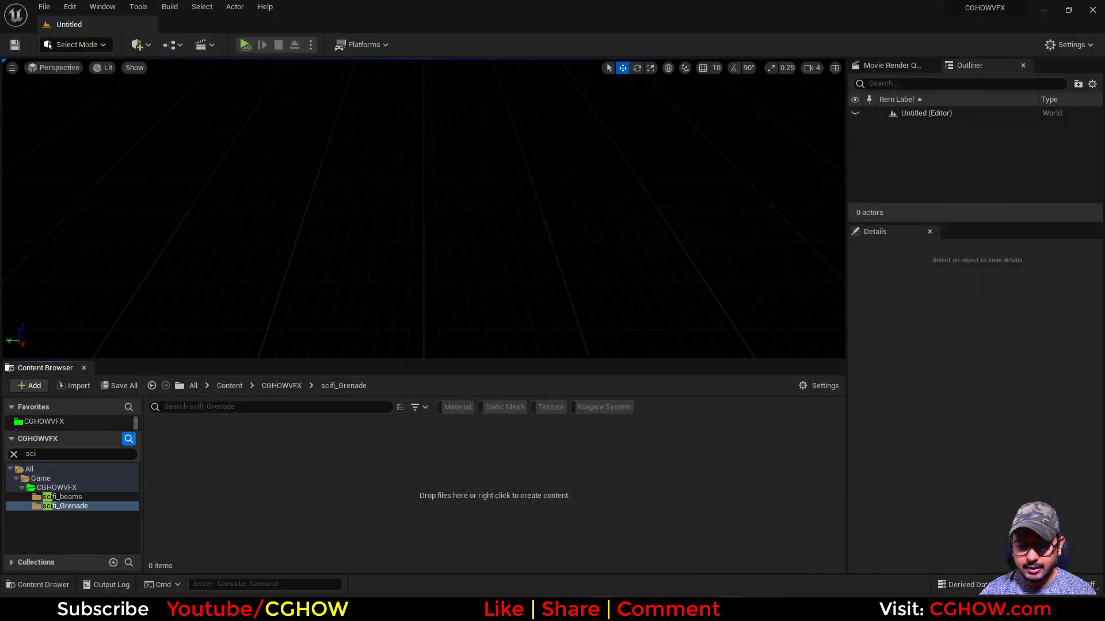
Step: Switch to Chrome and open the blue energy-sphere GIF from the cgjoy.com thread in an enlarged GIF Scrubber window
click(517, 543)
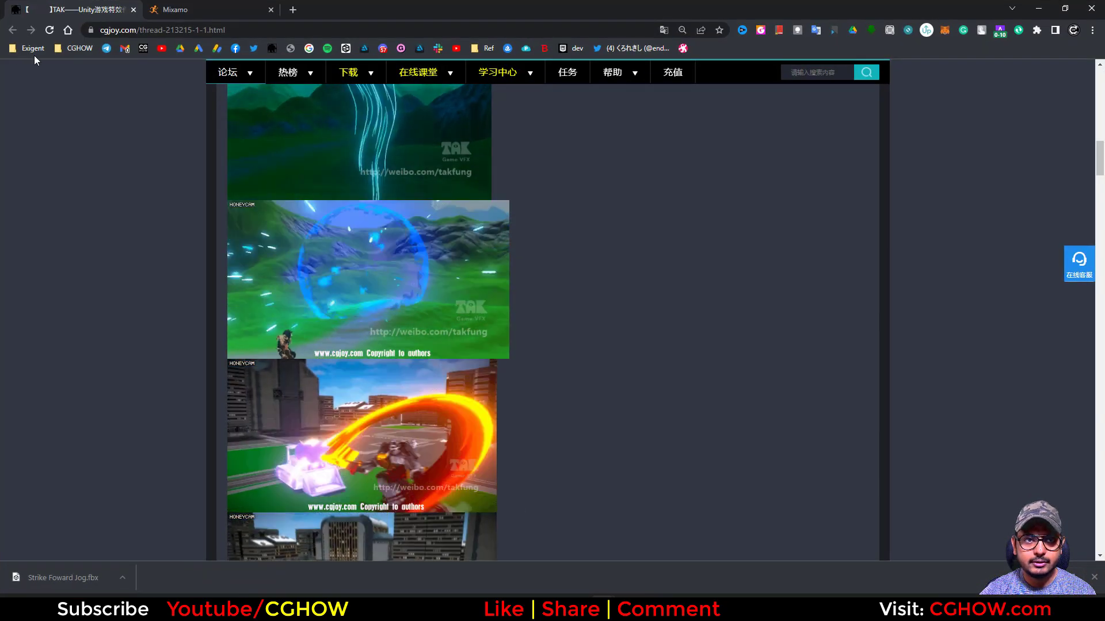
scroll(618, 502, down, 10)
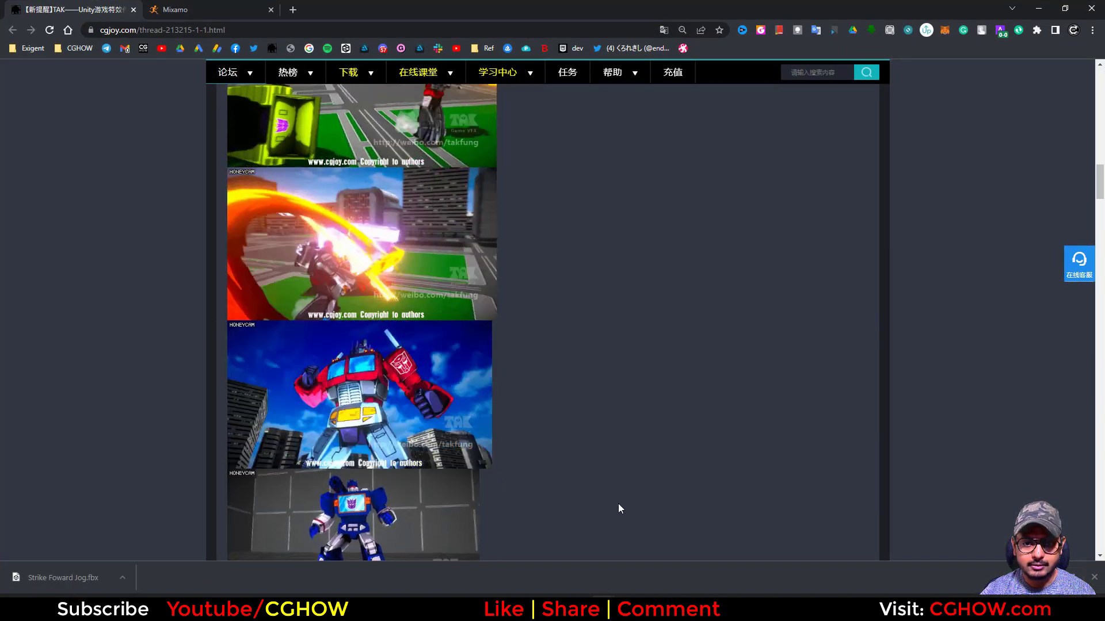
scroll(541, 442, up, 5)
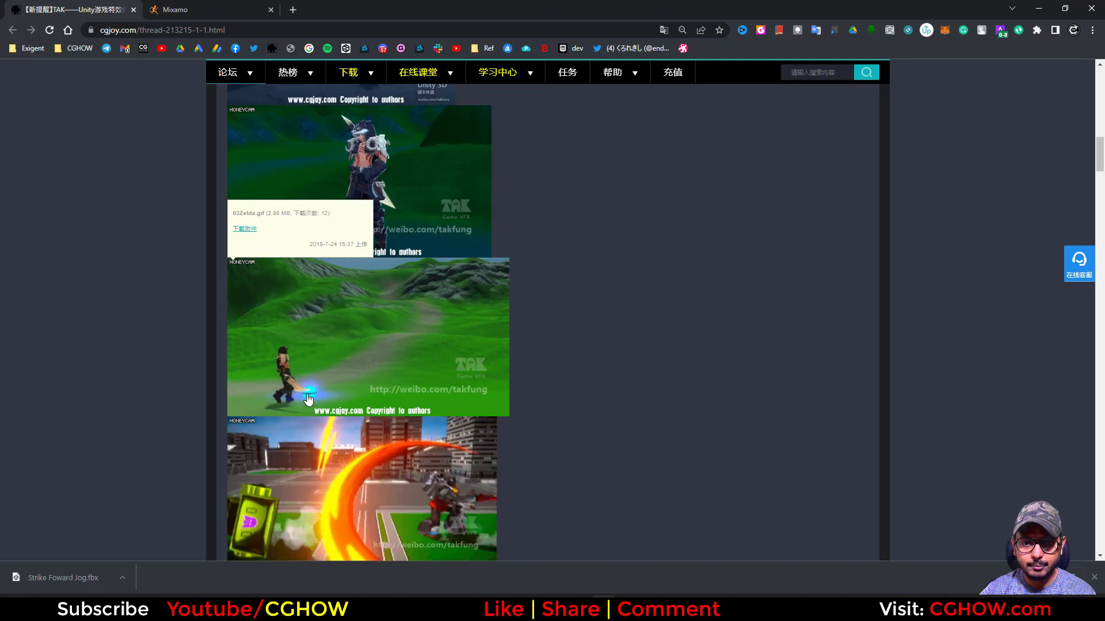
right_click(374, 317)
click(423, 426)
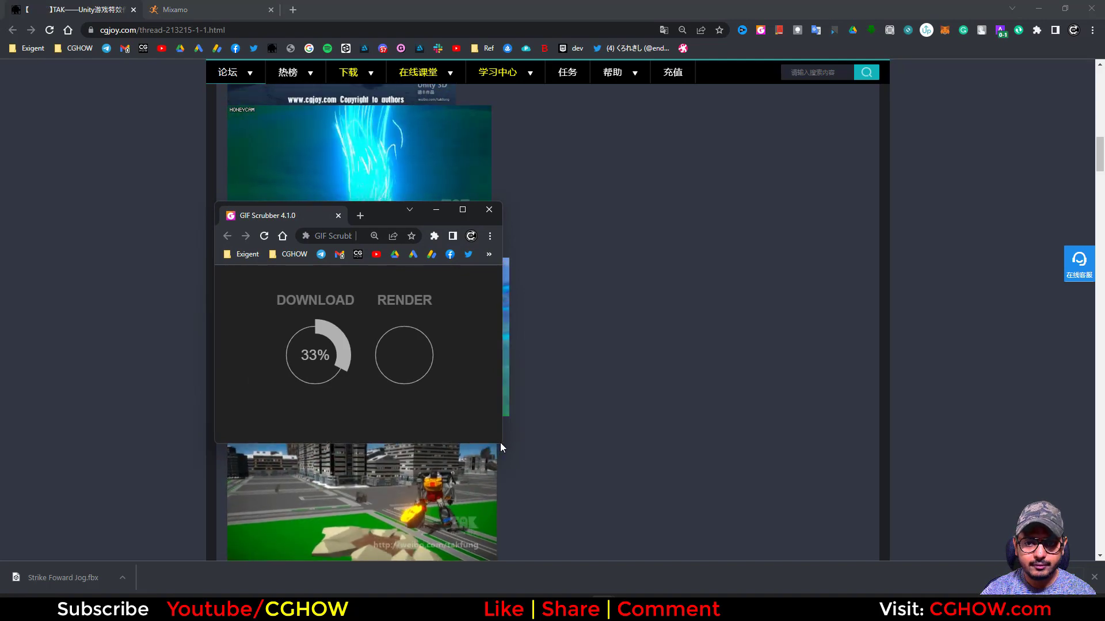
drag(500, 443, 759, 561)
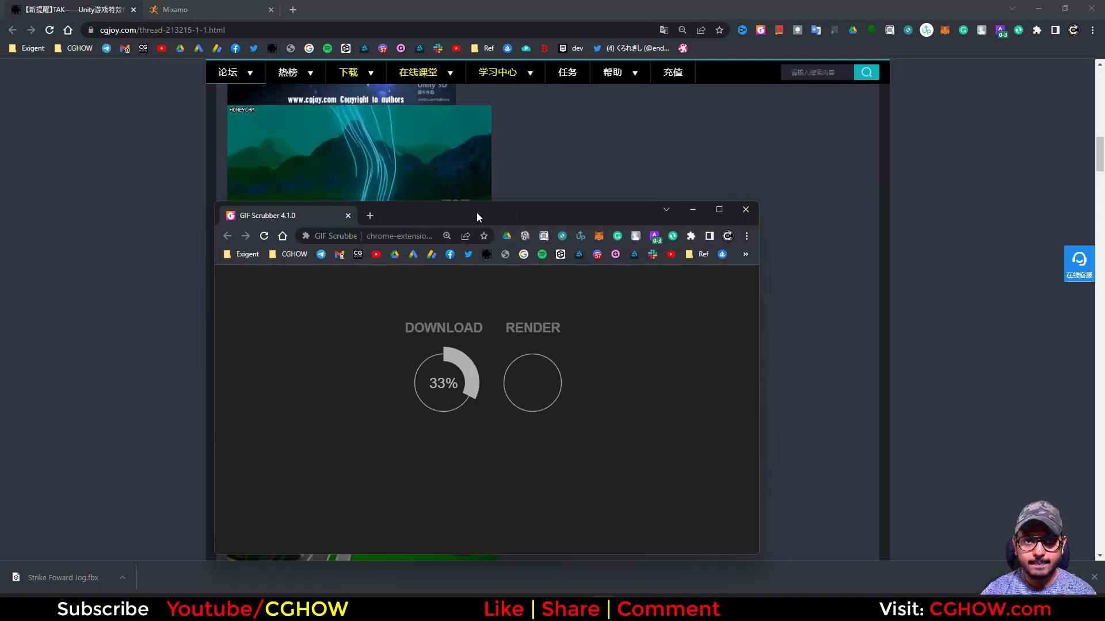
drag(476, 212, 421, 103)
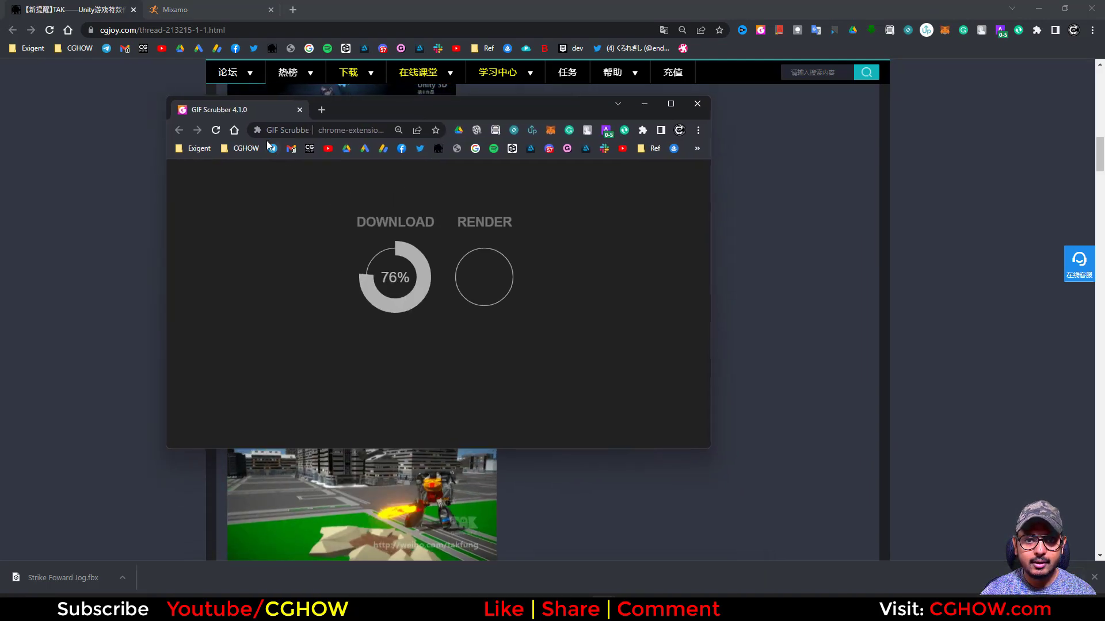
Step: View the Strike Foward Jog animation on Mixamo and examine the reference GIF beside it in a larger GIF Scrubber window
click(191, 4)
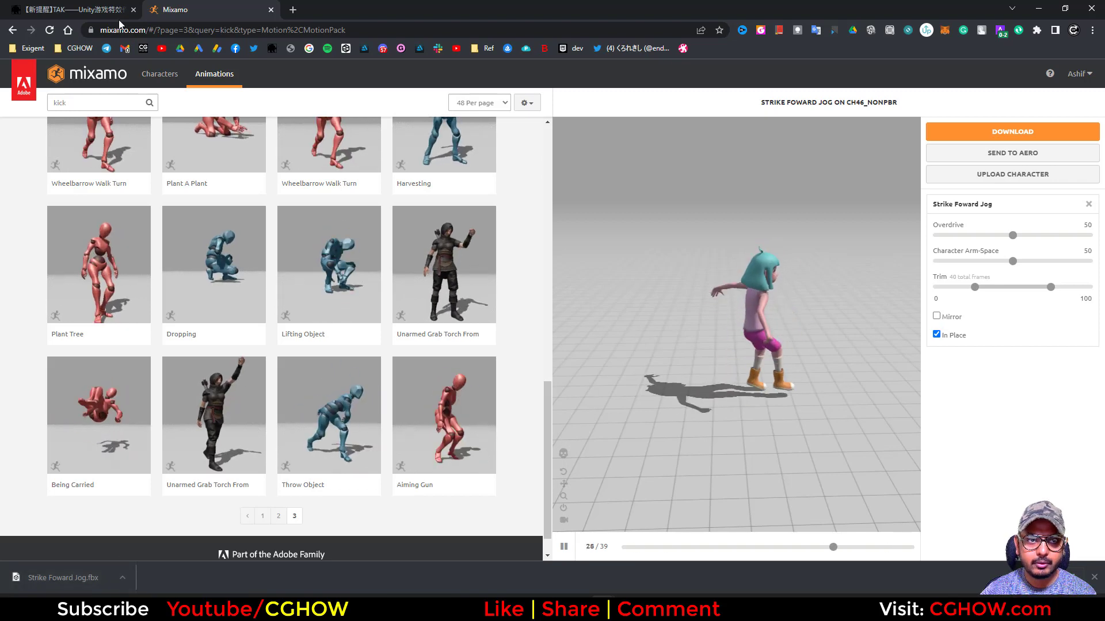
mouse_move(604, 610)
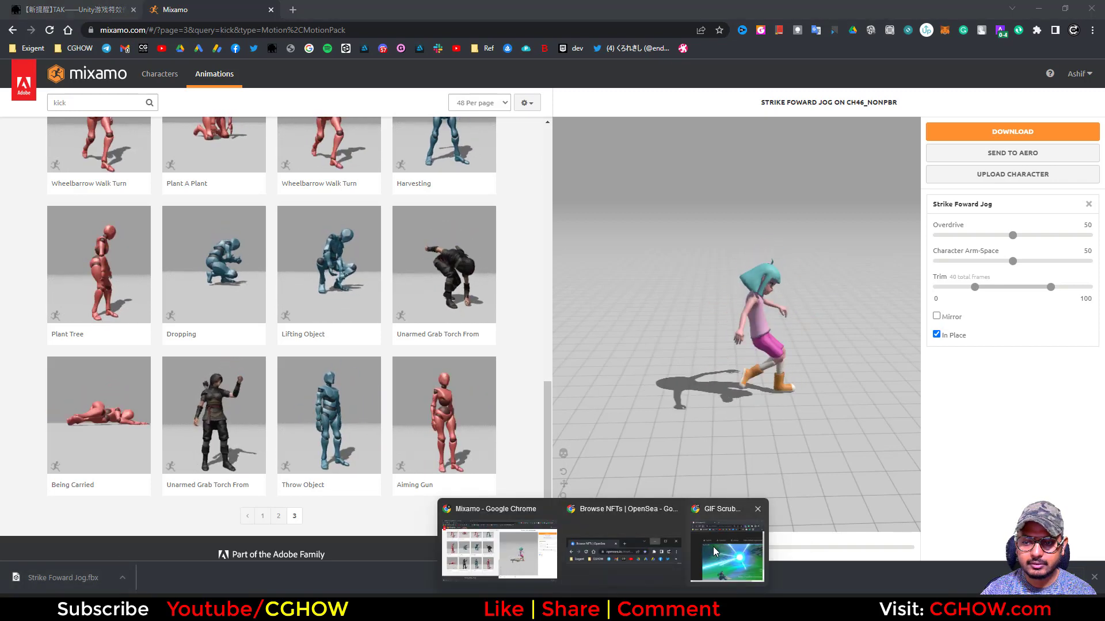
click(733, 549)
drag(391, 104, 318, 46)
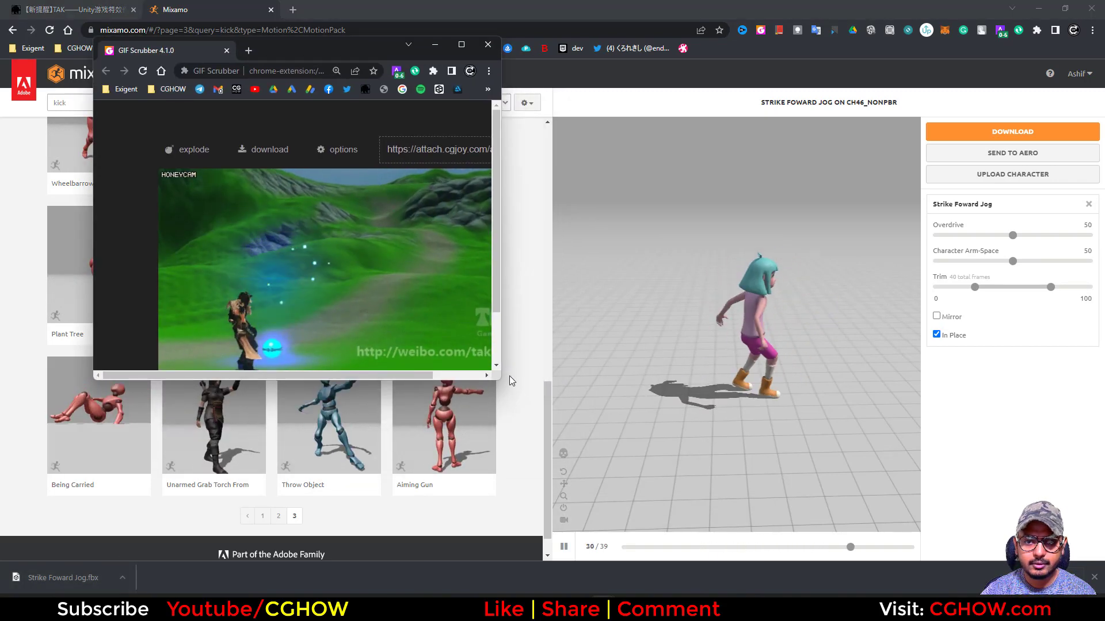
drag(500, 381, 884, 526)
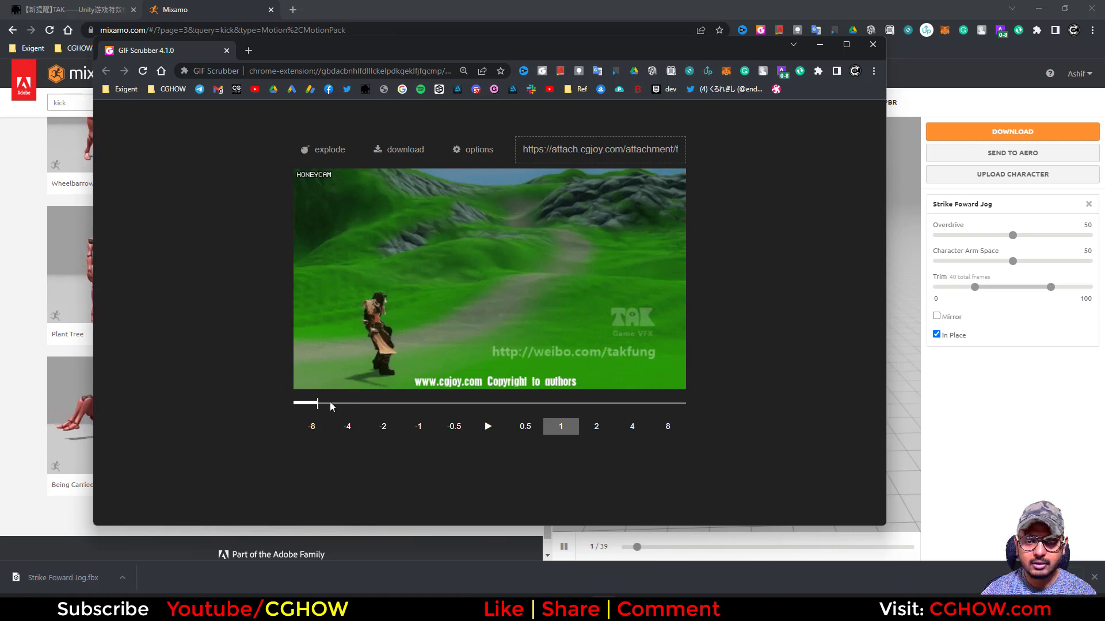
Step: Return to Unreal Editor and create a new level named map in the scifi_Grenade folder
click(820, 45)
click(1039, 8)
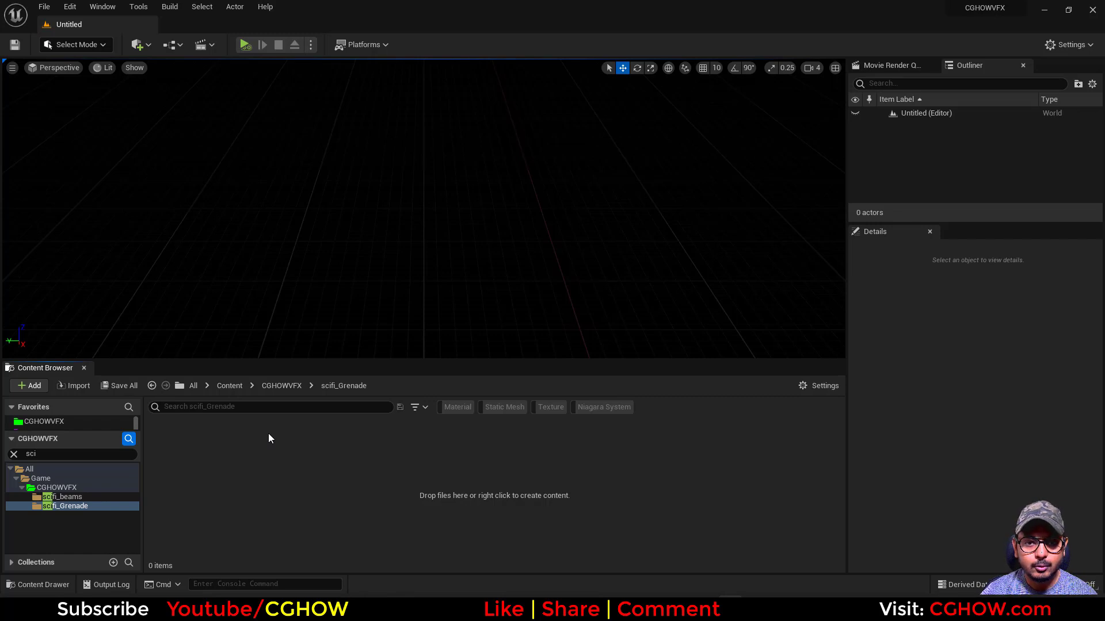
right_click(299, 474)
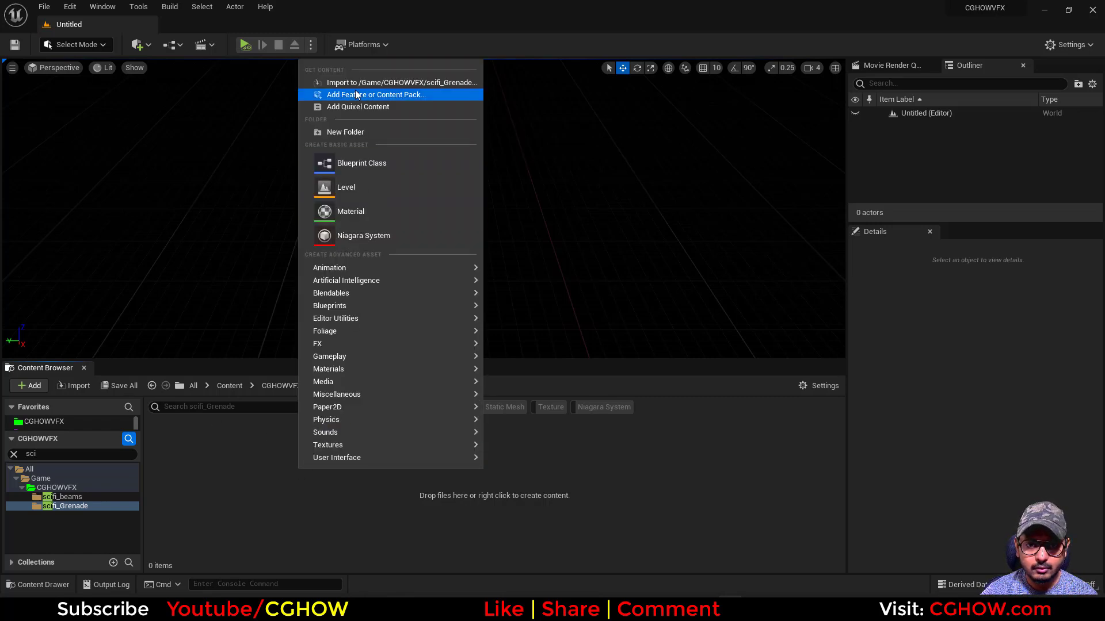
click(349, 192)
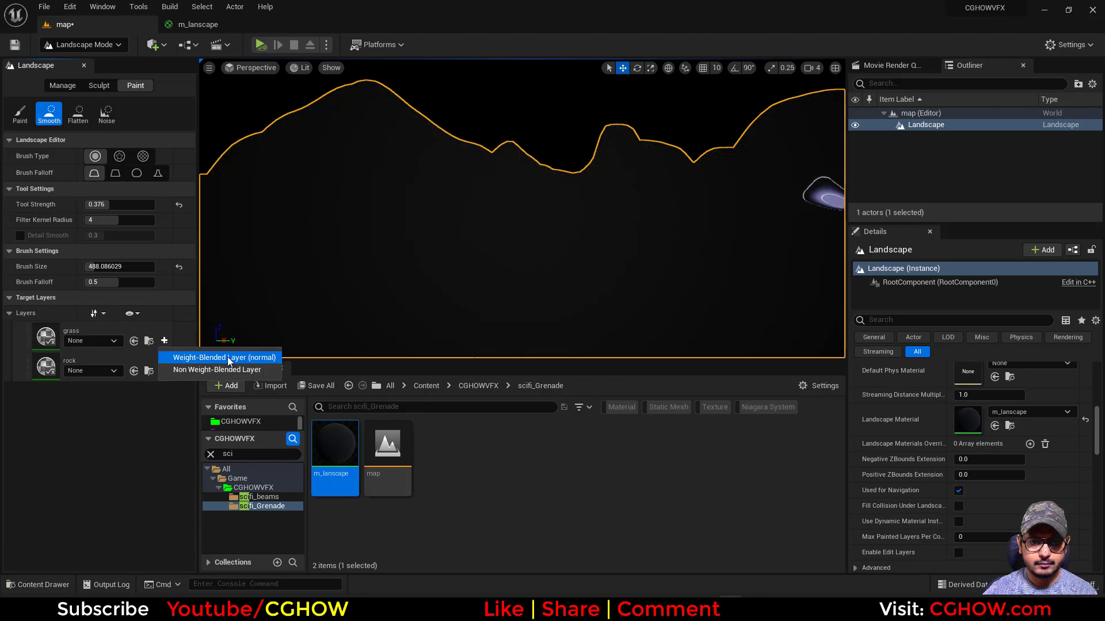
Step: Create weight-blended layer info objects for the landscape's grass and rock layers in the scifi_Grenade folder
click(228, 358)
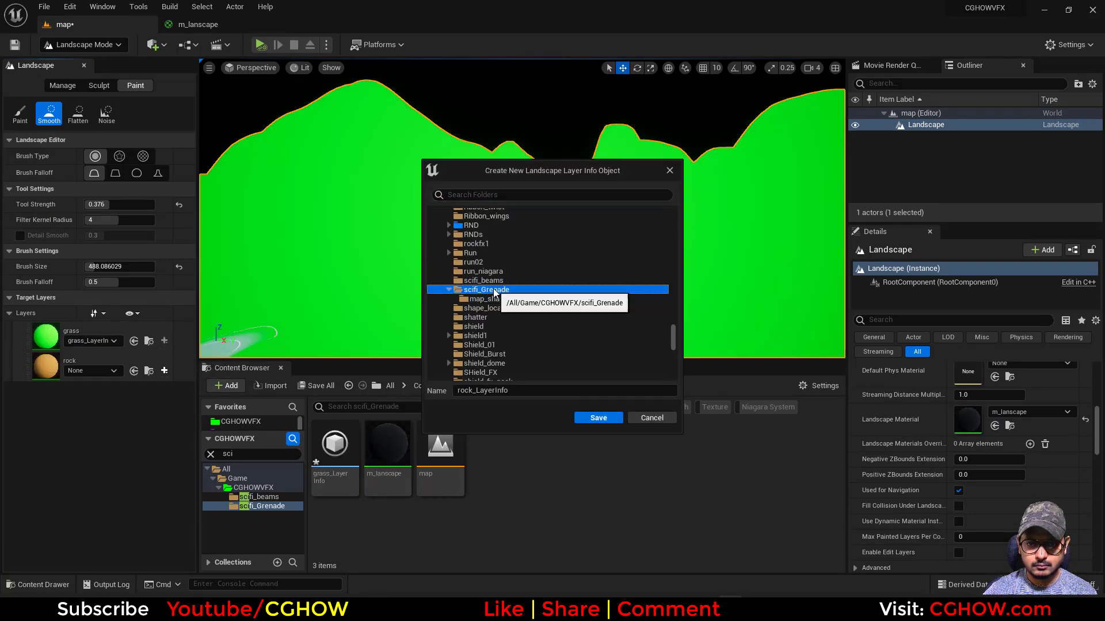
key(Return)
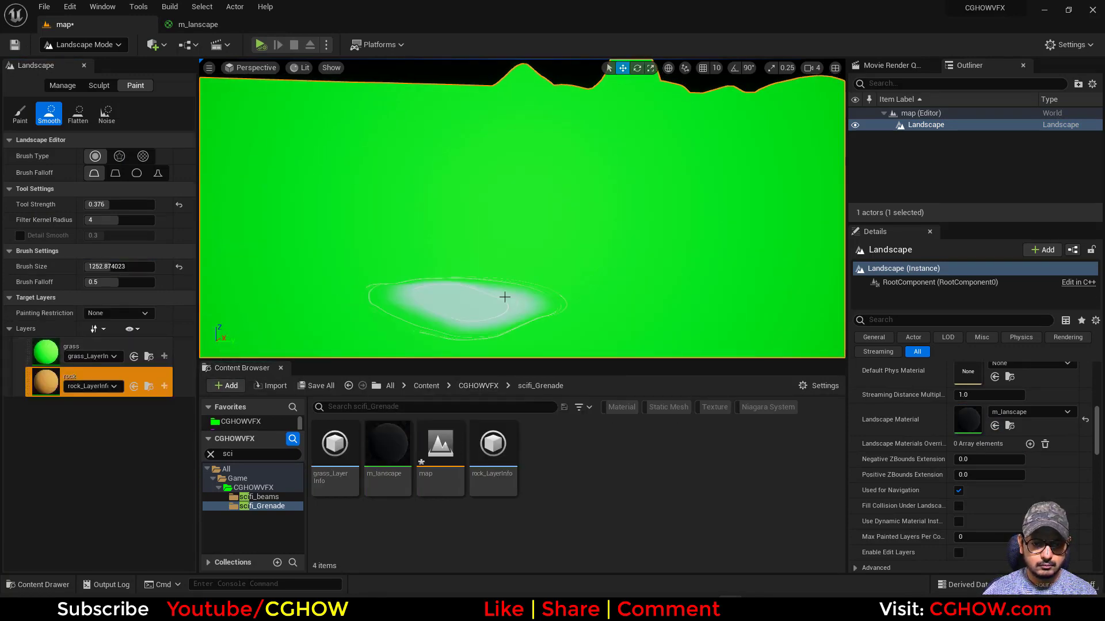
Step: Open the m_lanscape material with its grass and rock Layer Blend, save it, and return to the map
click(198, 24)
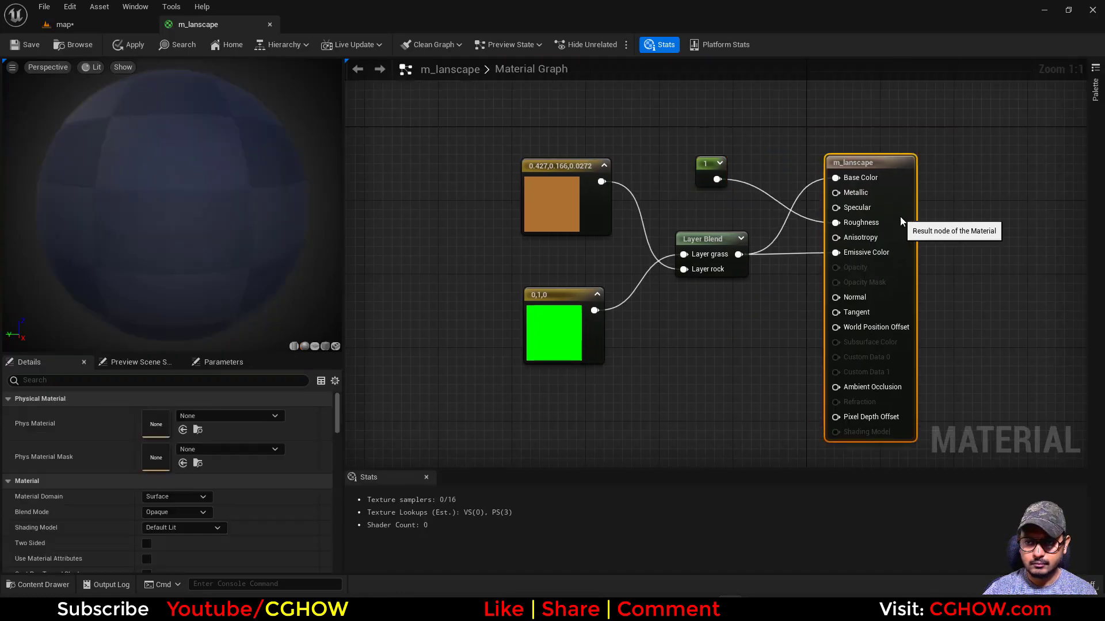
key(ctrl+s)
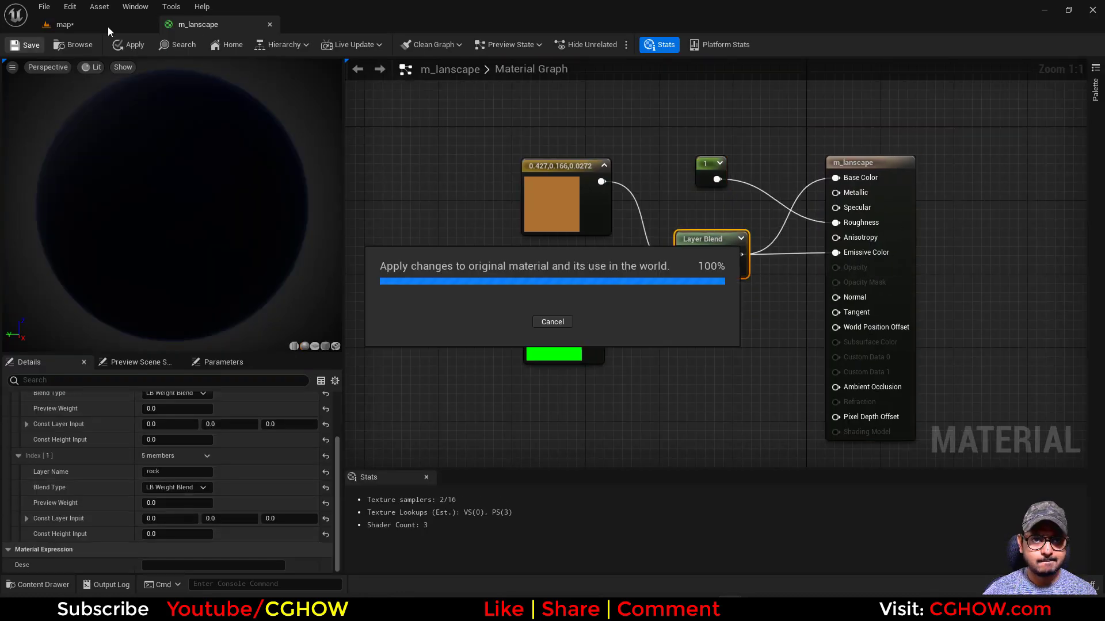
click(105, 23)
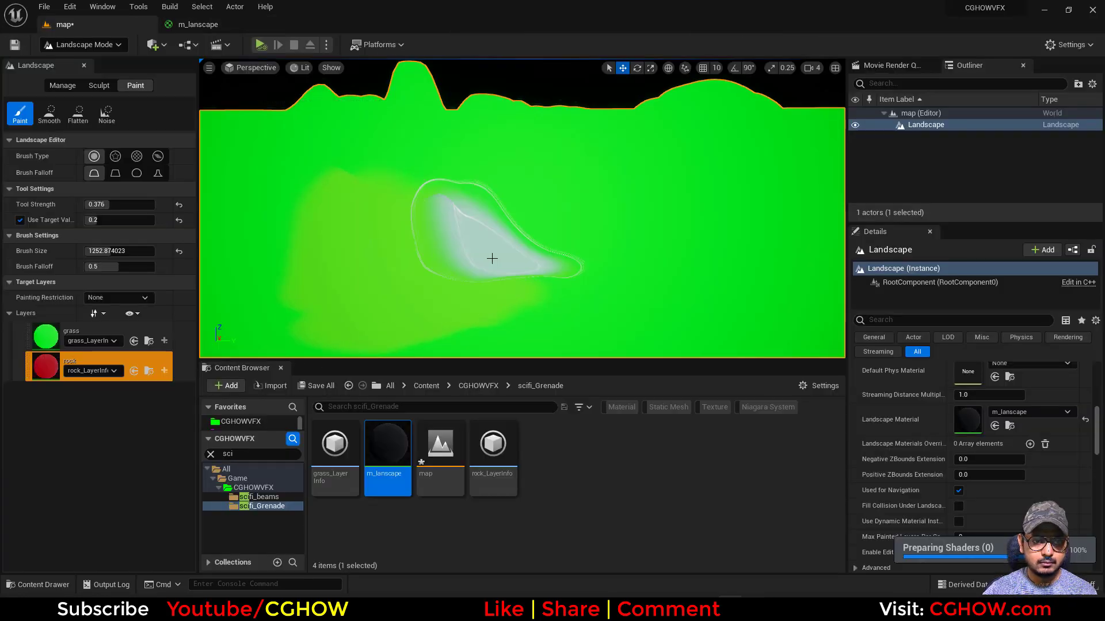
Step: Paint the rock layer across the hills with the target value at 1.0, softening the edges at tool strength 0.088
mouse_move(493, 256)
mouse_down()
mouse_move(489, 305)
mouse_move(506, 345)
mouse_move(460, 322)
mouse_up()
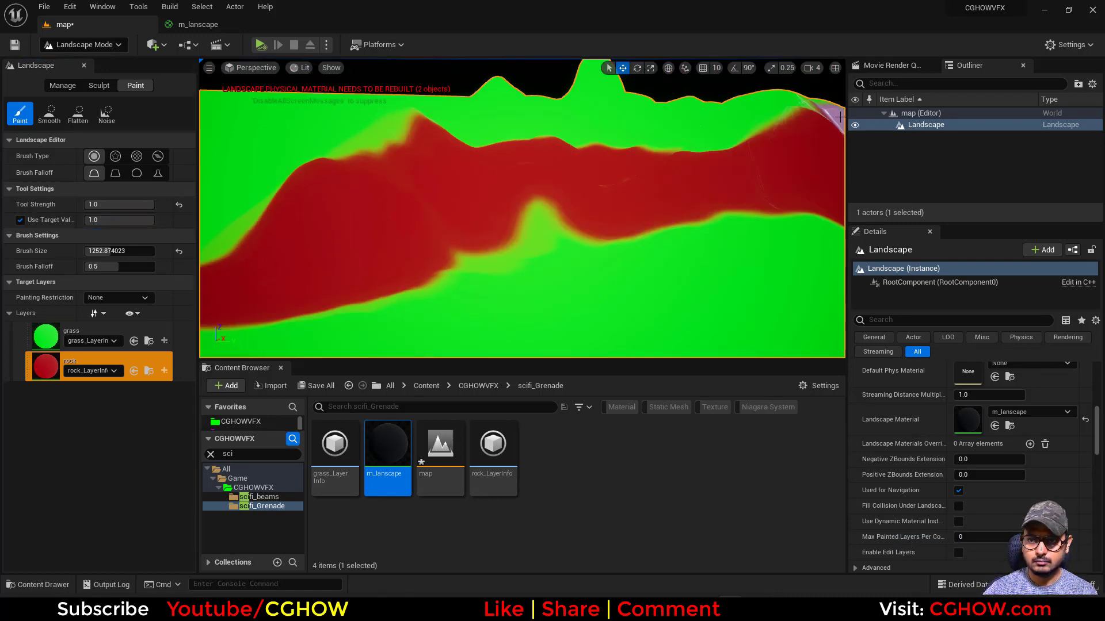
mouse_move(460, 201)
mouse_down()
mouse_move(604, 151)
mouse_move(236, 248)
mouse_move(352, 159)
mouse_up()
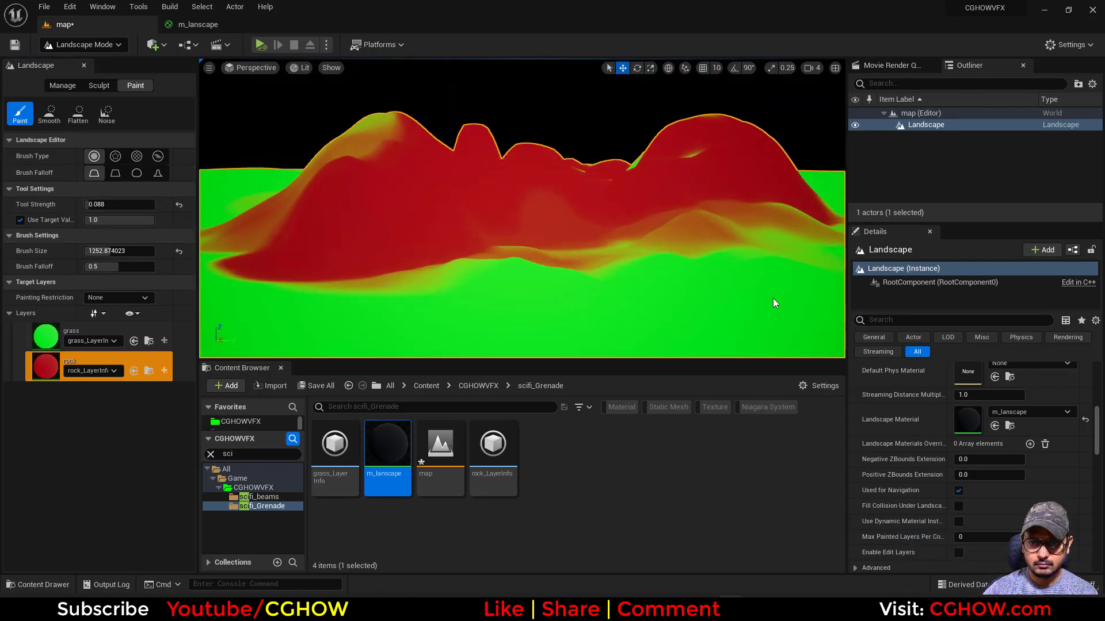
Step: Paint the grass layer over parts of the hills with a target value of 0.248 and save the map
click(46, 337)
drag(115, 219, 92, 219)
drag(403, 190, 765, 157)
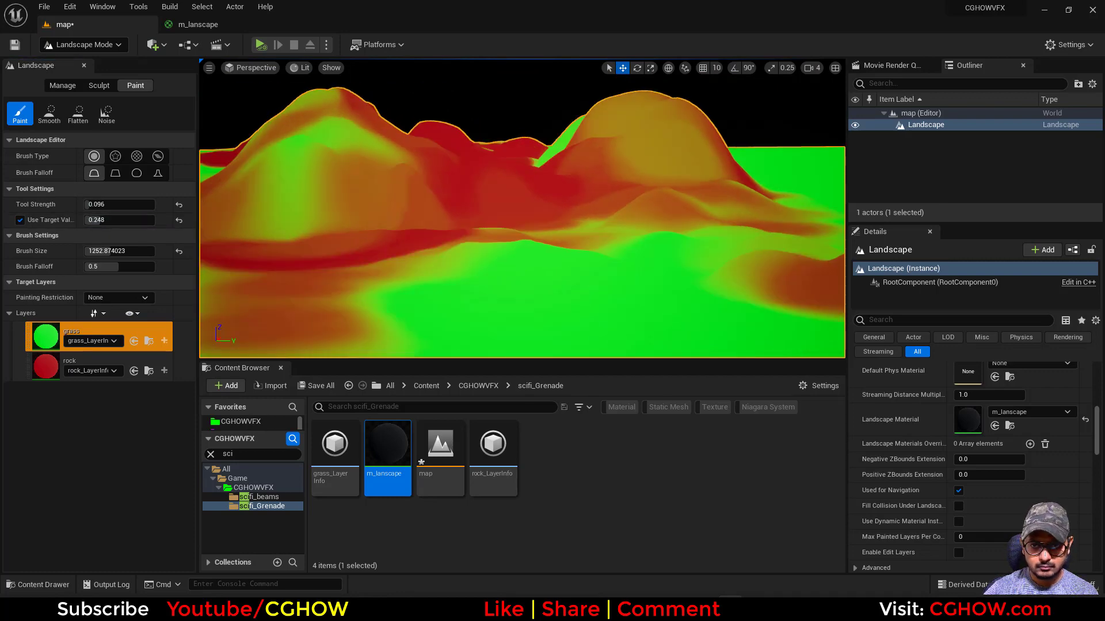
key(ctrl+s)
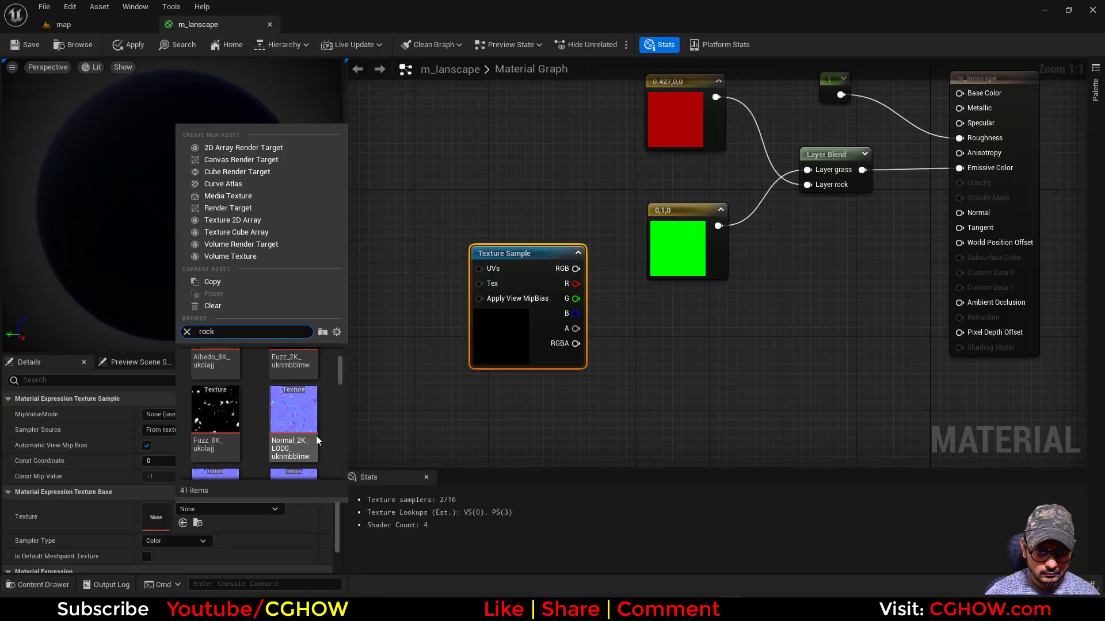
Step: Add rock albedo and Normal_2K_LOD0_vewjdajqx texture samples to m_lanscape, wiring the albedo into the rock layer
click(310, 381)
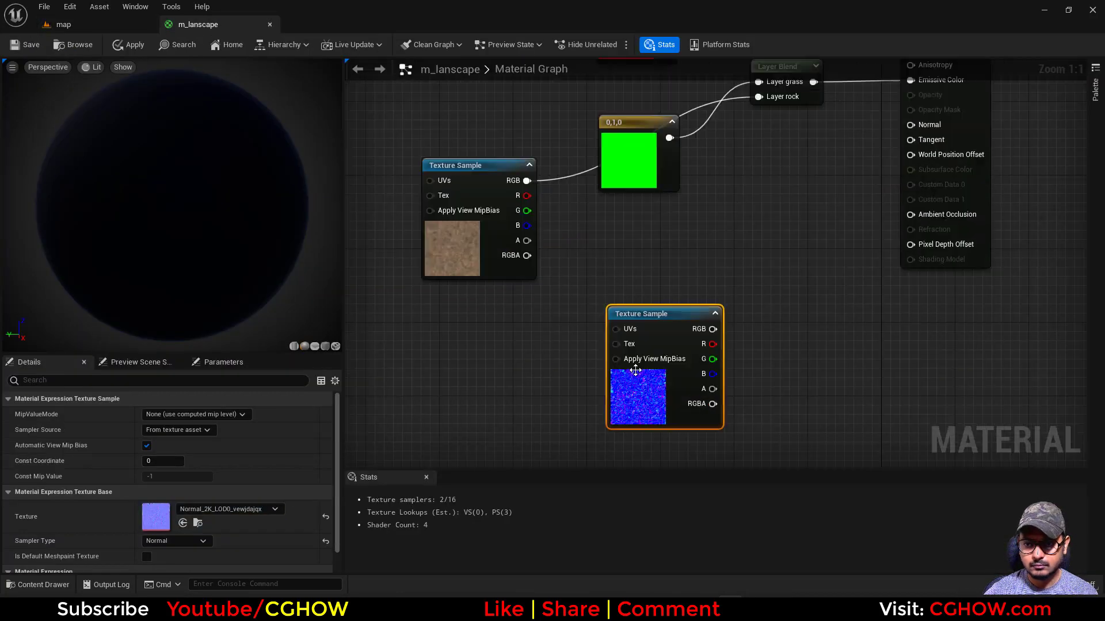
right_click(618, 270)
click(720, 171)
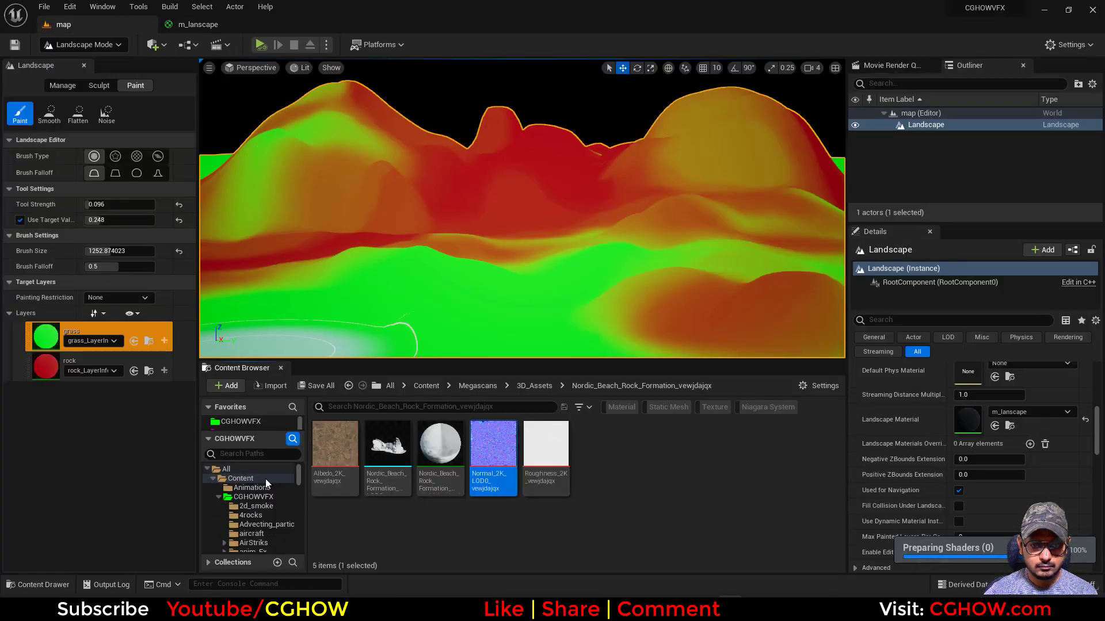
Step: Find the T_Grass02 textures in Content and blend the grass and rock normal maps into the m_lanscape Normal input
click(266, 484)
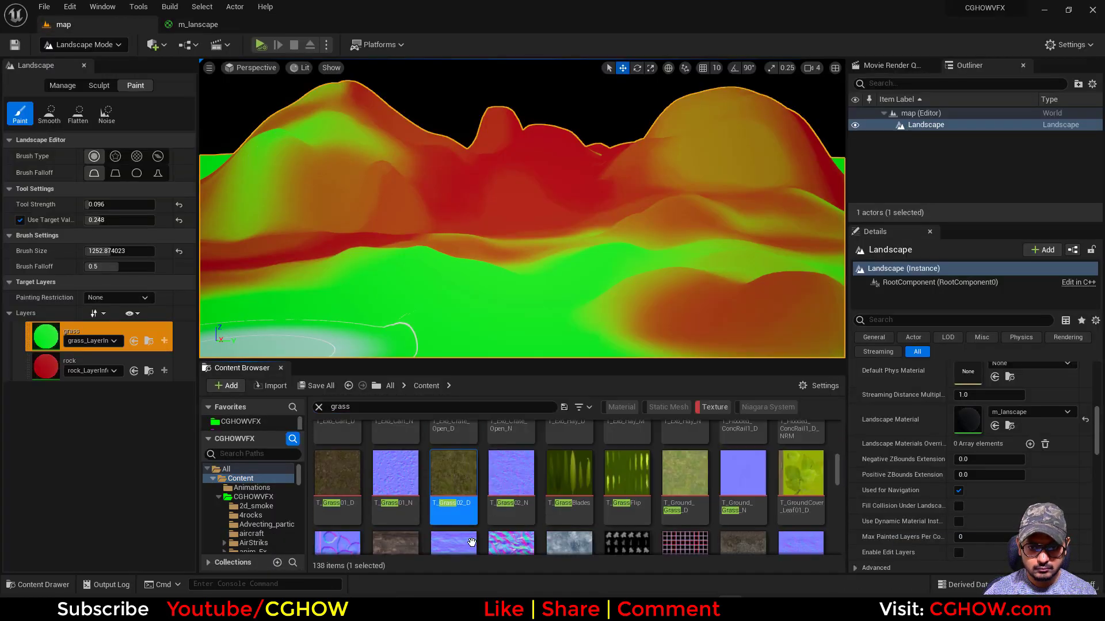
drag(551, 277, 541, 277)
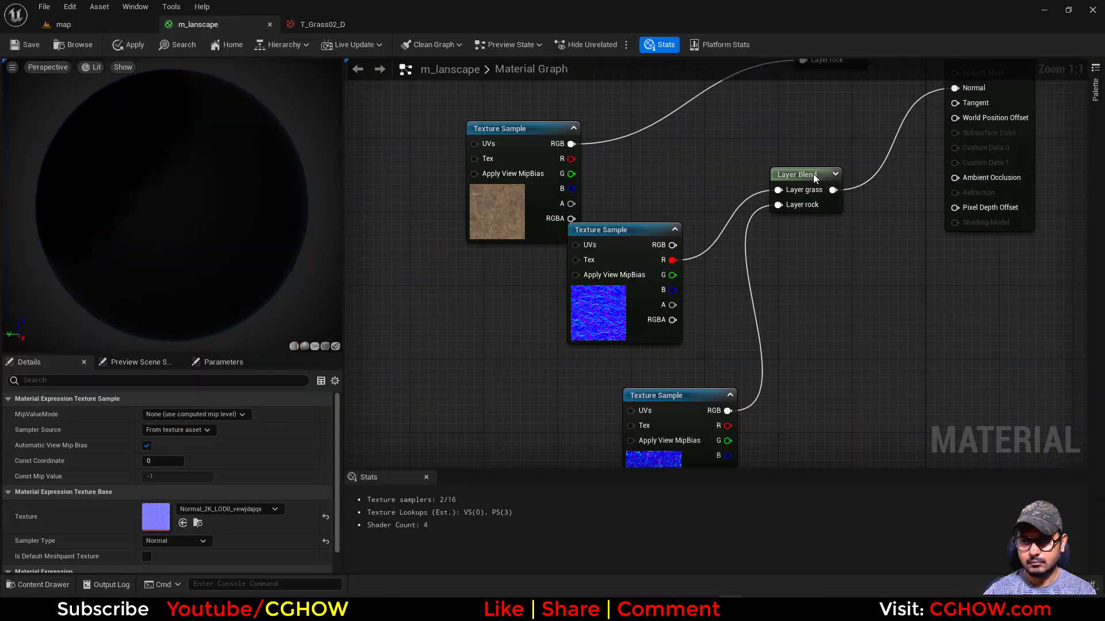
drag(506, 223, 550, 164)
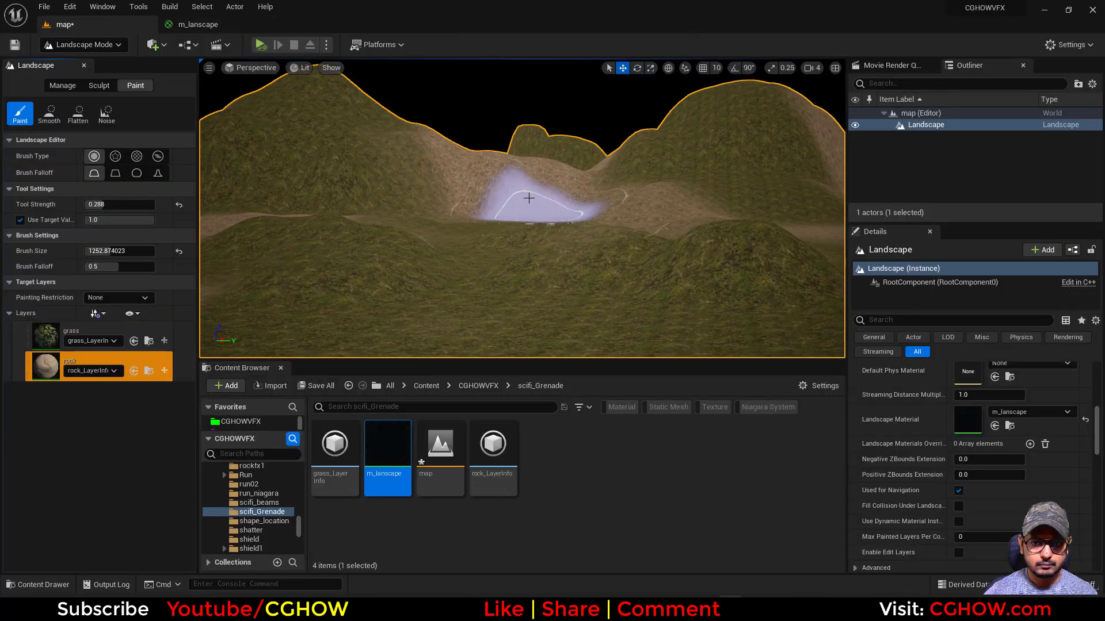
Step: Paint rock patches between the hills at target value 1.0, and paint grass over the foreground and the near slope
drag(529, 198, 437, 288)
click(46, 336)
mouse_move(343, 298)
mouse_down()
mouse_move(288, 281)
mouse_move(241, 201)
mouse_up()
click(49, 114)
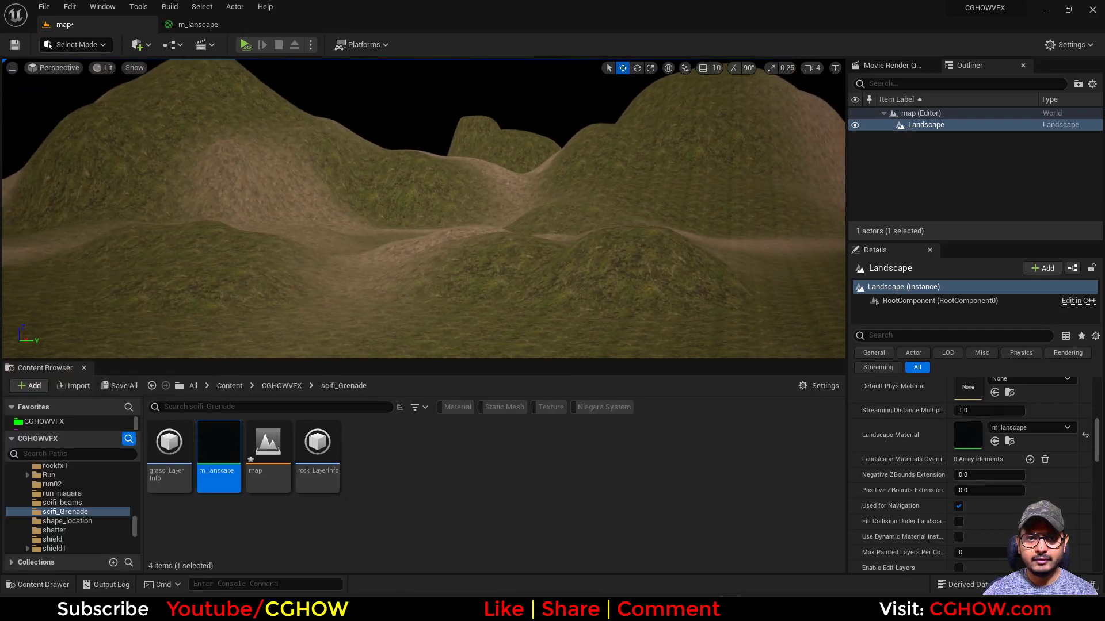
Step: Use the Env. Light Mixer to add a sky light, atmospheric lights 0 and 1, sky atmosphere, volumetric cloud and height fog
key(a)
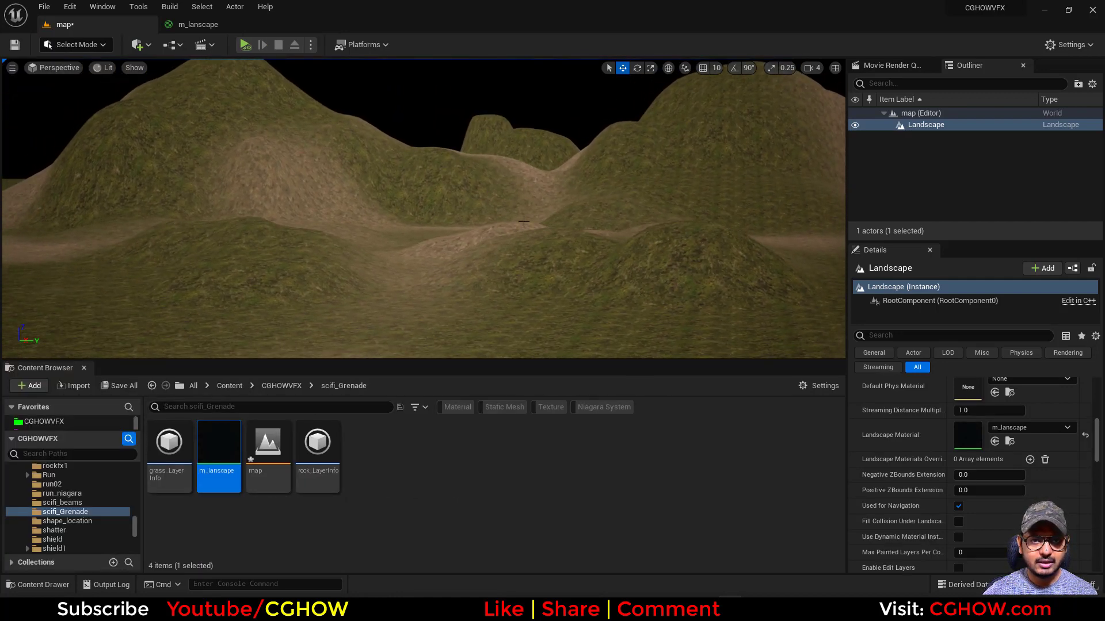
click(139, 8)
click(103, 7)
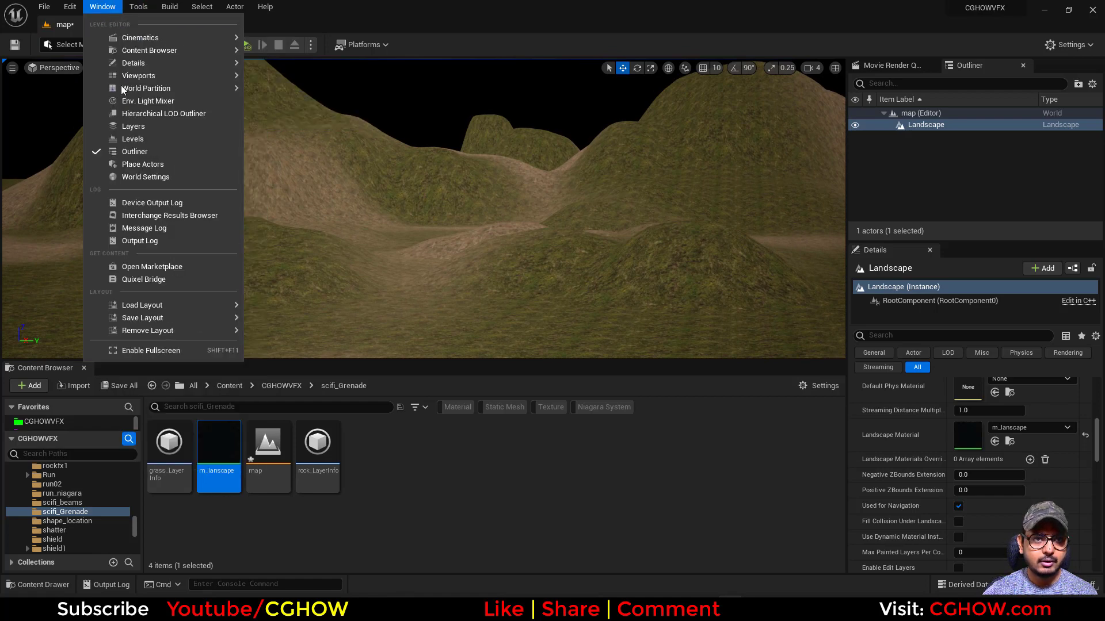
click(155, 102)
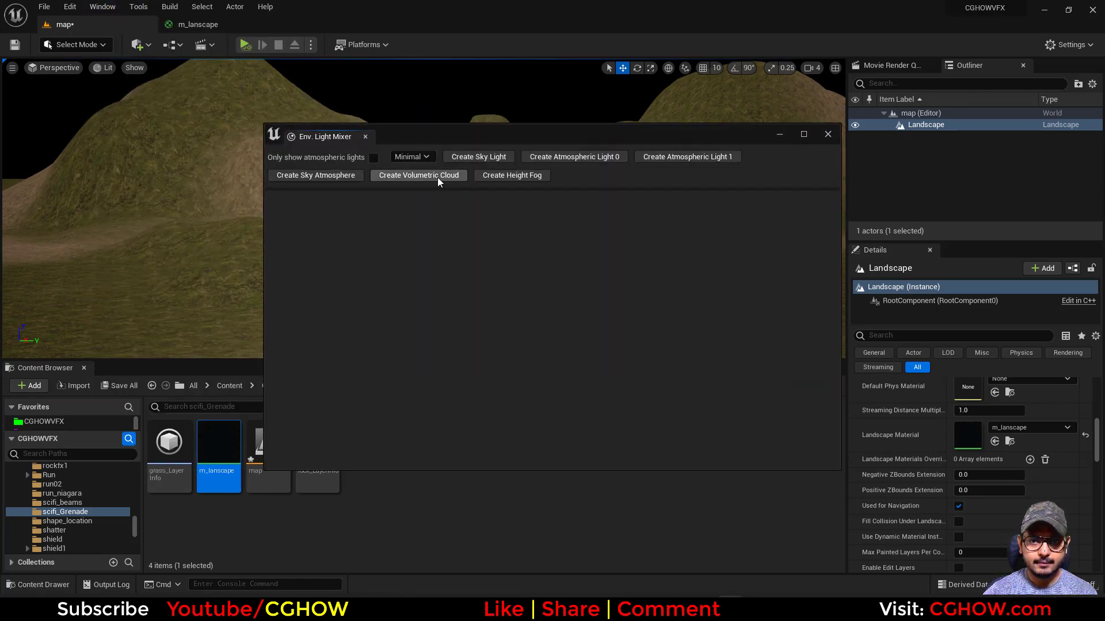
click(520, 157)
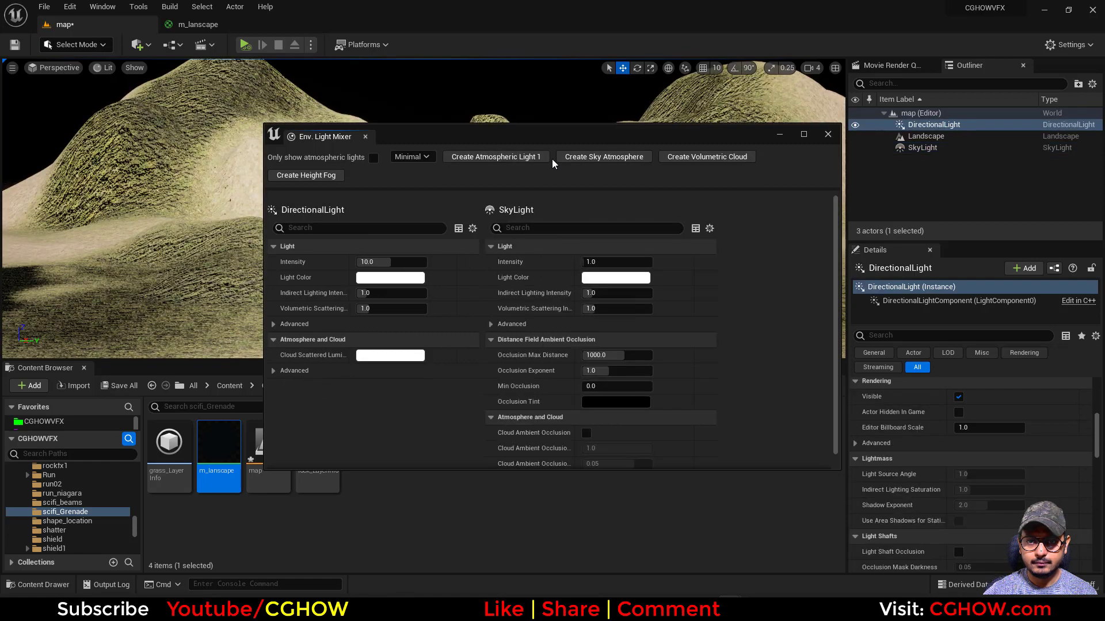
click(547, 158)
click(520, 161)
click(507, 157)
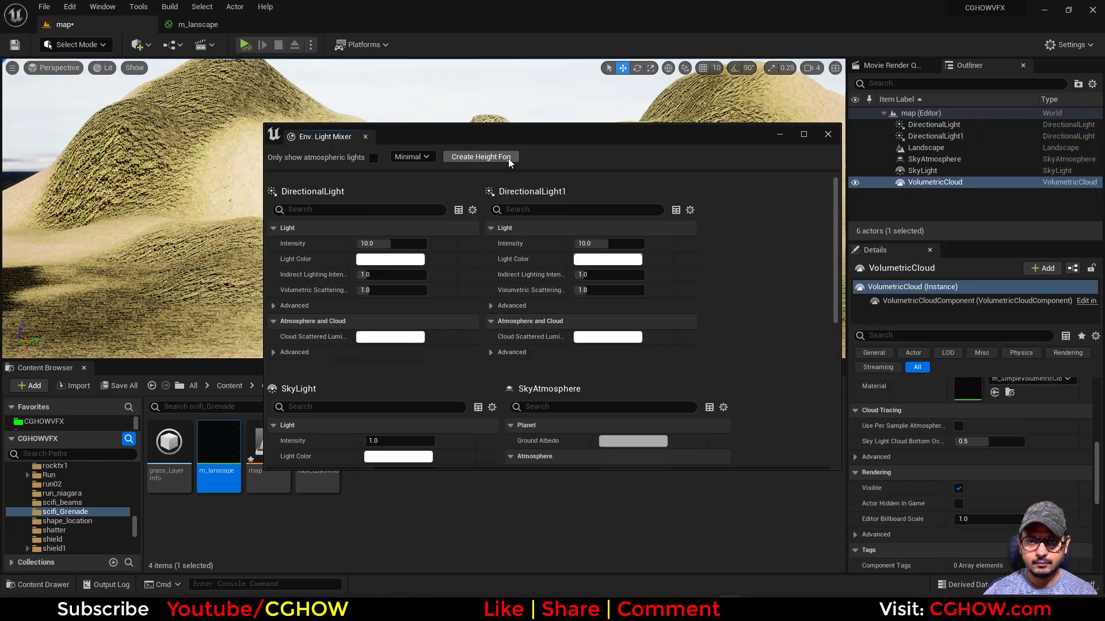
click(507, 158)
click(828, 134)
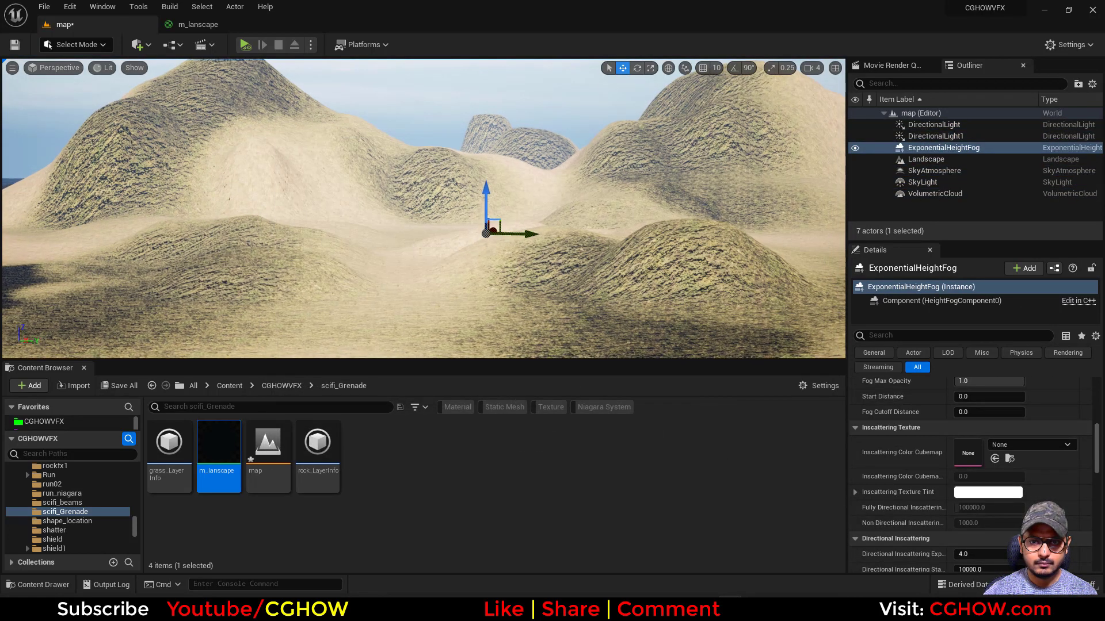
key(w)
right_drag(518, 207, 529, 214)
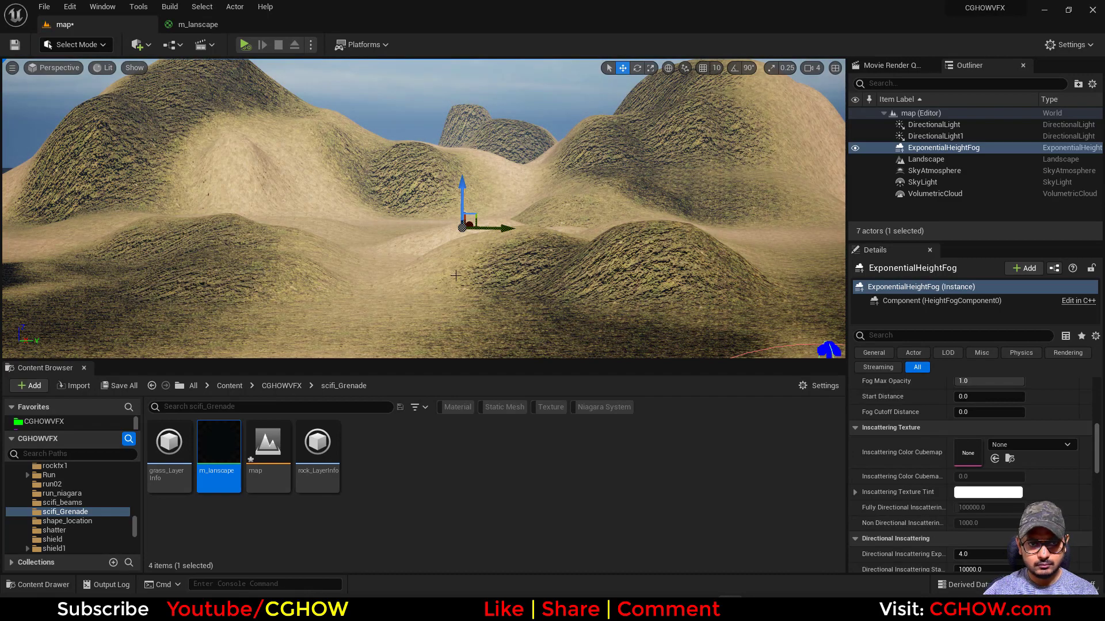
Step: Set DirectionalLight1's intensity to about 6.19 lux and DirectionalLight's intensity to 0 lux
right_drag(435, 278, 435, 277)
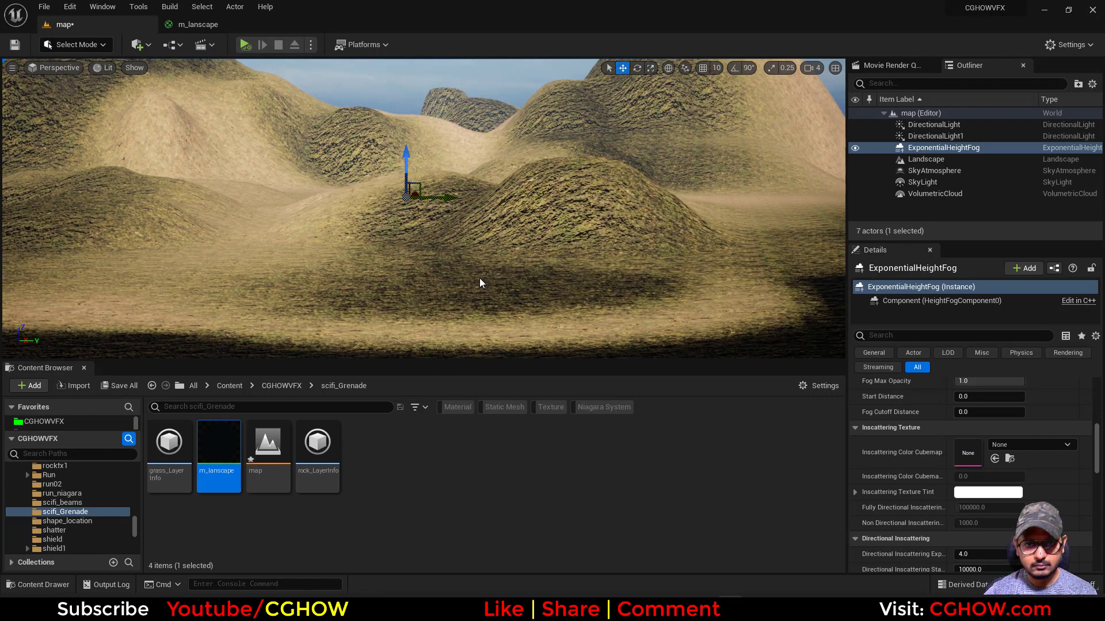
right_drag(480, 279, 480, 279)
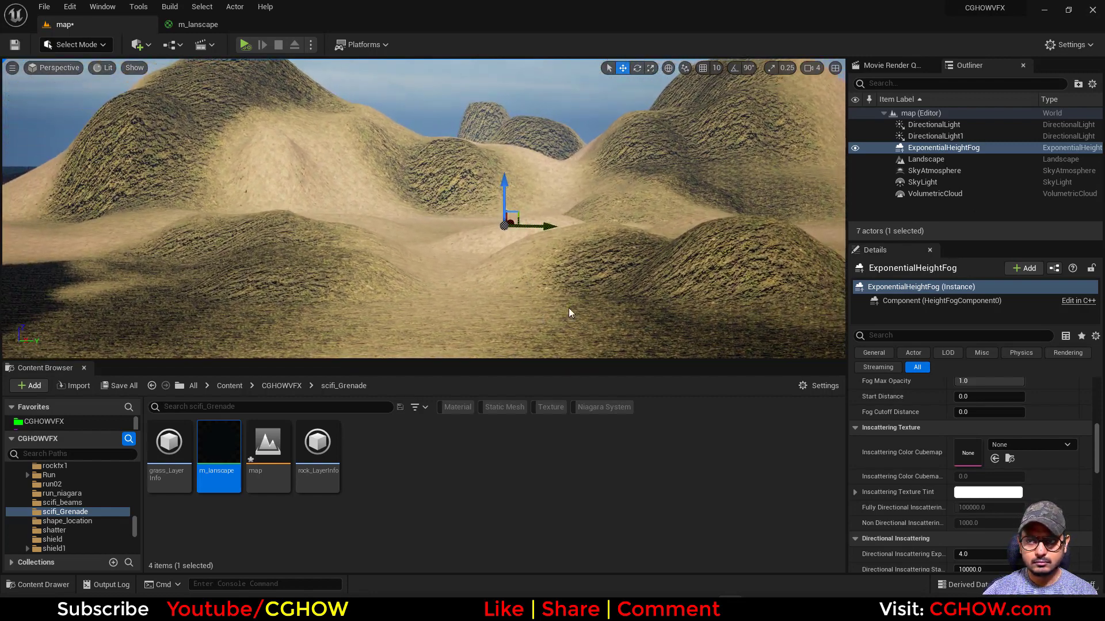
click(960, 135)
scroll(1030, 486, up, 4)
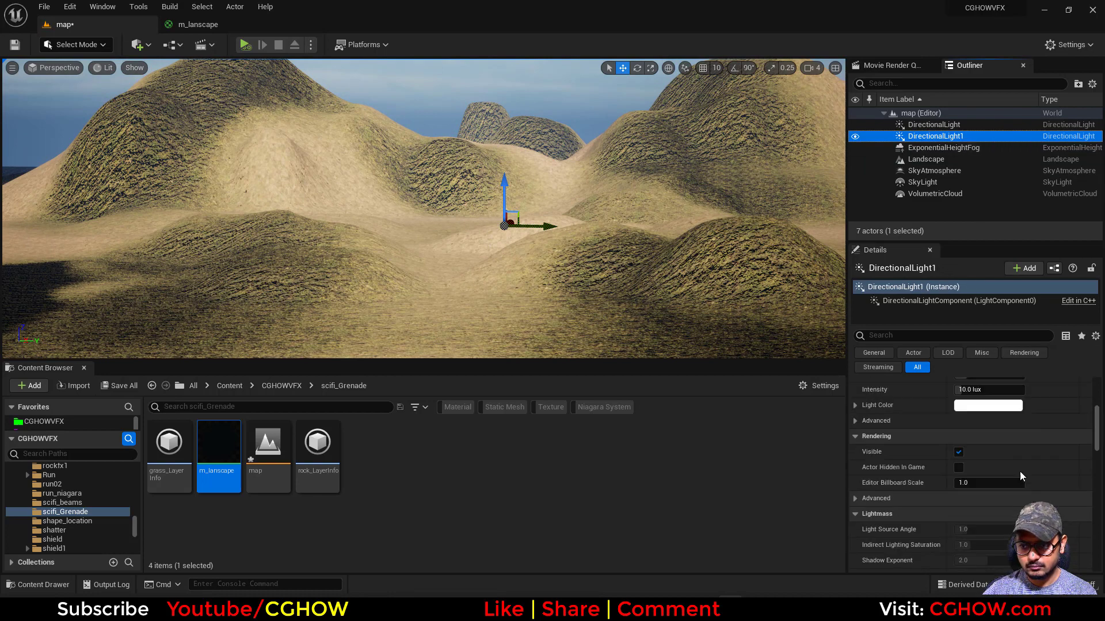
drag(991, 521, 991, 522)
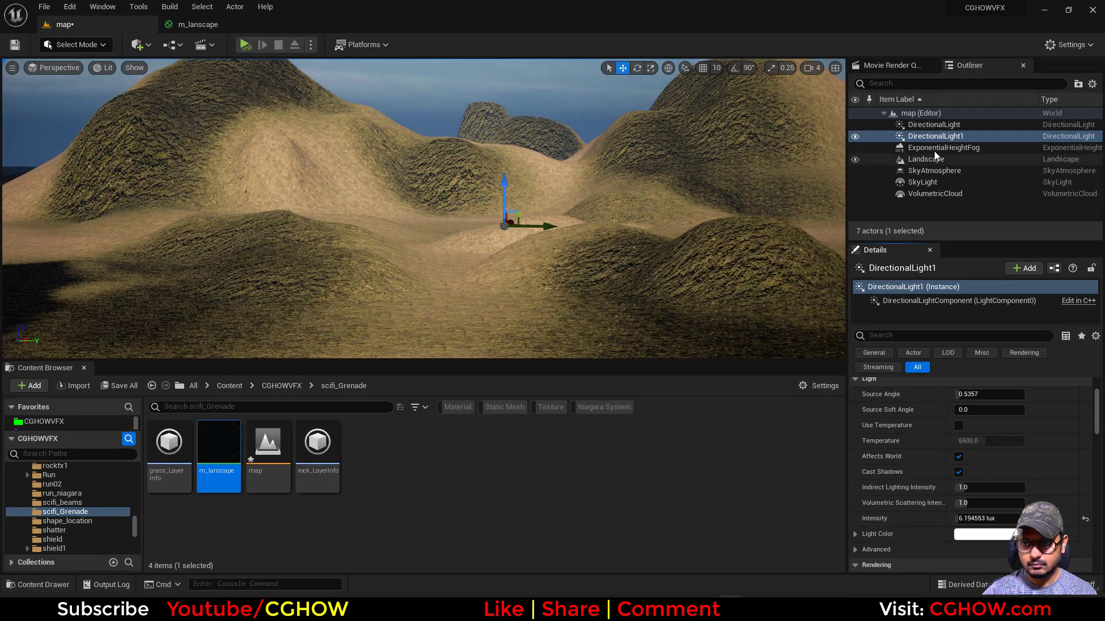
click(933, 125)
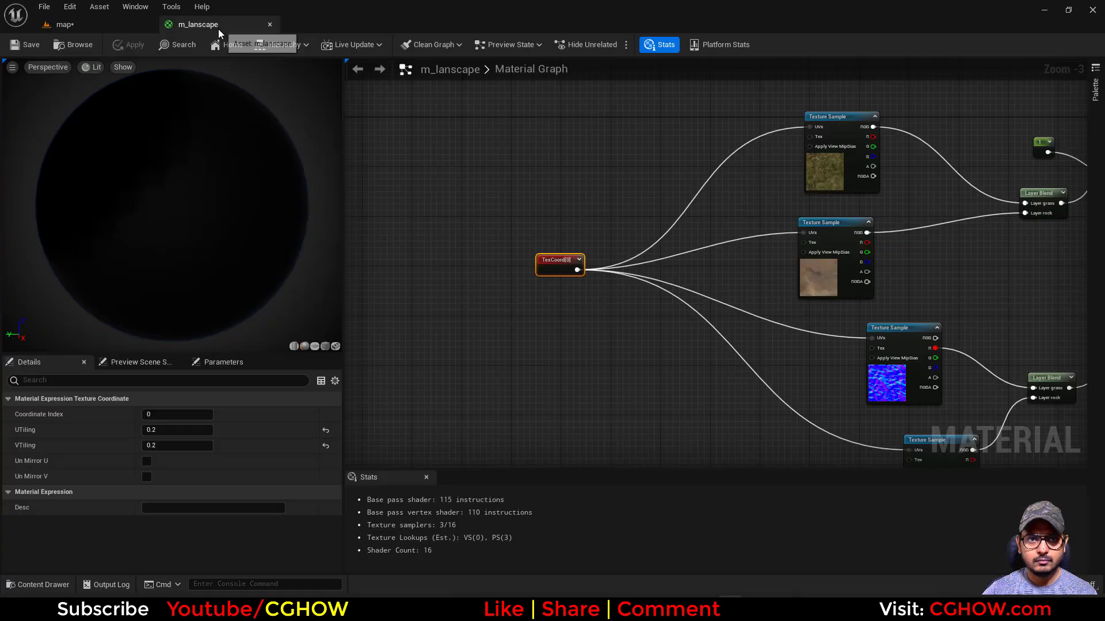
Step: Insert a Desaturation node in m_lanscape between the grass texture sample and the grass input of the colour Layer Blend
scroll(748, 230, up, 2)
right_drag(843, 144, 573, 186)
right_click(589, 163)
text(desa)
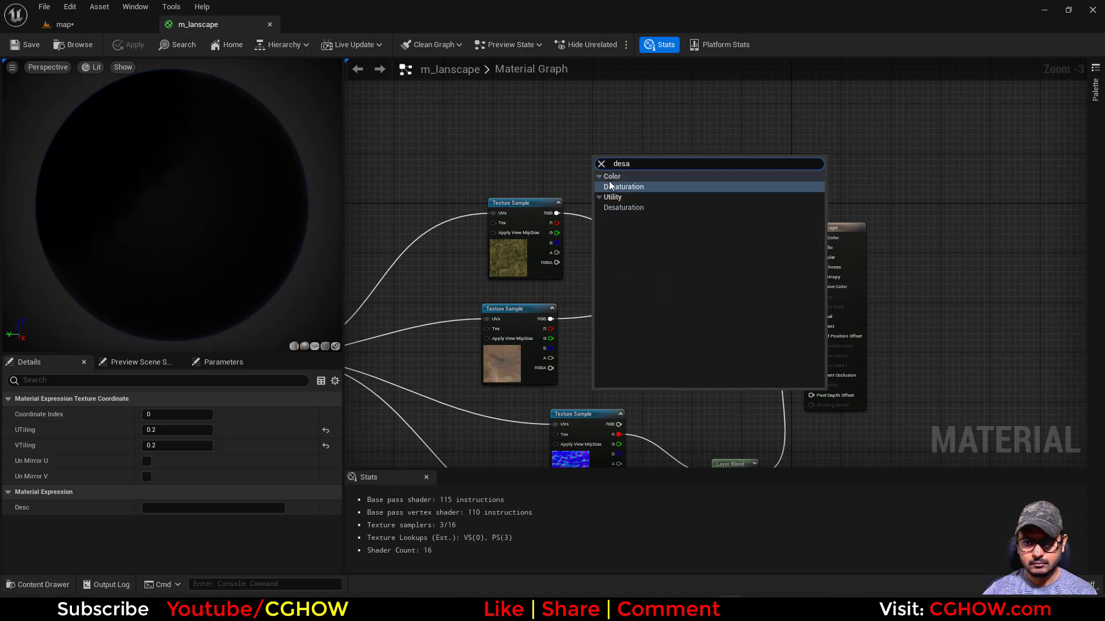
click(611, 186)
drag(558, 206, 709, 290)
scroll(565, 185, up, 3)
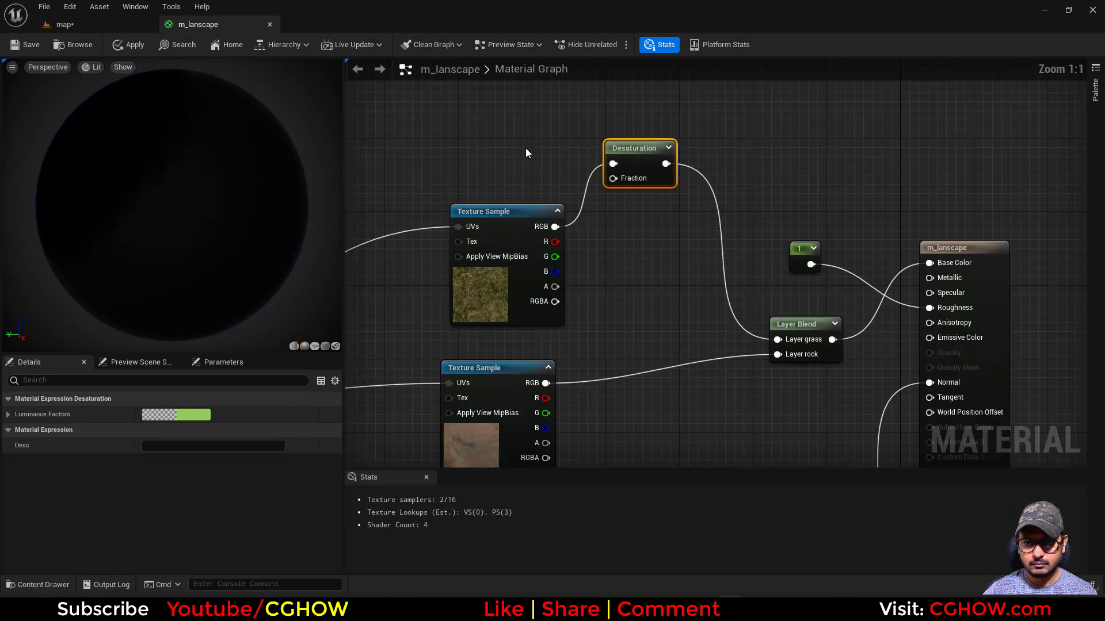
Step: Add a constant of -1 to the Desaturation node's Fraction input and save the m_lanscape material
click(516, 154)
click(167, 414)
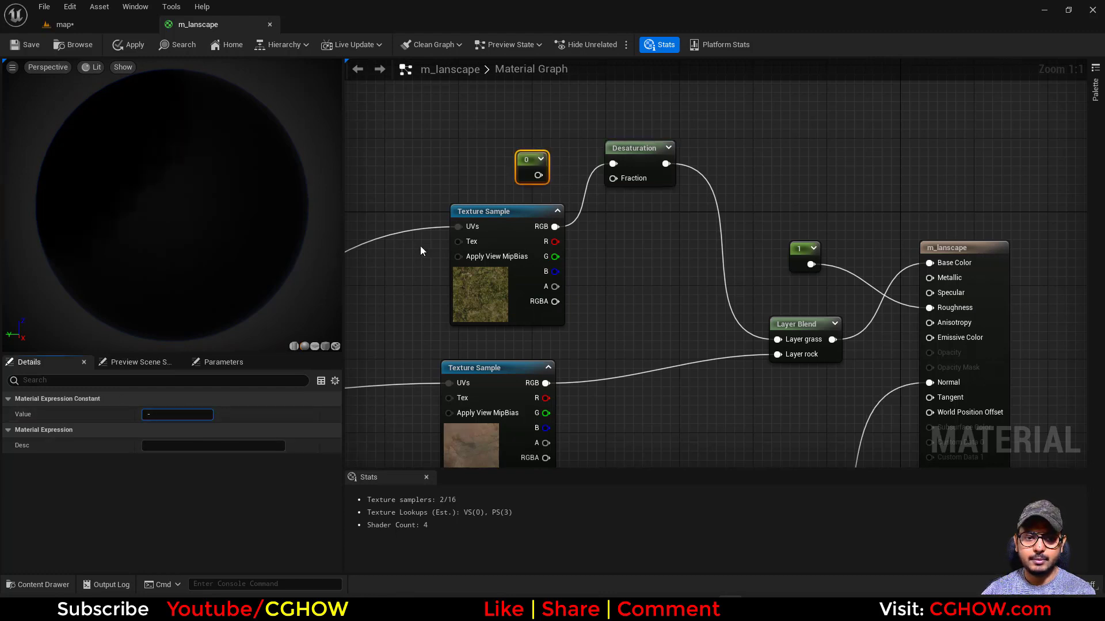
drag(536, 175, 613, 178)
click(185, 412)
text(-1)
key(Return)
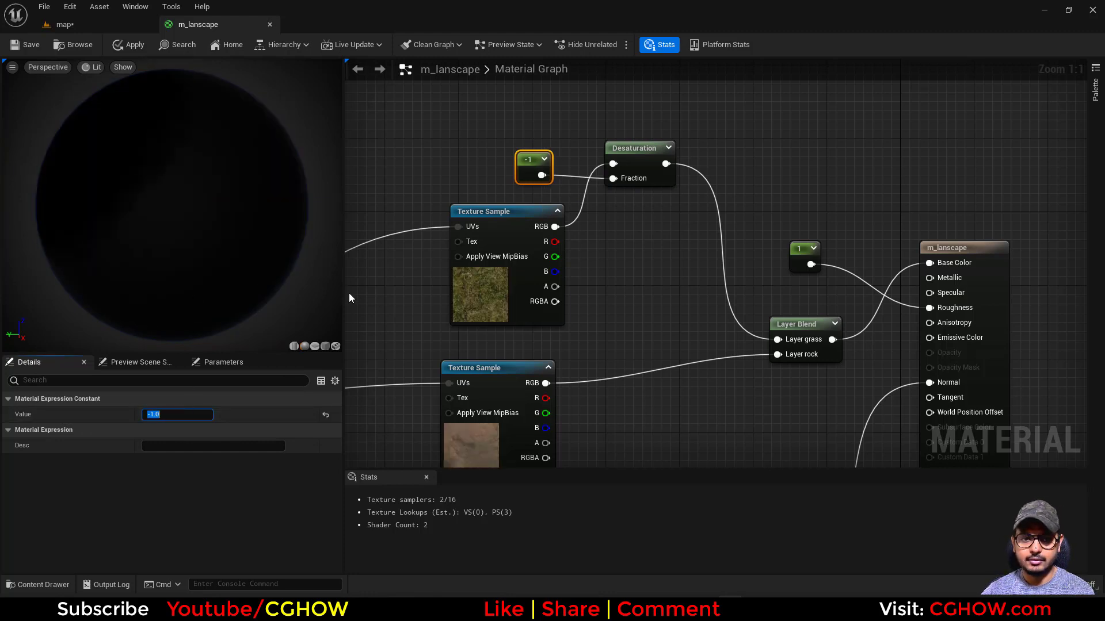
click(32, 45)
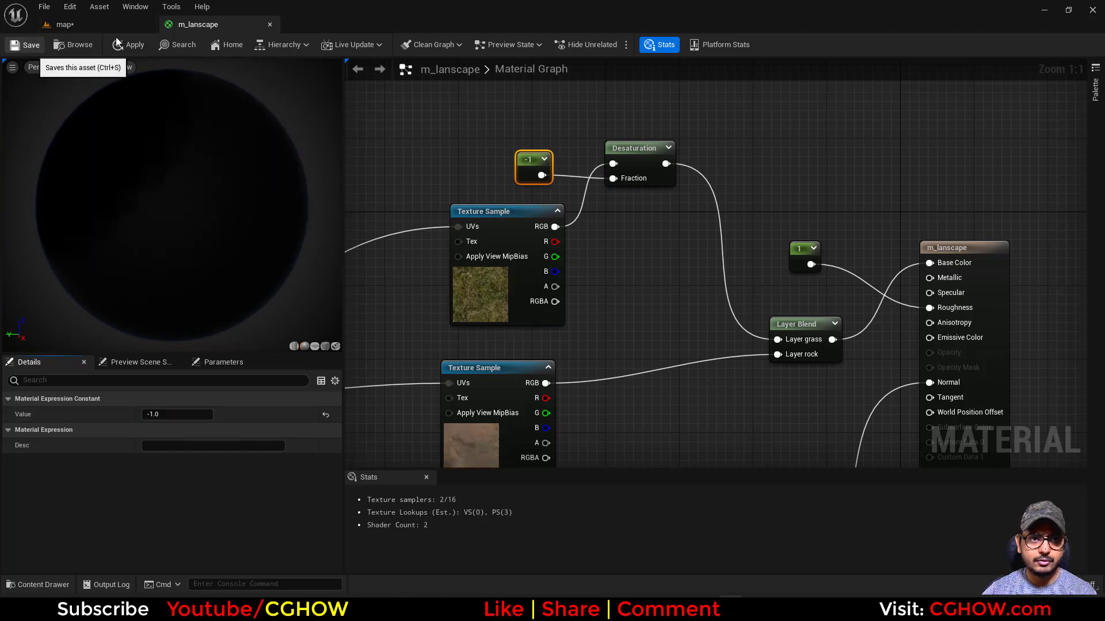
Step: Return to the map level and save all modified content
click(79, 25)
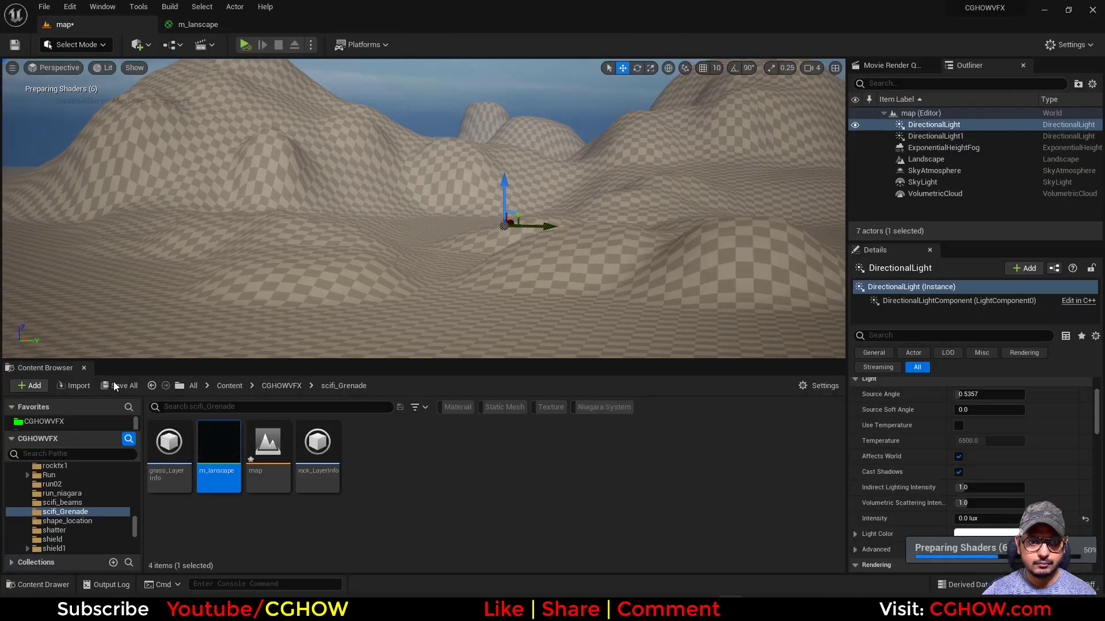
click(117, 385)
click(639, 431)
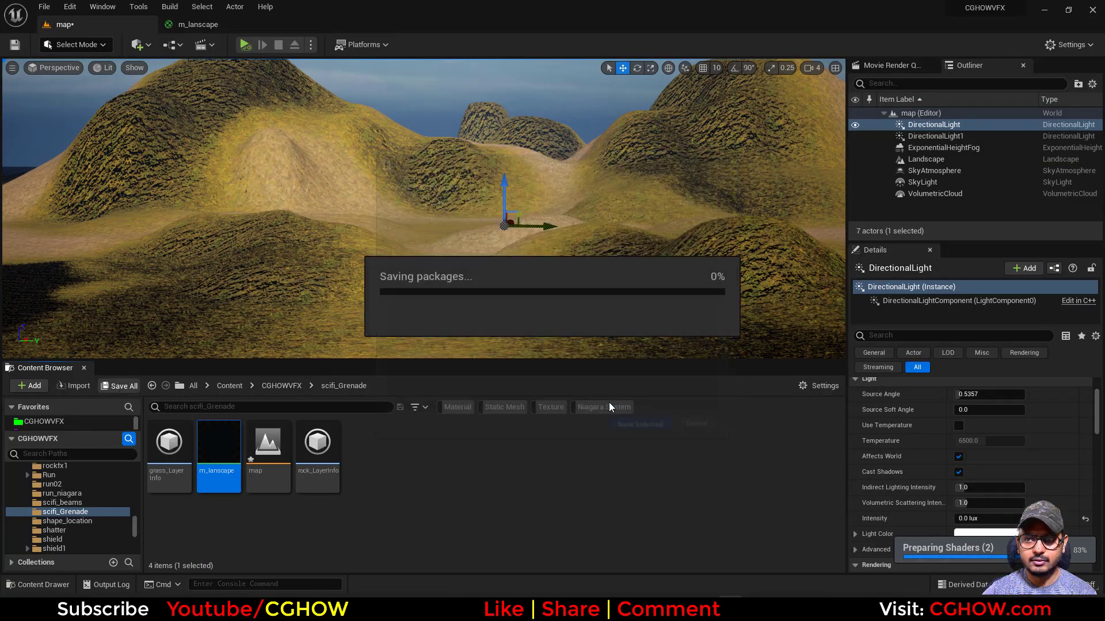
right_drag(600, 310, 612, 316)
Step: Add a level sequence named seq to the level, stored in the CGHOWVFX/scifi_Grenade folder
click(177, 48)
click(208, 46)
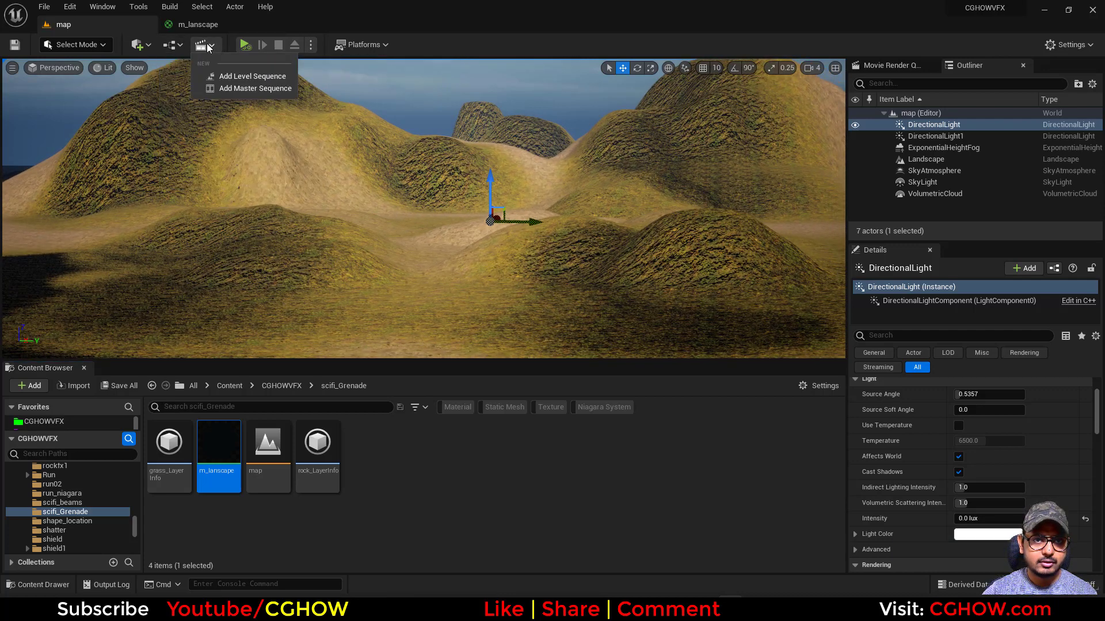
click(230, 77)
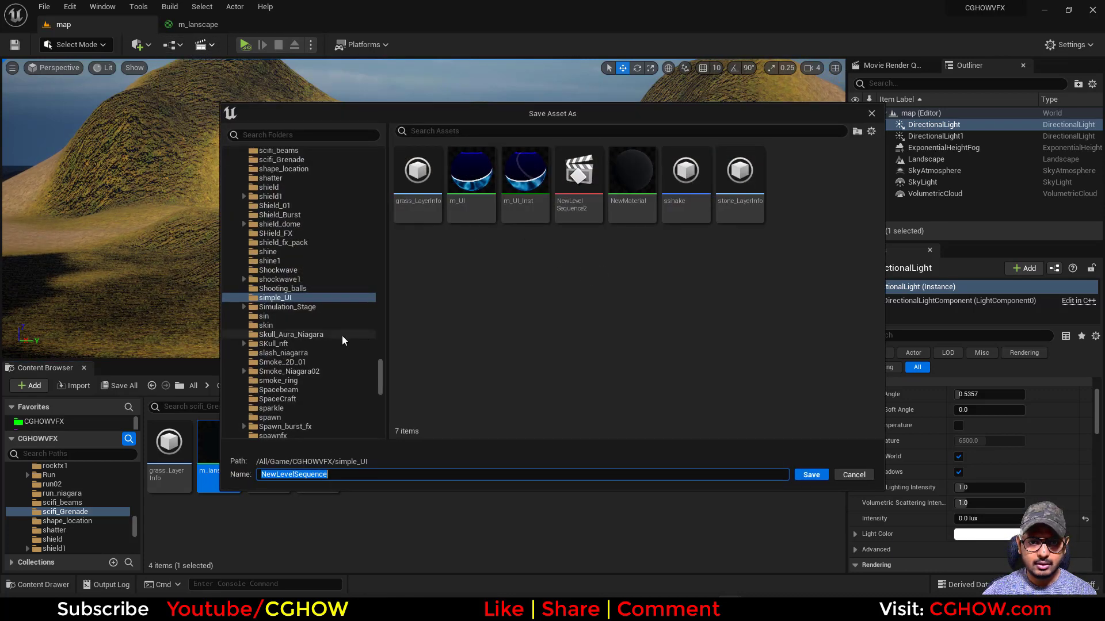
drag(382, 368, 377, 139)
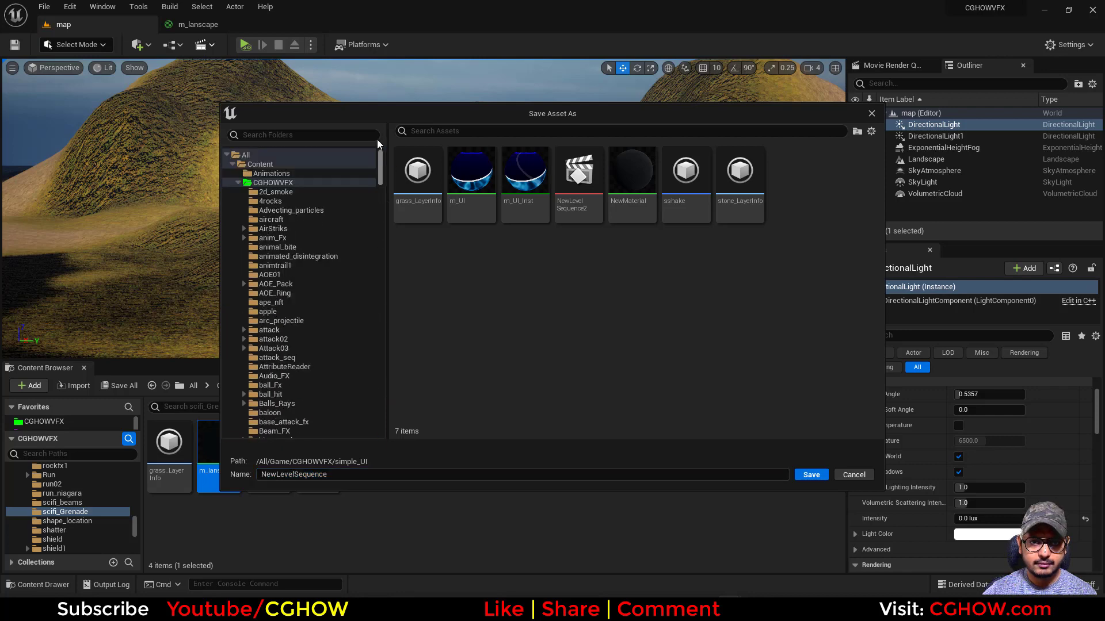
click(282, 183)
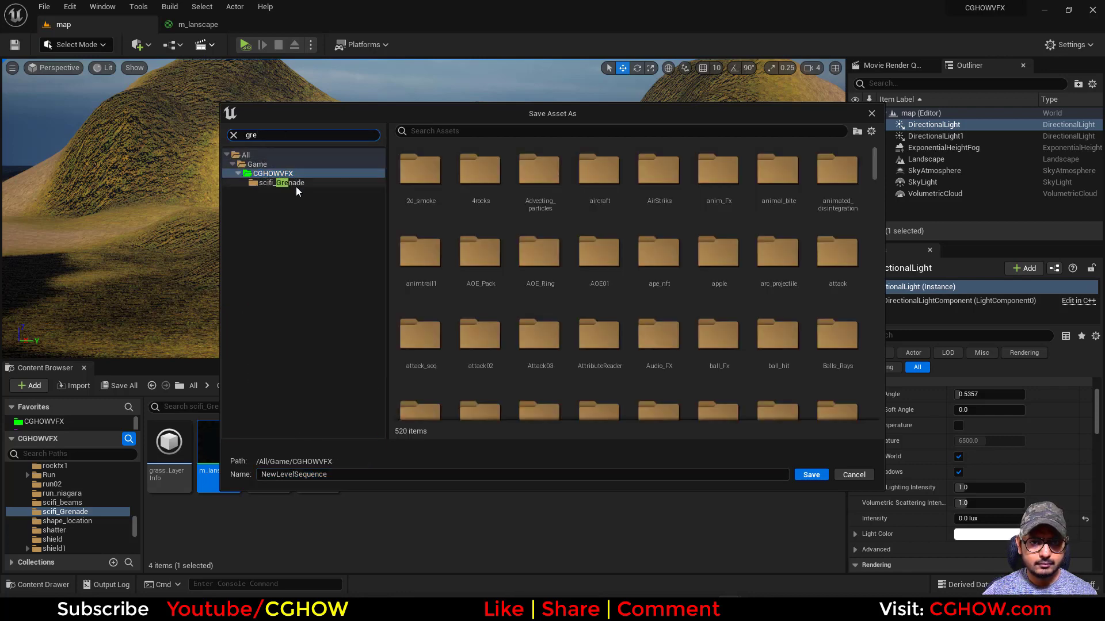
click(292, 184)
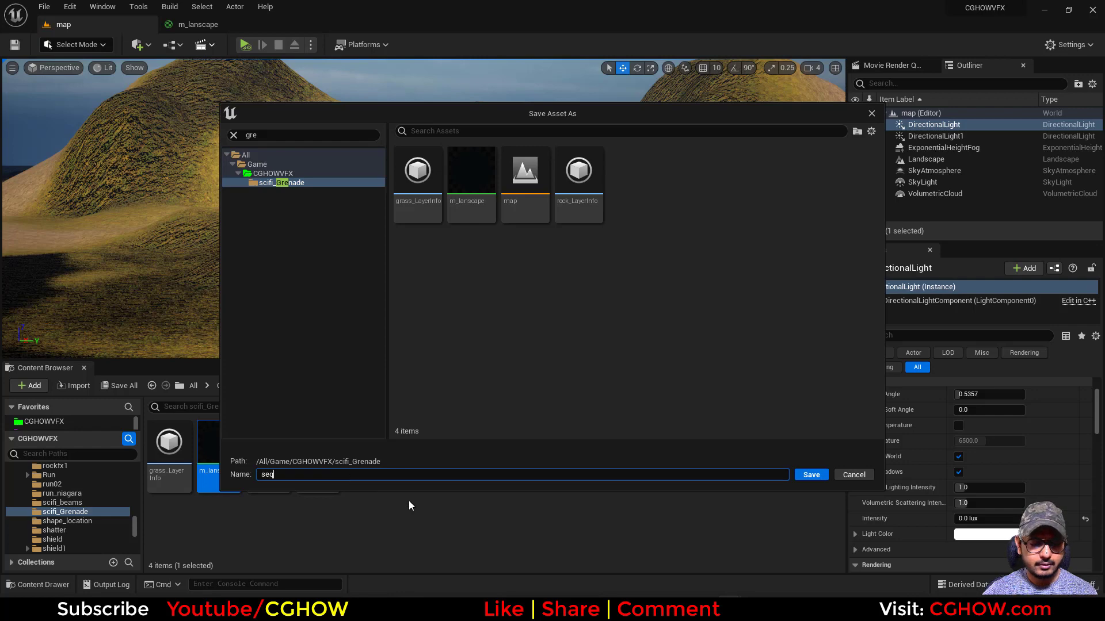
key(Return)
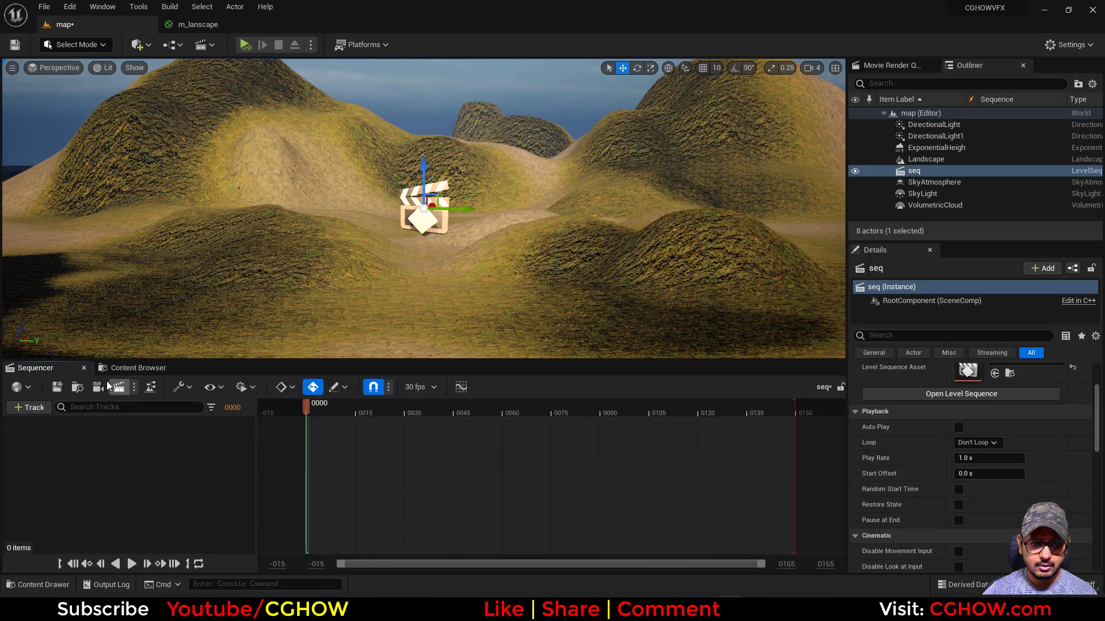
Step: Add a cine camera to the sequence, frame it on the valley between the hills, and save the sequence
click(107, 385)
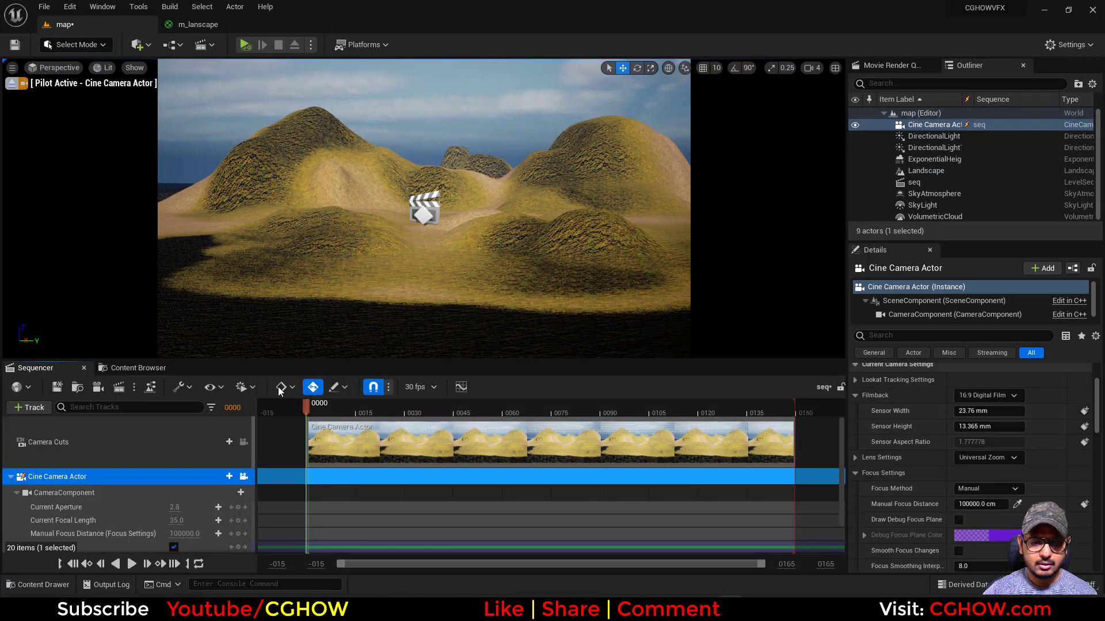
mouse_move(434, 287)
right_down()
mouse_move(447, 294)
mouse_move(436, 318)
mouse_move(432, 276)
mouse_move(415, 288)
right_up()
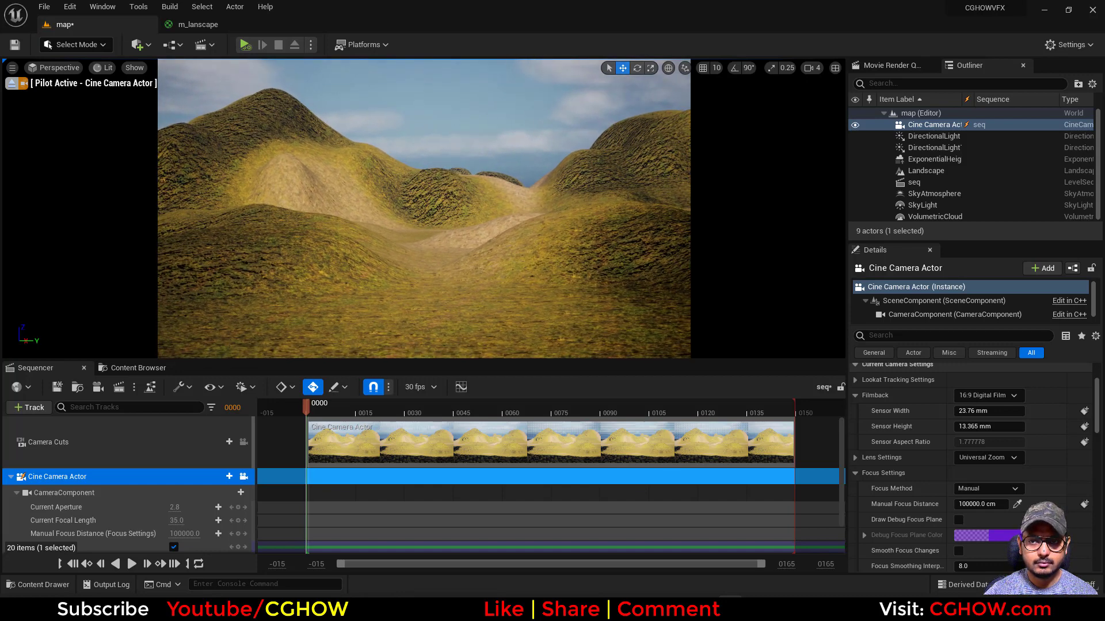
click(57, 386)
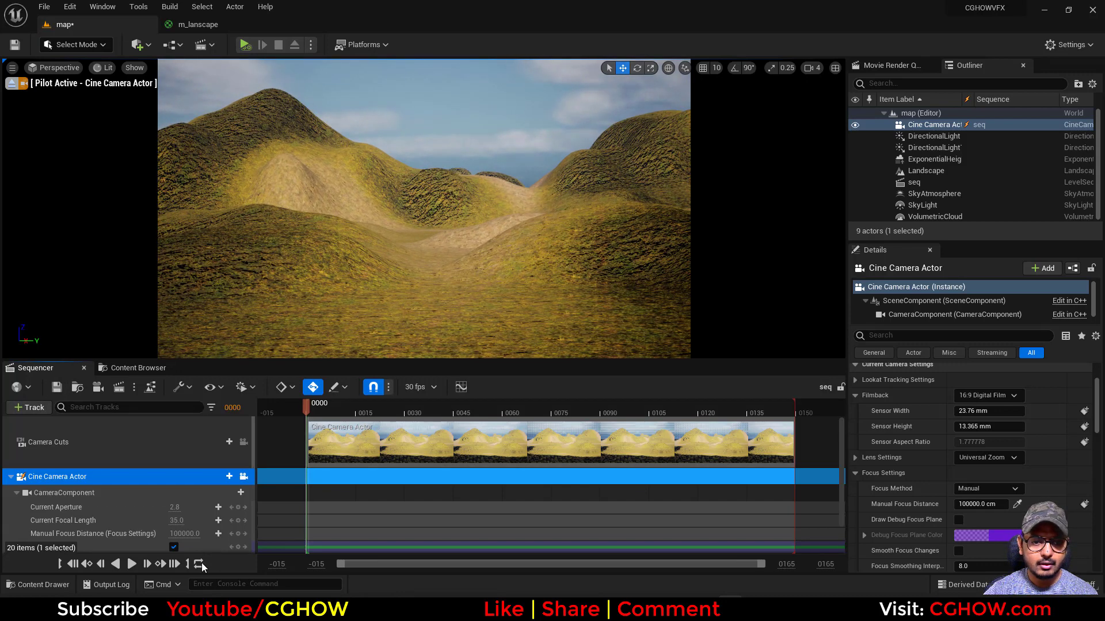
Step: Create a folder named anim inside scifi_Grenade
click(137, 368)
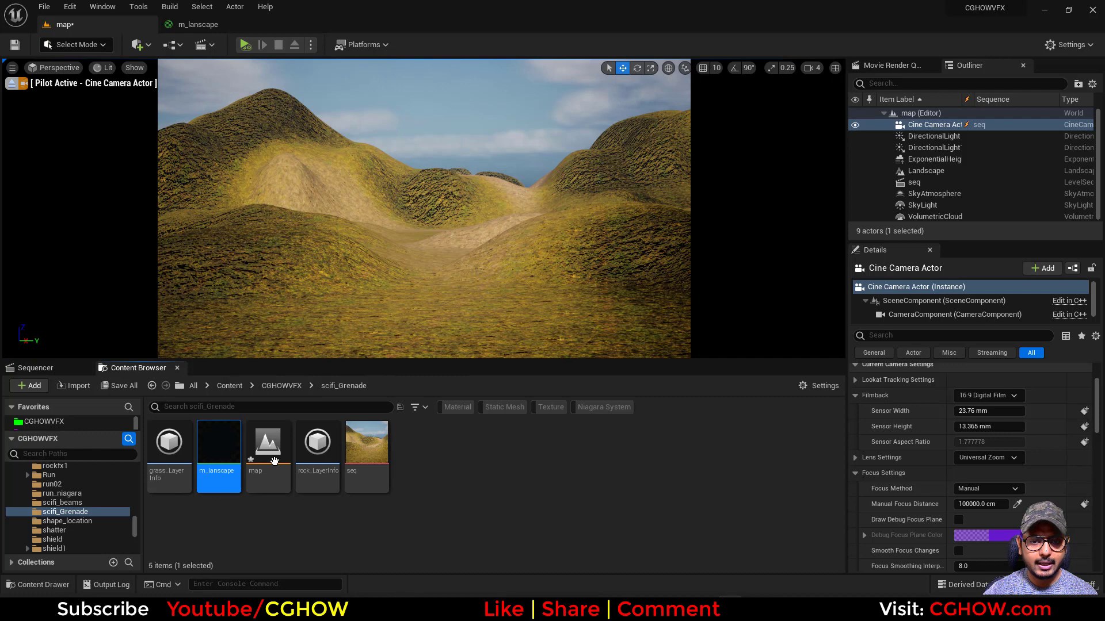
right_click(478, 482)
click(560, 146)
text(anim)
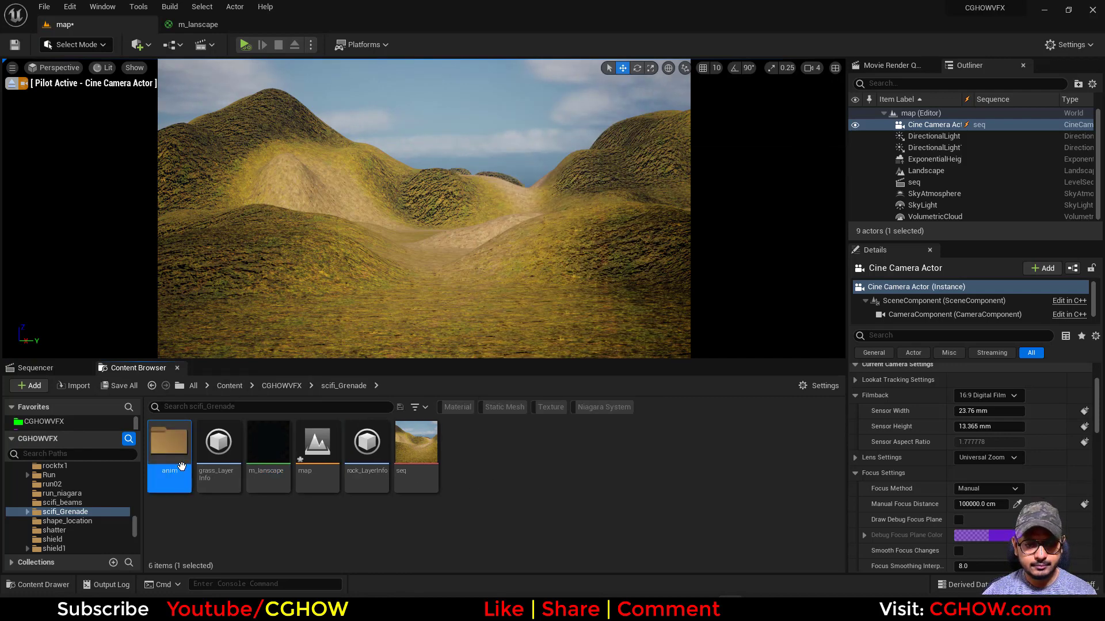
Step: Import the Strike Foward Jog FBX from Downloads into the anim folder with its skeletal mesh and animations
double_click(181, 466)
right_click(269, 455)
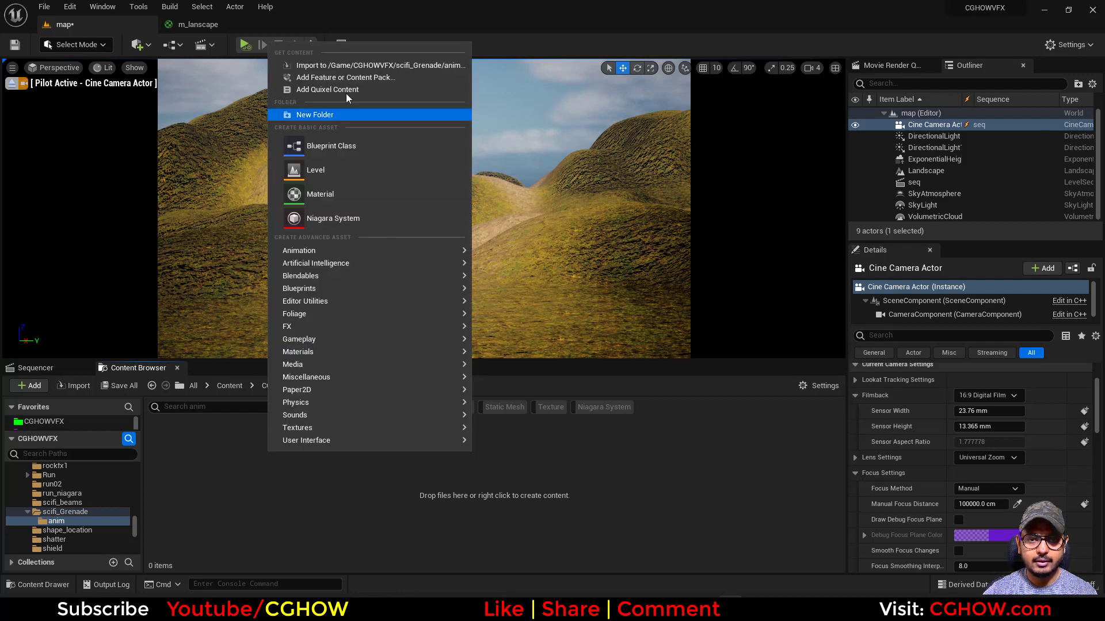
click(329, 67)
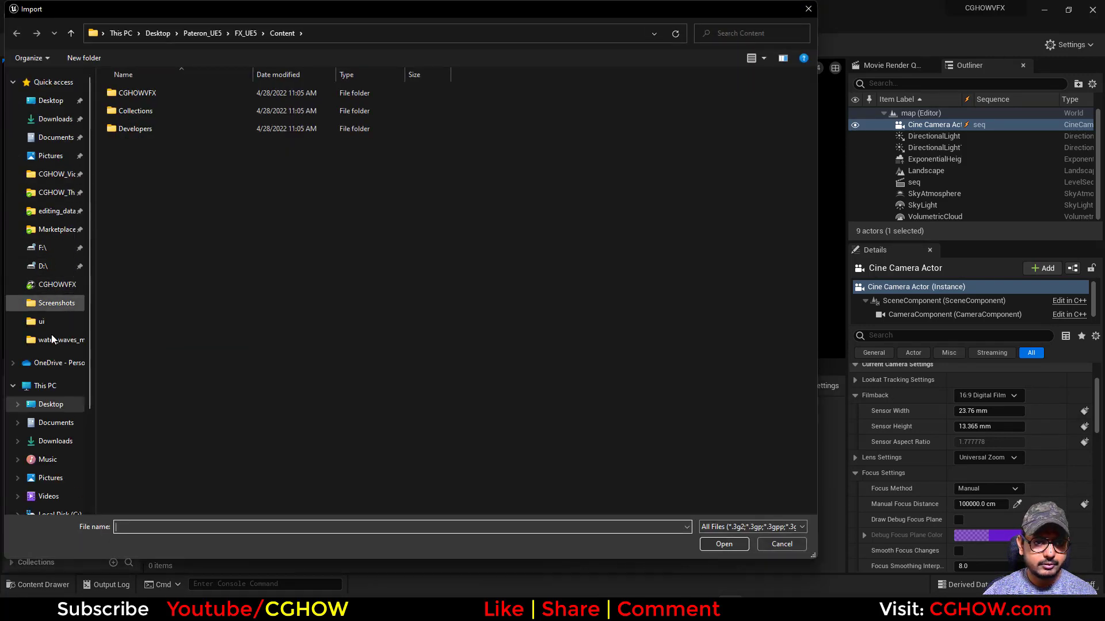
click(65, 442)
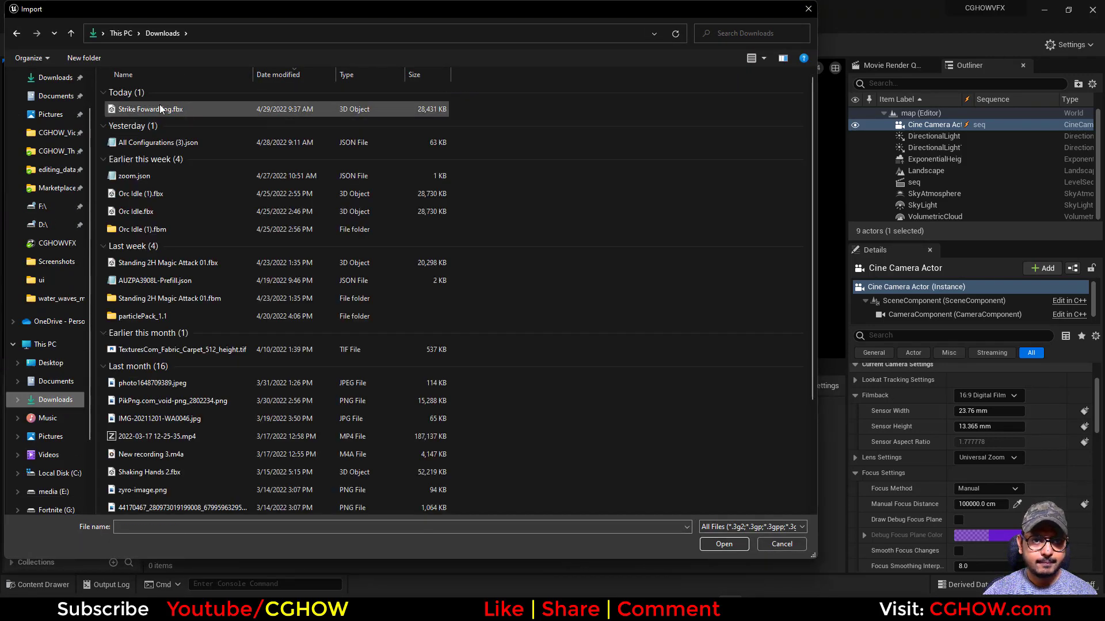
double_click(167, 109)
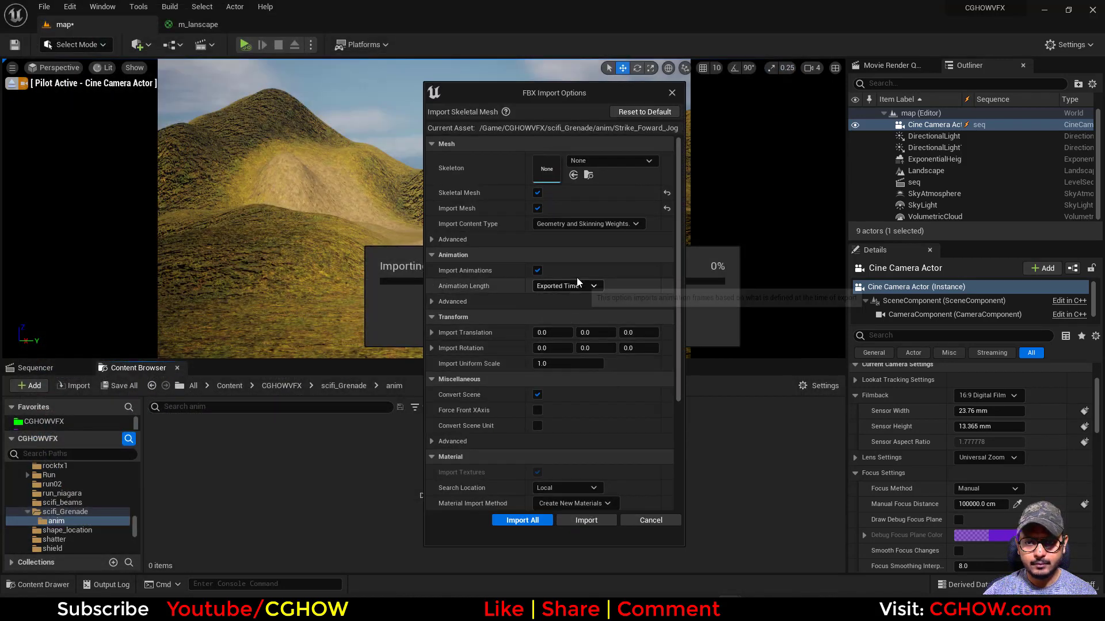
scroll(569, 489, down, 1)
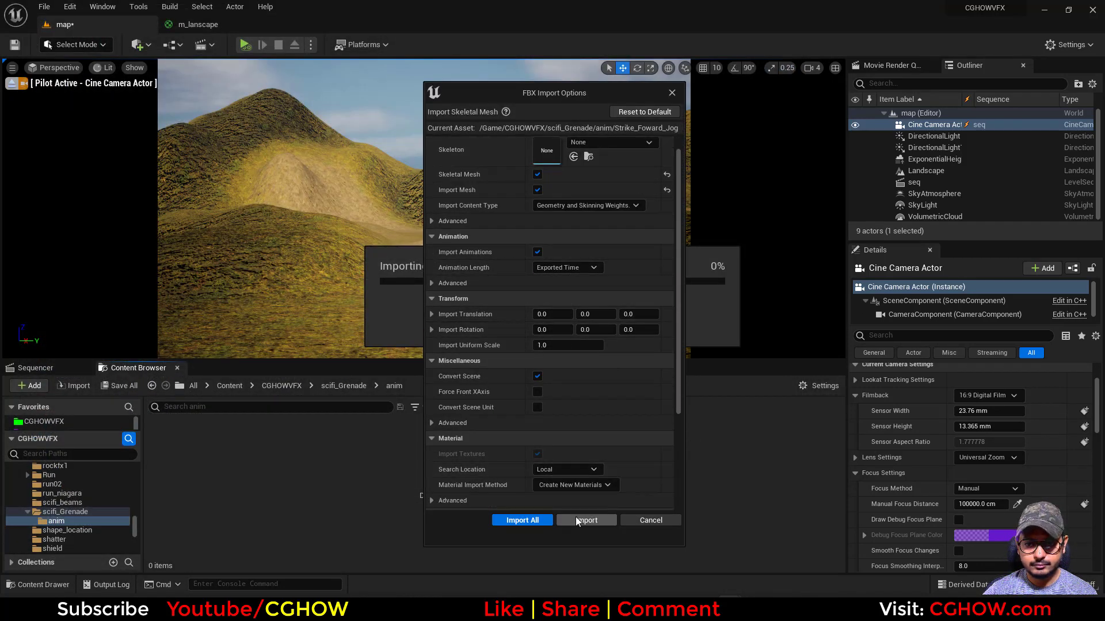
click(522, 521)
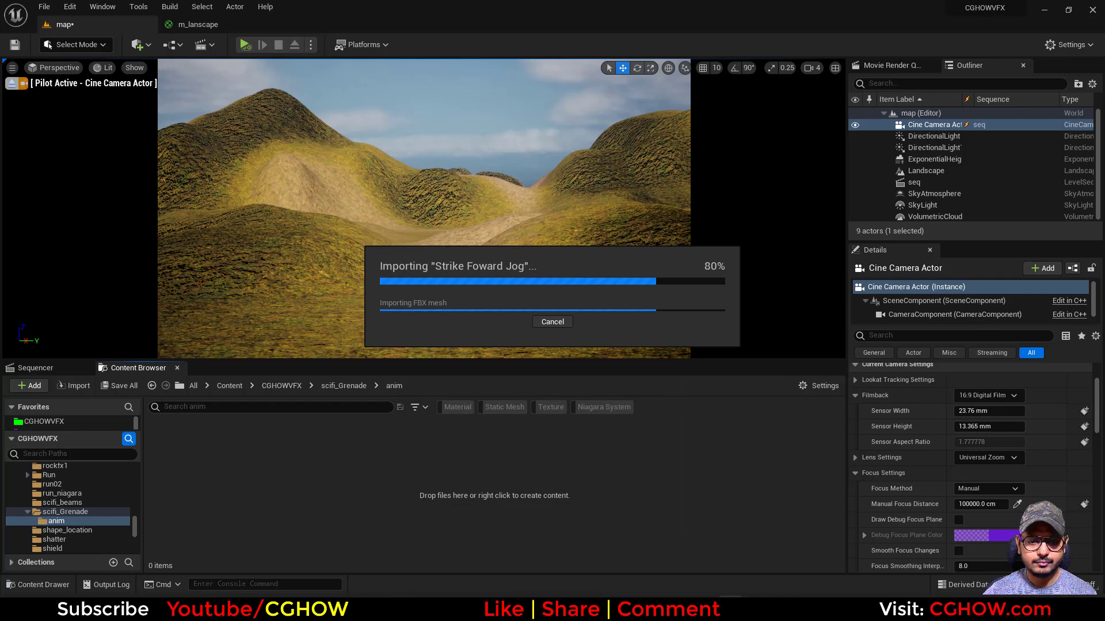
Step: Open the imported Ch46_body material for a check, and close both the Ch46_body and m_lanscape editors
click(371, 475)
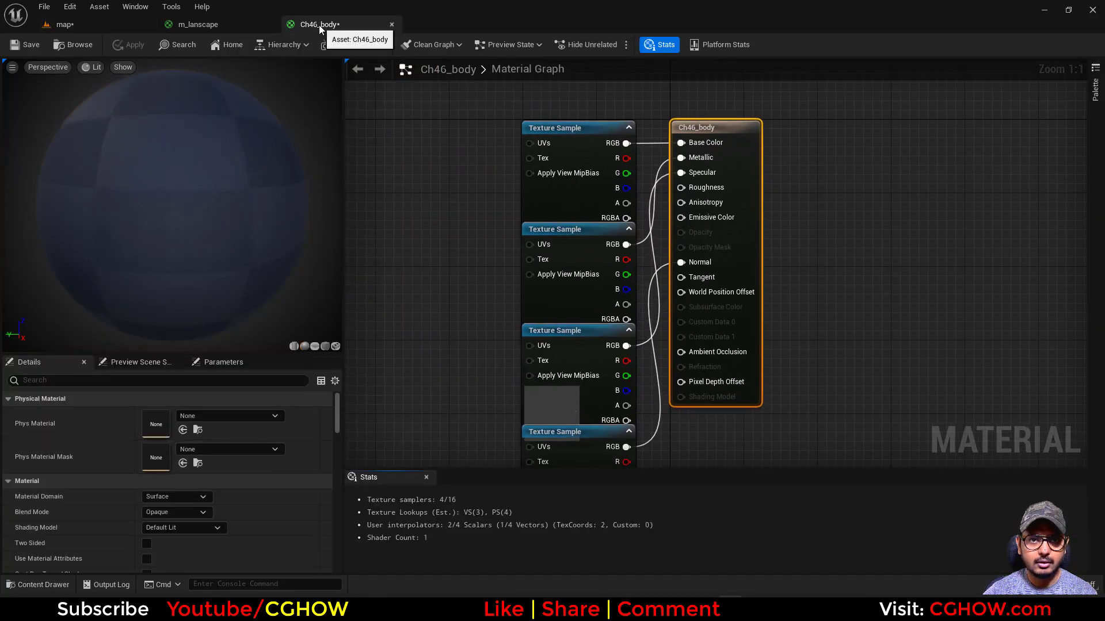
middle_click(320, 27)
middle_click(220, 24)
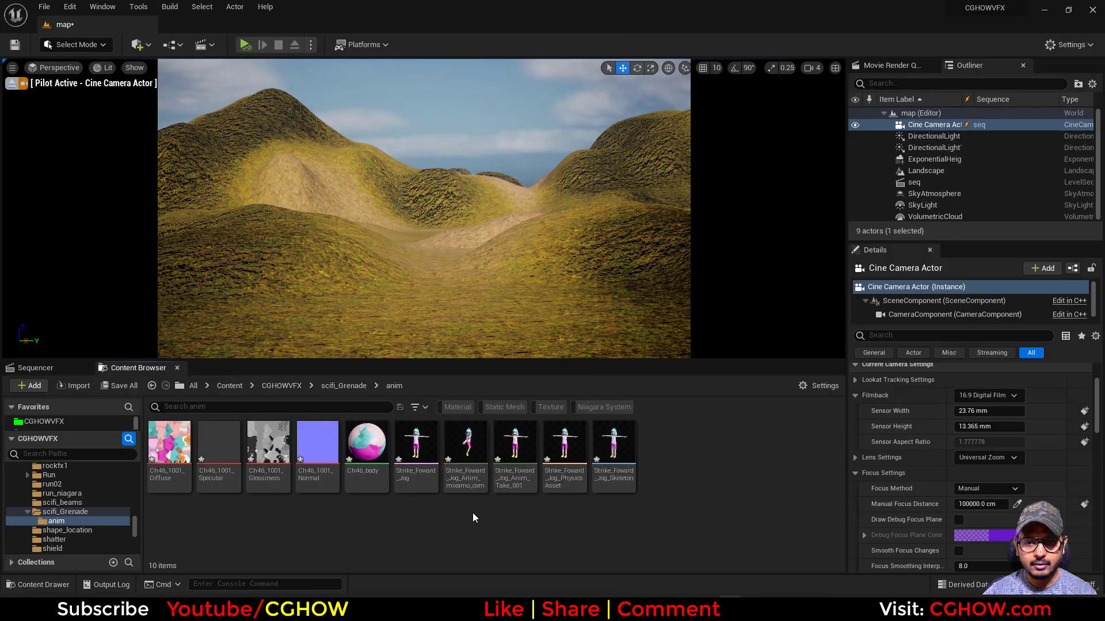
Step: Preview the Strike_Foward_Jog_Anim_mixamo_com animation from different angles and scrub through its timeline
double_click(465, 452)
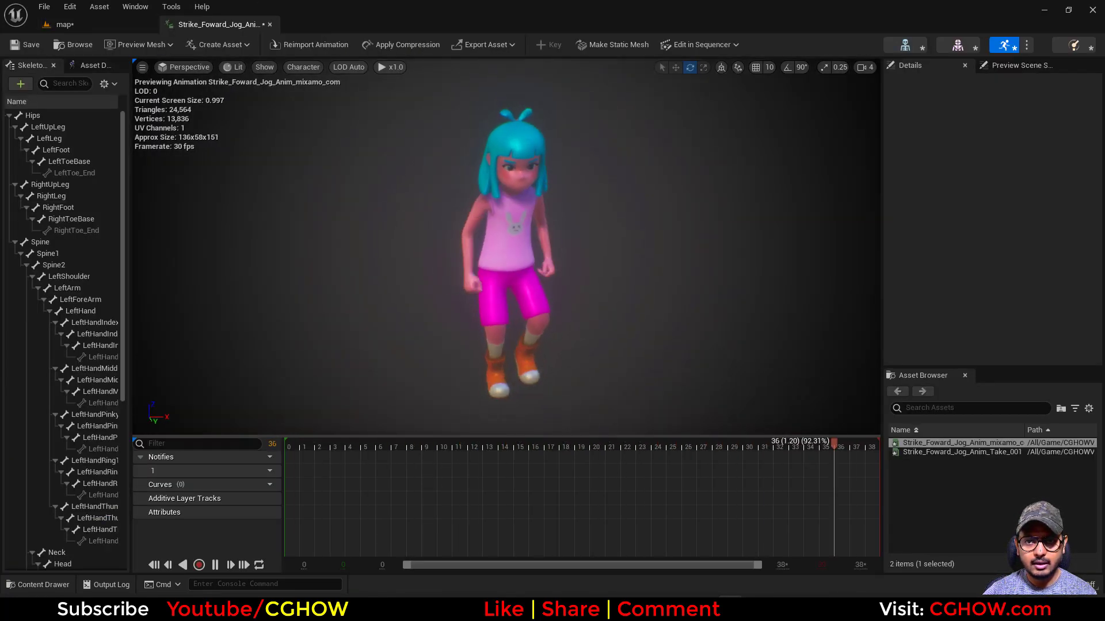
alt+drag(540, 238, 566, 235)
scroll(539, 238, down, 5)
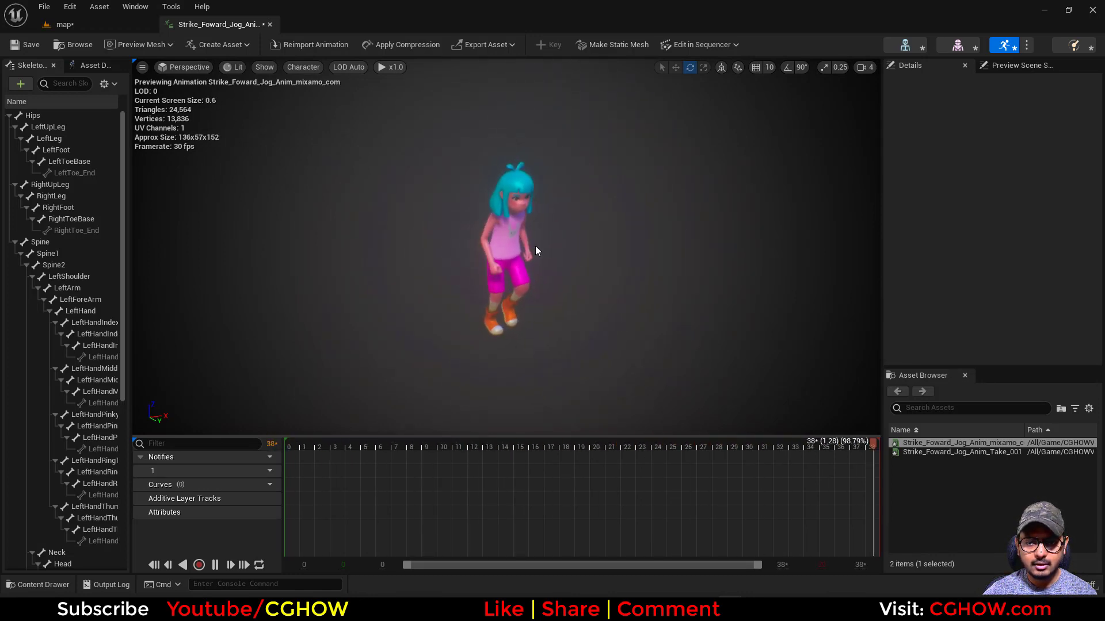
drag(316, 447, 183, 499)
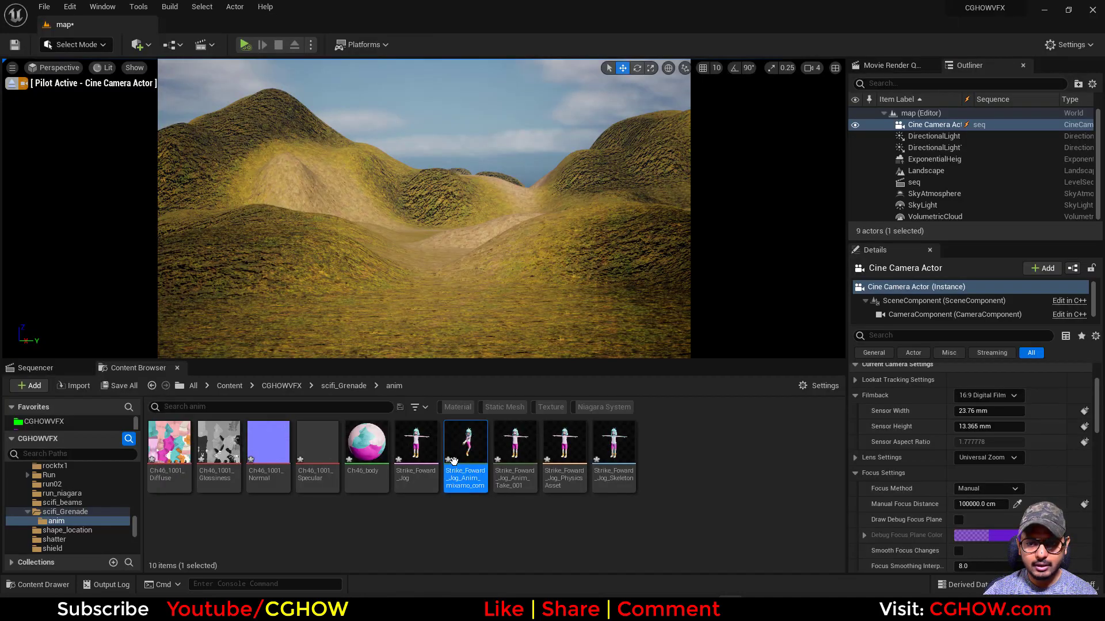
Step: Create an AnimComposite named kick_anim from the Strike_Foward_Jog_Anim_mixamo_com animation and open it
right_click(465, 469)
mouse_move(557, 43)
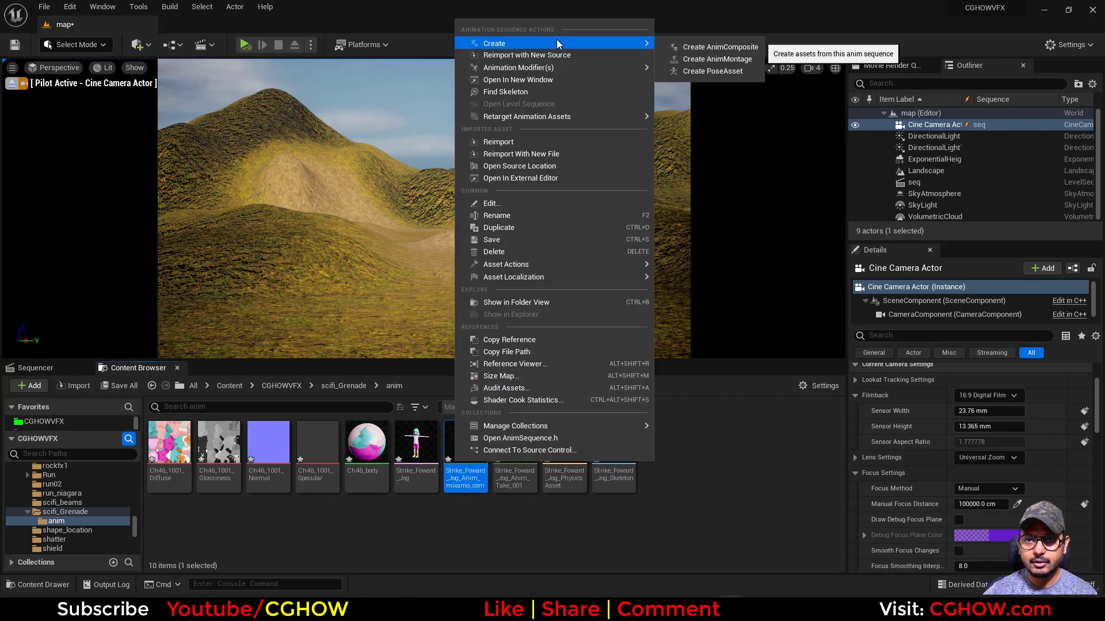
click(719, 47)
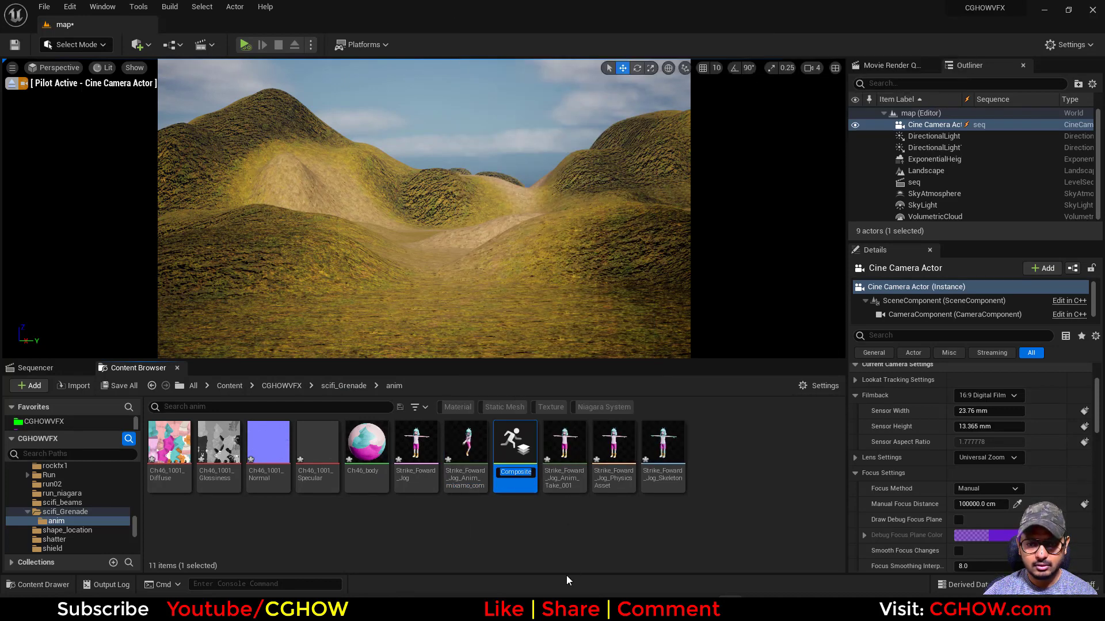
text(kic)
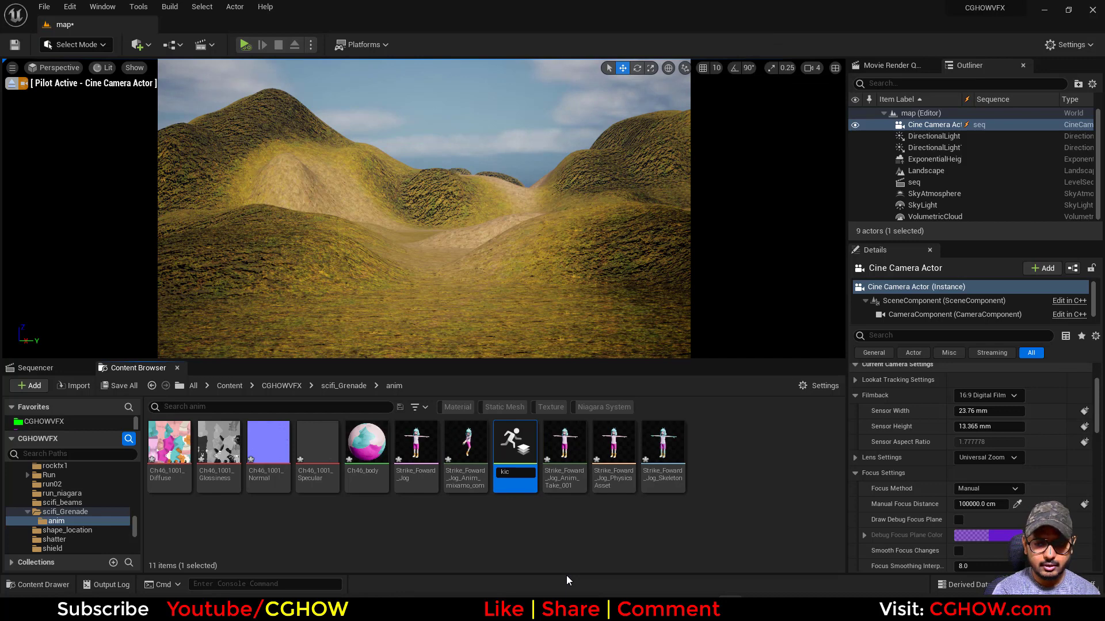
text(k_)
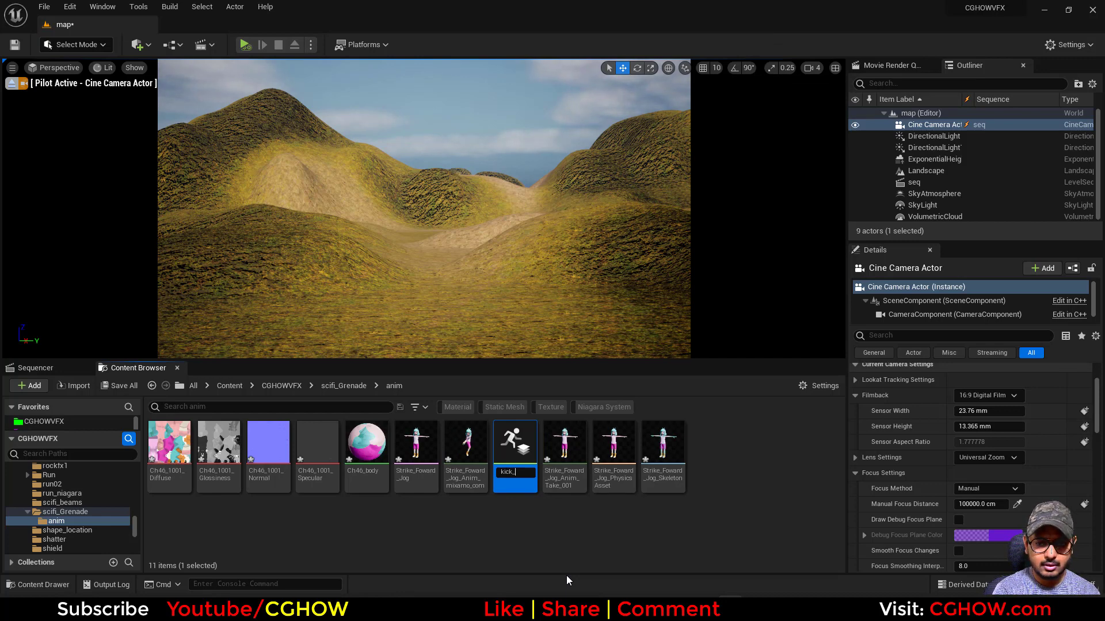
text(anim)
key(Return)
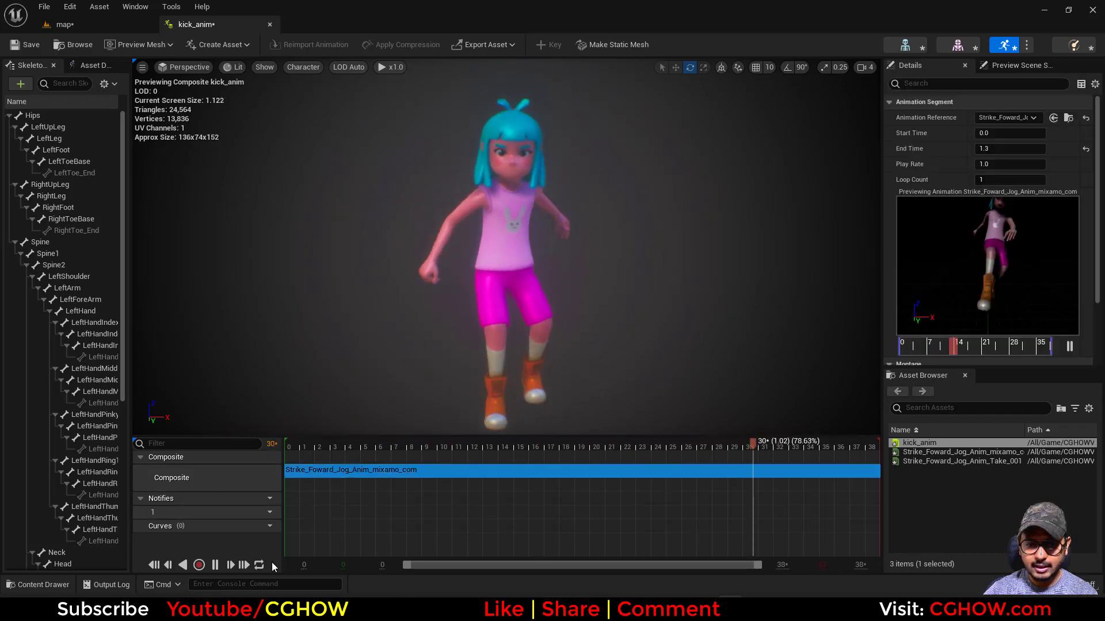
Step: Append a second Strike_Foward_Jog_Anim_mixamo_com segment to the composite track and scrub through the opening frames
click(216, 566)
drag(679, 448, 477, 448)
click(958, 452)
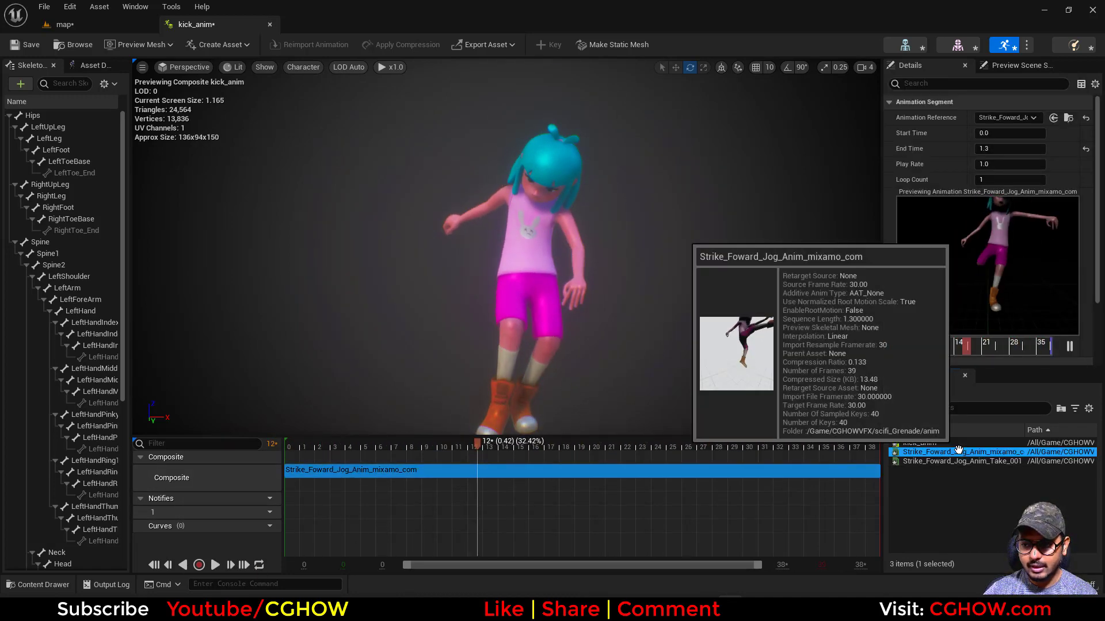
drag(958, 452, 502, 485)
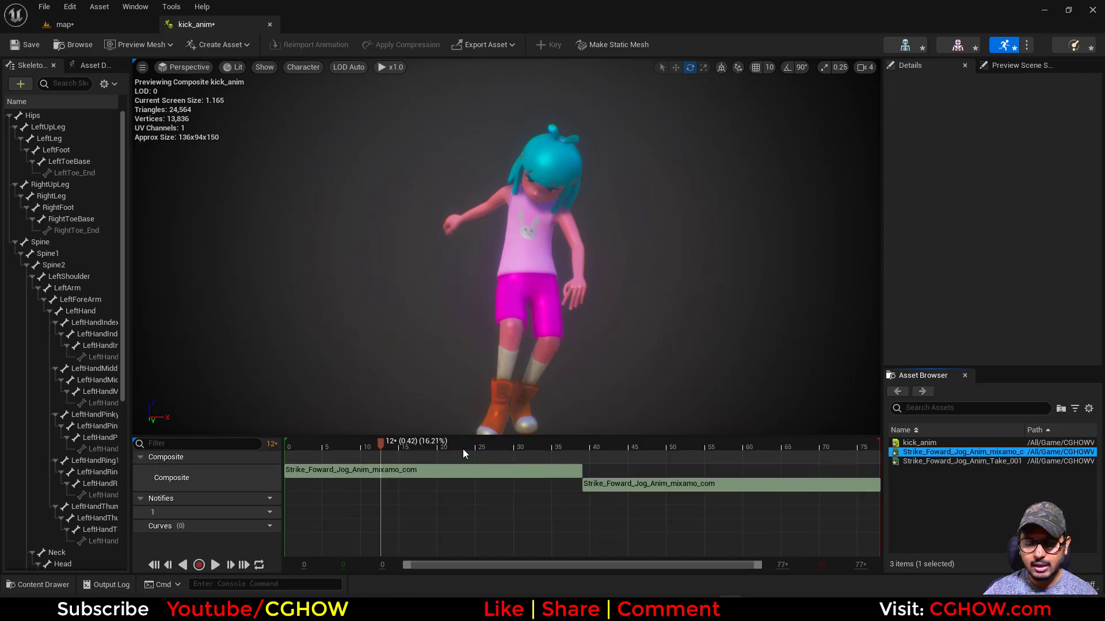
drag(463, 449, 292, 455)
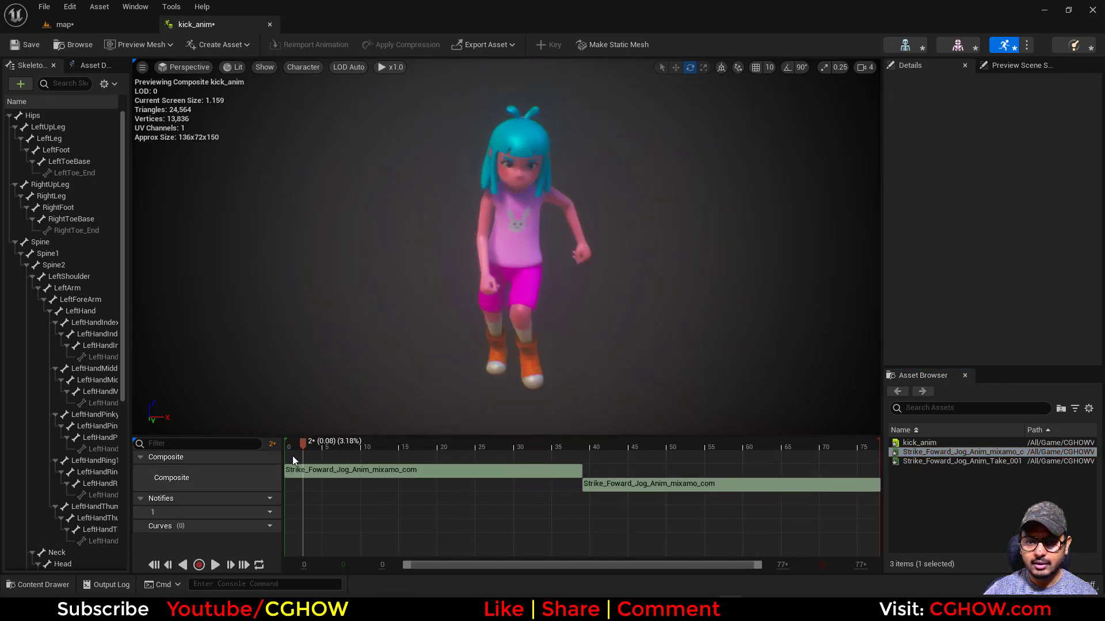
Step: Set the first composite segment's end time to 0.2 and play rate to 0.5, and check the playback
click(440, 470)
drag(531, 454, 318, 489)
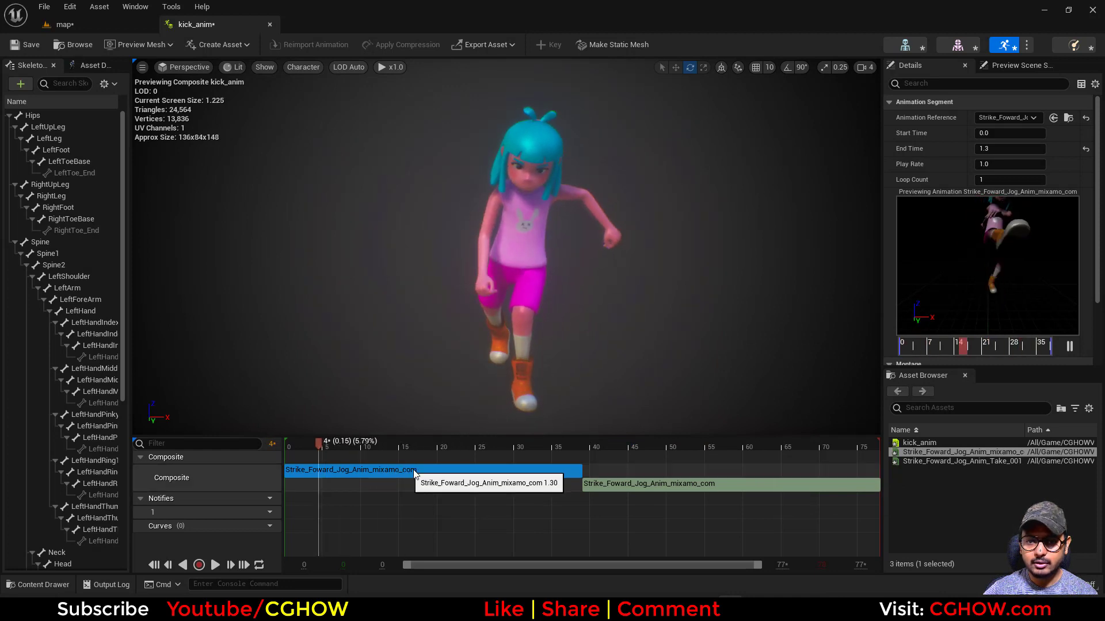
click(1002, 148)
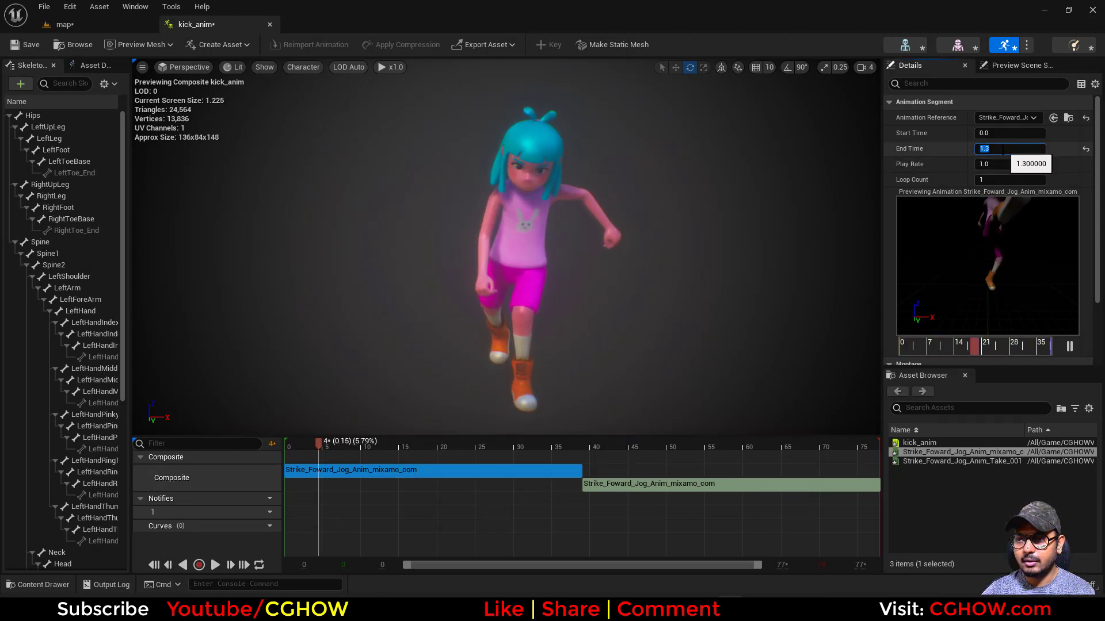
text(.2)
key(Return)
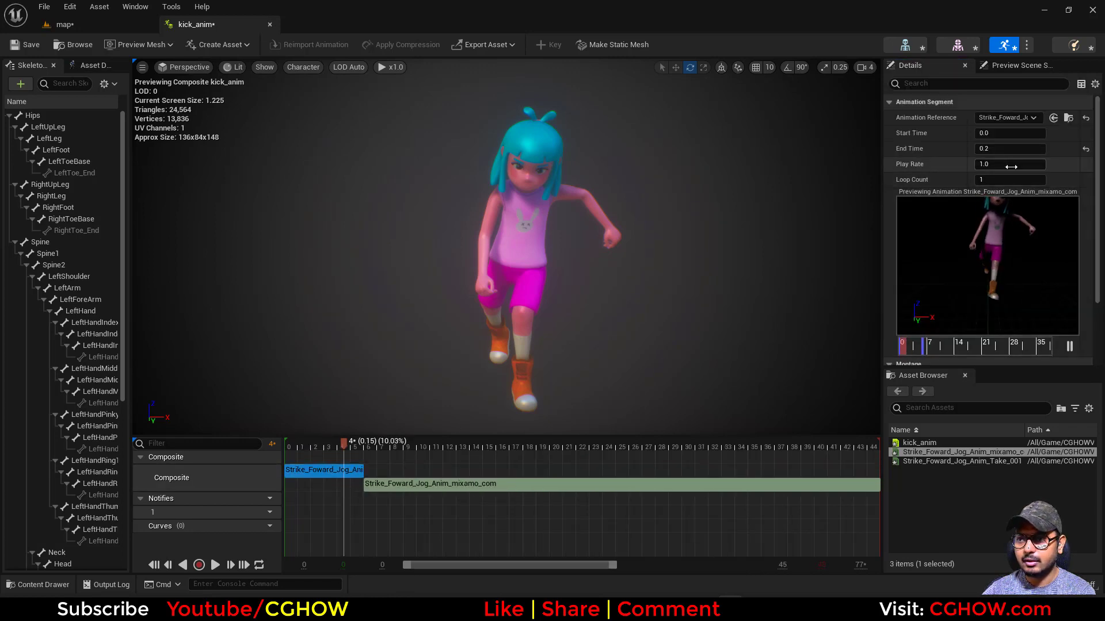
key(Return)
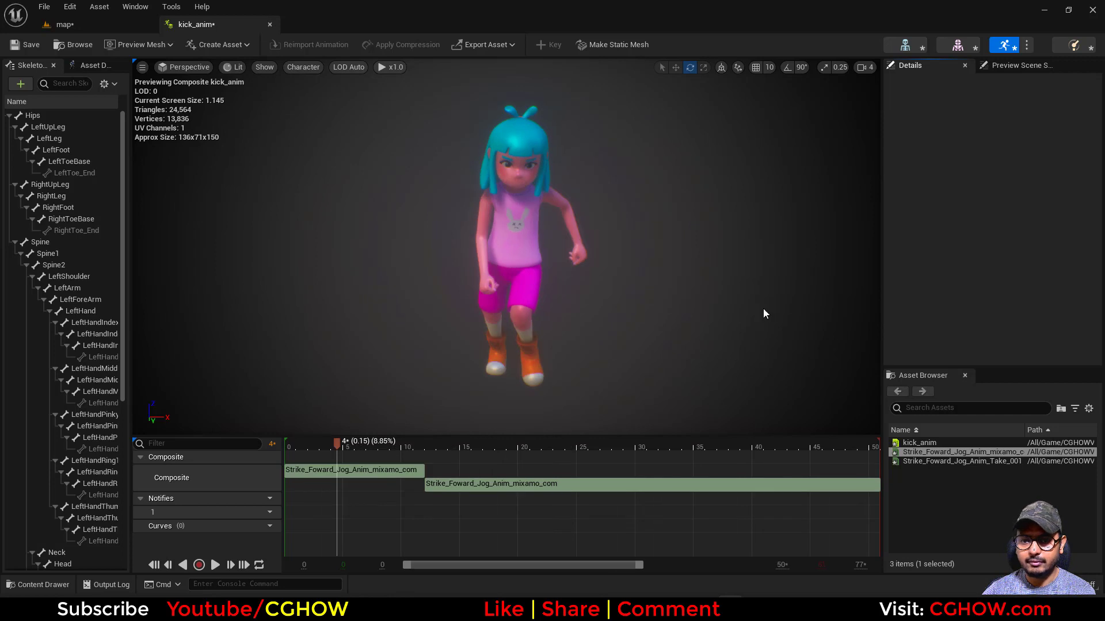
click(214, 564)
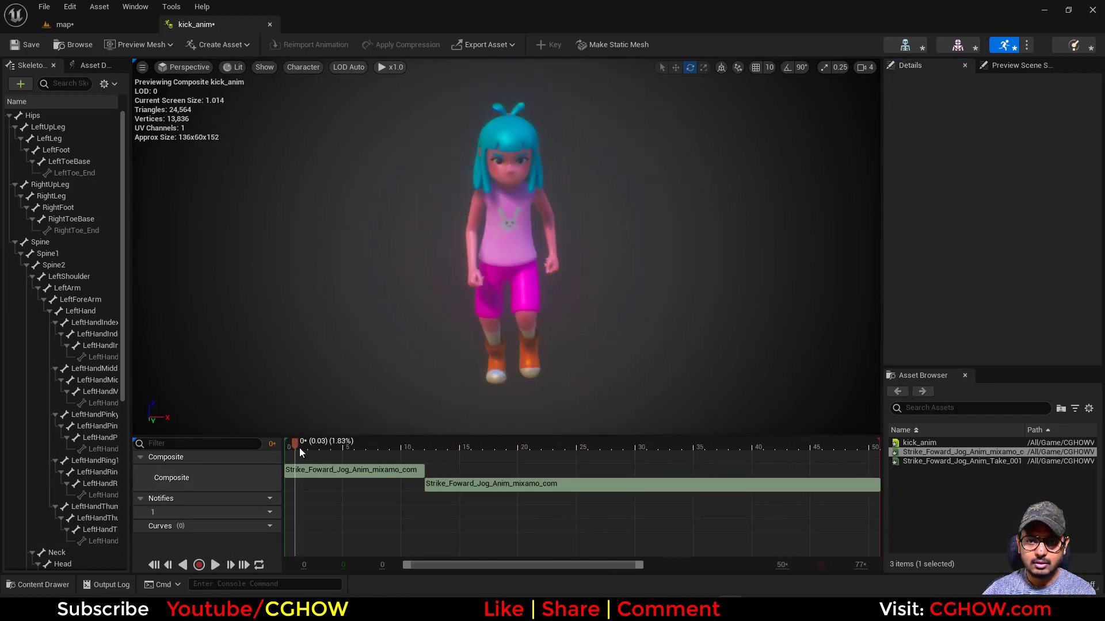
Step: Shorten the first composite segment to an end time of 0.01 and slow its play rate to 0.01
click(345, 469)
click(1001, 151)
text(.)
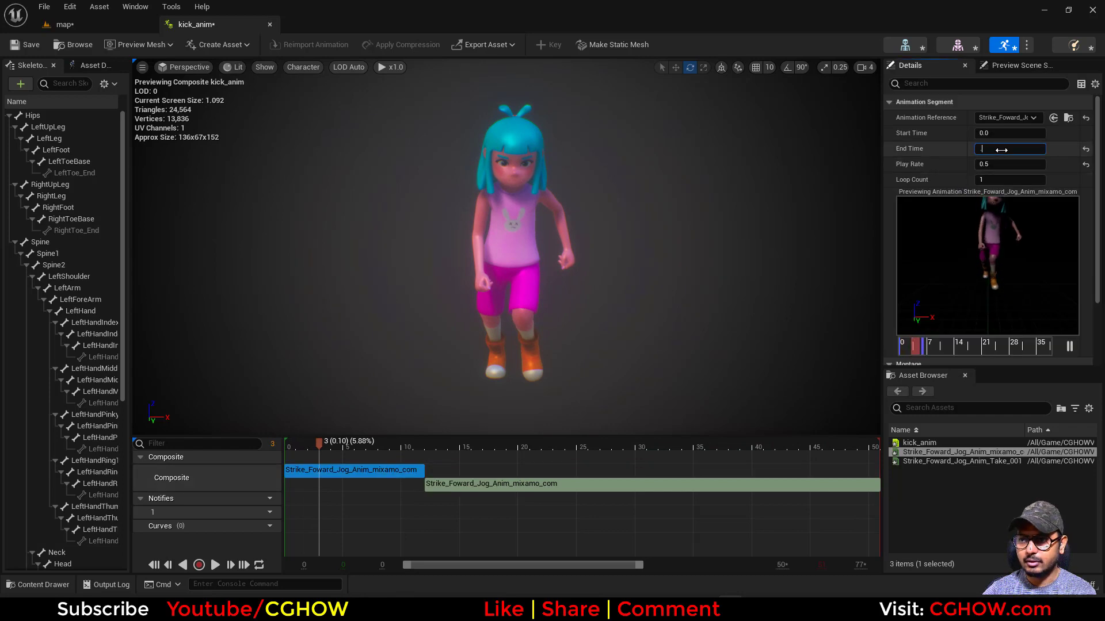
text(01)
key(Return)
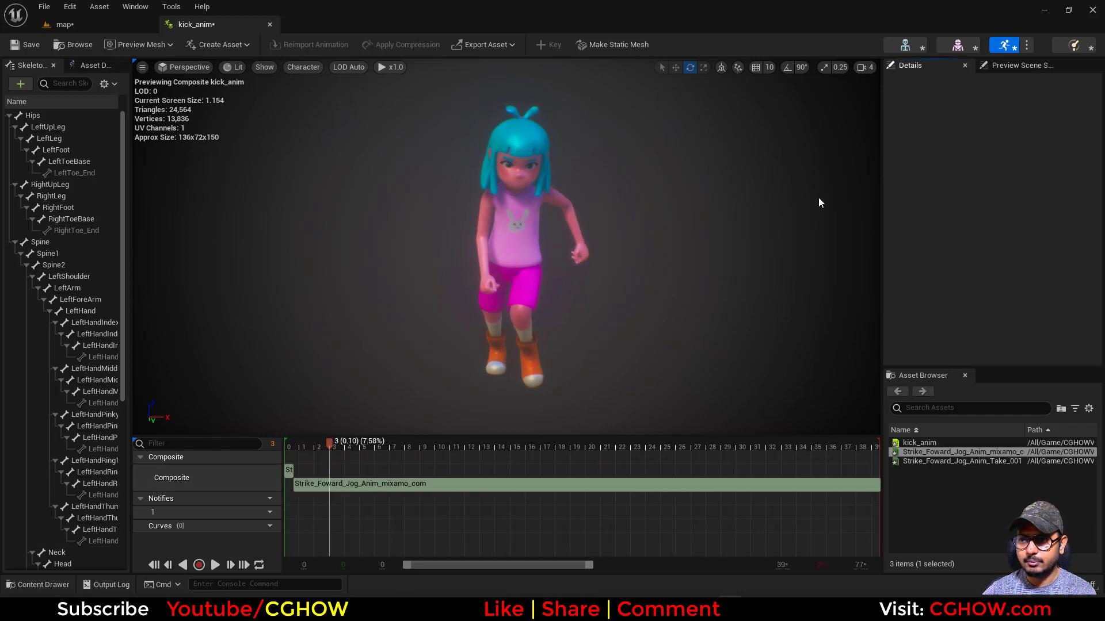
click(288, 472)
text(.01)
key(Return)
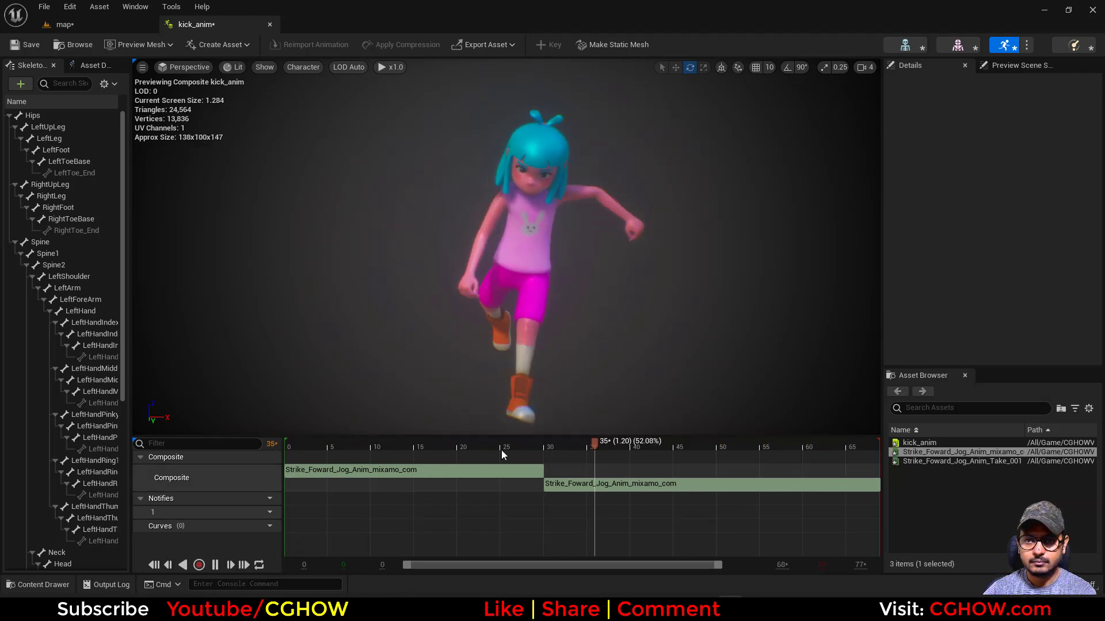
Step: Save the kick_anim composite, locate it among the project assets and add it to the seq level sequence as a character
click(26, 44)
click(71, 45)
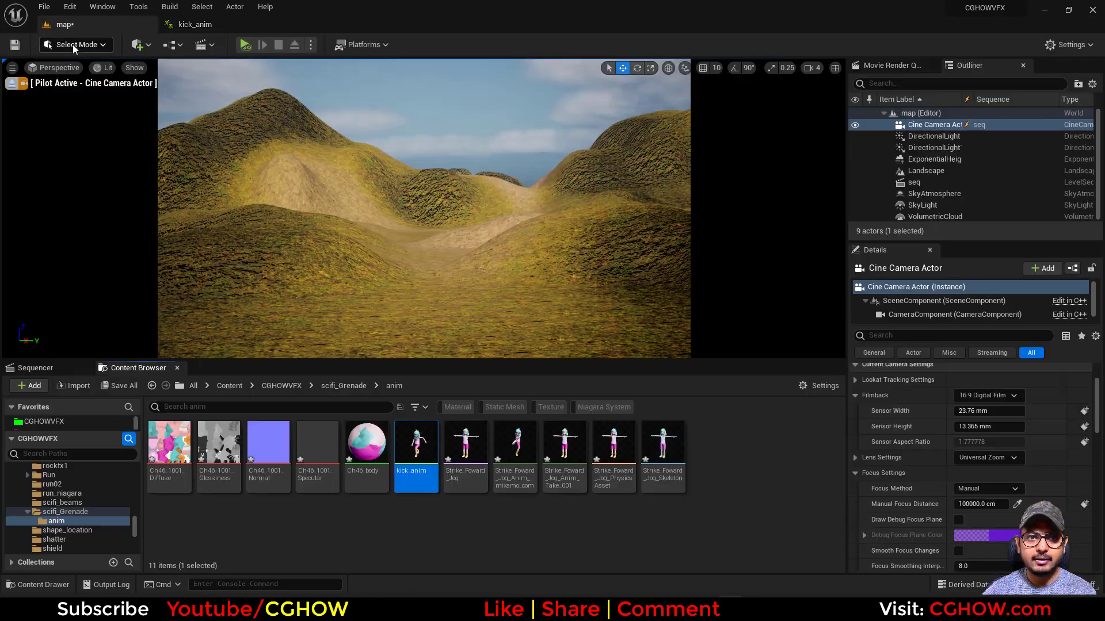
drag(416, 449, 115, 459)
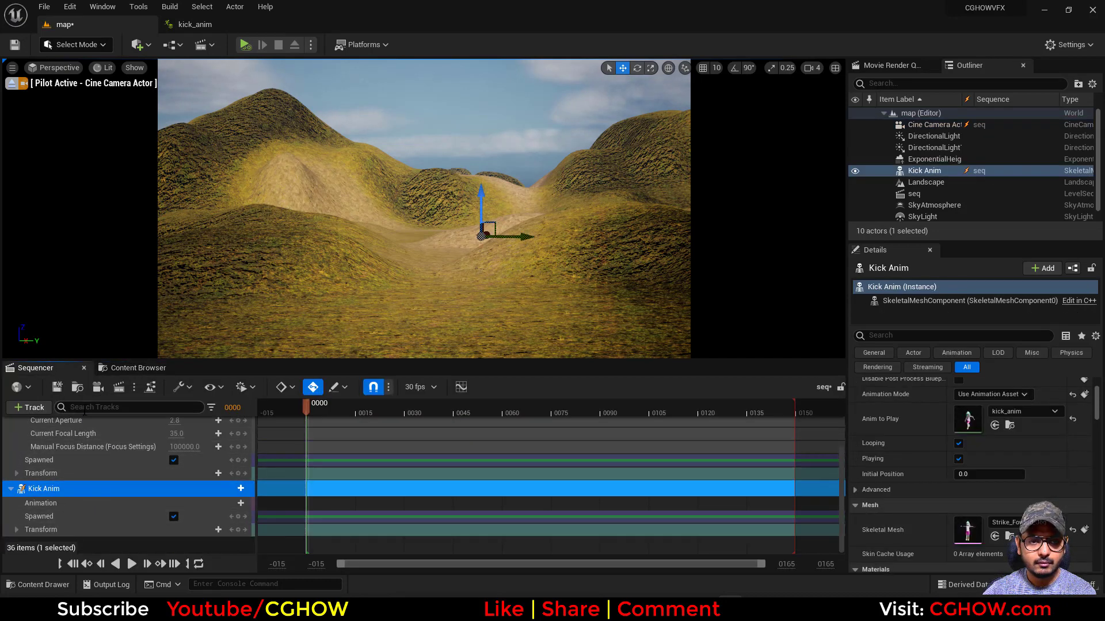
click(64, 388)
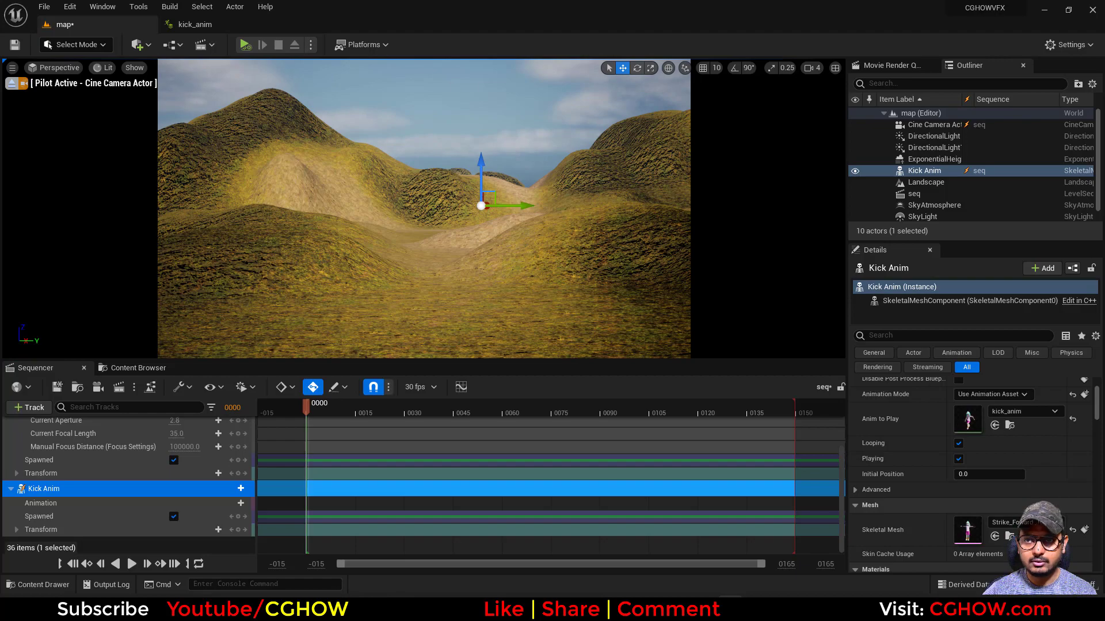
Step: Stop piloting the cine camera, frame the Kick Anim character and move it across the landscape toward the valley
click(11, 83)
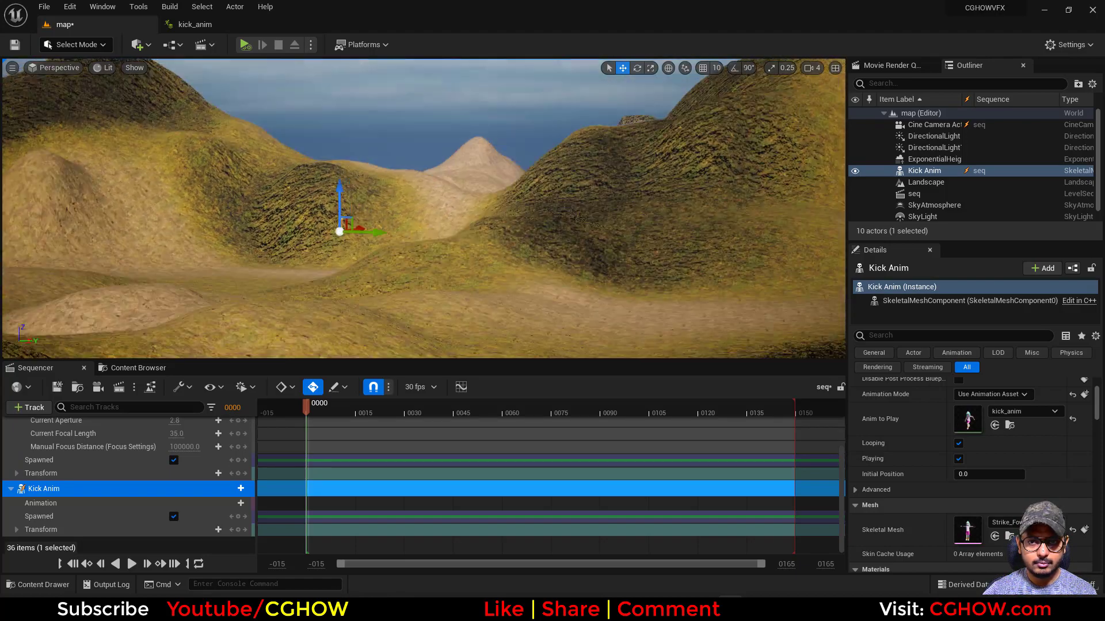
right_drag(332, 259, 311, 287)
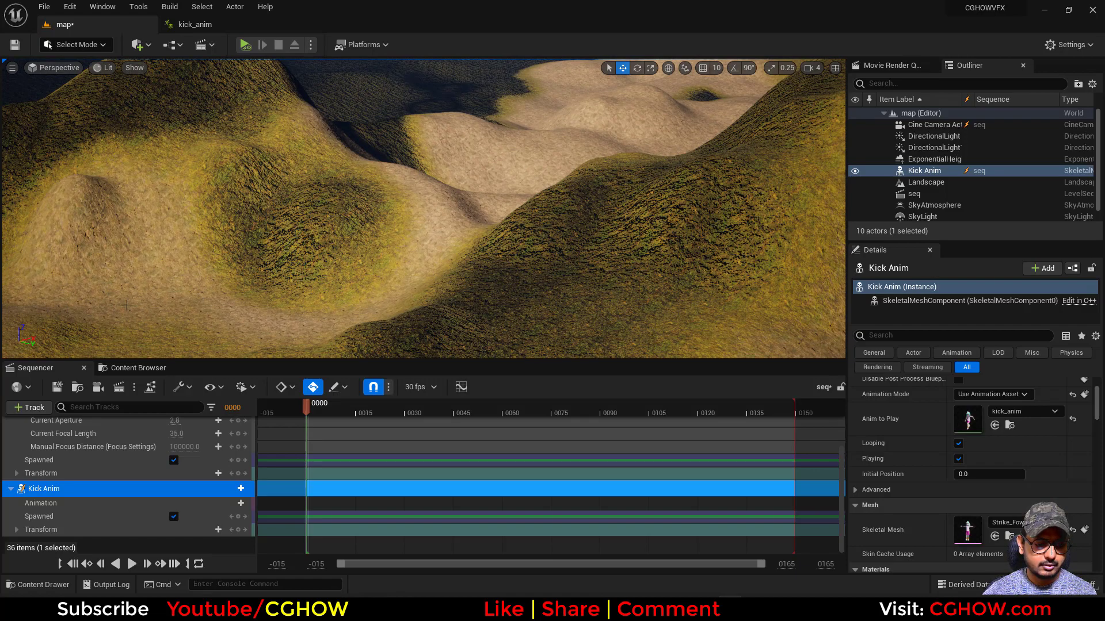
key(f)
scroll(496, 273, down, 8)
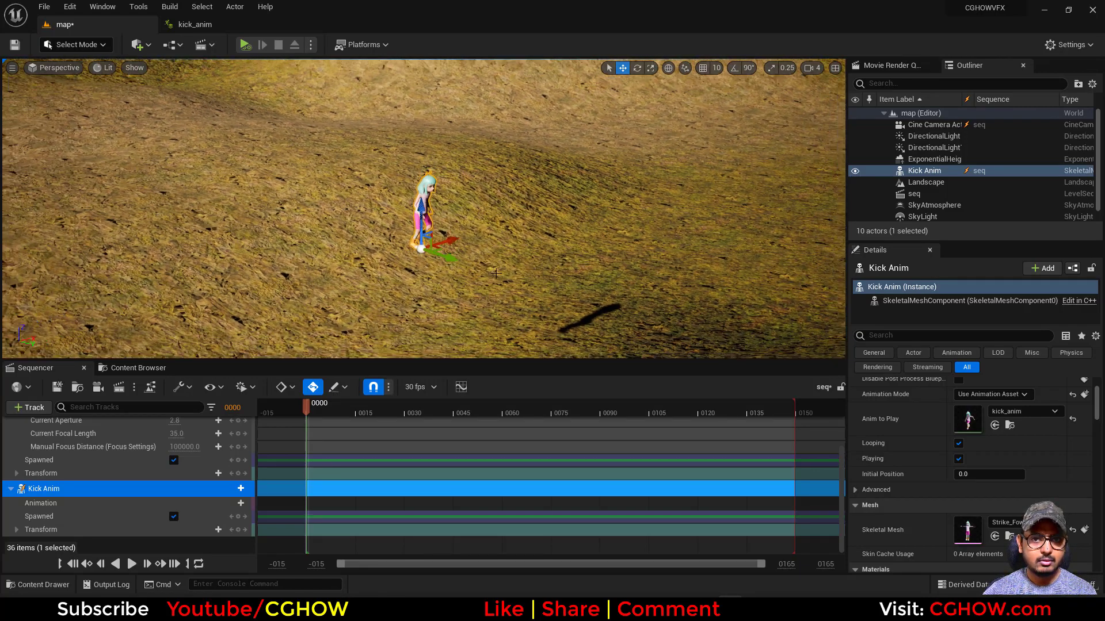
scroll(496, 274, down, 1)
alt+drag(496, 273, 527, 260)
drag(456, 232, 153, 278)
alt+drag(153, 277, 356, 224)
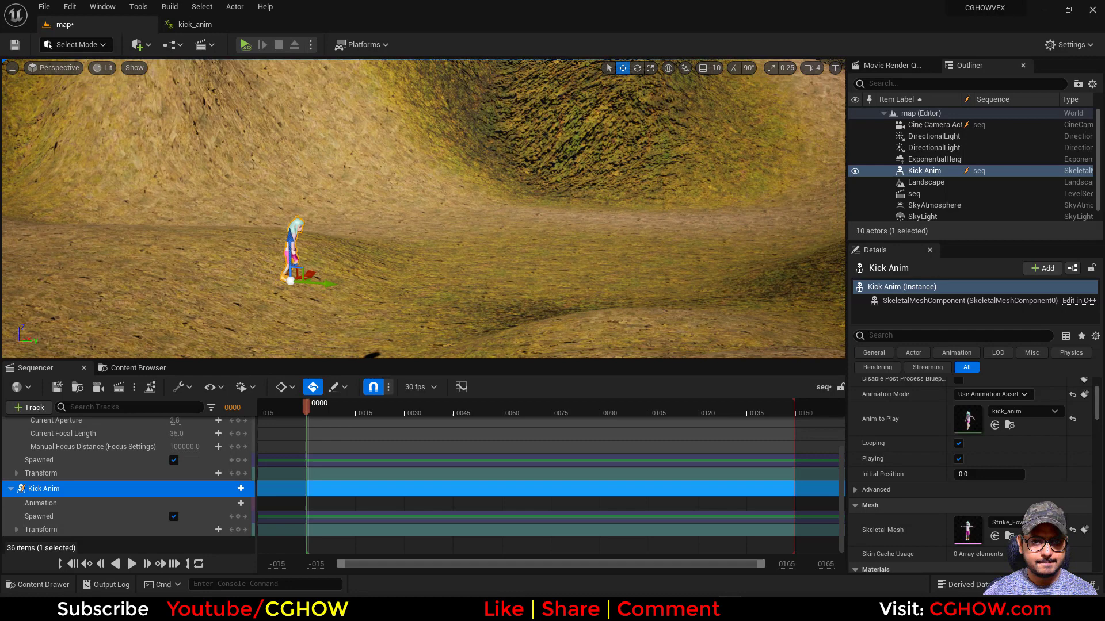
Step: Lock the viewport to the sequence's camera cuts and switch the level editor to the multi-viewport layout
scroll(247, 454, up, 5)
click(243, 442)
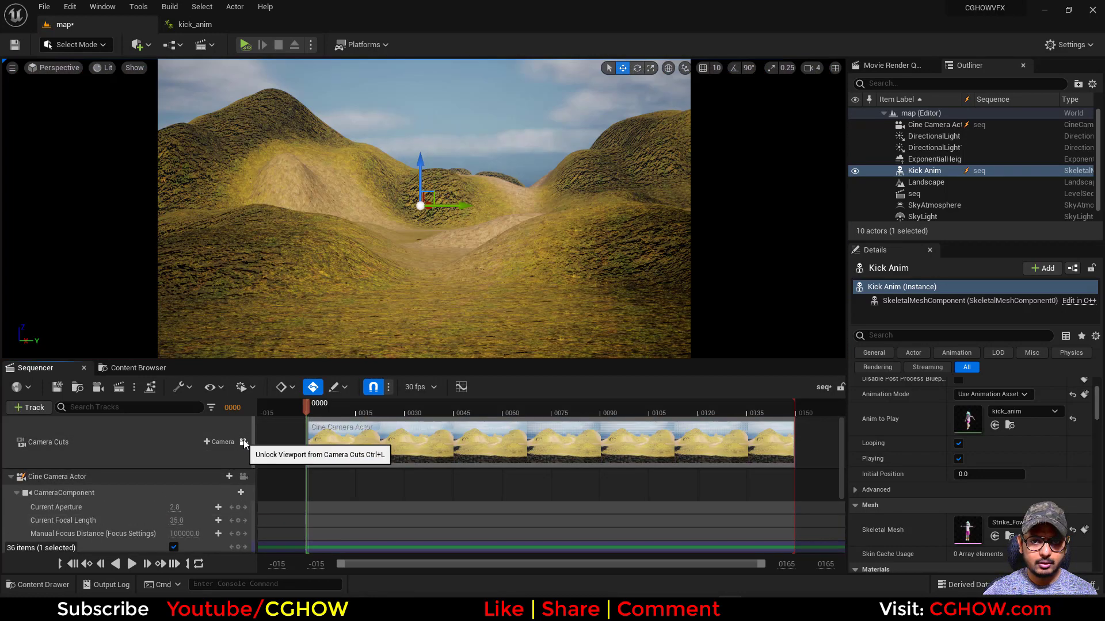
click(835, 68)
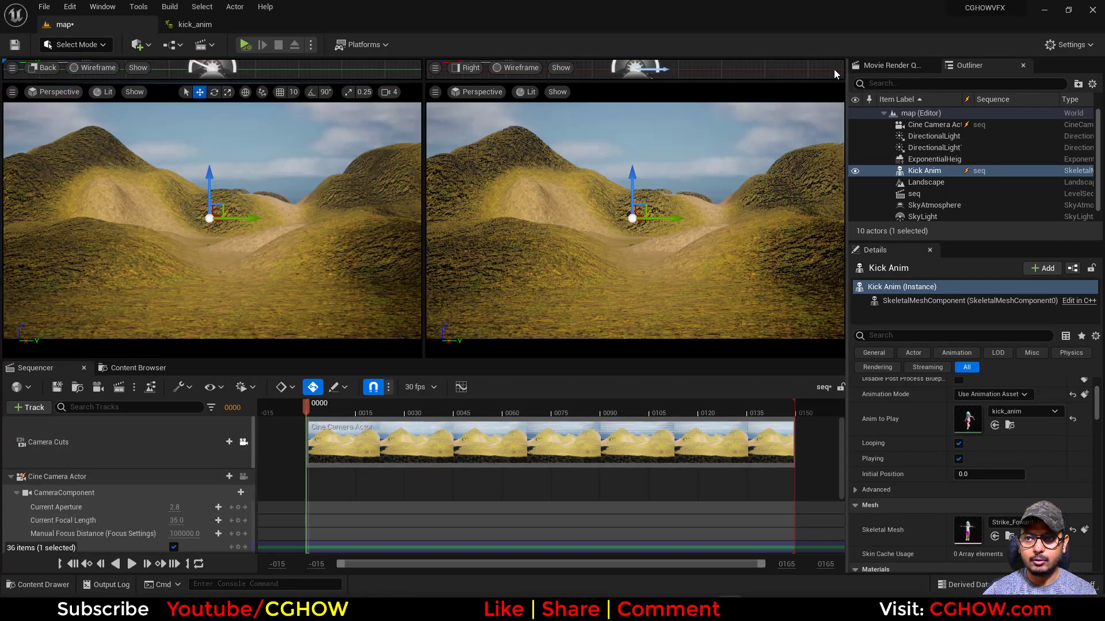
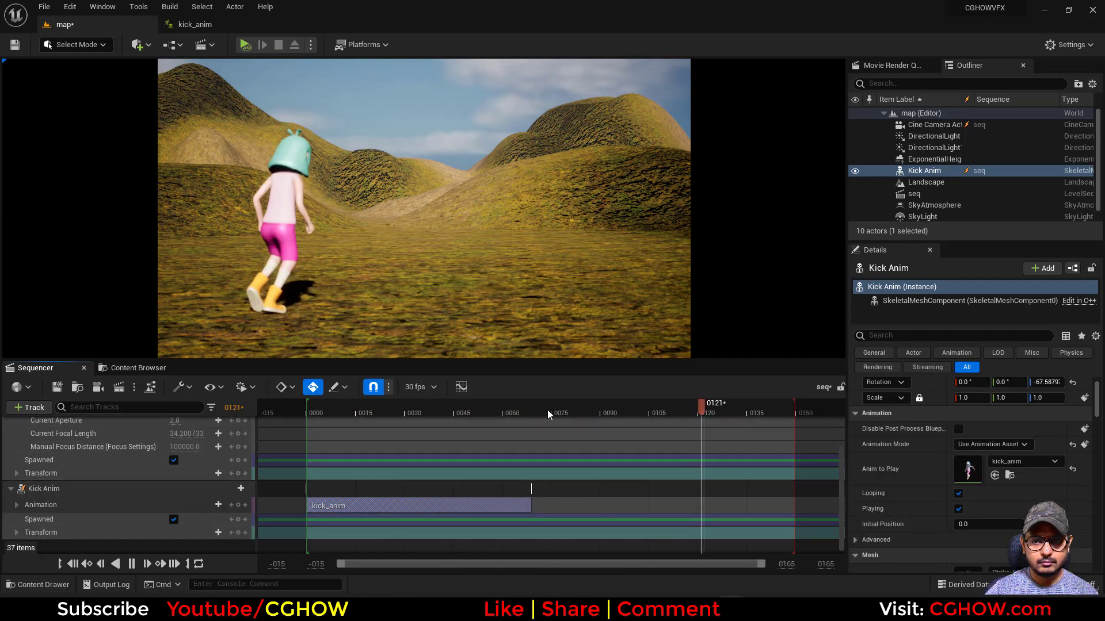
Step: Reopen the kick_anim composite and set its first segment's end time and play rate both to 0.001
drag(541, 412, 456, 413)
click(137, 368)
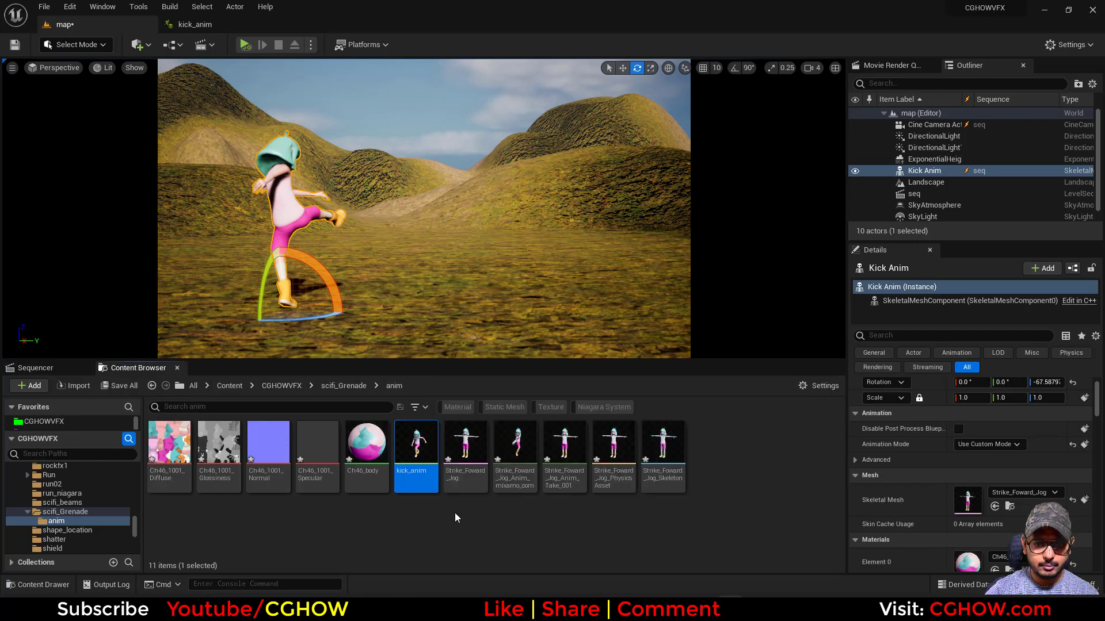
double_click(416, 454)
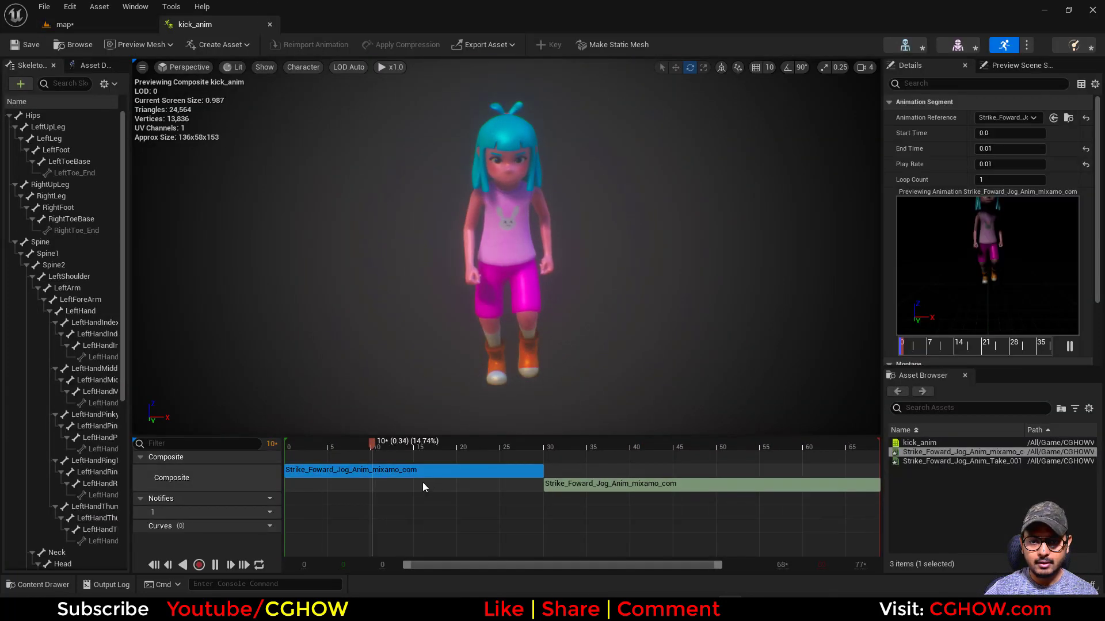
click(1004, 148)
text(.00)
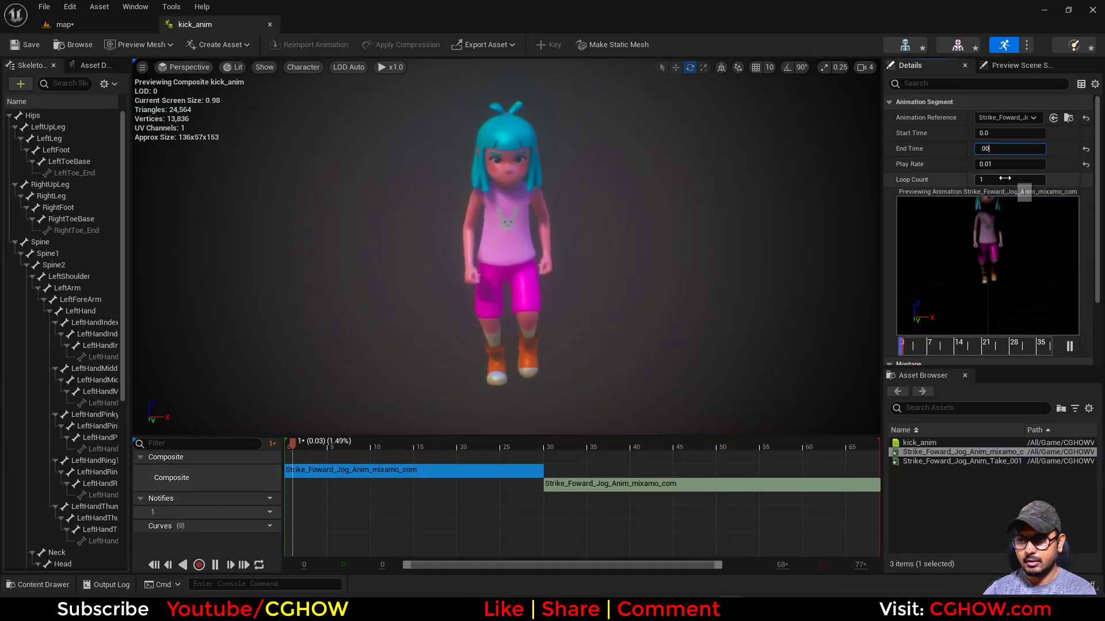
text(1)
key(Return)
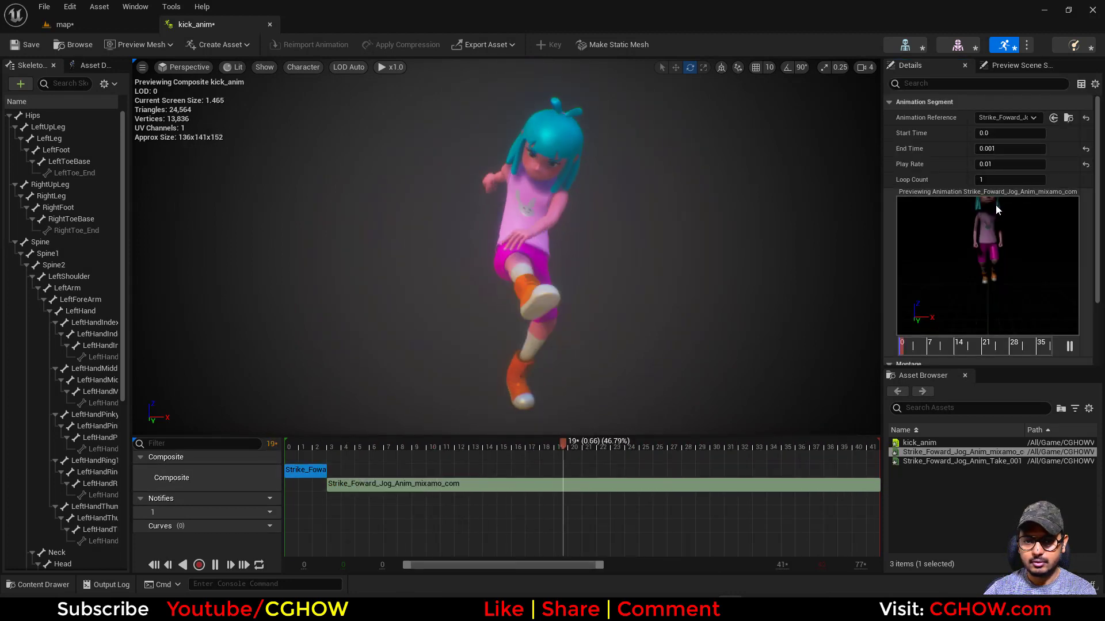
click(1008, 164)
text(0.001)
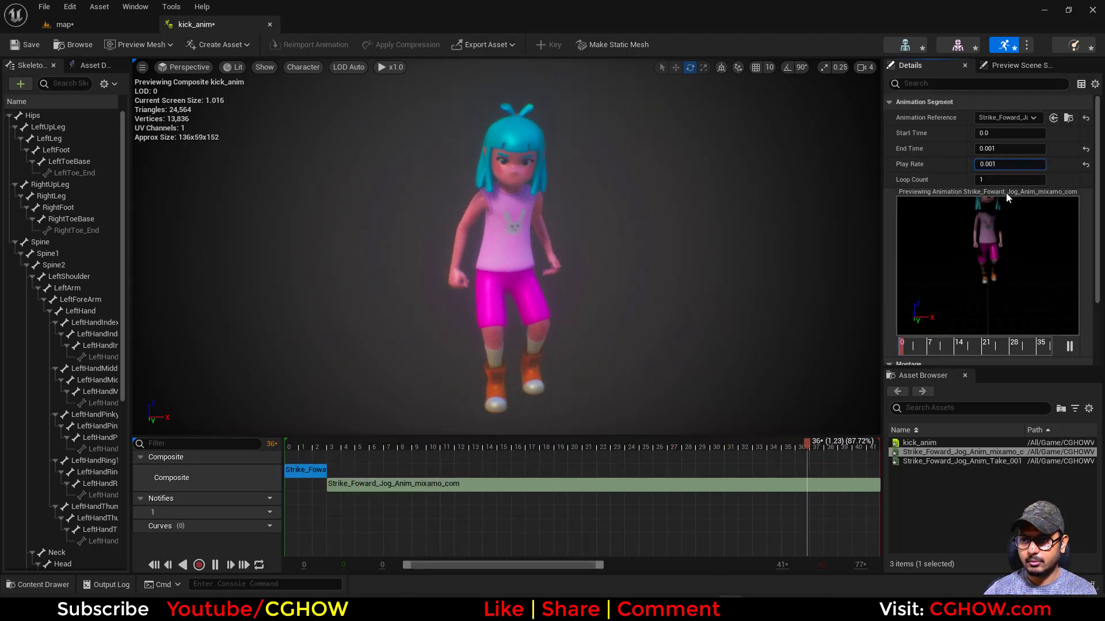
key(Return)
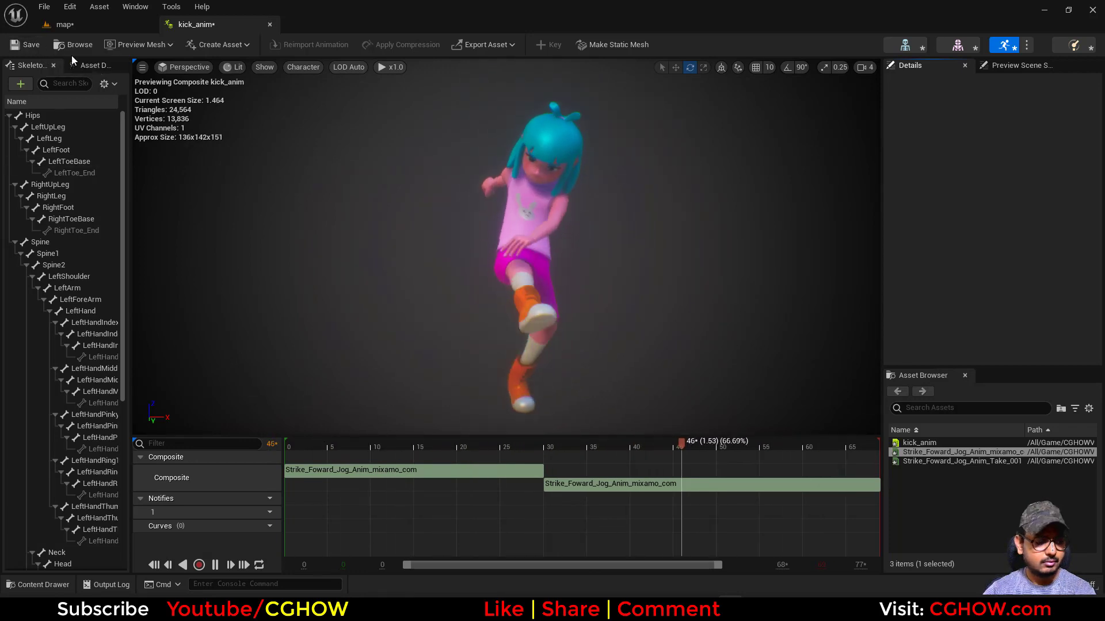
Step: Save the kick_anim composite, return to the map level and save all remaining modified assets
click(25, 46)
click(67, 27)
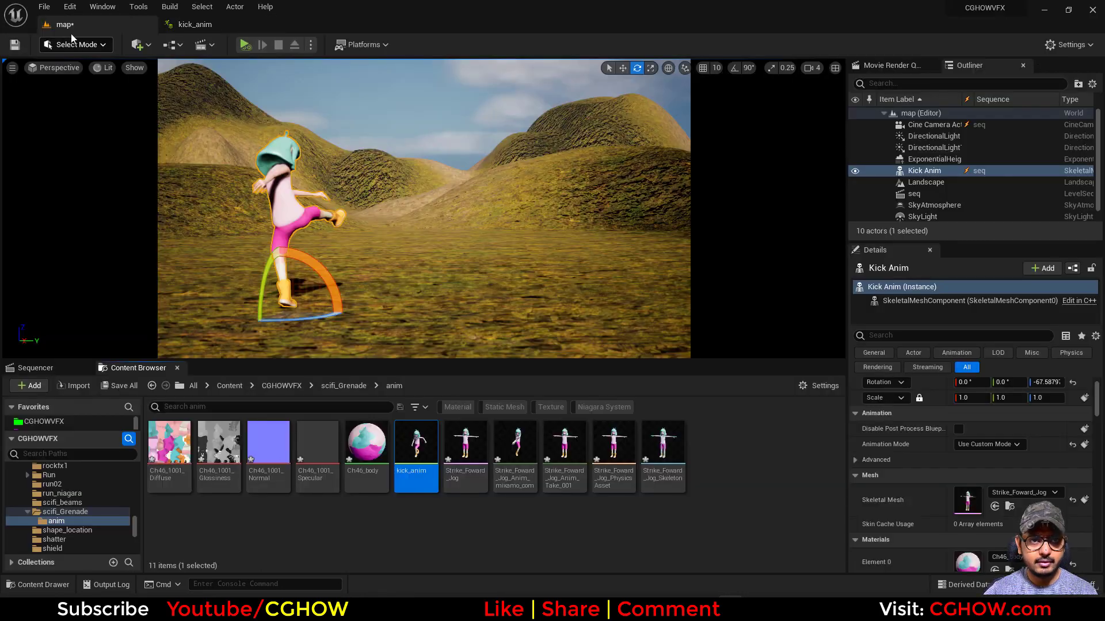
click(120, 386)
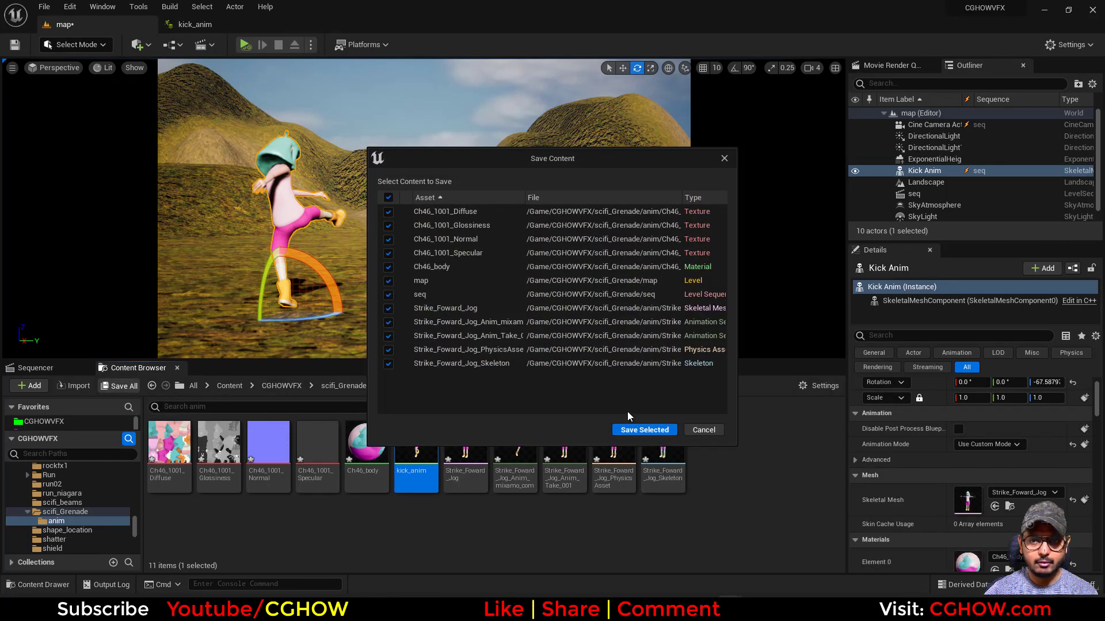
click(639, 429)
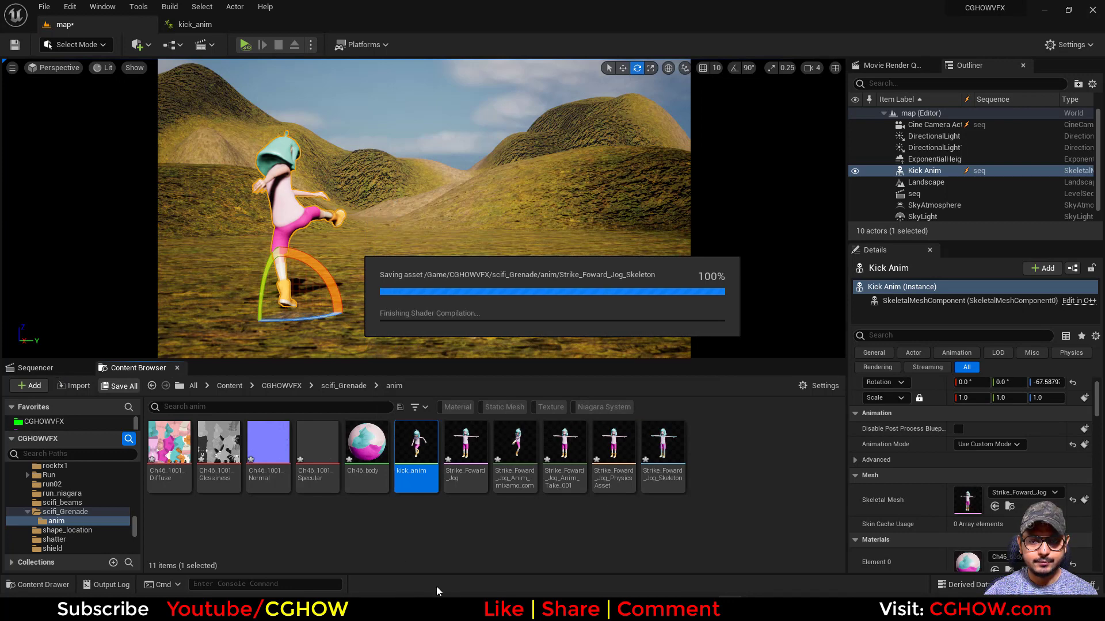
Step: Play the level sequence, park the playhead at frame 69 where the kick animation ends, and set the playback end there
click(63, 369)
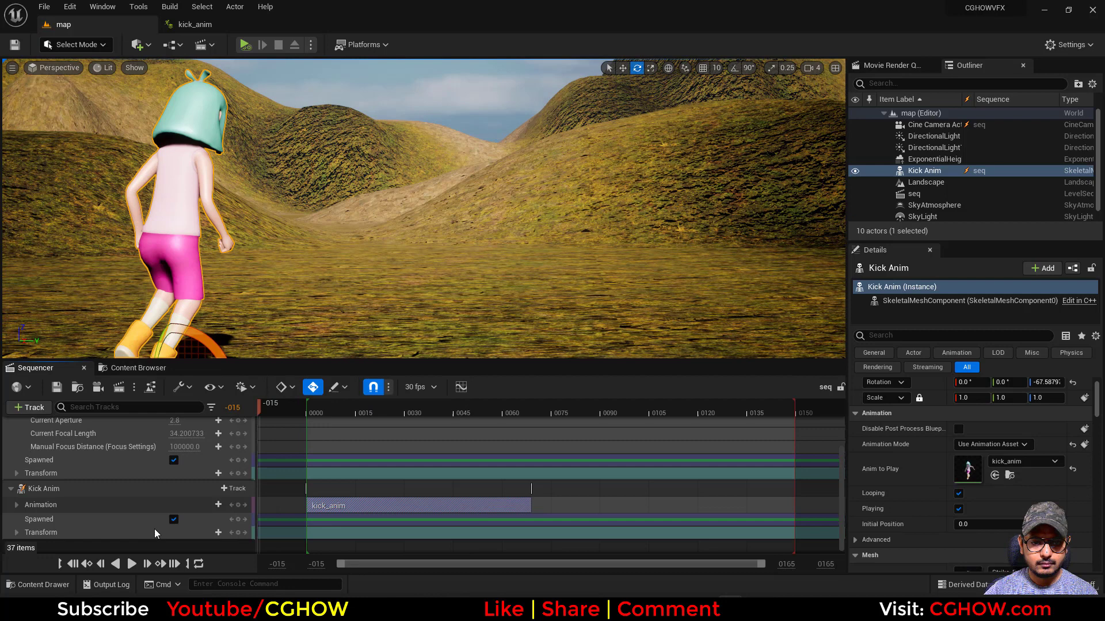
click(131, 563)
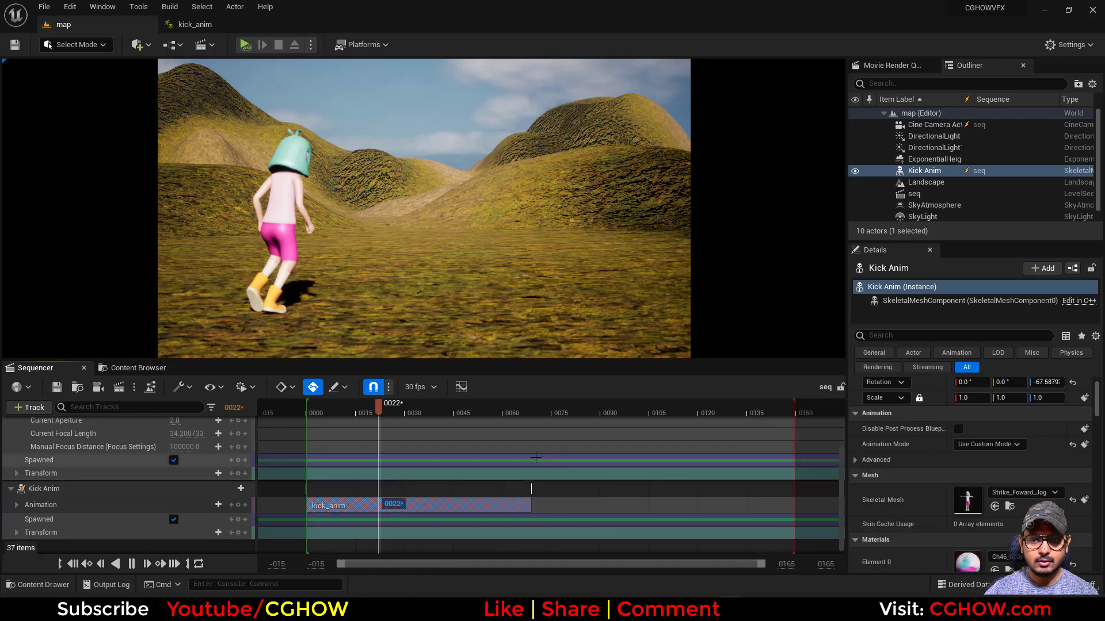
drag(528, 410, 532, 413)
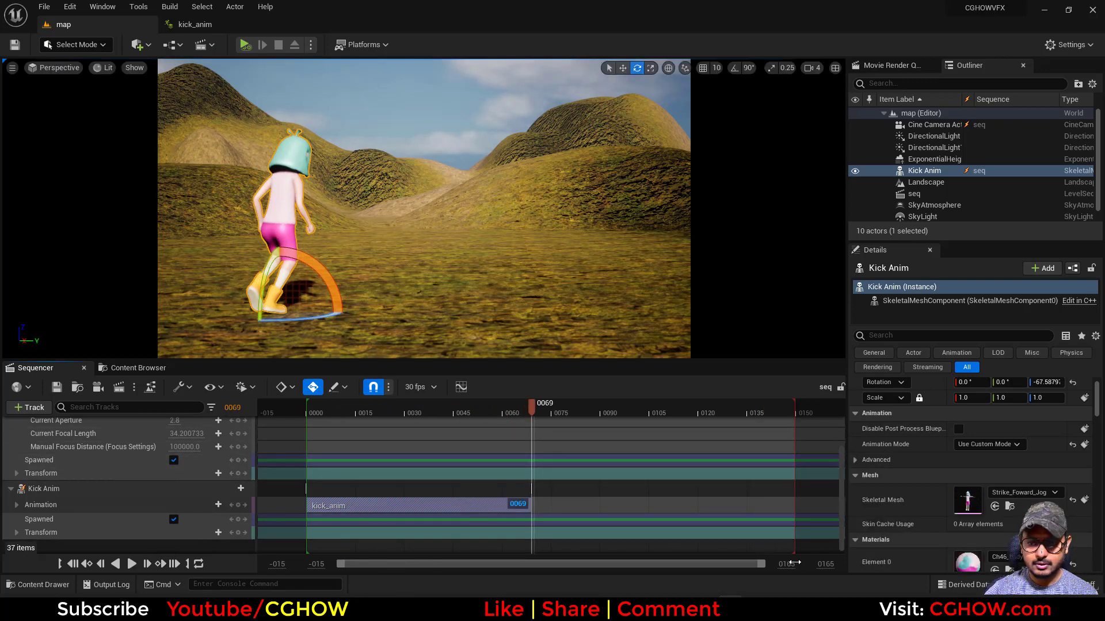
mouse_move(795, 543)
mouse_down()
mouse_move(771, 489)
mouse_move(544, 460)
mouse_up()
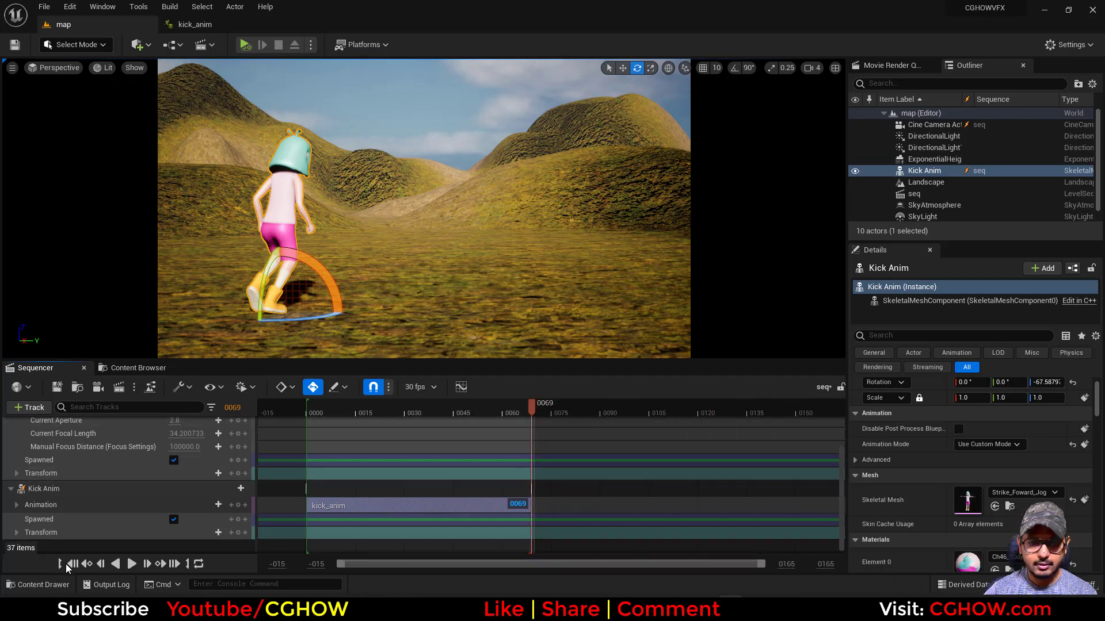
Step: Replay the sequence from its start, park the playhead at frame 8 and set the camera's focal length to about 29.12
click(72, 564)
click(131, 564)
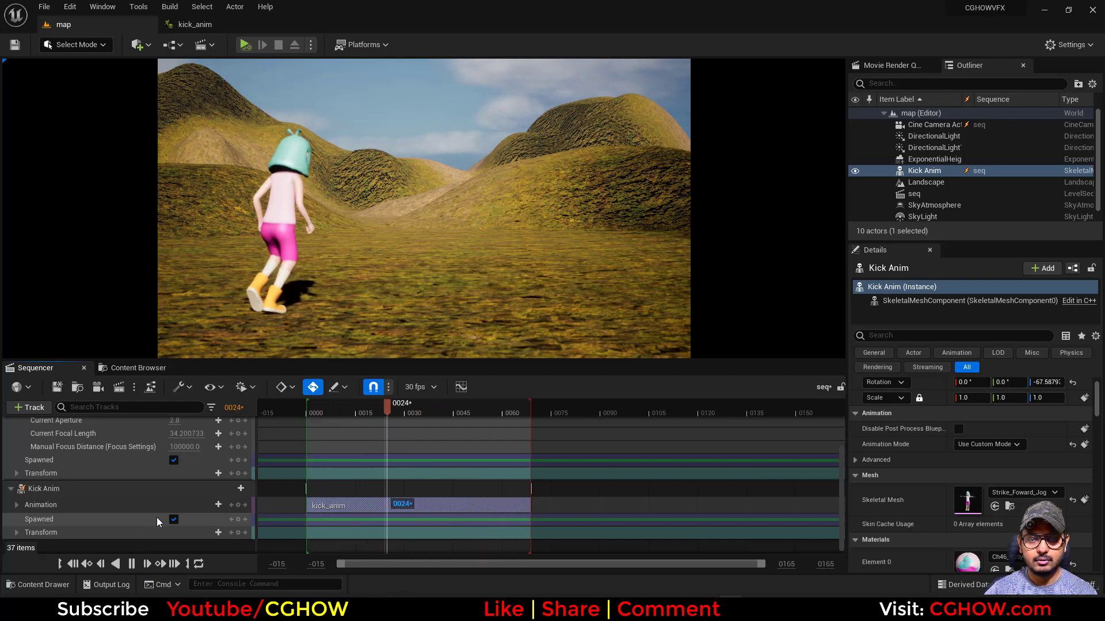
click(363, 411)
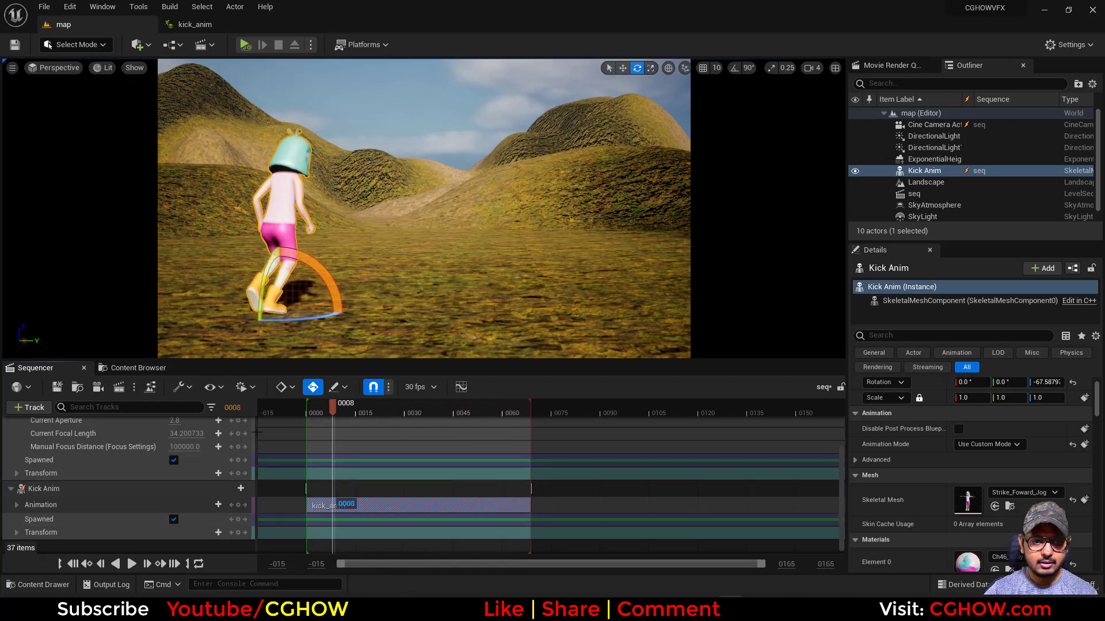
mouse_move(196, 433)
mouse_down()
mouse_move(173, 433)
mouse_move(196, 433)
mouse_up()
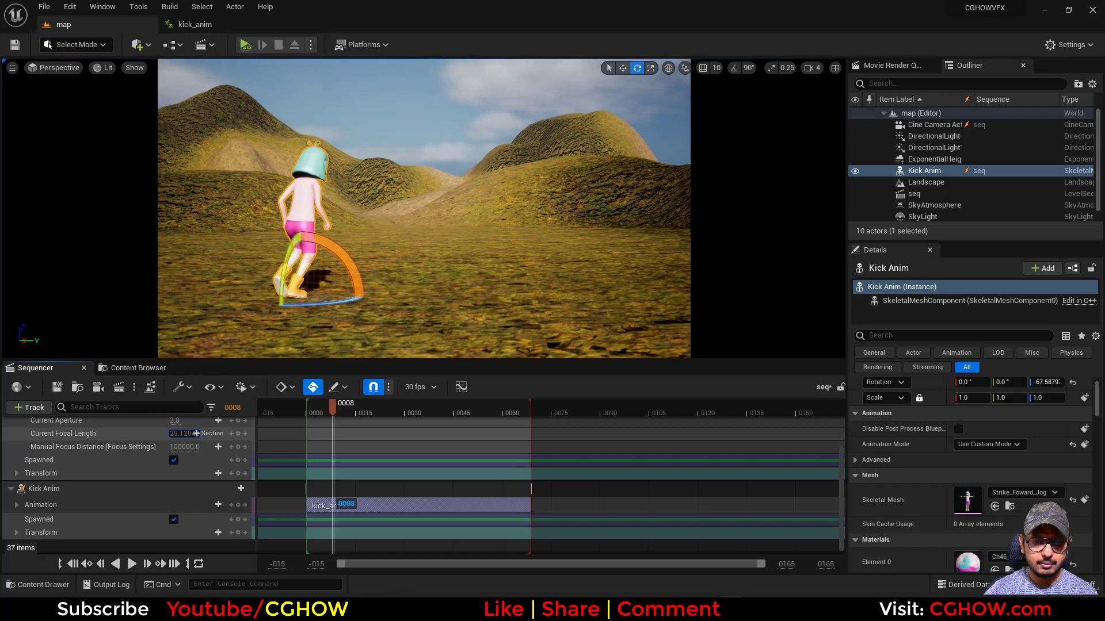
Step: Try a Z rotation of 0 on the Kick Anim character
text(0)
key(Return)
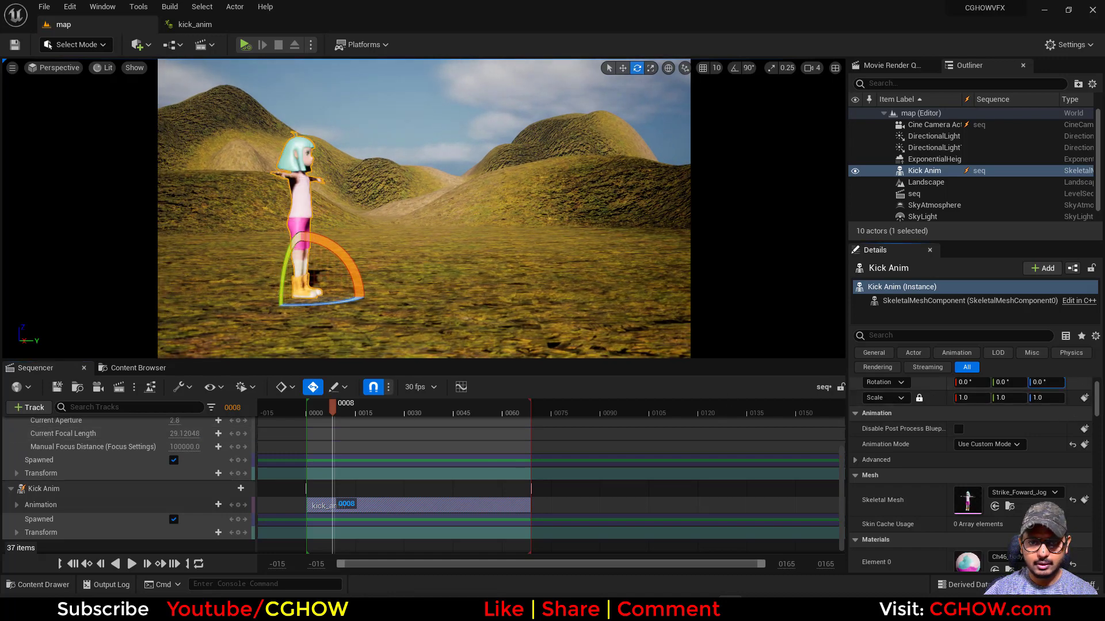
key(ctrl+z)
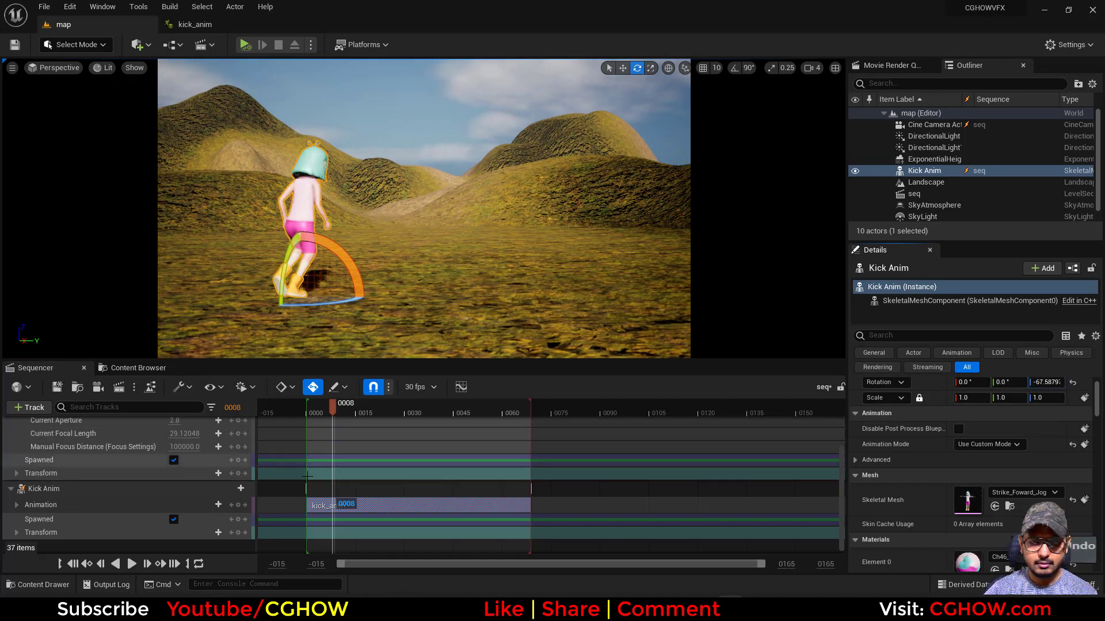
Step: Select the Cine Camera Actor in the sequence and try a Z rotation of 0 on it
scroll(167, 481, up, 2)
click(95, 427)
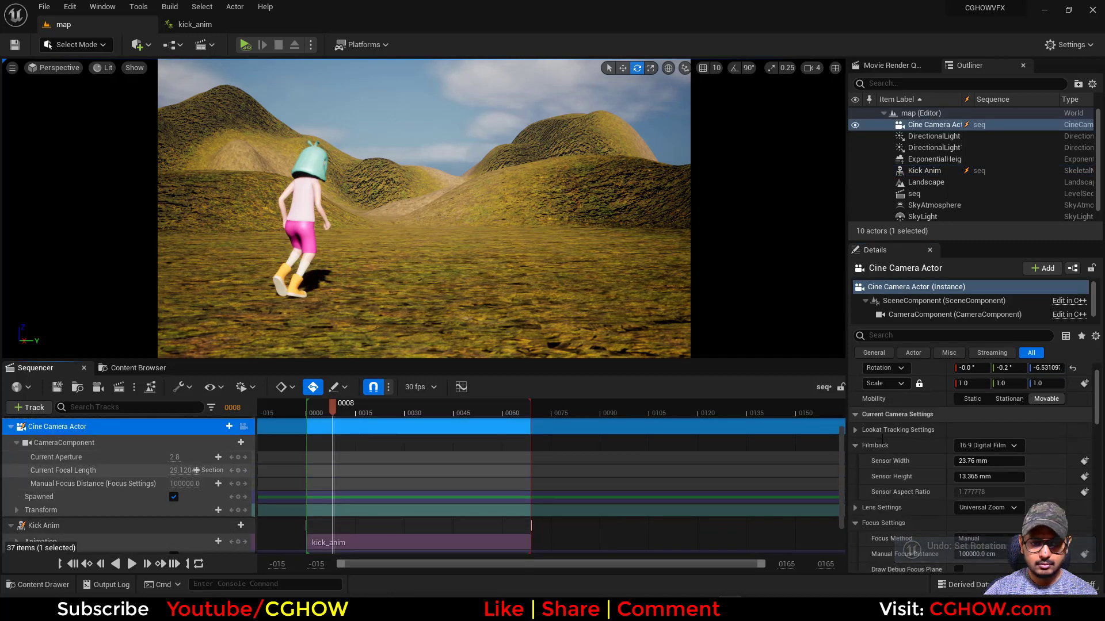
scroll(182, 487, down, 2)
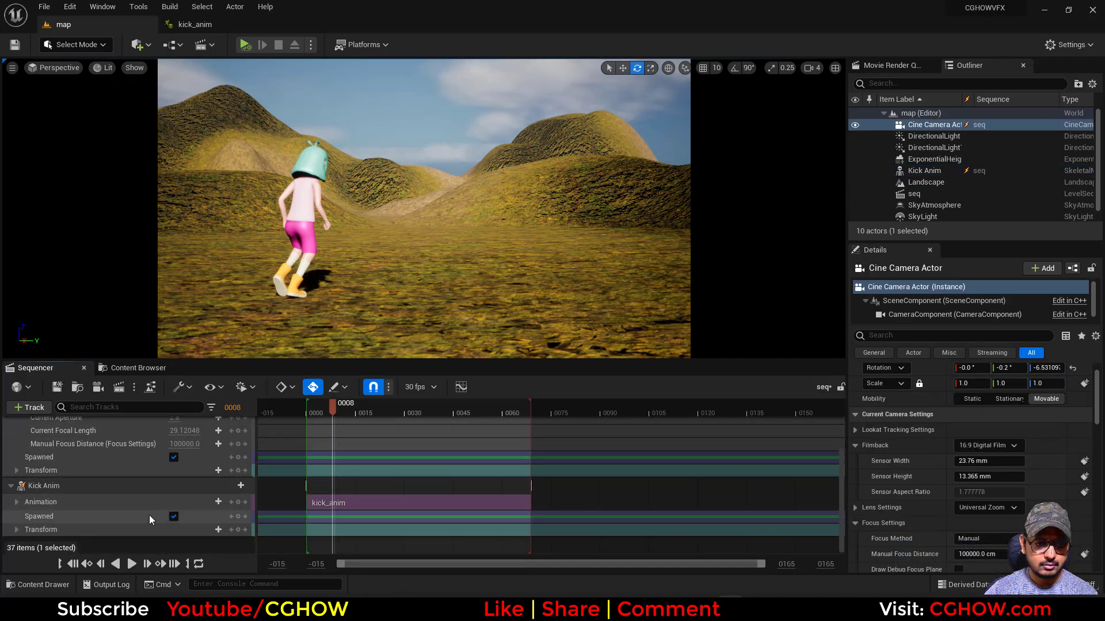
scroll(150, 515, up, 5)
click(1044, 368)
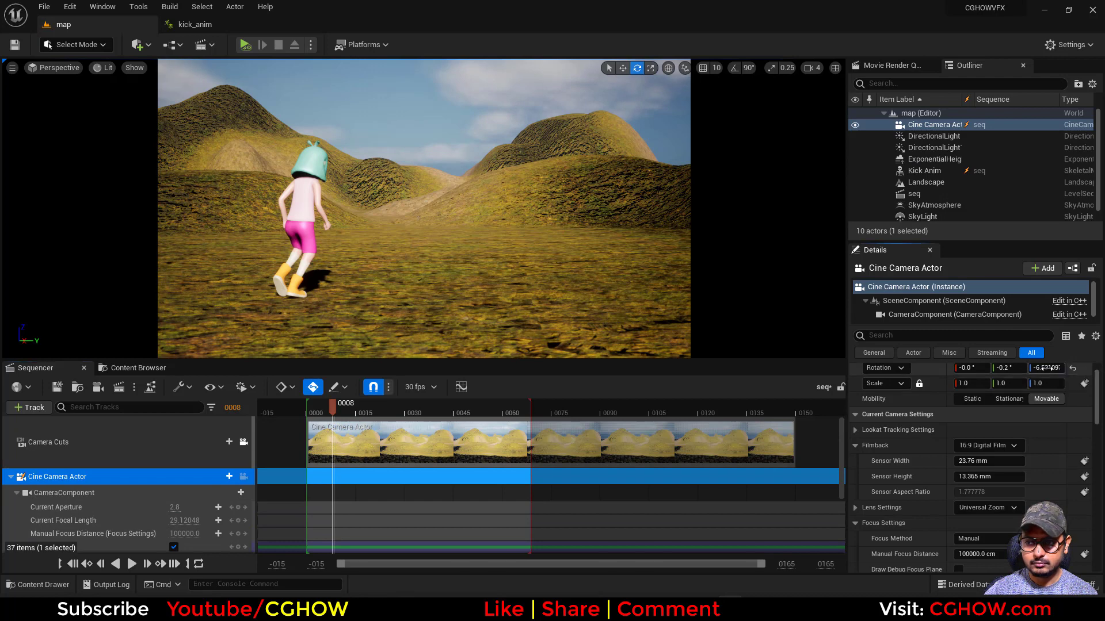
text(0)
key(Return)
key(ctrl+z)
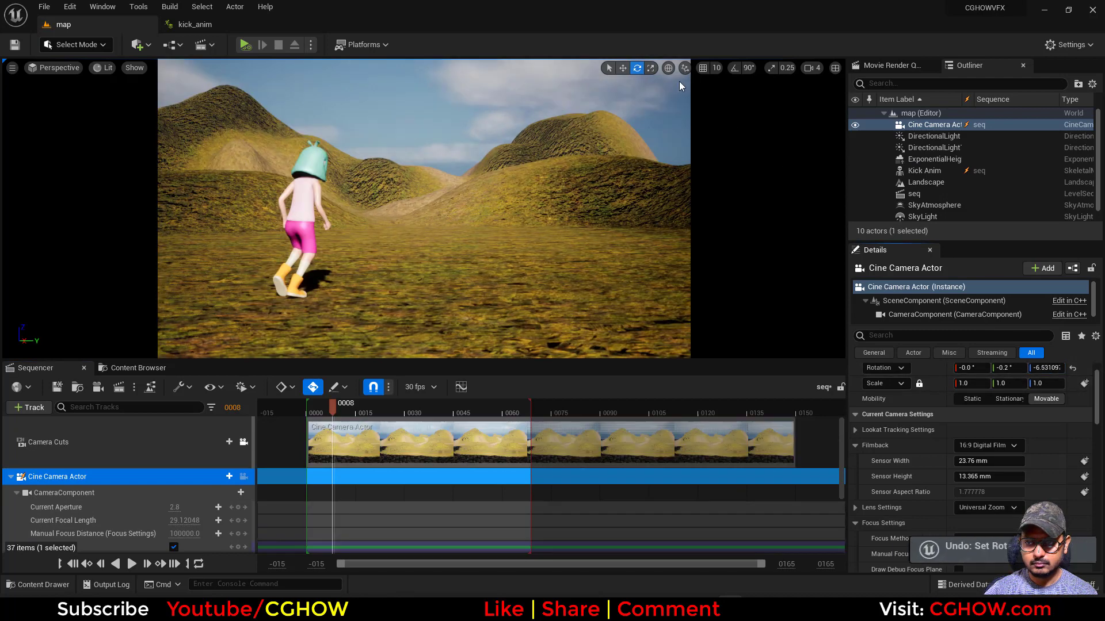
Step: Unlock the viewport from the camera cuts, move the cine camera toward the character and lower, and rotate it to about -8.13° in Z
click(243, 443)
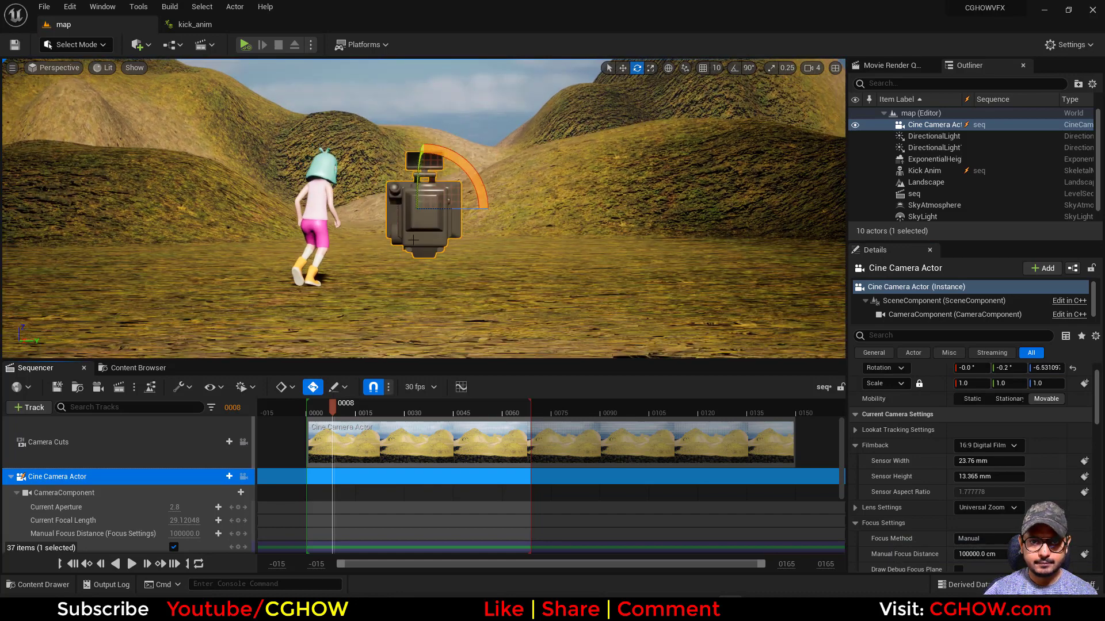
key(w)
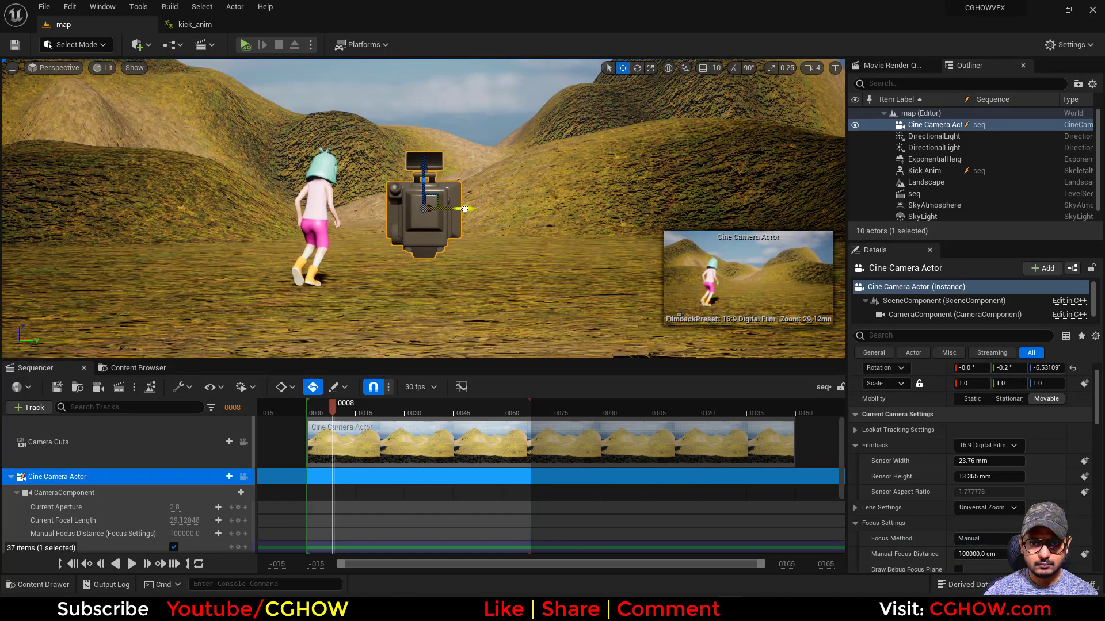
drag(464, 209, 445, 209)
drag(408, 171, 431, 221)
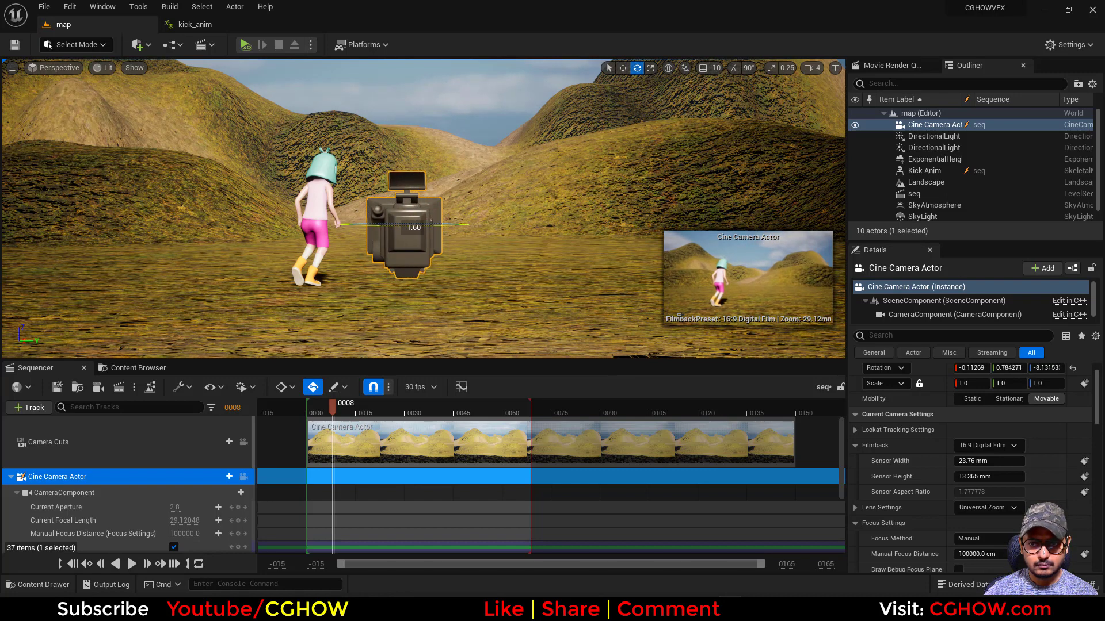
Step: Set the cine camera's focal length to about 35.86, then lock the viewport to the camera cuts and scrub to frame 12
key(w)
drag(181, 522, 203, 522)
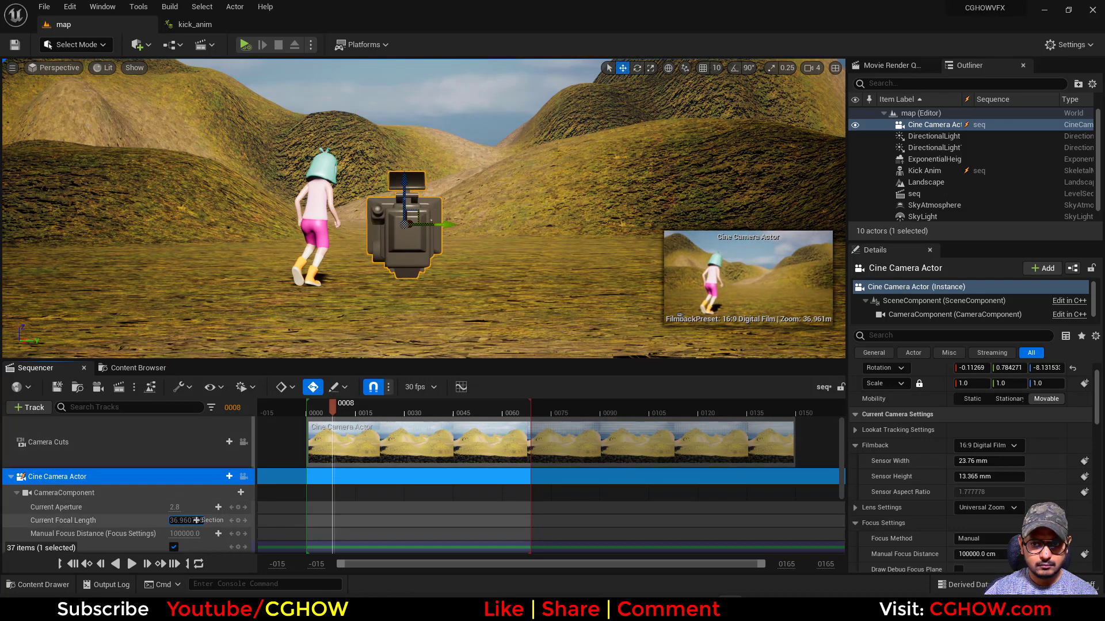
click(243, 442)
click(278, 409)
drag(288, 410, 345, 412)
click(752, 258)
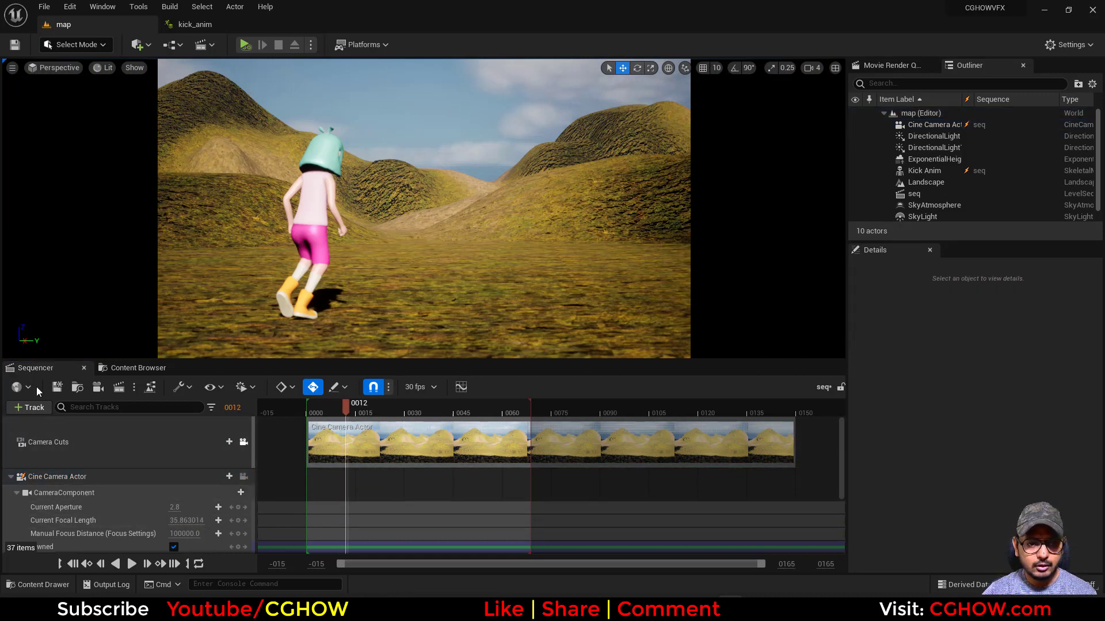
Step: Bring up the project's assets, then switch to Chrome and close the Mixamo tab and the reference forum window
click(135, 367)
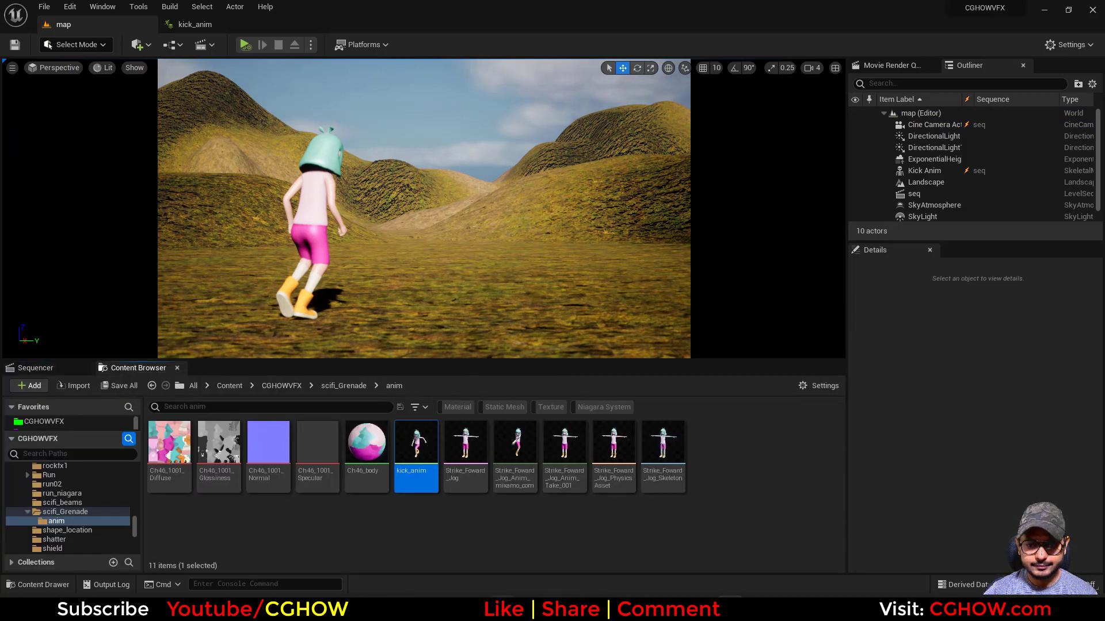
click(729, 554)
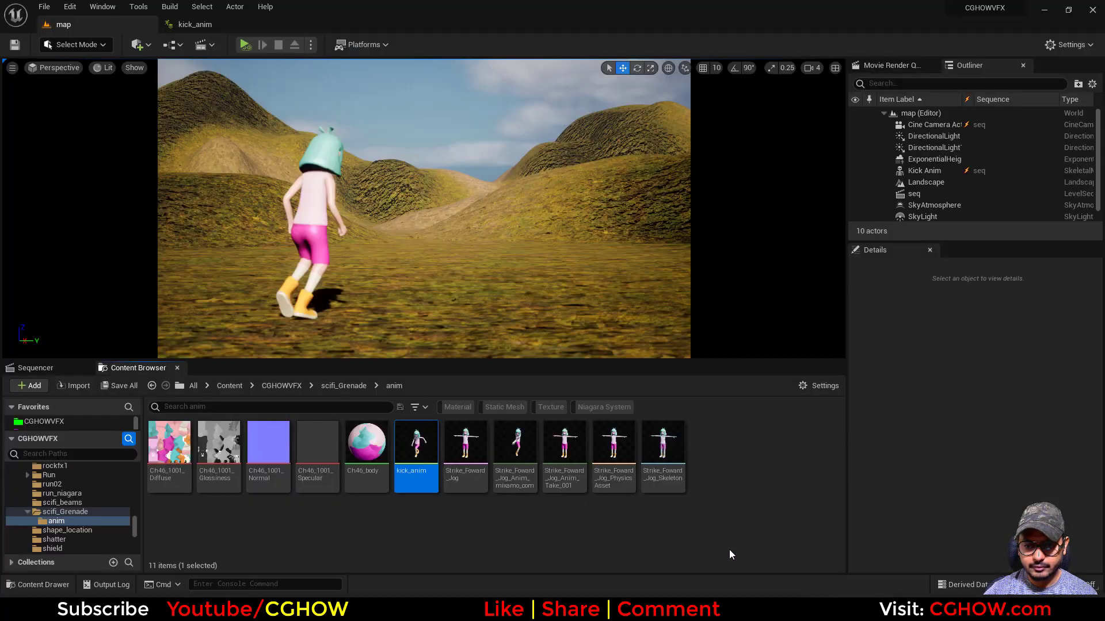
mouse_move(602, 609)
click(526, 552)
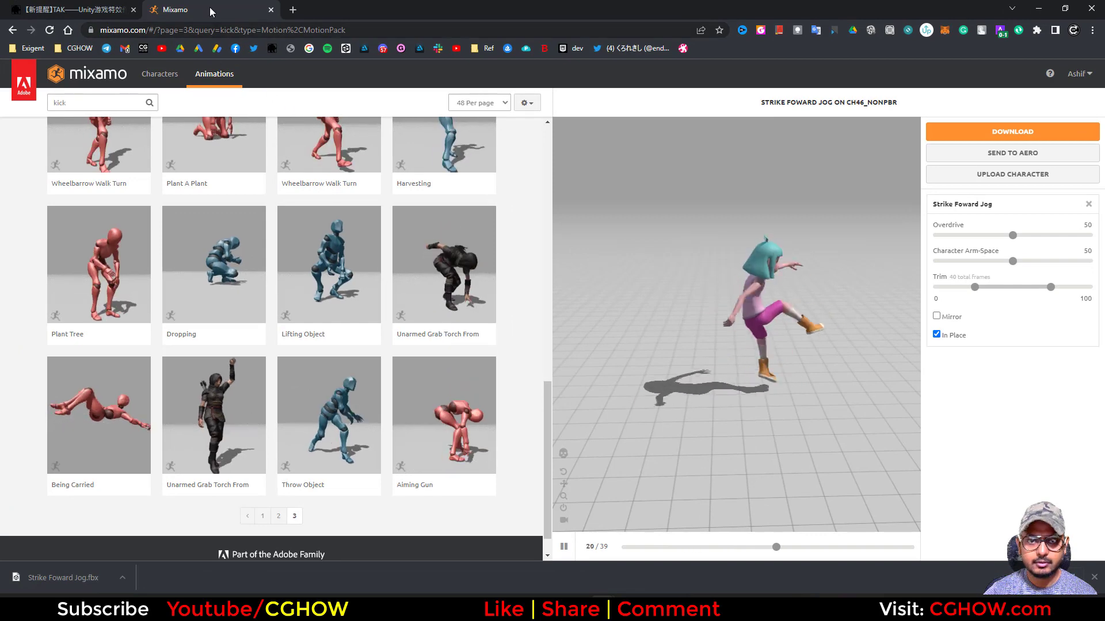
click(270, 9)
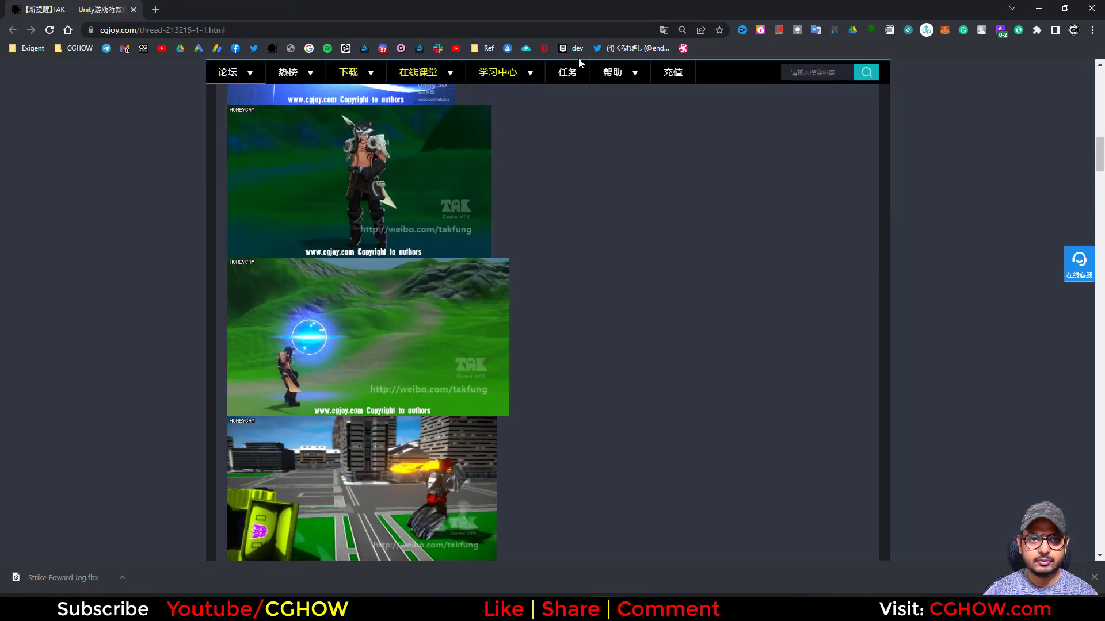
click(1089, 10)
Step: Switch to the GIF Scrubber window, scrub through the reference grenade effect to study its phases, and return to Unreal Engine
mouse_move(602, 608)
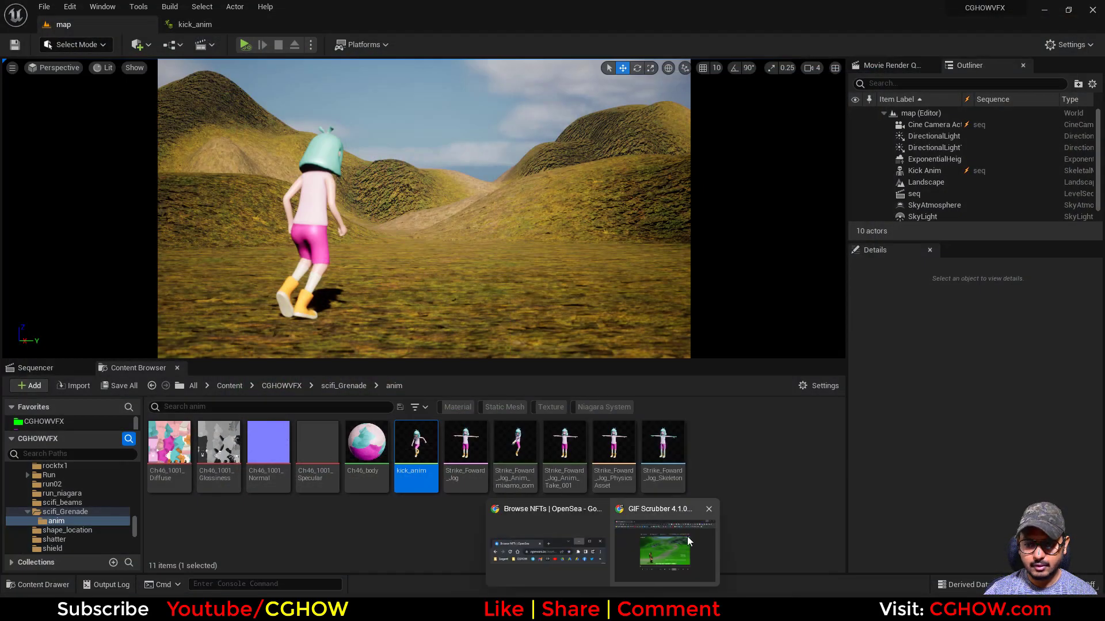
click(683, 537)
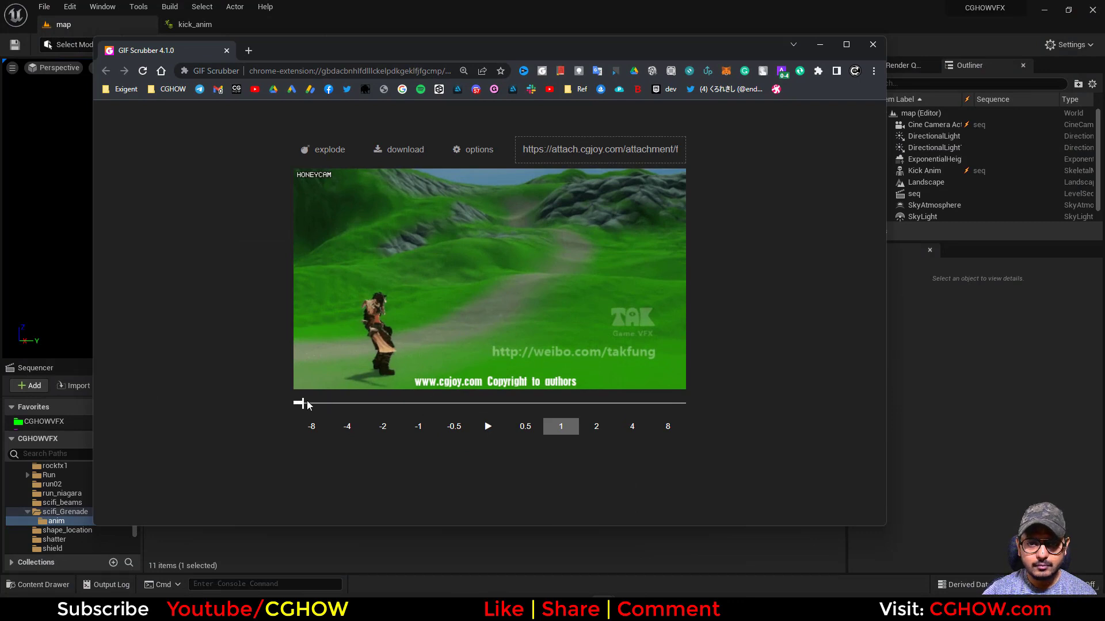
drag(307, 405, 334, 410)
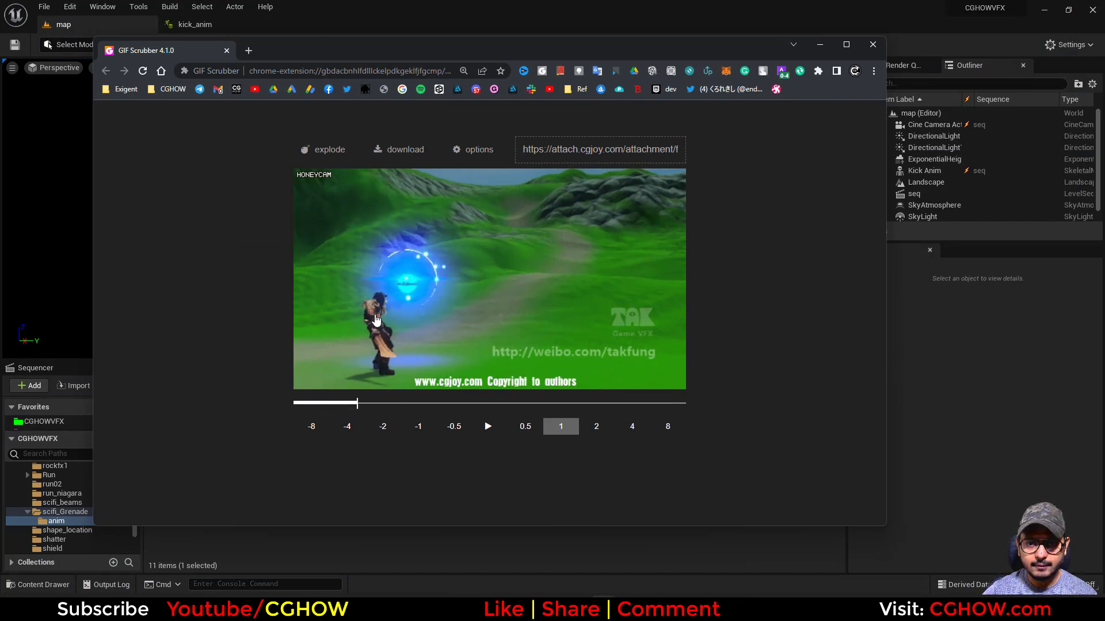
drag(354, 412, 380, 404)
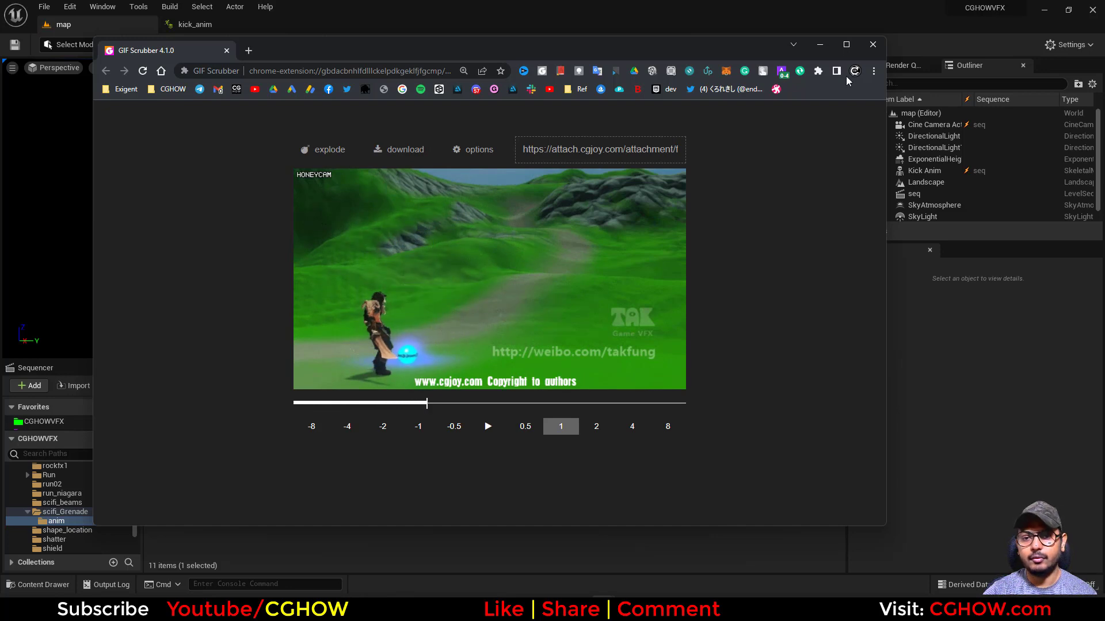
mouse_move(332, 397)
mouse_down()
mouse_move(305, 405)
mouse_move(335, 407)
mouse_up()
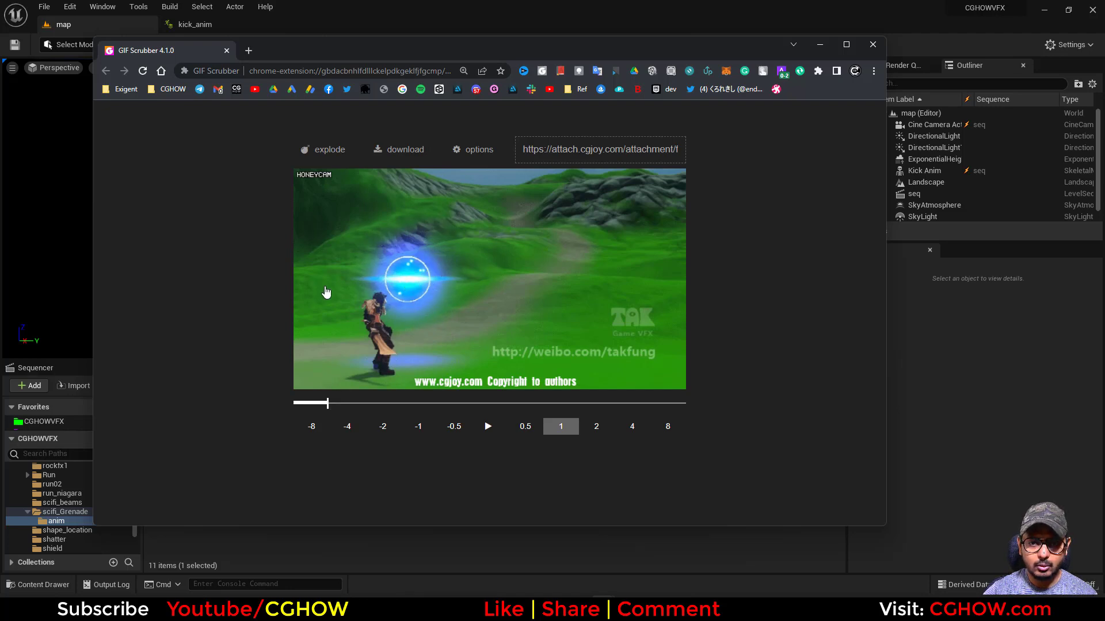
click(819, 45)
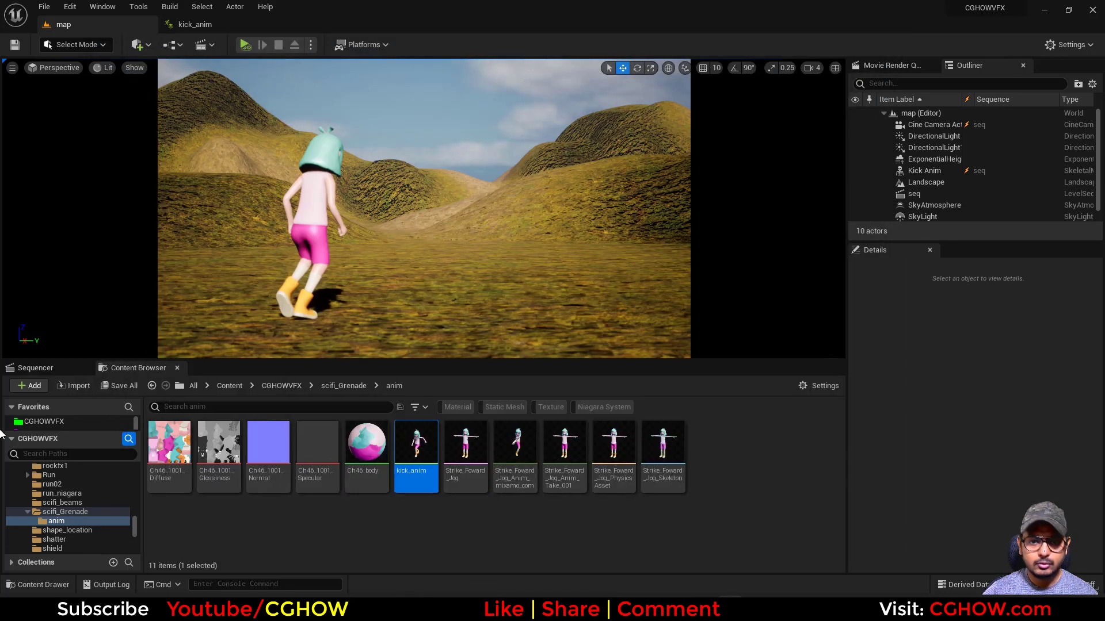
Step: Create a folder named fx inside scifi_Grenade and open it
click(344, 386)
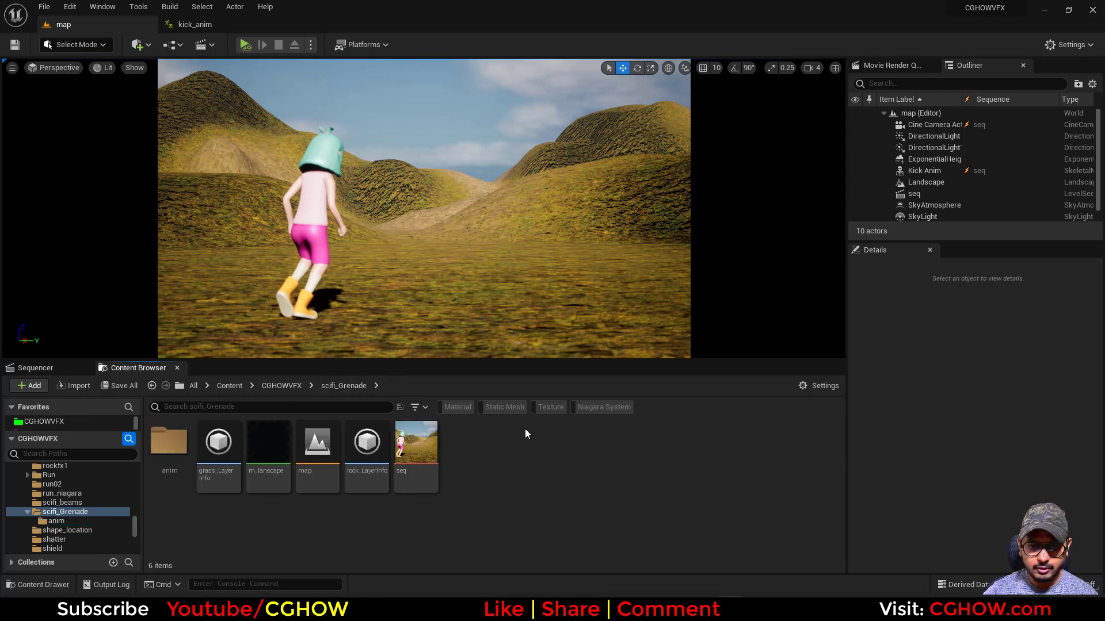
right_click(525, 429)
mouse_move(521, 413)
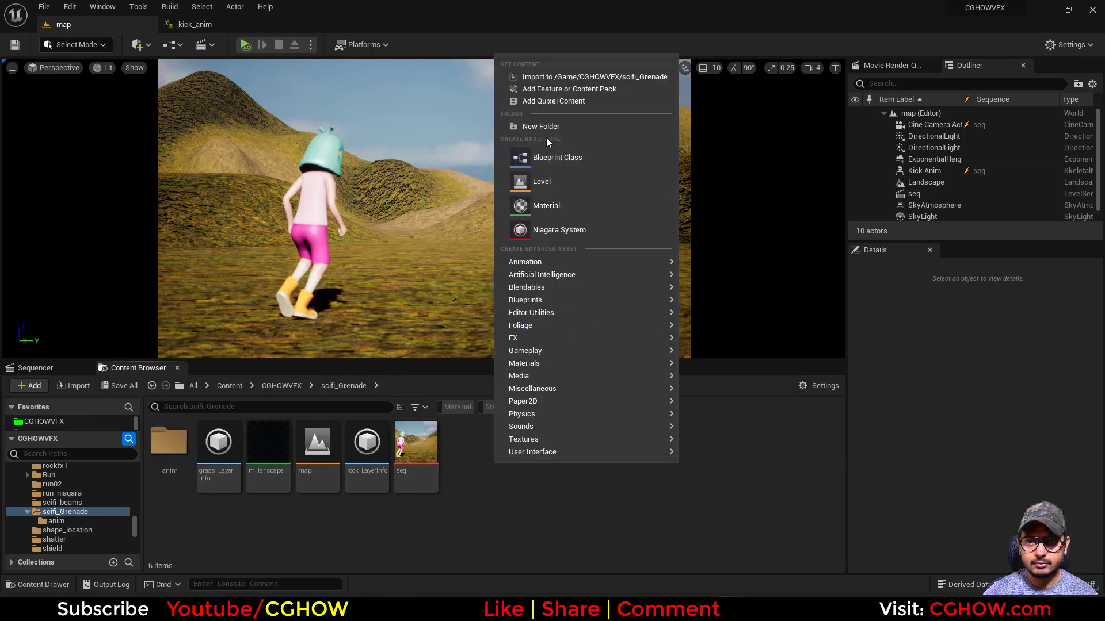
click(545, 128)
text(fx)
key(Return)
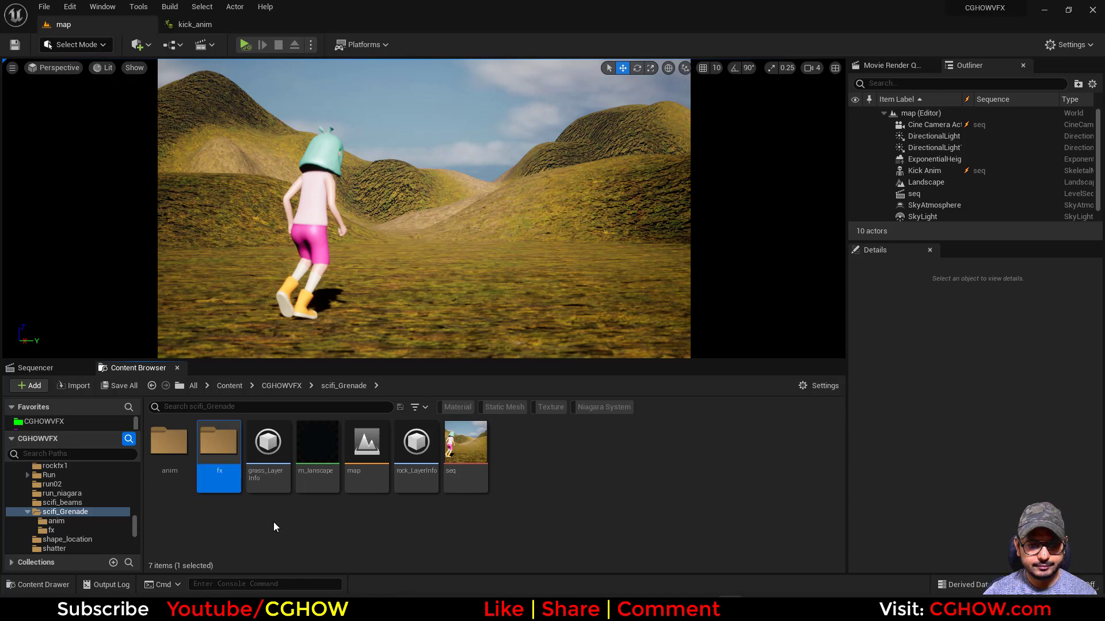
double_click(219, 443)
Step: Create a material named m_Ring in the fx folder and open it for editing
right_click(316, 482)
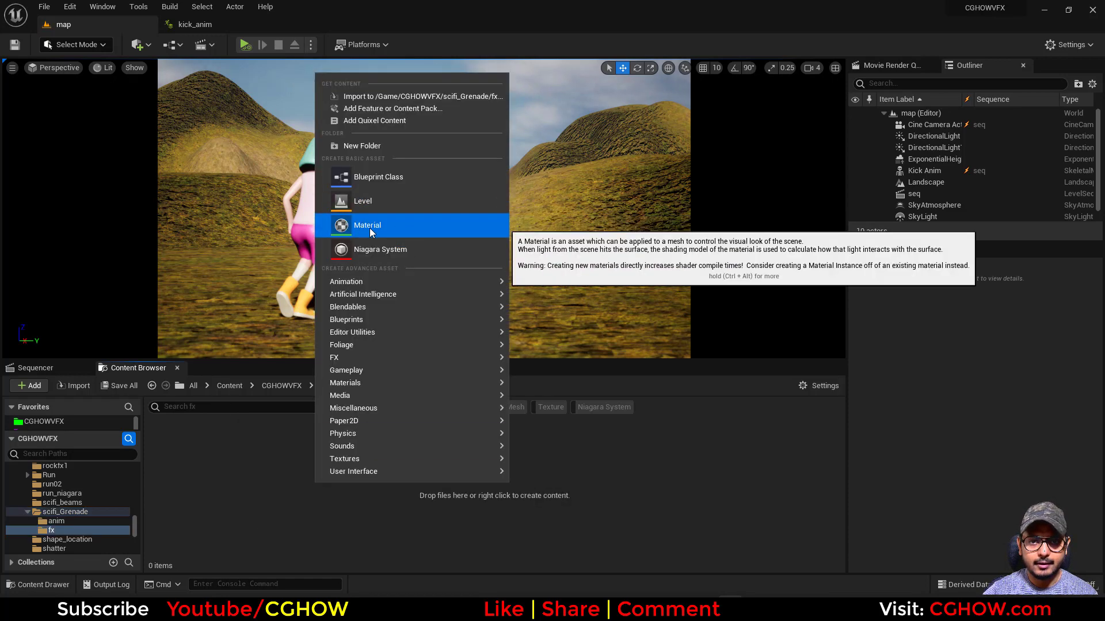
click(388, 228)
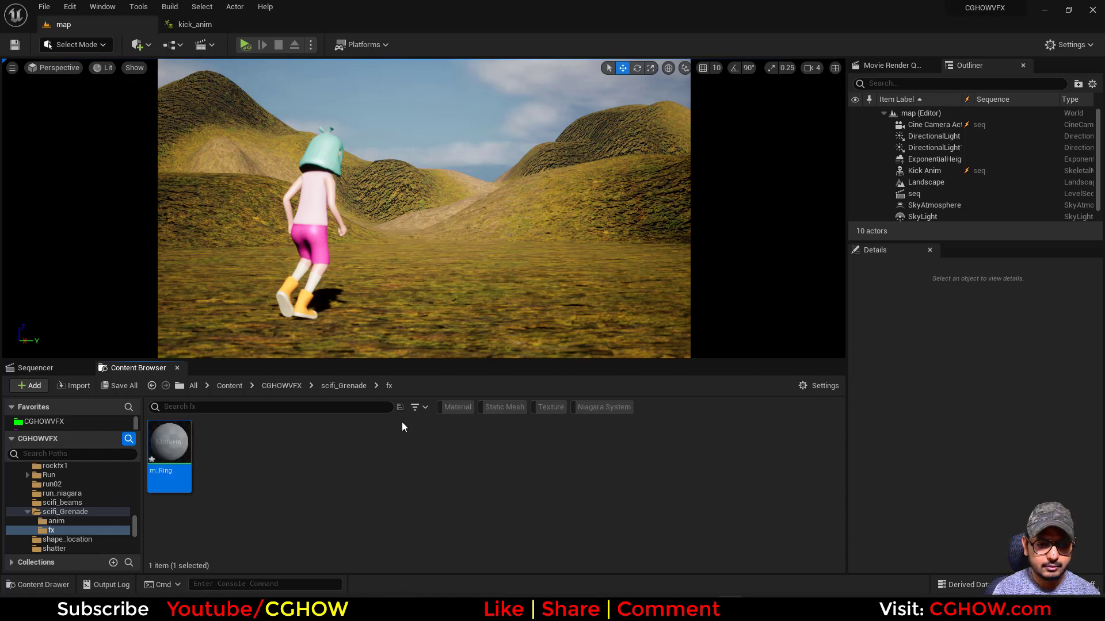
key(Return)
Step: Preview the material on a plane and add a RadialGradientExponential node to the m_Ring graph
right_drag(530, 318, 720, 319)
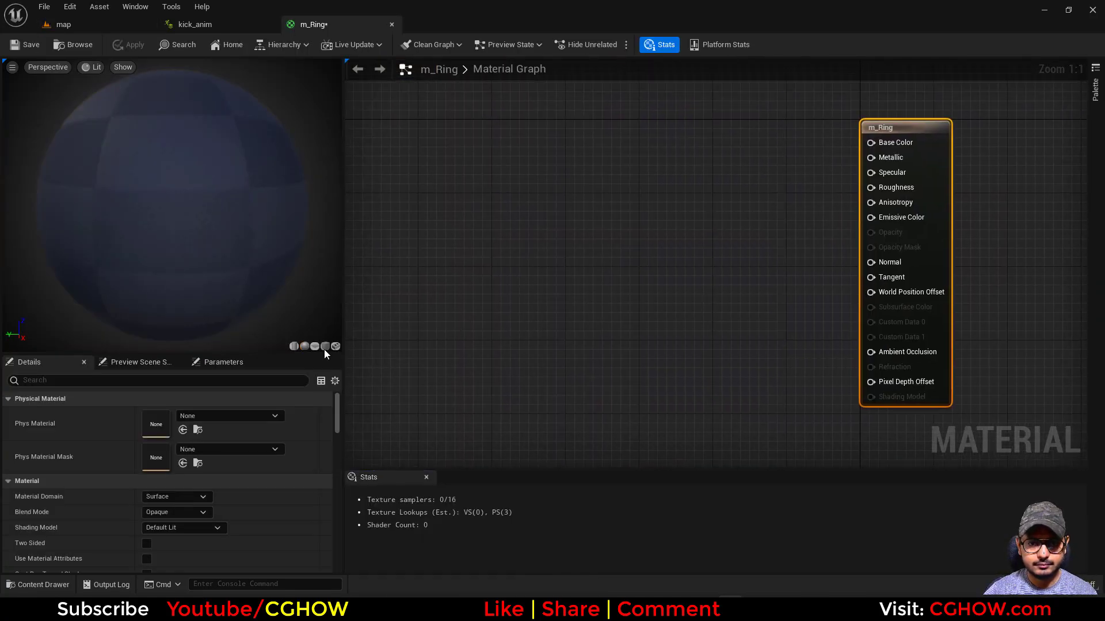
click(314, 346)
right_click(578, 192)
text(ra)
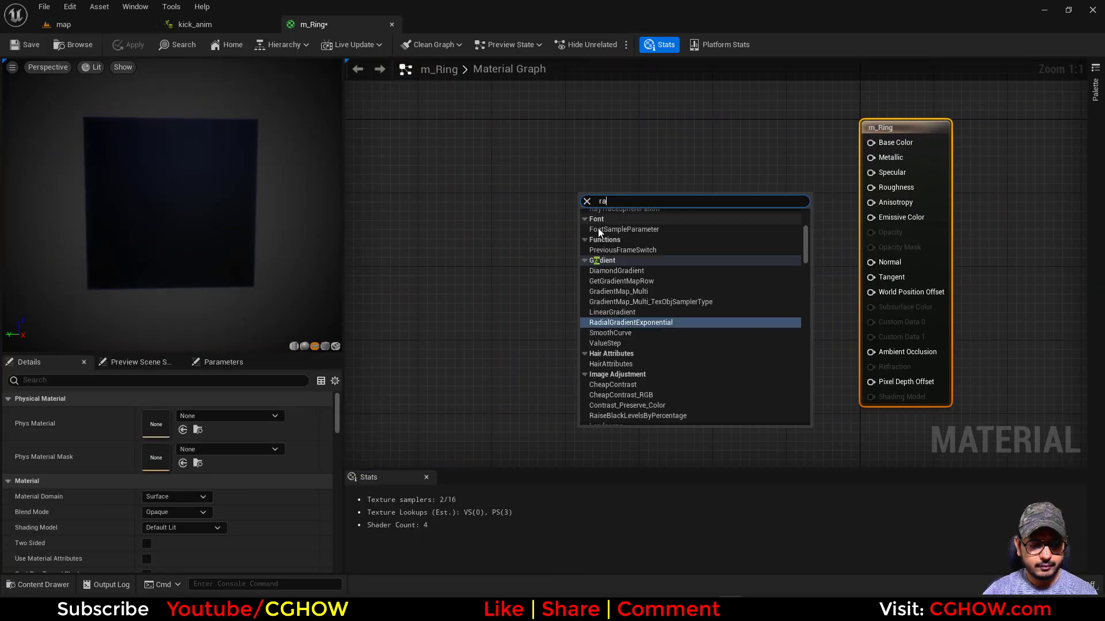
text(d)
click(620, 322)
Step: Add a VectorToRadialValue node before the gradient and connect its Radial Coordinates output to the gradient's UVs input
right_drag(464, 181, 471, 224)
right_click(471, 223)
text(vect)
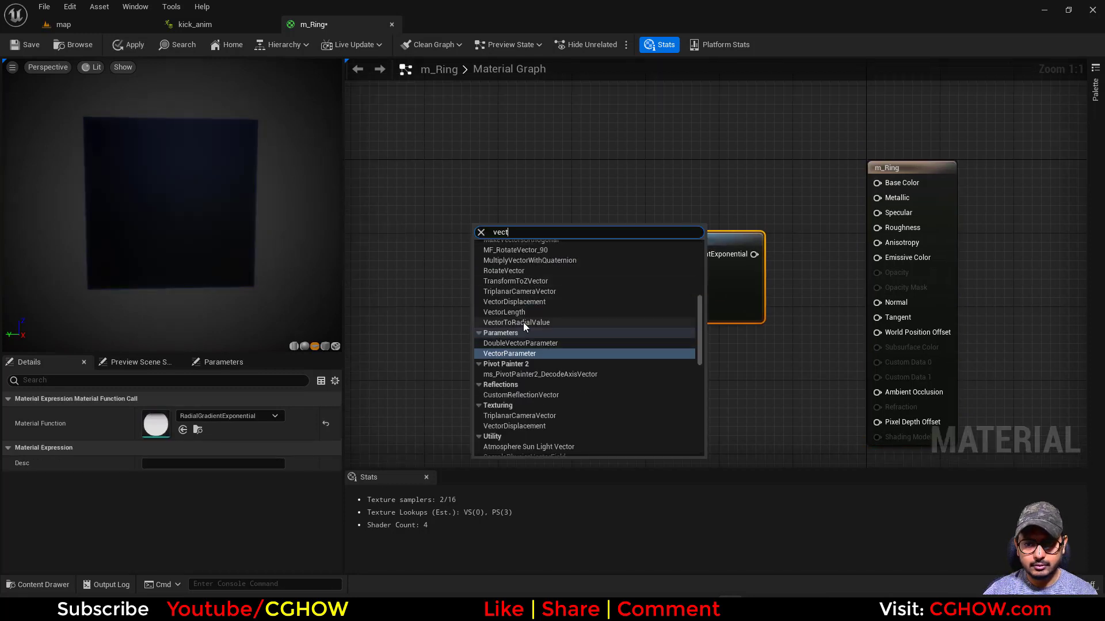
click(523, 322)
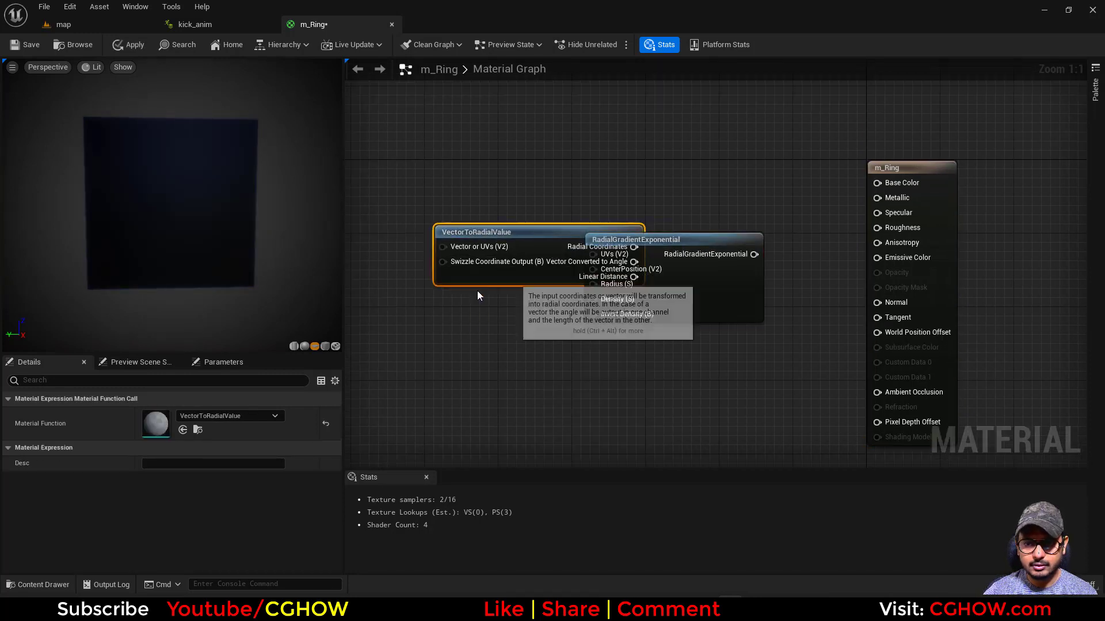
drag(477, 281, 389, 318)
drag(513, 283, 596, 312)
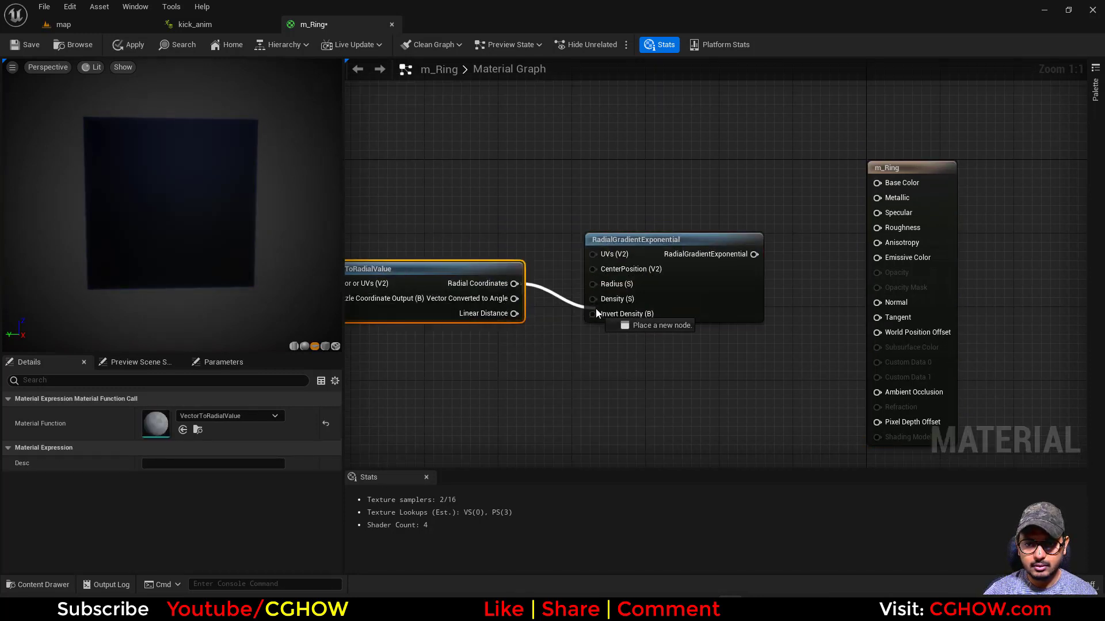
Step: Connect the RadialGradientExponential output to Emissive Color and move the m_Ring output node farther from it
click(706, 283)
drag(753, 254, 877, 257)
drag(944, 221, 1063, 211)
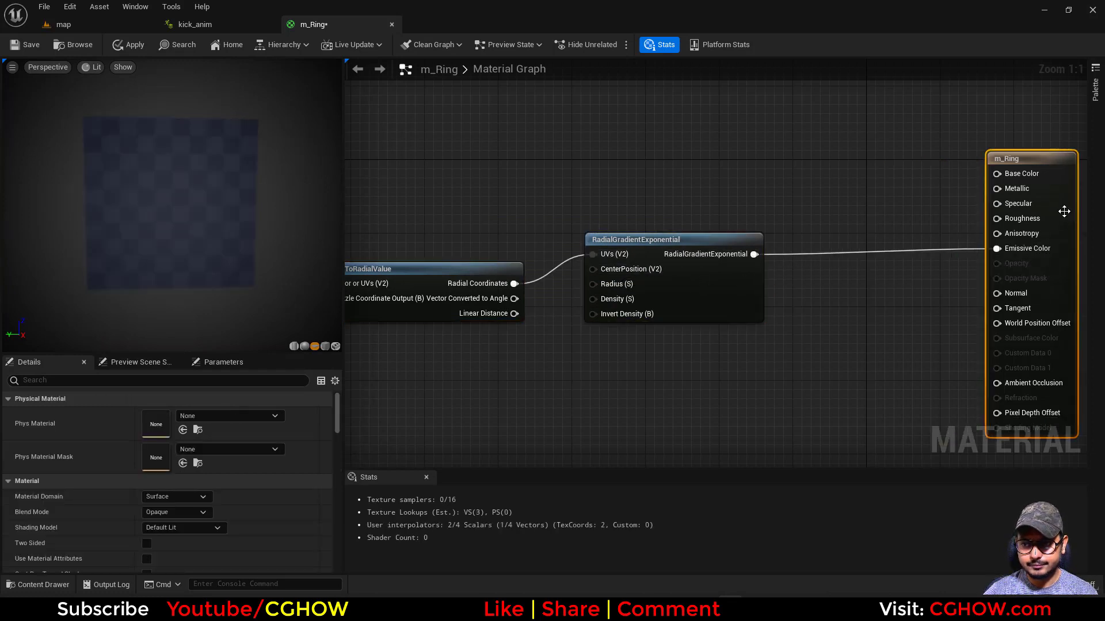
Step: Try the Vector Converted to Angle output as the gradient's UVs input
drag(444, 320, 435, 292)
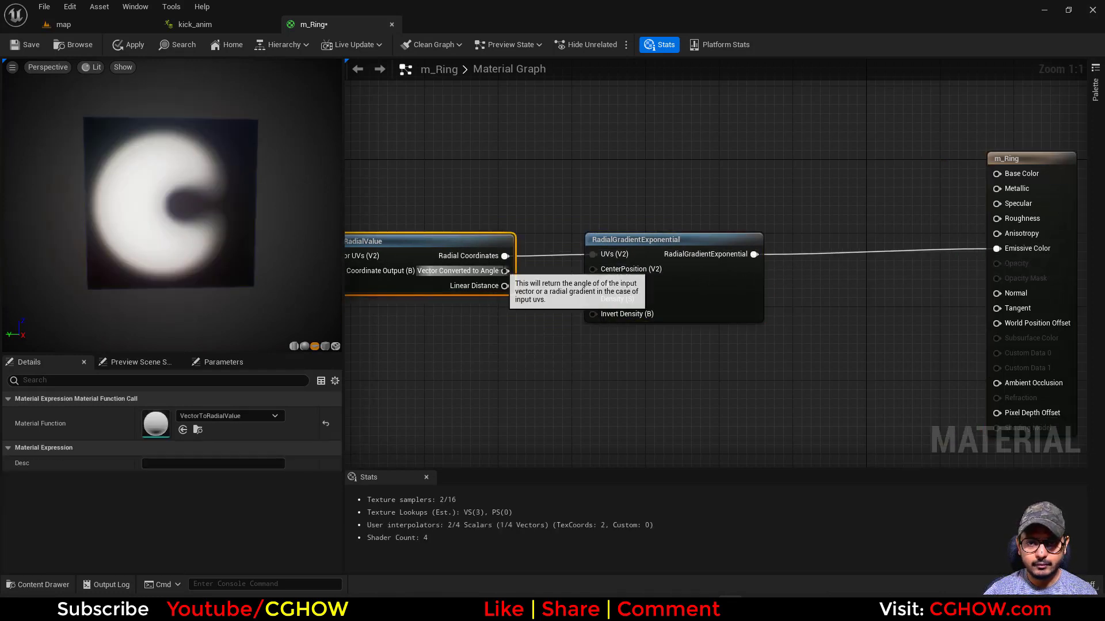
drag(505, 270, 607, 256)
drag(402, 286, 401, 268)
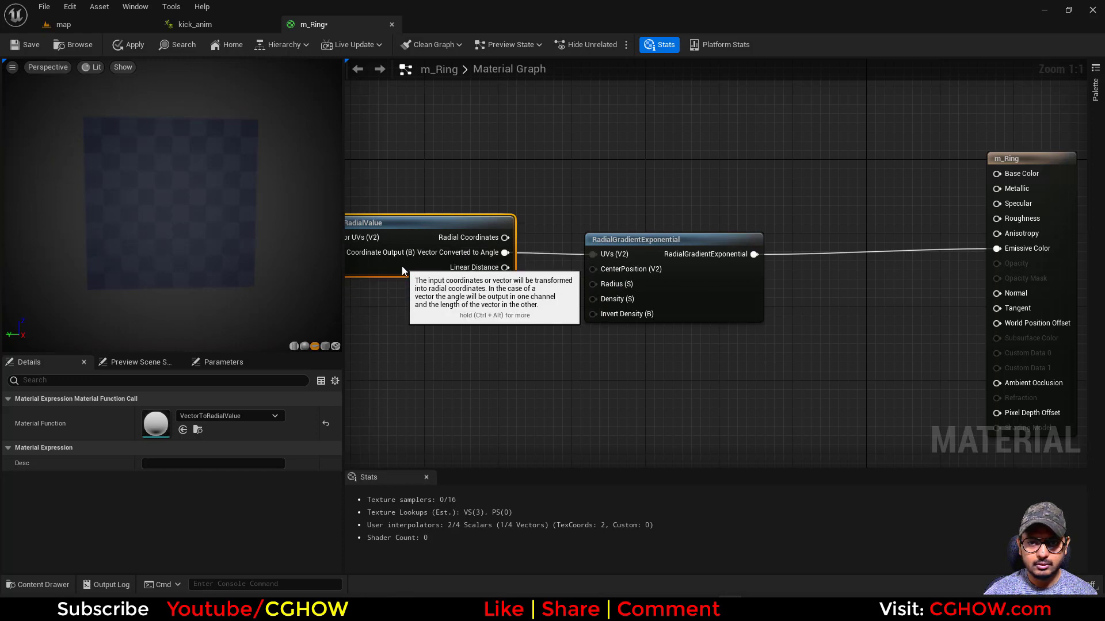
Step: Connect the Linear Distance output of VectorToRadialValue to the gradient's UVs input and turn the preview plane slightly
drag(504, 268, 592, 254)
drag(438, 263, 464, 253)
drag(255, 258, 260, 258)
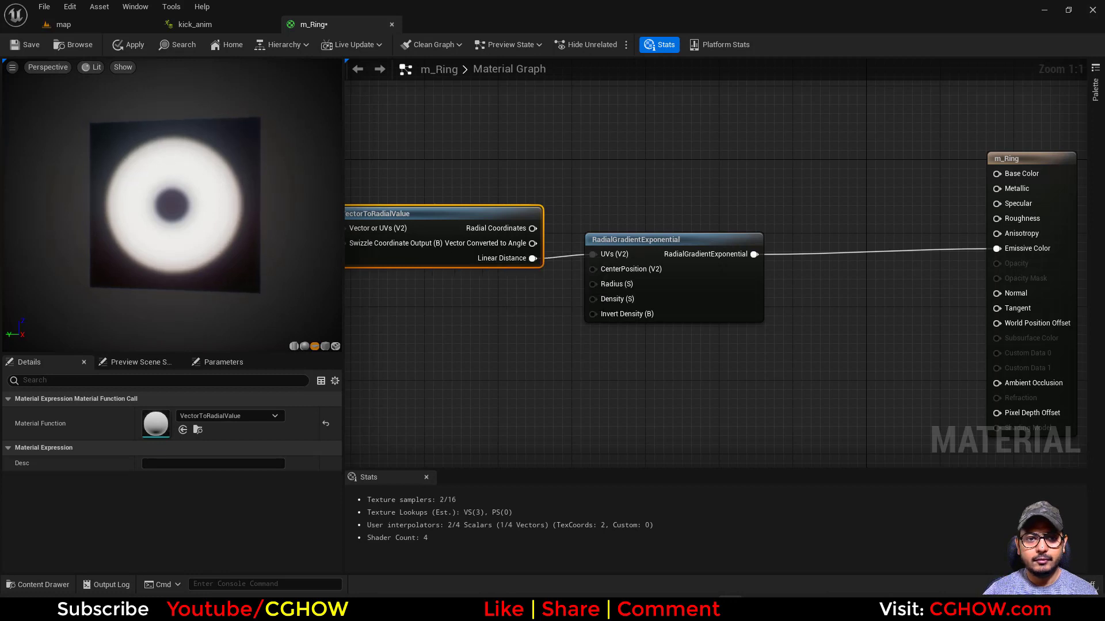
Step: Turn off post processing in the material preview scene and return to the node details
click(143, 365)
scroll(172, 506, down, 5)
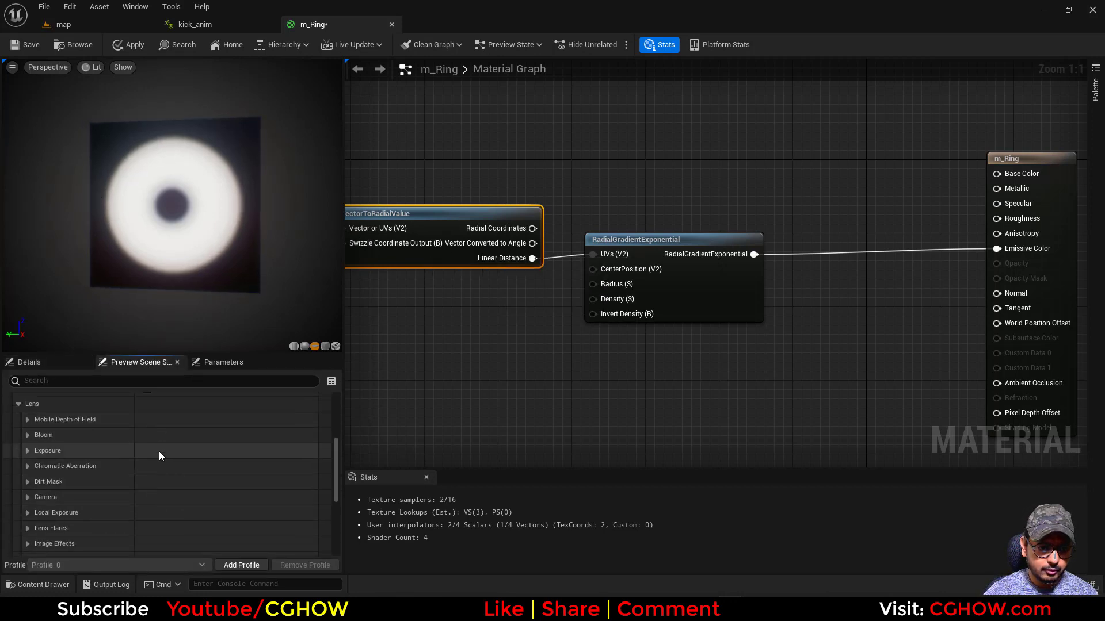
scroll(157, 450, up, 3)
click(150, 443)
scroll(136, 512, up, 4)
click(66, 364)
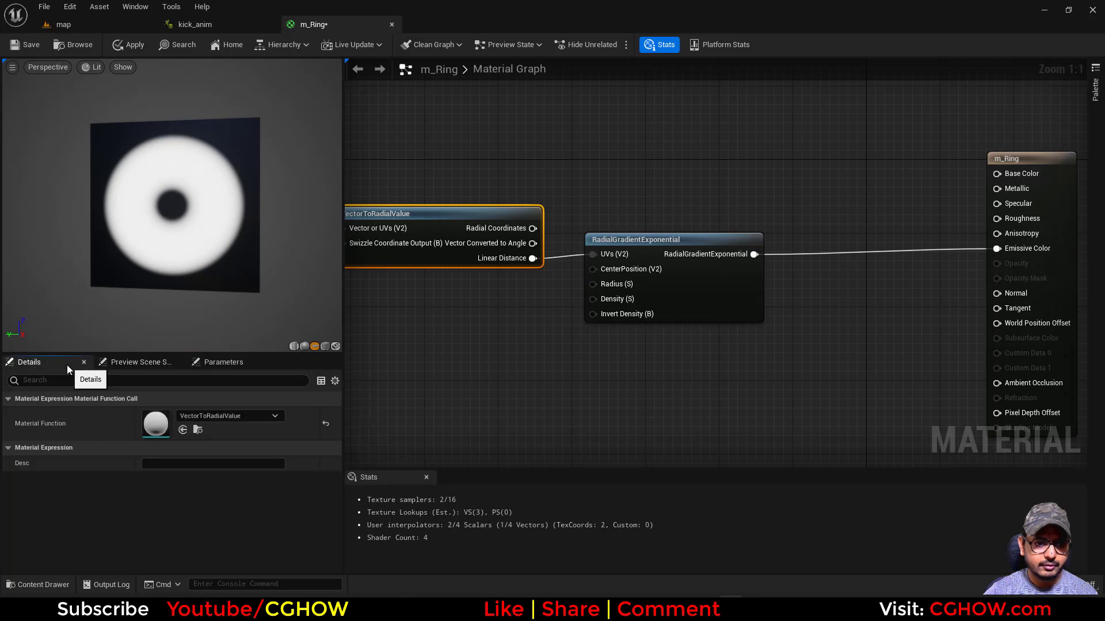
drag(235, 232, 270, 247)
Step: Add a constant of 0 and try it as the gradient's Density input
right_drag(550, 325, 539, 373)
click(470, 338)
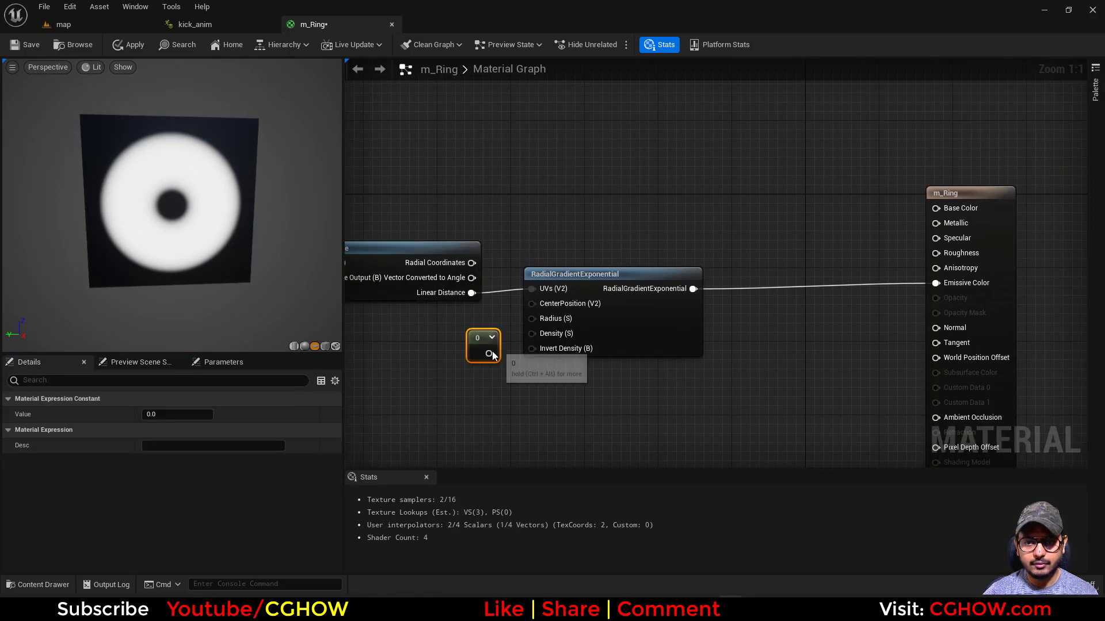
drag(494, 344, 531, 333)
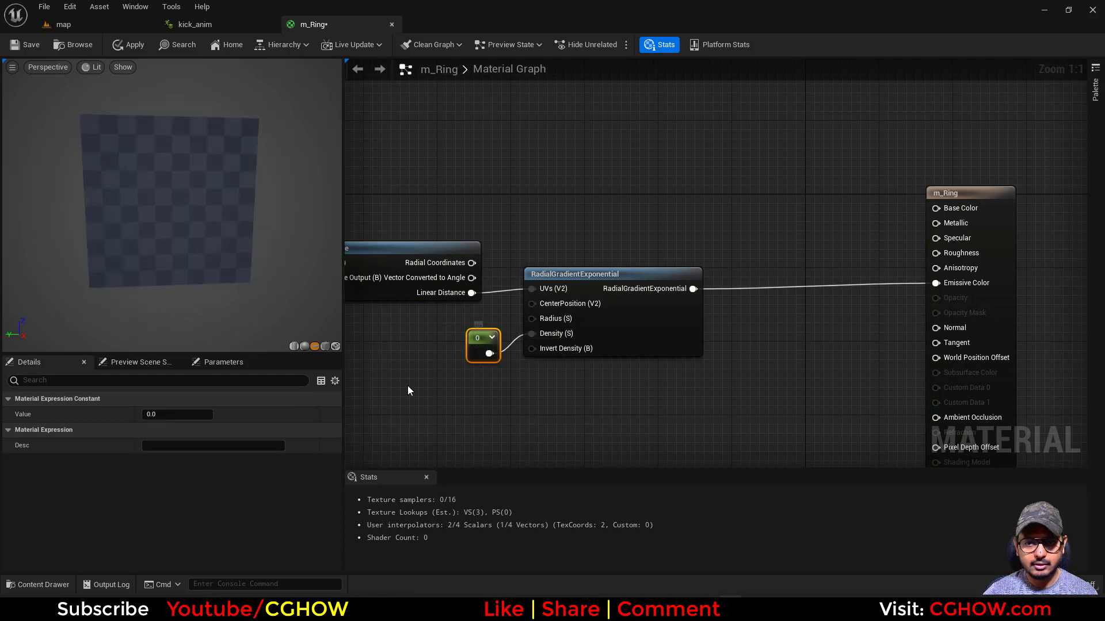
Step: Add a Dynamic Parameter node, connect Param1 to the gradient's Density input, and delete the constant it replaces
right_drag(407, 390, 463, 332)
right_click(468, 326)
text(d)
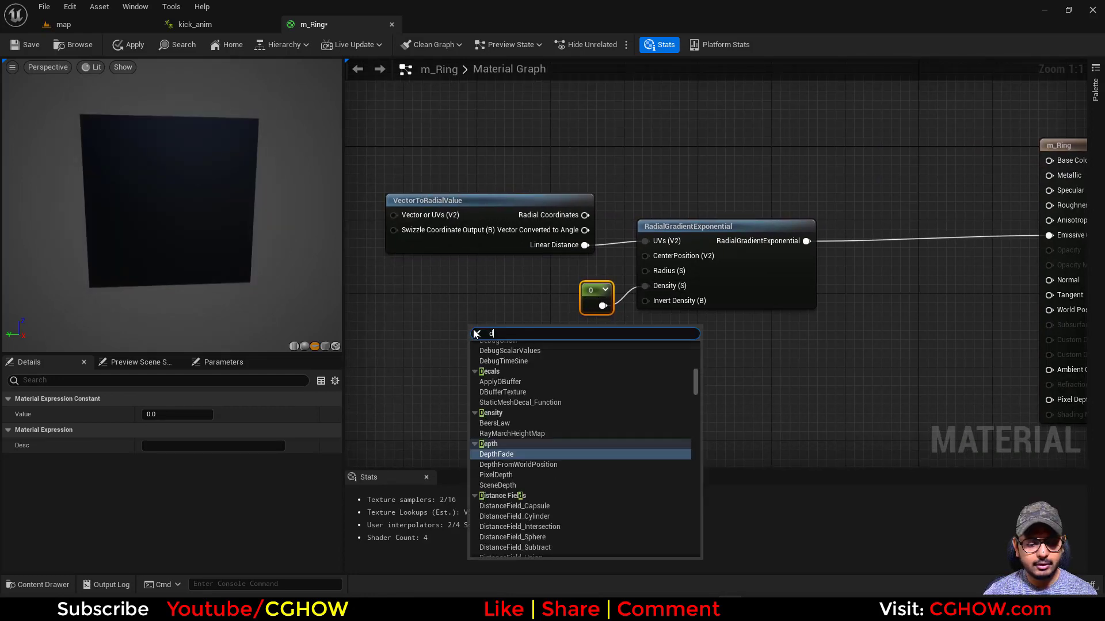
text(yn)
click(504, 385)
drag(553, 355, 636, 288)
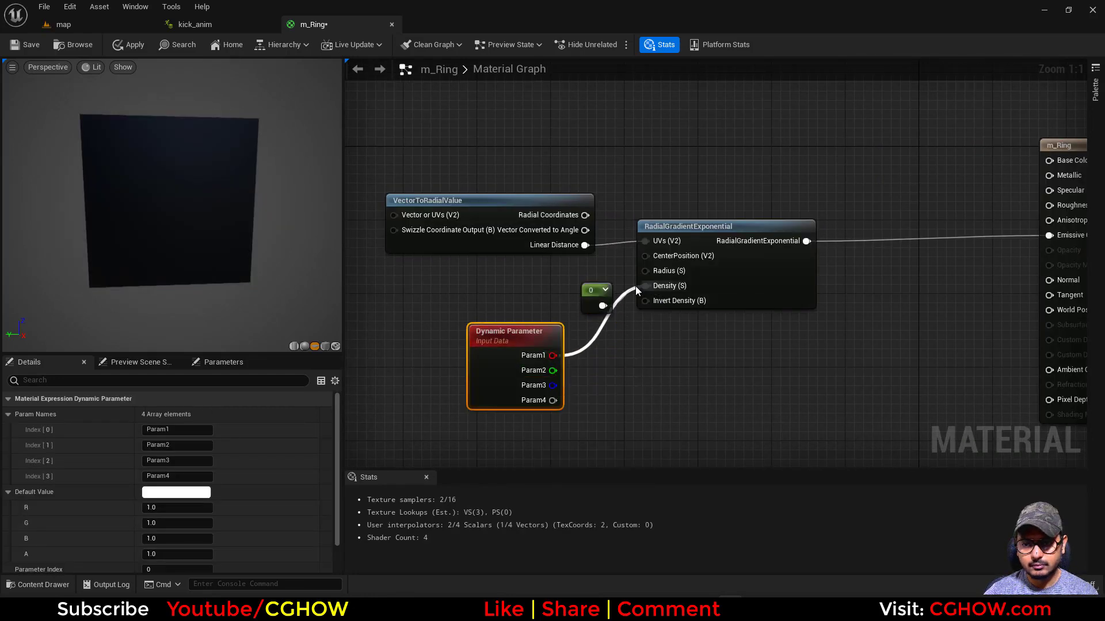
click(589, 299)
key(Delete)
click(476, 385)
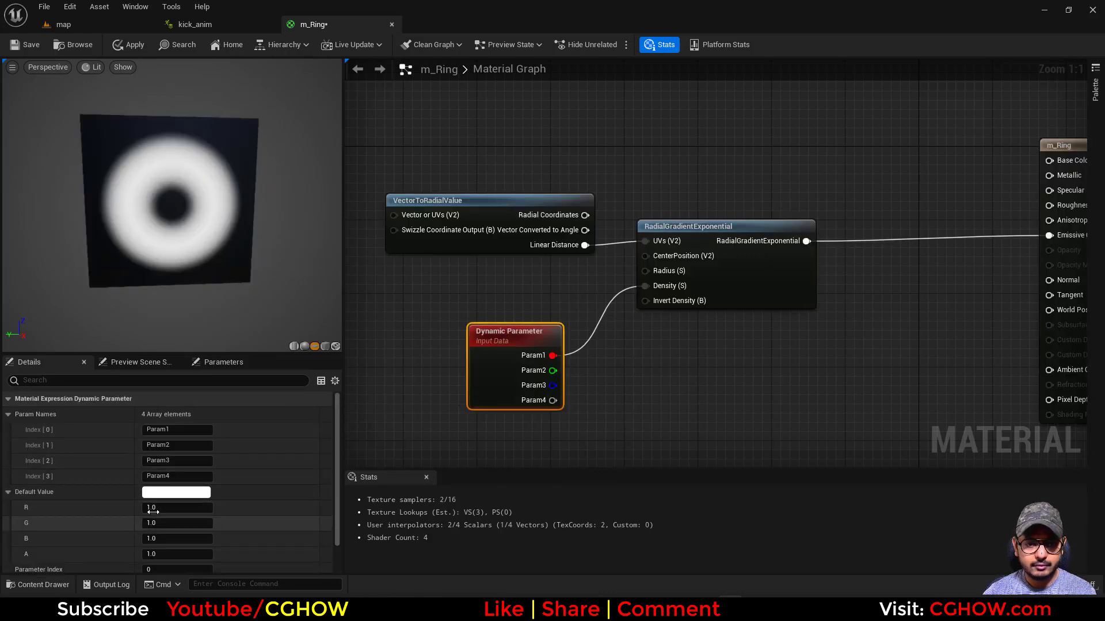
Step: Insert a Step node between the gradient and Emissive Color, feeding the gradient output into its Y input
right_drag(939, 332, 661, 347)
drag(844, 216, 1060, 236)
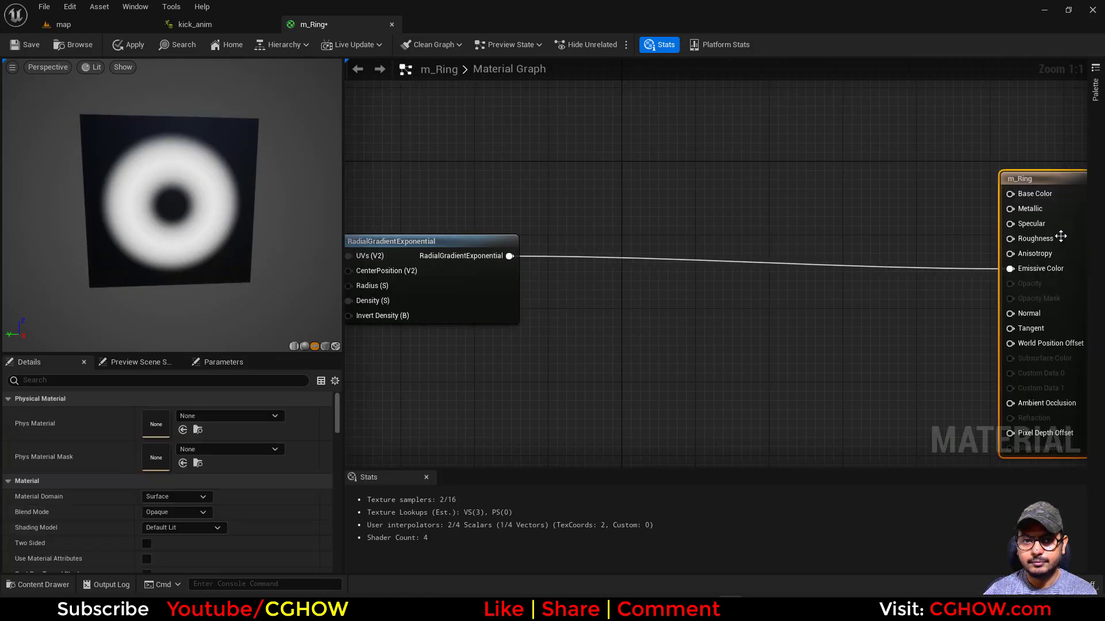
right_drag(594, 333, 675, 345)
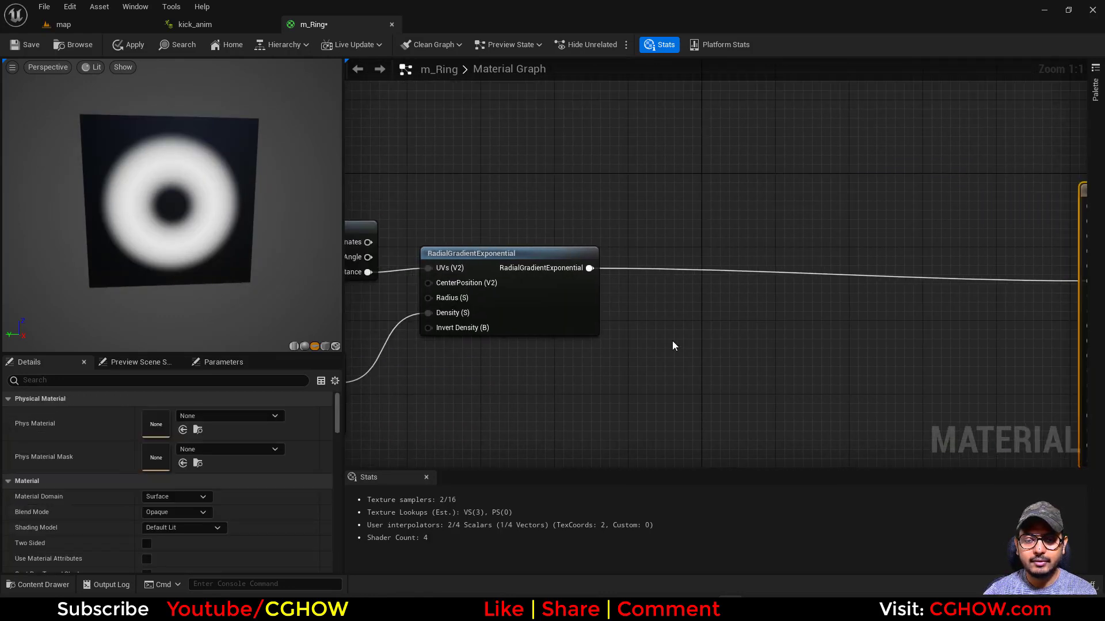
right_click(650, 221)
text(ste)
click(667, 299)
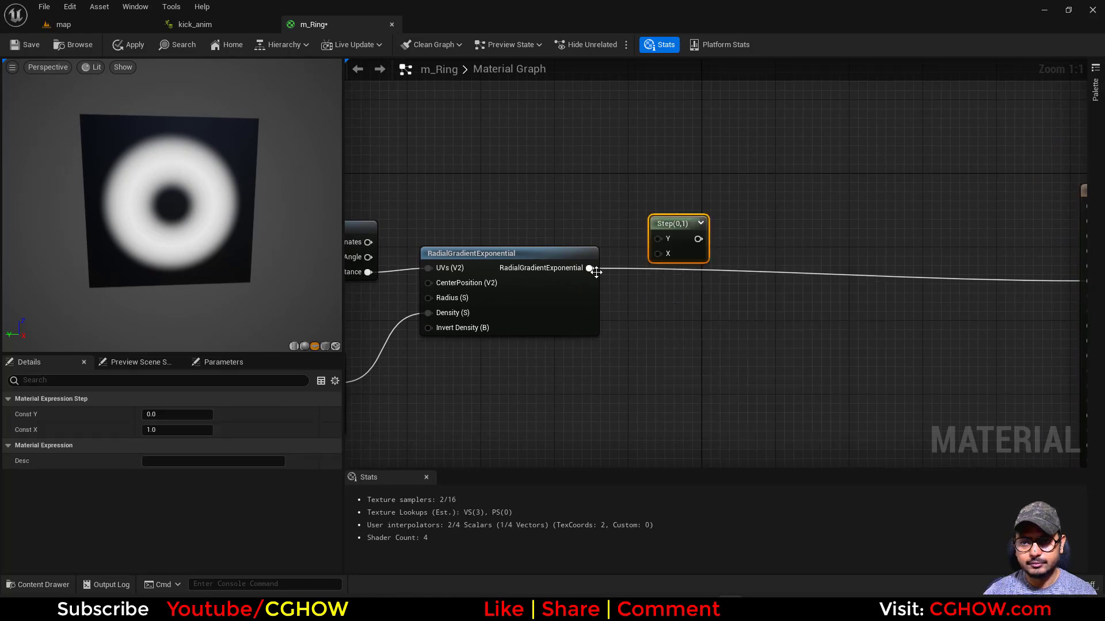
drag(590, 268, 654, 233)
right_drag(698, 246, 557, 228)
drag(553, 223, 952, 266)
Step: Connect Param2 of the Dynamic Parameter to the Step node's X input
right_drag(583, 299, 788, 291)
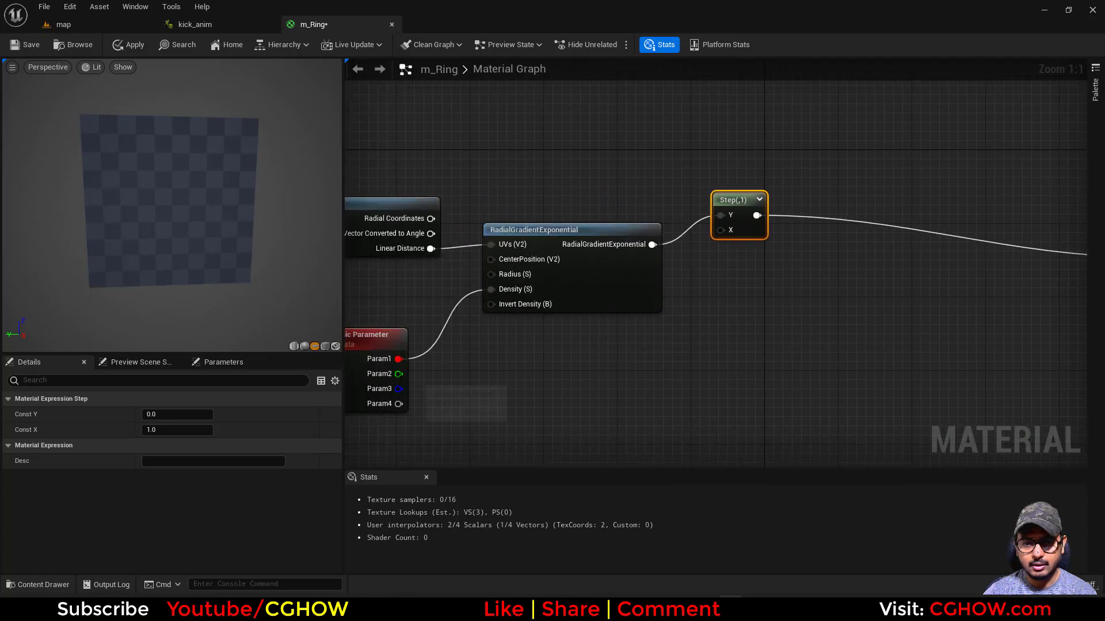
drag(398, 374, 756, 350)
right_drag(407, 407, 554, 391)
Step: Rename the Dynamic Parameter's first two parameters to density and step
click(458, 378)
click(485, 358)
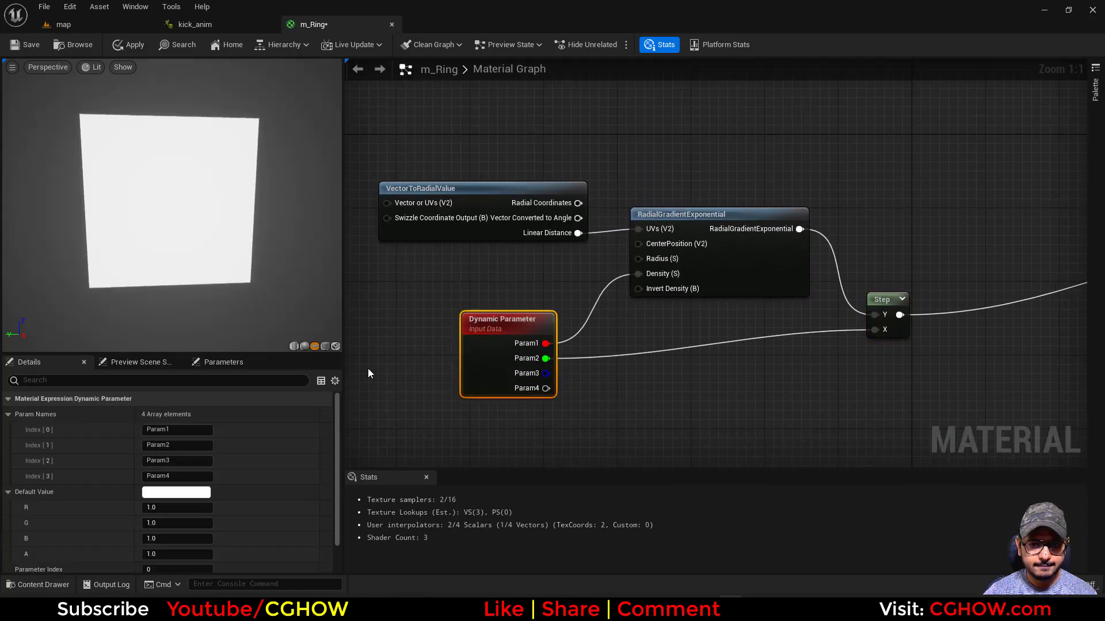
click(167, 429)
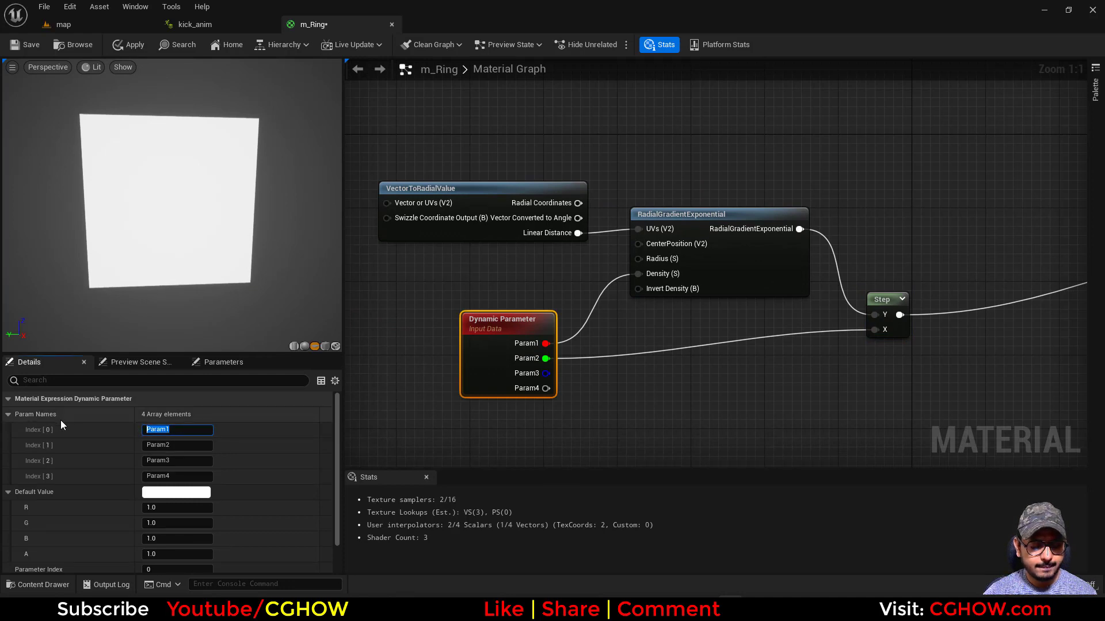
text(den sity)
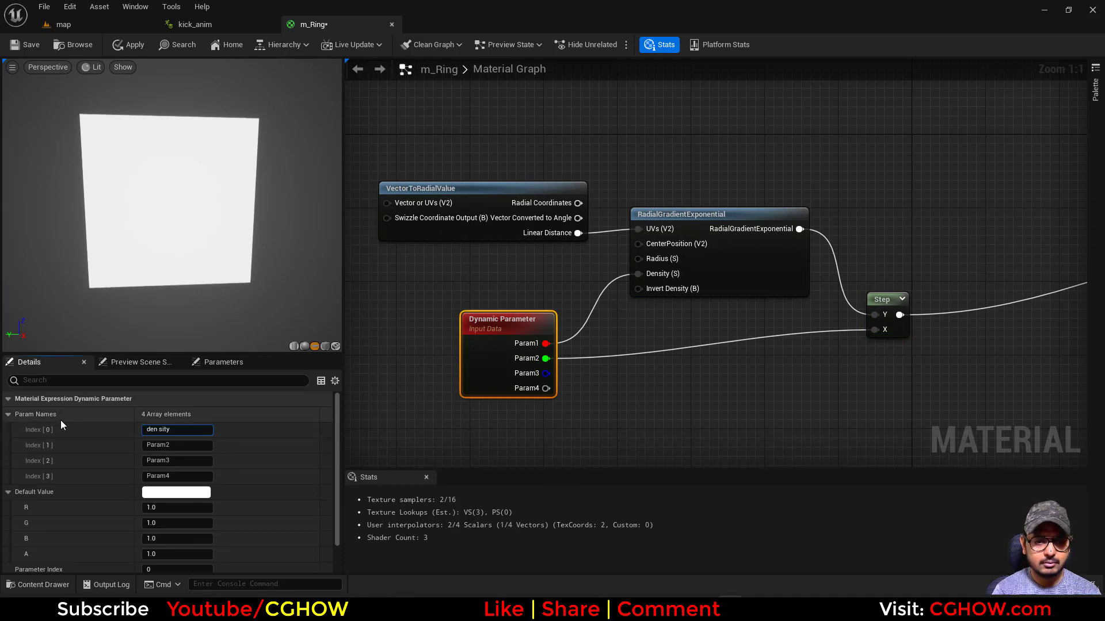
key(Tab)
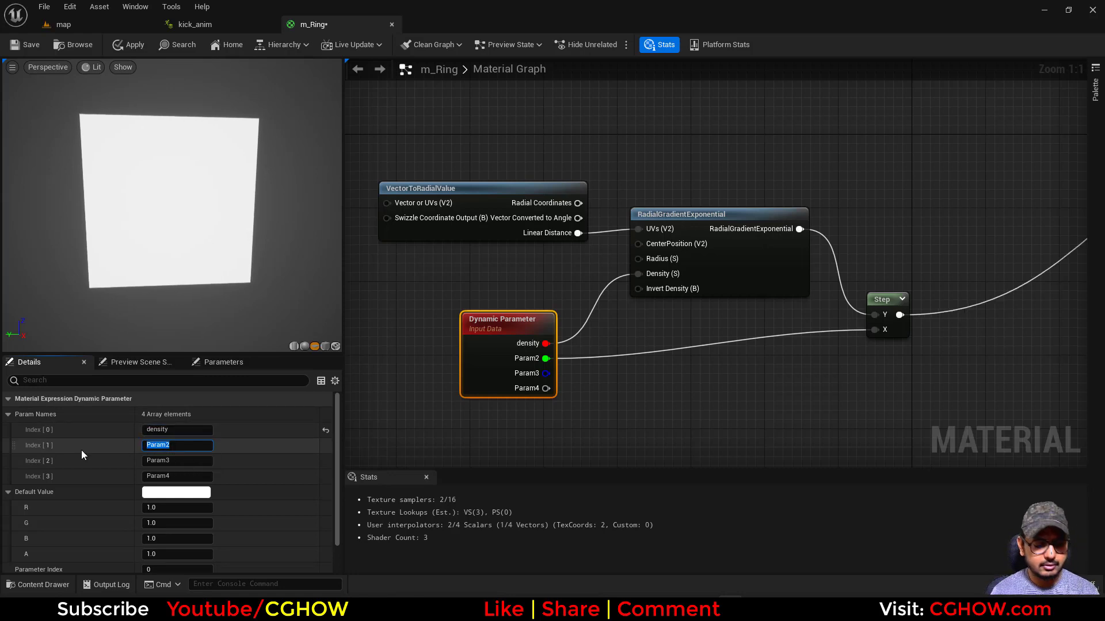
text(sste)
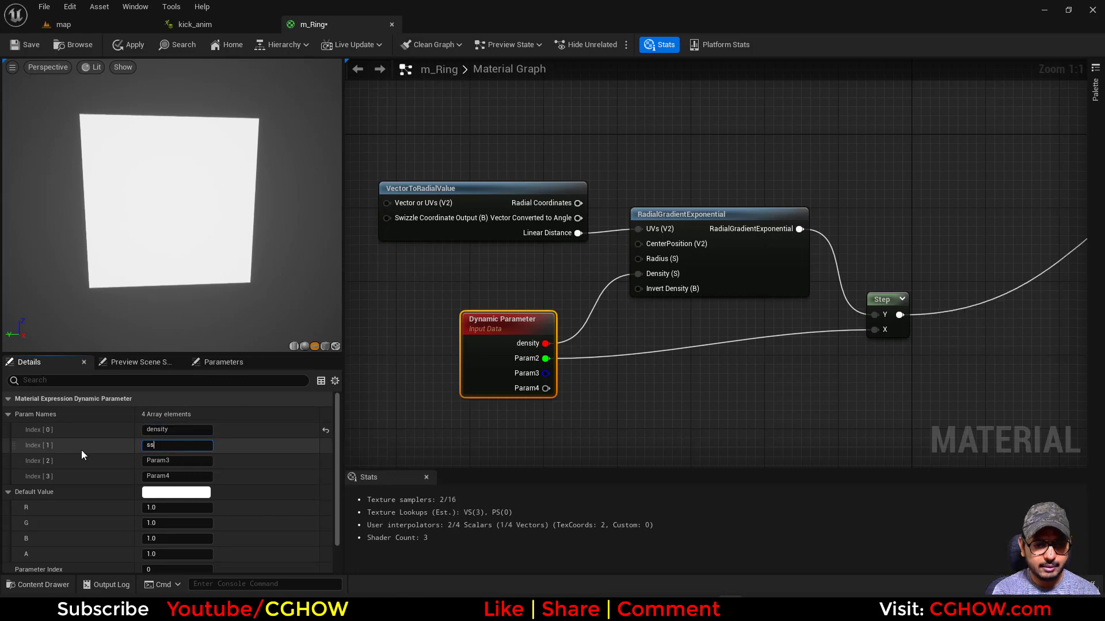
key(BackSpace)
text(tep)
key(Return)
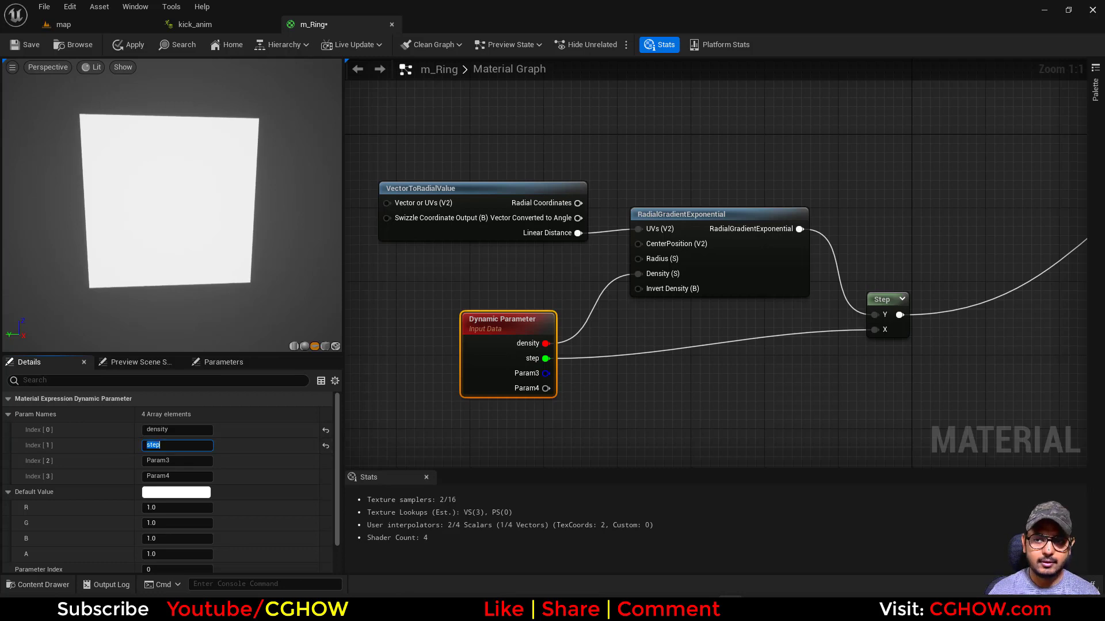
Step: Add a Particle Color node and connect its color output to the material's Emissive Color
right_drag(1033, 107, 793, 191)
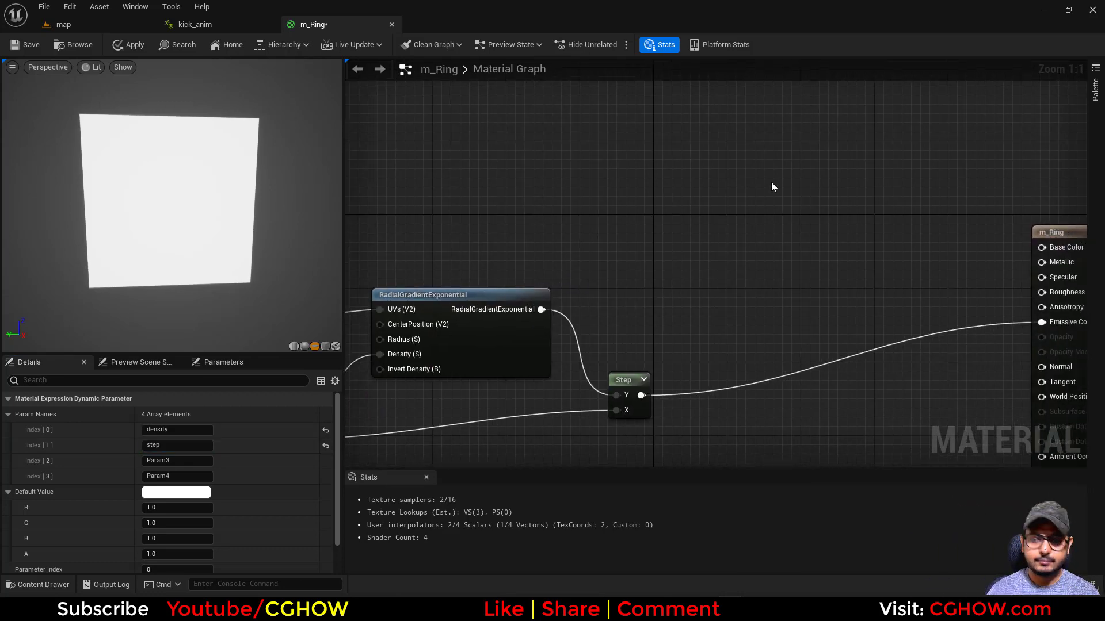
right_click(685, 196)
text(partic)
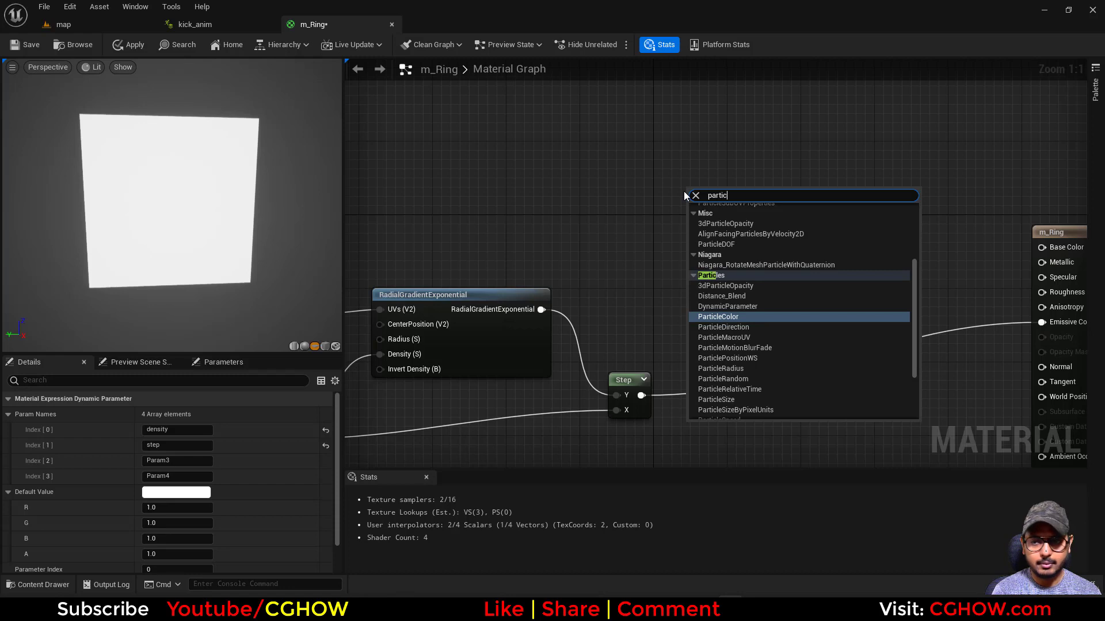
key(Return)
right_drag(684, 195, 510, 179)
drag(573, 201, 857, 305)
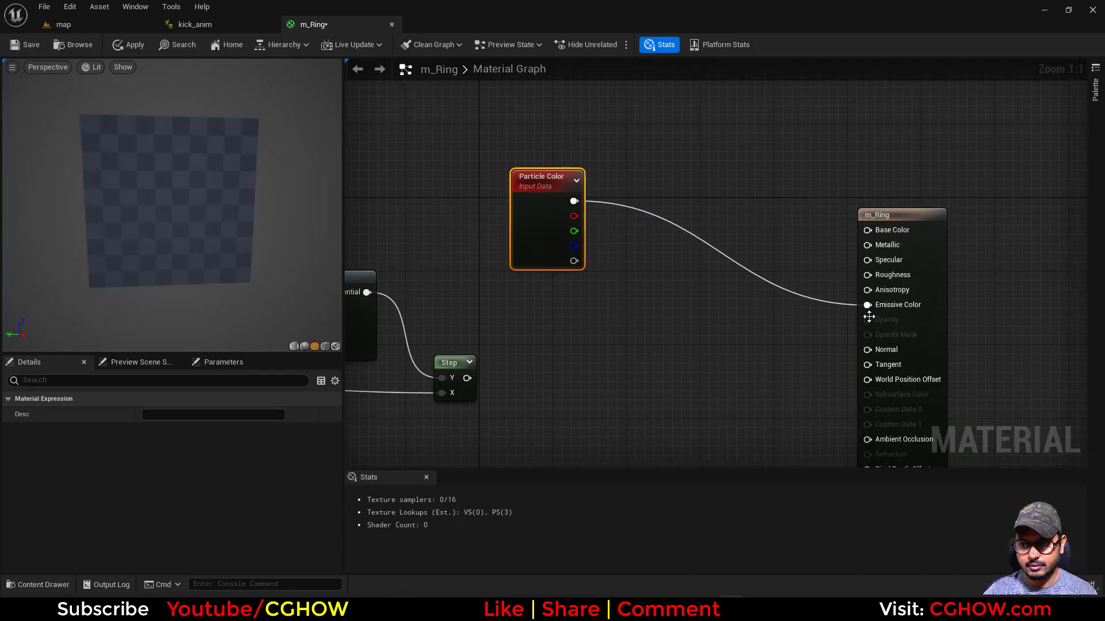
Step: Multiply the Particle Color alpha by the Step output and connect the product to Opacity
click(606, 313)
drag(467, 378, 606, 344)
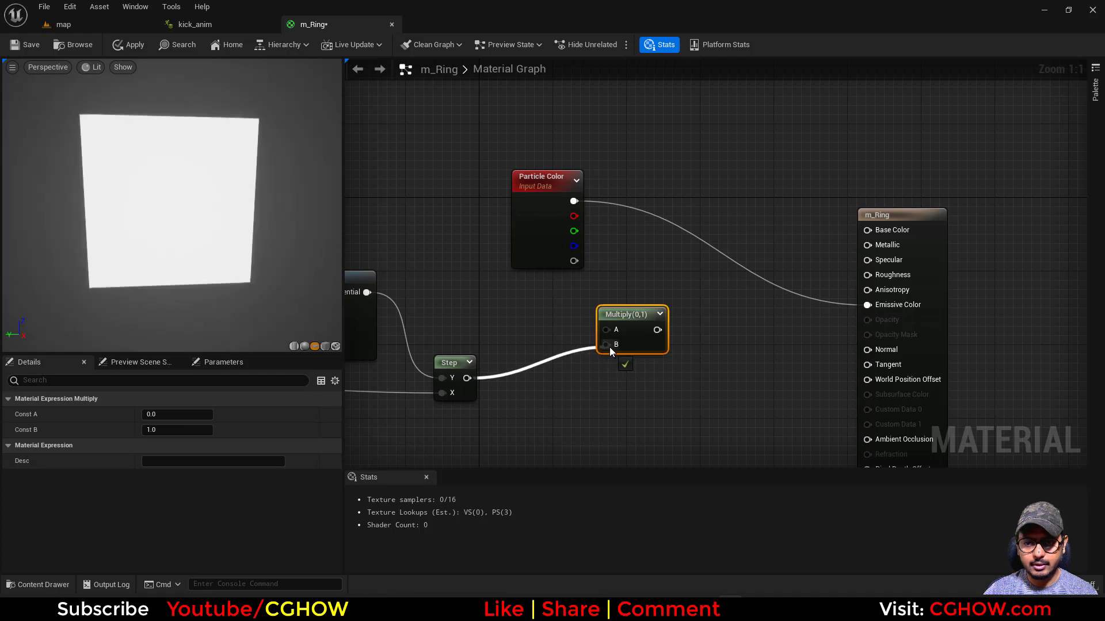
drag(573, 261, 874, 321)
Step: Set the material's blend mode to Additive and shading model to Unlit, enable Two Sided, and save it
click(886, 330)
scroll(196, 464, down, 3)
click(185, 440)
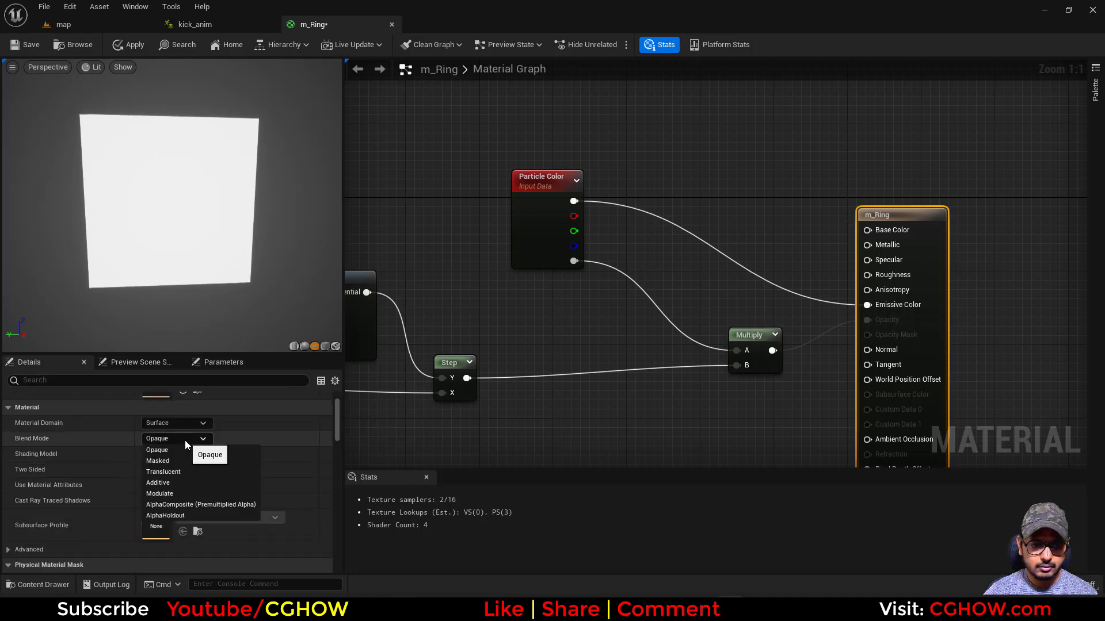
click(174, 477)
click(187, 455)
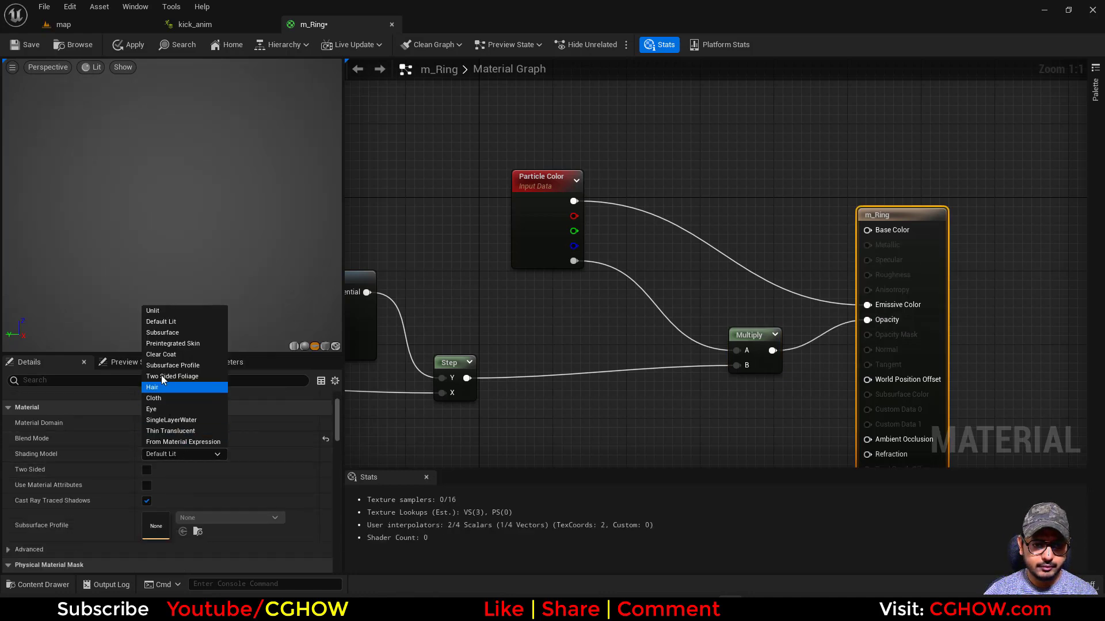
click(160, 314)
click(146, 469)
scroll(454, 392, down, 2)
click(26, 45)
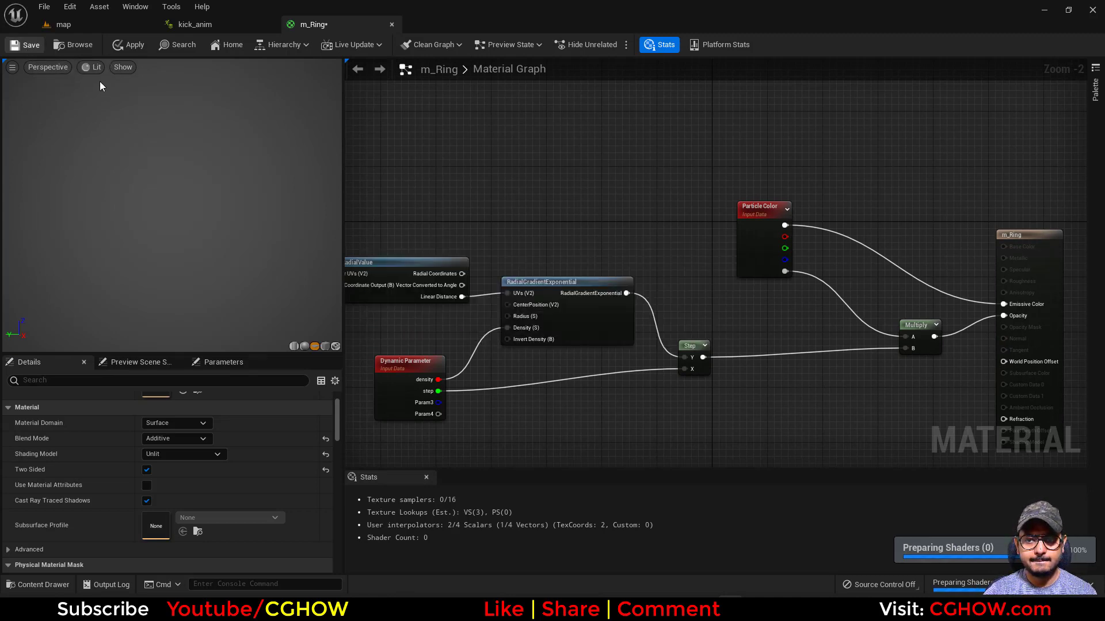
Step: Set the Dynamic Parameter's default G value, which drives step, to 0.1
click(397, 397)
click(166, 486)
text(.1)
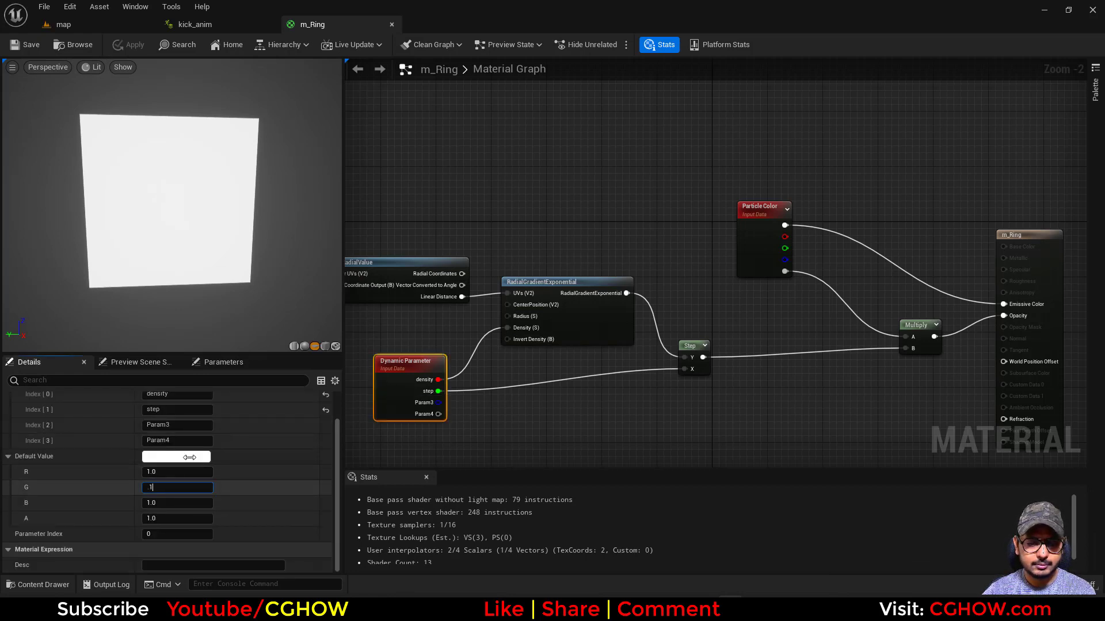
key(Return)
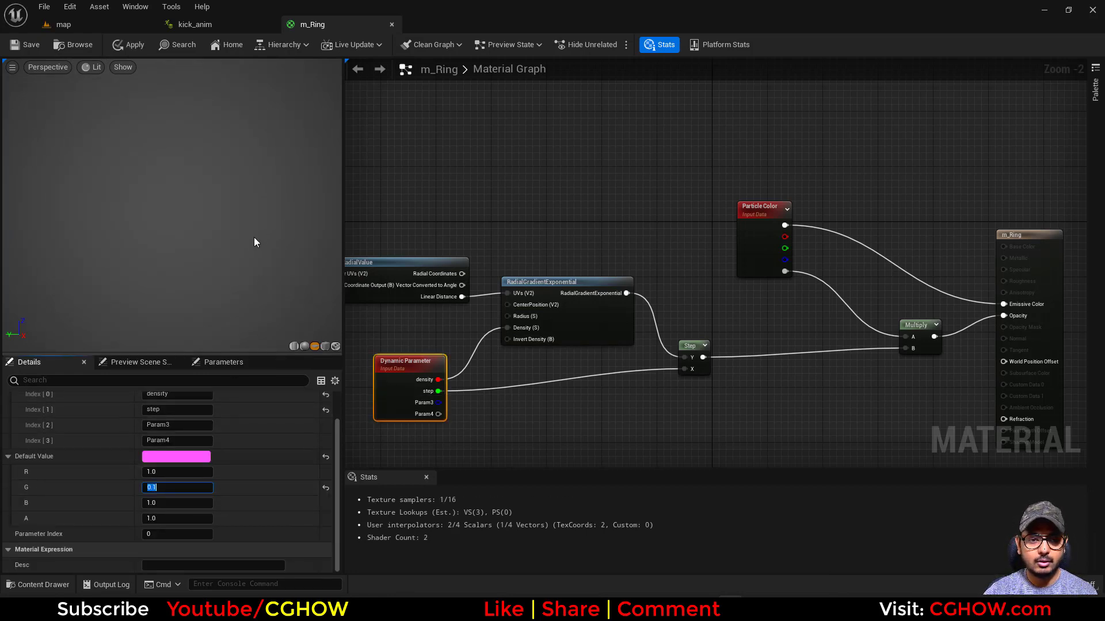
Step: Insert a One Minus node between the Step output and the B input of the Multiply node
scroll(699, 369, up, 2)
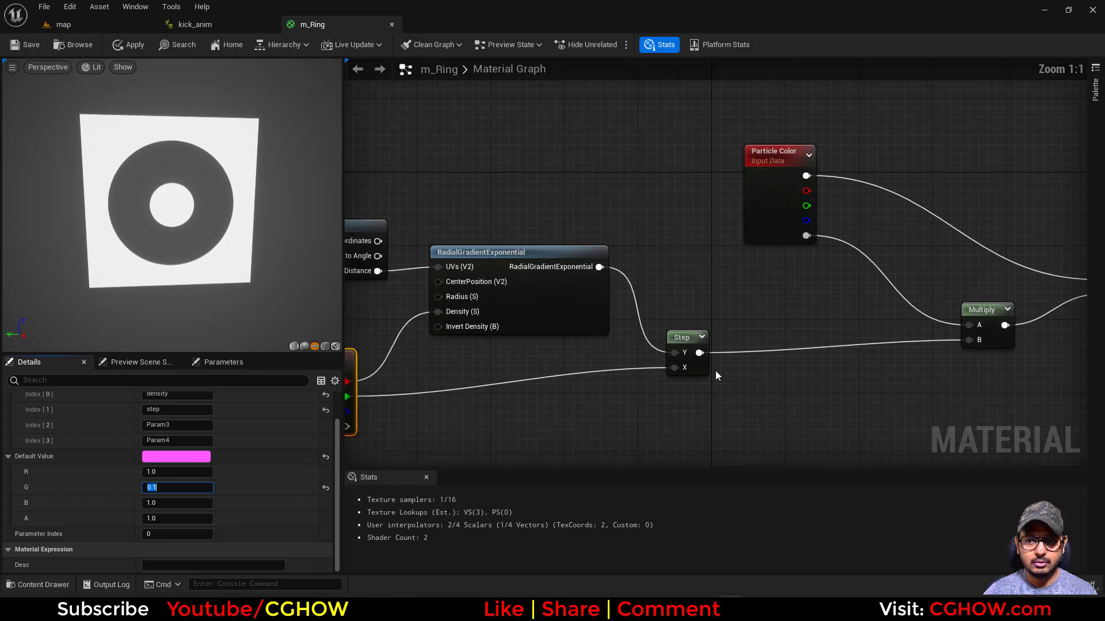
click(721, 342)
key(o)
click(720, 338)
drag(699, 353, 972, 341)
right_drag(824, 389, 857, 348)
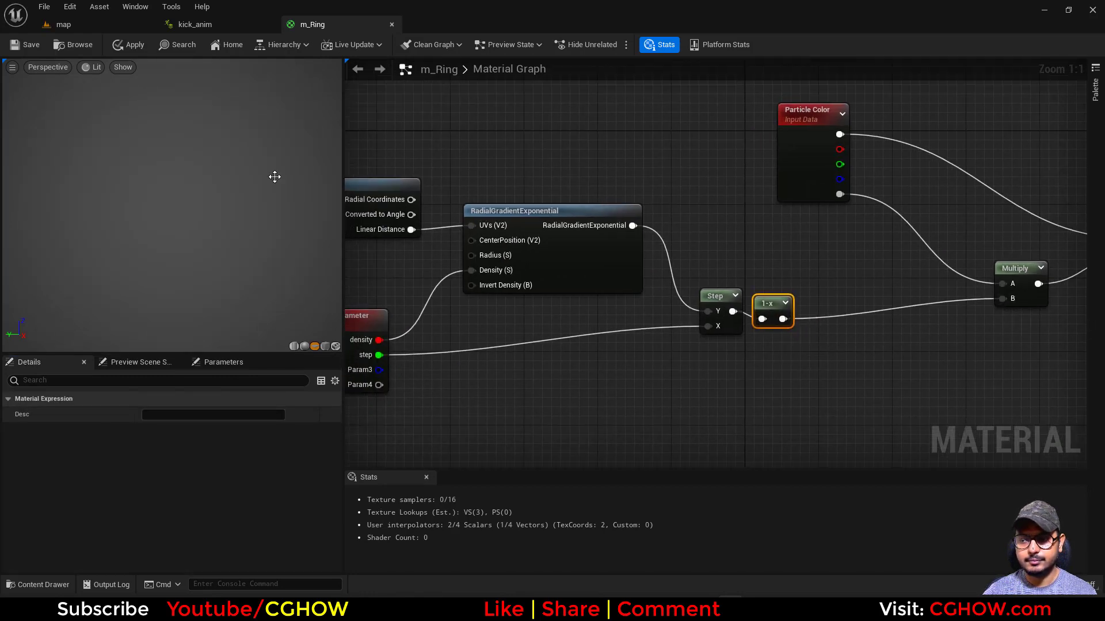
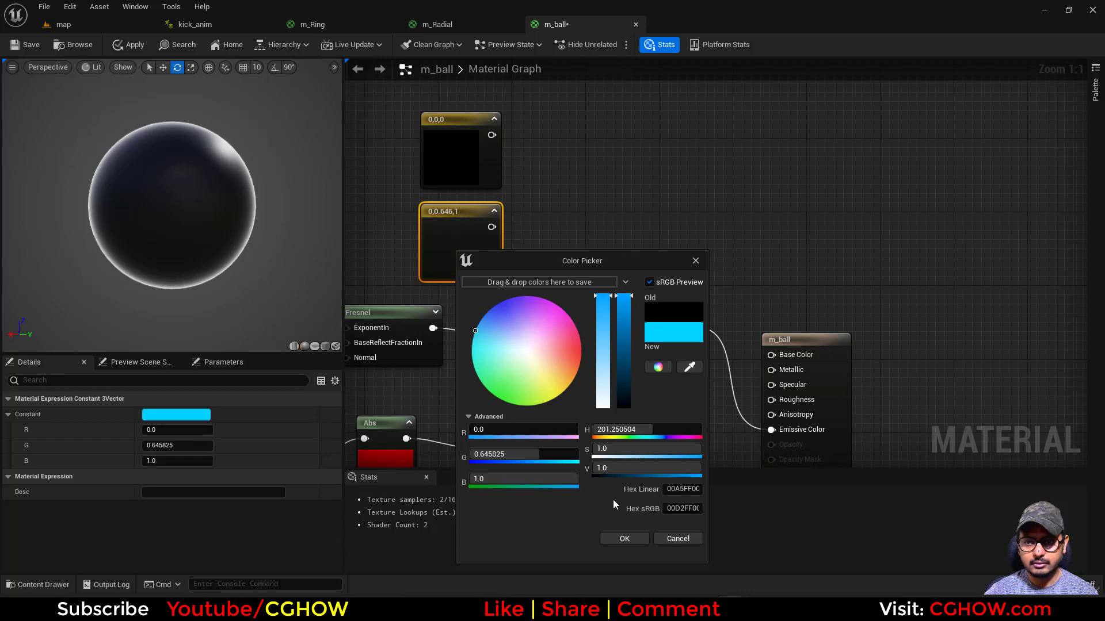
Step: Connect the cyan constant to the Lerp's B input, and set the black constant to blue (0, 0.0254, 0.776) and connect it to A
click(620, 539)
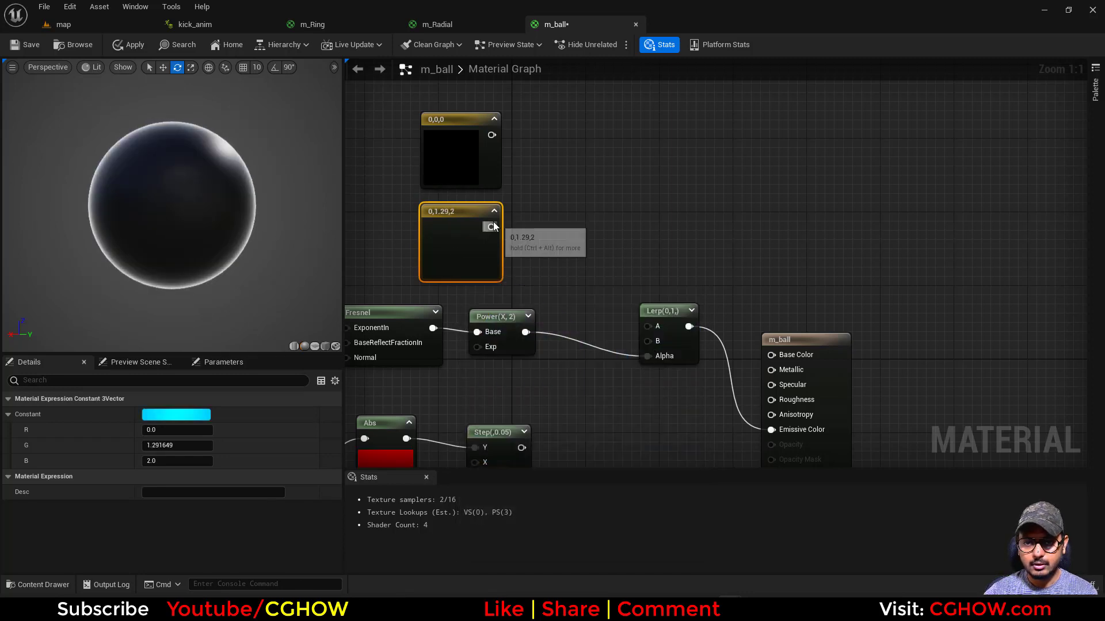
drag(496, 223, 646, 341)
double_click(448, 138)
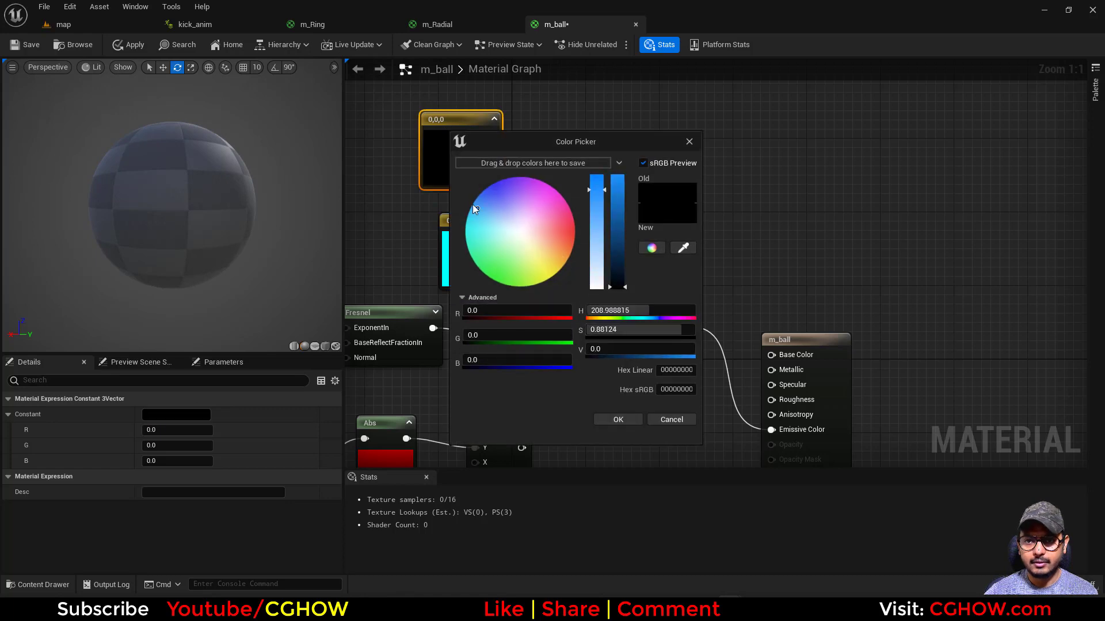
drag(471, 205, 474, 166)
click(616, 201)
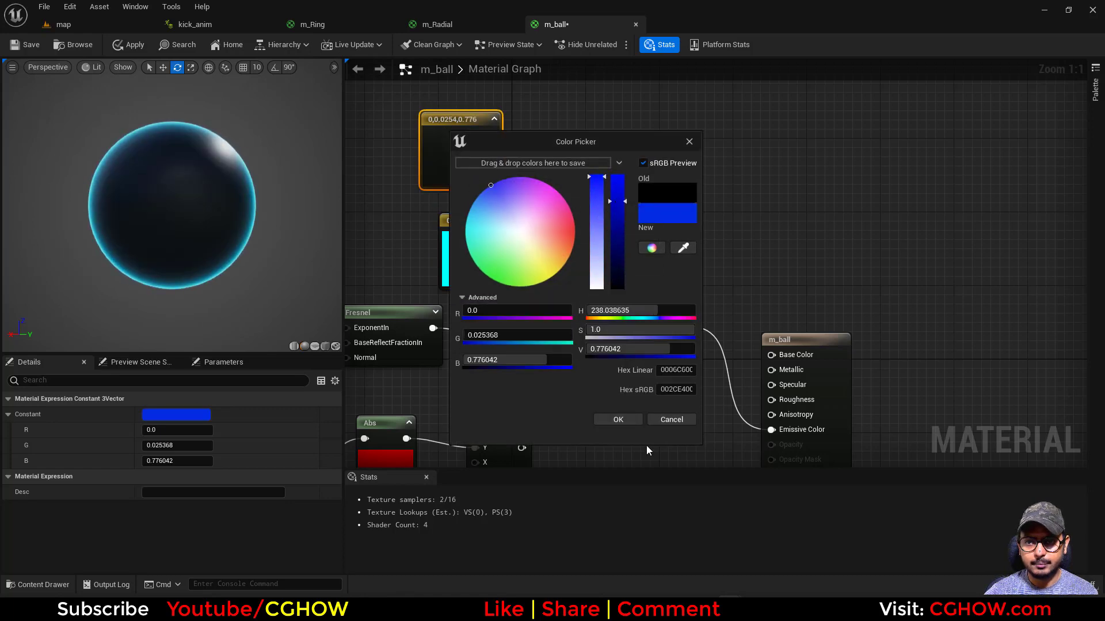
click(619, 420)
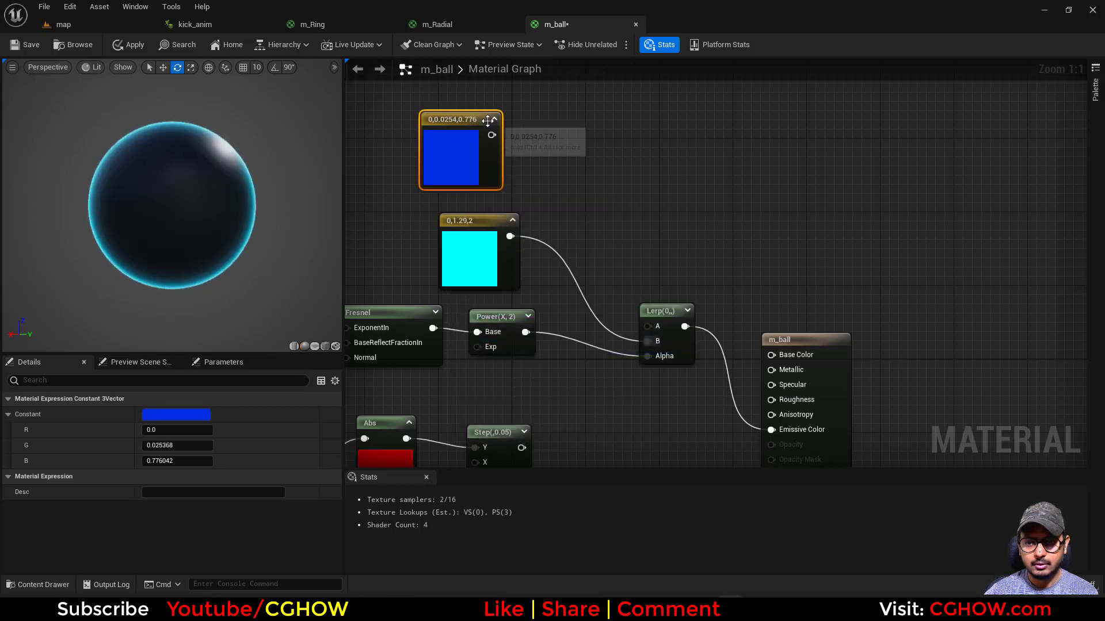
drag(492, 135, 643, 326)
drag(820, 392, 910, 290)
right_drag(500, 368, 495, 323)
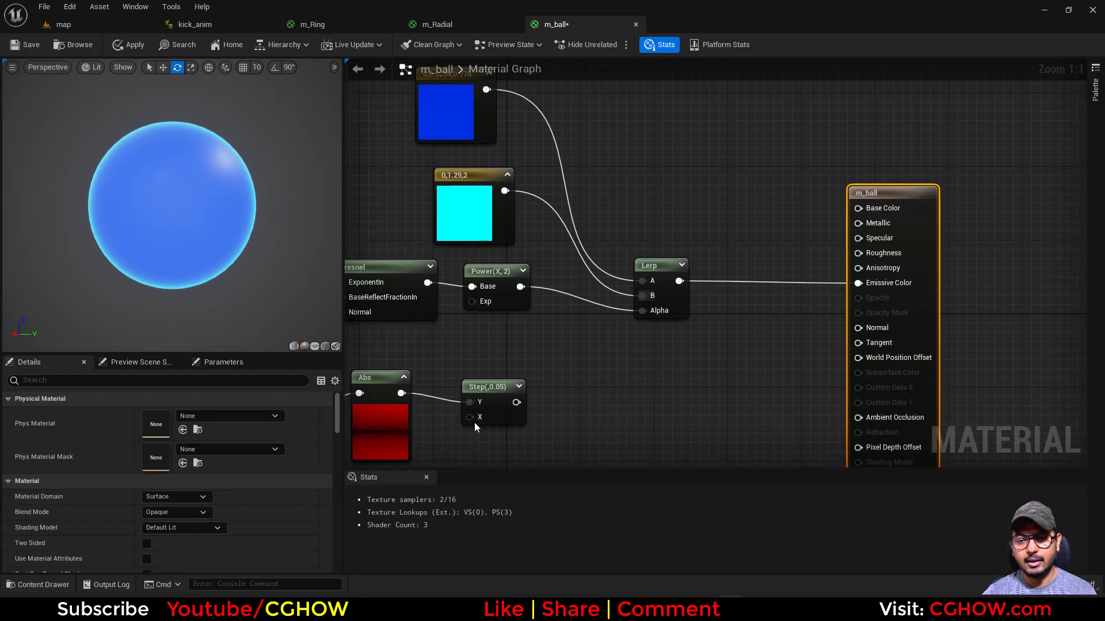
Step: Add a Saturate node after the Step(,0.05) node and feed its output into a new One Minus node
drag(497, 418, 572, 392)
text(s)
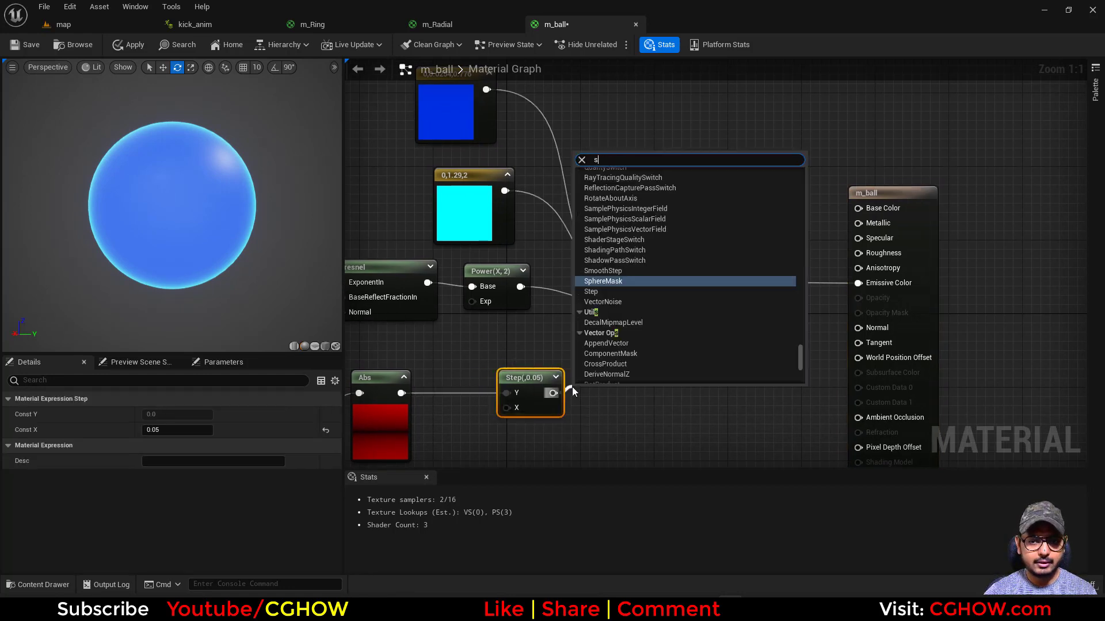
text(at)
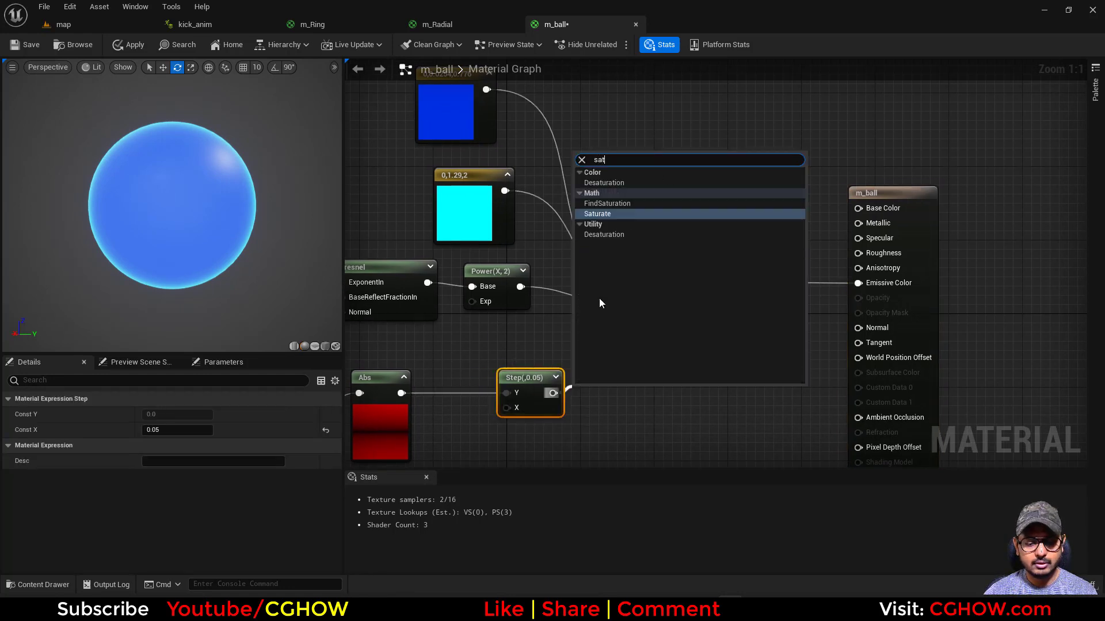
click(610, 214)
right_click(683, 351)
text(s)
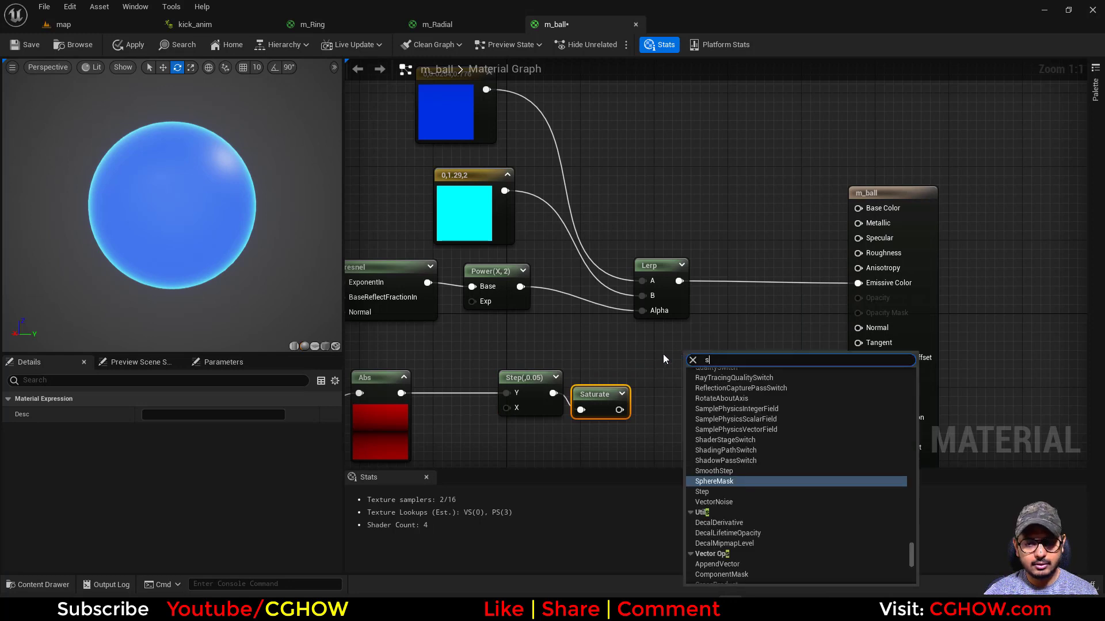
click(663, 355)
click(651, 380)
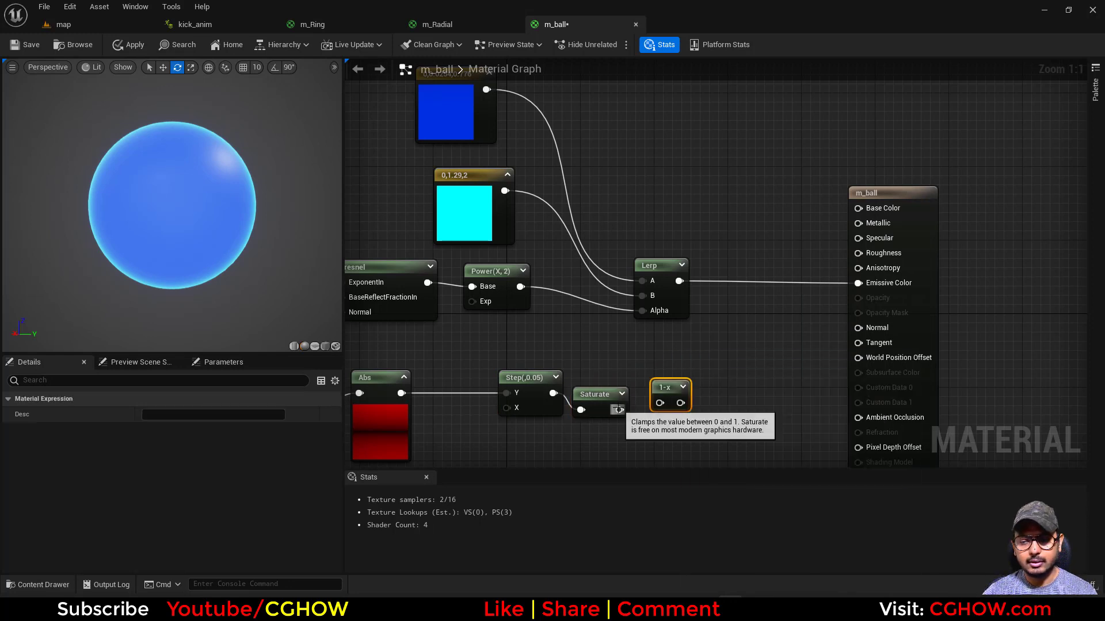
drag(619, 409, 735, 367)
Step: Multiply the Lerp output by the One Minus output, connect the product to m_ball's Emissive Color, and save the material
click(726, 337)
click(726, 337)
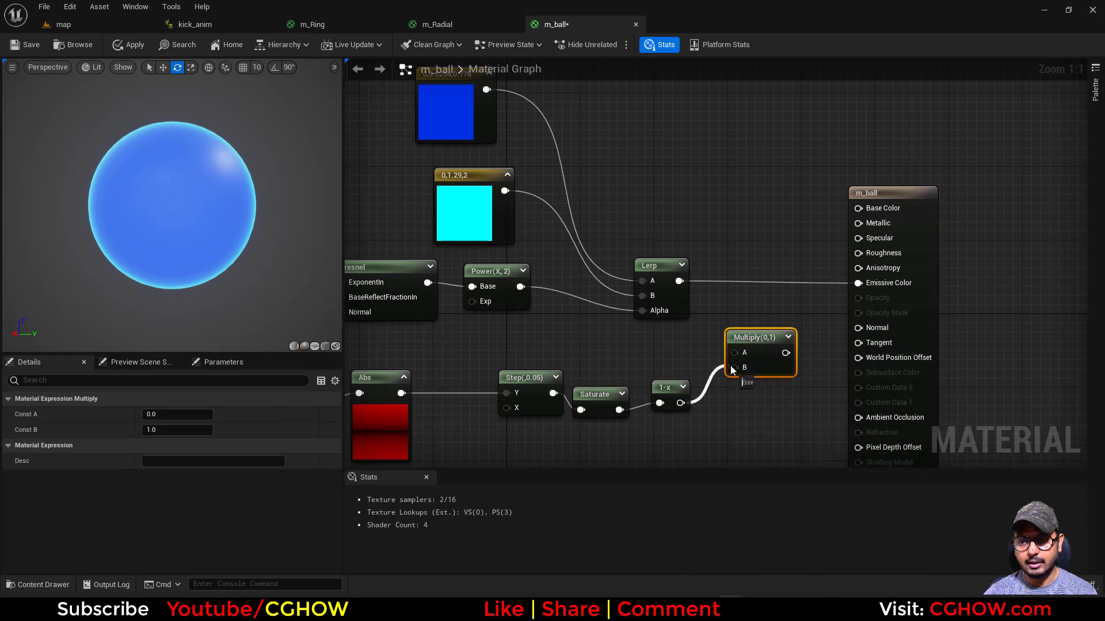
drag(679, 281, 772, 352)
right_drag(742, 412, 714, 371)
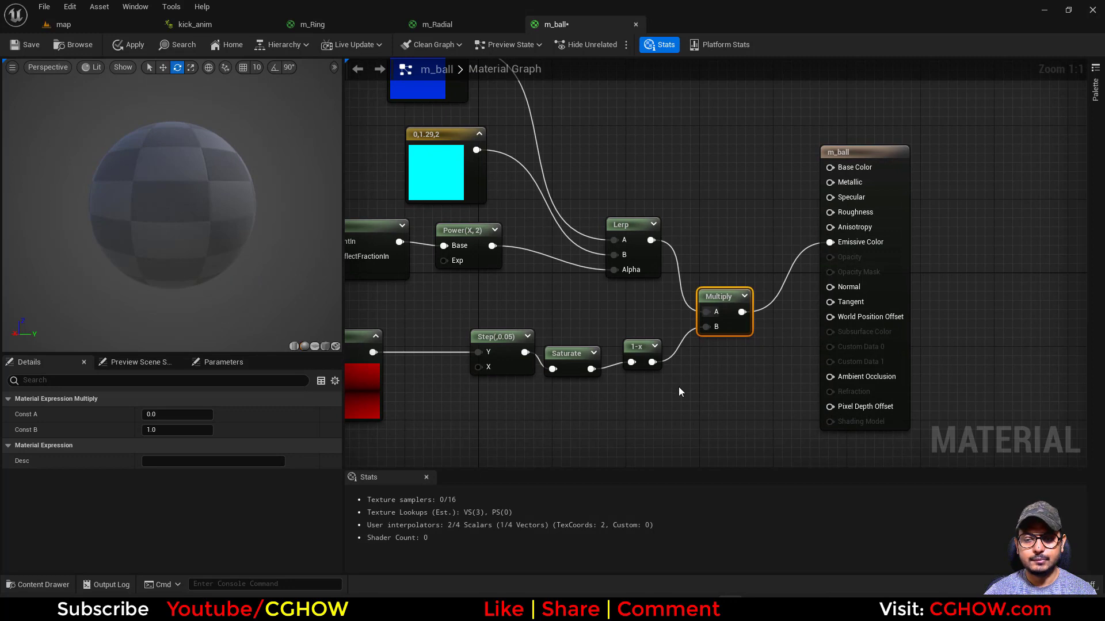
mouse_move(119, 216)
mouse_down()
mouse_move(129, 199)
mouse_move(138, 259)
mouse_move(141, 178)
mouse_move(141, 256)
mouse_move(141, 210)
mouse_move(132, 226)
mouse_up()
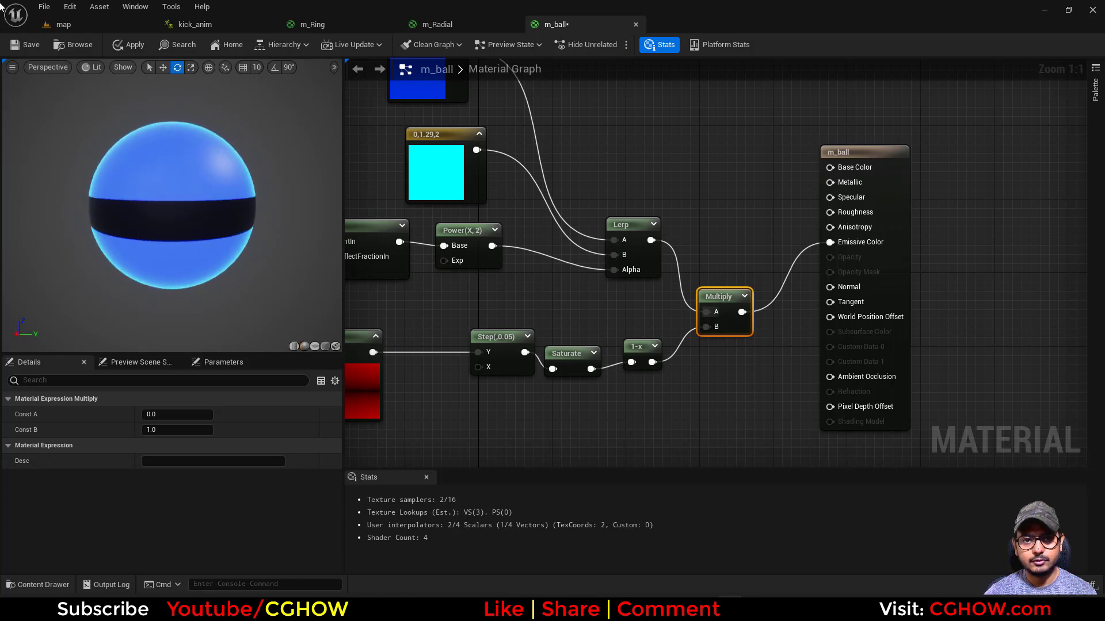
click(26, 44)
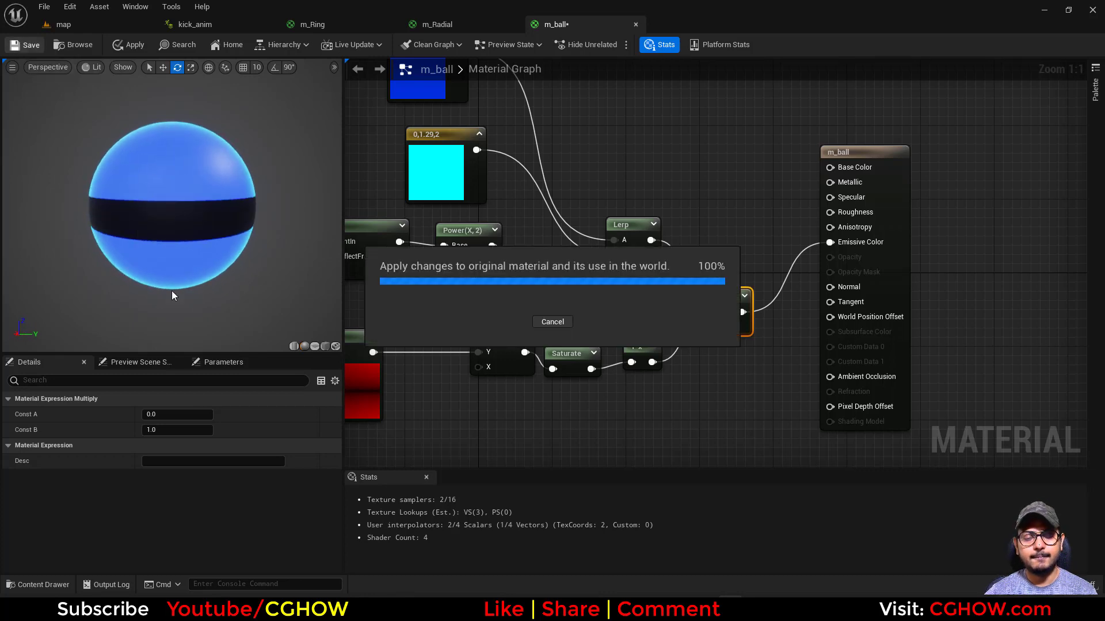
Step: Create a Niagara system in the map's fx content folder from the Fountain emitter template
click(120, 30)
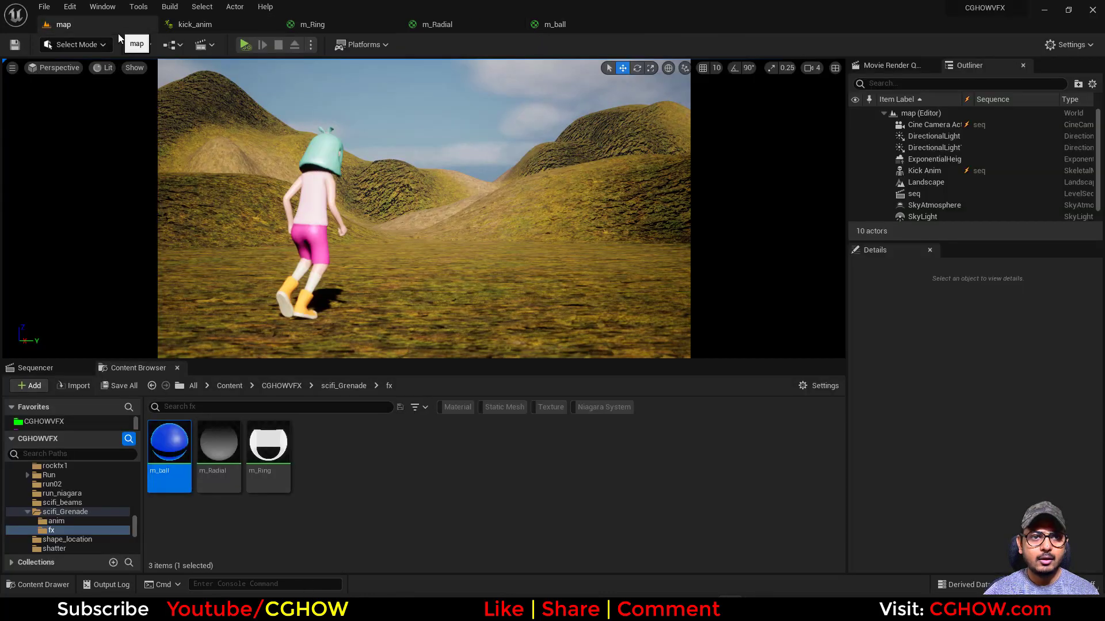
right_click(423, 469)
click(496, 232)
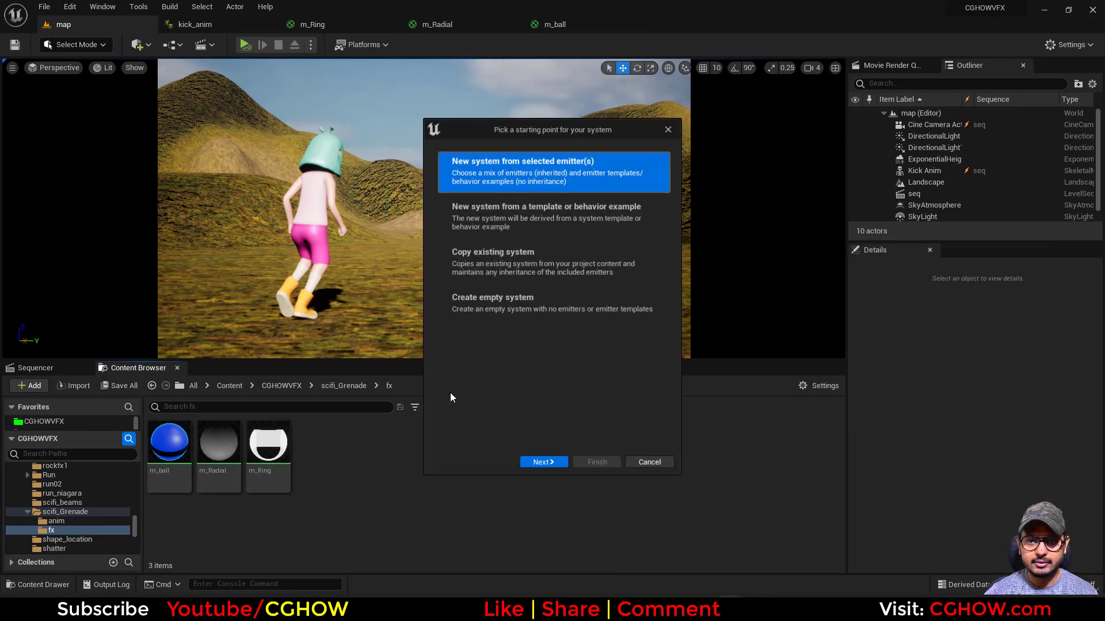
click(547, 463)
click(543, 388)
click(658, 432)
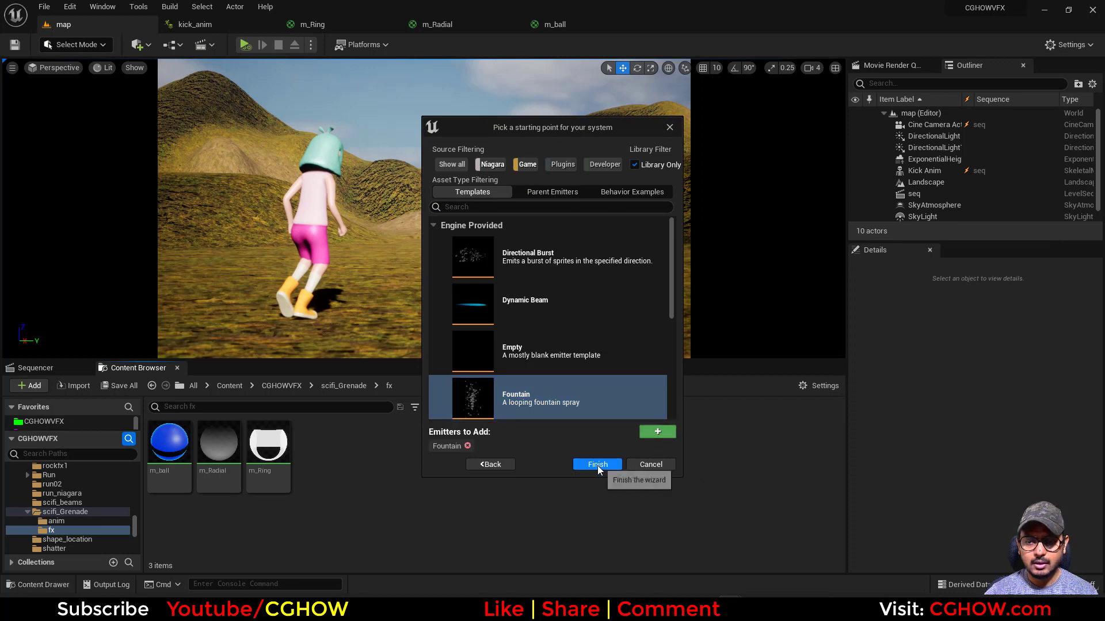
click(597, 464)
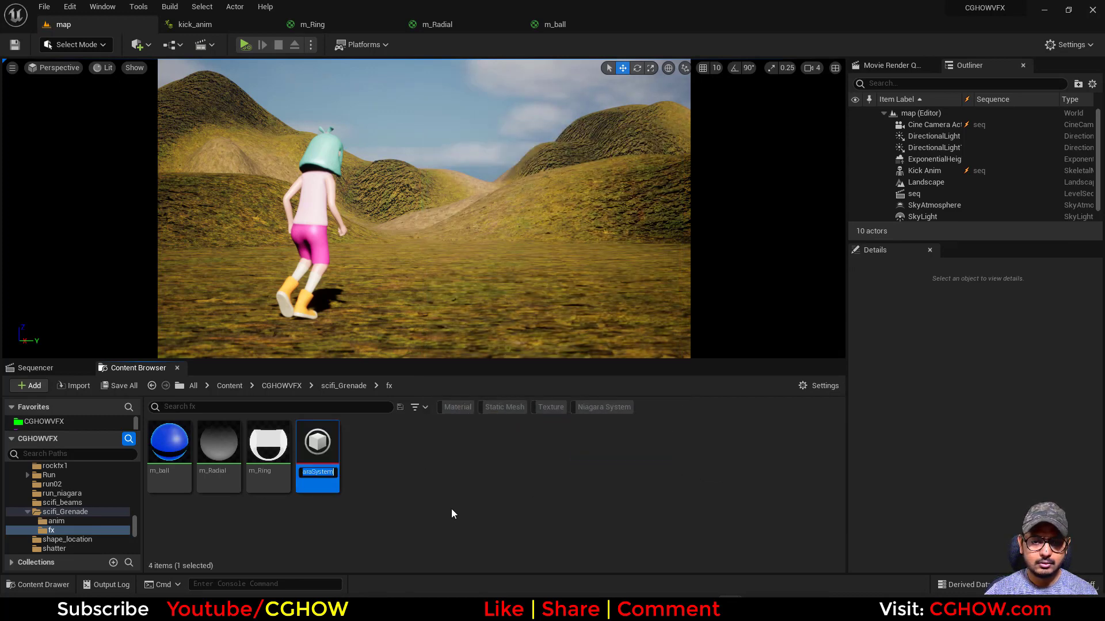
Step: Name the new Niagara system fx_grenade_apear and open it for editing
text(fx)
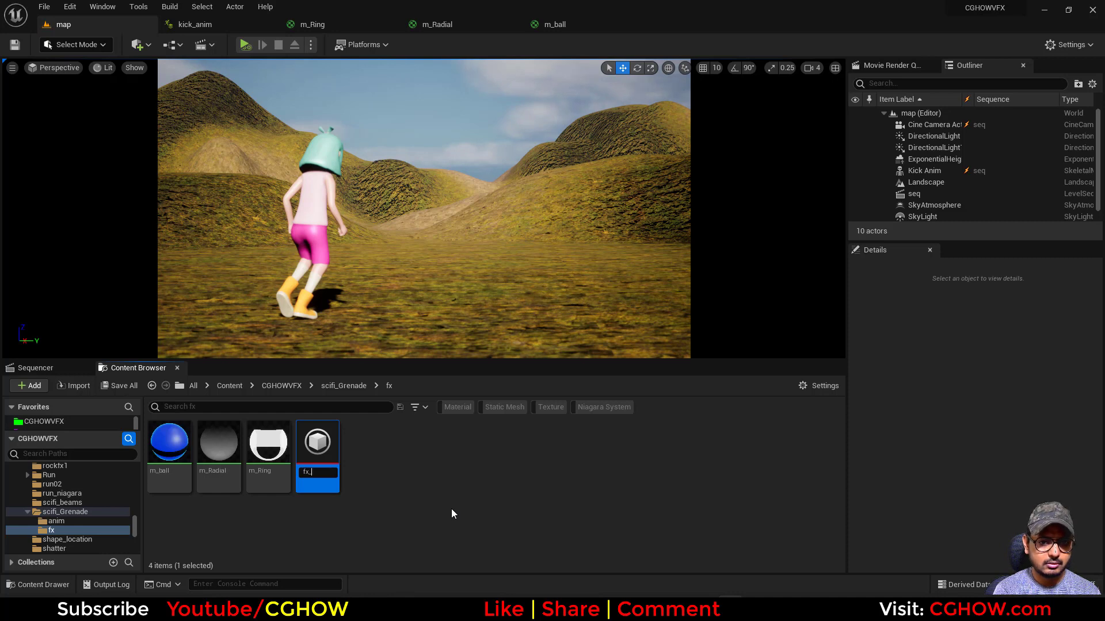
text(_grena)
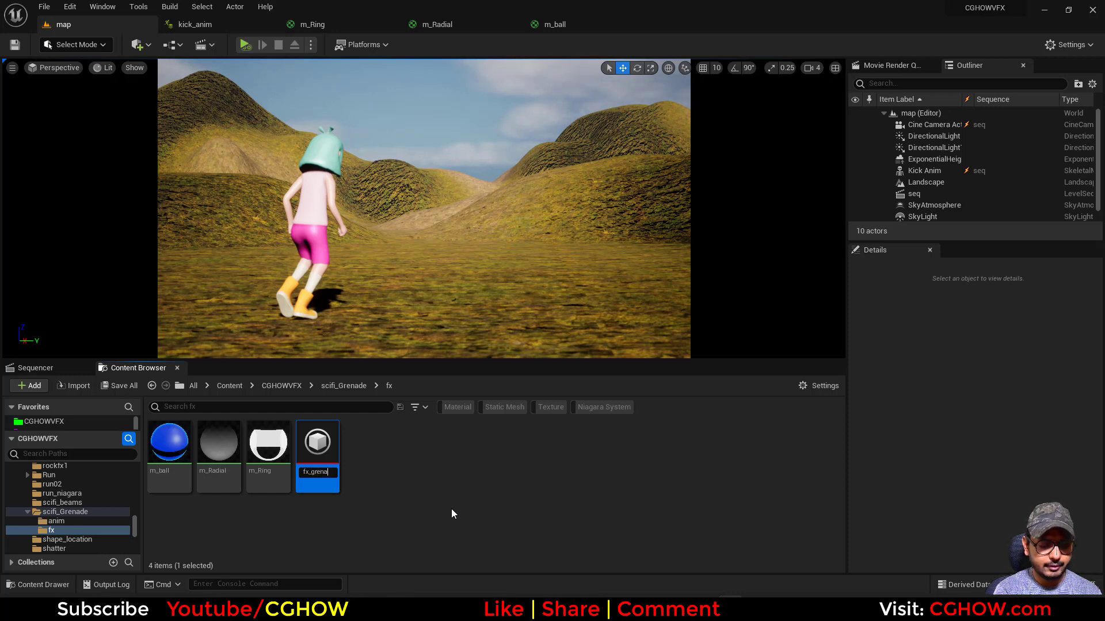
text(de_a)
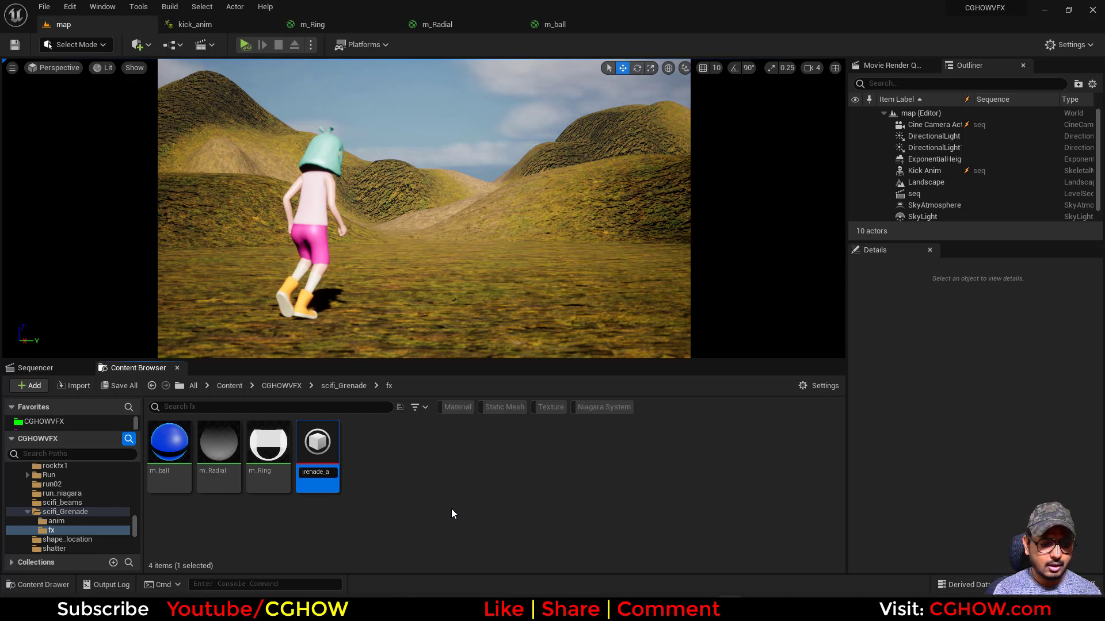
text(pear)
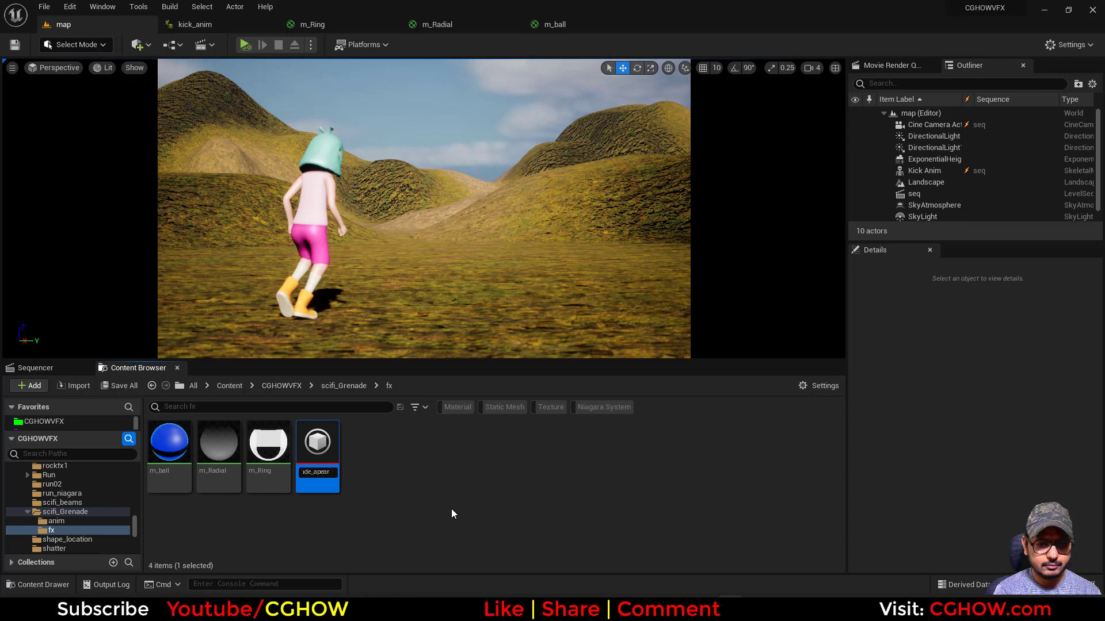
key(Return)
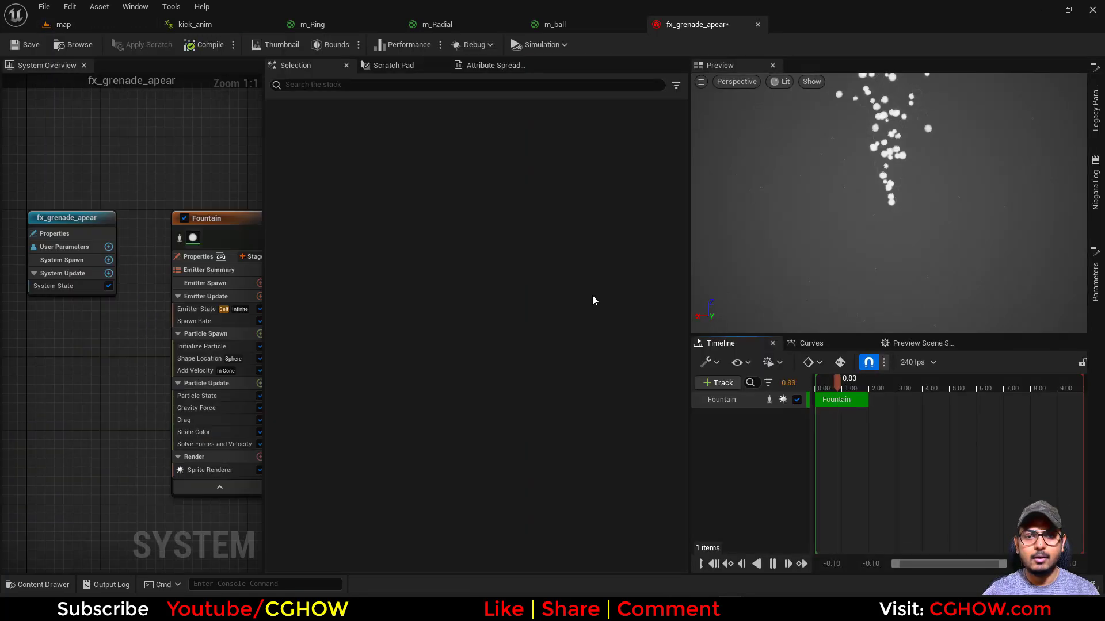
Step: Switch to the GIF Scrubber browser window and examine how the grenade and its ring appear in the reference animation
mouse_move(604, 608)
click(612, 565)
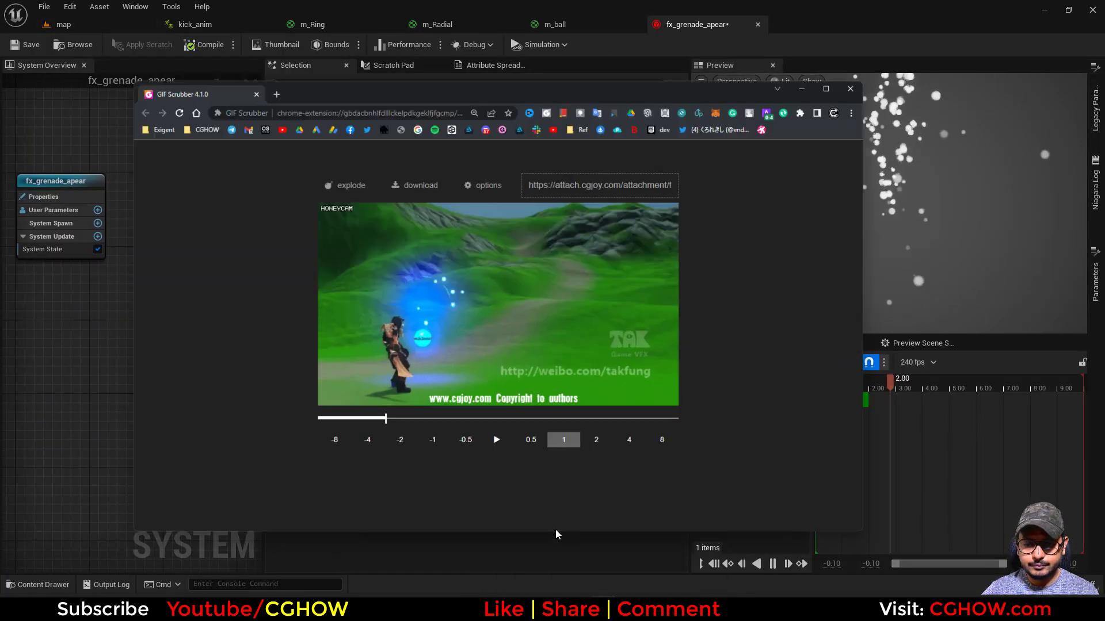
drag(319, 404, 357, 401)
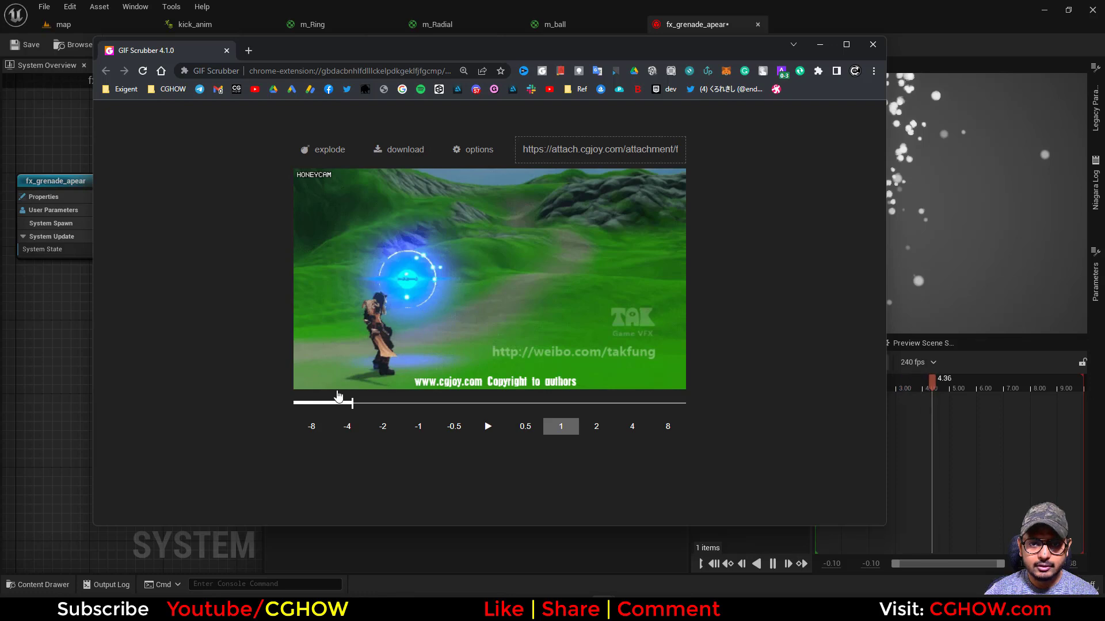
drag(351, 405, 367, 403)
click(820, 44)
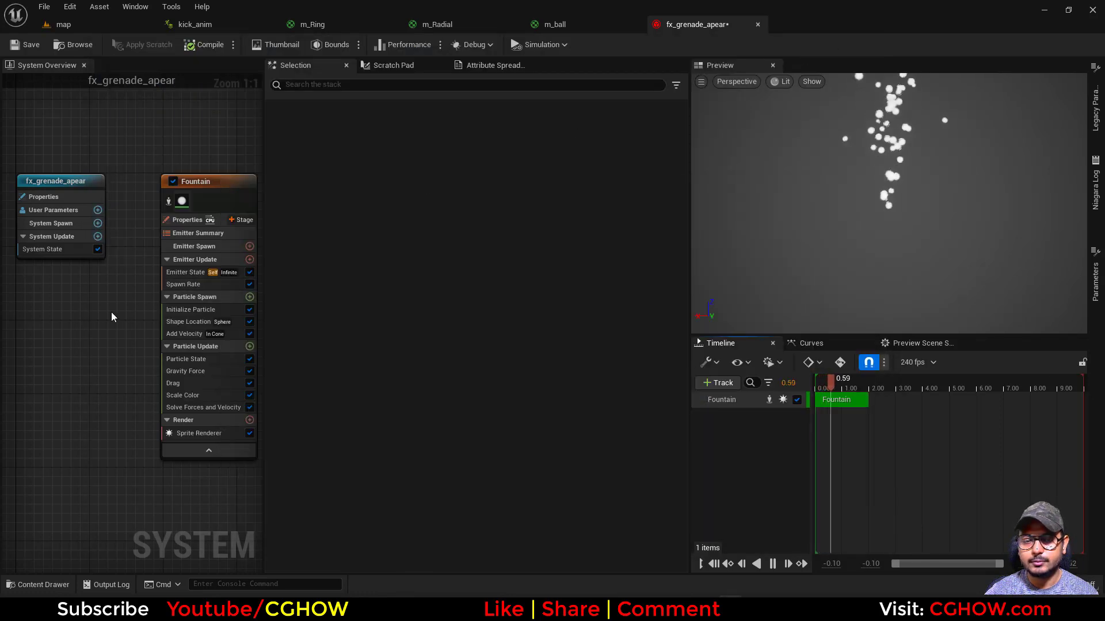
Step: Rename the Fountain emitter as ring
double_click(108, 187)
text(ring)
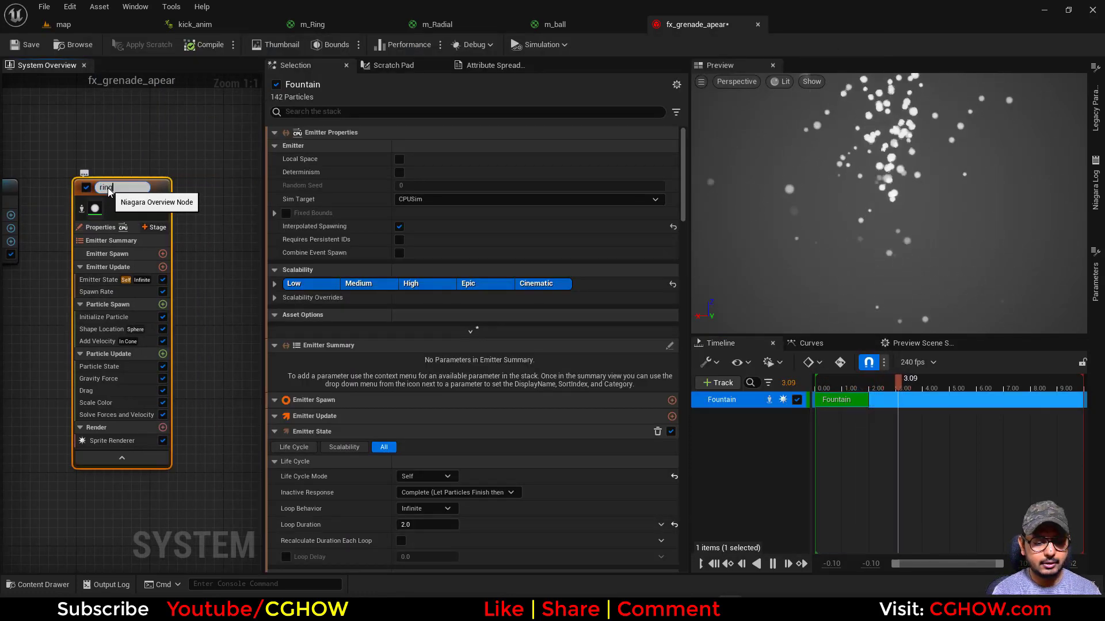
key(Return)
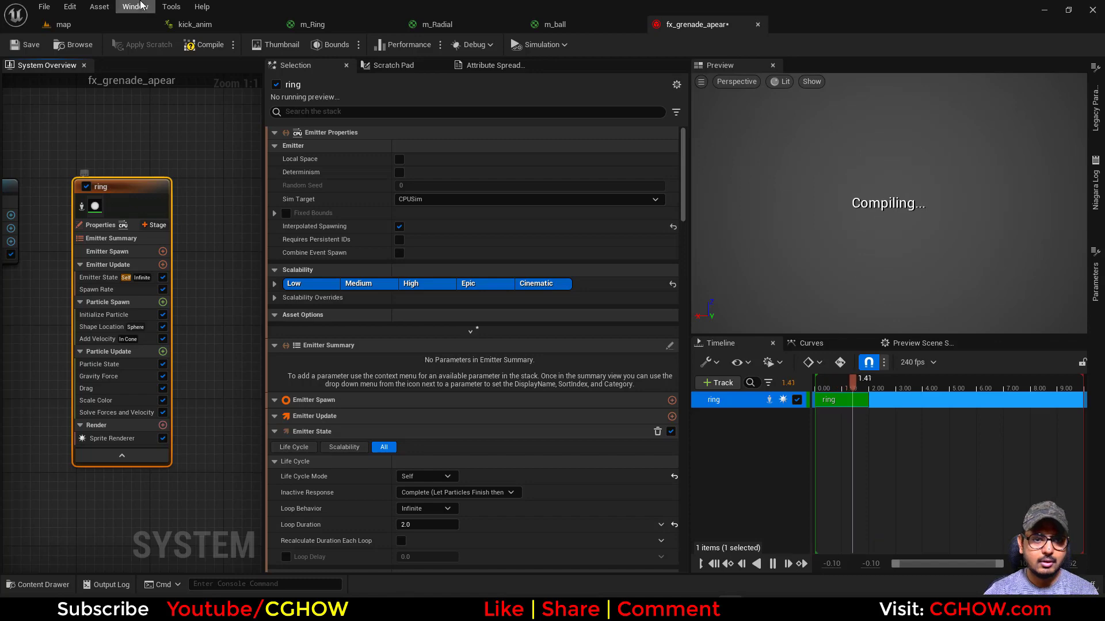
Step: Assign the m_Ring material from the fx folder to the ring emitter's Sprite Renderer
click(122, 24)
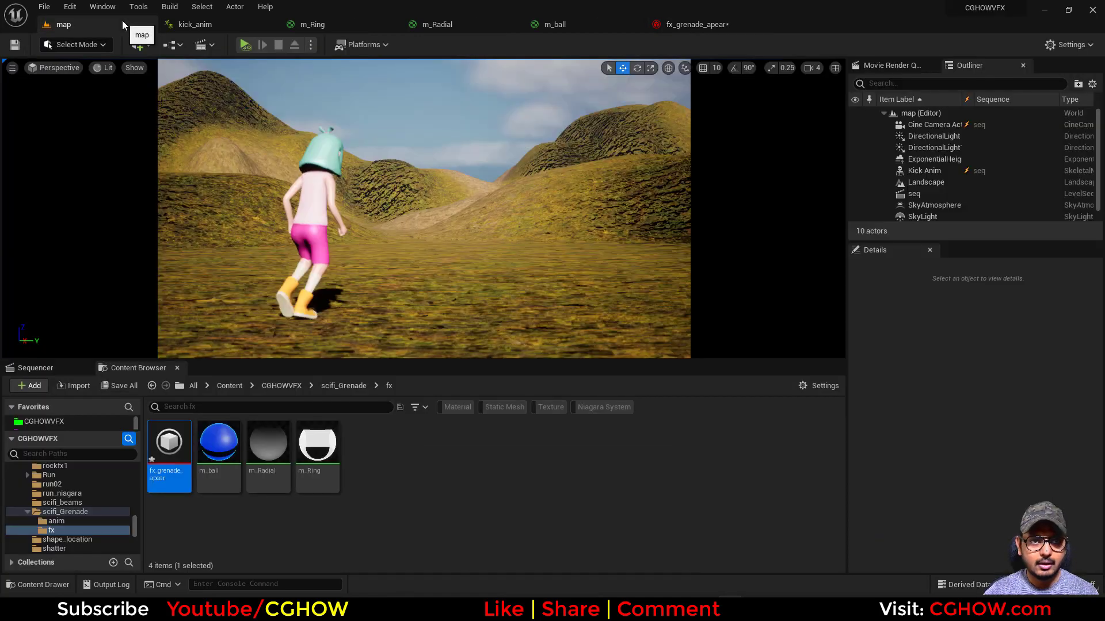
click(317, 451)
click(664, 25)
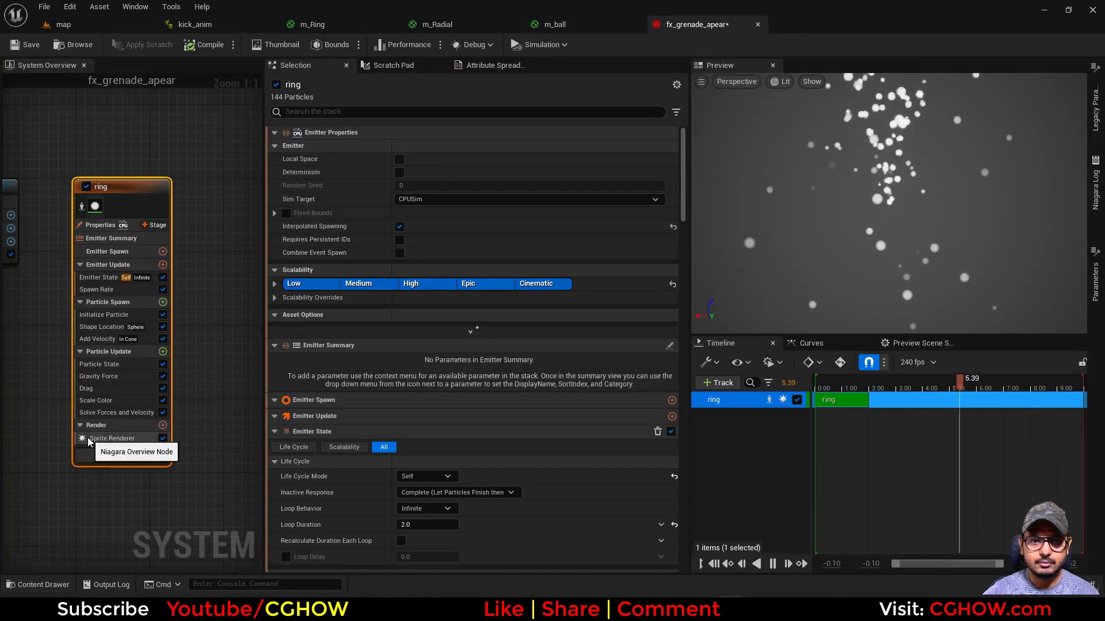
click(112, 438)
click(435, 179)
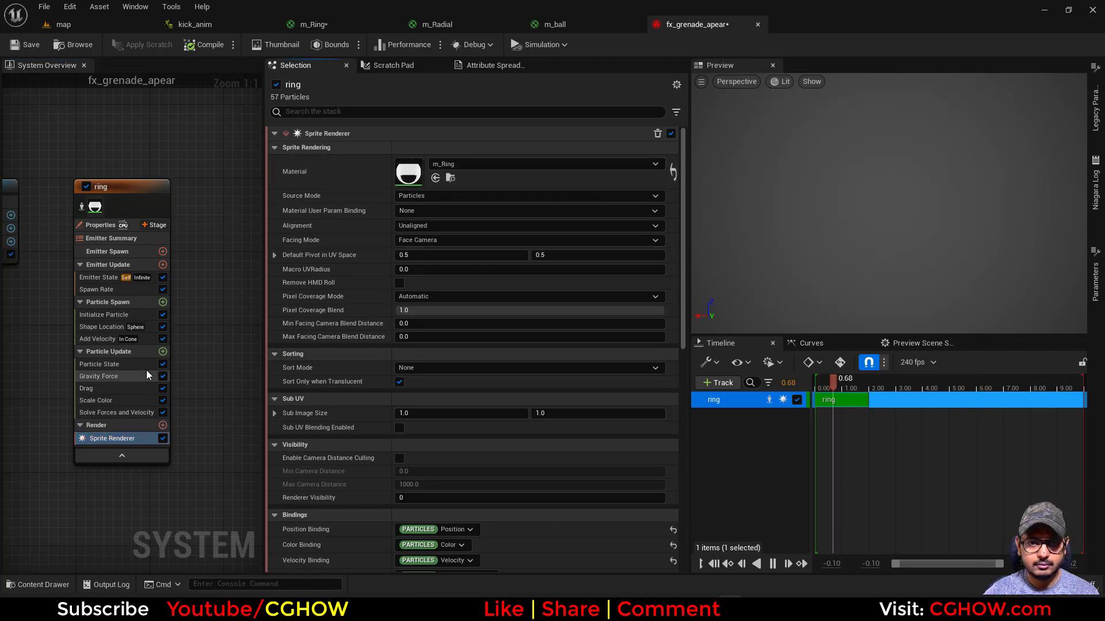
Step: Add a Dynamic Material Parameters module to the ring emitter's Particle Update stage
click(162, 351)
text(dy)
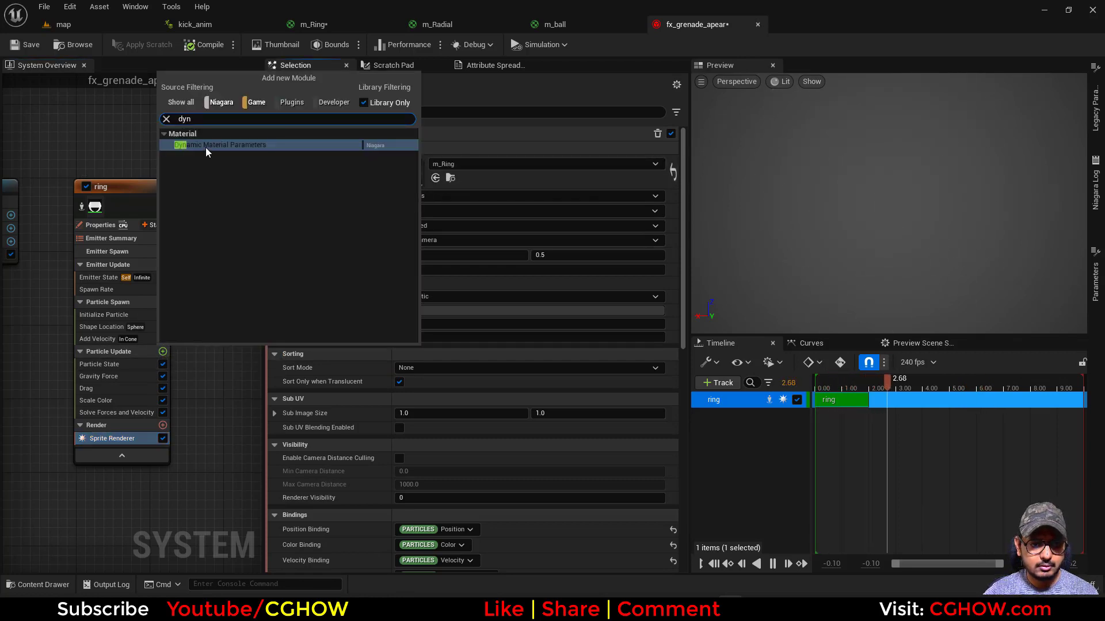
text(n)
click(205, 146)
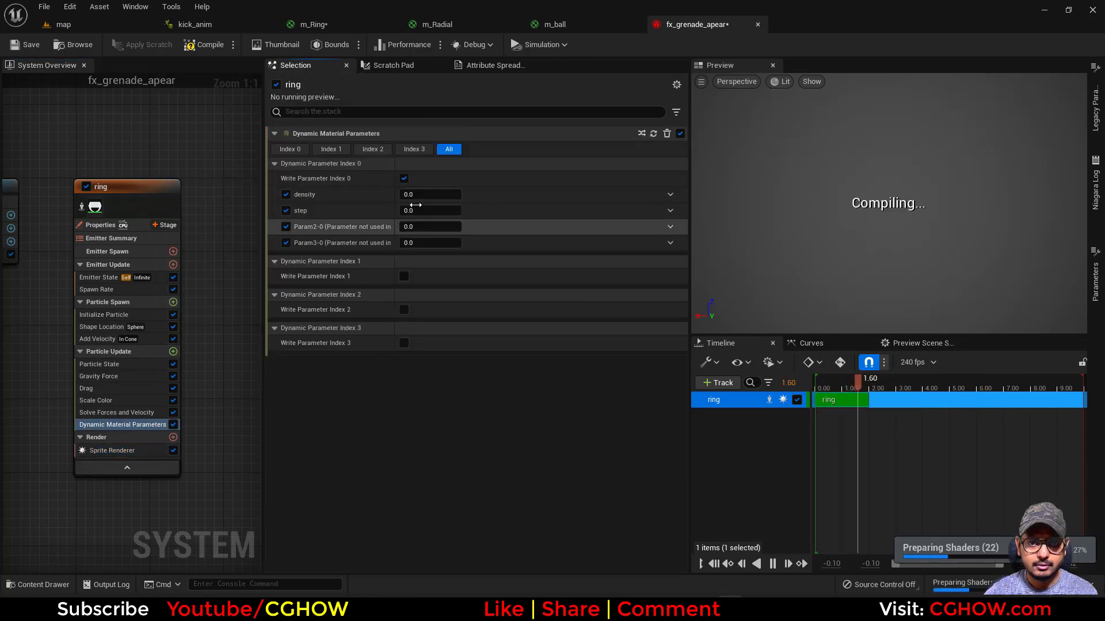
Step: Set the ring emitter's dynamic material parameters to density 1.0 and step 0.1
click(416, 195)
text(1)
click(433, 209)
text(.1)
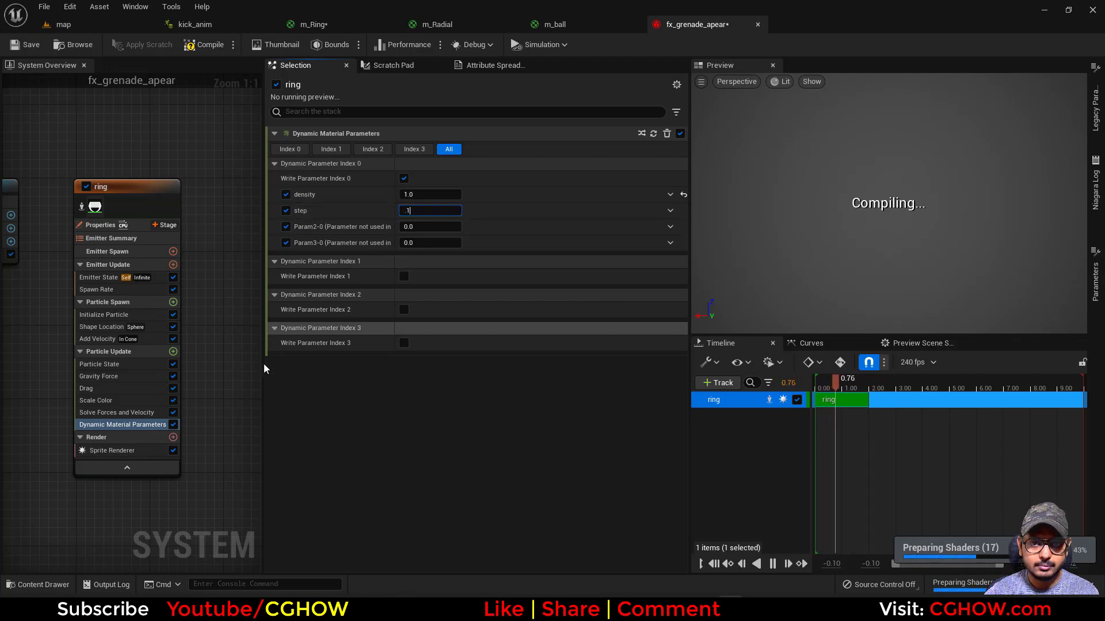
Step: Remove the Scale Color, Drag, Gravity Force, Add Velocity and Shape Location modules from the ring emitter
click(110, 400)
key(Delete)
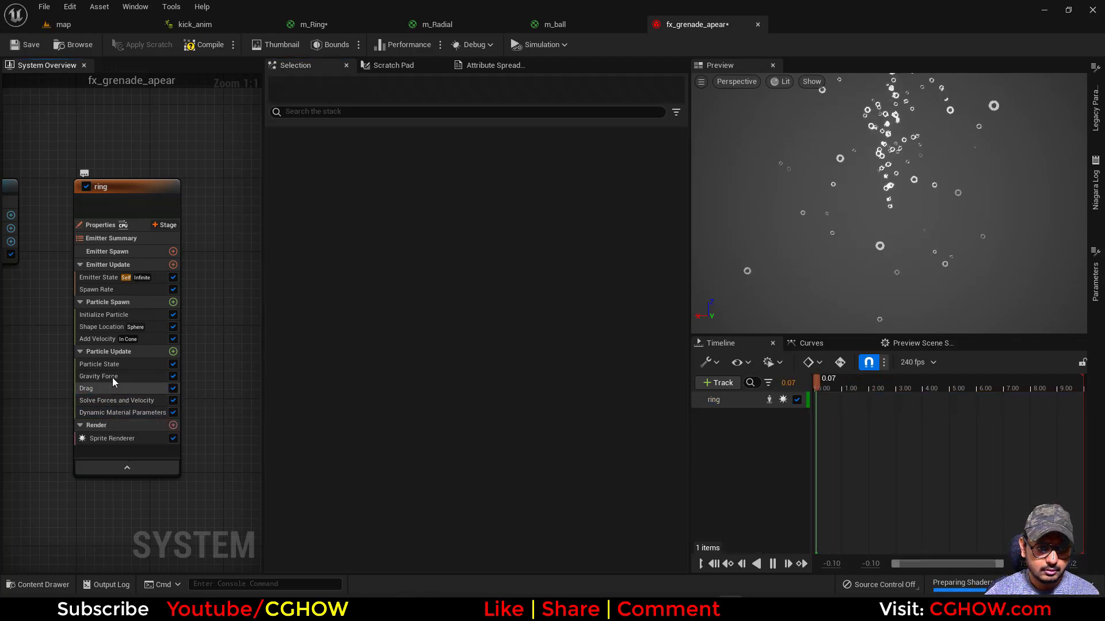
click(115, 387)
key(Delete)
click(119, 376)
key(Delete)
click(107, 339)
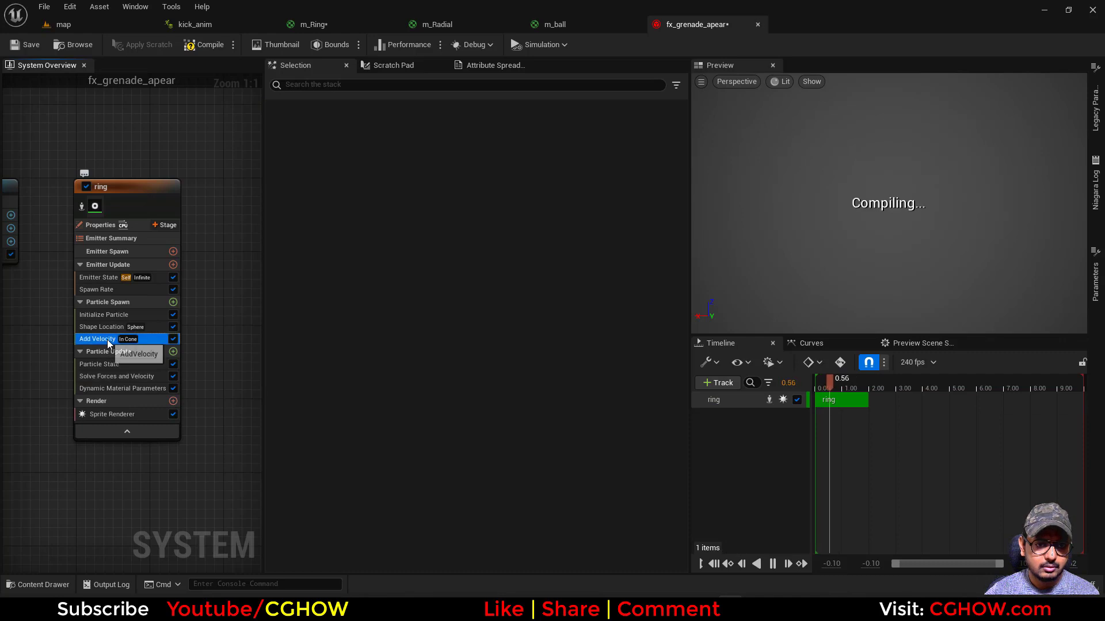
key(Delete)
click(105, 327)
key(Delete)
Step: Replace the ring emitter's Spawn Rate module with Spawn Burst Instantaneous in the Emitter Update stage
click(133, 290)
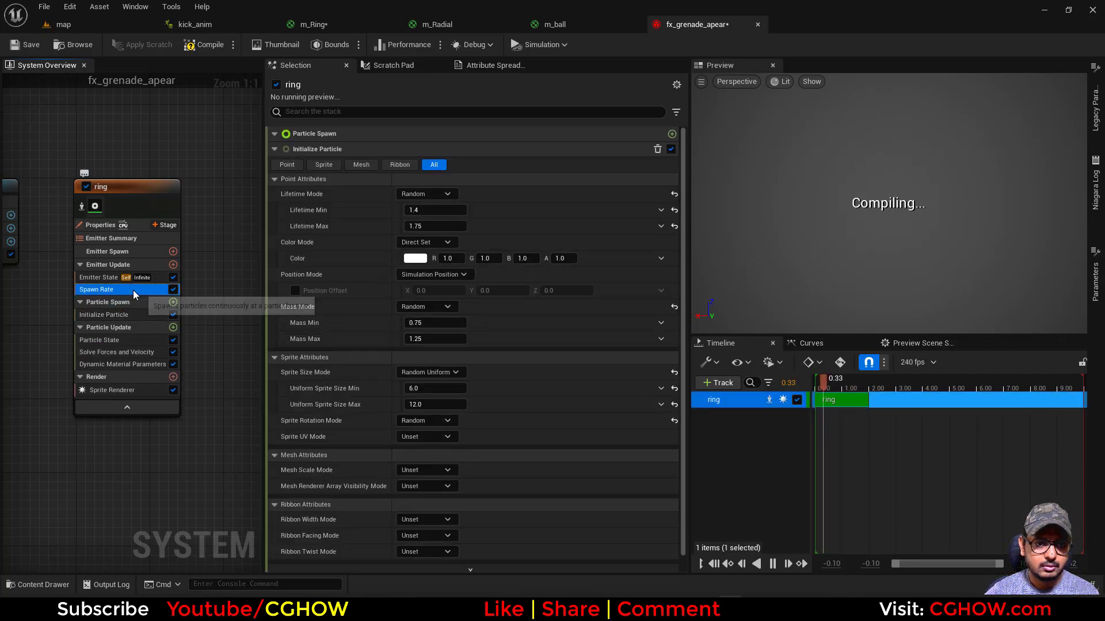
key(Delete)
click(173, 264)
click(222, 348)
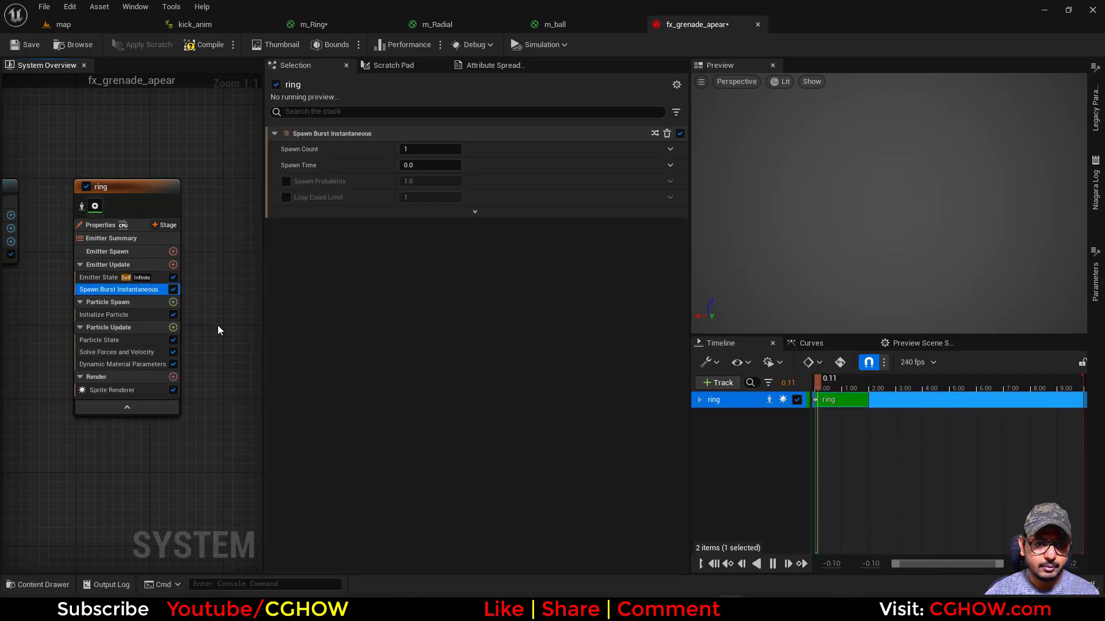
click(427, 150)
right_drag(29, 325, 70, 331)
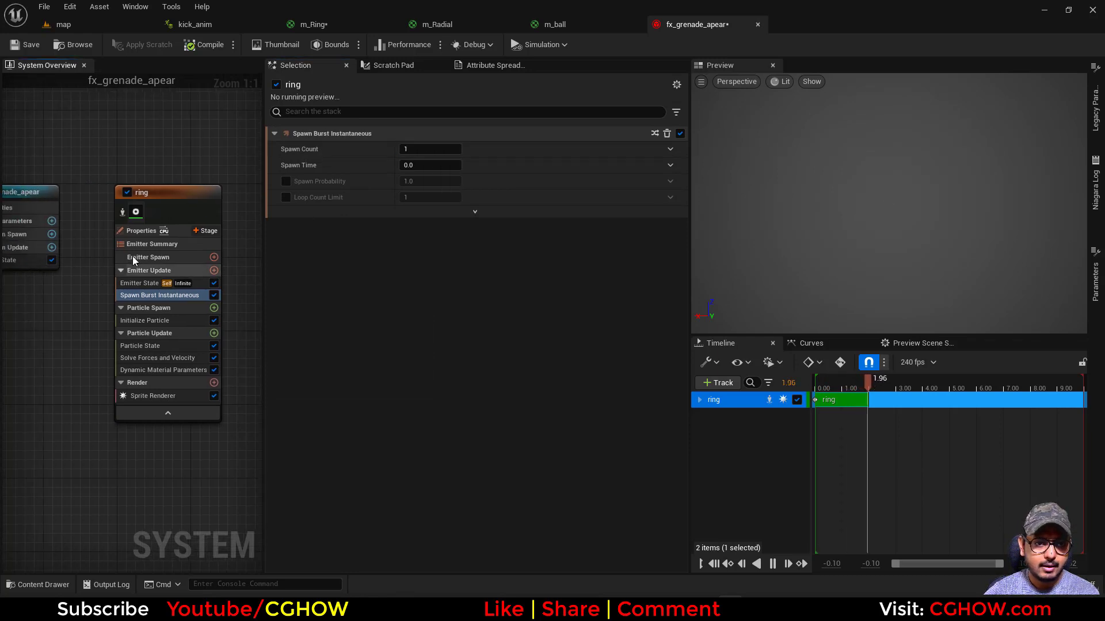
Step: Set the loop behavior to Once in the ring emitter's Emitter State
click(148, 260)
click(137, 246)
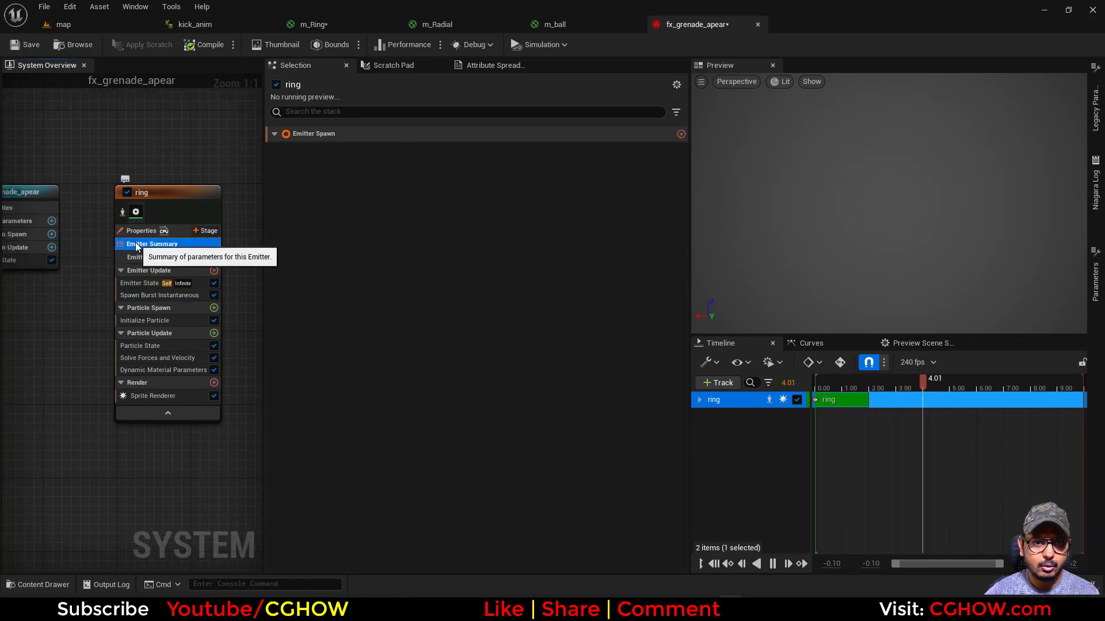
click(141, 230)
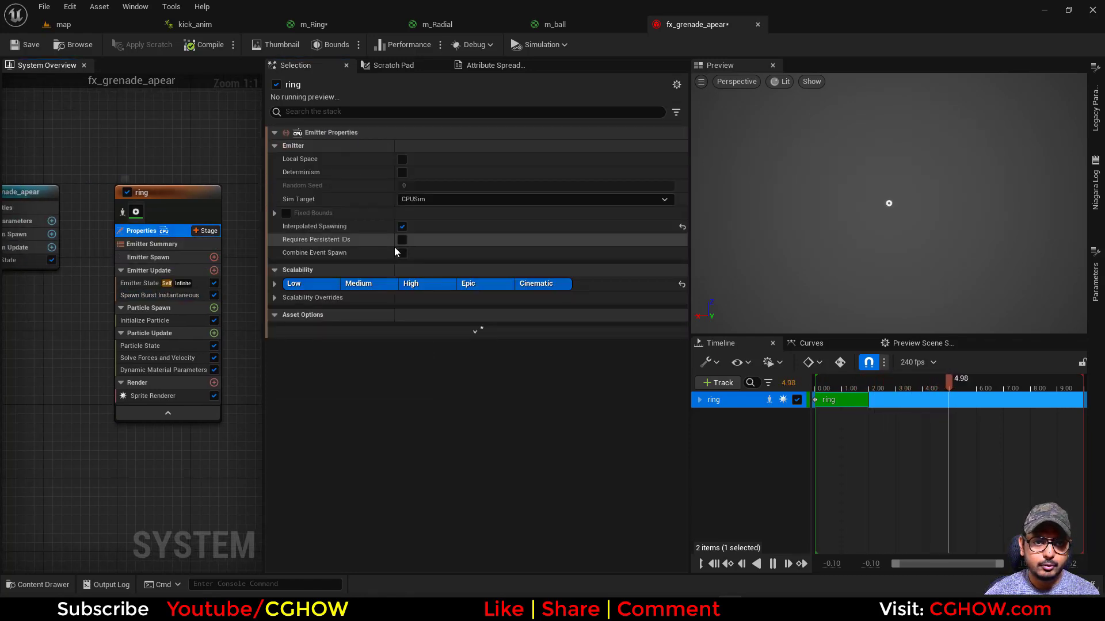
click(141, 283)
click(428, 211)
click(425, 239)
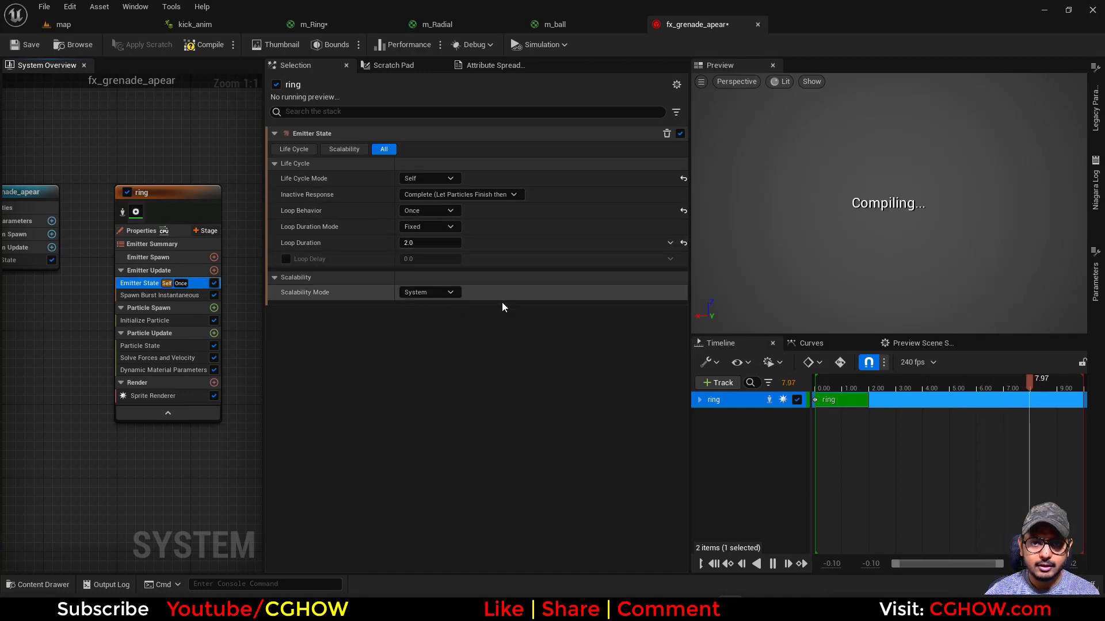
Step: In the ring's Initialize Particle module, set Mass Mode to Unset and Sprite Size Mode to Uniform with size 100
click(155, 321)
click(428, 289)
click(426, 309)
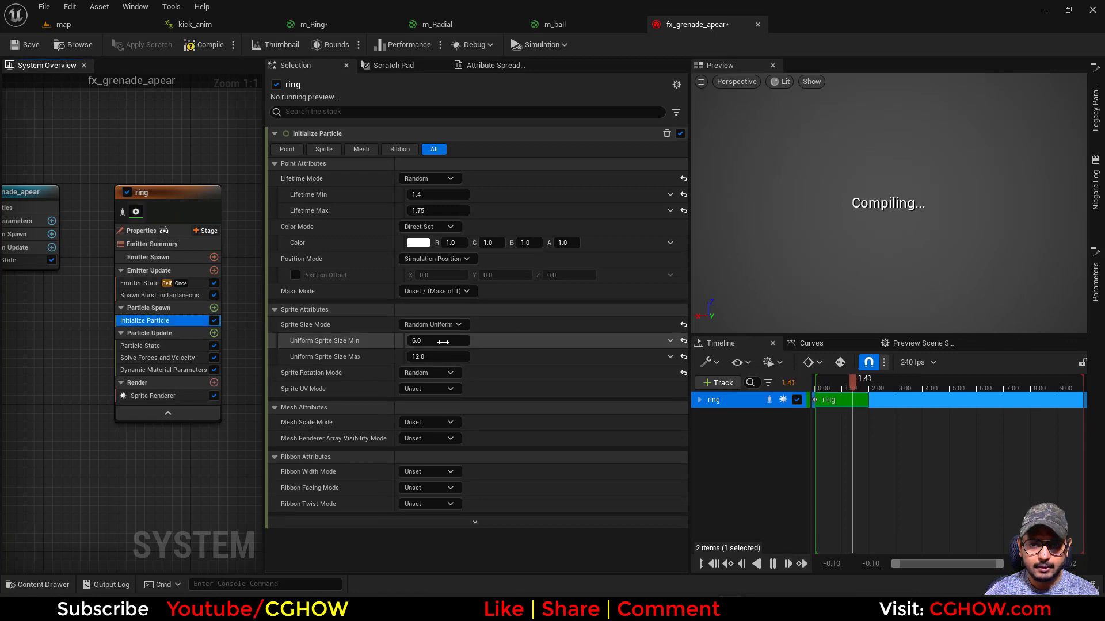
click(430, 324)
click(426, 350)
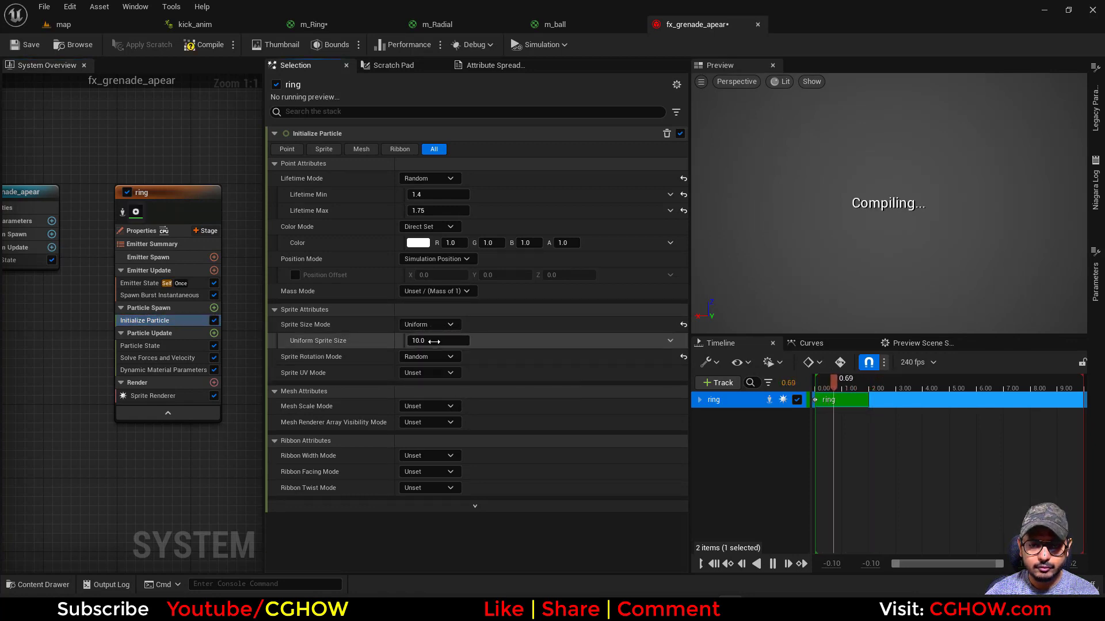
text(0)
key(Return)
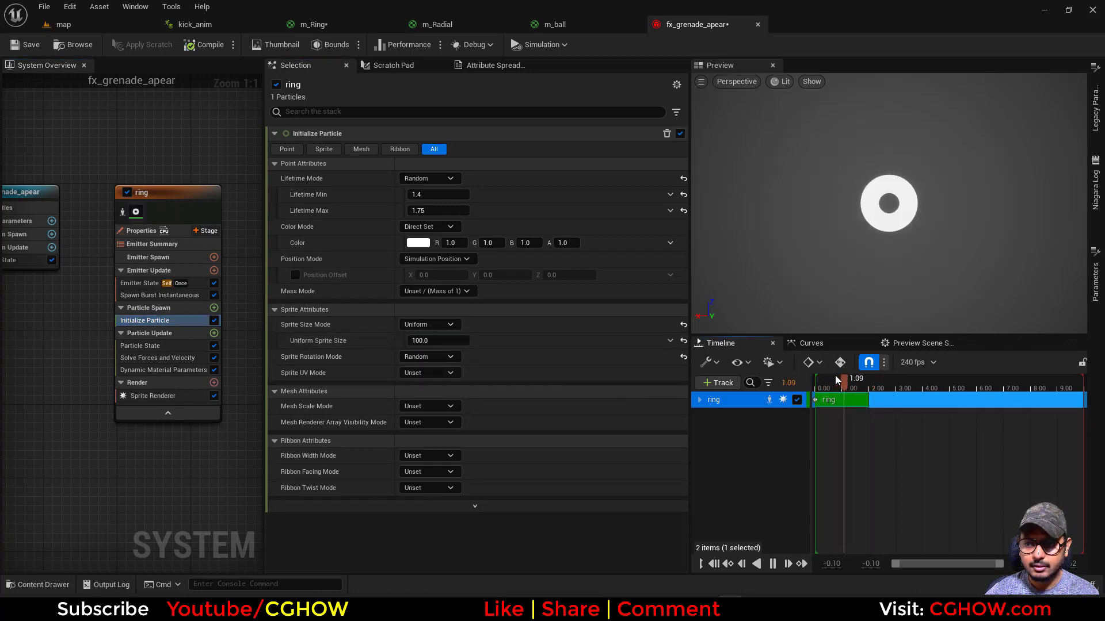
Step: Adjust the ring's dynamic material parameters to density about 0.35 and step about 0.118, and save the system
click(163, 370)
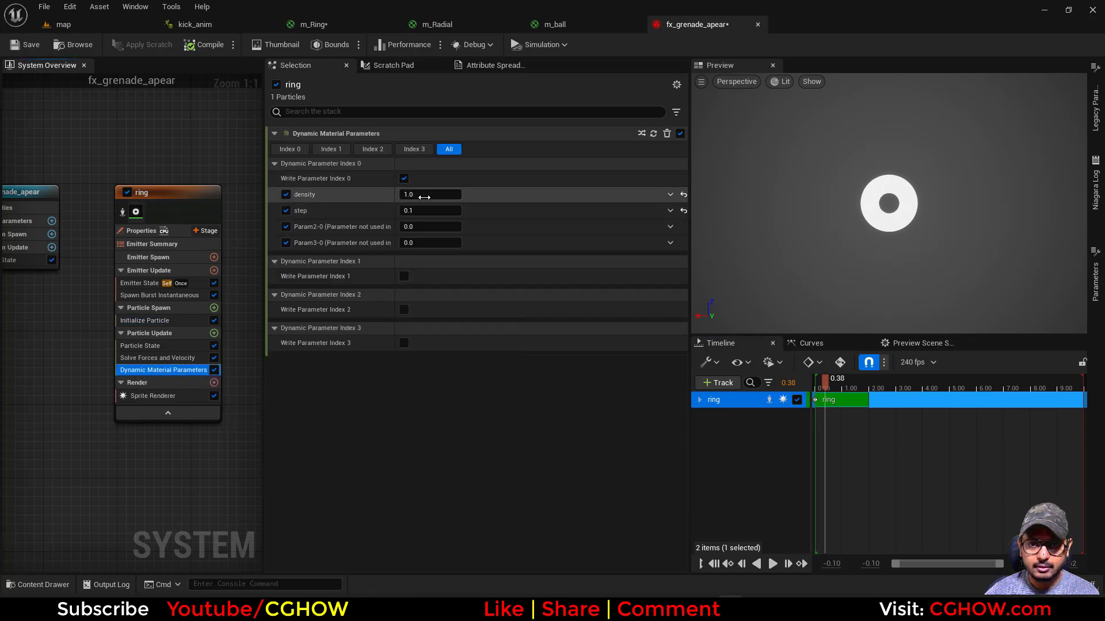
mouse_move(426, 197)
mouse_down()
mouse_move(438, 196)
mouse_move(420, 194)
mouse_up()
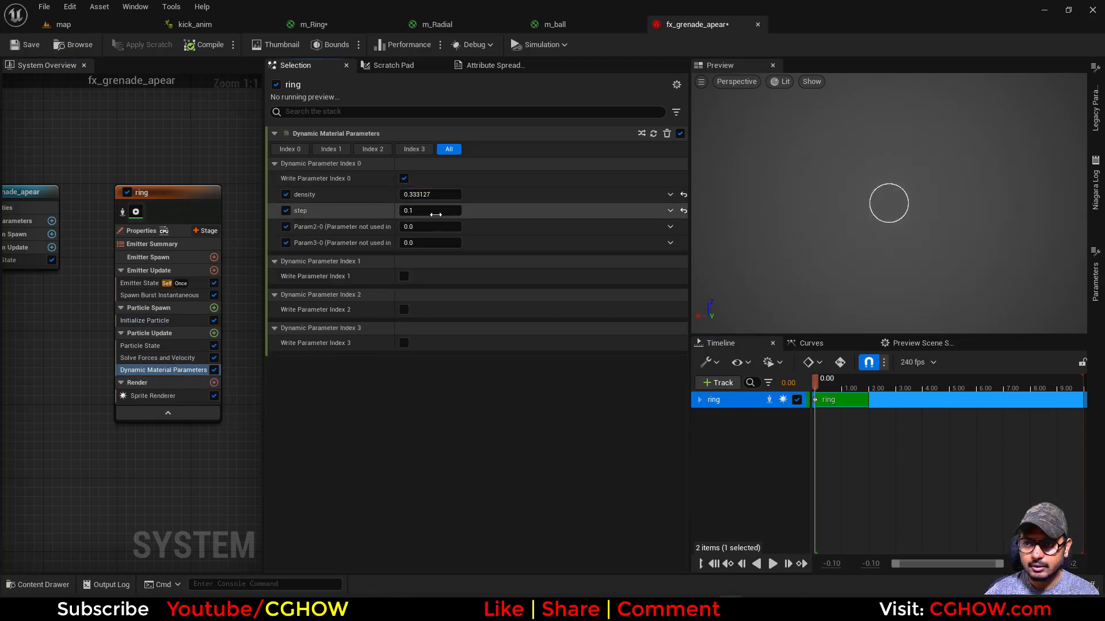
drag(430, 211, 421, 210)
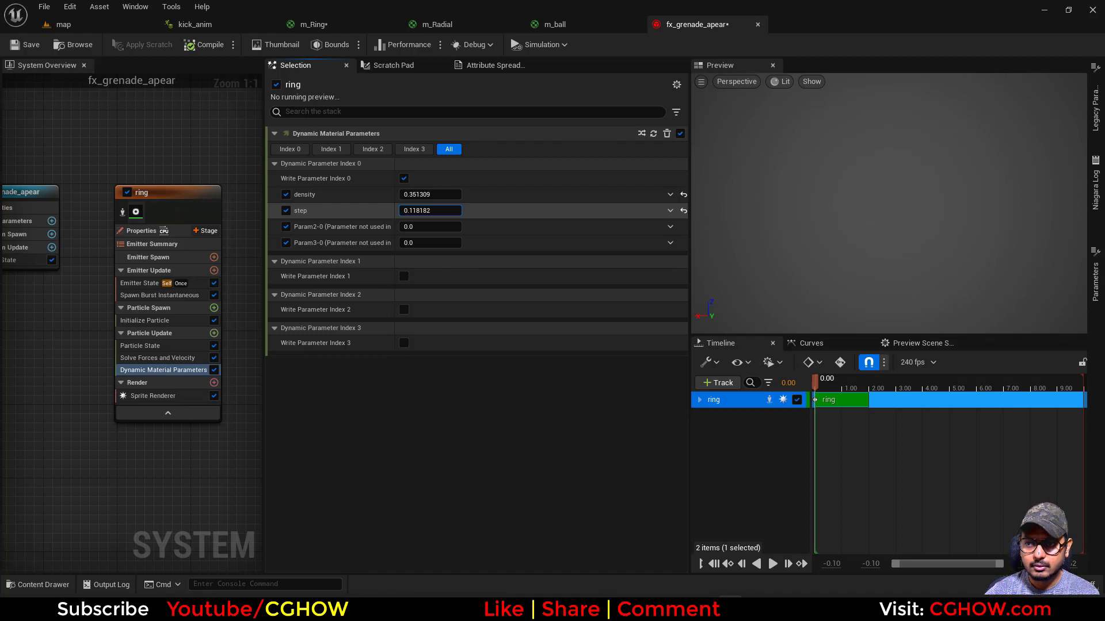
click(14, 40)
Step: Enable Local Space in the ring emitter's properties and save the fx_grenade_apear system
click(62, 24)
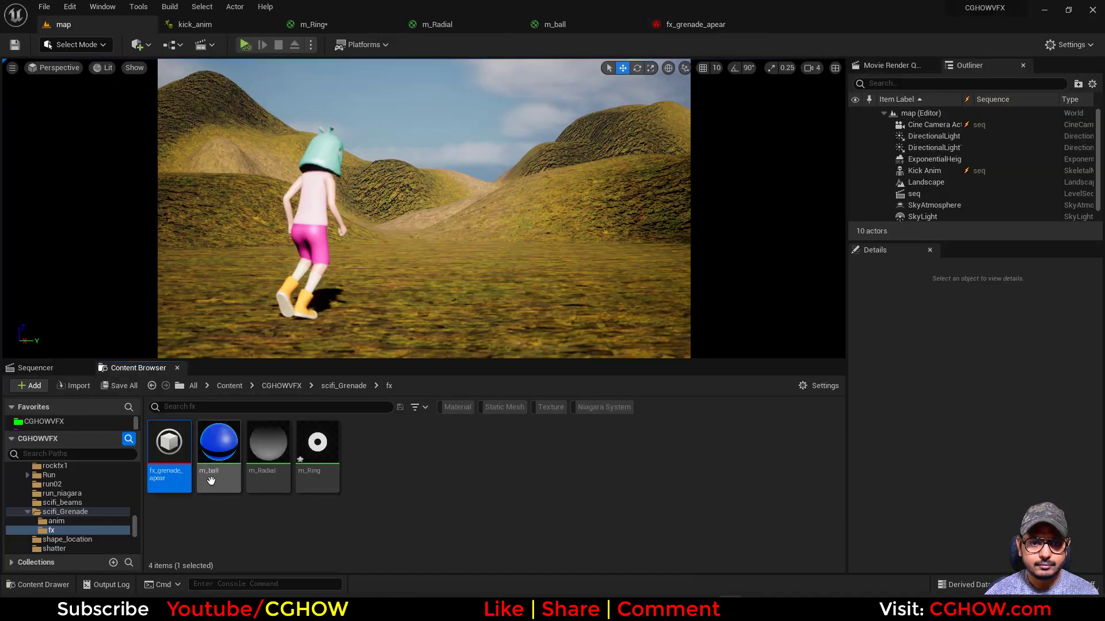
double_click(168, 442)
click(151, 245)
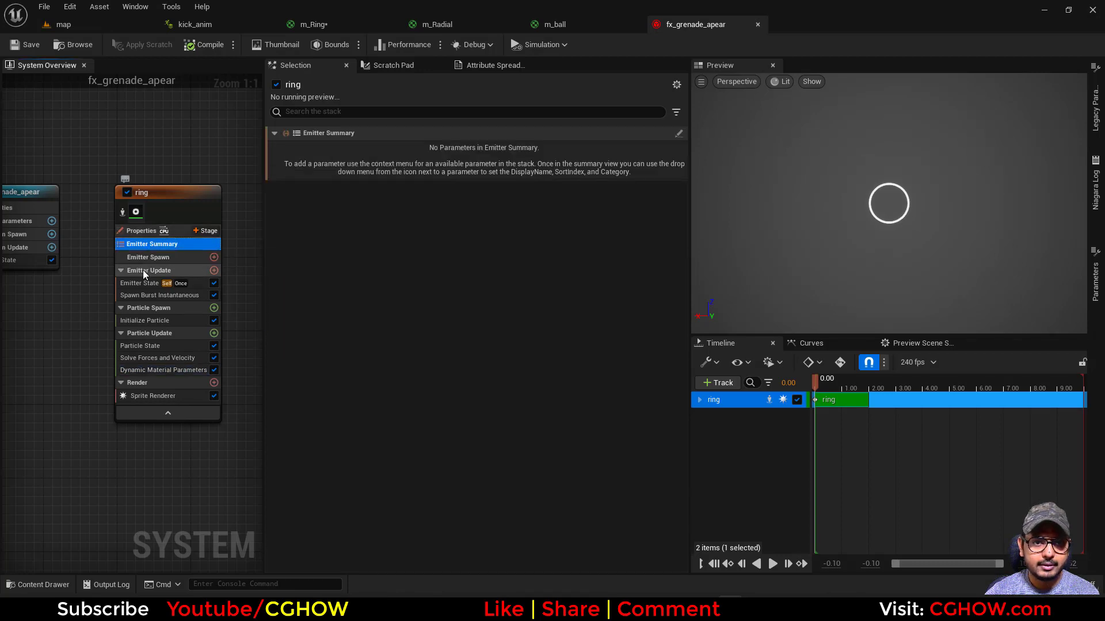
click(144, 271)
click(141, 283)
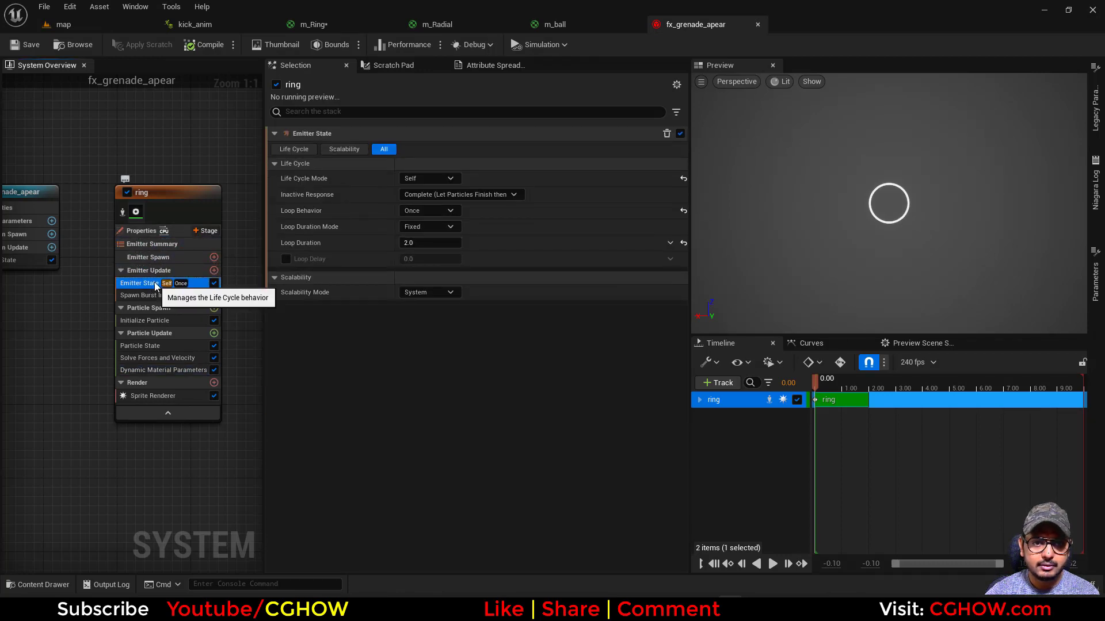
click(141, 231)
click(402, 160)
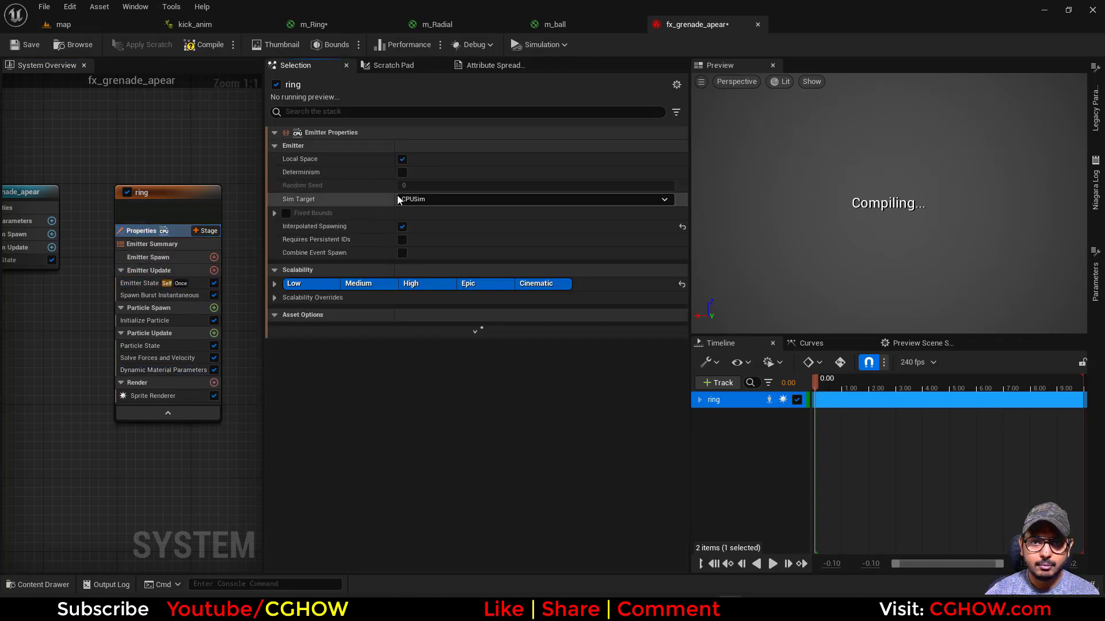
click(23, 45)
Step: Add fx_grenade_apear from the map's fx folder to the level sequence, and select the Kick Anim character
click(63, 24)
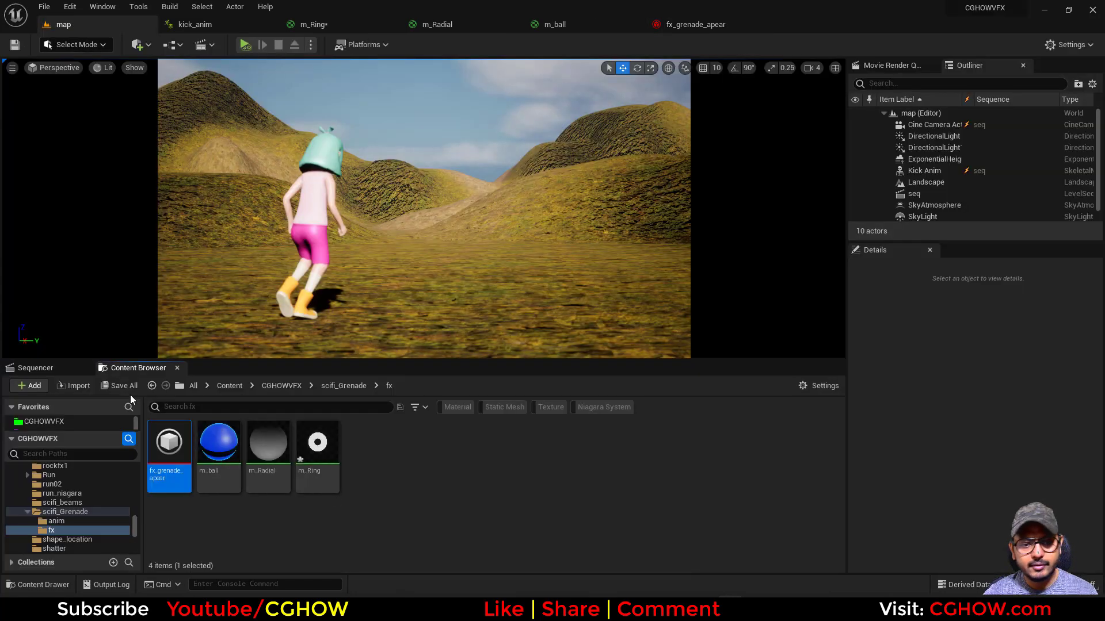
drag(169, 446, 97, 454)
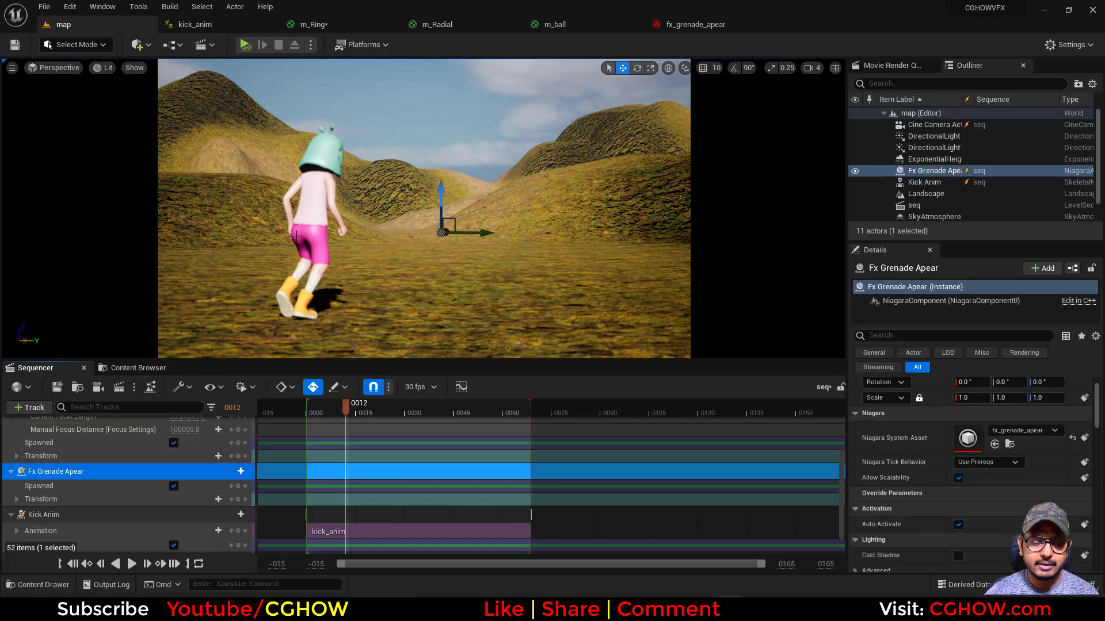
click(306, 211)
scroll(951, 419, up, 1)
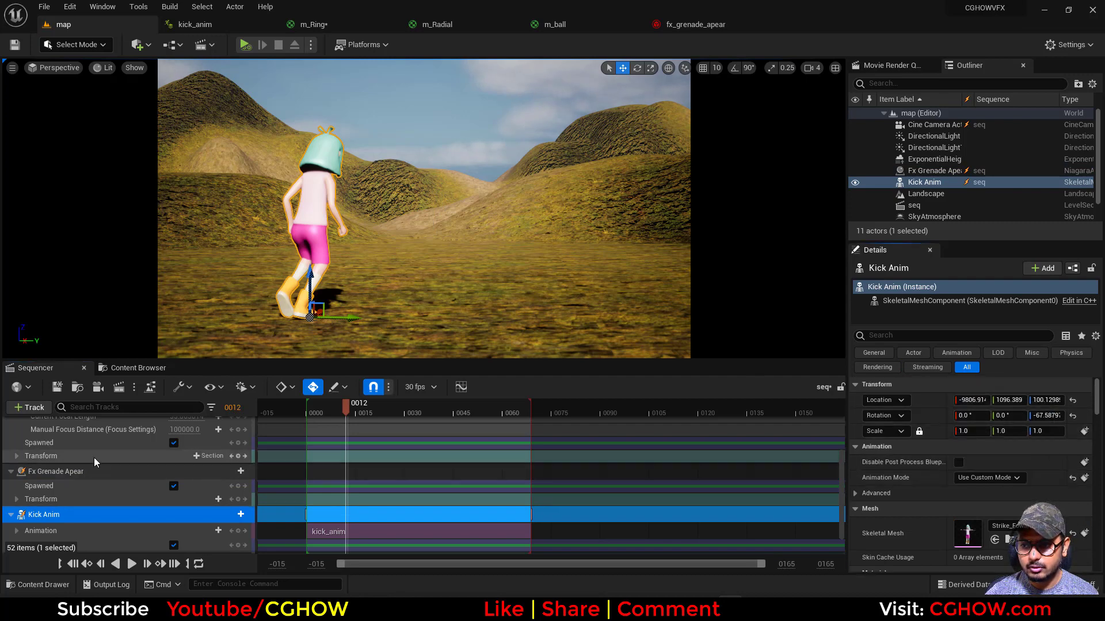
scroll(90, 499, down, 1)
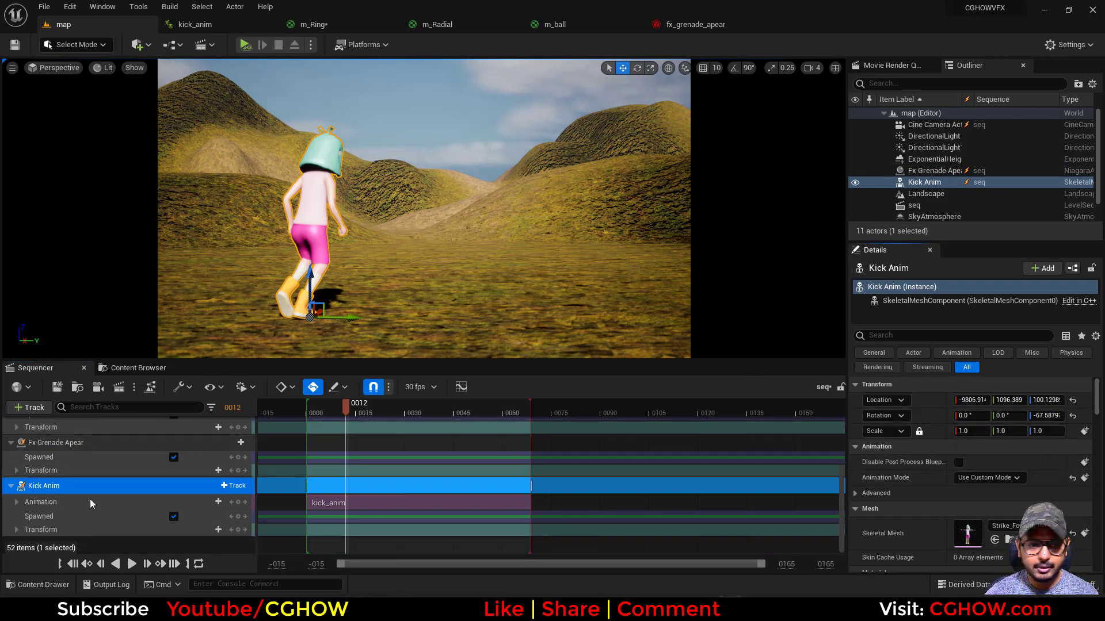
Step: Try to move the Fx Grenade Apear track below the Kick Anim track in the sequence
click(61, 444)
drag(60, 446, 60, 535)
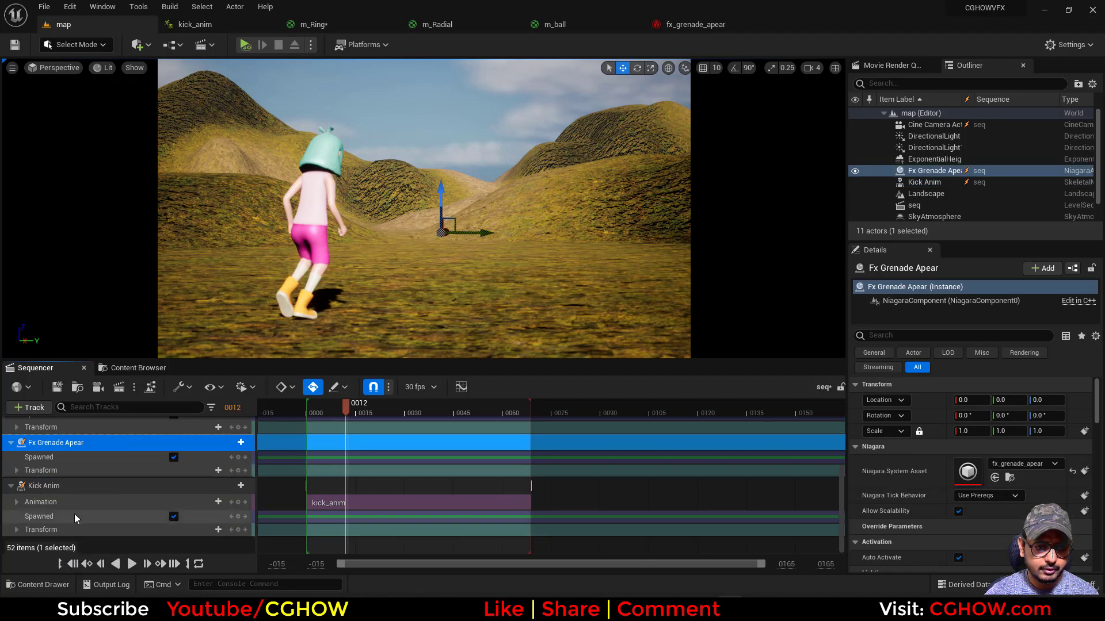
scroll(54, 456, up, 4)
scroll(69, 432, down, 1)
scroll(72, 443, down, 3)
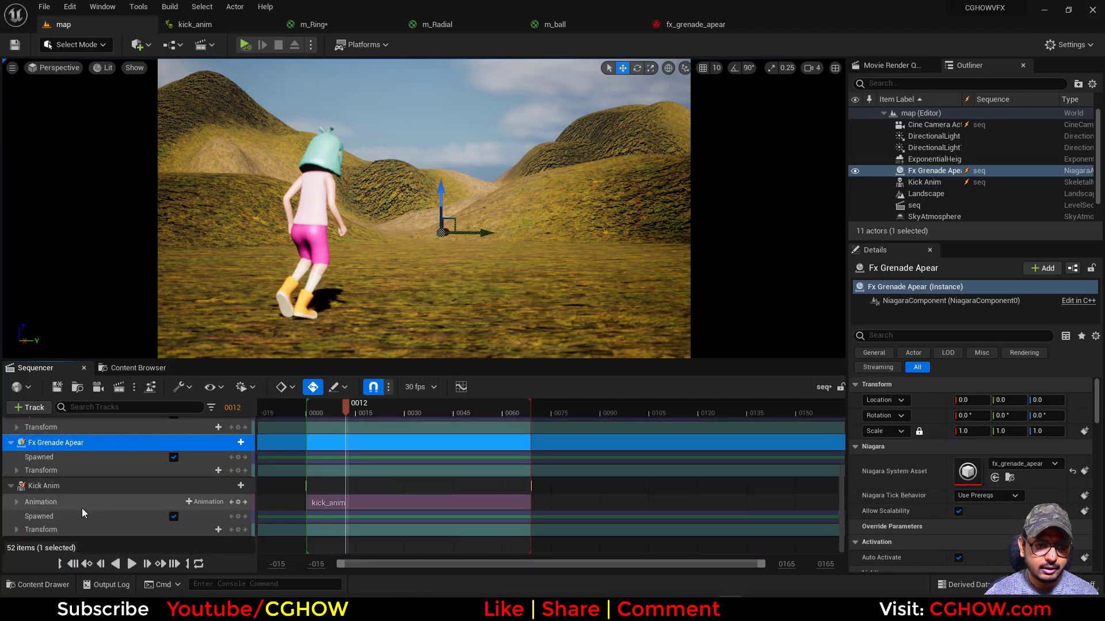
Step: Create a sequence folder named FX, move the Fx Grenade Apear track into it, and collapse the other actor tracks
right_click(95, 542)
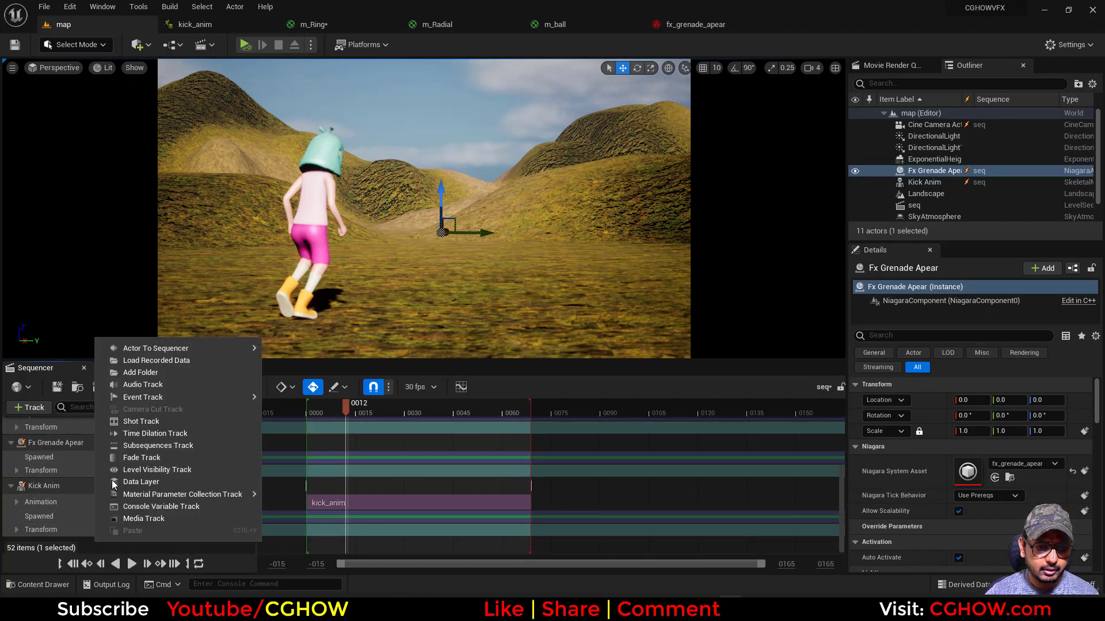
click(140, 373)
text(FX)
key(Return)
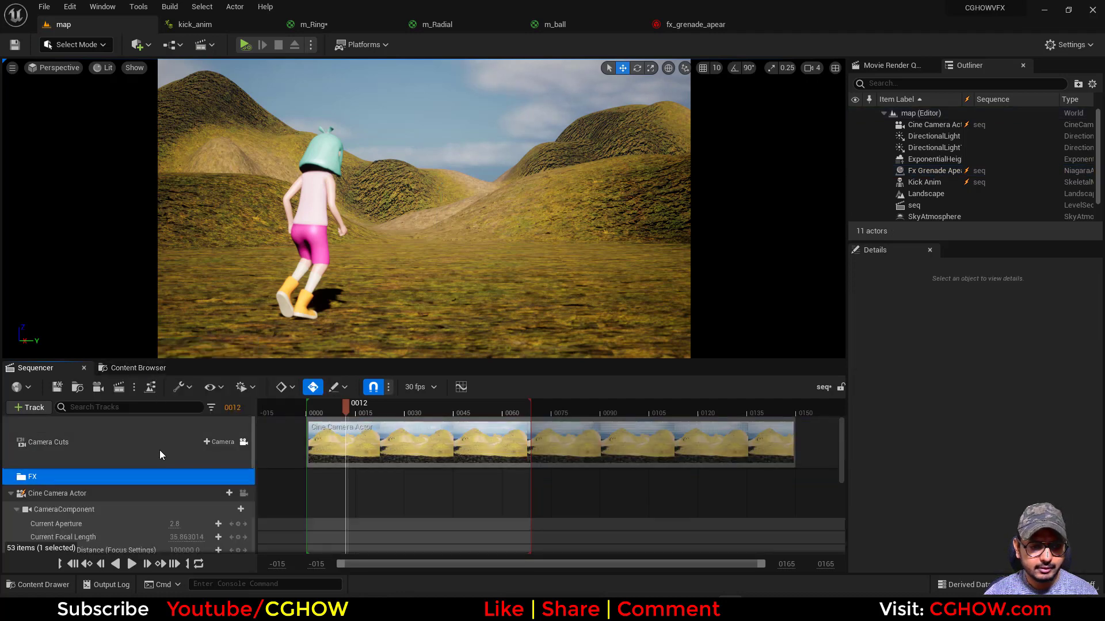
scroll(57, 492, down, 3)
drag(54, 518, 34, 461)
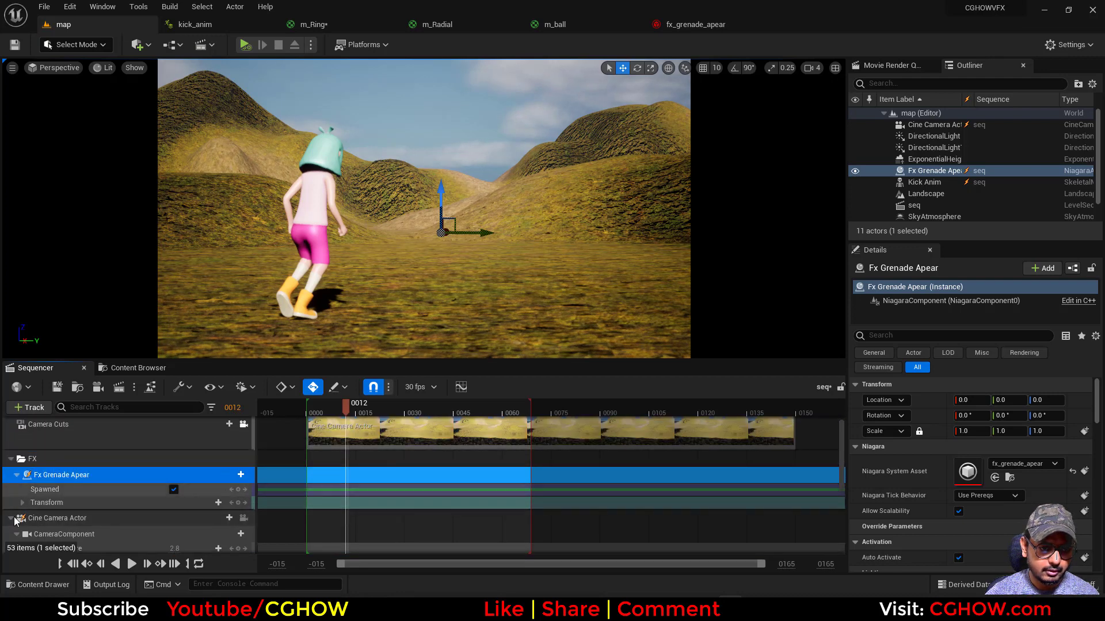
click(12, 518)
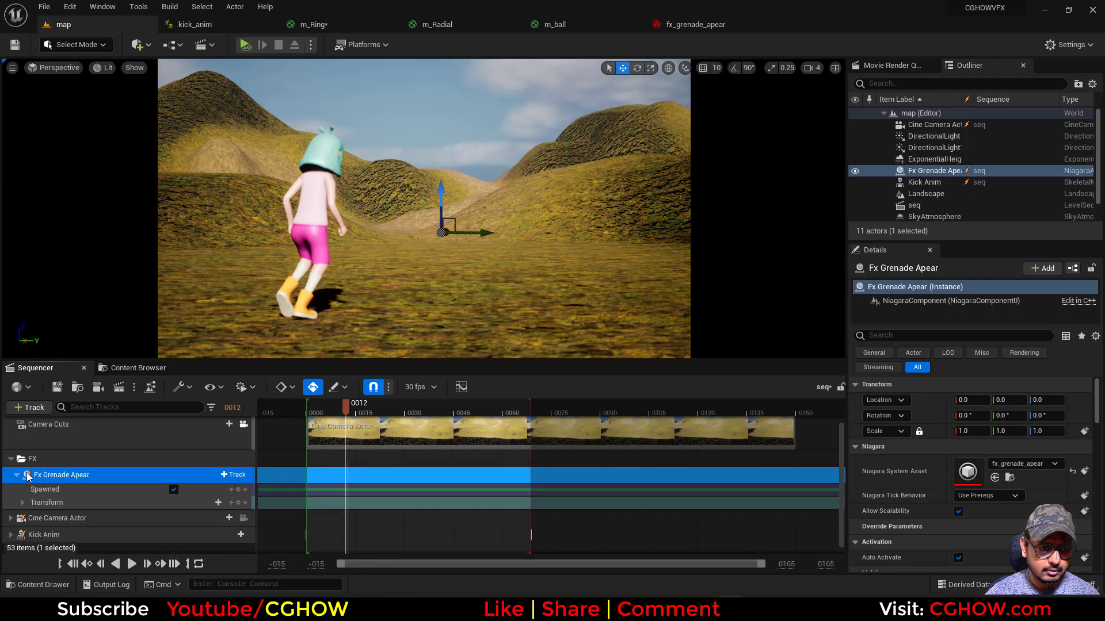
Step: Paste the Kick Anim location onto Fx Grenade Apear and move the effect beside the character's head, about Y 1148, Z 217
right_click(937, 404)
click(944, 424)
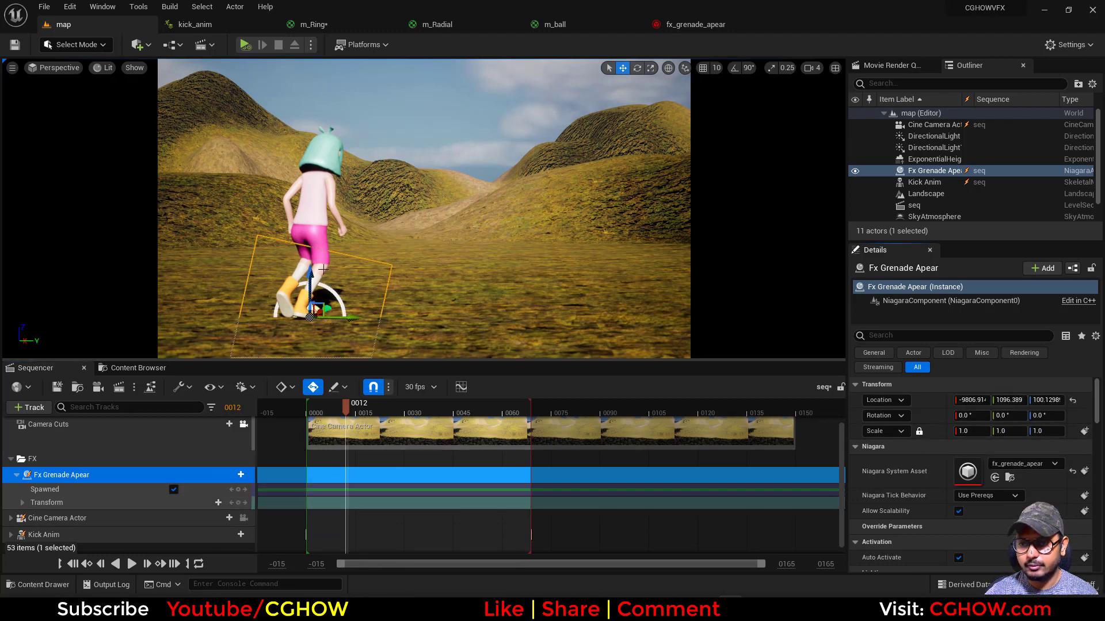
drag(311, 276, 314, 159)
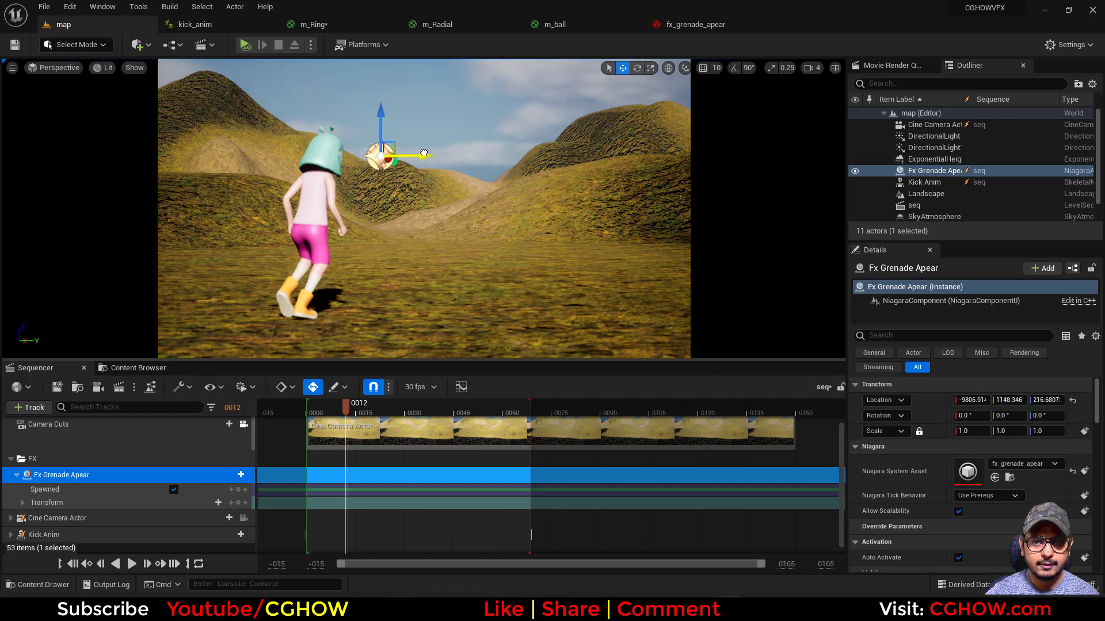
Step: Play the sequence from before its start to check how the grenade effect appears beside the character
drag(345, 406, 274, 407)
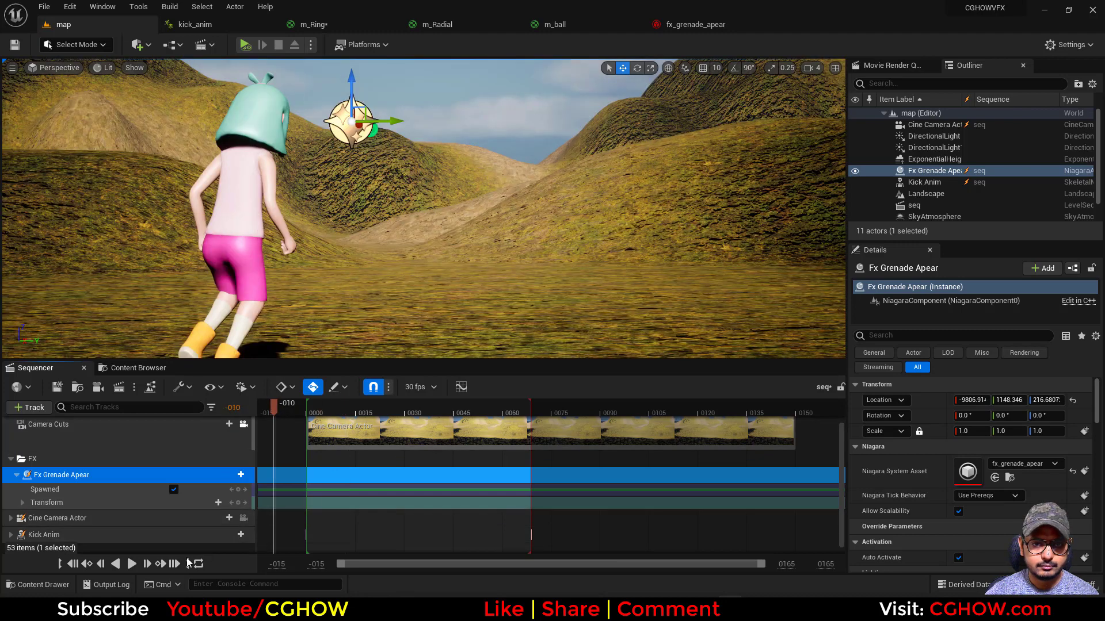
click(131, 565)
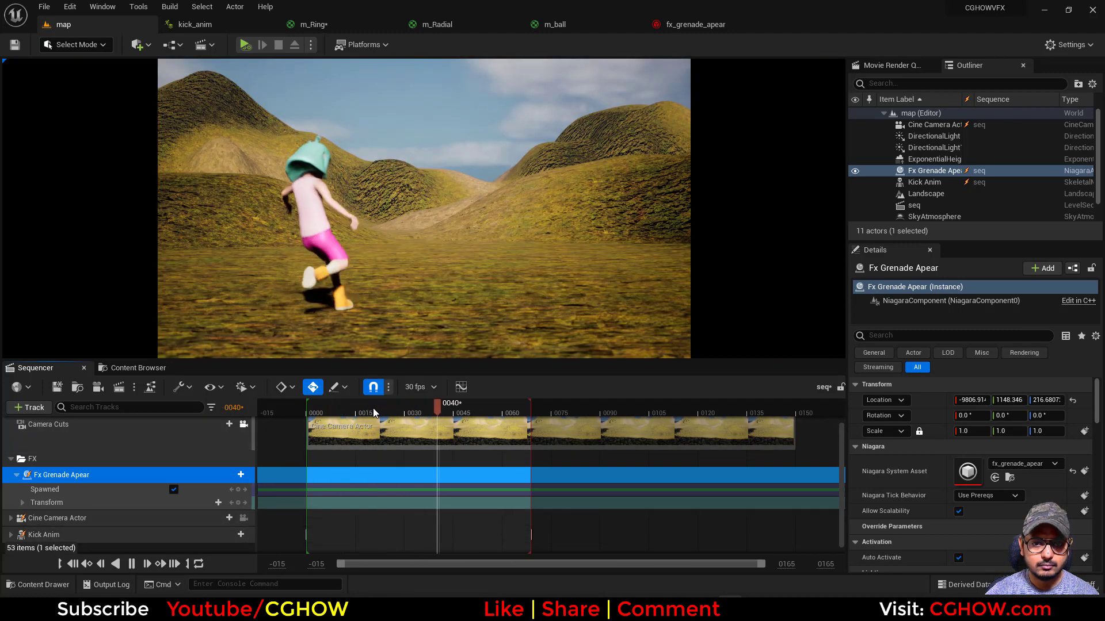
click(289, 408)
Step: Key the Spawned track of Fx Grenade Apear on at frame 0 and off at frame -1
click(306, 416)
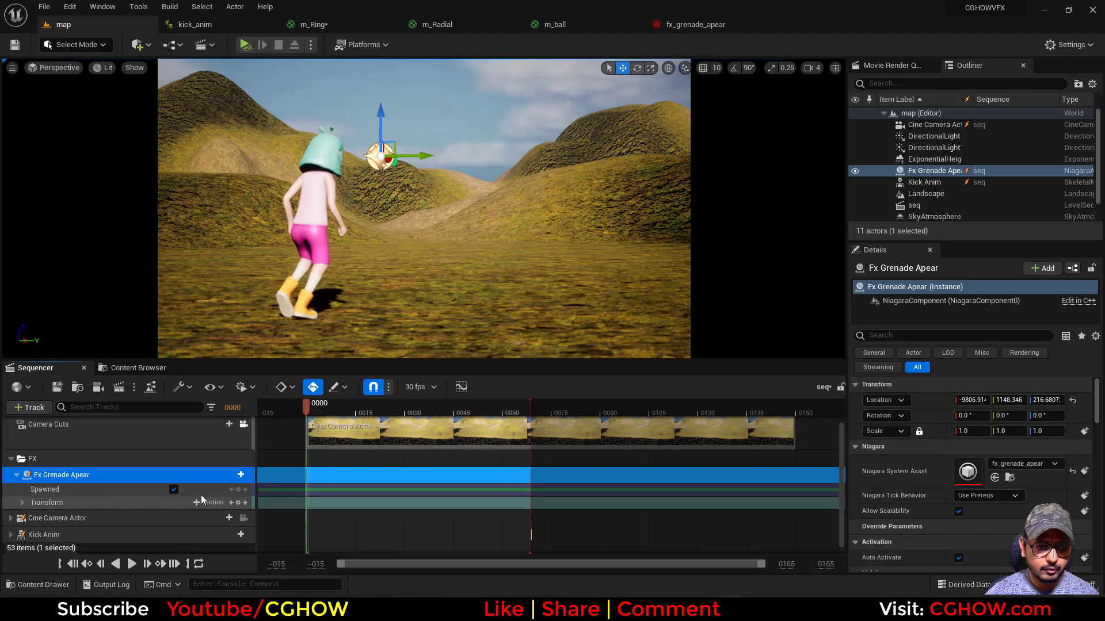
click(238, 489)
click(94, 569)
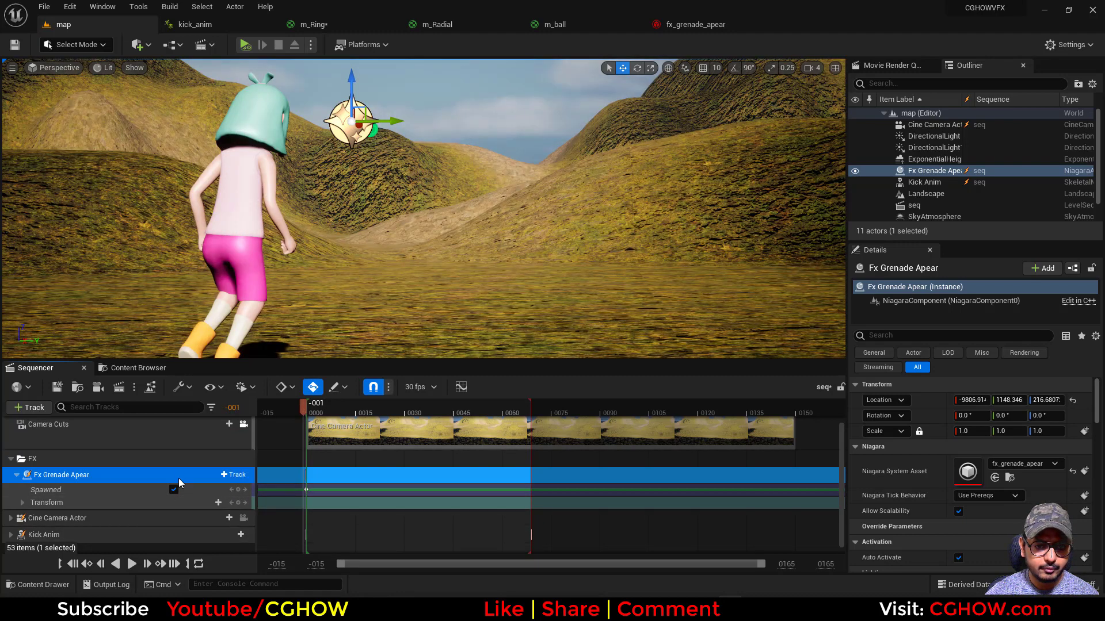
click(174, 489)
Step: Play the sequence from before frame 0 to check when the ring effect spawns beside the character
click(132, 563)
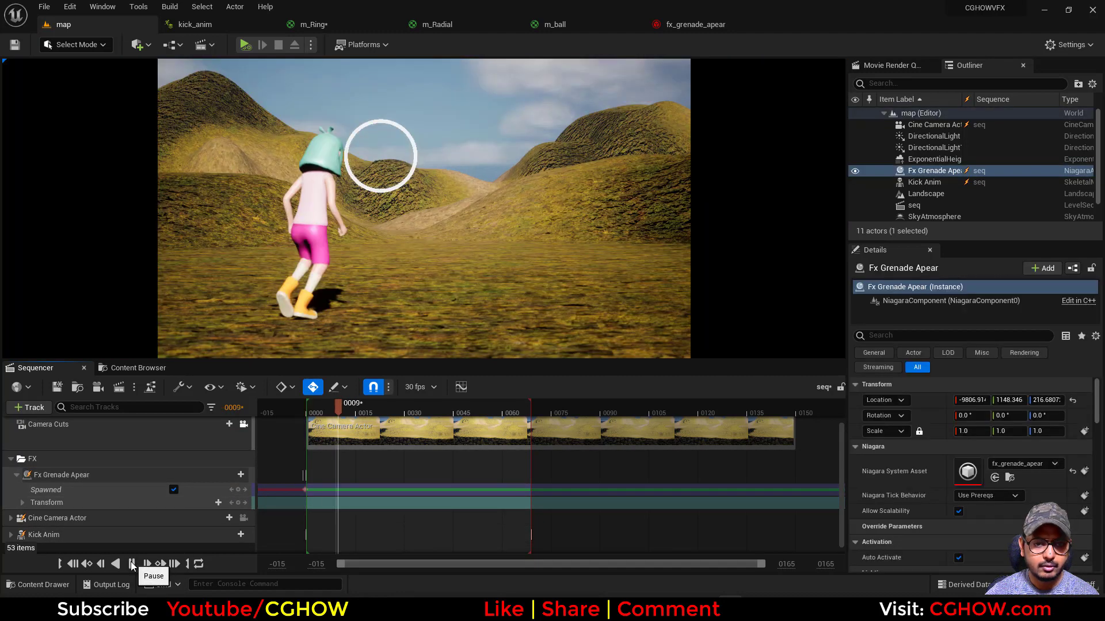
click(276, 423)
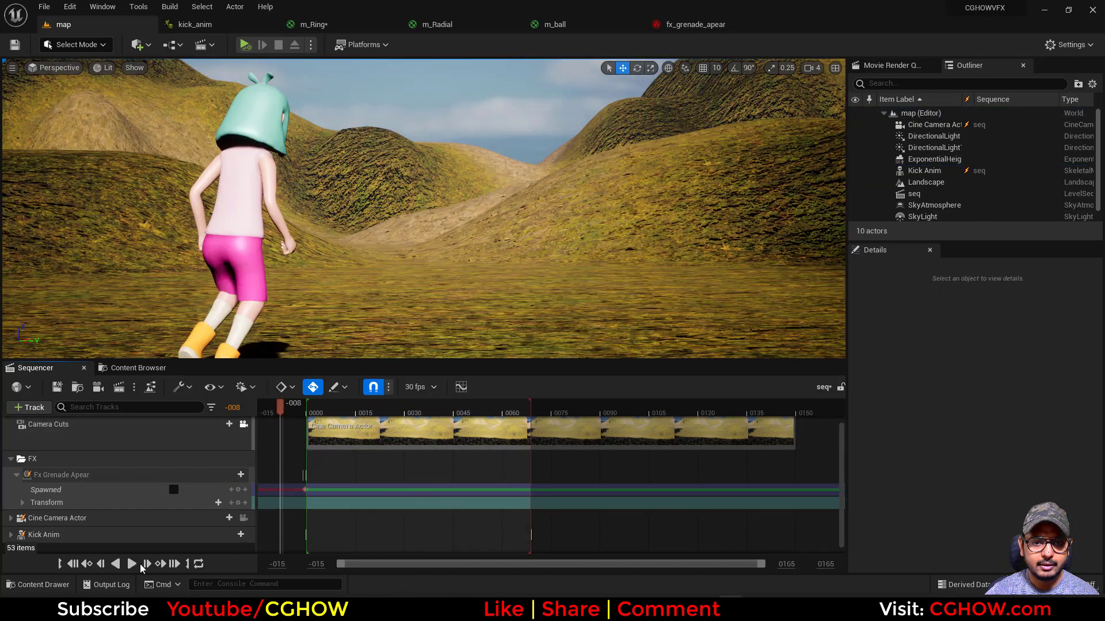
click(132, 564)
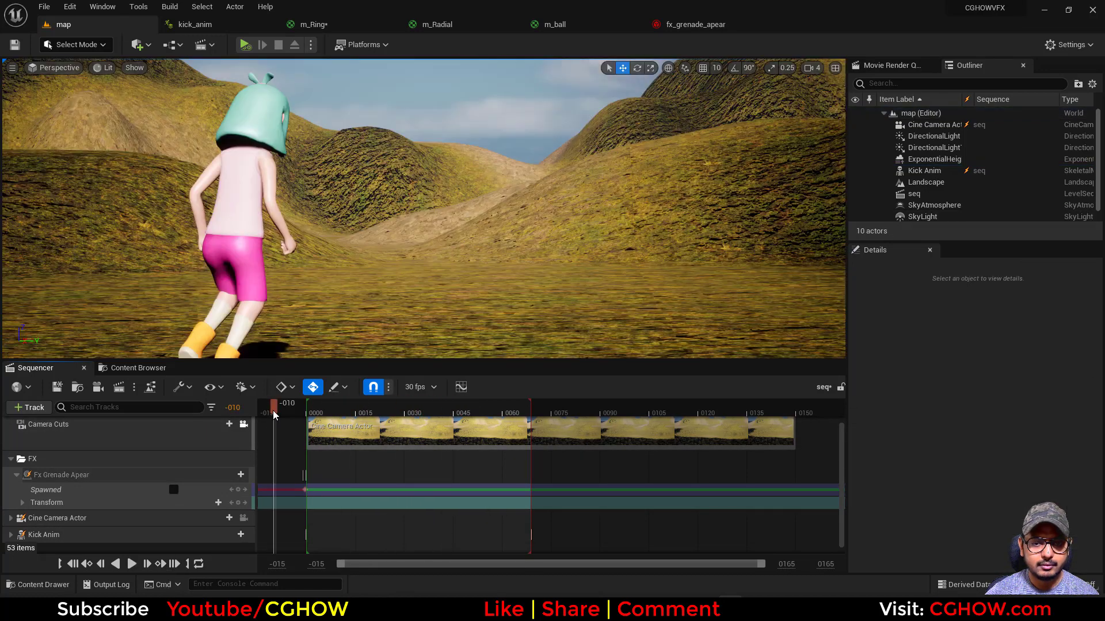
click(132, 564)
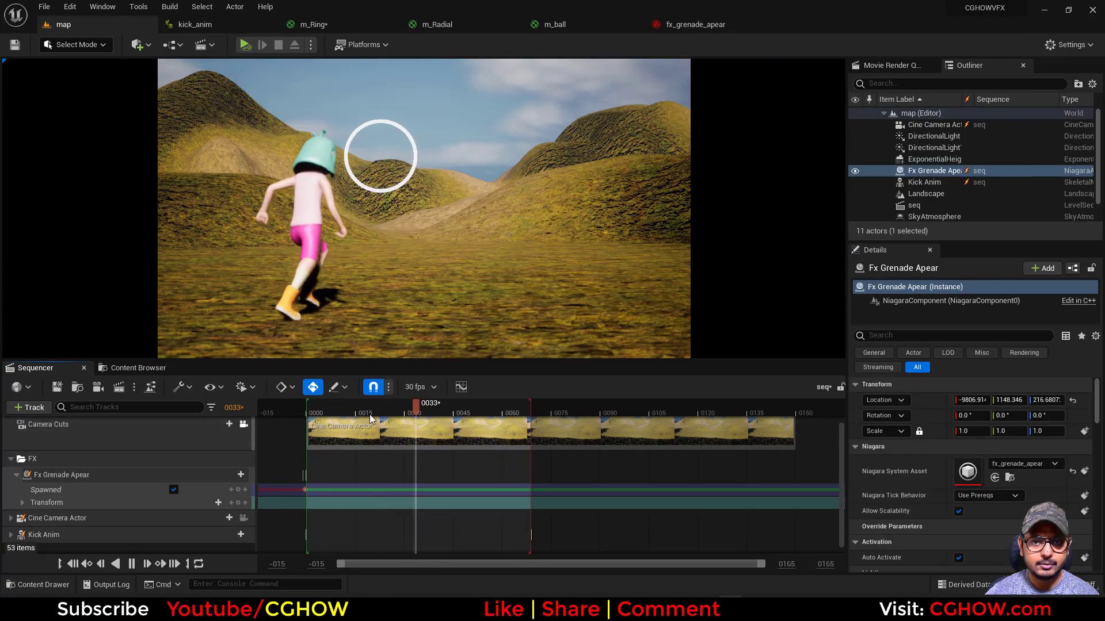
click(343, 423)
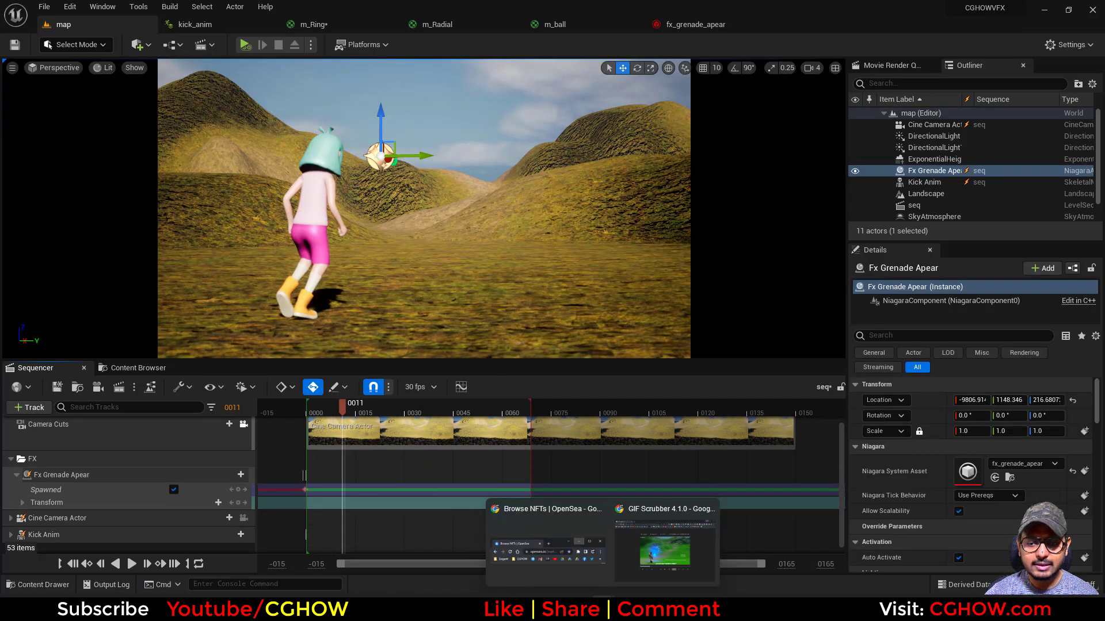
Step: Switch to the GIF Scrubber in the browser and scrub the opening of the reference effect
click(633, 560)
click(295, 403)
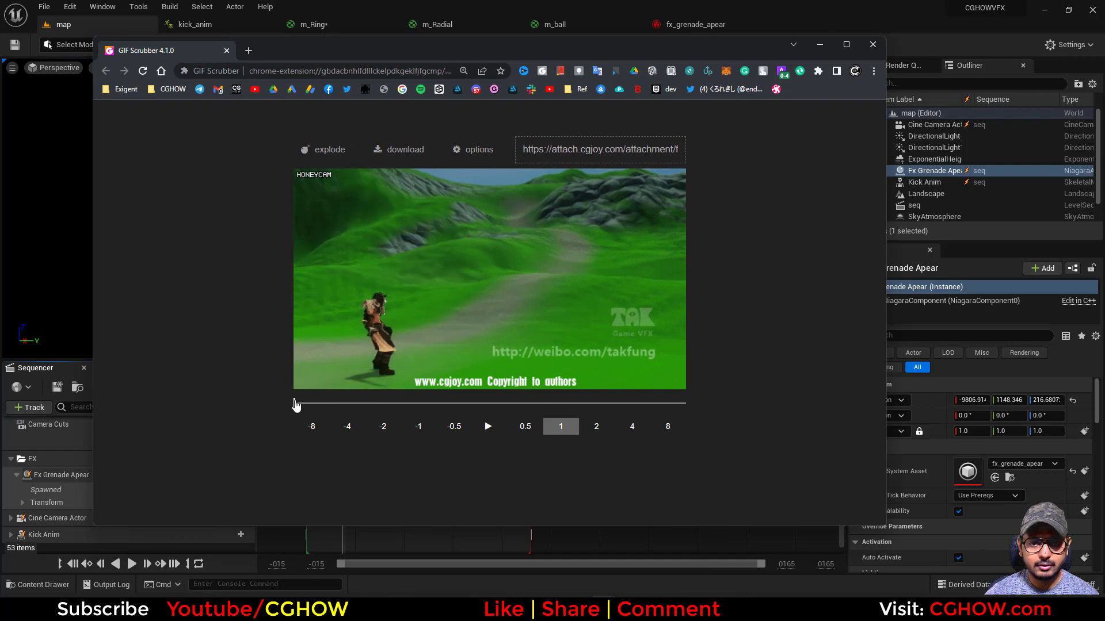
drag(319, 405, 397, 404)
click(820, 44)
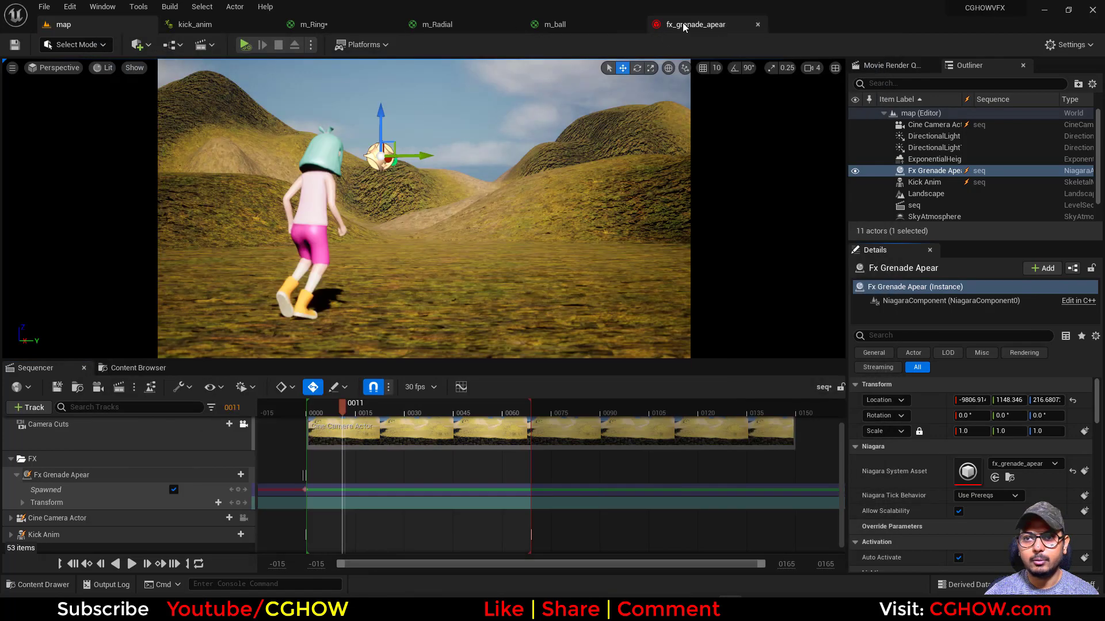
Step: Close the kick_anim, m_Ring, m_Radial and m_ball editors, keeping fx_grenade_apear open, and return to the map
click(705, 24)
middle_click(339, 24)
middle_click(213, 24)
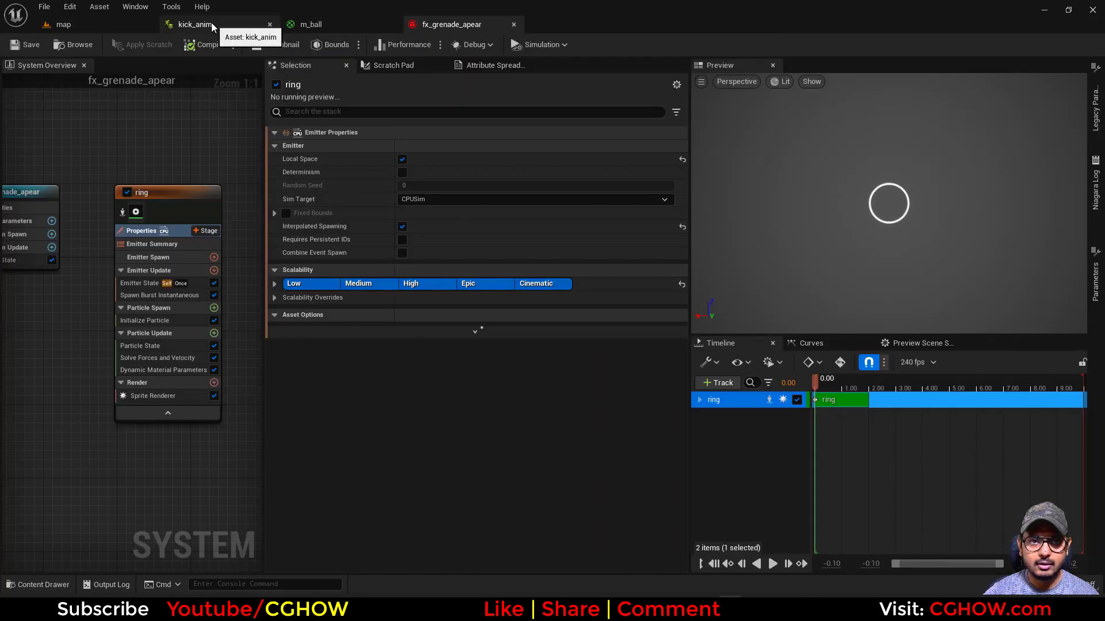
middle_click(212, 26)
click(109, 24)
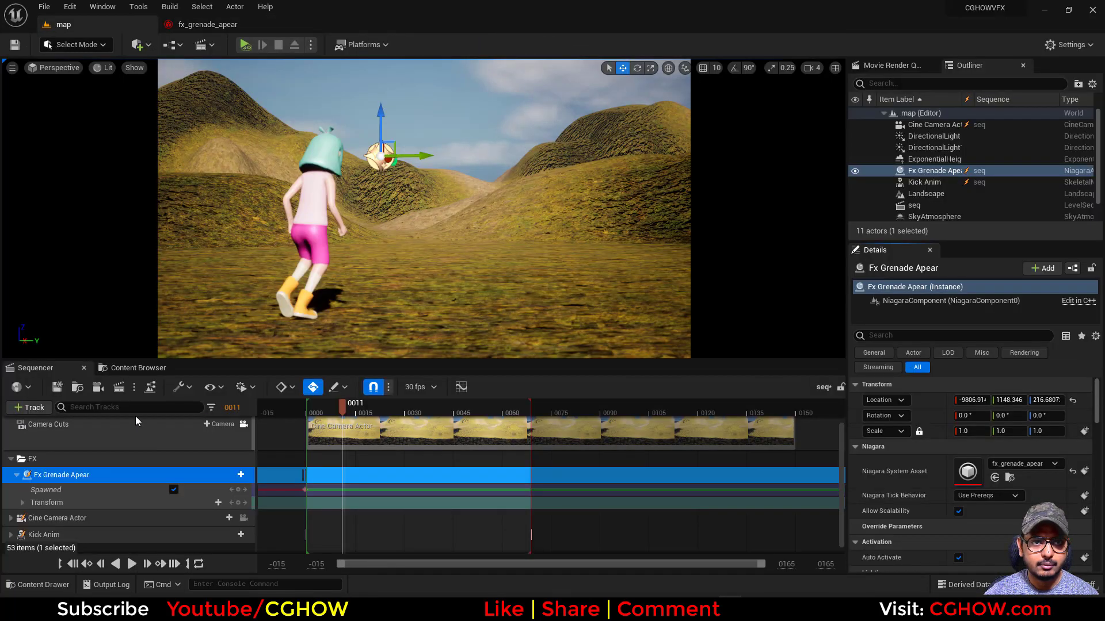
Step: Save all modified content, including the m_Ring material and the seq level sequence
click(137, 368)
click(118, 386)
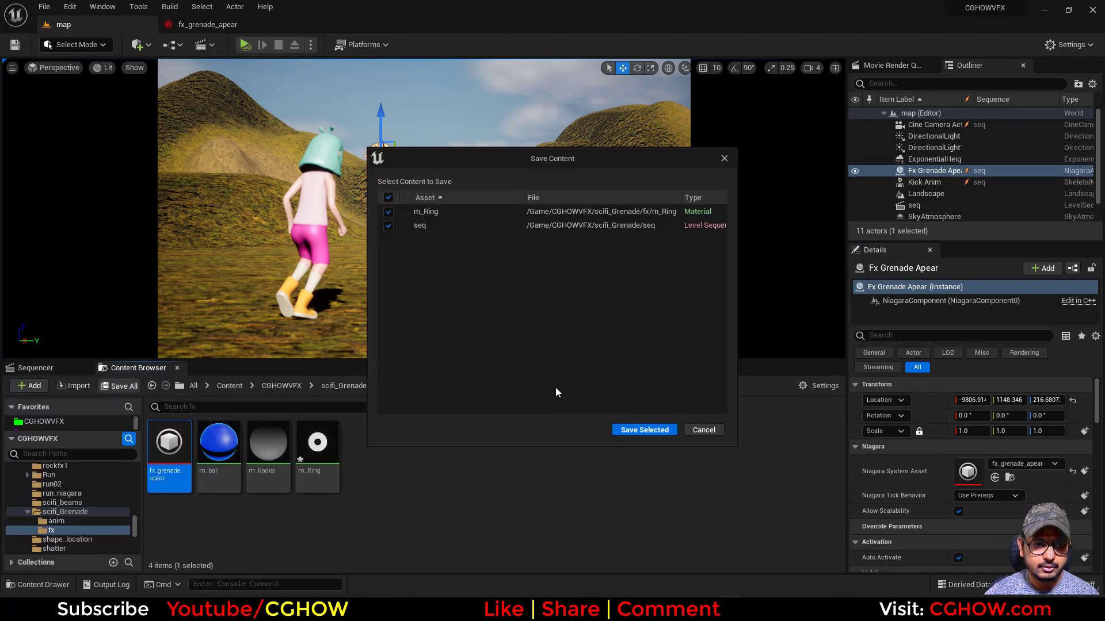
click(643, 430)
Step: Add a Scale Sprite Size module to the ring emitter's Particle Update, with a uniform ease-out curve rising from 0 to 1
click(207, 24)
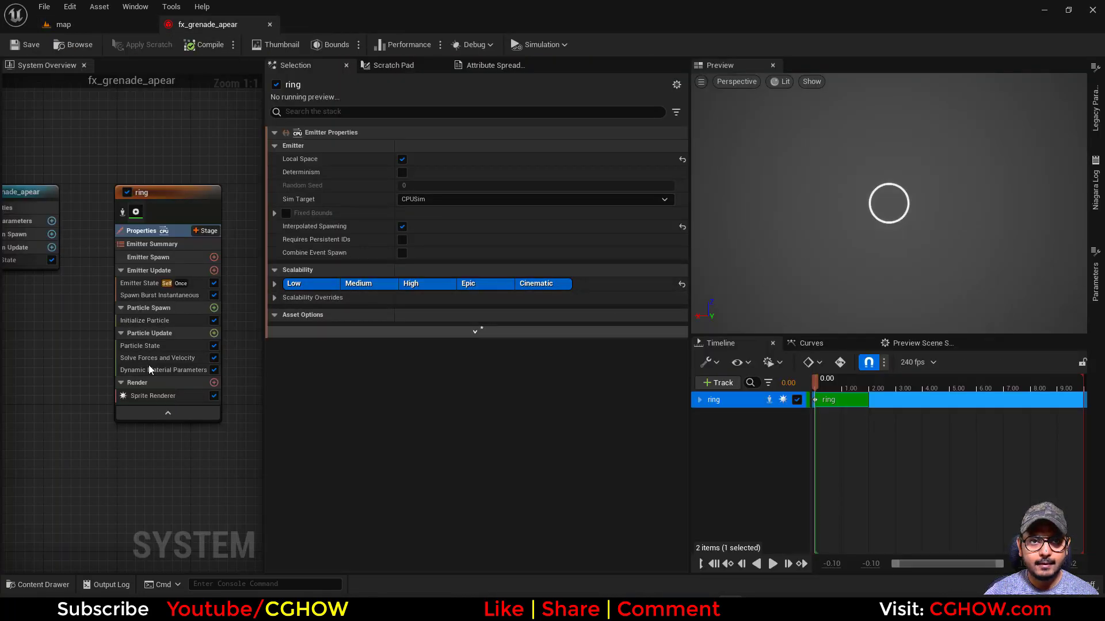
click(214, 333)
text(size)
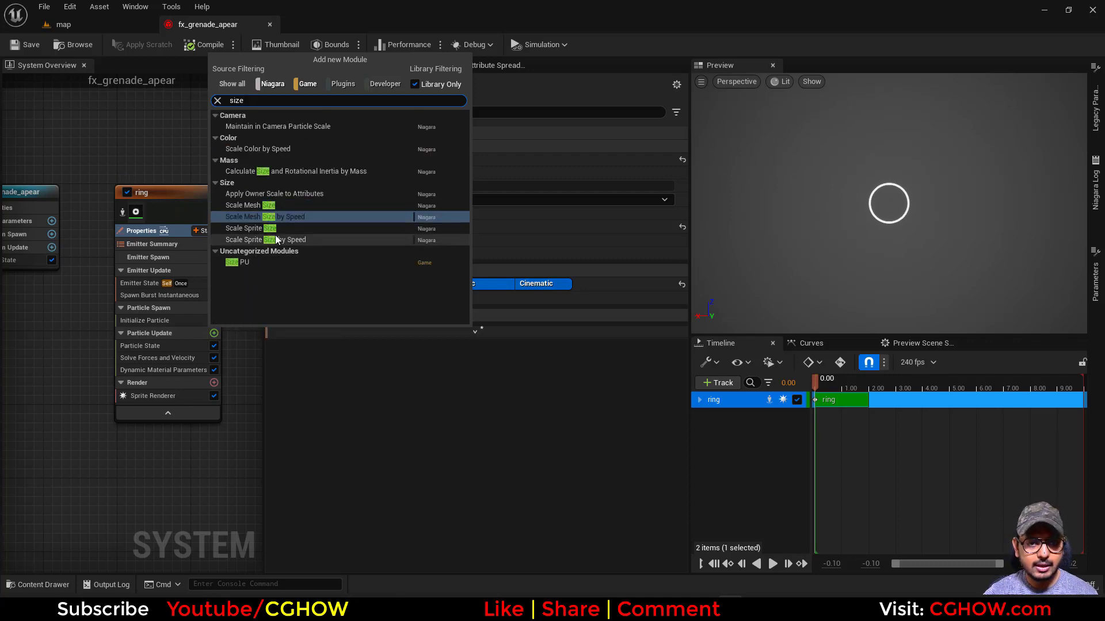
click(253, 243)
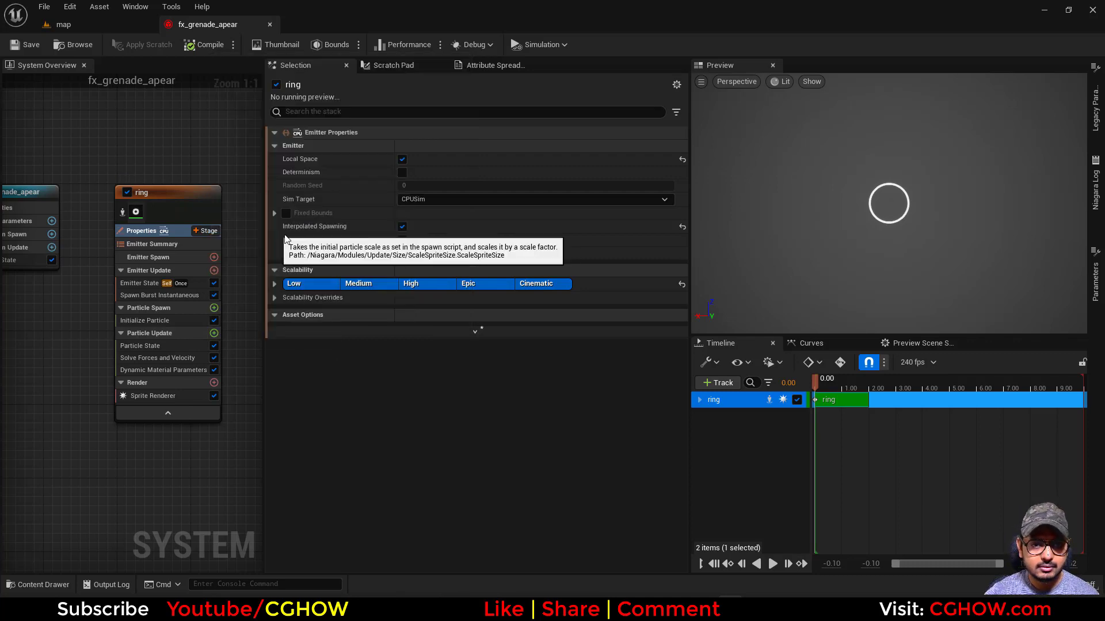
key(1)
drag(323, 265, 377, 246)
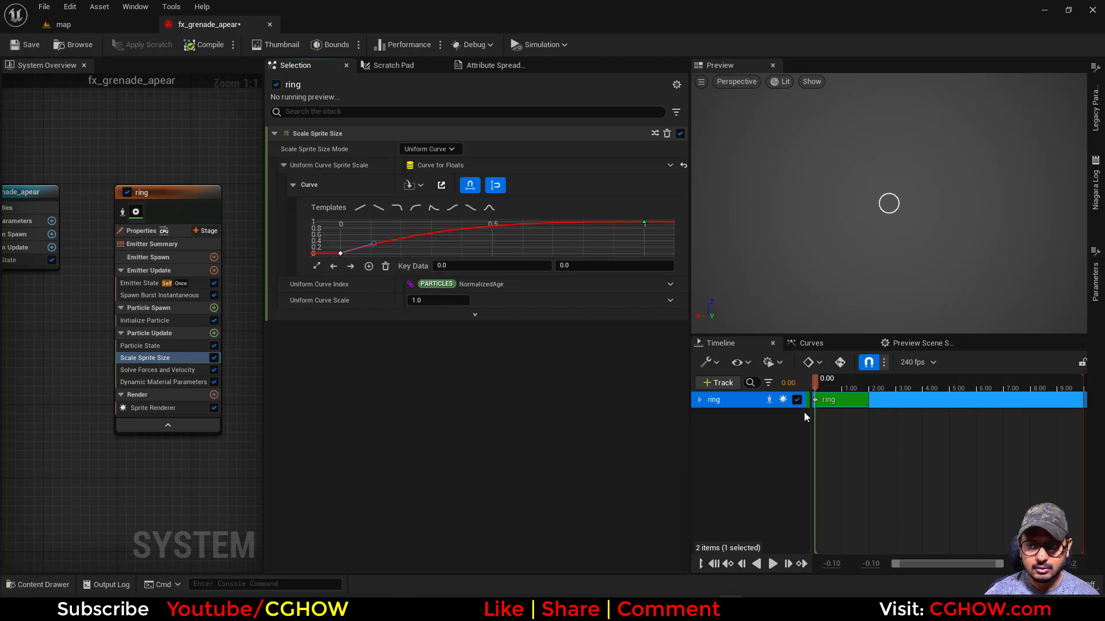
mouse_move(835, 386)
mouse_down()
mouse_move(823, 388)
mouse_move(837, 383)
mouse_up()
Step: Try different constant step values in the ring's Dynamic Material Parameters, ending at 0.12
click(155, 382)
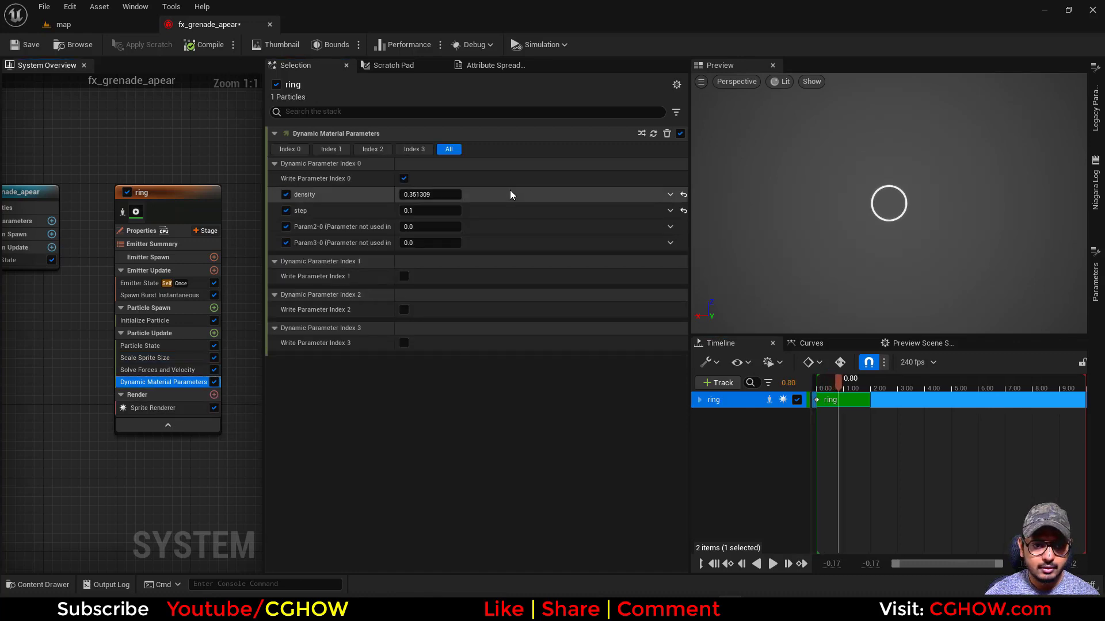
drag(427, 211, 414, 211)
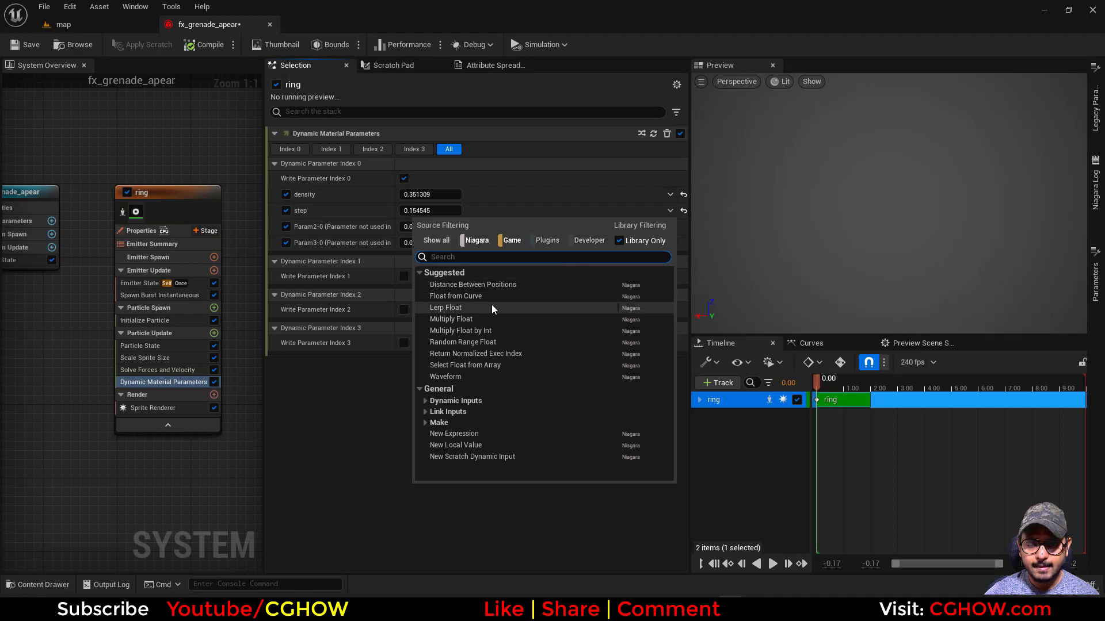
click(500, 197)
click(436, 209)
text(0.1)
key(Return)
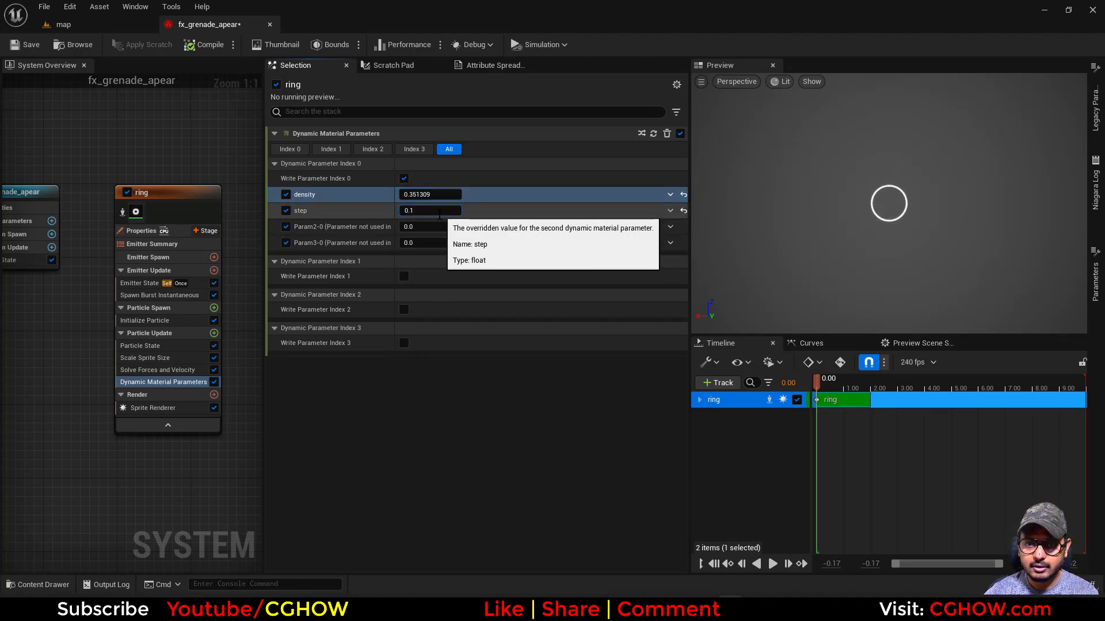
text(0.1)
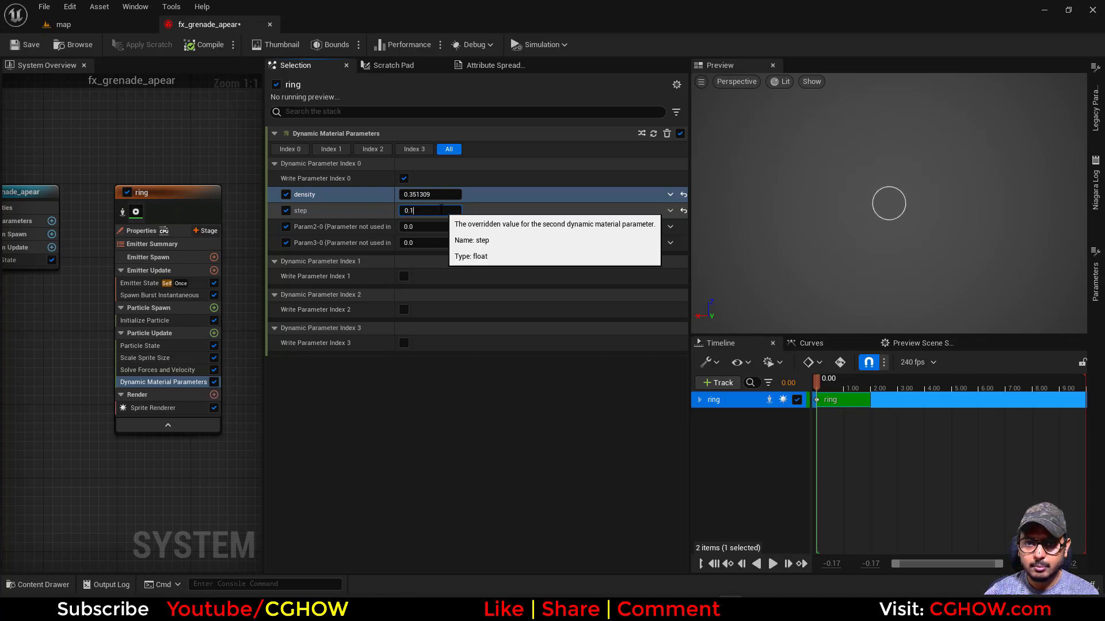
key(Return)
Step: Drive the ring's step parameter with a Float from Curve going from 0.1 at 0.5 to 0.12 at 1, and preview it
click(671, 211)
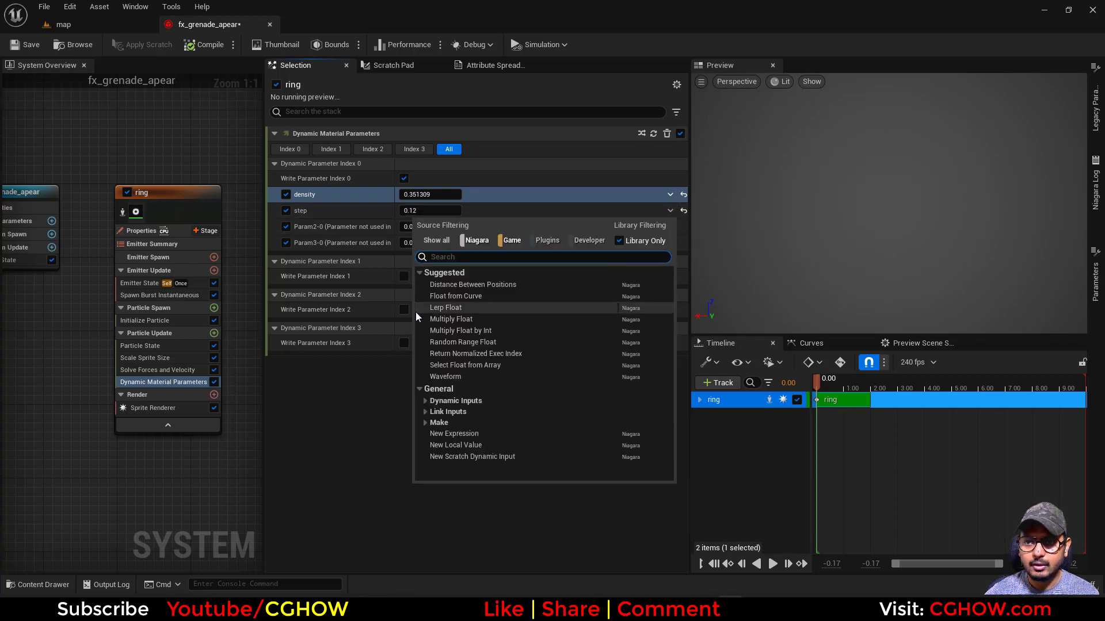
click(441, 297)
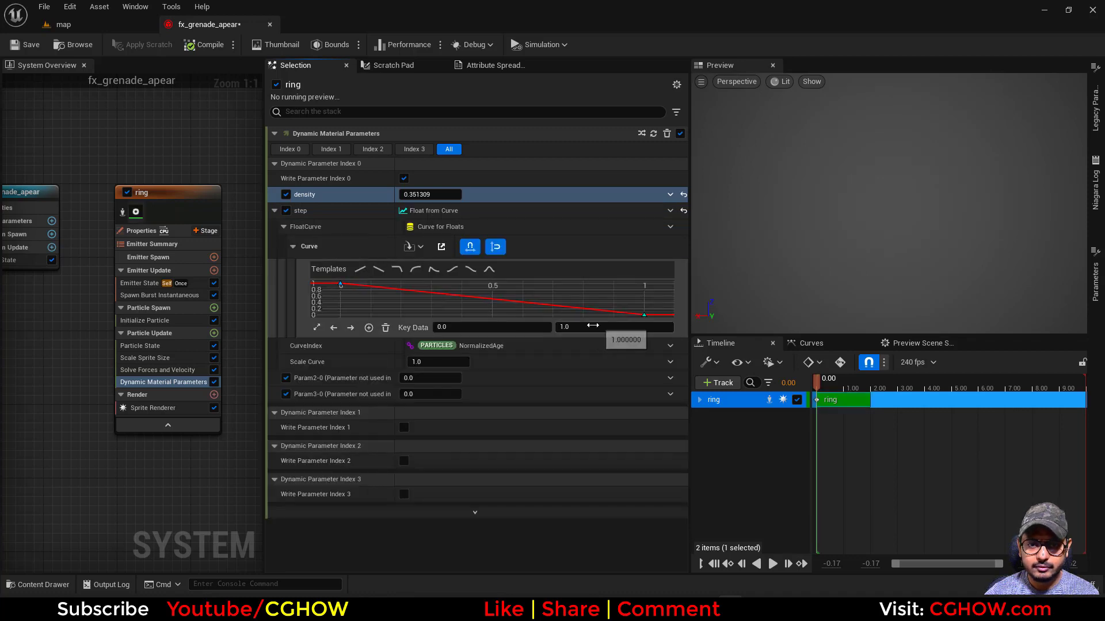
key(Return)
click(644, 315)
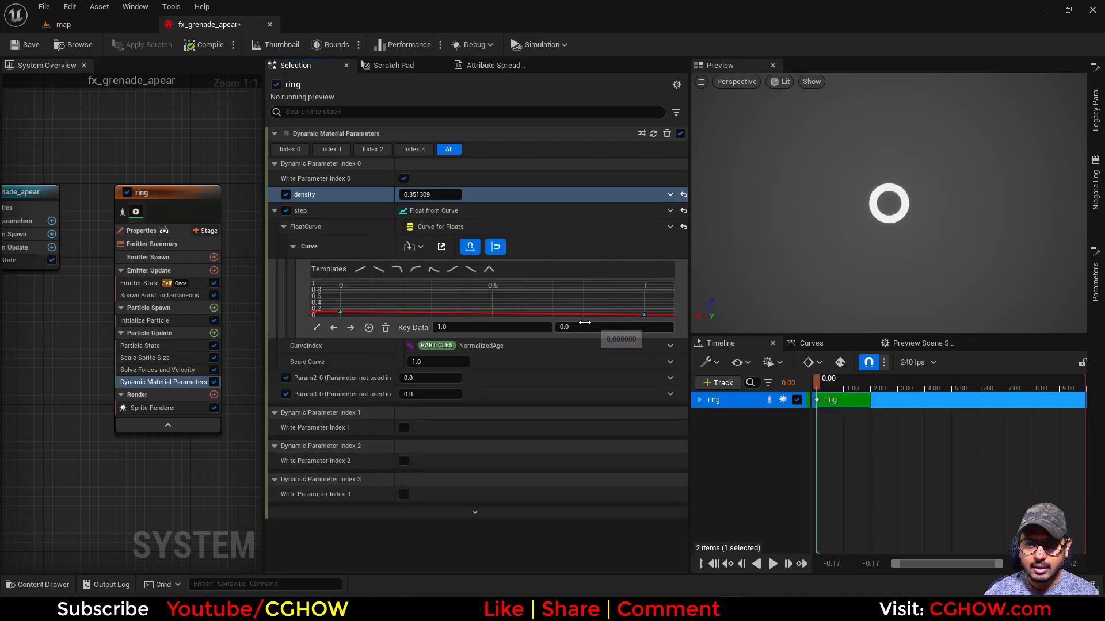
click(581, 327)
text(.12)
key(Return)
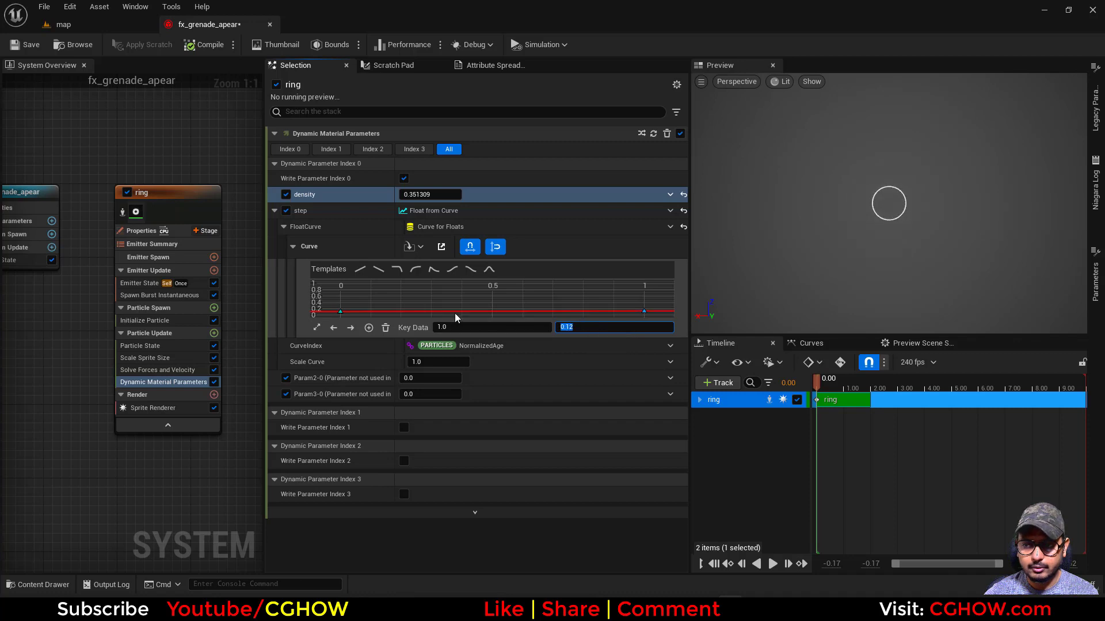
drag(362, 300, 335, 316)
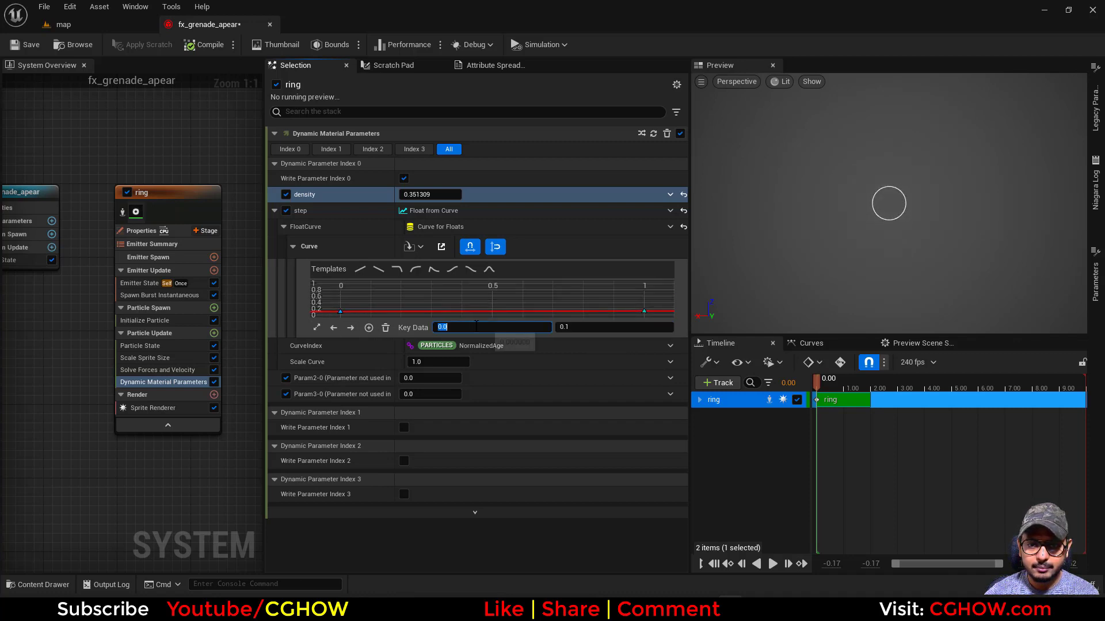
click(429, 302)
click(317, 327)
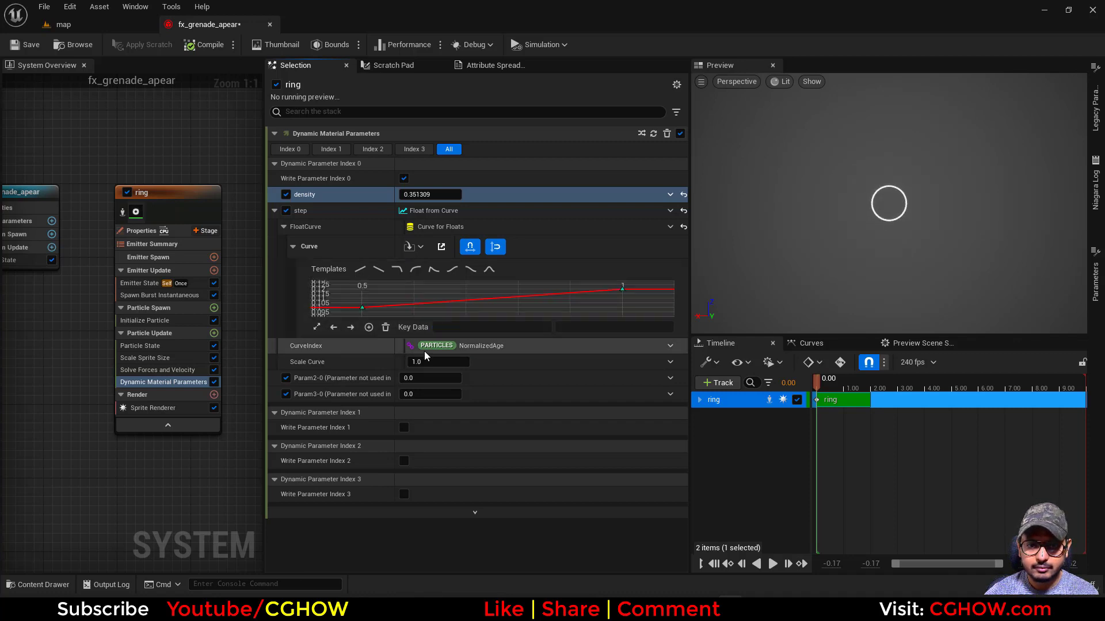
click(773, 567)
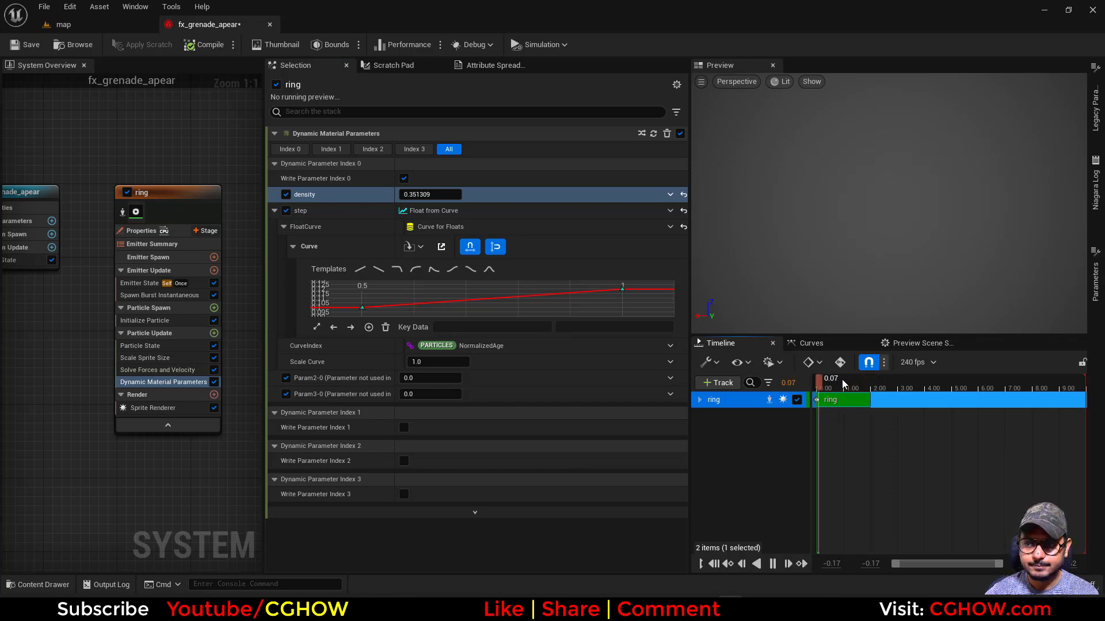
Step: Duplicate the ring emitter in the Niagara system and rename the copy glow
right_drag(144, 319, 33, 315)
click(77, 193)
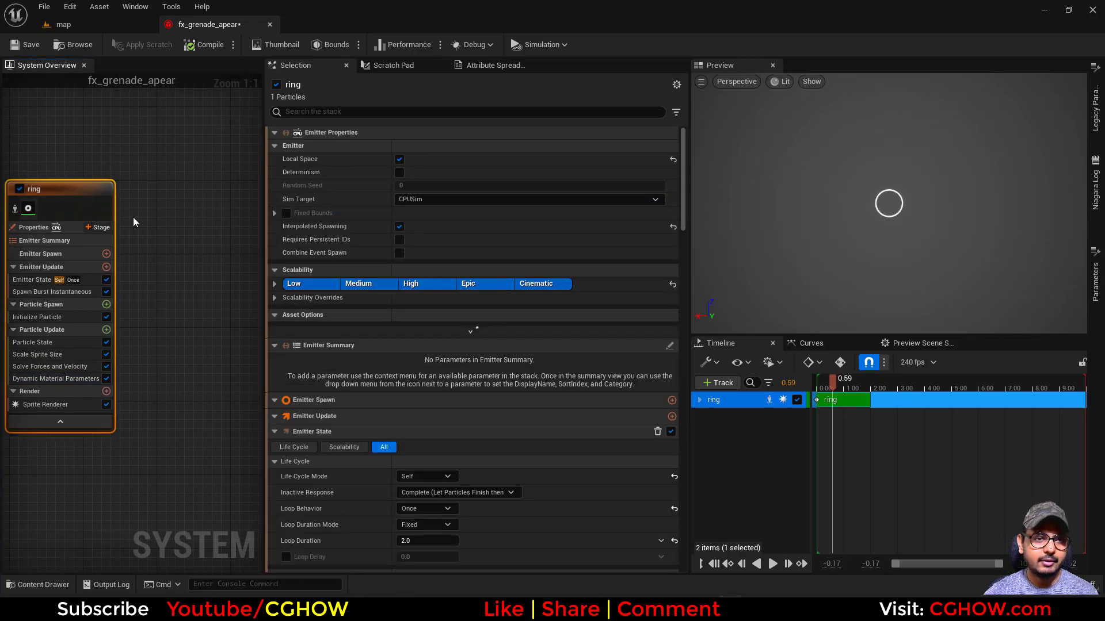
key(ctrl+d)
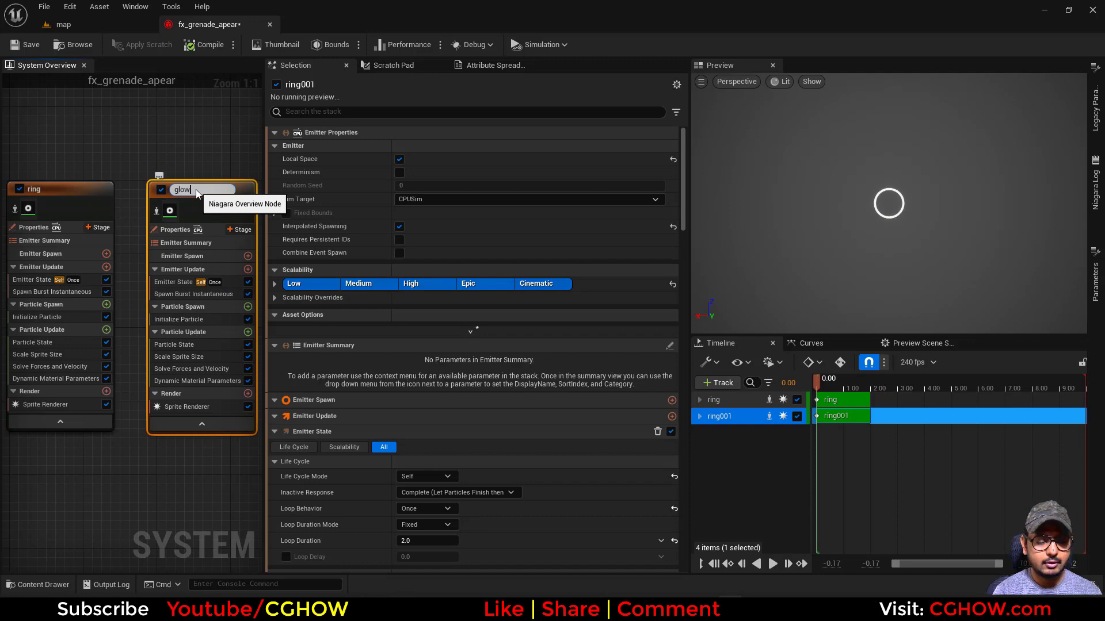
key(Return)
Step: Assign the m_Radial material to the glow emitter's Sprite Renderer and scrub the preview to check it
click(115, 24)
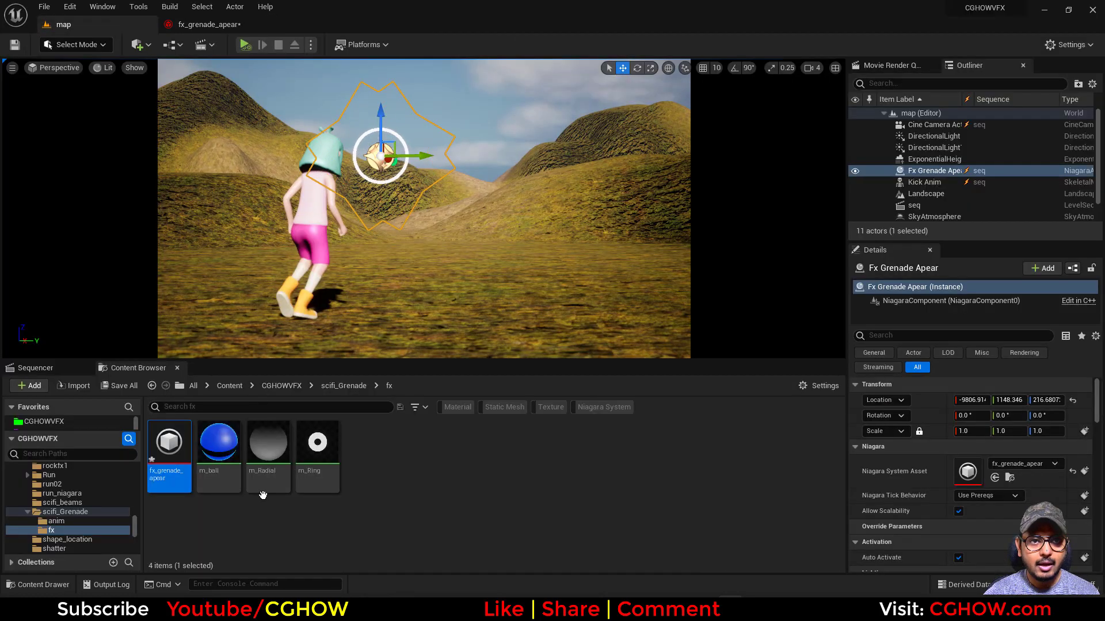
click(209, 24)
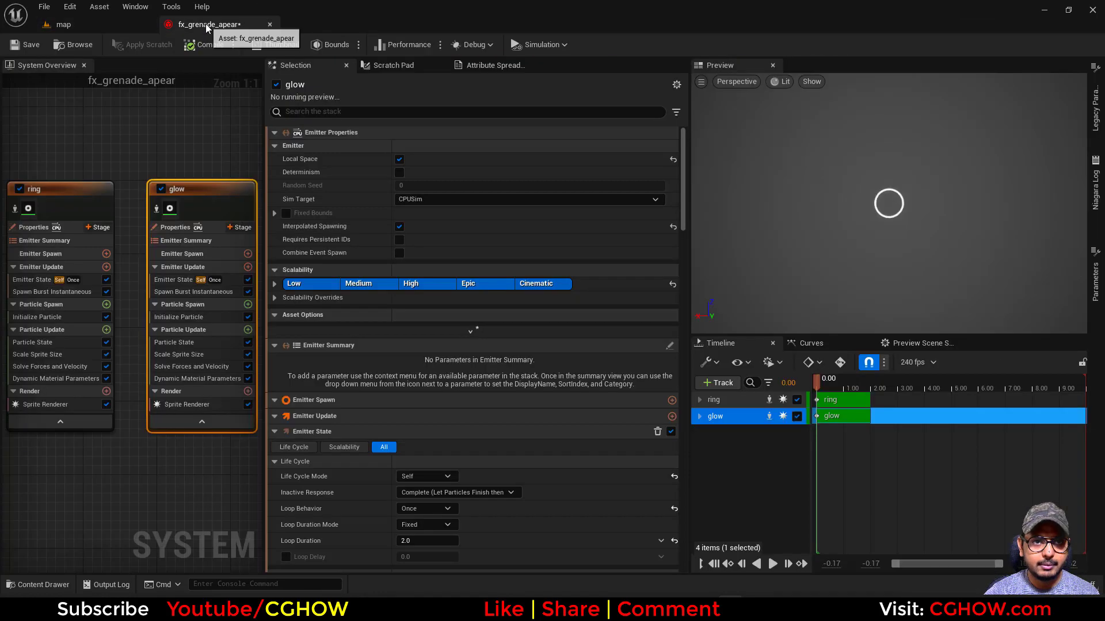
click(188, 405)
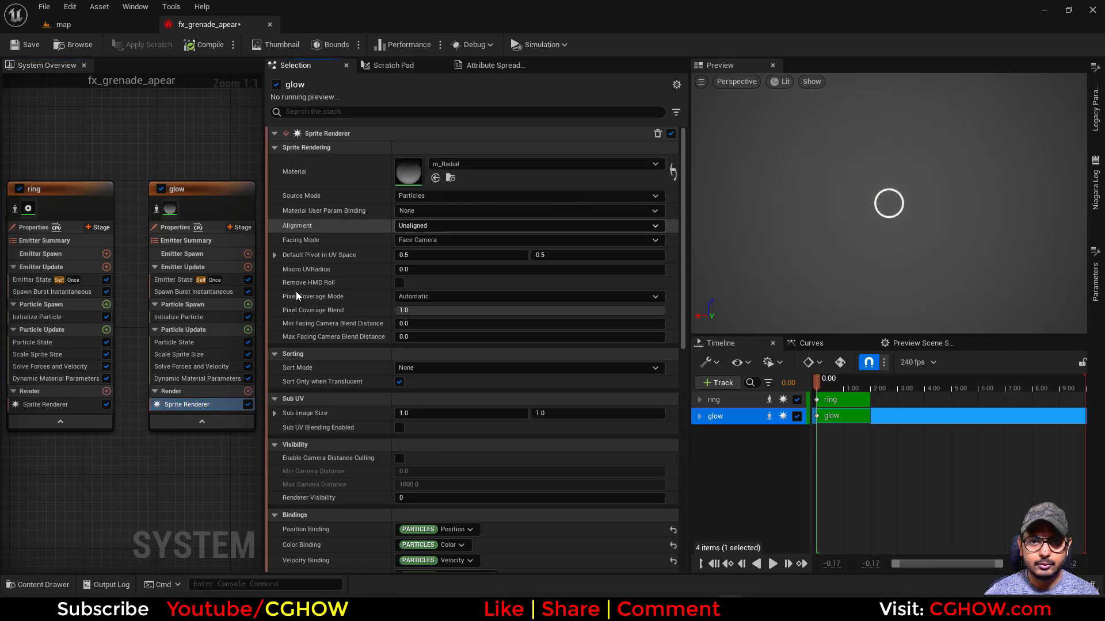
right_drag(217, 455, 156, 451)
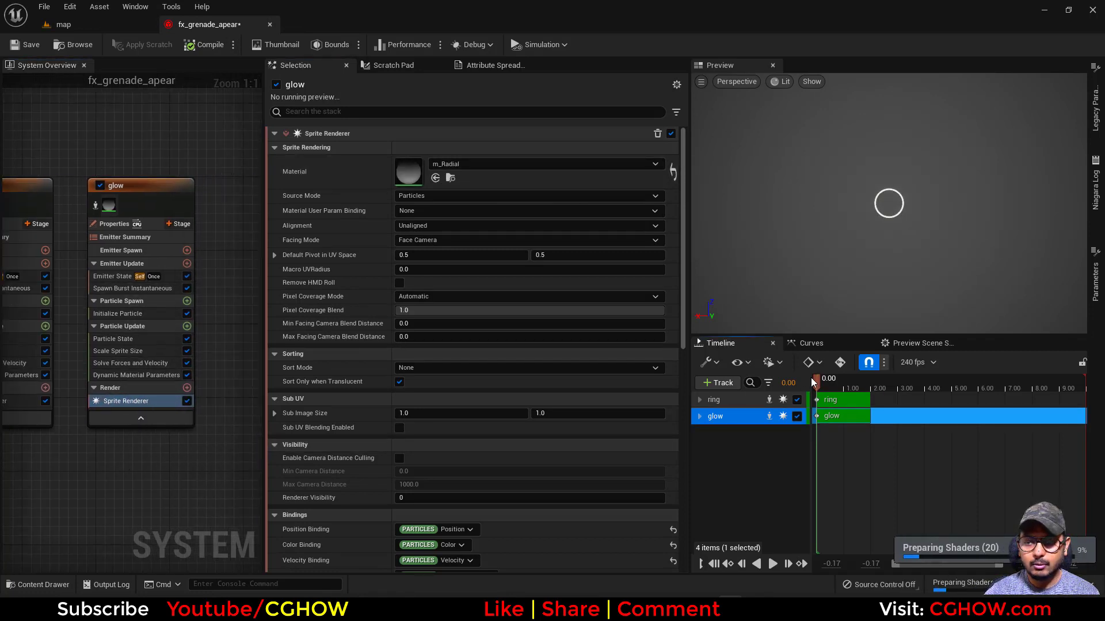
drag(812, 382, 828, 382)
Step: Set the glow emitter's Uniform Sprite Size to about 105.58 in Initialize Particle and play the preview
click(132, 318)
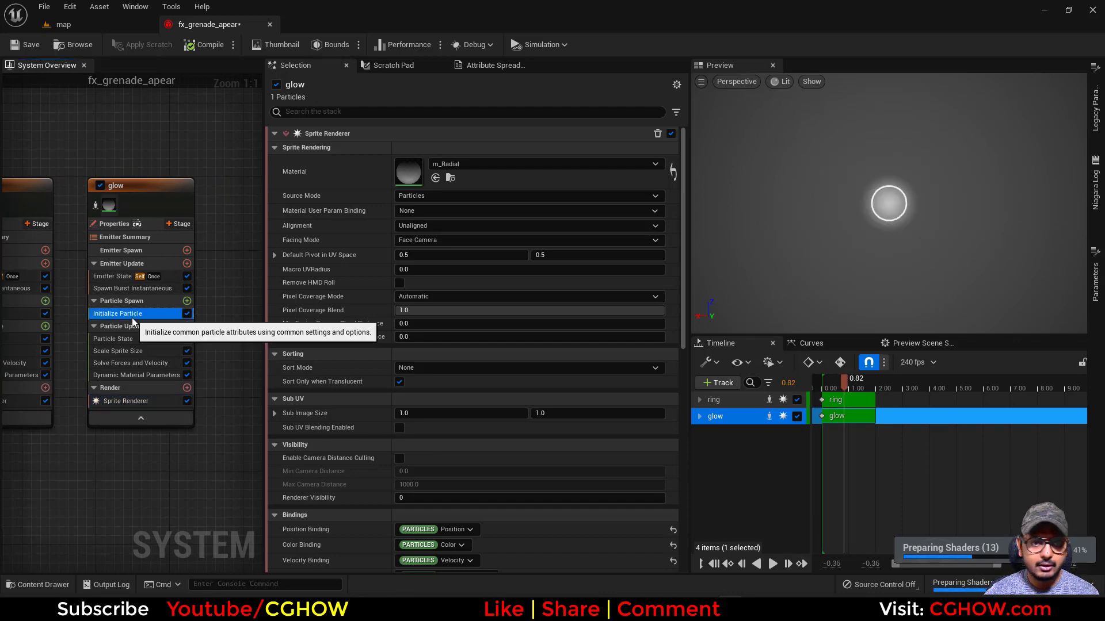
drag(432, 340, 435, 341)
click(772, 565)
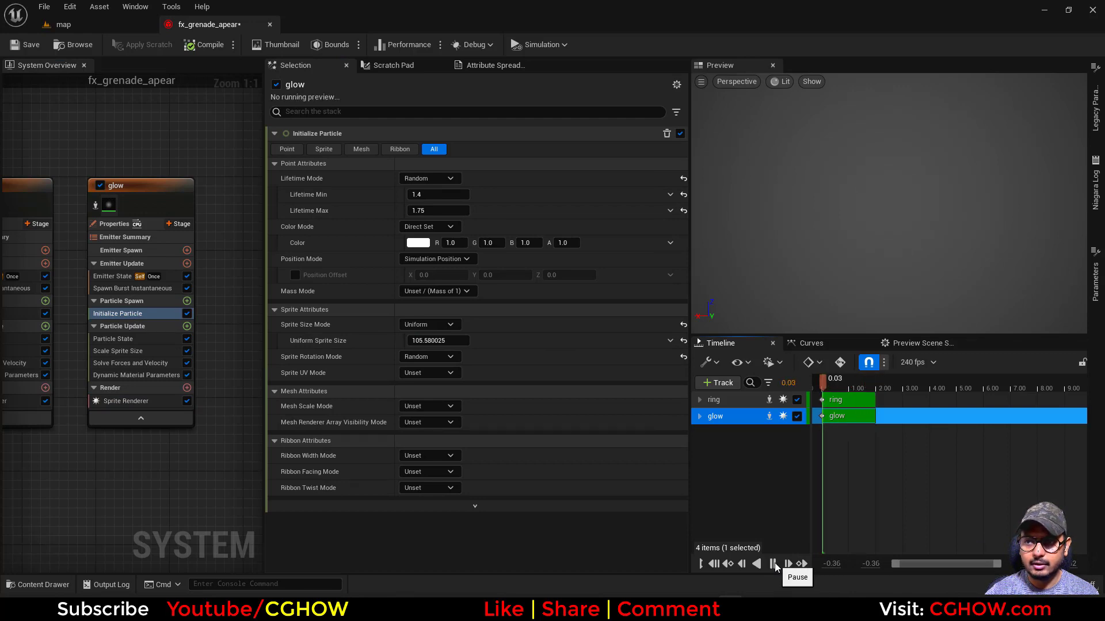
Step: Pause the preview and add a Scale Color module to the glow emitter's Particle Update
click(774, 564)
click(187, 327)
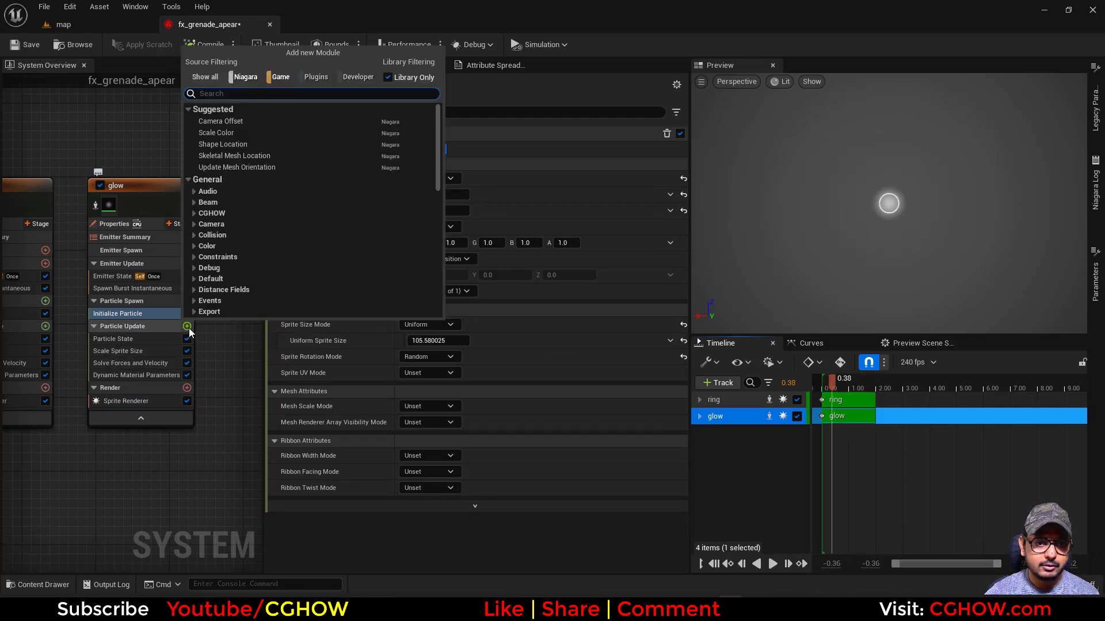
text(scale)
click(242, 123)
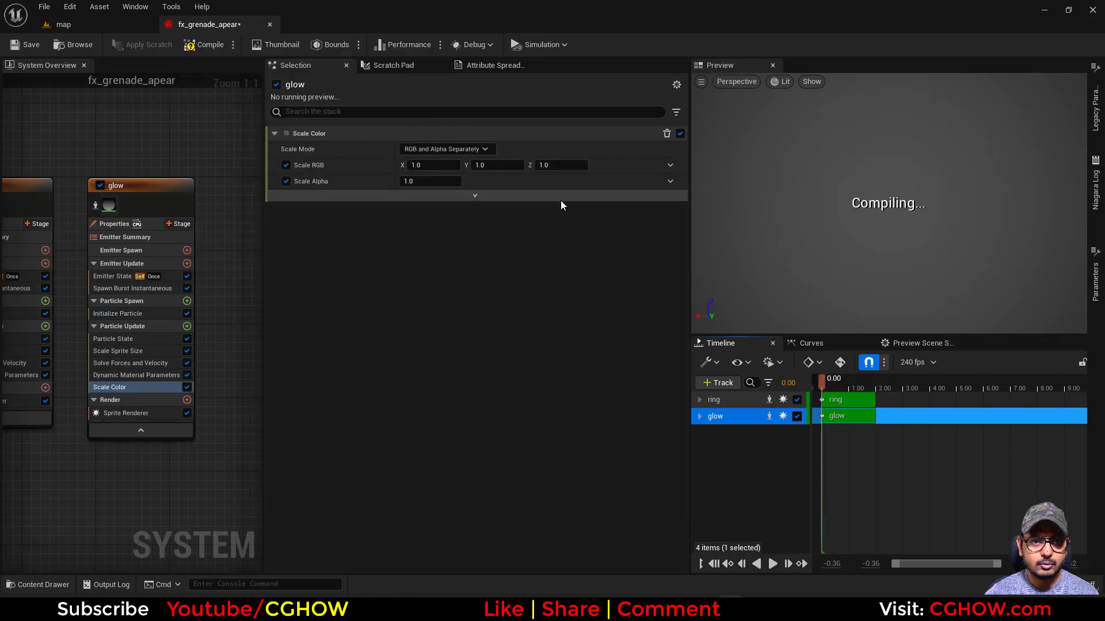
Step: Drive the glow's Scale Alpha with a Float from Curve falling from 1 at 0 to 0 at 1, smooth the first key, and play the preview
click(670, 182)
click(468, 263)
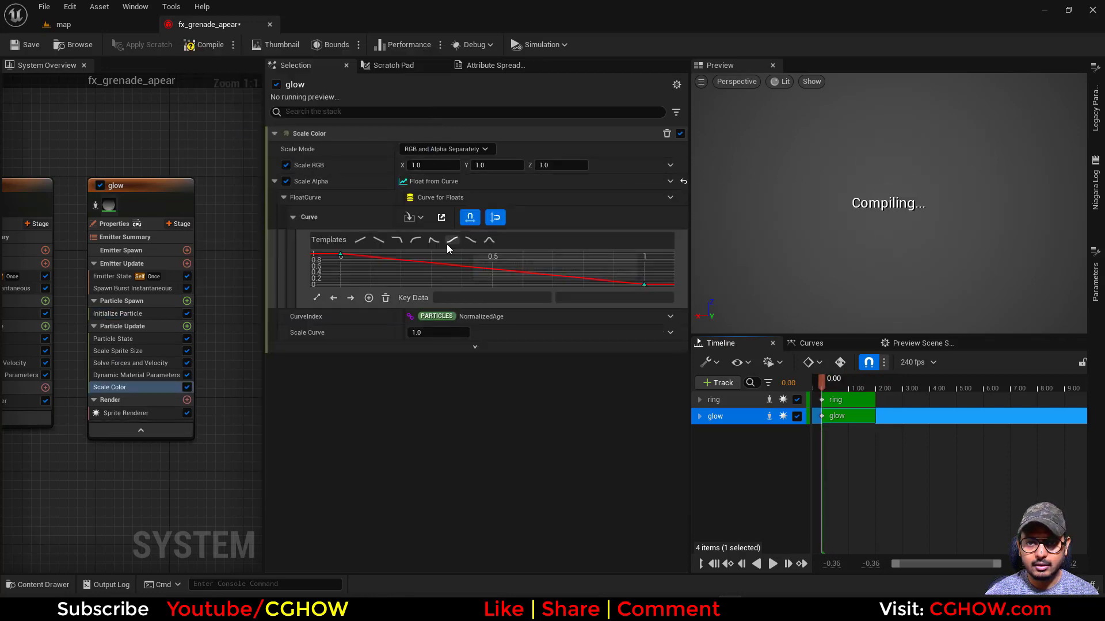
click(340, 255)
key(1)
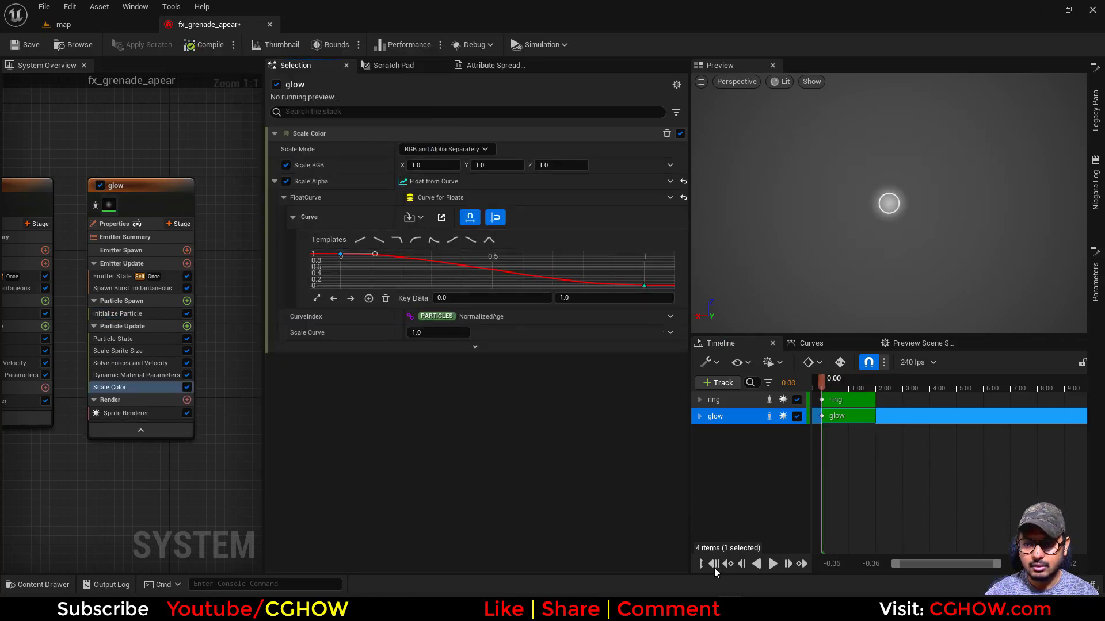
click(774, 564)
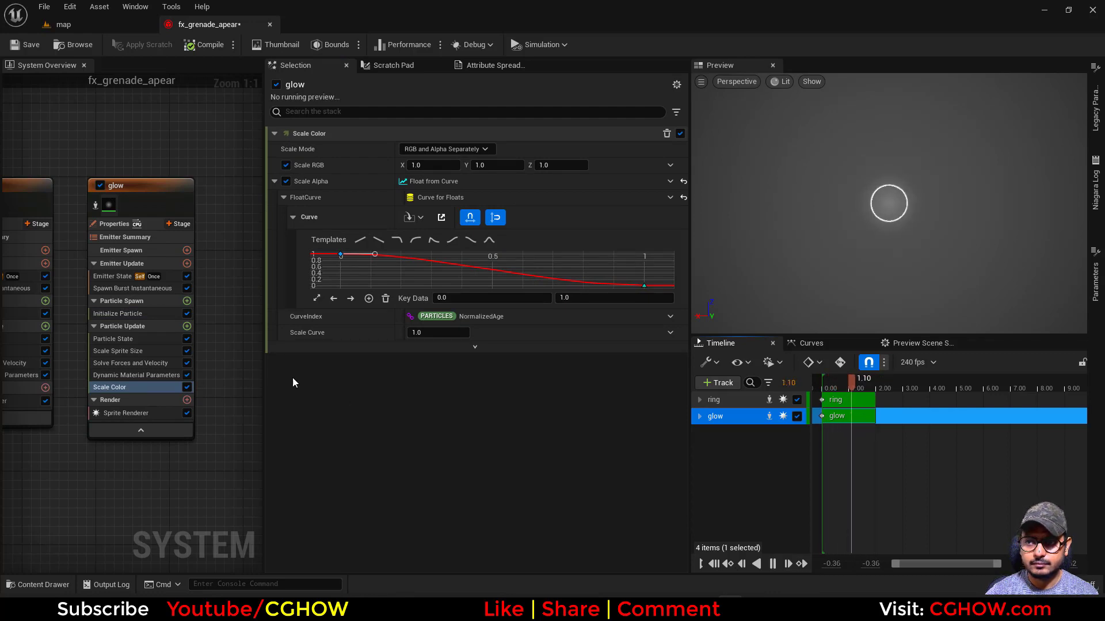
Step: Switch the ring emitter's Lifetime Mode to Direct Set in Initialize Particle with a lifetime of 1
click(124, 314)
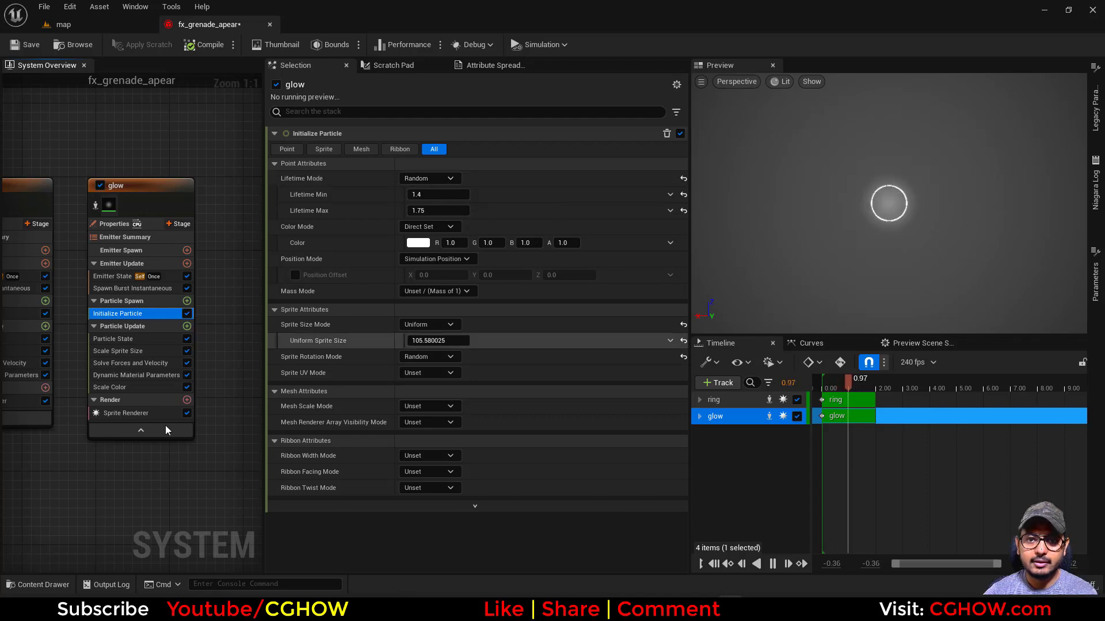
right_drag(63, 508, 195, 495)
click(108, 303)
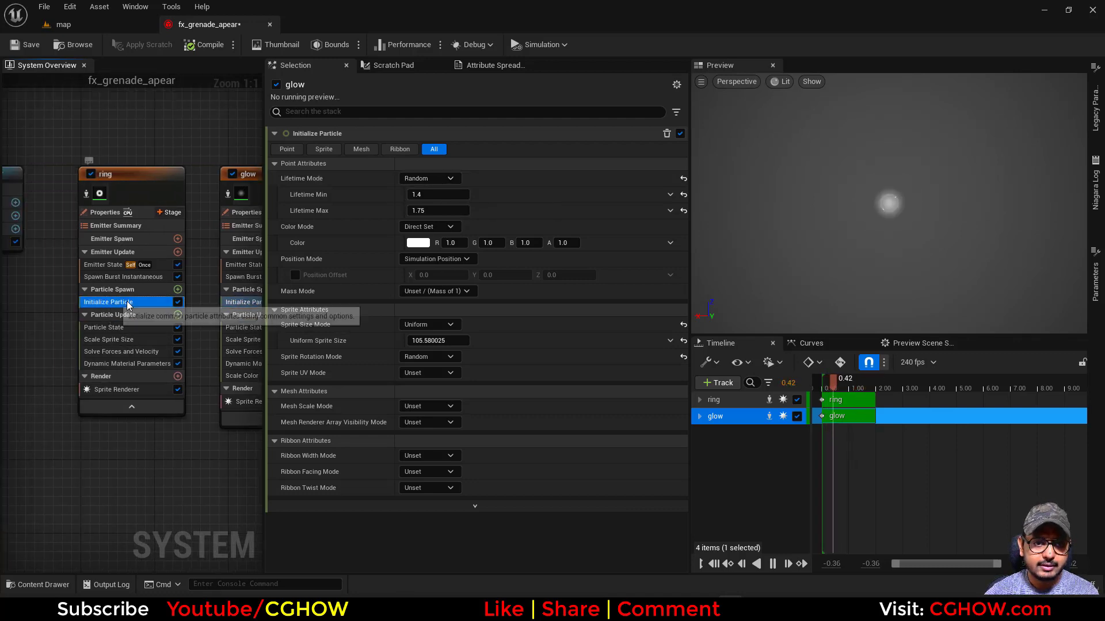
click(443, 177)
click(436, 194)
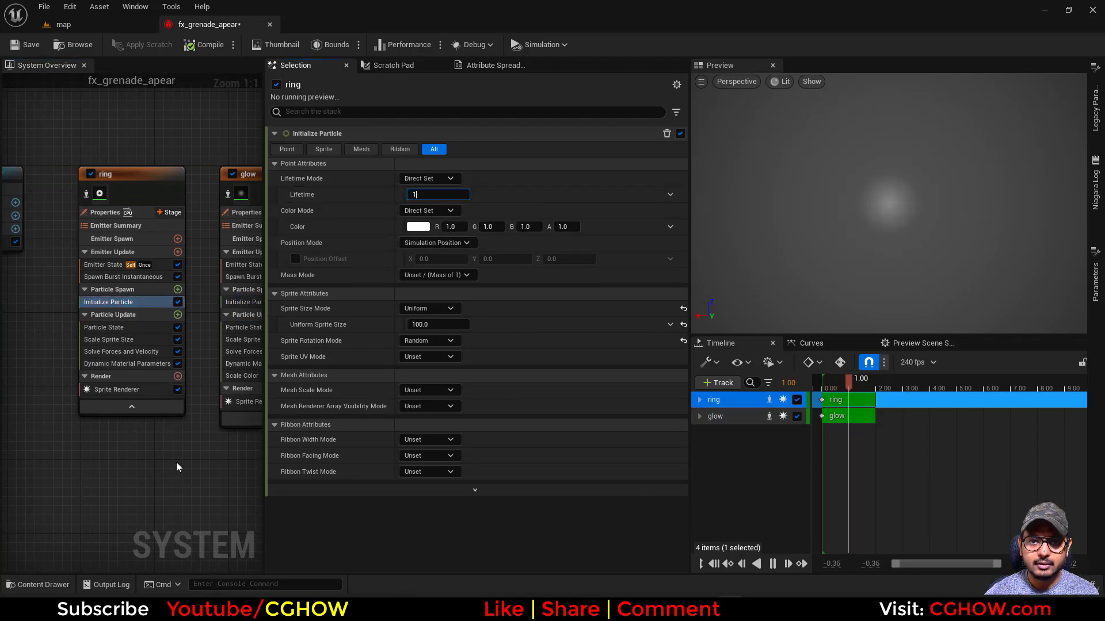
Step: Switch the glow emitter's Lifetime Mode to Direct Set with a lifetime of 1.3
right_drag(159, 484, 66, 469)
click(157, 289)
click(429, 178)
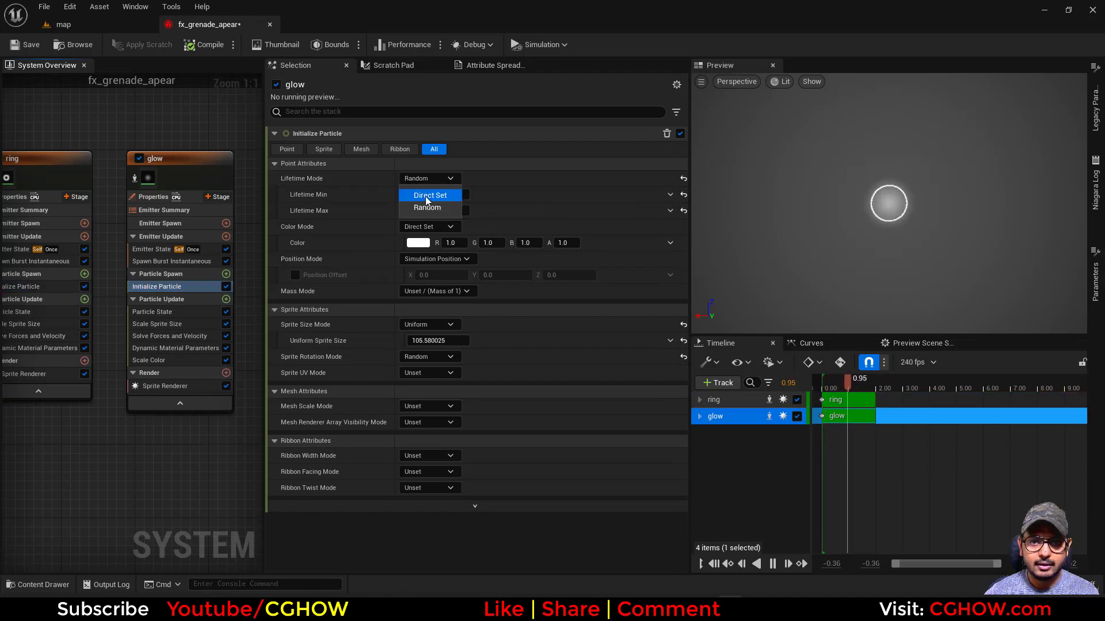
click(426, 194)
click(429, 195)
text(1.3)
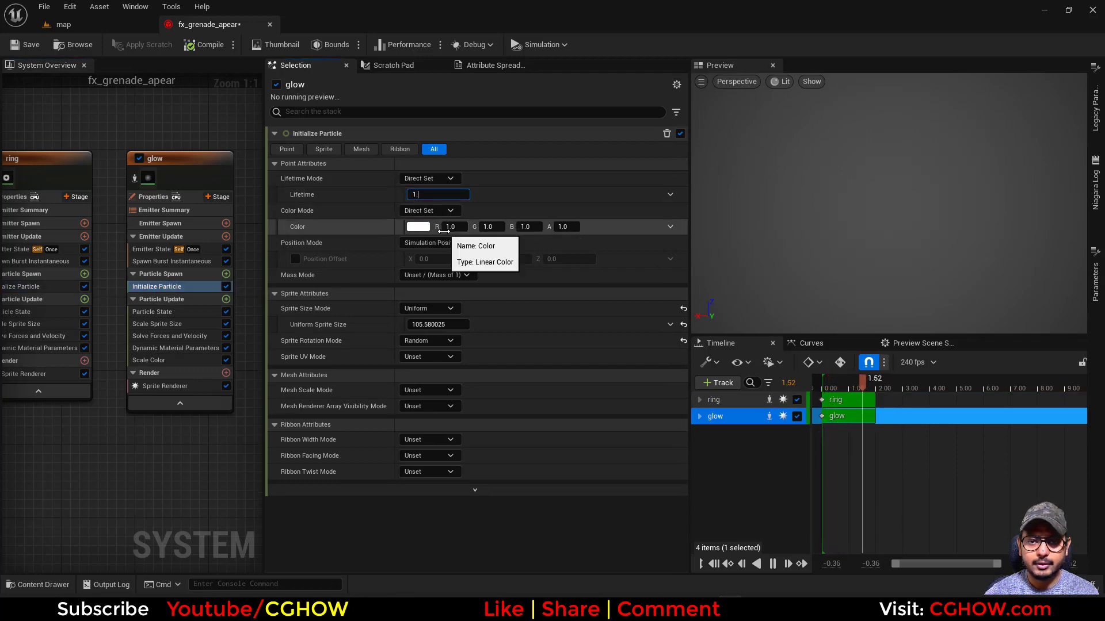
key(Return)
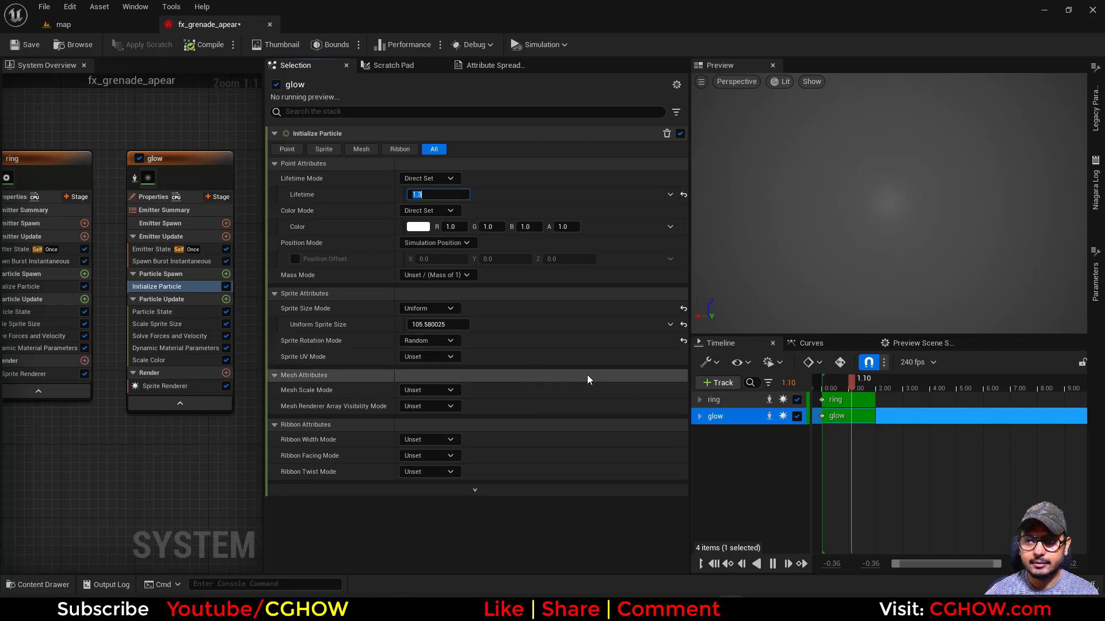
Step: Duplicate the glow emitter in the Niagara system, rename the copy Flare, and check the preview at about 0.7 seconds
right_drag(170, 444, 95, 448)
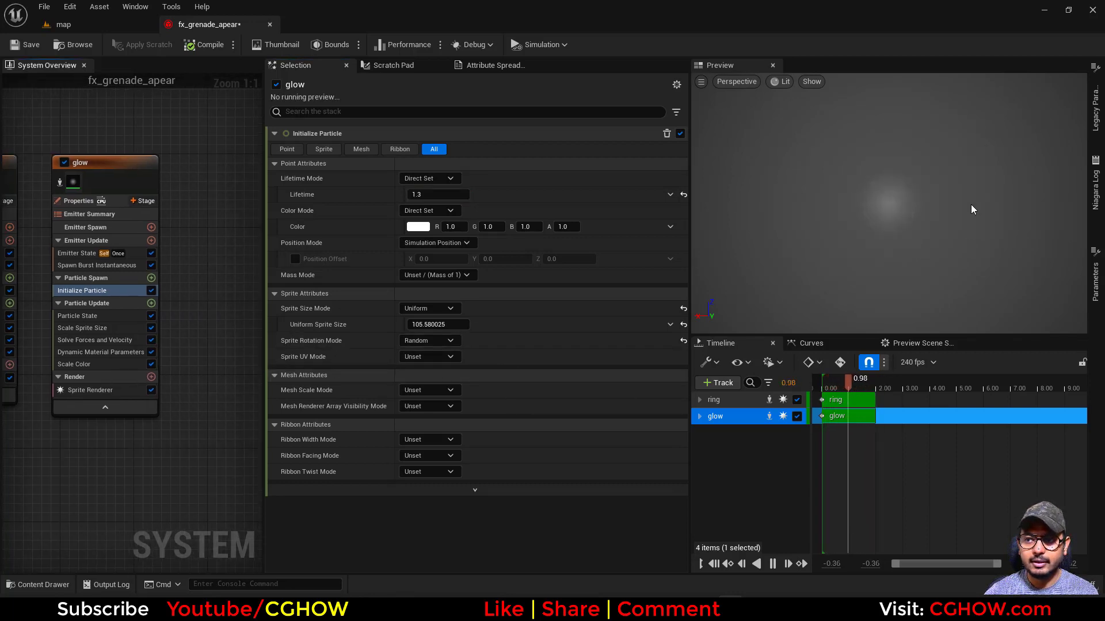
click(111, 167)
right_drag(221, 164, 98, 159)
click(99, 149)
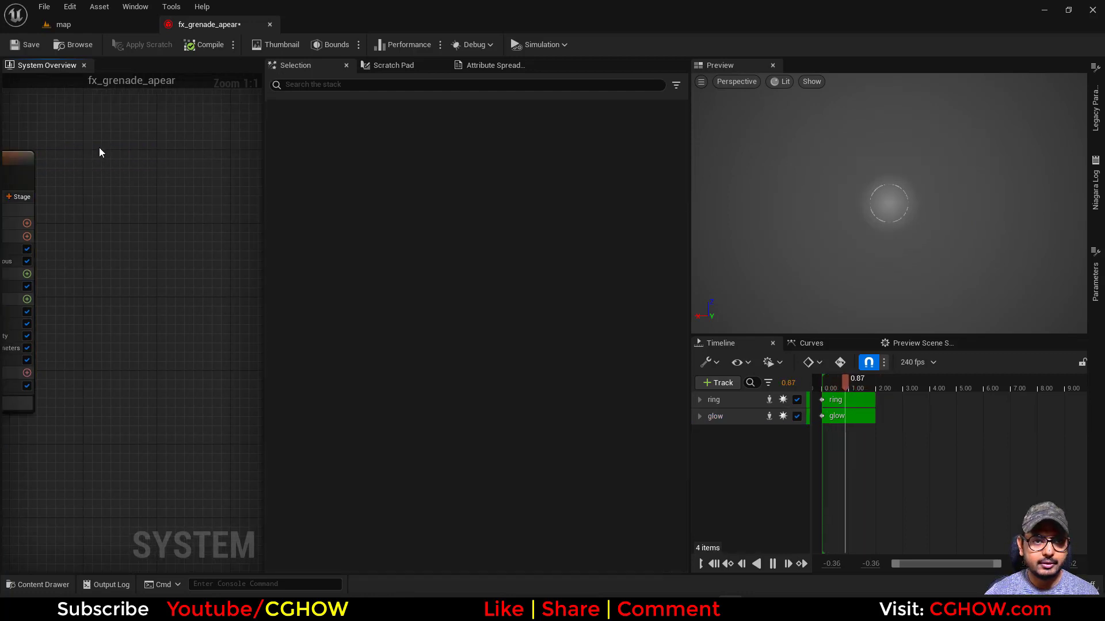
key(ctrl+v)
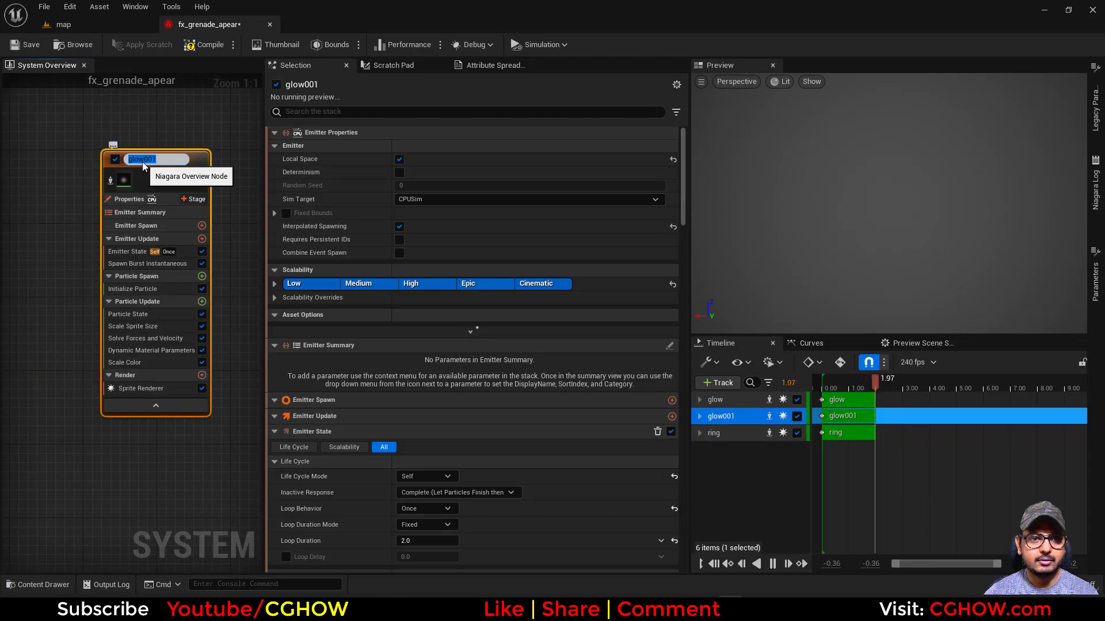
text(Flare)
key(Return)
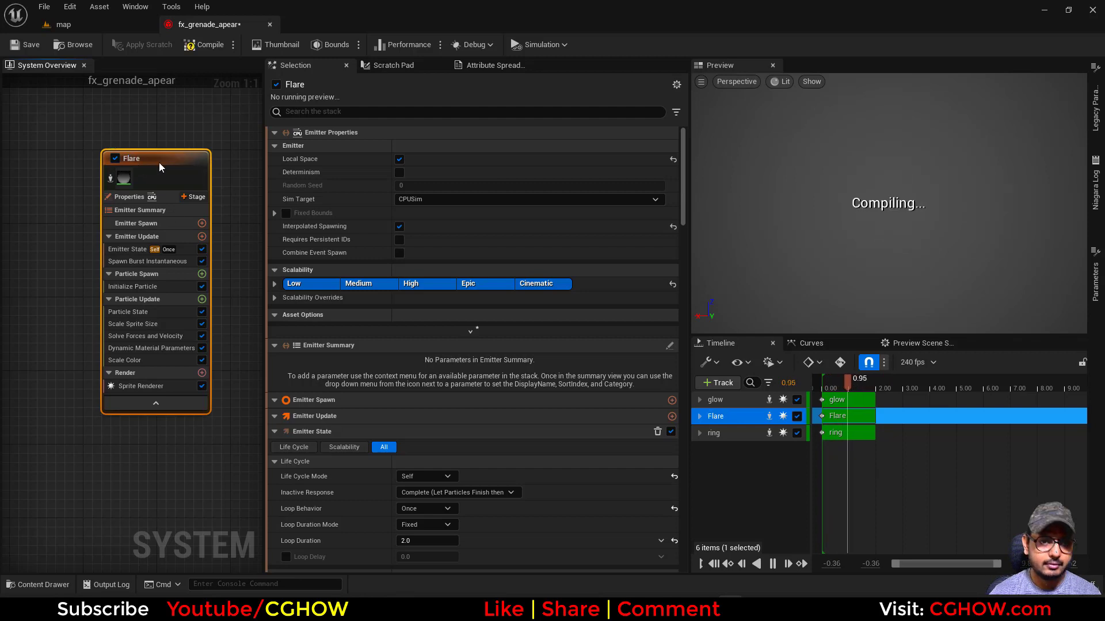
click(841, 381)
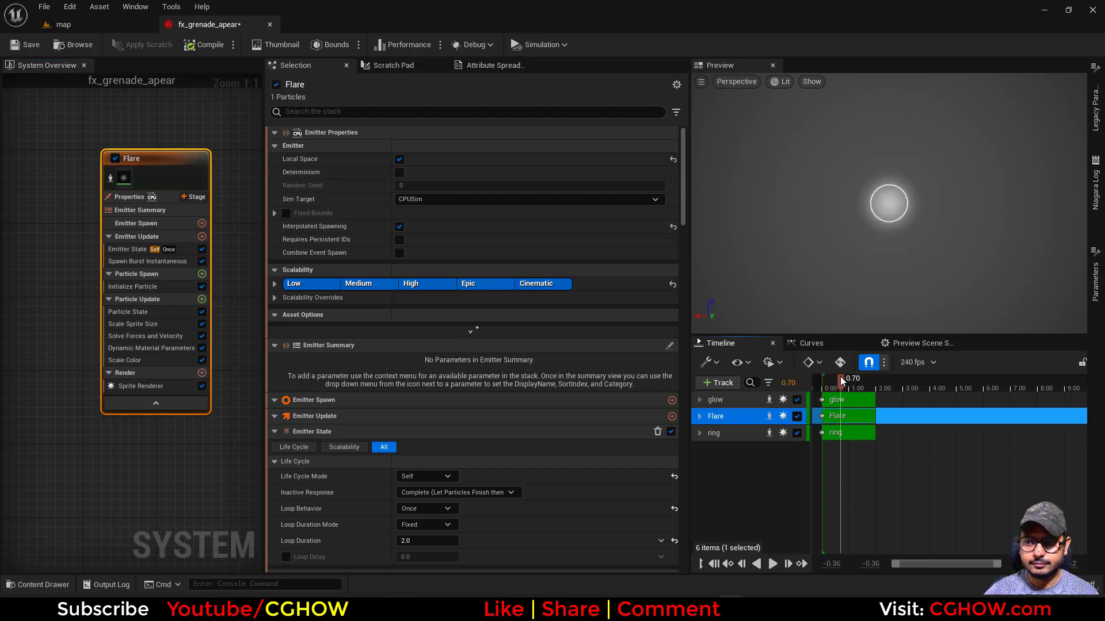
Step: Isolate the ring emitter in the preview and scrub the timeline back toward the start
click(130, 286)
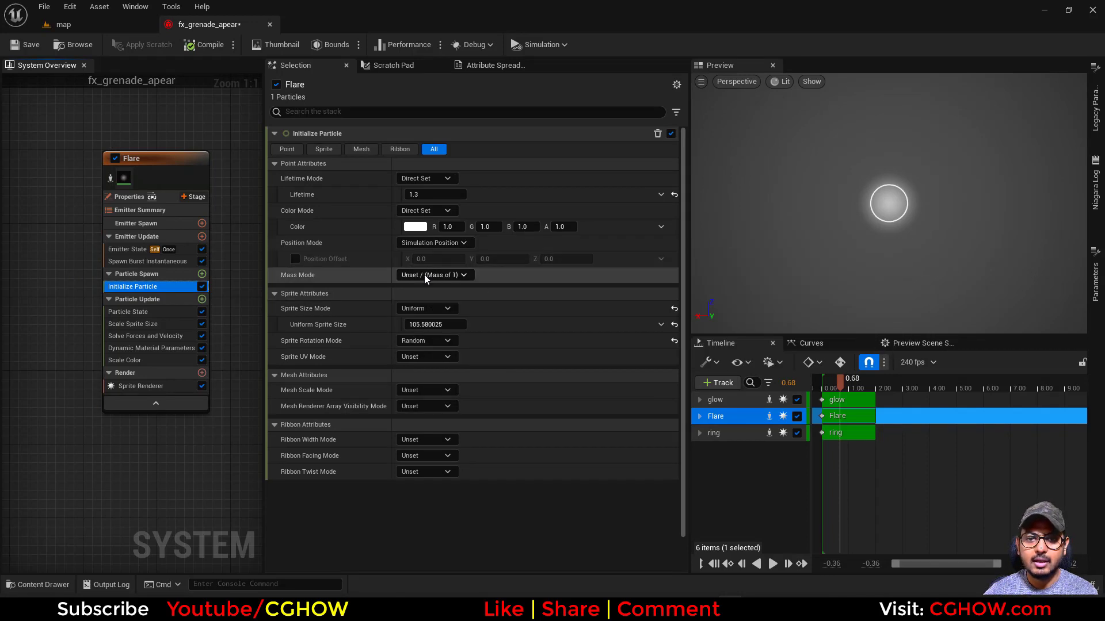
right_drag(66, 433, 249, 439)
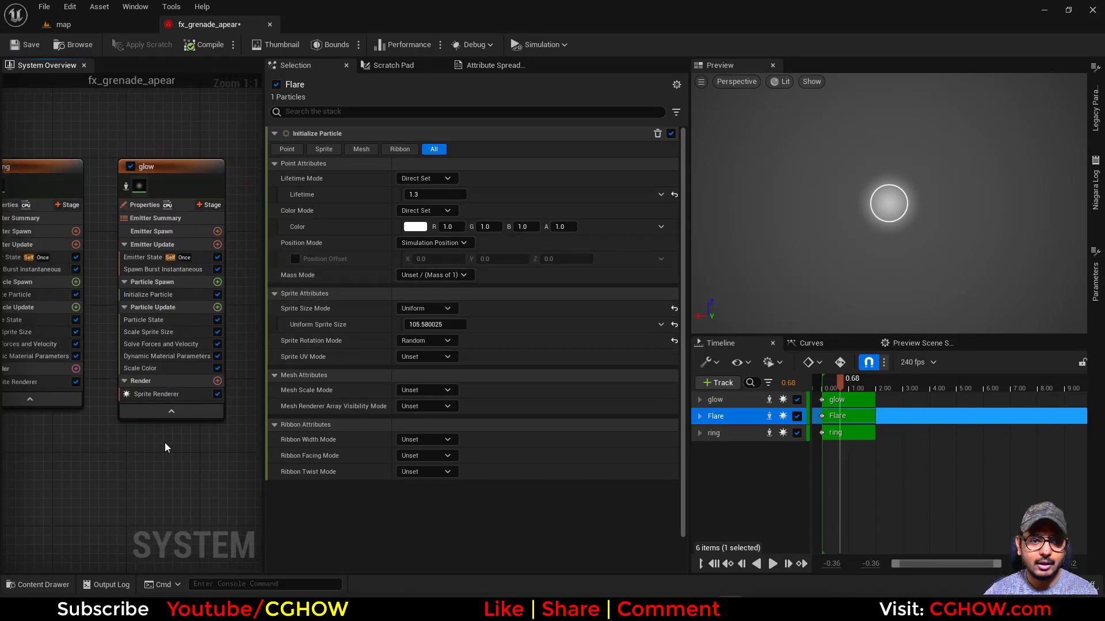
right_drag(166, 447, 275, 450)
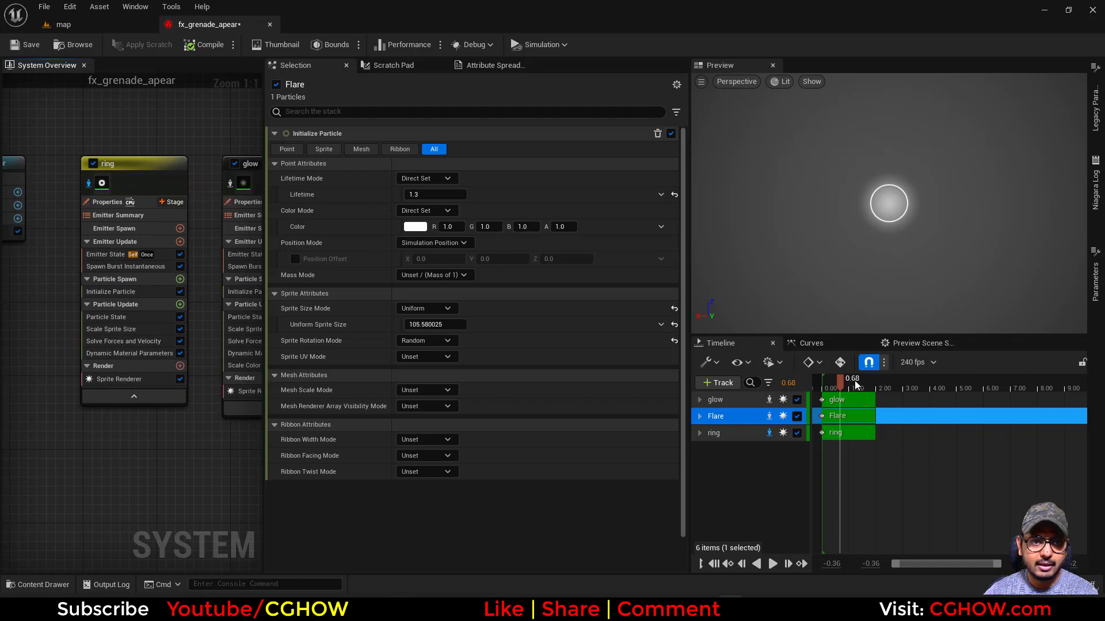
drag(856, 384, 820, 387)
Step: Set the ring's Initialize Particle color to a saturated blue with a value of 50 and scrub the preview to check it
click(110, 291)
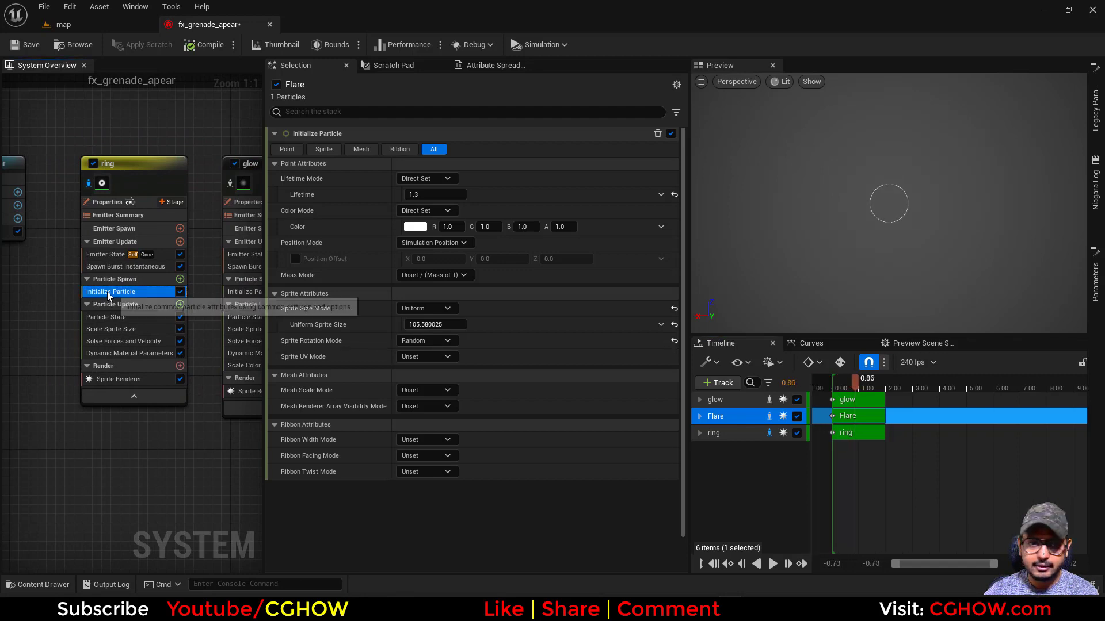
click(414, 227)
drag(474, 315, 413, 265)
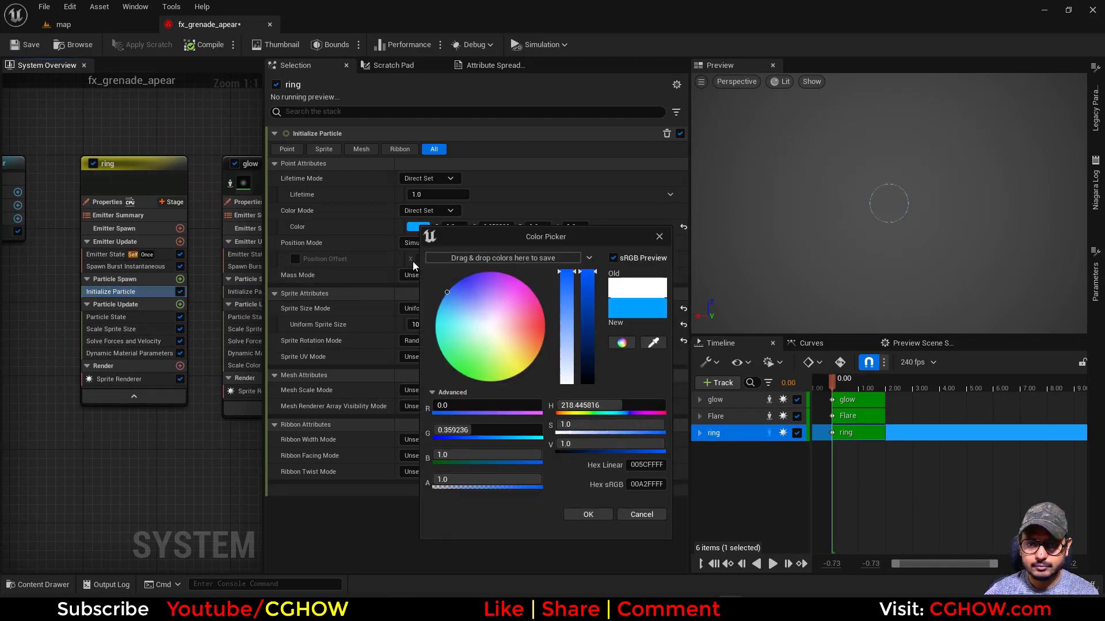
click(582, 443)
text(20)
key(Return)
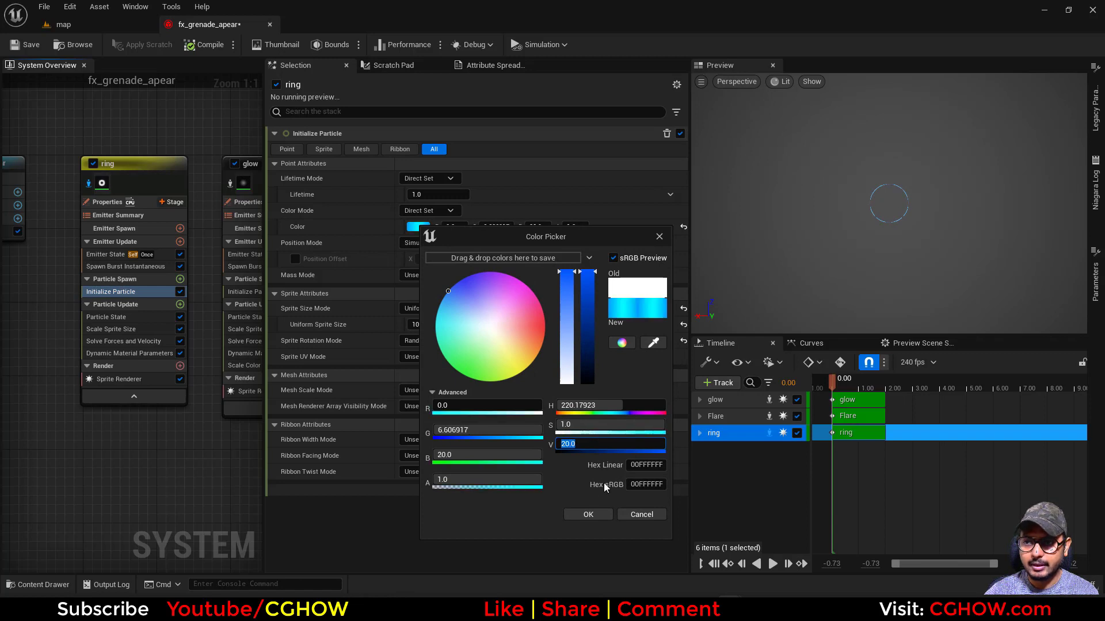
key(Return)
click(595, 516)
drag(836, 388, 869, 393)
Step: Isolate the glow emitter in the preview and set its particle color to blue, about R 0, G 0.434, B 1
right_drag(239, 143, 128, 141)
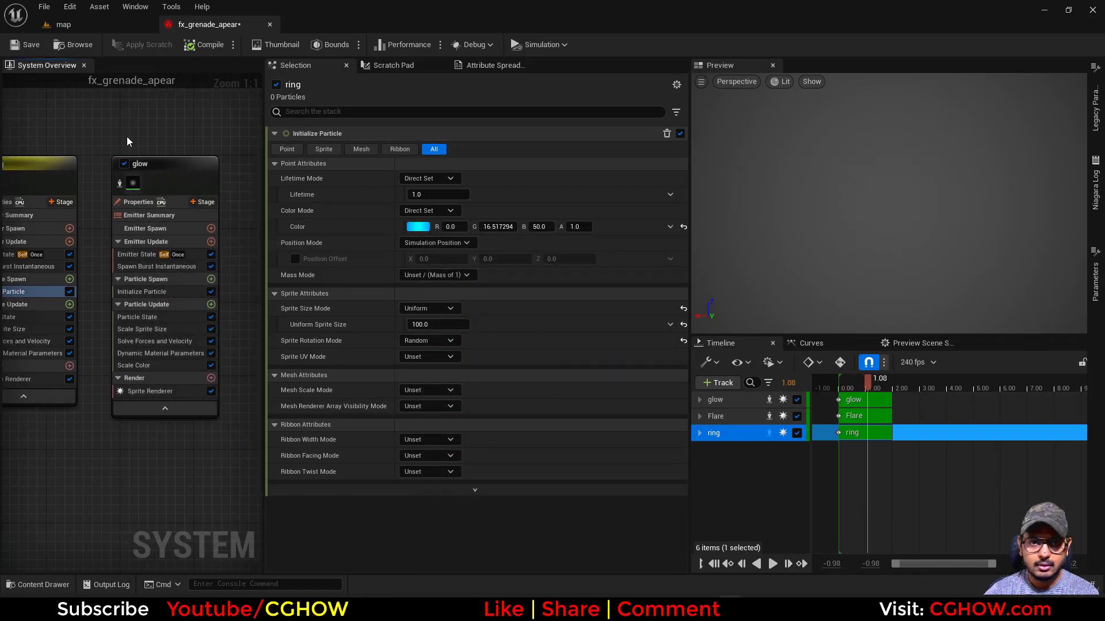
click(119, 184)
drag(841, 388, 854, 388)
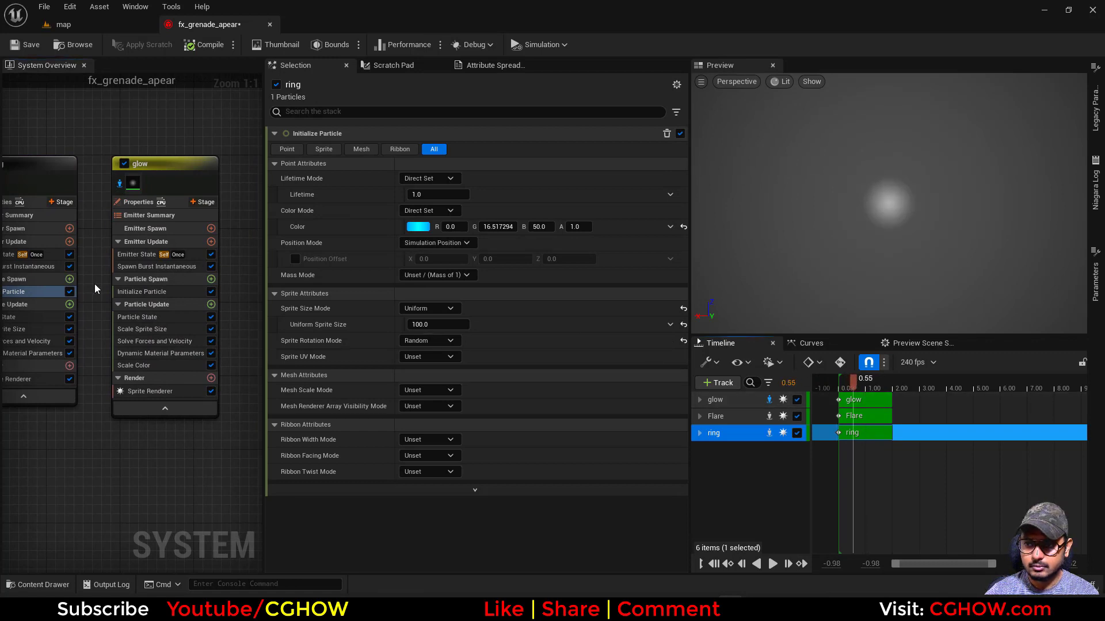
click(141, 291)
click(425, 227)
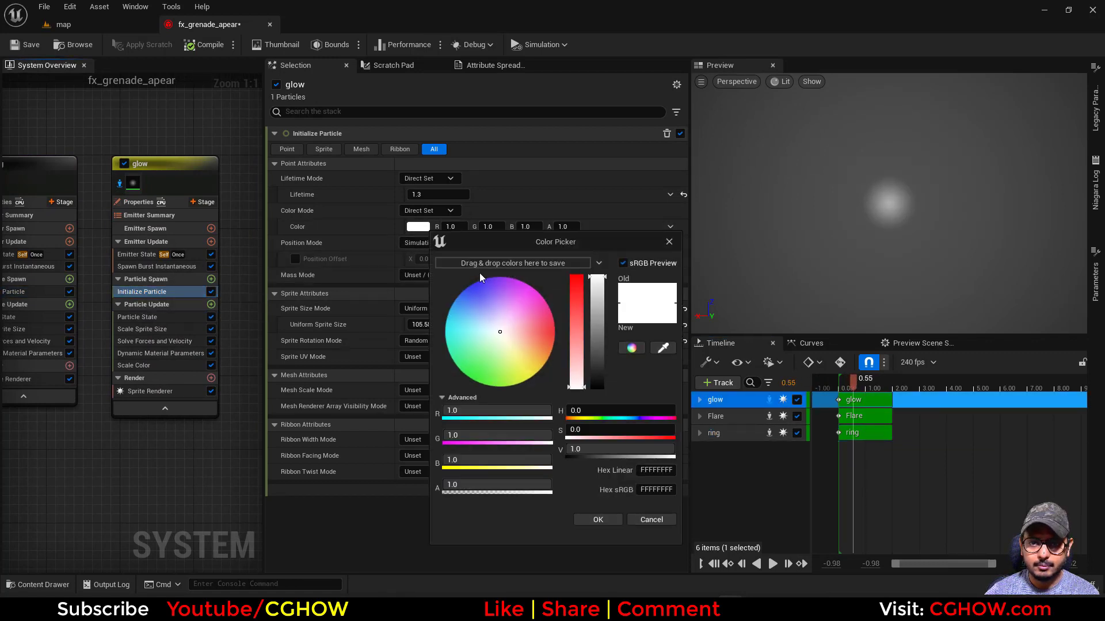
click(450, 302)
mouse_move(462, 293)
mouse_down()
mouse_move(452, 277)
mouse_move(450, 298)
mouse_up()
click(597, 520)
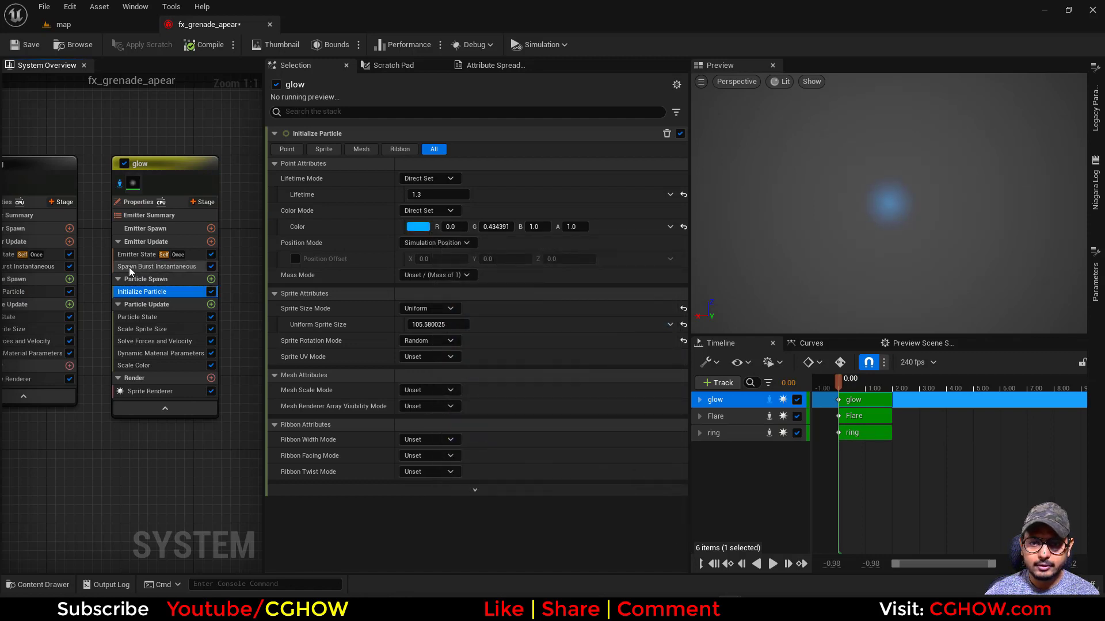
Step: Set the glow's burst Spawn Count to 5 and its Sprite Size Mode to Random Uniform between 60 and 120
click(157, 267)
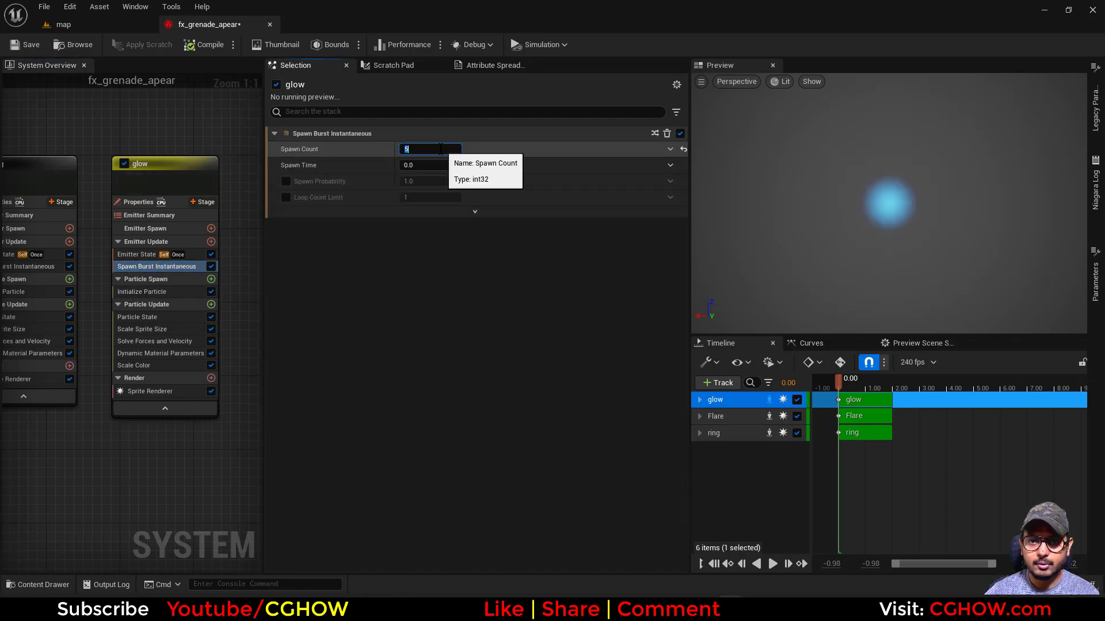
click(145, 292)
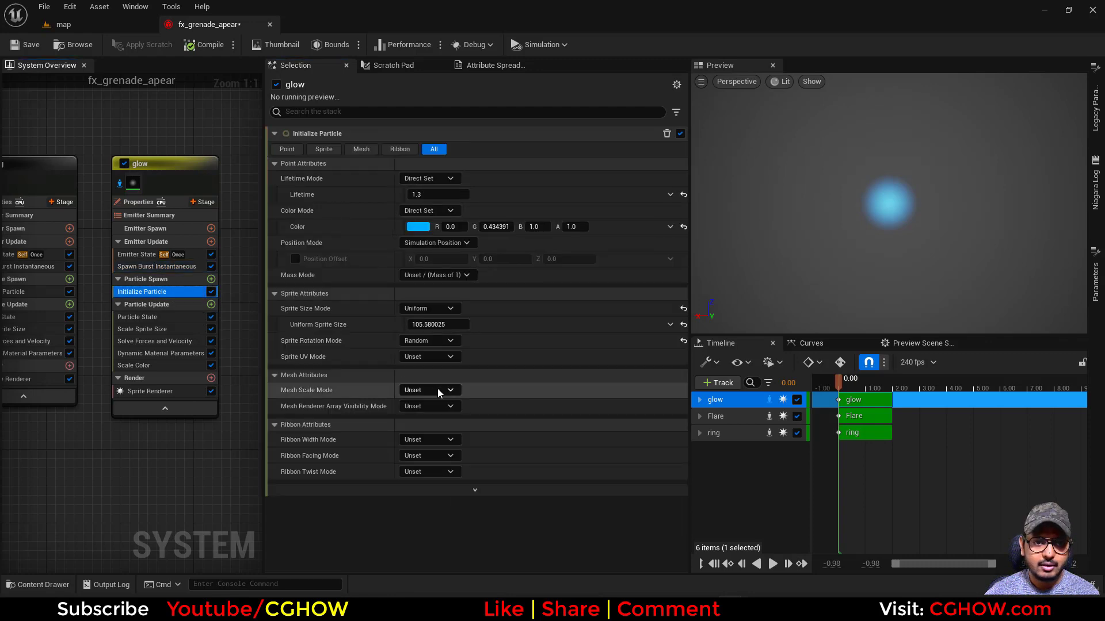
click(435, 309)
click(505, 313)
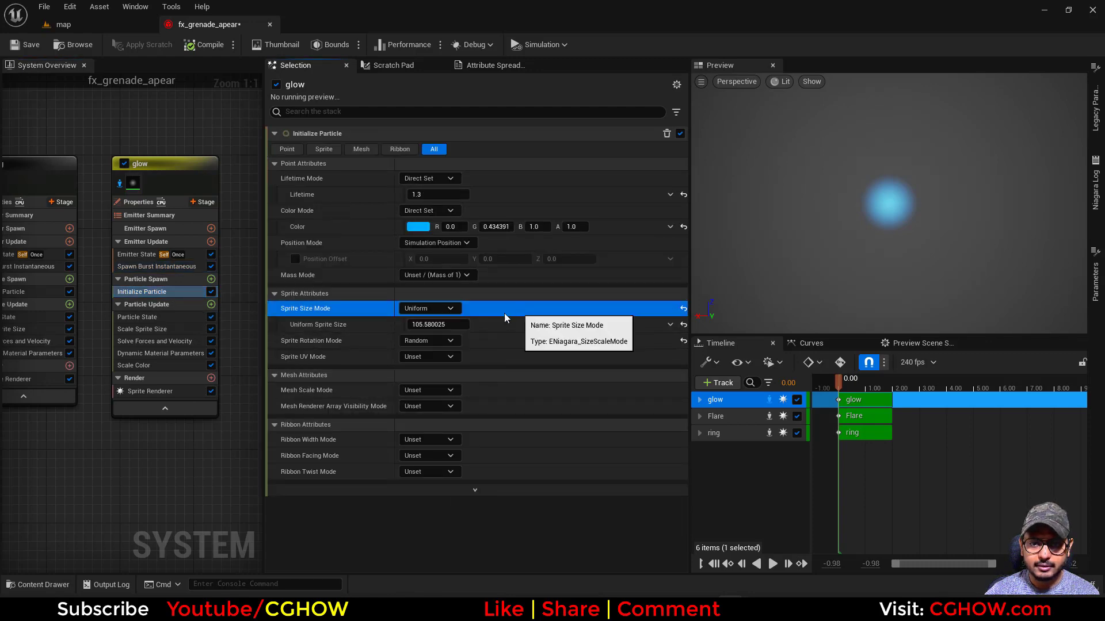
click(440, 310)
click(456, 352)
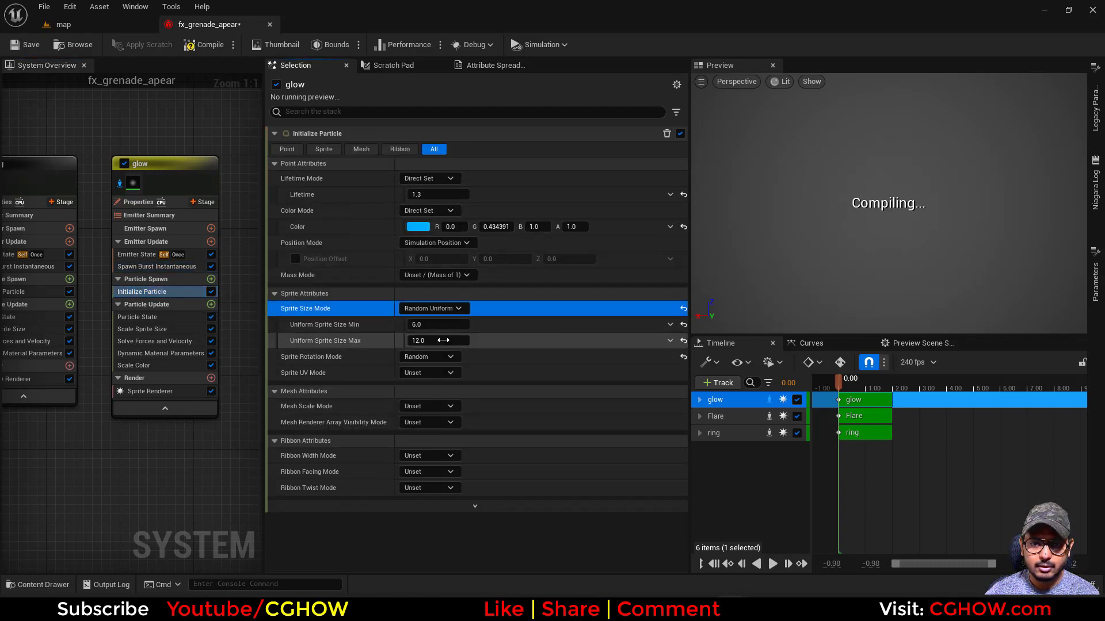
click(436, 325)
text(60)
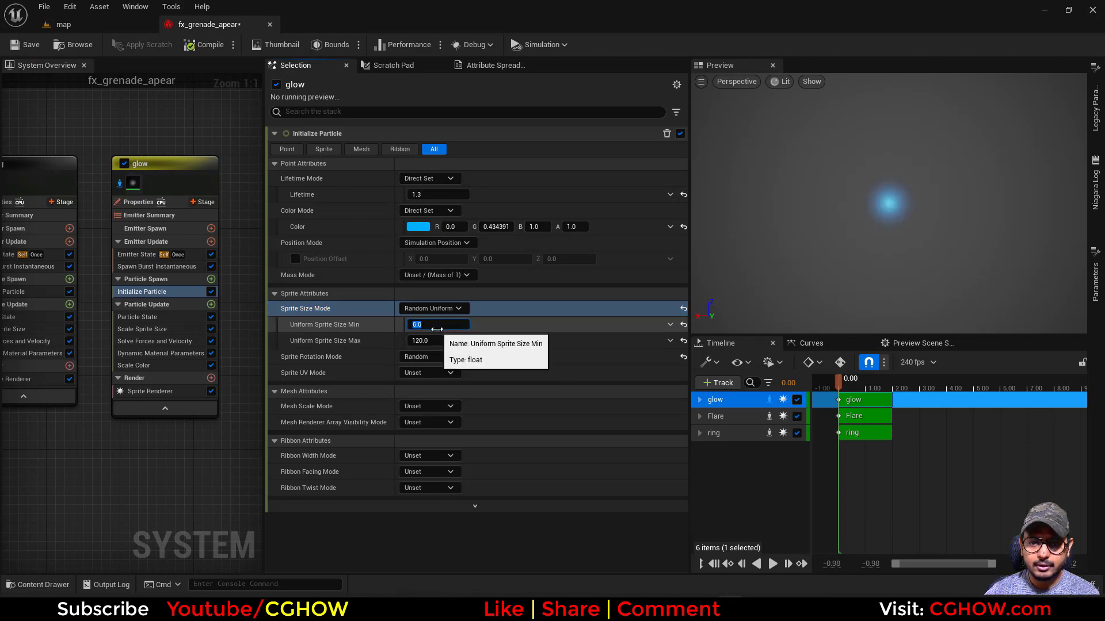
key(Return)
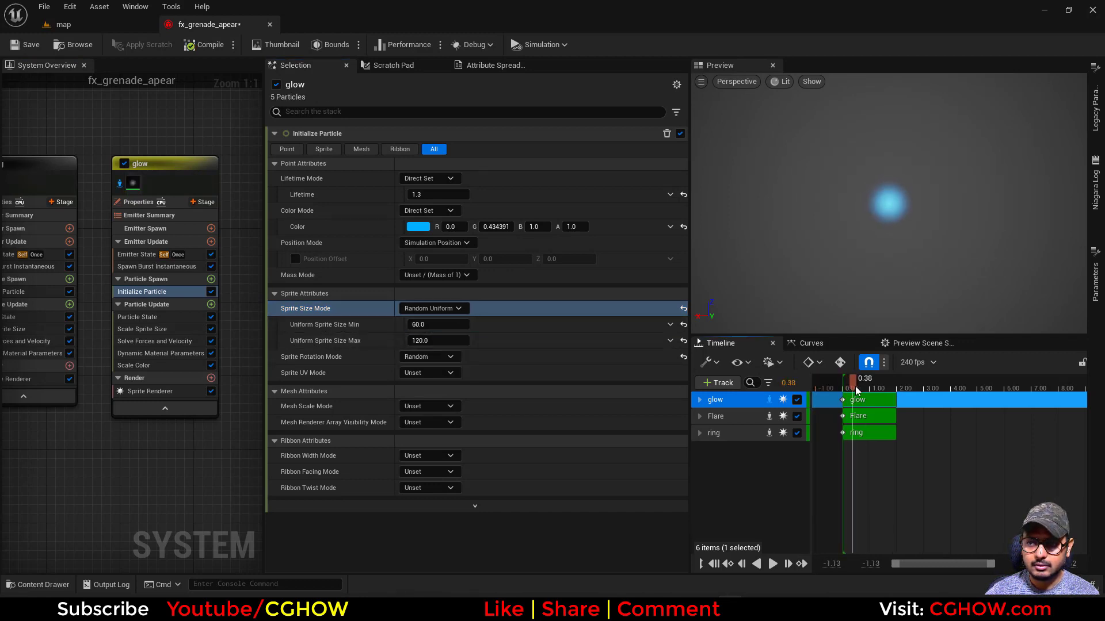
Step: Switch the glow's Lifetime Mode to Random with a minimum of 1 and a maximum of 1.5
click(434, 181)
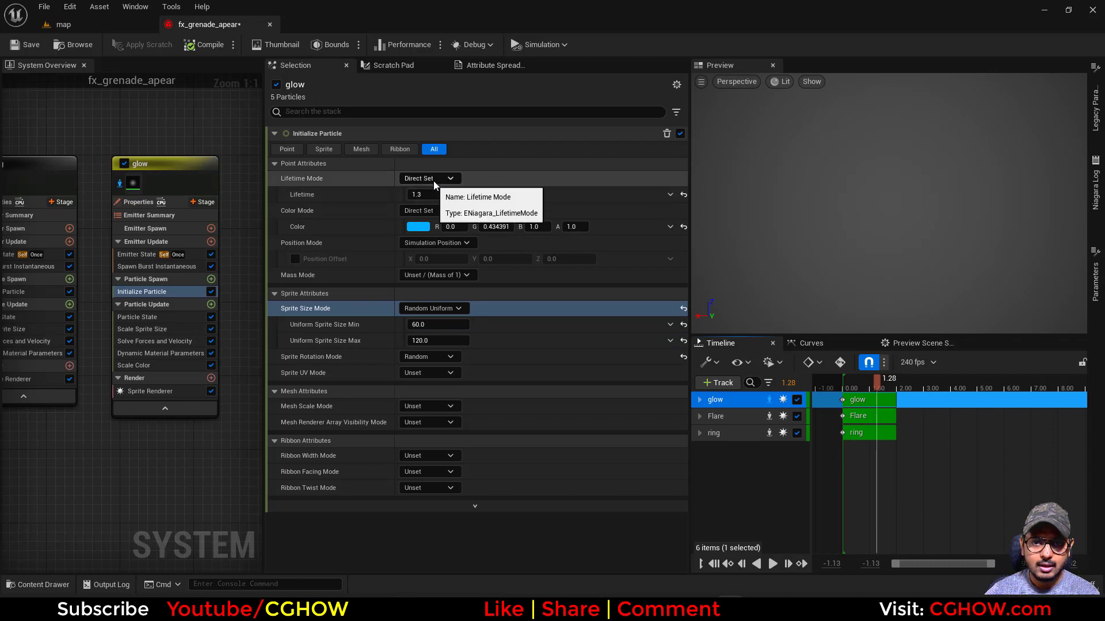
click(437, 204)
click(430, 210)
text(1.5)
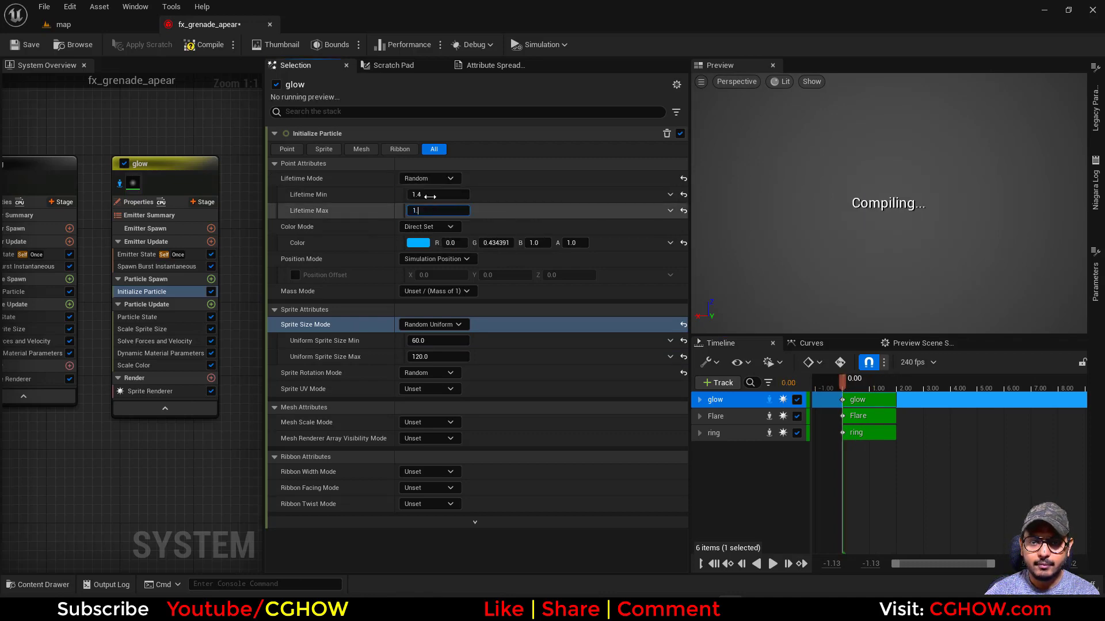
click(430, 195)
text(1)
key(Return)
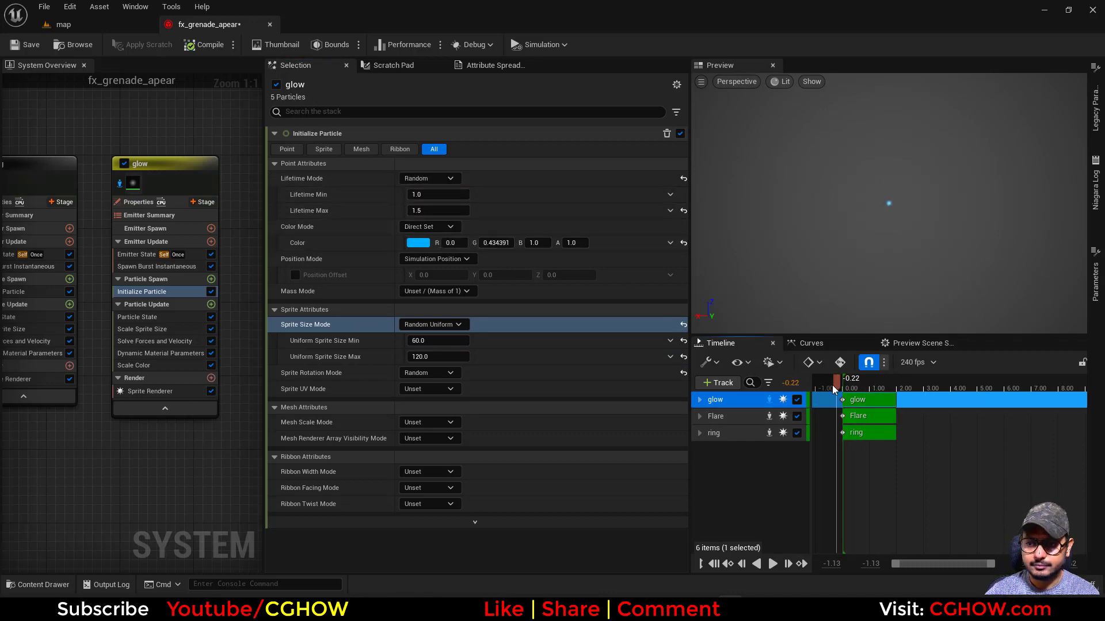
Step: Isolate the Flare emitter in the preview and set its particle color to a saturated blue with a value of 5
right_drag(209, 157, 79, 155)
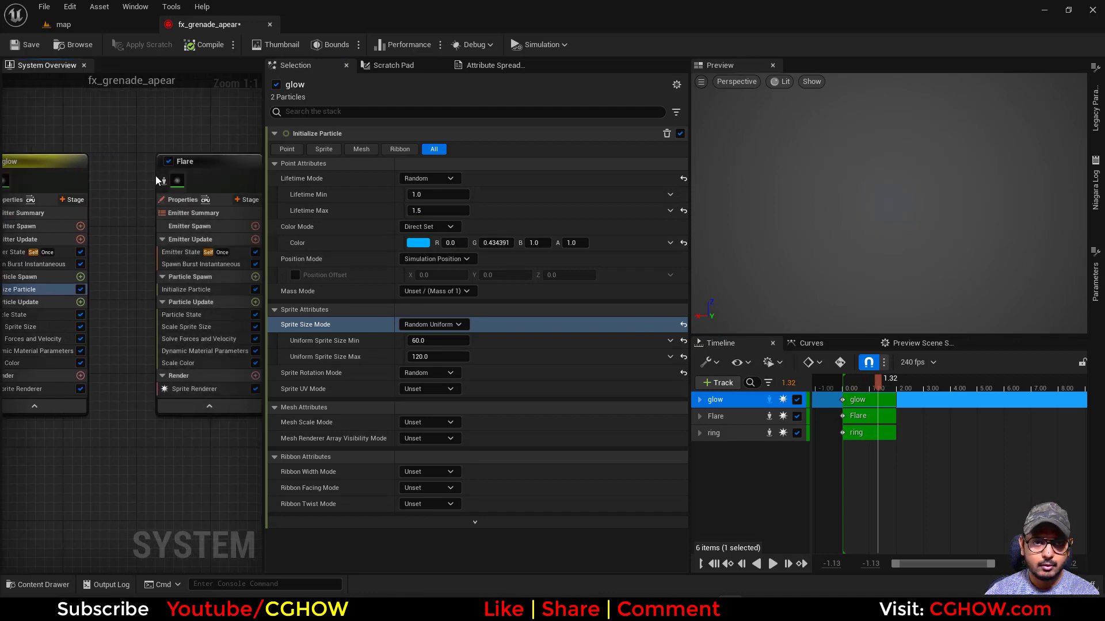
click(820, 385)
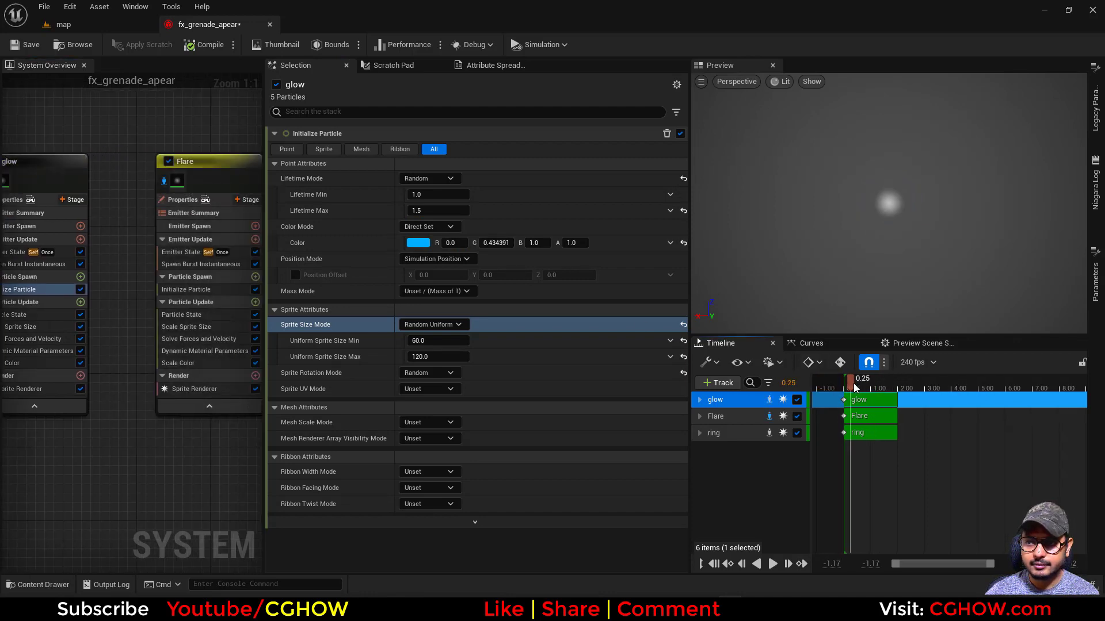
click(186, 289)
click(418, 227)
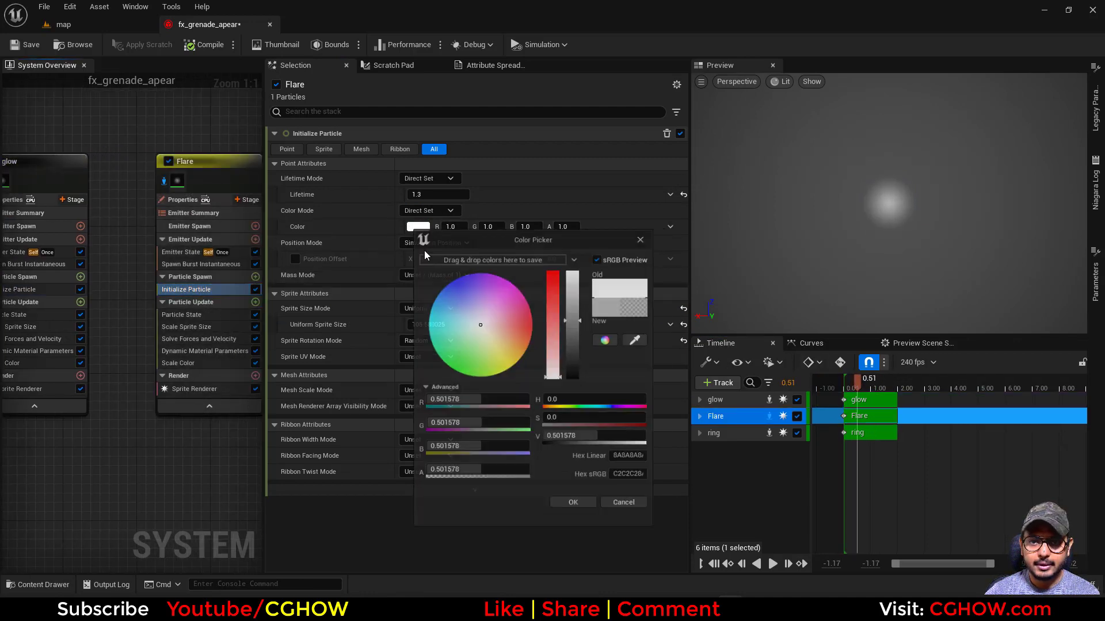
drag(450, 309, 437, 299)
click(580, 449)
text(5)
key(Return)
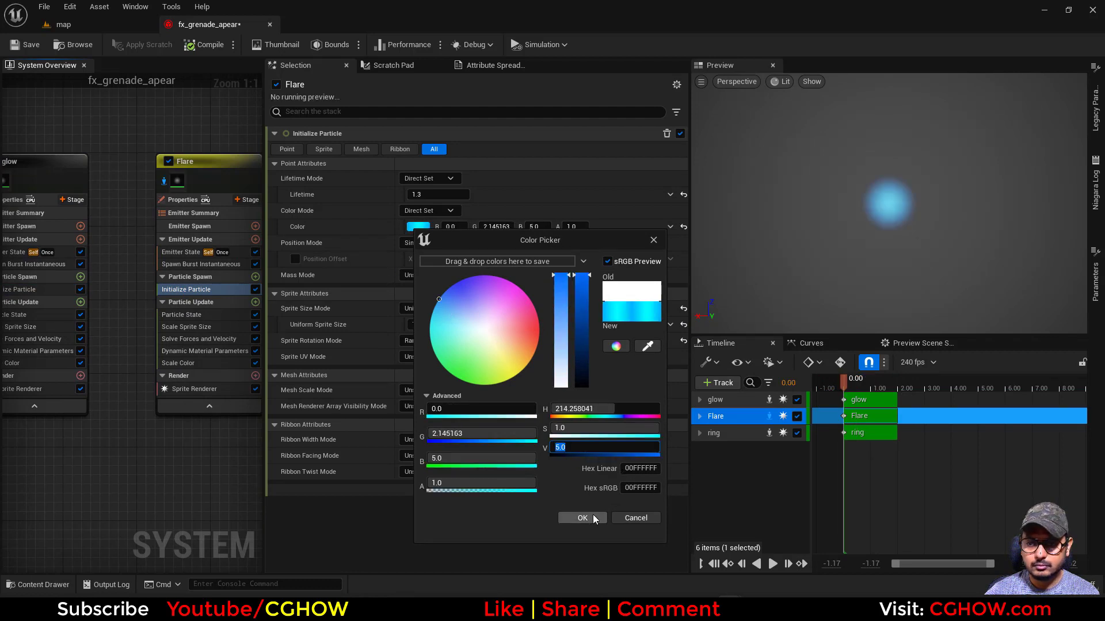
click(583, 518)
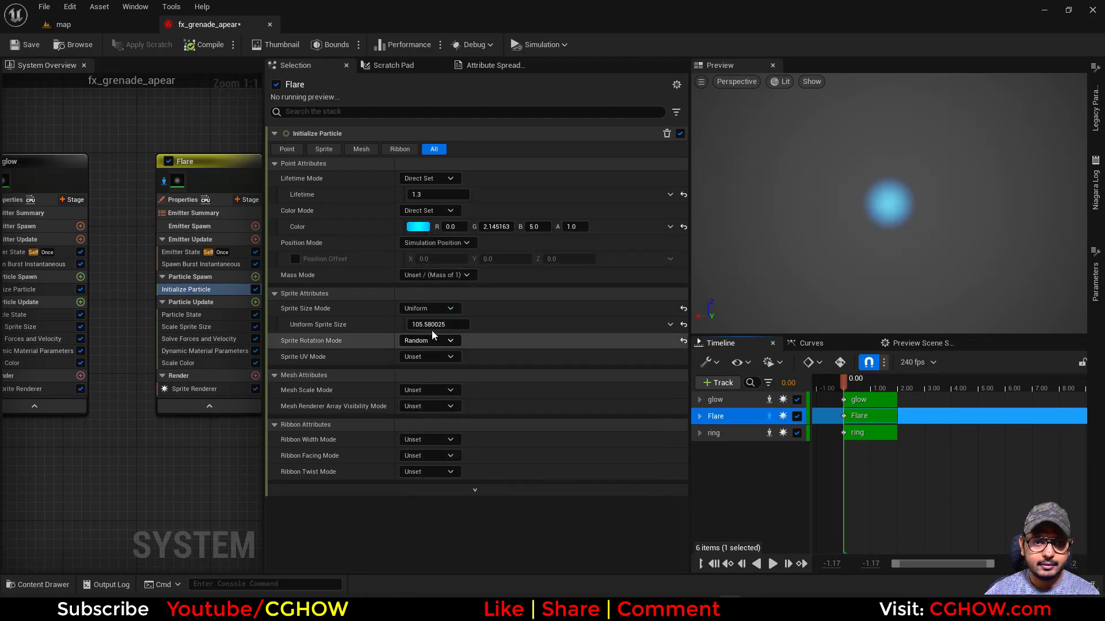
Step: Set the Flare's Sprite Size Mode to Non-Uniform at about 188 by 10 and its Sprite Rotation Mode to Unset
click(429, 308)
click(469, 364)
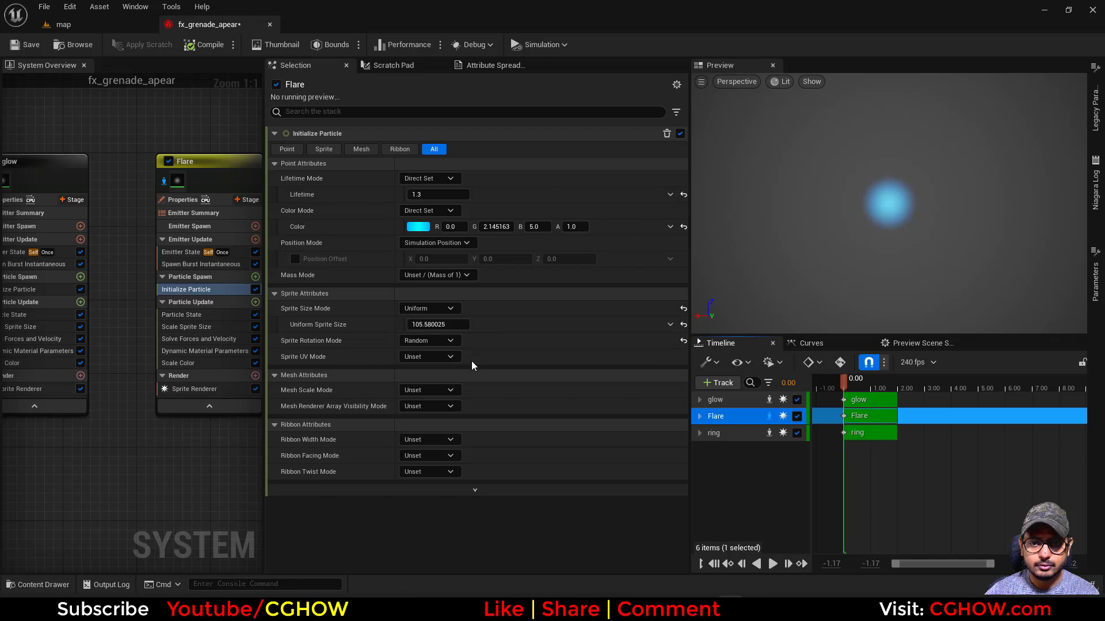
drag(445, 325, 422, 332)
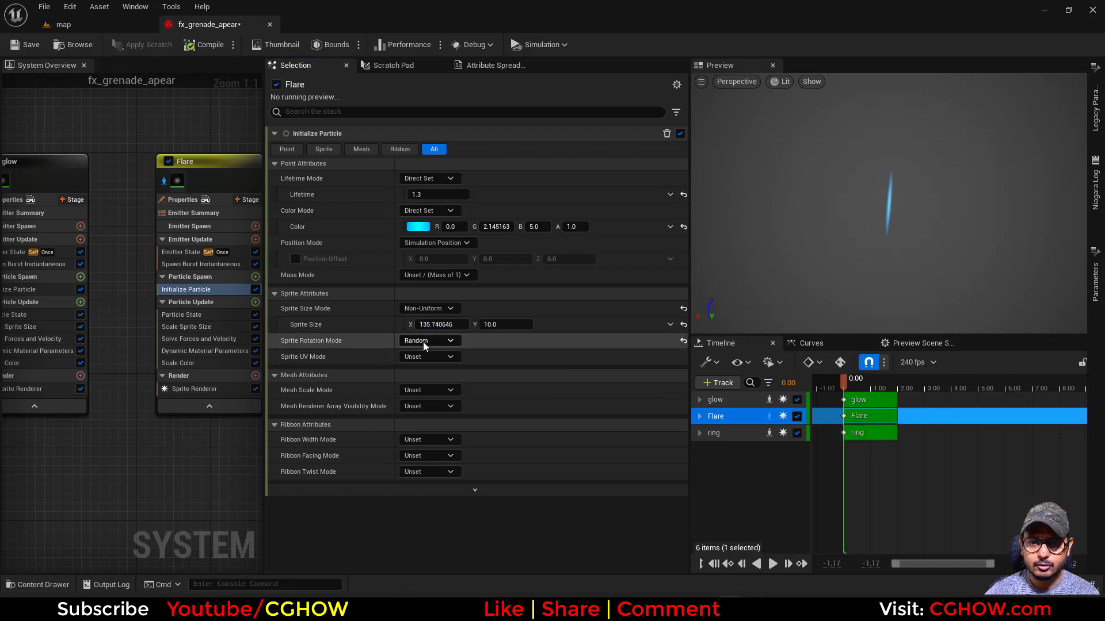
click(424, 340)
click(449, 357)
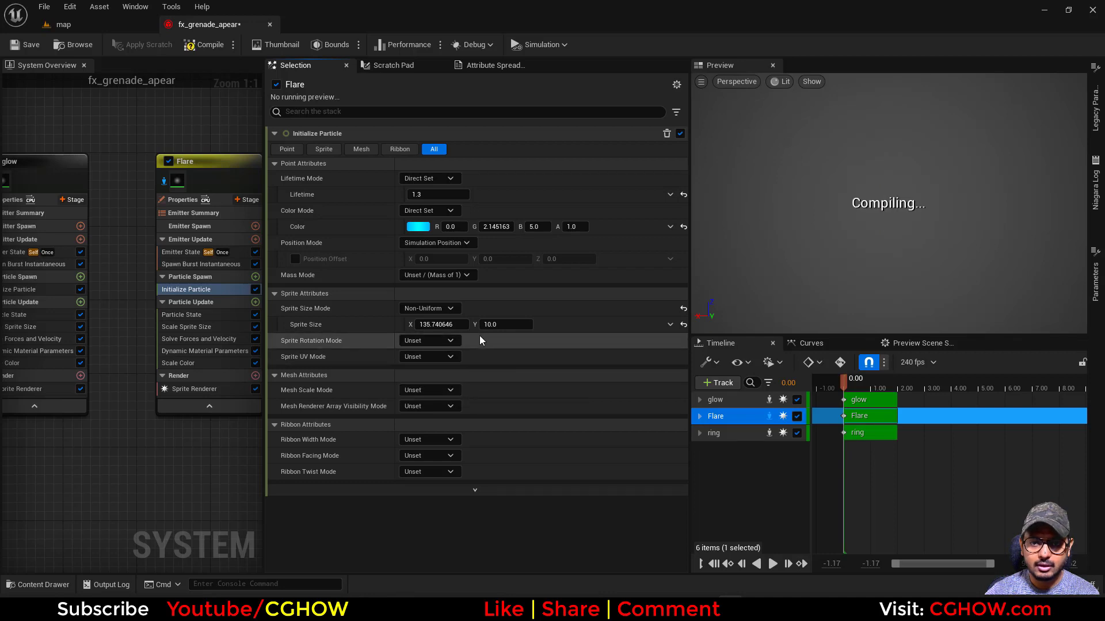
drag(439, 325, 419, 277)
Step: Raise the Flare color's value to 20 and scrub the preview with all emitters shown together
click(418, 227)
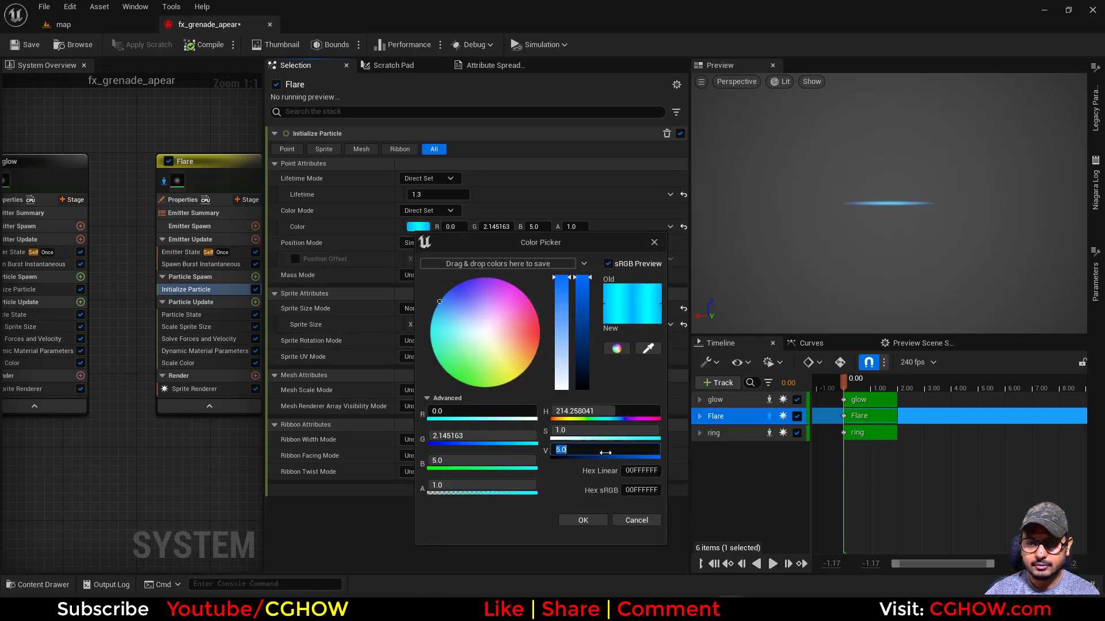
click(583, 521)
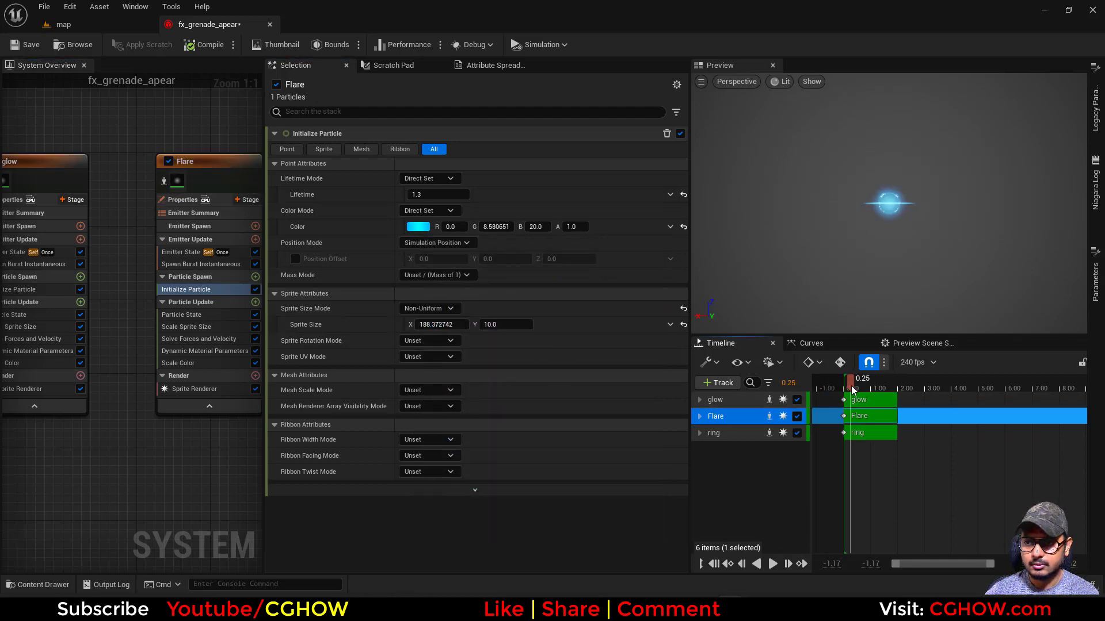
mouse_move(868, 390)
mouse_down()
mouse_move(878, 393)
mouse_move(860, 393)
mouse_up()
Step: Set the Flare's Lifetime to 0.8 and play and scrub the preview to check its timing
click(439, 194)
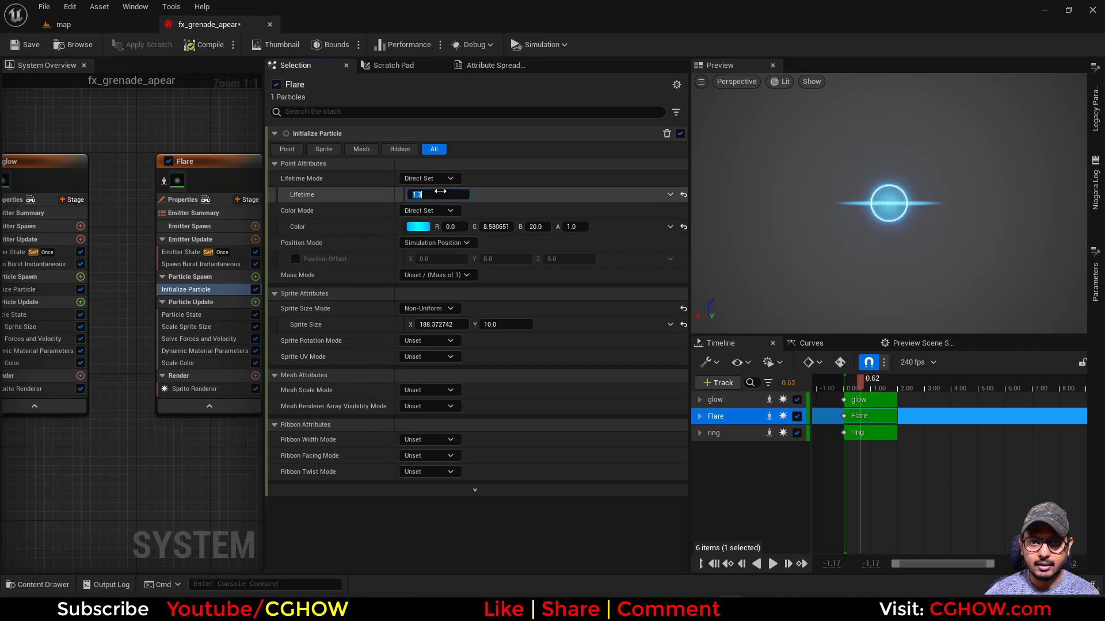
text(.8)
key(Return)
drag(843, 391, 809, 393)
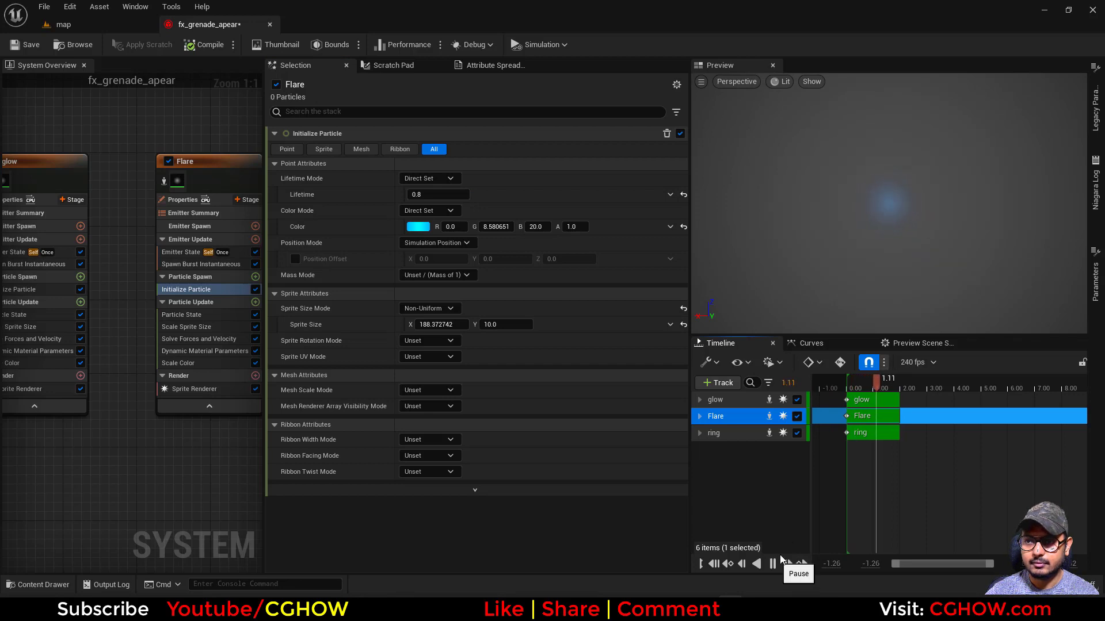
mouse_move(886, 386)
mouse_down()
mouse_move(829, 395)
mouse_move(867, 395)
mouse_up()
Step: Switch to the GIF Scrubber browser window and examine how the reference's glowing orb appears and its small particles scatter
mouse_move(602, 611)
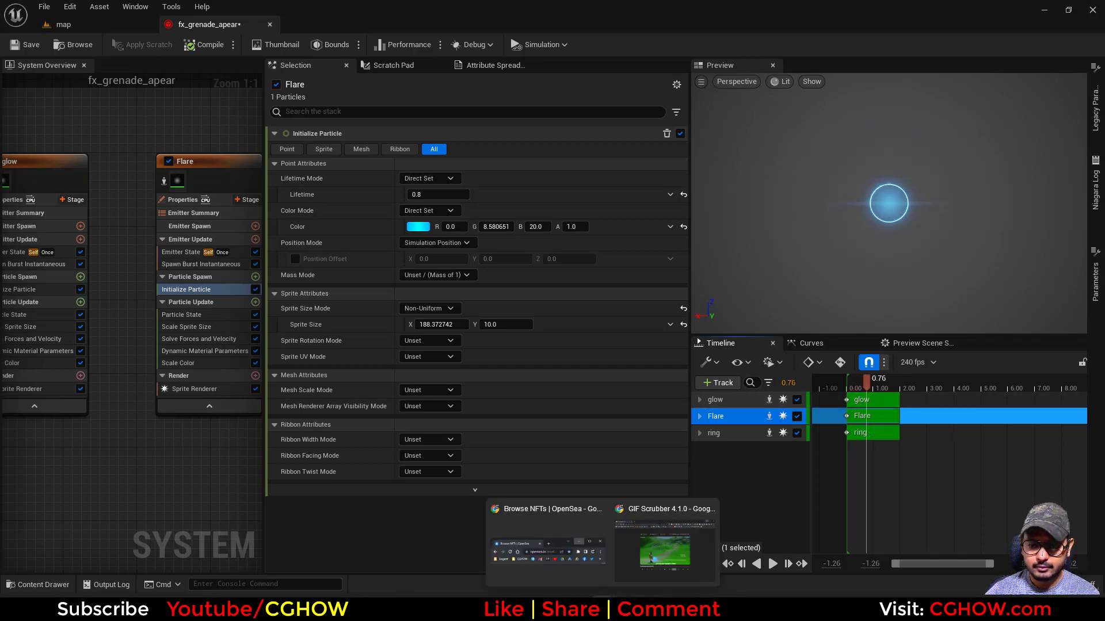
click(664, 541)
mouse_move(352, 405)
mouse_down()
mouse_move(307, 404)
mouse_move(334, 404)
mouse_up()
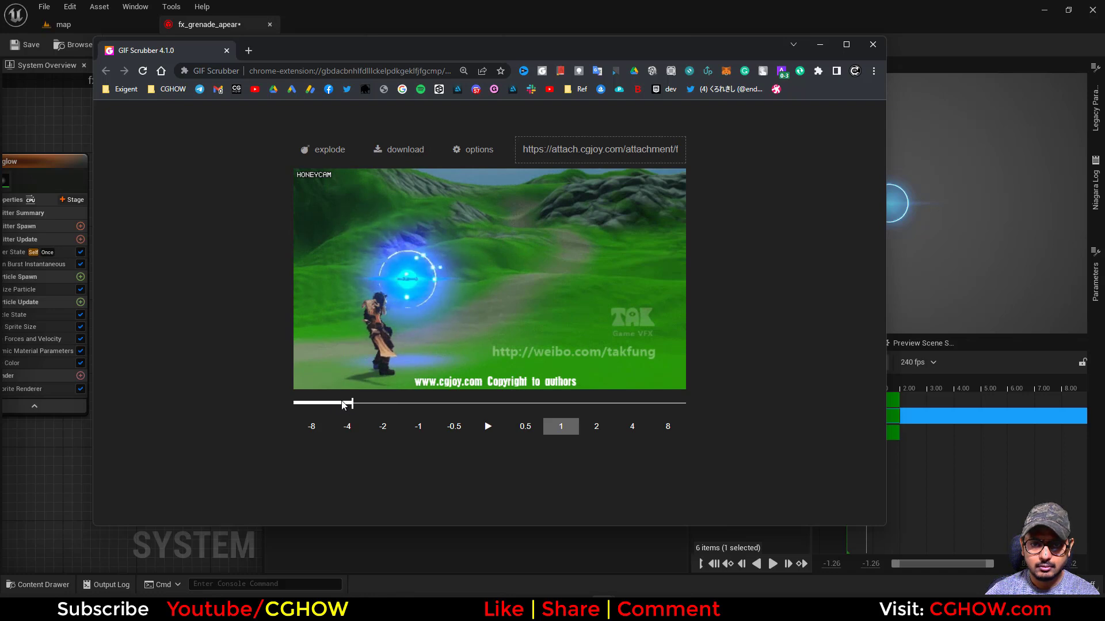
drag(343, 405, 389, 408)
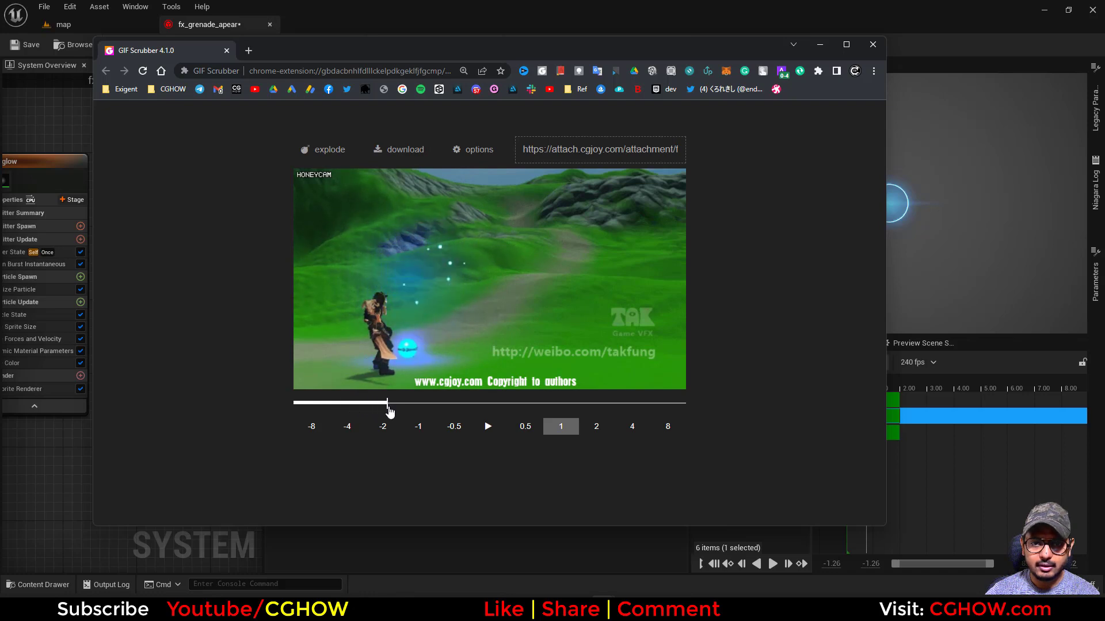
click(820, 44)
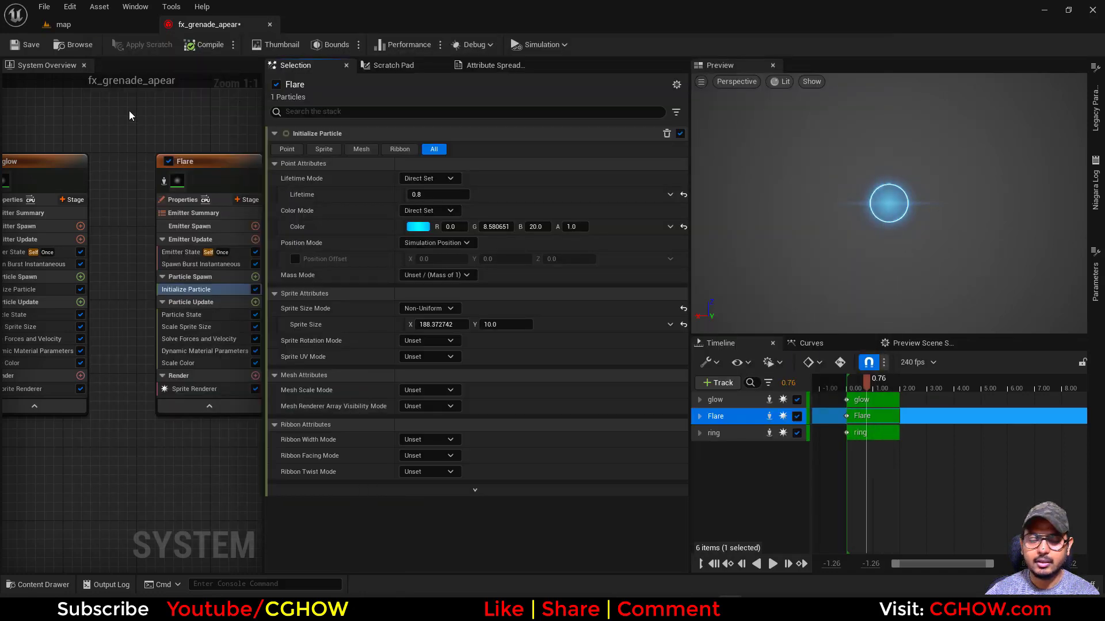
Step: Duplicate the glow emitter into empty space beside the existing emitters and isolate the copy in the preview
scroll(176, 183, down, 2)
click(176, 183)
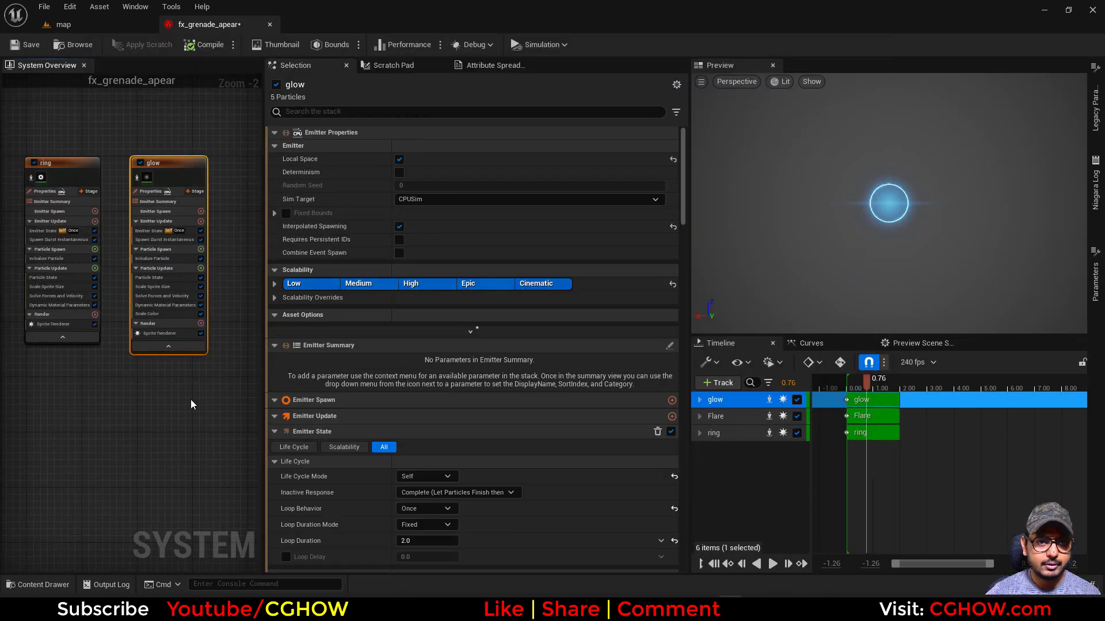
right_drag(192, 402, 25, 389)
click(109, 156)
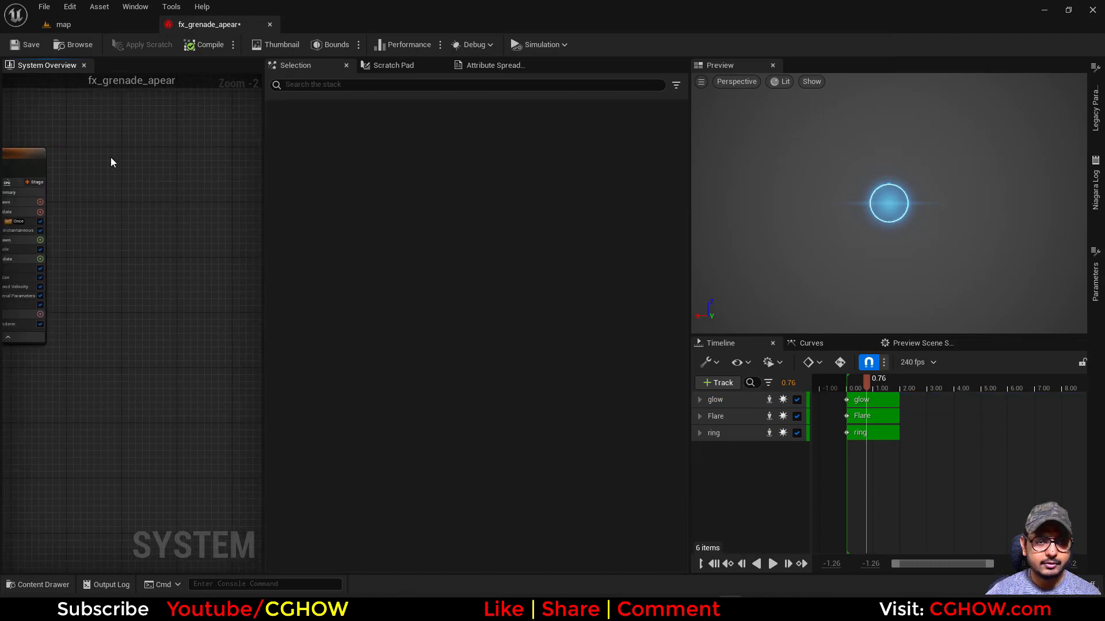
key(ctrl+v)
scroll(110, 167, up, 2)
click(116, 175)
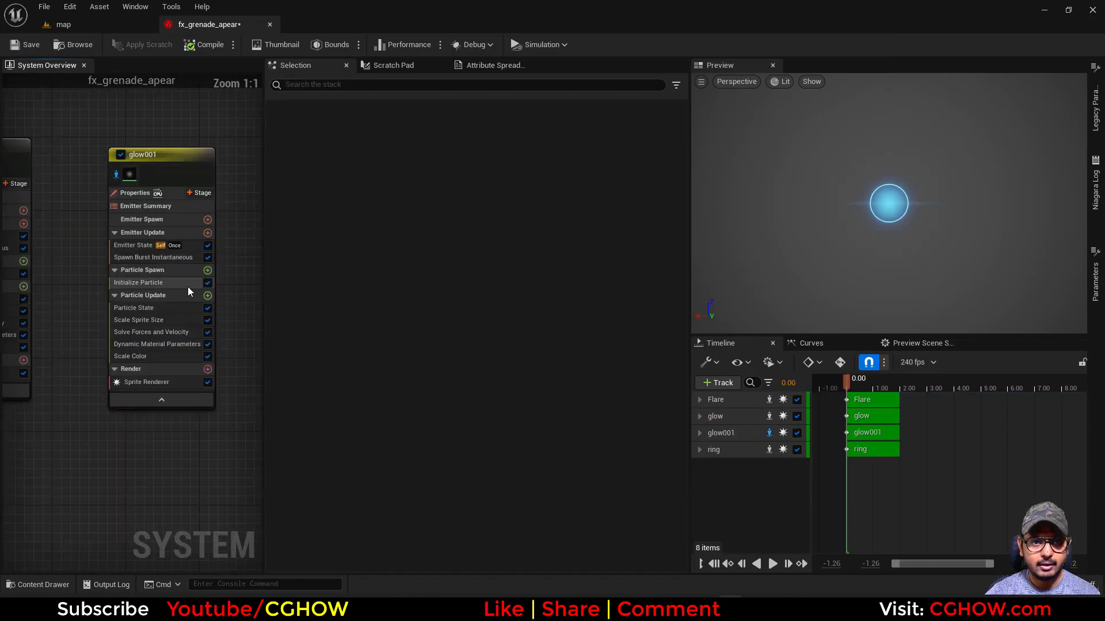
Step: Add a Shape Location module to glow001's Particle Spawn stage with a Sphere Radius of 2
click(208, 271)
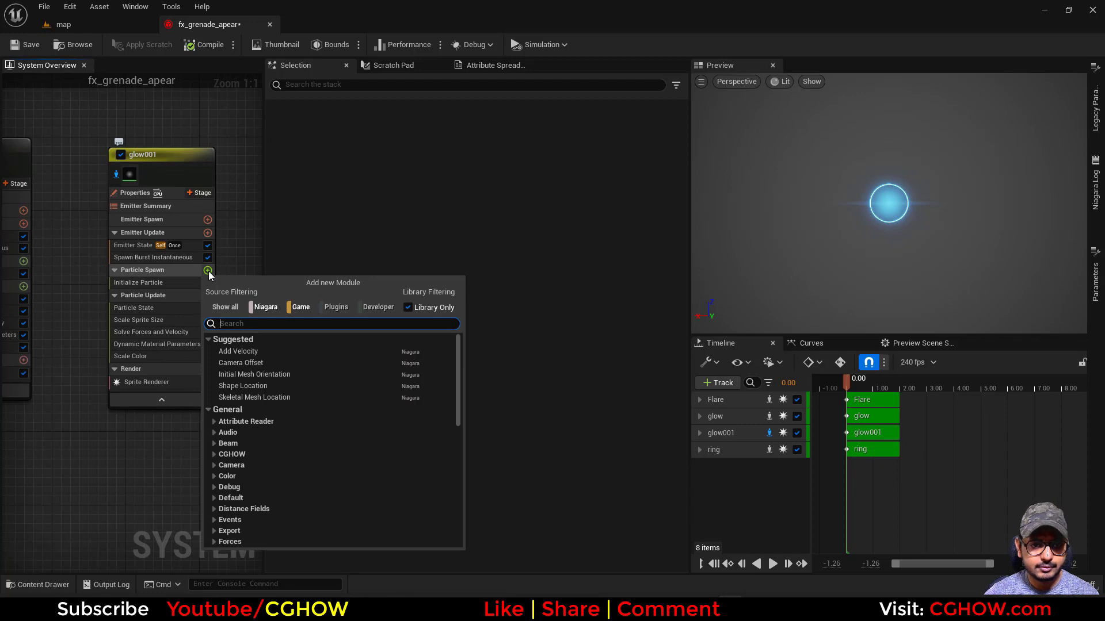
text(sp)
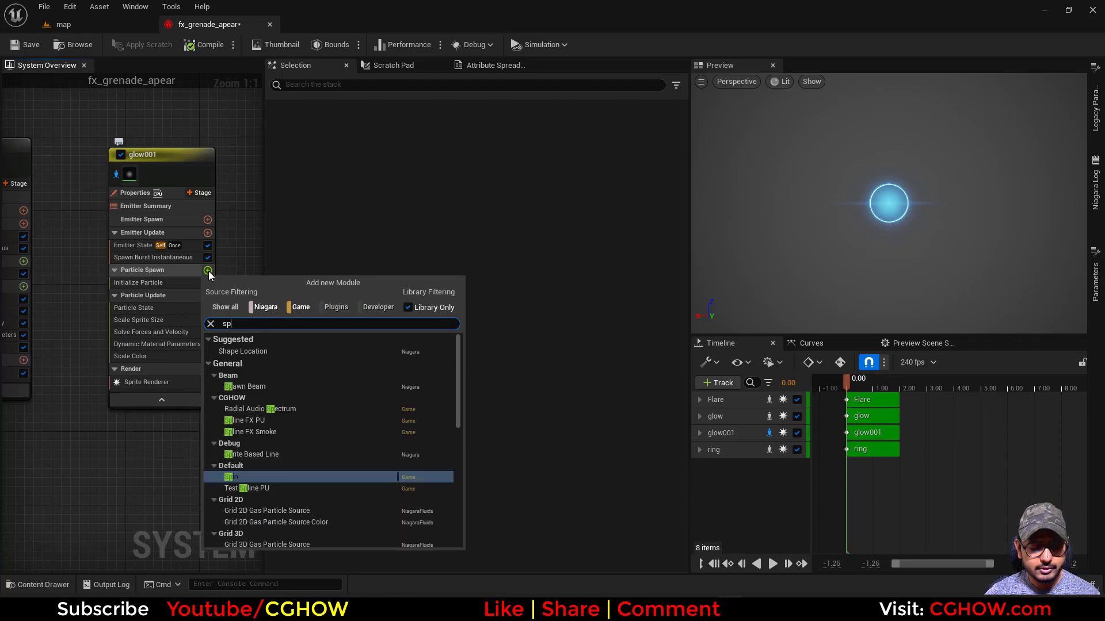
key(BackSpace)
text(h)
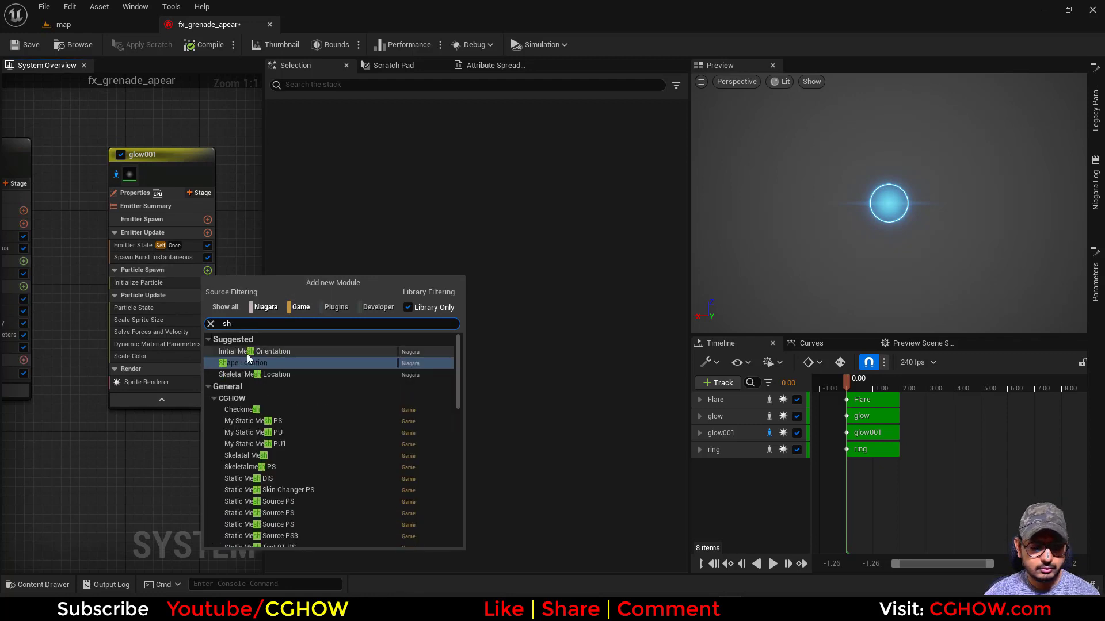
click(251, 363)
click(431, 195)
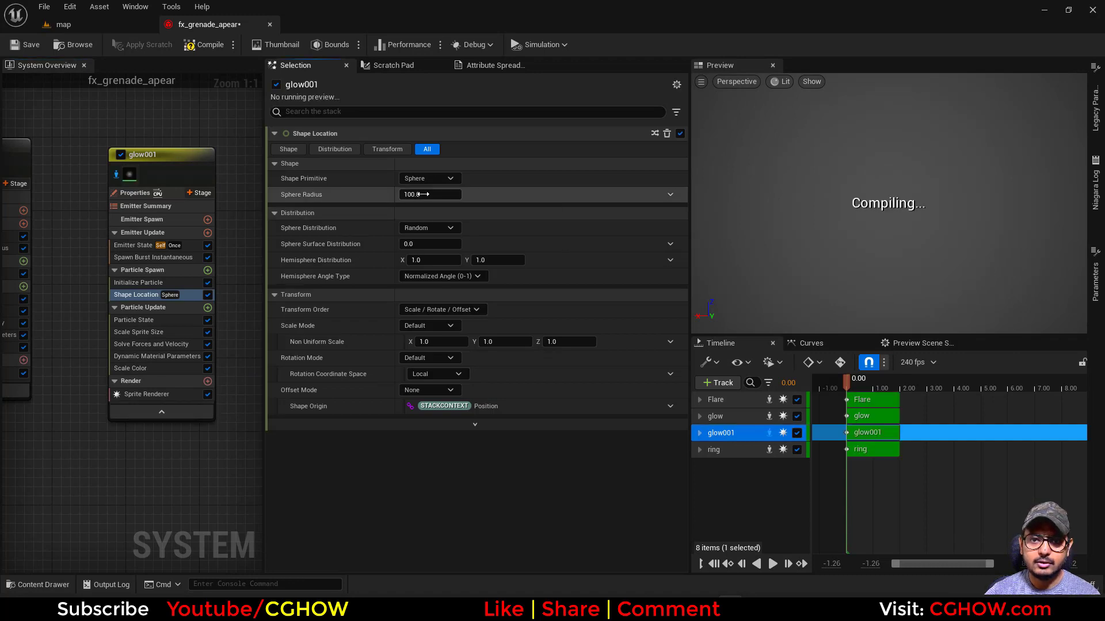
text(2)
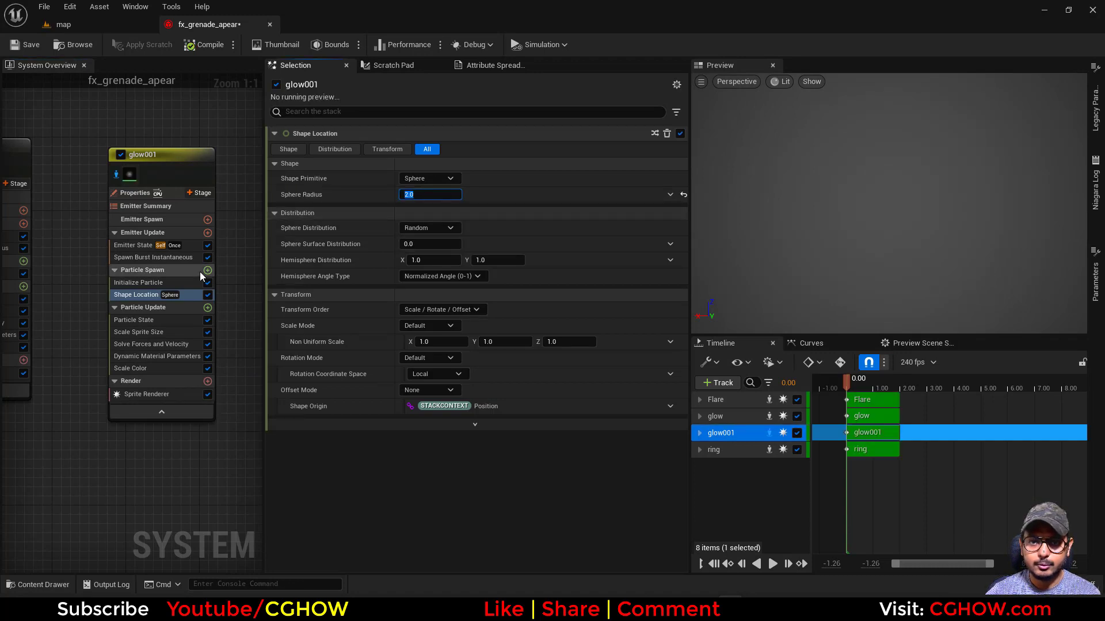
Step: Add an Add Velocity module to glow001's Particle Spawn stage, using From Point mode with a Velocity Speed of 200
click(208, 270)
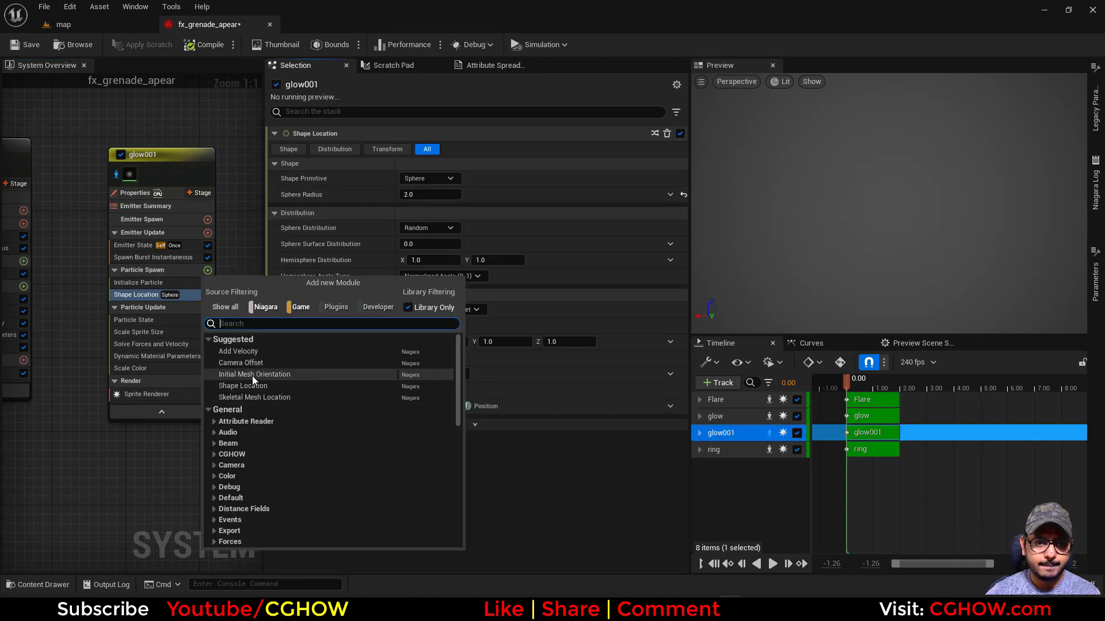
click(254, 352)
click(447, 150)
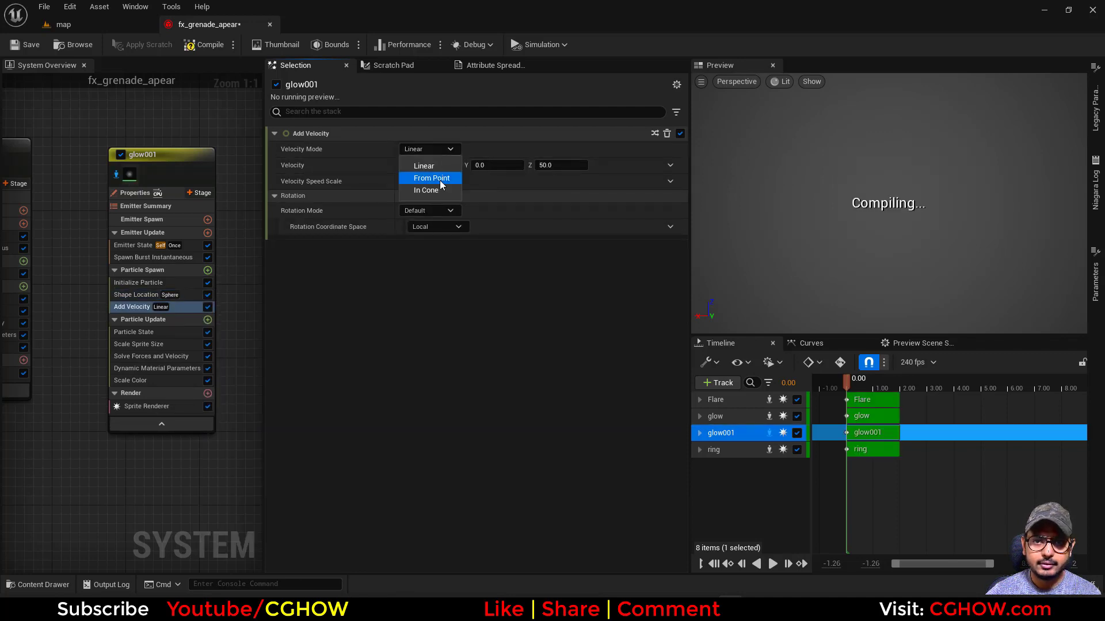
click(432, 177)
click(430, 165)
text(200.0)
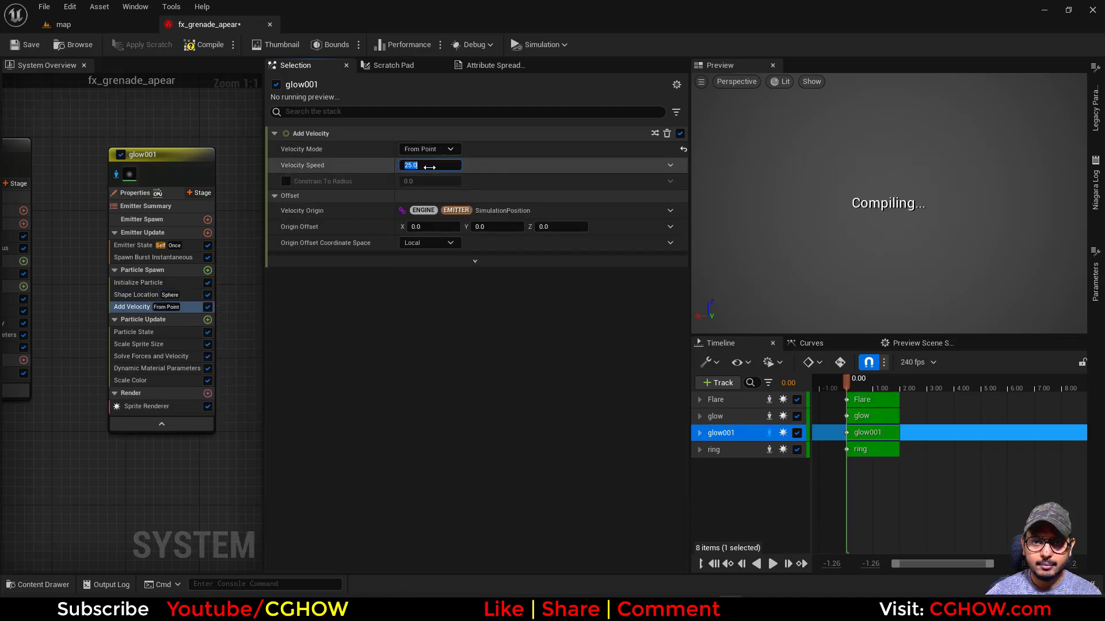
Step: Set glow001's Uniform Sprite Size to a minimum of 10 and a maximum of 20
click(138, 283)
click(431, 340)
text(10)
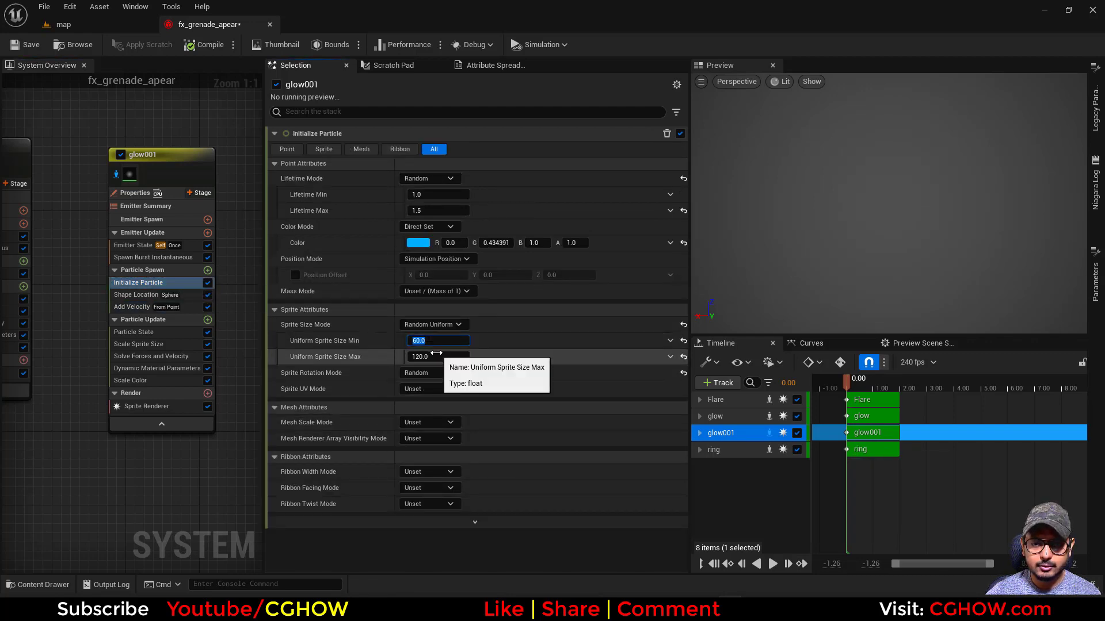
click(435, 356)
text(20)
key(Return)
Step: Set the value of glow001's blue particle color to 20 and scrub the preview
click(418, 242)
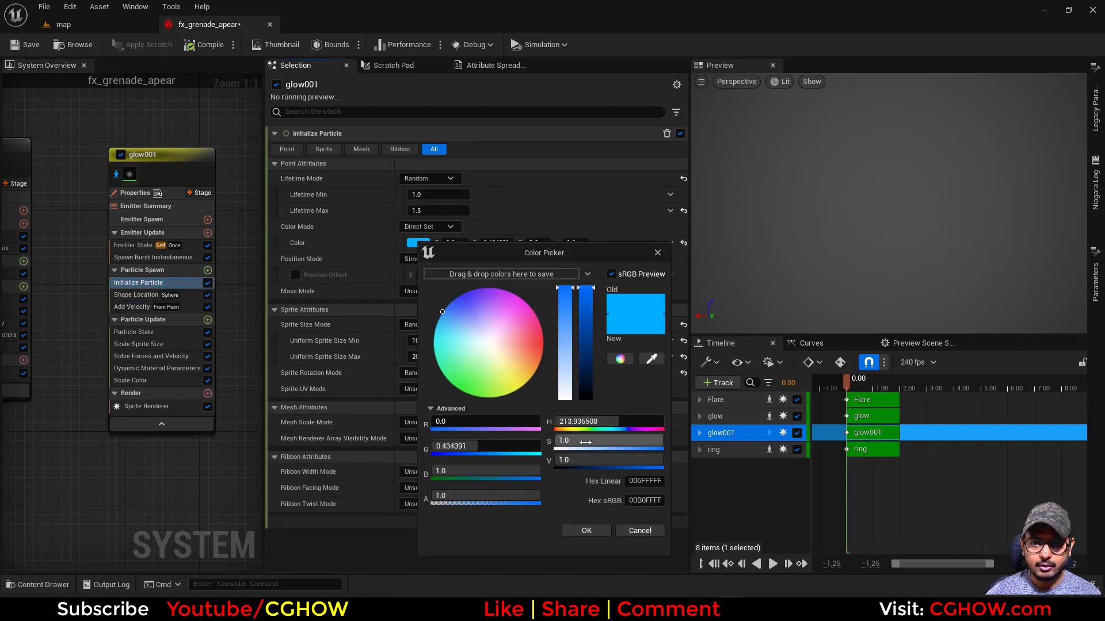
text(20)
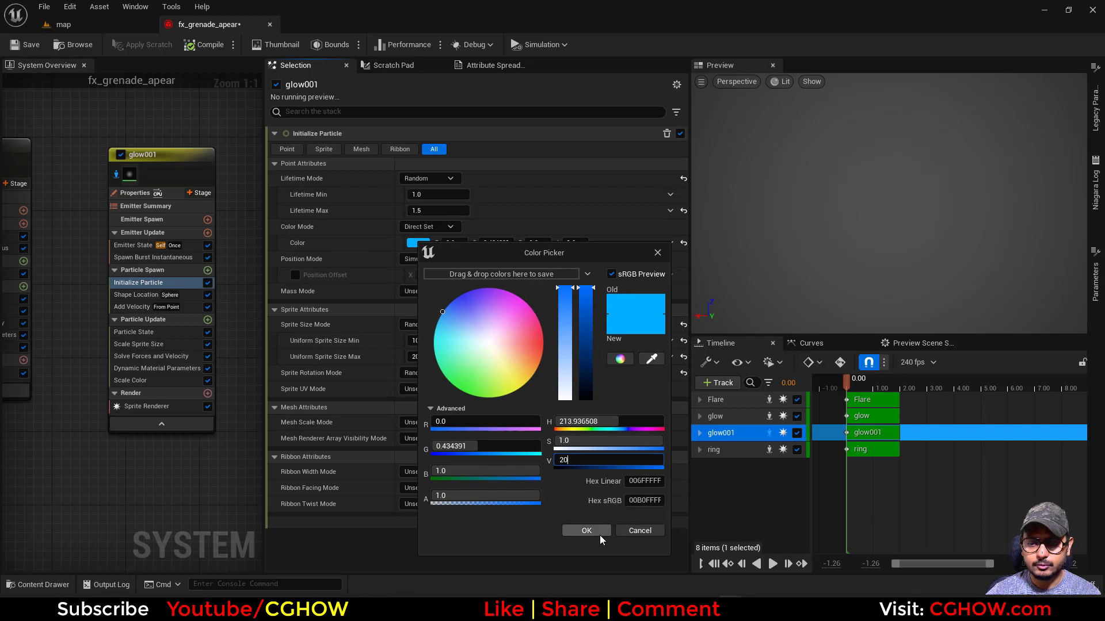
click(587, 530)
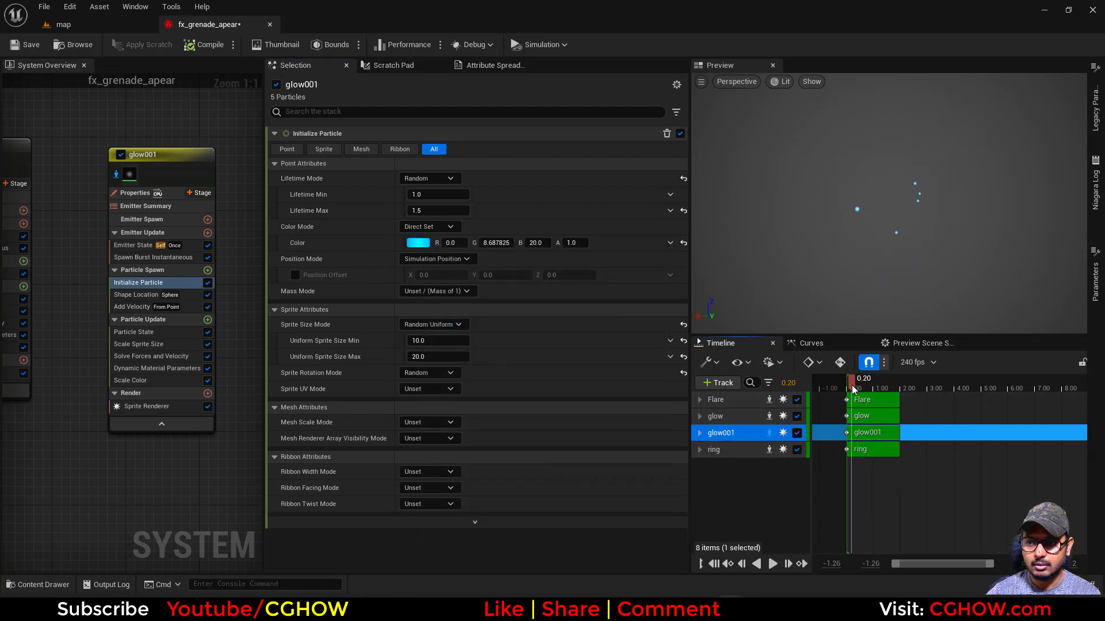
Step: Change glow001's Velocity Speed to a Random Range Float from 10 to 100 and play the preview
click(146, 310)
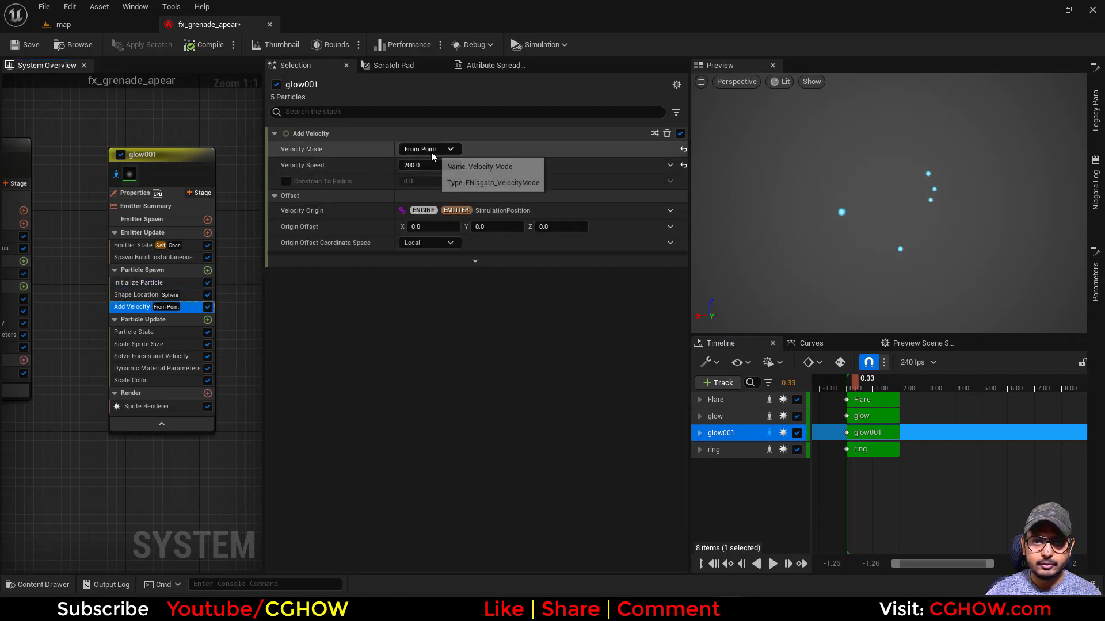
click(671, 166)
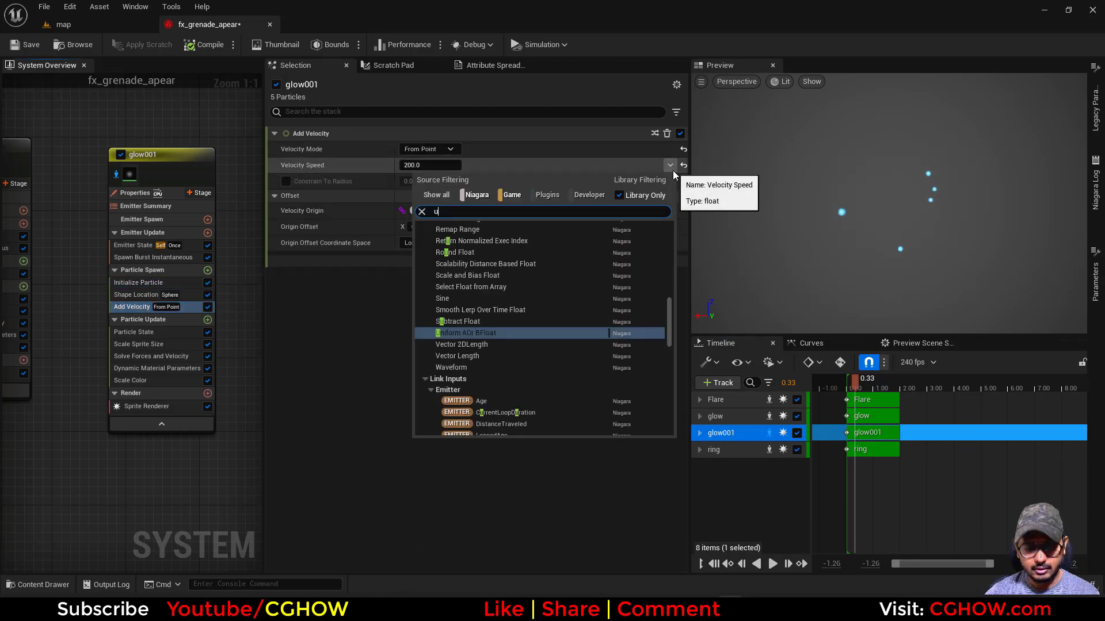
text(uni)
click(482, 239)
click(438, 181)
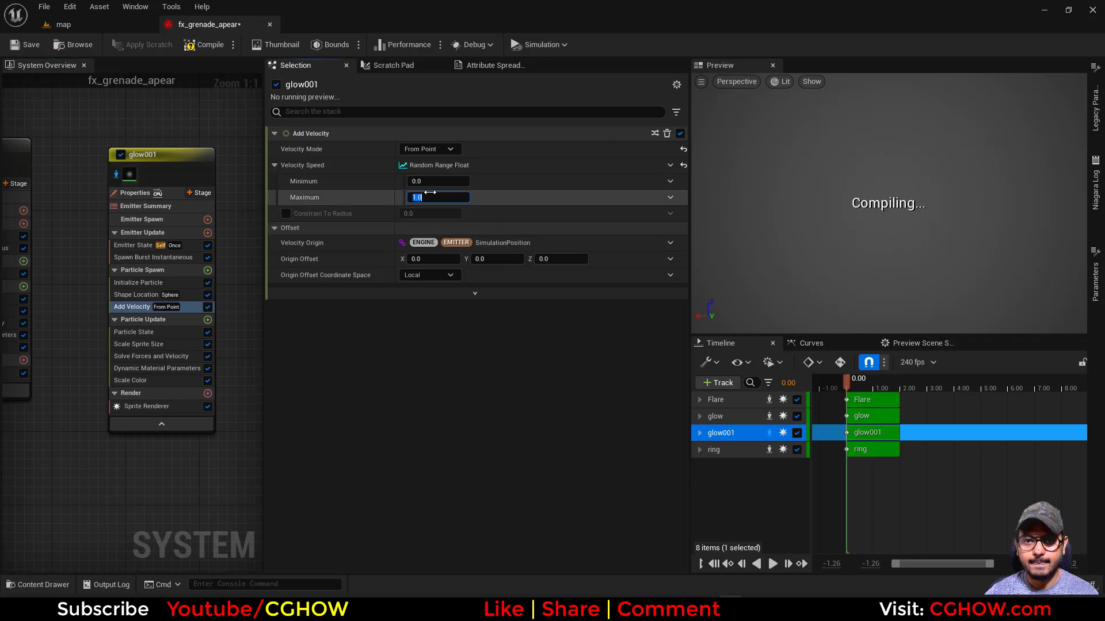
text(10)
key(Return)
click(772, 564)
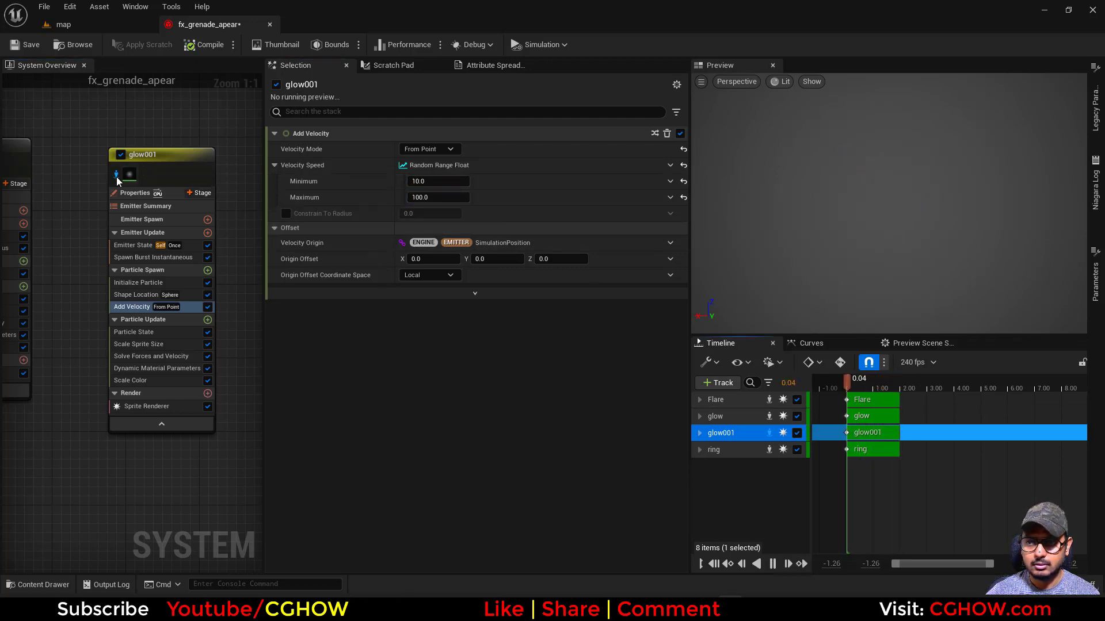
Step: Set glow001's Uniform Sprite Size to a minimum of 5 and a maximum of 10
click(138, 282)
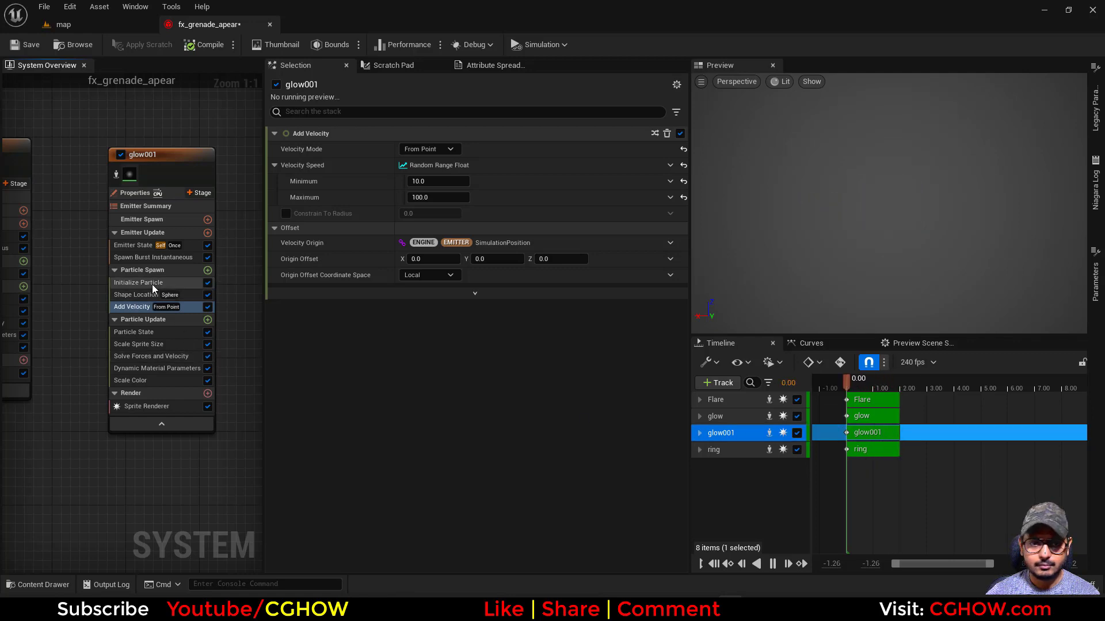
click(438, 341)
text(5)
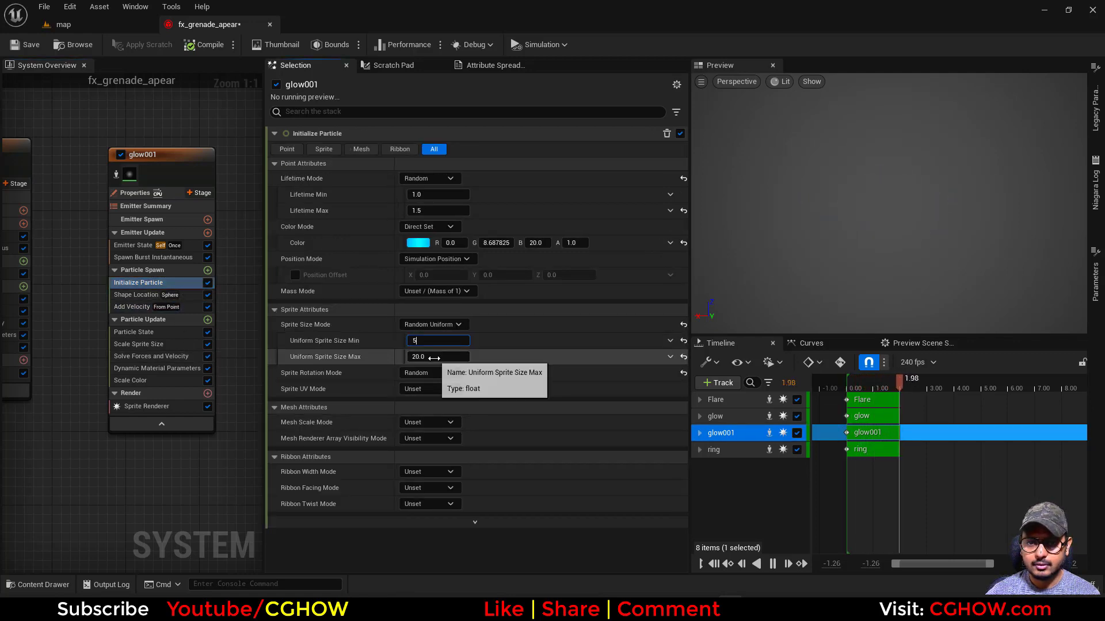
click(433, 357)
text(10)
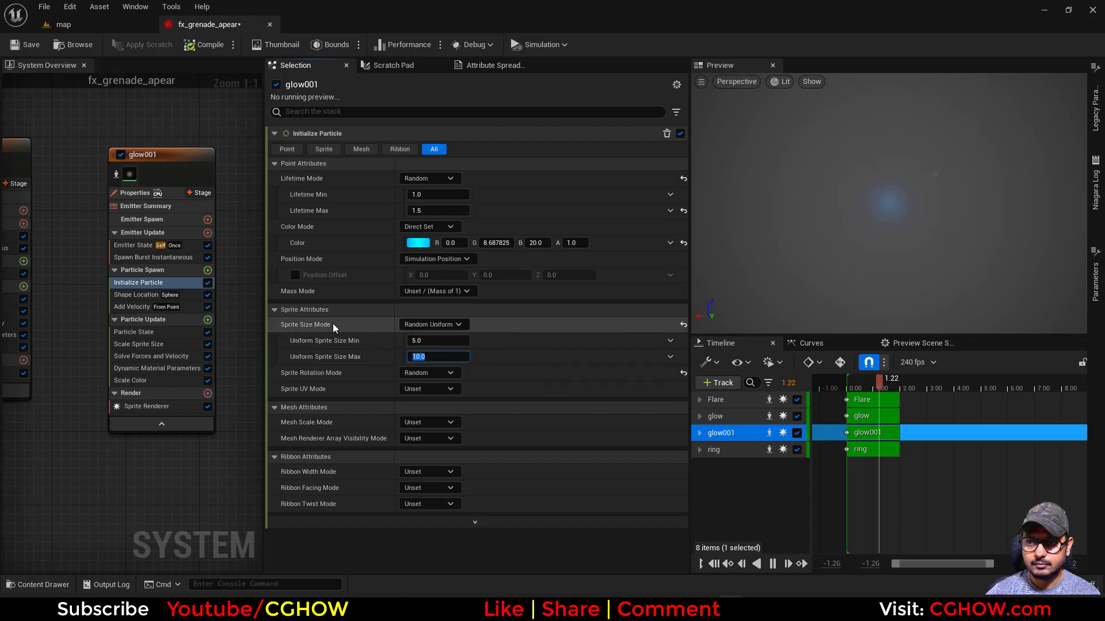
Step: Raise the brightness value of glow001's blue particle color to 50
click(417, 242)
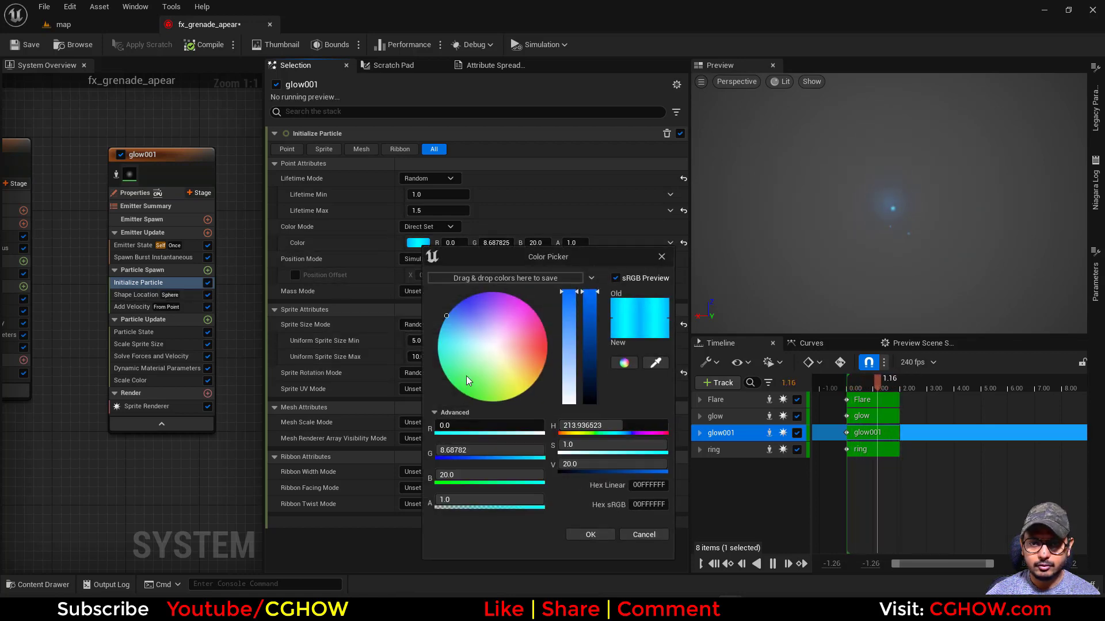
text(50)
click(591, 535)
Step: Shift the ring emitter's particle color to a deeper blue with a hue of about 236, saturation 1 and value 50
scroll(181, 451, down, 3)
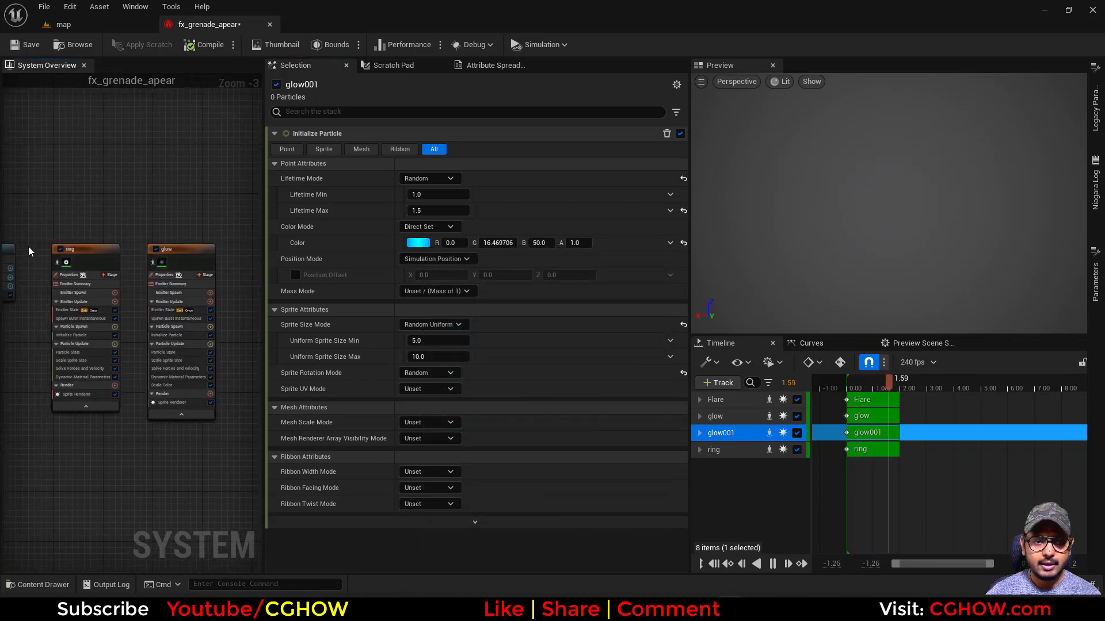
scroll(116, 308, up, 4)
click(125, 329)
click(418, 226)
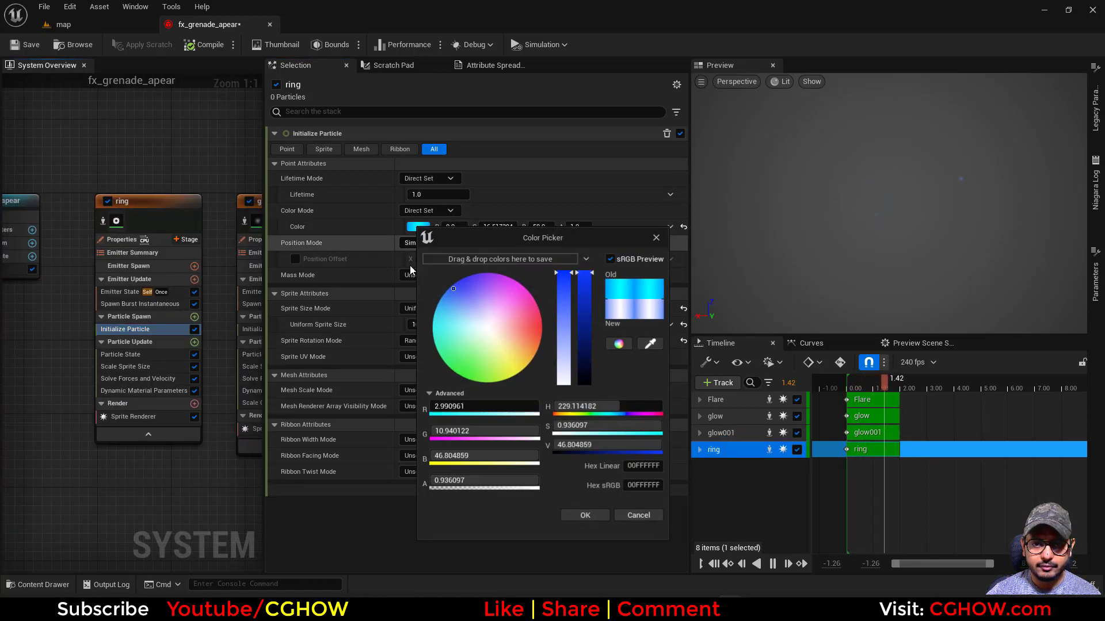
drag(450, 297, 446, 267)
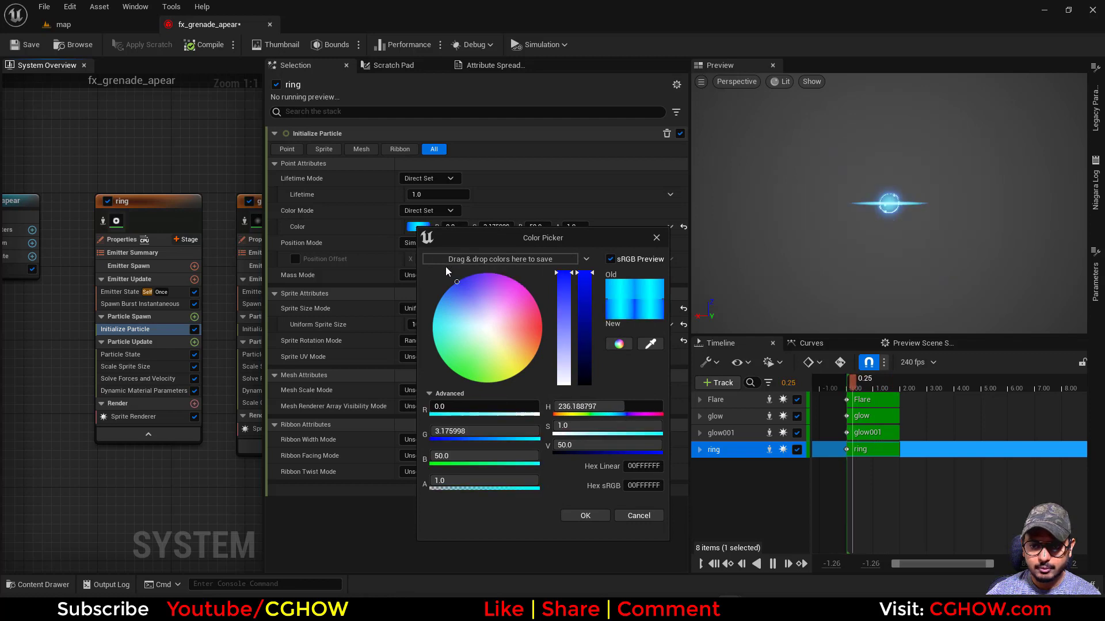
click(585, 516)
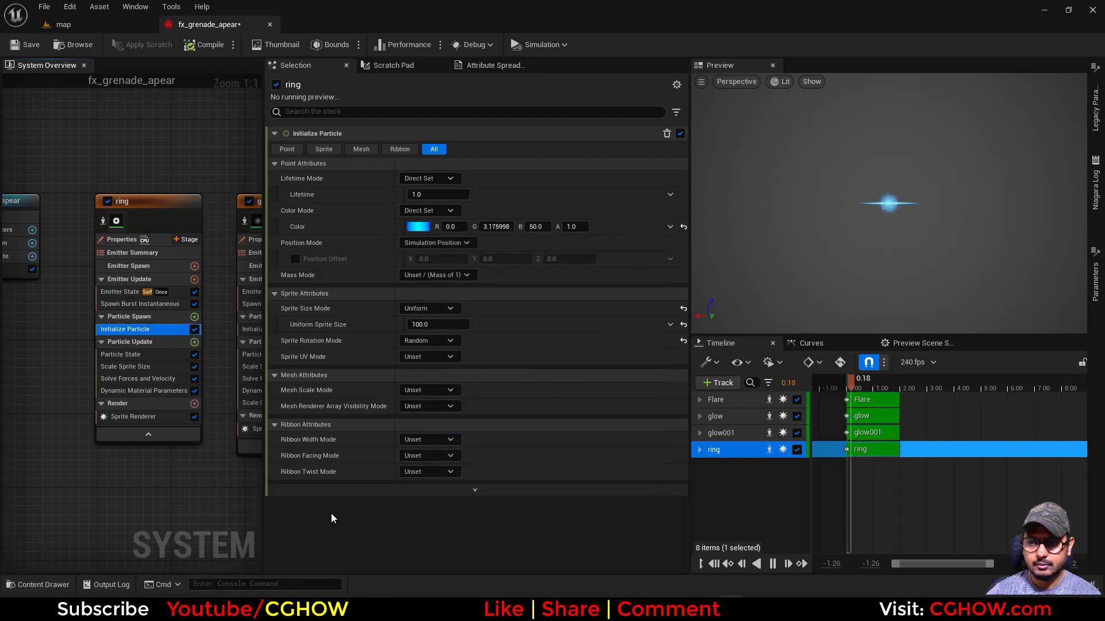
Step: Duplicate the glow001 emitter and place the copy beside the original in the system overview
right_drag(209, 505, 92, 490)
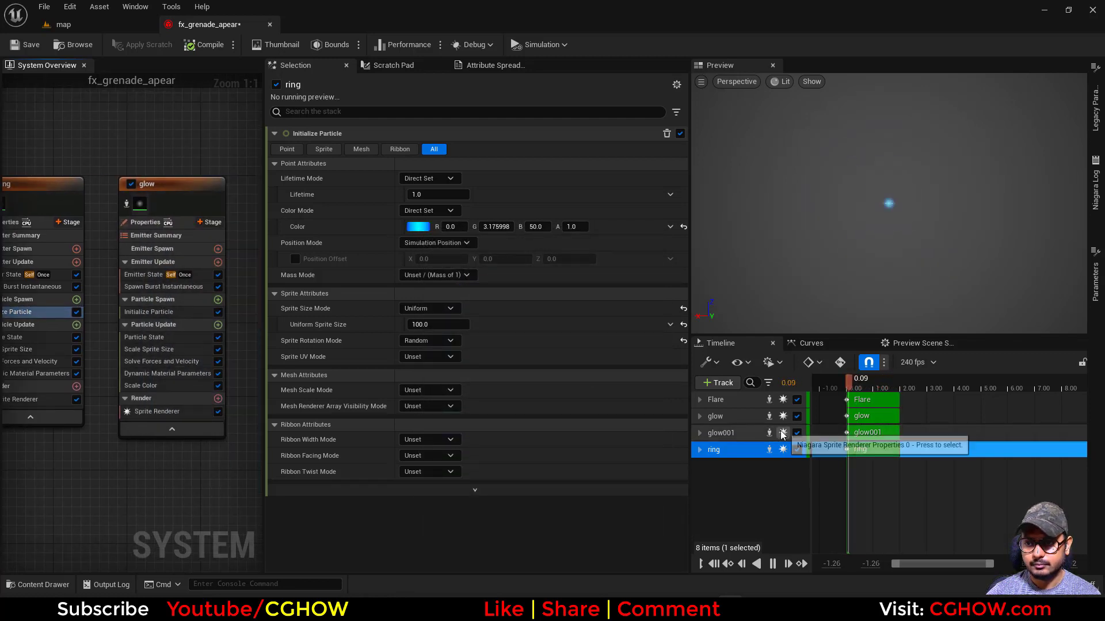
scroll(126, 500, down, 4)
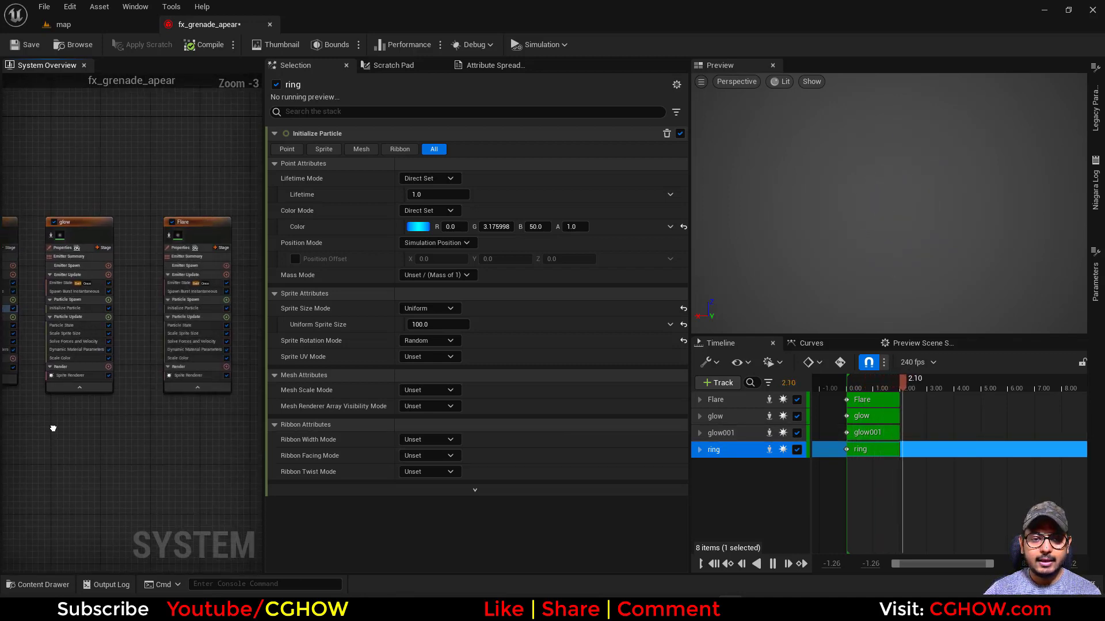
scroll(147, 242, up, 3)
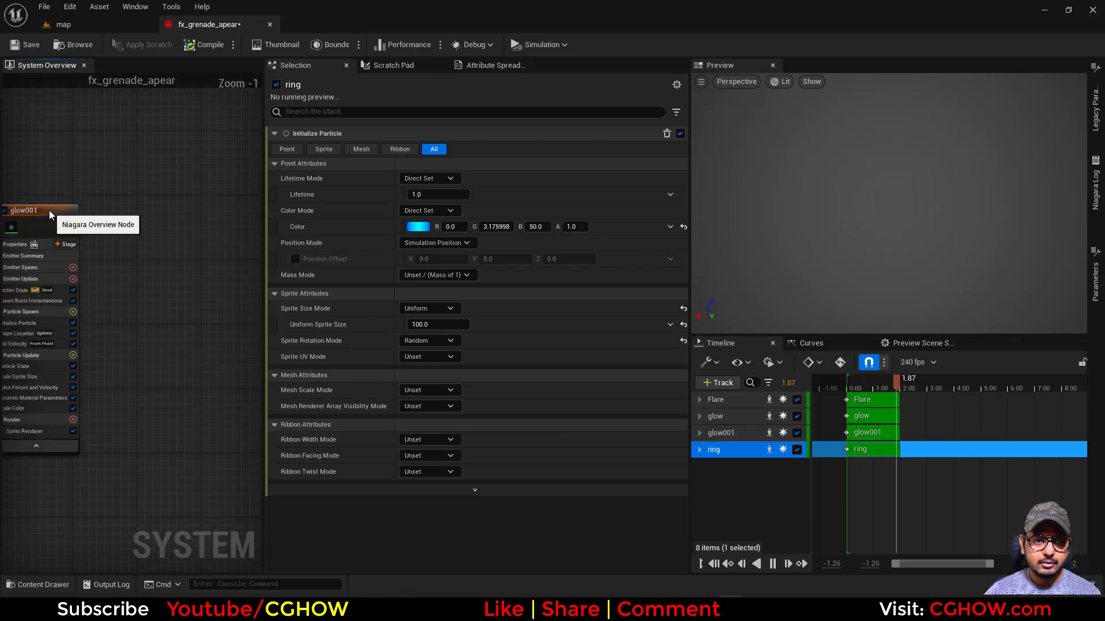
click(52, 211)
click(117, 204)
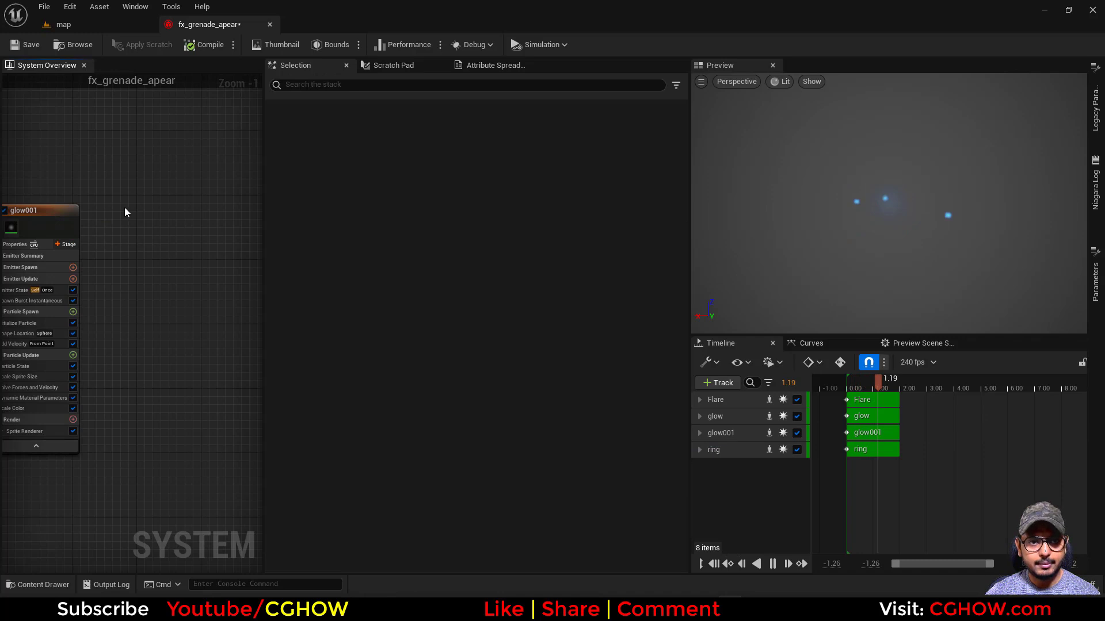
scroll(138, 232, up, 1)
key(ctrl+v)
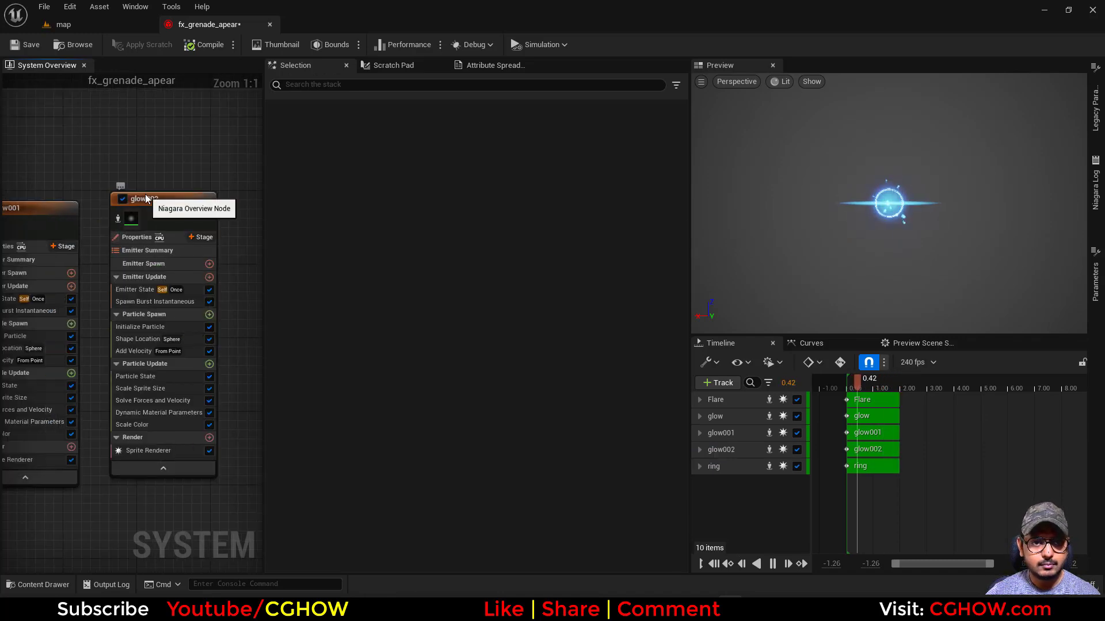
Step: Rename the duplicated glow emitter as ball
double_click(150, 200)
text(bla)
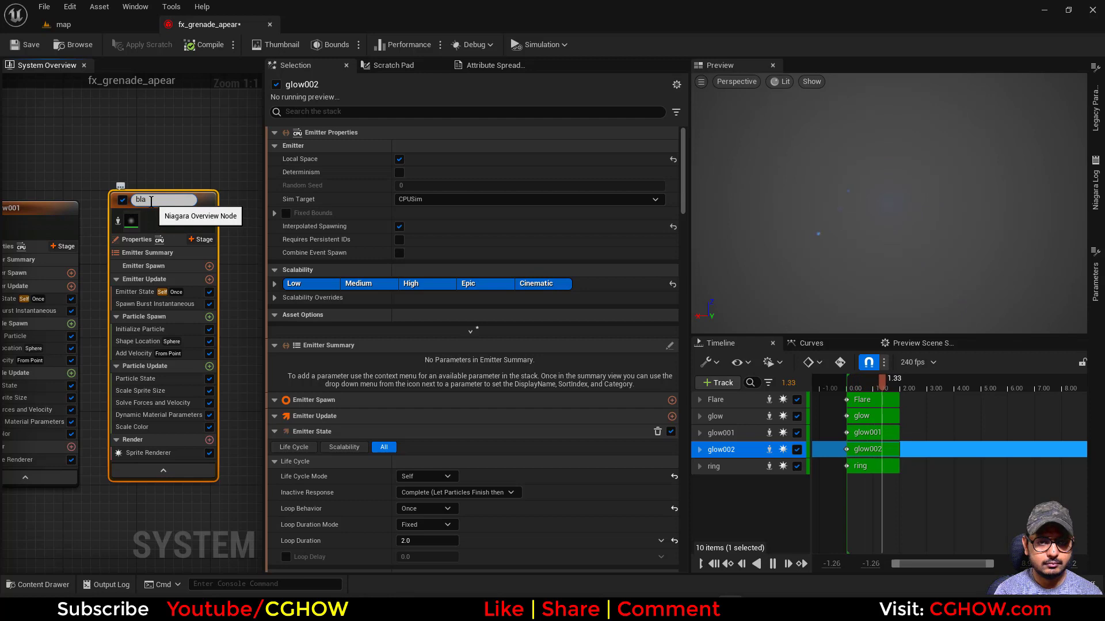
key(BackSpace)
text(all)
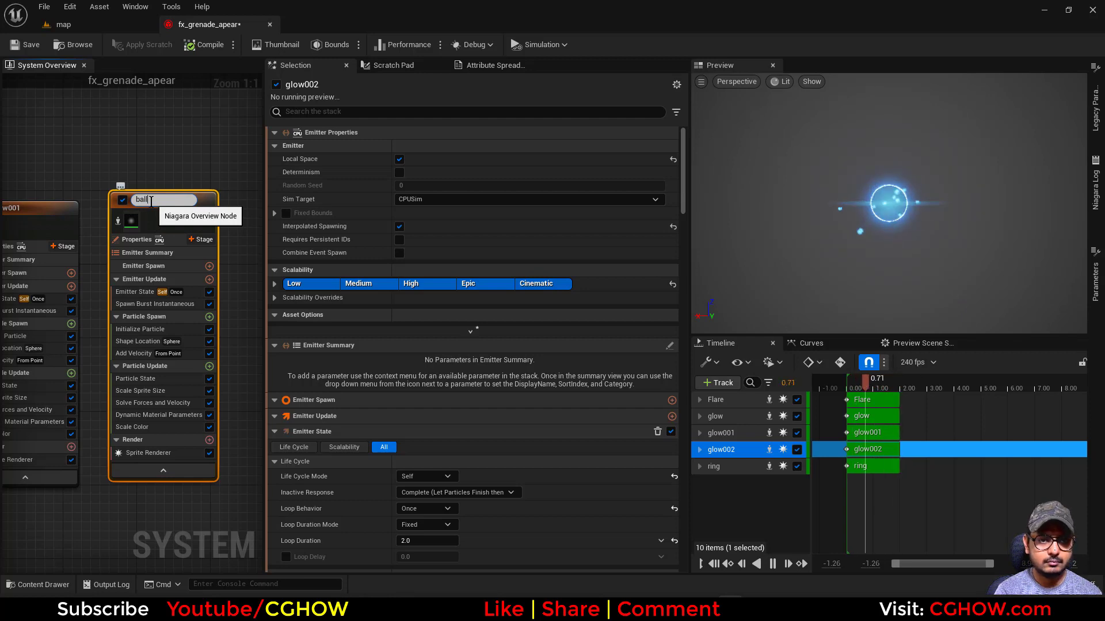
key(Return)
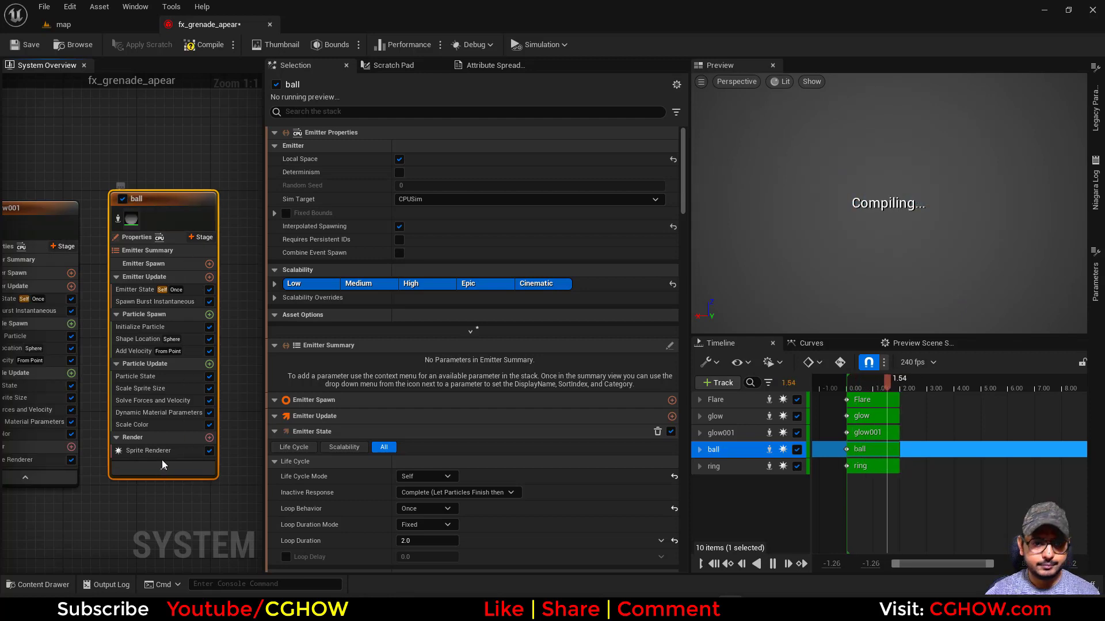
Step: Replace the ball emitter's Sprite Renderer with a Mesh Renderer
click(167, 451)
key(Delete)
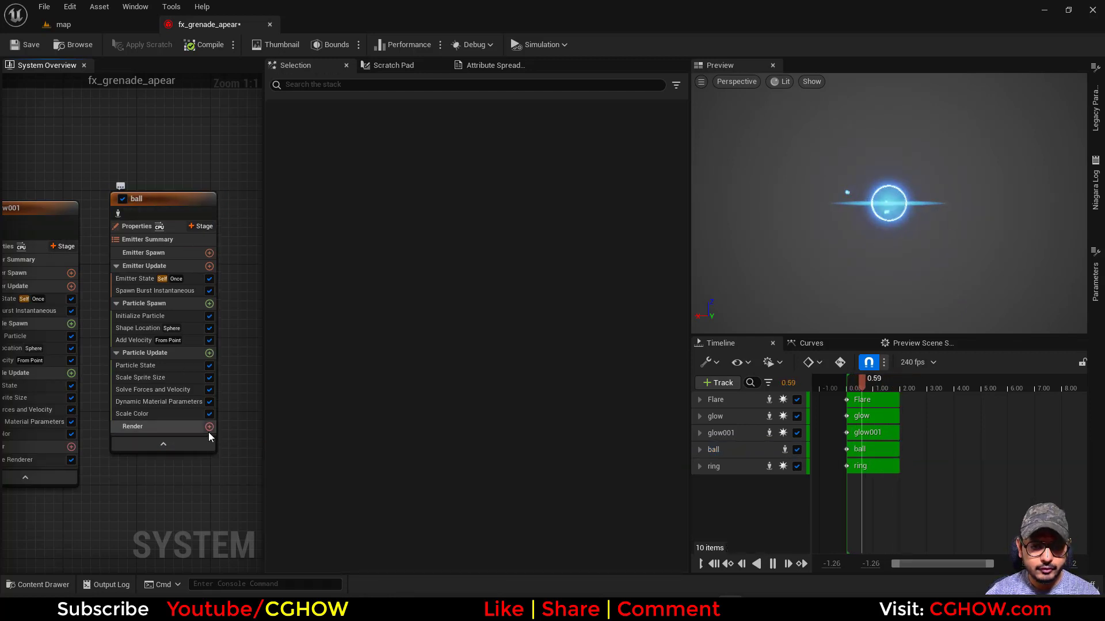
click(208, 429)
click(236, 239)
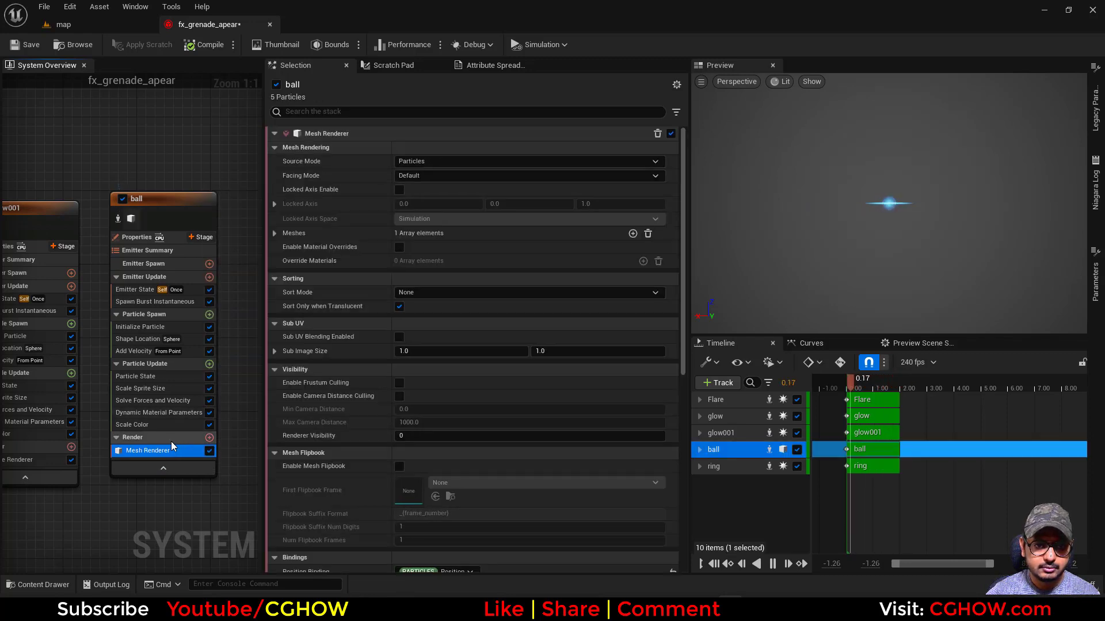
Step: Assign the gray Sphere static mesh to the first mesh element of ball's Mesh Renderer
click(274, 233)
click(282, 256)
click(442, 250)
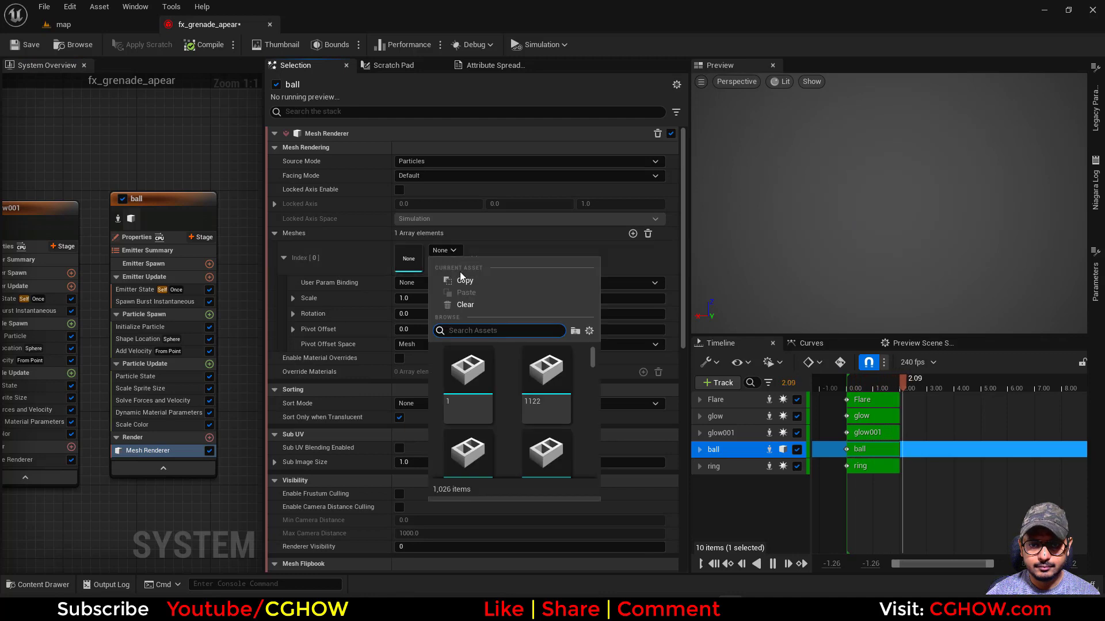
text(sphere)
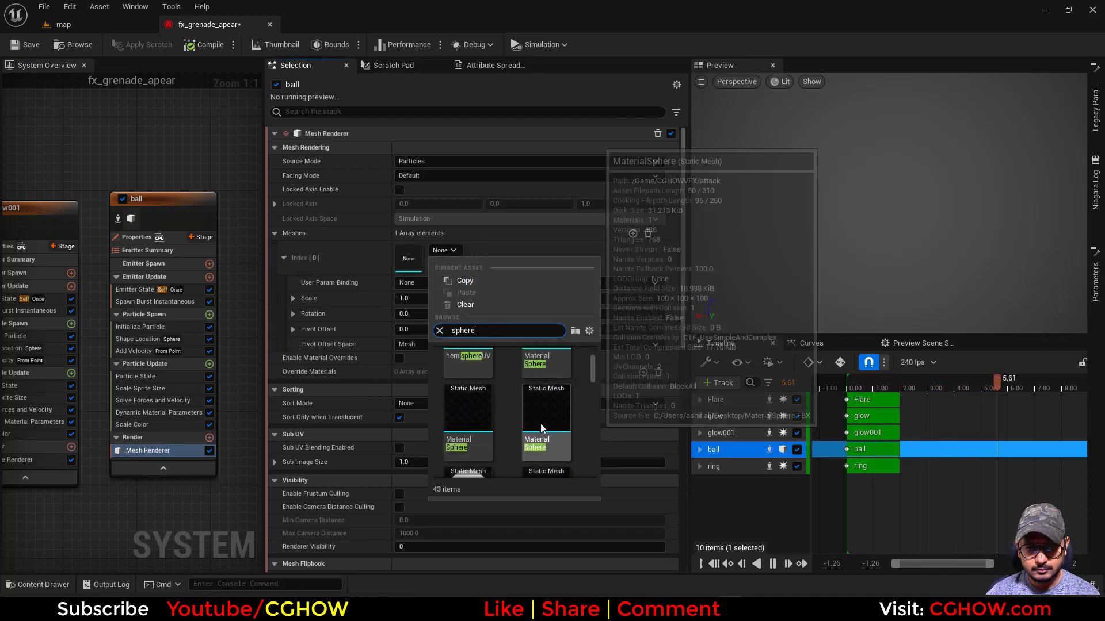
scroll(540, 424, down, 4)
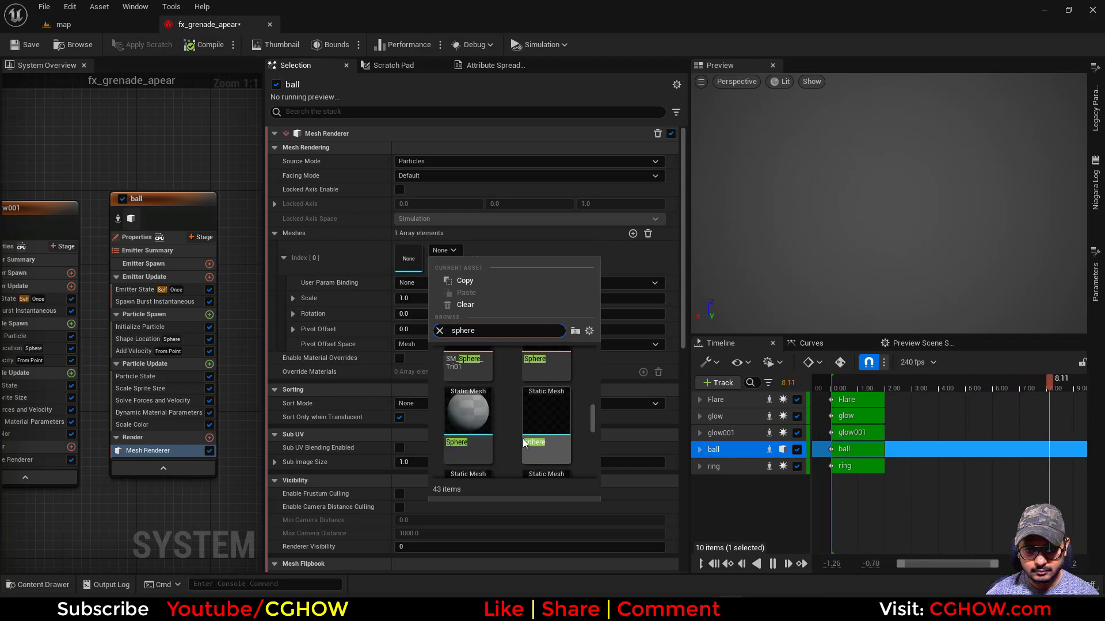
click(473, 416)
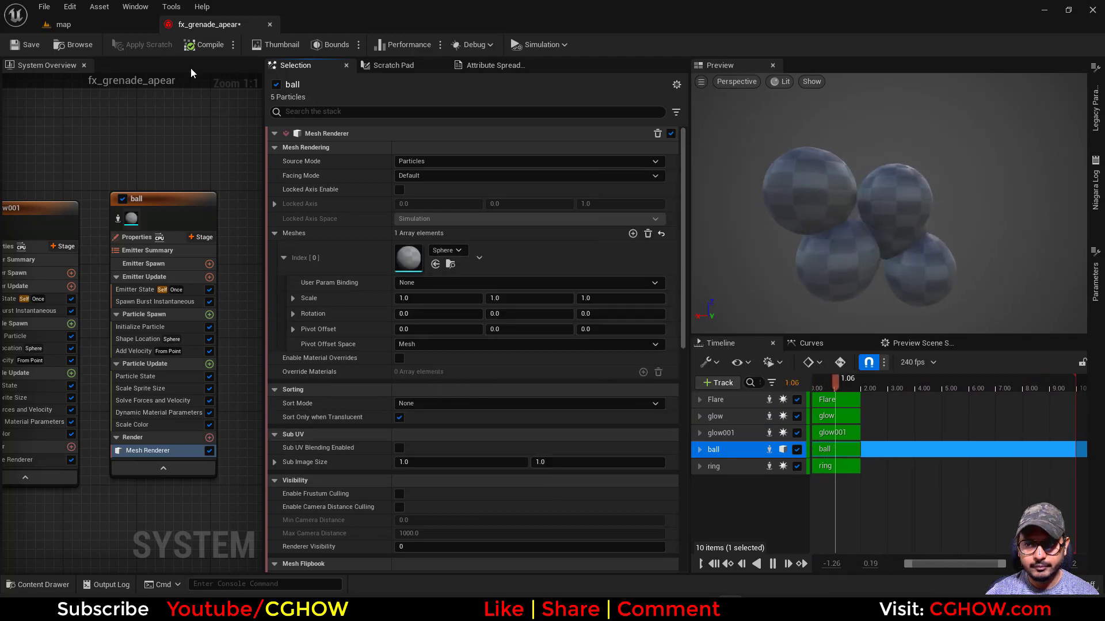
Step: Switch to the map level and its content folder of grenade effects
click(62, 24)
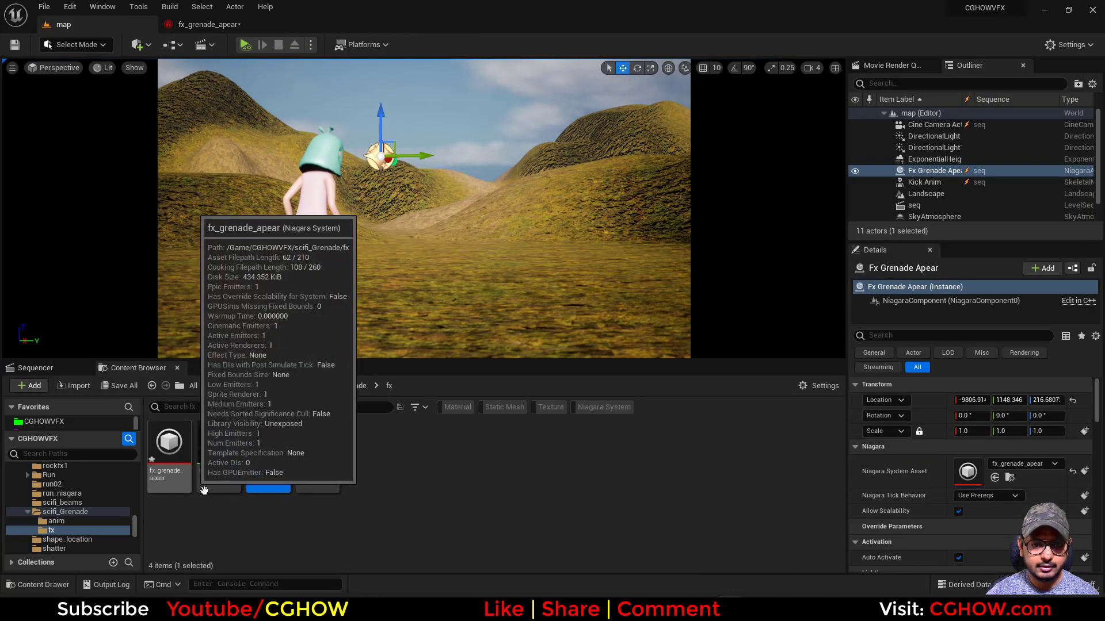
Step: Enable material overrides on the ball emitter's Mesh Renderer and add one override element using the m_ball material
click(219, 461)
click(208, 28)
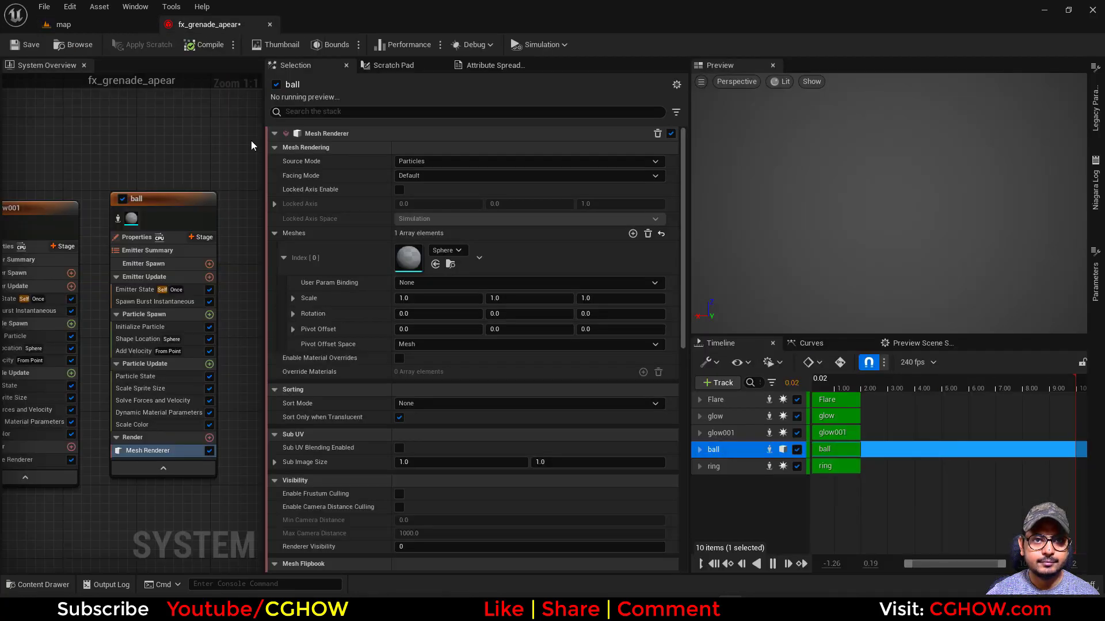
click(399, 358)
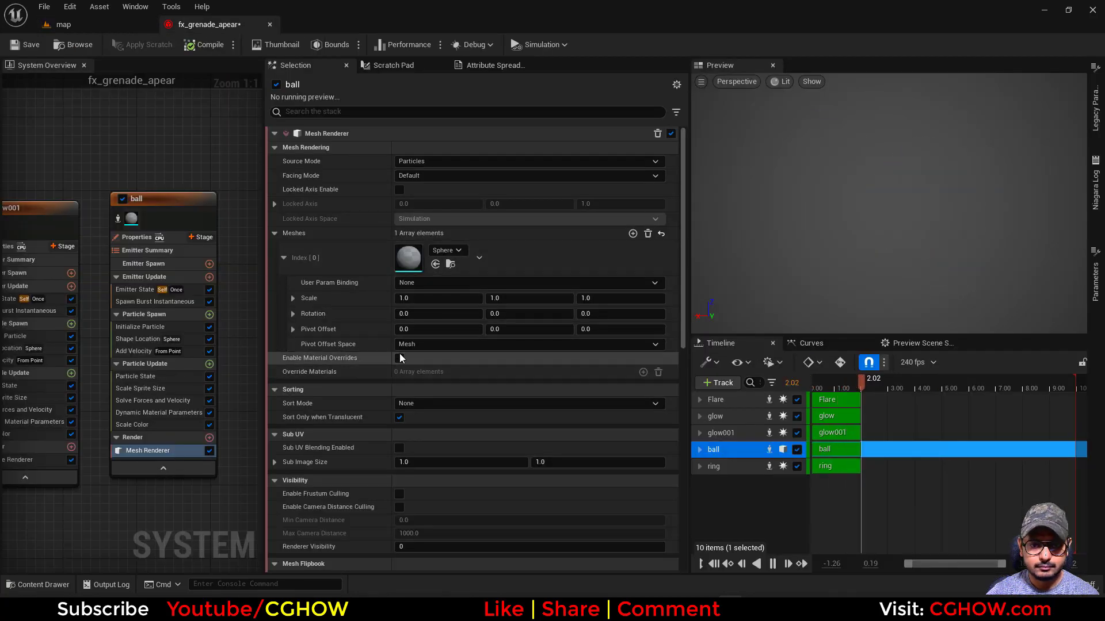
click(632, 373)
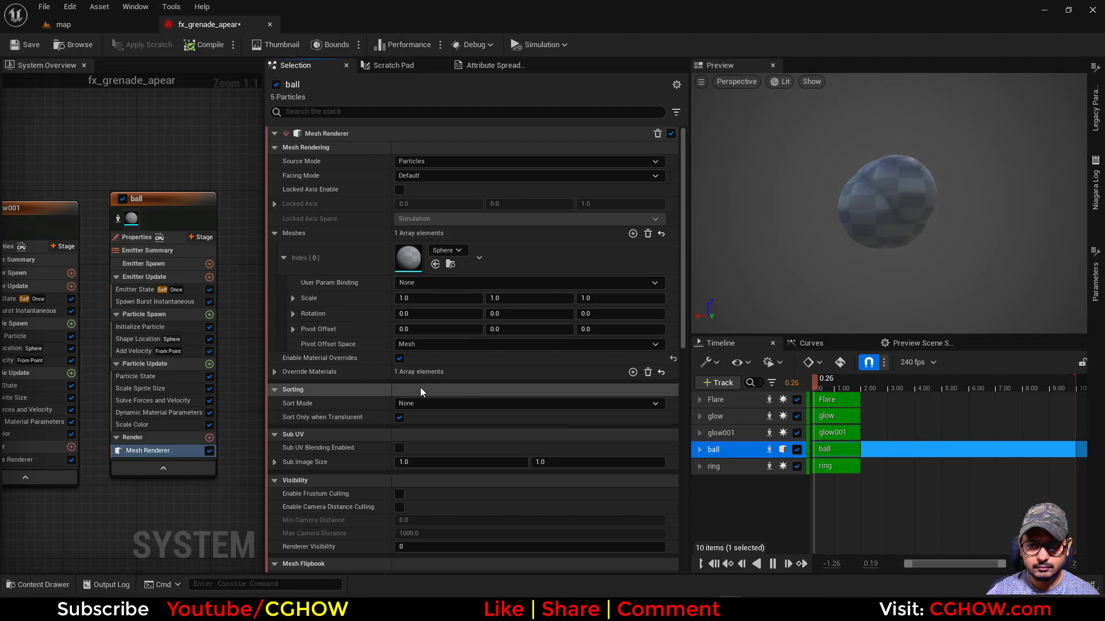
click(275, 371)
click(283, 388)
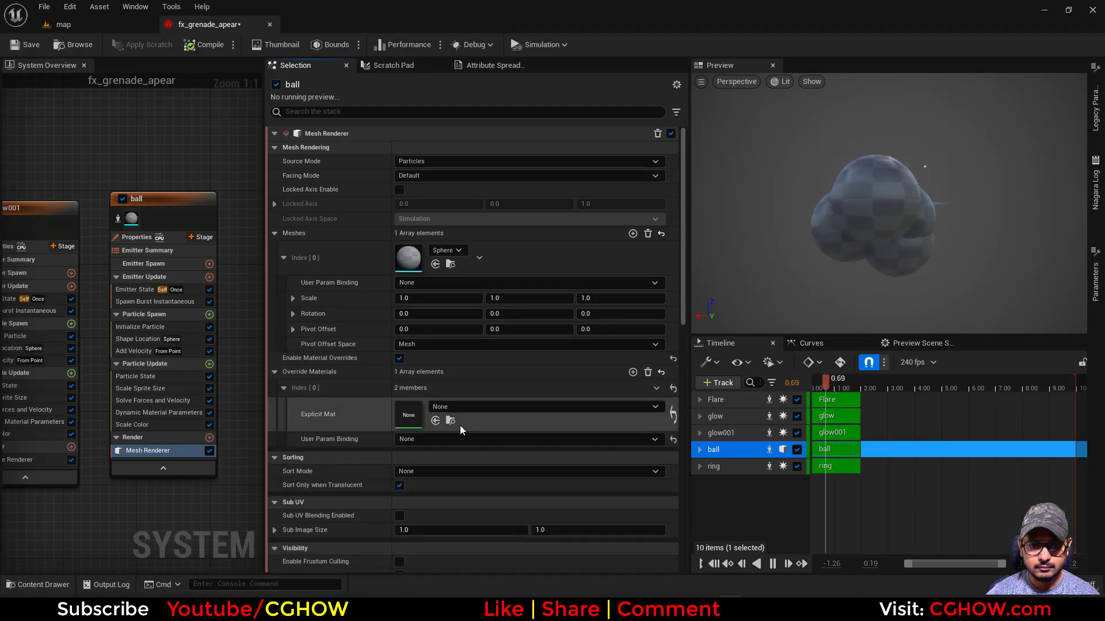
click(435, 420)
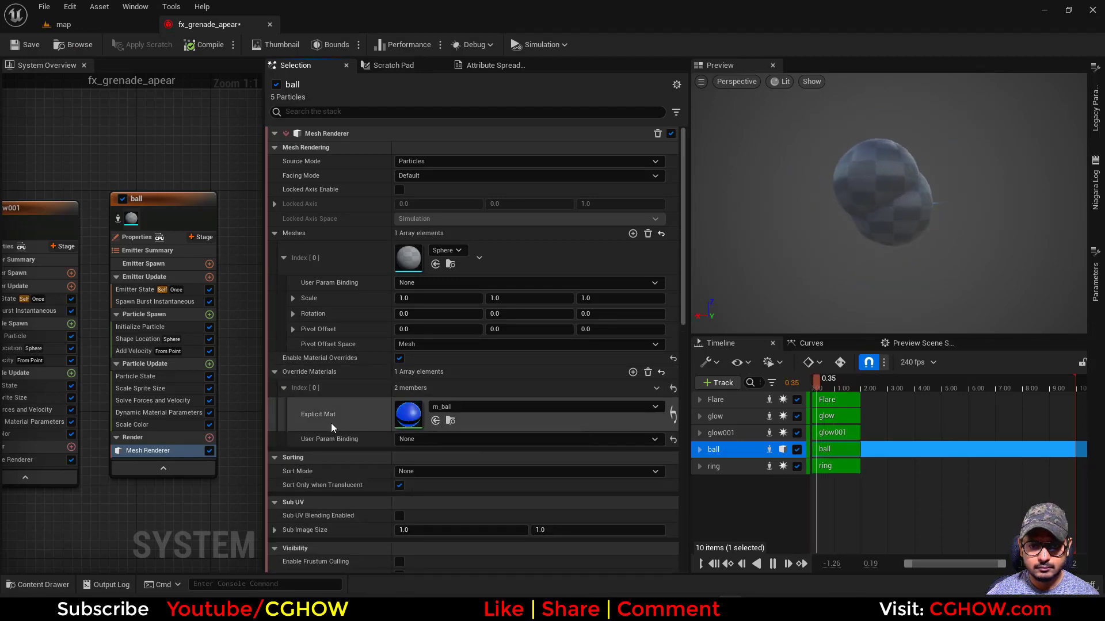
Step: Delete the Add Velocity and Shape Location modules from the ball emitter's Particle Spawn group
click(133, 351)
key(Delete)
click(138, 340)
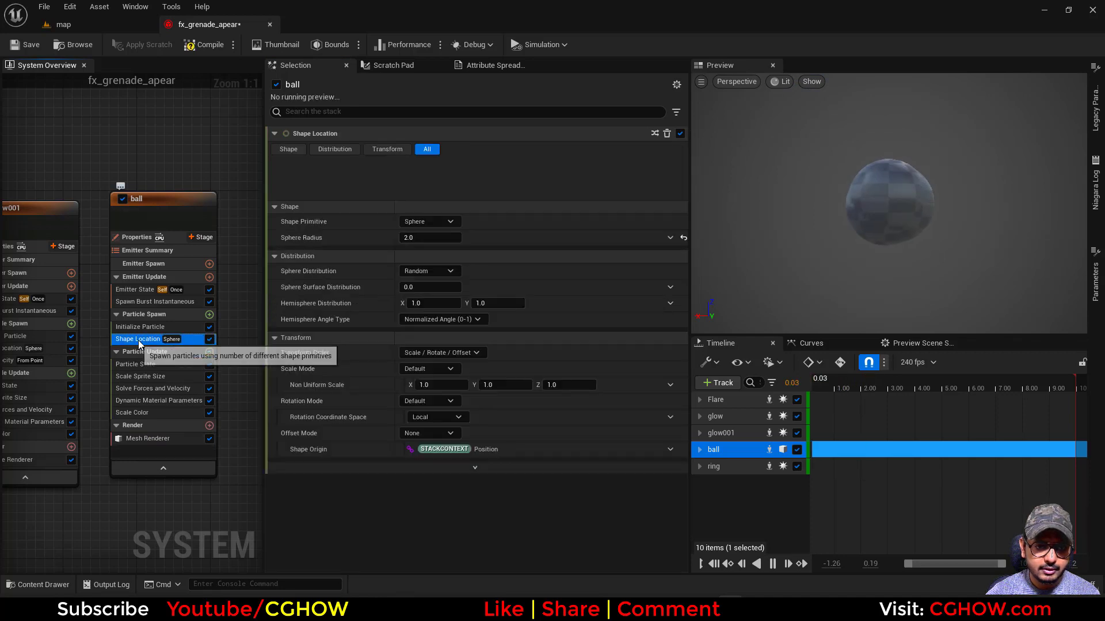
key(Delete)
click(132, 338)
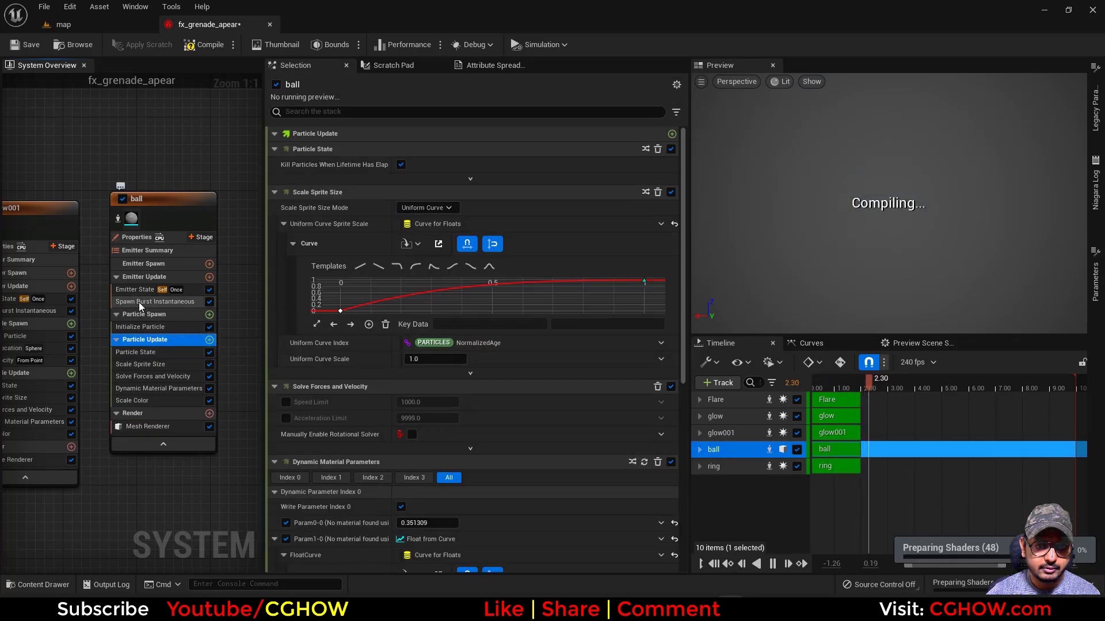
Step: Set the ball emitter's instantaneous burst Spawn Count to 1 and scrub the effect's timeline to check it
click(139, 302)
click(432, 149)
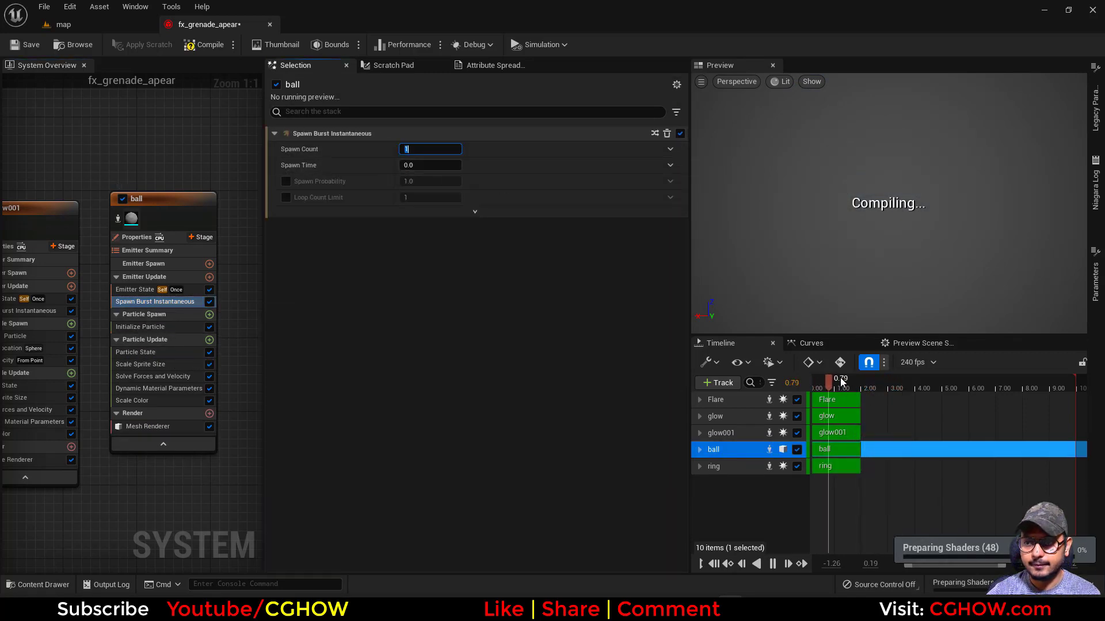
drag(841, 378, 810, 381)
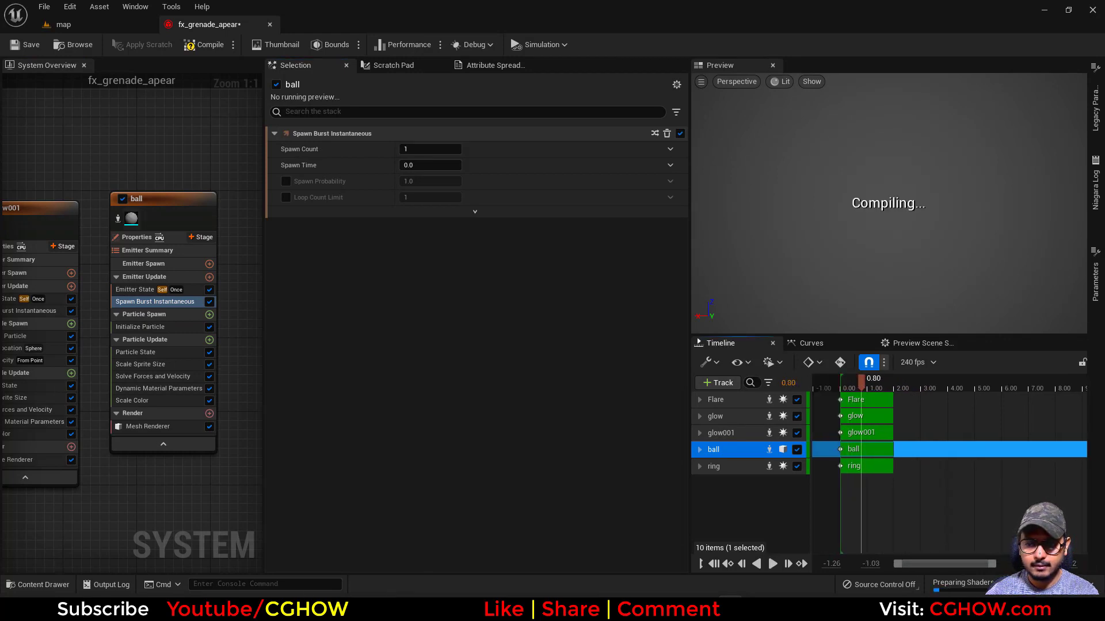
click(832, 383)
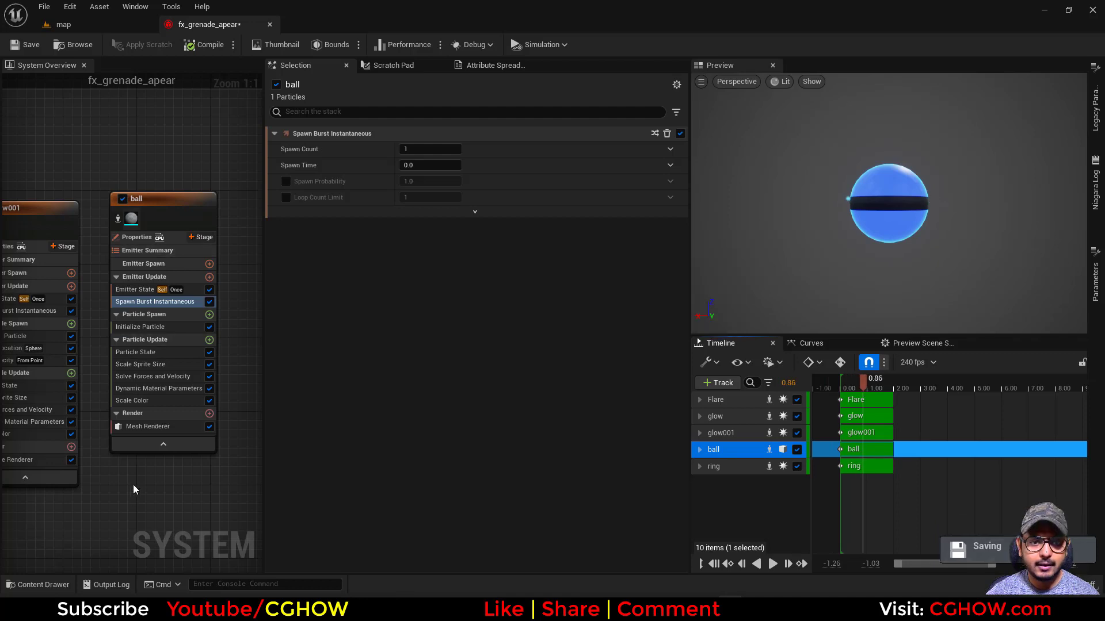
Step: Enable Loop Delay in the ball emitter's Emitter State and set it to 0.2
right_drag(133, 484, 144, 478)
click(143, 286)
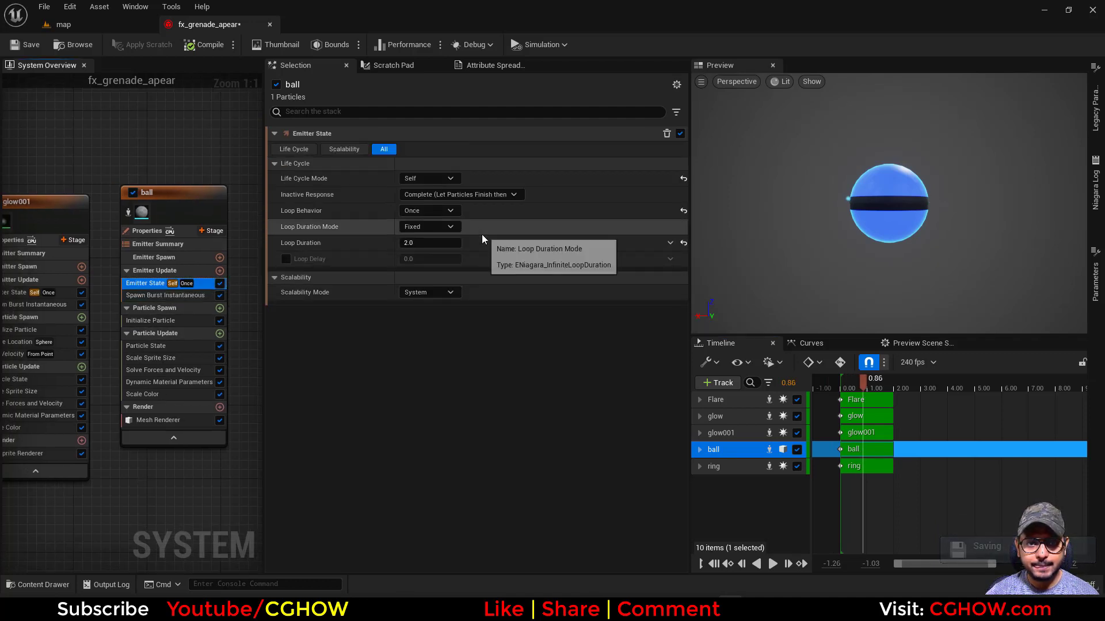
click(450, 226)
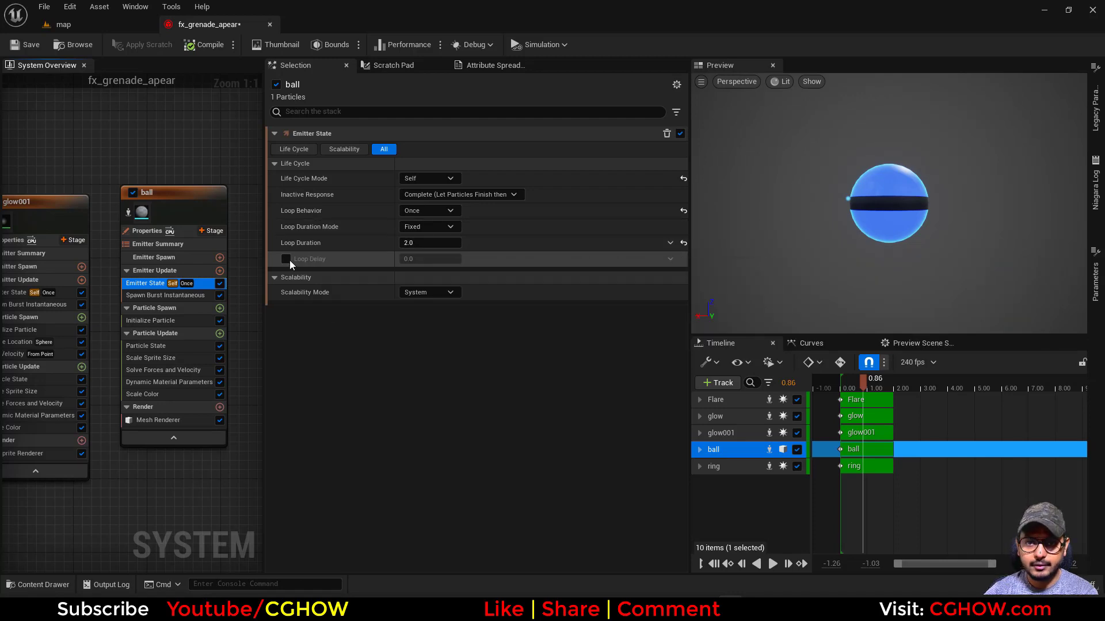
click(286, 259)
click(424, 259)
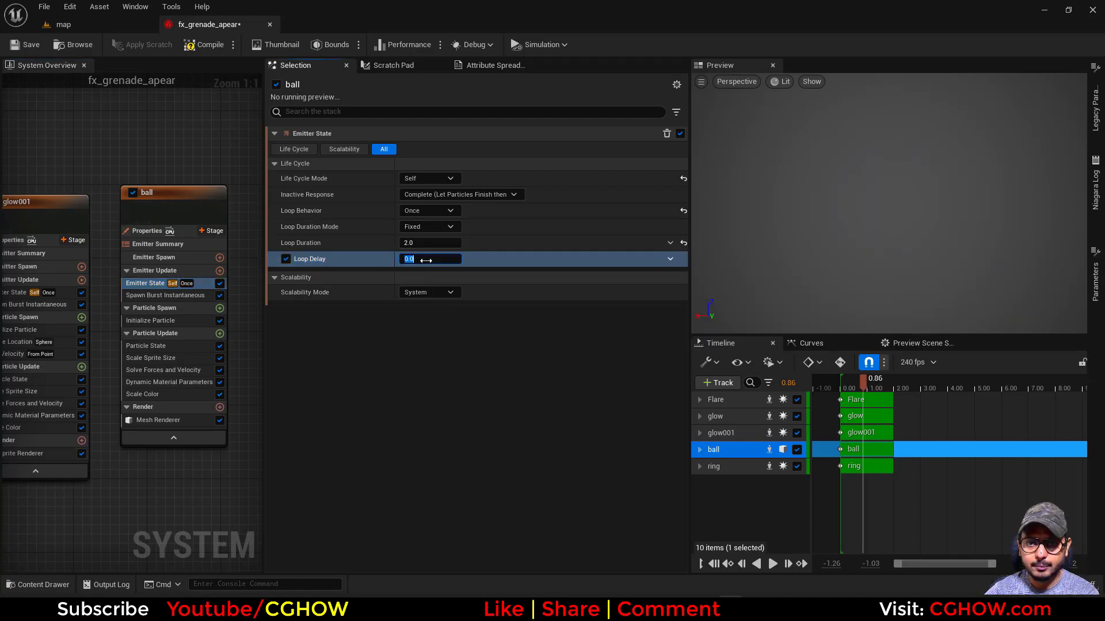
key(BackSpace)
text(0.2)
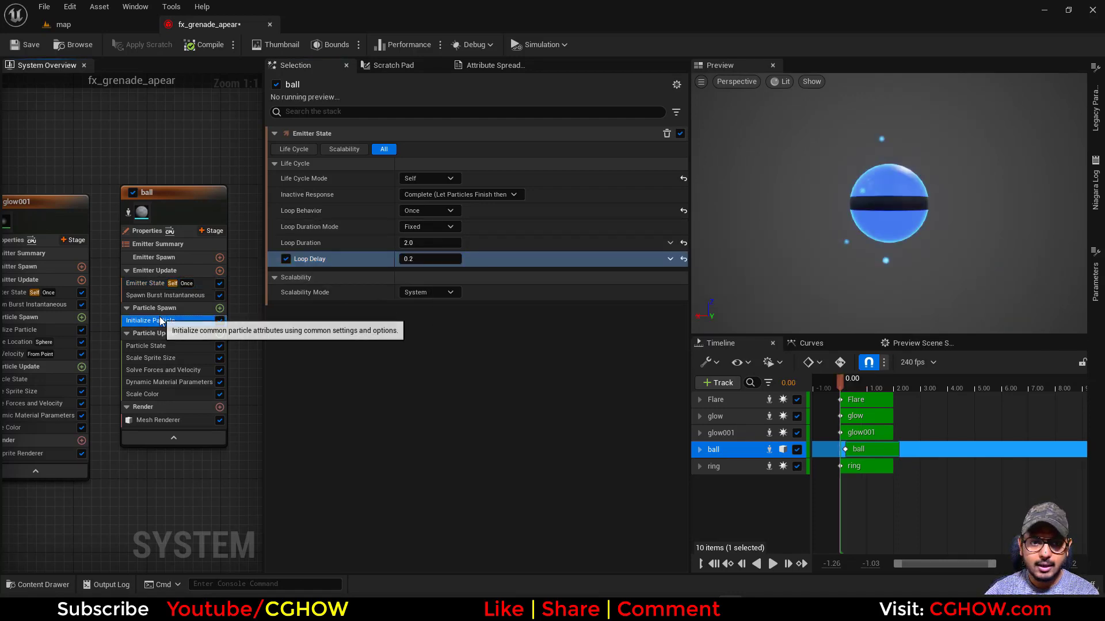
Step: Set the ball particle's Mesh Scale Mode to Uniform with a Mesh Uniform Scale of 0.5
click(155, 320)
click(429, 423)
click(427, 447)
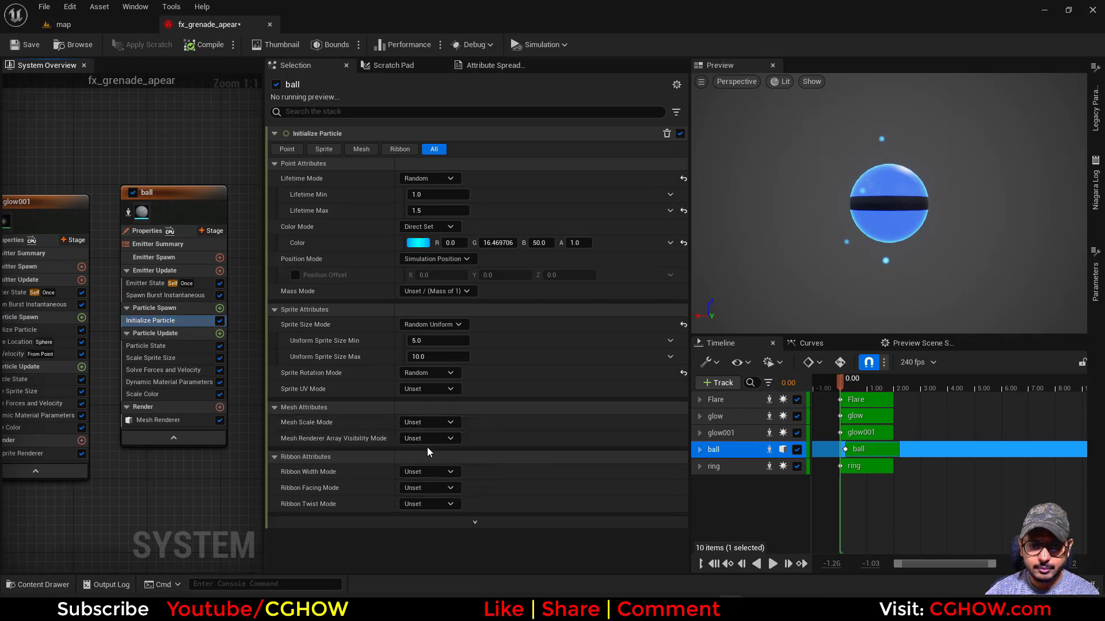
click(432, 438)
text(0.5)
key(Return)
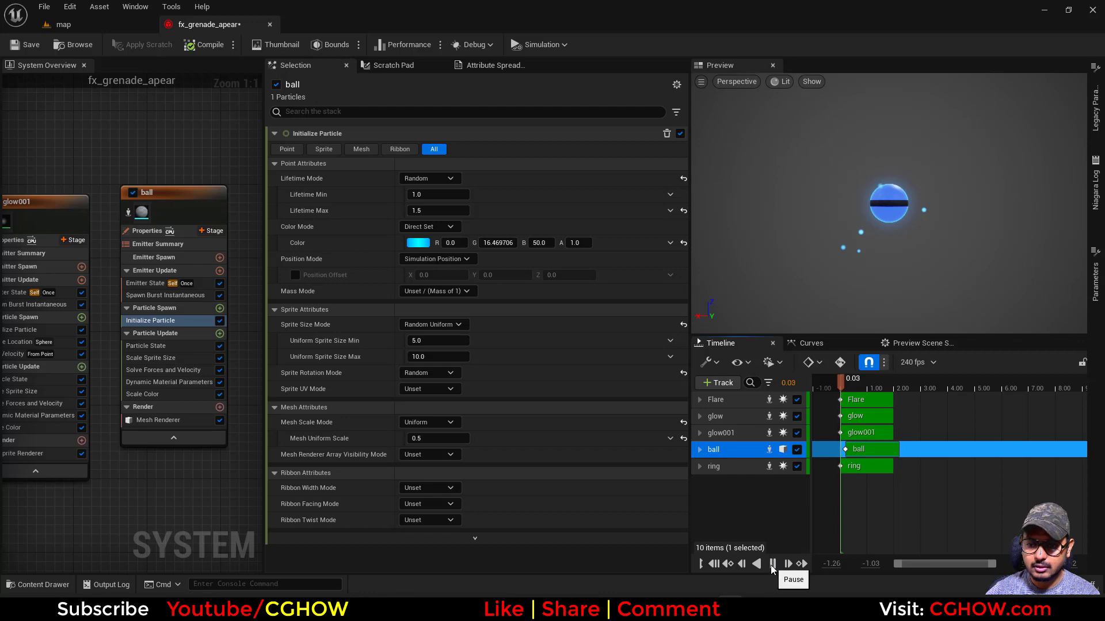
Step: Set the ball emitter's Loop Delay to 0.3
click(151, 283)
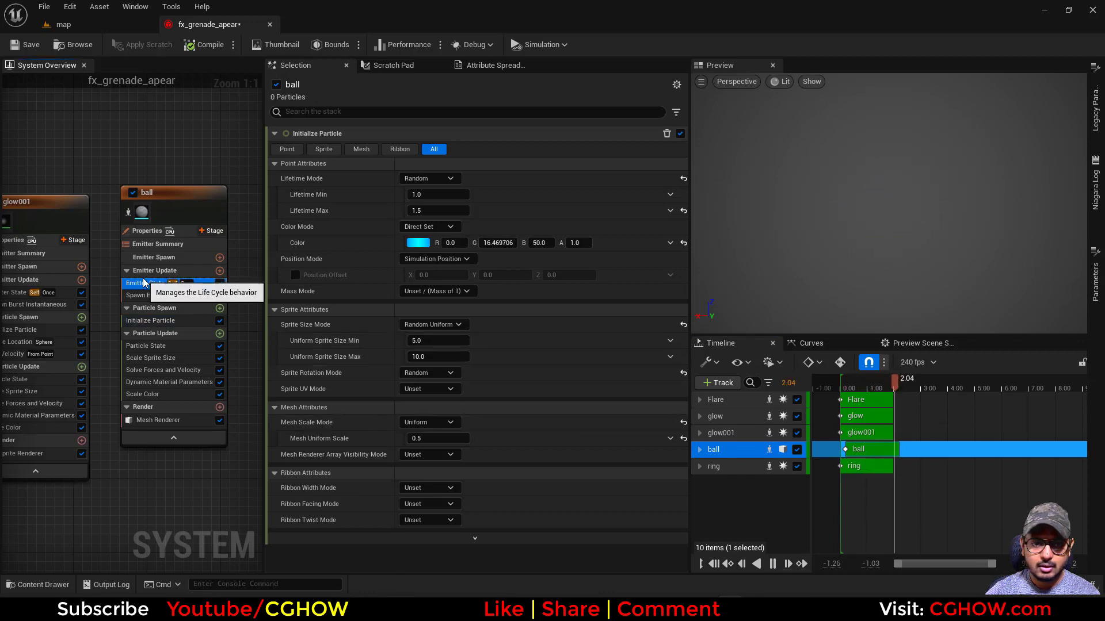
click(430, 259)
text(0.3)
key(Return)
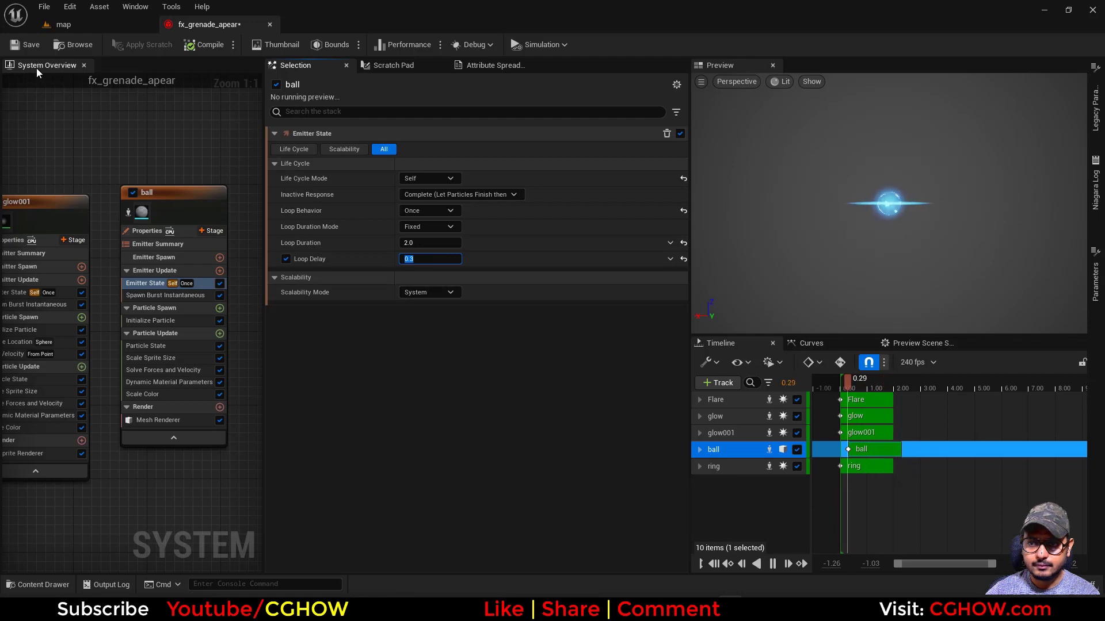
Step: Save the fx_grenade_apear system and the modified m_ball and m_Radial materials
click(39, 45)
click(64, 25)
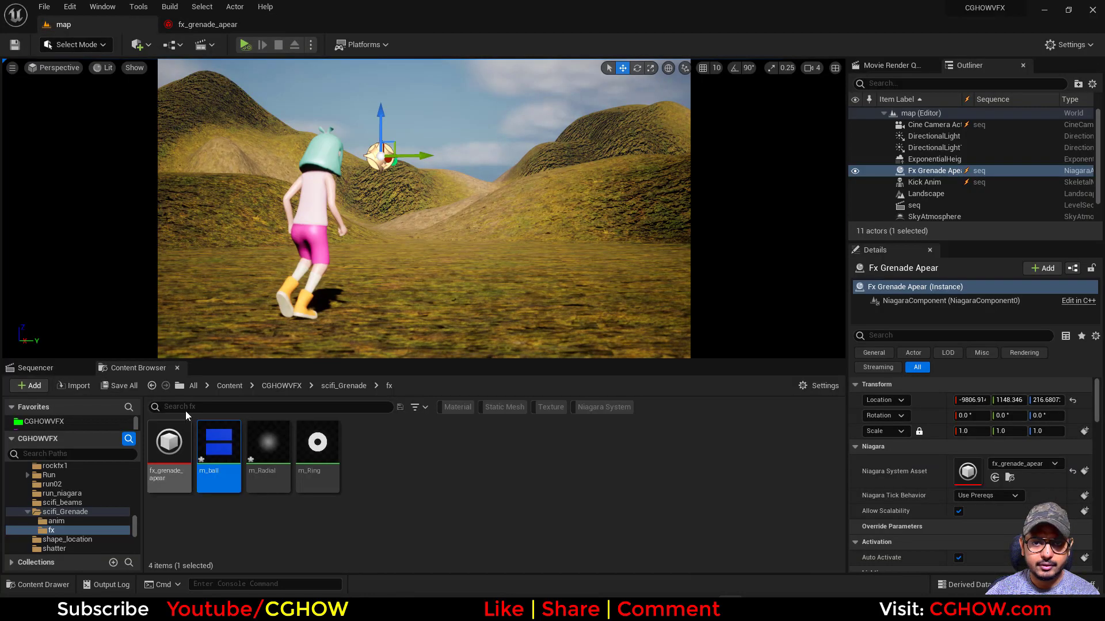
click(119, 386)
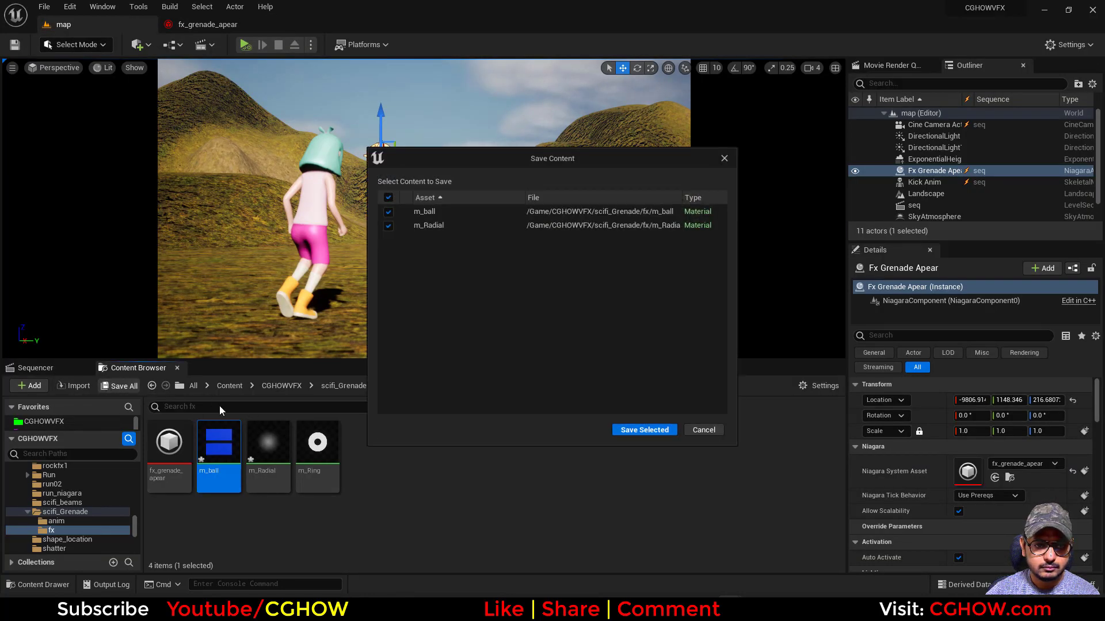
click(640, 431)
Step: Play the level sequence from before frame 0 and scrub its first frames to review the grenade effect
click(35, 368)
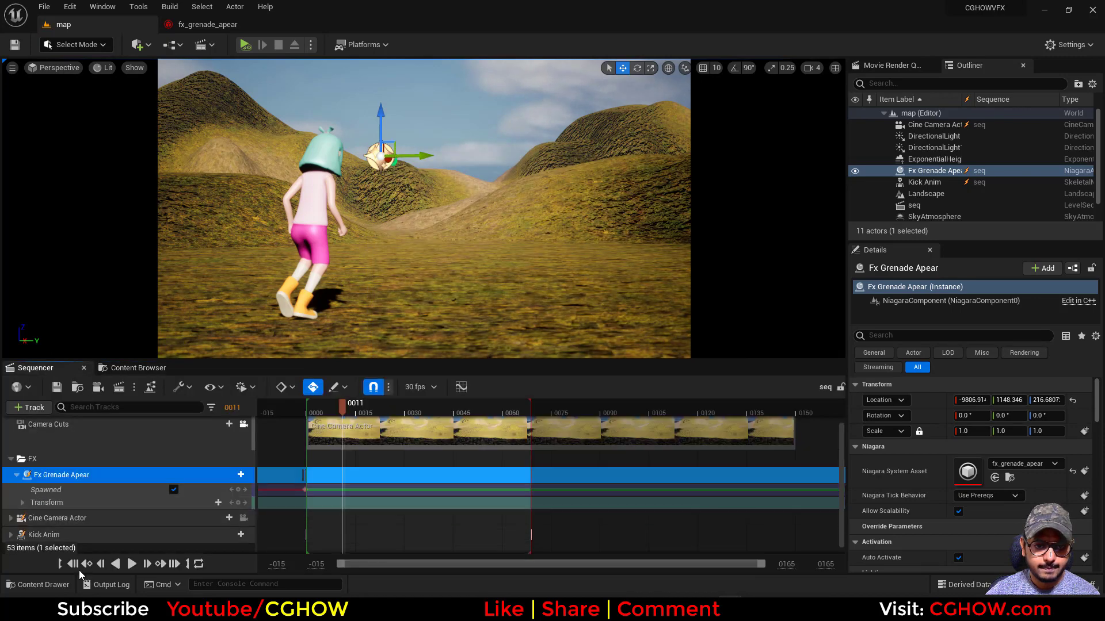
click(132, 564)
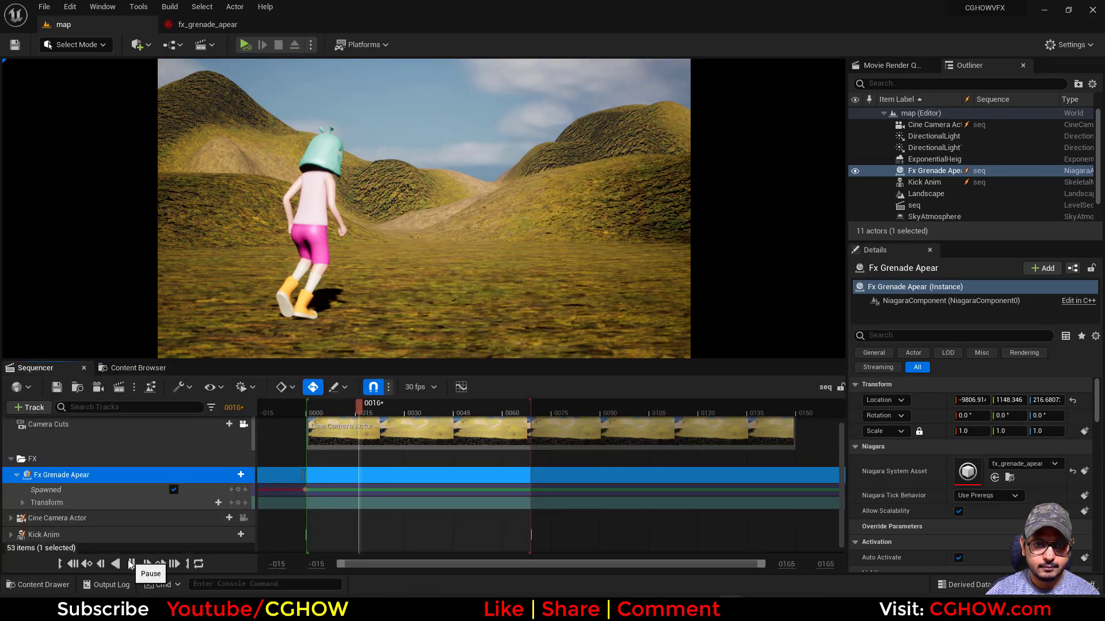
click(284, 409)
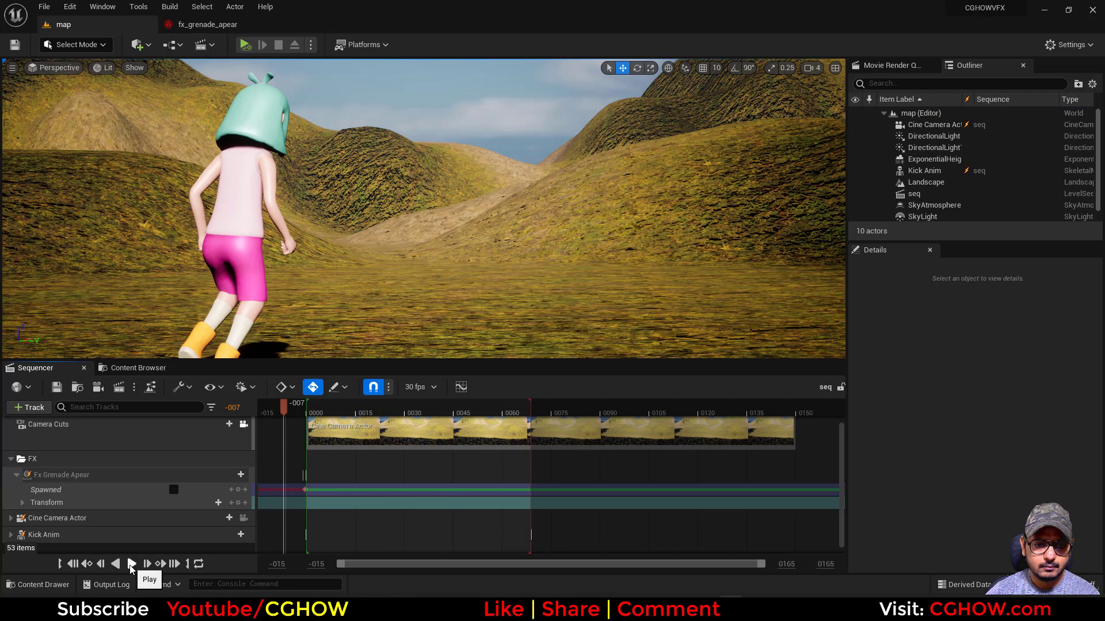
click(132, 564)
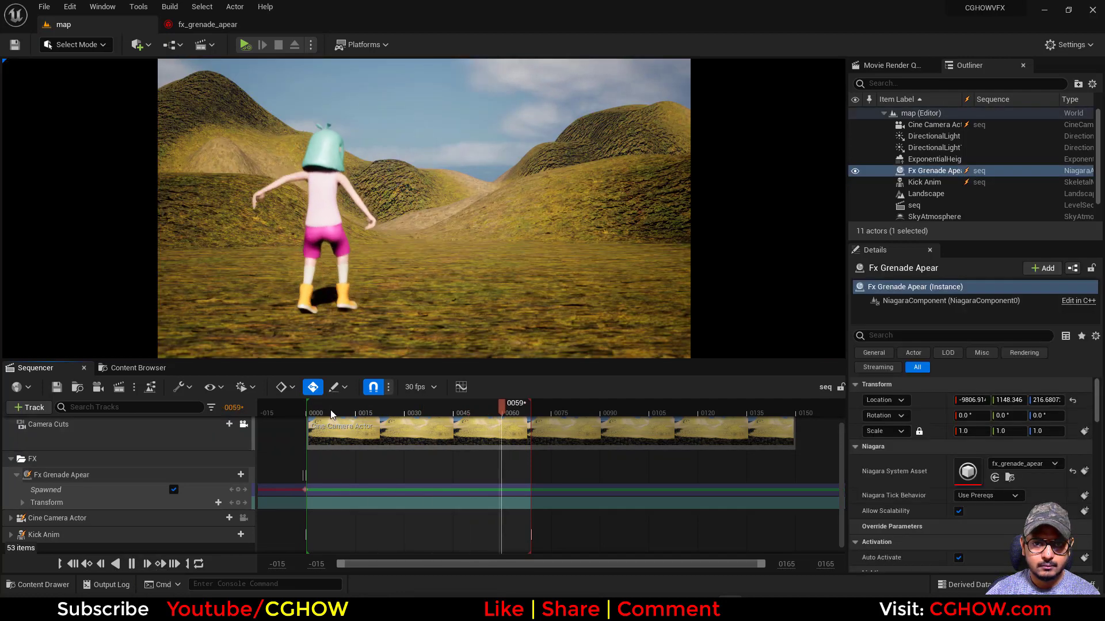
click(299, 409)
drag(302, 410, 320, 410)
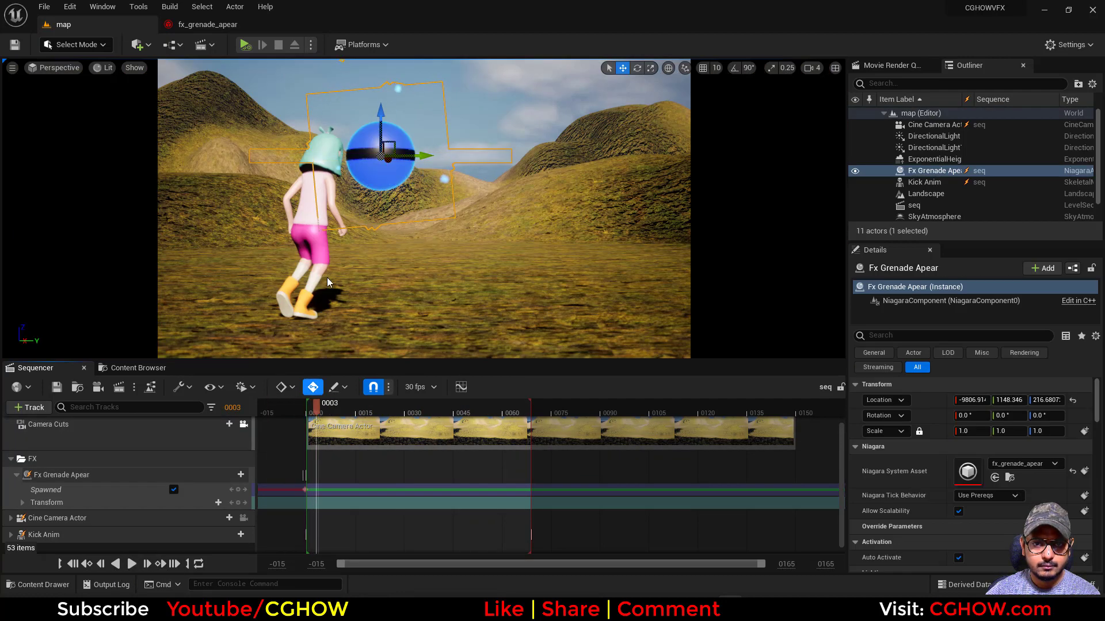
Step: Set the ball emitter's Mesh Uniform Scale to 0.2 in the fx_grenade_apear system
click(209, 25)
click(147, 320)
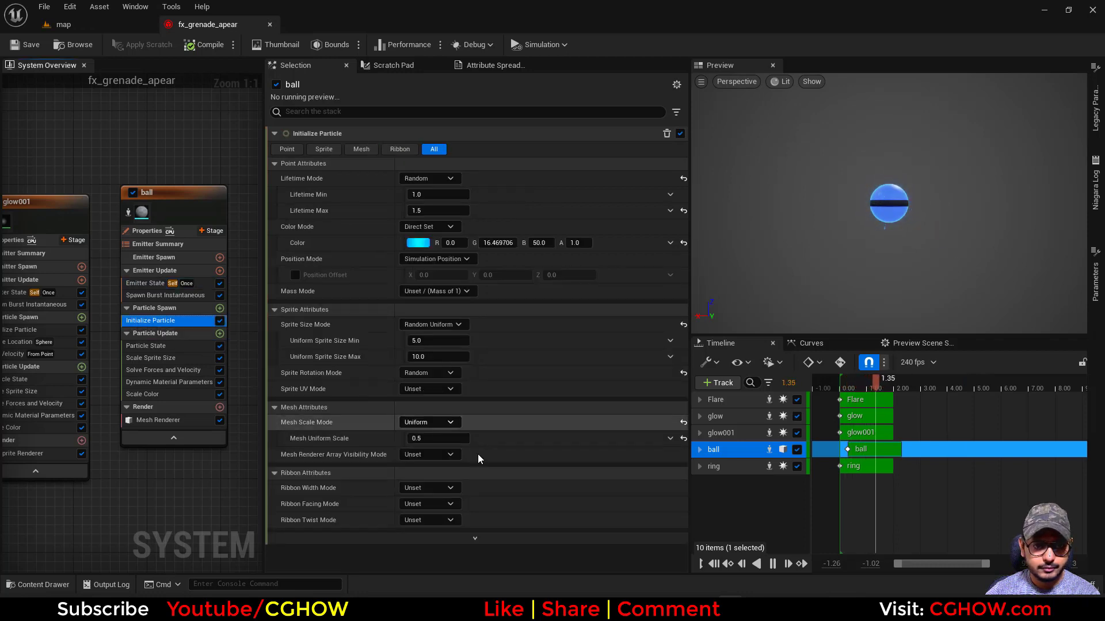
click(423, 439)
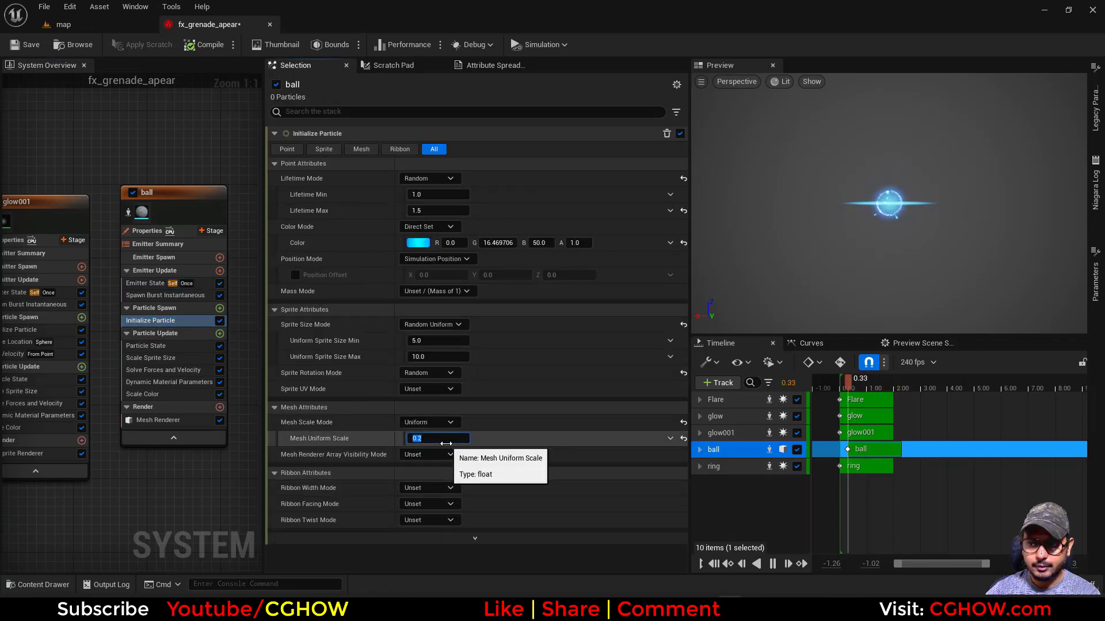
key(Return)
Step: Replay the map's sequence from before frame 0 and scrub the opening frames to check the ball's new size
click(78, 25)
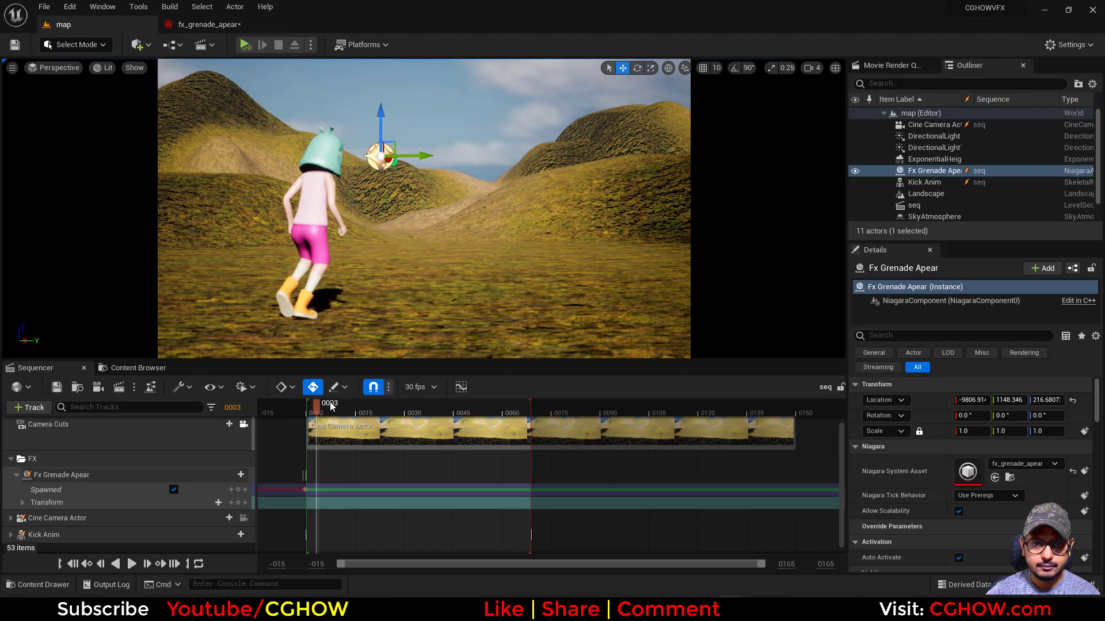
drag(331, 406, 291, 410)
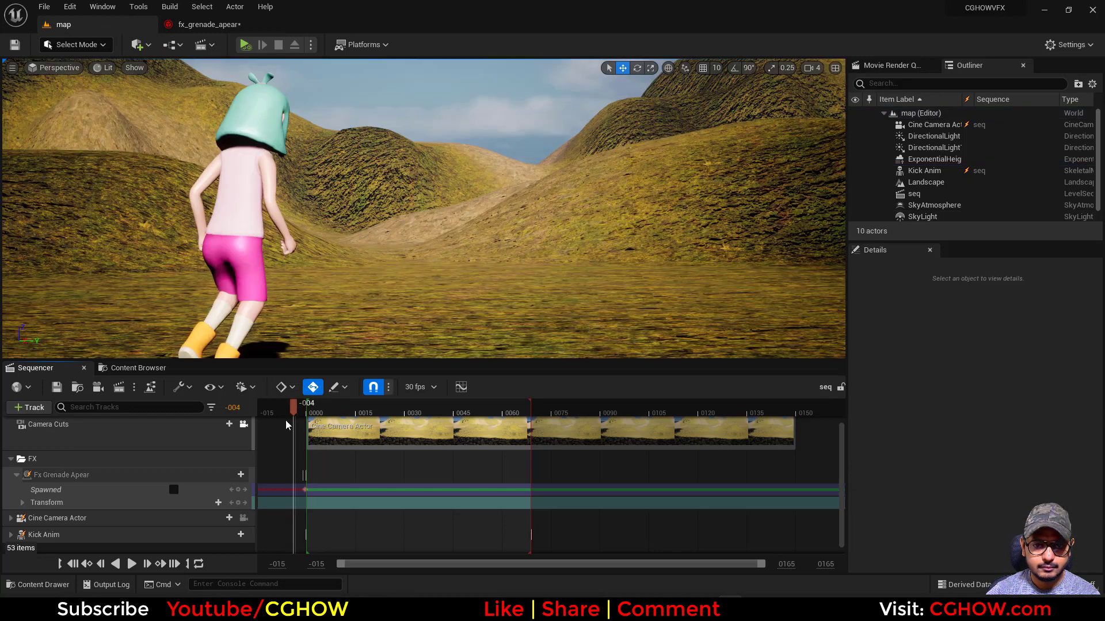
click(132, 564)
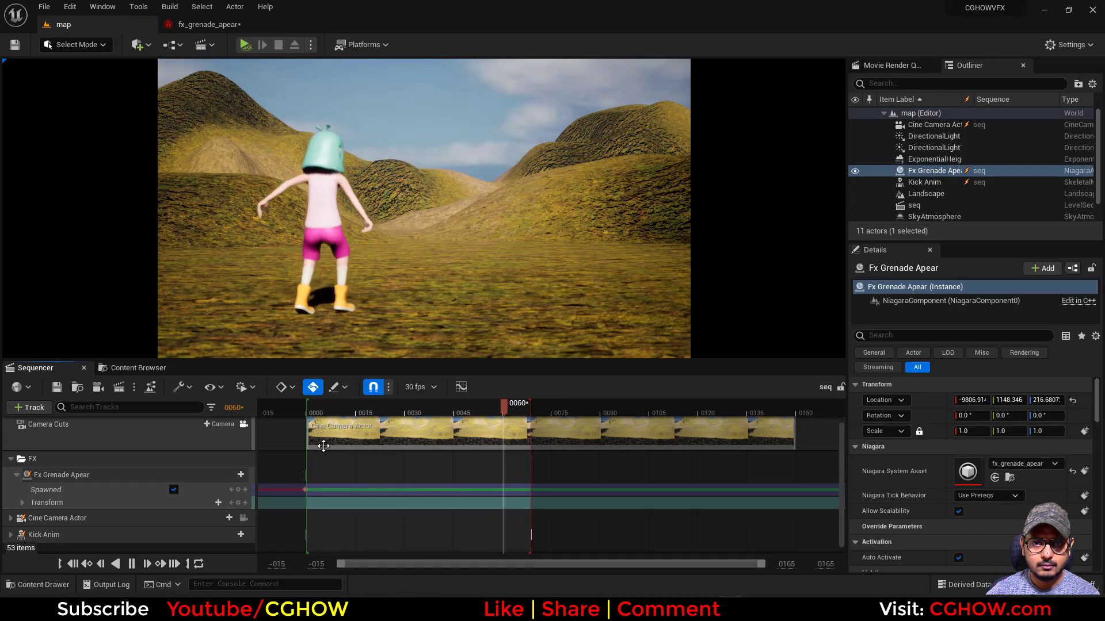
mouse_move(322, 411)
mouse_down()
mouse_move(287, 419)
mouse_move(329, 420)
mouse_move(299, 422)
mouse_move(315, 421)
mouse_up()
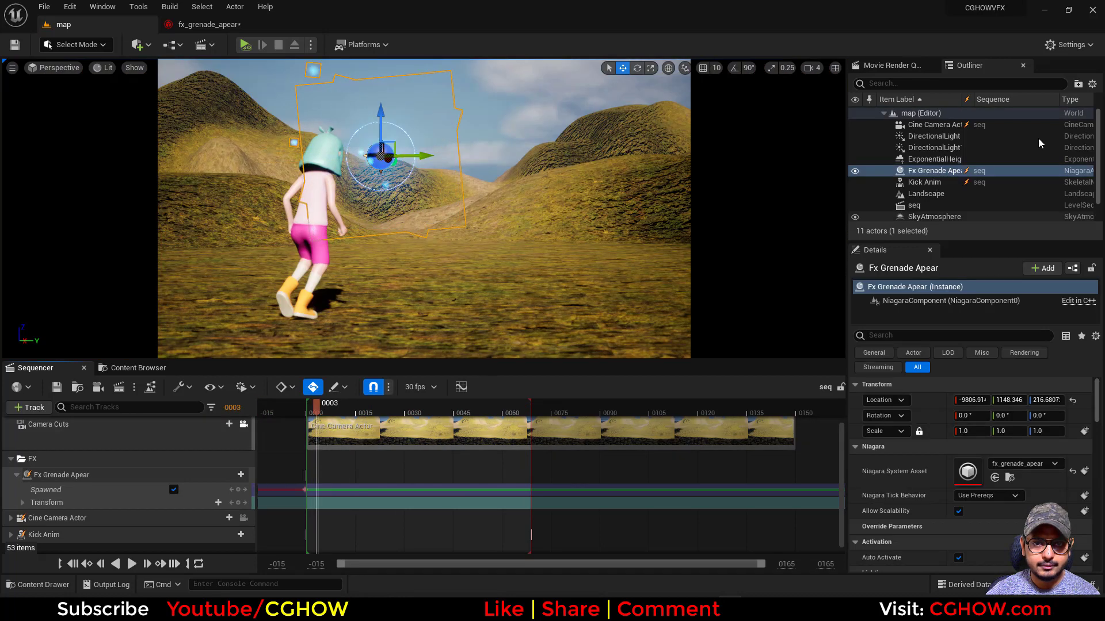
Step: Darken the scene by setting DirectionalLight1's intensity to 2 lux
click(935, 137)
scroll(1007, 483, down, 5)
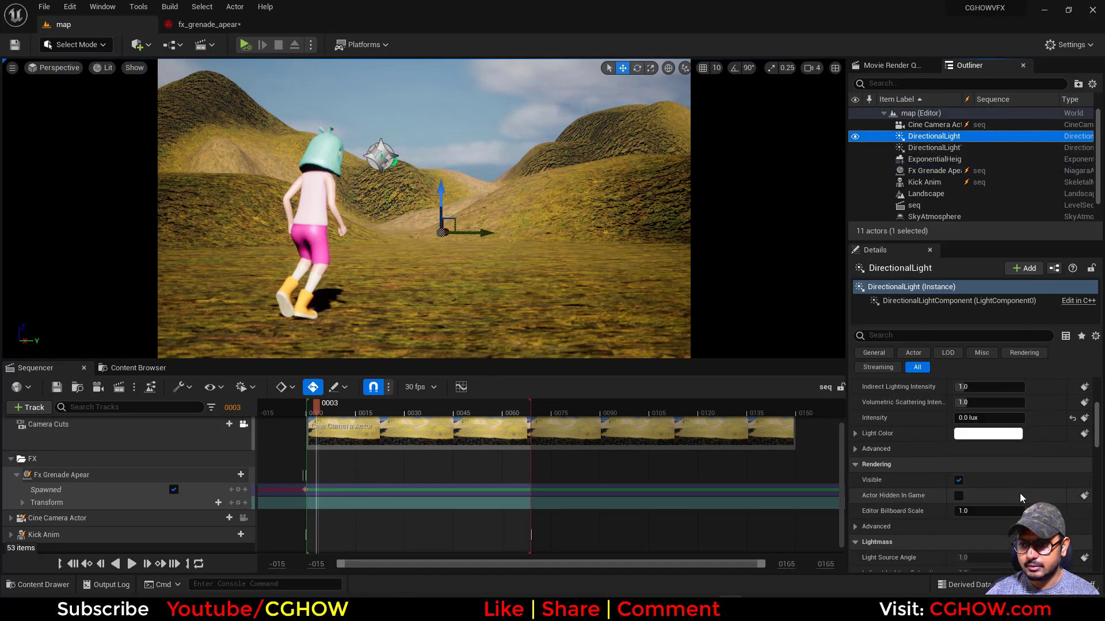
scroll(1017, 494, up, 3)
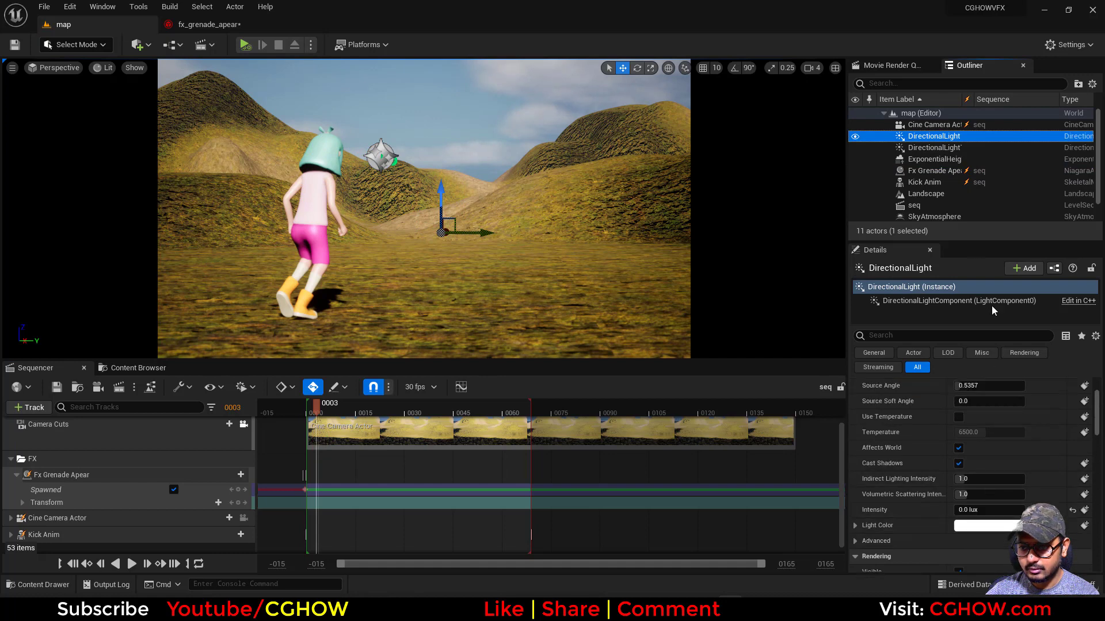
click(937, 149)
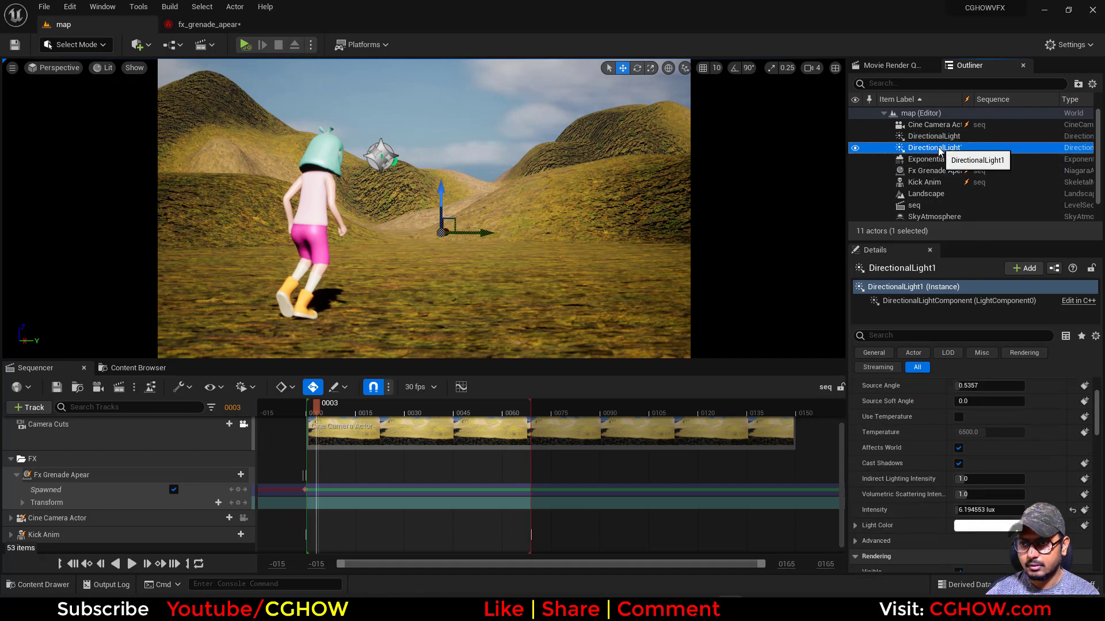
click(992, 510)
text(2)
key(Return)
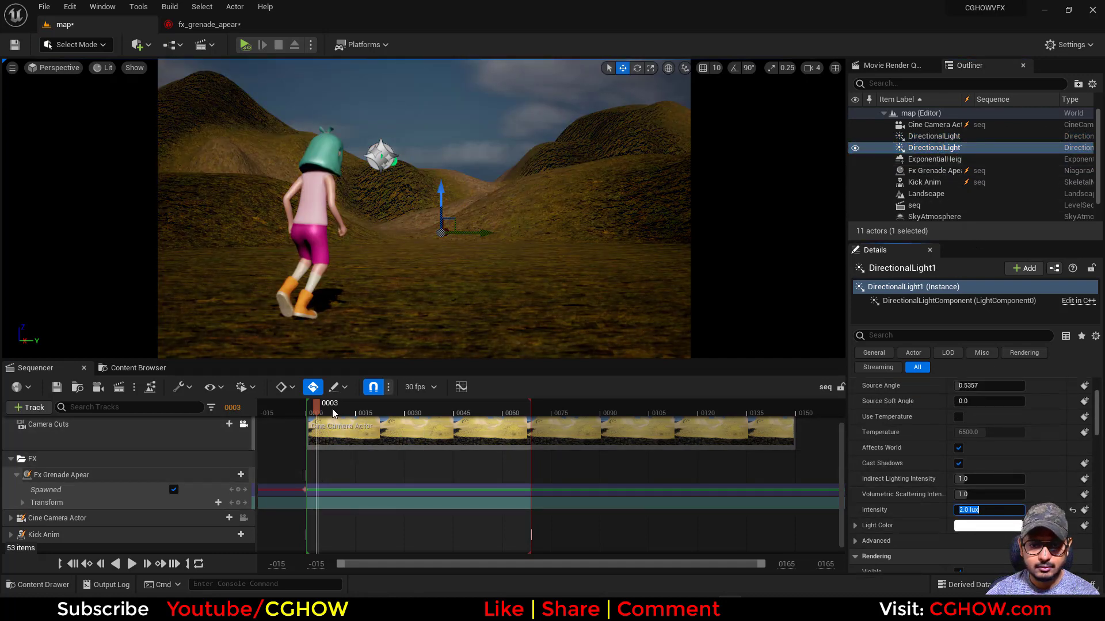
Step: Replay the sequence from before frame 0 and scrub the reference animation in the browser's GIF Scrubber to study the ball's timing
drag(322, 413, 277, 428)
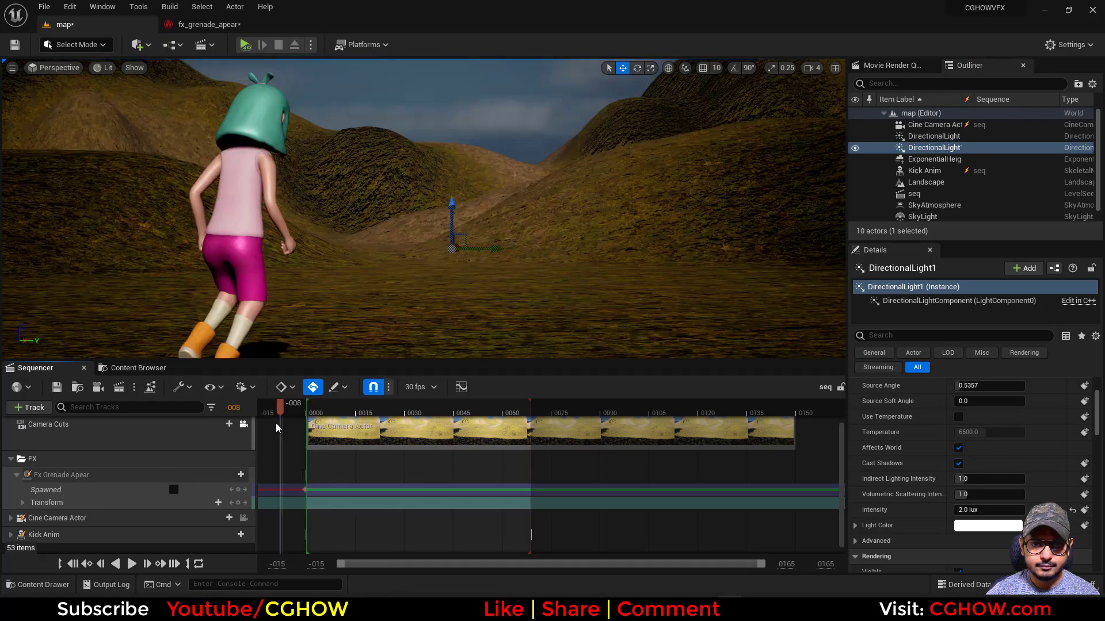
click(139, 562)
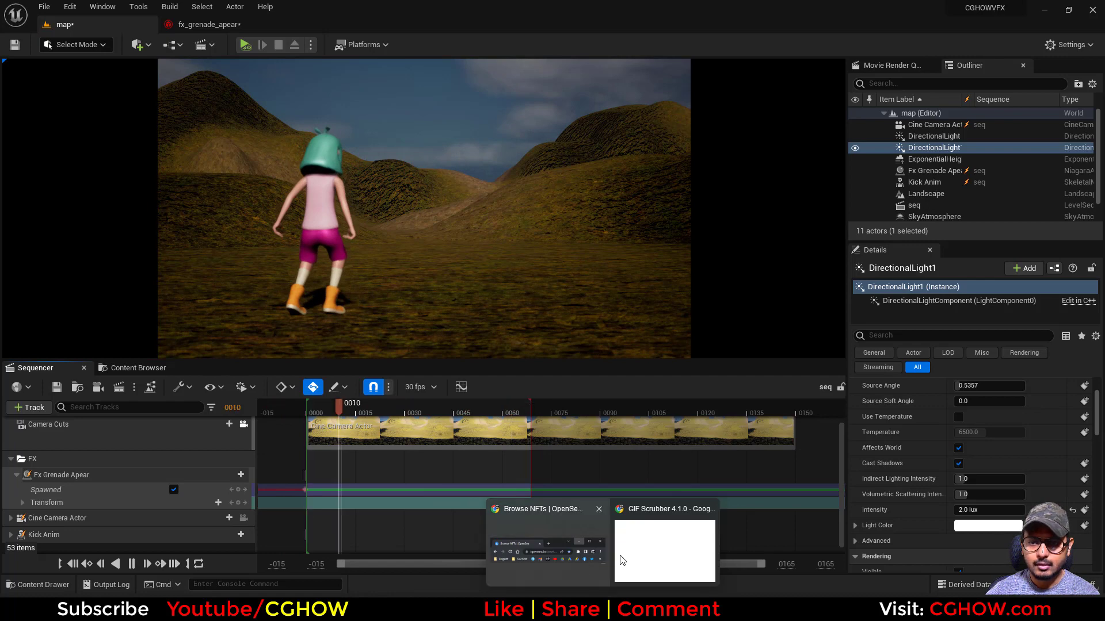
click(614, 533)
mouse_move(373, 415)
mouse_down()
mouse_move(304, 408)
mouse_move(366, 409)
mouse_up()
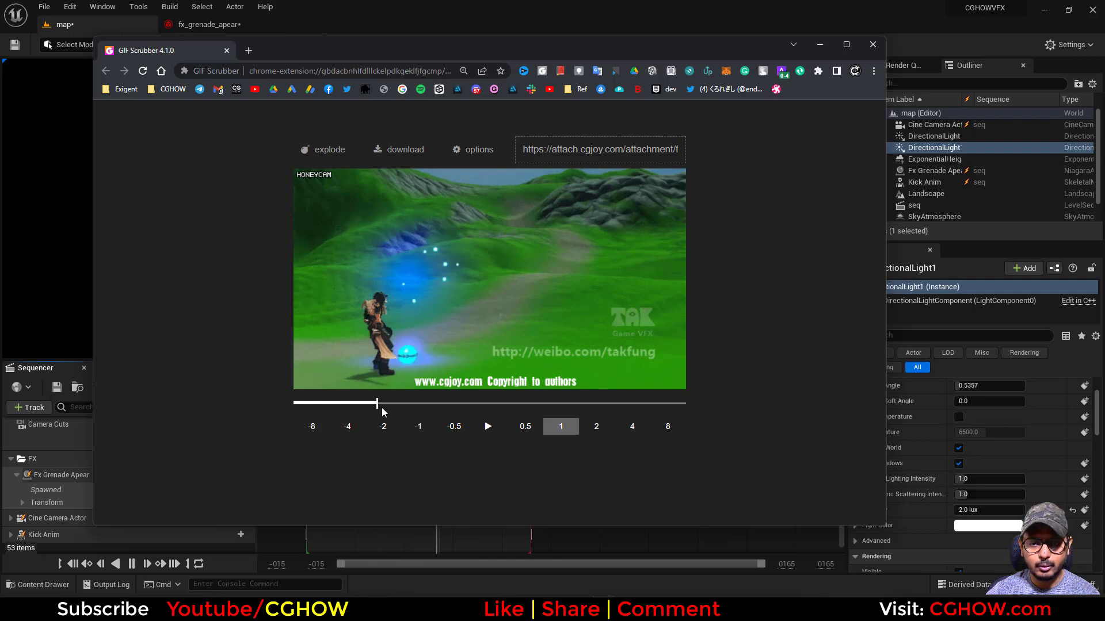
mouse_move(382, 412)
mouse_down()
mouse_move(331, 407)
mouse_move(387, 412)
mouse_up()
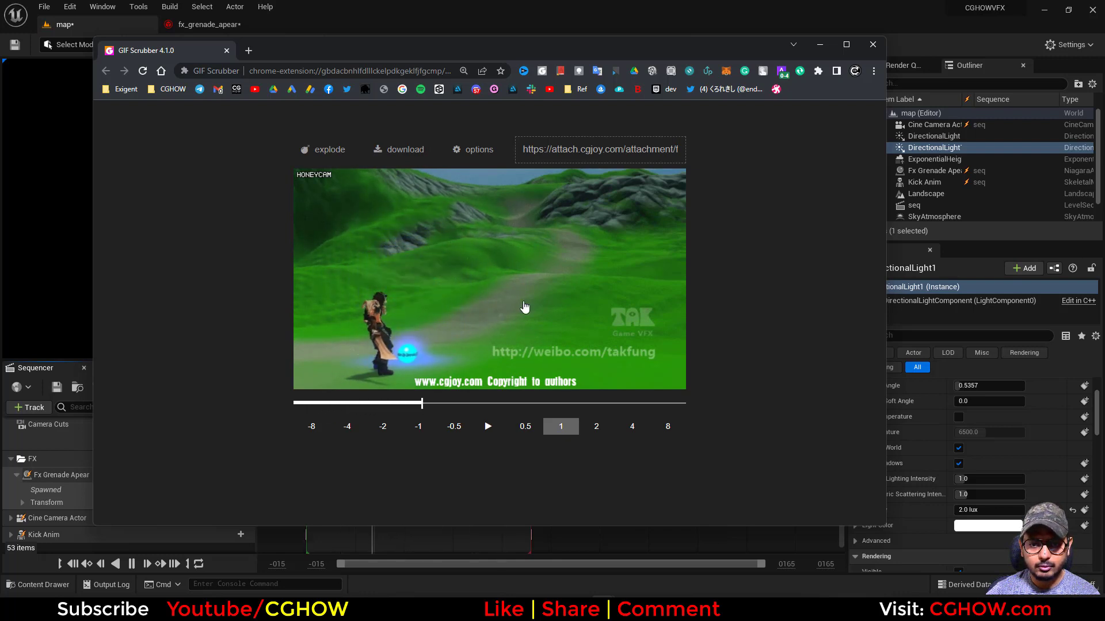
click(823, 49)
Step: Change the ball emitter's Lifetime Mode to Direct Set with a Lifetime of 2.0 in the fx_grenade_apear system
click(222, 28)
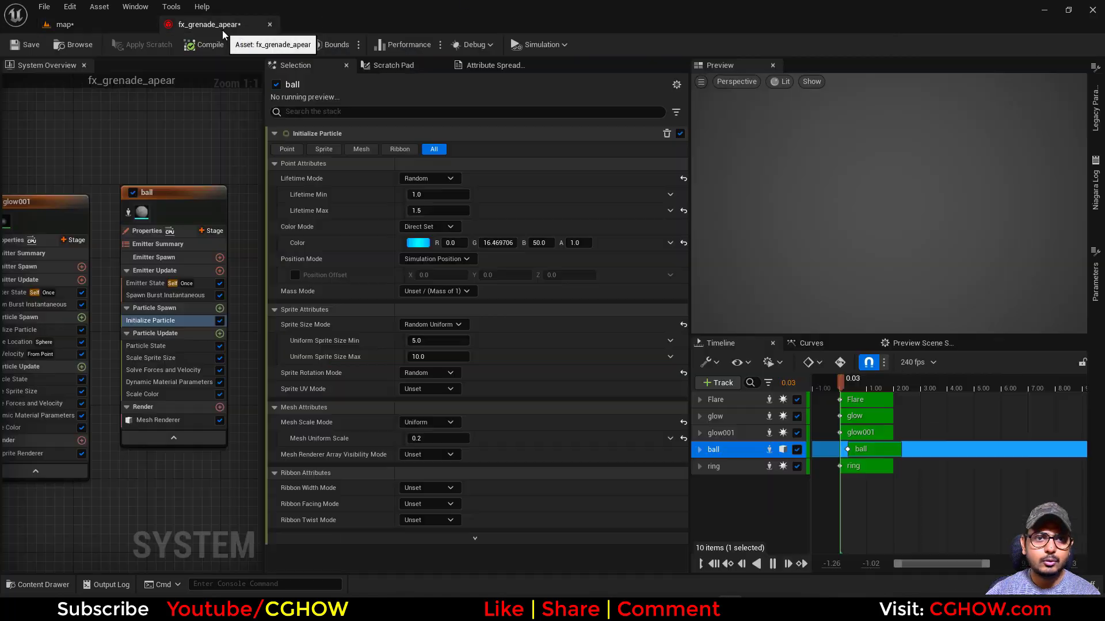
right_drag(138, 496, 123, 459)
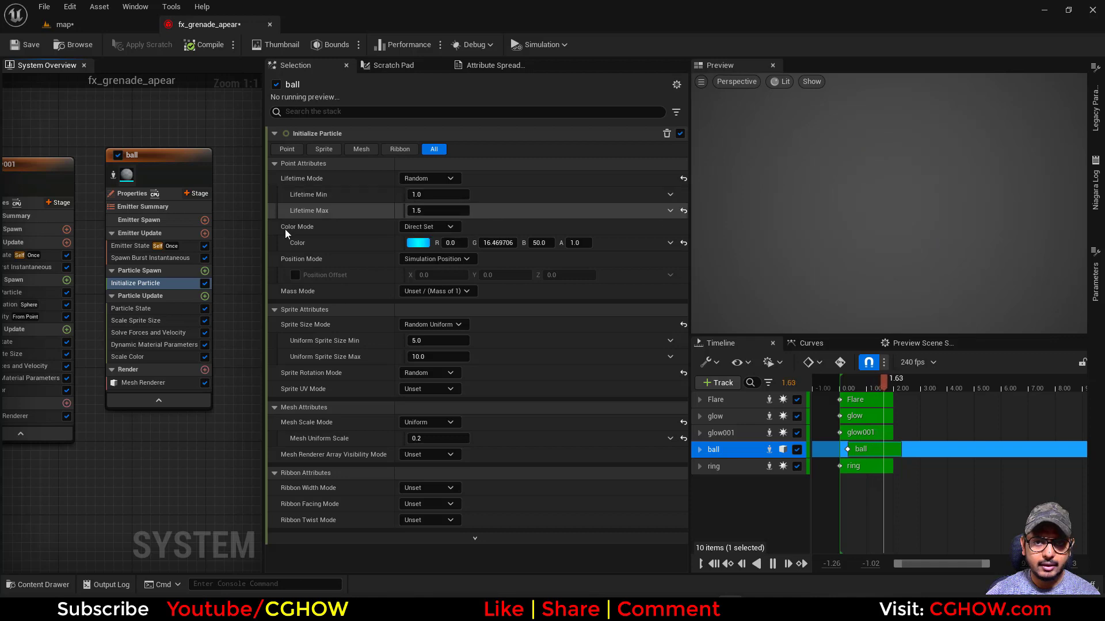
click(436, 180)
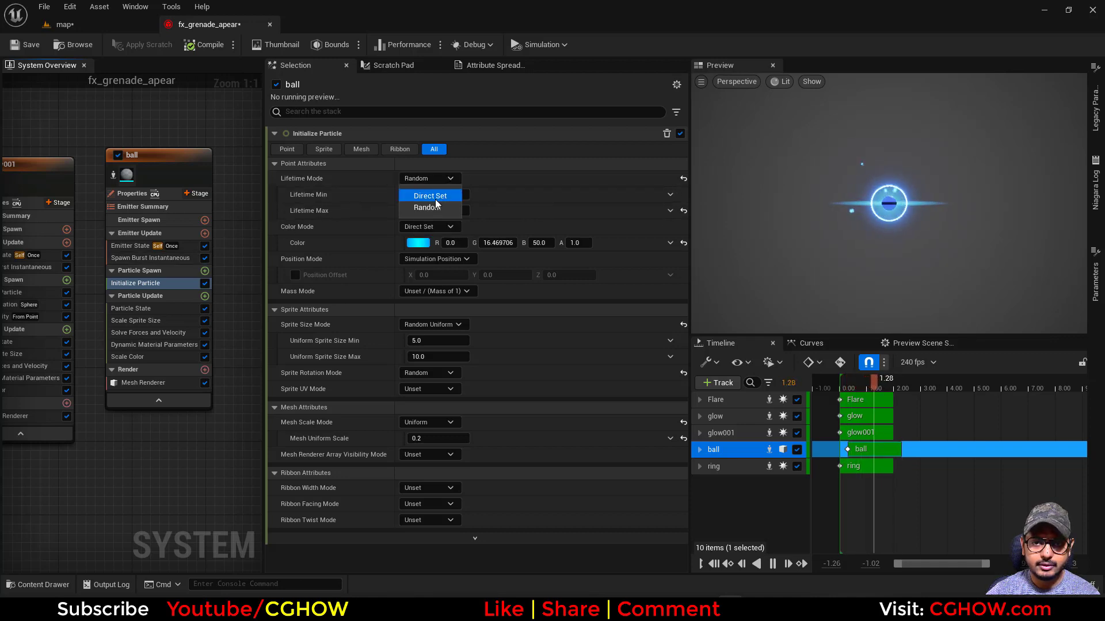
click(455, 188)
click(437, 195)
text(2)
key(Return)
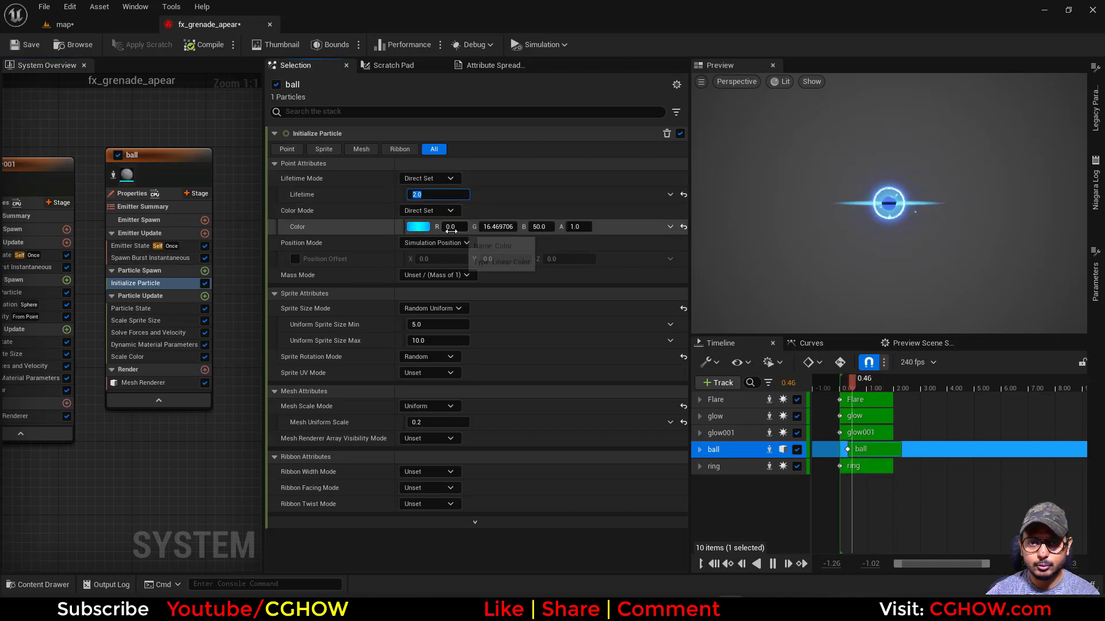
Step: Add a Gravity Force module to the ball emitter's Particle Update stage
click(205, 296)
text(gra)
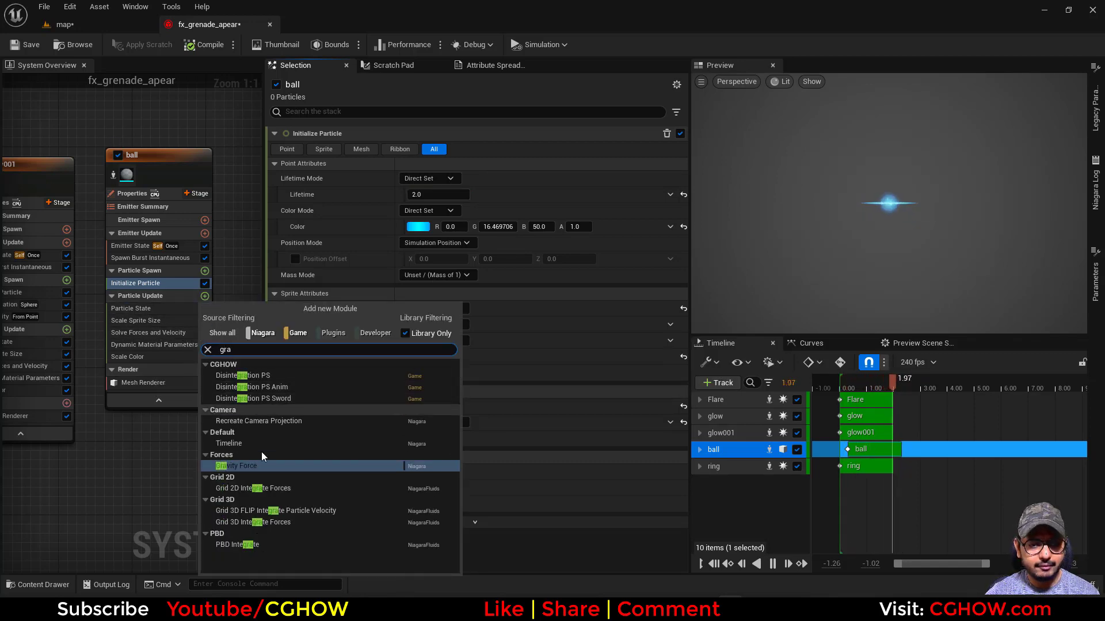
click(238, 465)
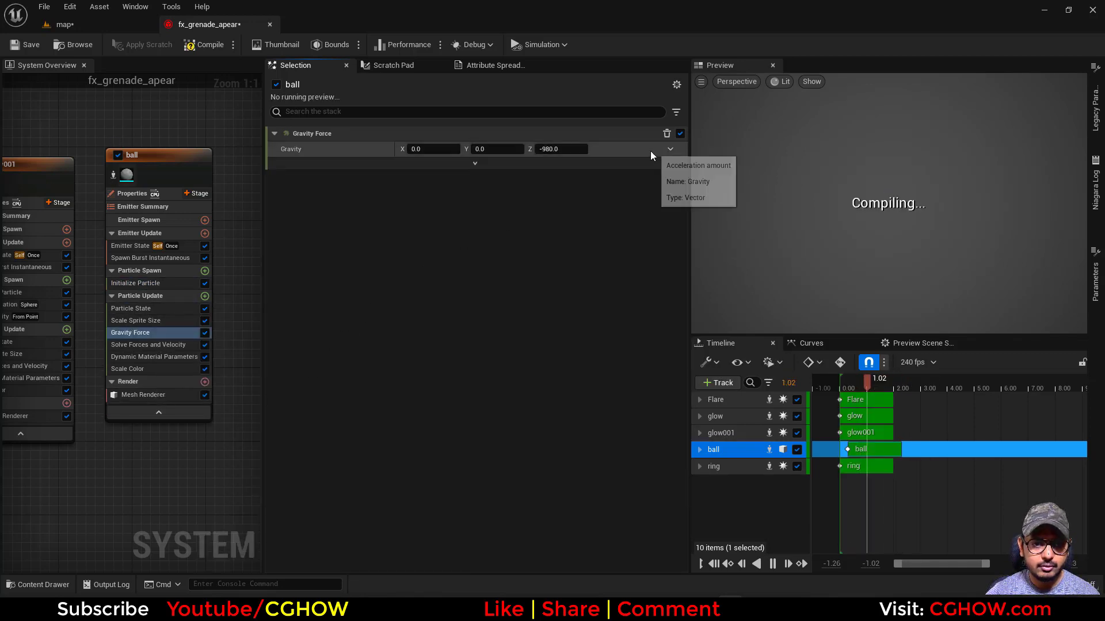
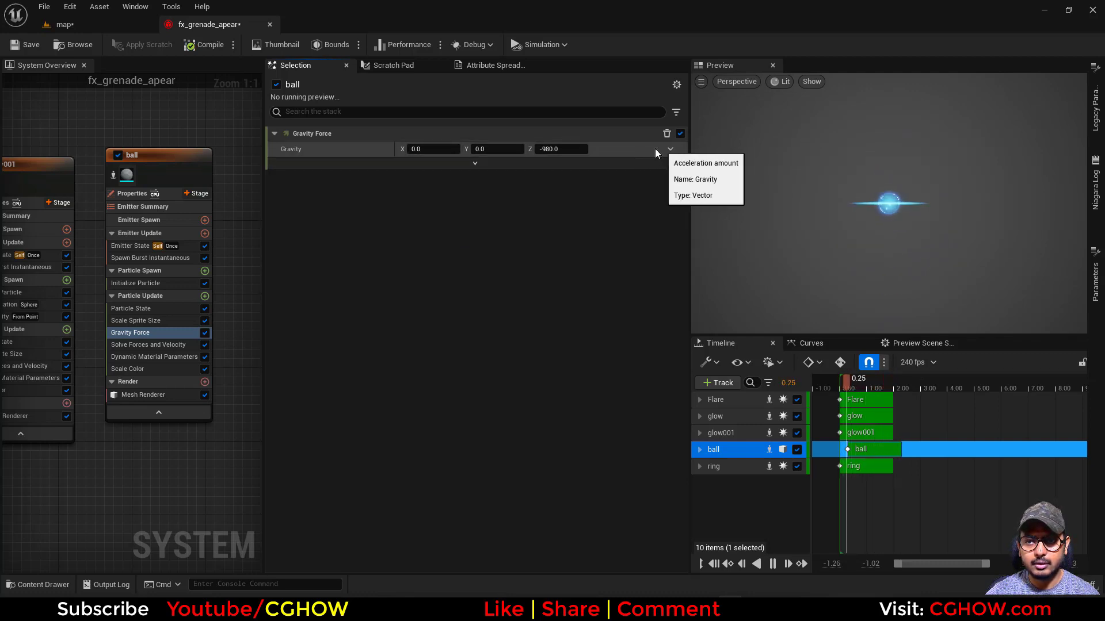
Step: Drive the Gravity input with Multiply Vector and copy the original gravity vector (0, 0, -980) into its B operand
right_click(618, 149)
click(666, 216)
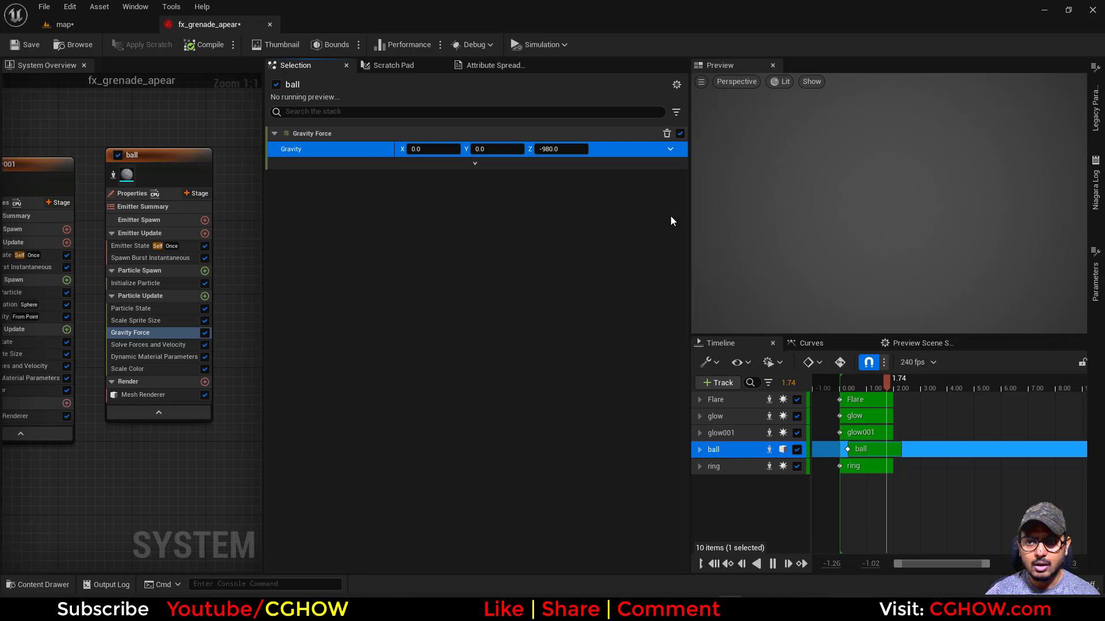
click(671, 150)
text(mul)
click(494, 222)
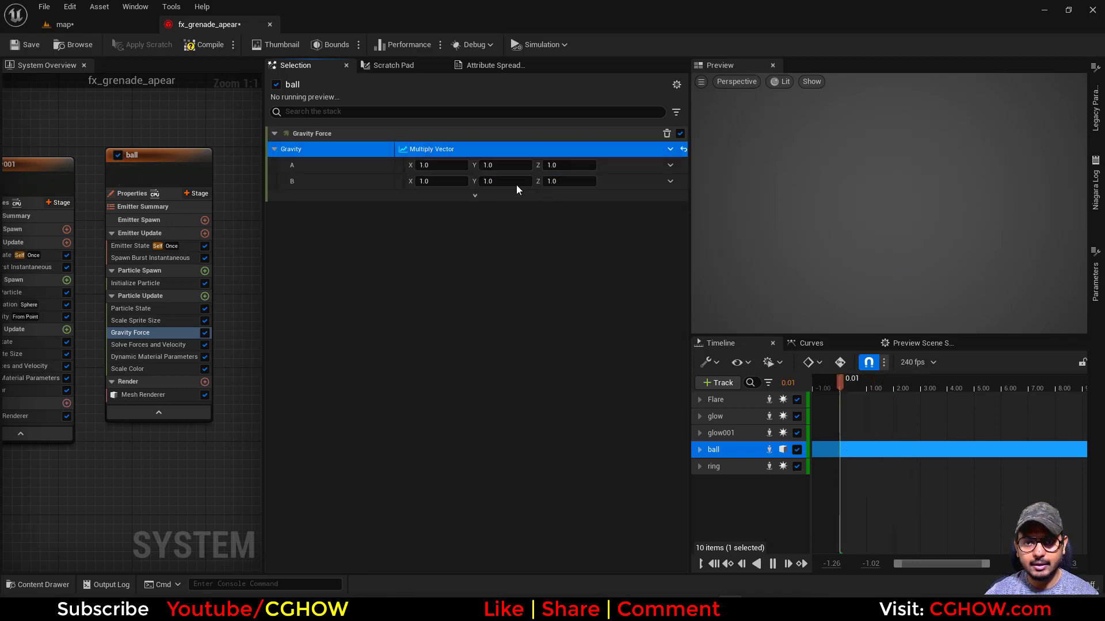
right_click(381, 184)
click(430, 272)
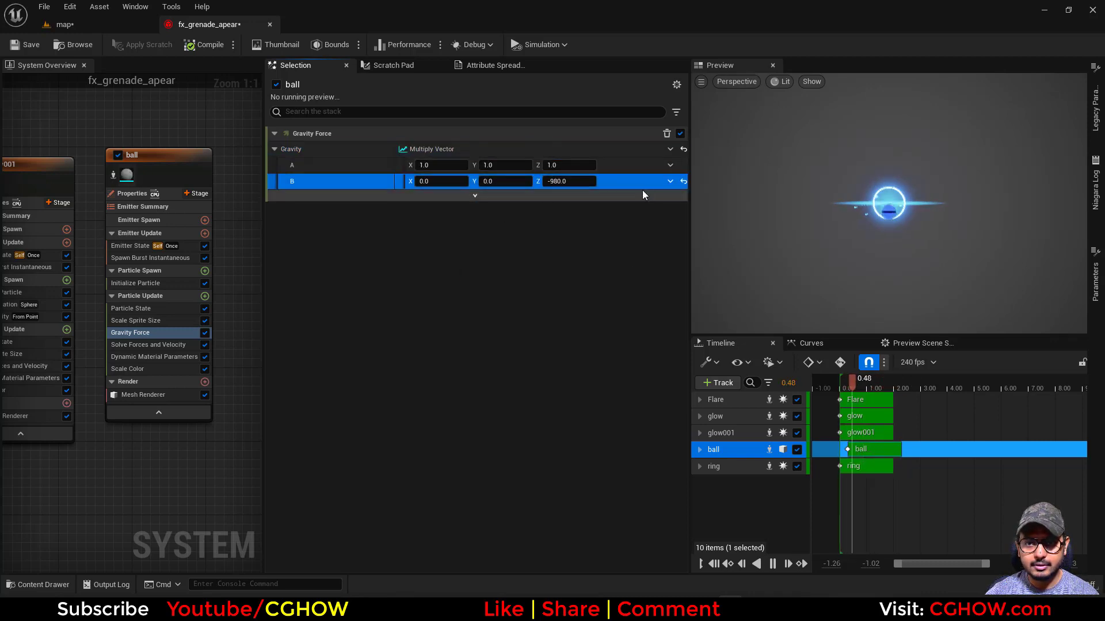
Step: Set operand A of the gravity multiplication to Make Vector and drive its Z component with Float from Curve
click(671, 165)
text(bre)
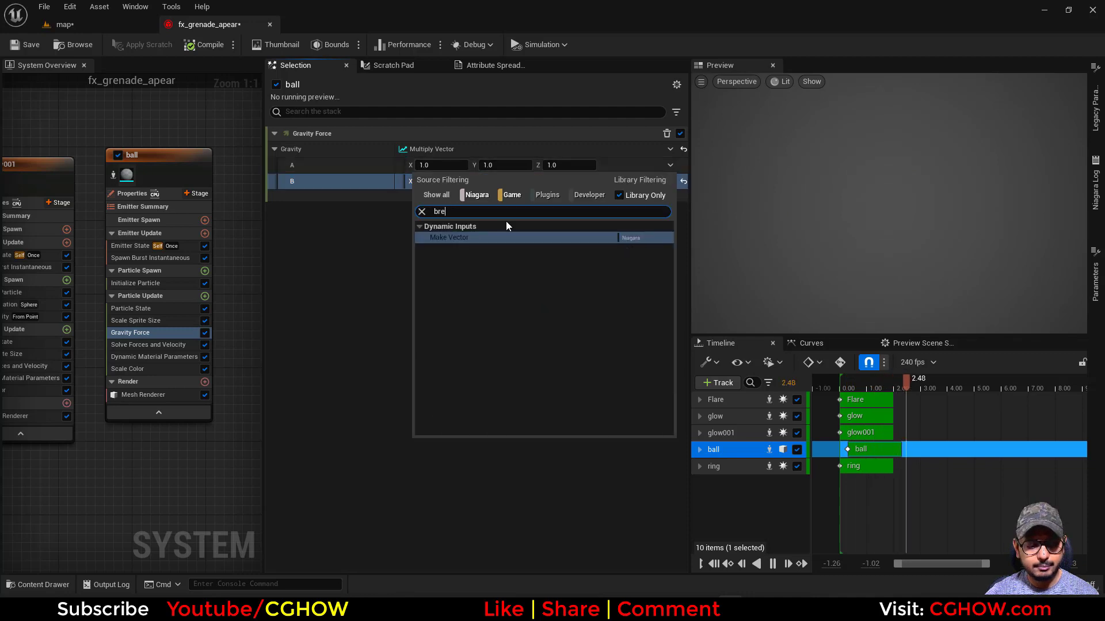
click(470, 236)
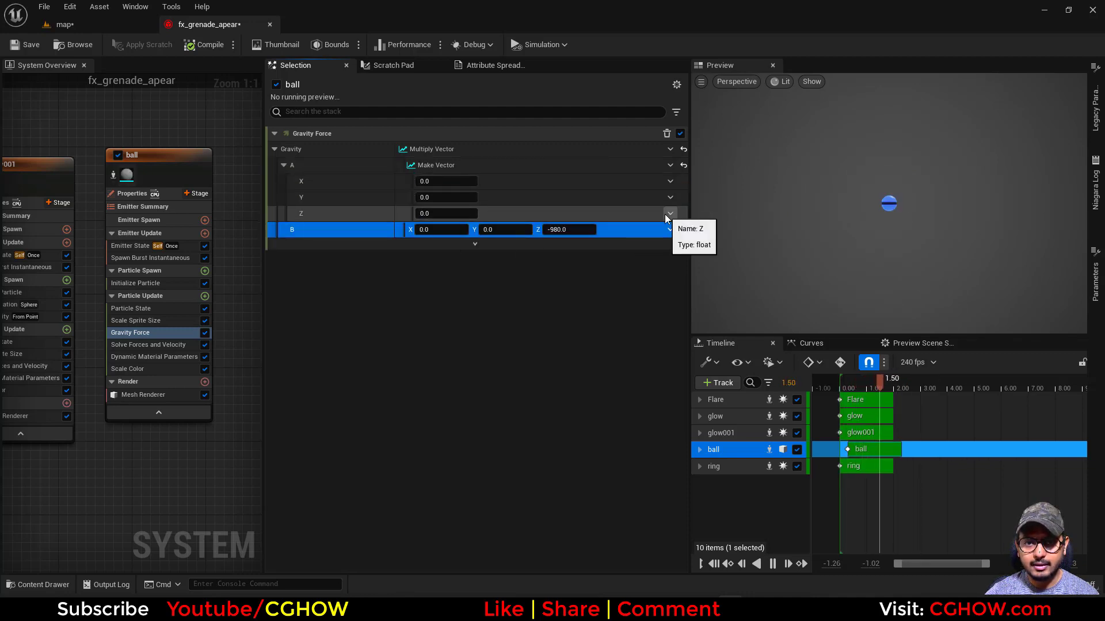
click(671, 214)
click(483, 294)
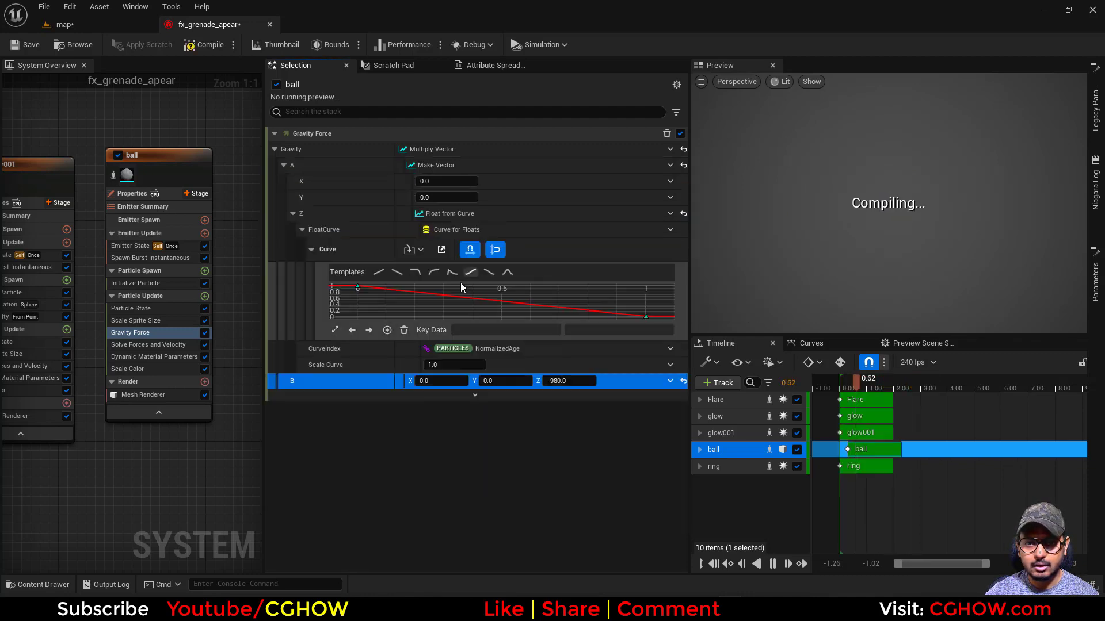
Step: Shape the gravity curve with its first key at time 0.2, value 0, and its second key at time 0.3, value 1
drag(386, 306, 333, 275)
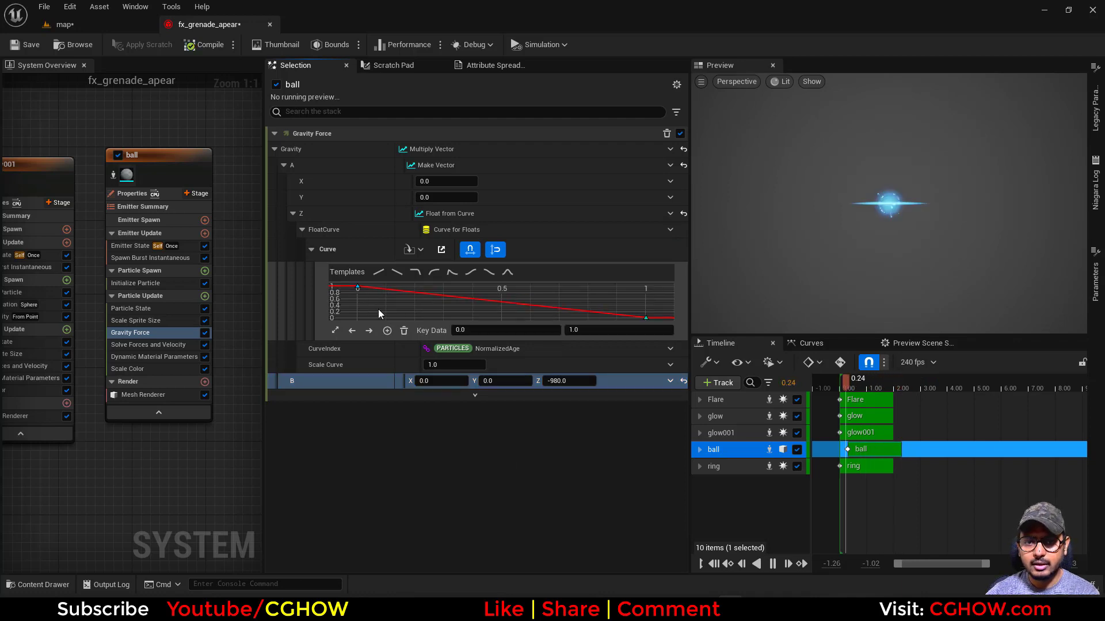
click(483, 332)
text(.2)
key(Return)
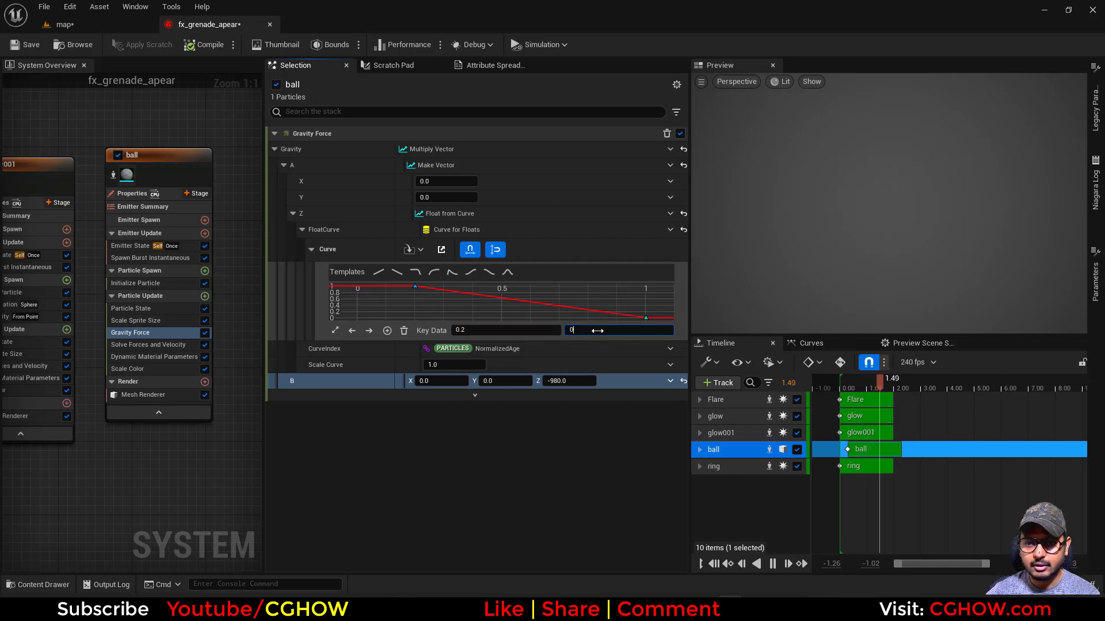
key(Return)
drag(602, 303, 661, 340)
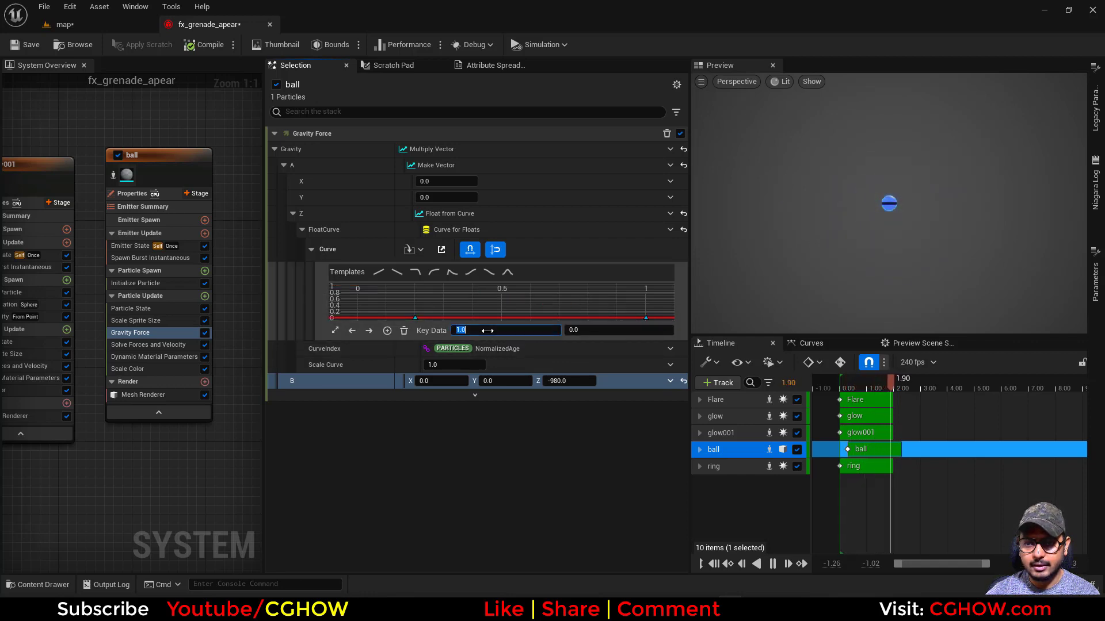
key(Return)
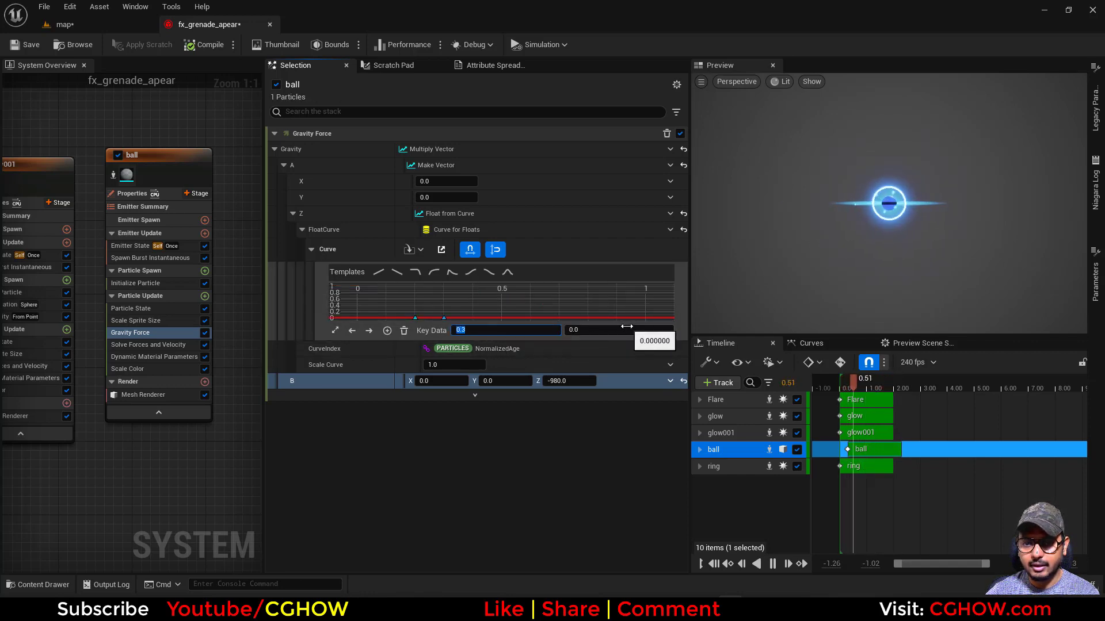
click(609, 338)
click(587, 332)
text(1)
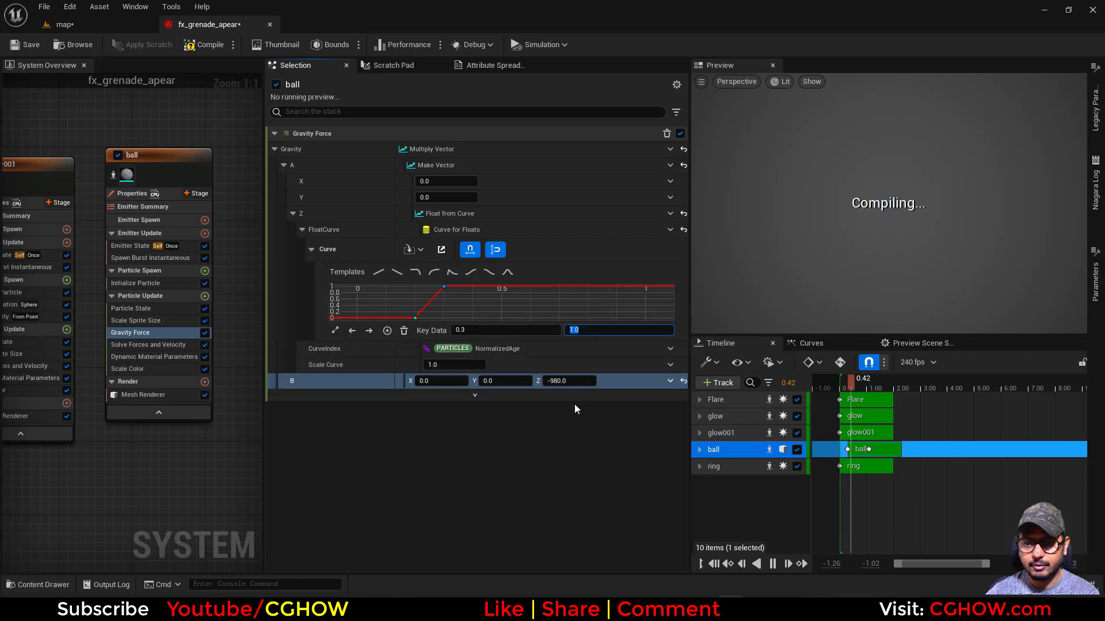
key(Return)
click(335, 330)
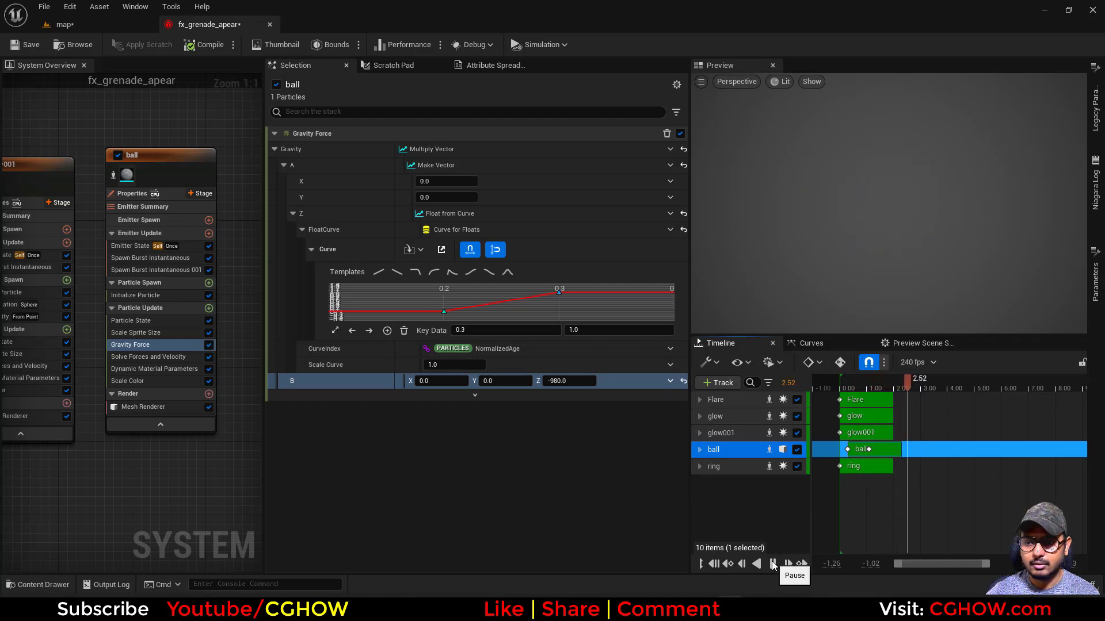
Step: Delete the extra Spawn Burst Instantaneous 001 module from the ball emitter
click(162, 270)
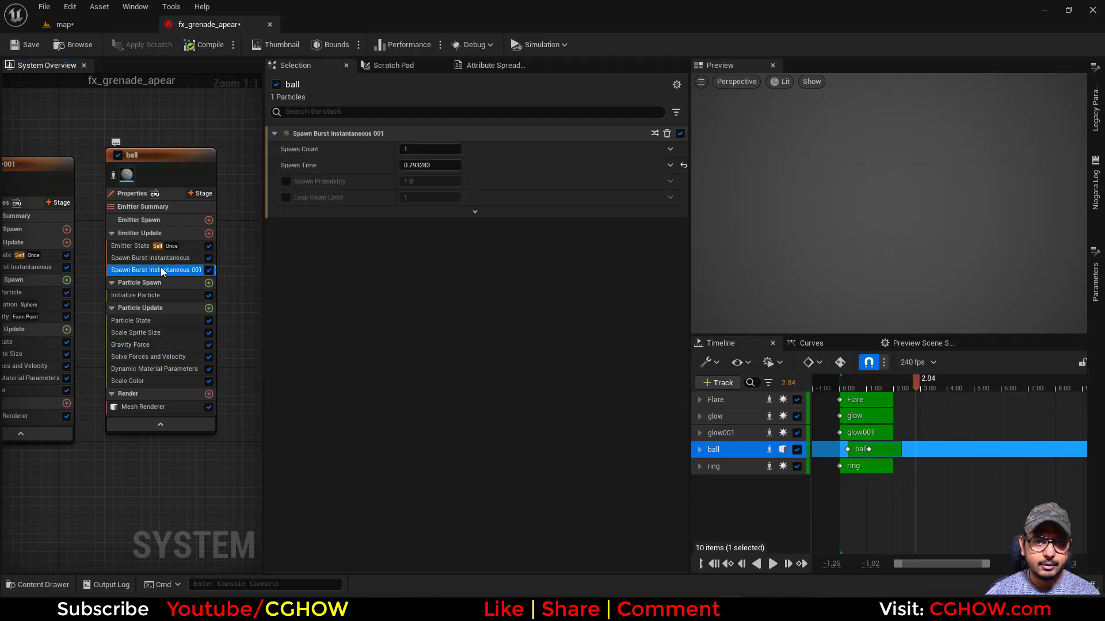
key(Delete)
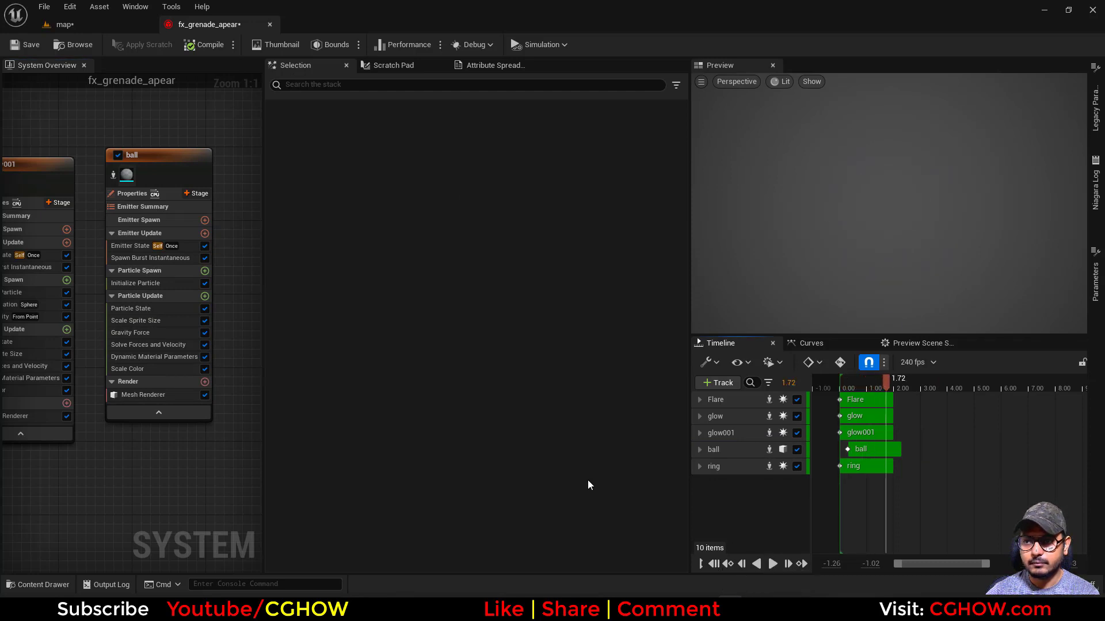
Step: Add a Collision module to the ball emitter's Particle Update stage and save the Niagara system
click(205, 296)
text(coll)
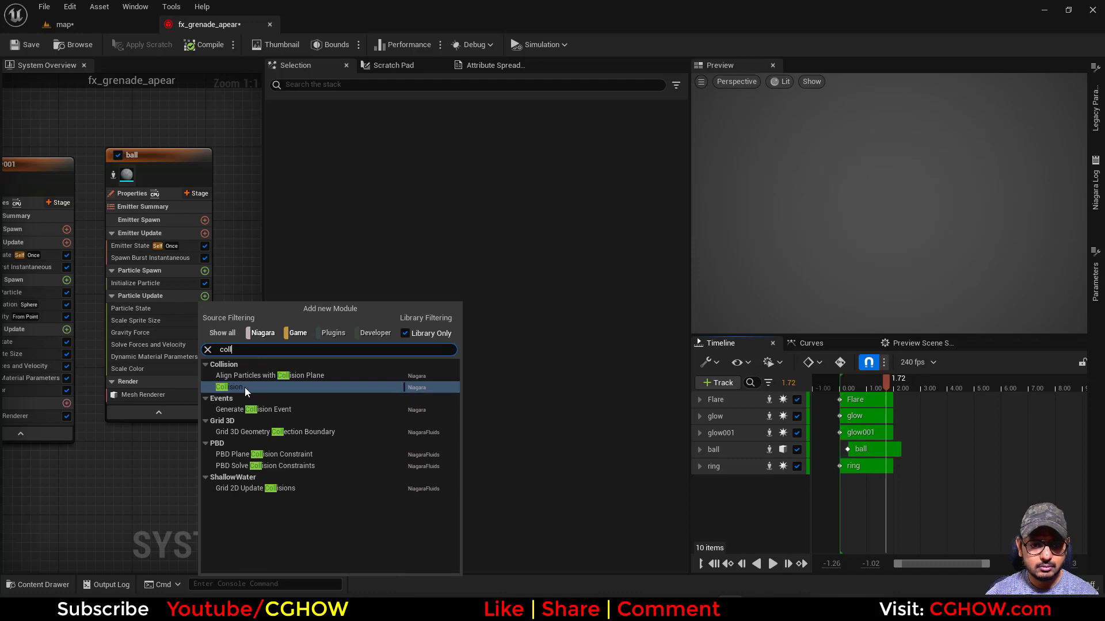
click(244, 388)
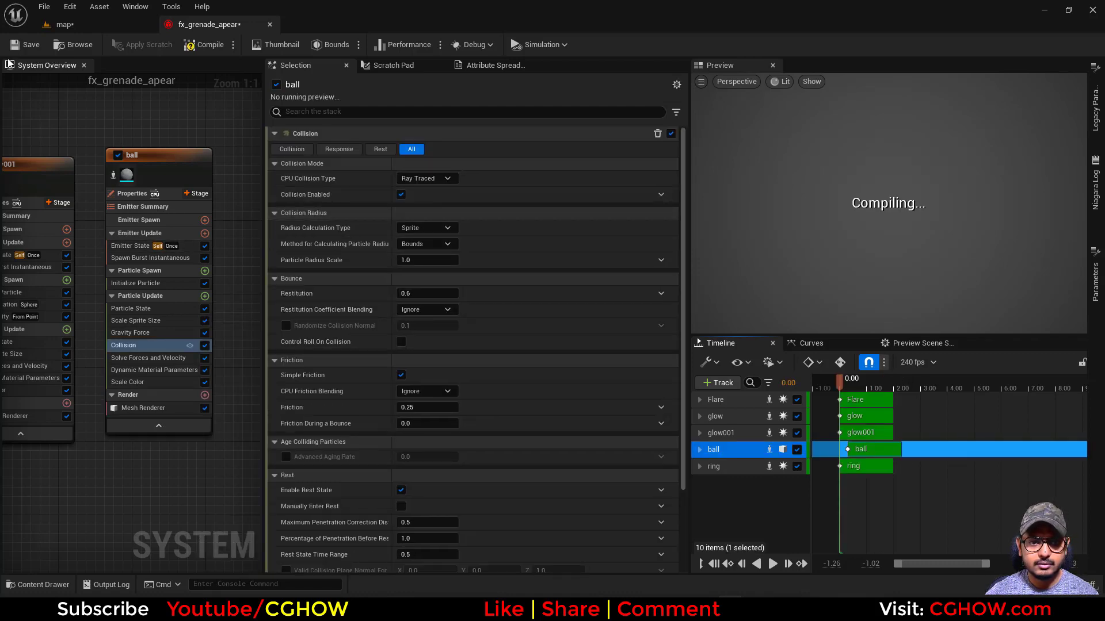
click(26, 45)
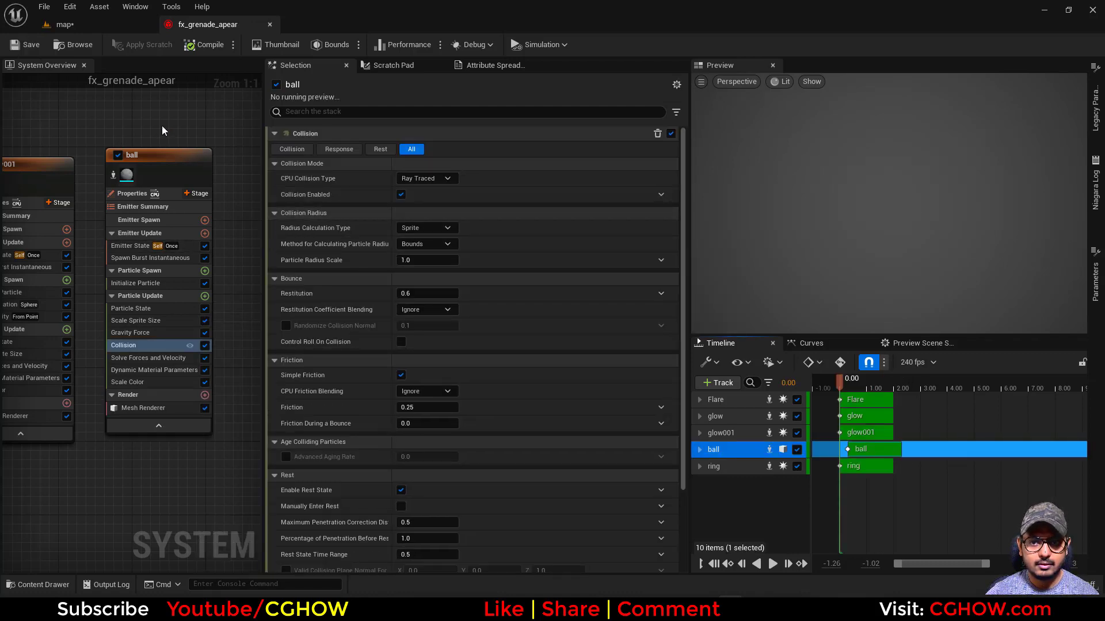
Step: Replay the map's level sequence from before frame 0 to check how the ball falls and collides with the ground
click(87, 25)
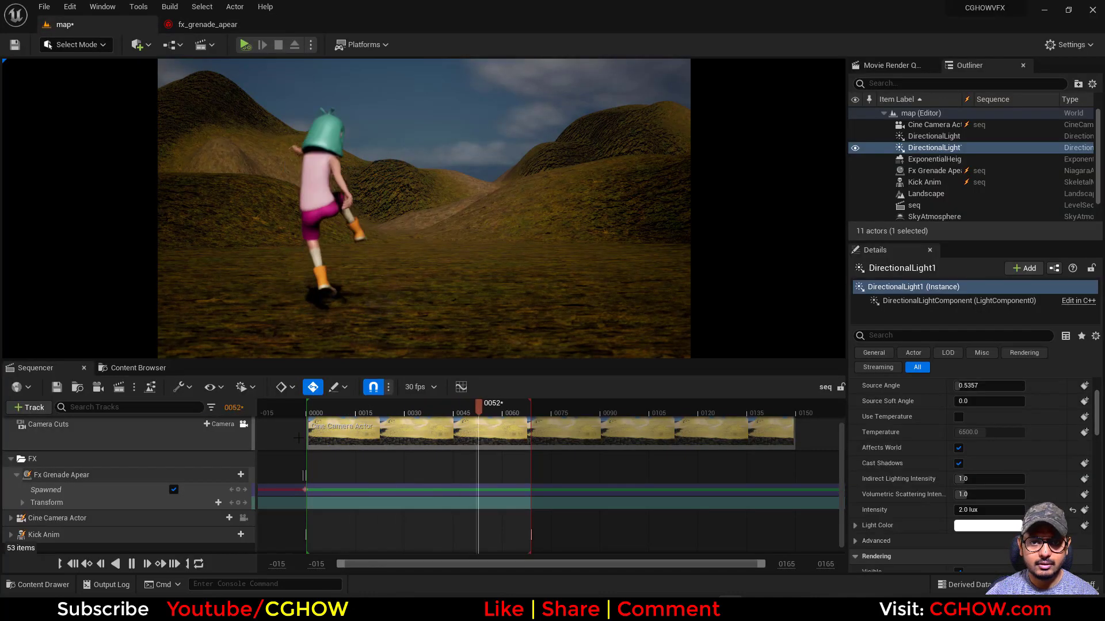
click(138, 568)
click(138, 567)
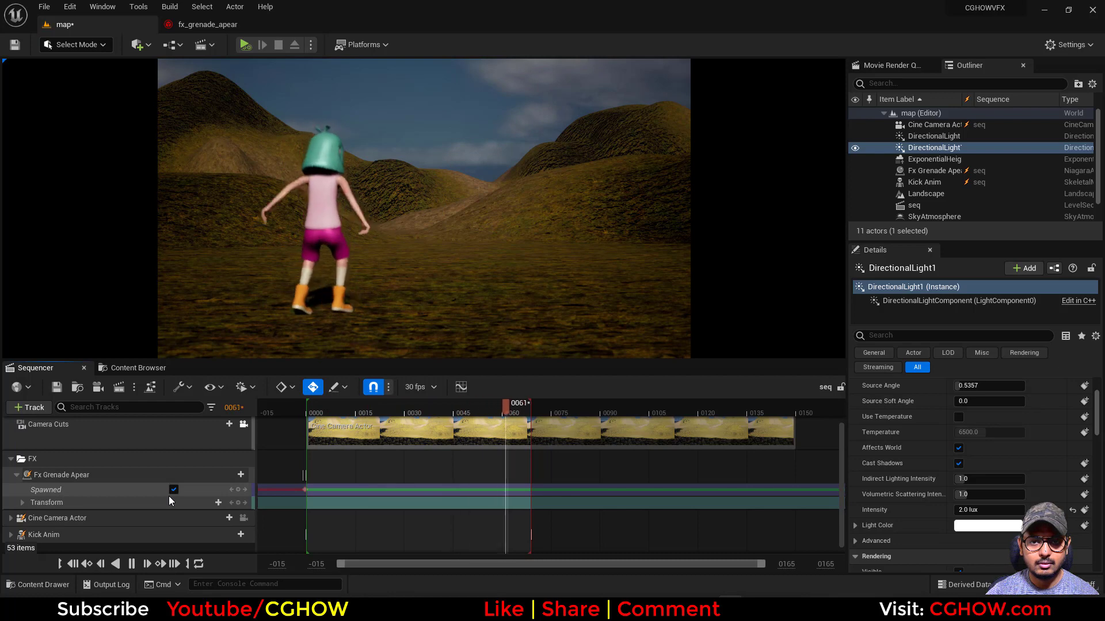
drag(336, 410, 278, 418)
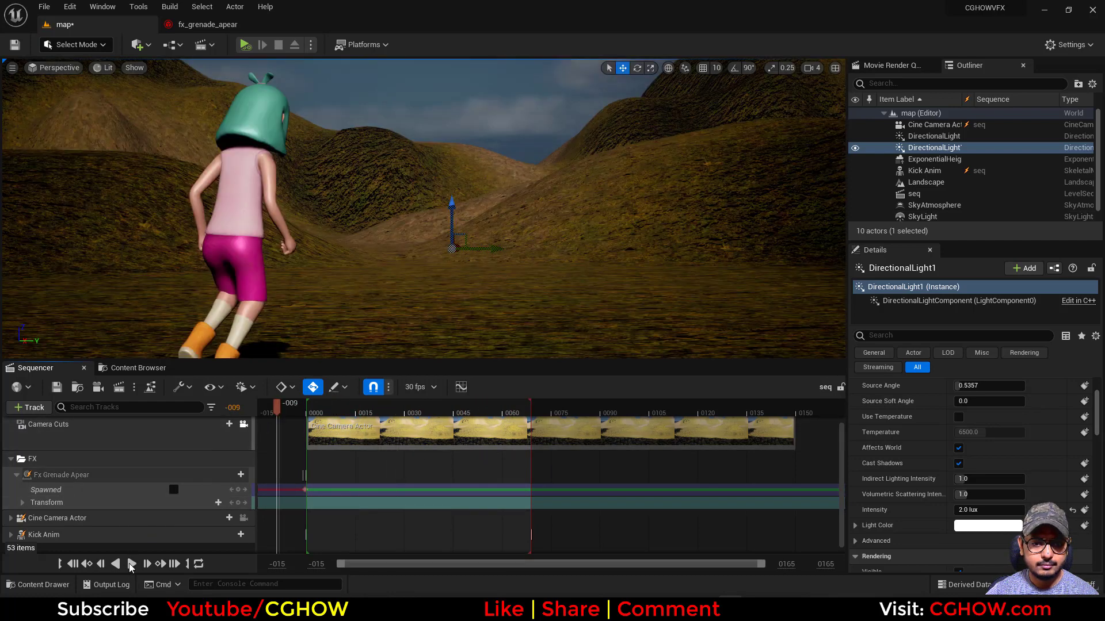
click(131, 565)
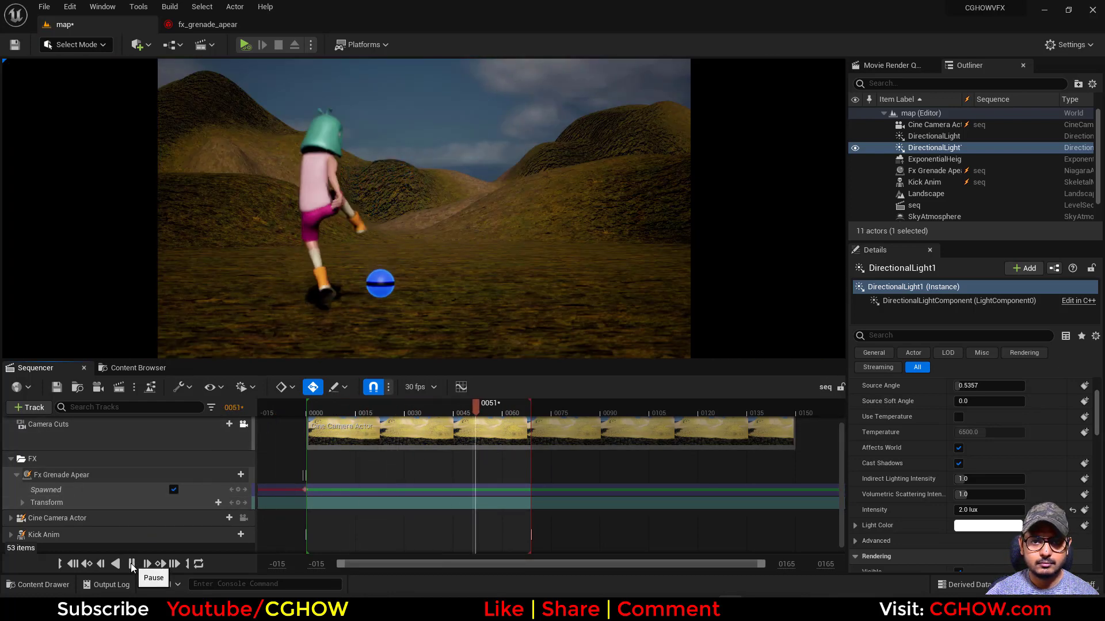
drag(335, 412, 298, 411)
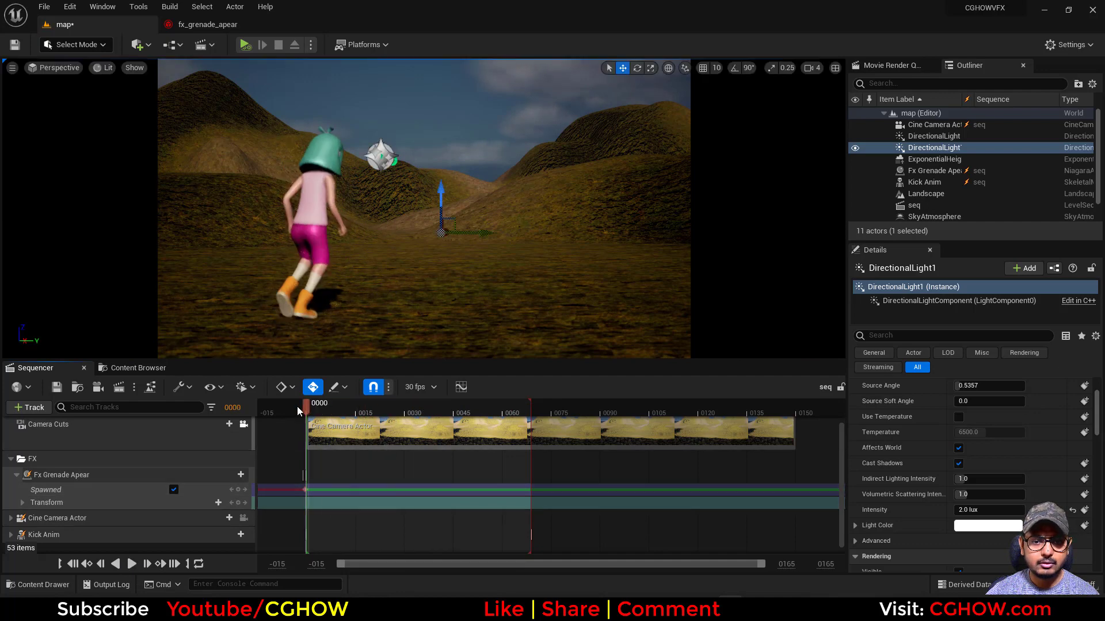
click(204, 24)
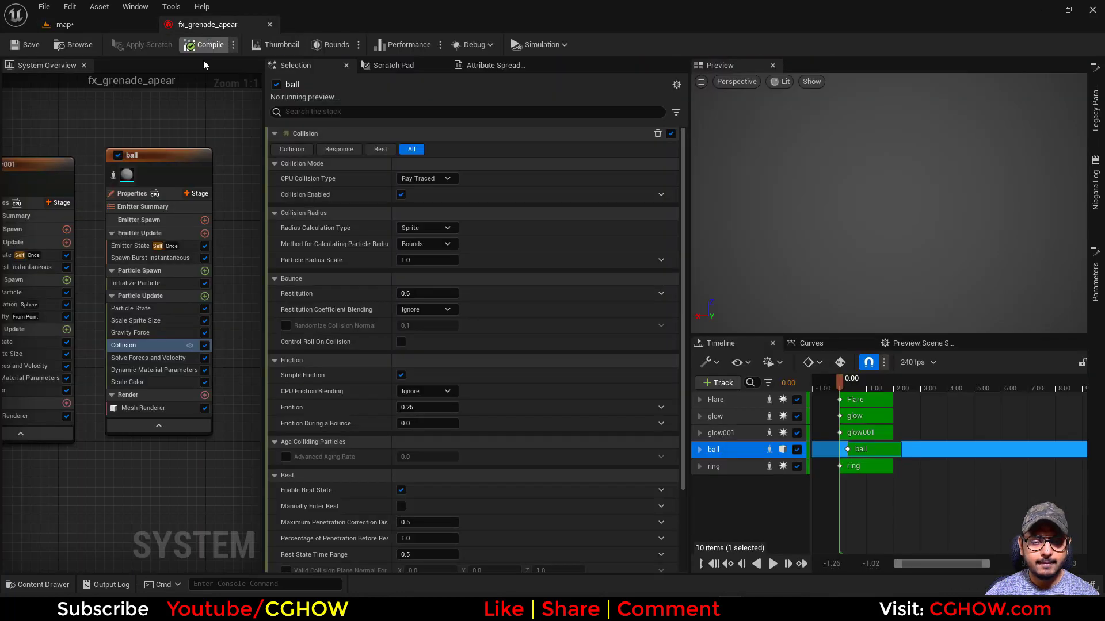
click(64, 24)
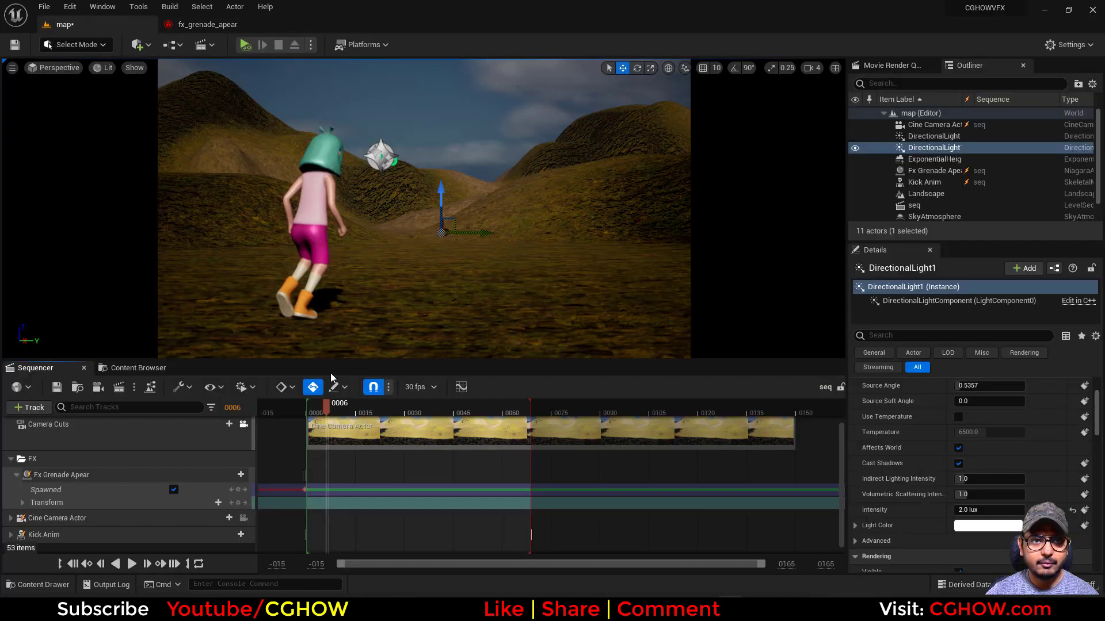
Step: Replay and scrub the map's level sequence from before frame 0 to examine the ball's drop and bounce against the character's kick
drag(326, 407, 283, 410)
click(135, 564)
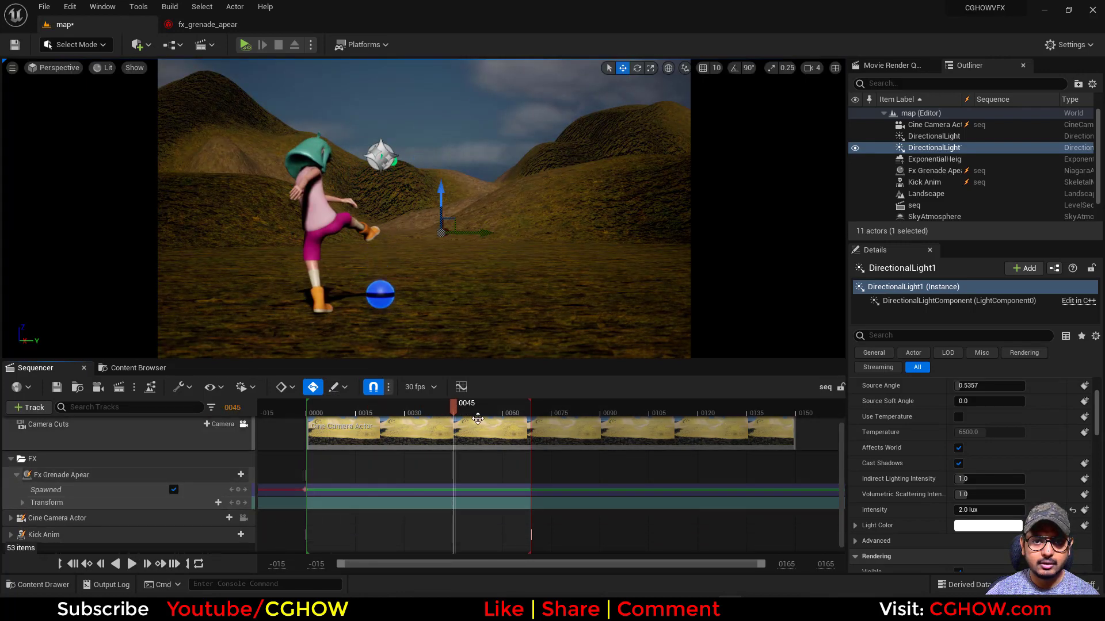
drag(435, 446, 436, 463)
drag(398, 409, 323, 410)
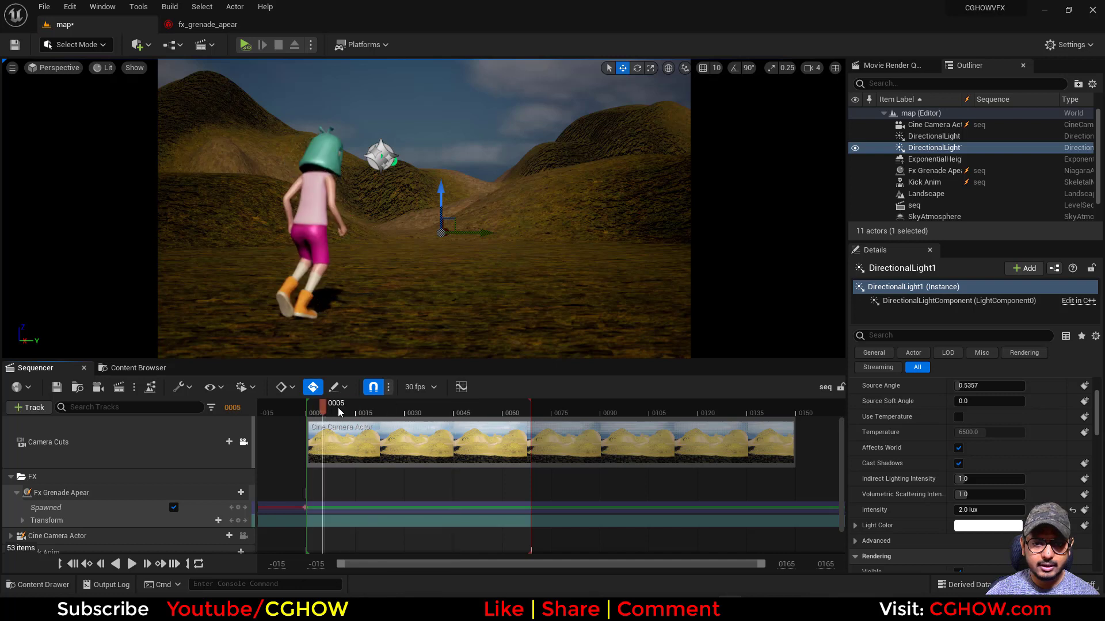
drag(416, 418, 450, 424)
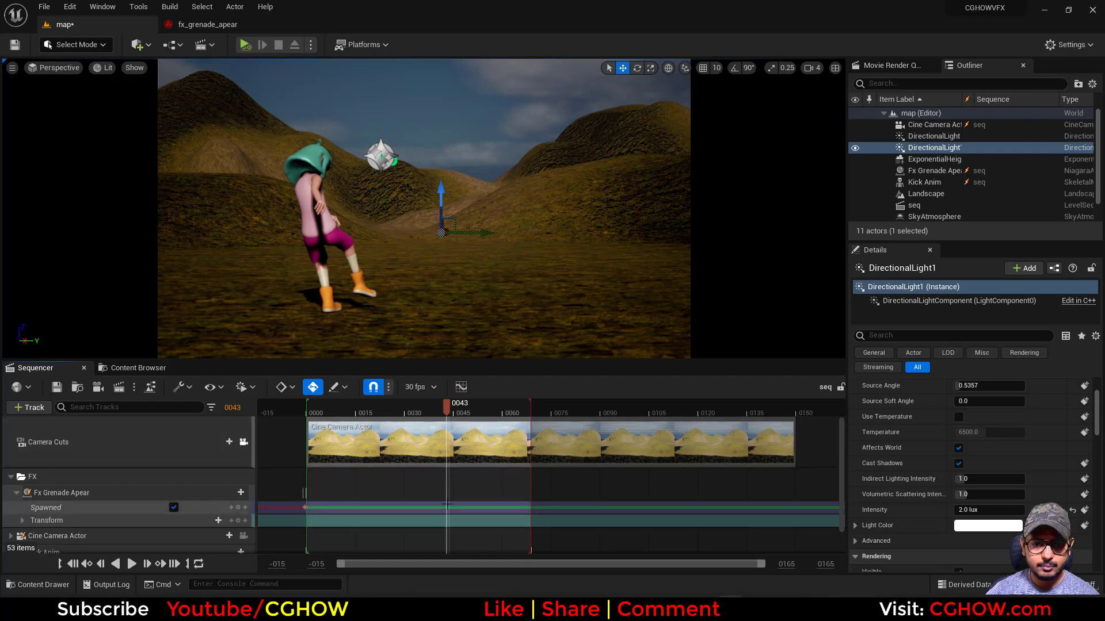
scroll(447, 504, down, 1)
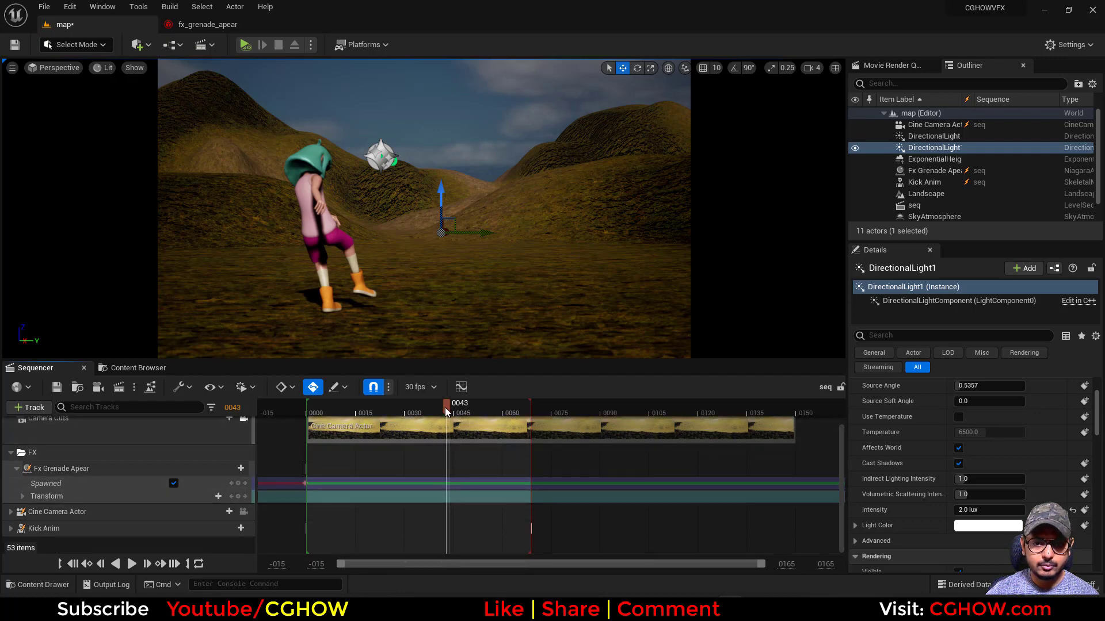
drag(447, 411, 281, 411)
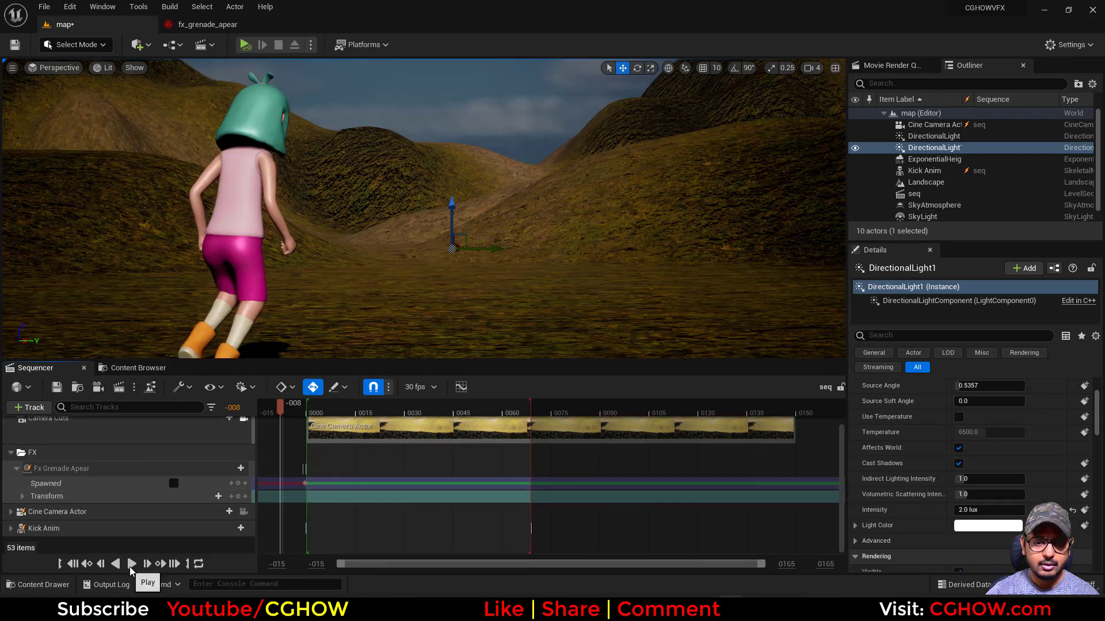
click(130, 566)
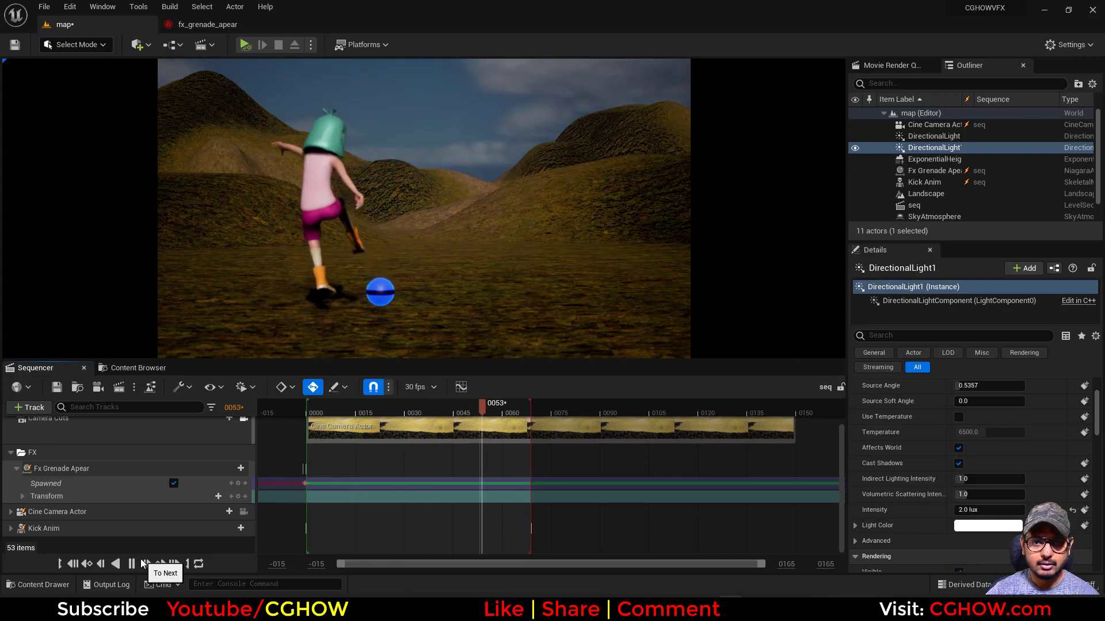
click(133, 564)
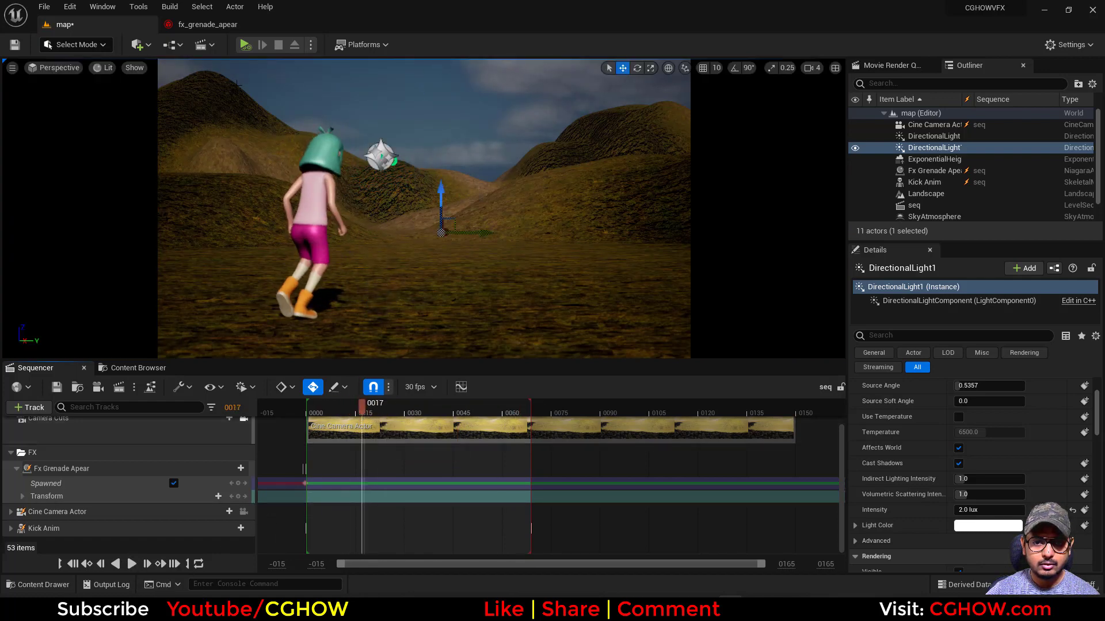
Step: Set the ball emitter's collision Restitution to 0.2 and its Initialize Particle Lifetime to 2.2
click(209, 25)
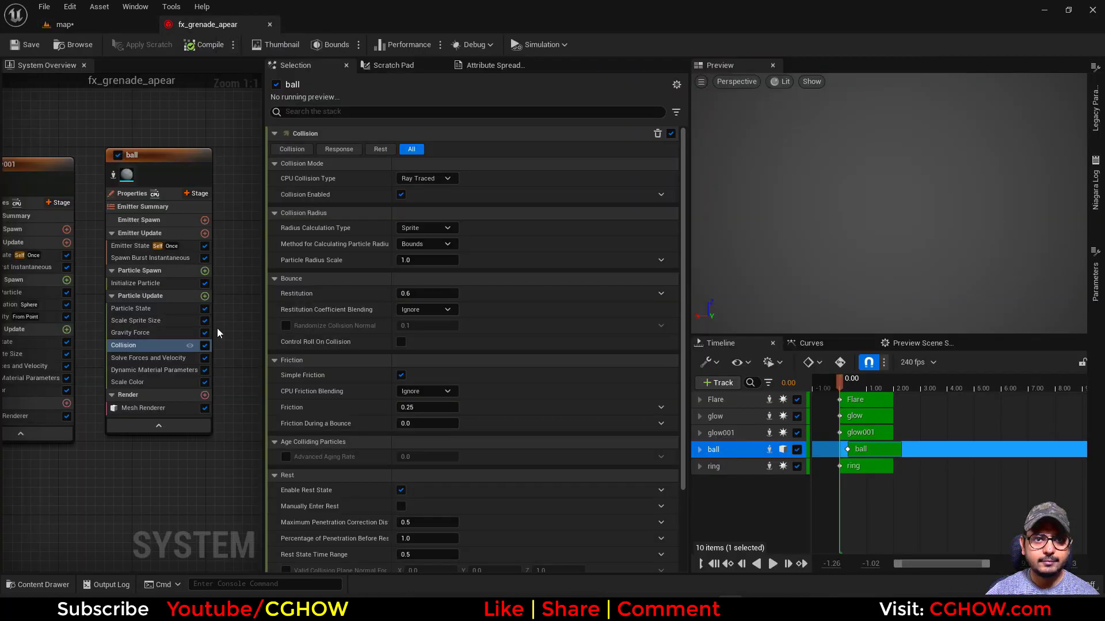
click(424, 294)
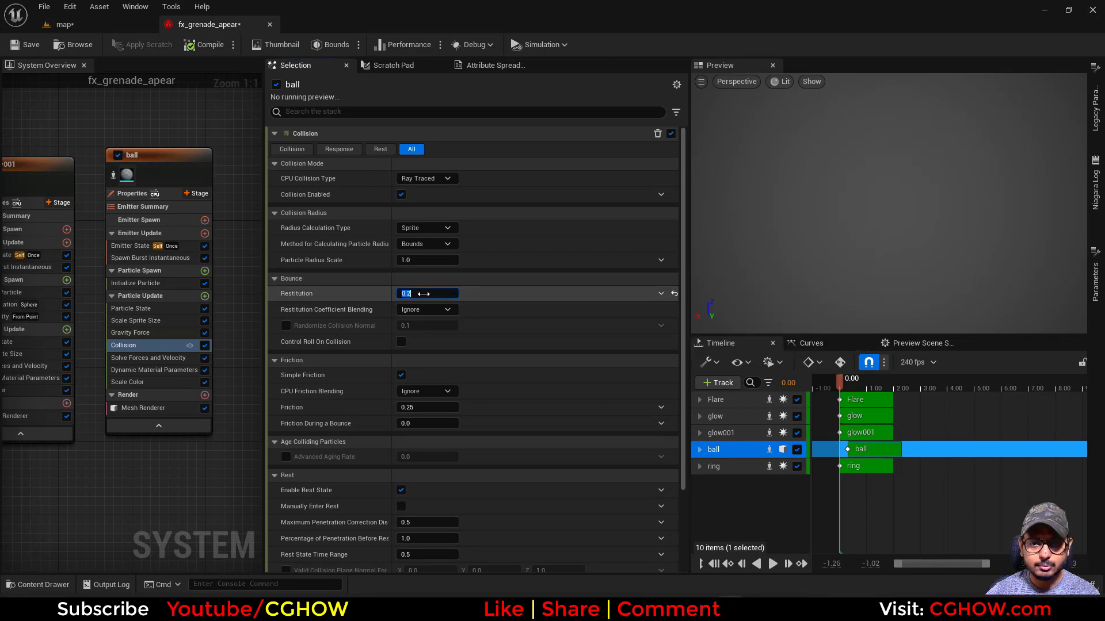
click(135, 283)
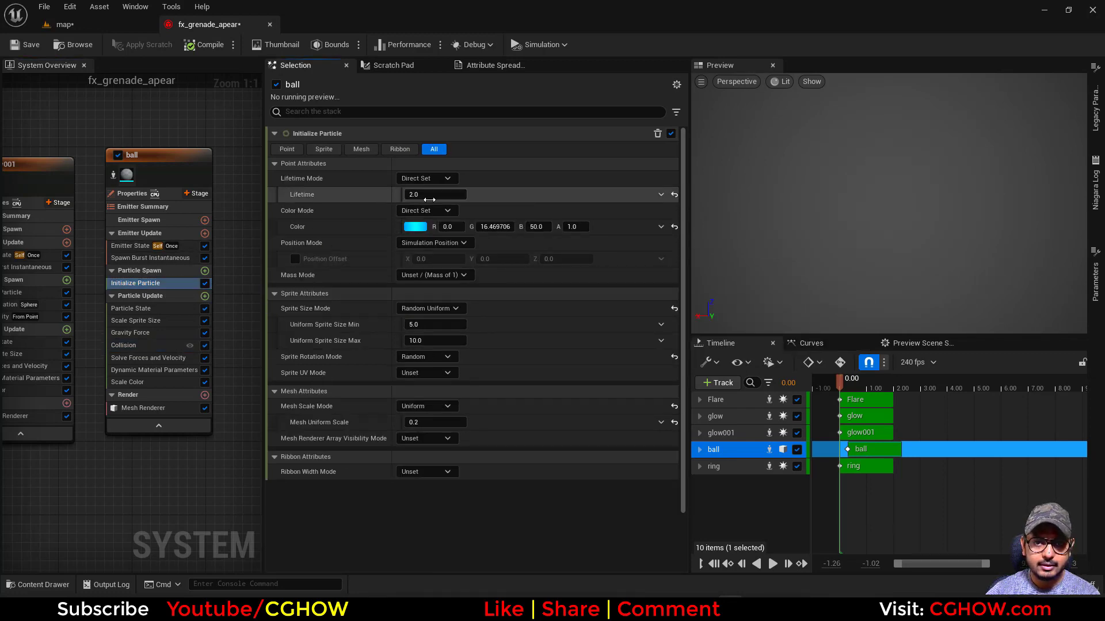
drag(430, 194, 437, 194)
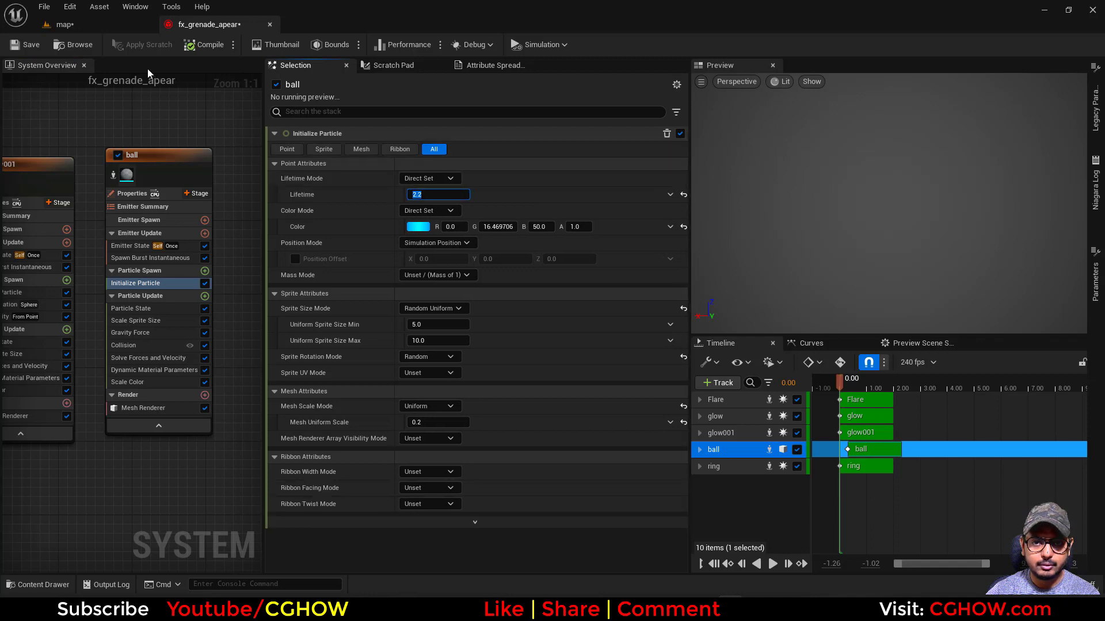
Step: Replay the map's level sequence twice from before frame 0 to check the ball's bounce and lifetime
click(98, 25)
click(72, 564)
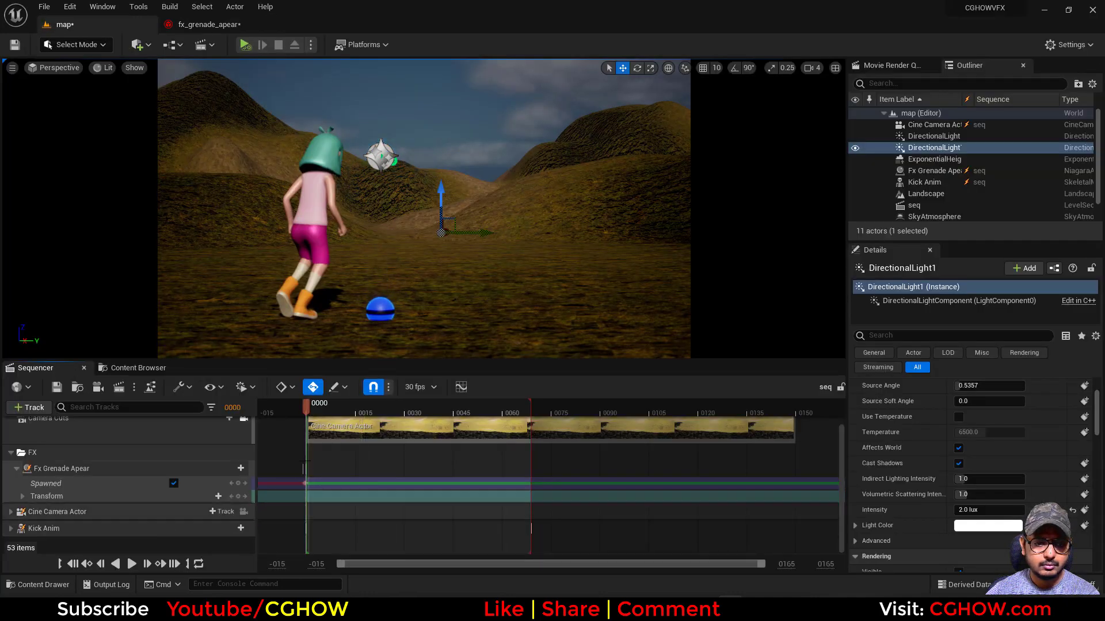
drag(305, 408, 287, 408)
click(132, 564)
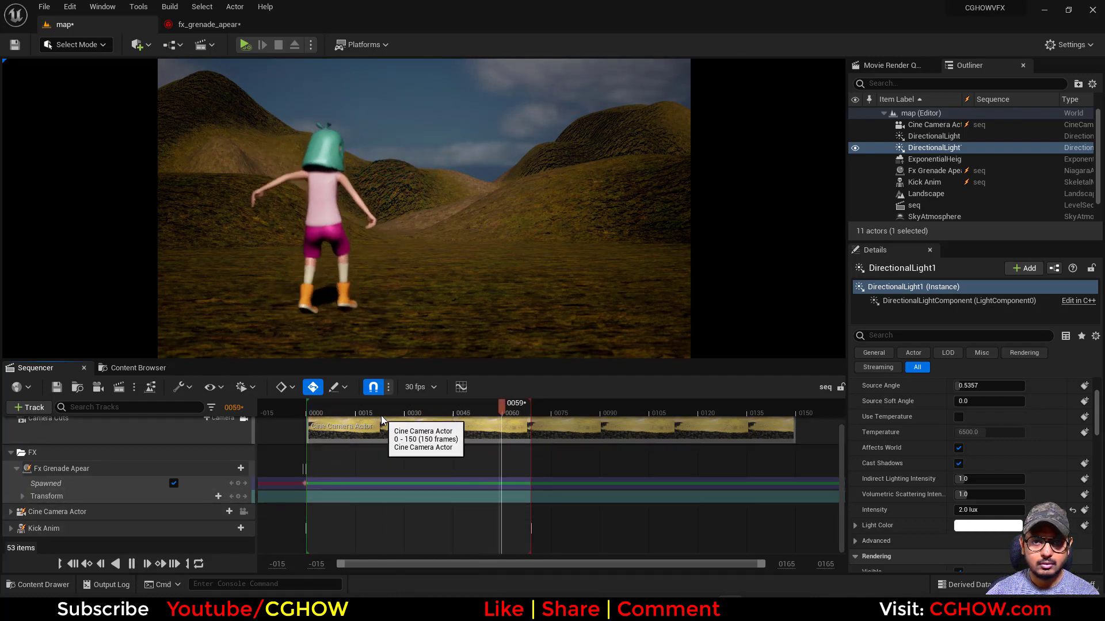
click(132, 564)
click(132, 565)
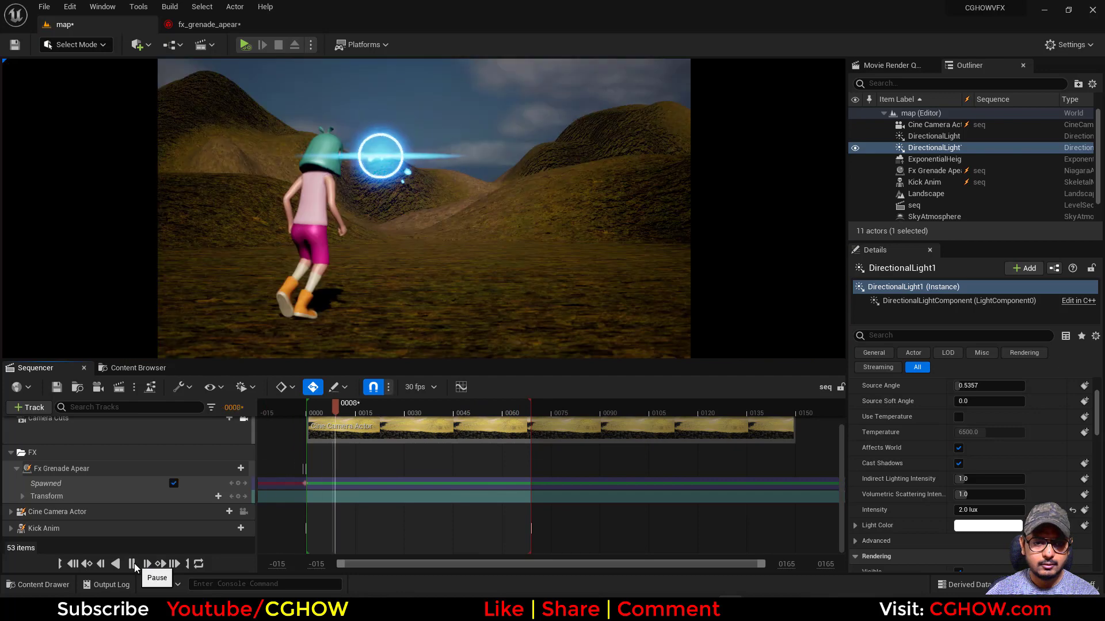
click(132, 564)
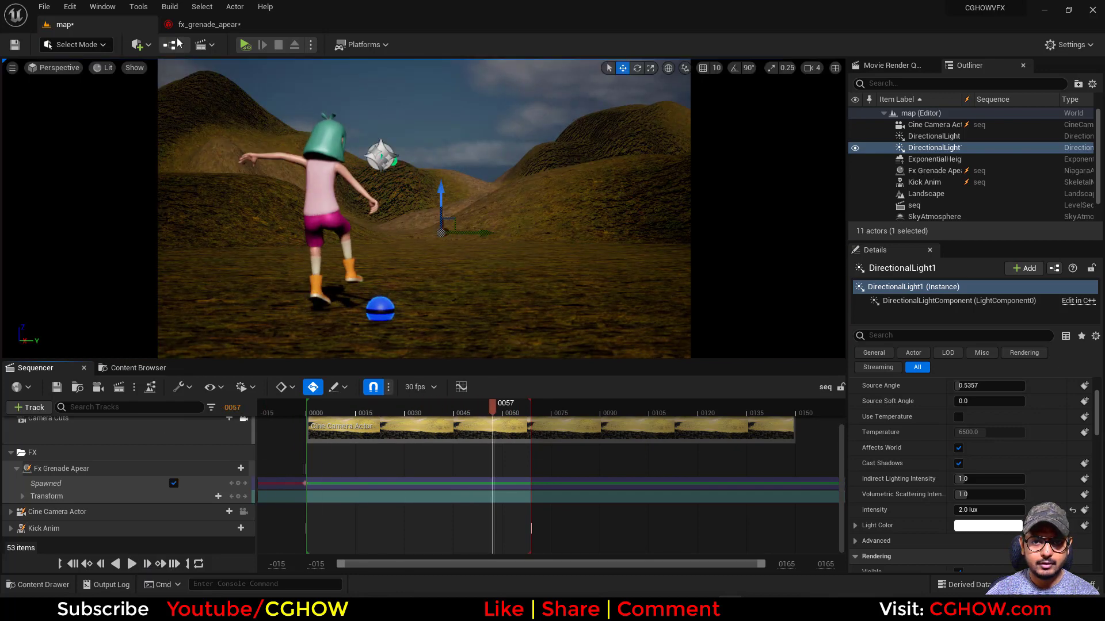
Step: Set the Loop Delay in the ball emitter's Emitter State to 0.15
click(203, 24)
click(131, 258)
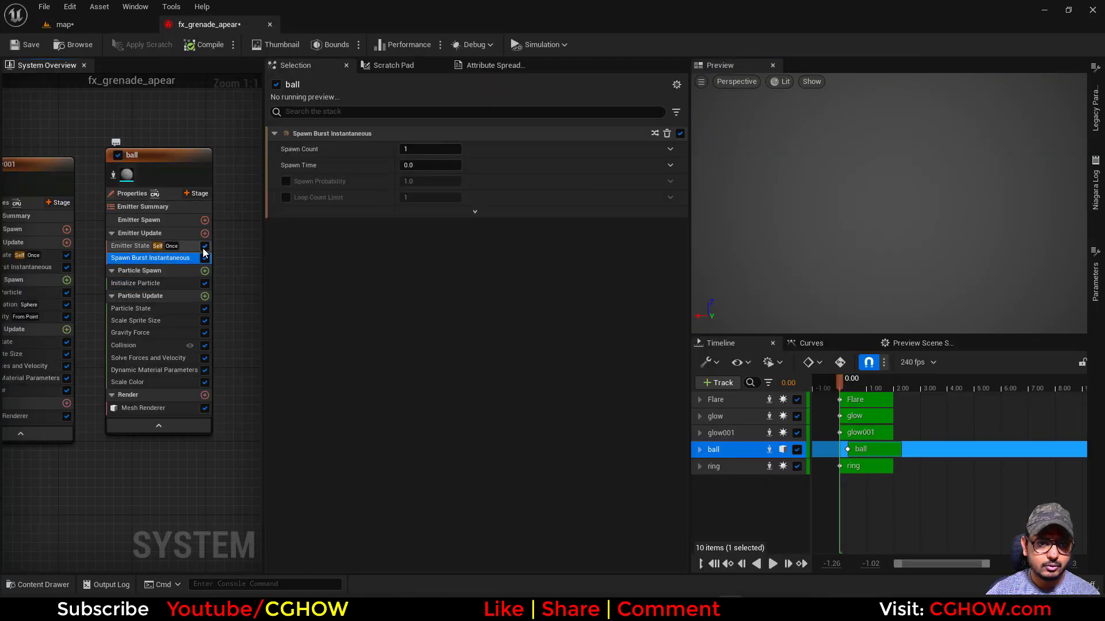
click(133, 246)
click(426, 259)
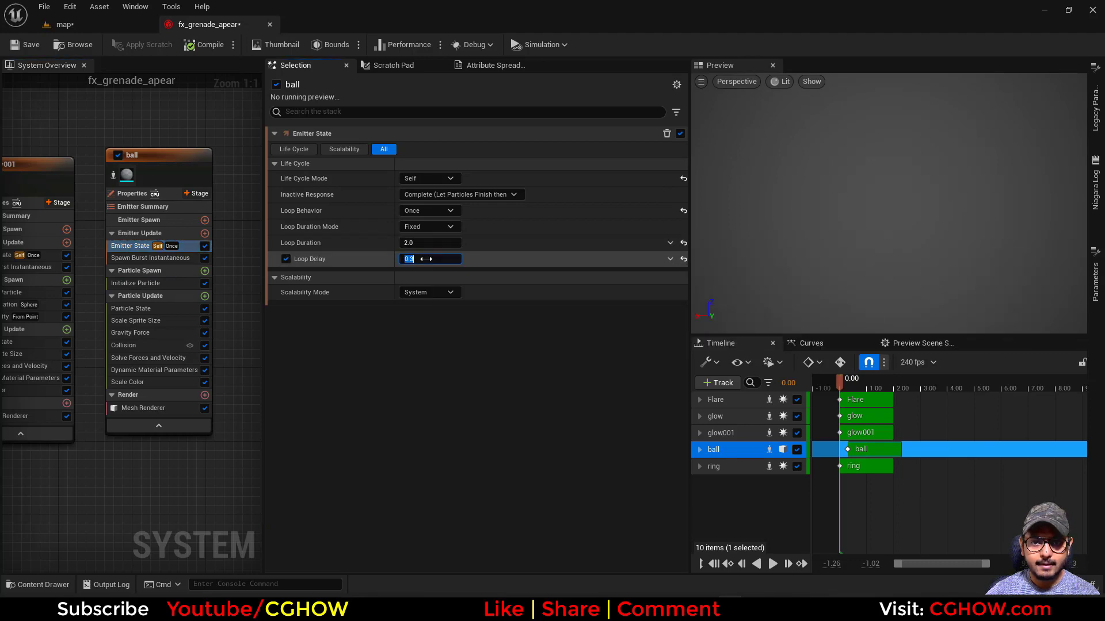
text(.15)
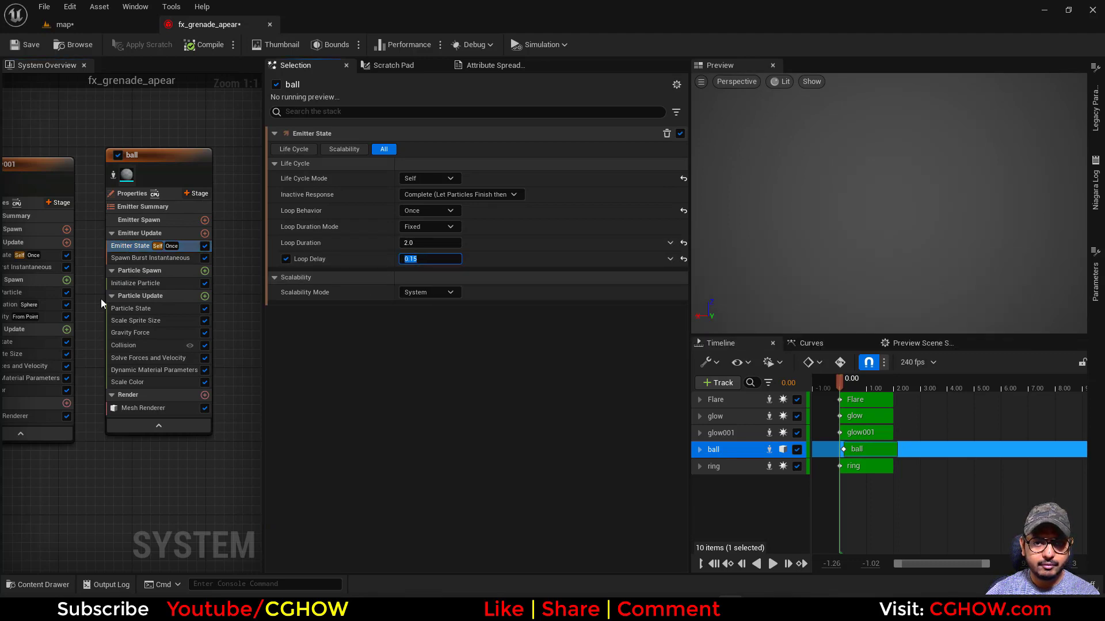
Step: Set the Gravity Force curve's key of value 1 to time 0.2 and save the Niagara system
click(136, 332)
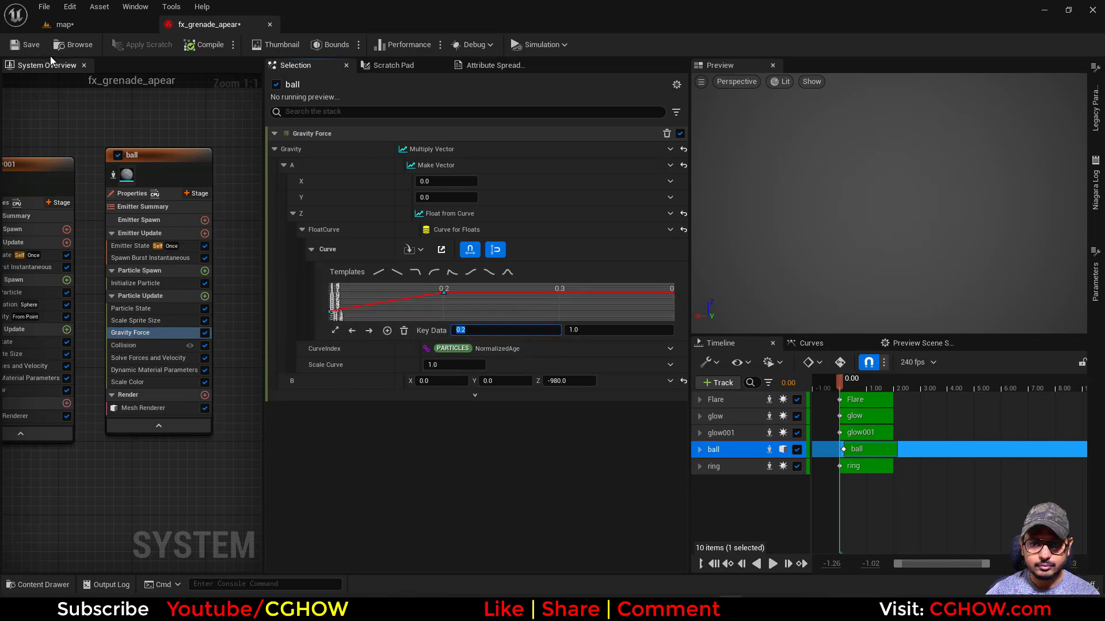
click(23, 45)
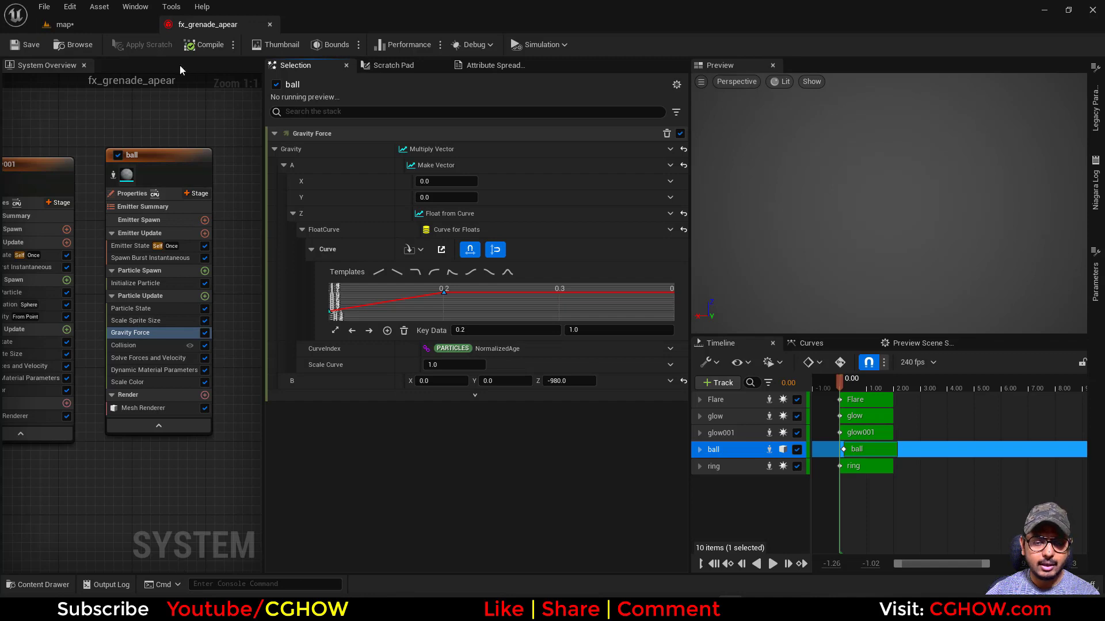
Step: Replay the map's level sequence from before frame 0 and scrub around frame 22 to compare the ball's landing with the character's motion
click(87, 26)
drag(368, 411, 257, 406)
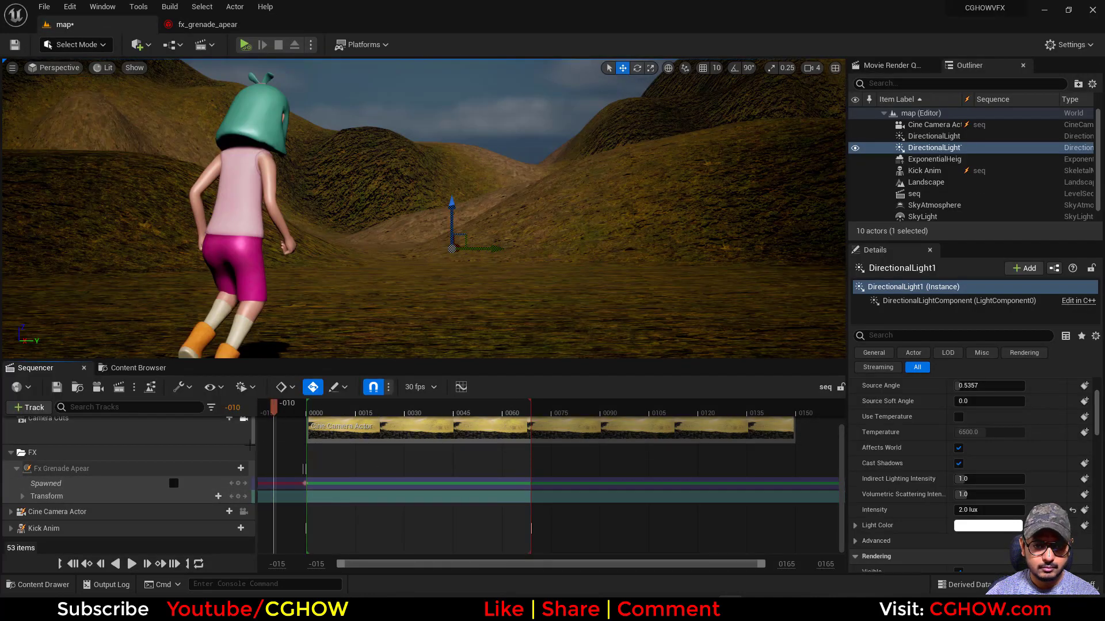
click(131, 565)
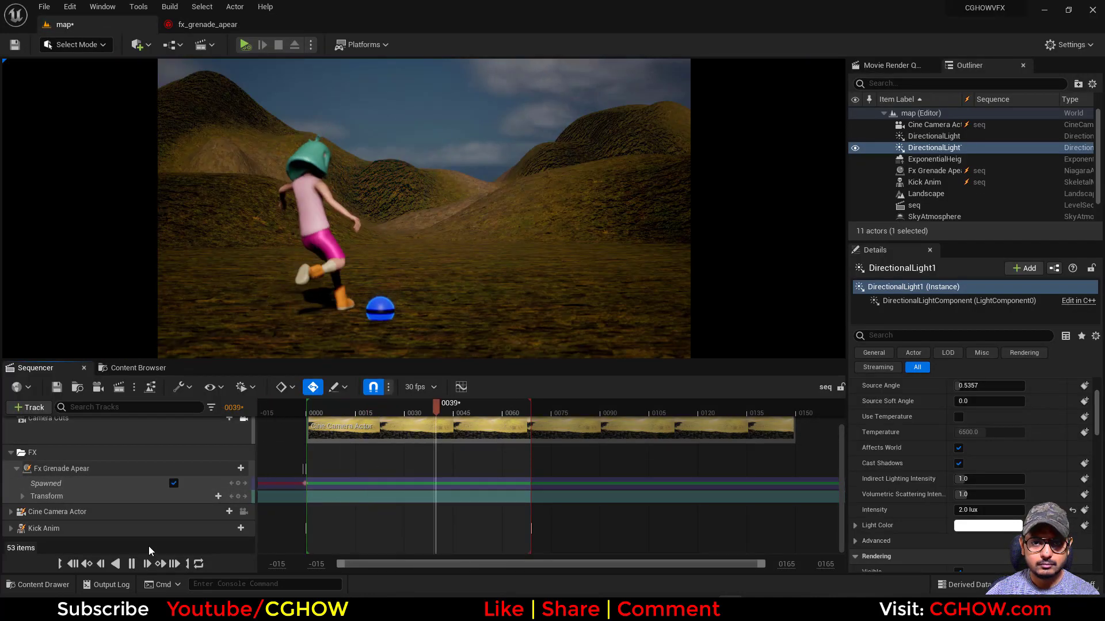
mouse_move(376, 407)
mouse_down()
mouse_move(274, 409)
mouse_move(380, 409)
mouse_up()
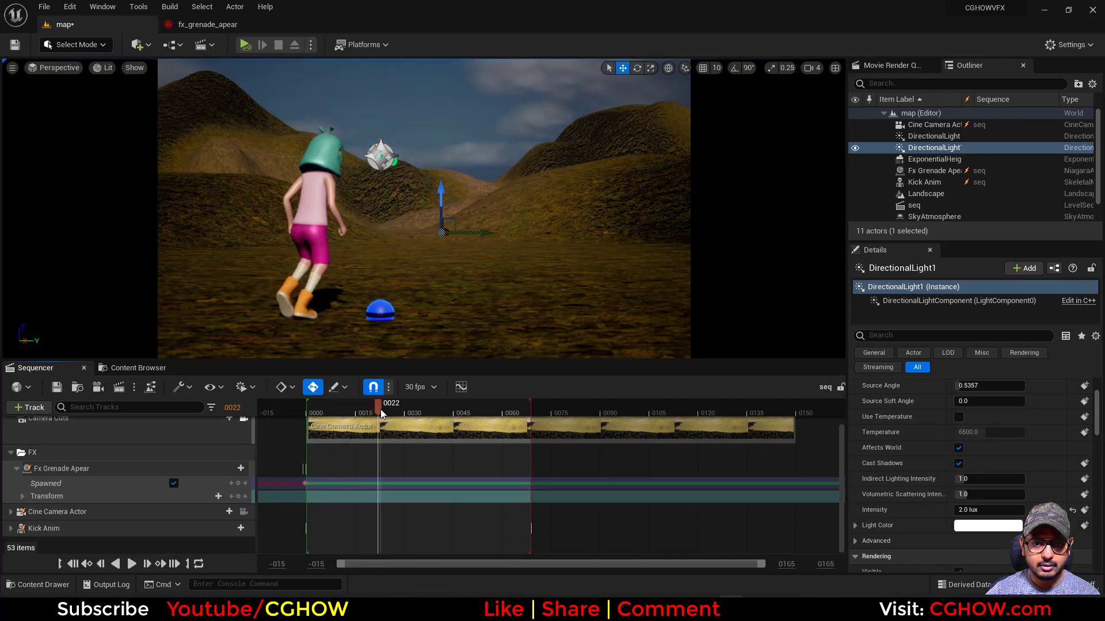
click(308, 230)
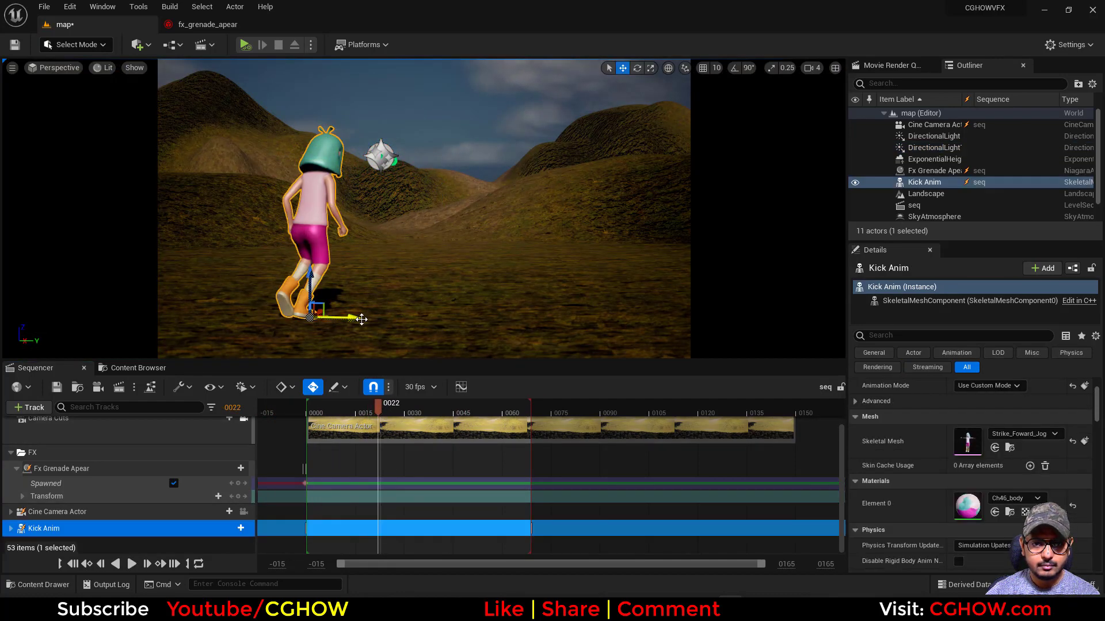
drag(371, 408, 394, 382)
Step: Unlock the viewport from the camera cuts and frame the Fx Grenade Apear effect with the character from above at frame 39
click(63, 468)
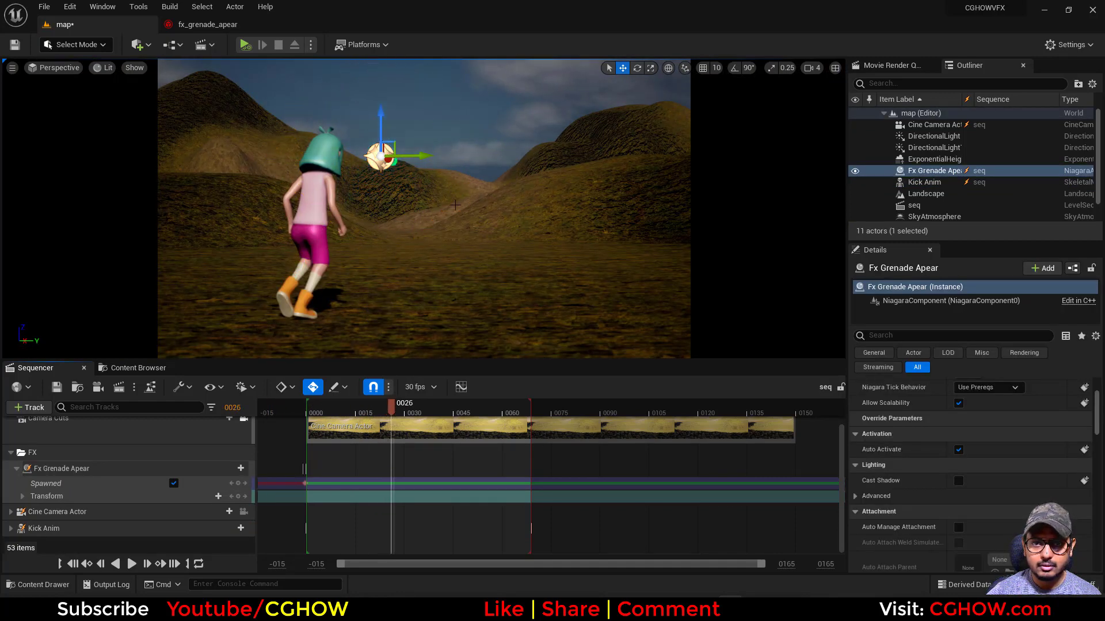
scroll(208, 462, up, 1)
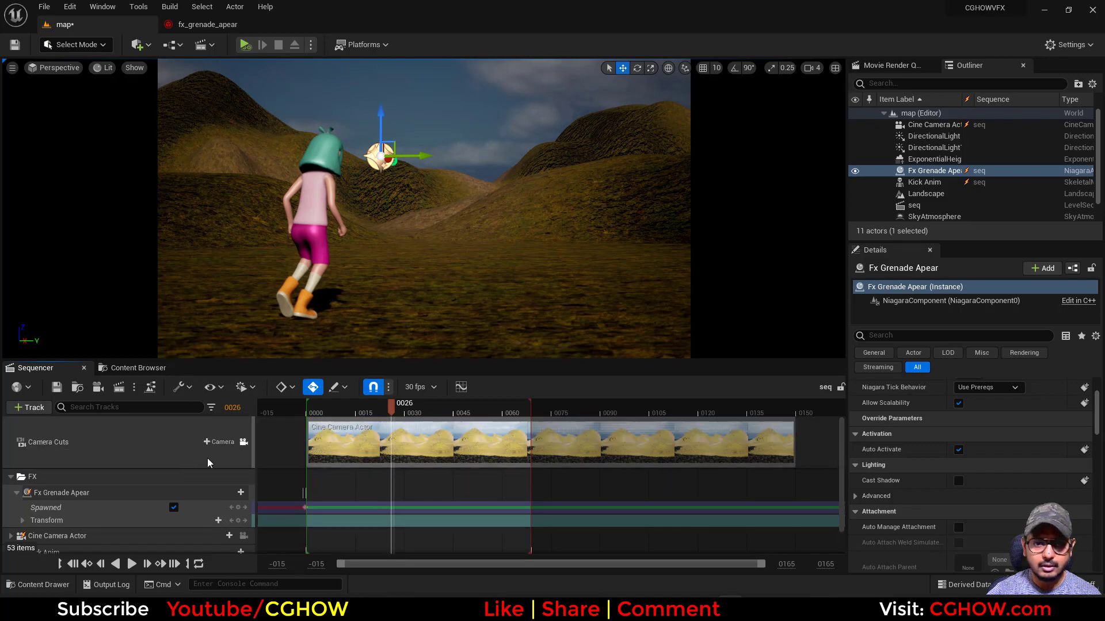
click(243, 442)
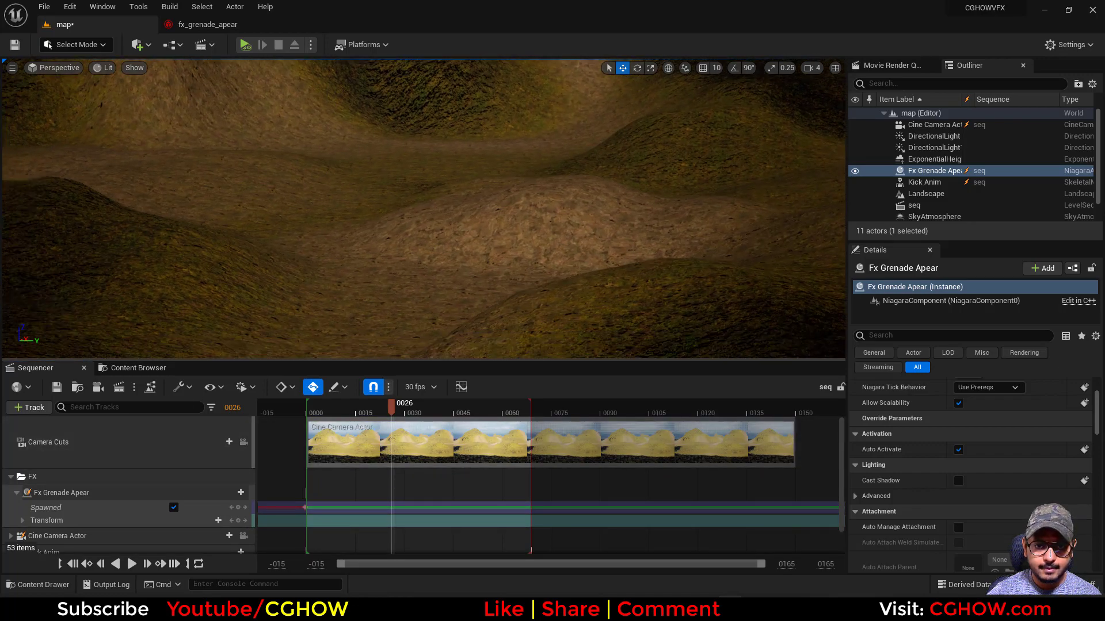
key(s)
right_drag(424, 209, 423, 202)
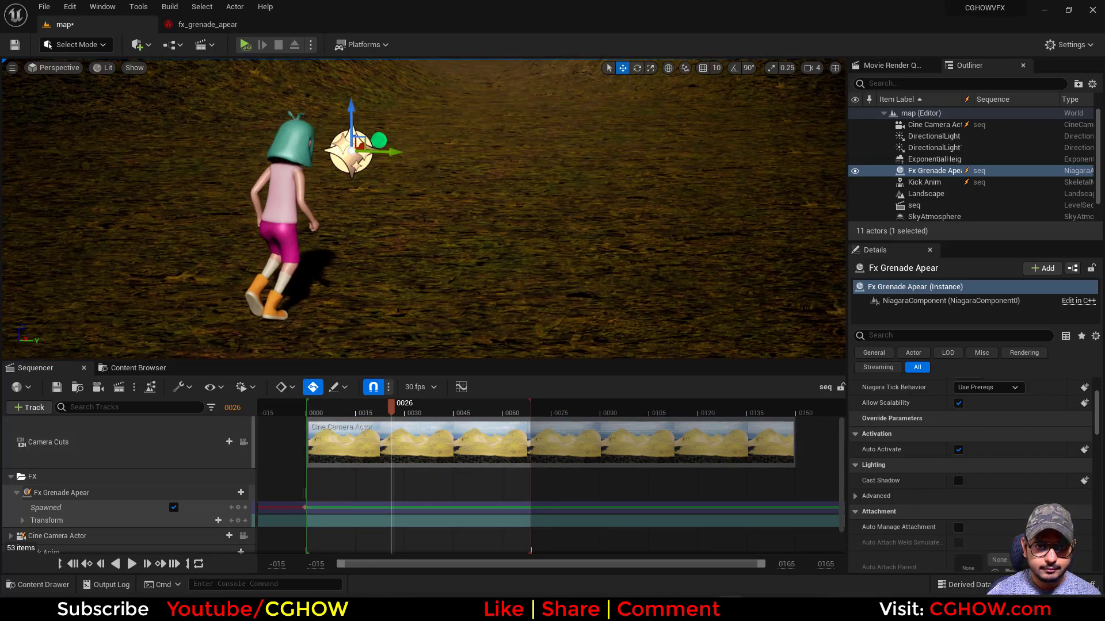
drag(296, 403, 433, 408)
key(w)
right_drag(378, 206, 375, 239)
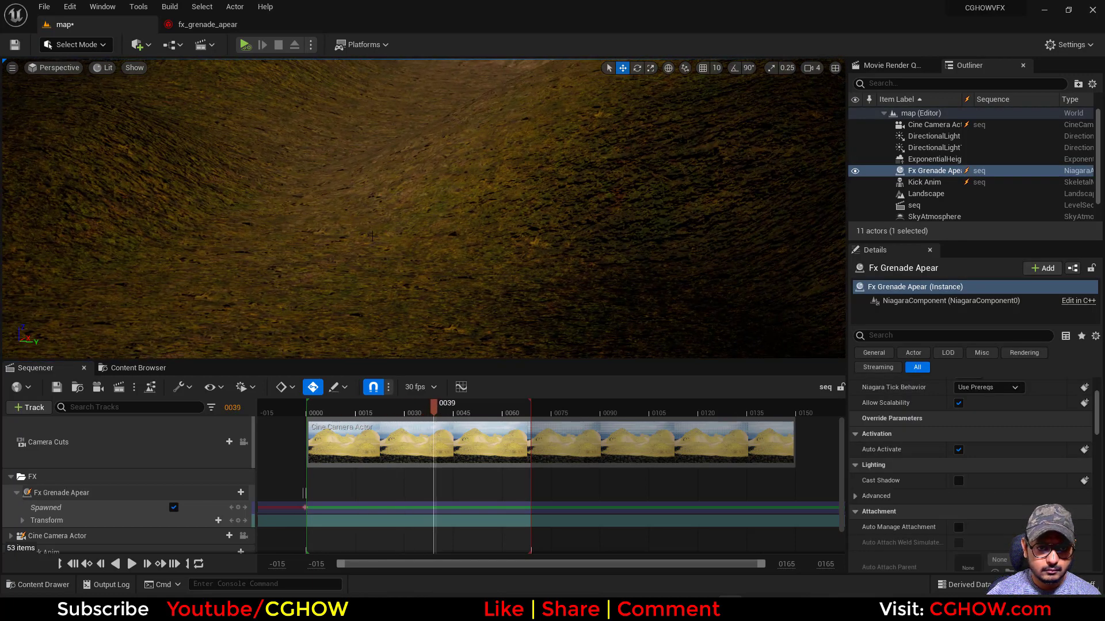
key(f)
alt+drag(373, 236, 322, 235)
scroll(570, 303, up, 5)
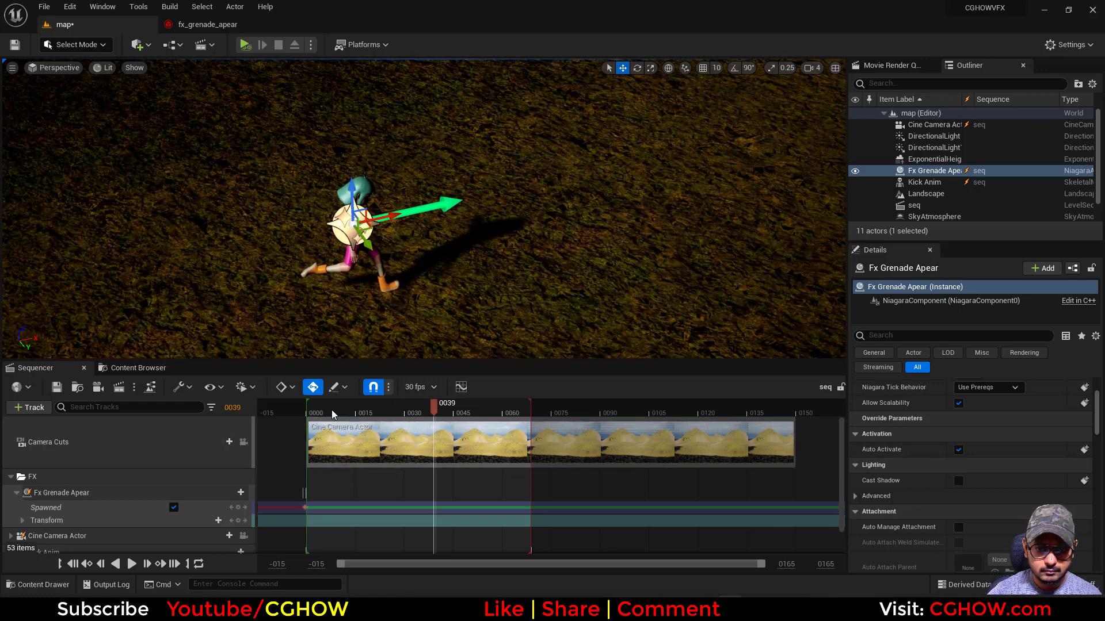
Step: Reposition the Fx Grenade Apear effect relative to the kicking character, checking the ball's drop up to frame 43
drag(332, 414, 472, 431)
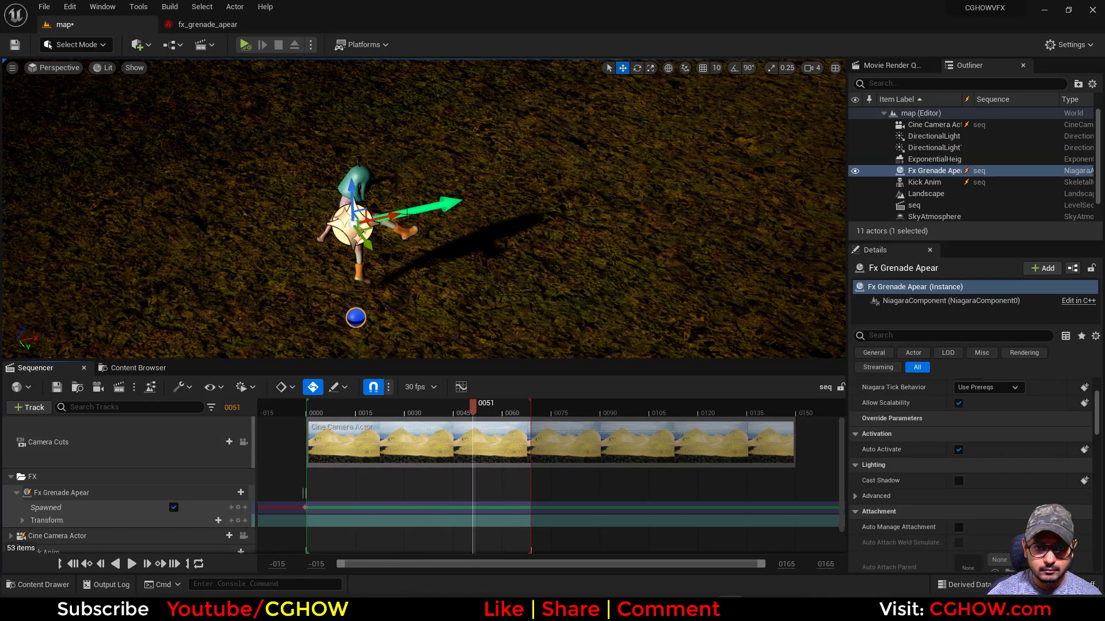
drag(363, 401, 447, 417)
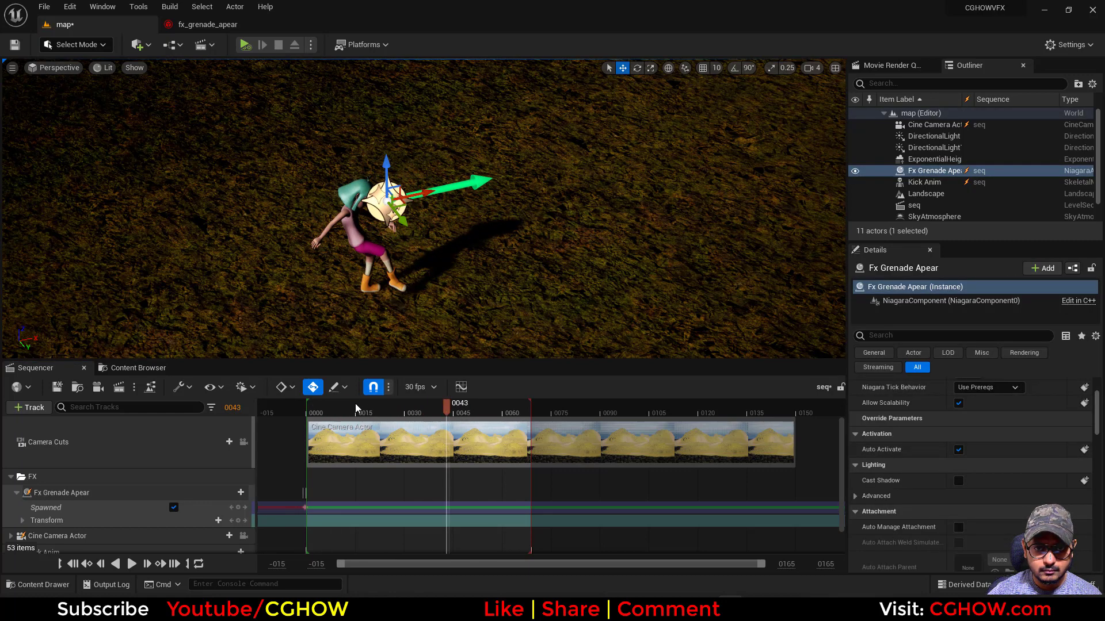
drag(356, 408, 448, 423)
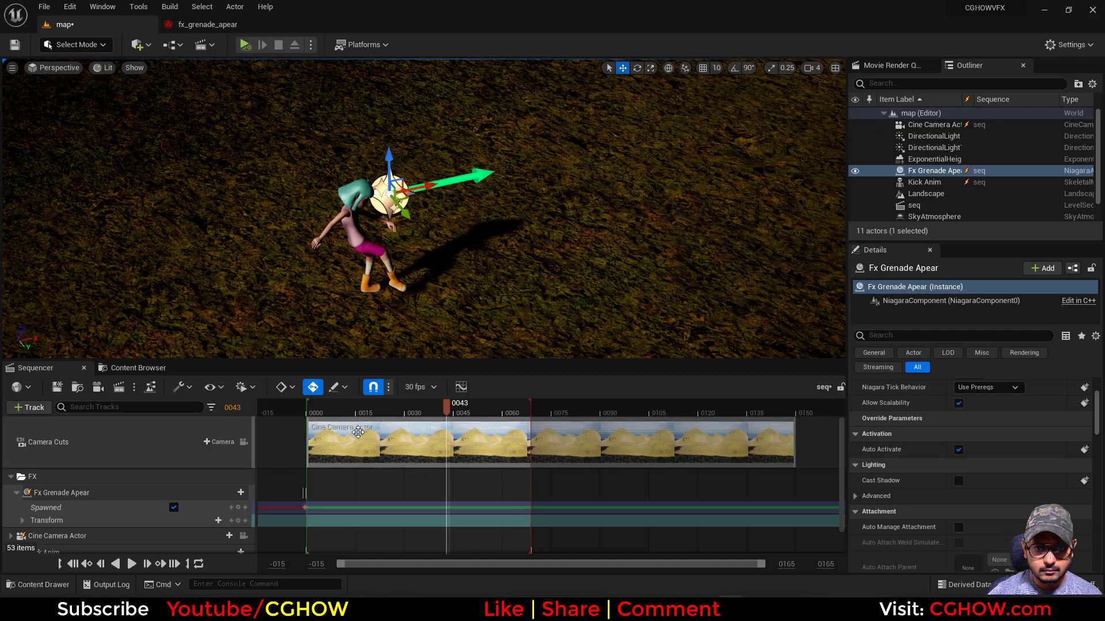
Step: Replay the level sequence from before frame 0 through the camera cuts to check the ball's landing beside the character
drag(345, 410, 220, 438)
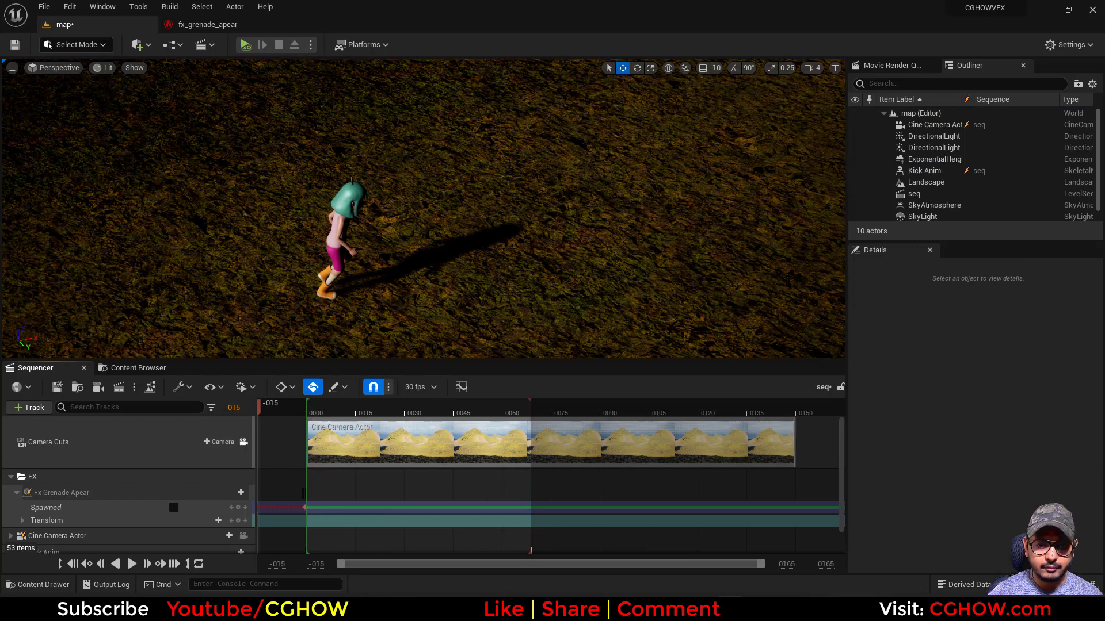
drag(278, 409, 288, 412)
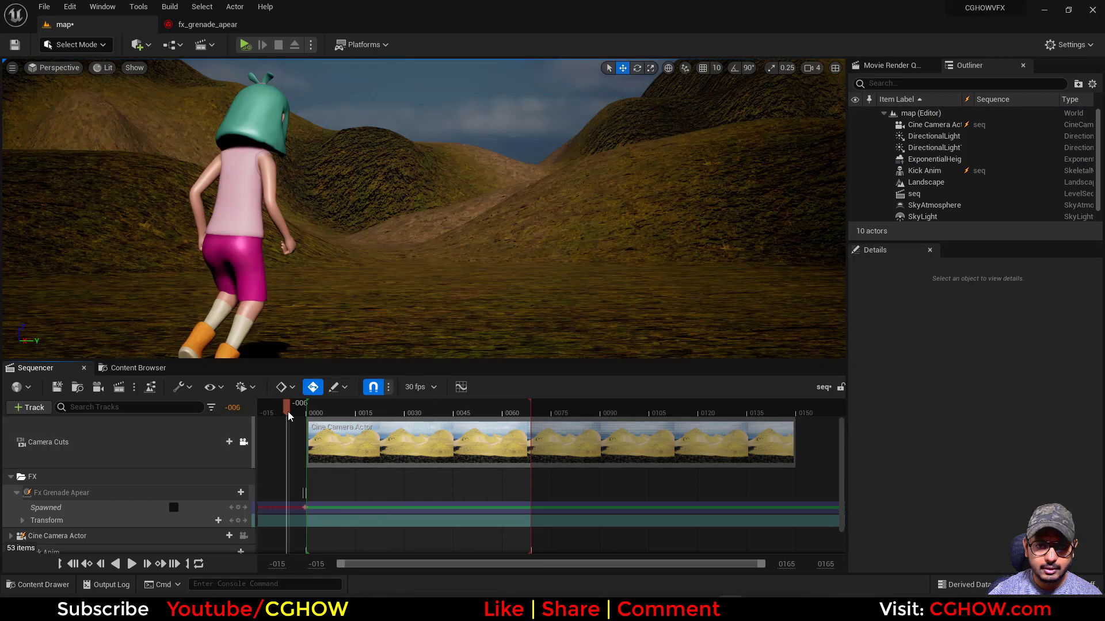
click(73, 564)
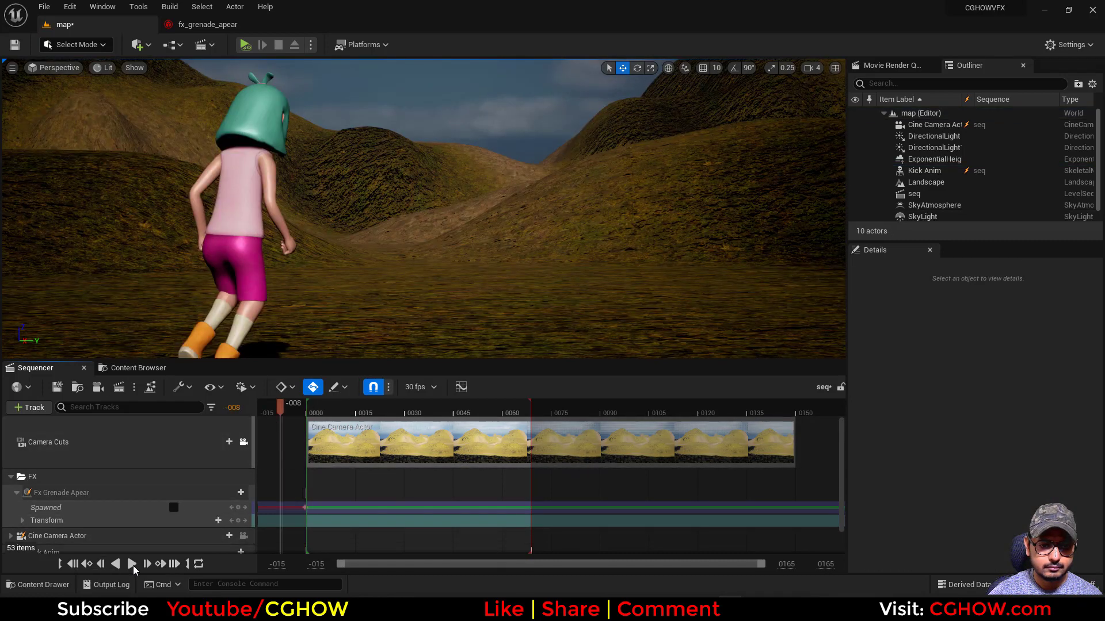
click(131, 564)
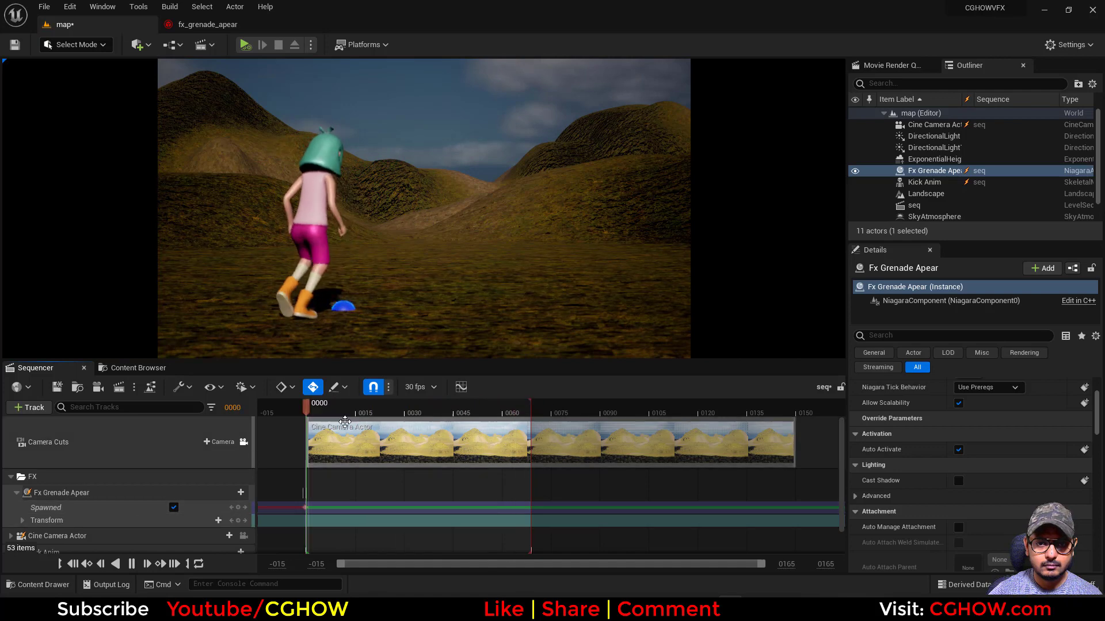
key(space)
drag(274, 415, 371, 414)
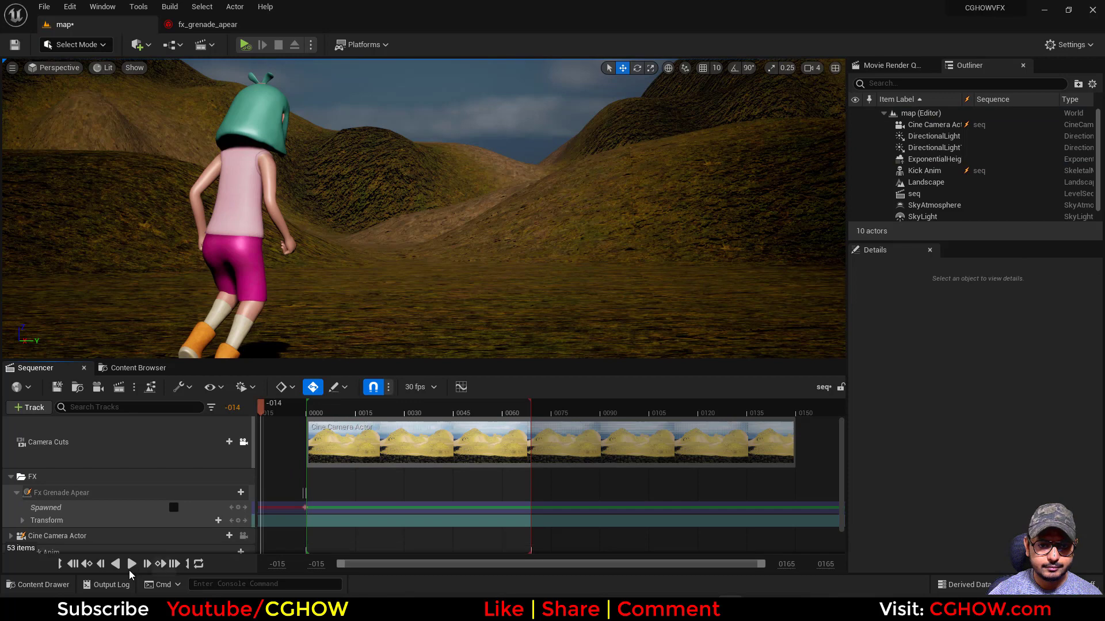
click(130, 566)
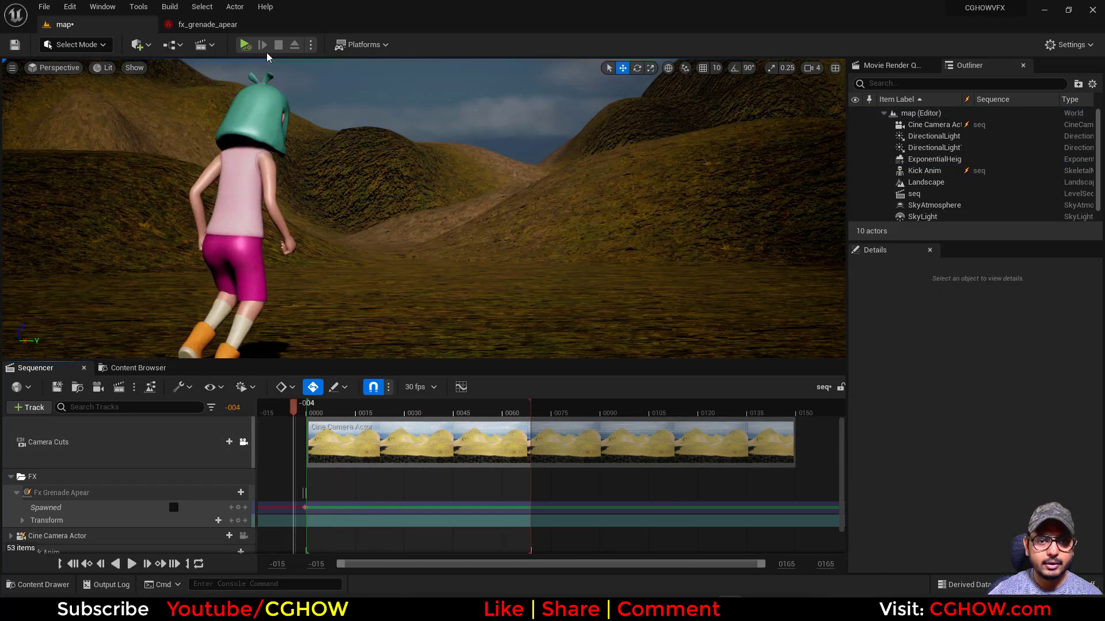
Step: Set the Particle Radius Scale of the ball emitter's Collision module to 2.0 in the grenade effect
click(210, 24)
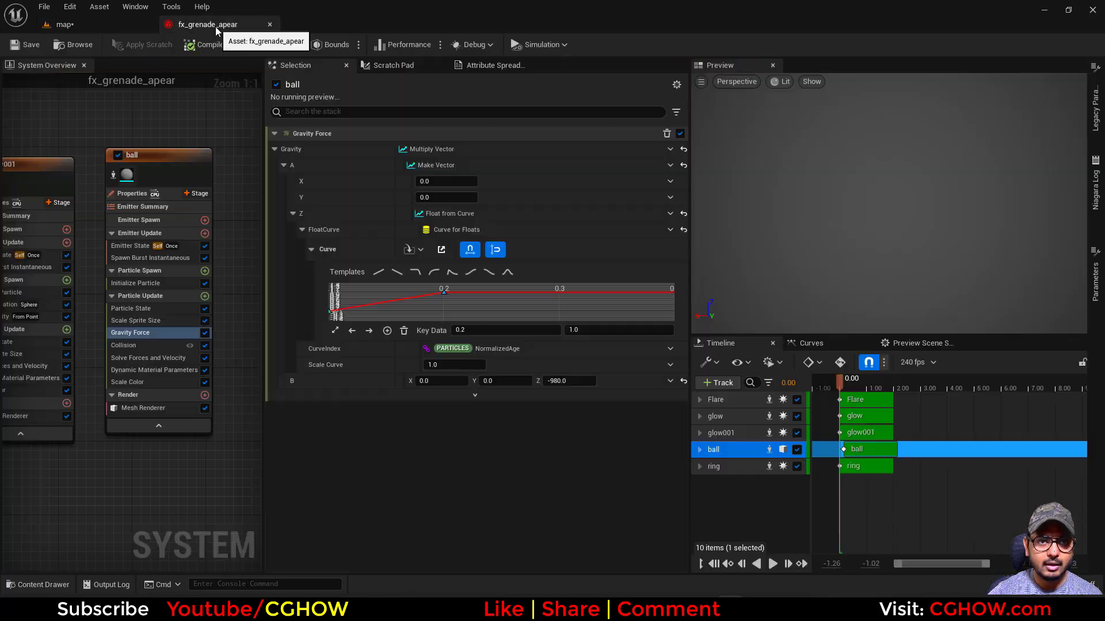
click(132, 345)
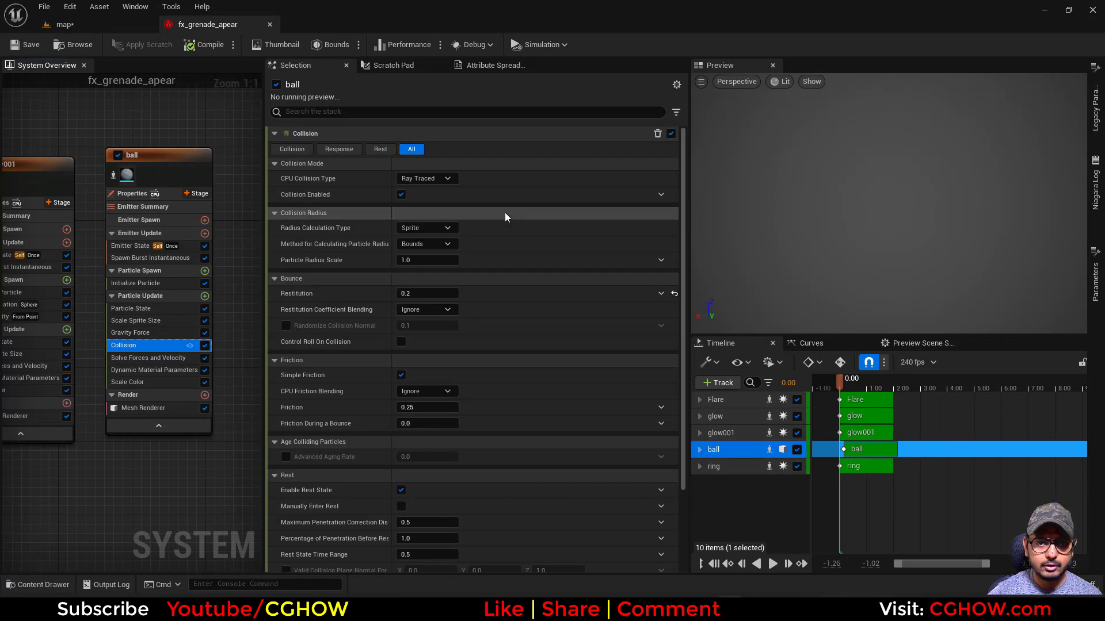
click(426, 260)
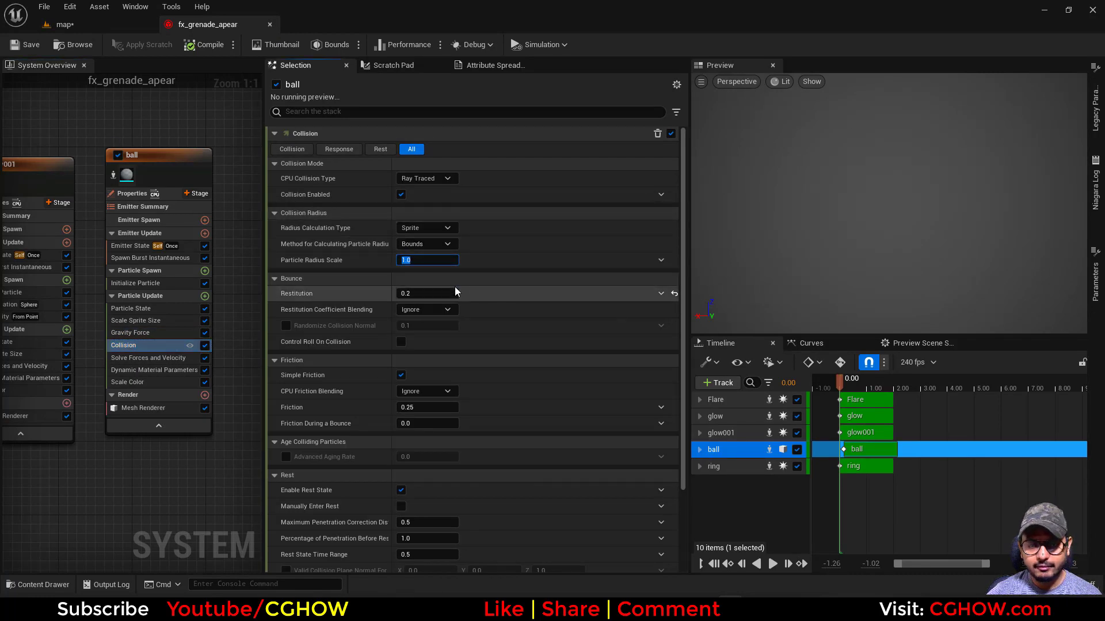
Step: Replay the map's sequence from before frame 0 to check how the ball rests on the ground with the new collision radius
click(98, 26)
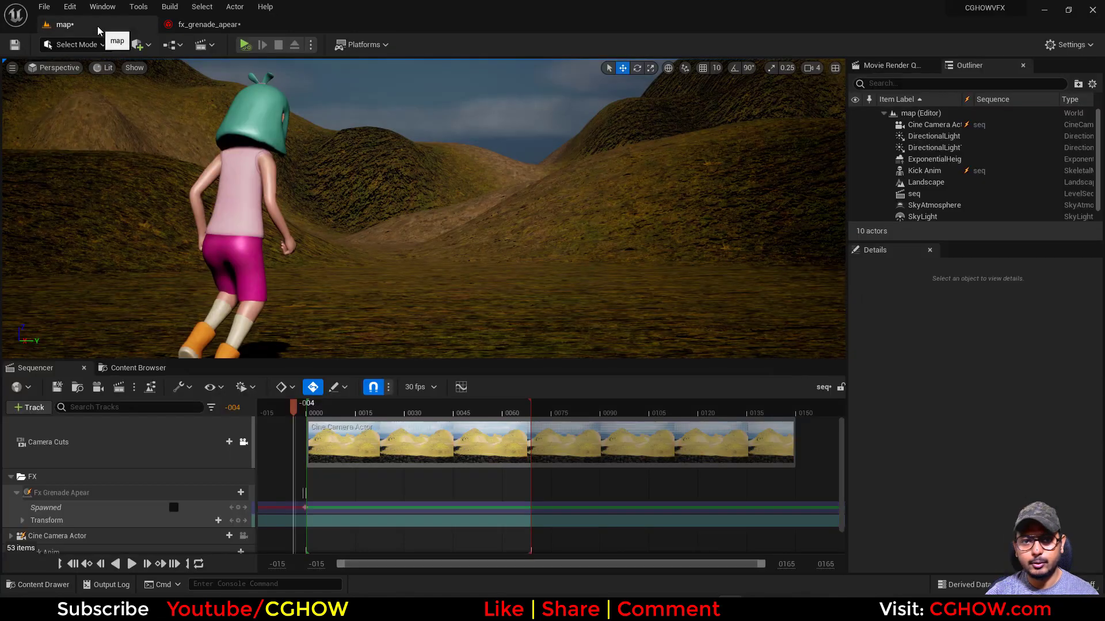
click(267, 408)
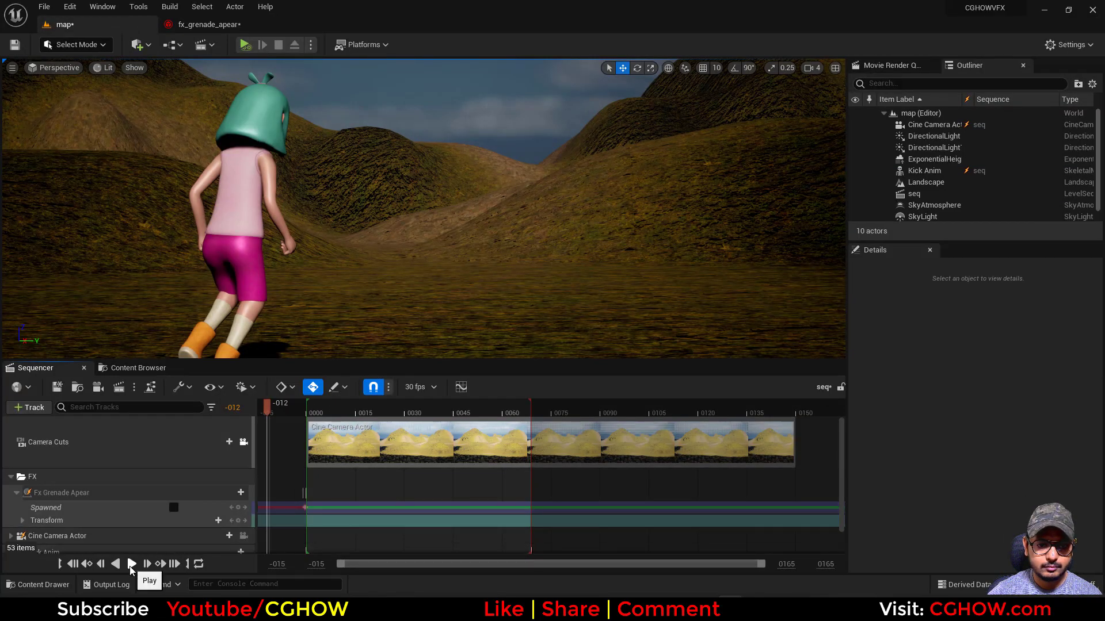
click(131, 564)
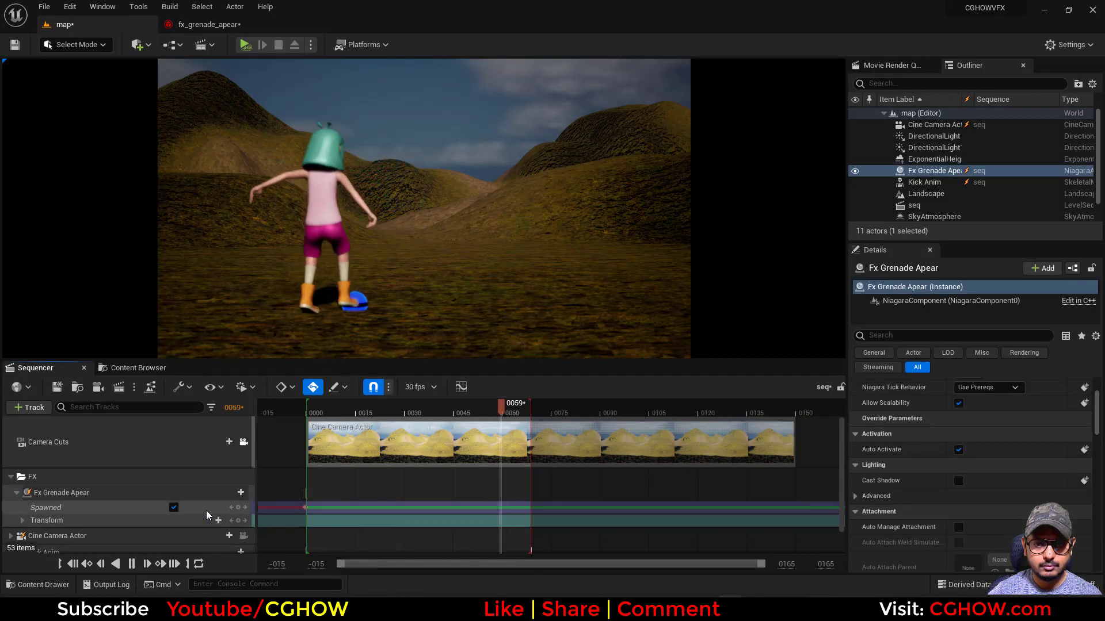
click(284, 410)
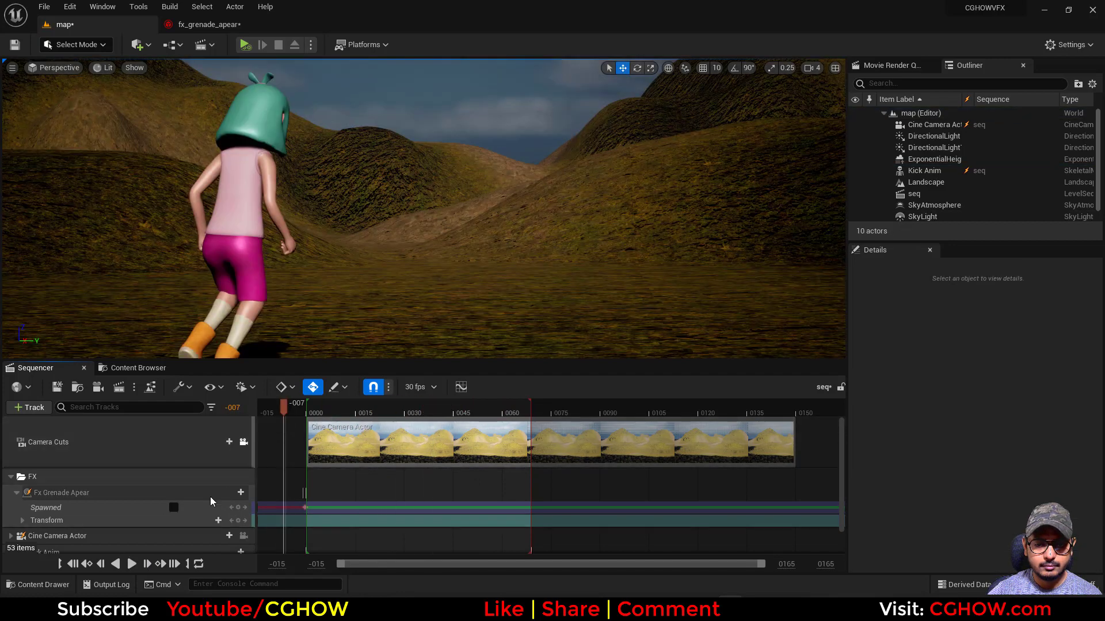
click(132, 564)
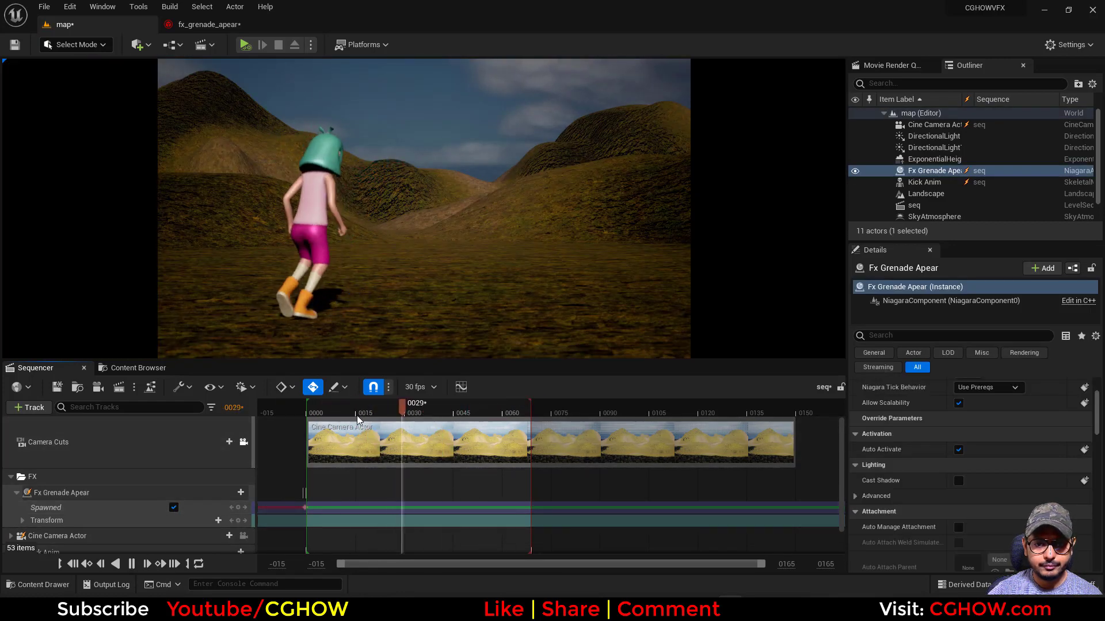
Step: Key the Fx Grenade Apear's Spawned track at frame 43 and turn Spawned off there
drag(278, 408, 447, 440)
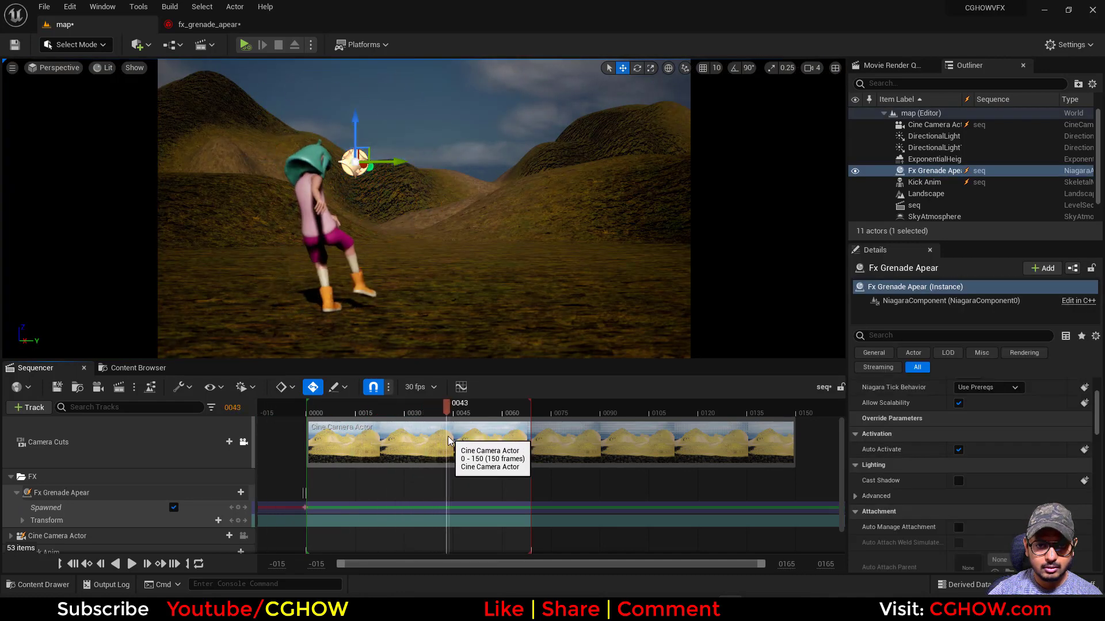
scroll(51, 505, down, 1)
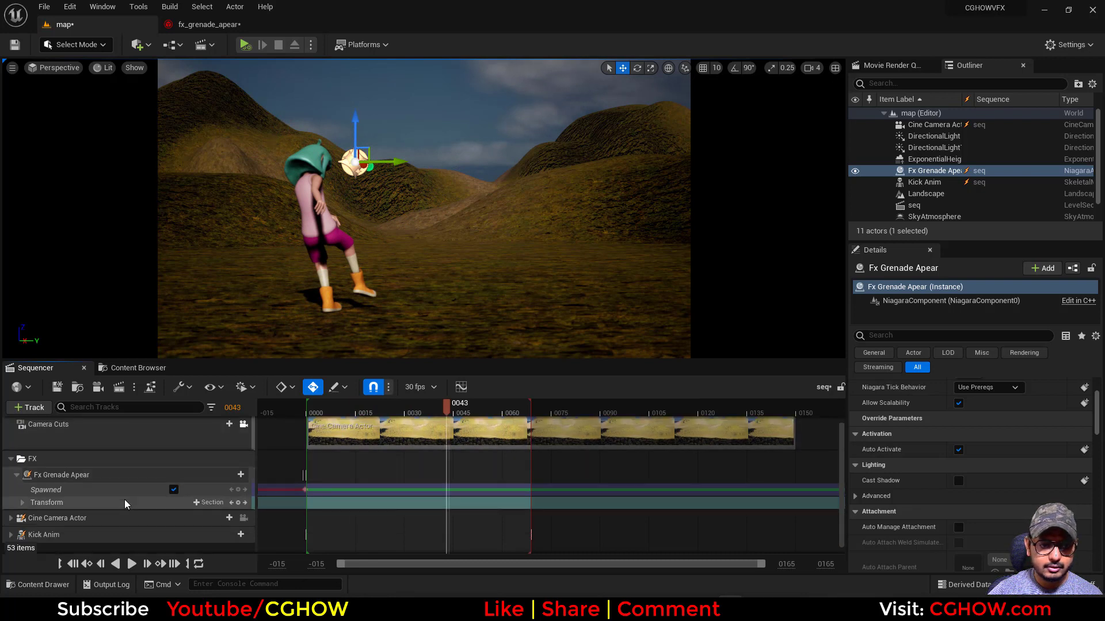
click(80, 476)
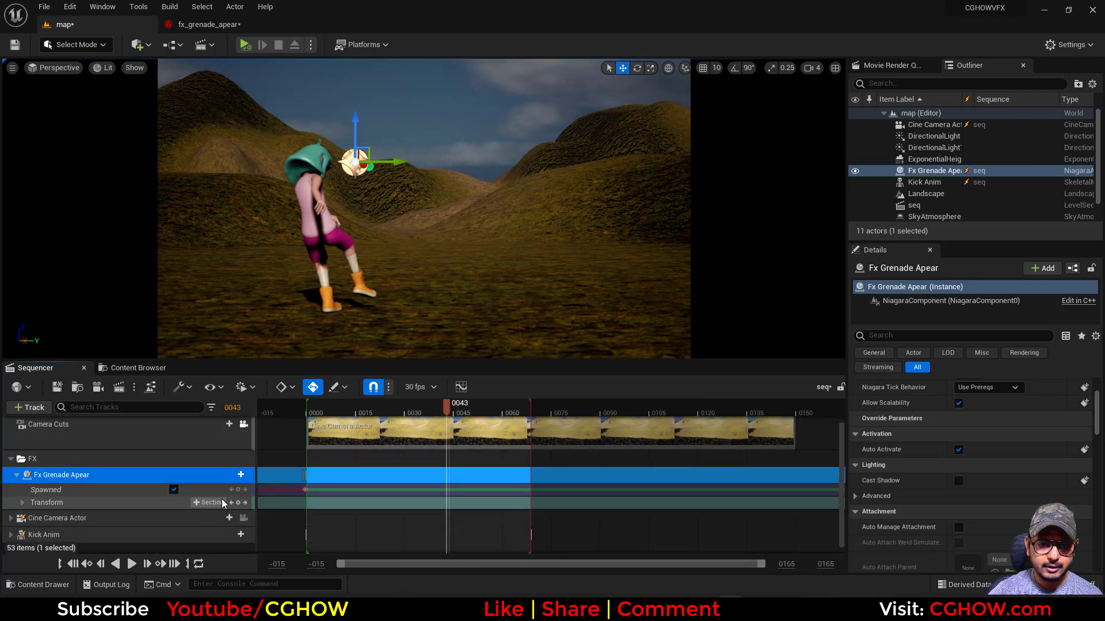
click(238, 490)
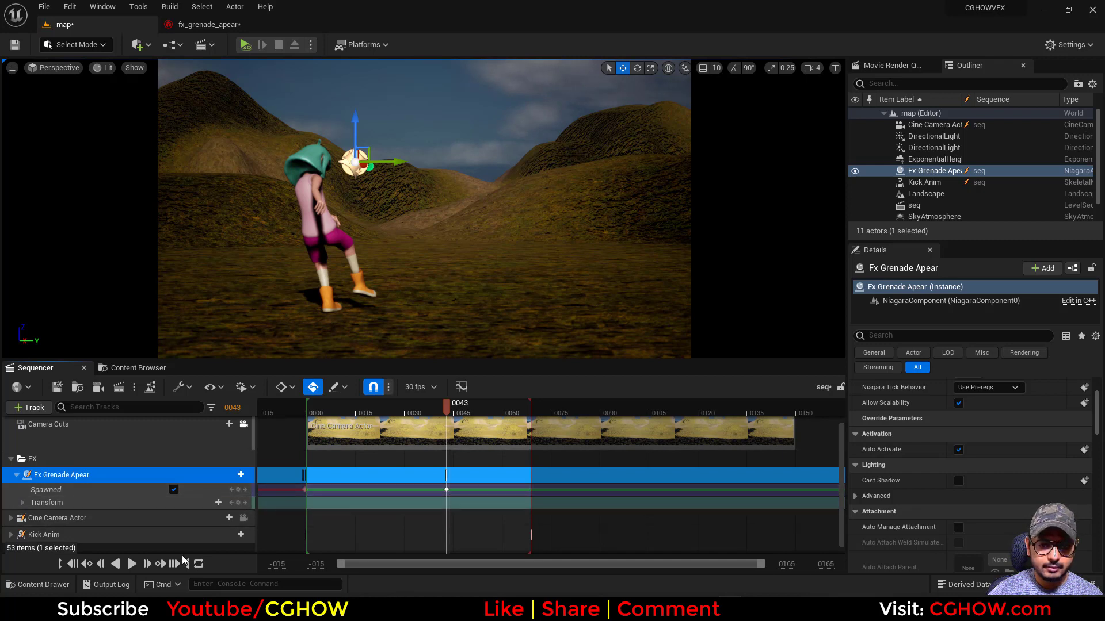
click(147, 564)
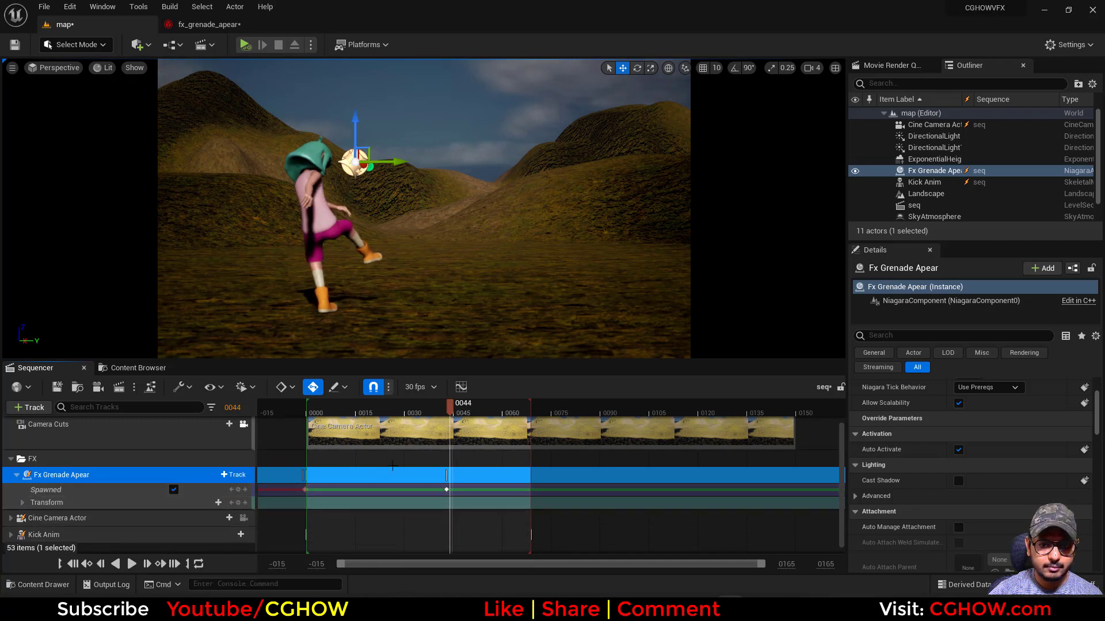
click(100, 564)
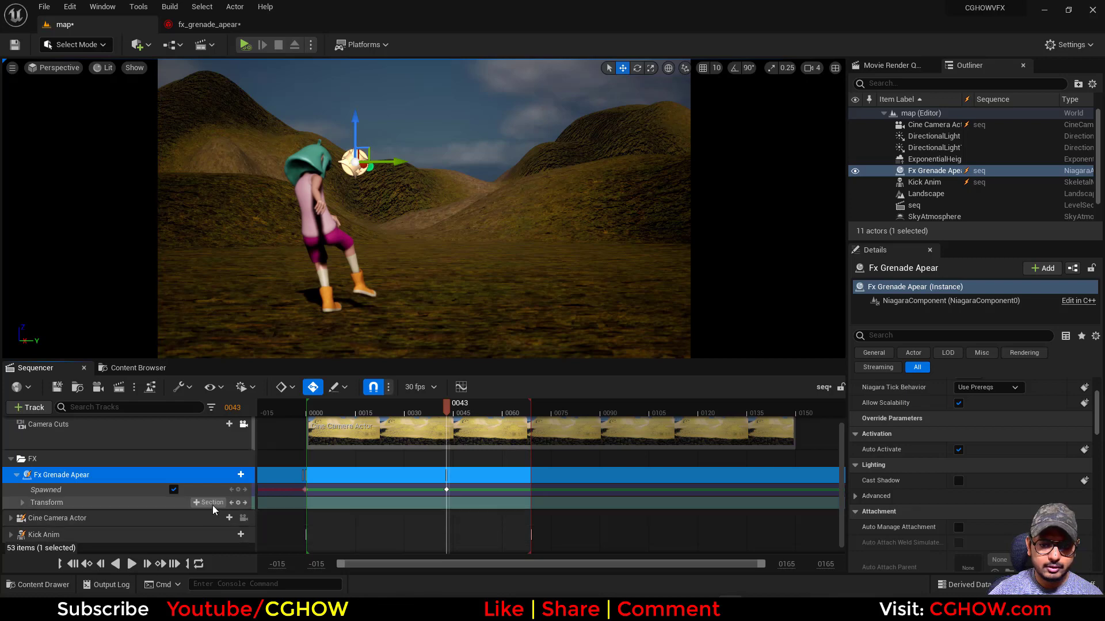
click(174, 490)
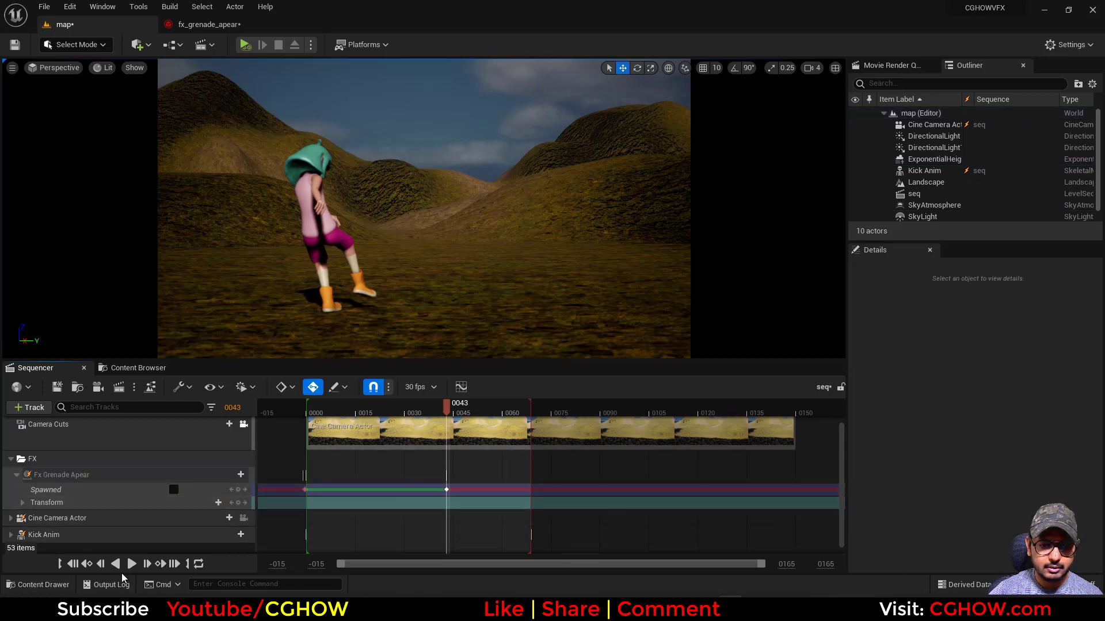
click(102, 566)
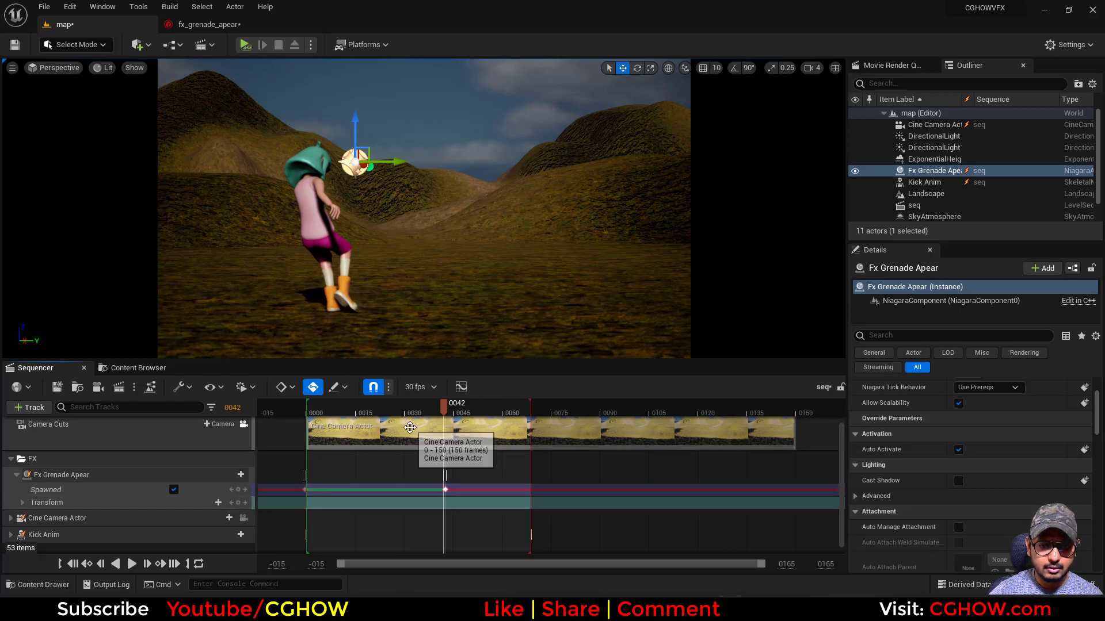
Step: Play the sequence from before frame 0 past the kick to check when the grenade effect disappears
click(281, 409)
click(131, 564)
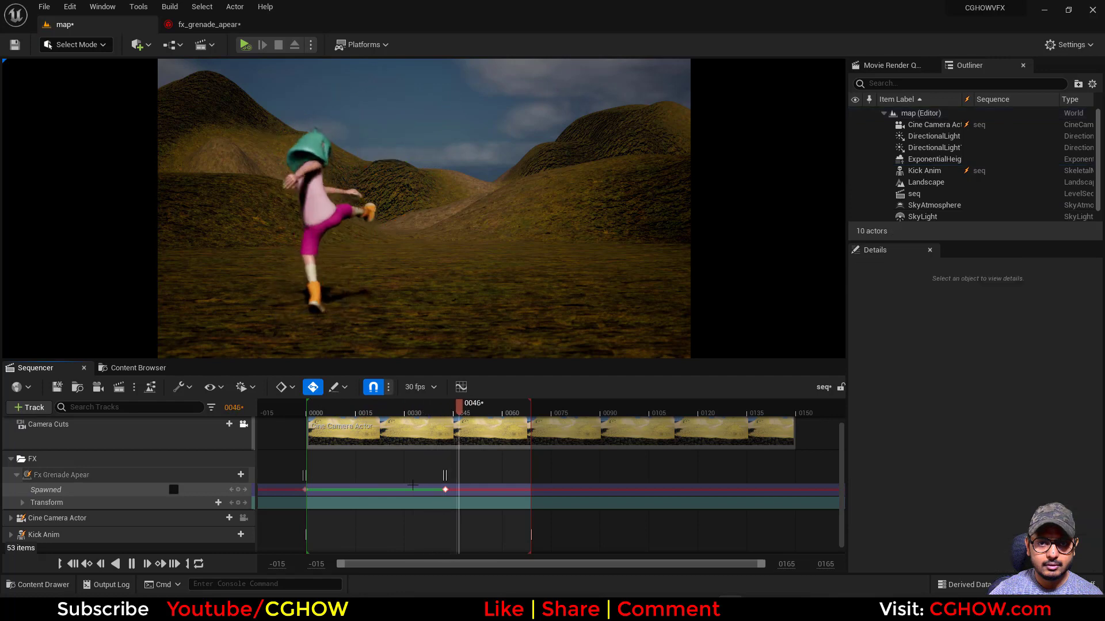
click(358, 409)
Step: Open the ball emitter's properties in the Niagara system and inspect its Determinism and simulation settings
click(205, 24)
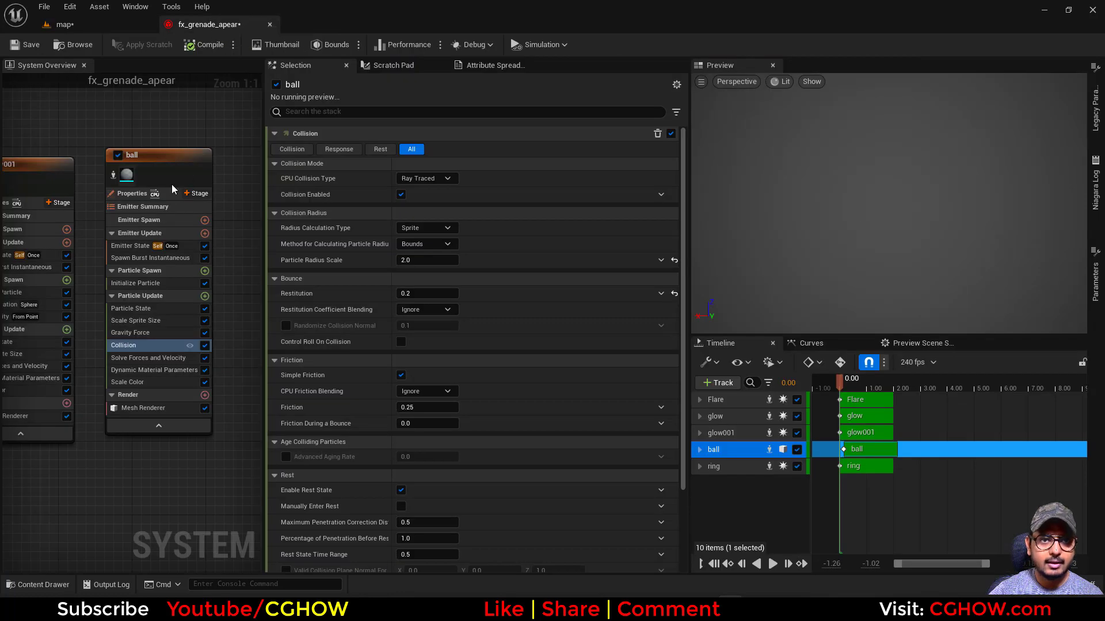
click(135, 193)
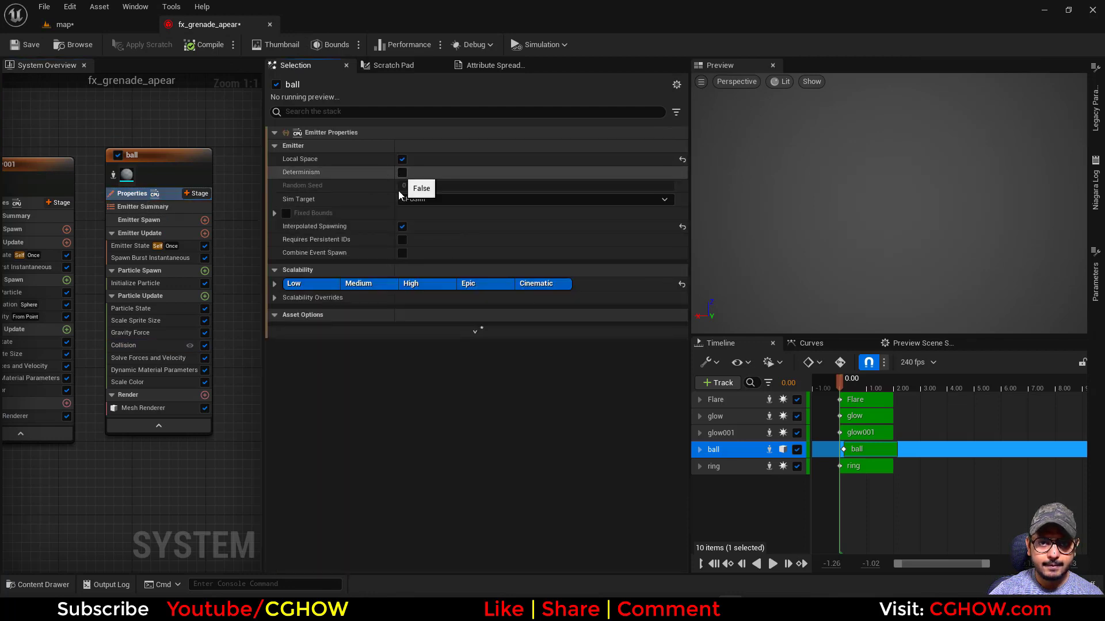
click(65, 24)
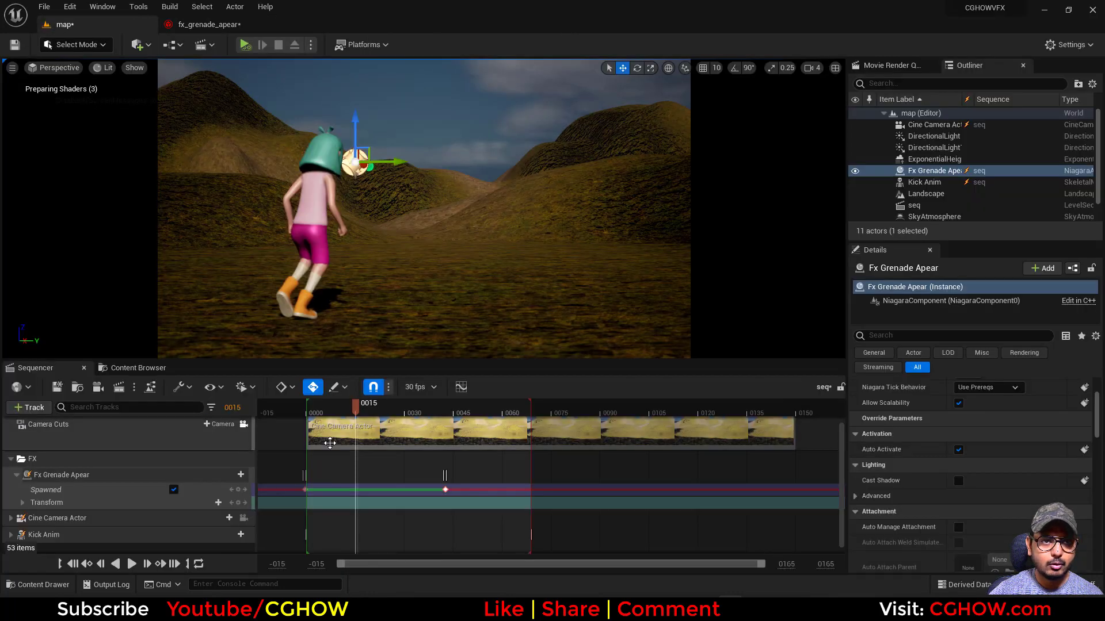
Step: Replay the map's sequence from before frame 0 and scrub to frame 37 to inspect the ball's fall beside the character
click(72, 567)
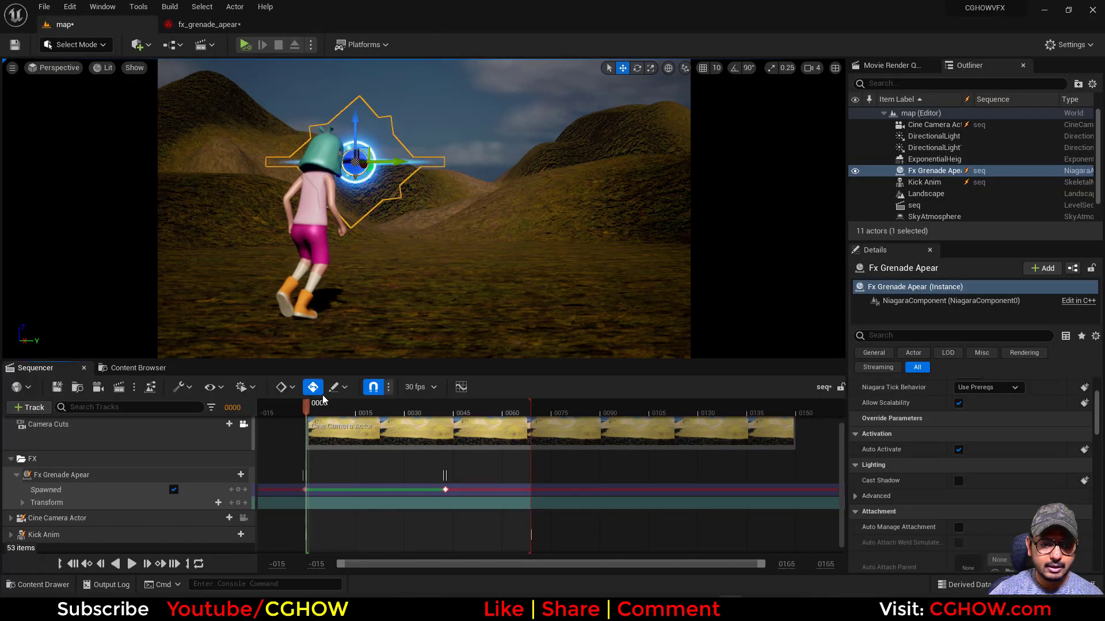
click(276, 419)
click(131, 564)
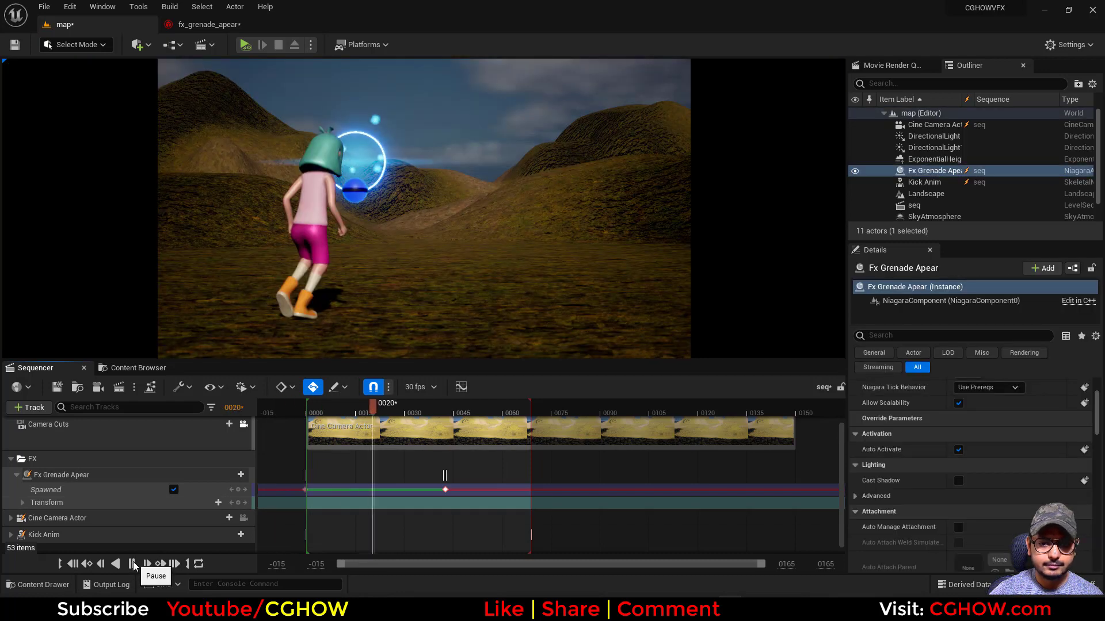
click(344, 405)
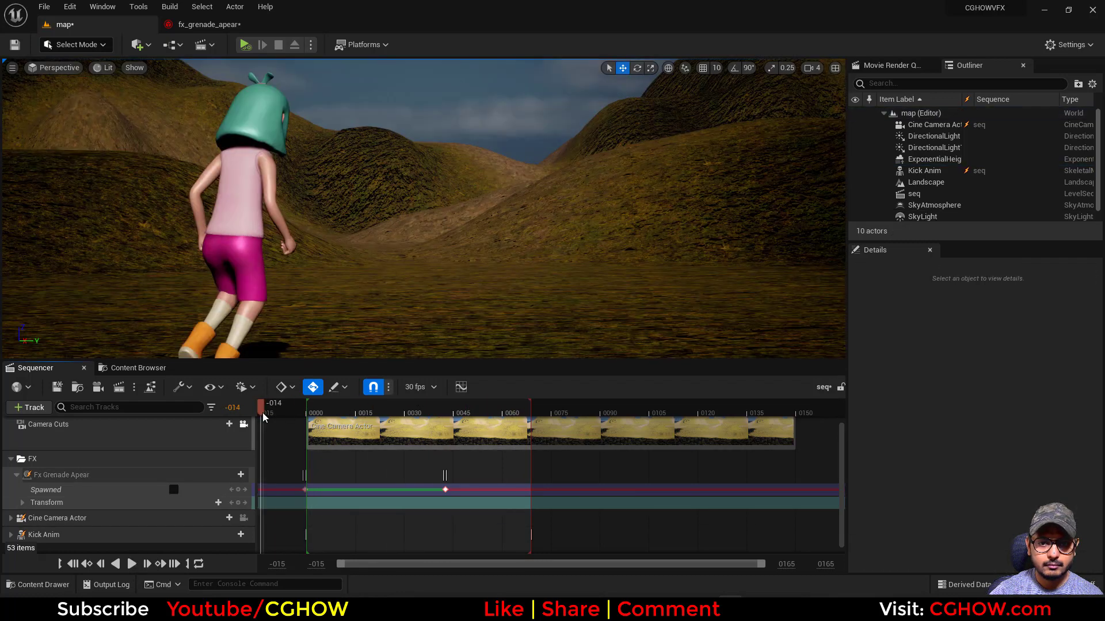
drag(347, 419, 431, 429)
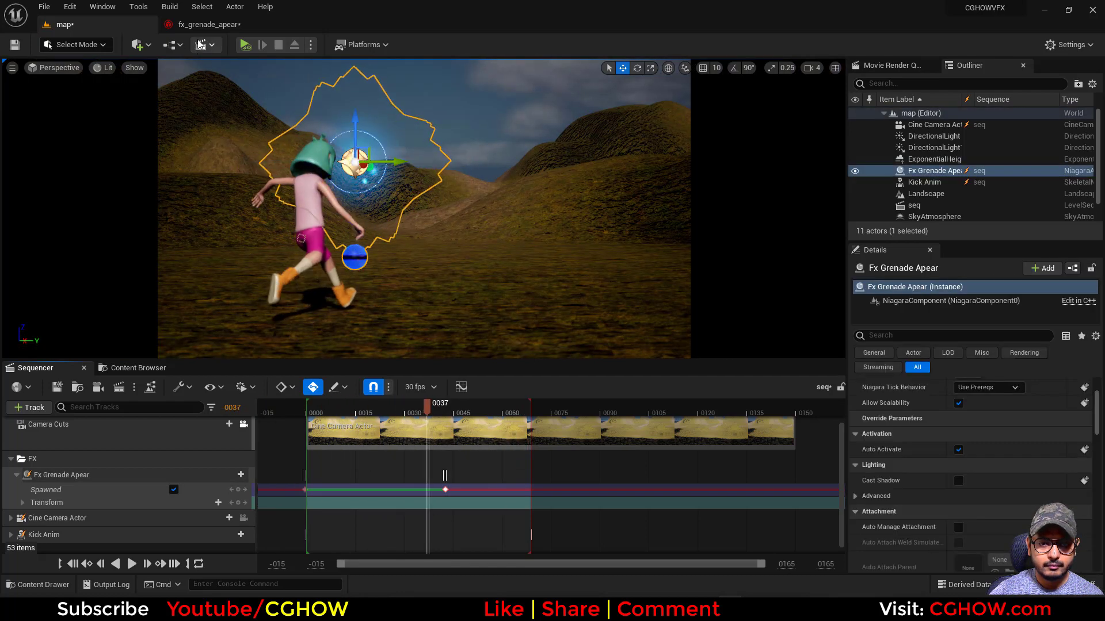
Step: Set the Friction of the ball emitter's Collision module to 1.0 and save the Niagara system
click(209, 24)
click(138, 345)
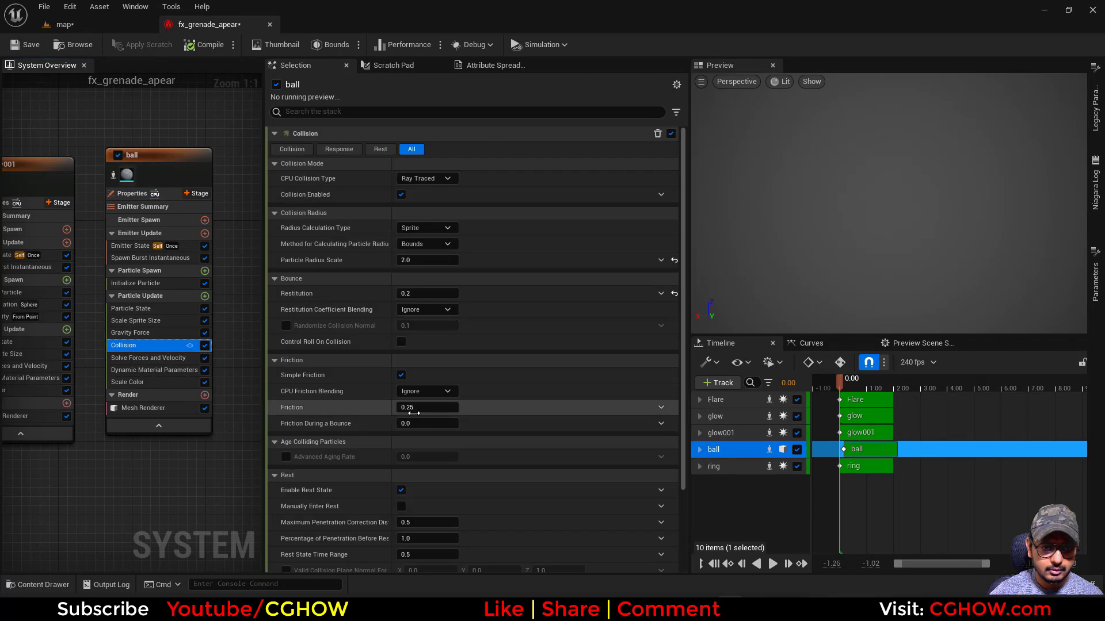
click(481, 405)
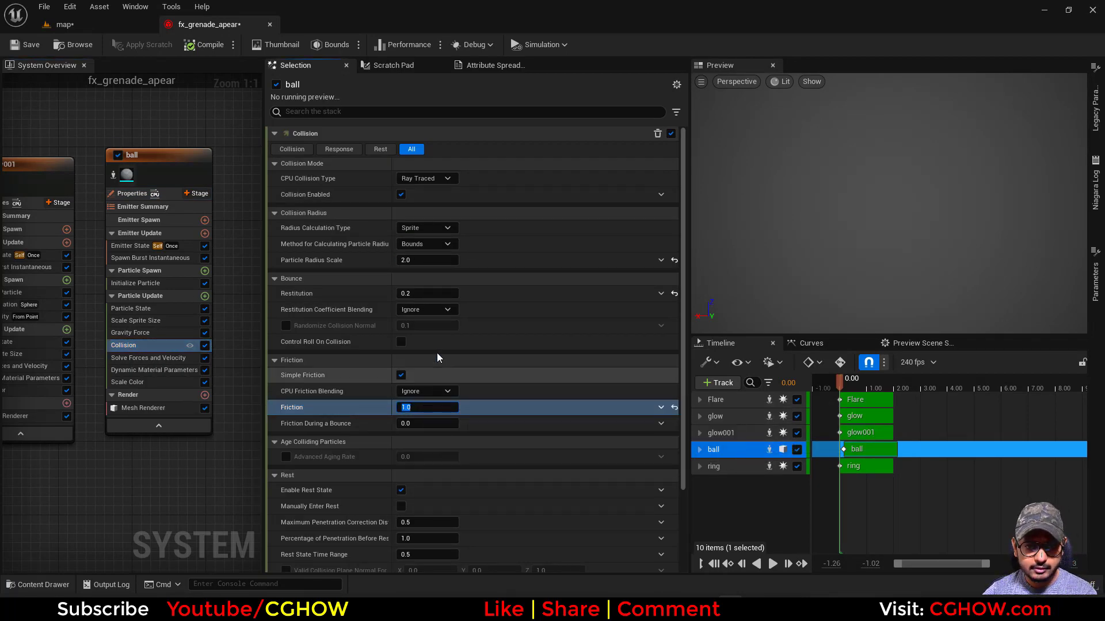
click(26, 46)
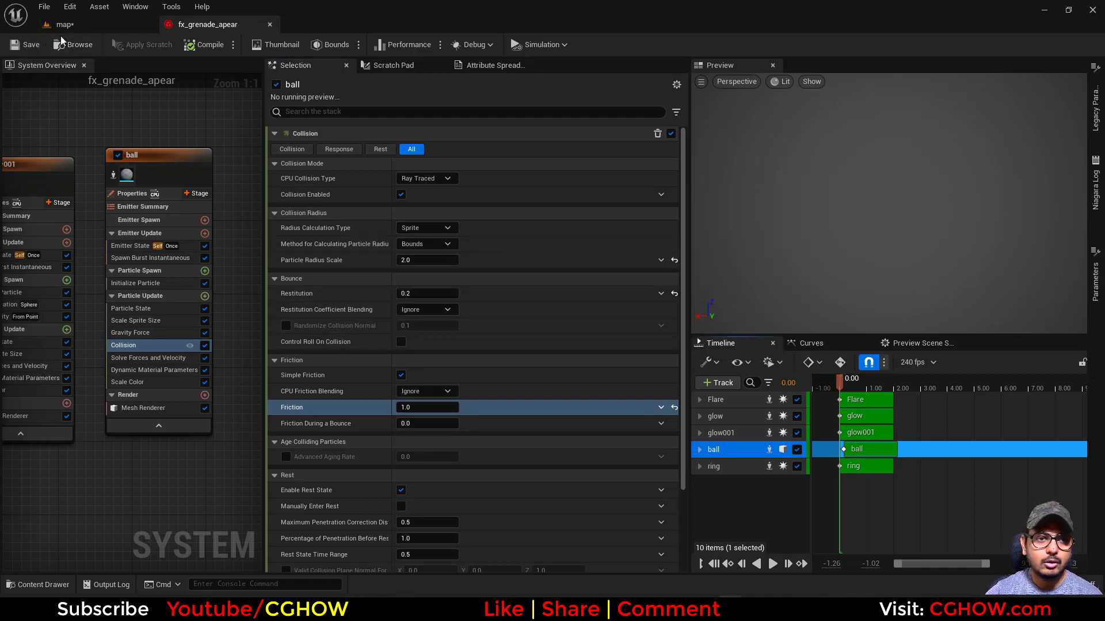
click(30, 44)
Step: Duplicate the fx_grenade_apear Niagara system in the map's fx folder as fx_shooting and open the copy
click(65, 24)
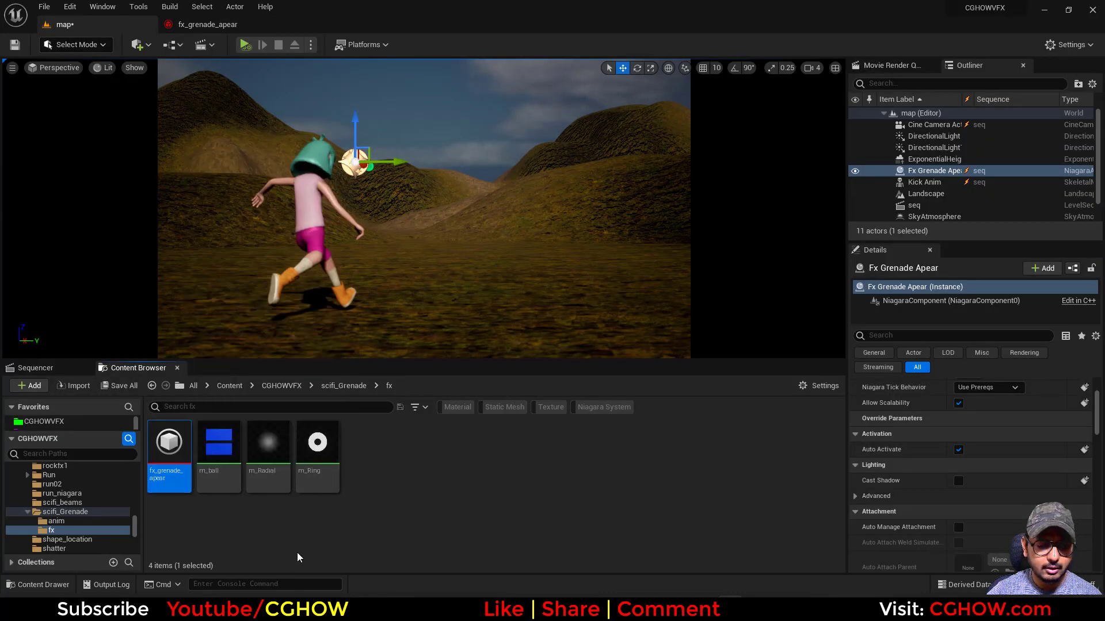
key(ctrl+d)
text(f)
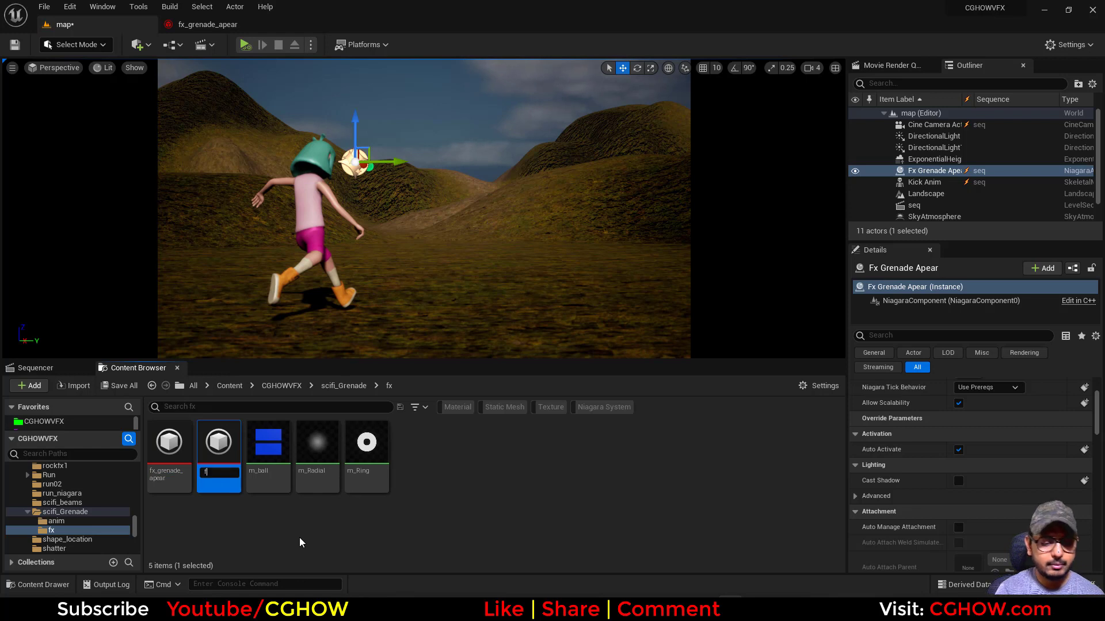
text(x_shooting)
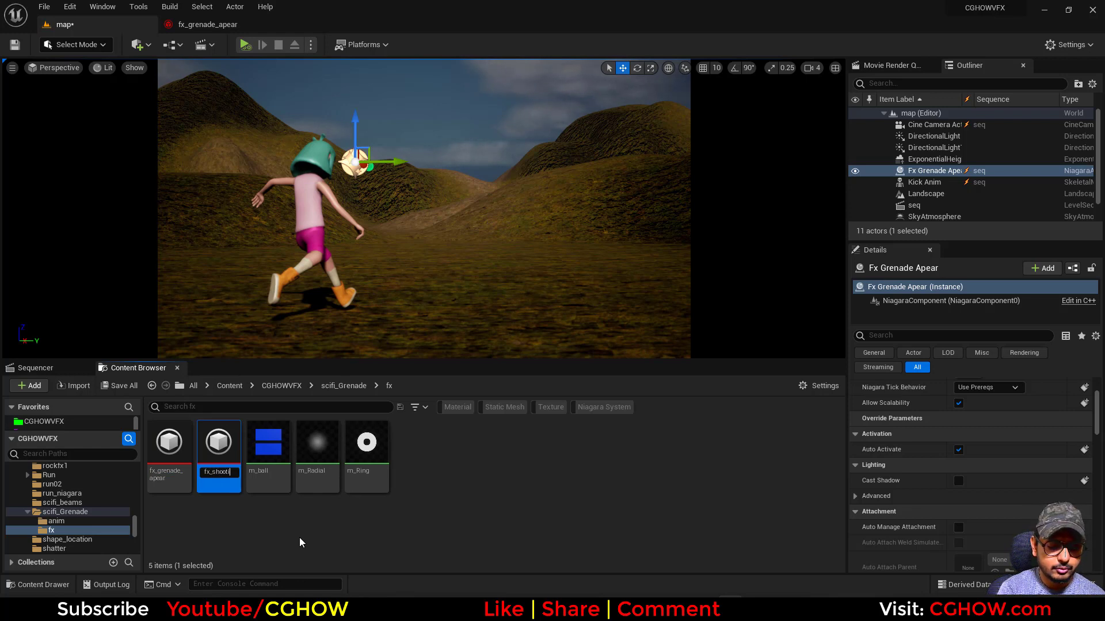
key(Return)
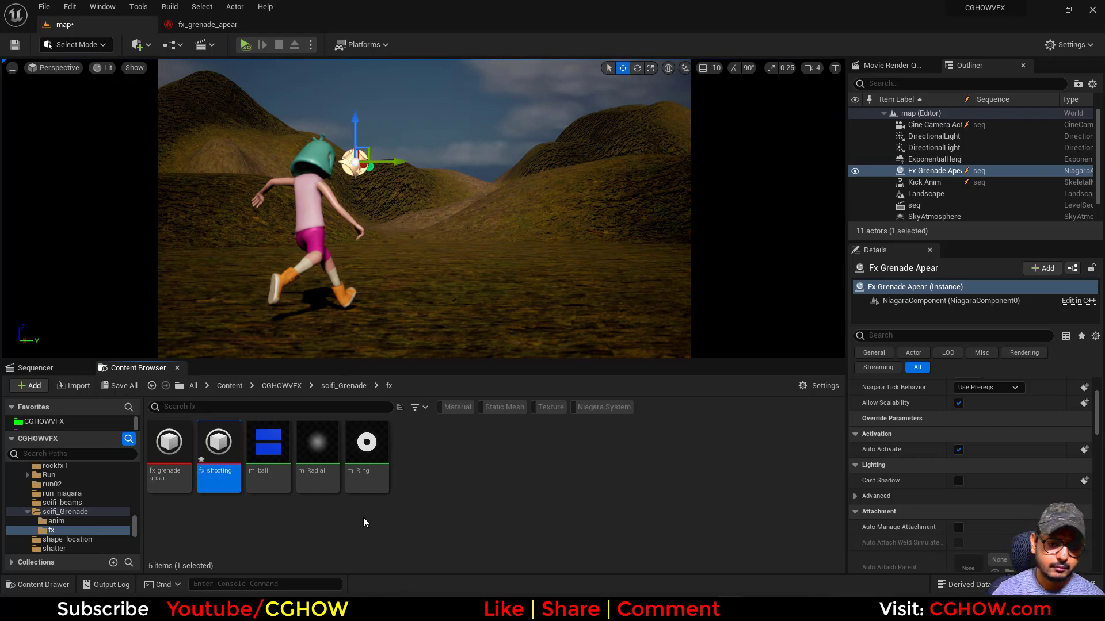
key(Return)
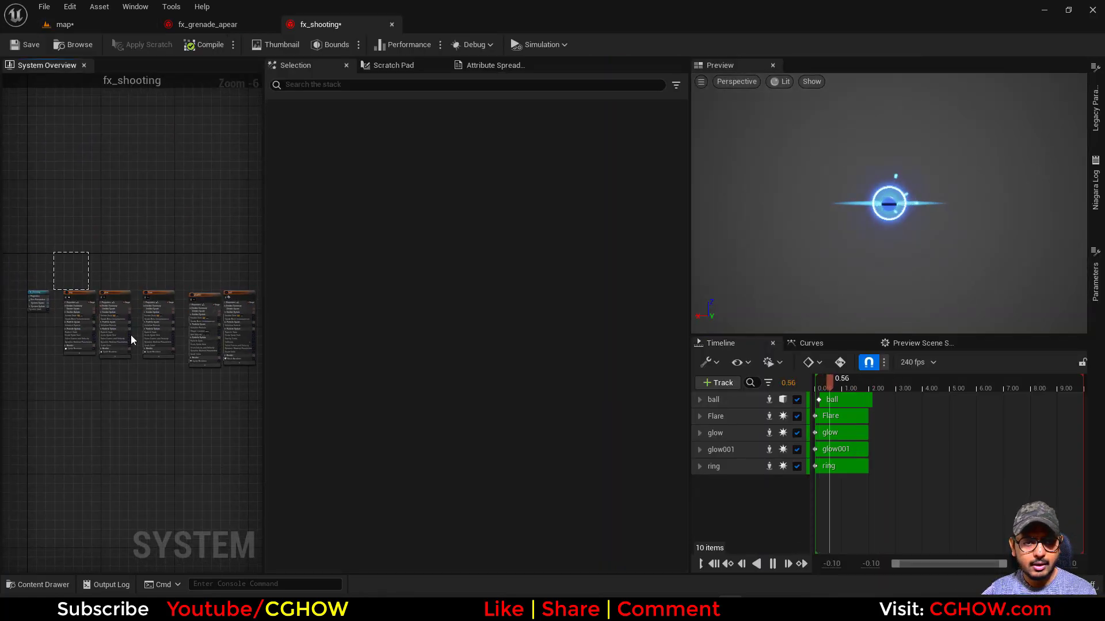
Step: Delete the Flare, glow, glow001 and ring emitters from fx_shooting and place the remaining ball emitter beside the system node
drag(210, 419, 211, 419)
key(Delete)
drag(236, 293, 77, 294)
scroll(45, 340, up, 6)
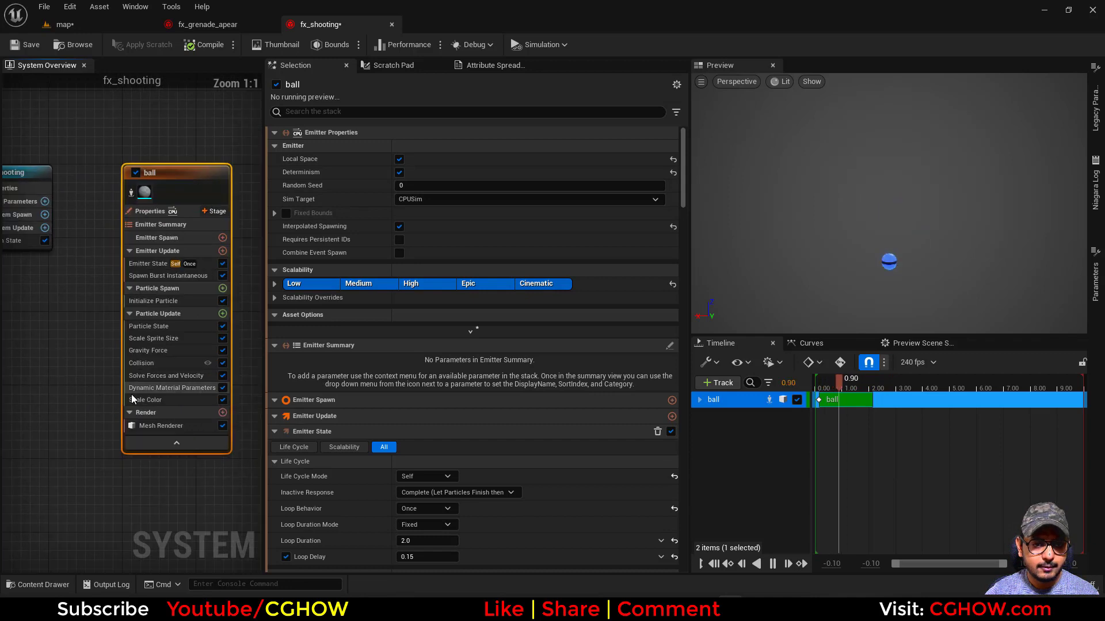
Step: Delete the ball emitter's Collision module and reset its Gravity Force vector to the default
click(157, 365)
key(Delete)
click(161, 349)
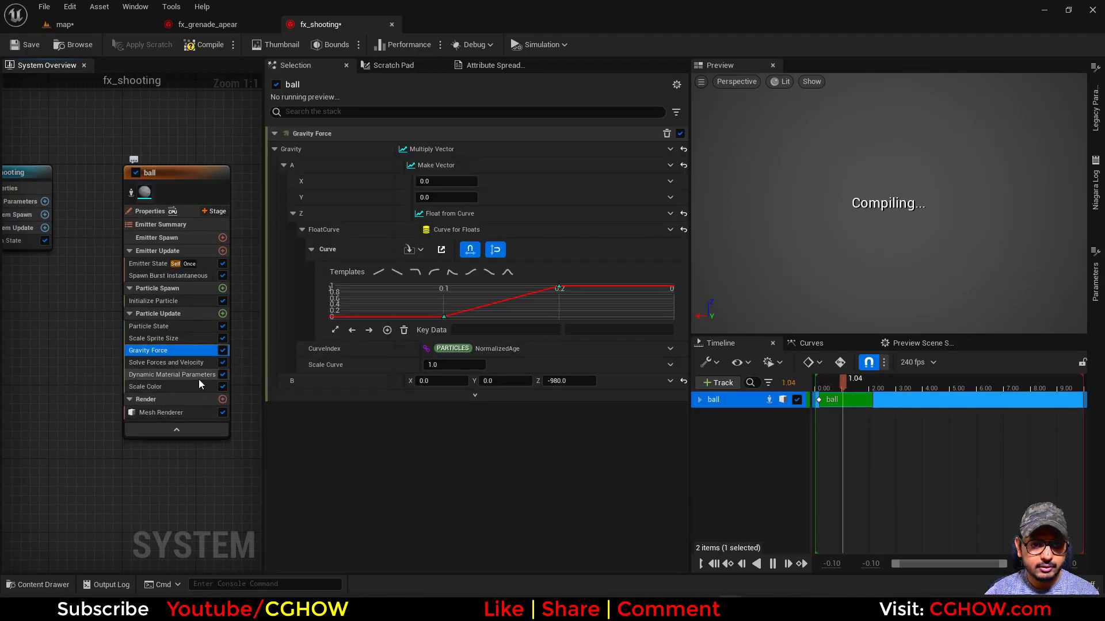
click(683, 149)
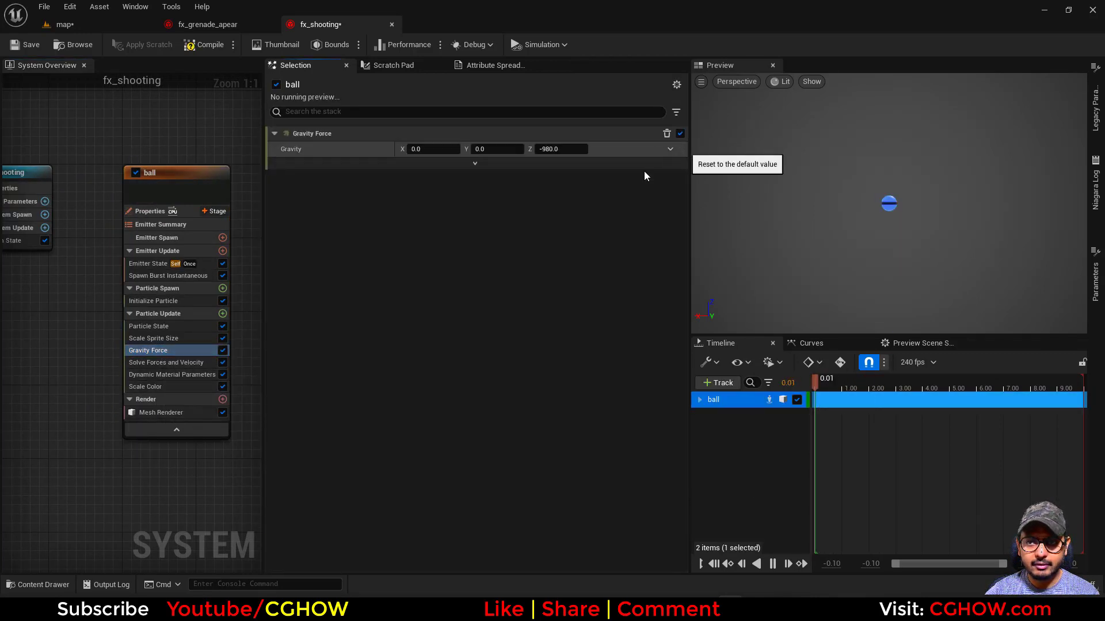
Step: Add an Add Velocity module to the ball emitter's Particle Spawn and disable its Gravity Force module
click(223, 288)
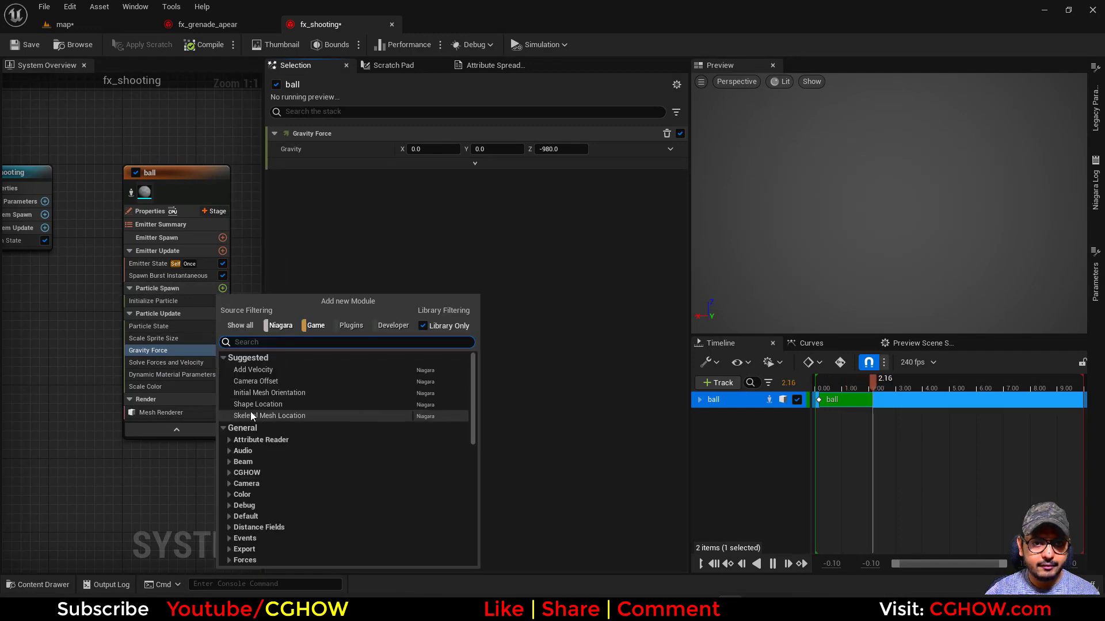
click(265, 369)
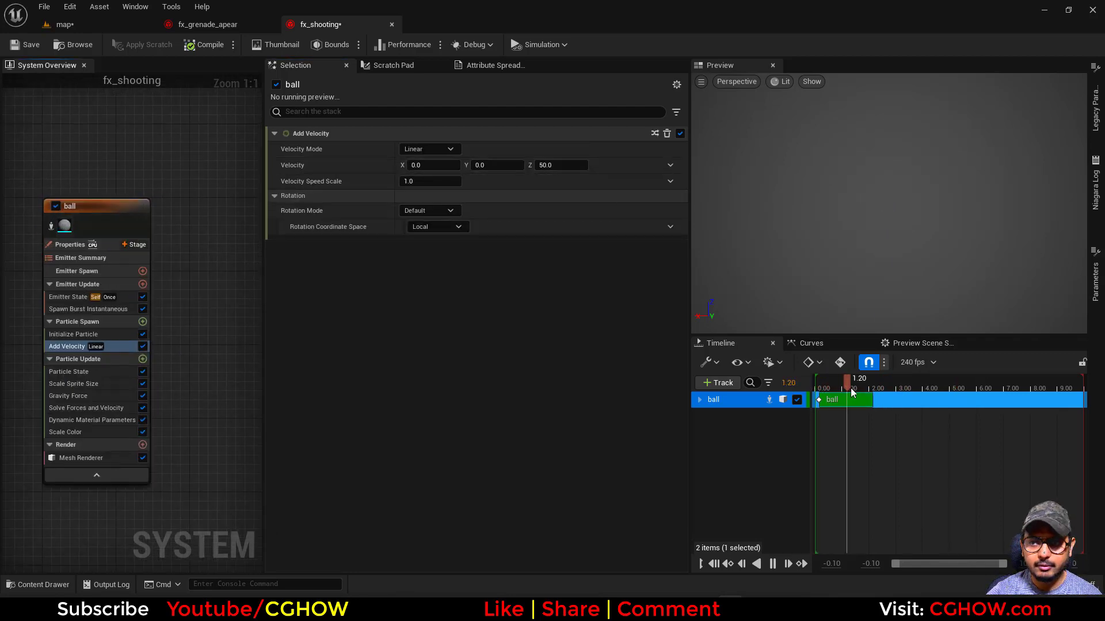
click(107, 397)
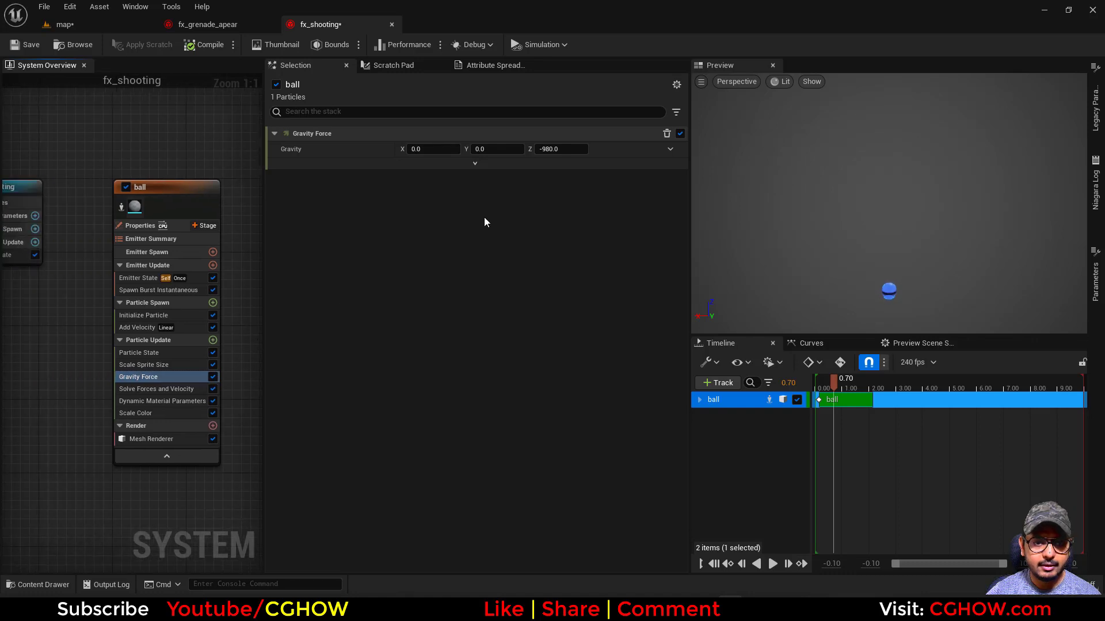
click(182, 361)
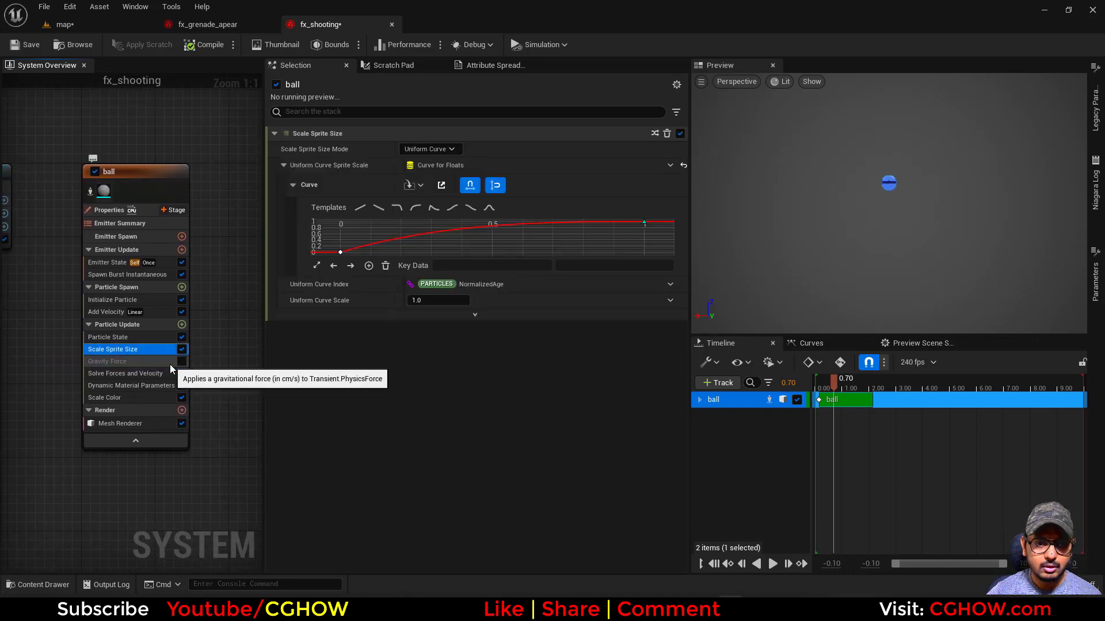
Step: Delete the Scale Sprite Size, Dynamic Material Parameters and Scale Color modules from the ball emitter
click(123, 388)
key(Delete)
click(144, 373)
key(Delete)
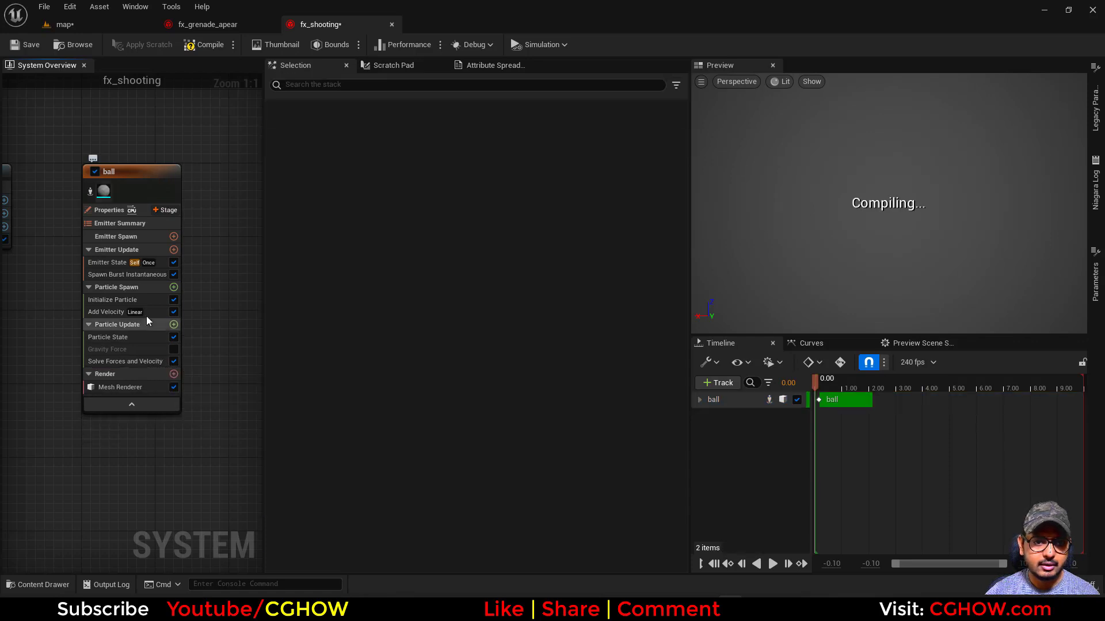
Step: In the ball's Emitter State, reset Loop Duration to its default of 5.0 and turn off Loop Delay
click(90, 313)
click(131, 276)
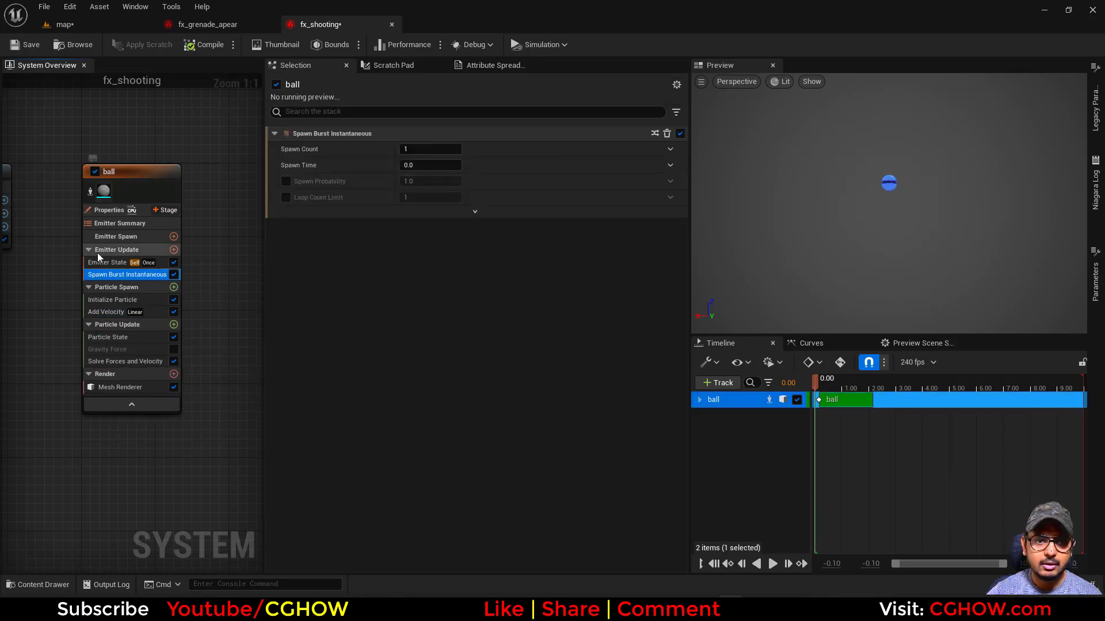
click(107, 262)
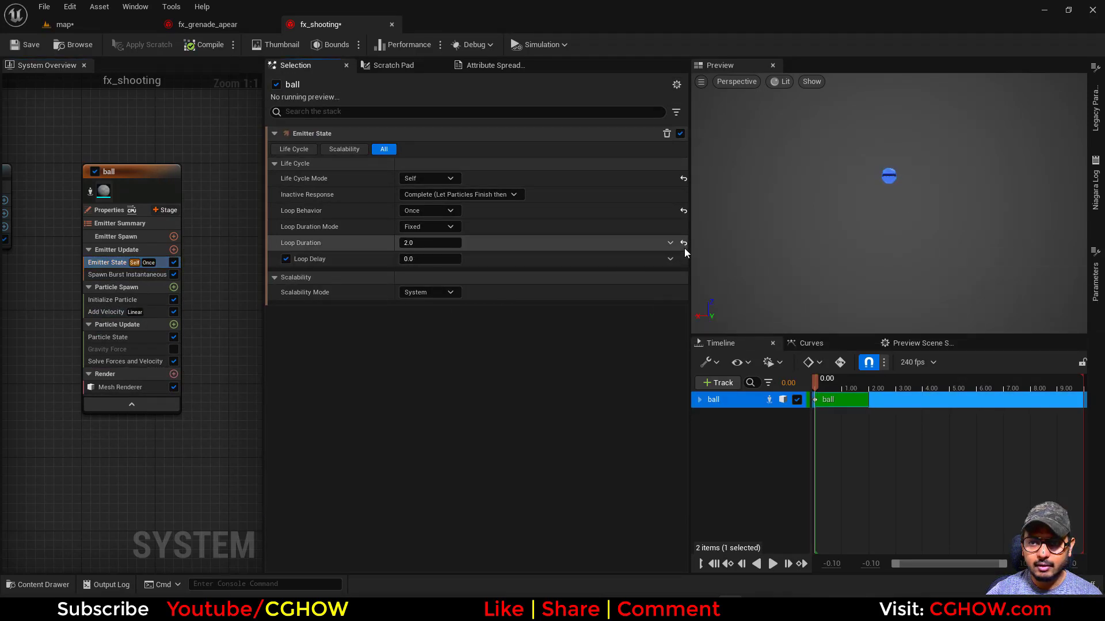
click(683, 243)
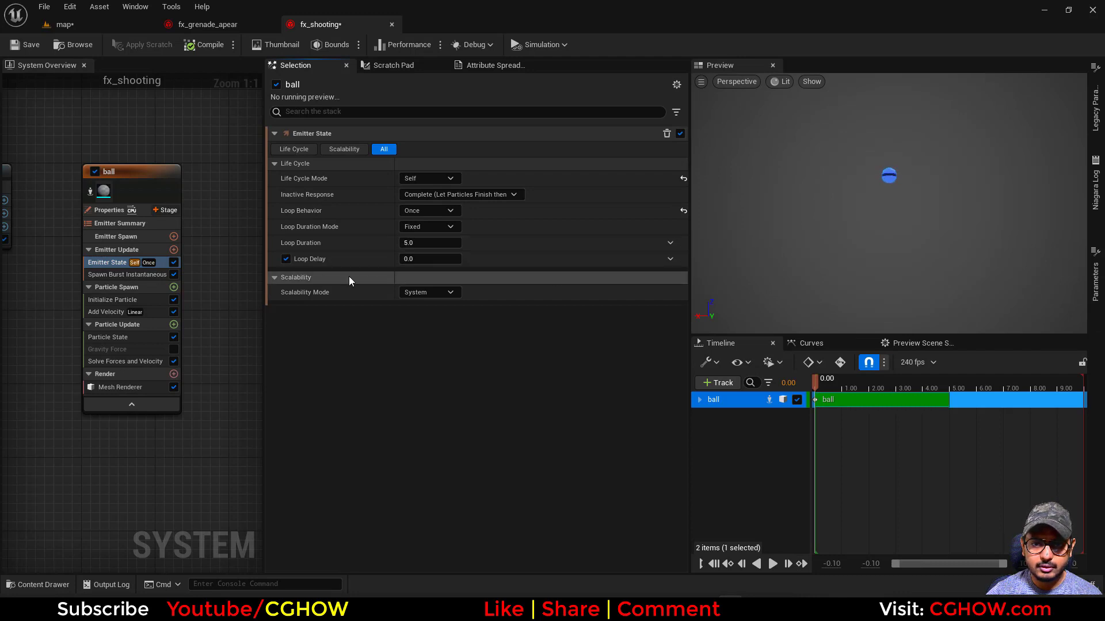
click(286, 259)
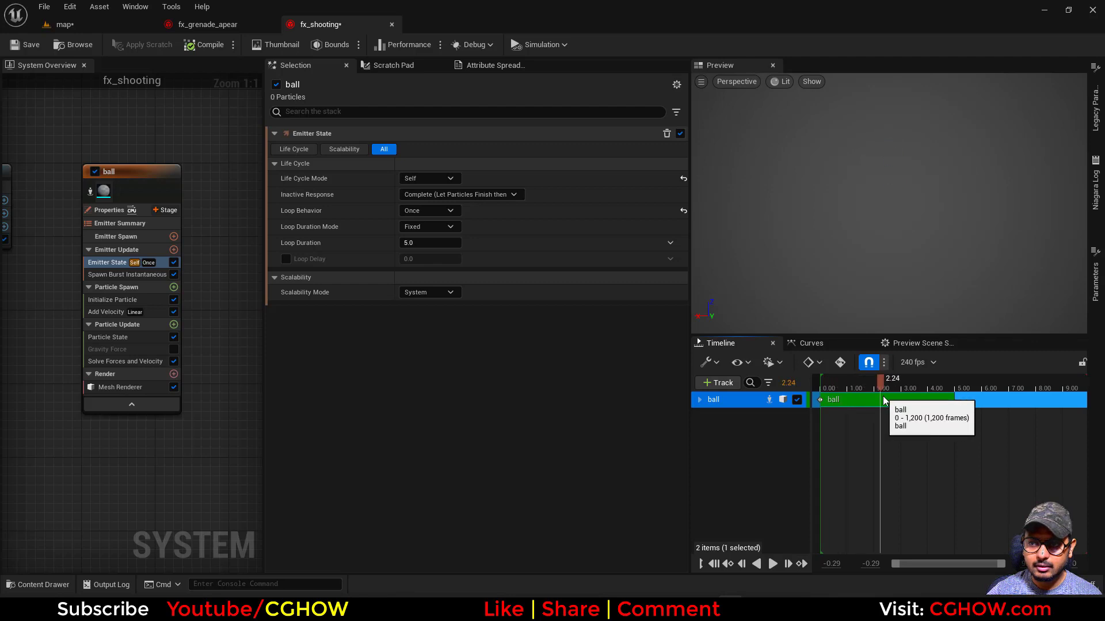
Step: Set the Add Velocity module's Y velocity to 200 and scrub the timeline to preview the ball's path
click(122, 312)
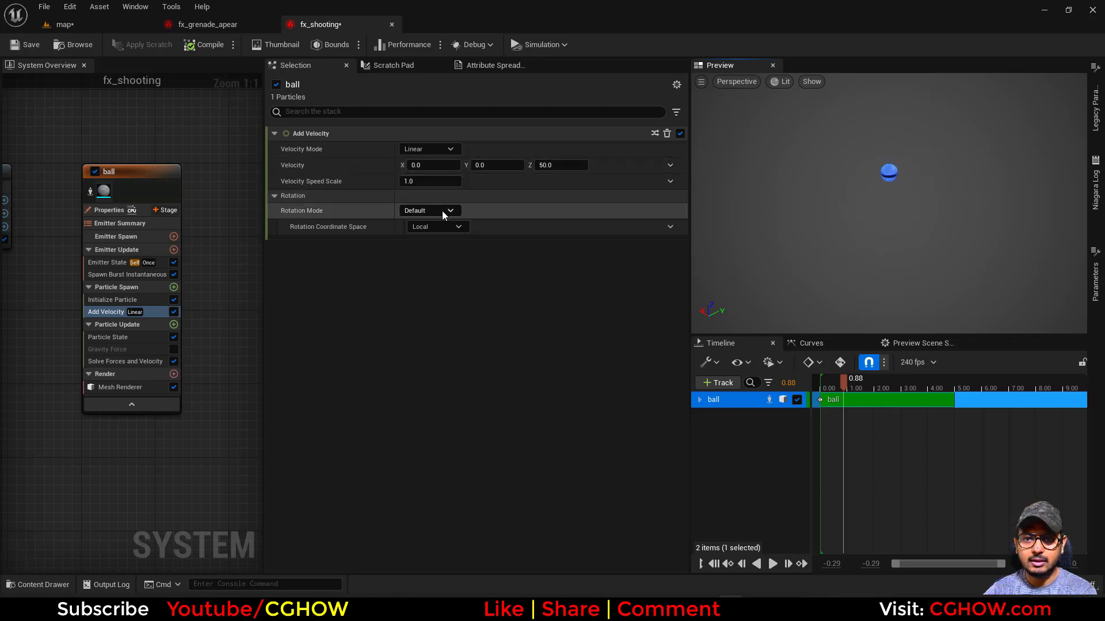
click(500, 165)
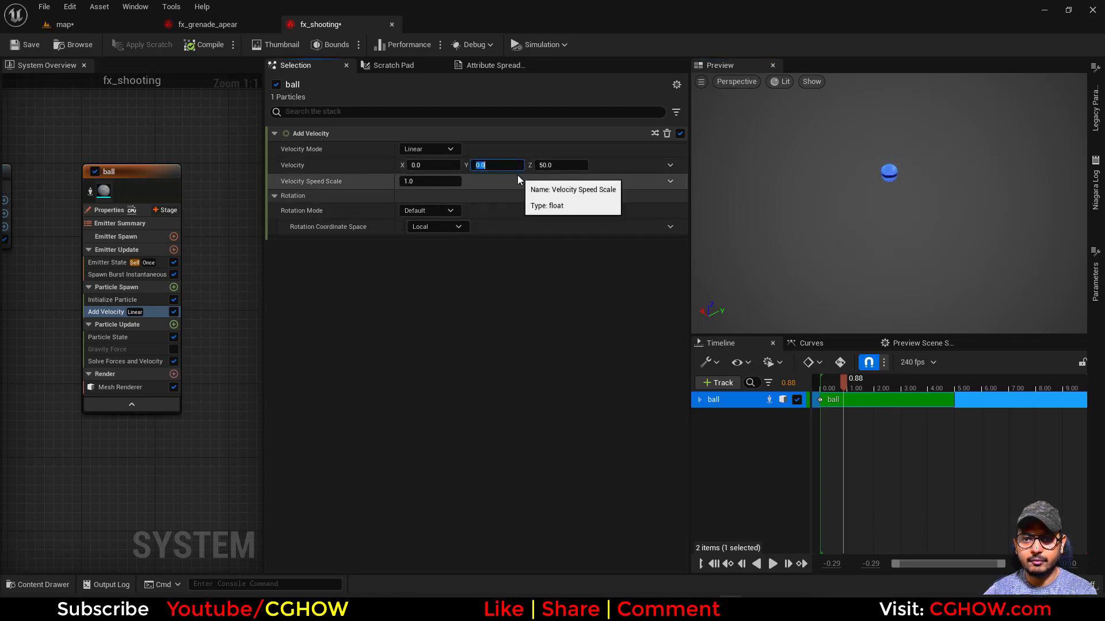
text(200)
key(Return)
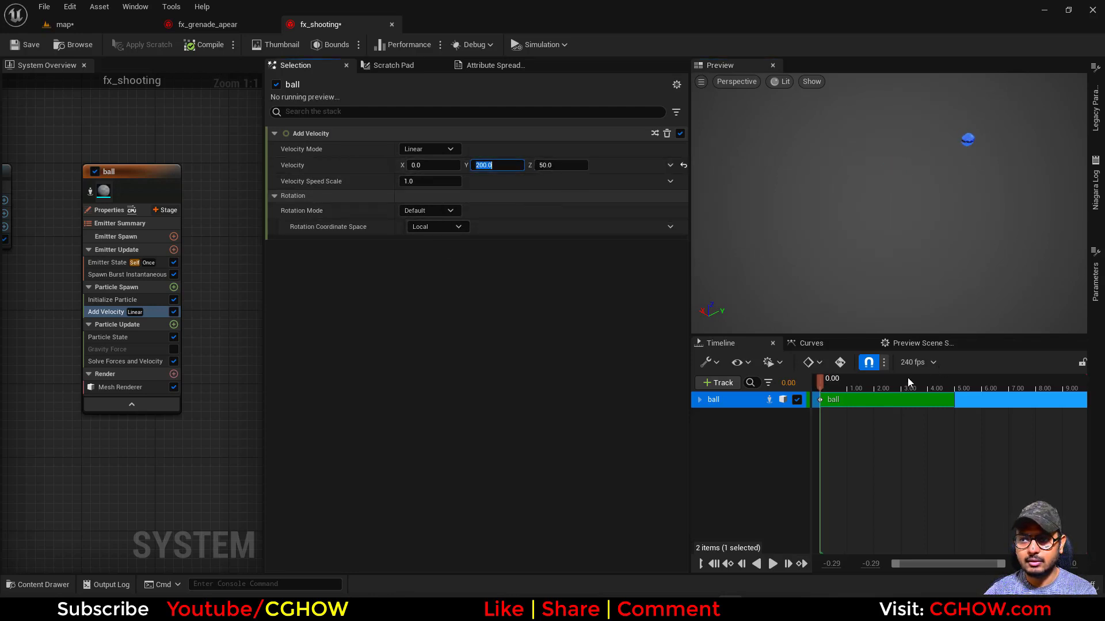
drag(909, 382, 845, 387)
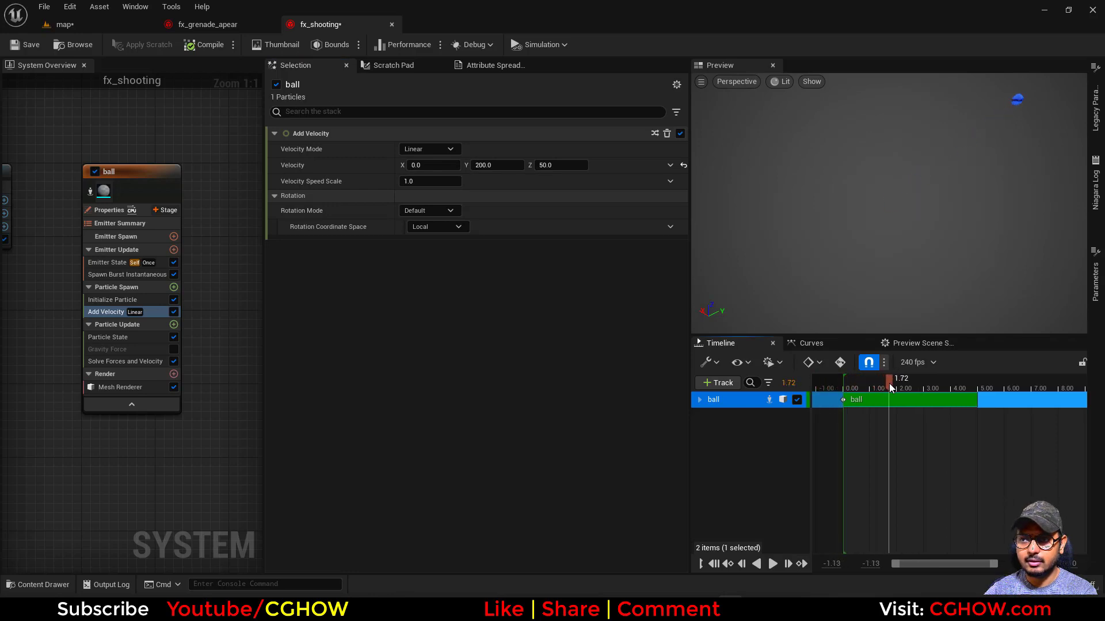
Step: Re-enable the ball's Gravity Force, set the Add Velocity Z value to 200, and preview the arc
click(174, 349)
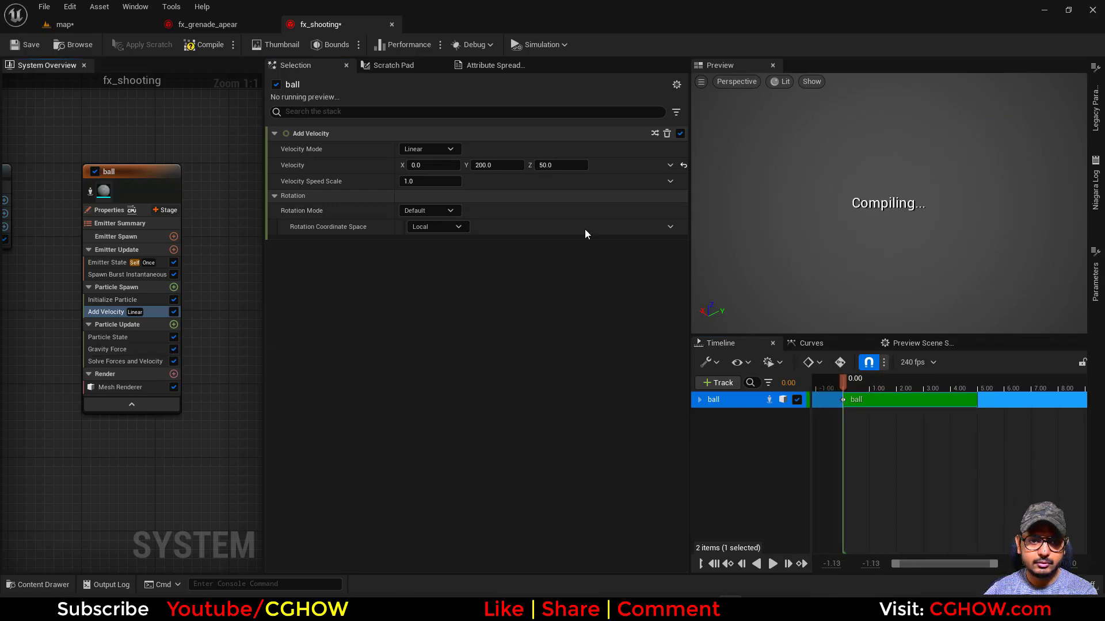
click(560, 165)
text(20)
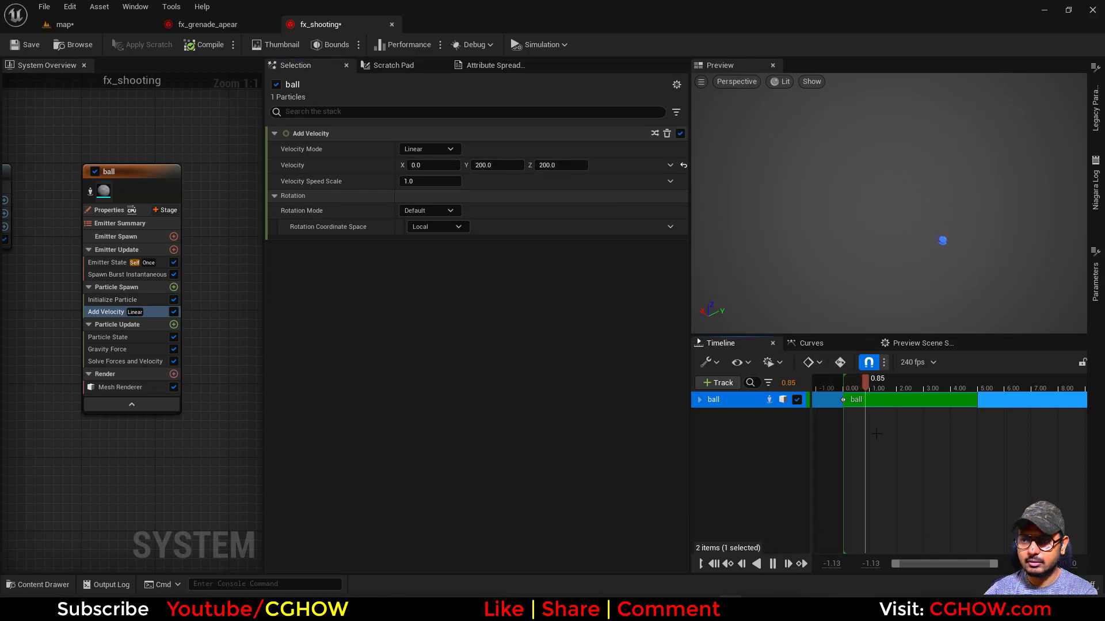
mouse_move(779, 571)
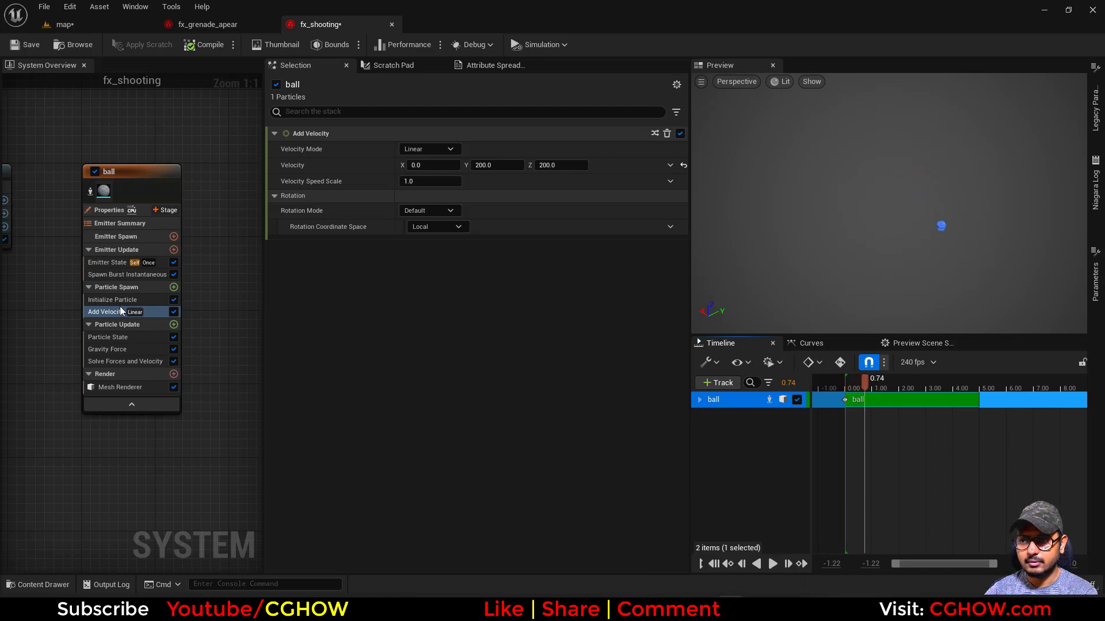
Step: Check the coordinate space settings of Gravity Force and Add Velocity, and save the fx_shooting system
click(107, 350)
click(451, 165)
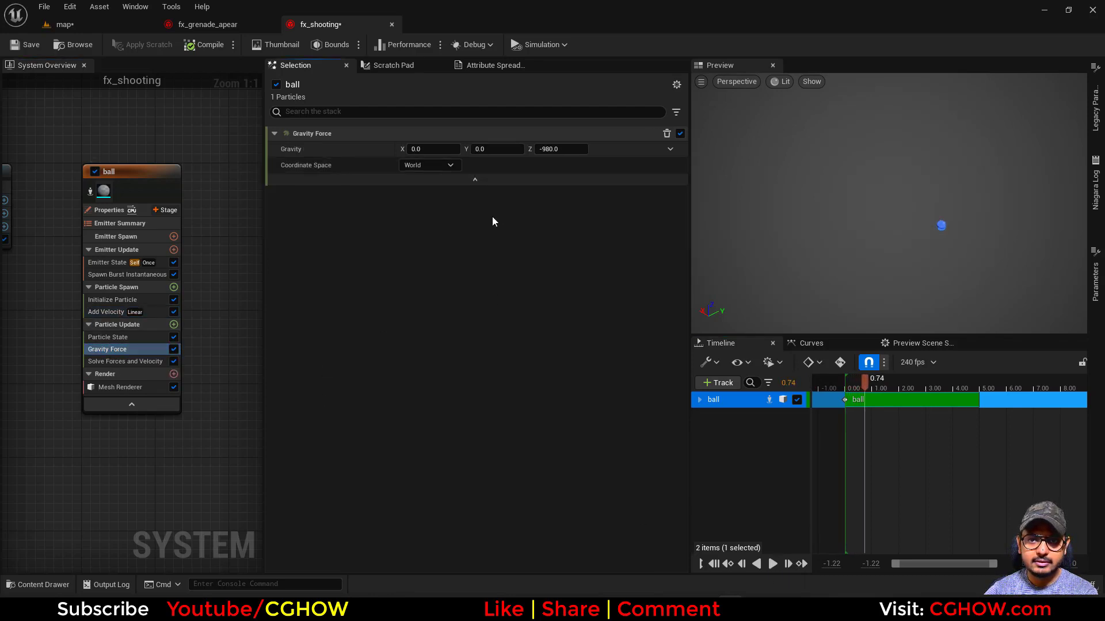
click(108, 314)
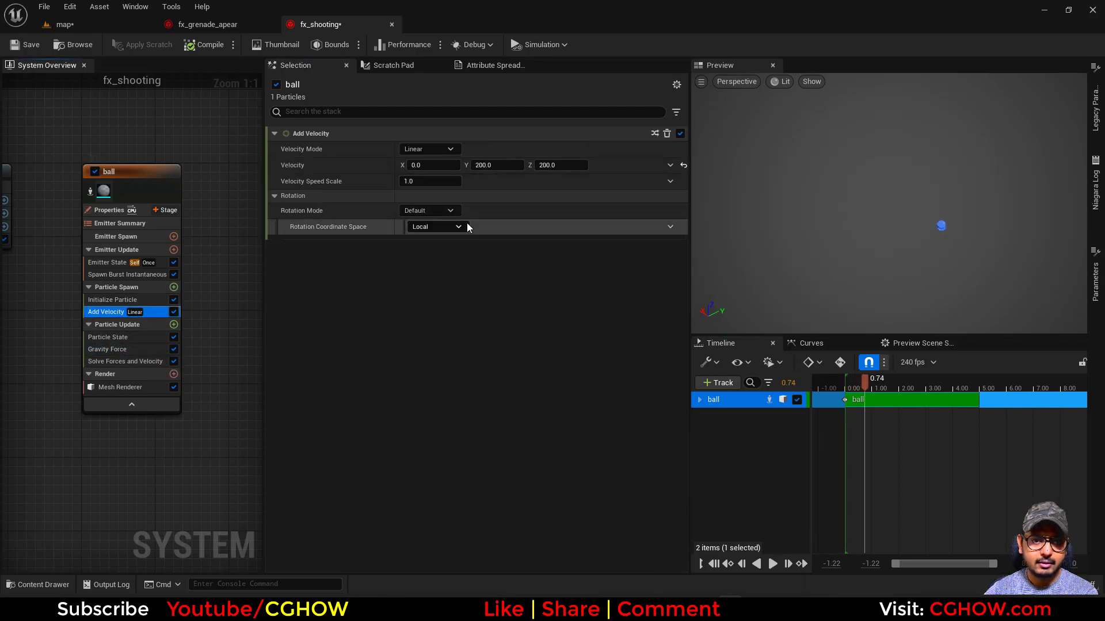
click(31, 45)
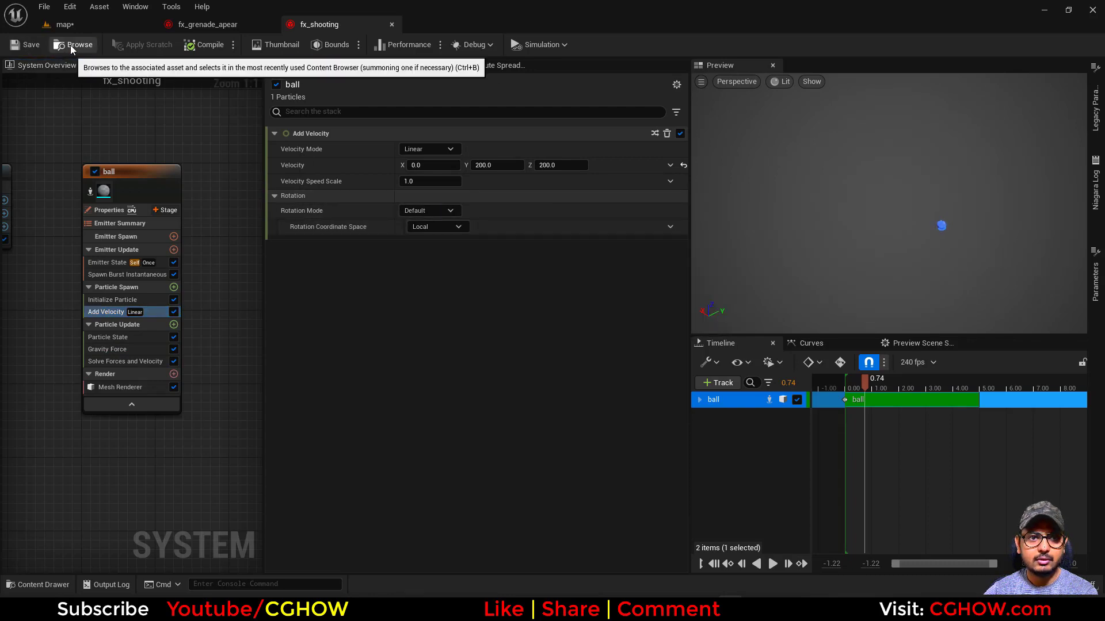
Step: Add fx_shooting from the map's content folder to the sequence's FX folder and scrub the opening frames
click(71, 45)
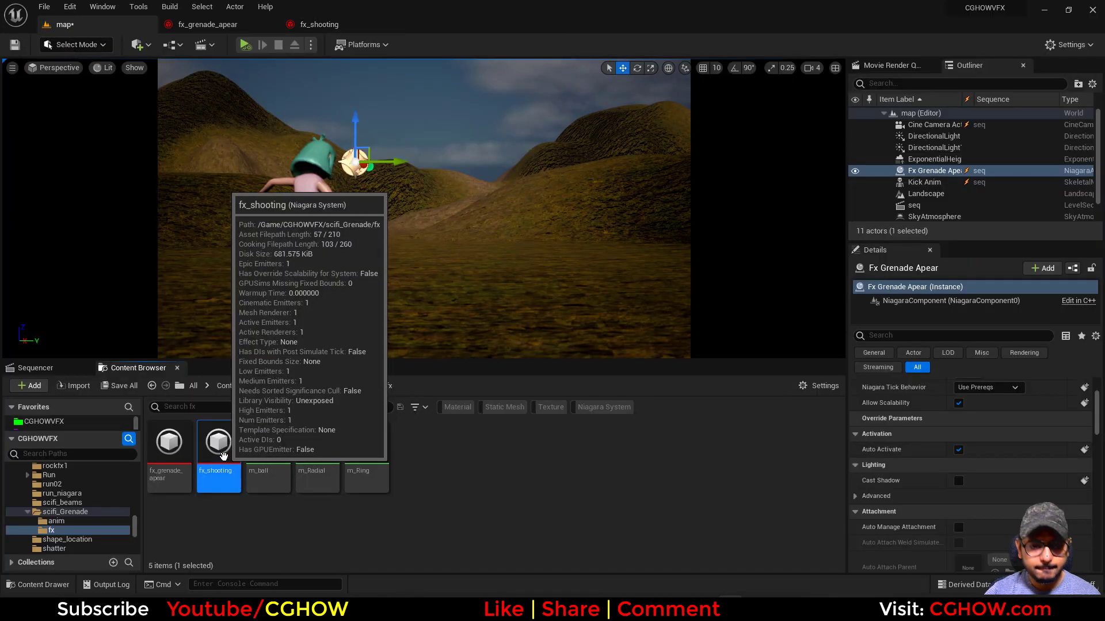
drag(219, 444, 65, 467)
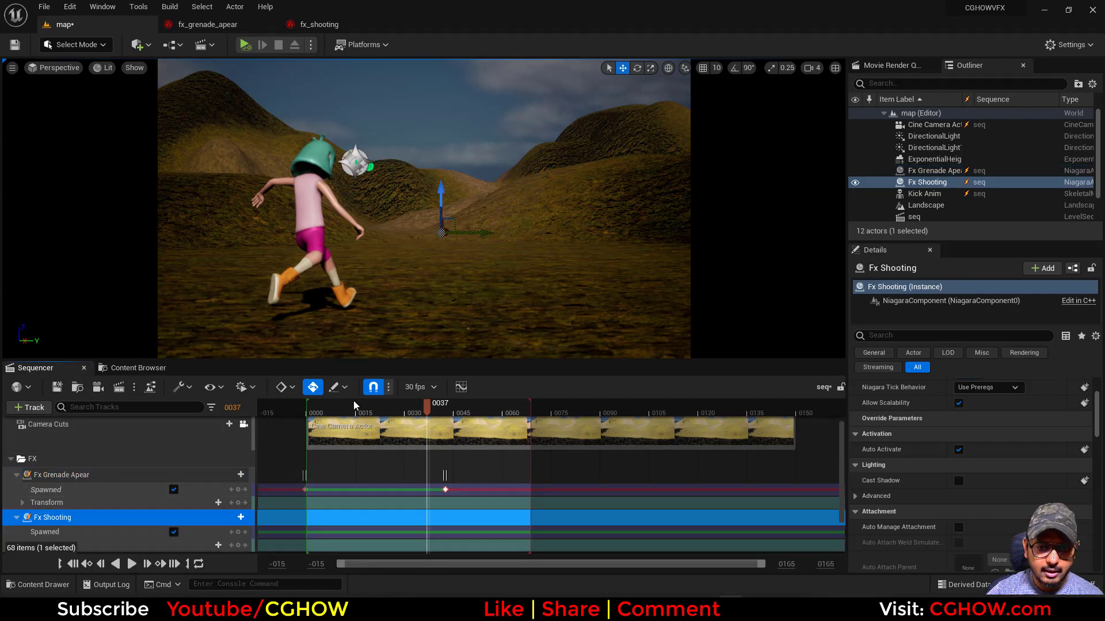
drag(355, 405, 332, 413)
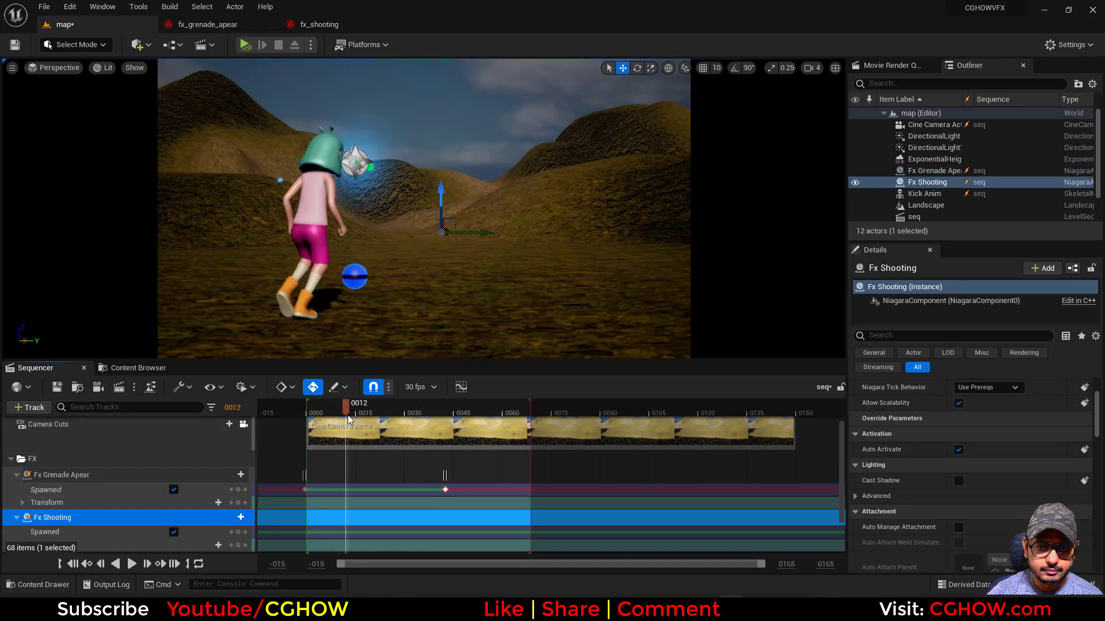
Step: Copy Fx Grenade Apear's location onto the Fx Shooting actor and scrub from before frame 0 to frame 12
click(109, 472)
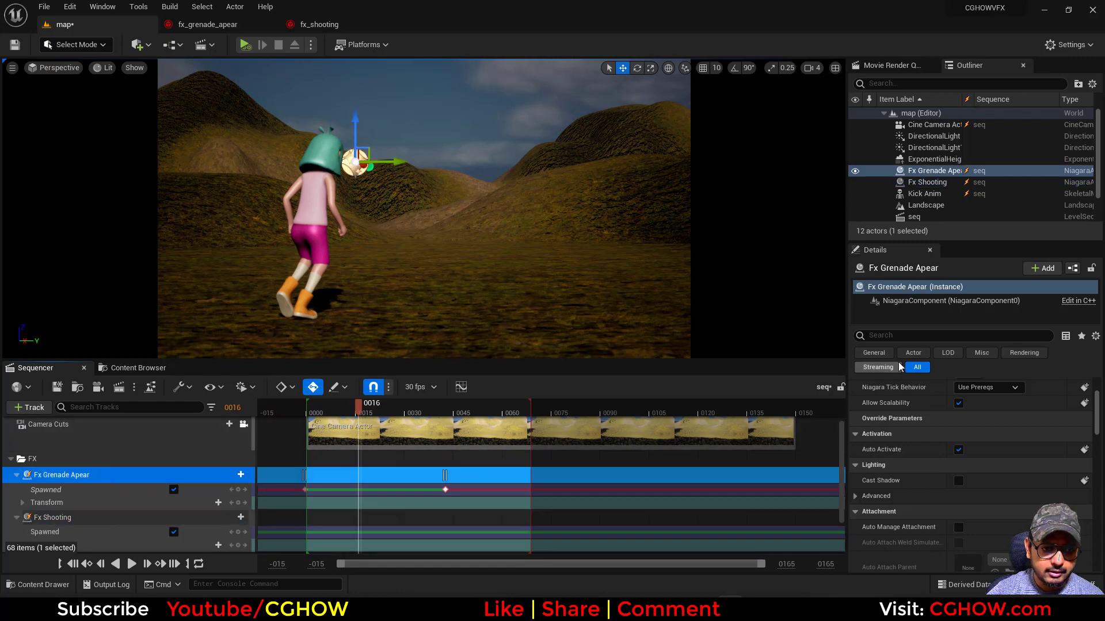
right_click(938, 415)
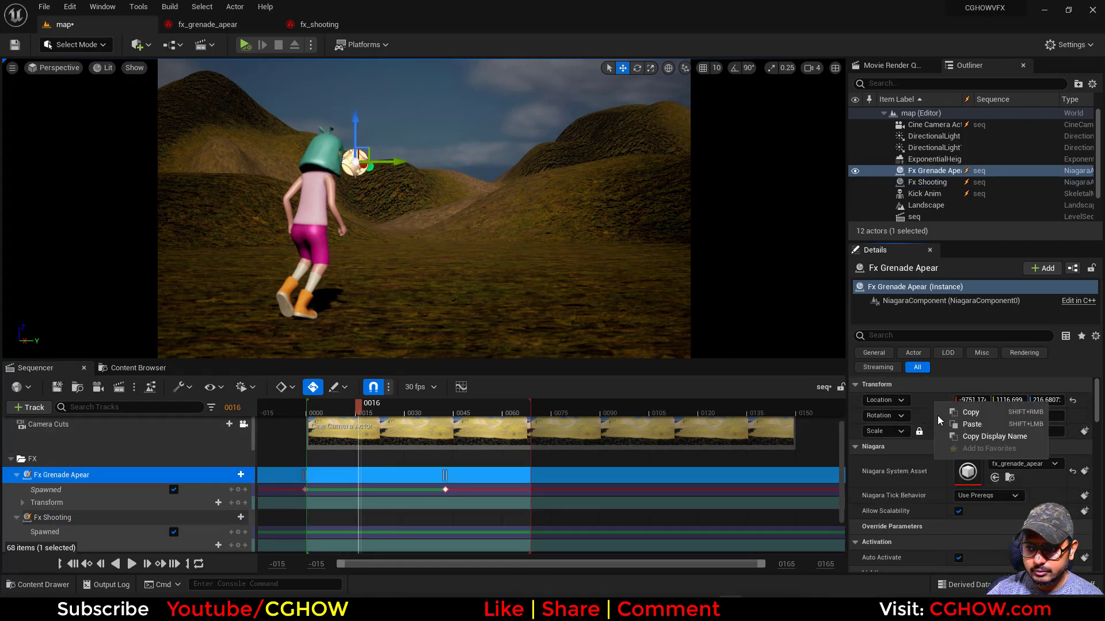
click(970, 412)
click(96, 518)
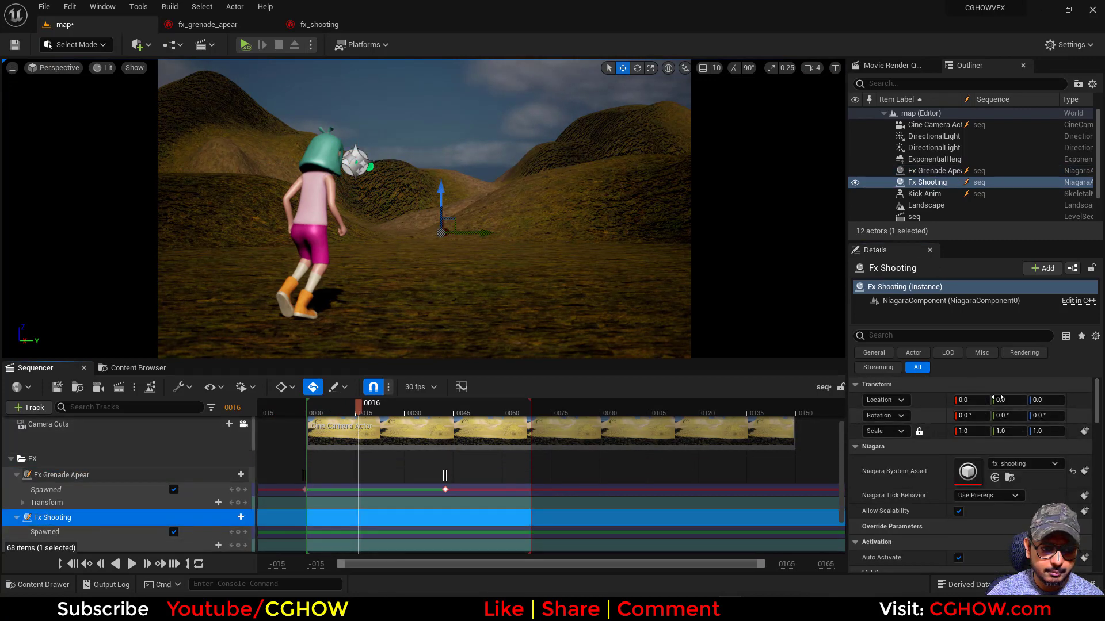
right_click(941, 419)
click(972, 425)
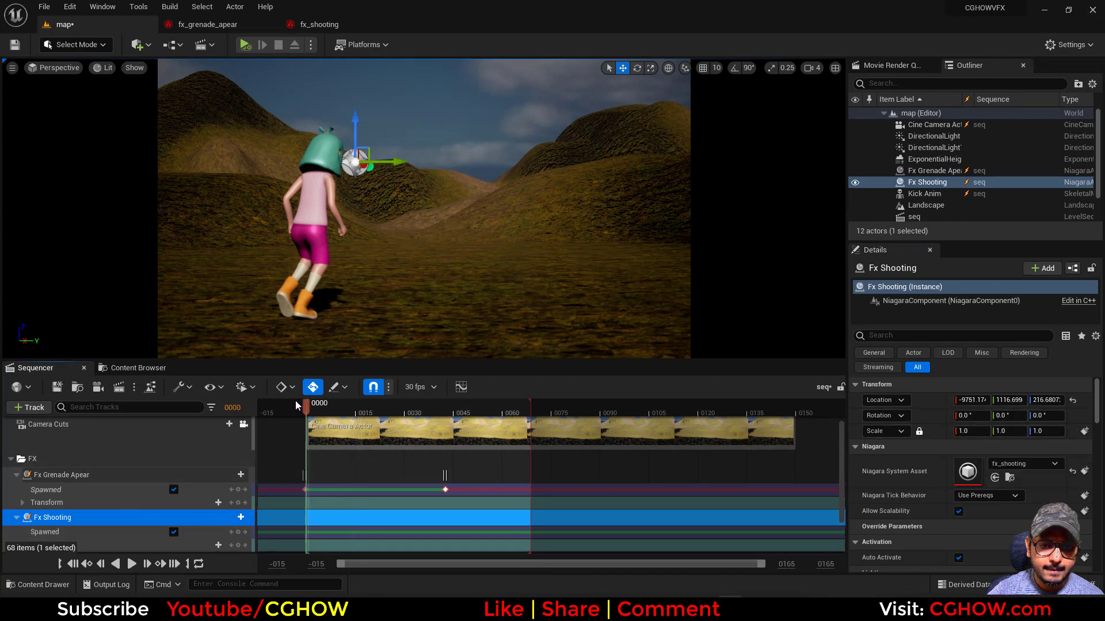
drag(296, 406, 348, 413)
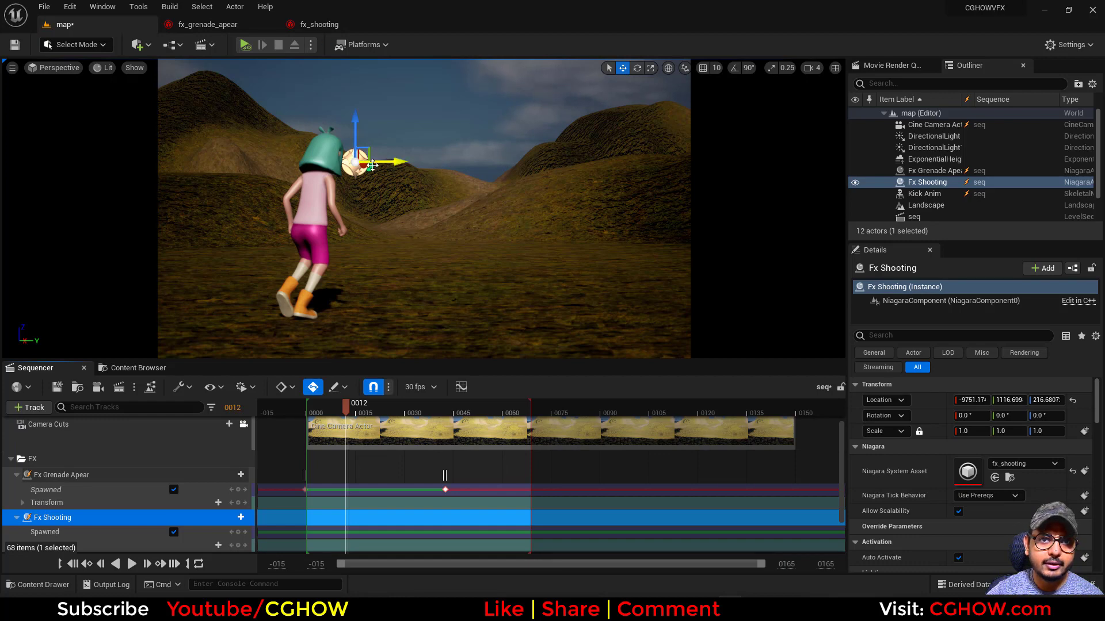
Step: Set the fx_shooting ball's Add Velocity to X 200 and Y 50, and return to the map's sequence to check it
click(319, 25)
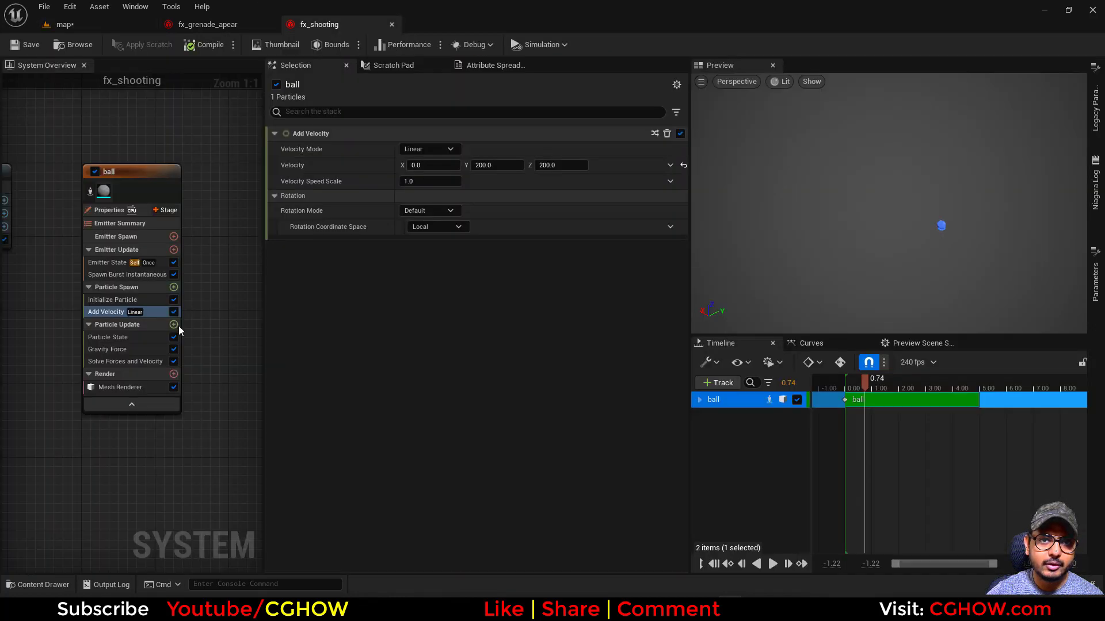
click(431, 165)
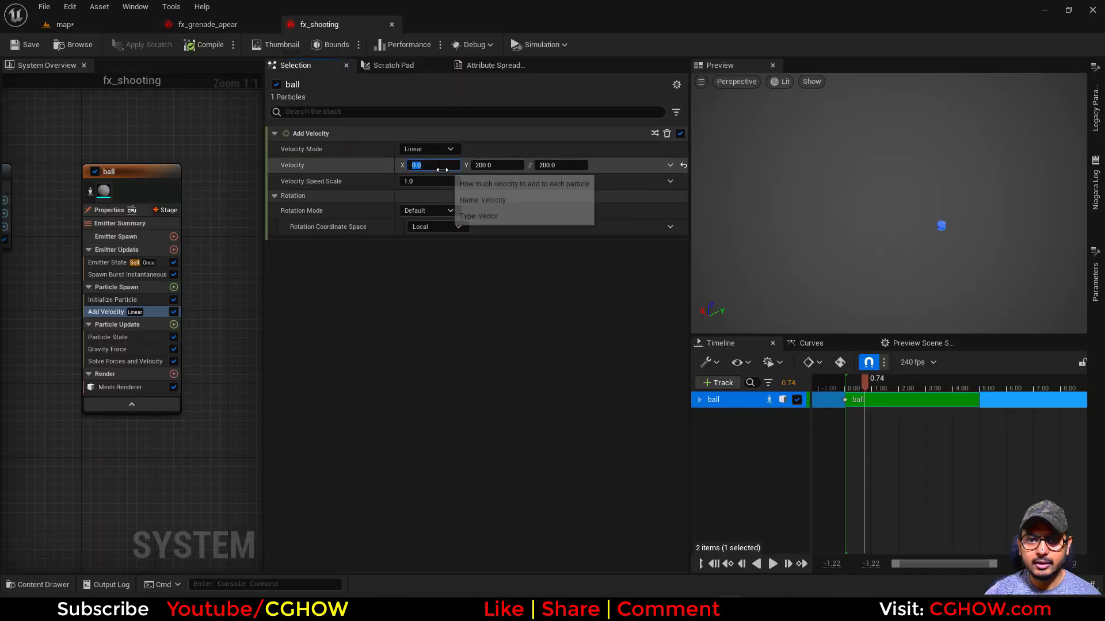
text(200)
click(482, 165)
text(50)
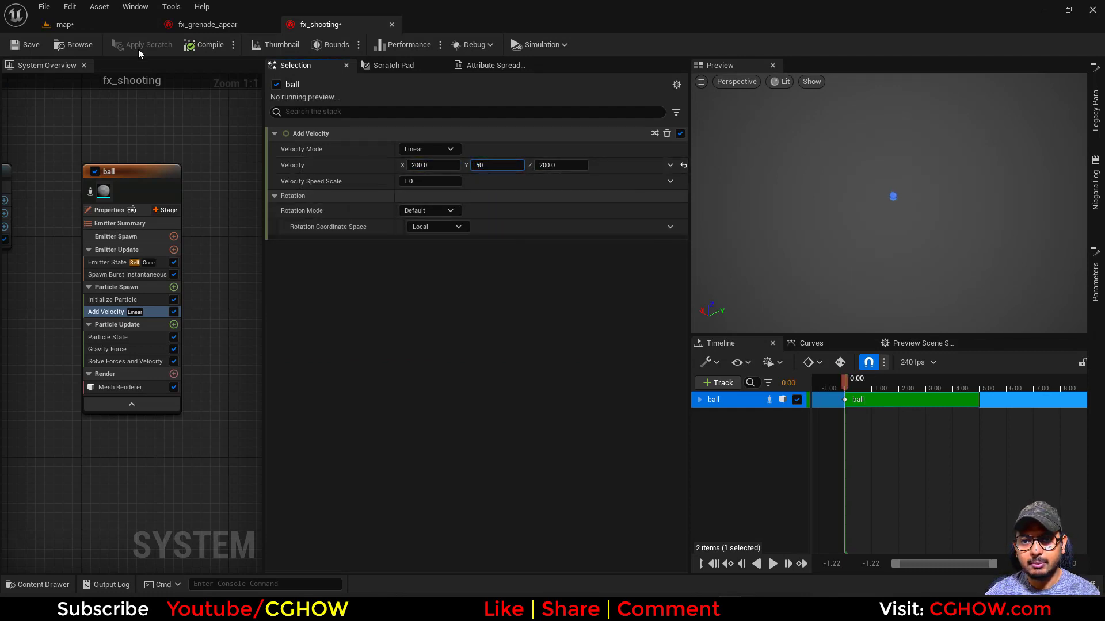
click(102, 27)
click(341, 412)
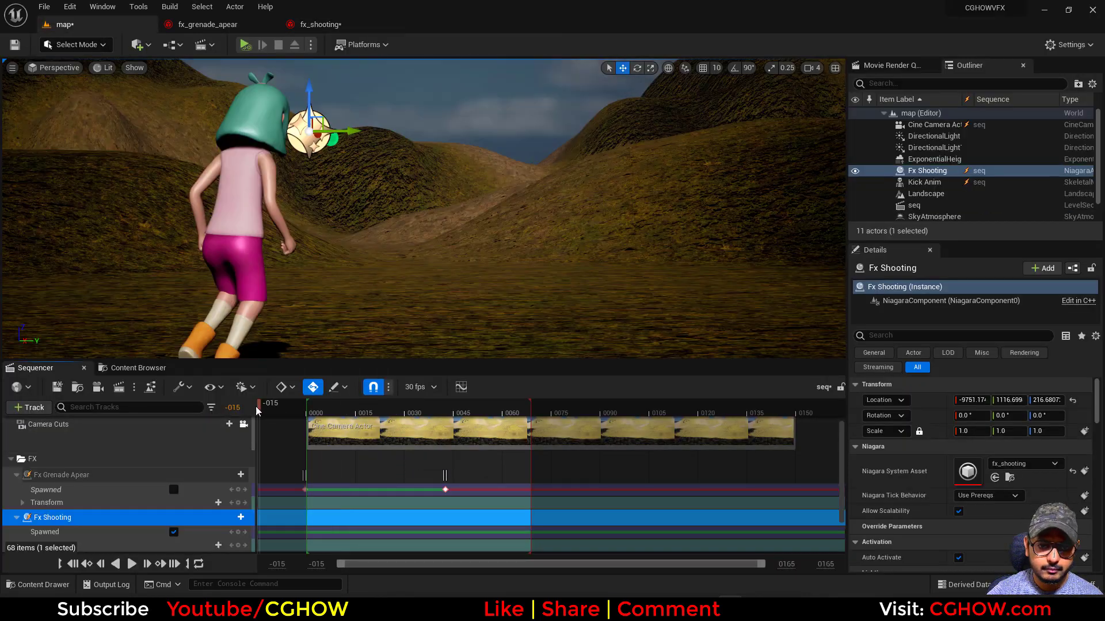
Step: Key Fx Shooting's Spawned state off at frame 42 and on at frame 43 in the sequence
drag(371, 410, 447, 446)
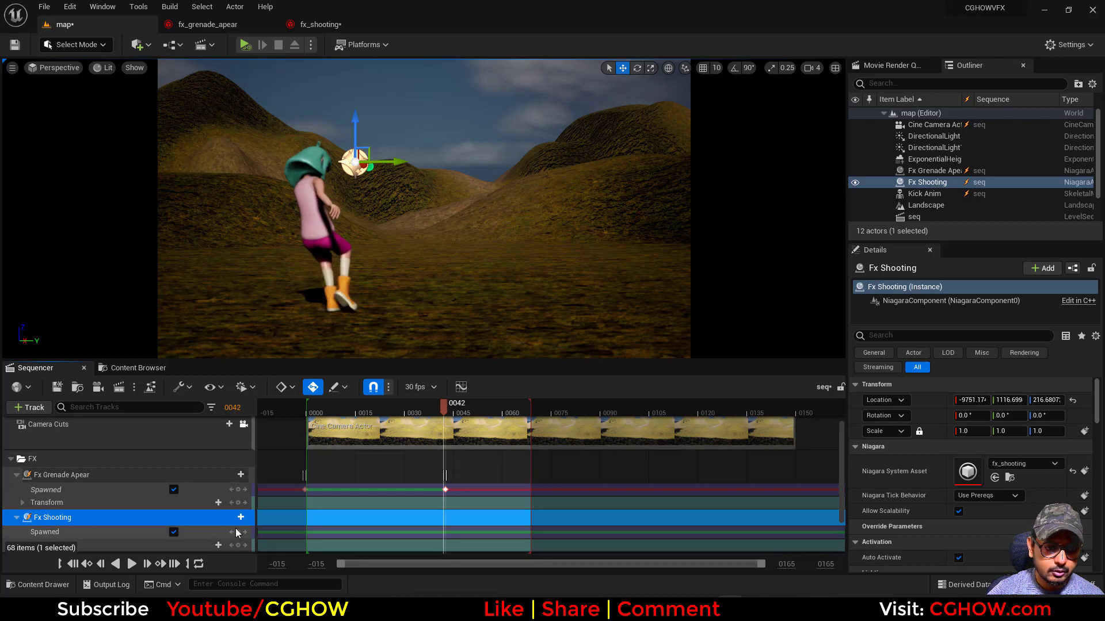
click(174, 533)
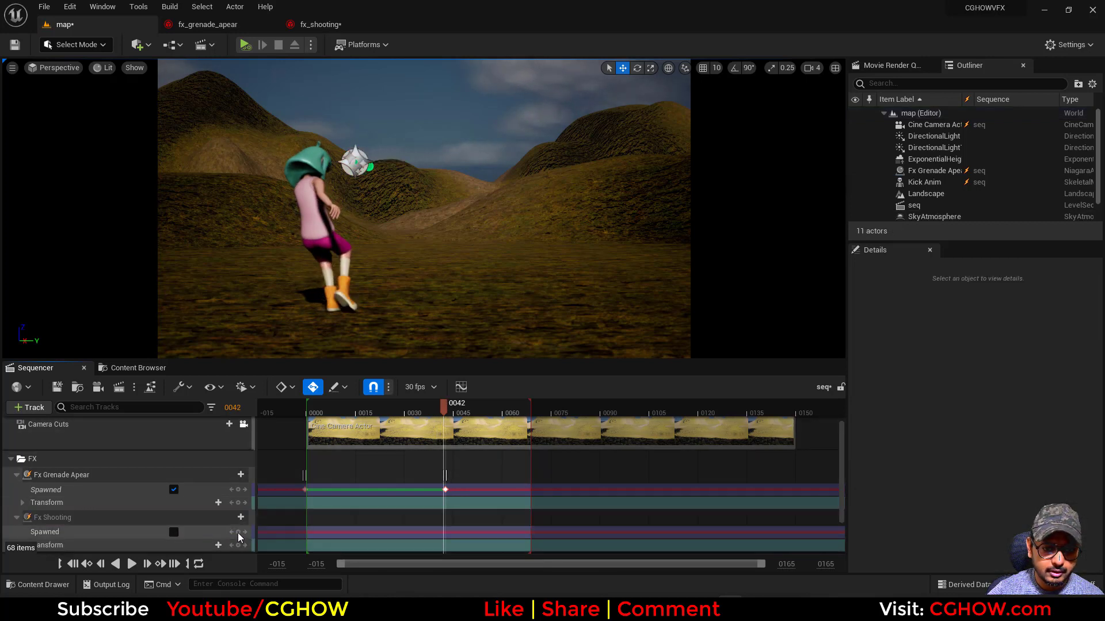
click(239, 532)
scroll(178, 530, down, 1)
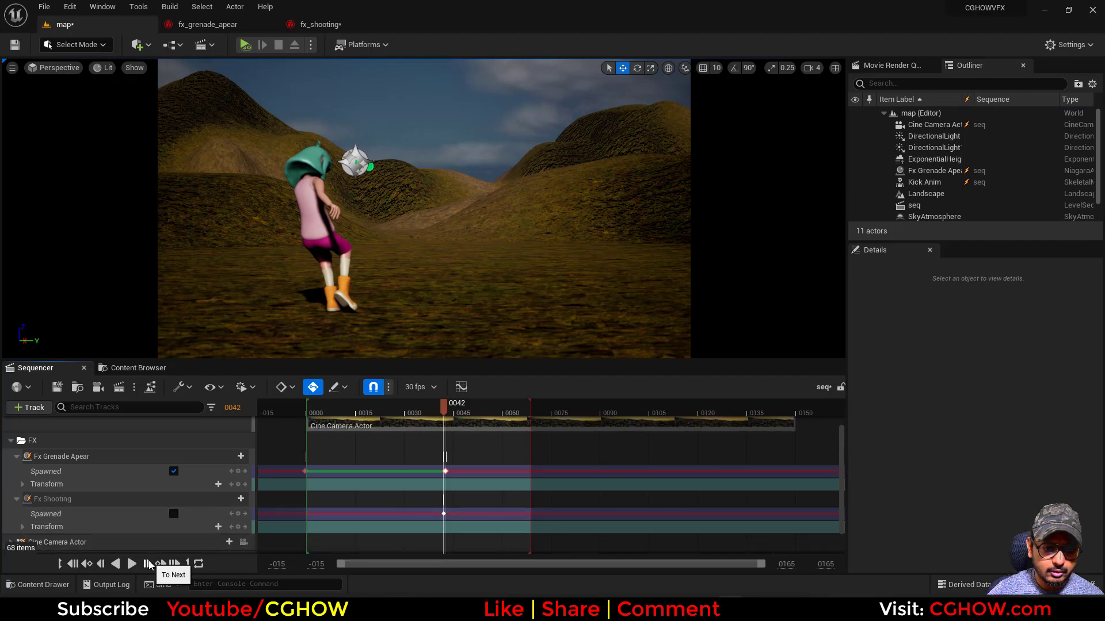
click(148, 564)
click(174, 514)
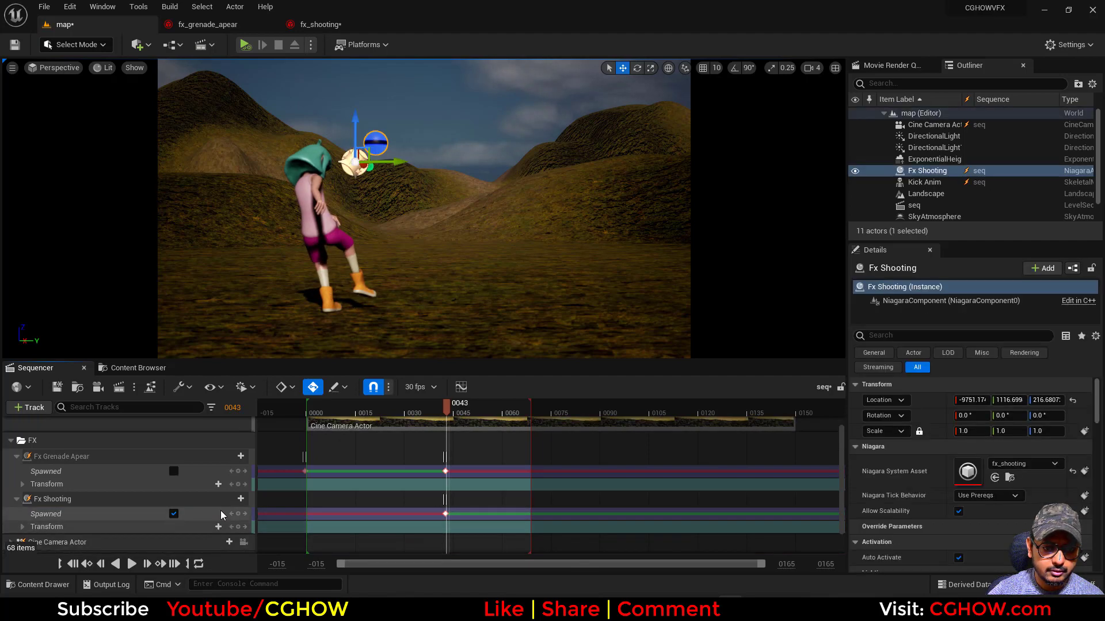
Step: Lower the Fx Shooting actor to the ground beside the kicking foot, at about Y 1124.5 and Z 110.8, and play the sequence
mouse_move(450, 404)
mouse_down()
mouse_move(403, 415)
mouse_move(476, 419)
mouse_move(373, 422)
mouse_move(456, 421)
mouse_up()
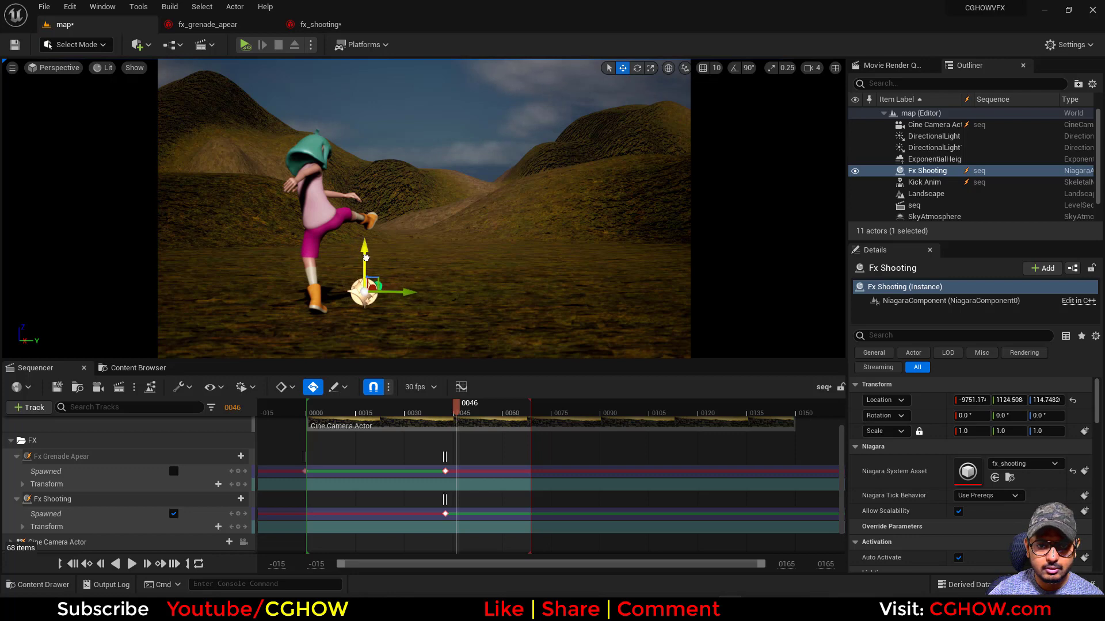
drag(430, 403, 293, 414)
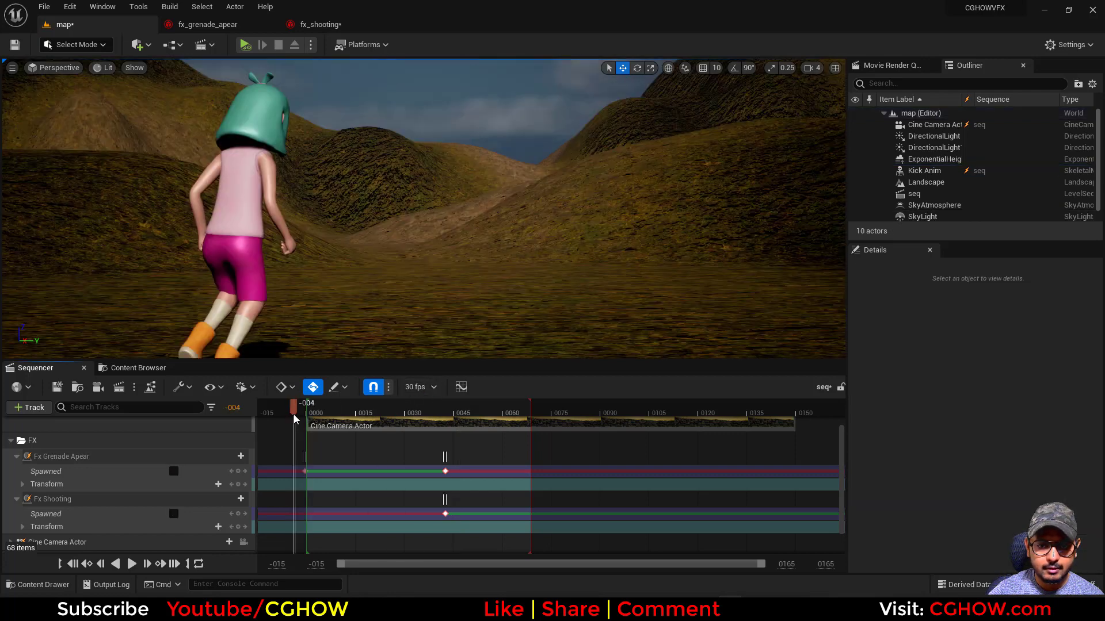
click(133, 564)
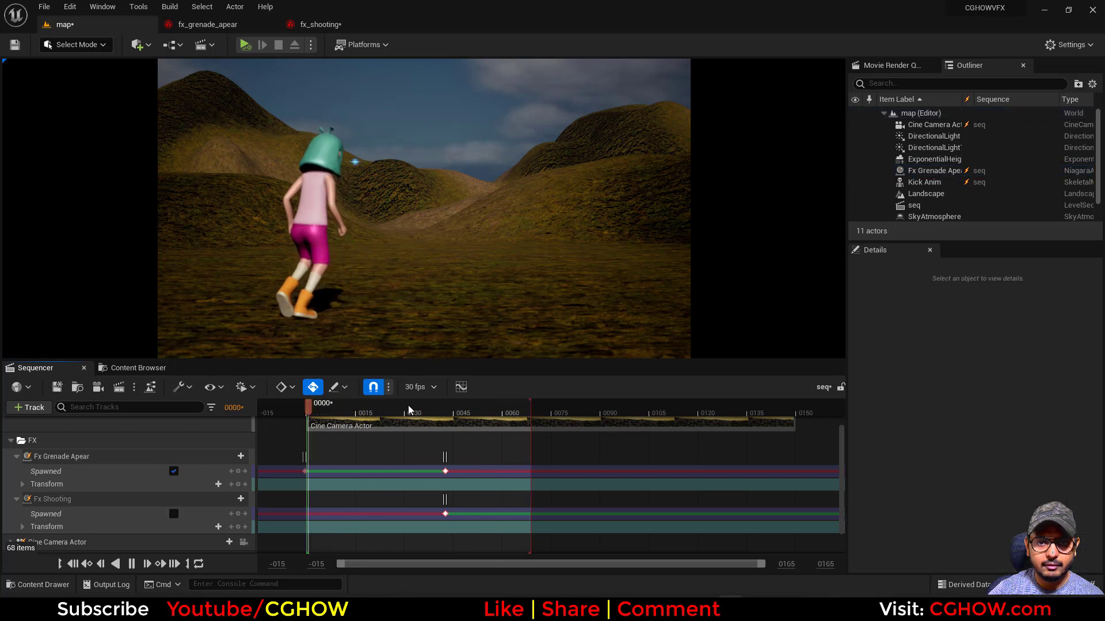
click(385, 410)
Step: Set the fx_shooting ball's Add Velocity to X 2000, Y 500 and Z 500
click(318, 26)
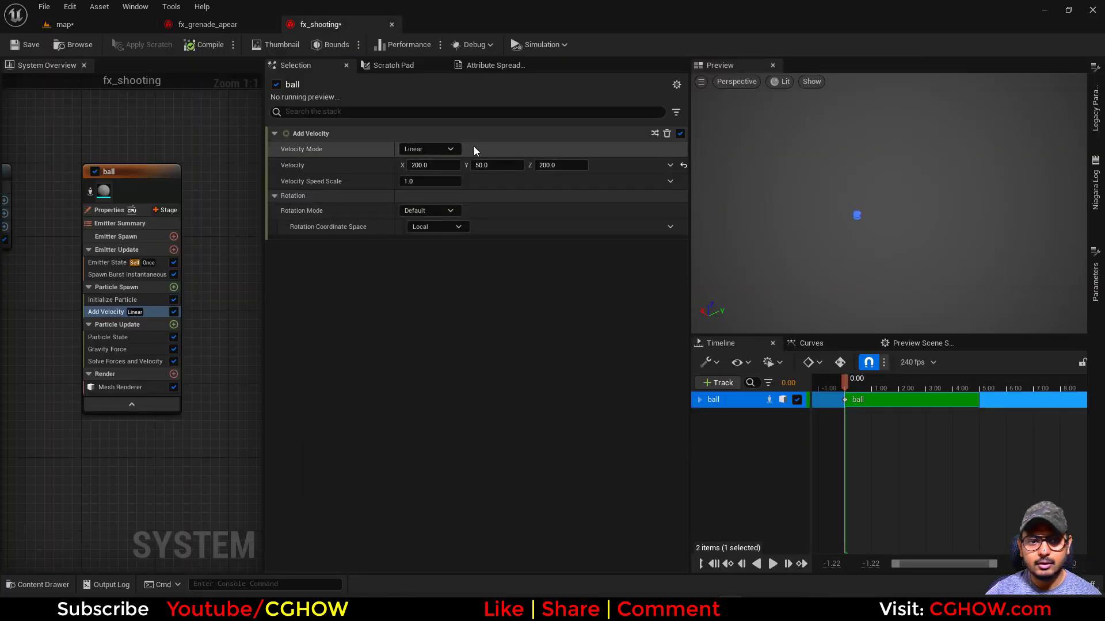
text(2000)
key(Tab)
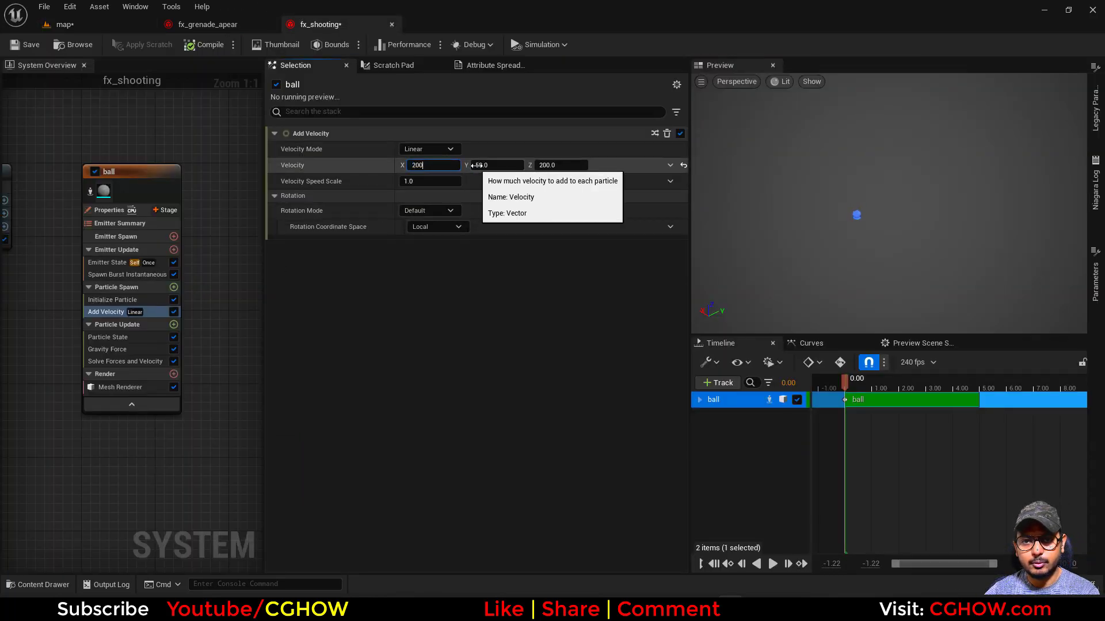
text(500)
key(Return)
click(566, 165)
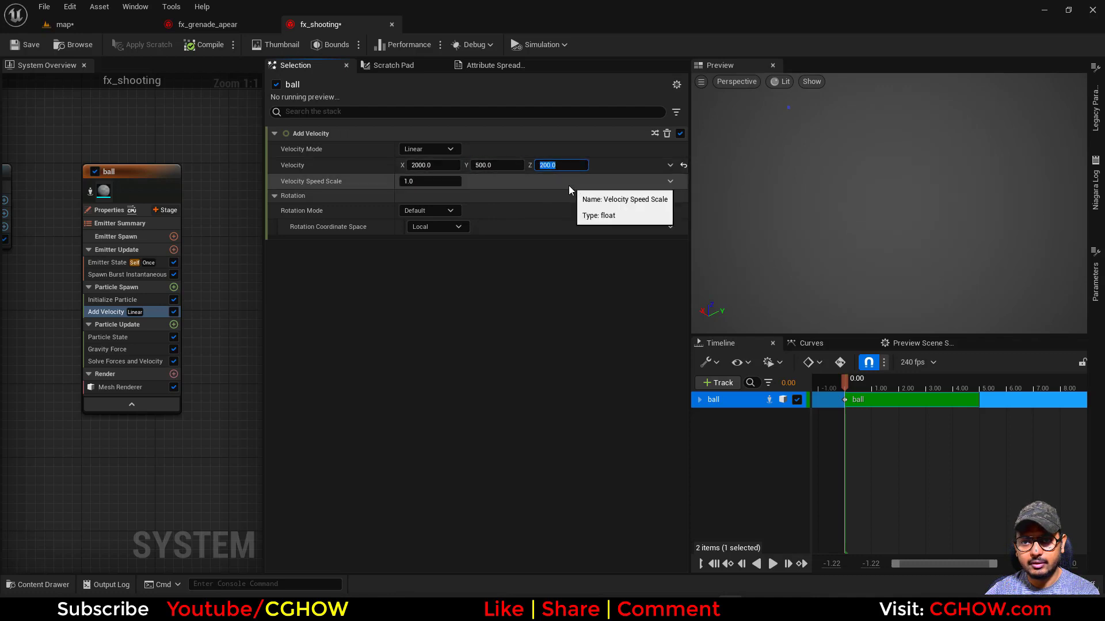
text(500)
key(Return)
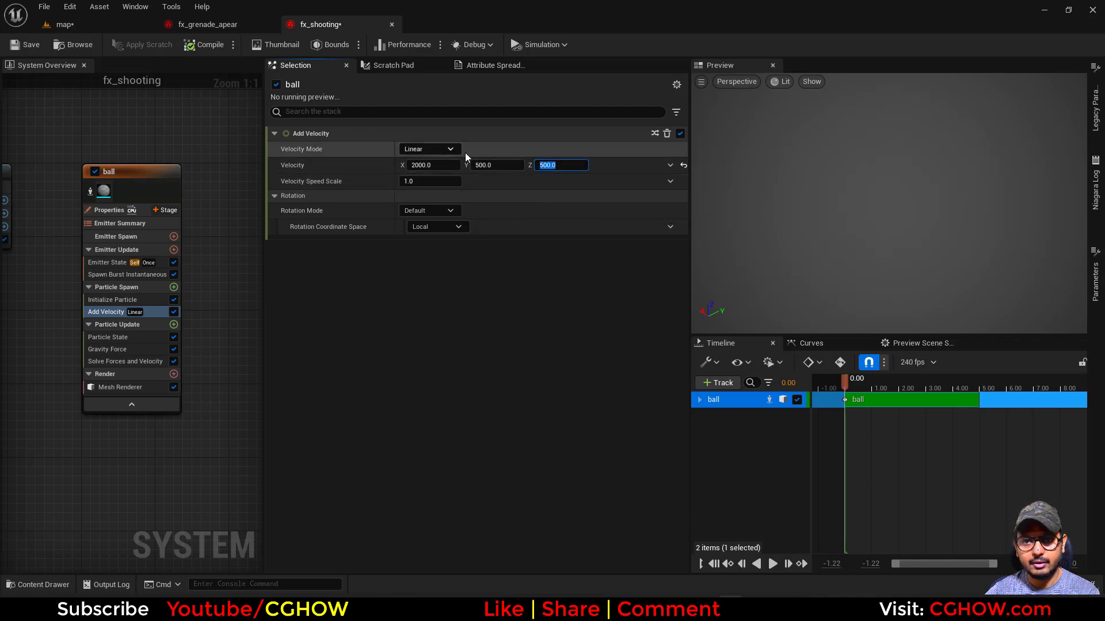
Step: Set the ball's Add Velocity Y value to 0 and play the sequence through the kick
click(485, 165)
text(5)
click(145, 28)
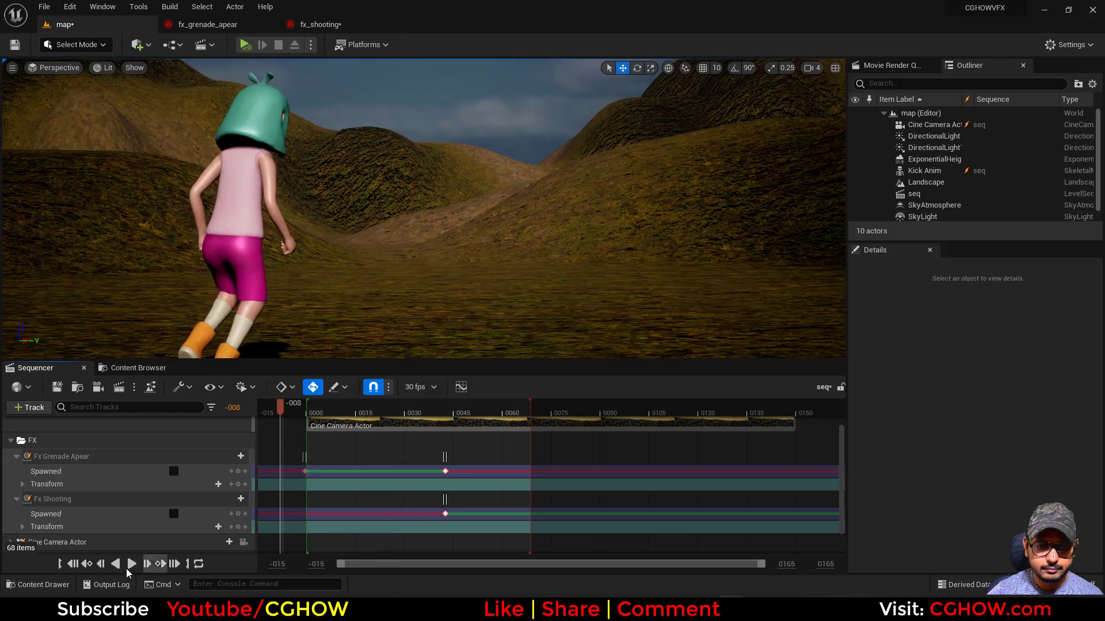
click(131, 564)
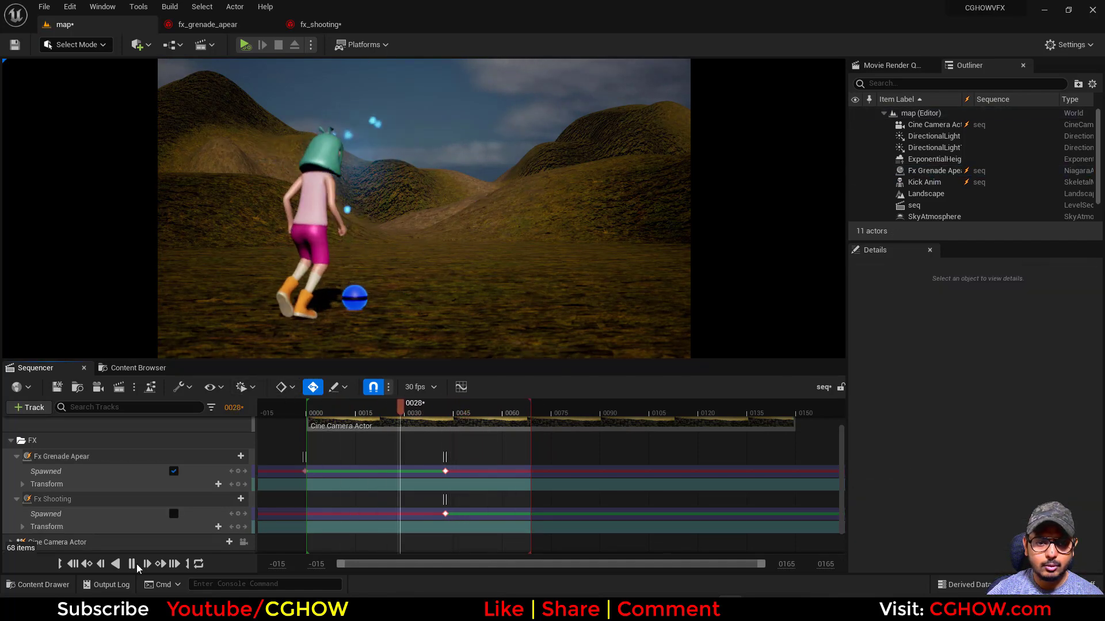
click(133, 565)
Step: Try a different Add Velocity Z value on the ball and replay the sequence from before frame 0
click(316, 29)
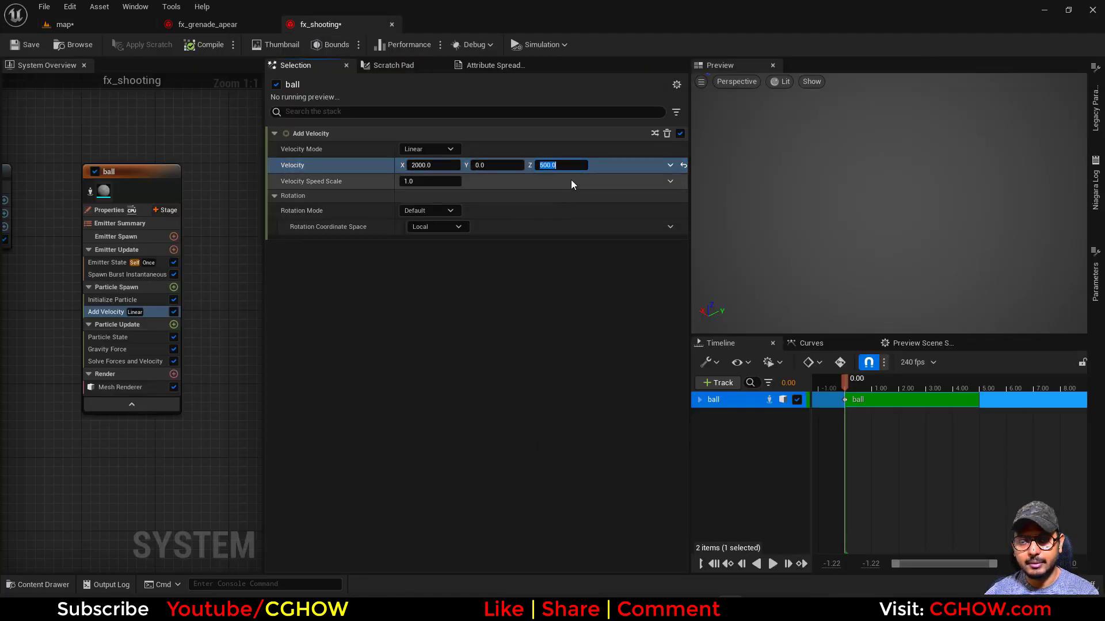
text(800)
key(Return)
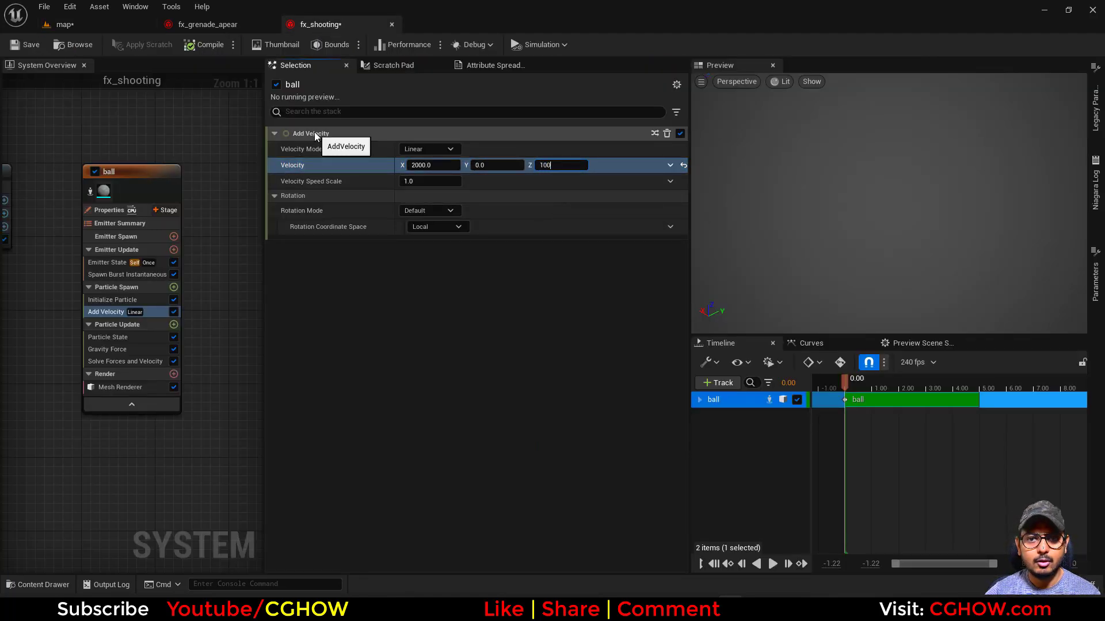
click(58, 24)
drag(371, 409, 274, 415)
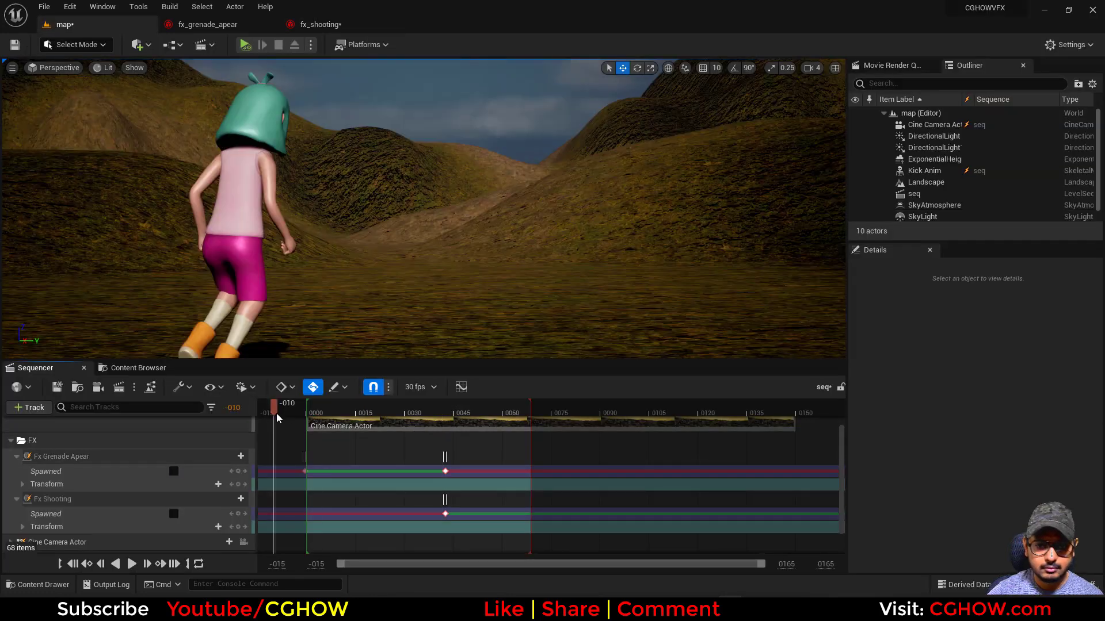
click(132, 564)
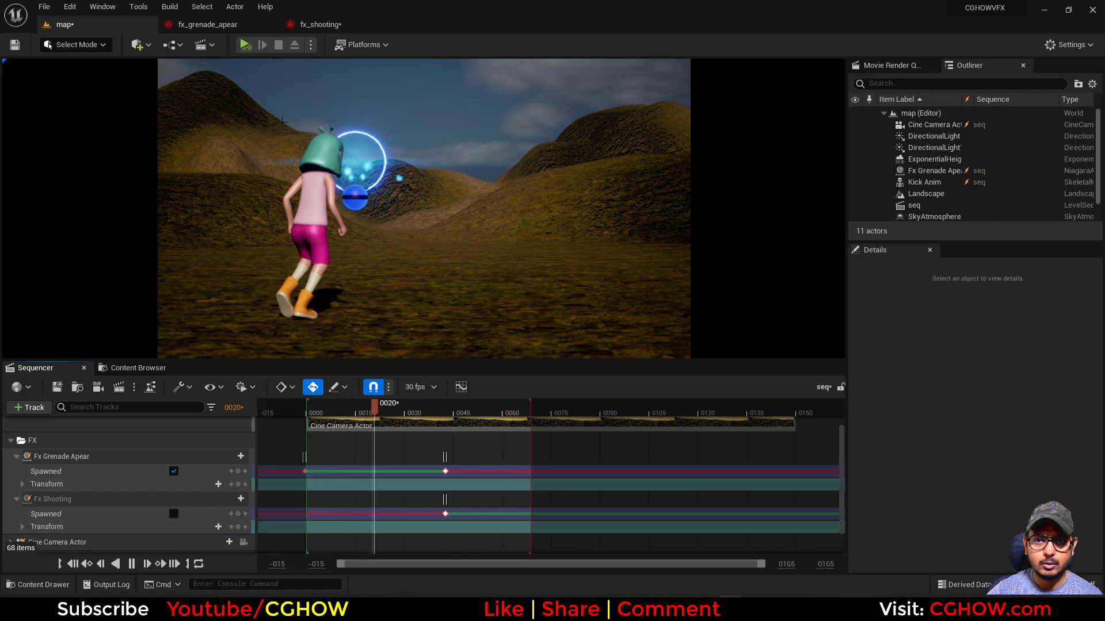
Step: Set the fx_shooting ball's Add Velocity Z value to 800
click(330, 23)
click(561, 165)
text(800)
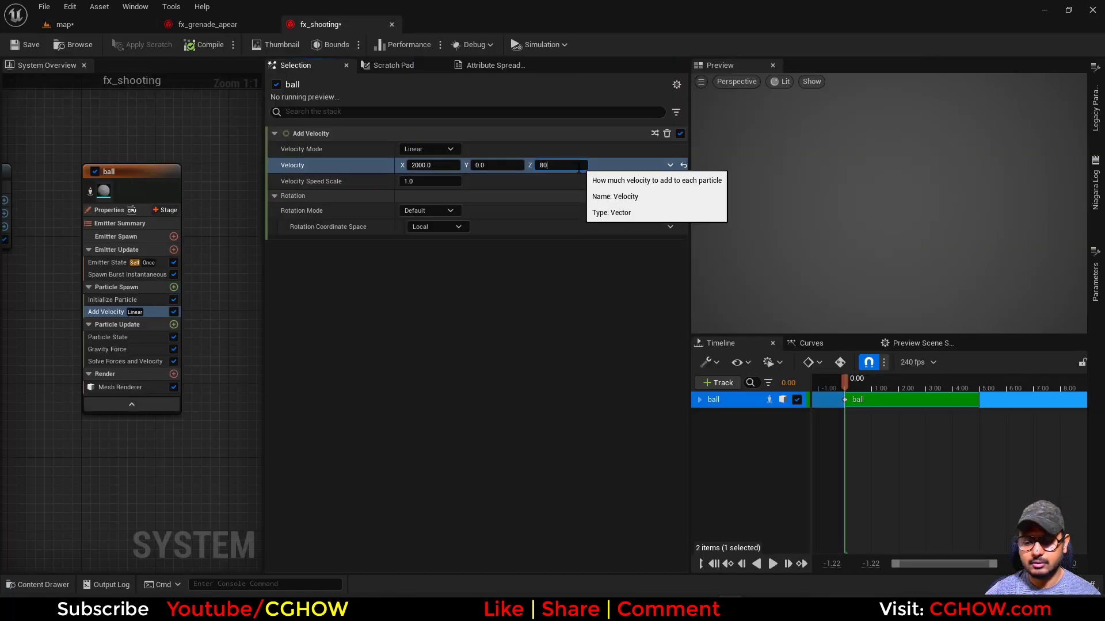
key(Return)
Step: Set the ball's particle Lifetime to 2.5 in Initialize Particle and check the launch in the sequence
click(109, 300)
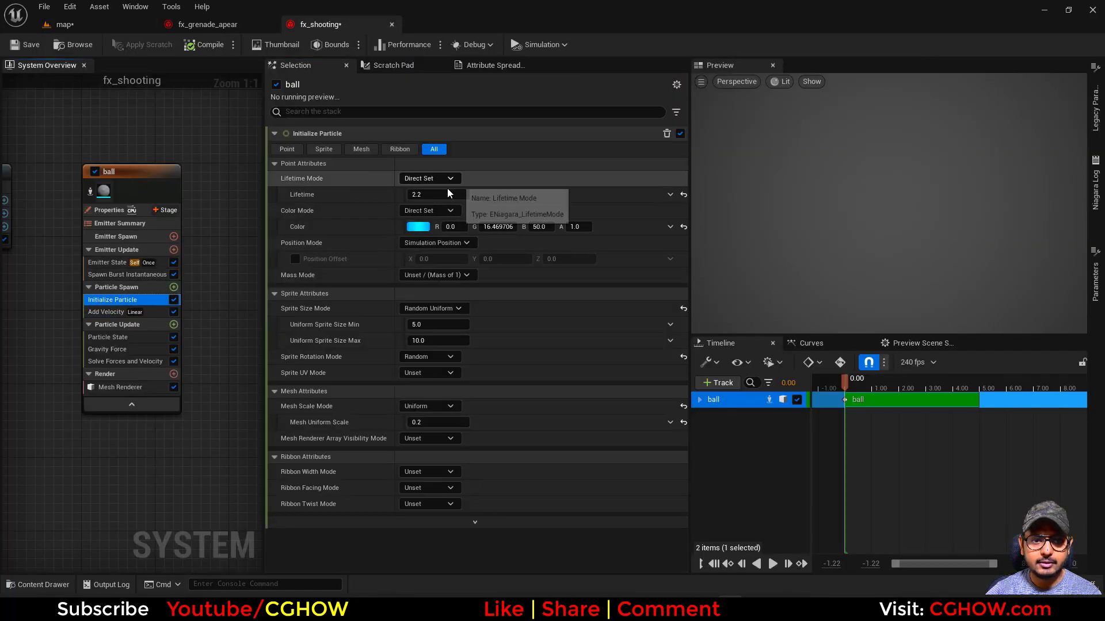
click(436, 194)
text(3)
key(BackSpace)
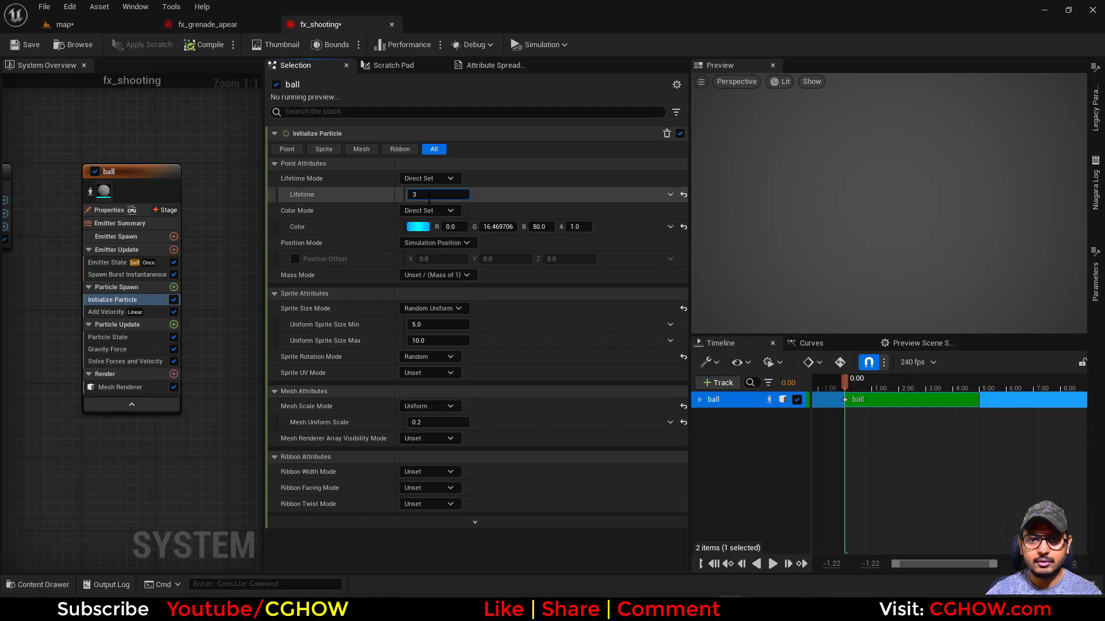
text(2.5)
key(Return)
click(62, 28)
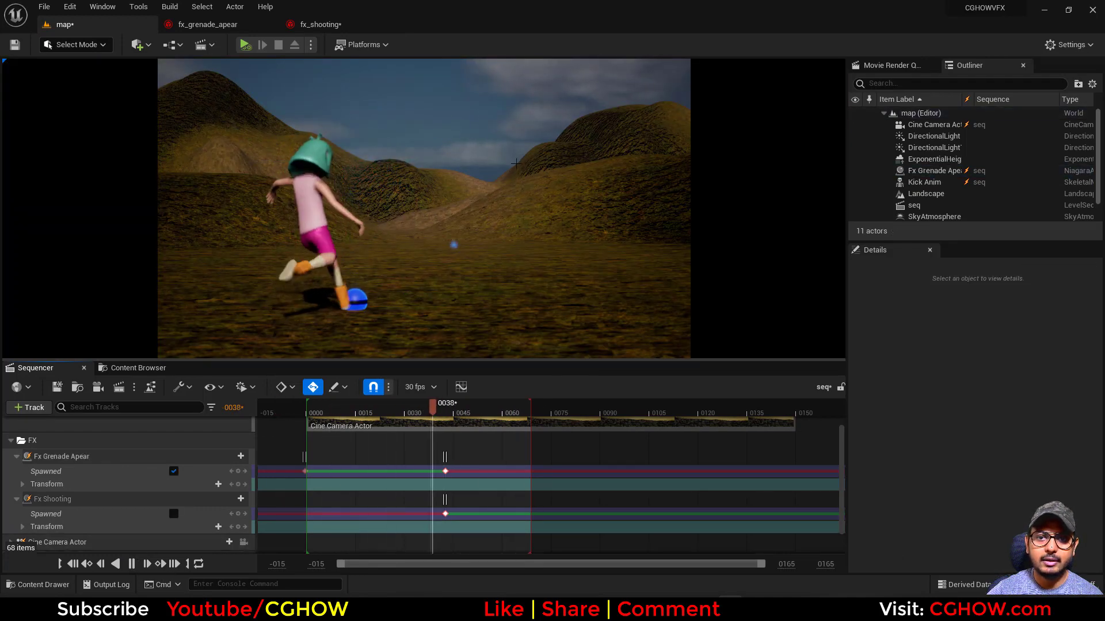
Step: Review the ball's Add Velocity, Initialize Particle and Gravity Force settings against playback of the kick in the sequence
click(319, 24)
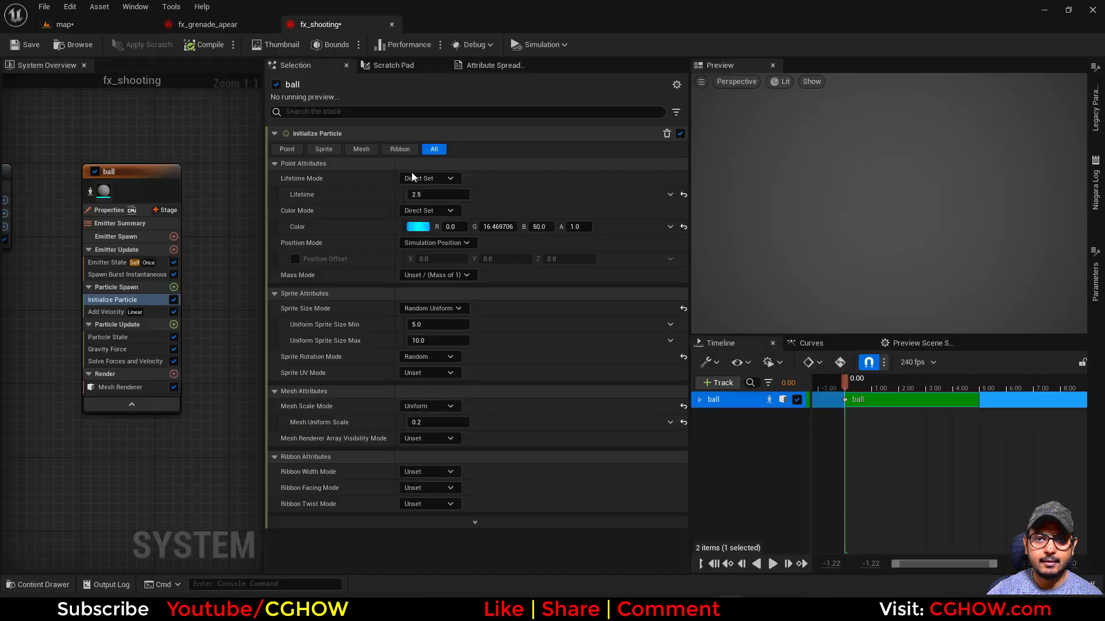
click(109, 312)
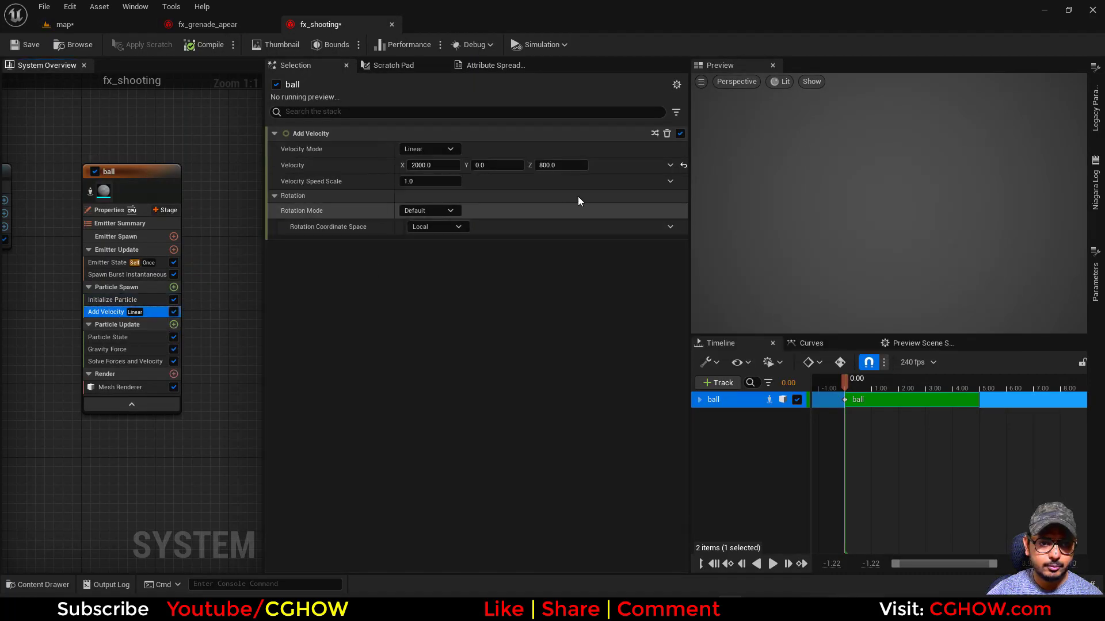
click(115, 300)
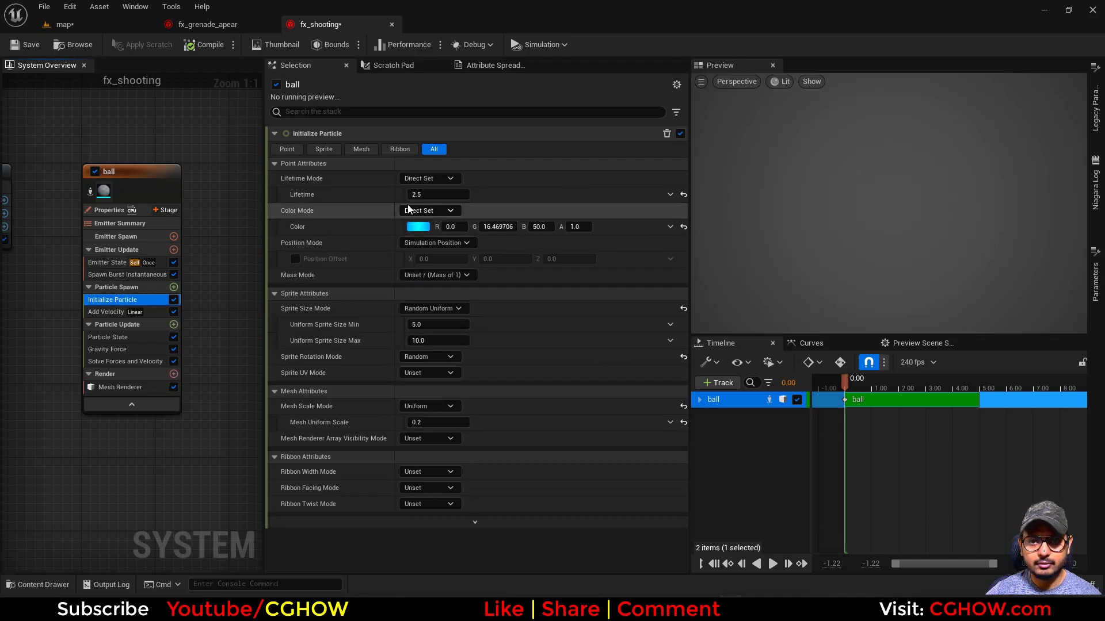
click(87, 25)
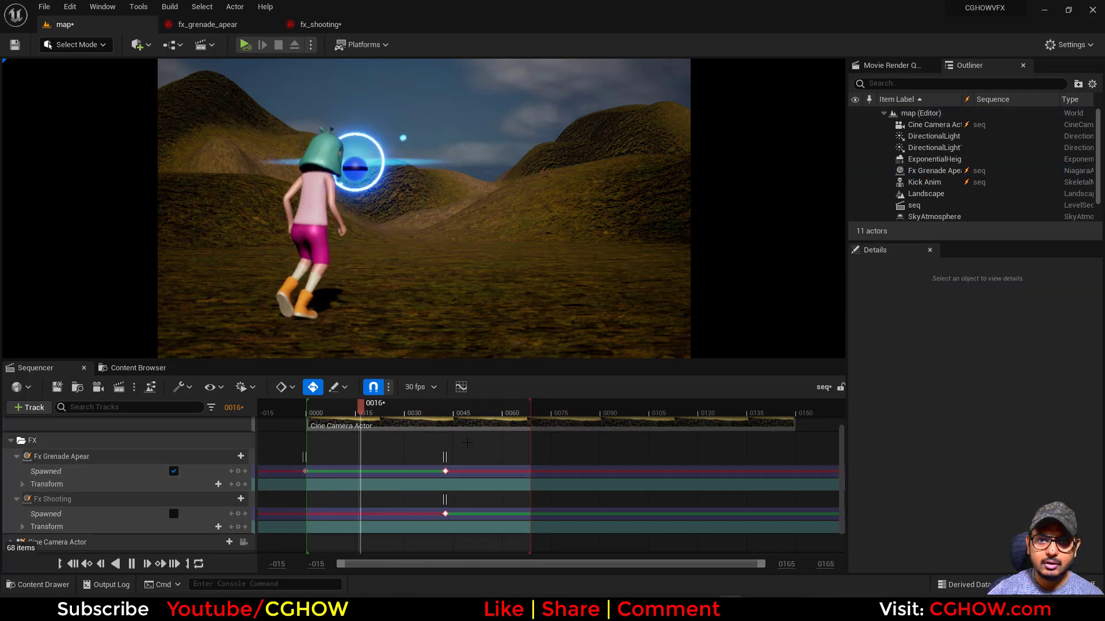
click(332, 30)
click(119, 348)
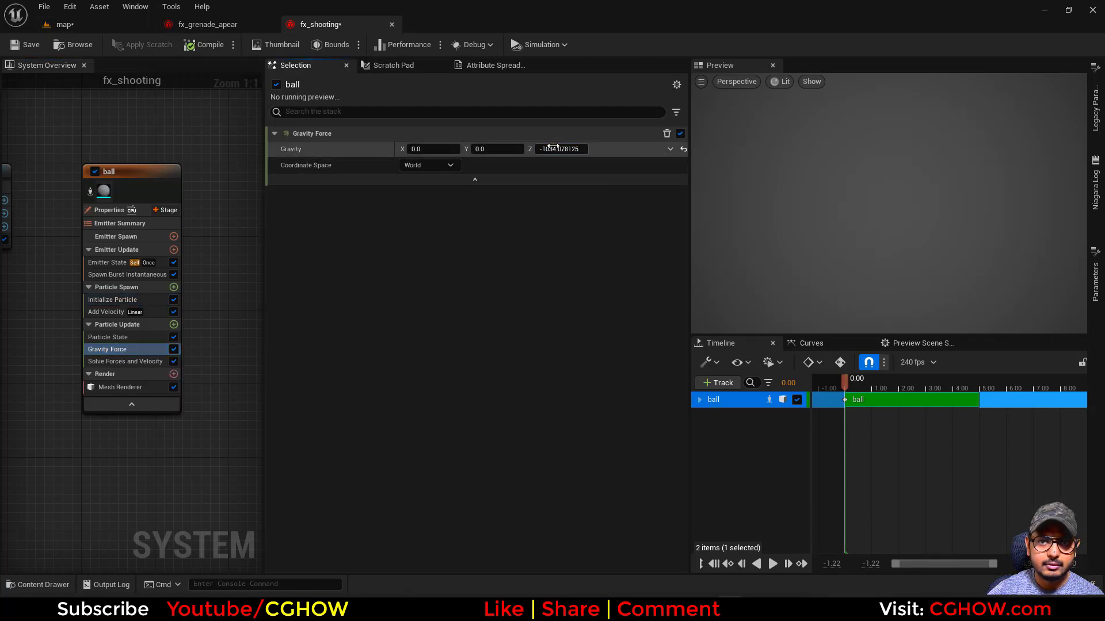
click(115, 26)
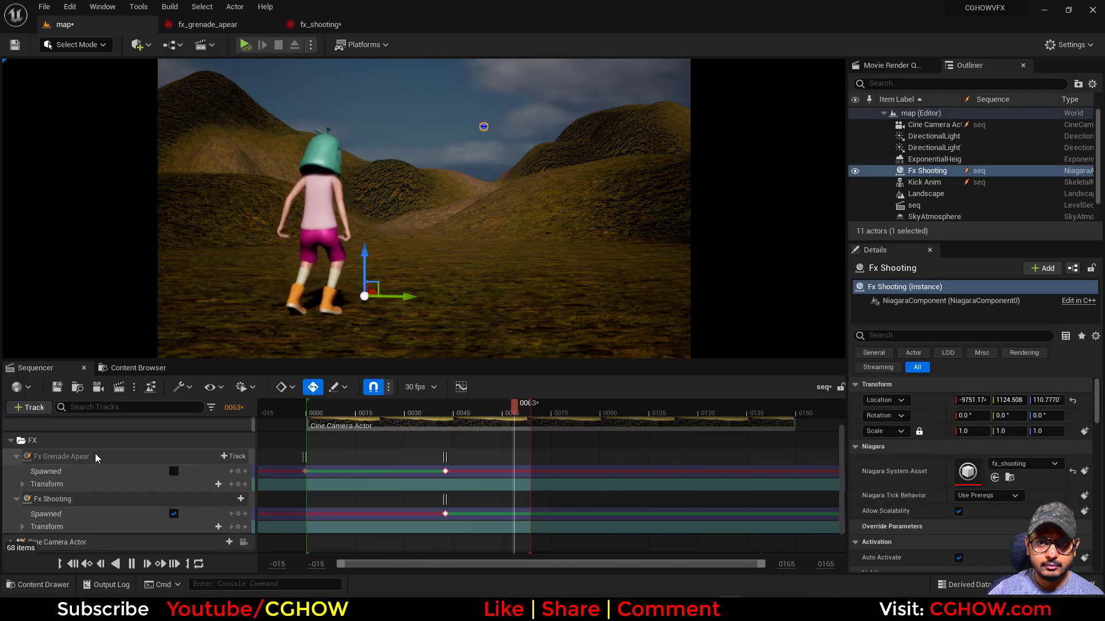
Step: Save the level sequence and switch to the GIF Scrubber window in Chrome with the reference animation
click(57, 387)
click(360, 405)
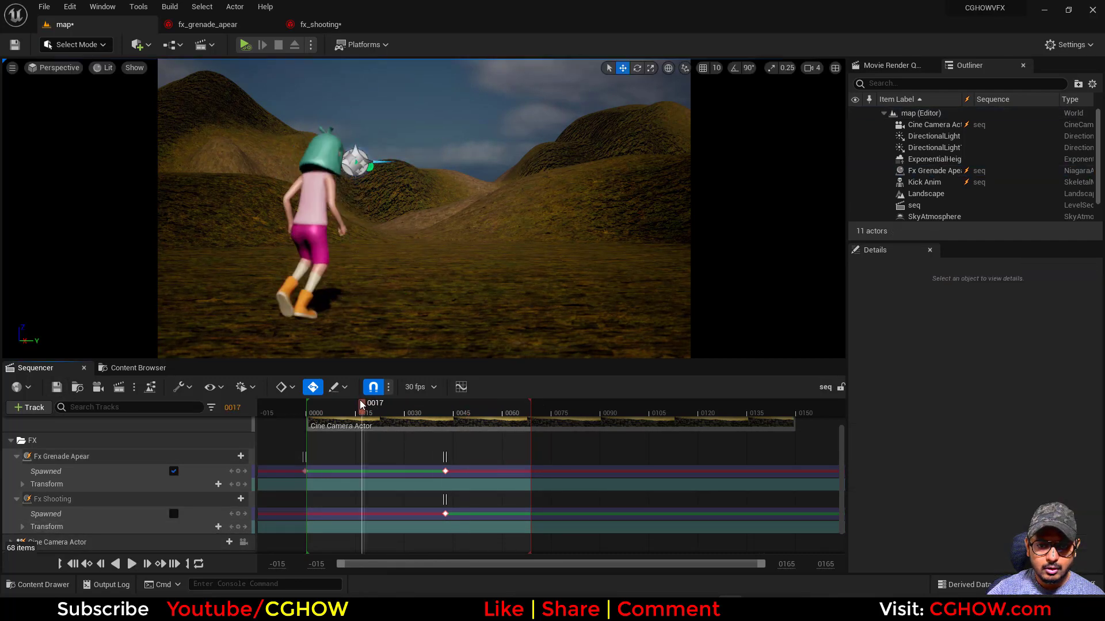
click(77, 387)
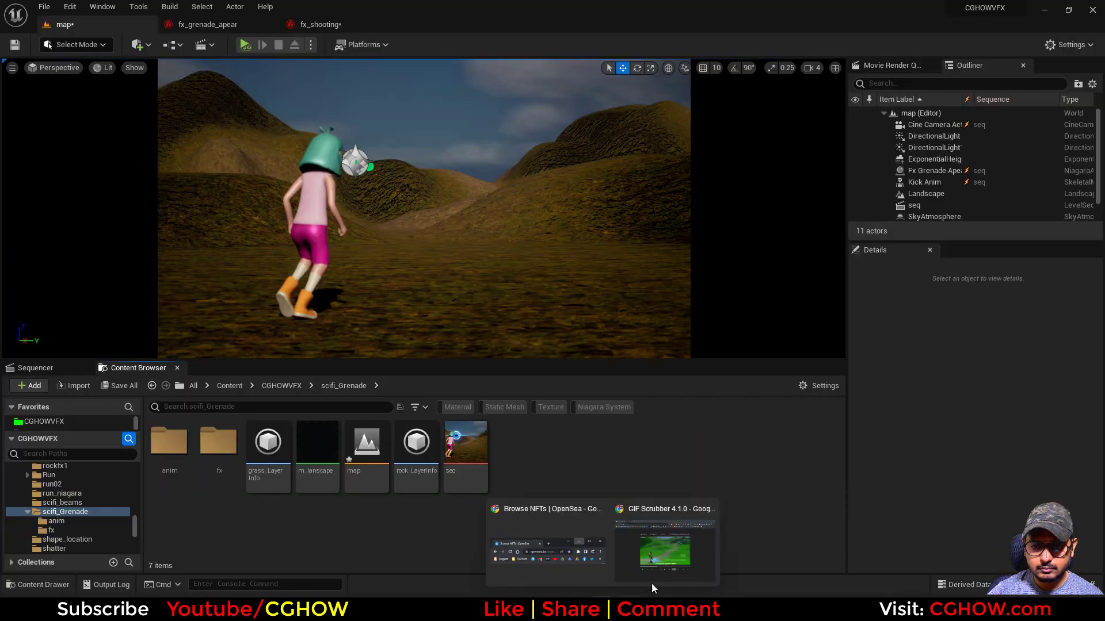
click(665, 547)
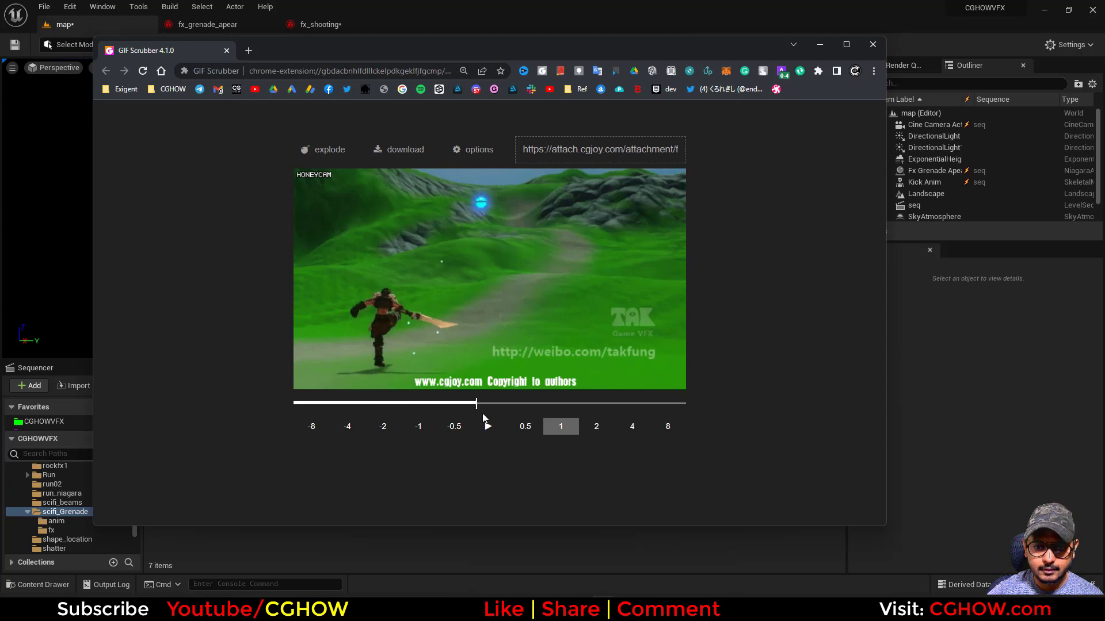
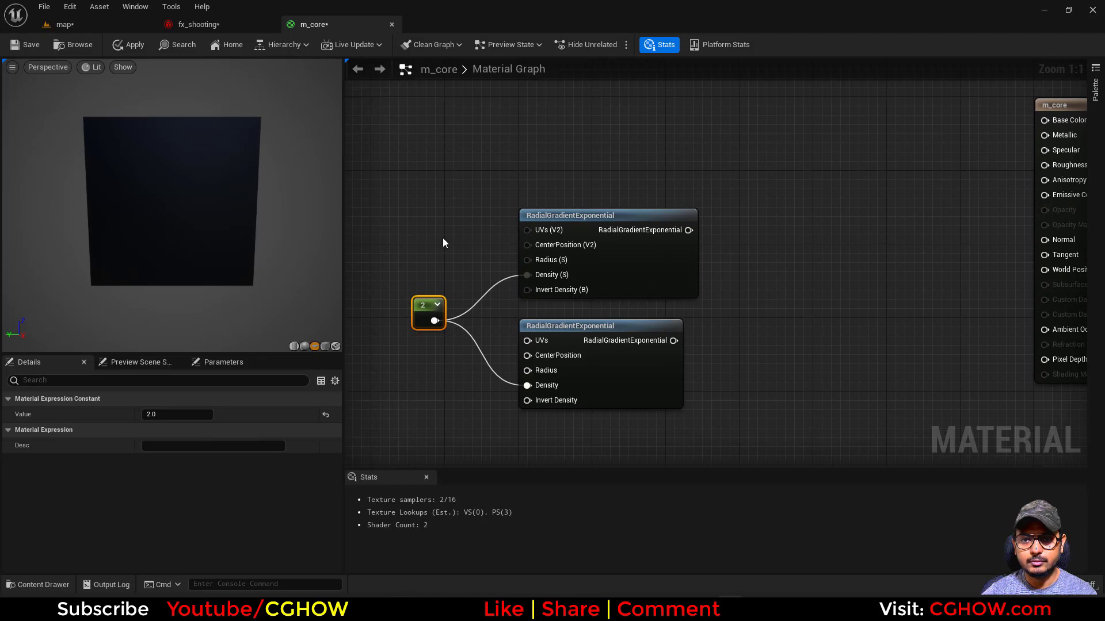
Step: Add a Constant node with value 0.3 and connect it to the Radius of the upper RadialGradientExponential
click(442, 239)
key(1)
click(440, 246)
drag(464, 271, 426, 259)
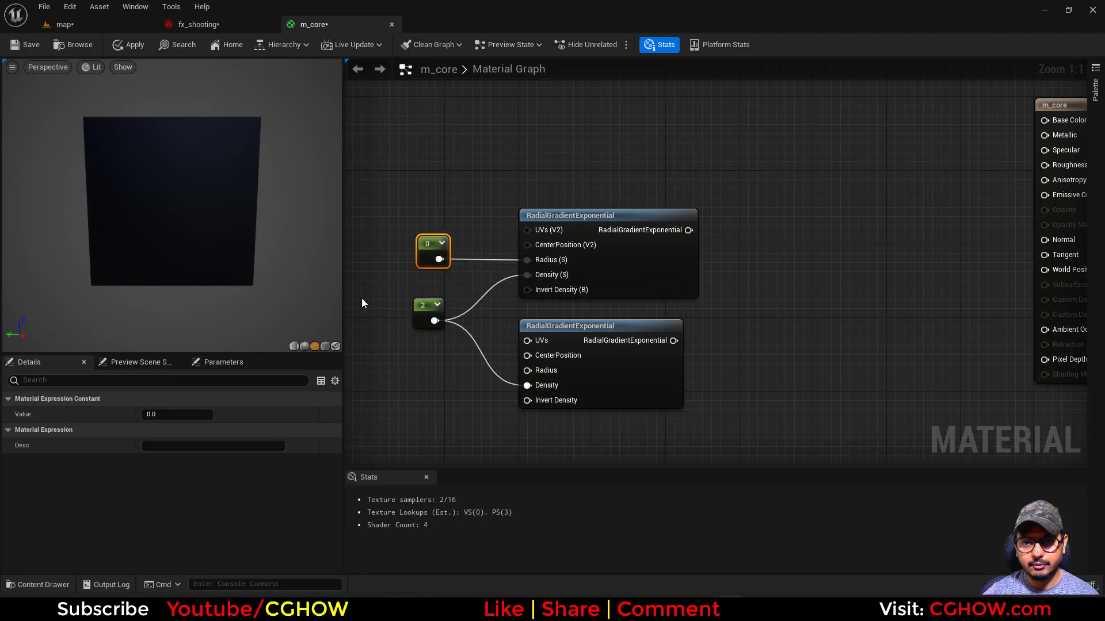
click(196, 415)
text(0.3)
key(Return)
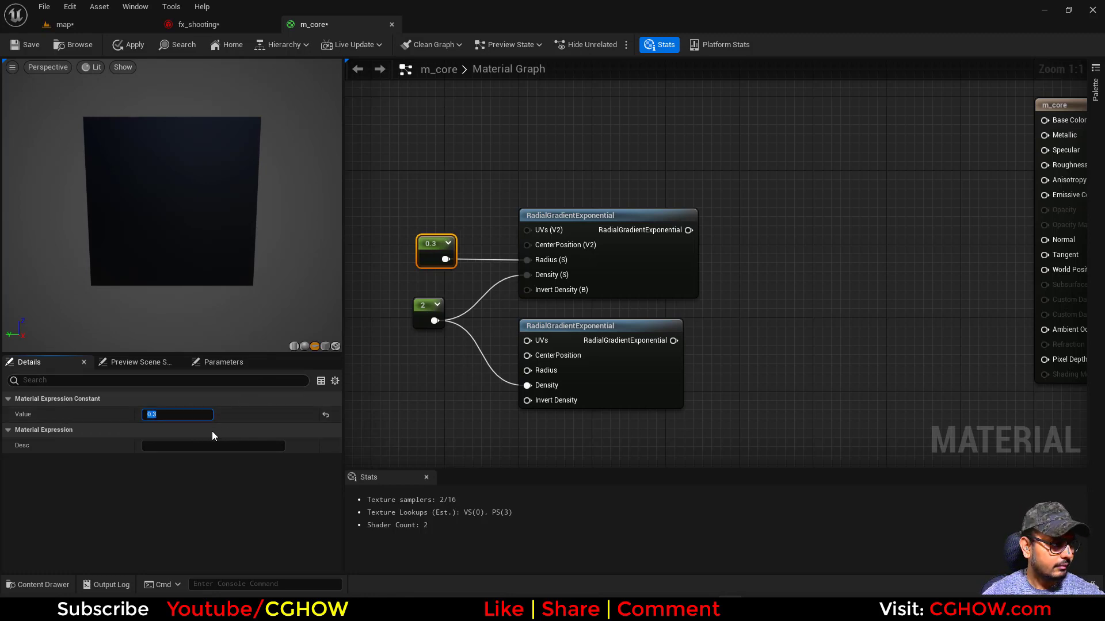
Step: Move both RadialGradientExponential nodes closer to the material output and add a Particle Color node above them
right_drag(744, 290, 603, 309)
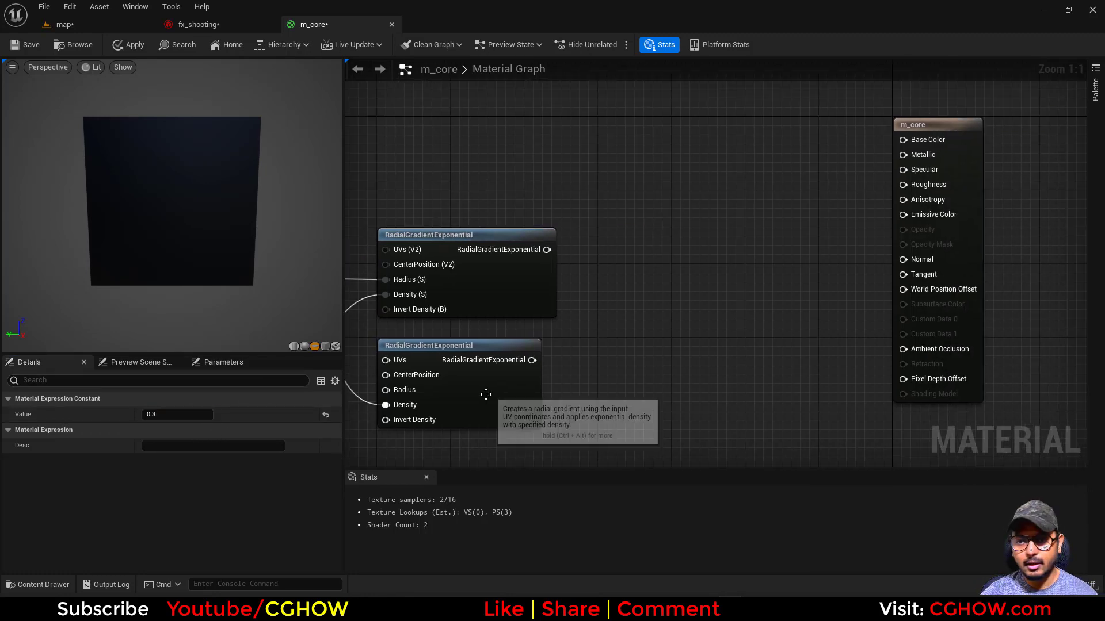
drag(486, 394, 526, 385)
drag(528, 297, 543, 296)
right_drag(547, 296, 604, 328)
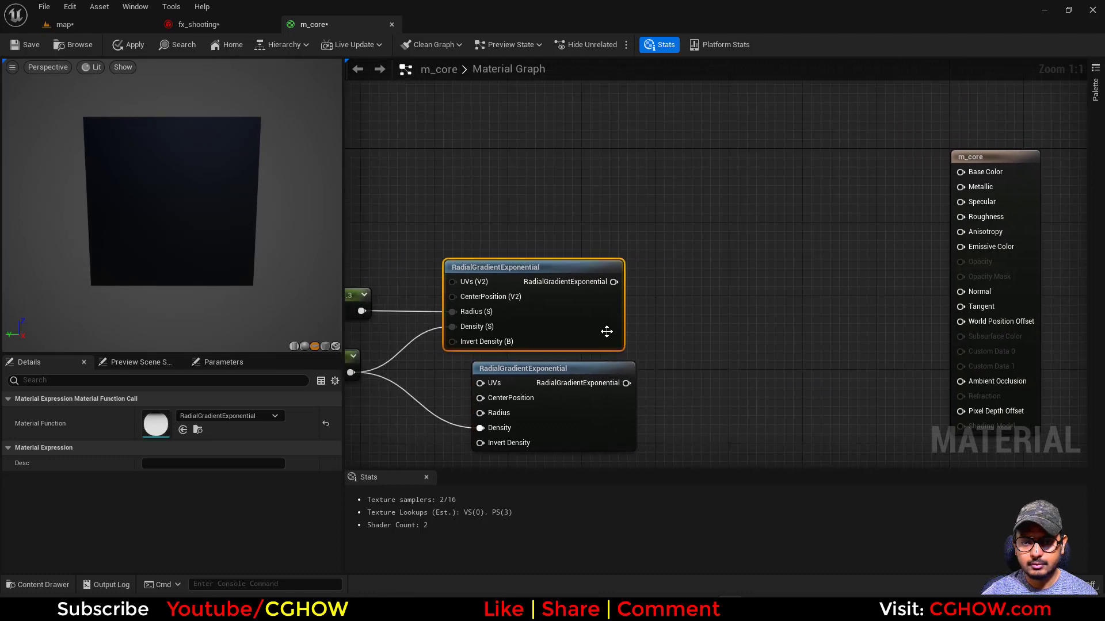
right_click(669, 173)
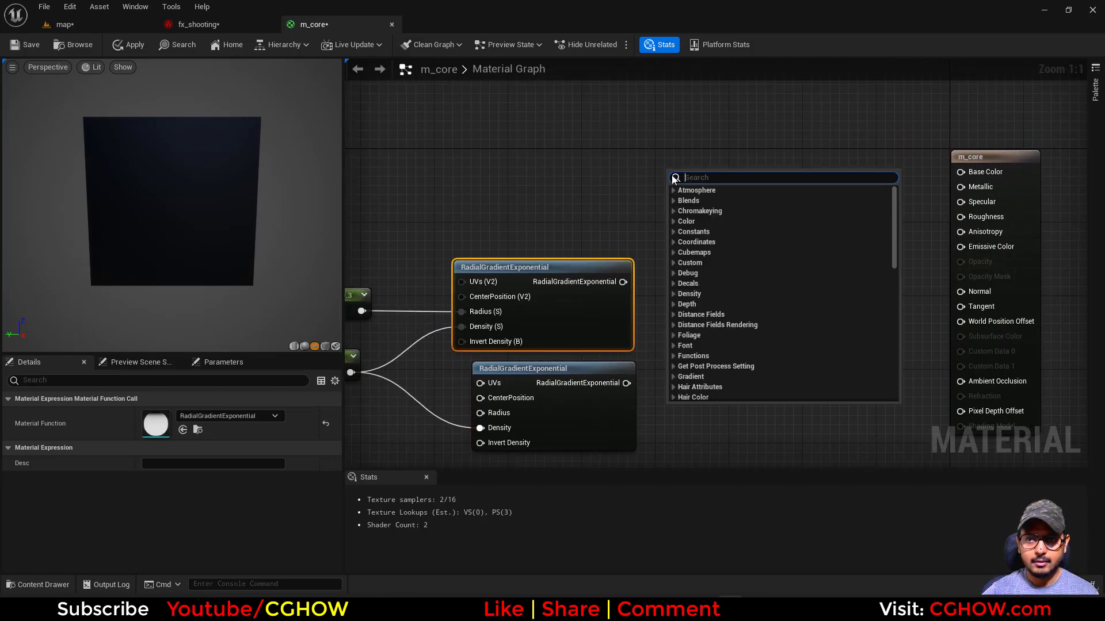
text(part)
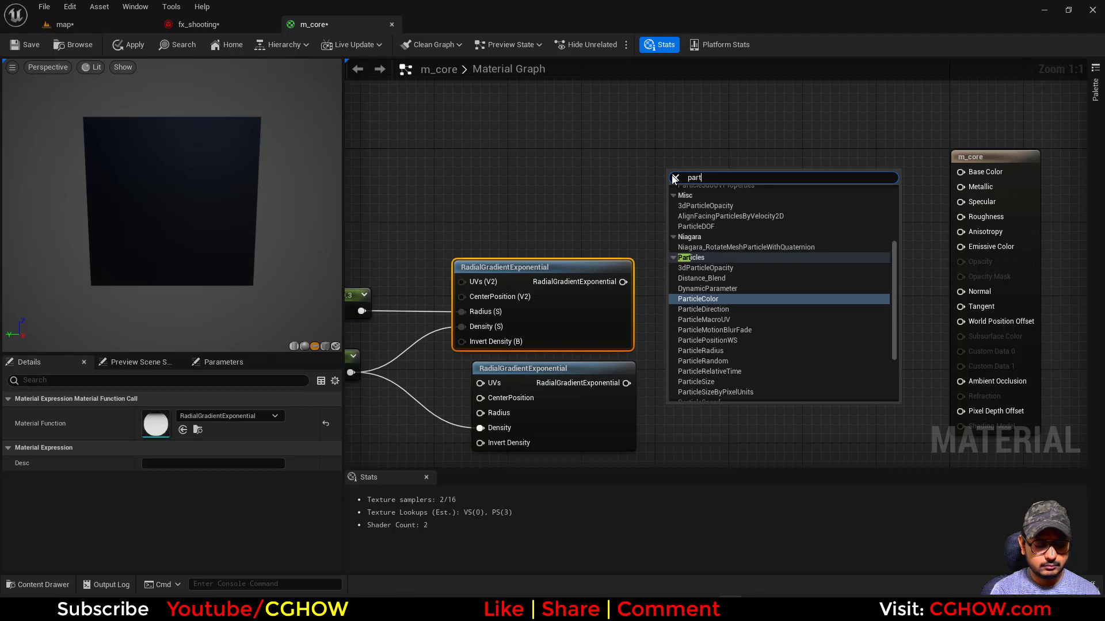
text(ic)
key(Return)
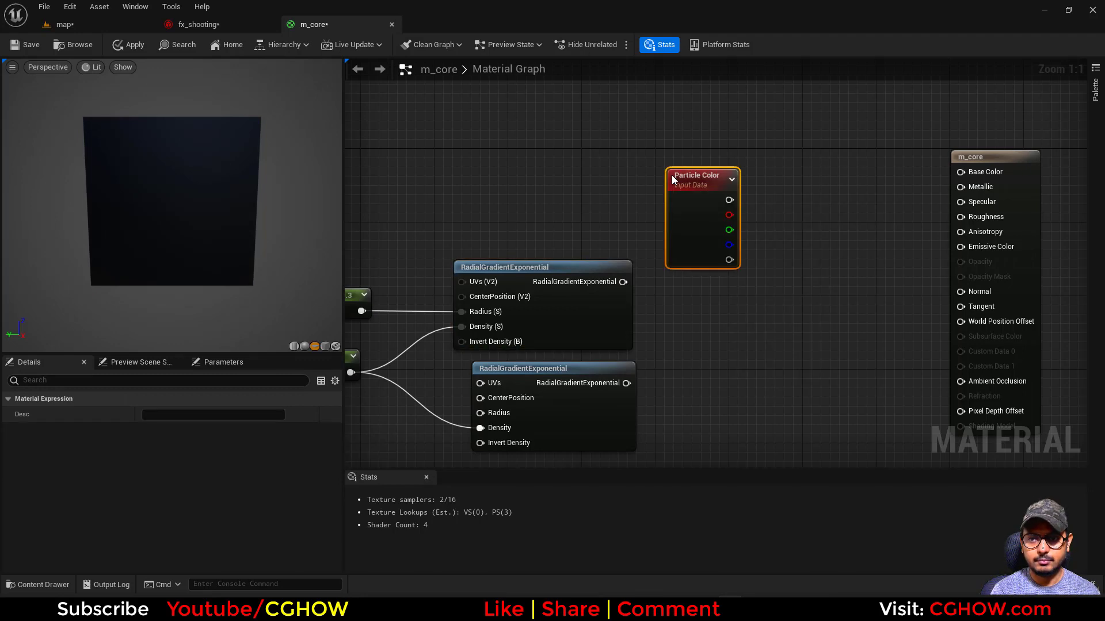
drag(694, 191, 738, 113)
Step: Preview the lower RadialGradientExponential node and then the upper one to compare their gradients
right_drag(656, 307, 615, 325)
drag(571, 347, 578, 344)
right_drag(615, 391, 631, 347)
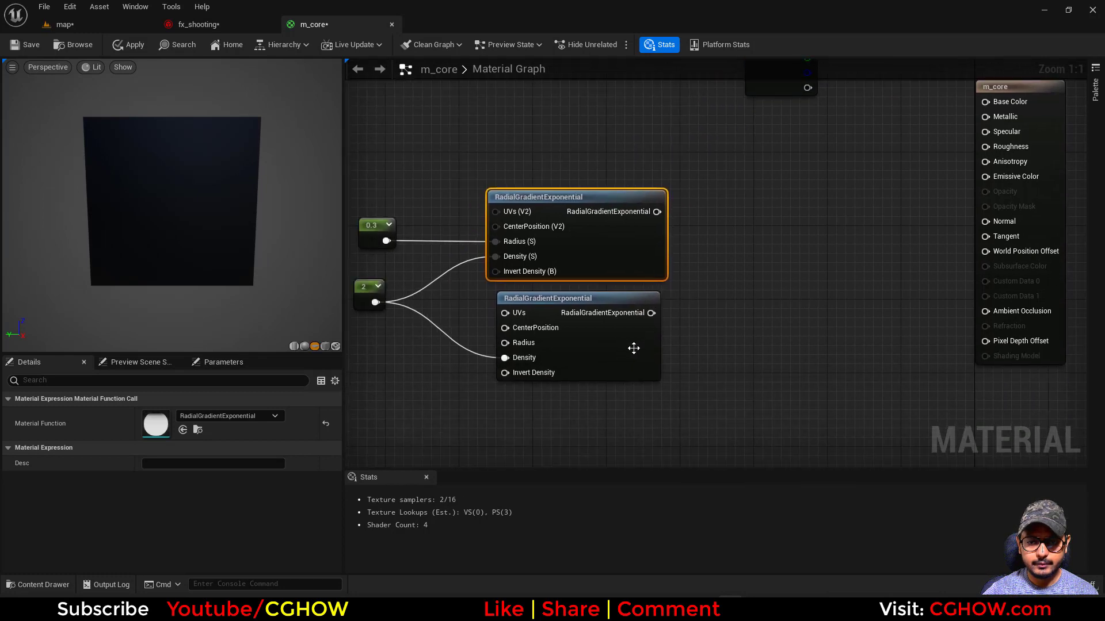
click(627, 350)
key(space)
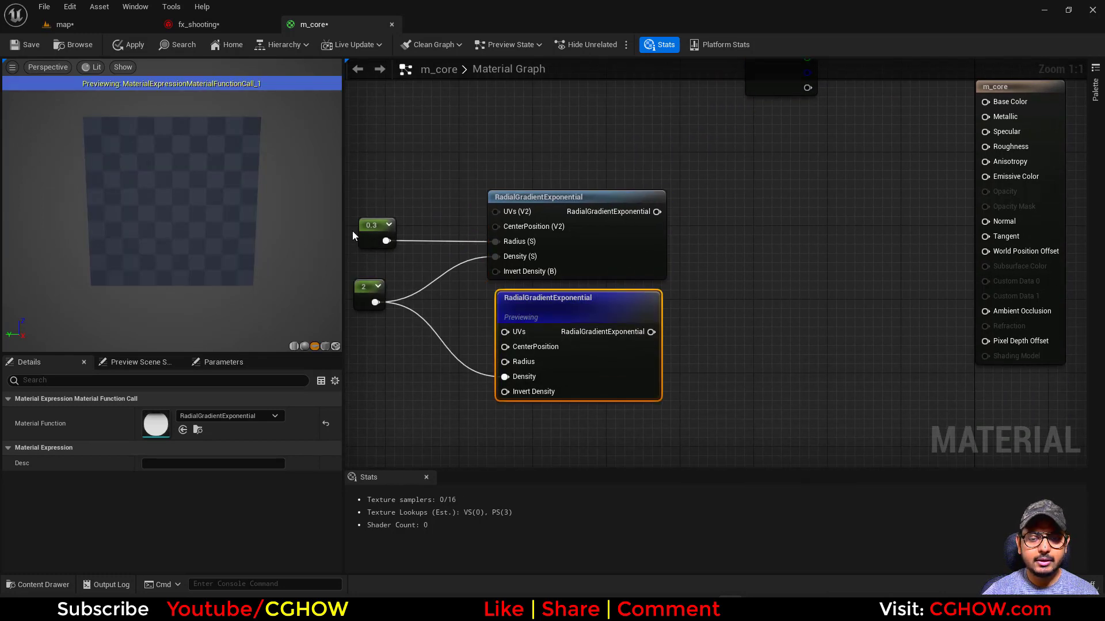
click(575, 262)
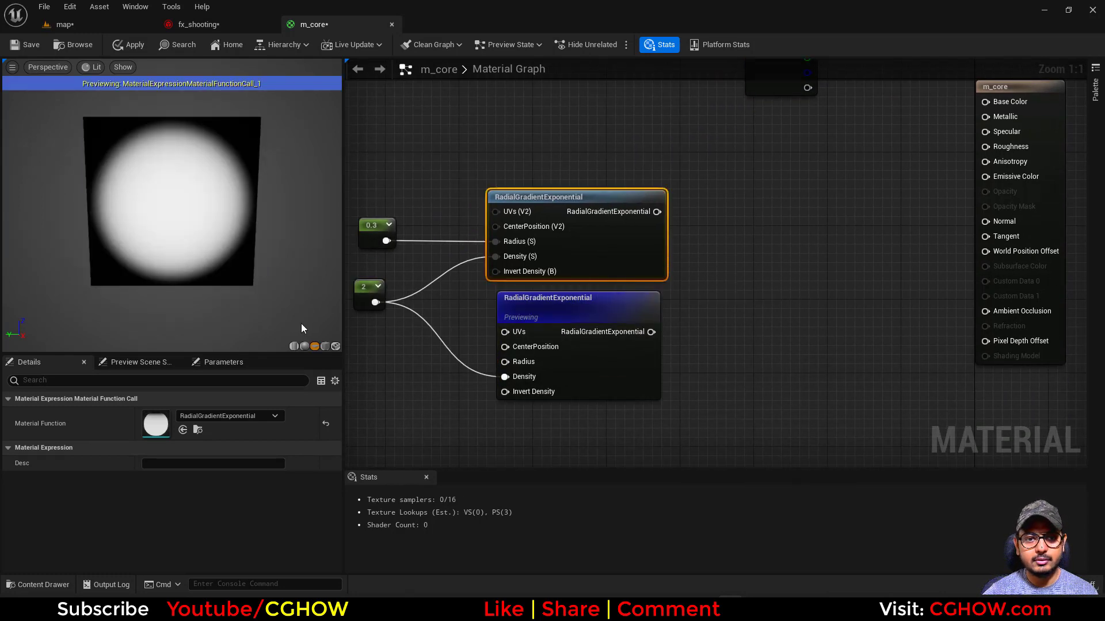
key(space)
mouse_move(606, 292)
mouse_down()
mouse_move(606, 257)
mouse_move(606, 274)
mouse_up()
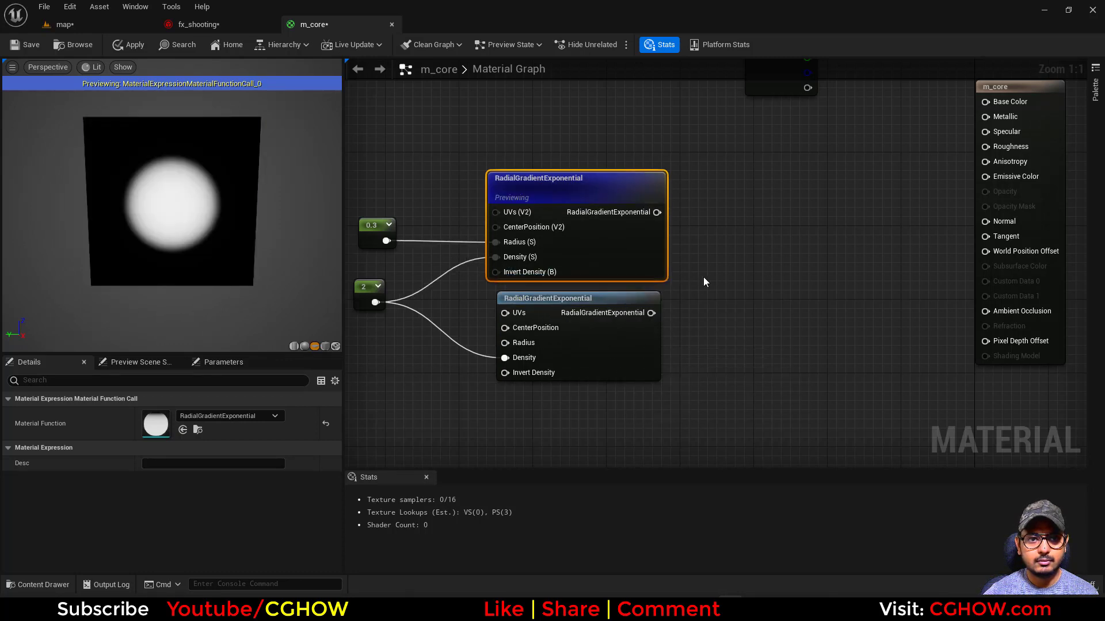
Step: Add a Lerp node driven by the upper radial gradient as its Alpha and preview it
right_drag(690, 278, 610, 296)
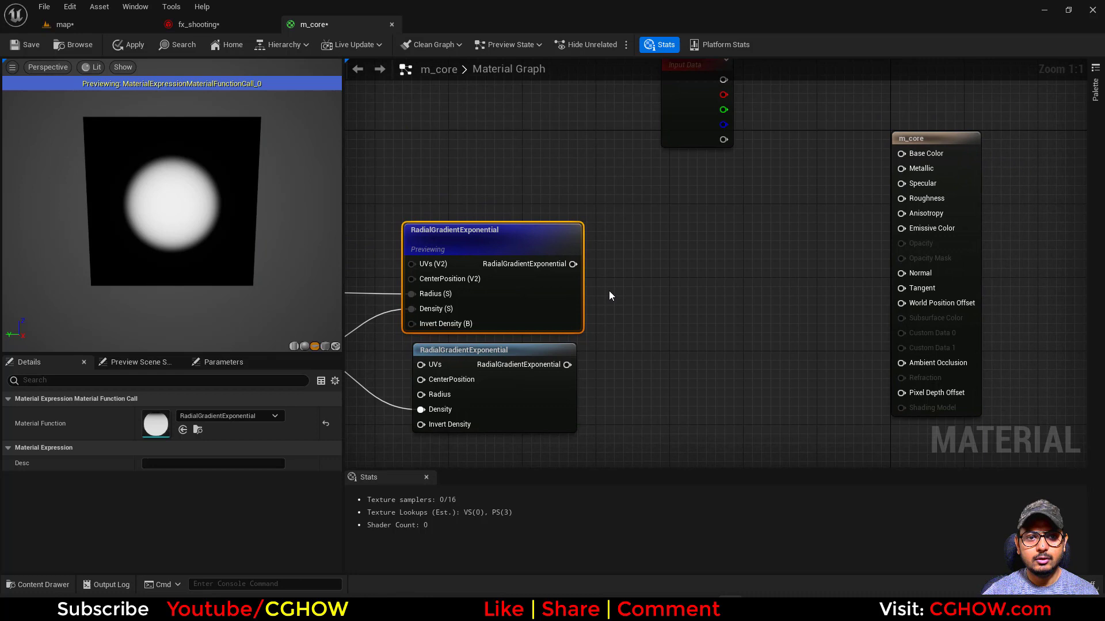
click(639, 225)
click(631, 216)
drag(573, 264, 684, 236)
key(space)
right_drag(637, 288, 624, 363)
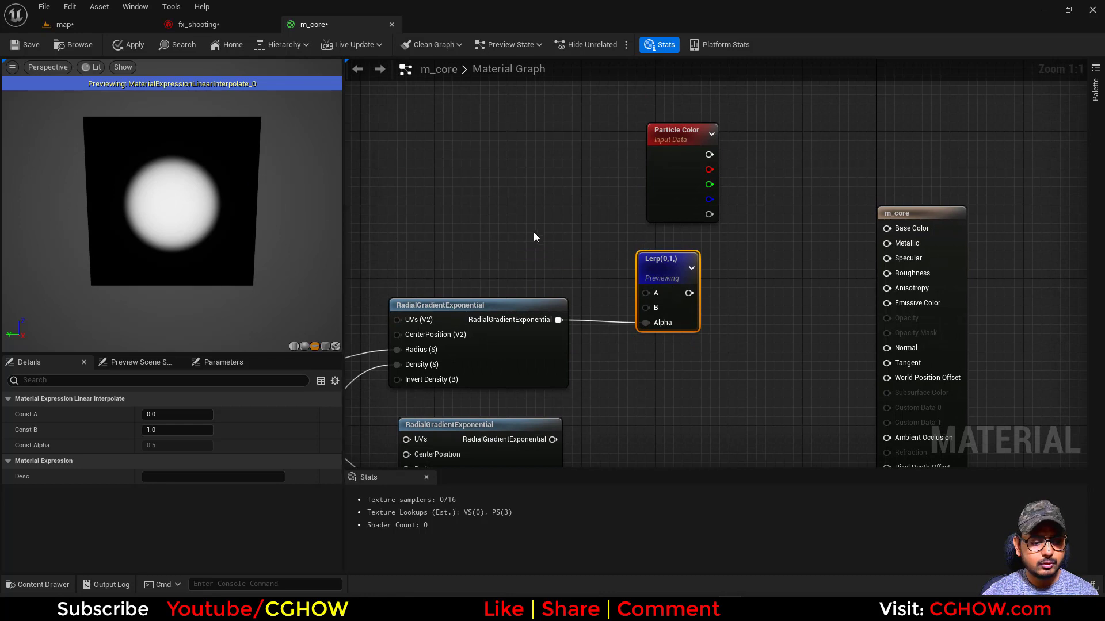
Step: Add a Constant3Vector set to blue (0, 0, 1) and connect it to the Lerp's A input
click(477, 185)
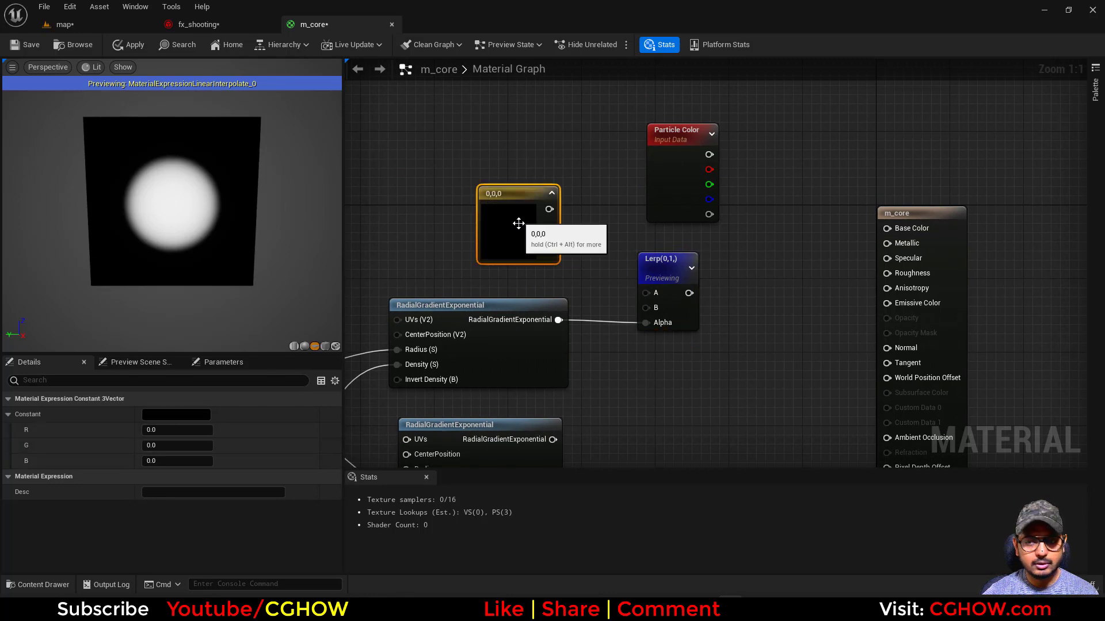
key(Delete)
drag(705, 147, 663, 200)
drag(507, 165, 672, 156)
click(468, 157)
drag(520, 201, 520, 241)
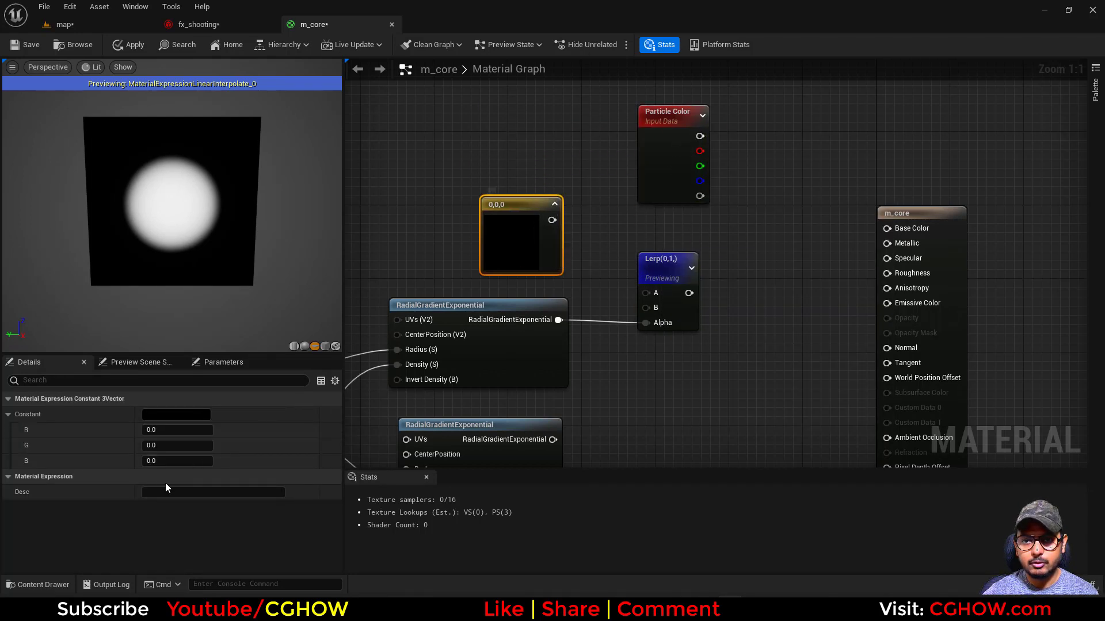
click(166, 461)
text(1)
key(Return)
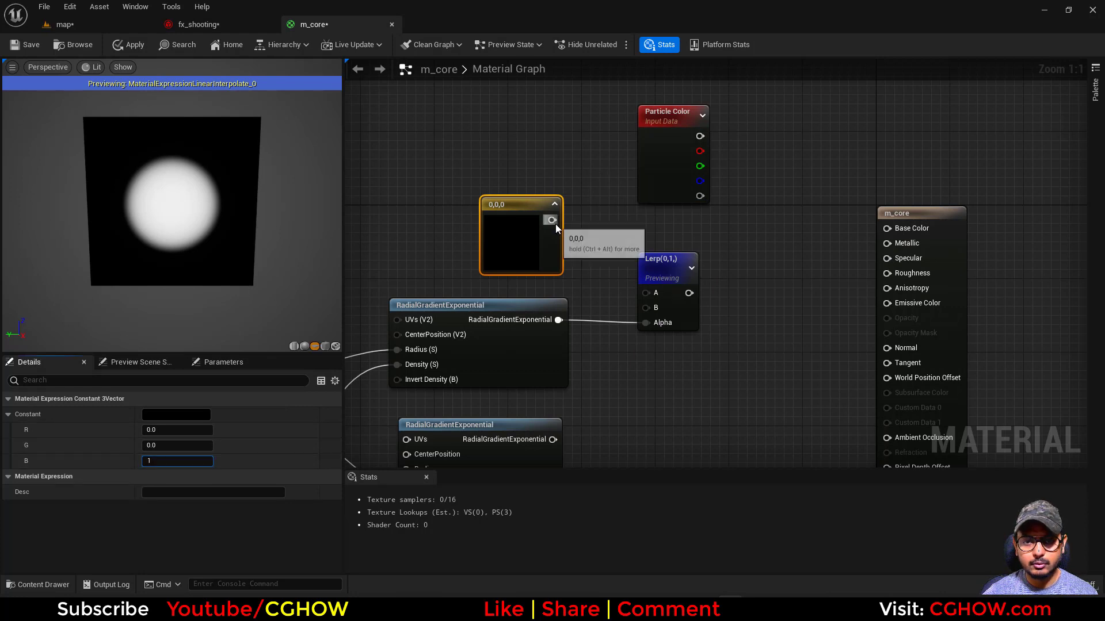
drag(552, 220, 656, 294)
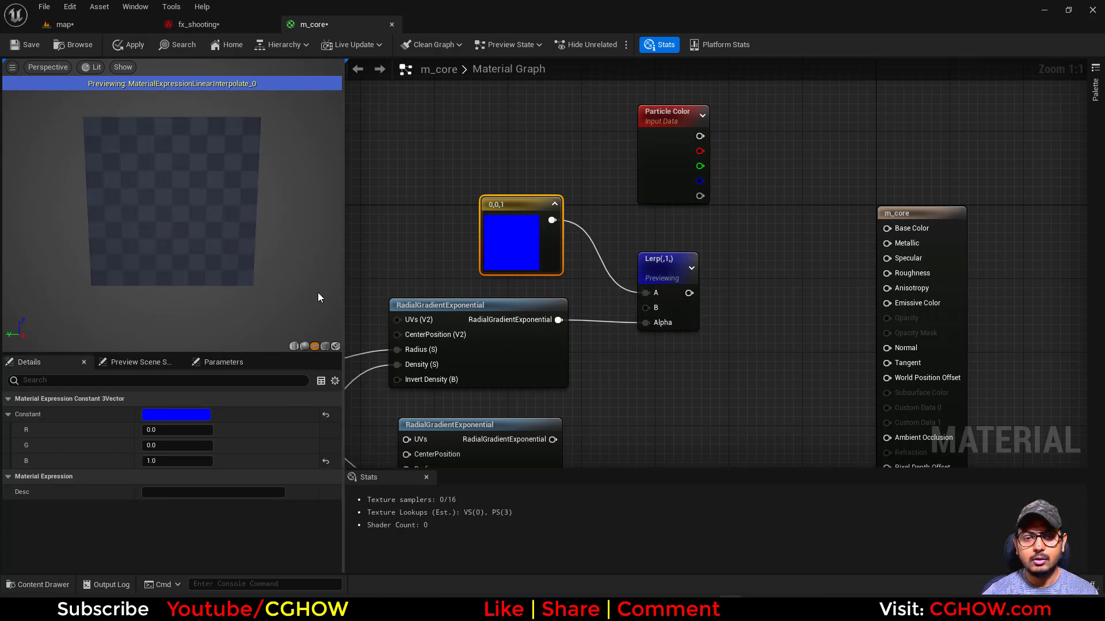
Step: Multiply the Lerp output by the lower radial gradient in a Multiply node and preview the result
right_drag(637, 412, 594, 352)
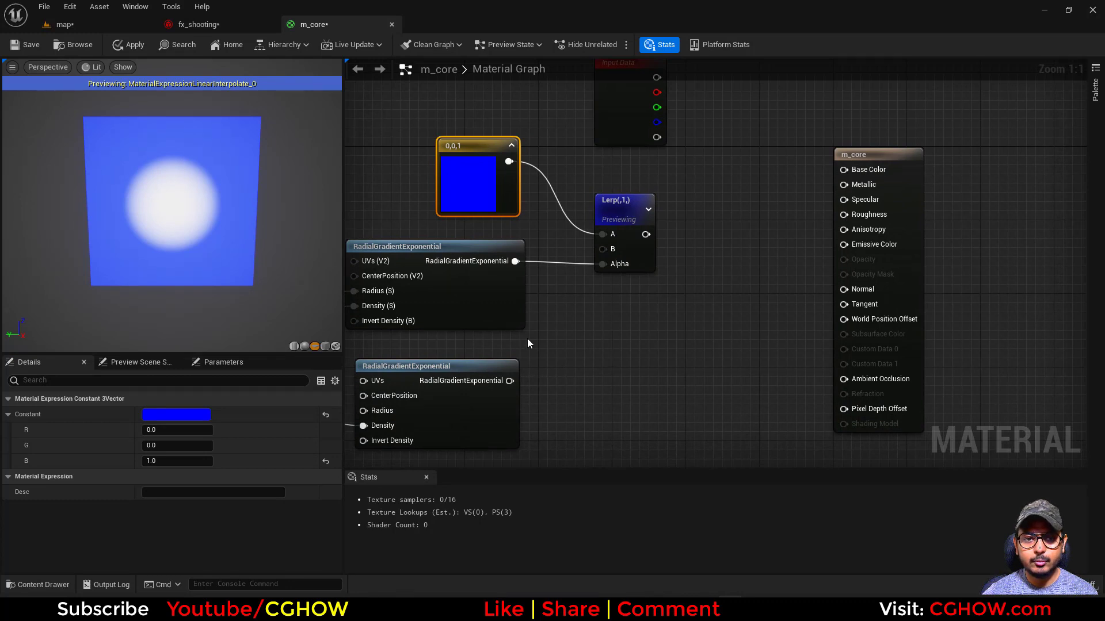
click(610, 327)
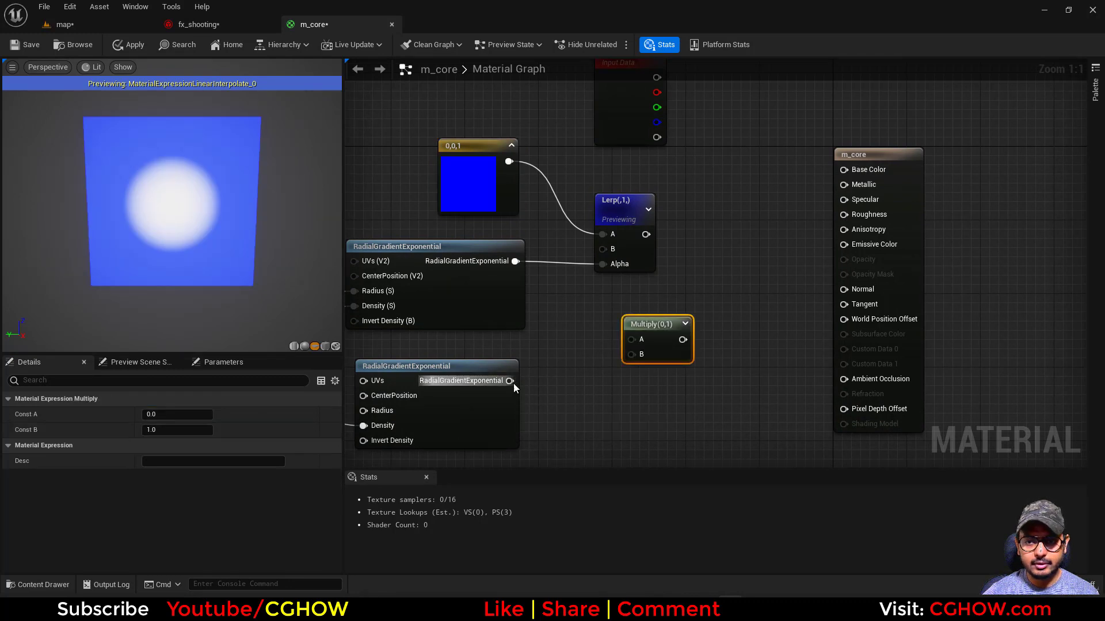
drag(509, 381, 631, 355)
drag(647, 234, 721, 326)
key(space)
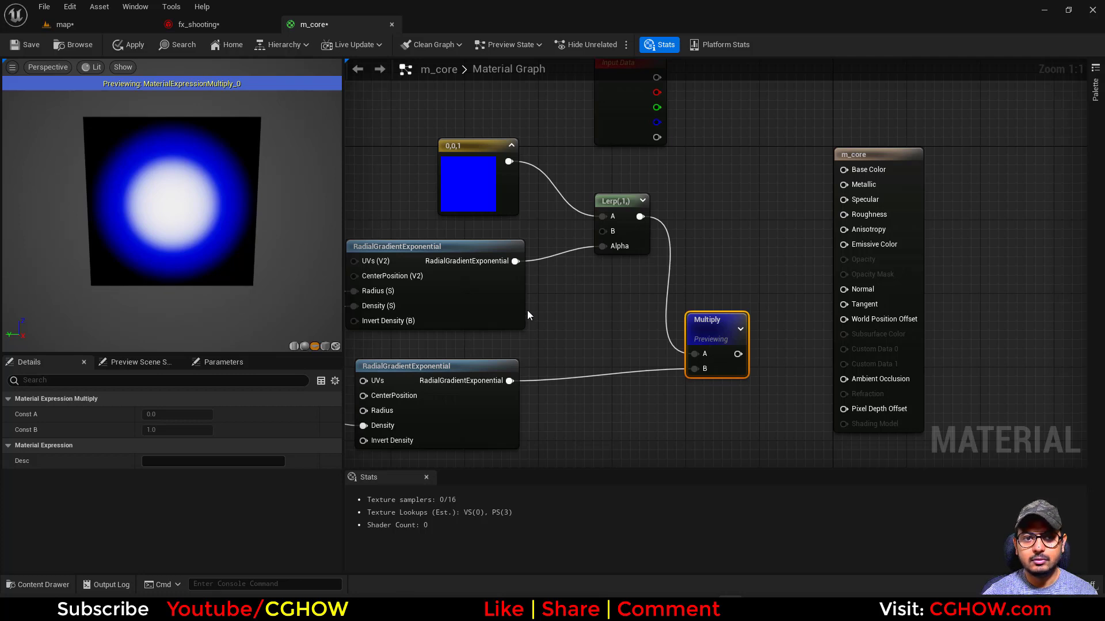
Step: Move the Particle Color node above the blue constant and recolor the constant to 0, 0.291492, 1
right_drag(531, 239, 517, 279)
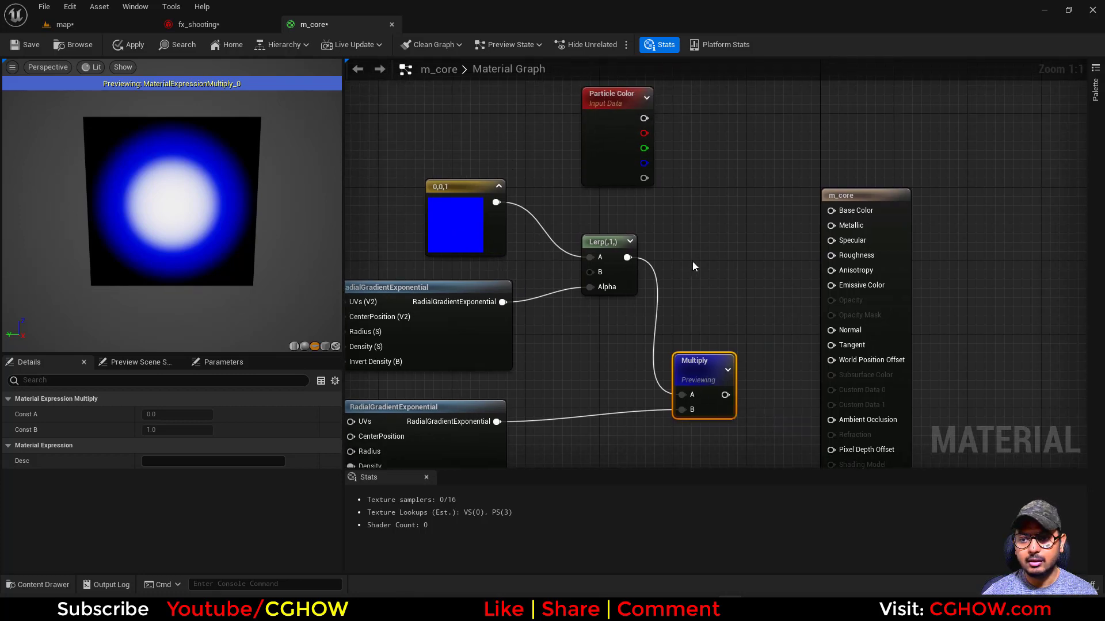
drag(613, 141, 491, 114)
drag(551, 153, 693, 182)
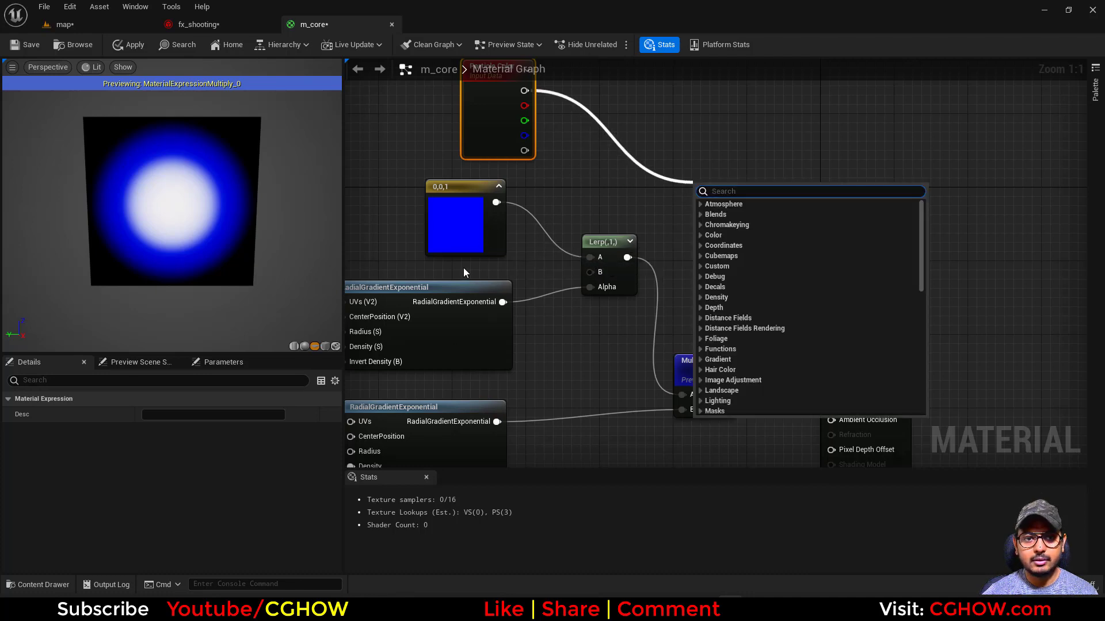
click(457, 230)
double_click(458, 231)
drag(498, 315, 485, 303)
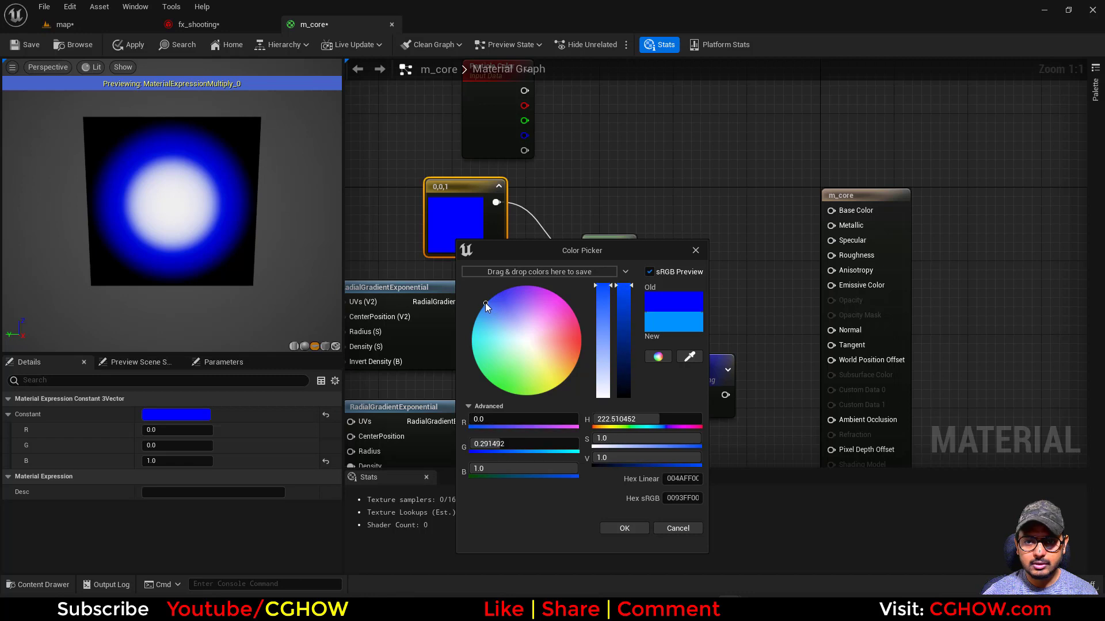
click(627, 527)
Step: Multiply the Particle Color RGB with the previewed Multiply output in a new Multiply node and connect it to Emissive Color
right_drag(749, 392, 599, 385)
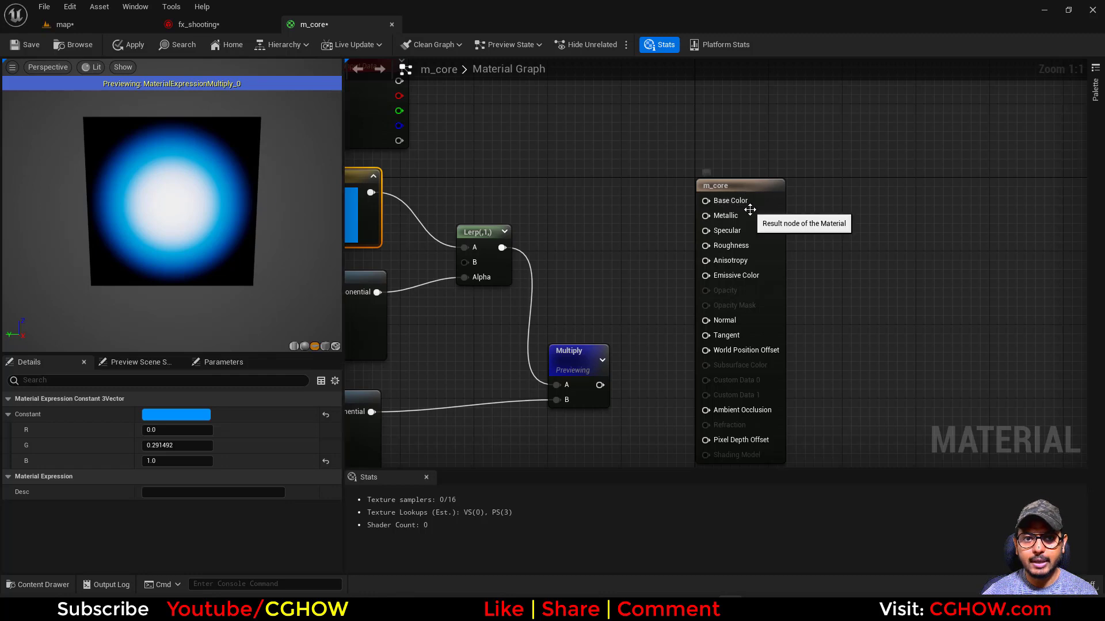
drag(726, 190, 873, 217)
key(m)
click(616, 230)
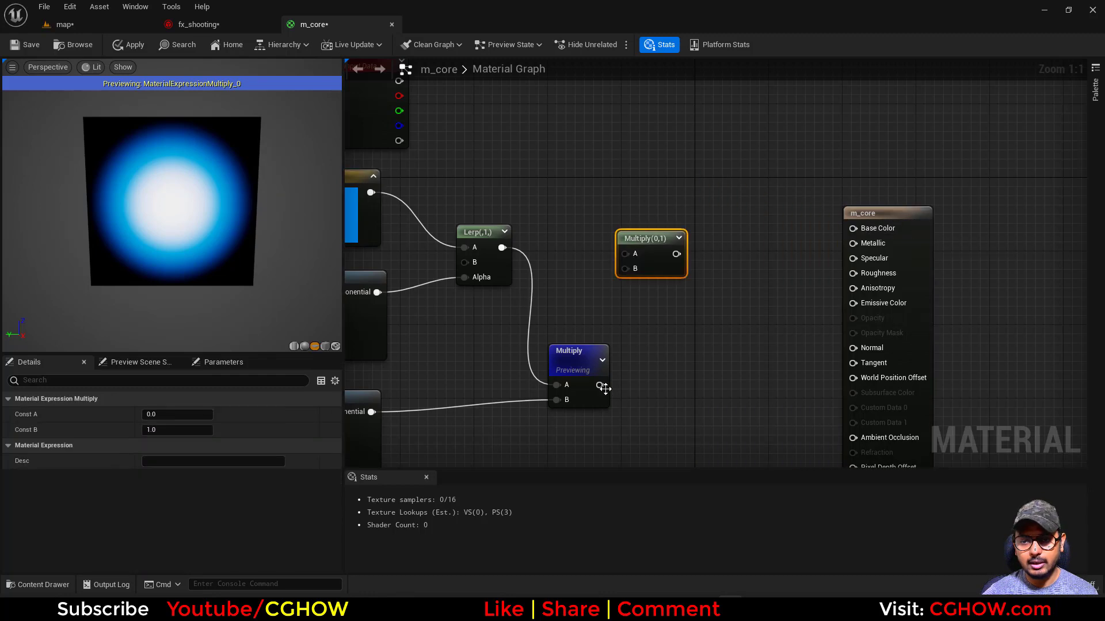
drag(600, 384, 627, 267)
right_drag(400, 115, 439, 202)
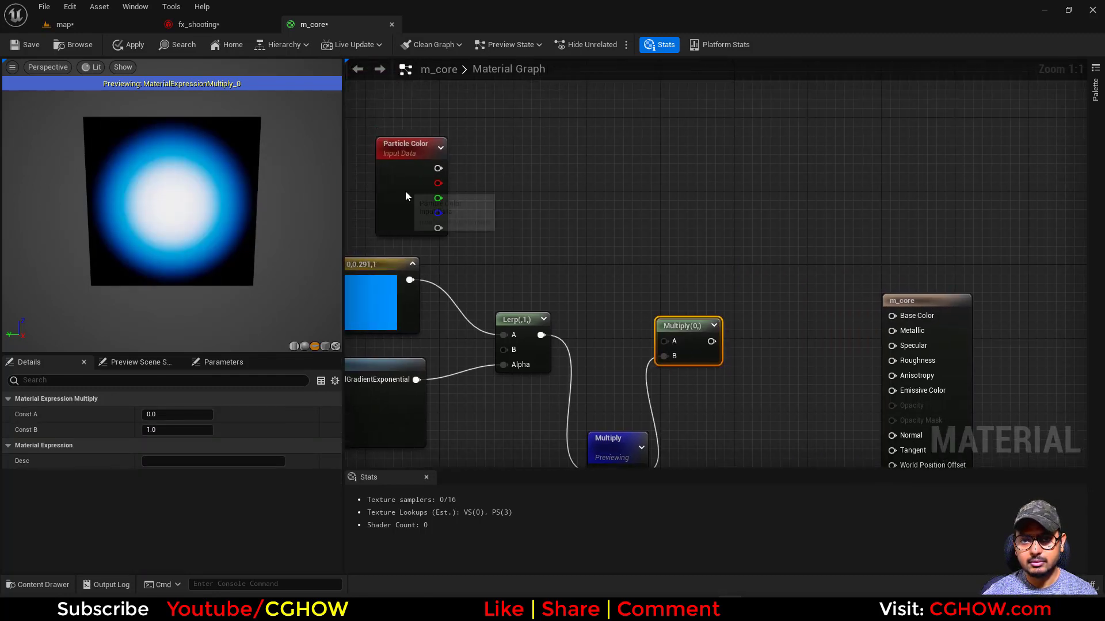
drag(406, 191, 665, 341)
right_drag(665, 341, 600, 291)
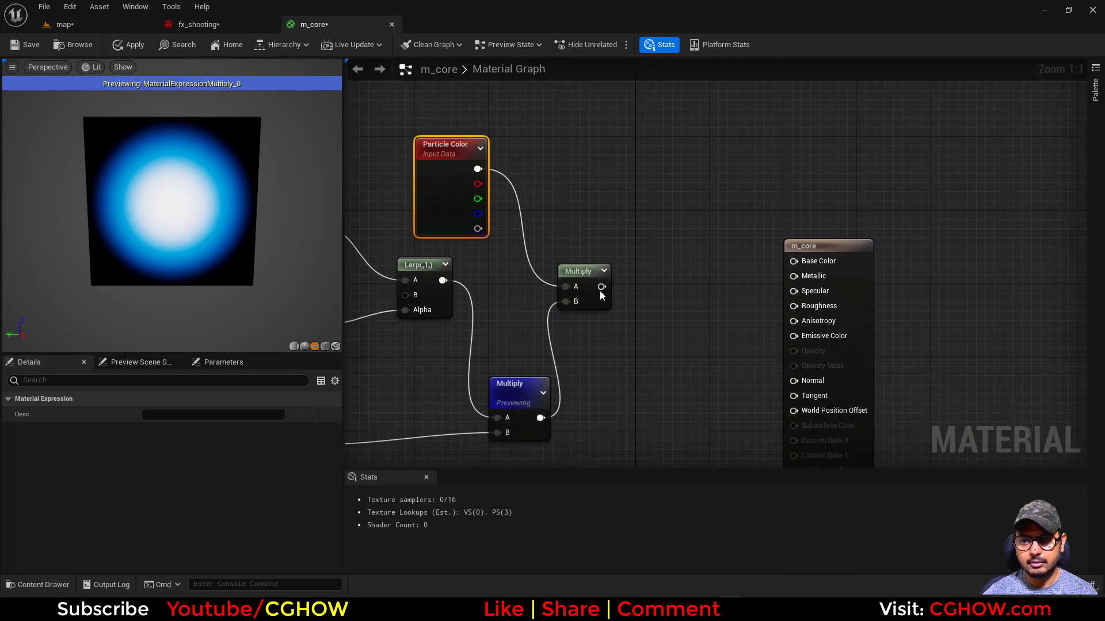
drag(602, 283, 806, 336)
Step: Add another Multiply combining the Particle Color alpha with the previewed Multiply output and connect it to Opacity
right_drag(806, 336, 580, 303)
key(m)
click(611, 229)
drag(518, 348, 613, 328)
drag(448, 167, 807, 291)
Step: Set the m_core material to Additive blend mode and Unlit shading model, and enable Two Sided
click(807, 291)
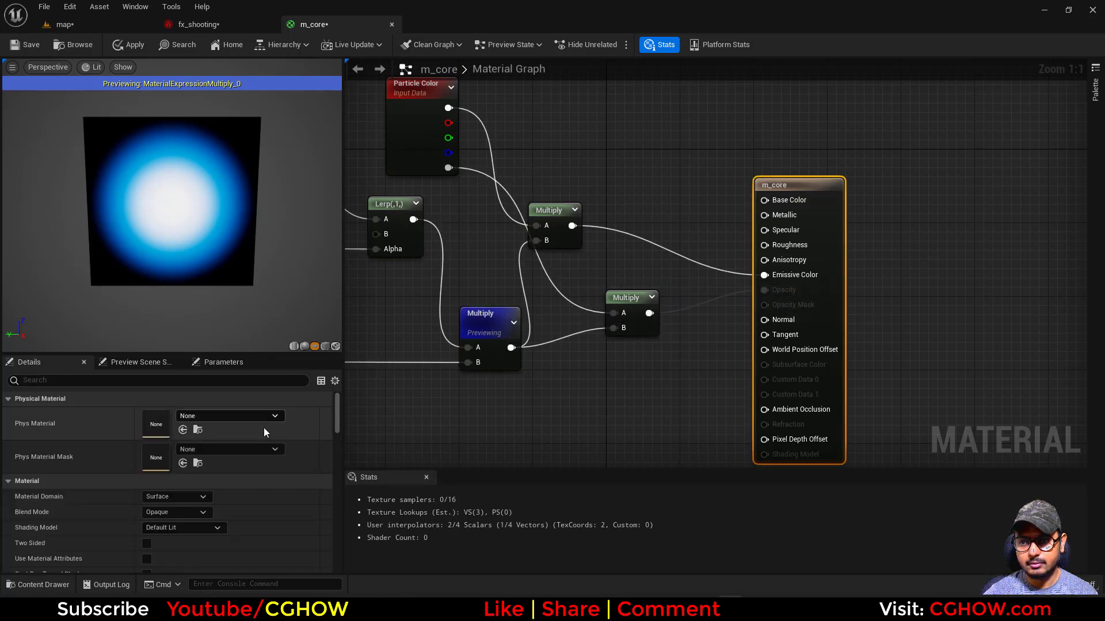
scroll(263, 426, down, 3)
click(167, 494)
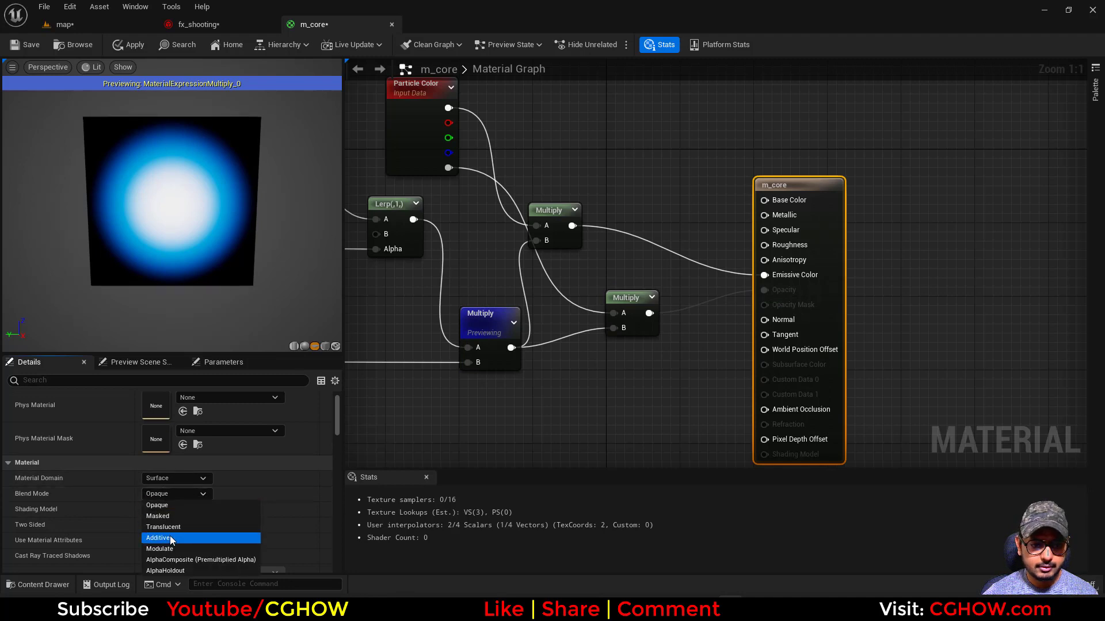
click(169, 527)
click(172, 510)
click(160, 367)
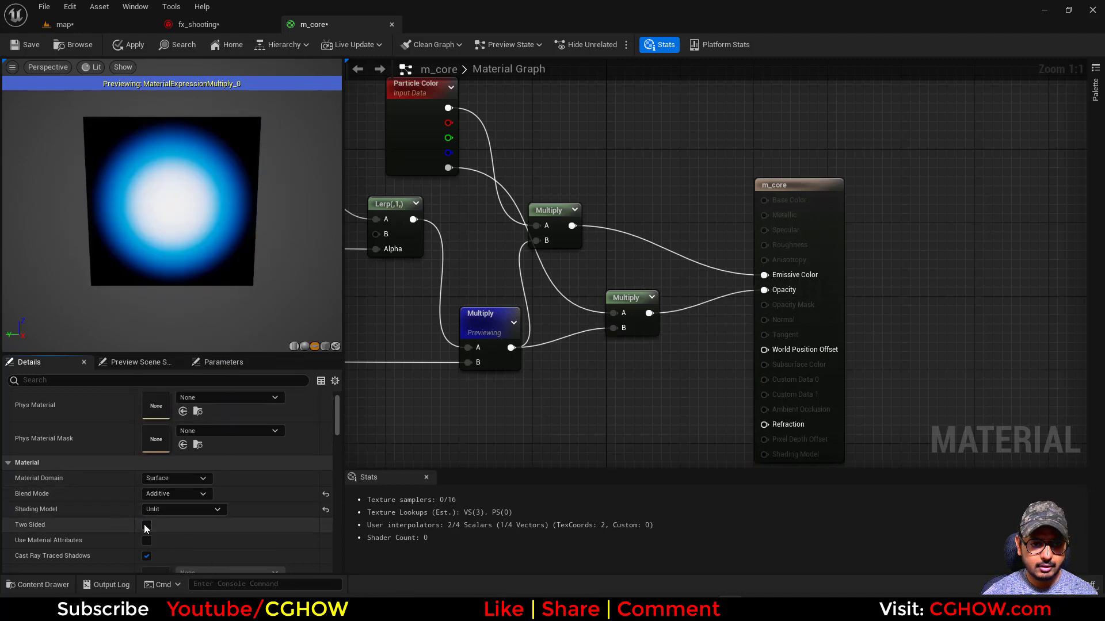
click(147, 524)
Step: Add a Dynamic Parameter node, connect Param1 to the Density of both radial gradients, and delete the constant 2
mouse_move(500, 389)
right_down()
mouse_move(666, 347)
mouse_move(775, 355)
right_up()
scroll(774, 356, down, 1)
right_drag(453, 383, 434, 388)
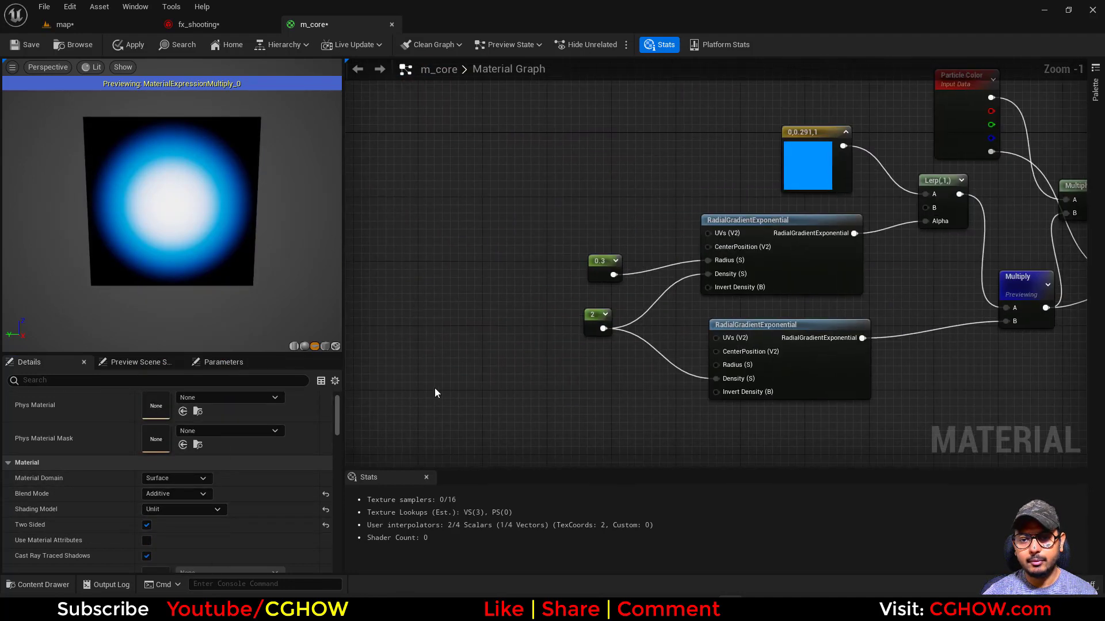
right_click(426, 361)
text(dyn)
click(478, 187)
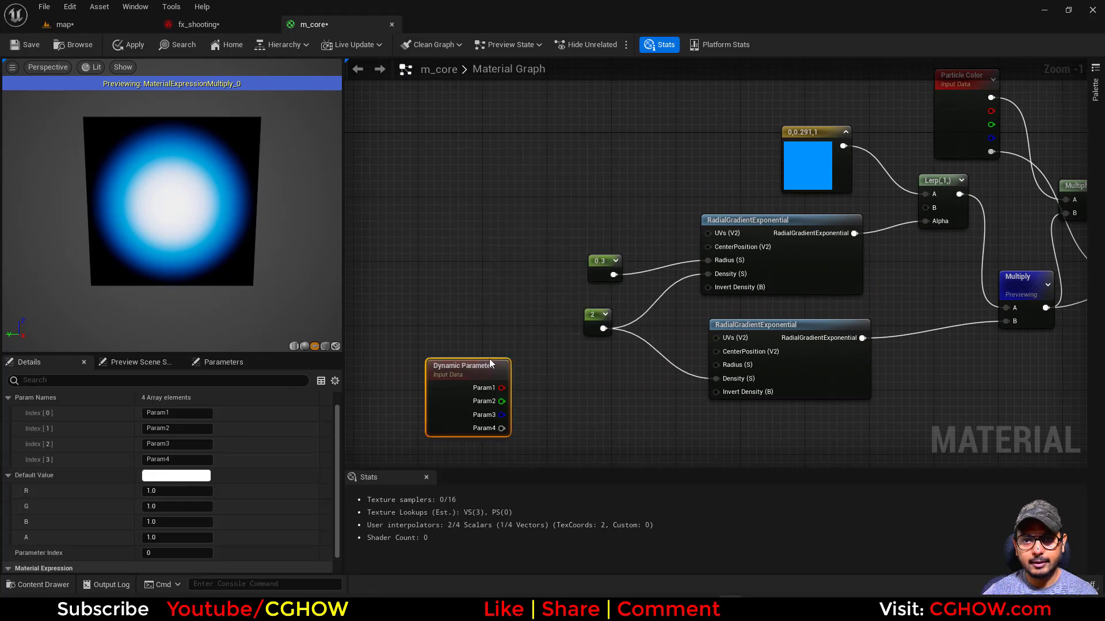
drag(496, 388, 708, 274)
drag(525, 388, 715, 378)
drag(489, 369, 513, 319)
click(596, 311)
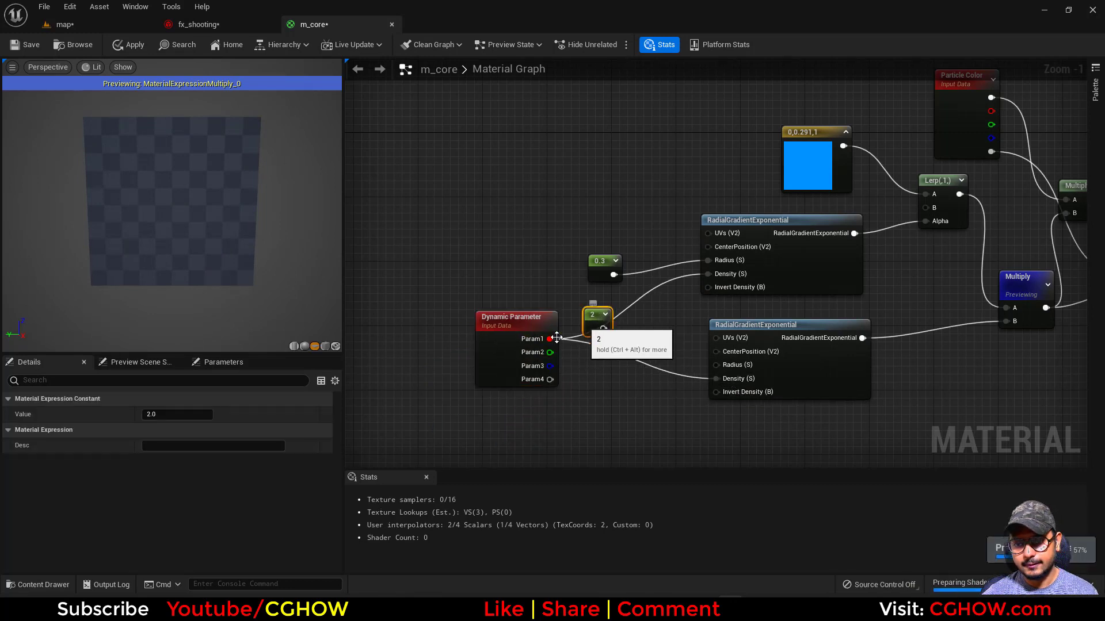
key(Delete)
Step: Rename the Dynamic Parameter node's first parameter to density and save the m_core material
click(476, 362)
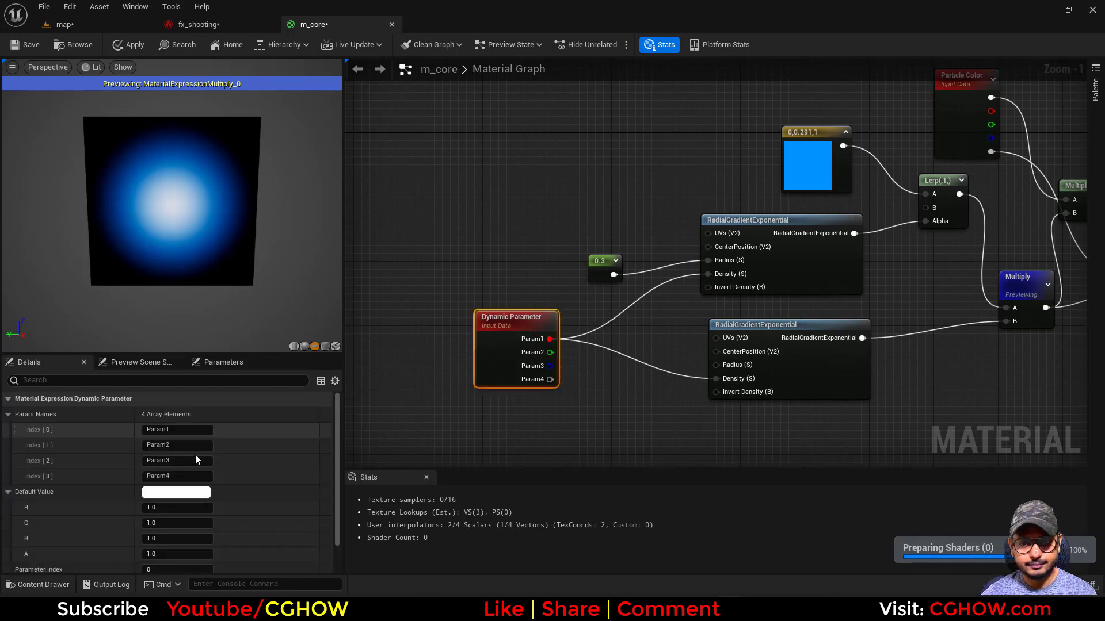
click(167, 429)
text(den)
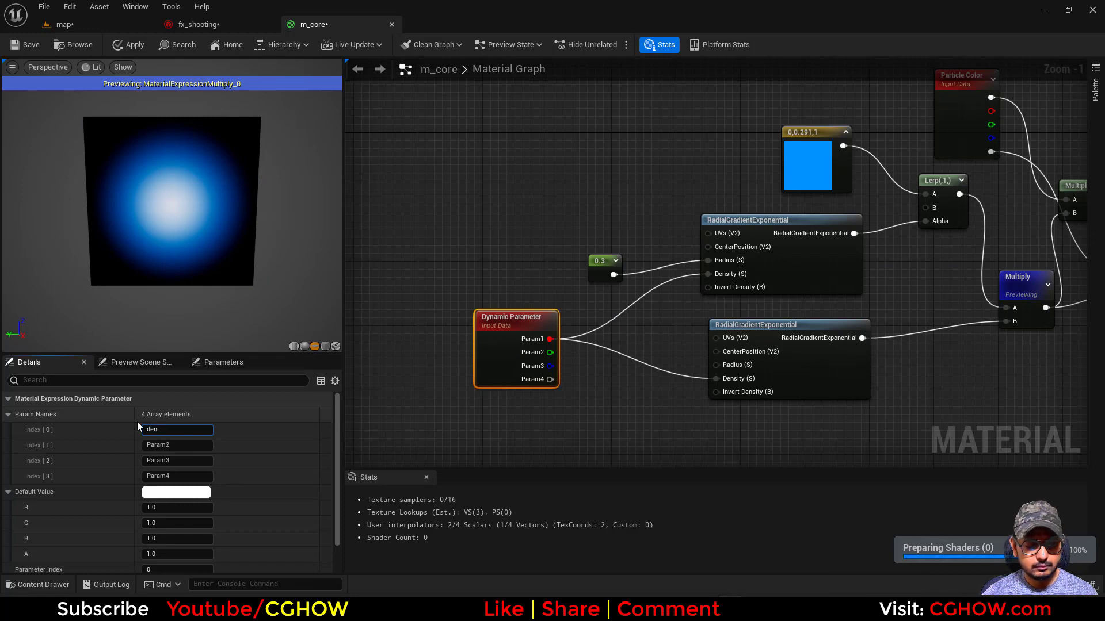
text(sity)
right_drag(662, 462, 383, 459)
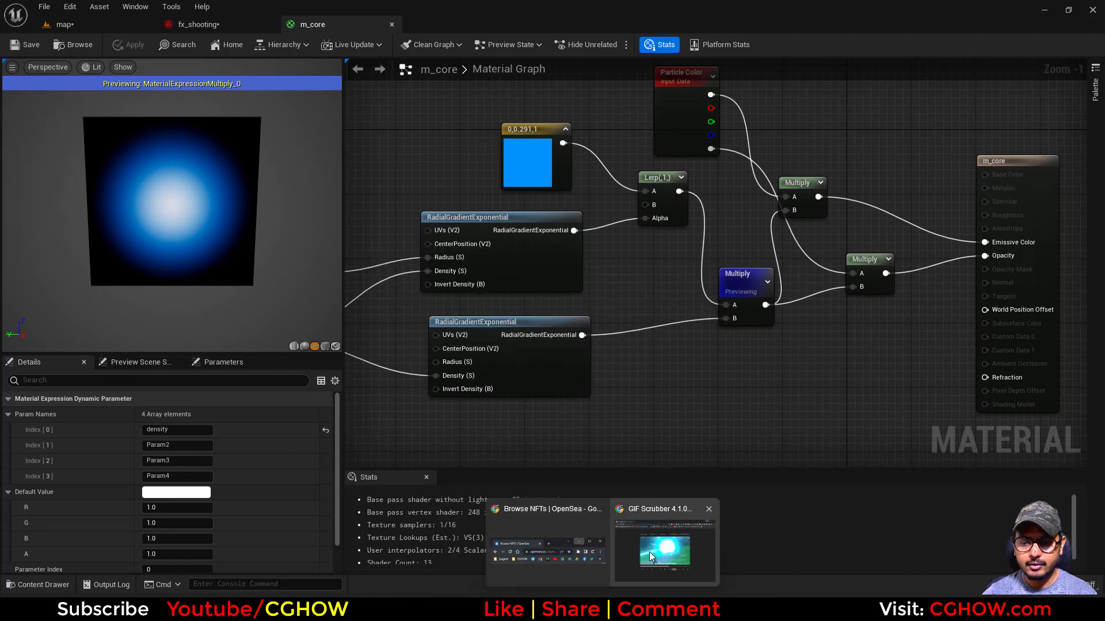
Step: Switch to the GIF Scrubber browser window and examine the glowing ball and its streaks in the reference frames
click(649, 550)
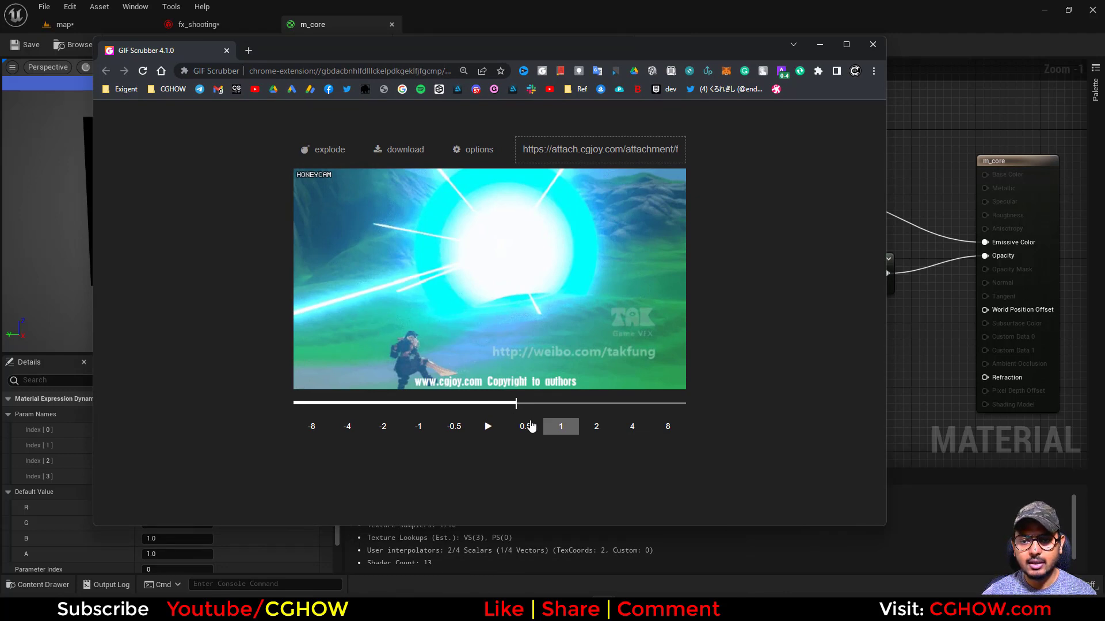
drag(516, 403, 509, 407)
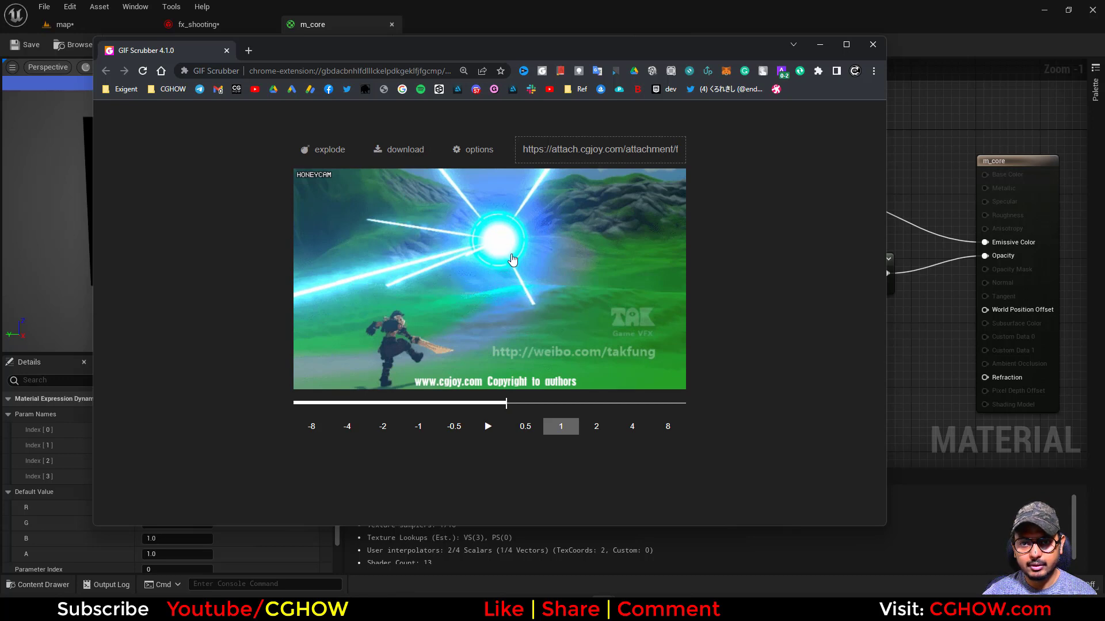
click(821, 48)
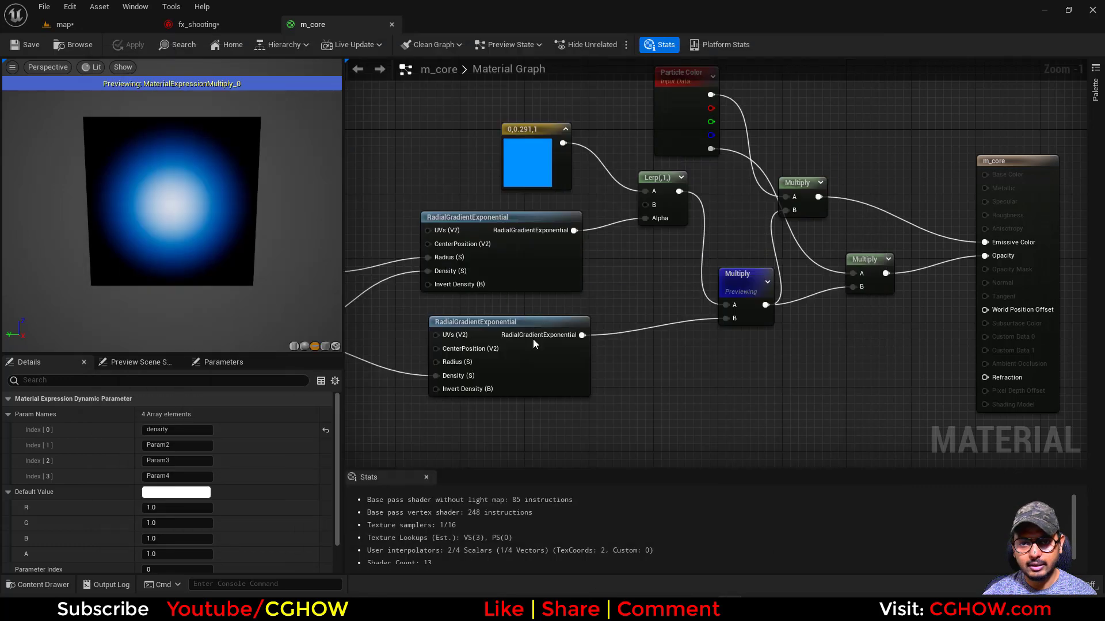
scroll(533, 340, down, 1)
Step: Create a new material named m_streak in the scifi_Grenade fx folder and open it for editing
click(81, 49)
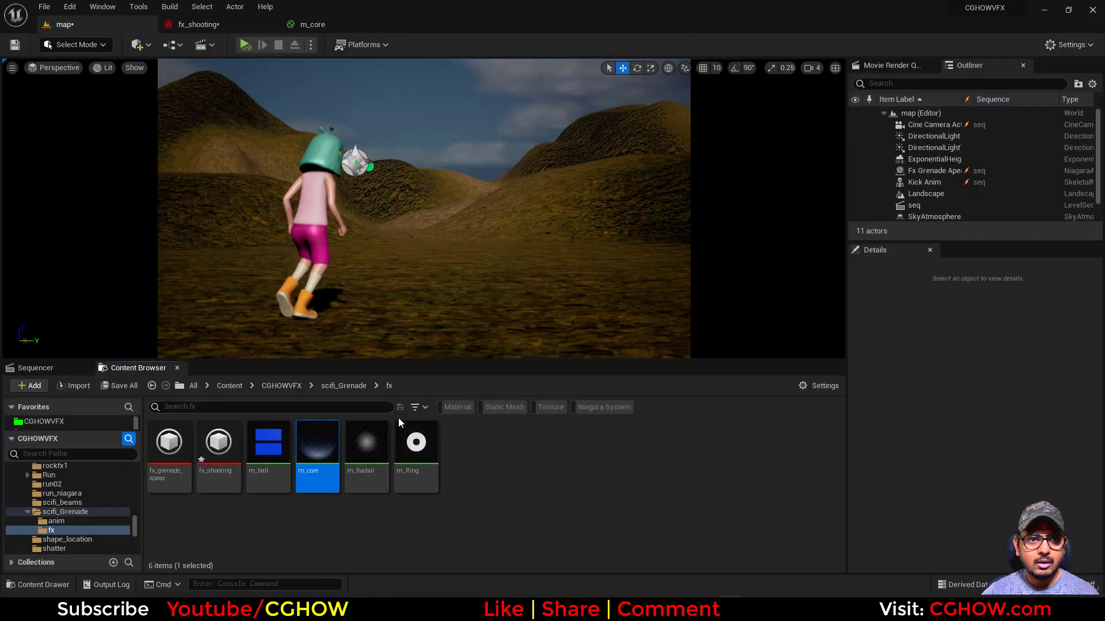
right_click(569, 427)
click(606, 195)
text(m_streak)
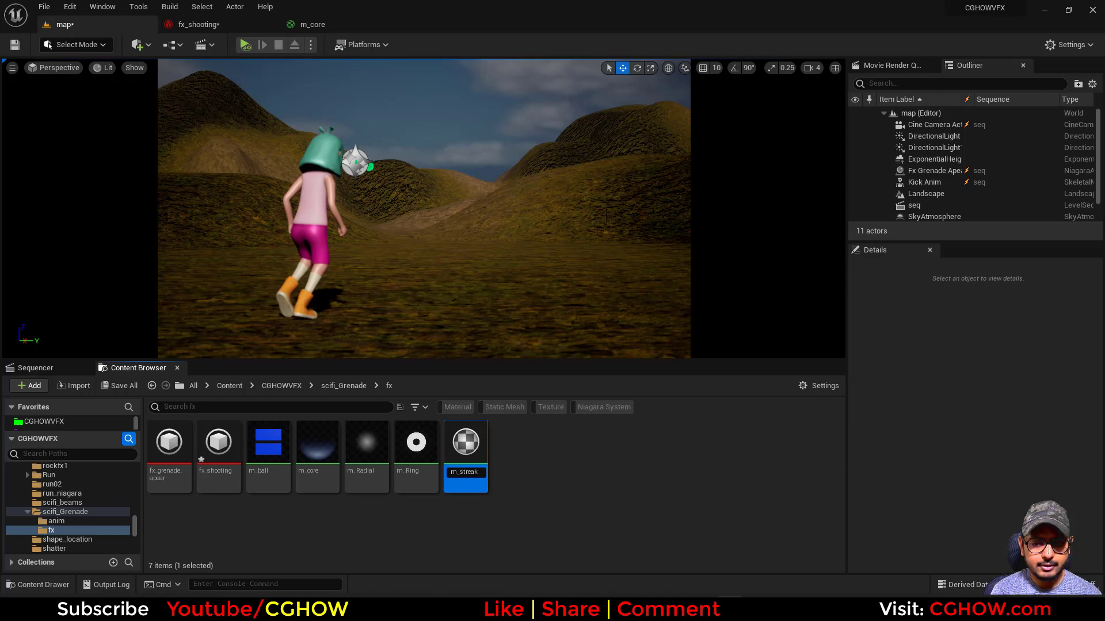
key(Return)
key(Return)
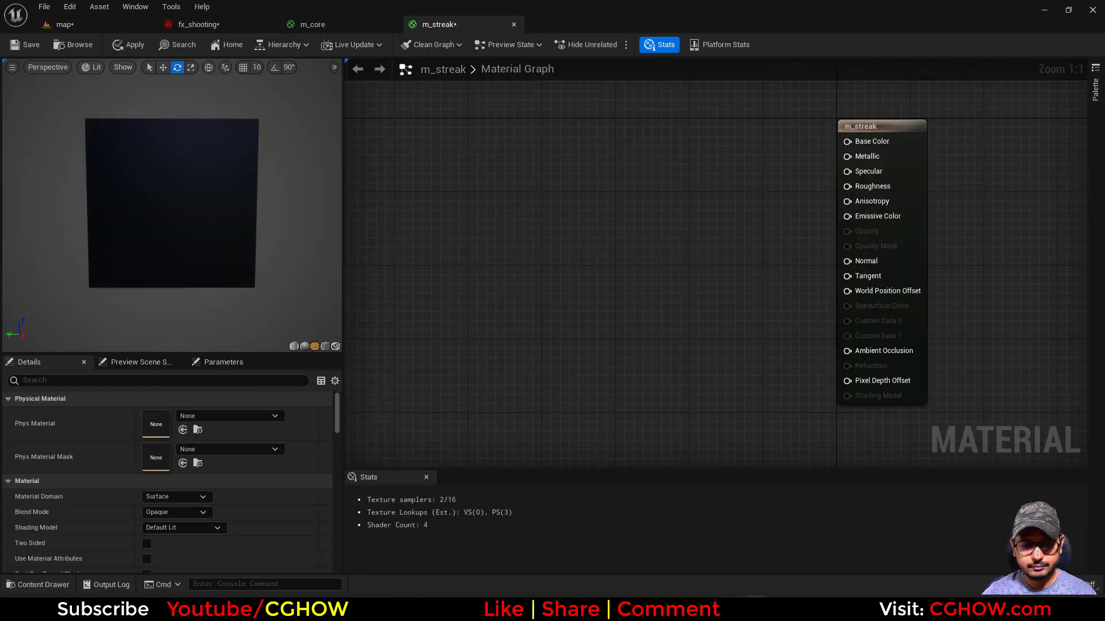
Step: Add a TexCoord node feeding a Component Mask restricted to the R channel, and preview the mask
right_drag(533, 266, 560, 277)
right_drag(503, 236, 564, 247)
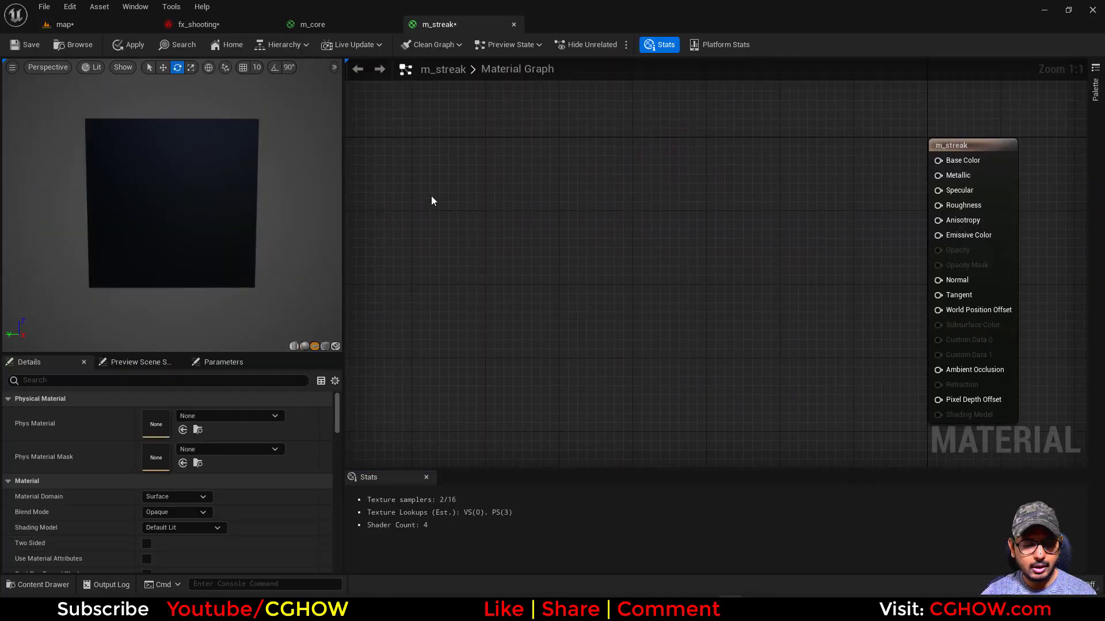
click(431, 200)
click(517, 194)
shift+click(518, 193)
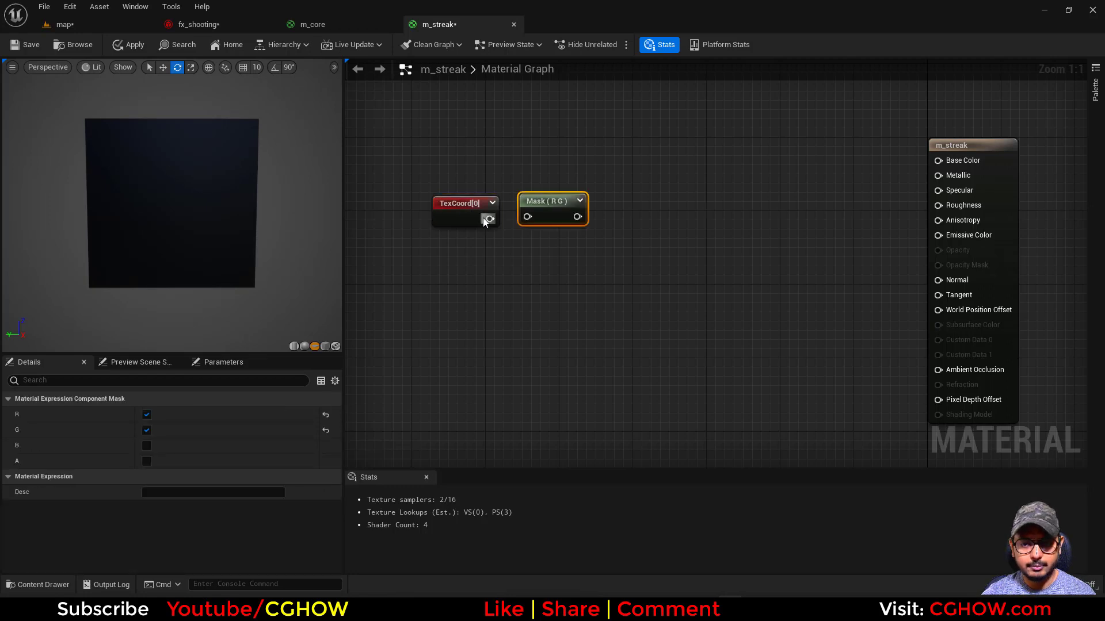
drag(488, 219, 607, 200)
click(149, 431)
key(space)
Step: Feed the R mask into a new Sine node with Period 2, preview it, and line up the nodes
text(sin)
click(634, 326)
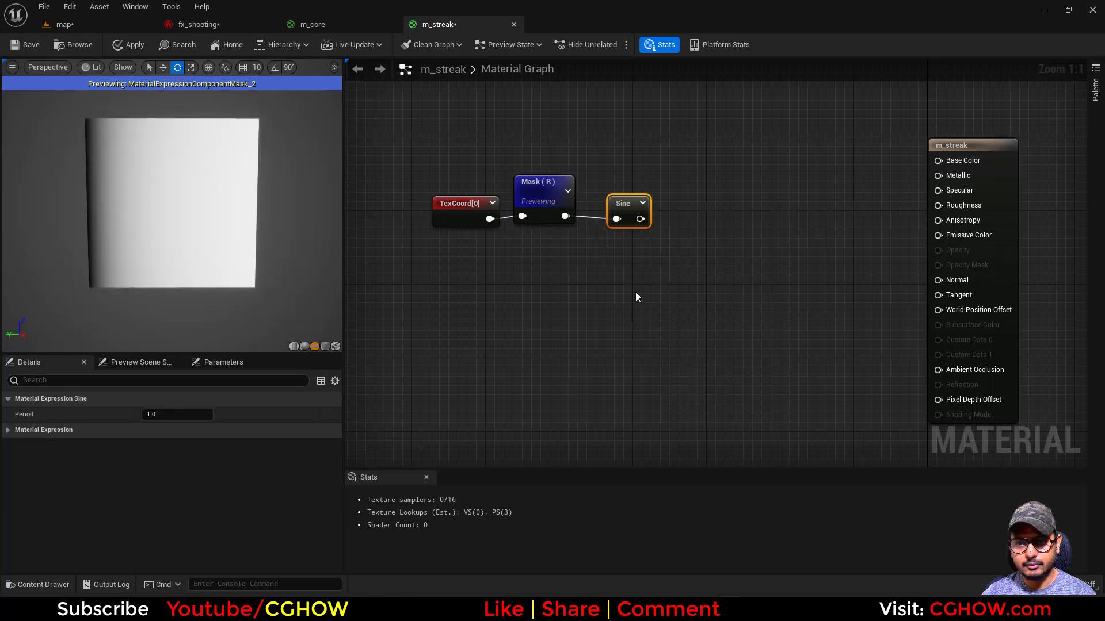
click(181, 405)
click(178, 410)
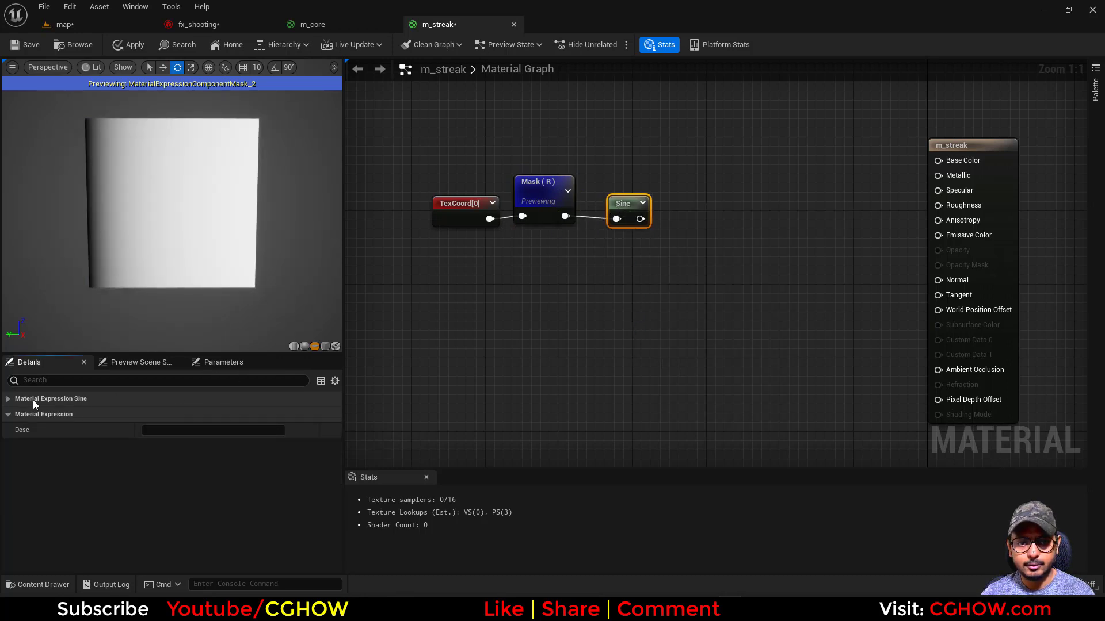
click(33, 399)
click(197, 418)
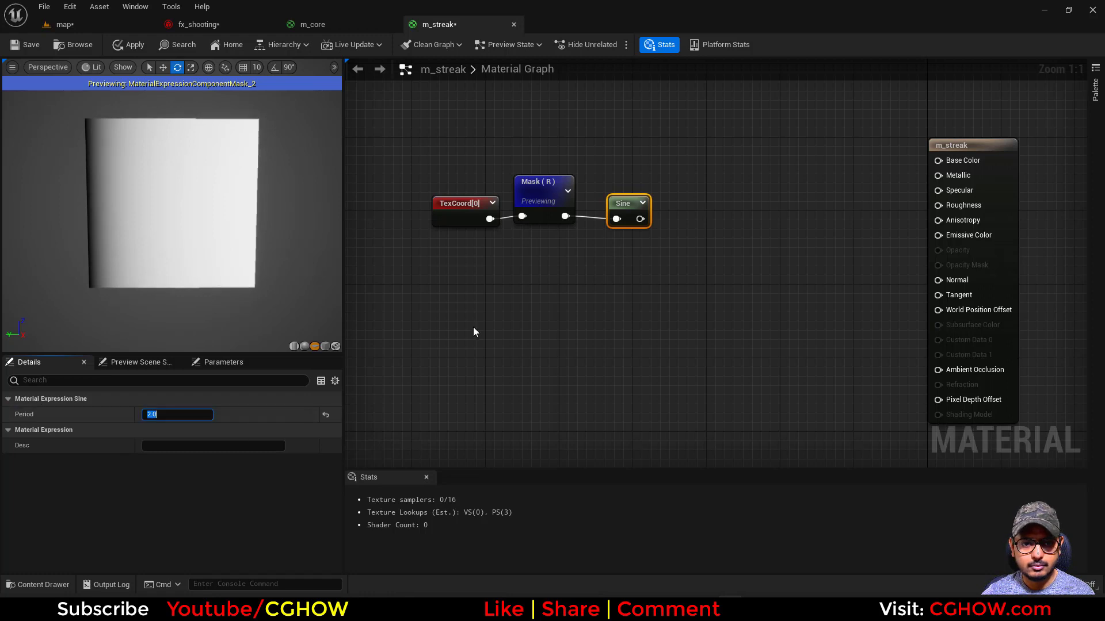
text(2)
key(Return)
click(629, 206)
key(space)
drag(628, 204, 604, 166)
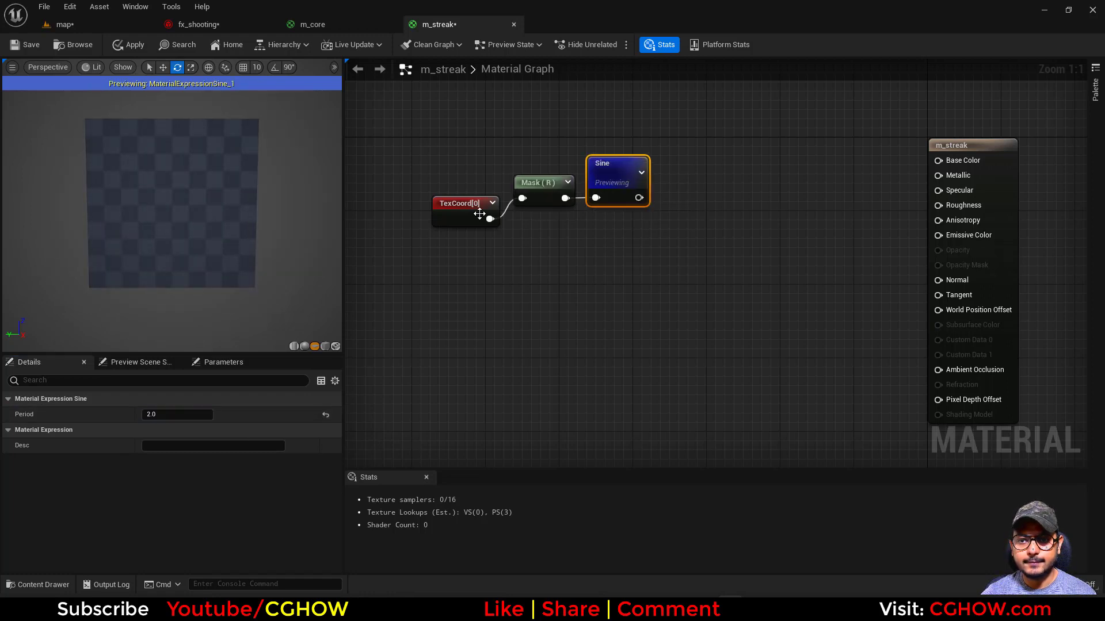
drag(459, 208, 467, 197)
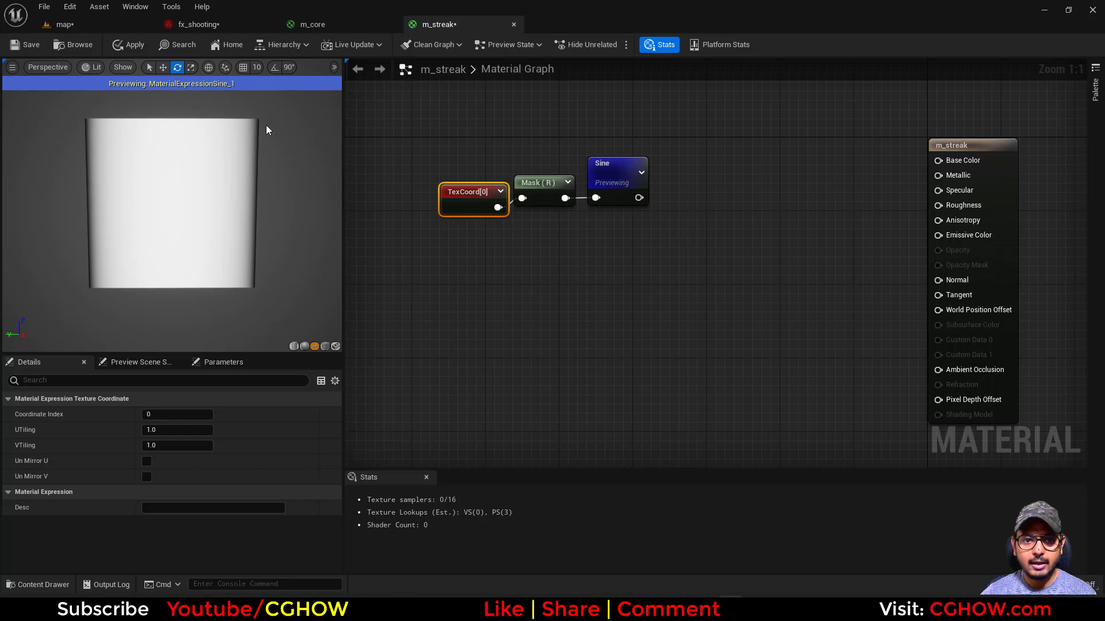
Step: Add a Power node with the Sine output as its Base and preview it
right_drag(679, 178, 651, 216)
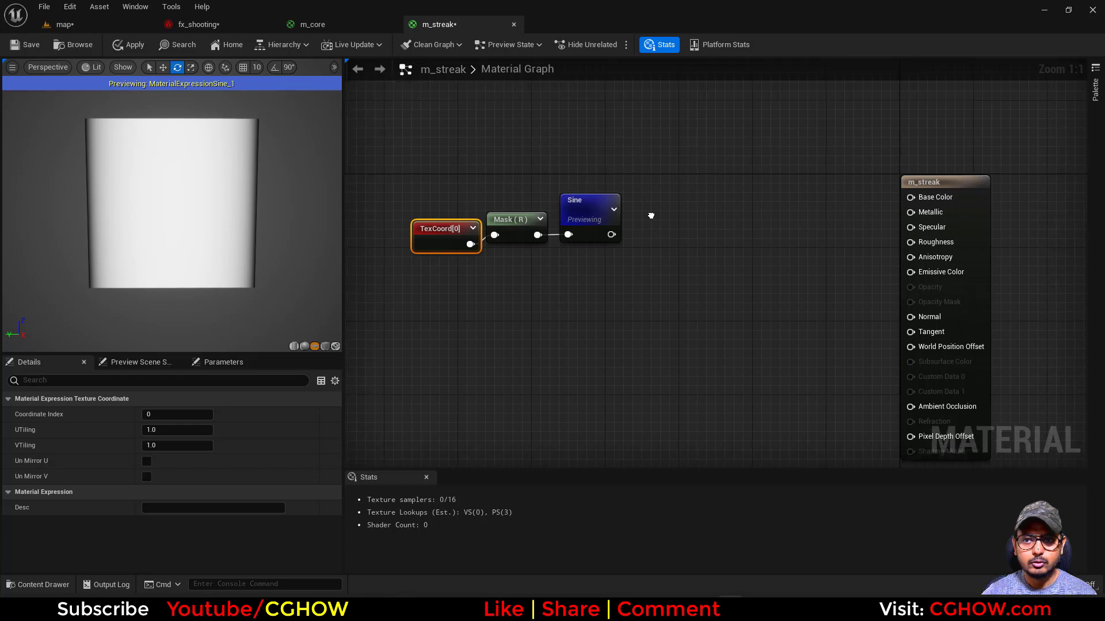
key(e)
click(626, 216)
drag(611, 235, 644, 235)
key(space)
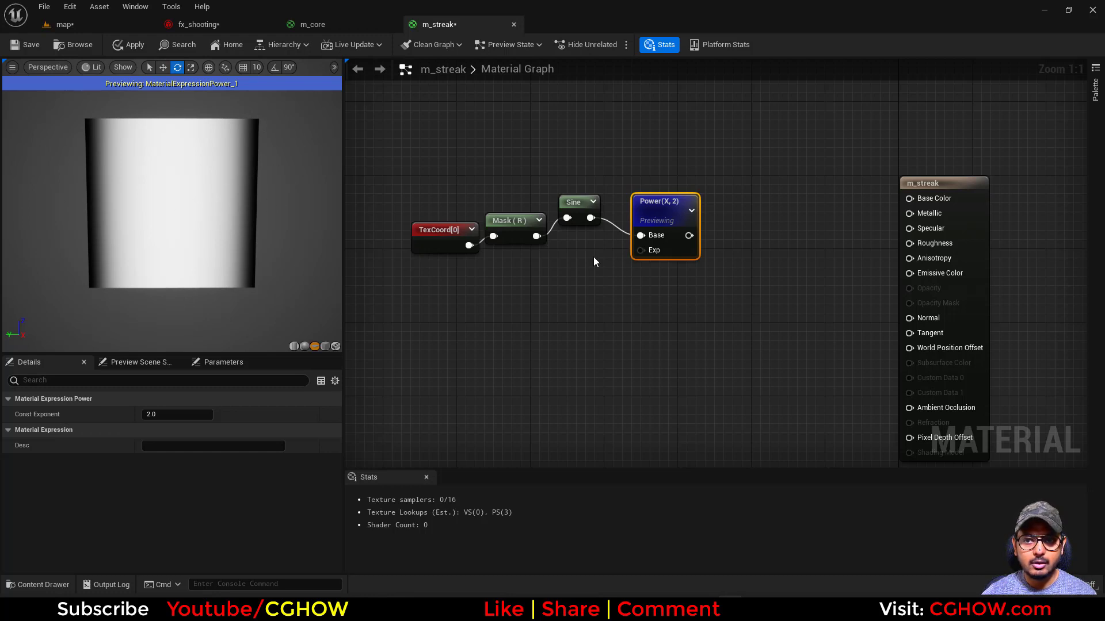
Step: Add a second Component Mask fed by the TexCoord, restrict it to the G channel, and preview it
right_drag(505, 348, 566, 350)
key(shift+c)
shift+click(511, 290)
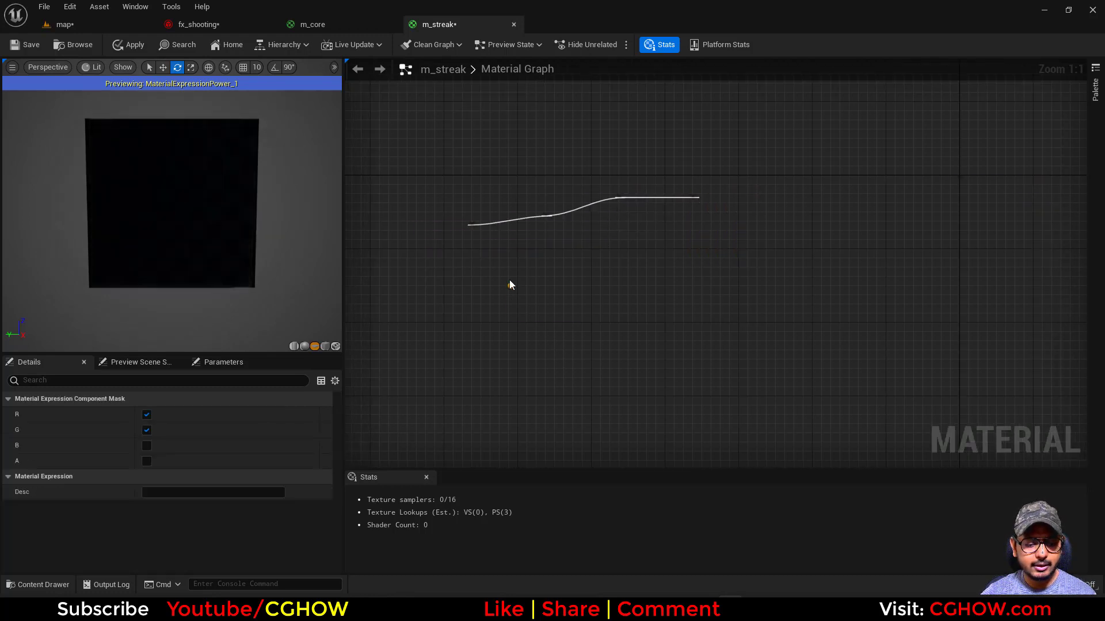
drag(530, 246, 519, 310)
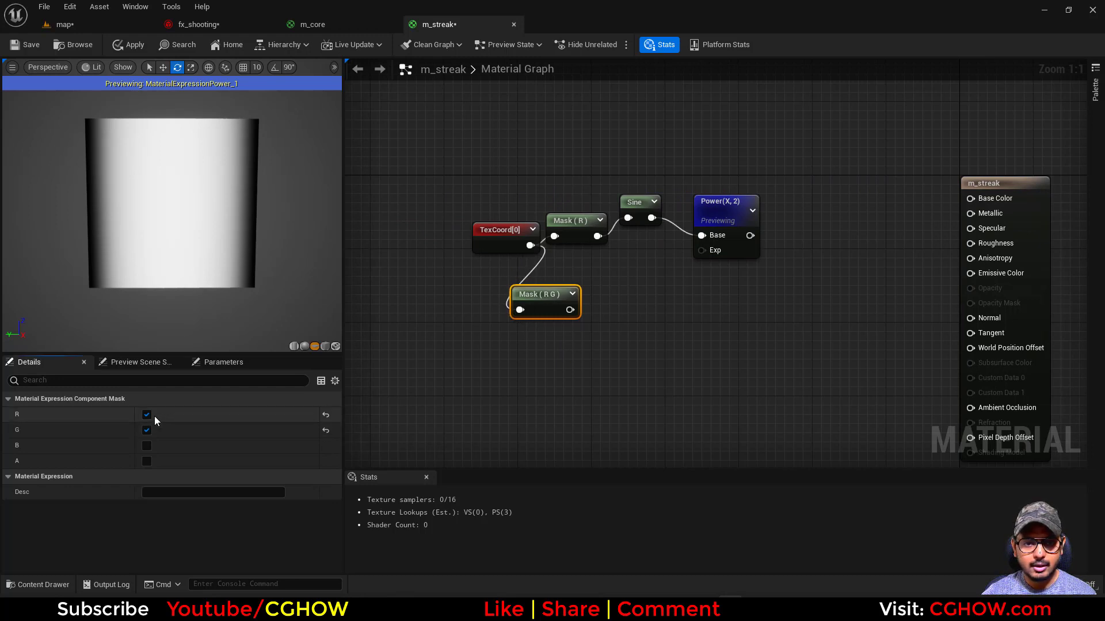
click(146, 415)
key(space)
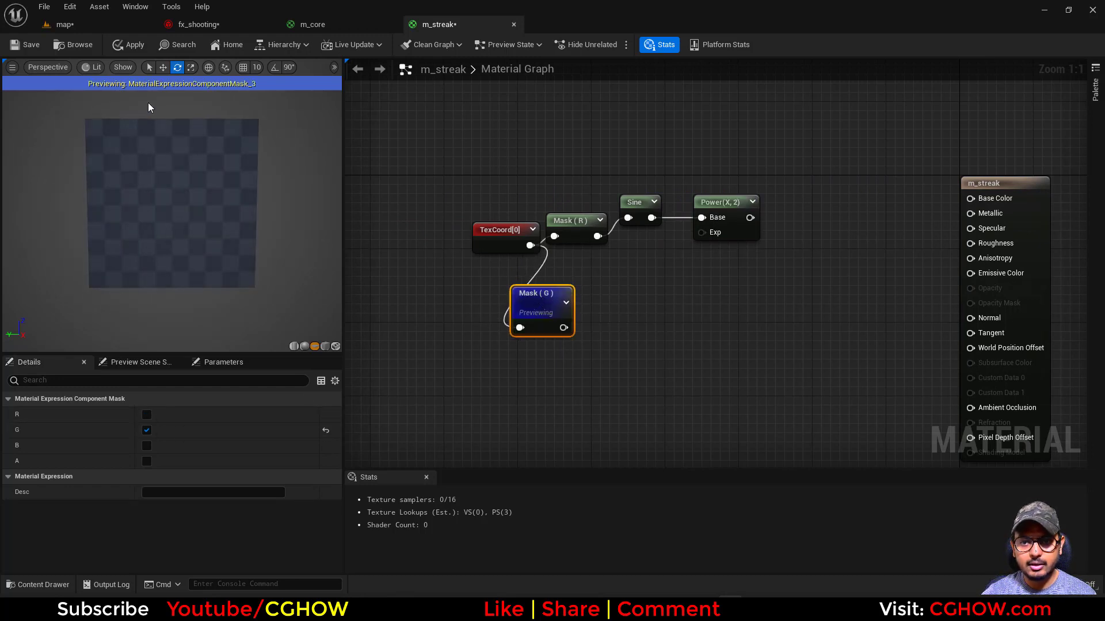
Step: Connect the G mask to the Power node's Exp input and preview the Power result
right_drag(615, 305, 501, 344)
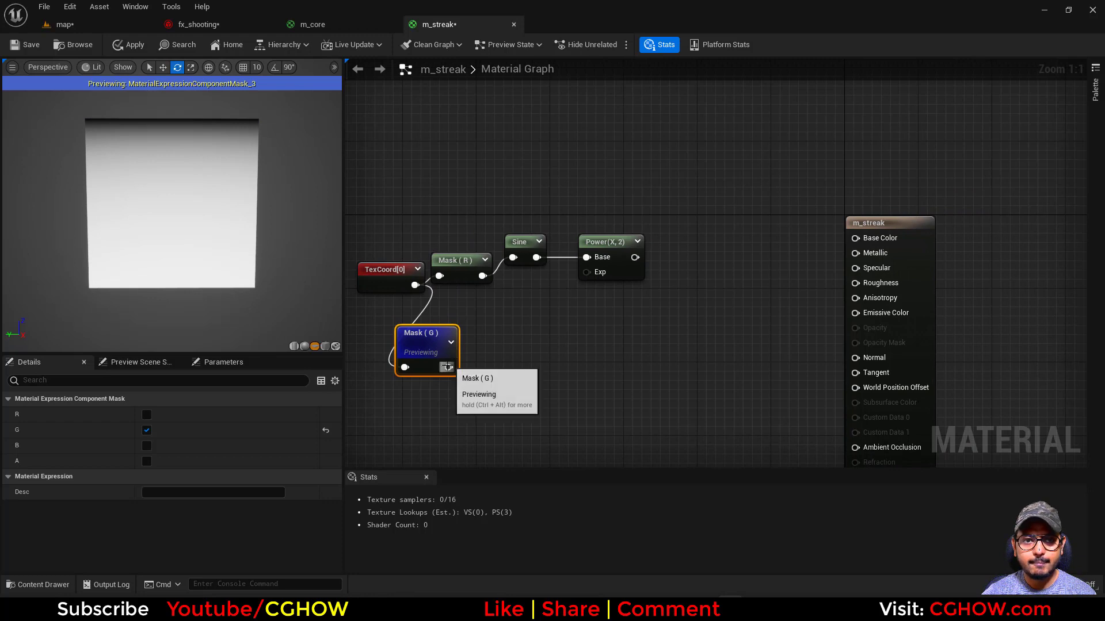
drag(448, 367, 597, 272)
click(607, 240)
key(space)
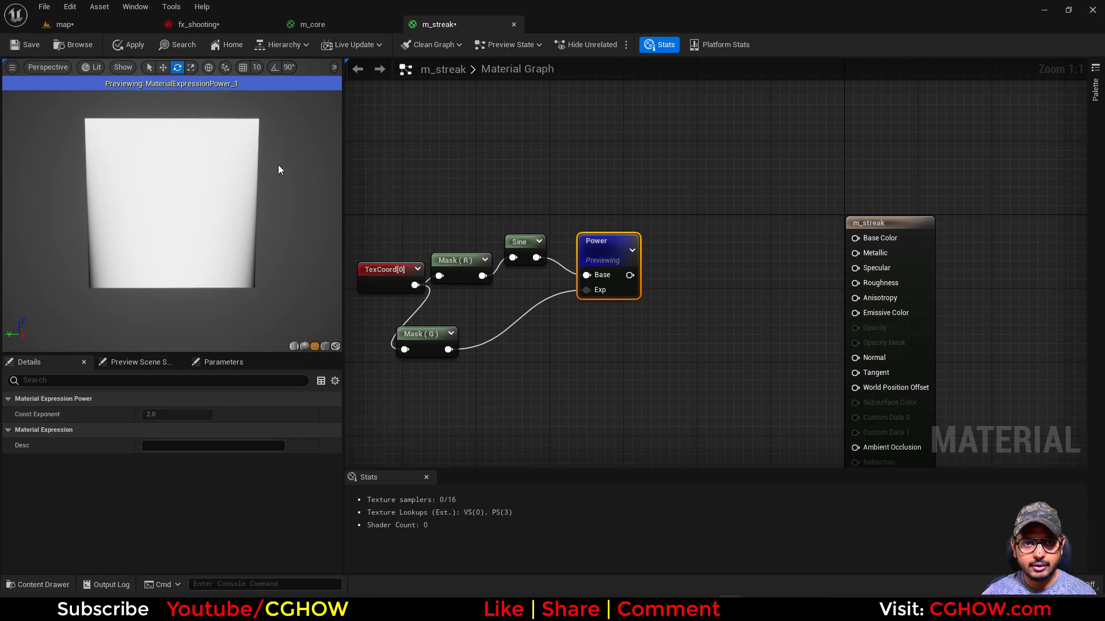
Step: Insert a Multiply node between the G mask and the Power node's Exp input, with Const B set to 5
right_drag(649, 256, 583, 295)
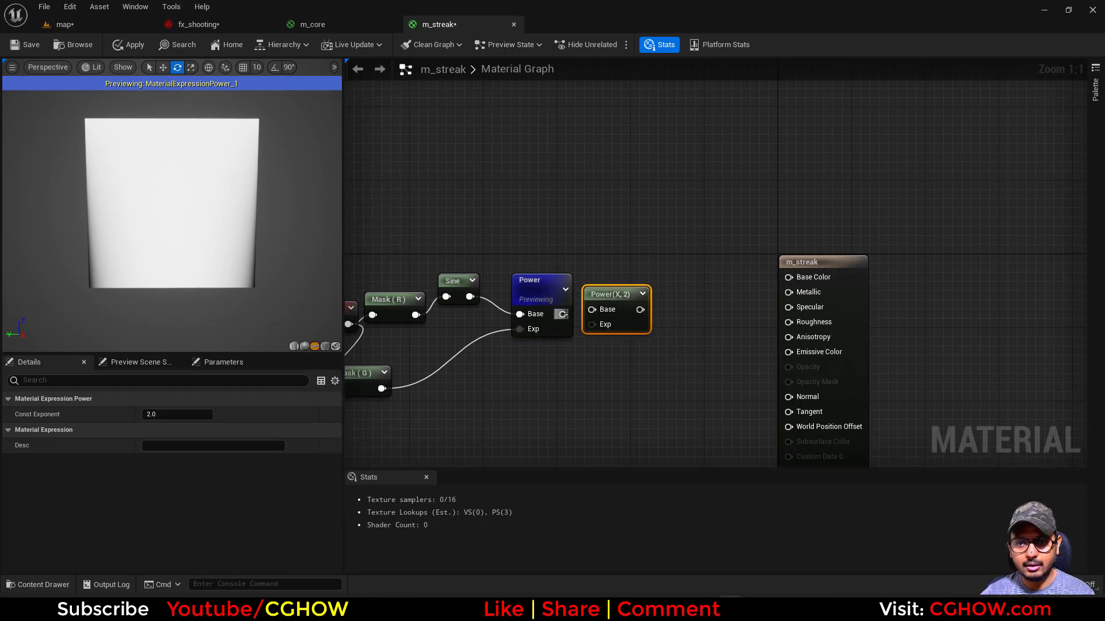
key(Delete)
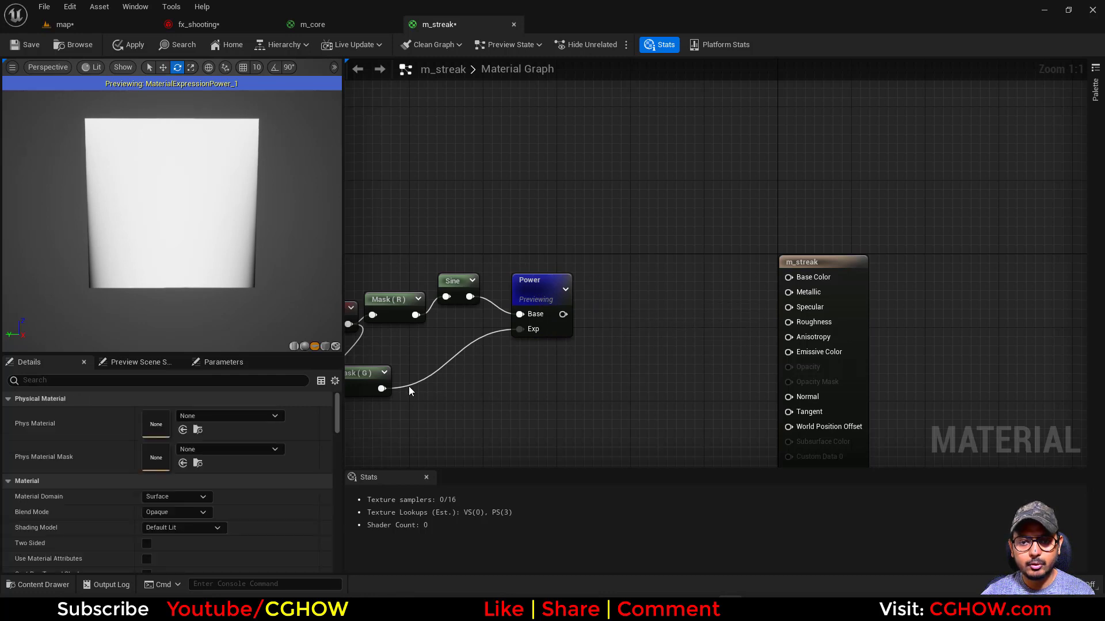
click(427, 352)
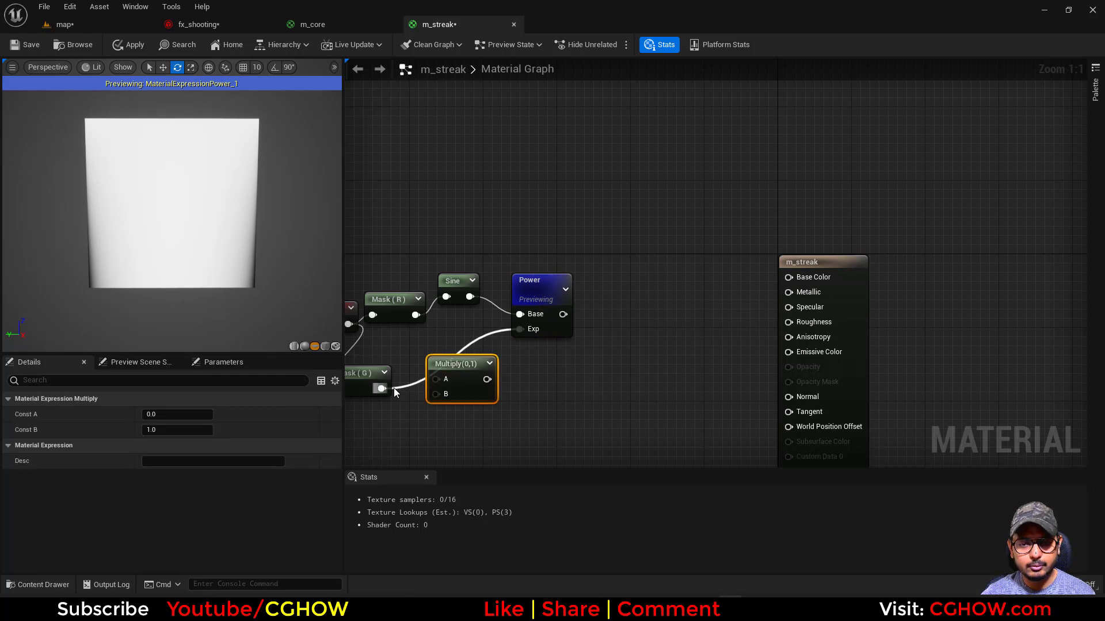
drag(382, 388, 423, 382)
drag(515, 330, 520, 329)
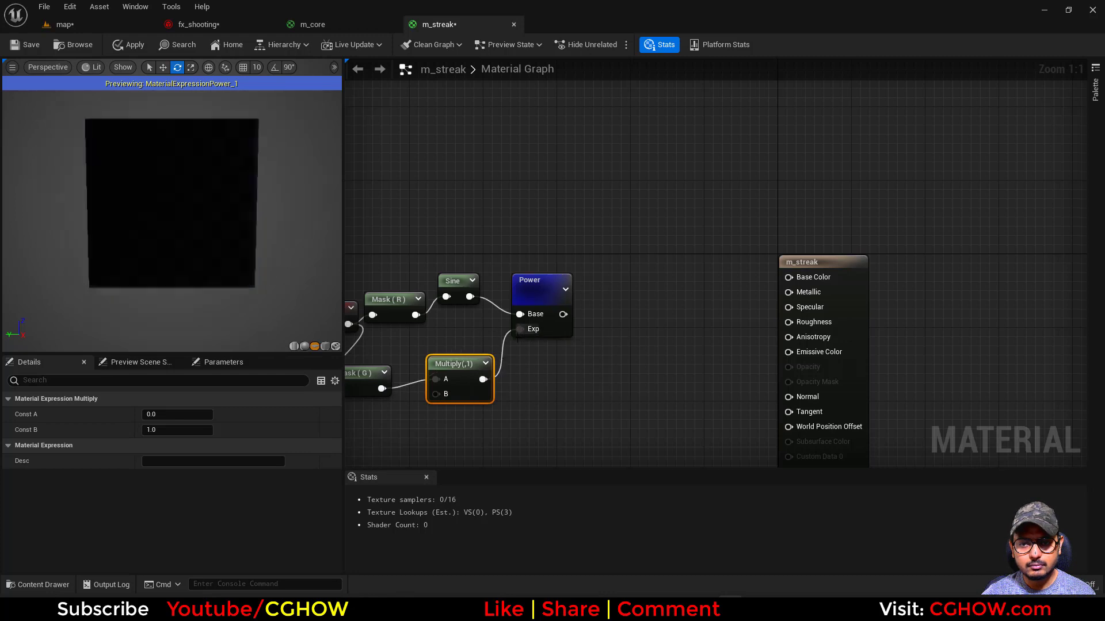
key(Return)
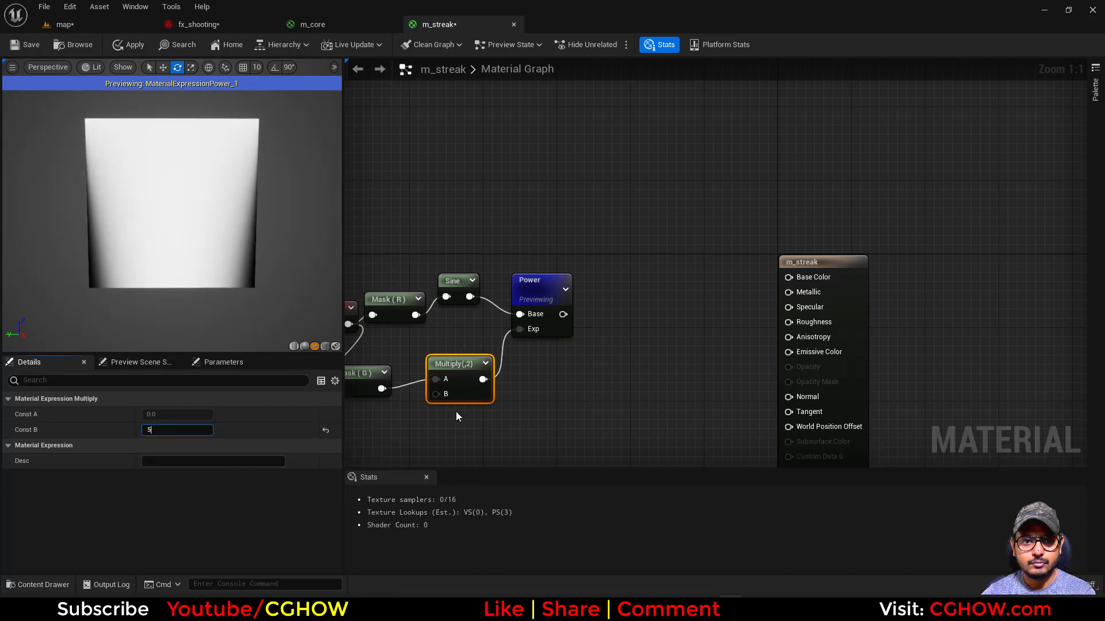
text(5)
key(Return)
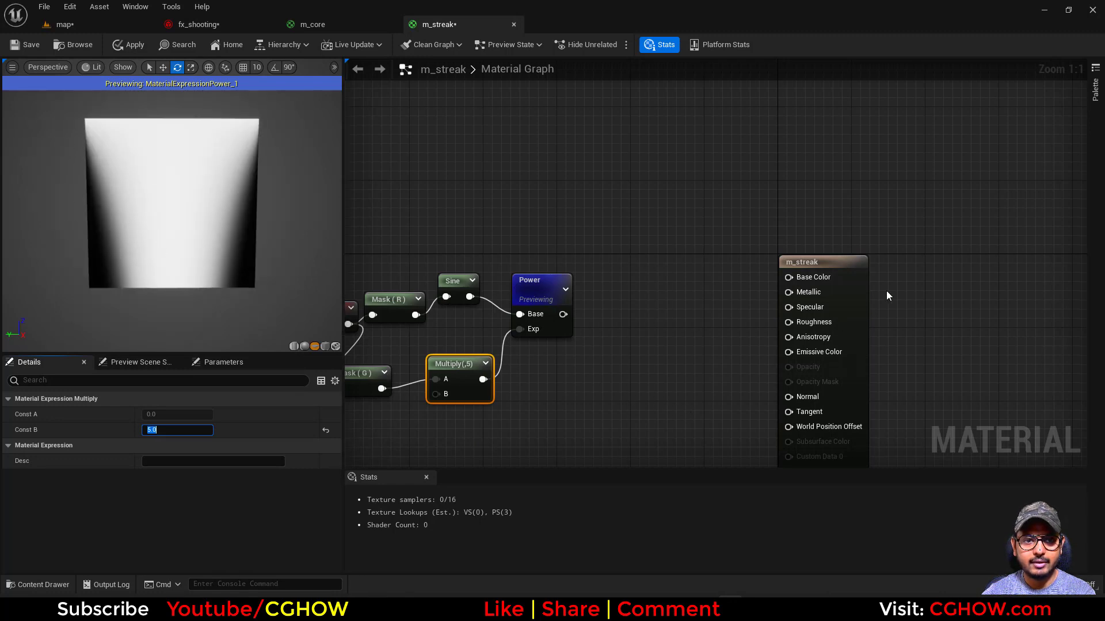
Step: Move the m_streak output node farther away, add a Step node with the Power output as Y, and preview it
drag(857, 287, 975, 269)
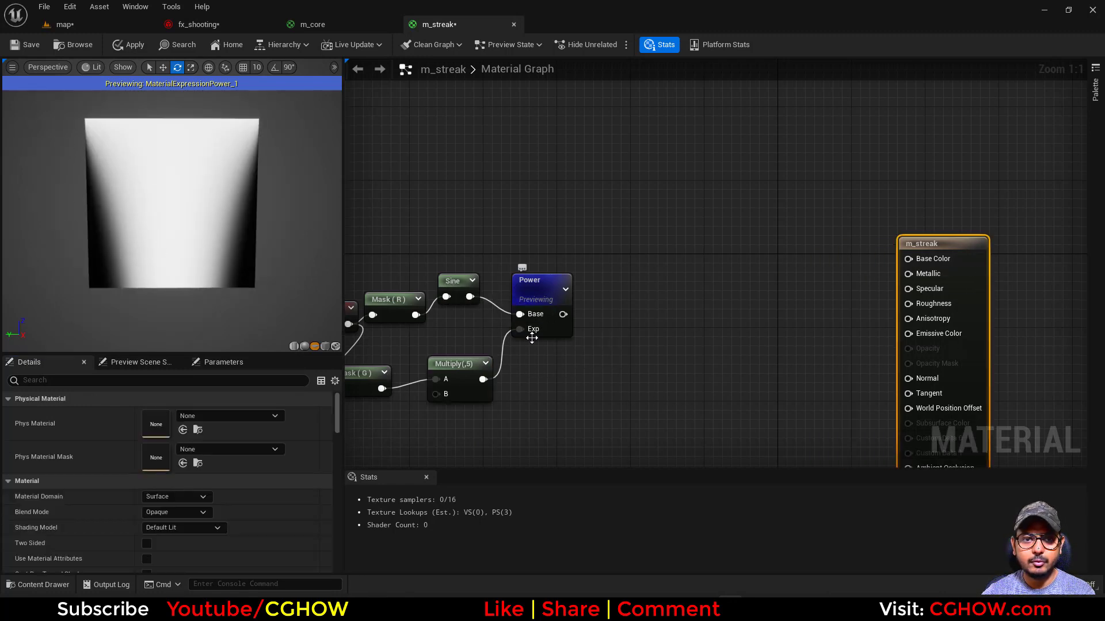
right_click(594, 284)
text(ste)
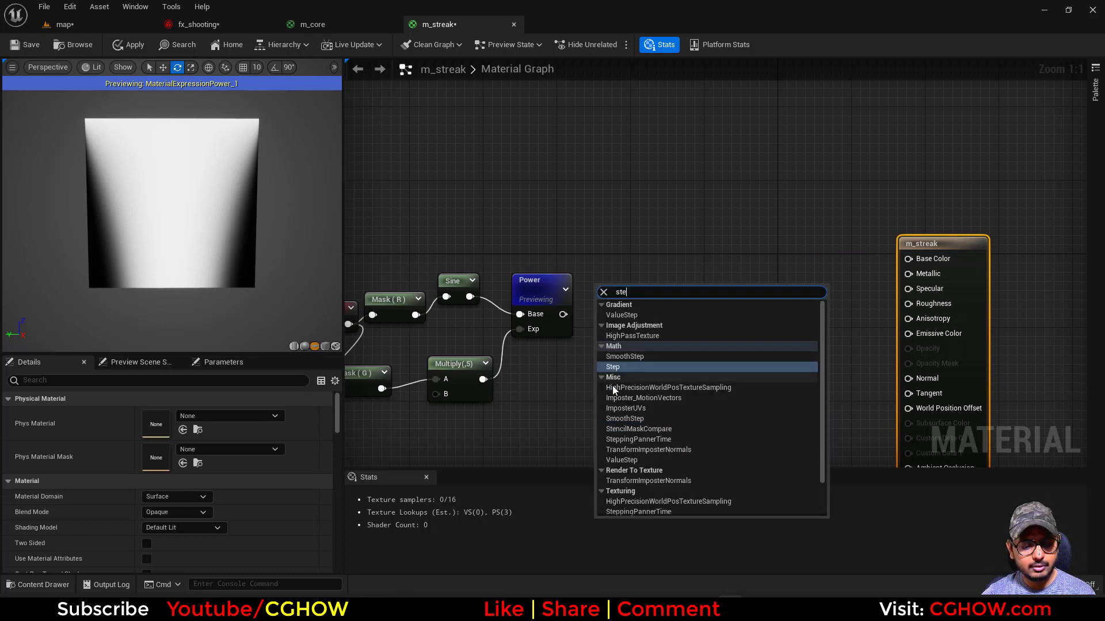
click(617, 368)
drag(564, 315, 611, 308)
click(596, 313)
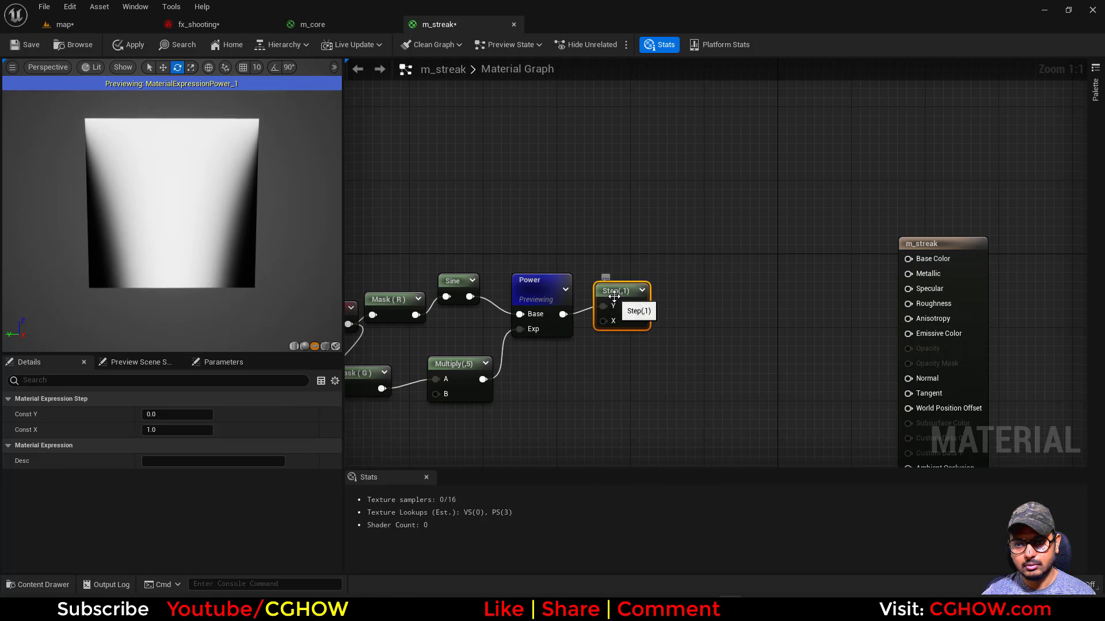
key(space)
Step: Try 0.1 for the Step node's Const X and settle on 0.2
click(171, 430)
text(.1)
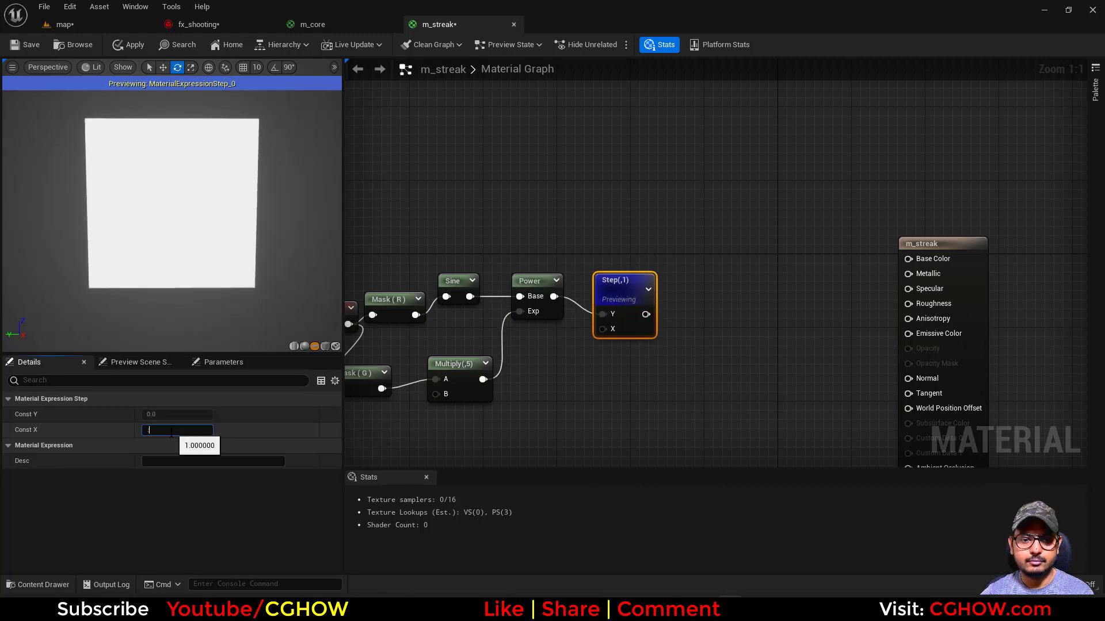
key(Return)
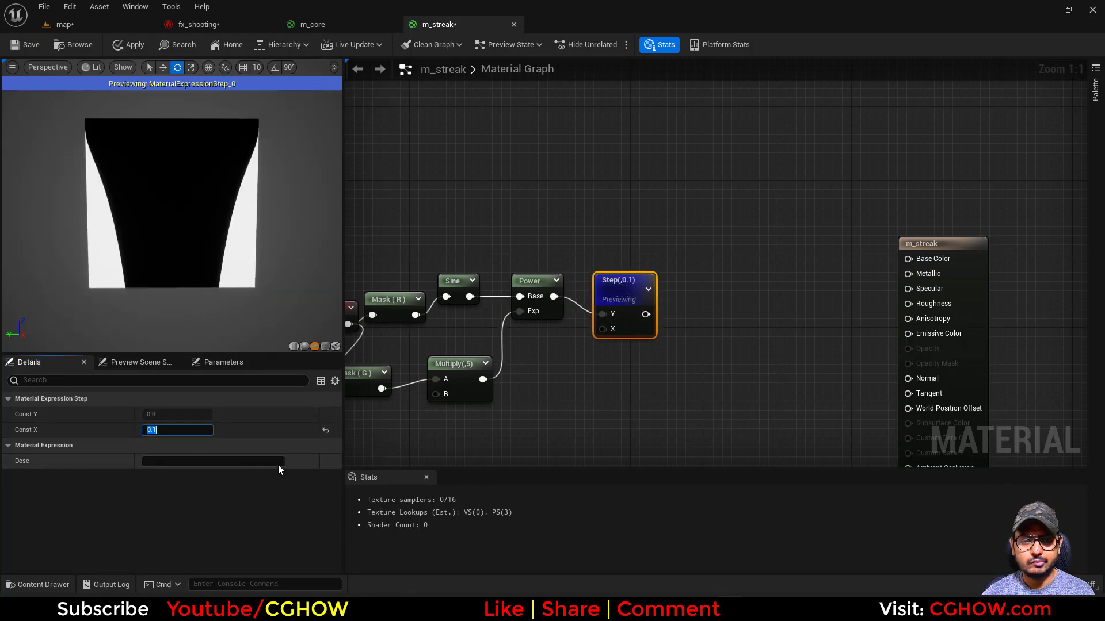
text(.2)
key(Return)
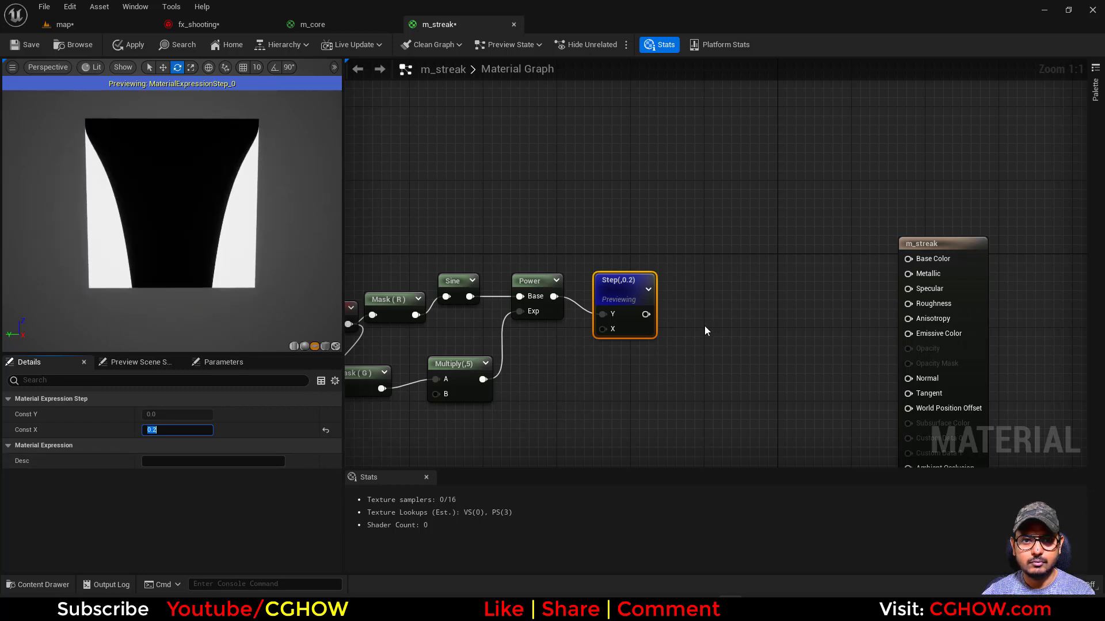
Step: Set the Step node's Const X to 0.5 and connect the G mask directly to the Power node's Exp input
text(.5)
key(Return)
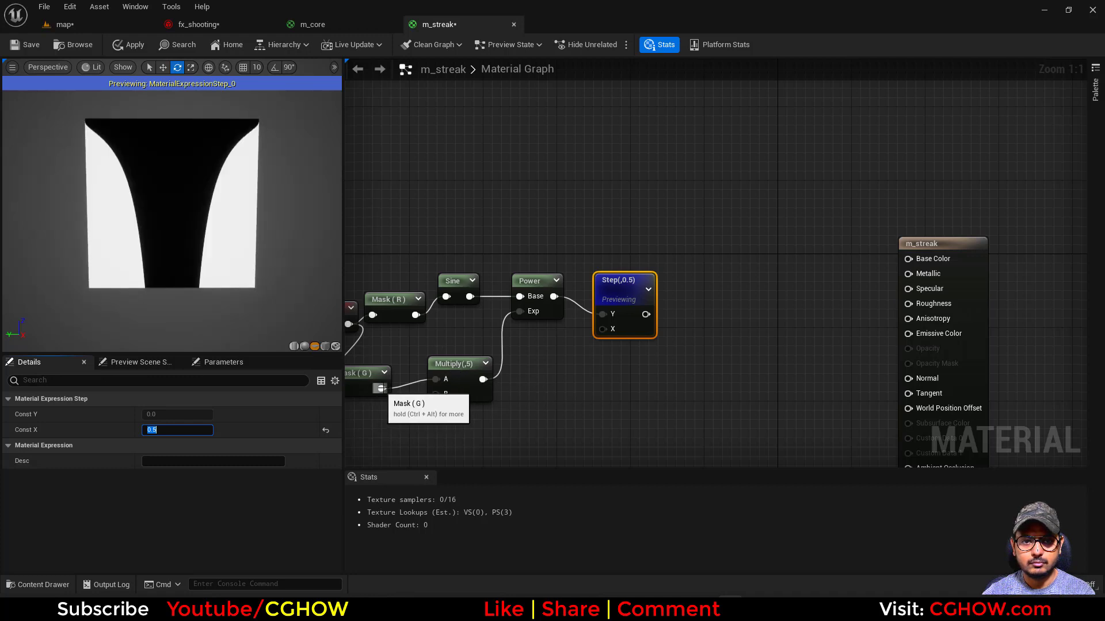
drag(382, 391, 519, 311)
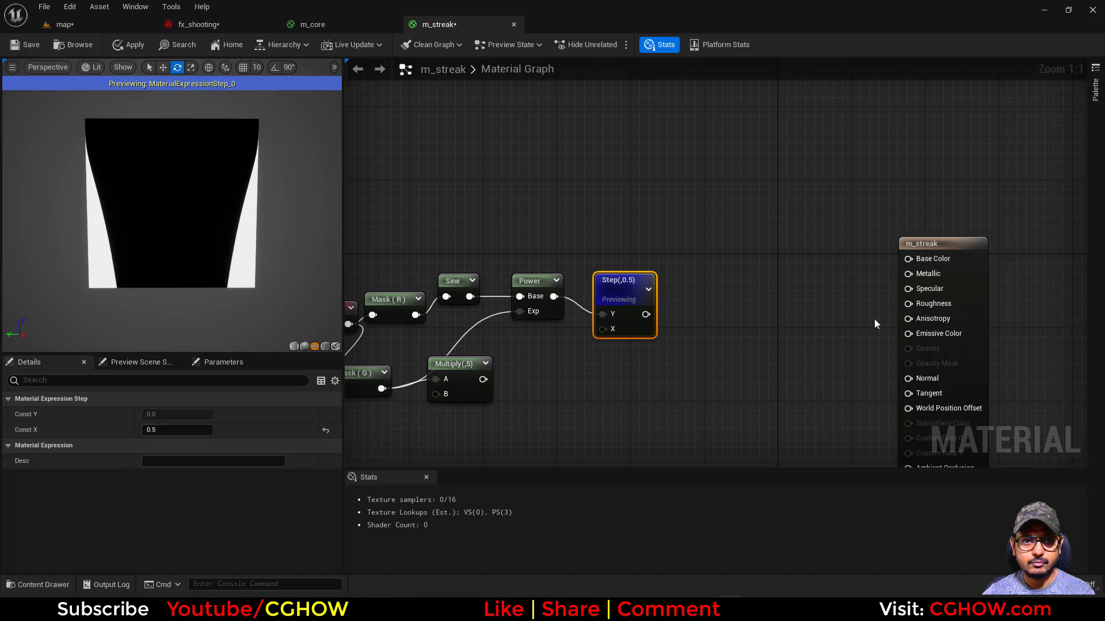
Step: Add a One Minus node after the Step node, delete the unused Multiply node, and preview the One Minus result
right_drag(742, 308, 703, 317)
click(652, 306)
key(o)
click(634, 295)
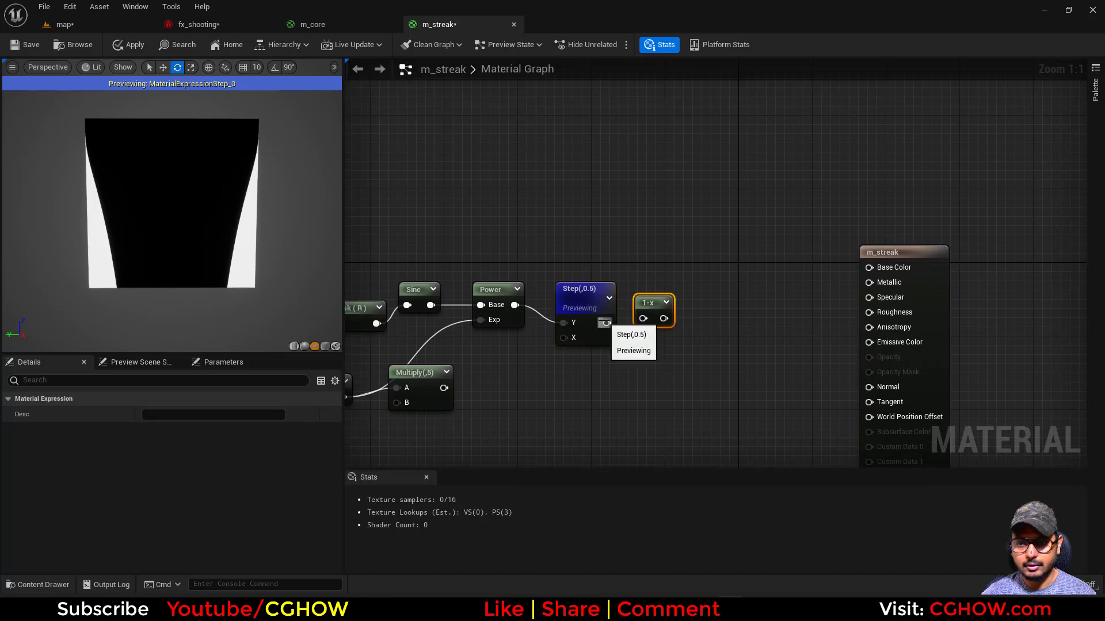
drag(607, 323, 643, 318)
click(434, 402)
key(Delete)
right_drag(690, 366, 684, 393)
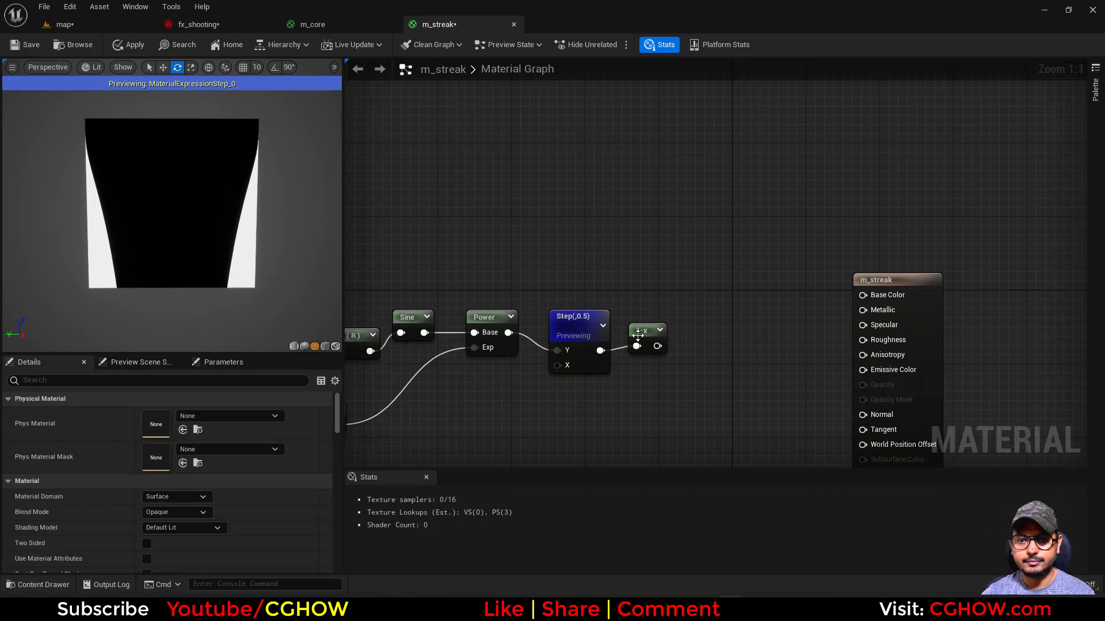
click(666, 347)
key(space)
Step: Add a Particle Color node and connect its RGB output to the m_streak Emissive Color input
right_click(604, 184)
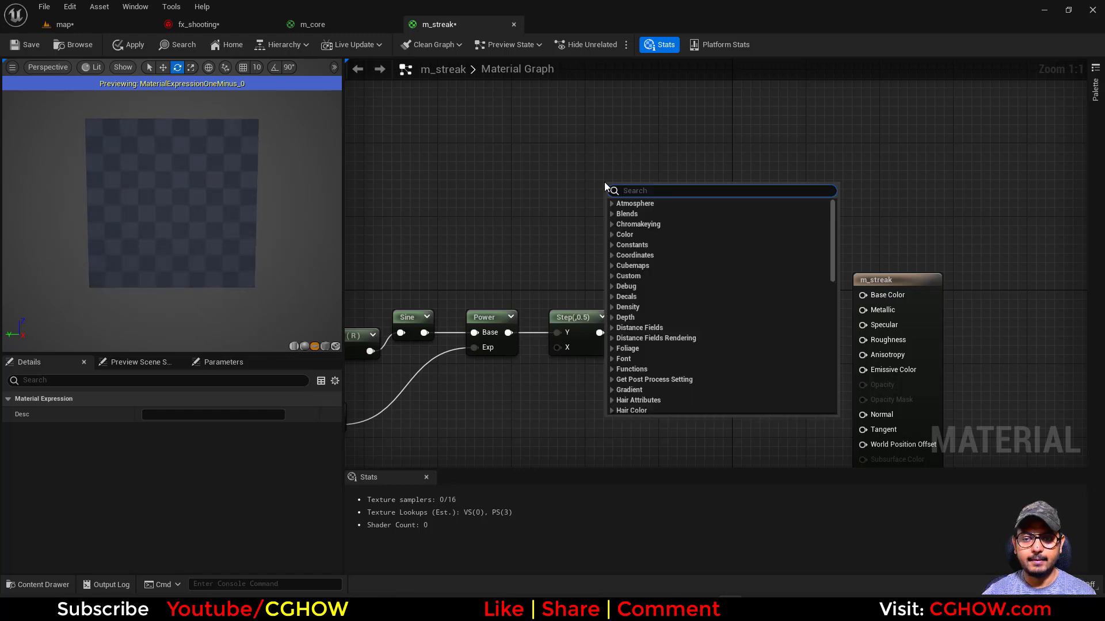
text(particle)
key(Return)
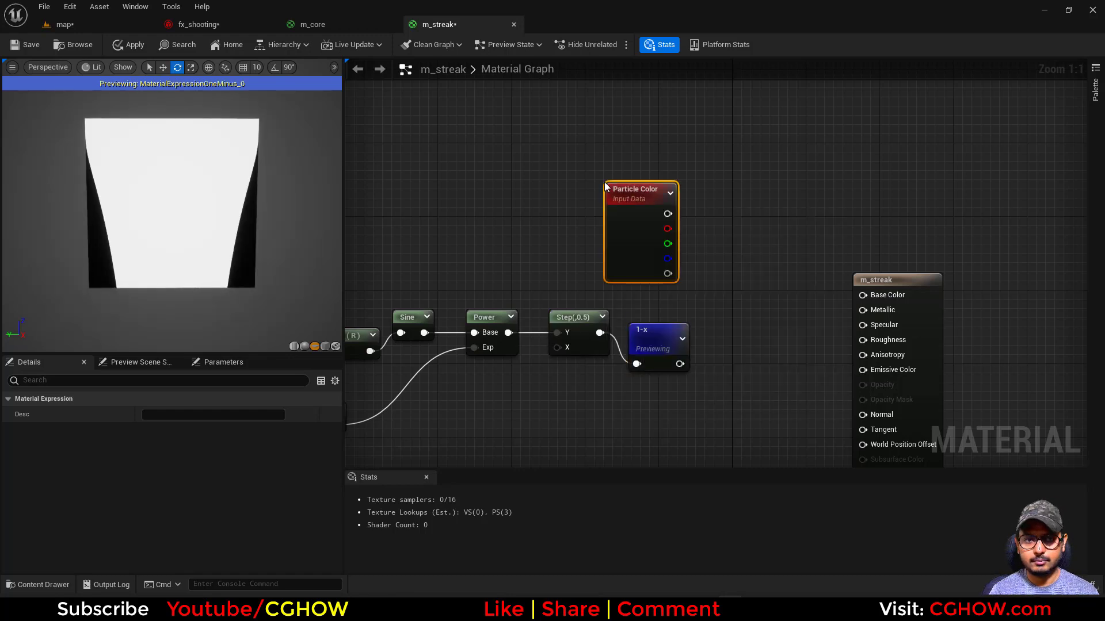
drag(667, 213, 879, 372)
Step: Multiply the Particle Color alpha with the One Minus output and connect the product to the material's Opacity
right_drag(726, 355, 734, 278)
key(m)
click(727, 253)
drag(693, 284, 734, 289)
drag(680, 194, 738, 282)
drag(769, 274, 809, 292)
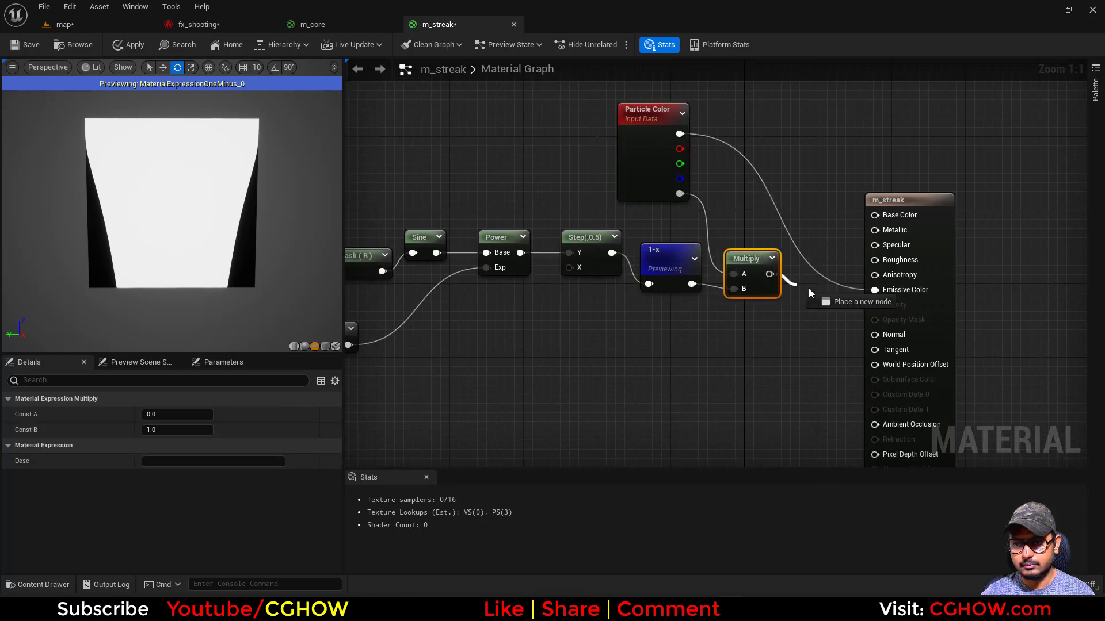
drag(883, 306, 884, 306)
Step: Set the m_streak material's Blend Mode to Additive and Shading Model to Unlit, and save it
click(898, 313)
scroll(246, 421, down, 1)
click(192, 477)
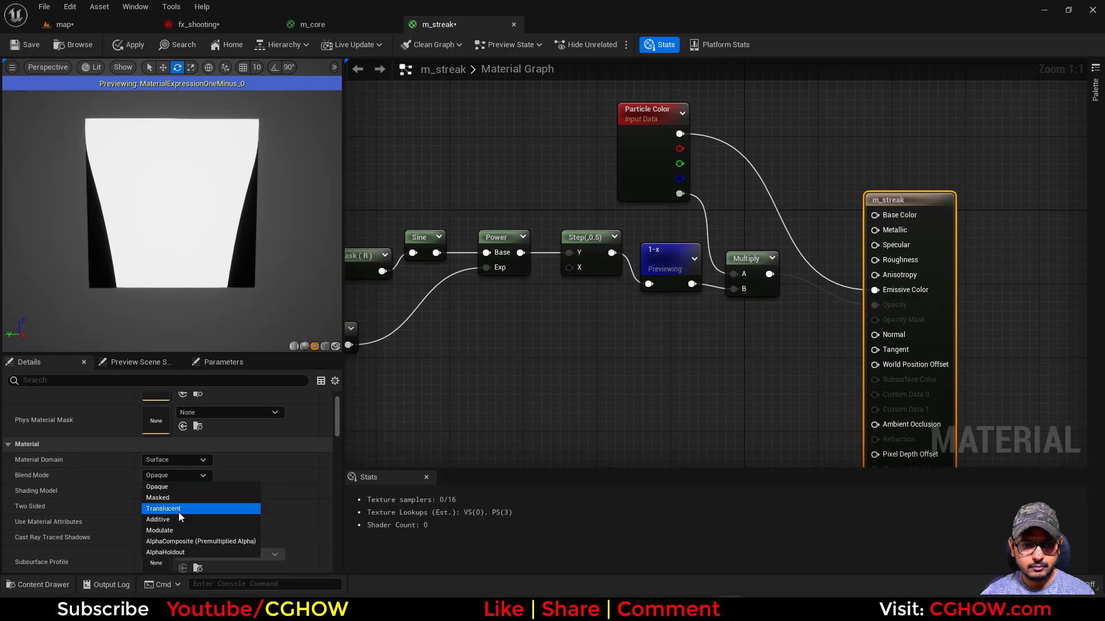
click(180, 520)
click(177, 495)
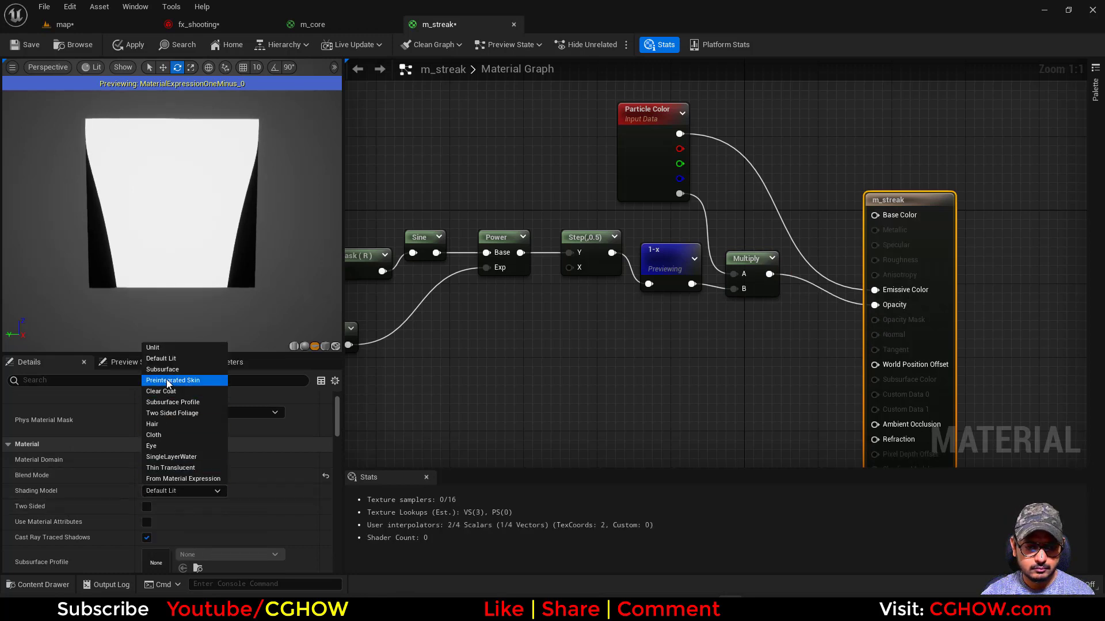
click(163, 348)
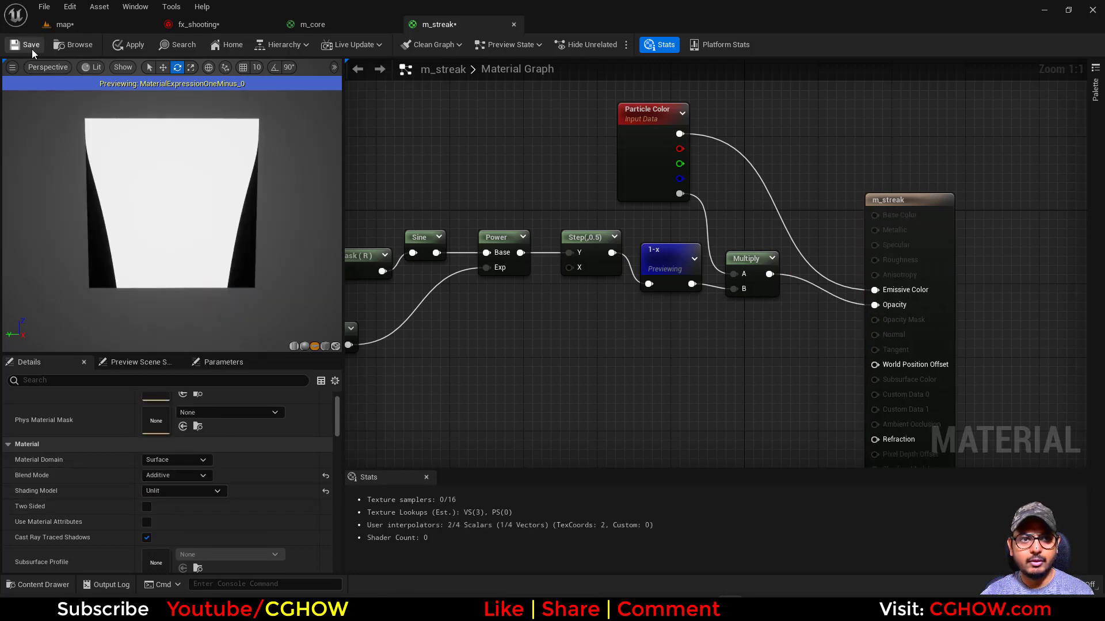
key(ctrl+s)
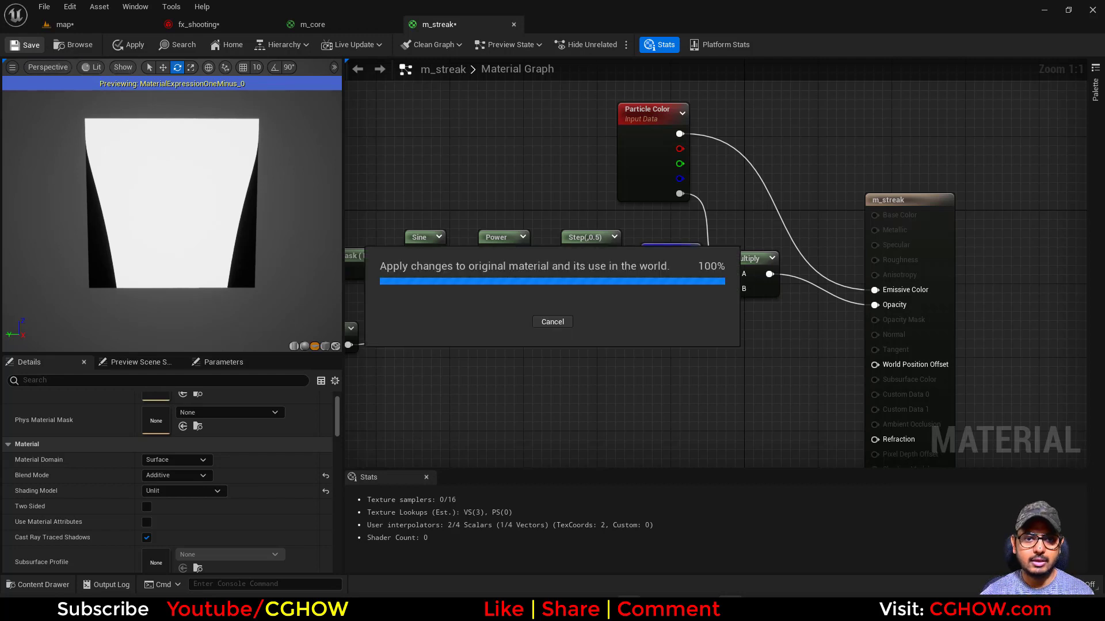
Step: Switch to the browser's GIF Scrubber and examine the reference frames where the glowing ball with streaks bursts
mouse_move(602, 610)
click(684, 546)
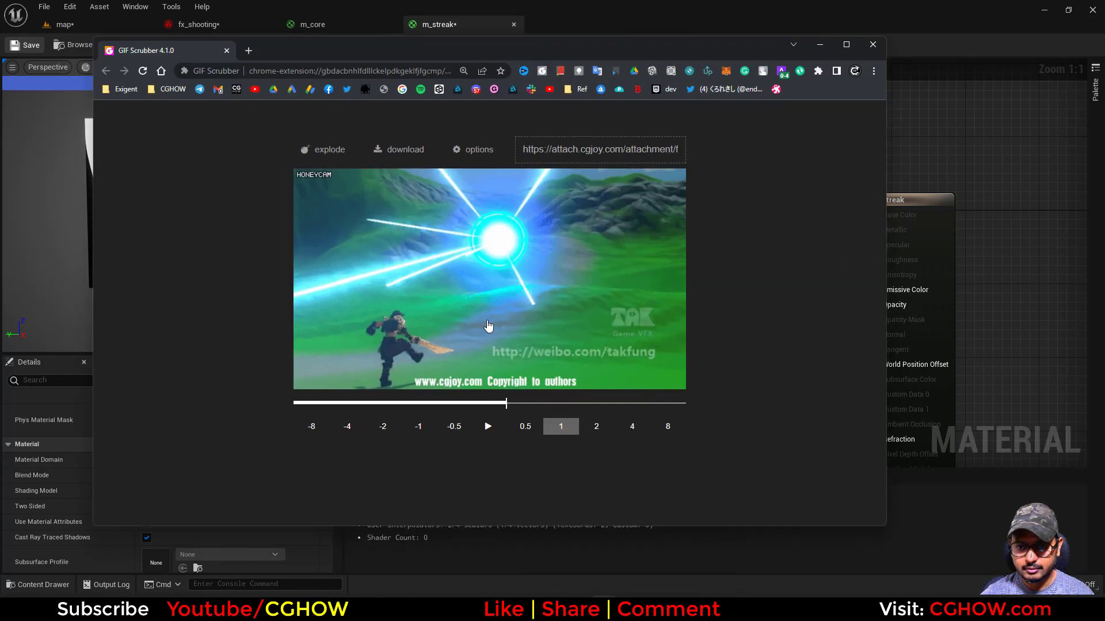
mouse_move(509, 403)
mouse_down()
mouse_move(490, 403)
mouse_move(507, 402)
mouse_up()
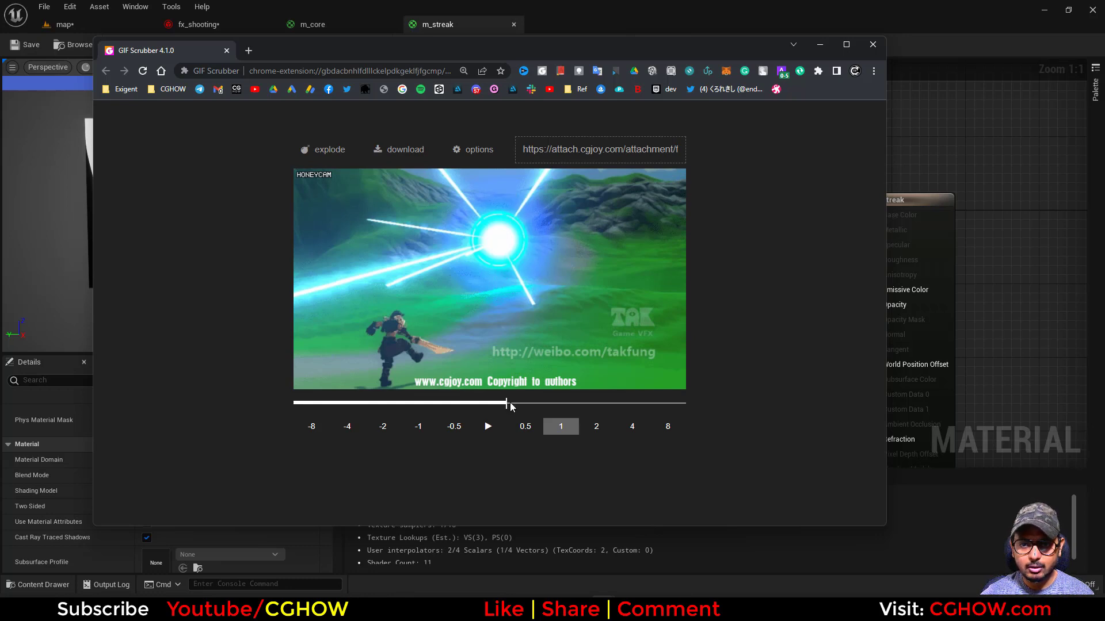
key(Right)
key(Right)
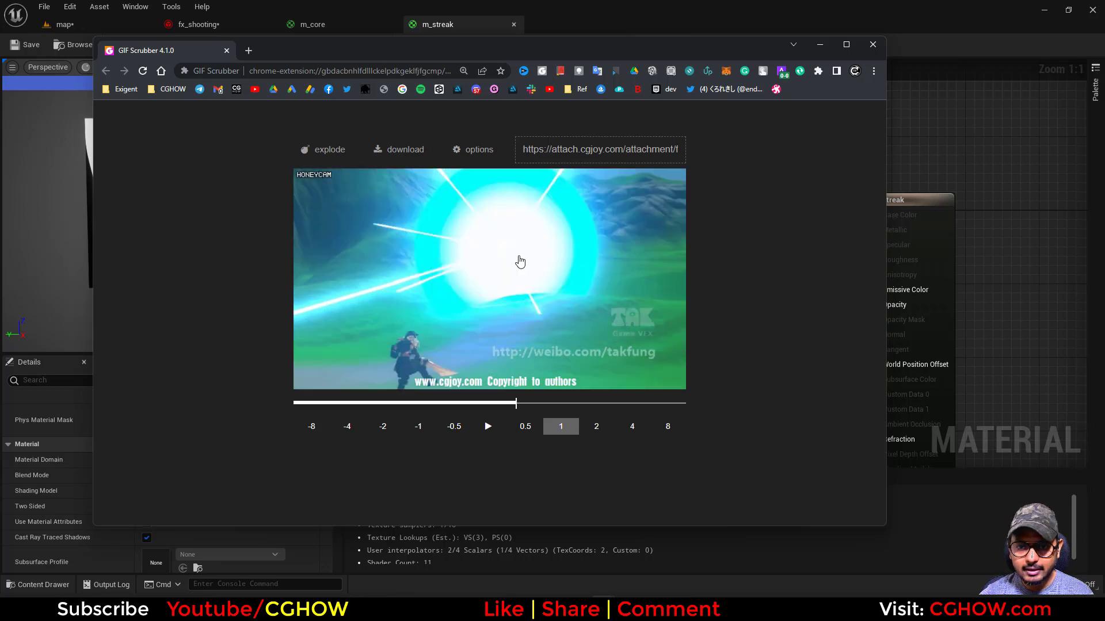
key(Left)
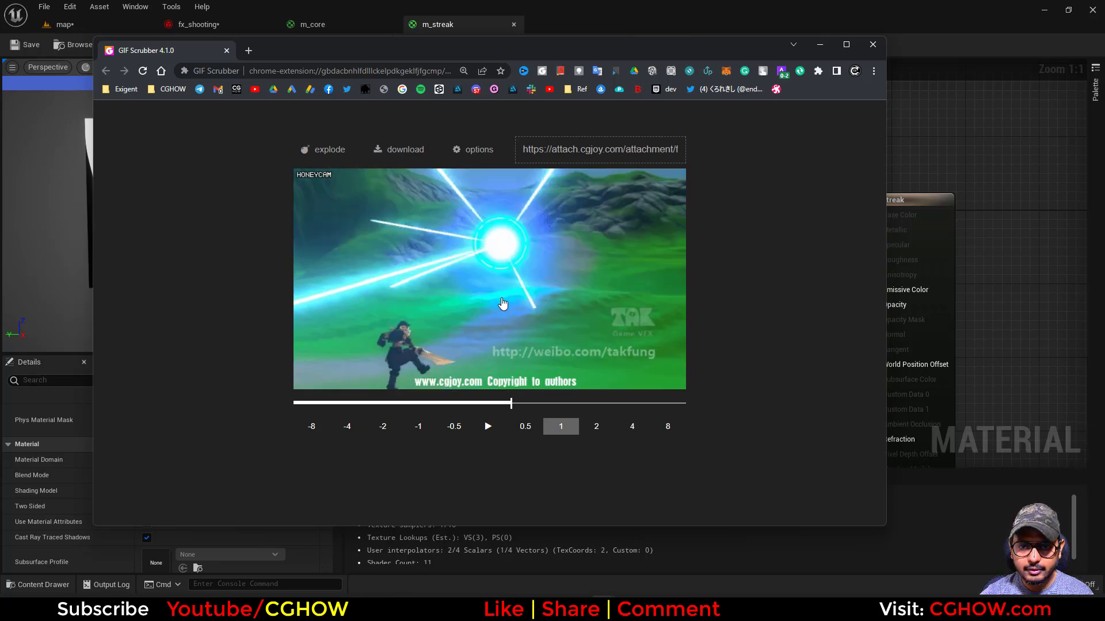
key(Right)
key(Left)
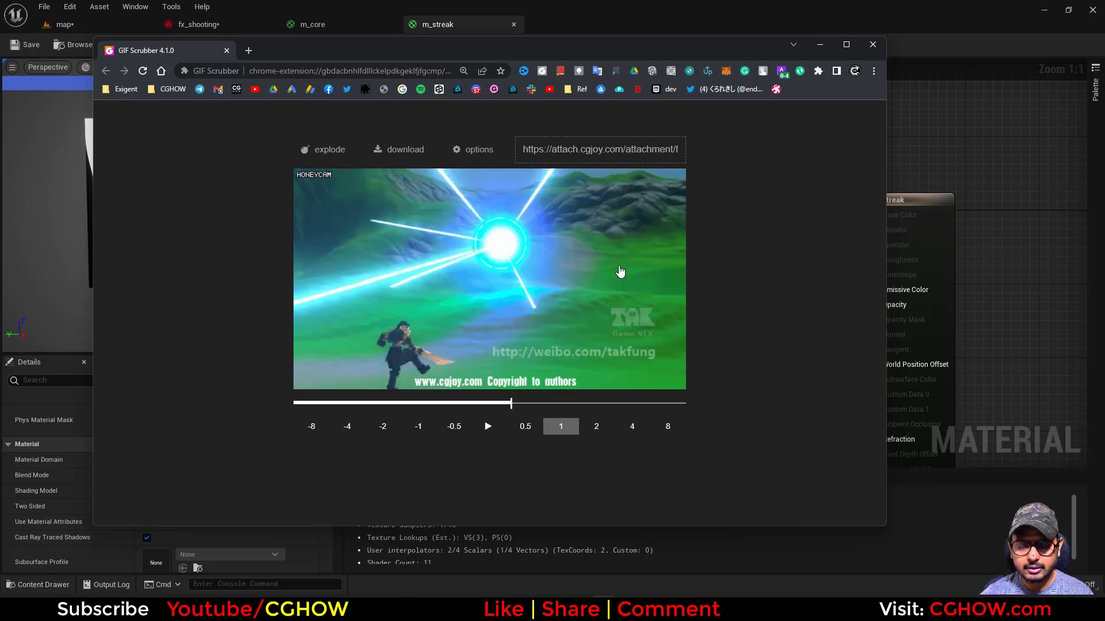
click(818, 45)
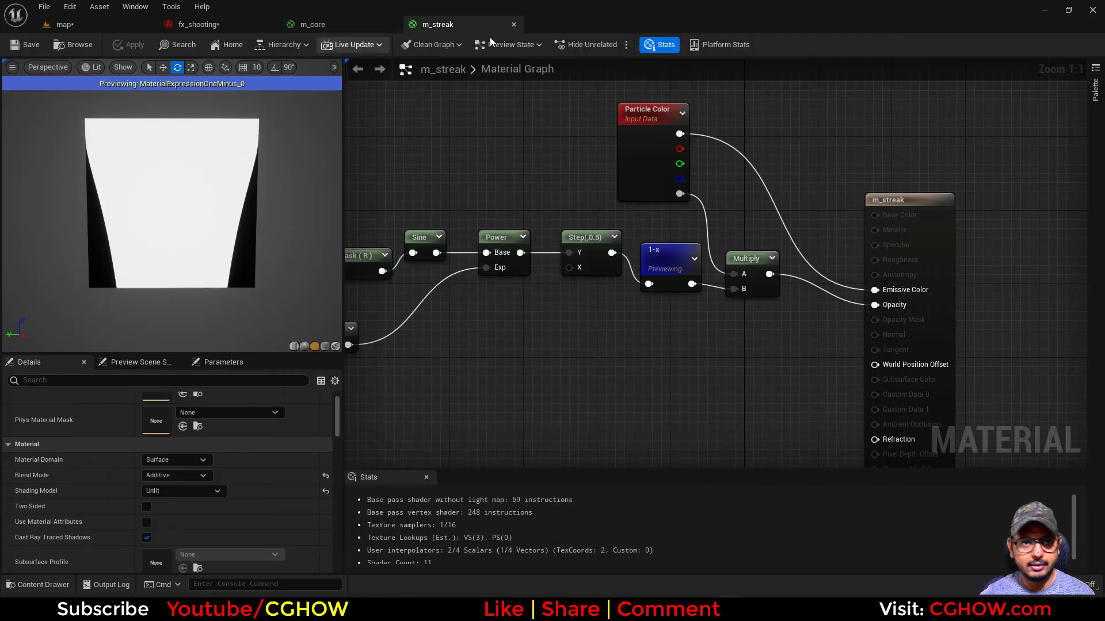
Step: Return to the map level and save all modified content, including fx_shooting and map
click(318, 23)
click(216, 24)
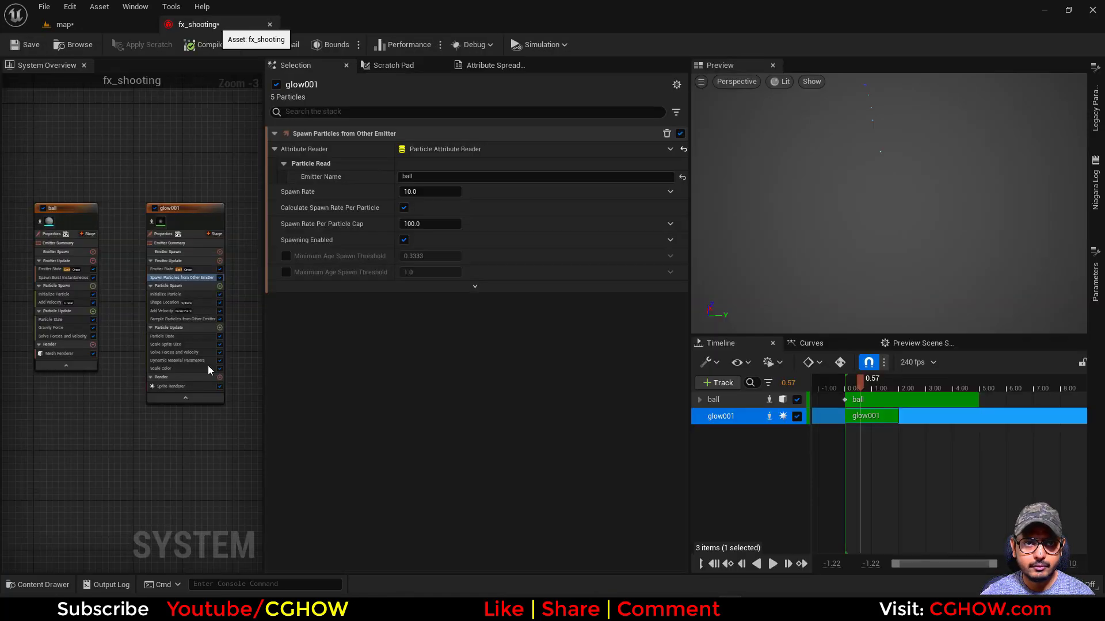
click(65, 24)
click(119, 386)
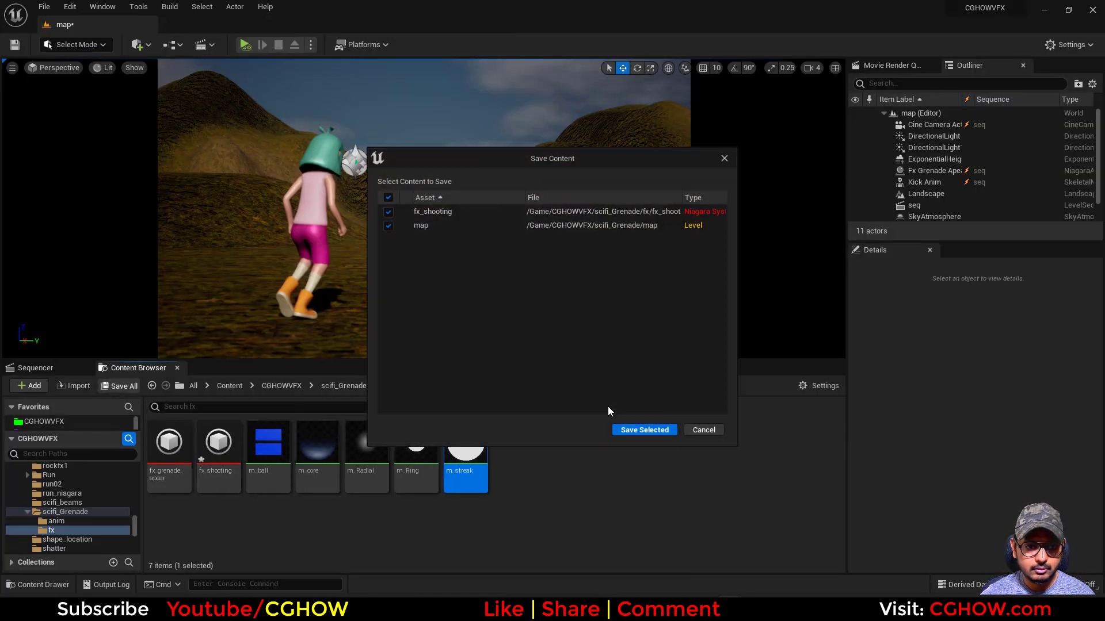
click(638, 431)
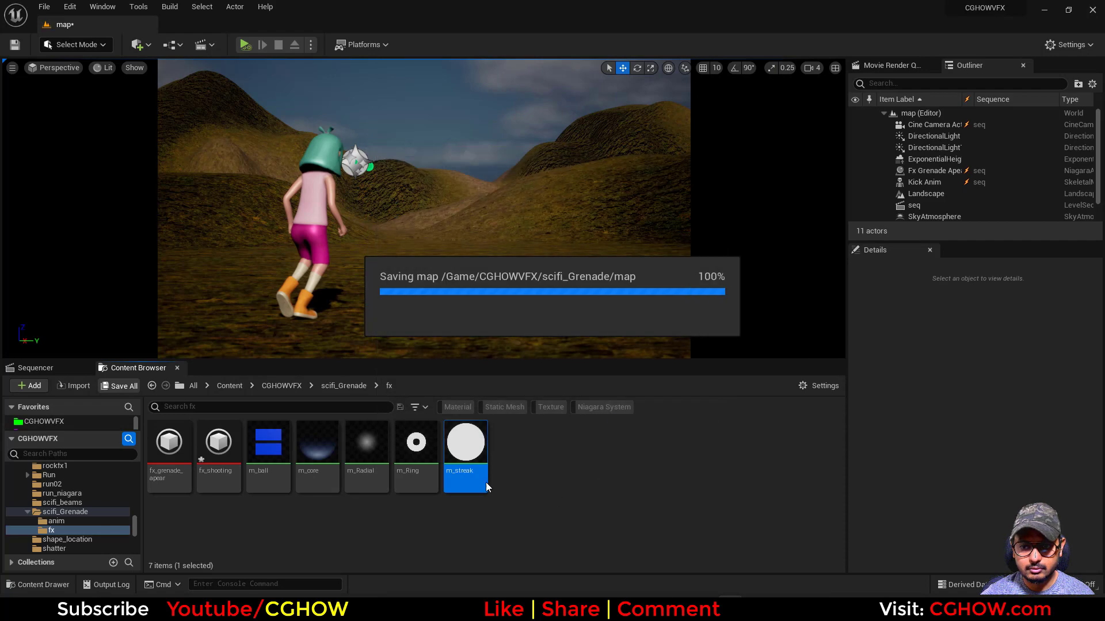
Step: Duplicate the fx_grenade_apear Niagara system and name the copy fx_Explode
click(219, 454)
click(170, 485)
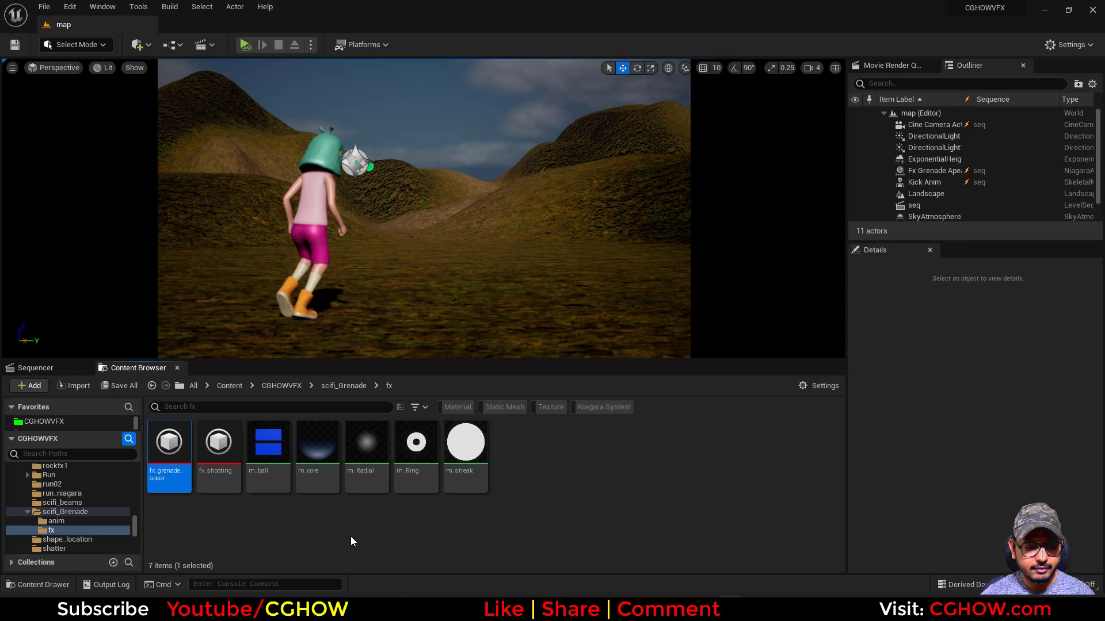
key(ctrl+d)
text(fx)
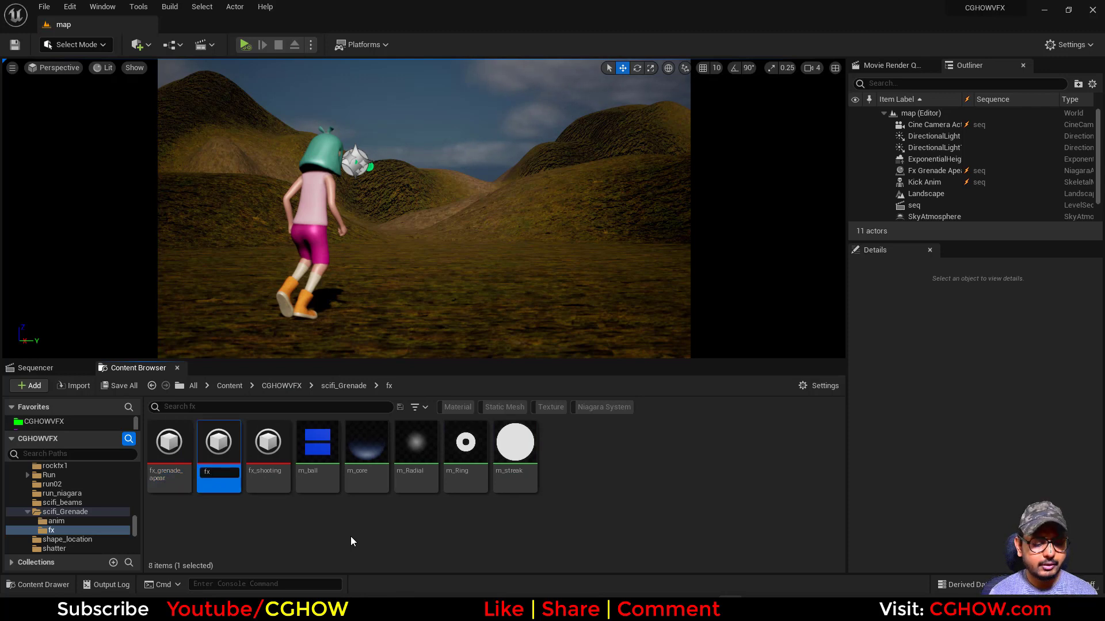
text(_Explode)
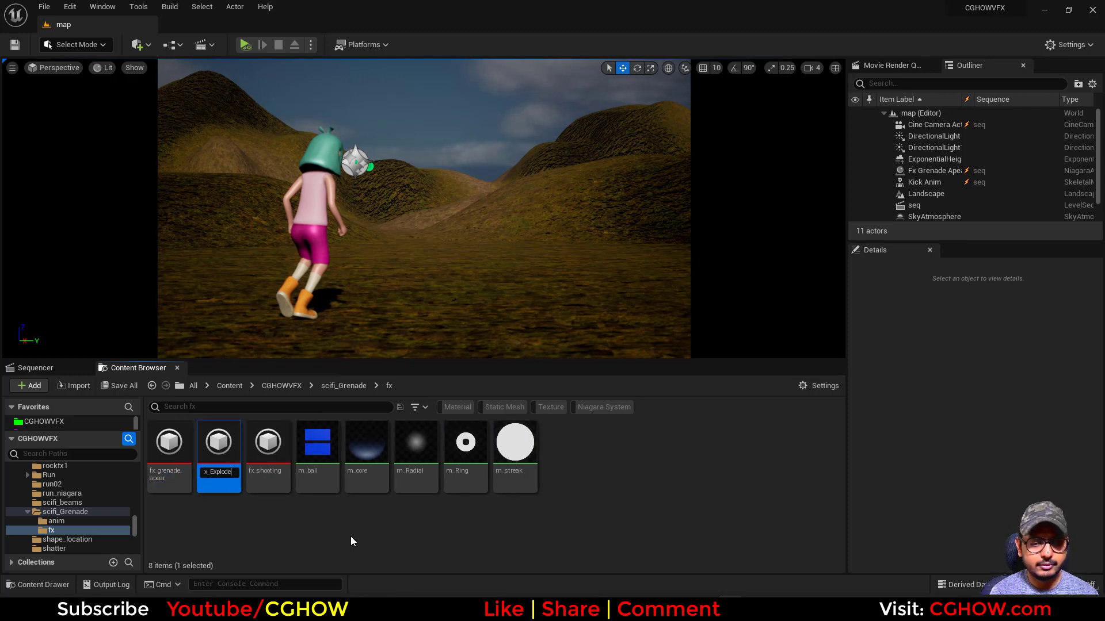
key(Return)
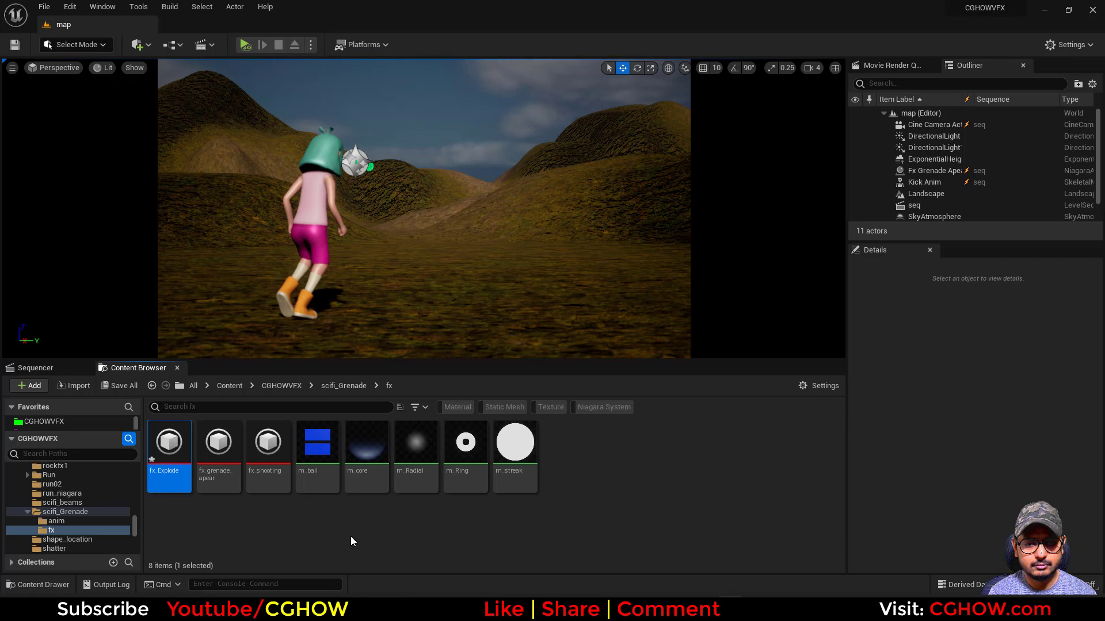
Step: Open the fx_Explode system, save all modified content, and return to its emitter overview
double_click(152, 469)
click(64, 24)
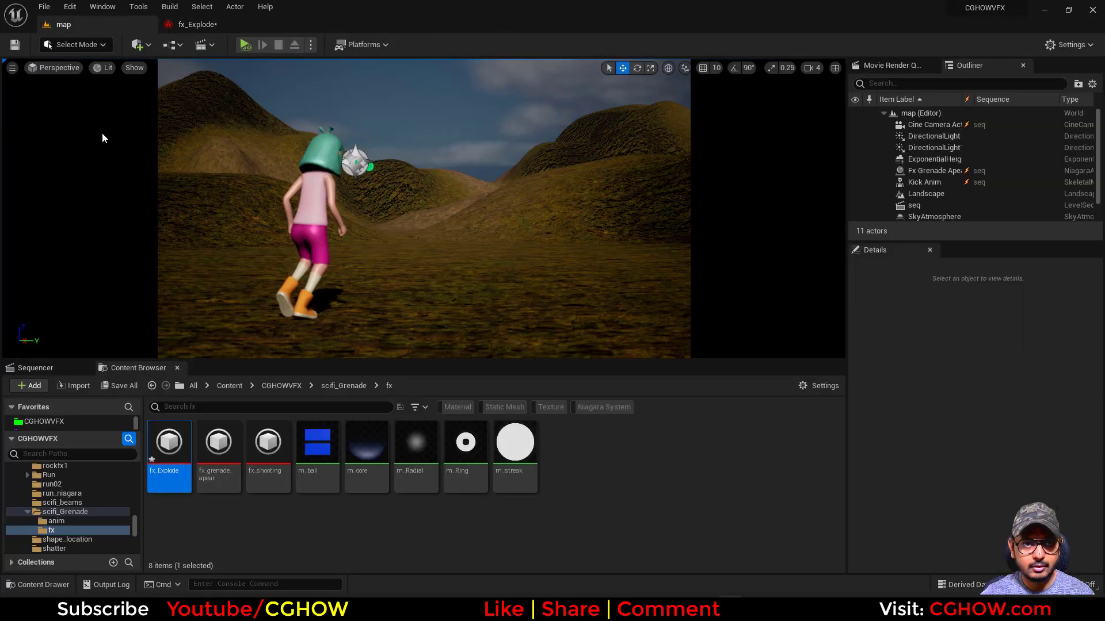
click(119, 385)
click(640, 432)
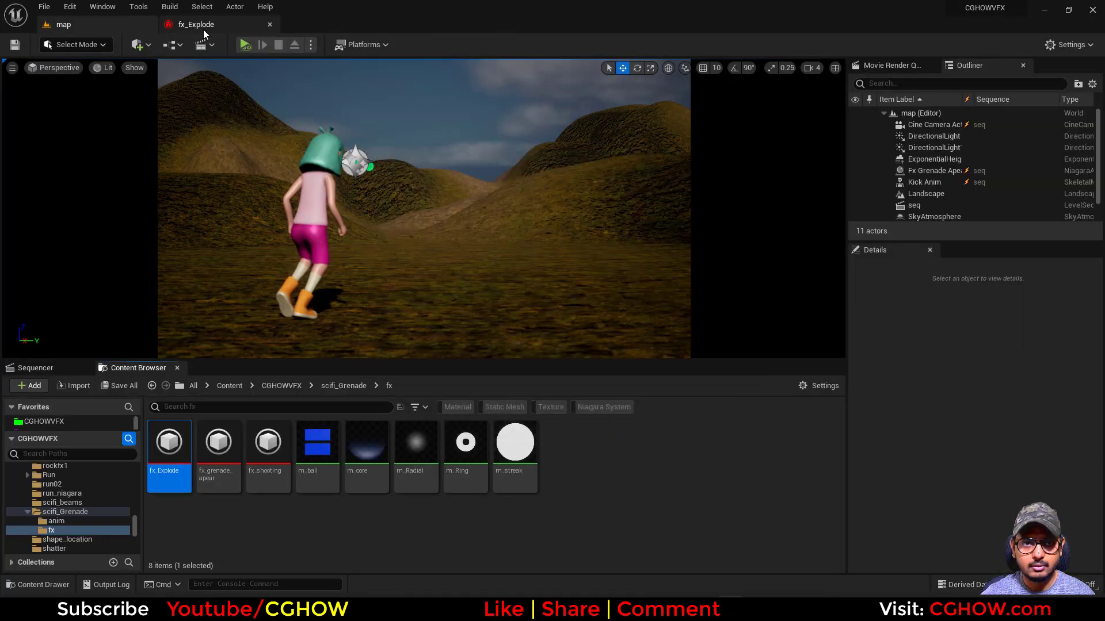
click(203, 28)
right_drag(137, 428, 249, 458)
scroll(224, 423, down, 3)
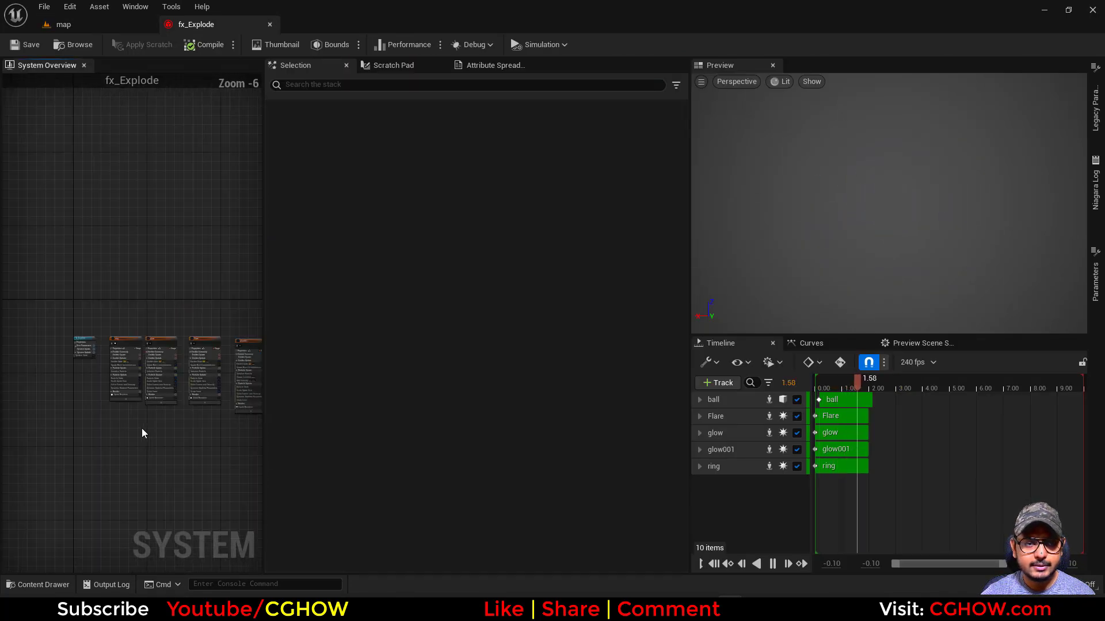
right_drag(142, 428, 165, 357)
scroll(171, 267, up, 2)
click(106, 351)
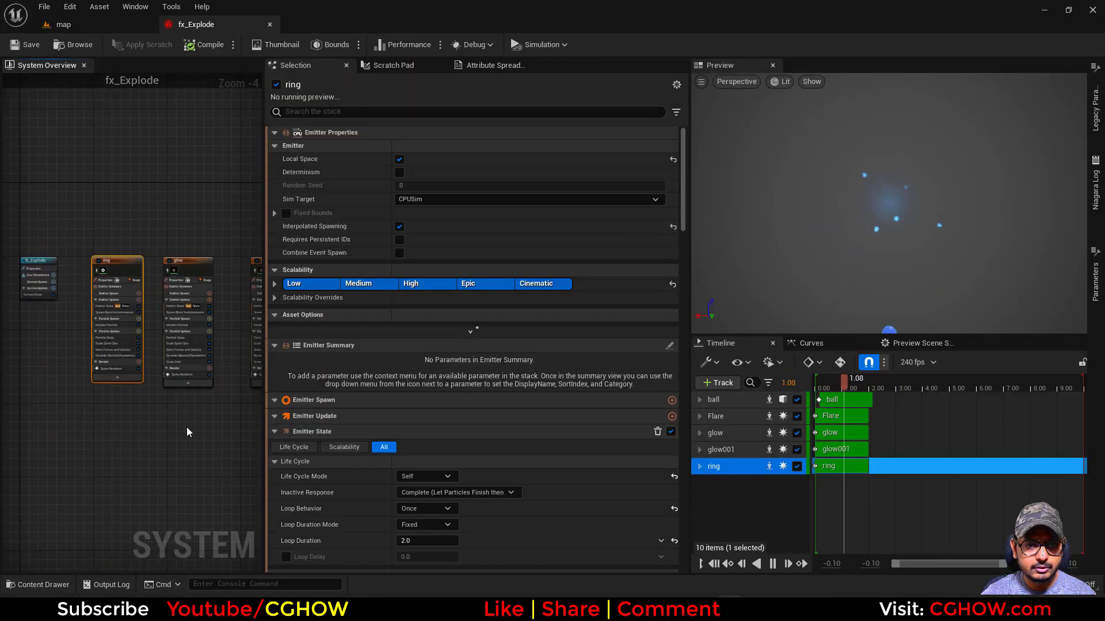
key(Delete)
right_click(0, 418)
scroll(188, 412, down, 2)
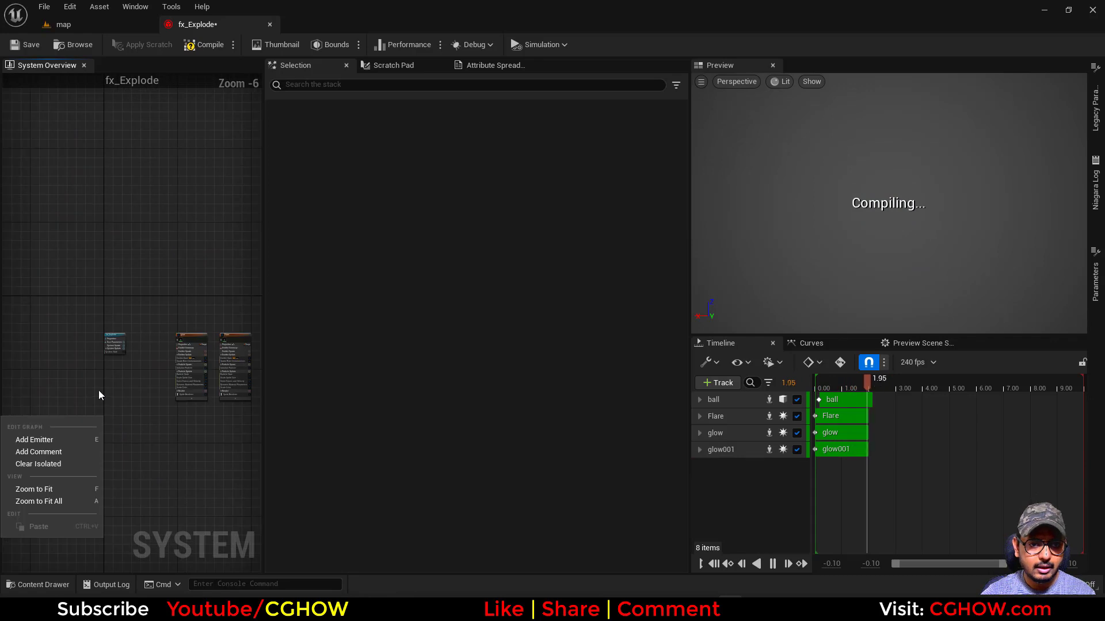
click(139, 398)
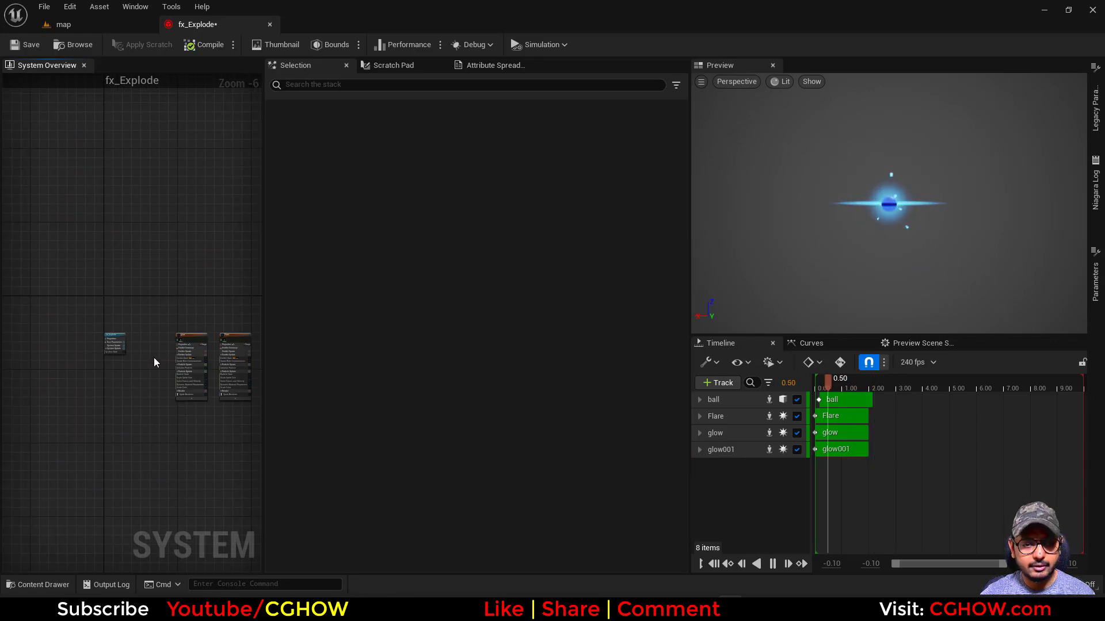
key(ctrl+z)
Step: Delete the Flare, glow001 and ball emitters from fx_Explode, keeping only ring and glow
scroll(157, 364, up, 4)
right_drag(145, 484, 2, 445)
scroll(77, 237, down, 1)
right_drag(176, 225, 37, 180)
drag(37, 180, 198, 369)
key(Delete)
Step: Widen the system overview area and frame the ring and glow emitters in it
drag(260, 320, 414, 340)
scroll(96, 434, down, 4)
right_drag(30, 347, 202, 296)
scroll(202, 296, up, 4)
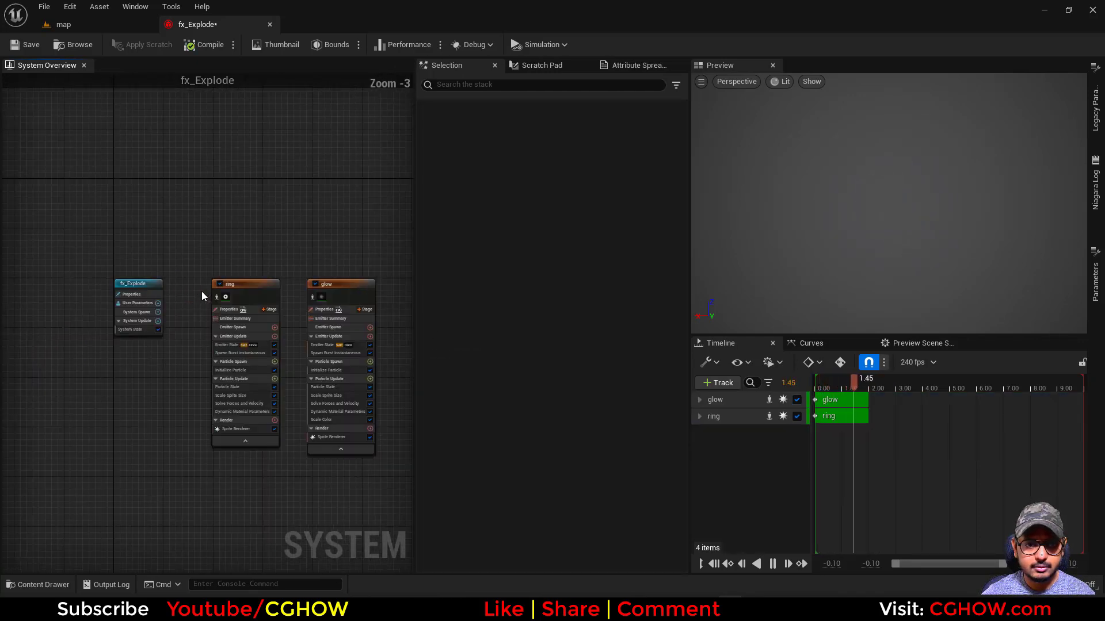
right_drag(188, 348, 131, 311)
scroll(172, 282, up, 3)
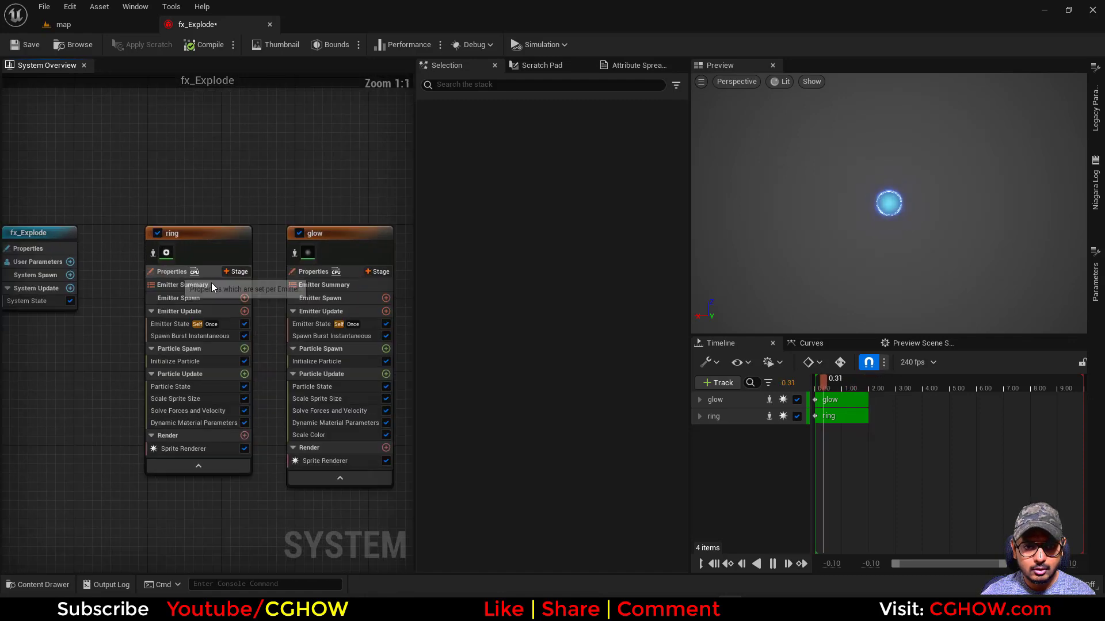
Step: Set the glow emitter's random uniform sprite size to a minimum of 300 and a maximum of 400
click(851, 398)
mouse_move(843, 387)
mouse_down()
mouse_move(819, 387)
mouse_move(838, 389)
mouse_up()
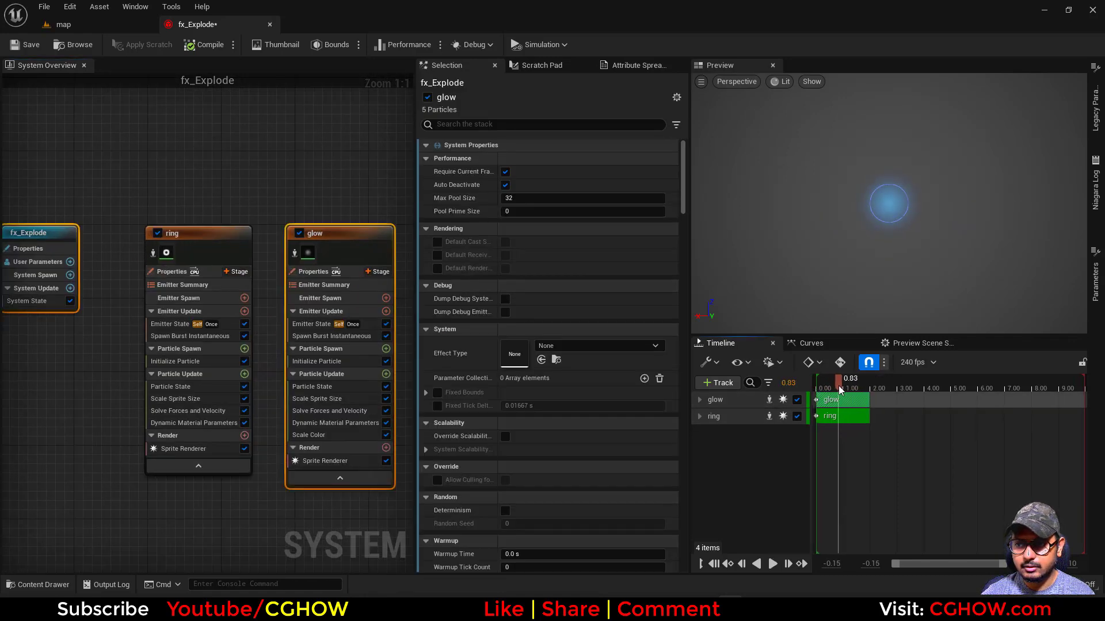
right_drag(176, 359, 95, 329)
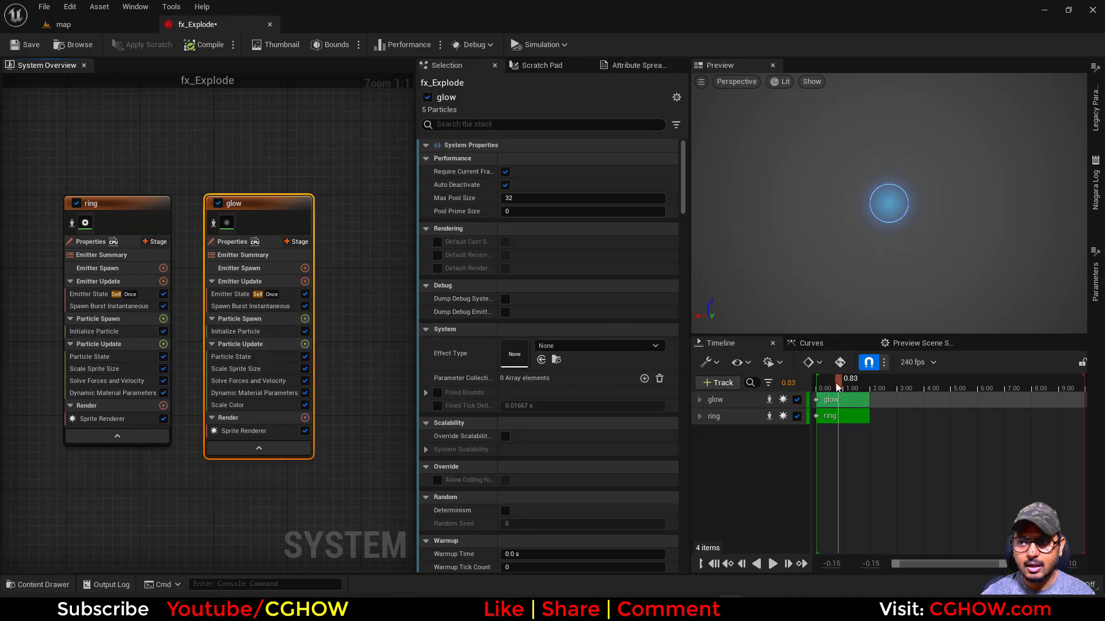
drag(837, 387, 834, 389)
click(238, 332)
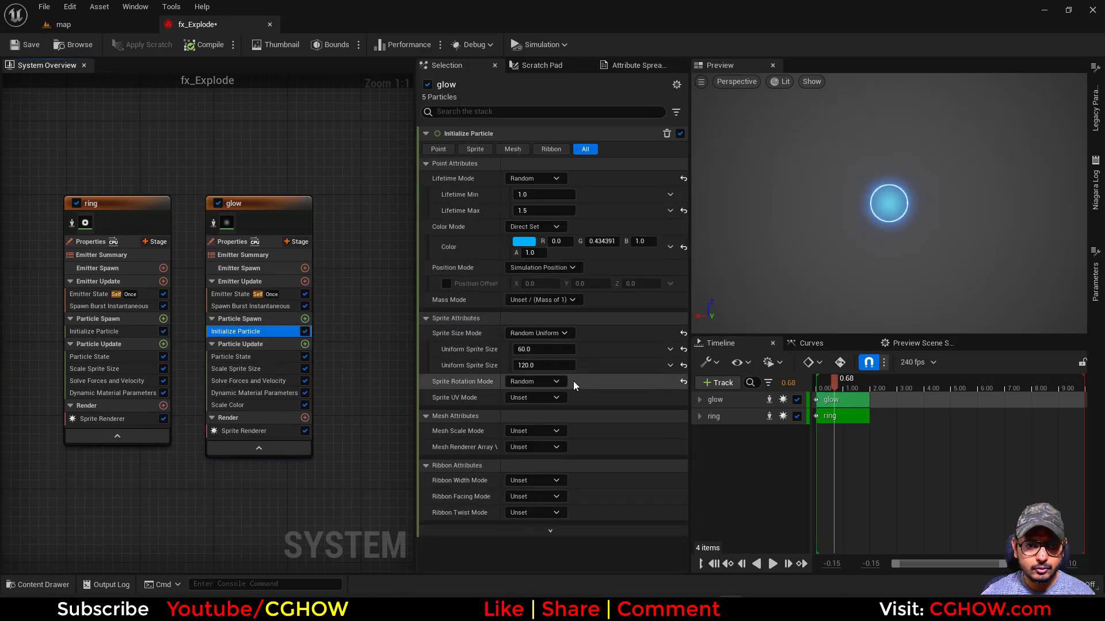
click(541, 366)
text(400)
click(541, 349)
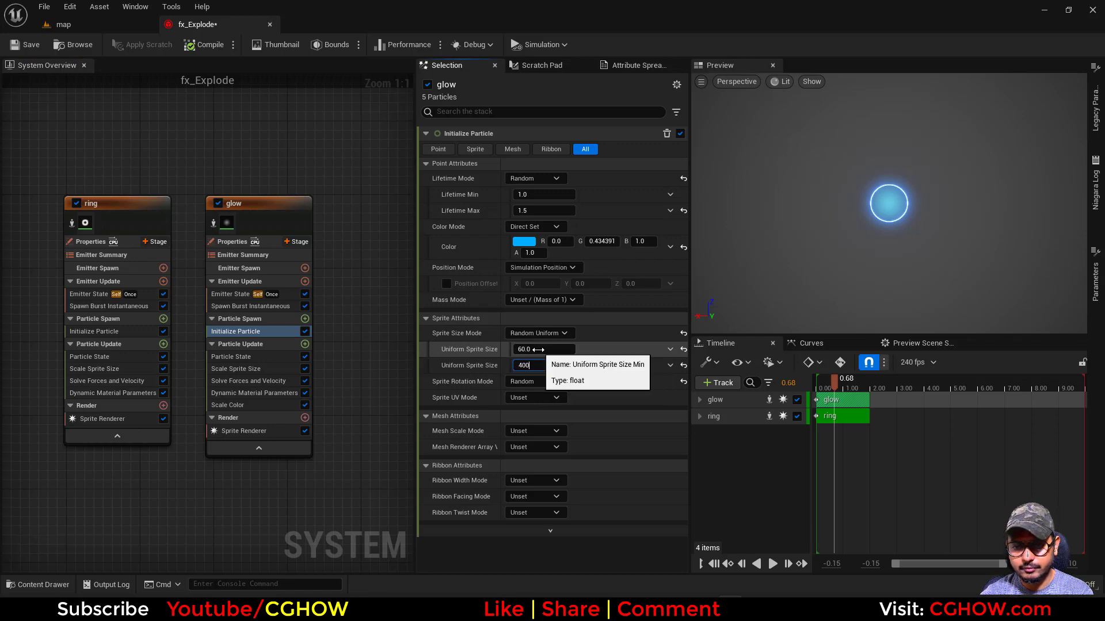
text(300)
key(Return)
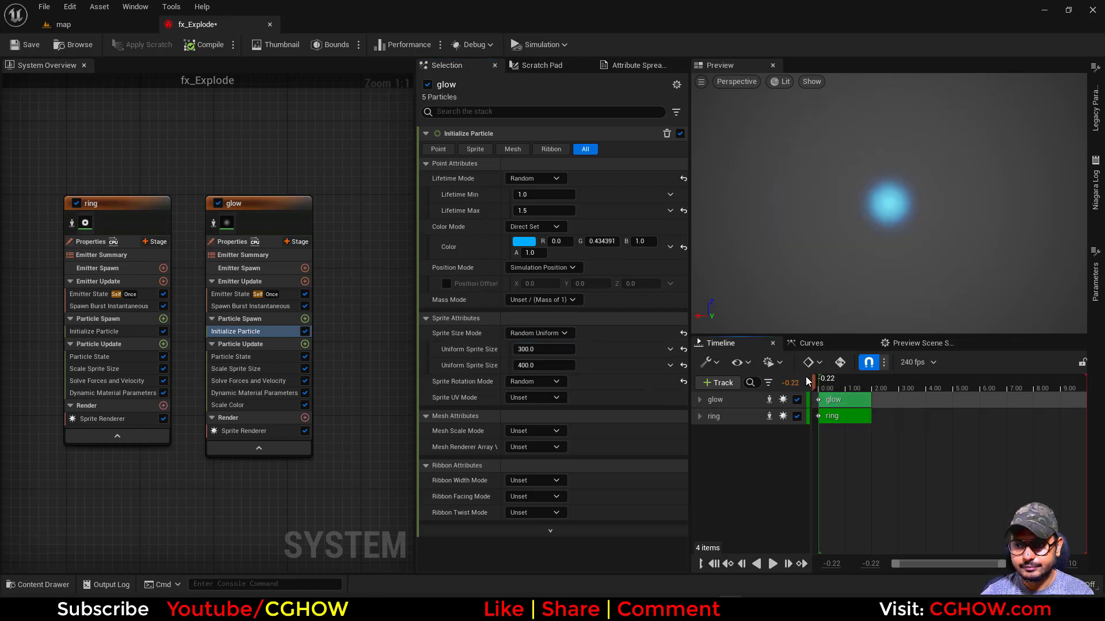
Step: Duplicate the ring emitter and rename the copy core
right_drag(160, 213, 83, 202)
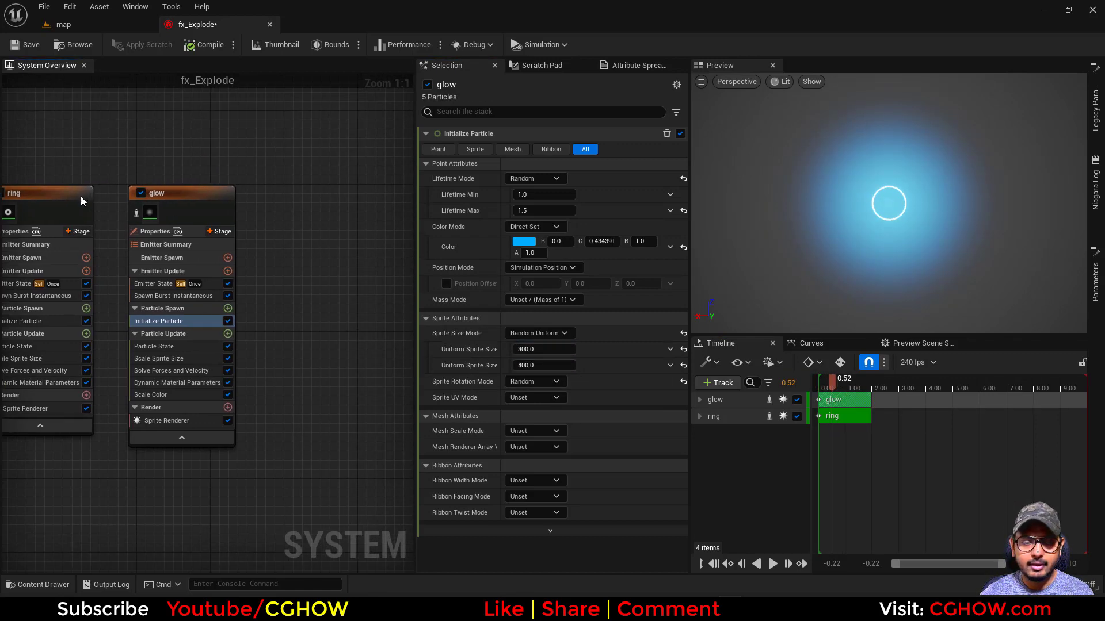
click(83, 202)
key(ctrl+d)
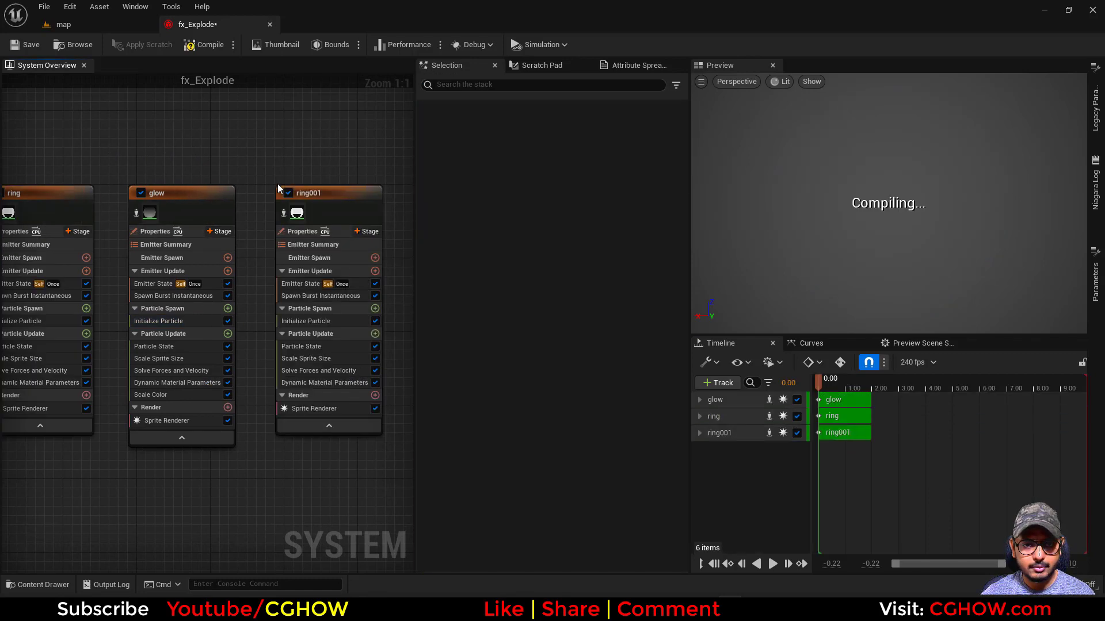
click(314, 194)
click(313, 195)
text(core)
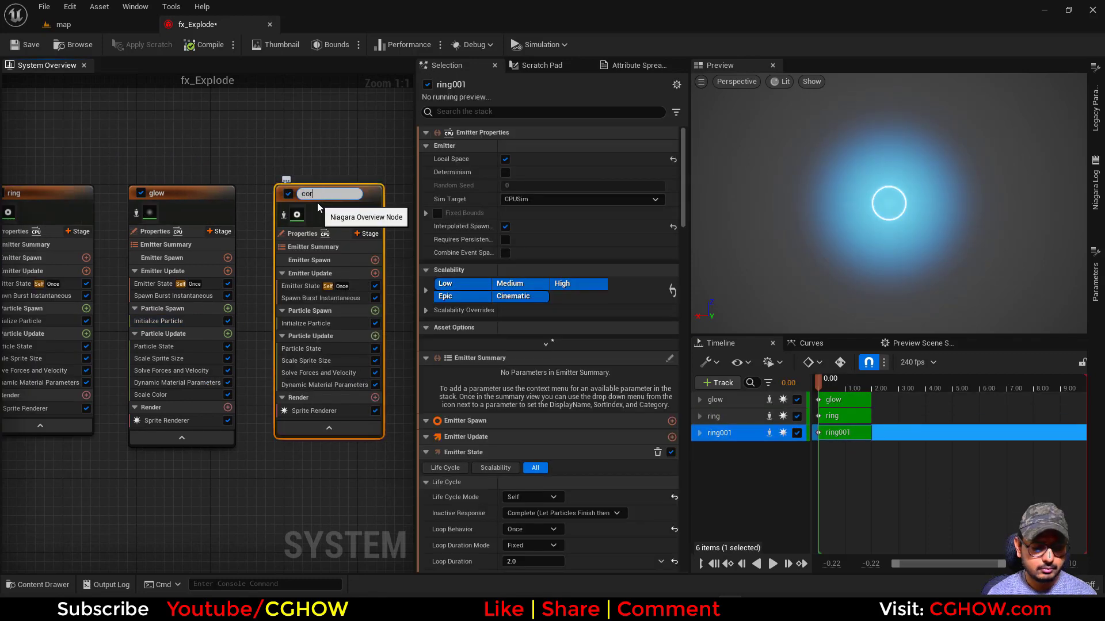
key(Return)
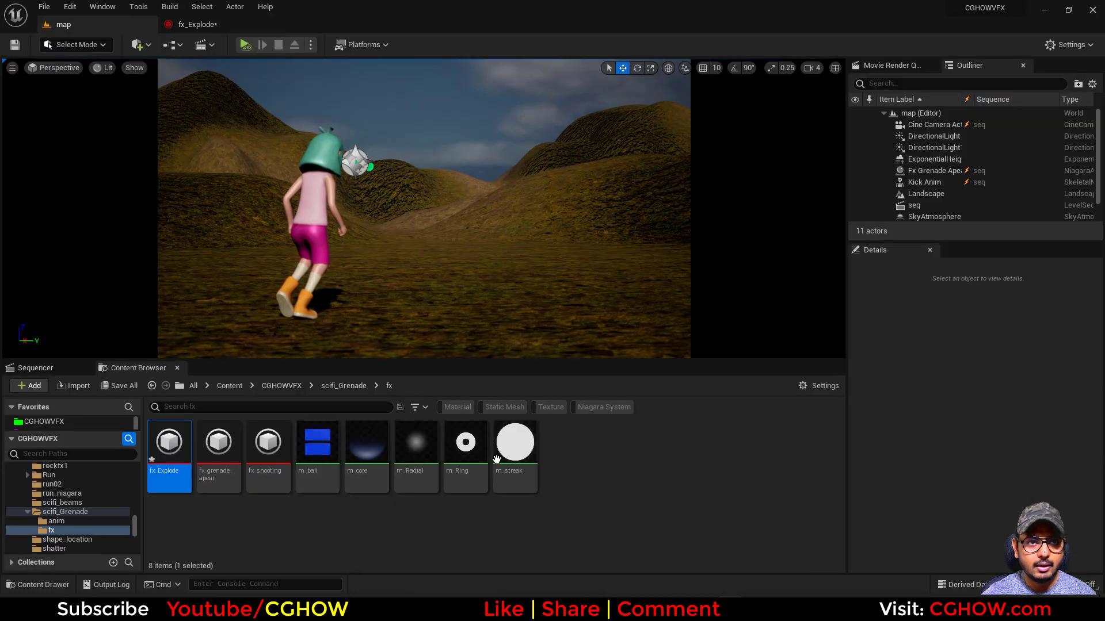
Step: Assign the m_core material to the core emitter's Sprite Renderer
click(361, 454)
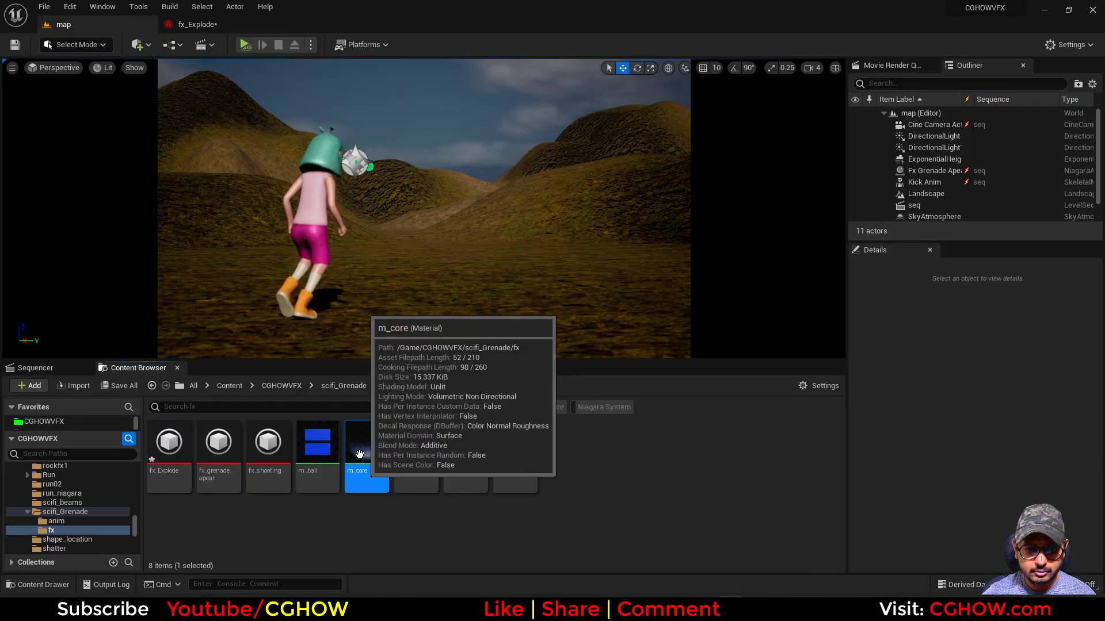
click(215, 28)
click(355, 408)
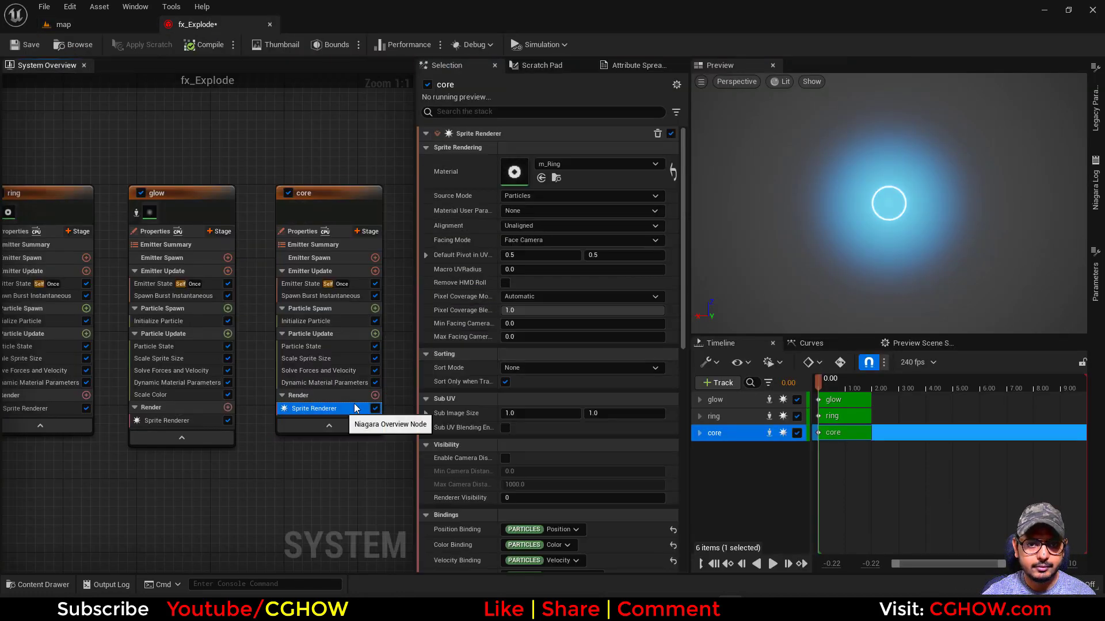
click(541, 178)
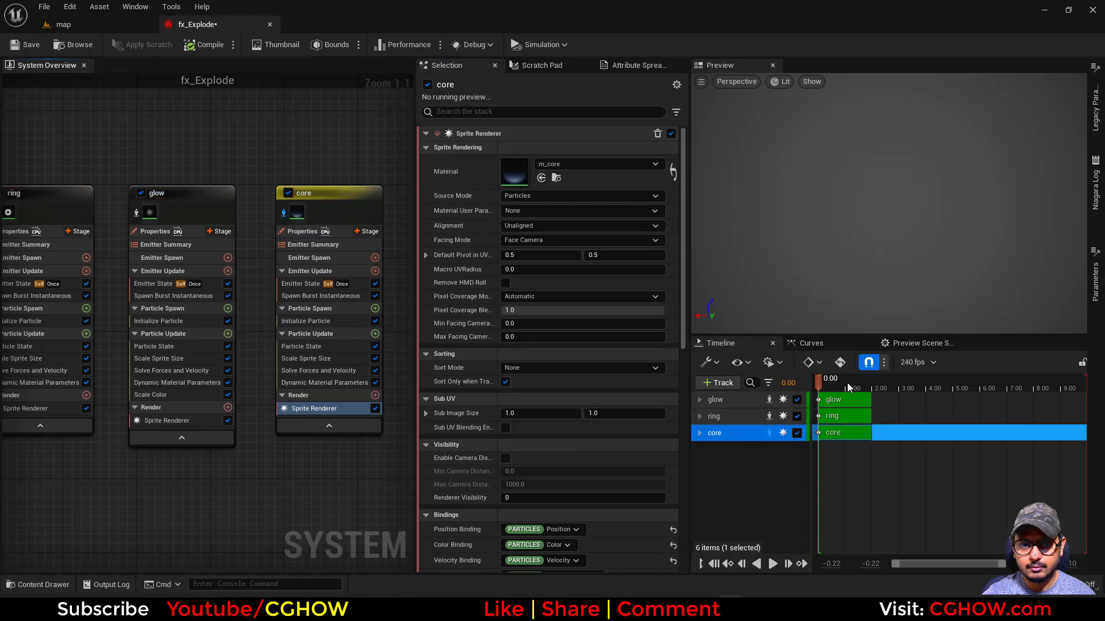
Step: In core's Dynamic Material Parameters, reset the Param1 curve to its default and set density to 1.0
click(338, 383)
click(674, 226)
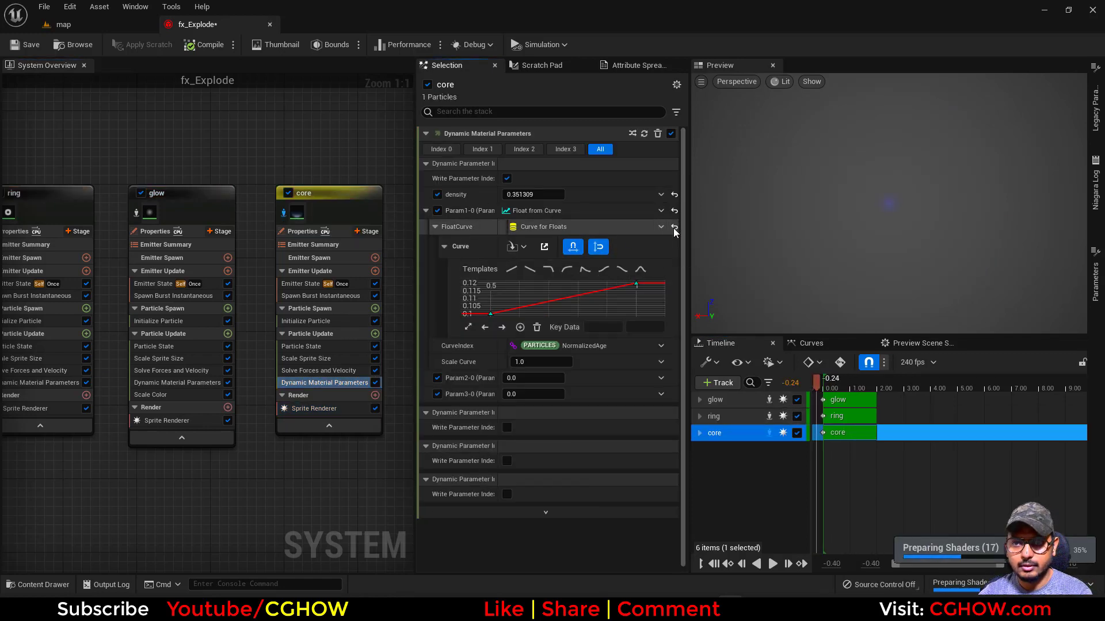
click(676, 210)
click(673, 196)
click(683, 210)
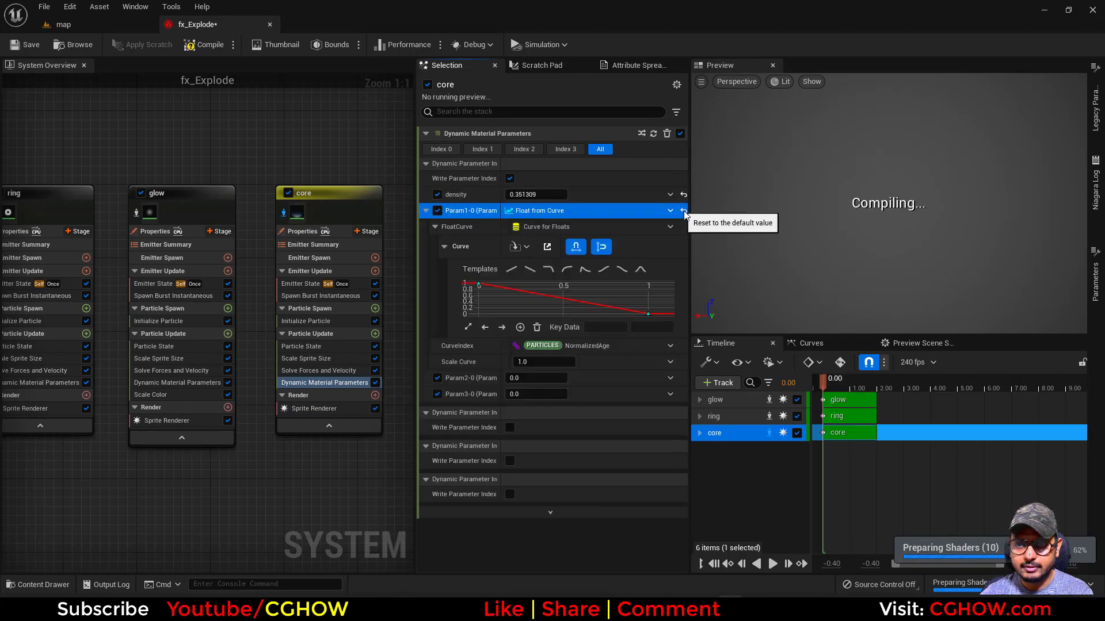
click(683, 210)
click(683, 196)
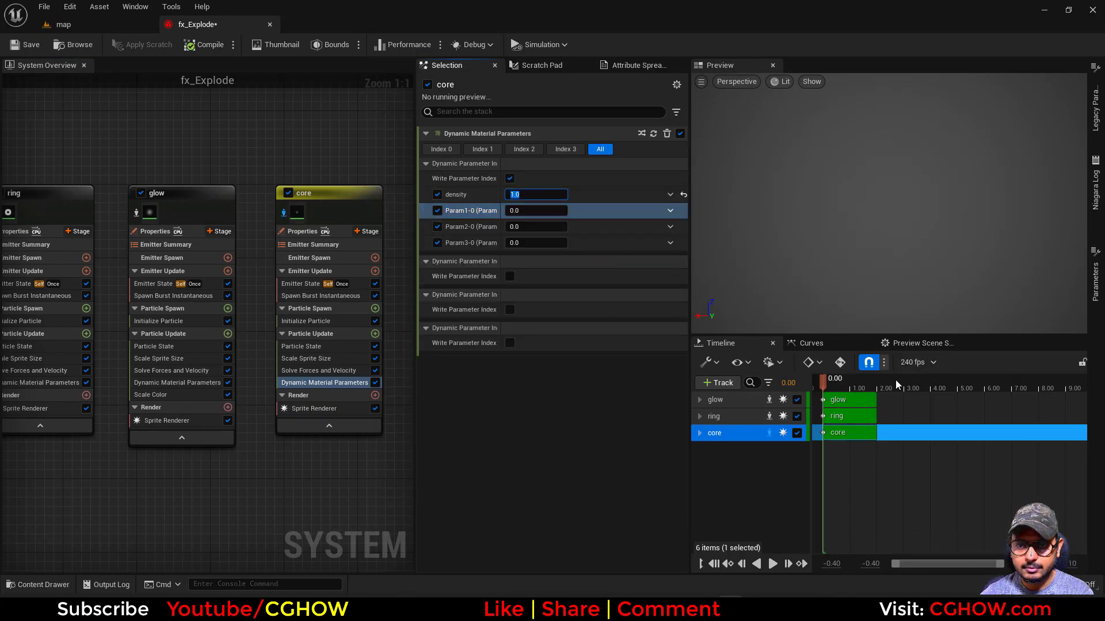
drag(822, 382, 852, 388)
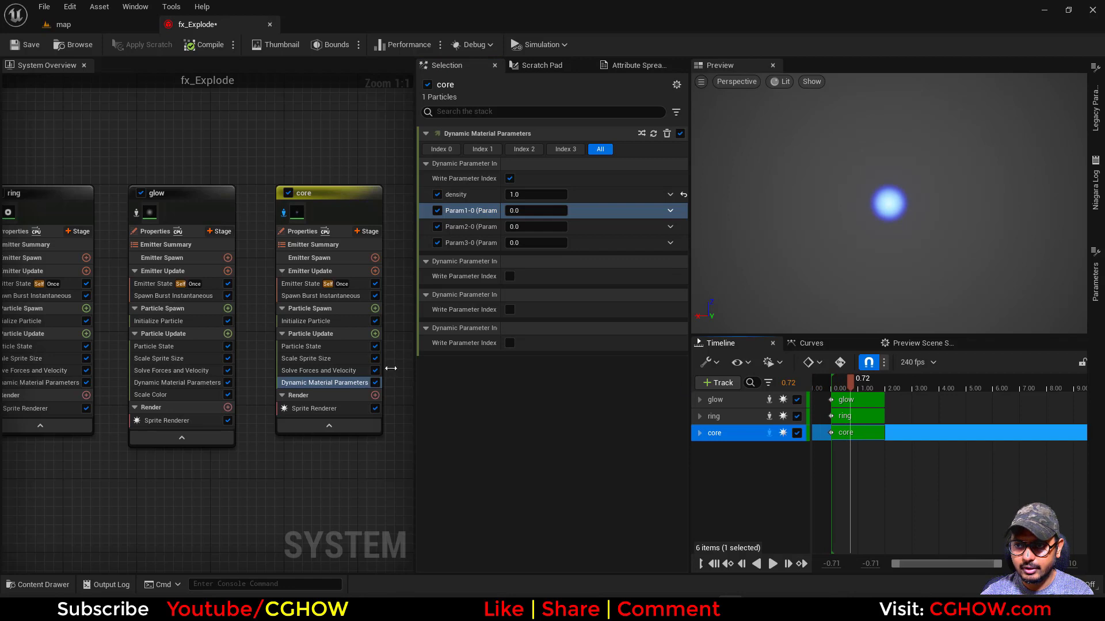
Step: Set the core emitter's initial particle color to white with R, G and B at 1.0
click(306, 321)
click(602, 225)
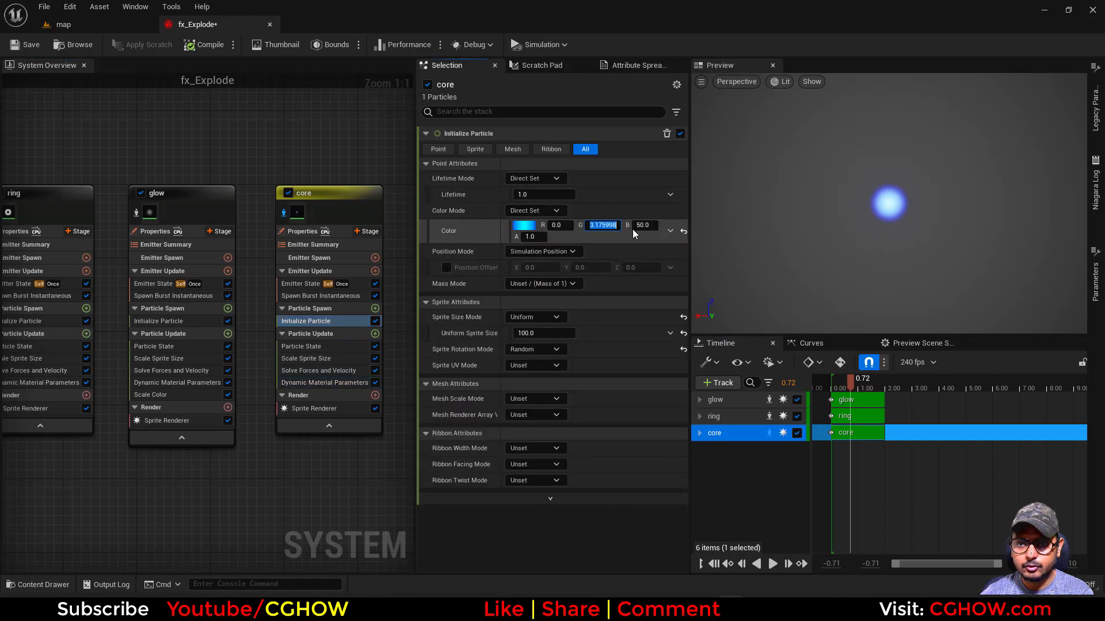
text(1)
click(638, 226)
text(1)
key(Return)
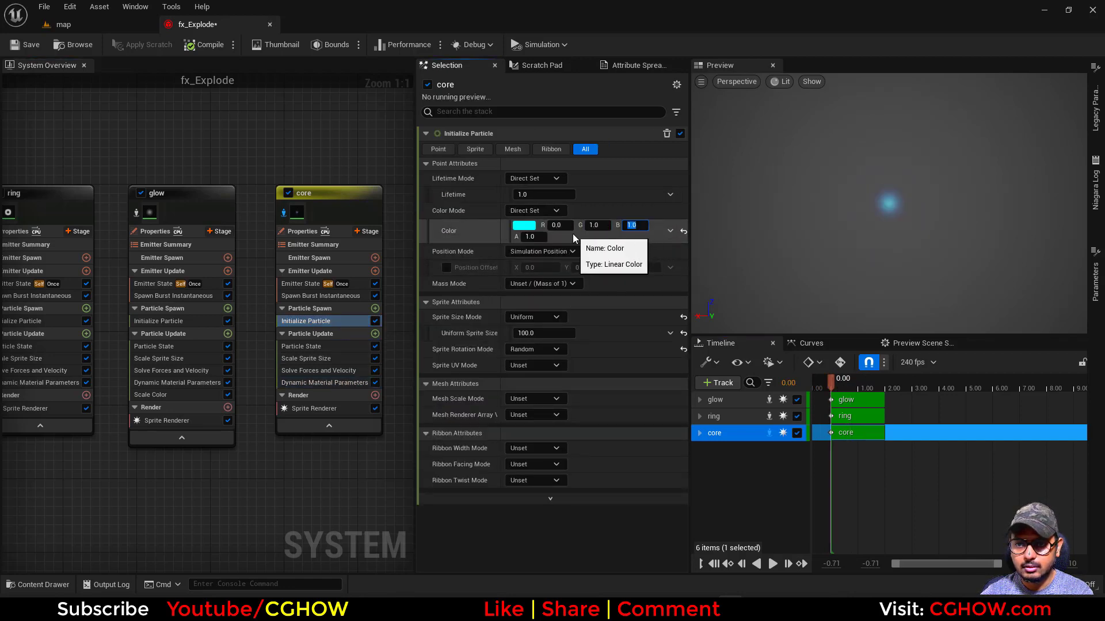
click(557, 225)
text(1)
key(Return)
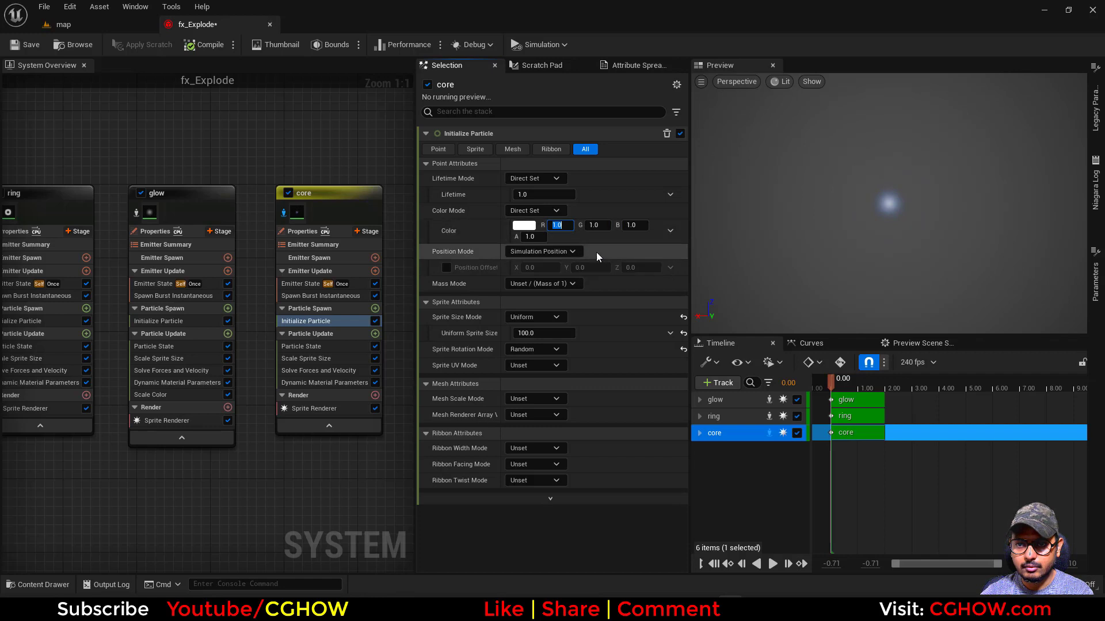
Step: Increase the core emitter's uniform sprite size to about 308.7 and its density to about 14.36
click(316, 383)
click(536, 194)
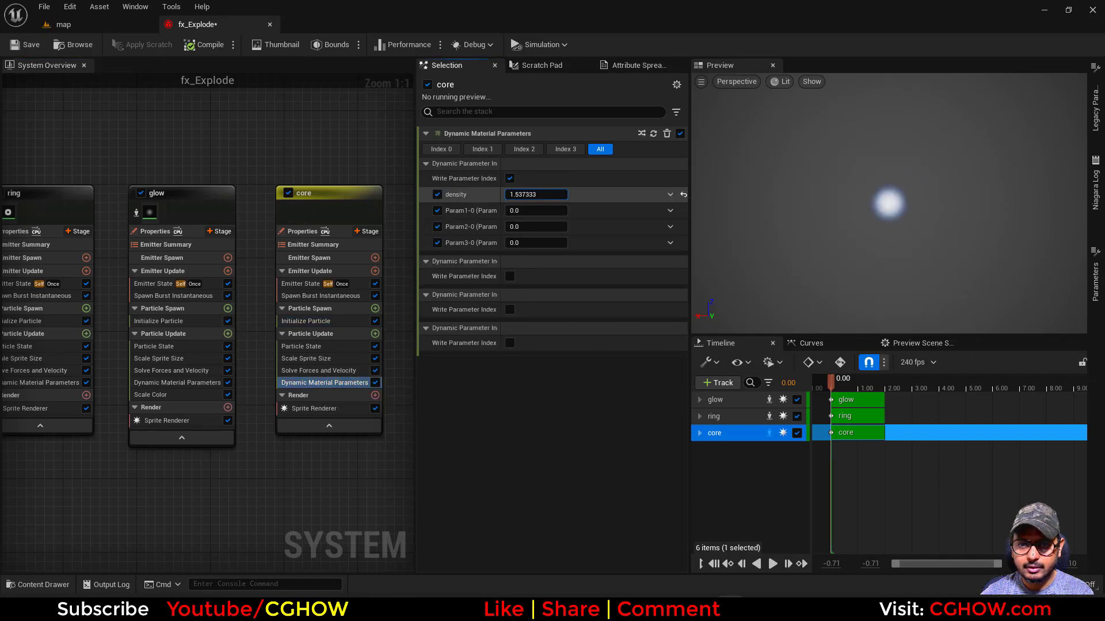
click(306, 322)
drag(528, 333, 592, 333)
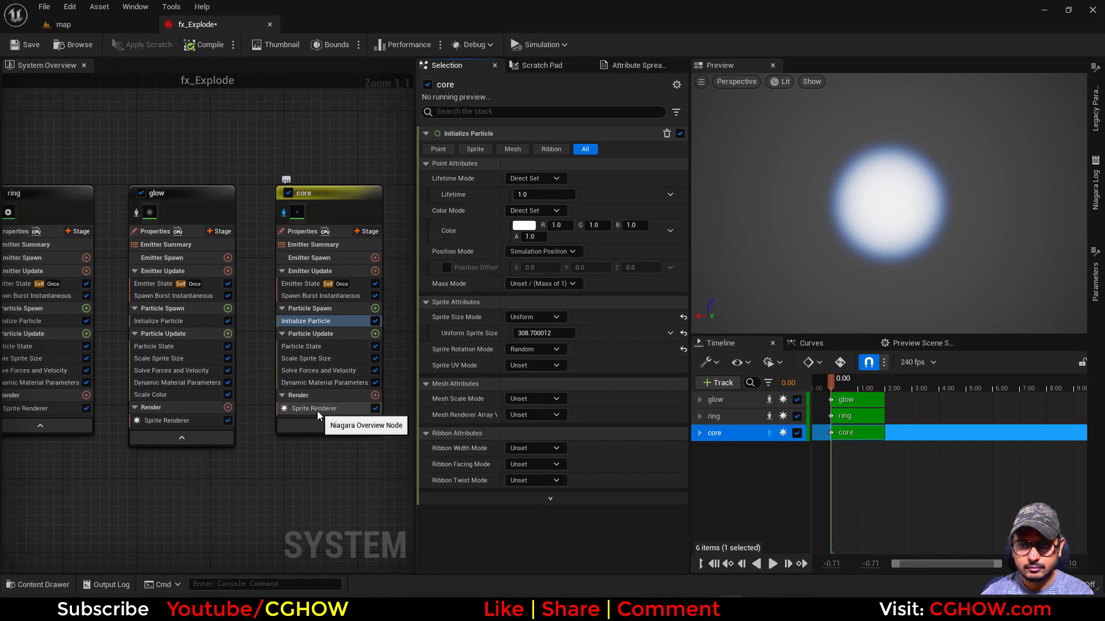
click(324, 382)
drag(532, 194, 598, 194)
Step: Open the m_core material from core's Sprite Renderer and preview it on a flat plane
click(314, 408)
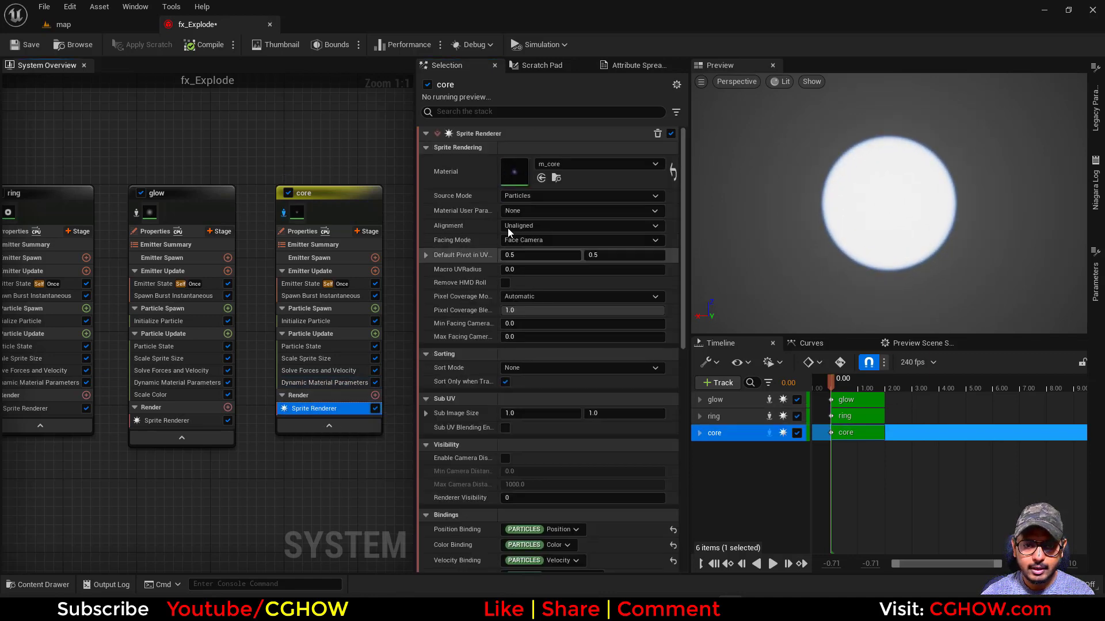
double_click(519, 176)
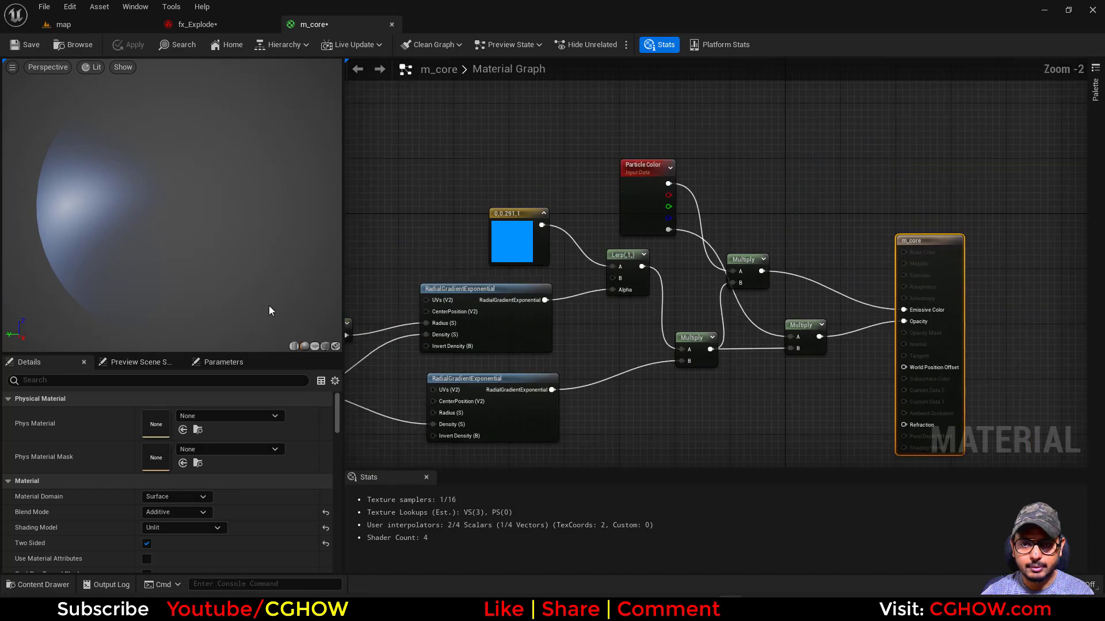
click(314, 346)
Step: Connect the Dynamic Parameter's Param2 output to the upper RadialGradientExponential's Radius and delete the unused 0.3 constant
right_drag(389, 336, 523, 311)
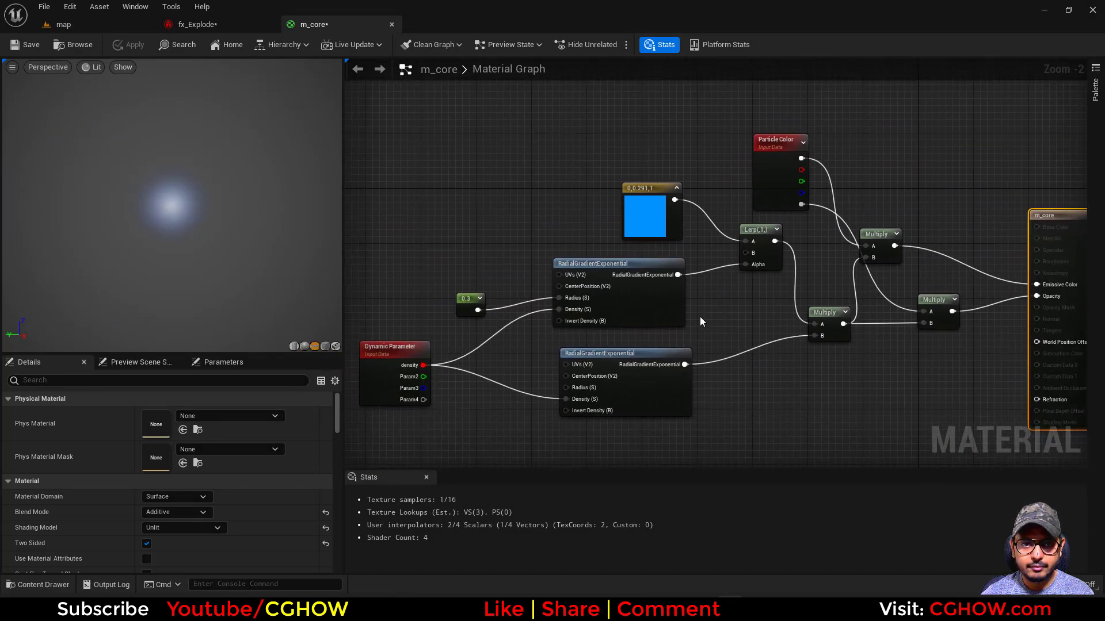
right_drag(524, 353, 662, 331)
scroll(662, 330, up, 2)
click(561, 249)
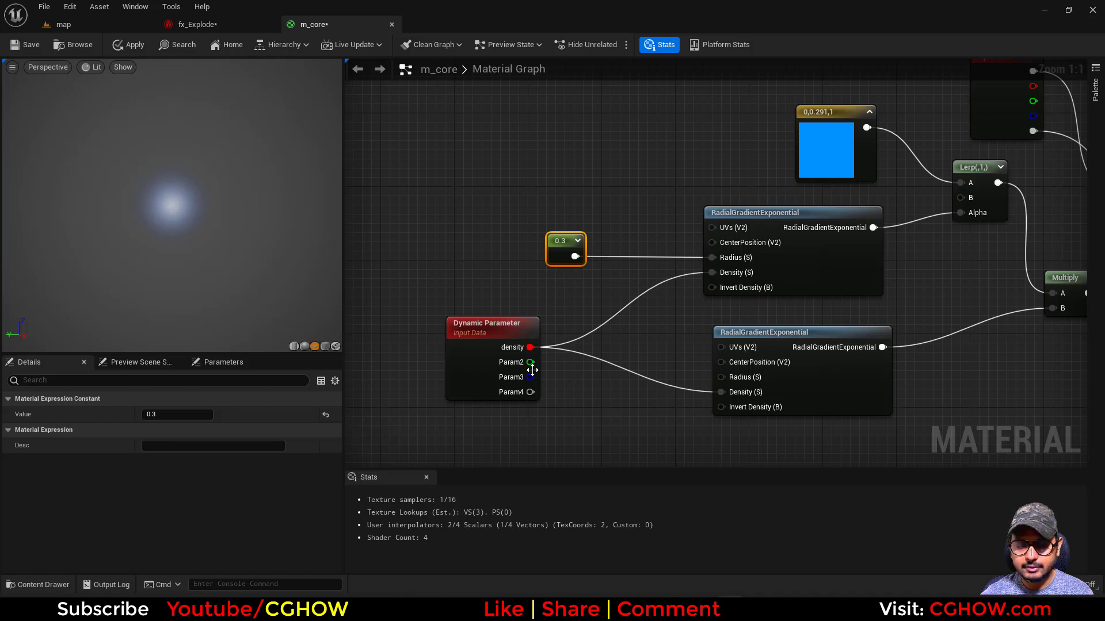
drag(530, 362, 736, 257)
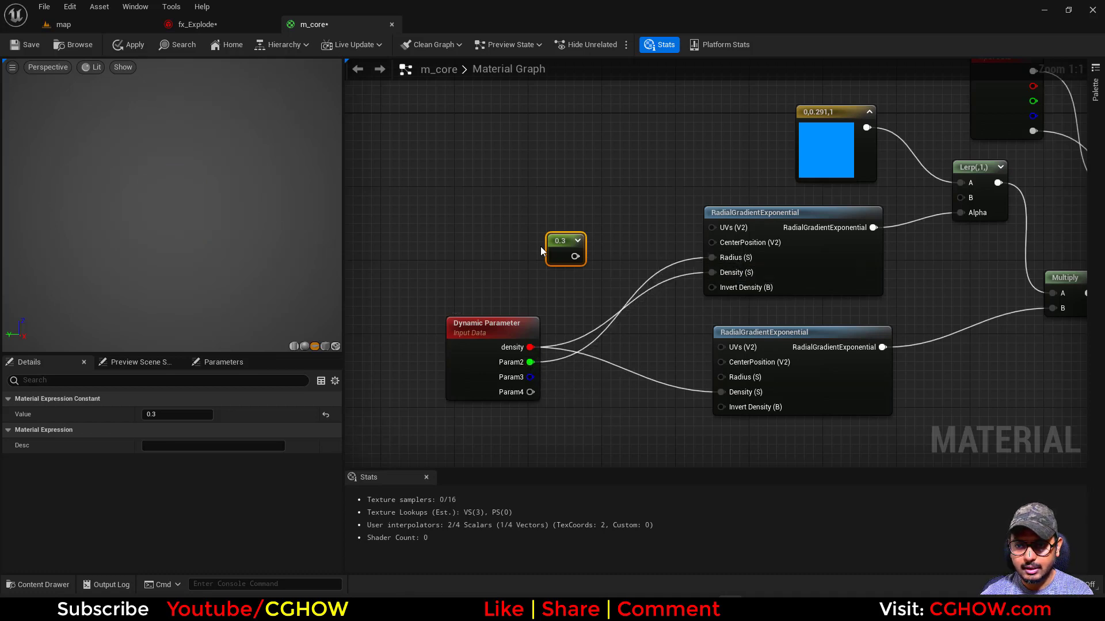
click(538, 249)
click(560, 236)
key(Delete)
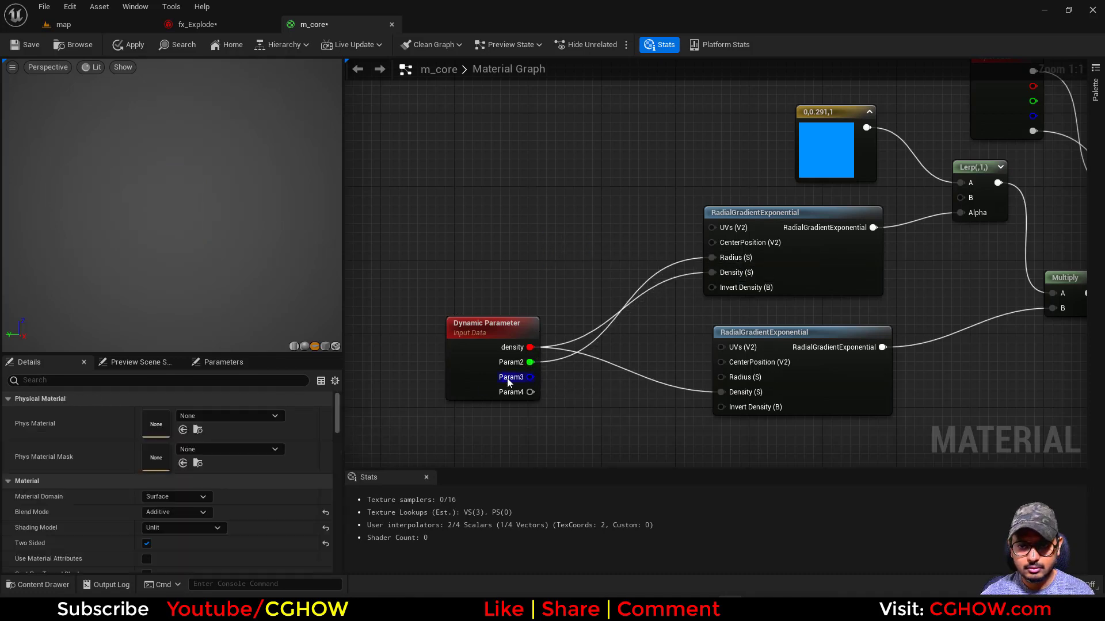
Step: Rename the Dynamic Parameter's second parameter to radius
click(508, 382)
click(178, 445)
text(ra)
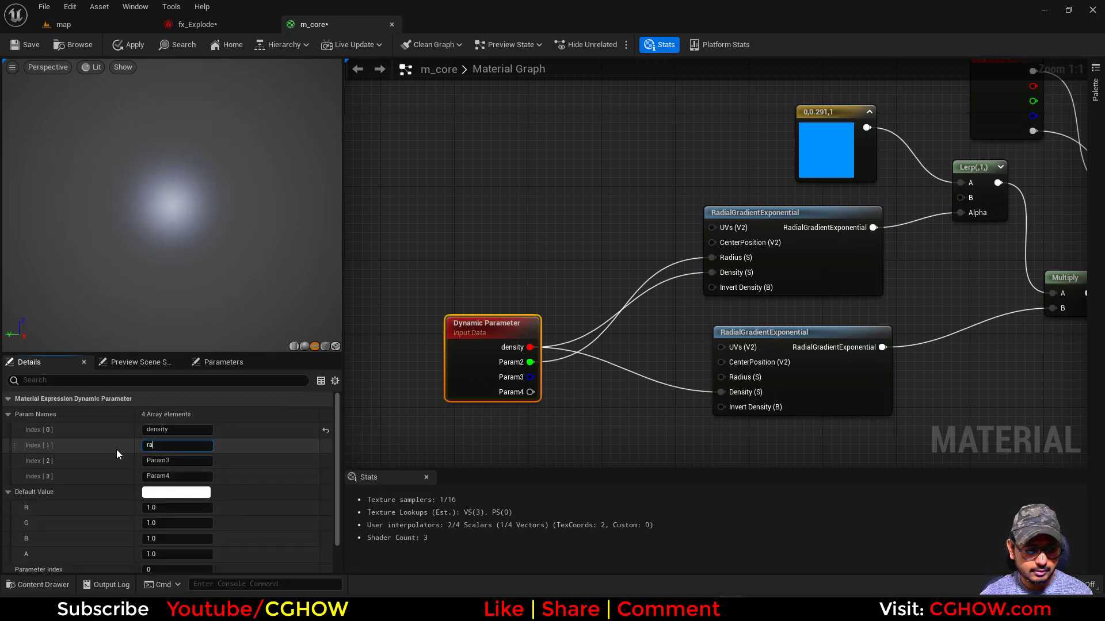
text(dius)
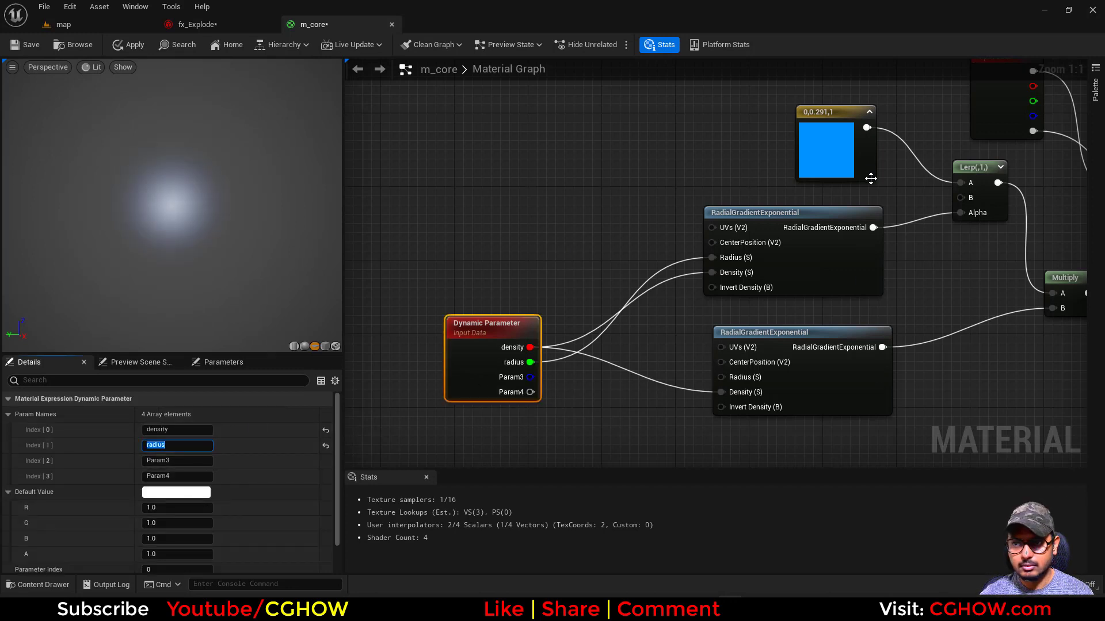
Step: Change the blue color constant feeding the Lerp to a deeper blue of about 0, 0.0615, 1
right_drag(870, 178, 616, 217)
click(561, 205)
double_click(559, 202)
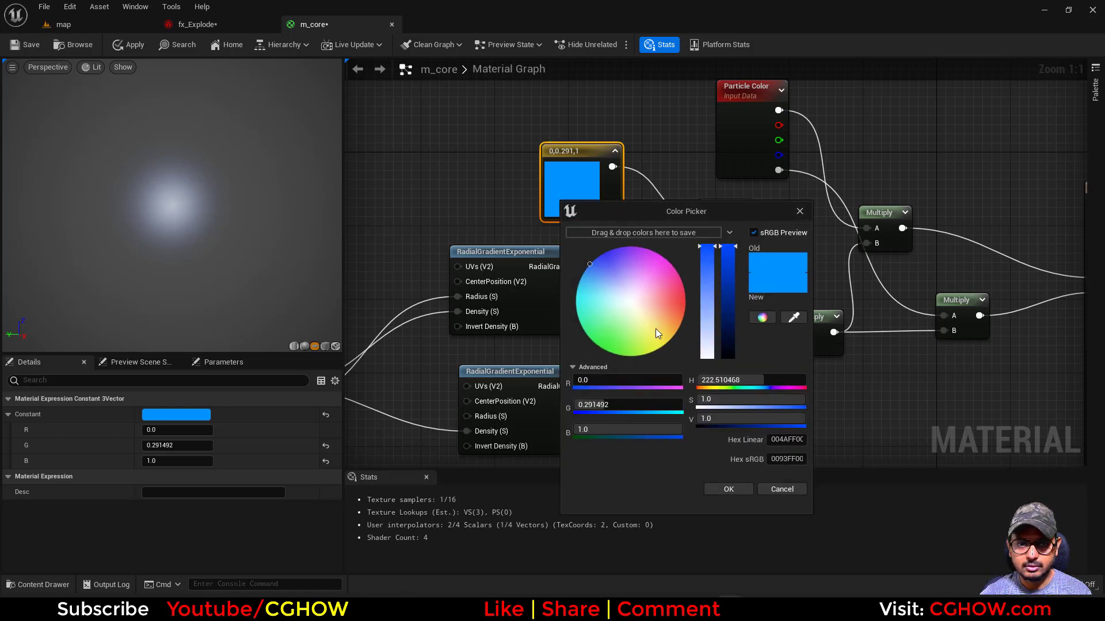
drag(599, 264, 594, 246)
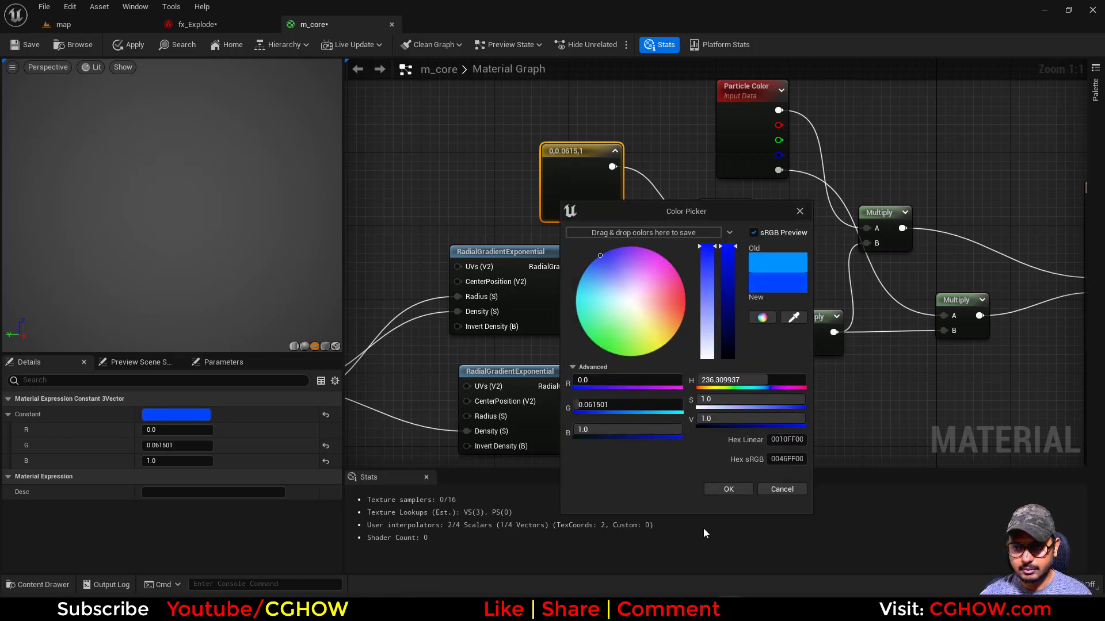
click(728, 489)
Step: Move the Multiply node feeding Emissive Color up beside Particle Color and save the m_core material
scroll(772, 347, down, 2)
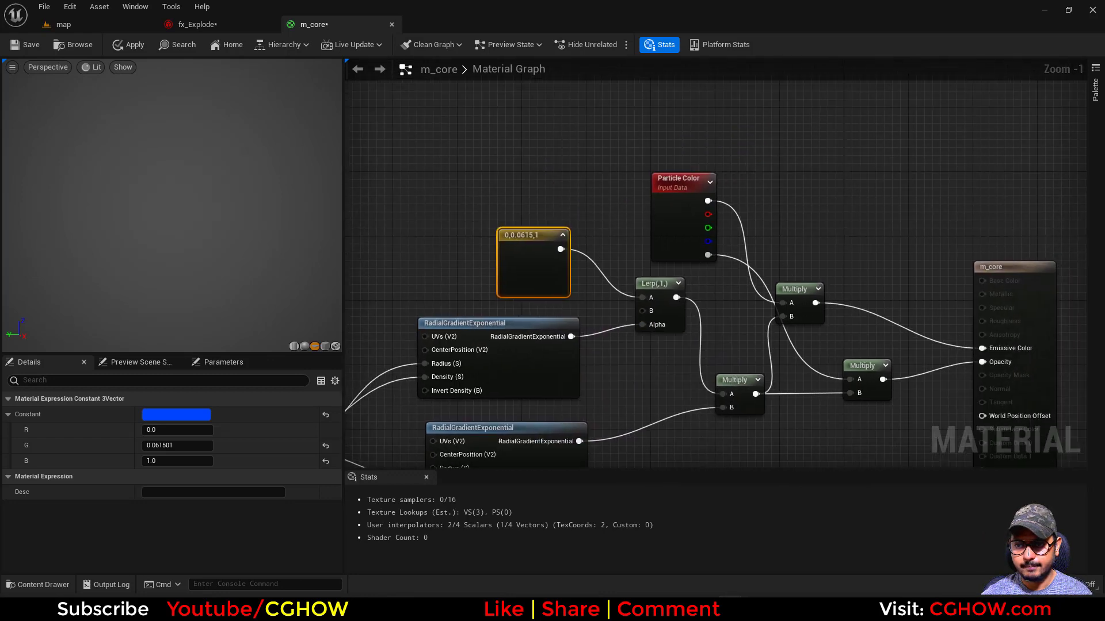
click(826, 298)
drag(826, 299, 879, 221)
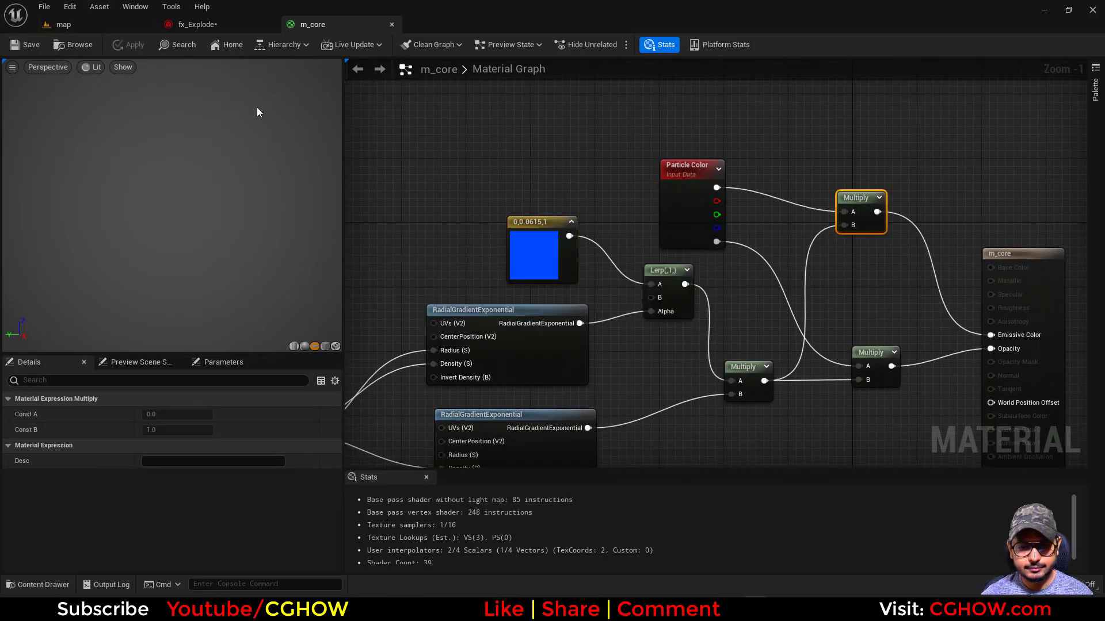
Step: Try radius values of 0.3, 0.2 and 0.1 in the core emitter's Dynamic Material Parameters in fx_Explode
click(217, 24)
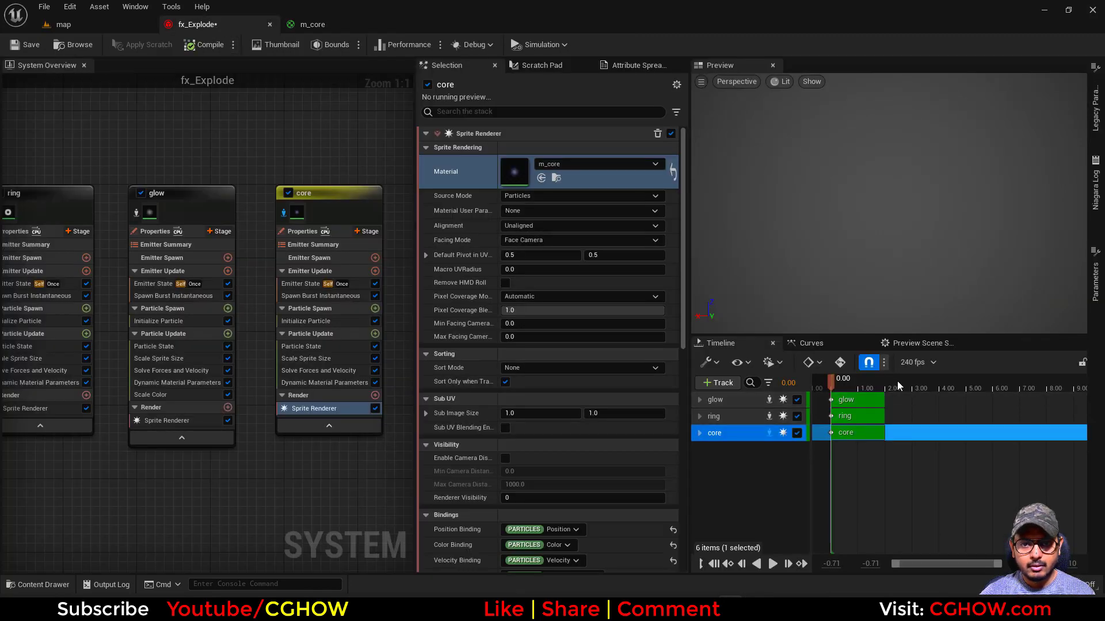
click(326, 385)
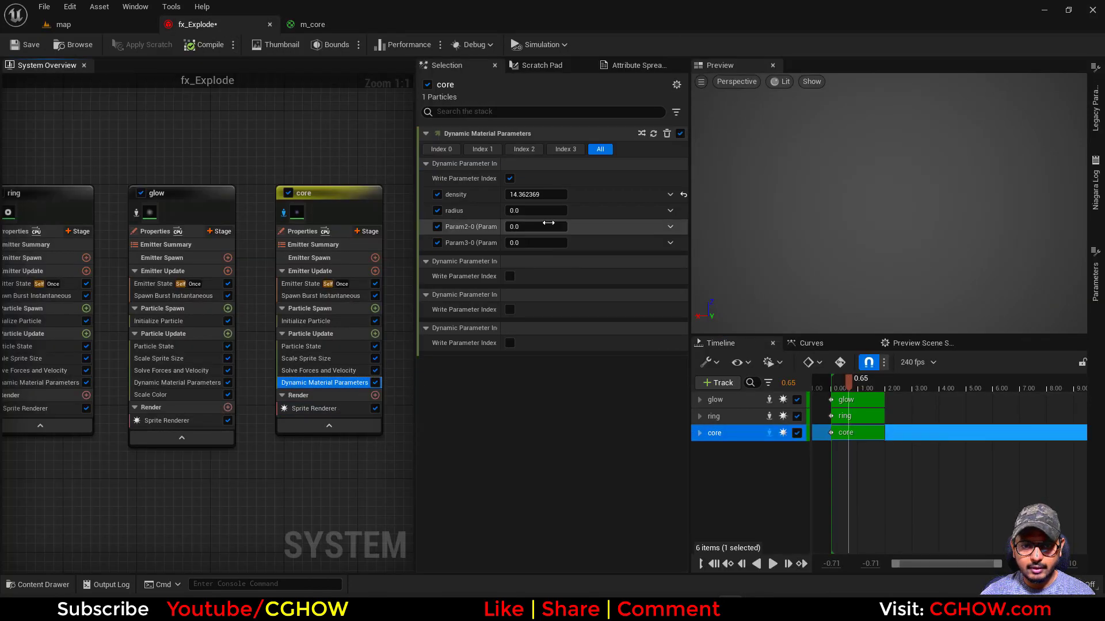
click(533, 212)
text(0.3)
key(Return)
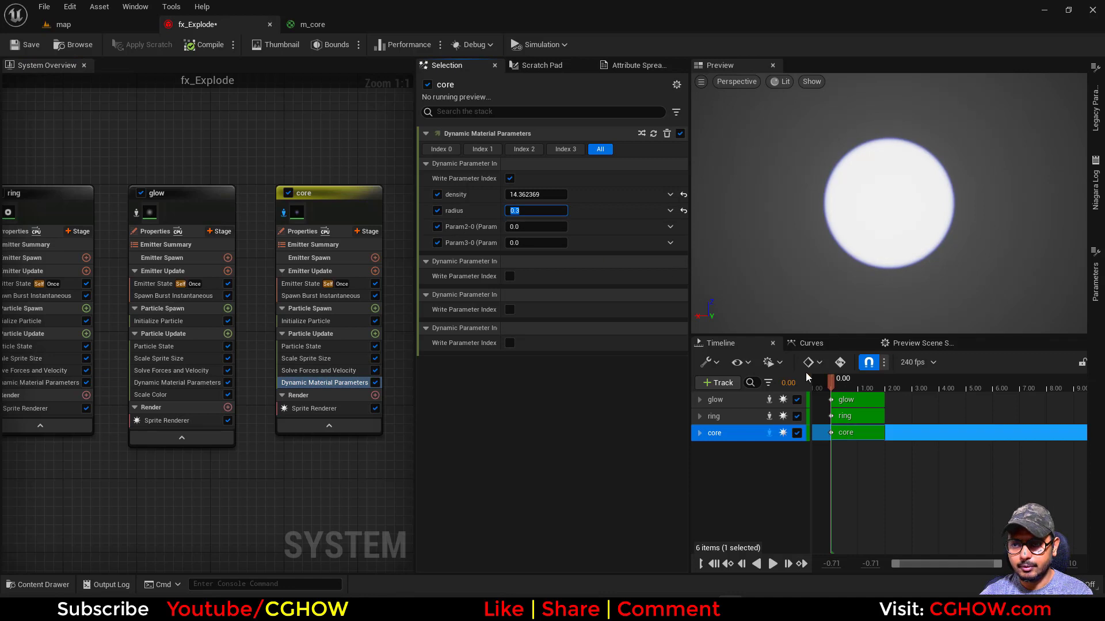
text(.2)
key(Return)
text(.1)
key(Return)
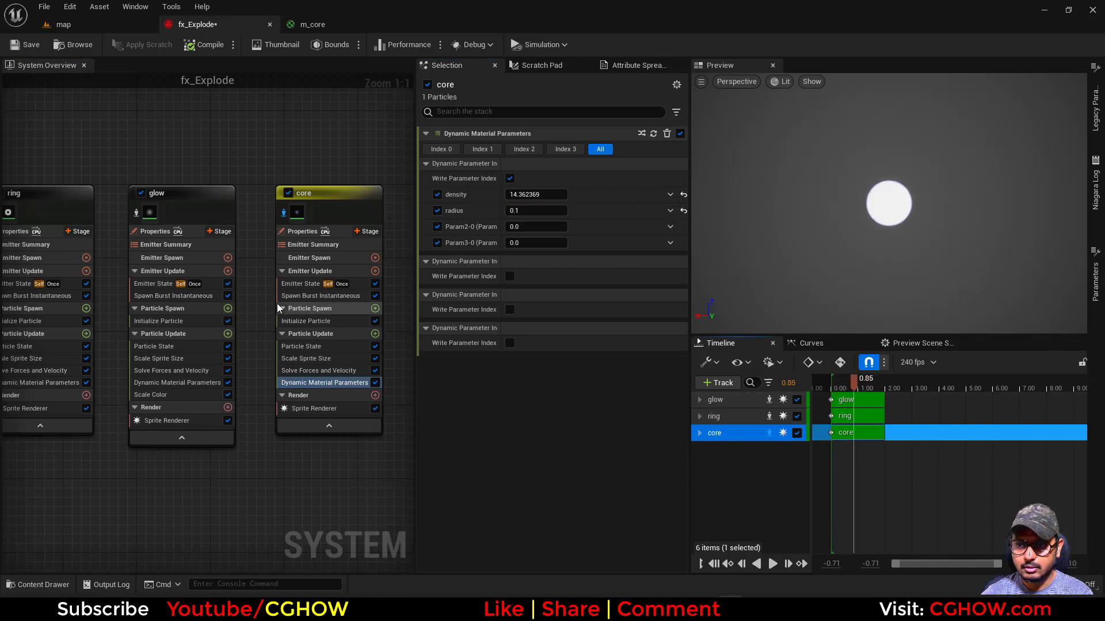
Step: Raise the core emitter's initial color alpha to about 432 and delete its Scale Sprite Size module
click(306, 321)
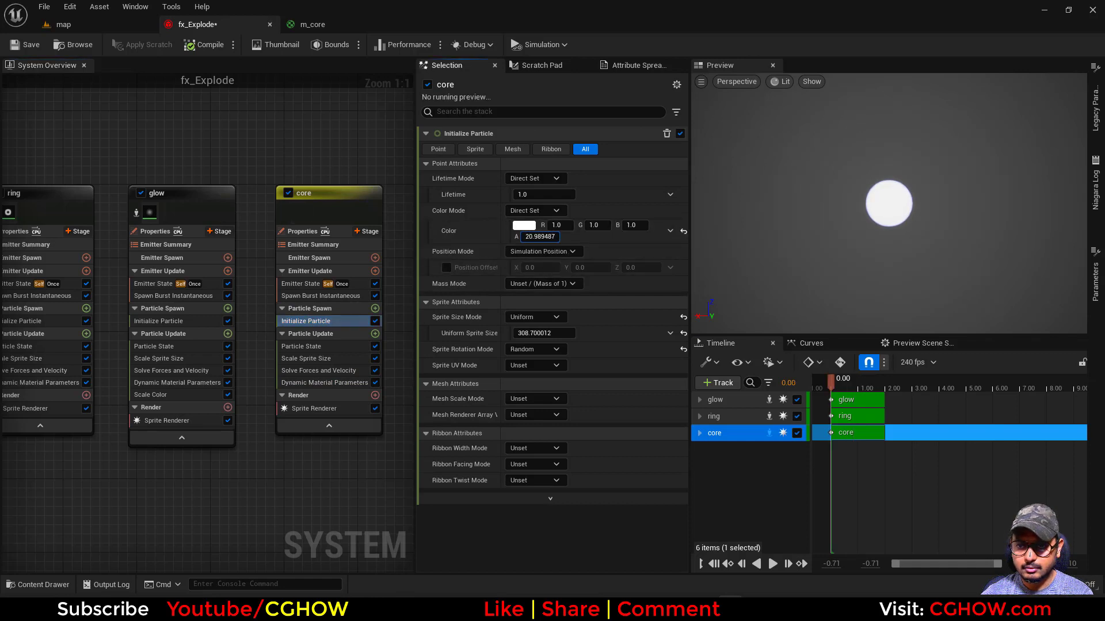
click(320, 295)
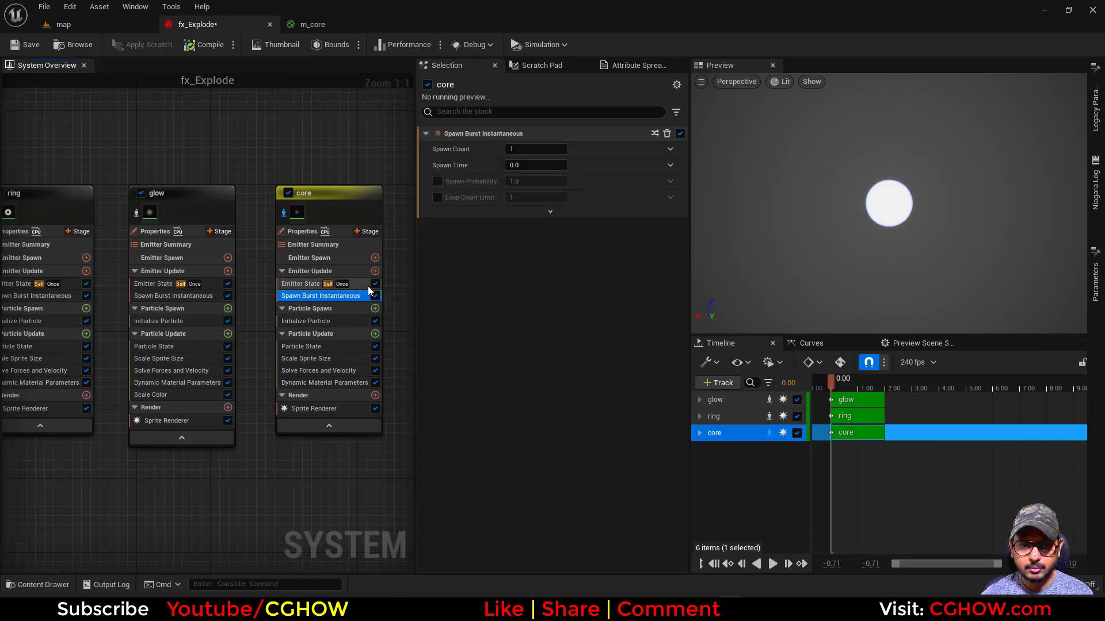
click(315, 361)
key(Delete)
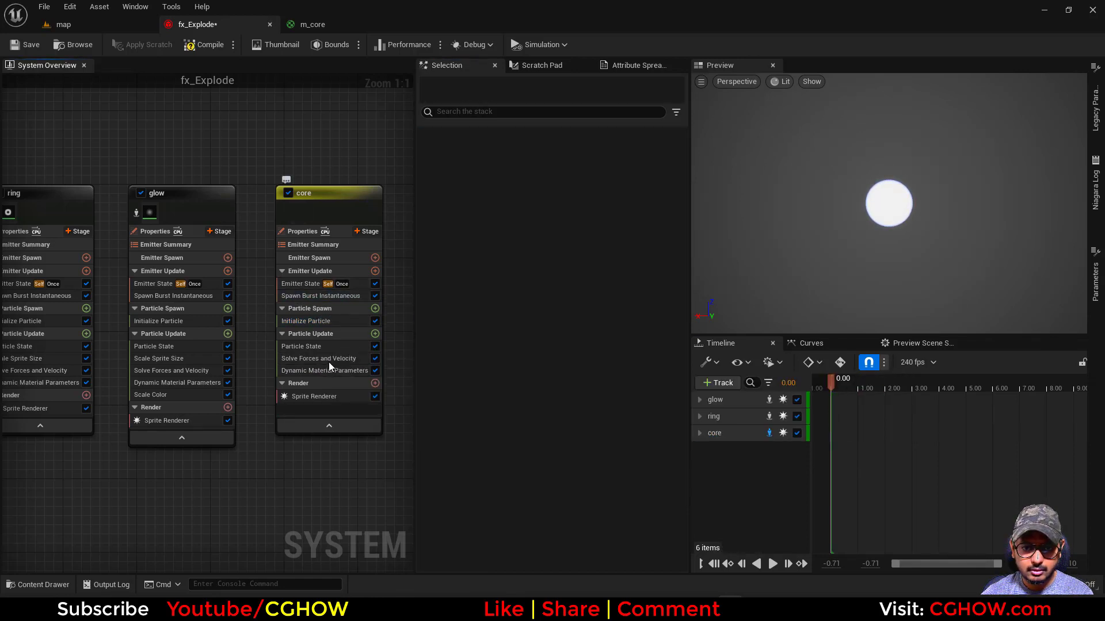
Step: Set the core emitter's density to 1 and its radius to about 0.345 in Dynamic Material Parameters
click(313, 371)
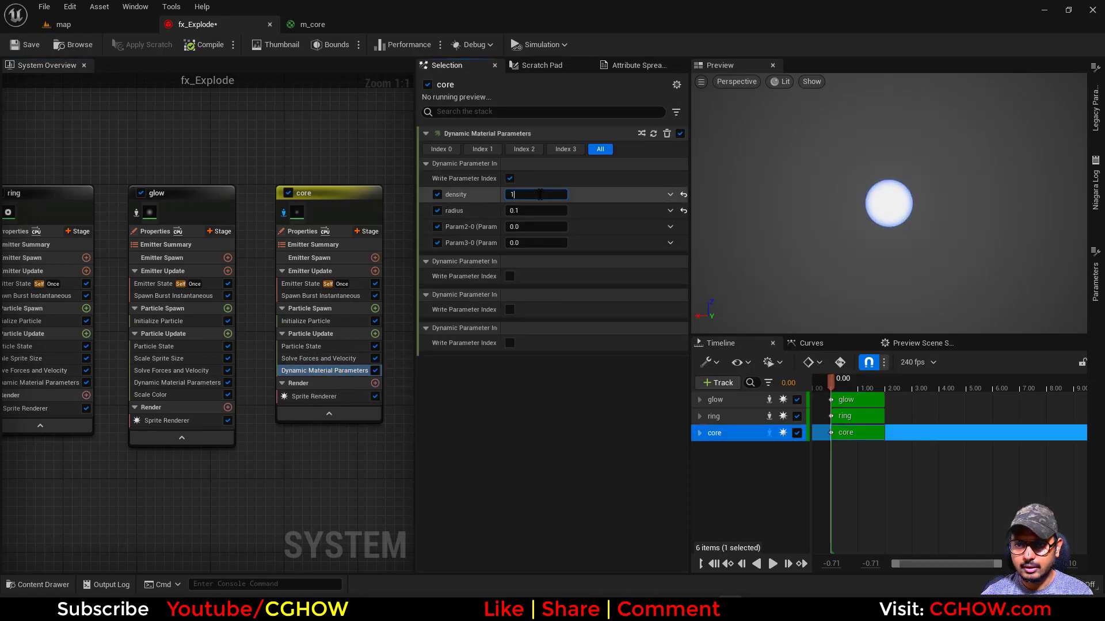
key(Return)
mouse_move(539, 212)
mouse_down()
mouse_move(577, 211)
mouse_move(542, 211)
mouse_move(564, 211)
mouse_move(554, 211)
mouse_up()
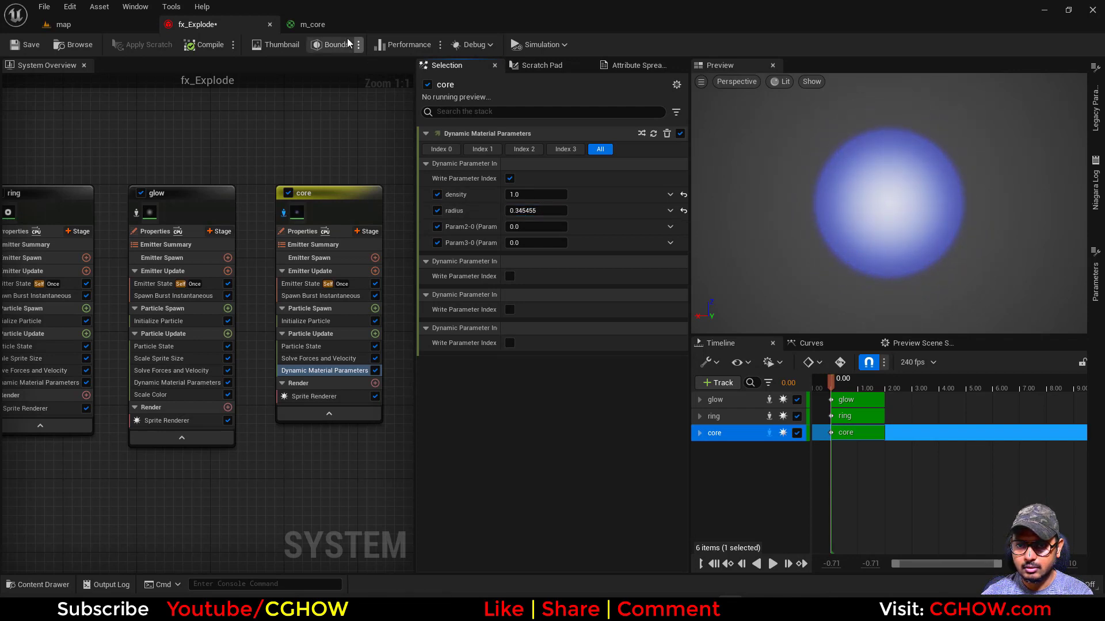
Step: Inspect how the Dynamic Parameter's density and radius outputs feed the RadialGradientExponential nodes in the m_core material
click(317, 25)
right_drag(649, 386, 818, 273)
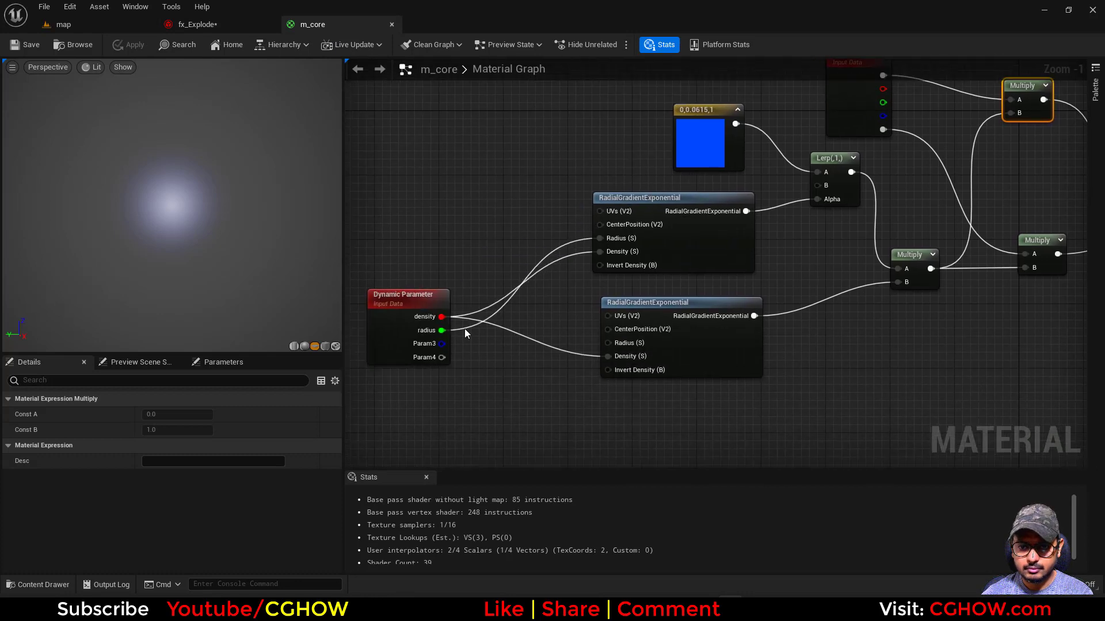
click(389, 354)
right_drag(740, 342, 668, 391)
Step: Return to fx_Explode and raise the core emitter's density parameter to about 1.11
click(218, 24)
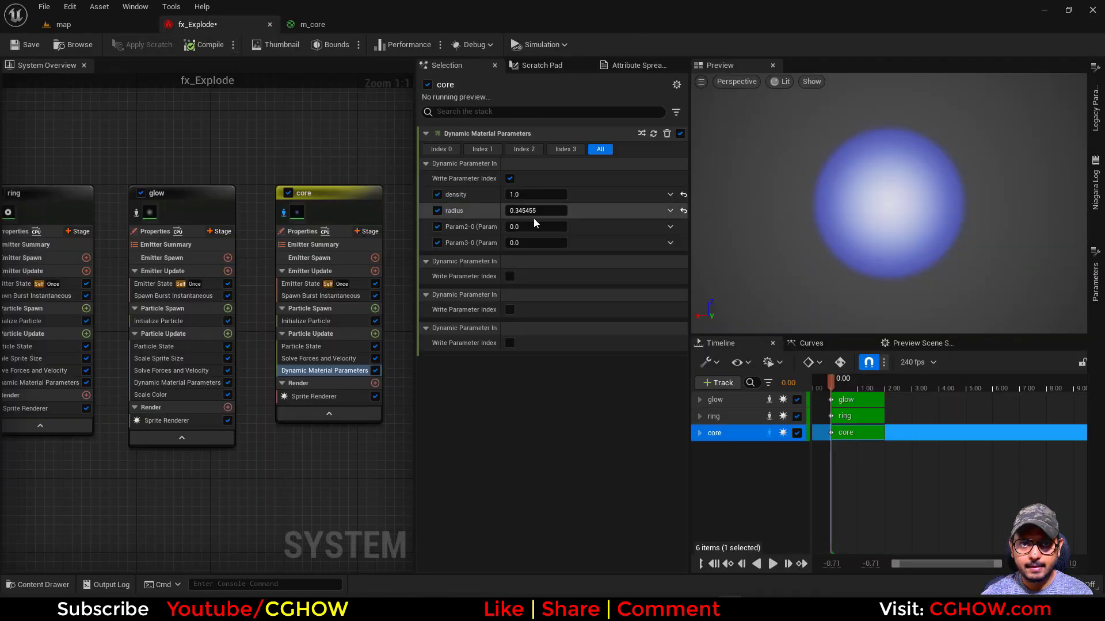
click(305, 321)
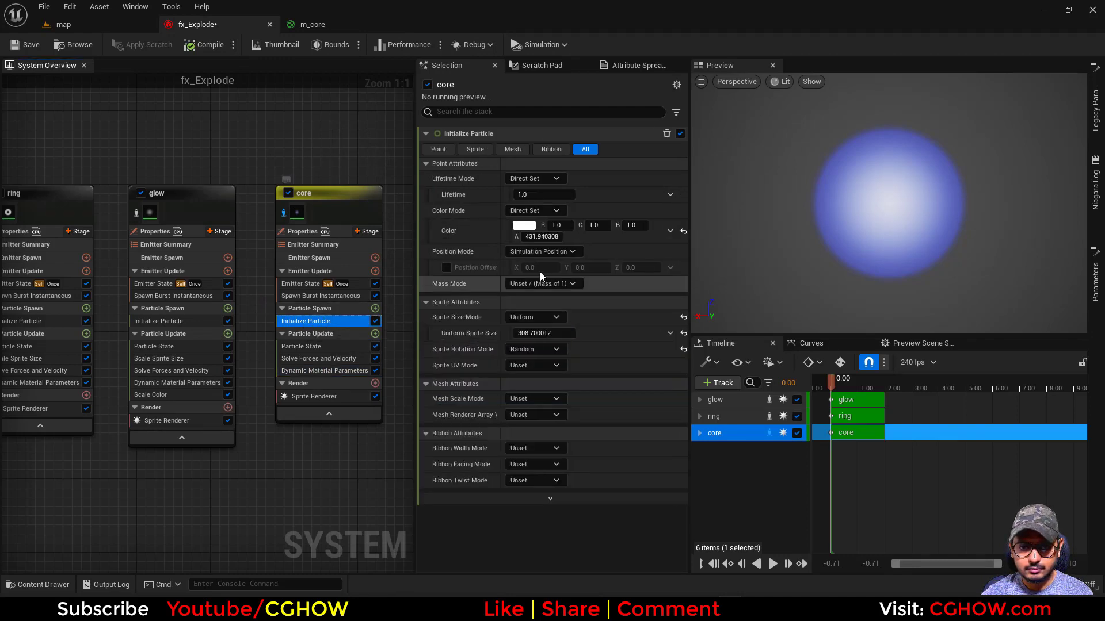
click(324, 371)
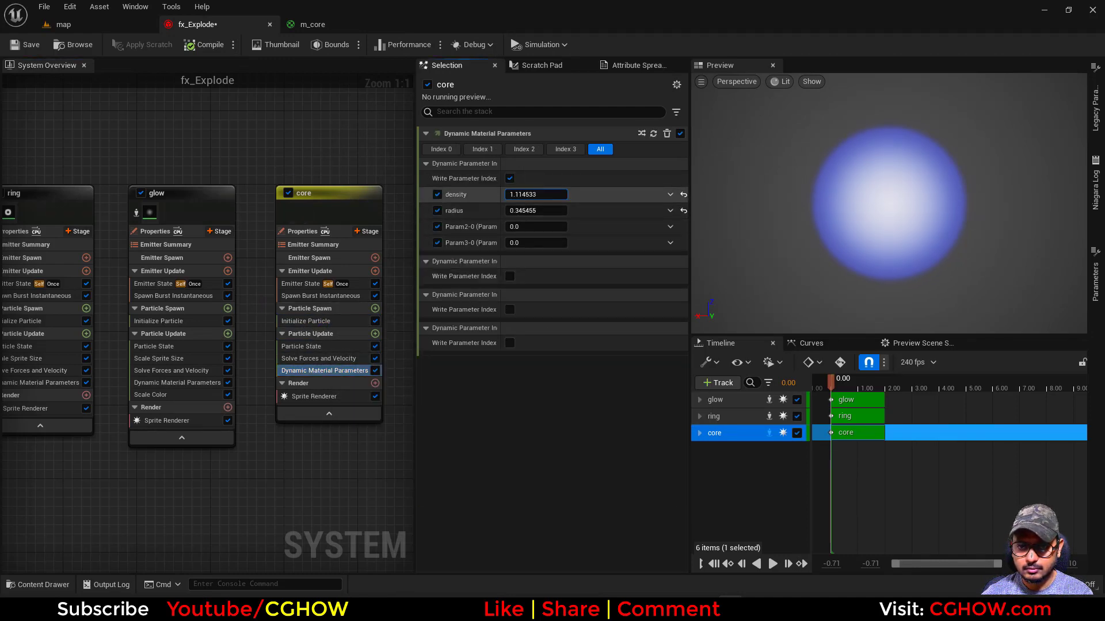
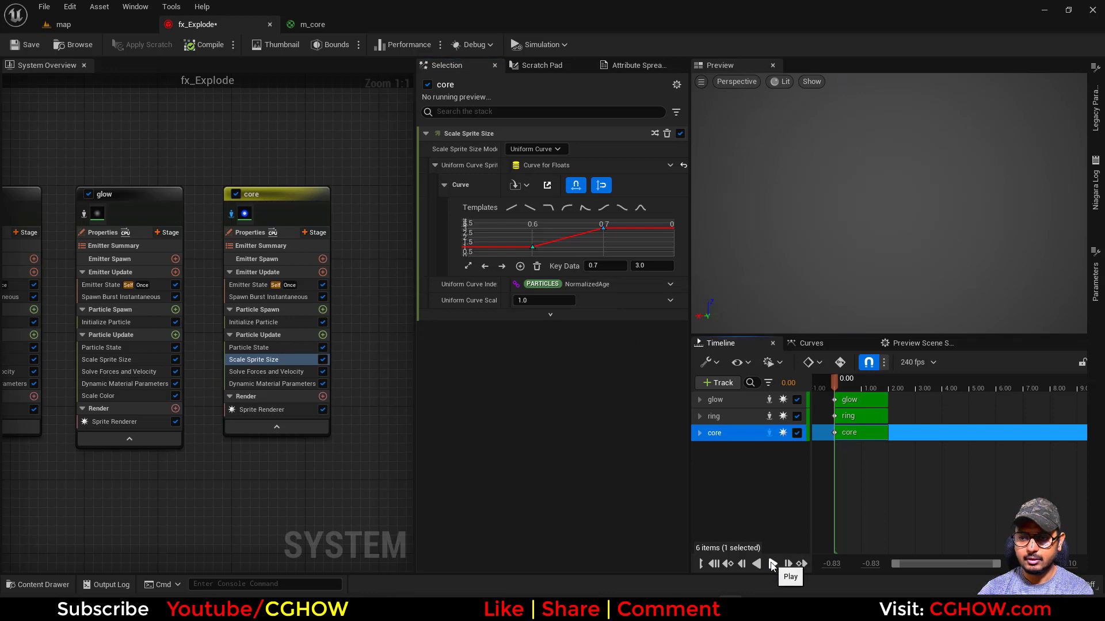
Step: Preview the explosion with playback and timeline scrubbing, and save the fx_Explode system
click(773, 564)
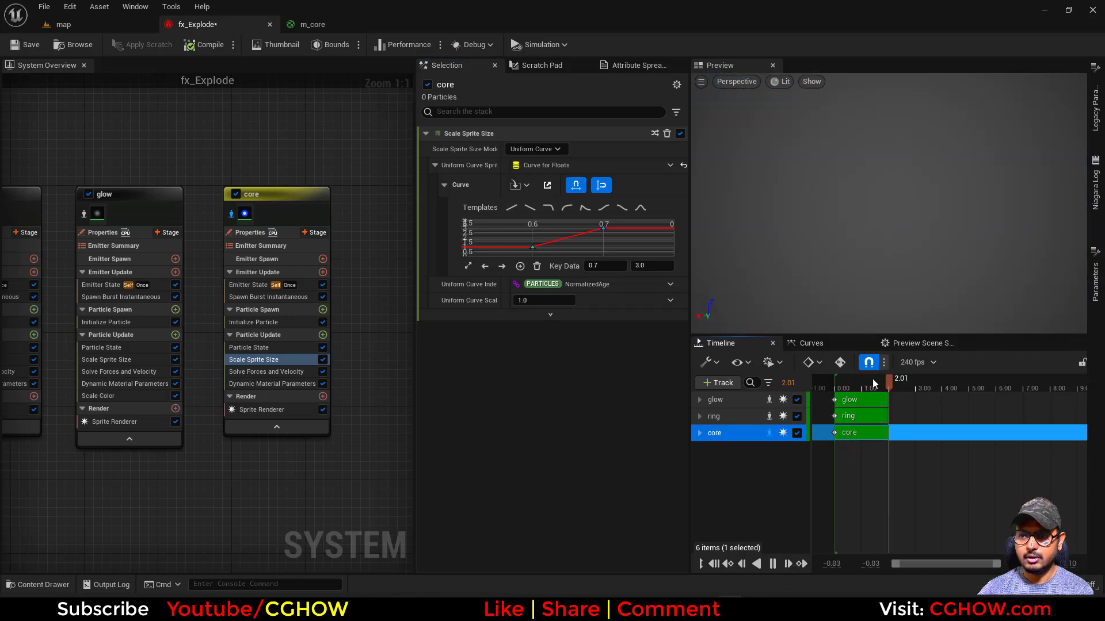
drag(901, 385, 874, 387)
click(277, 322)
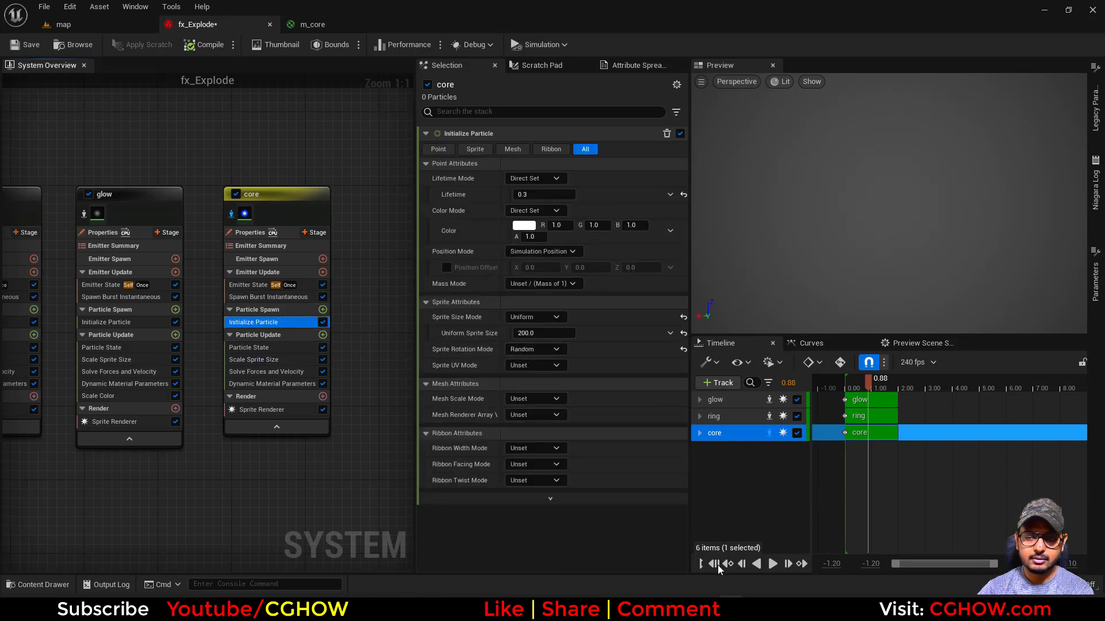
click(774, 565)
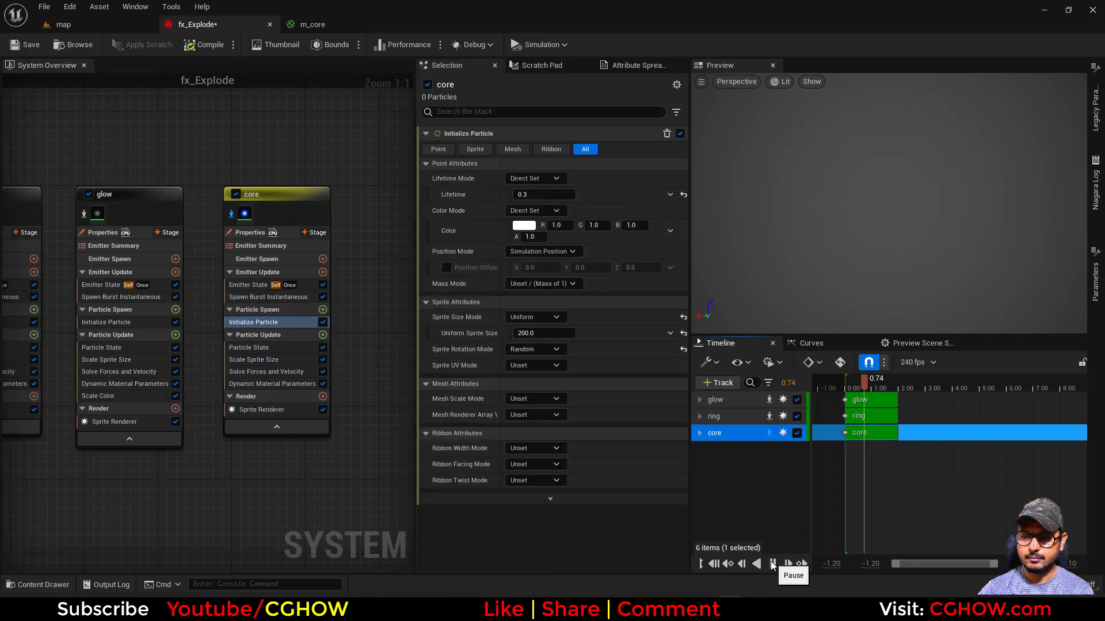
click(834, 385)
click(26, 44)
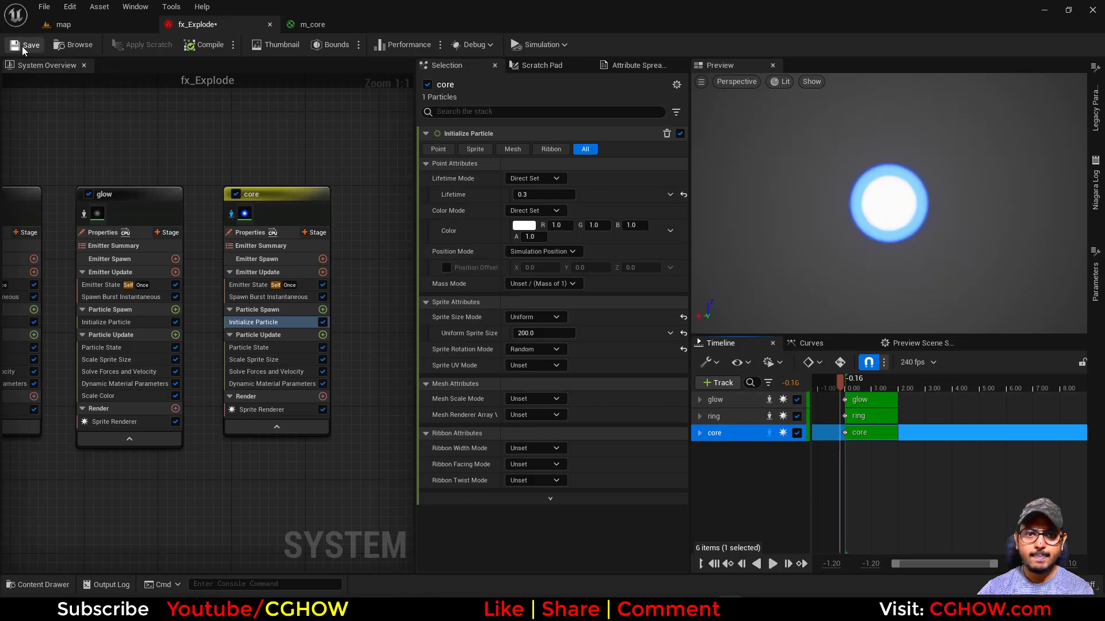
Step: Add fx_Explode to the map's level sequence and move it in the viewport to about Y 211, Z 1057
click(64, 25)
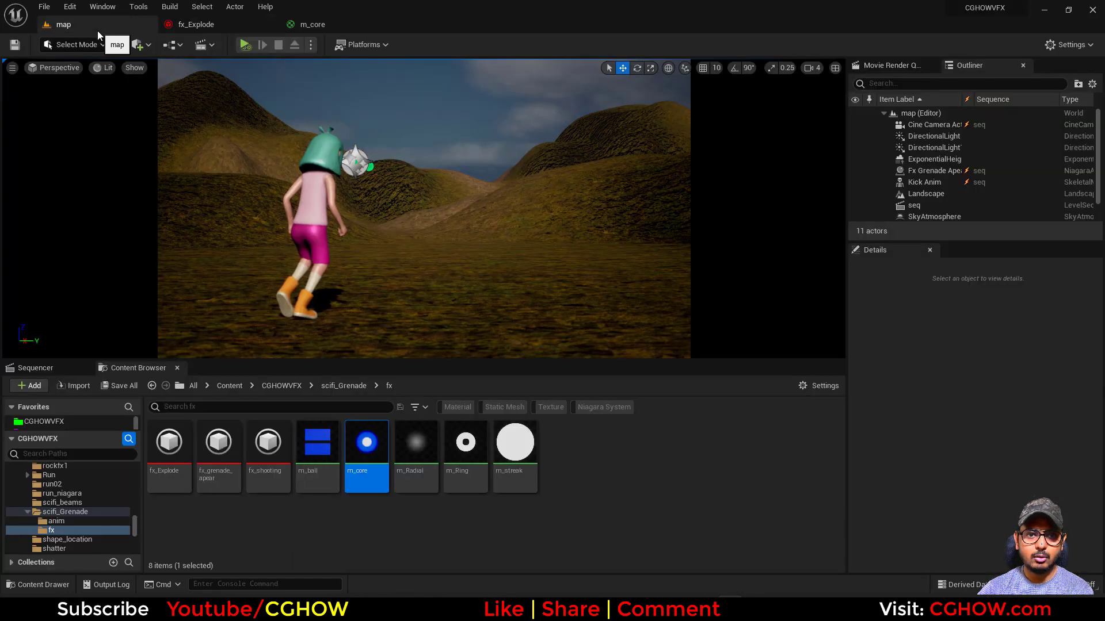
click(195, 24)
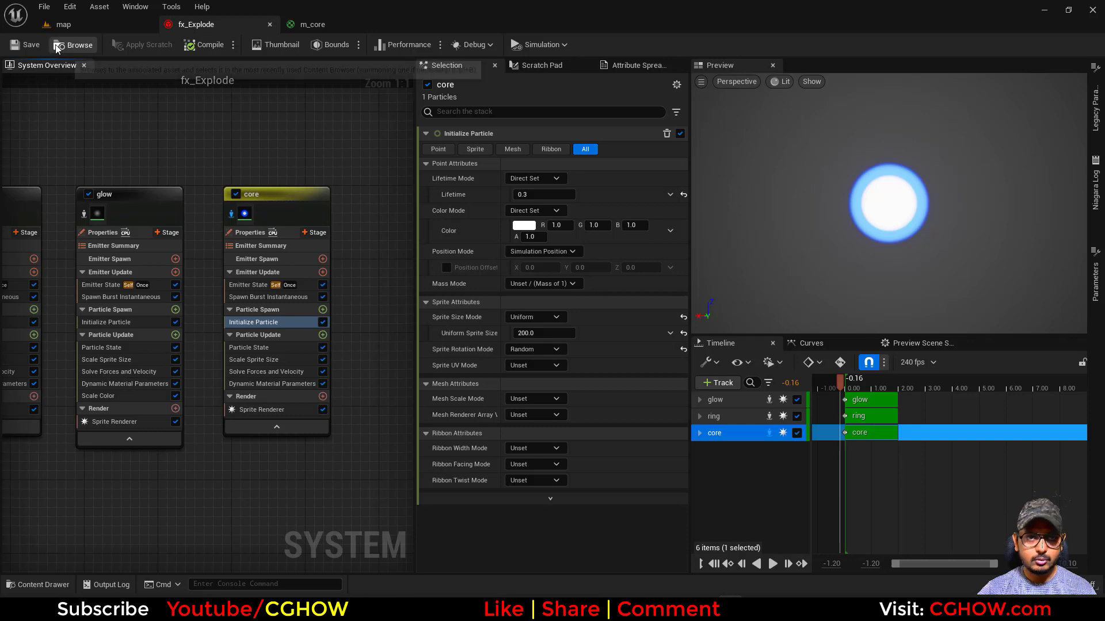
click(63, 24)
drag(171, 454, 64, 456)
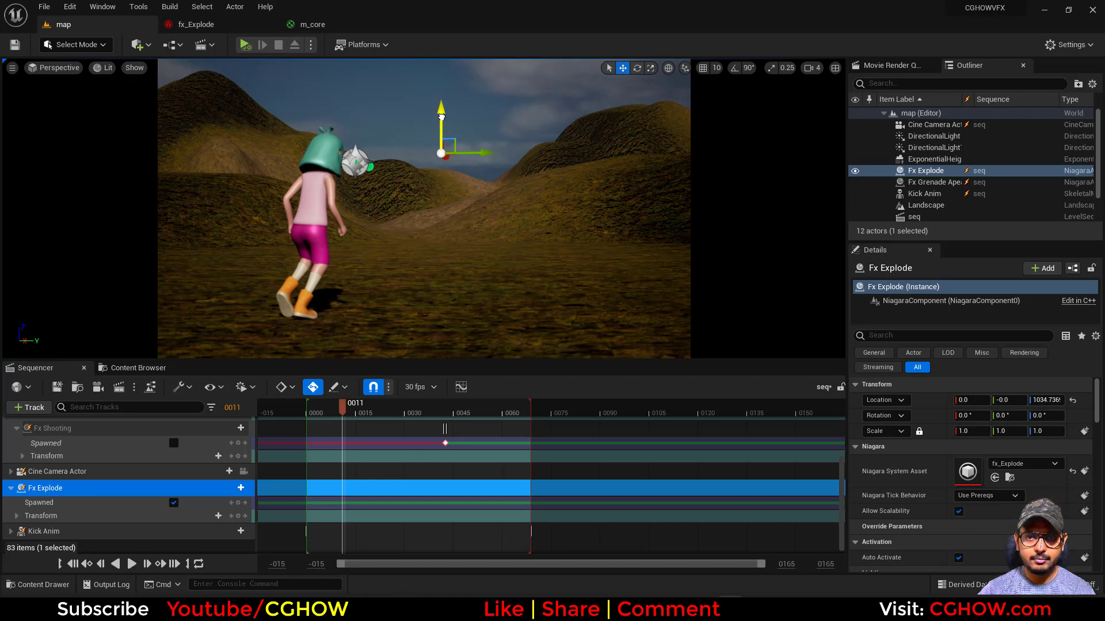
drag(488, 151, 493, 151)
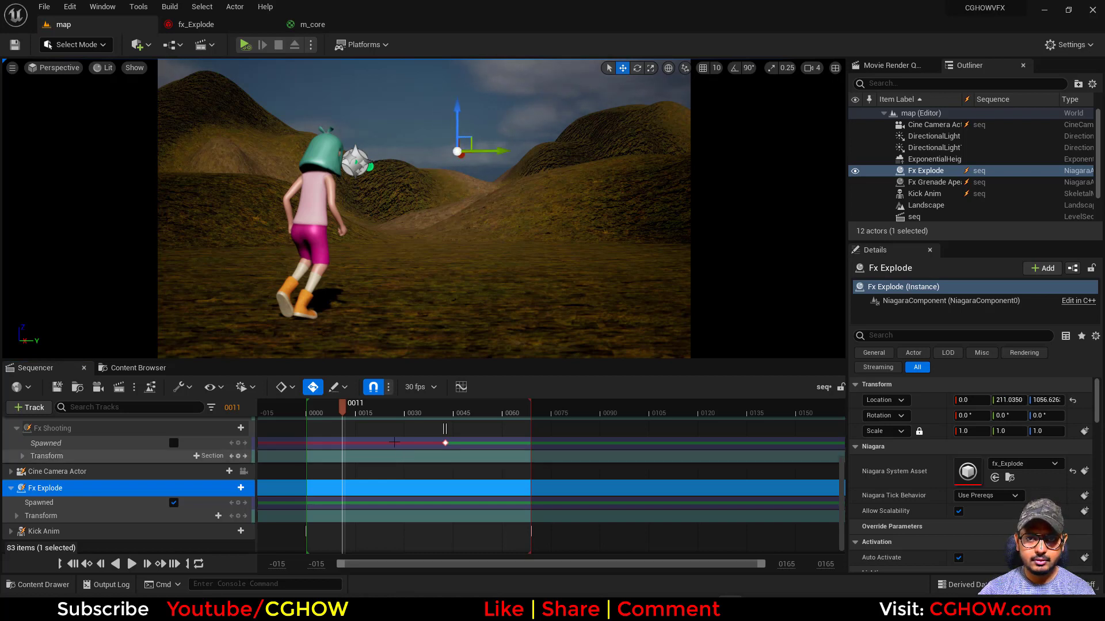
Step: Key Fx Explode's Spawned state on at frame 48 and off at frame 47
drag(377, 410, 466, 426)
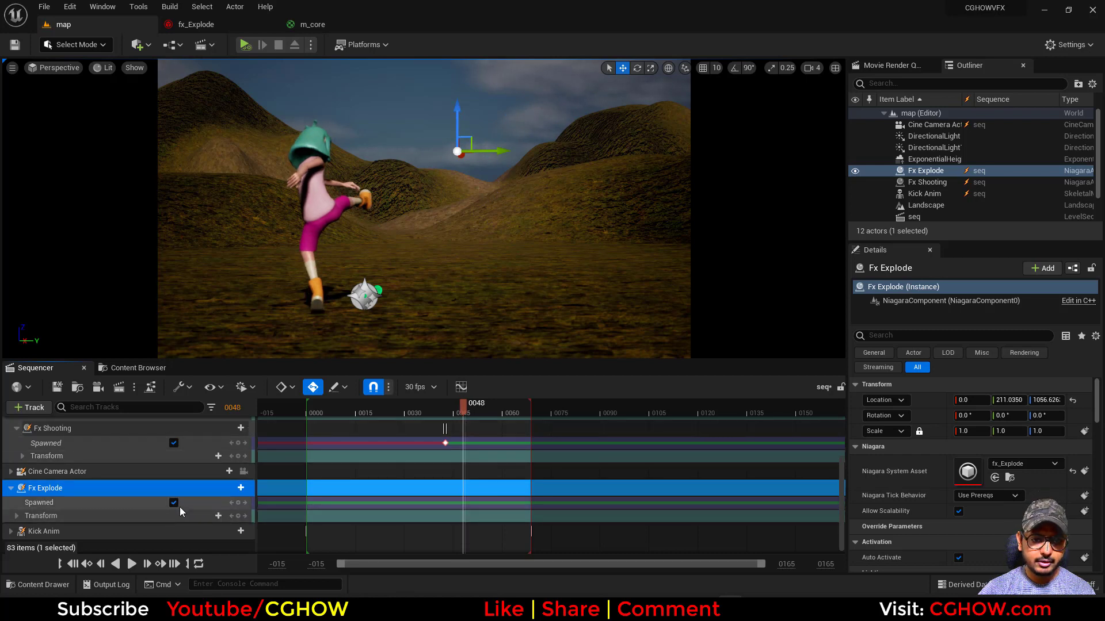
click(238, 503)
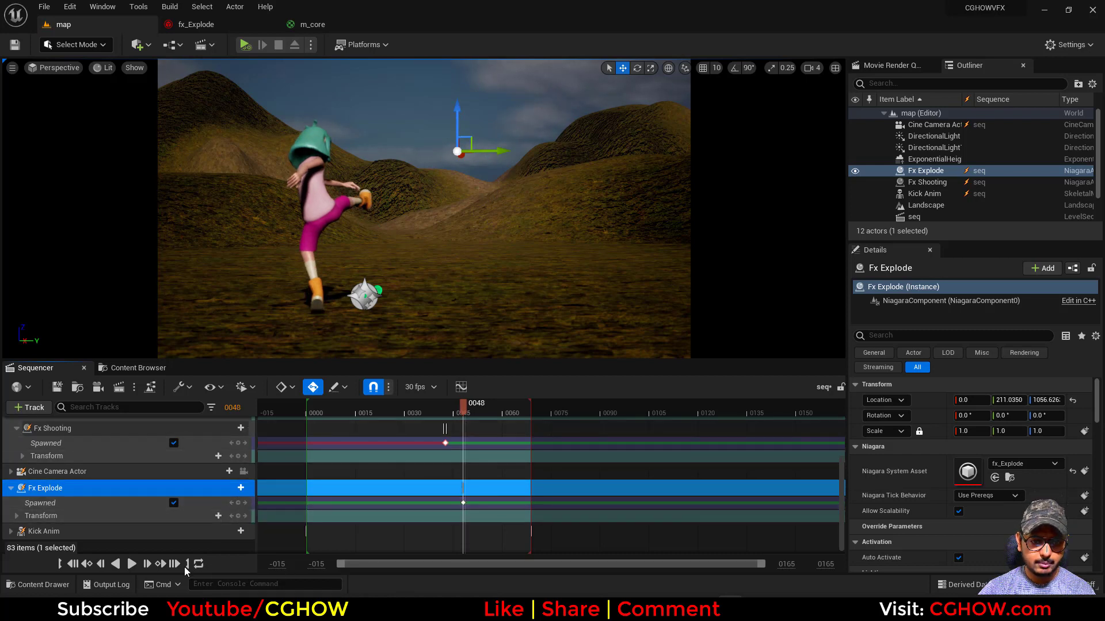
click(101, 569)
click(173, 503)
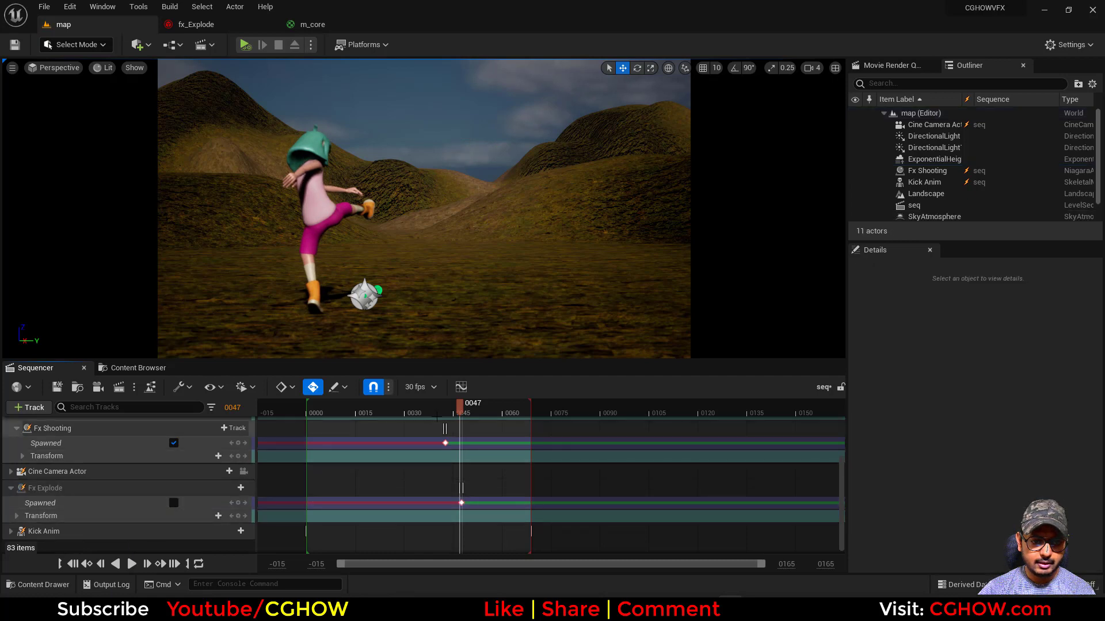
Step: Play back the sequence, reposition Fx Explode at frame 56 to about X 2054, Y 211, Z 1256, and scrub back to frame -15
key(Up)
key(space)
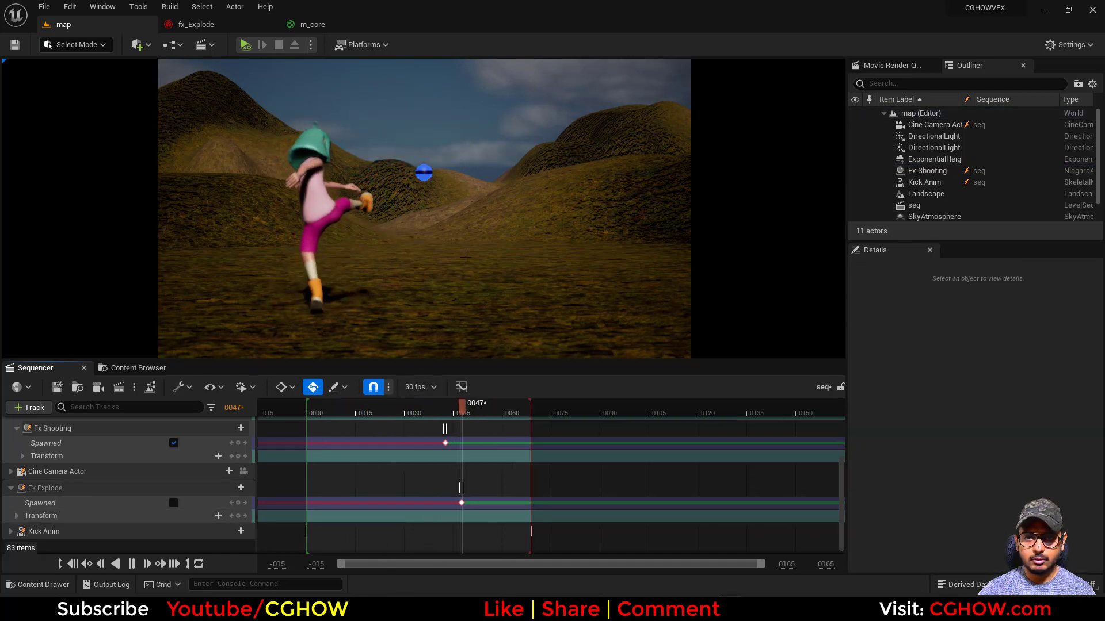
drag(471, 408, 489, 406)
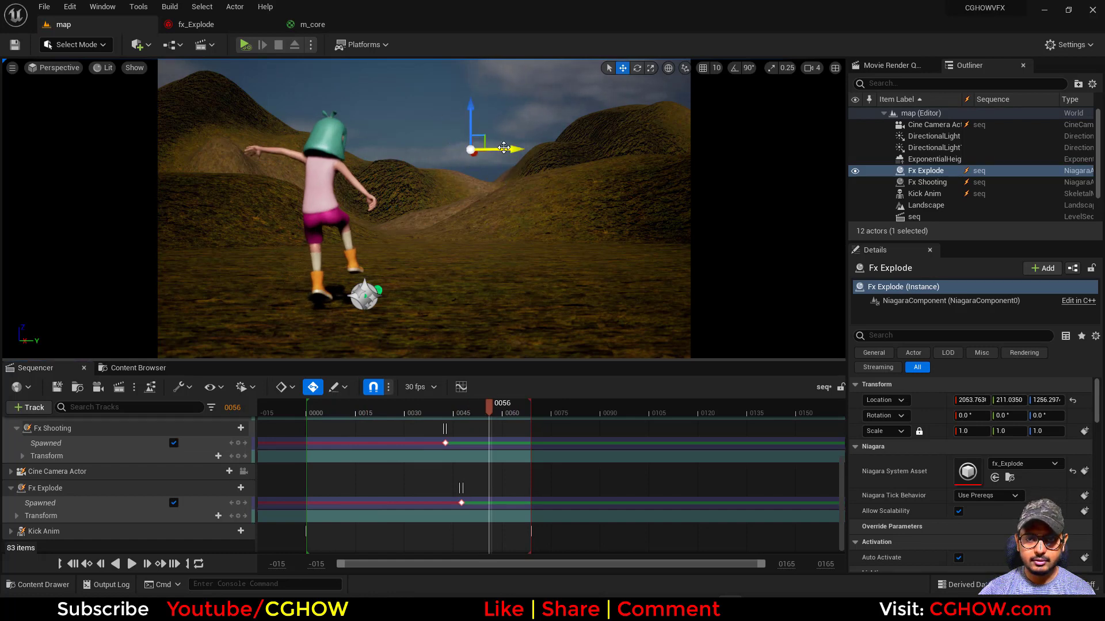
drag(489, 407, 253, 408)
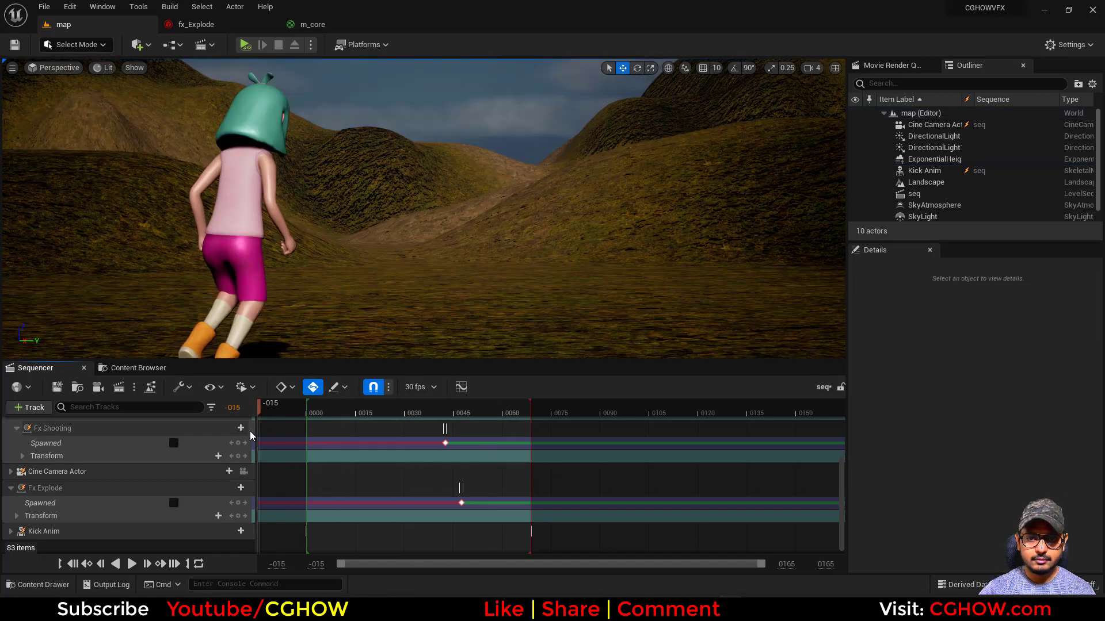
Step: Play the sequence to check the explosion timing, and close the m_core material
click(133, 564)
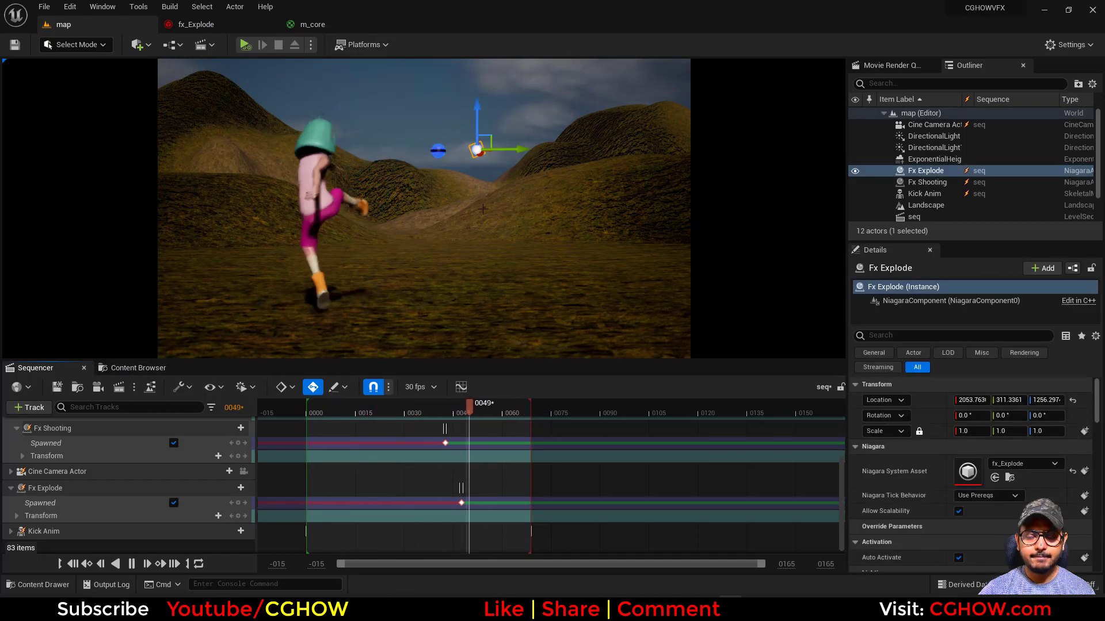
click(313, 24)
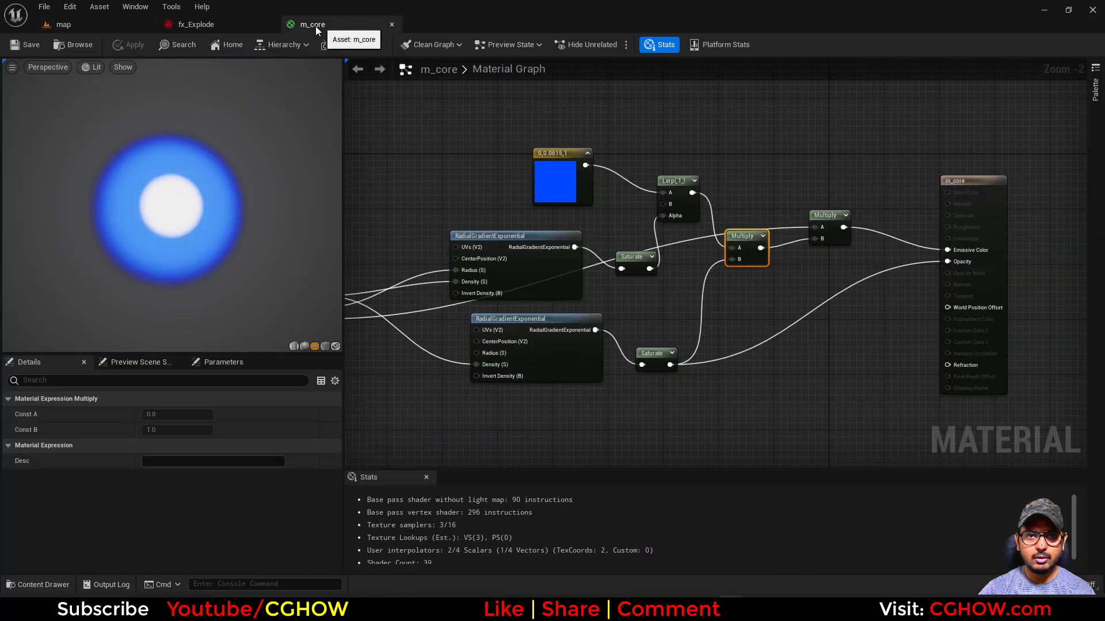
middle_click(315, 25)
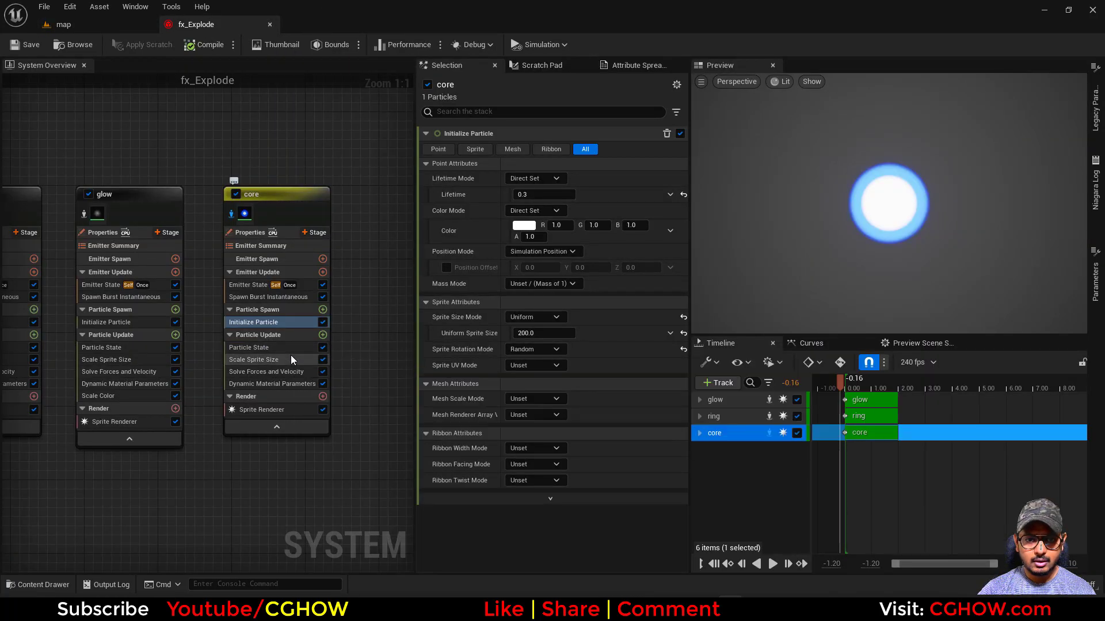
Step: In the core emitter's Scale Sprite Size curve, set the key at 0.7 to a value of 10
click(272, 384)
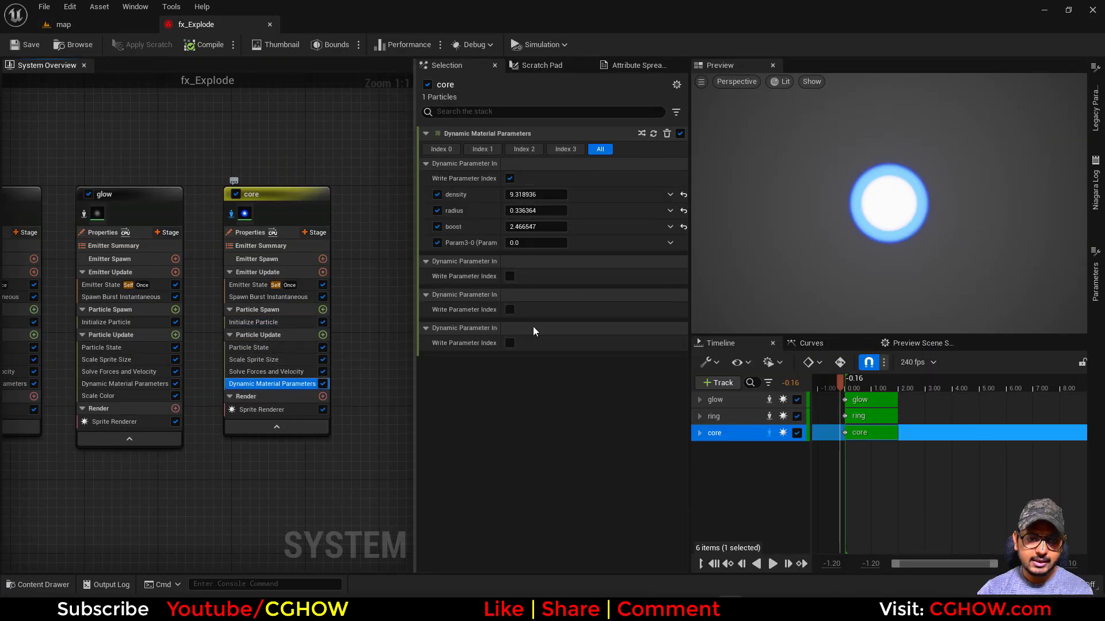
click(256, 359)
drag(595, 243, 624, 206)
click(640, 265)
text(10)
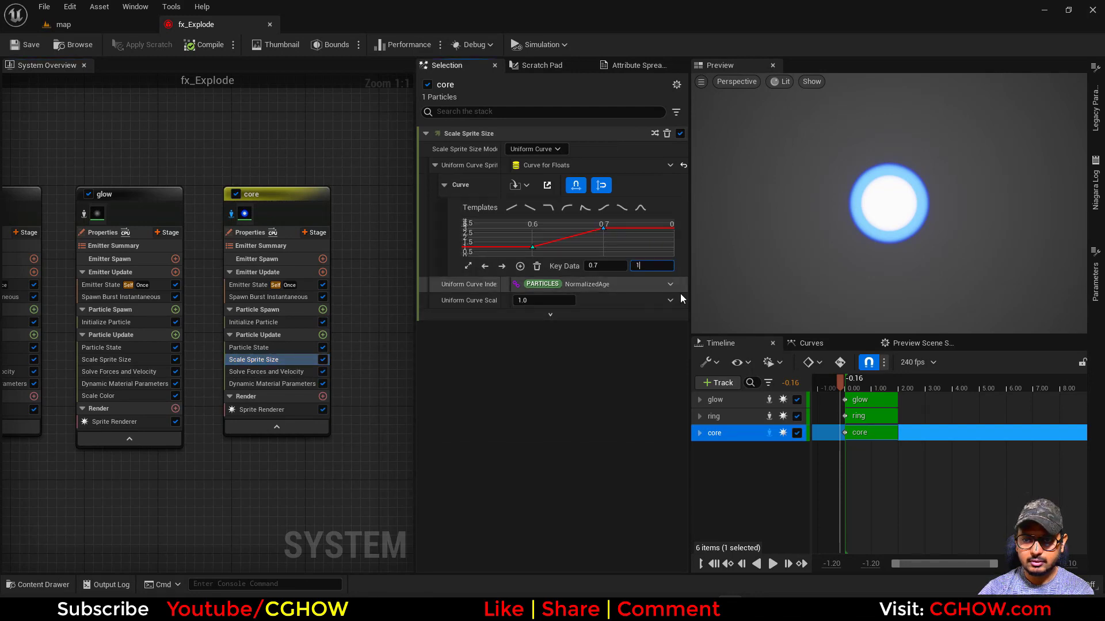
key(Return)
click(468, 270)
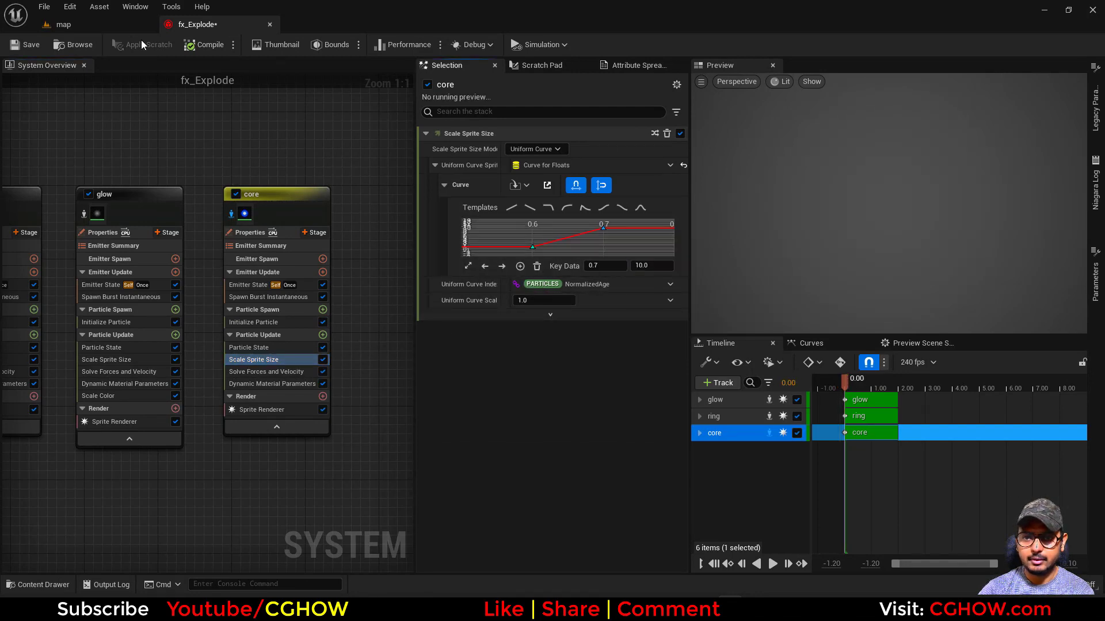
Step: Return to the map, stop the sequence at frame 49 and move Fx Explode along X to about -1492
click(63, 24)
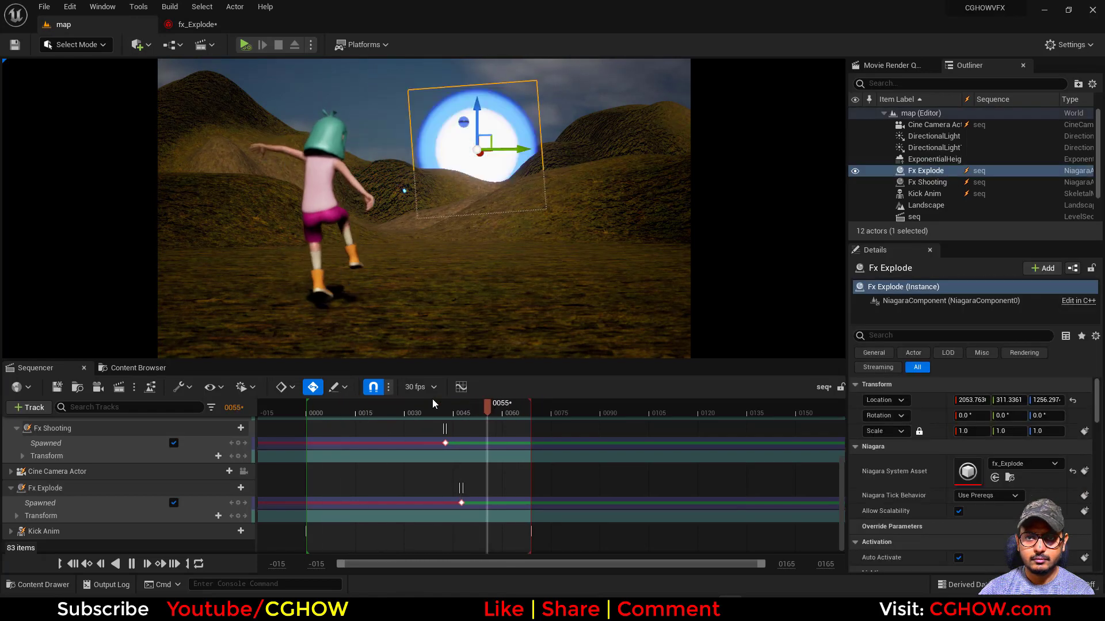
key(space)
drag(395, 406, 469, 418)
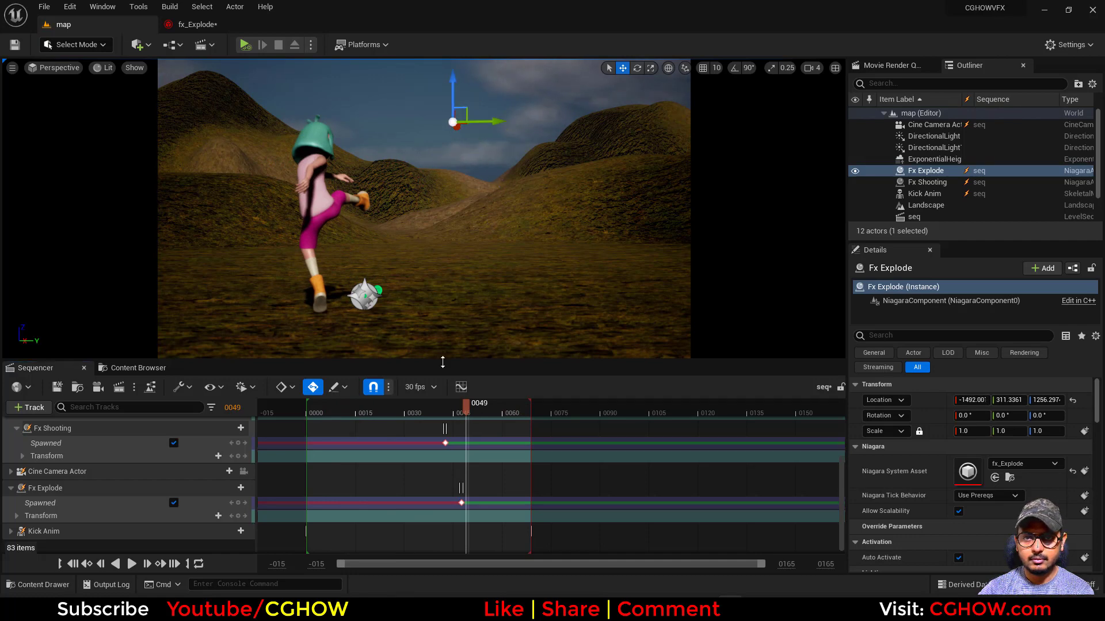
Step: Replay the sequence from before its start, lower Fx Explode to a Z of about 1006.7 at frame 55, and rewind
click(266, 413)
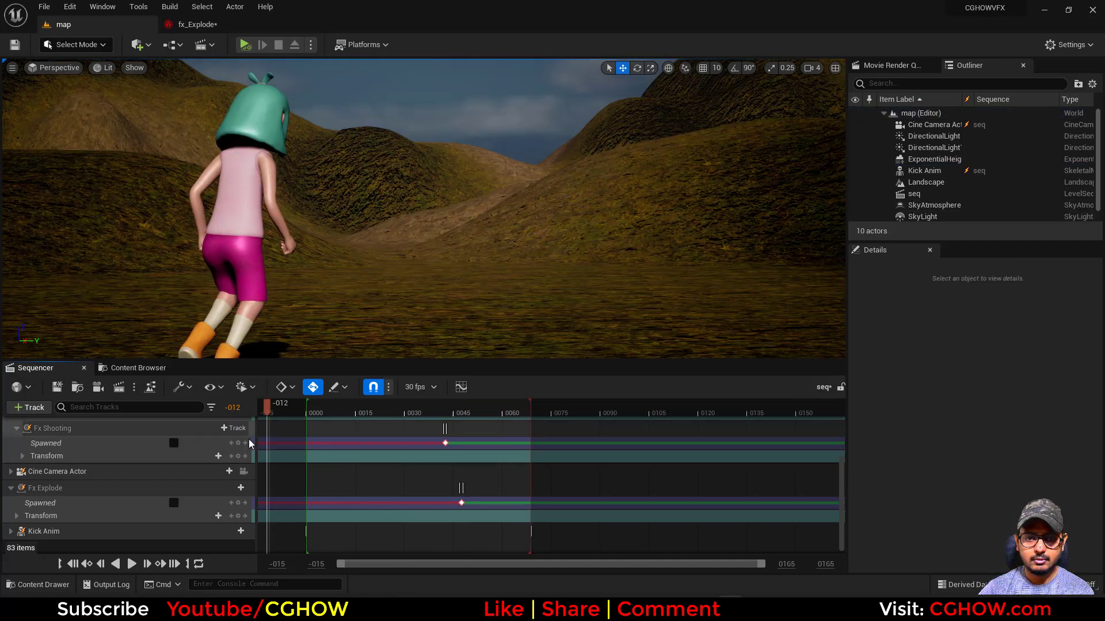
click(134, 565)
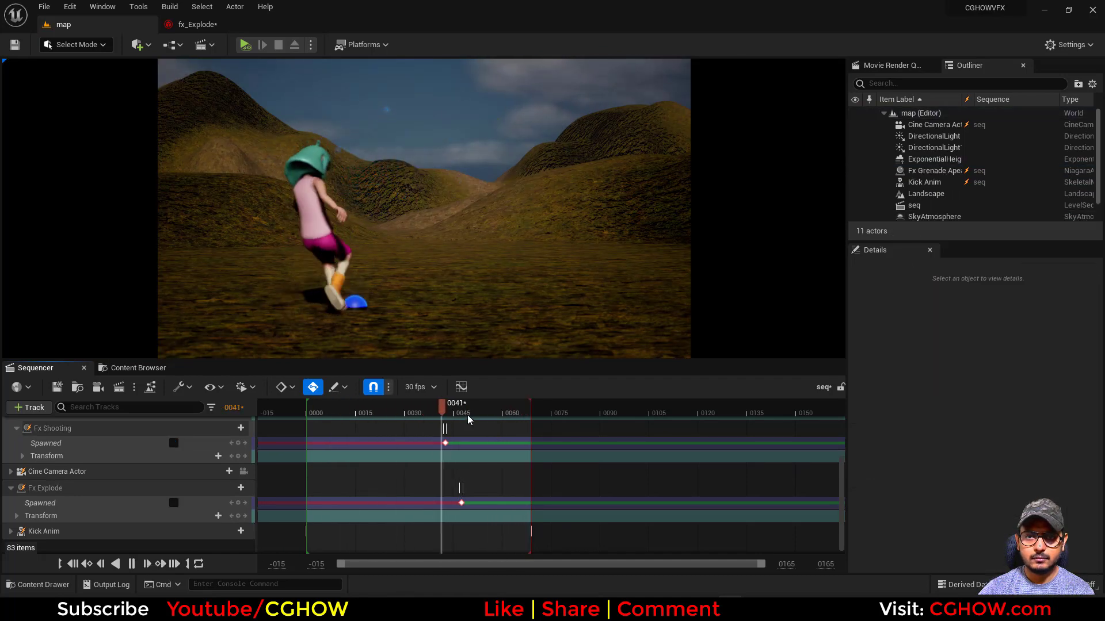
click(486, 413)
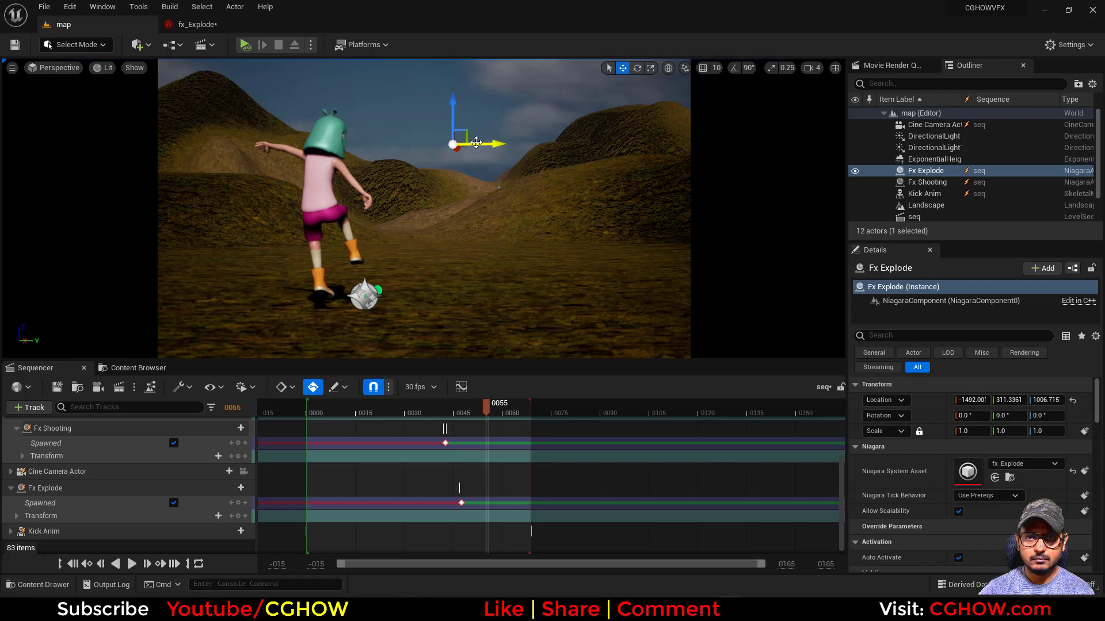
drag(486, 413, 266, 413)
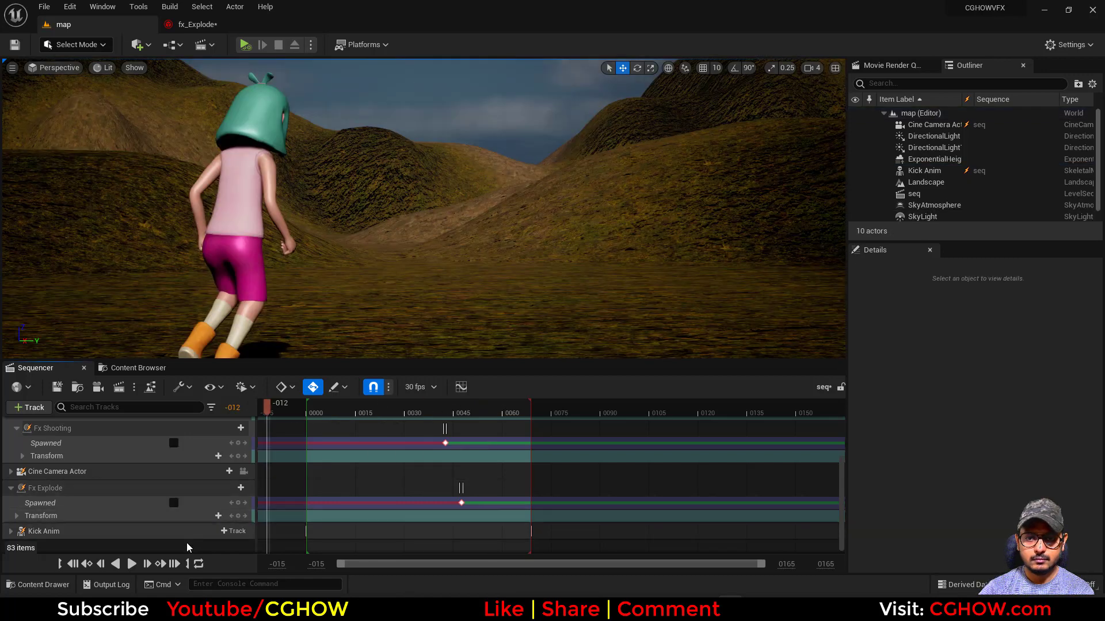
Step: Replay the sequence to the explosion around frame 48 and shift Fx Explode along Y to about 497.3
click(131, 564)
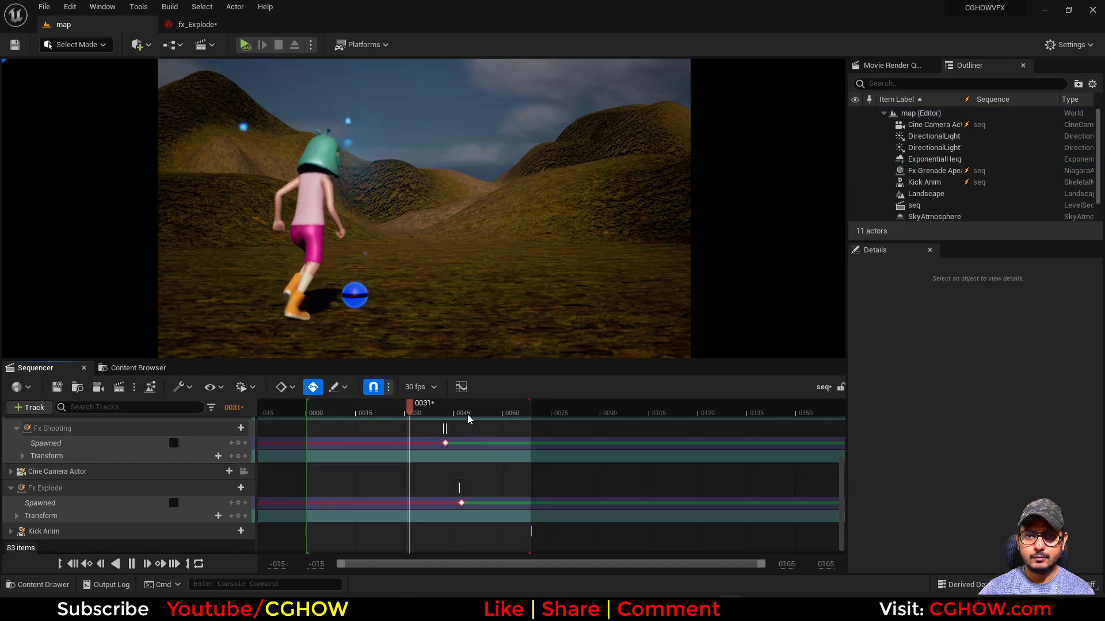
click(480, 408)
drag(480, 406, 464, 407)
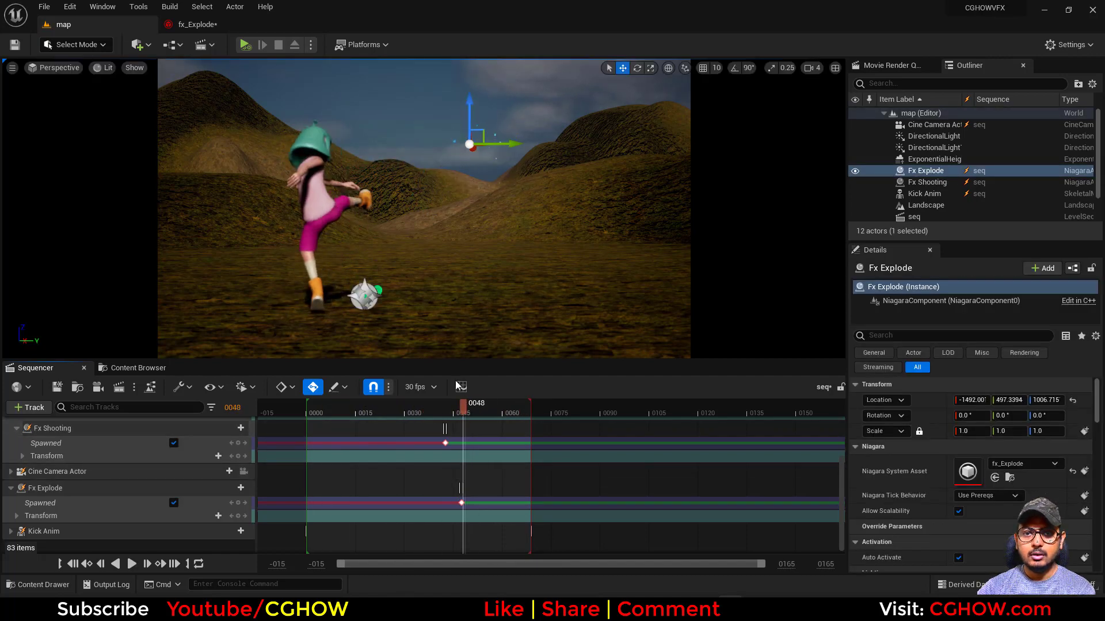
Step: Switch to the GIF Scrubber browser window and scrub the reference explosion to examine its ring and core
mouse_move(604, 611)
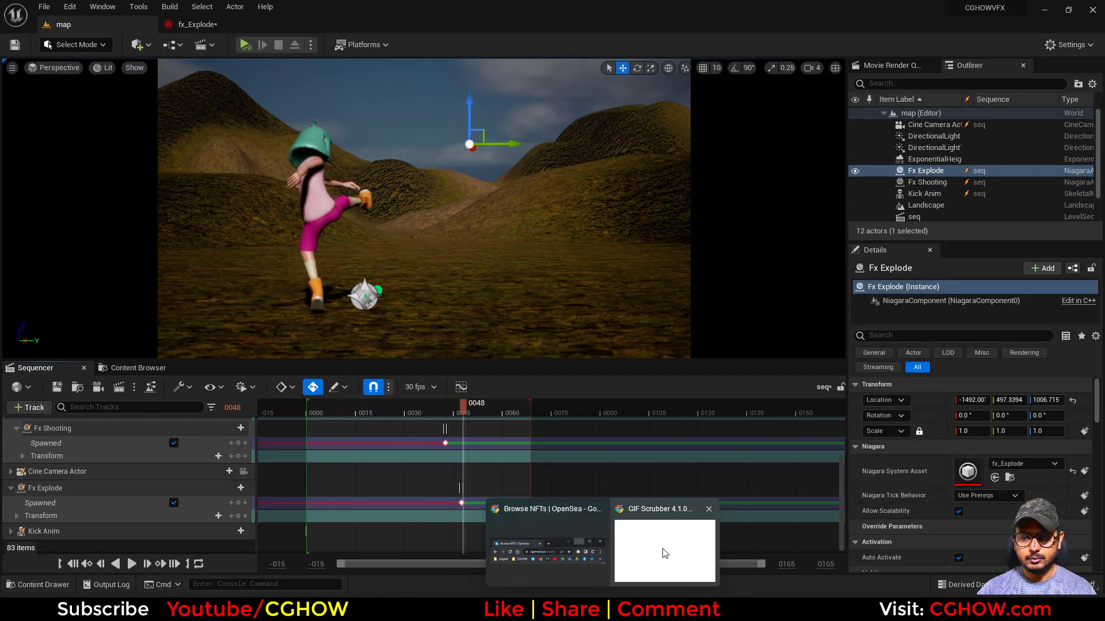
click(661, 551)
mouse_move(516, 405)
mouse_down()
mouse_move(494, 403)
mouse_move(523, 399)
mouse_move(512, 394)
mouse_up()
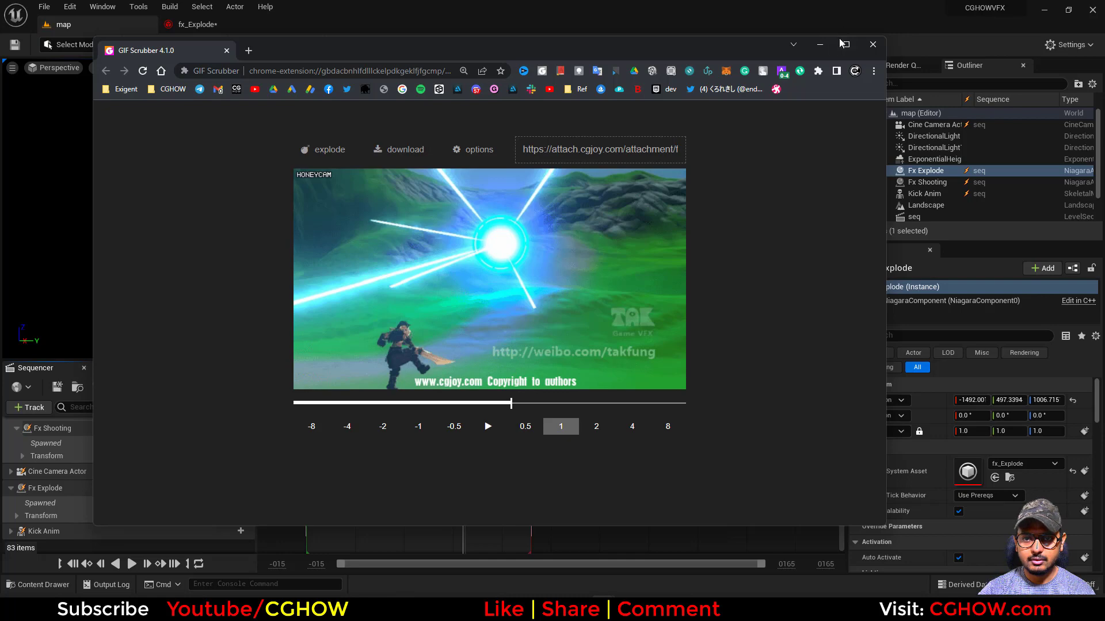
click(820, 44)
Step: Return to fx_Explode and set the ring emitter's Sprite Renderer Sort Order Hint to 1
click(196, 24)
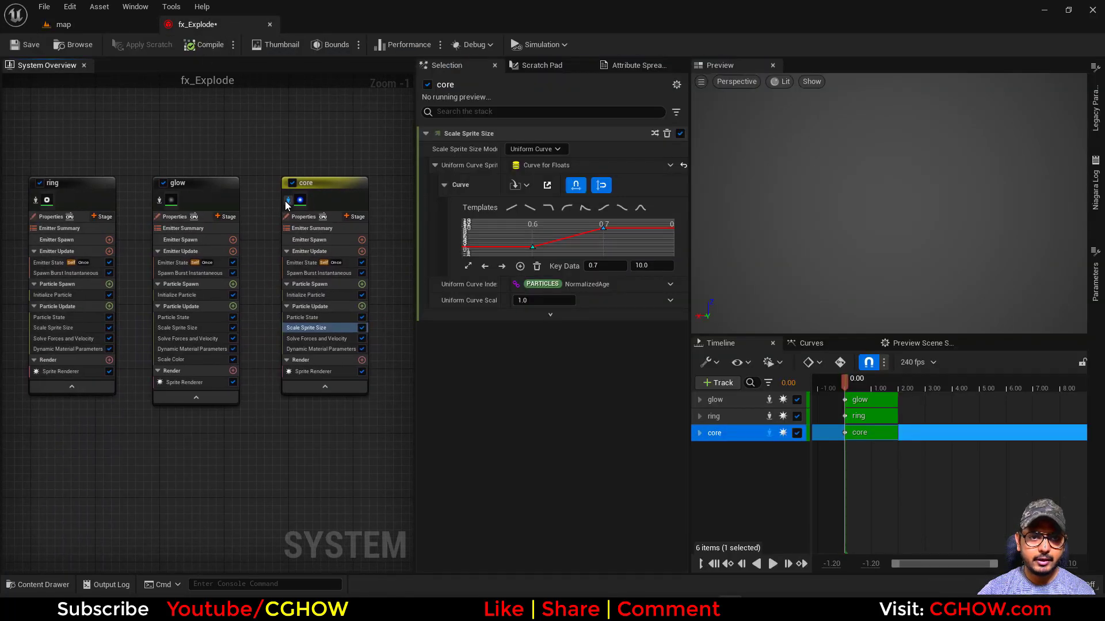
mouse_move(860, 390)
mouse_down()
mouse_move(841, 379)
mouse_move(872, 381)
mouse_move(821, 382)
mouse_move(845, 382)
mouse_up()
right_drag(39, 437, 113, 433)
scroll(140, 217, up, 1)
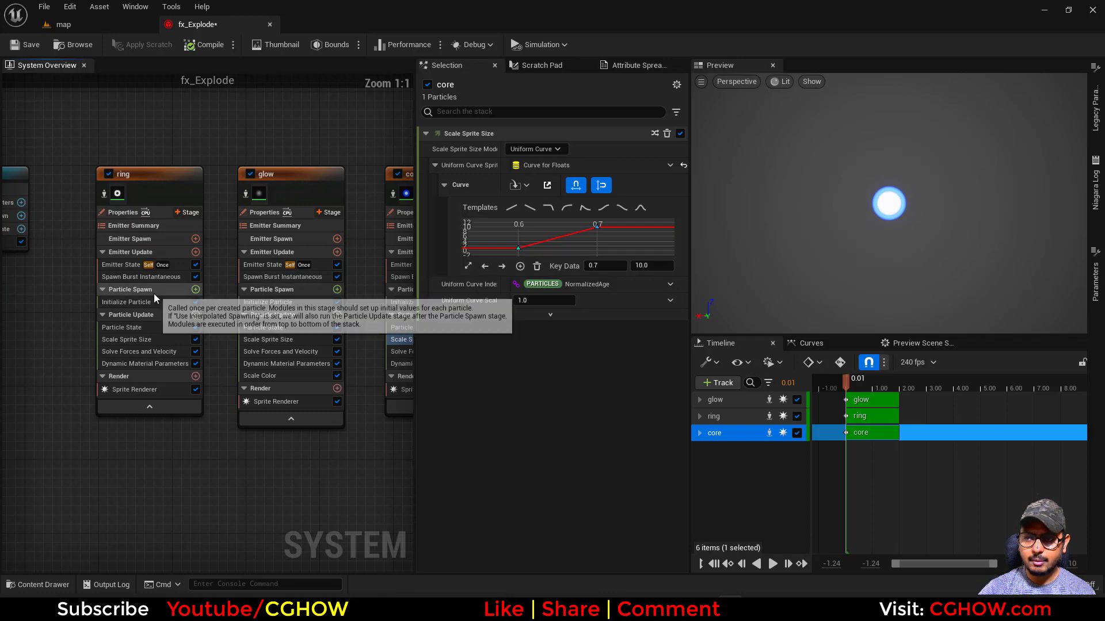
click(134, 390)
scroll(514, 391, down, 15)
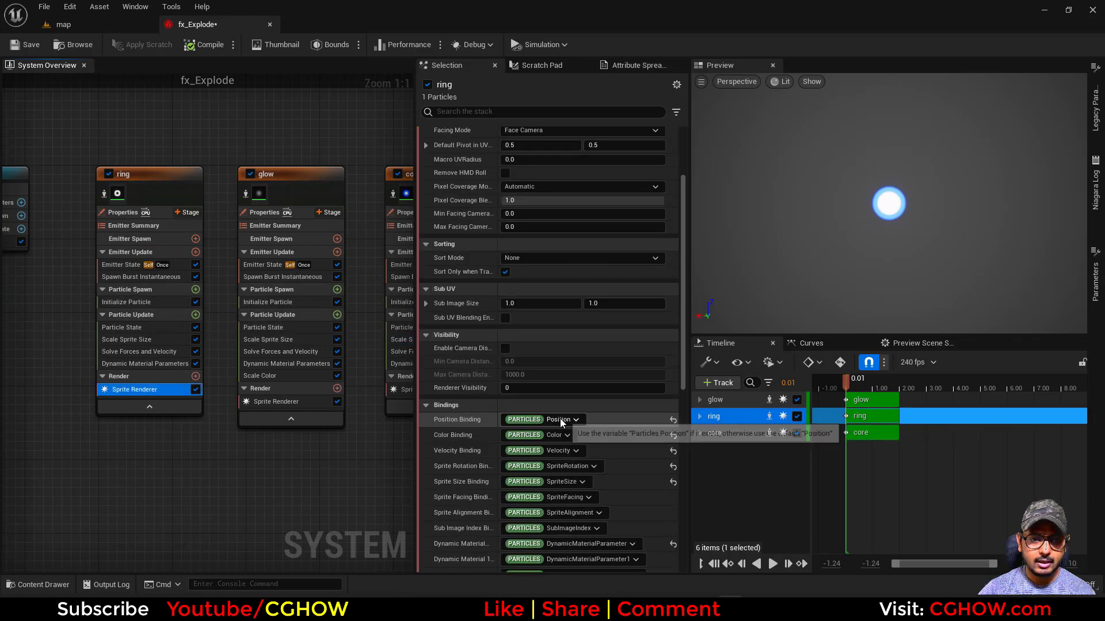
text(1)
key(Return)
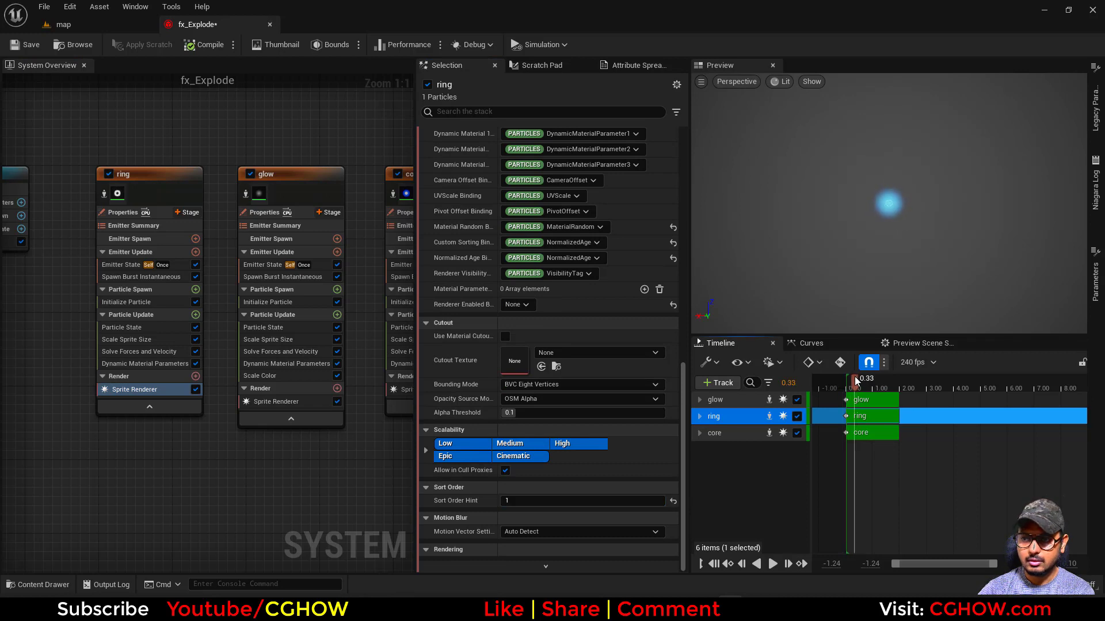
Step: Set the ring emitter's uniform sprite size to 300 and scrub the preview to check it
click(124, 302)
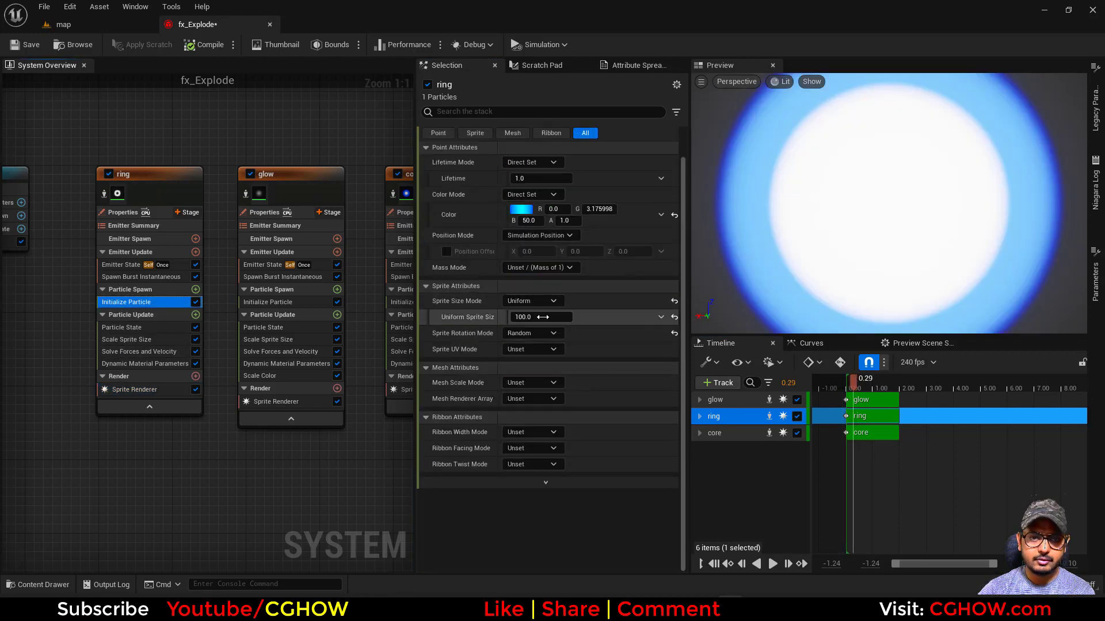
text(300)
key(Return)
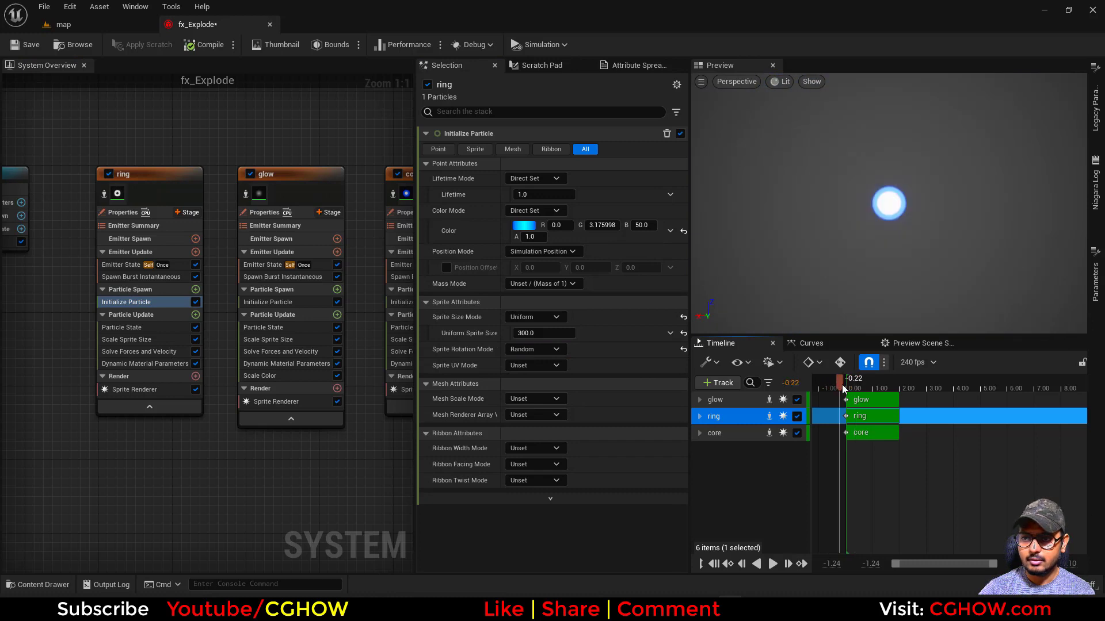
mouse_move(843, 389)
mouse_down()
mouse_move(861, 389)
mouse_move(849, 386)
mouse_up()
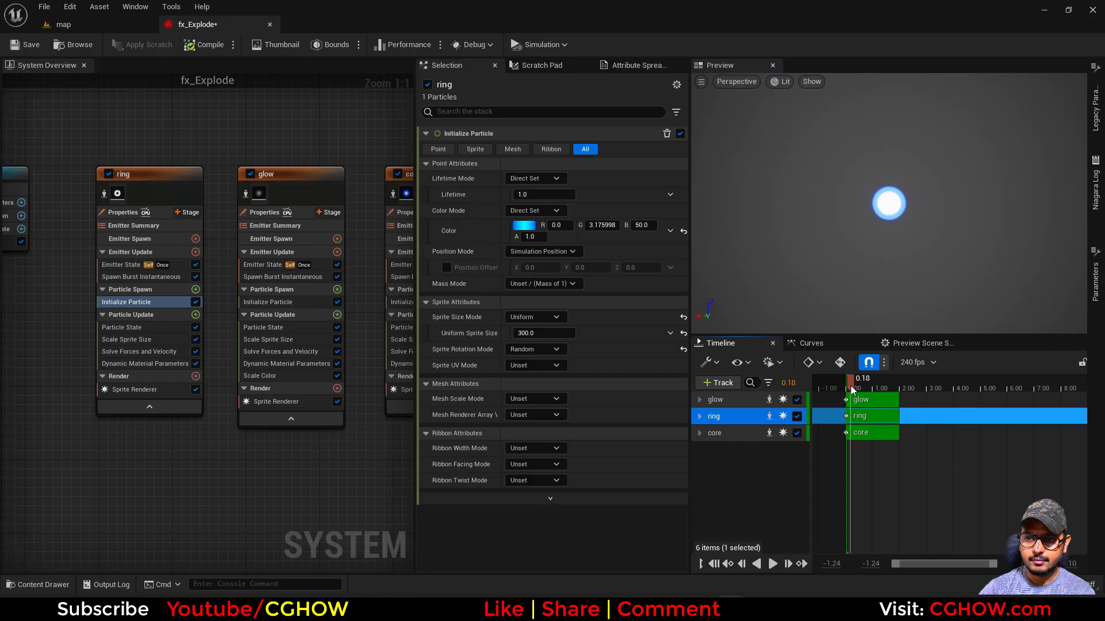
Step: Raise the ring particle colour's brightness value to 100 and set its uniform sprite size to 500
right_drag(180, 463, 87, 430)
click(315, 265)
click(31, 267)
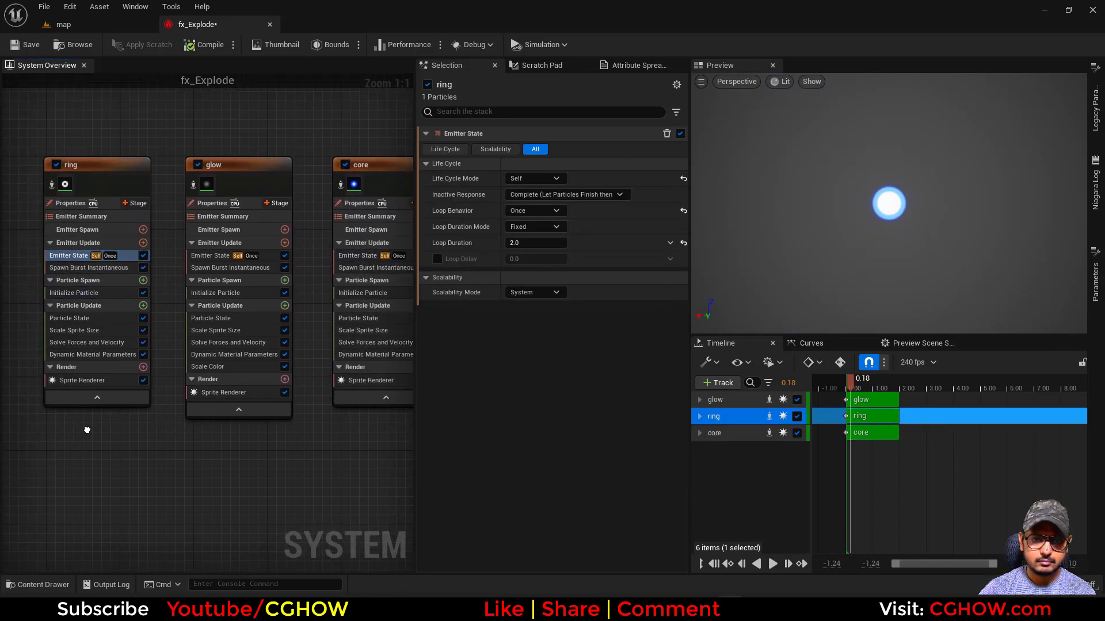
click(80, 292)
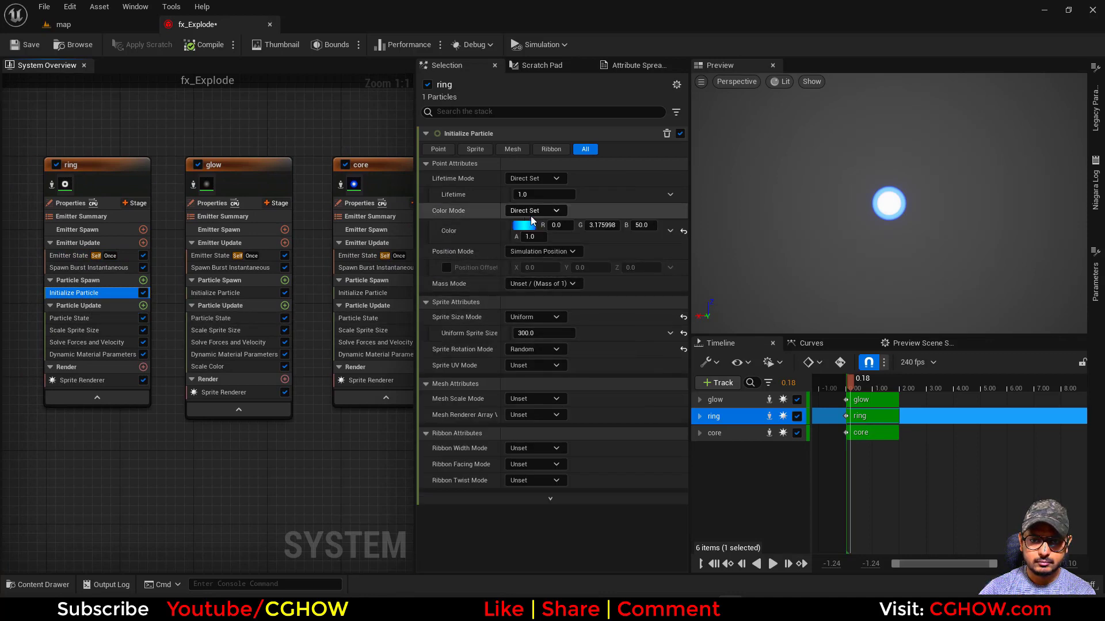
click(523, 226)
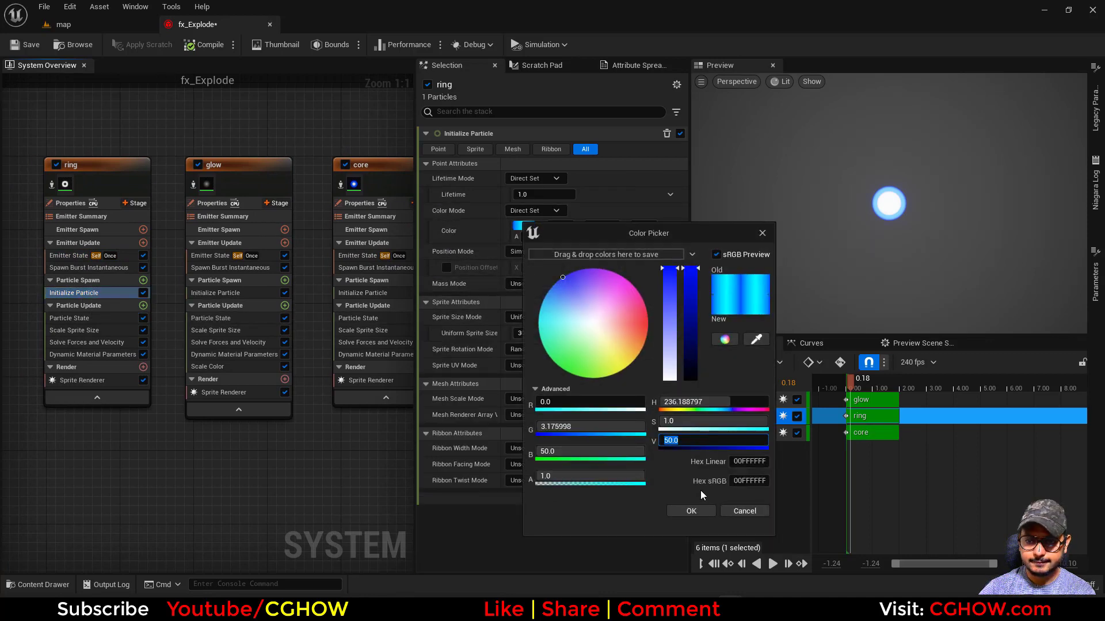
click(691, 511)
click(544, 333)
text(500)
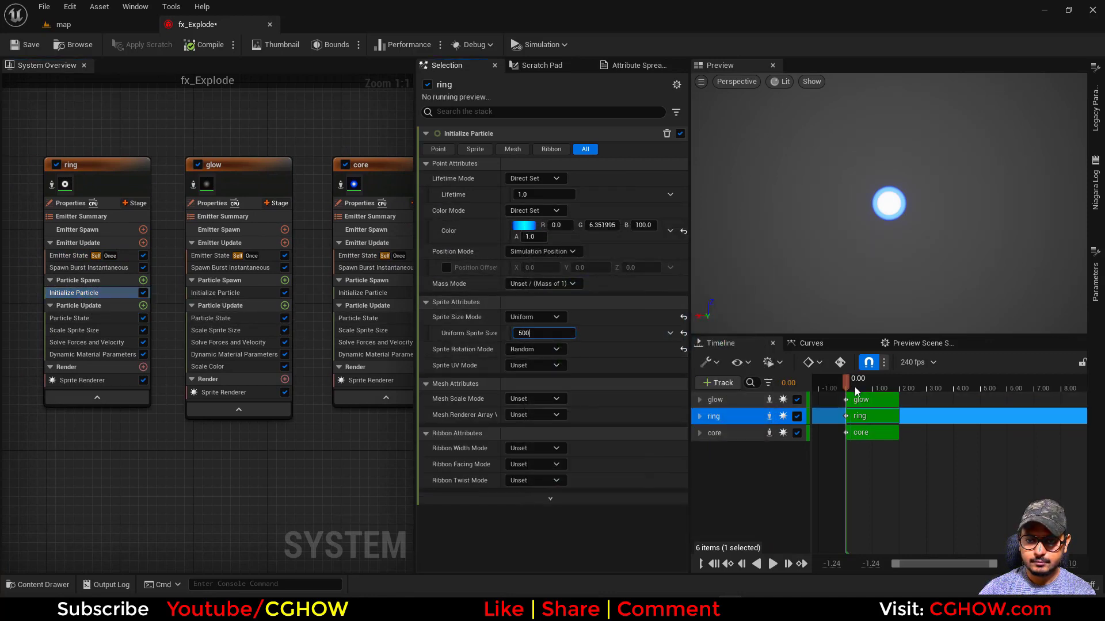
Step: Delete the Scale Sprite Size module from the ring emitter and scrub the preview to check the ring
click(115, 330)
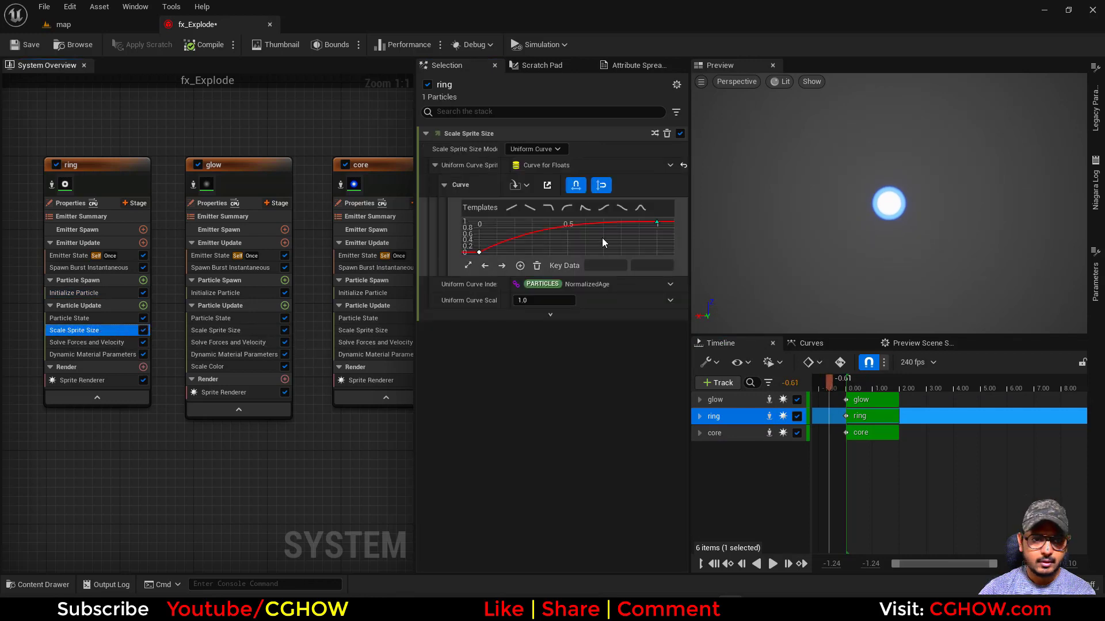
key(Delete)
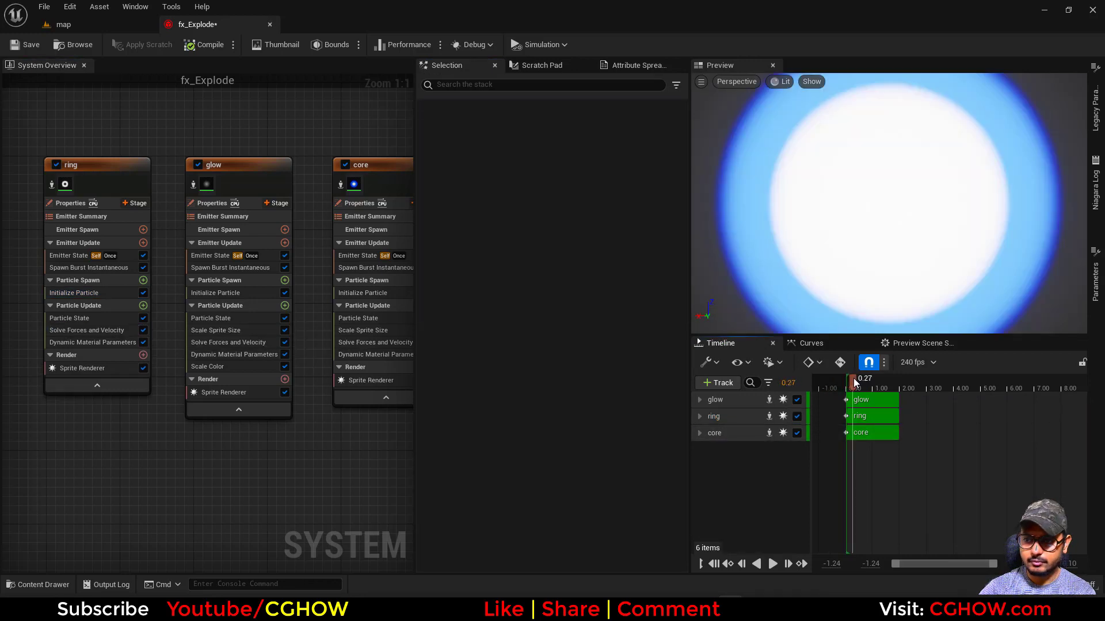
mouse_move(849, 378)
mouse_down()
mouse_move(833, 378)
mouse_move(847, 380)
mouse_up()
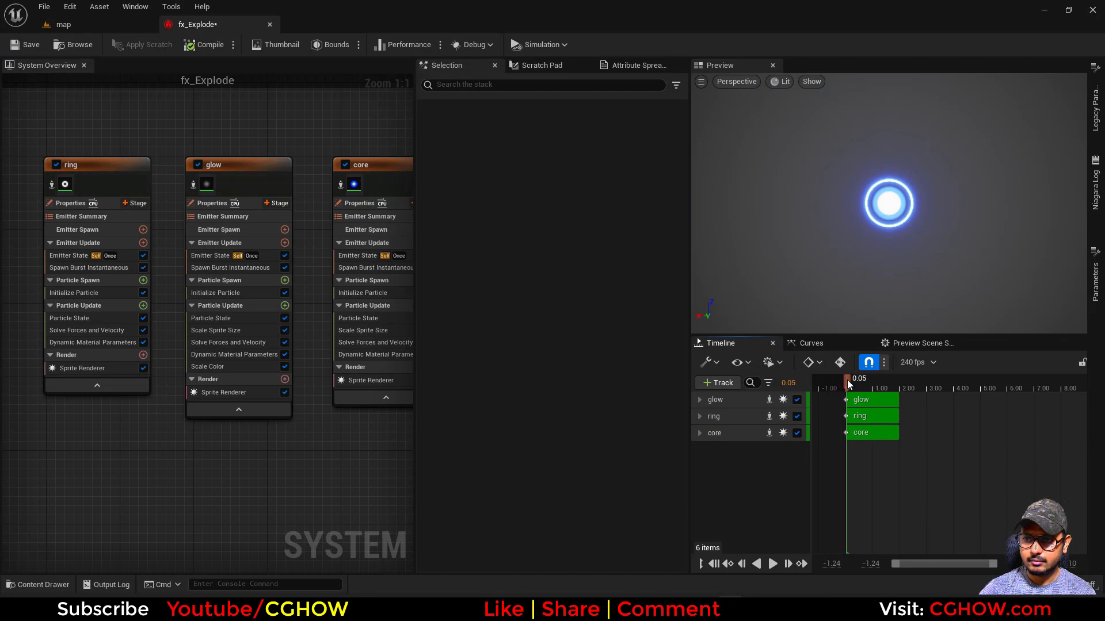
Step: Set the ring's uniform sprite size to about 310.92 and its particle lifetime to 0.2
click(64, 293)
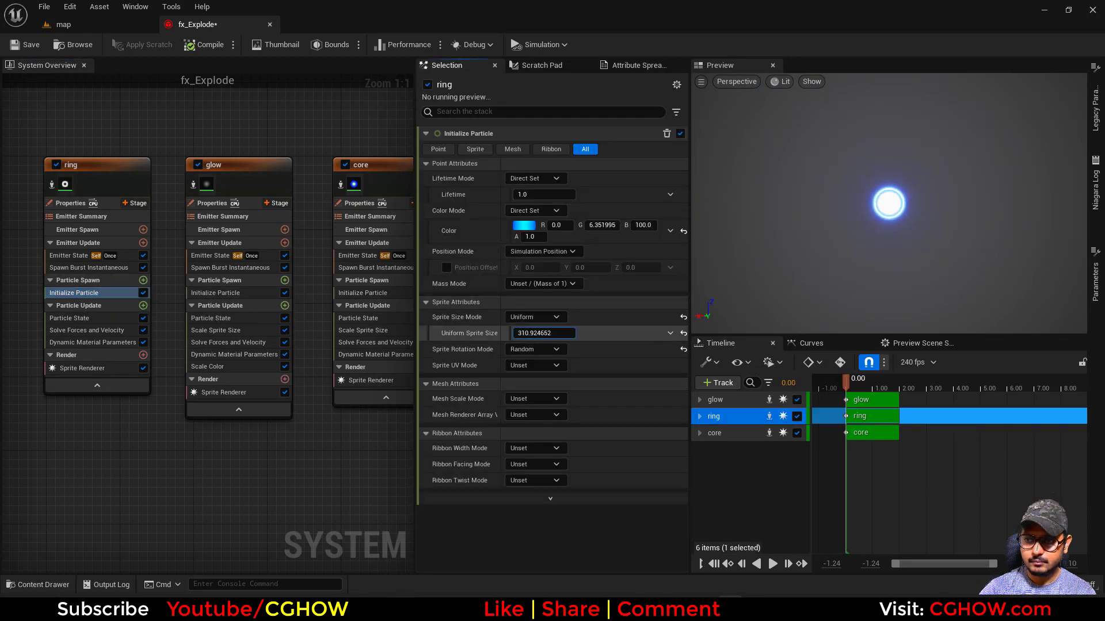
key(Return)
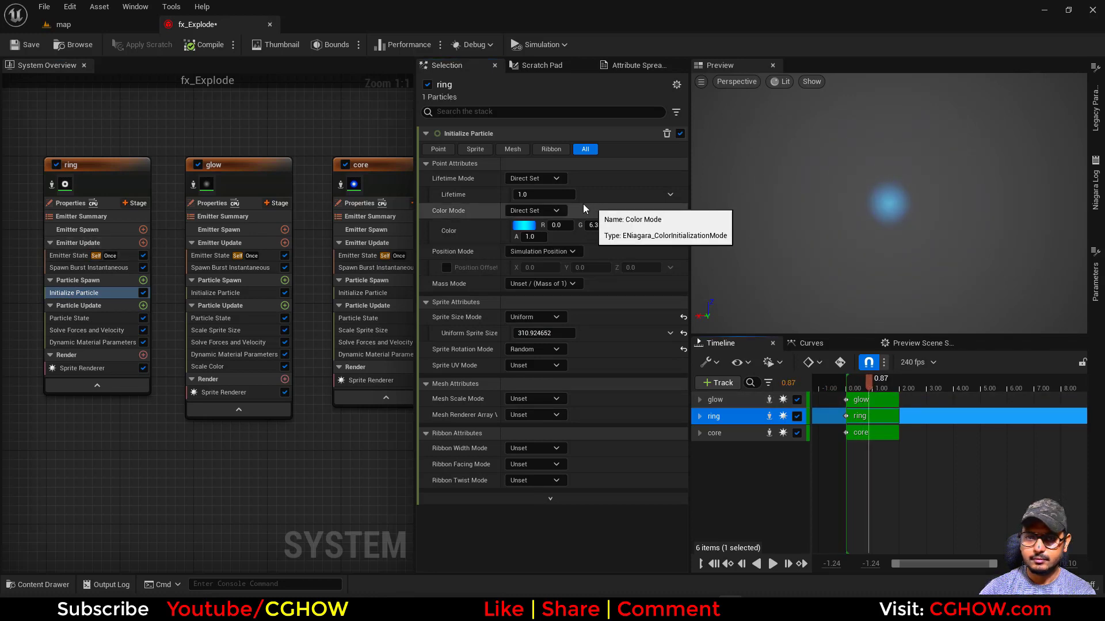
click(543, 195)
text(.2)
key(Return)
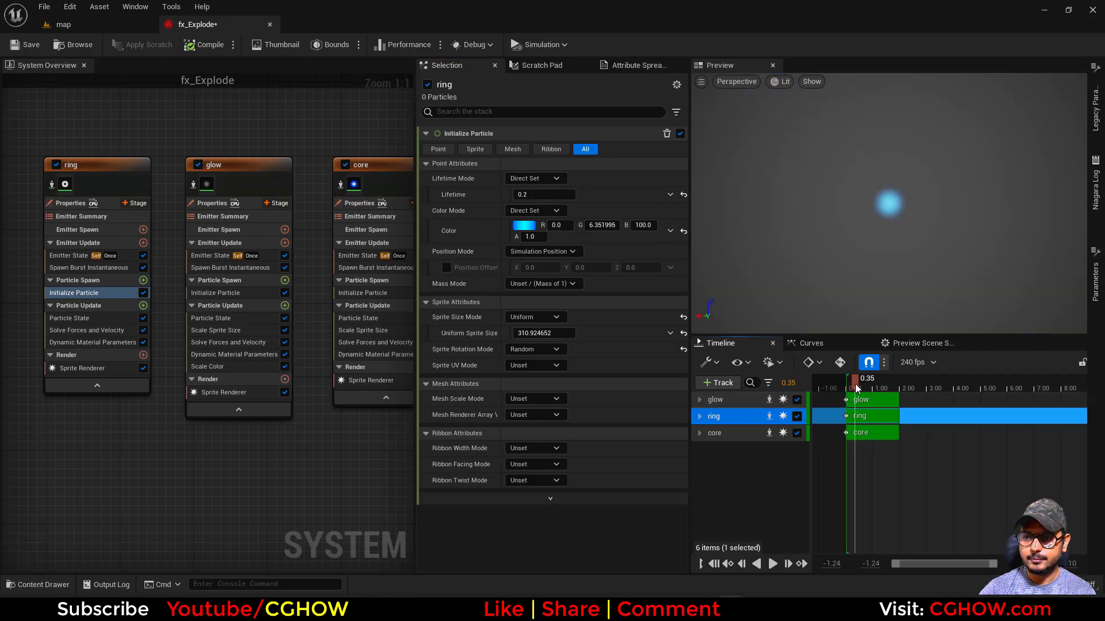
Step: Set the glow emitter's random uniform sprite size to a minimum of about 1813.66 and a maximum of about 2803.24
right_drag(172, 490, 78, 484)
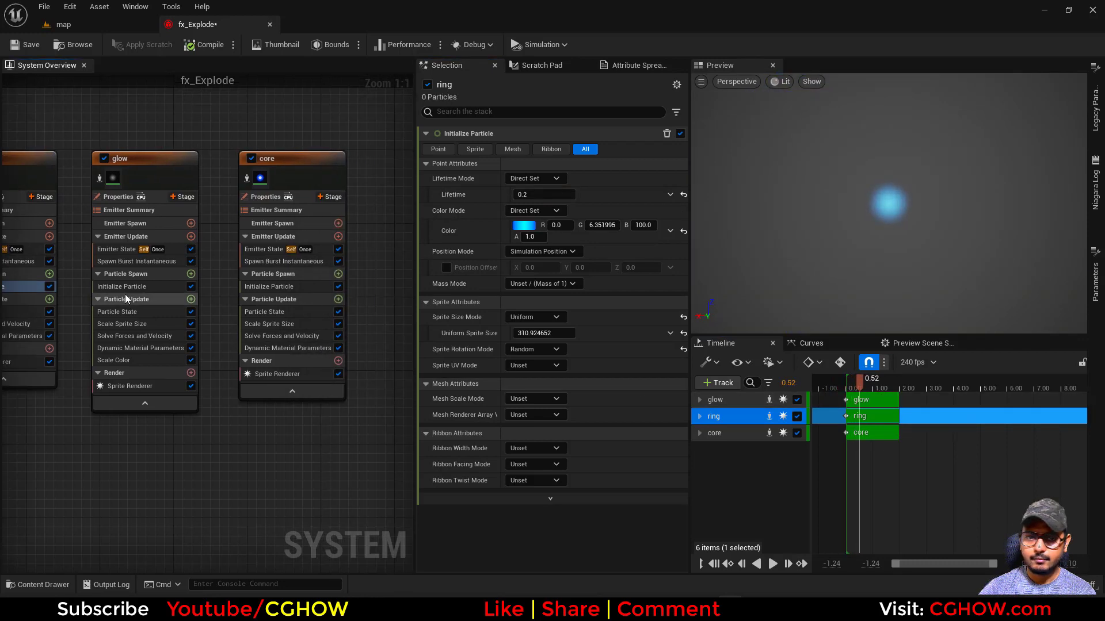
click(132, 287)
drag(543, 365, 599, 350)
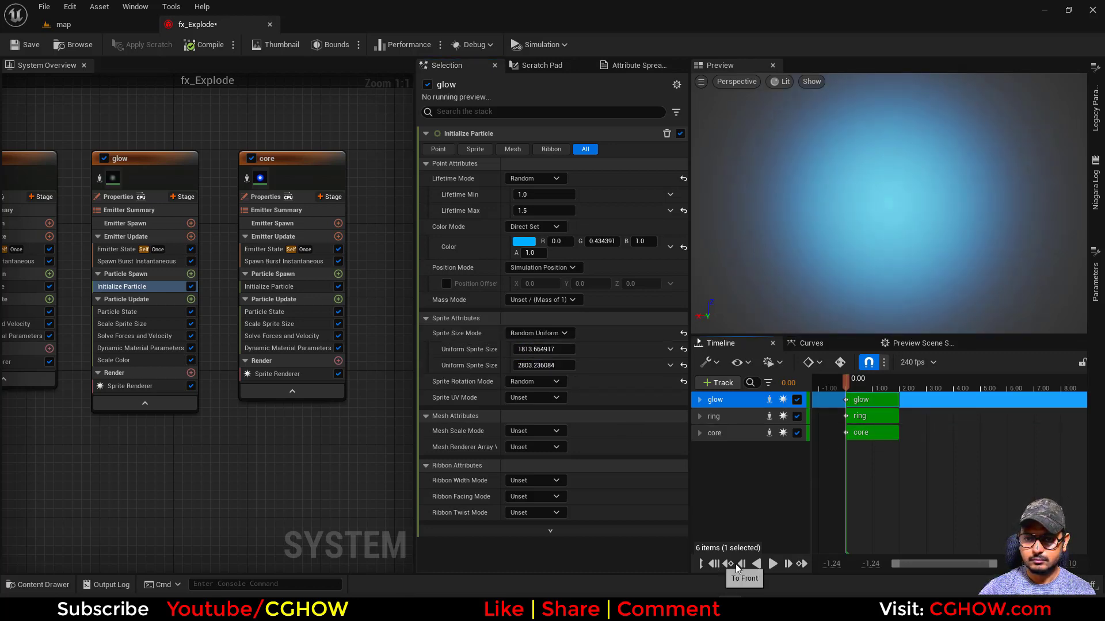
Step: Set the glow emitter's random particle lifetime to a minimum of 0.5 and a maximum of 1.0, and save the system
click(773, 564)
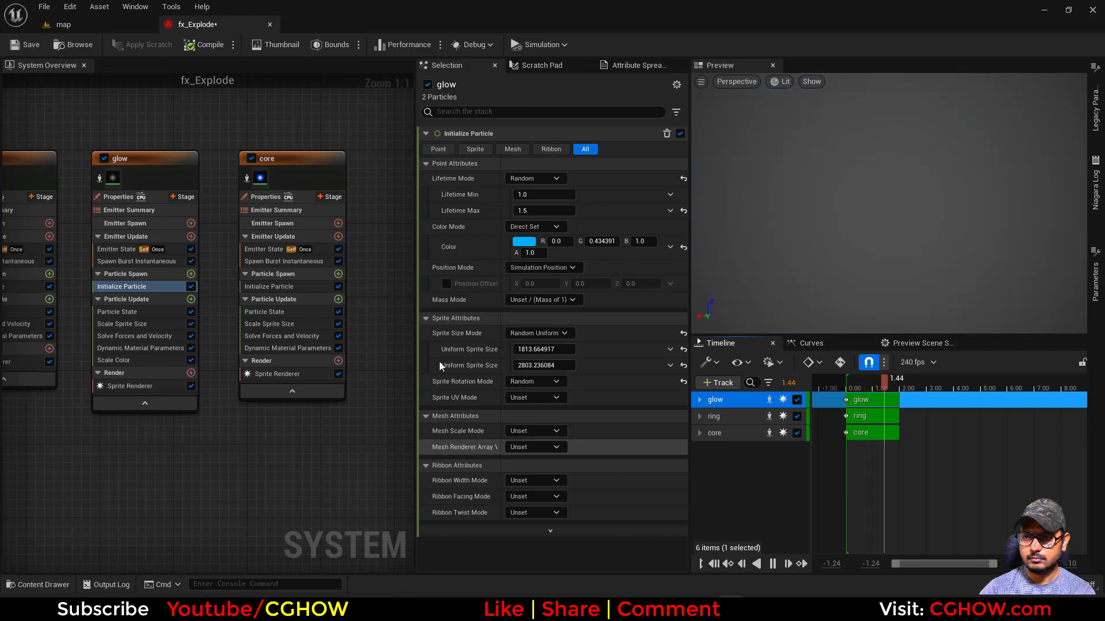
click(543, 210)
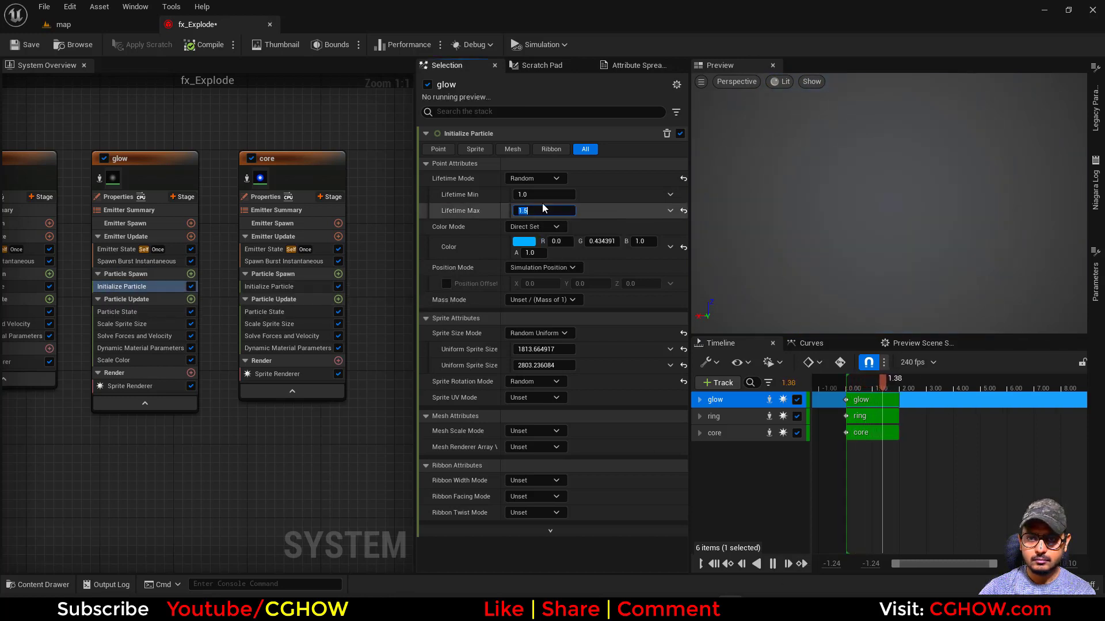
text(1)
click(534, 195)
text(0.5)
key(Return)
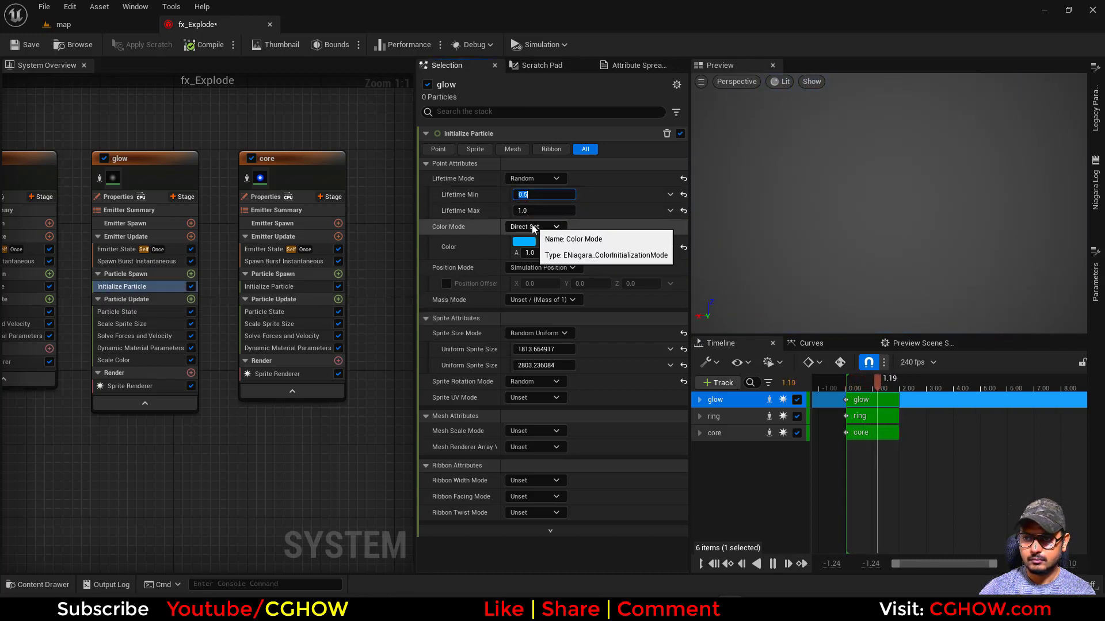
click(29, 45)
Step: Duplicate the core emitter and rename the copy as streaks
scroll(127, 263, down, 2)
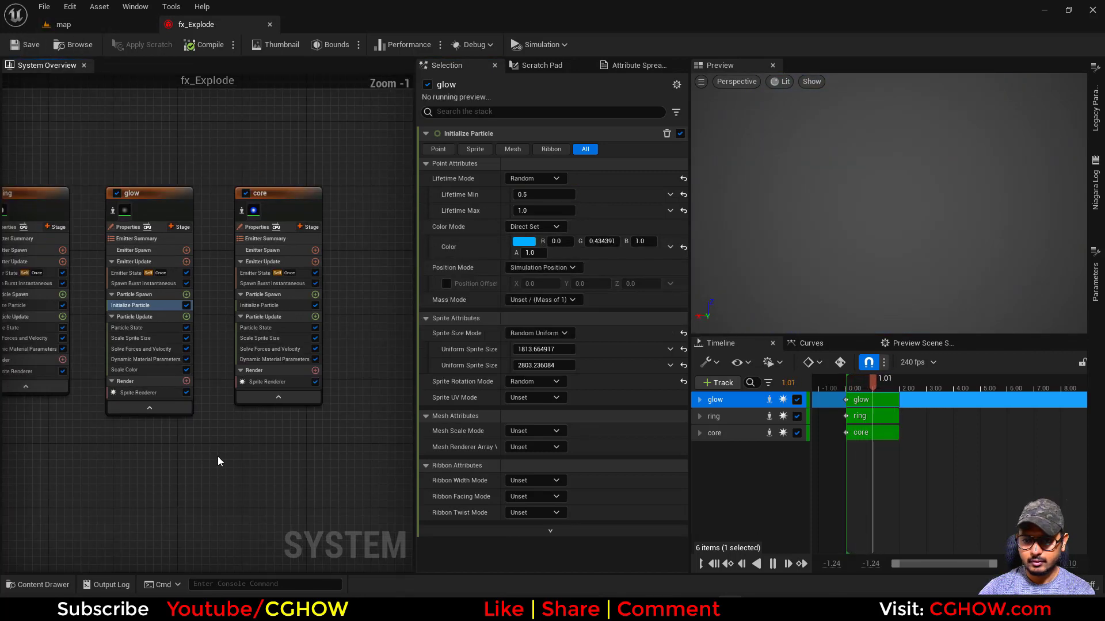
click(199, 176)
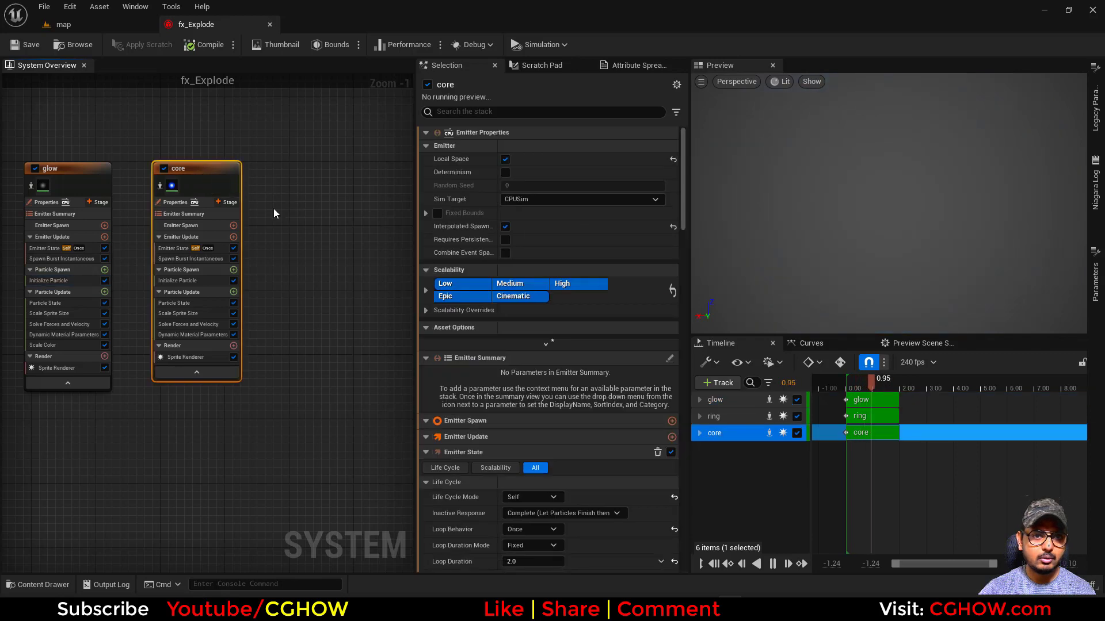
key(ctrl+v)
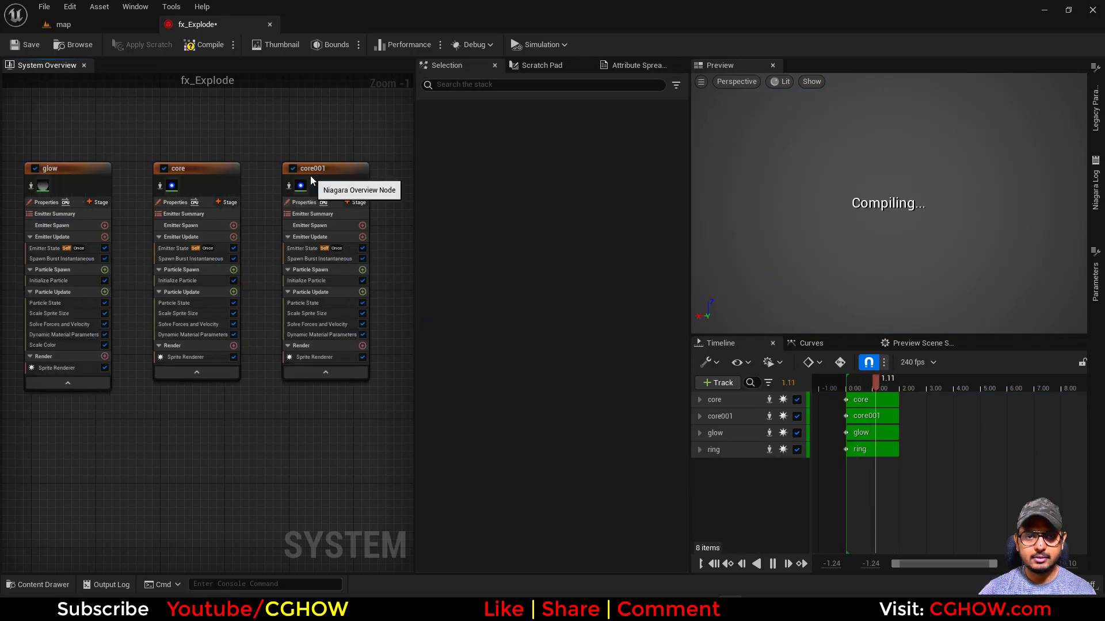
double_click(321, 171)
text(streaks)
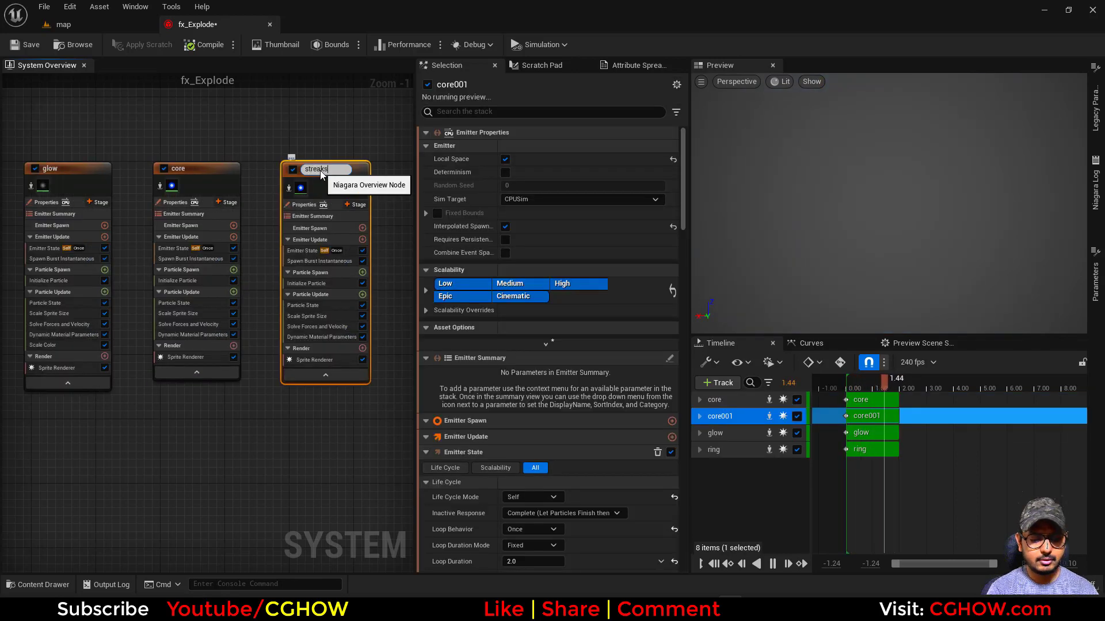
key(Return)
Step: Assign the m_streak material to the streaks sprite renderer and set its alignment to Velocity Aligned
click(64, 24)
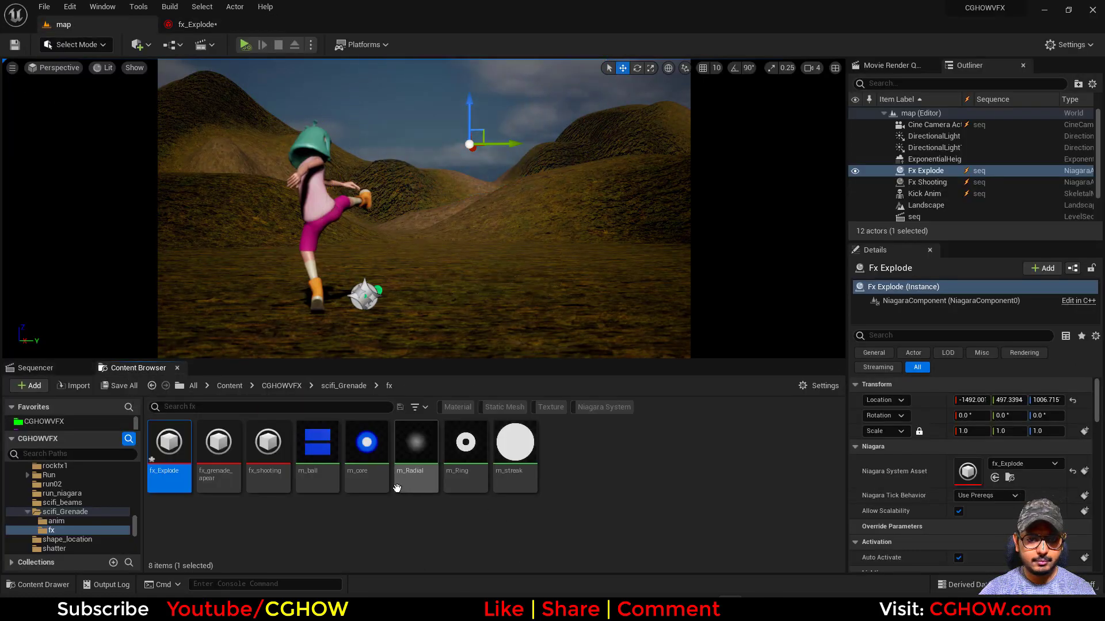
click(507, 482)
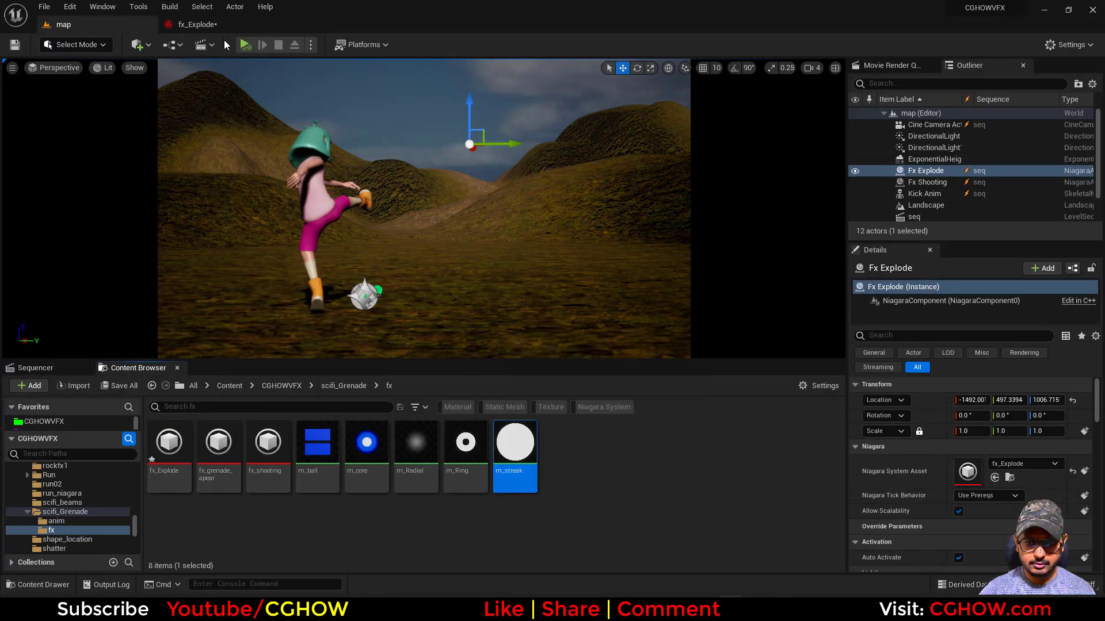
click(217, 24)
click(299, 356)
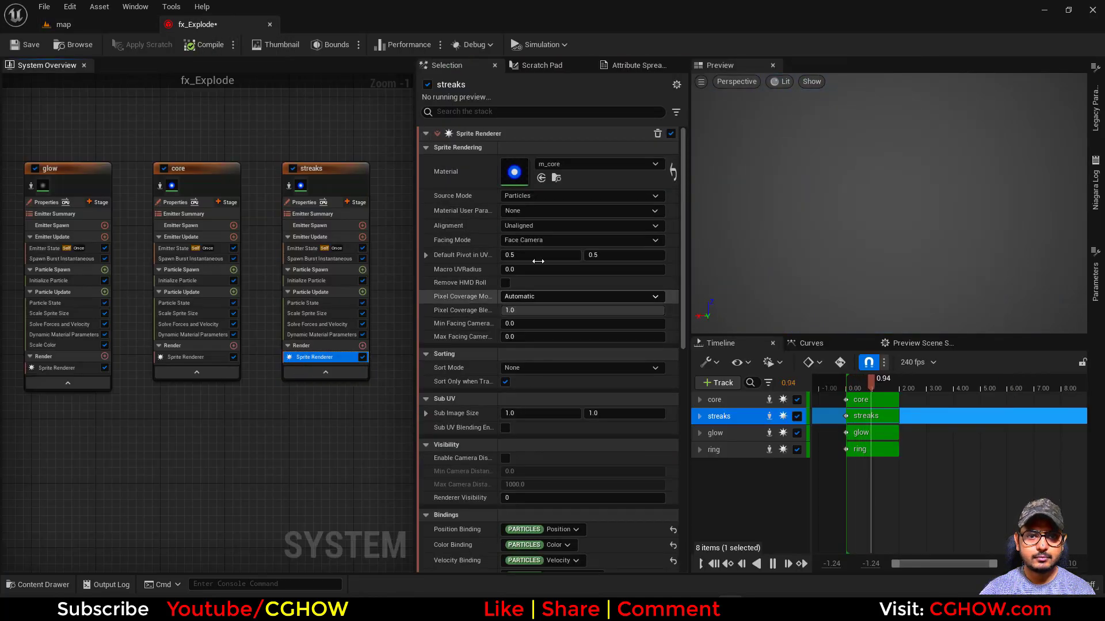
click(541, 178)
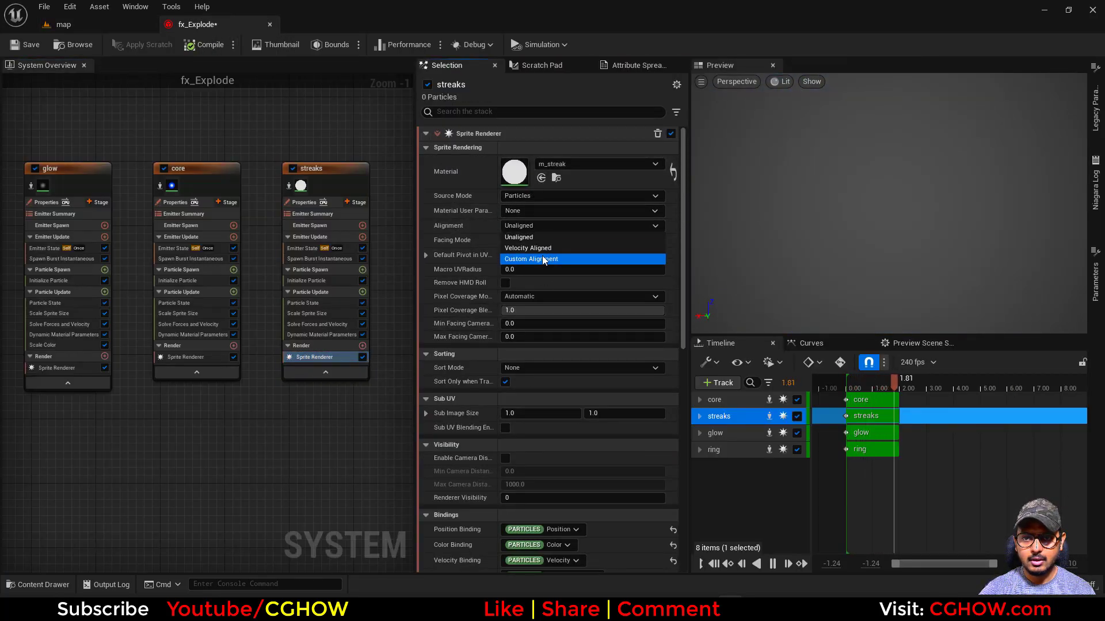
click(544, 249)
Step: Isolate the streaks emitter and delete its Scale Sprite Size module
scroll(241, 403, up, 1)
click(216, 202)
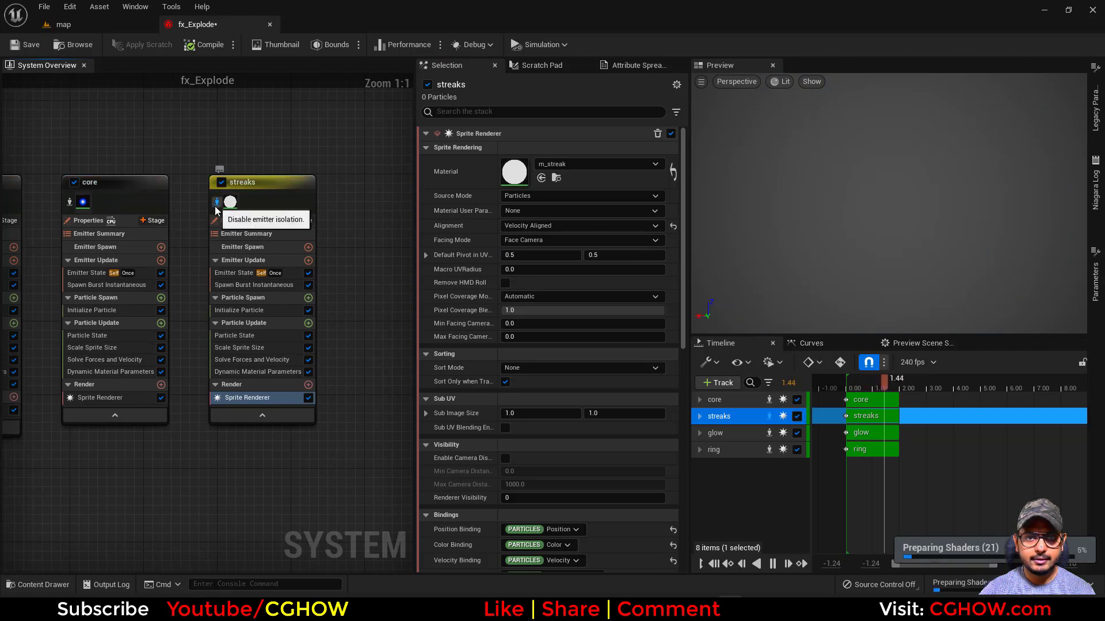
click(242, 347)
key(Delete)
Step: Add a Shape Location module to the streaks particle spawn with a sphere radius of 10
click(255, 310)
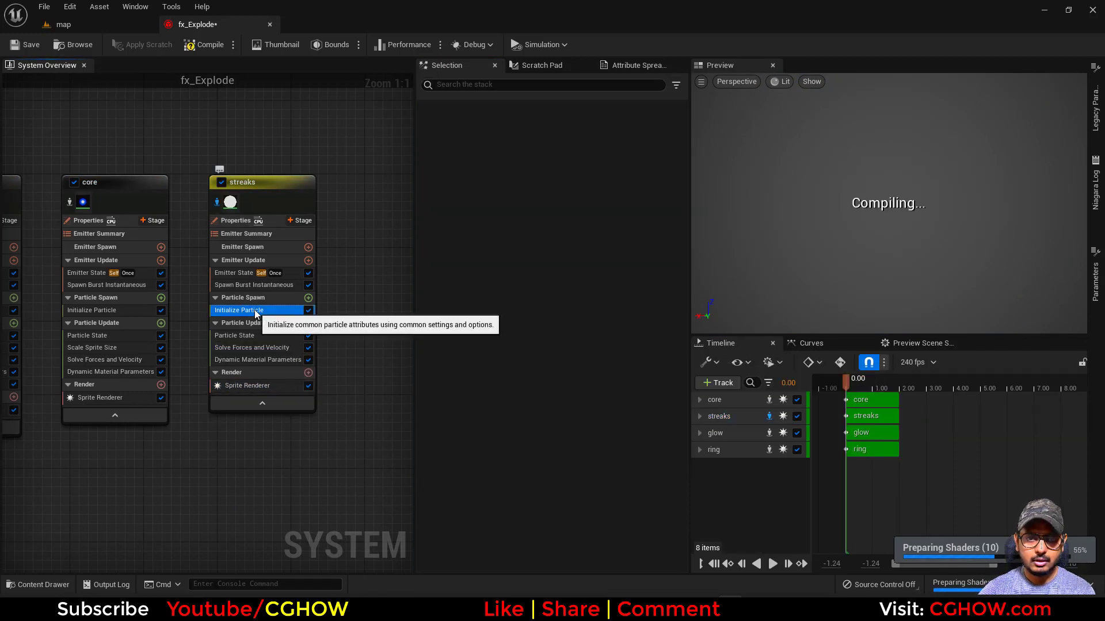
click(309, 298)
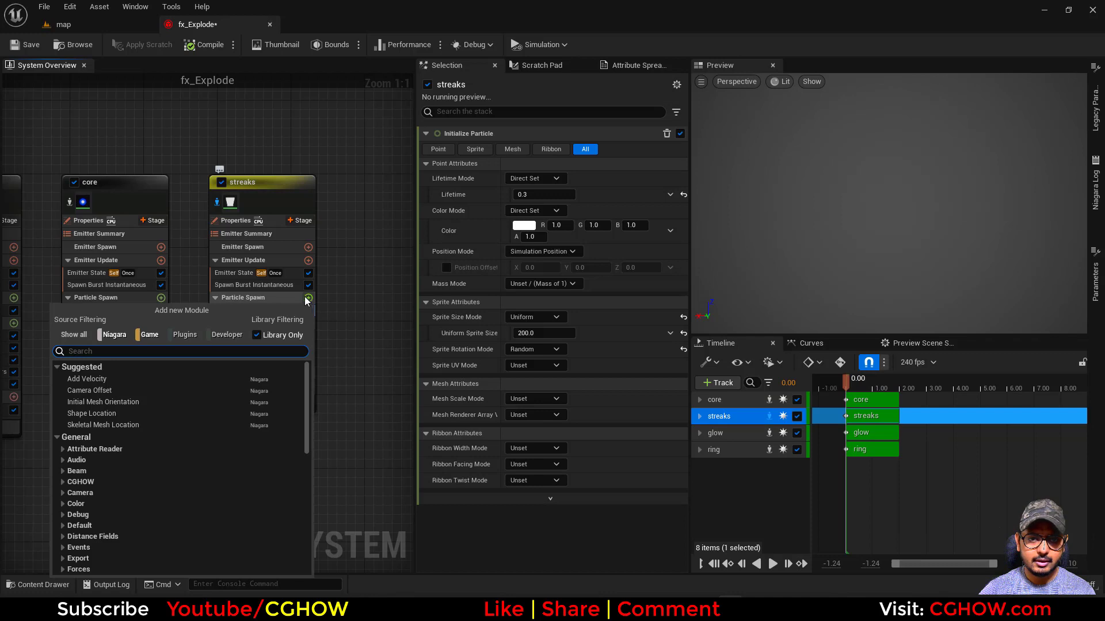
click(104, 416)
click(536, 195)
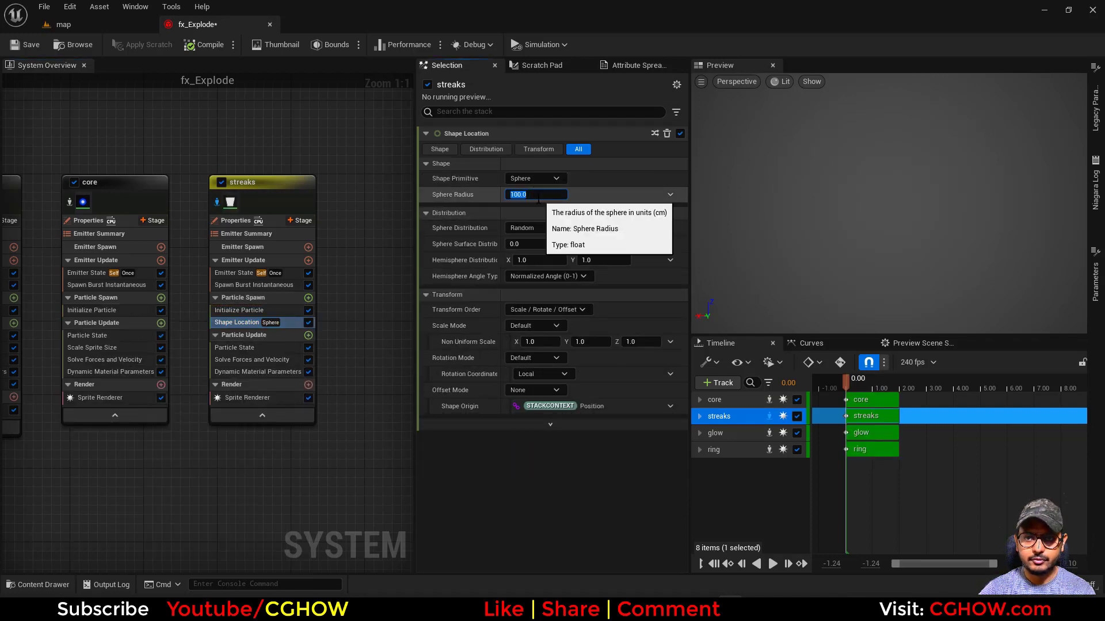
text(10)
key(Return)
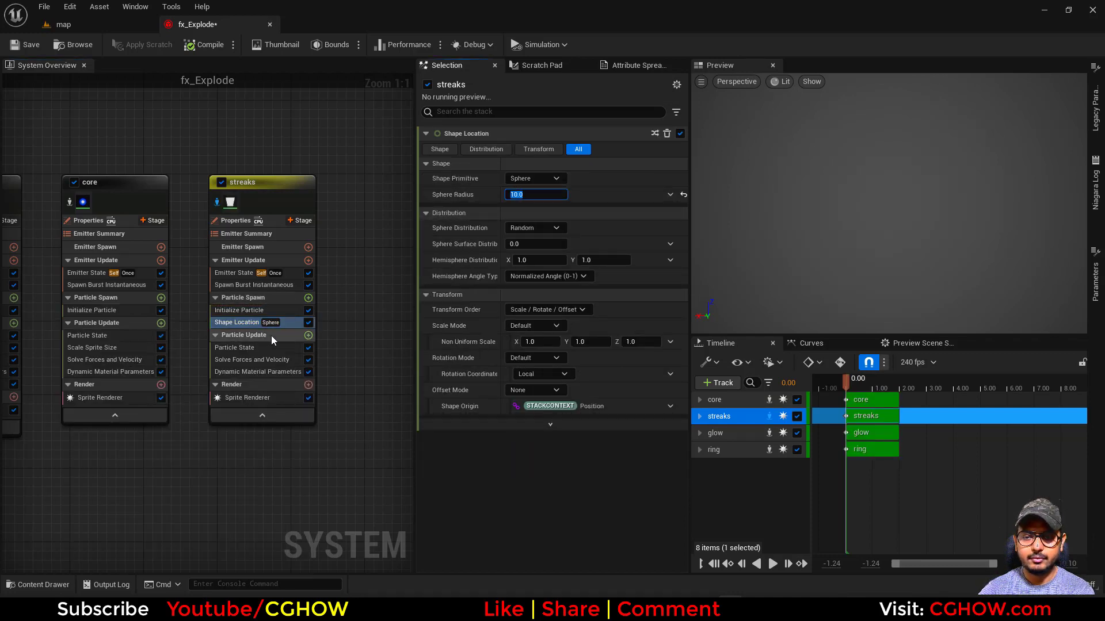
Step: Add an Add Velocity module to the streaks particle spawn and set its velocity mode to From Point
click(308, 298)
click(92, 379)
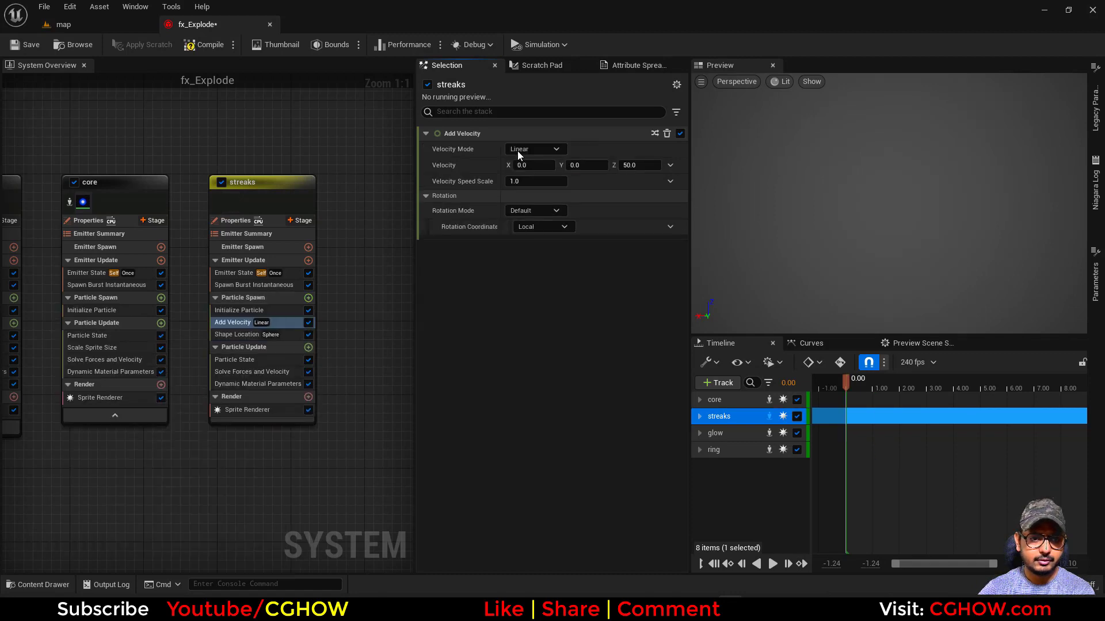
click(521, 150)
click(541, 178)
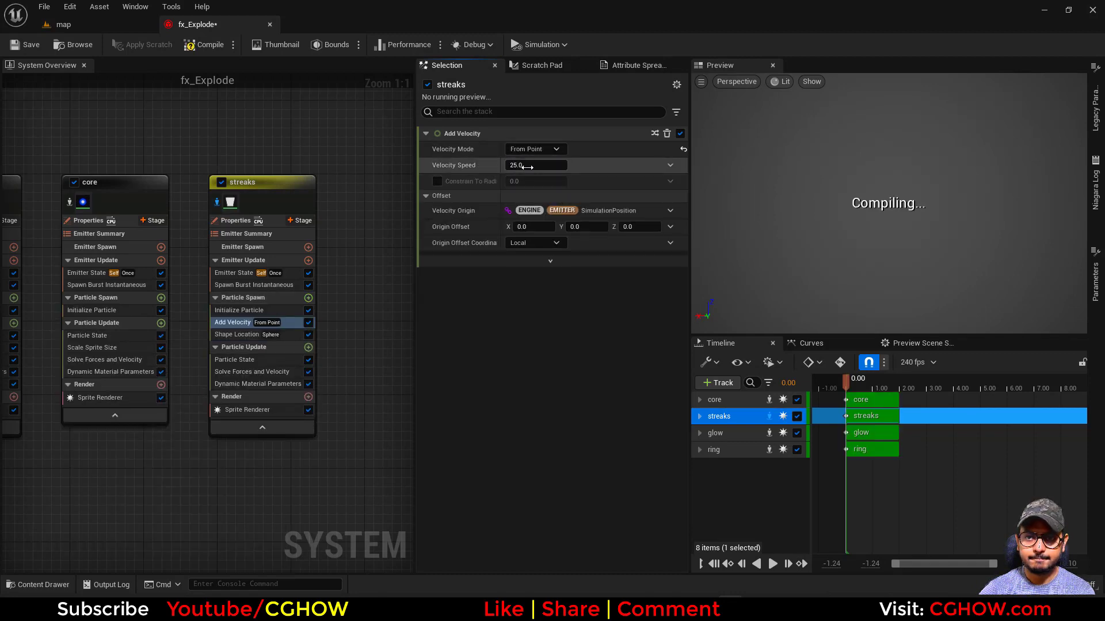
Step: Set the streaks particle colour to a bright blue with R 0, G about 43.79 and B 200
click(239, 310)
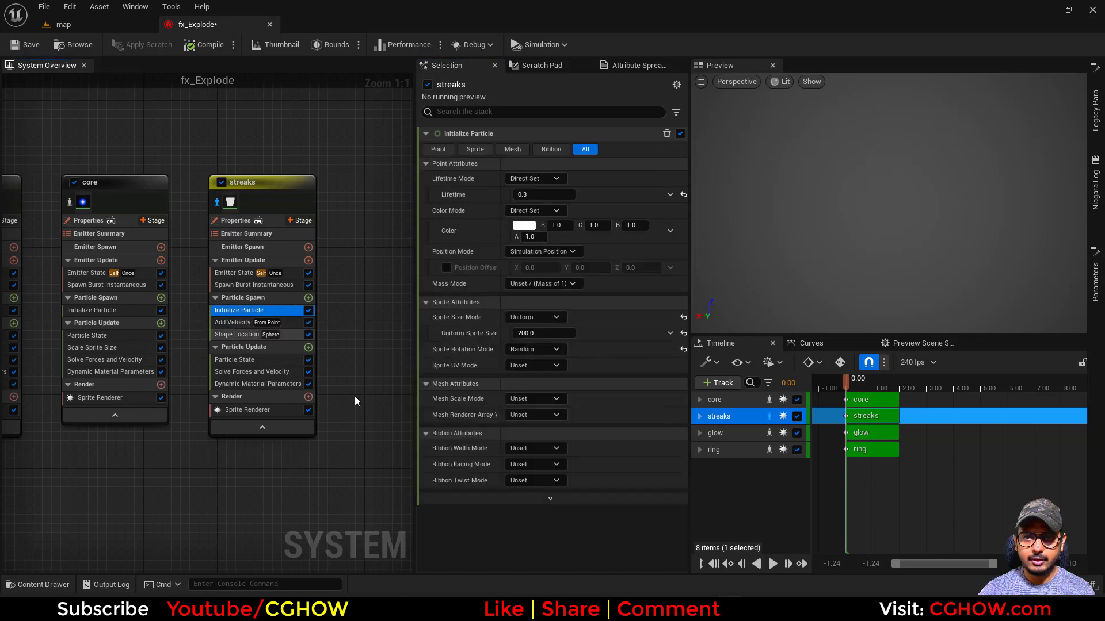
click(524, 225)
drag(603, 328, 539, 270)
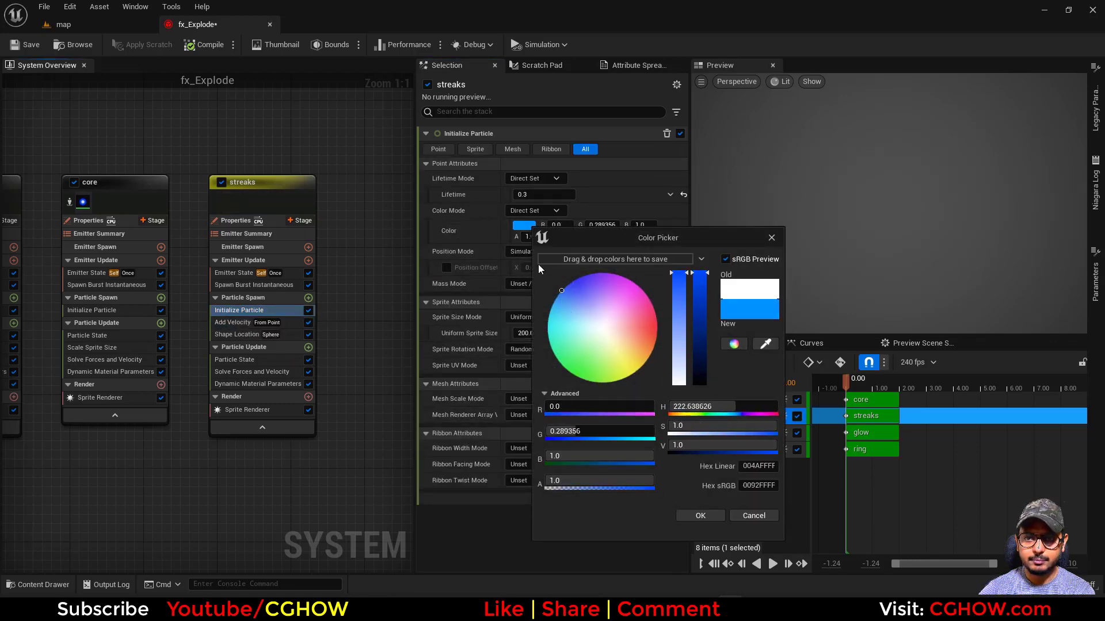
click(700, 516)
Step: Set the streaks sprite size mode to Random Non-Uniform with minimum X 10, Y 100 and maximum X 20, Y 200, and preview it
click(534, 317)
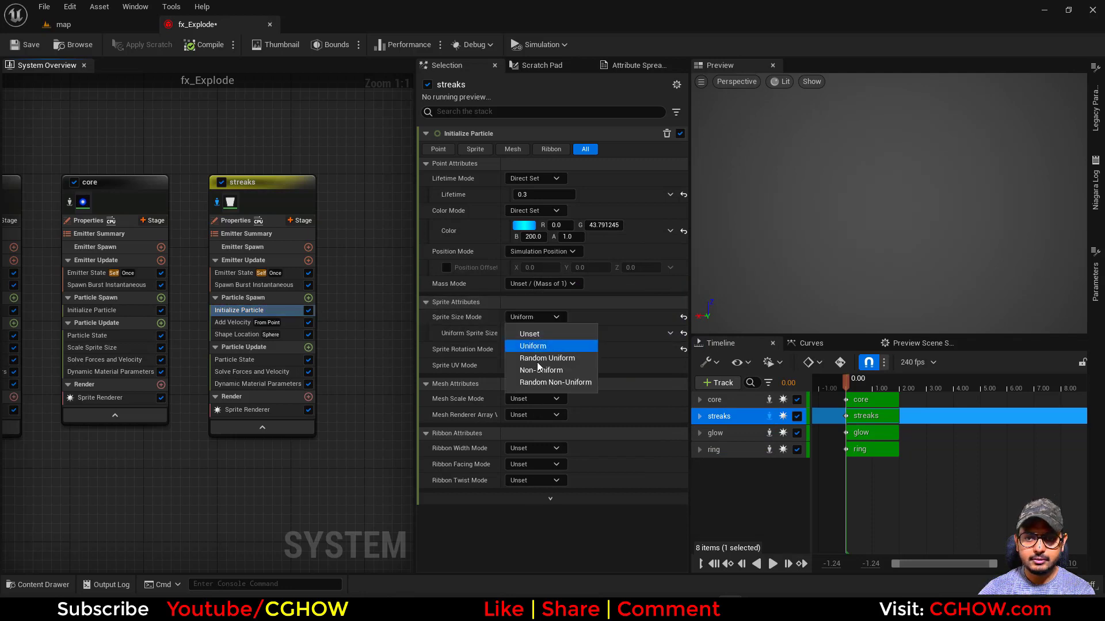
click(555, 382)
click(542, 333)
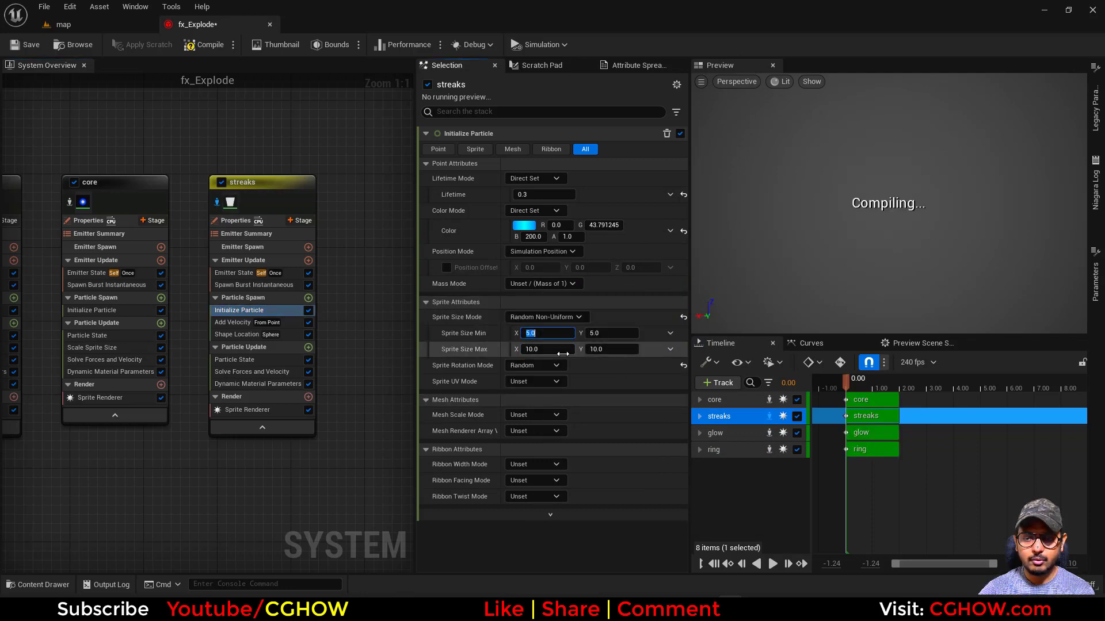
text(10)
click(562, 351)
text(20)
click(612, 335)
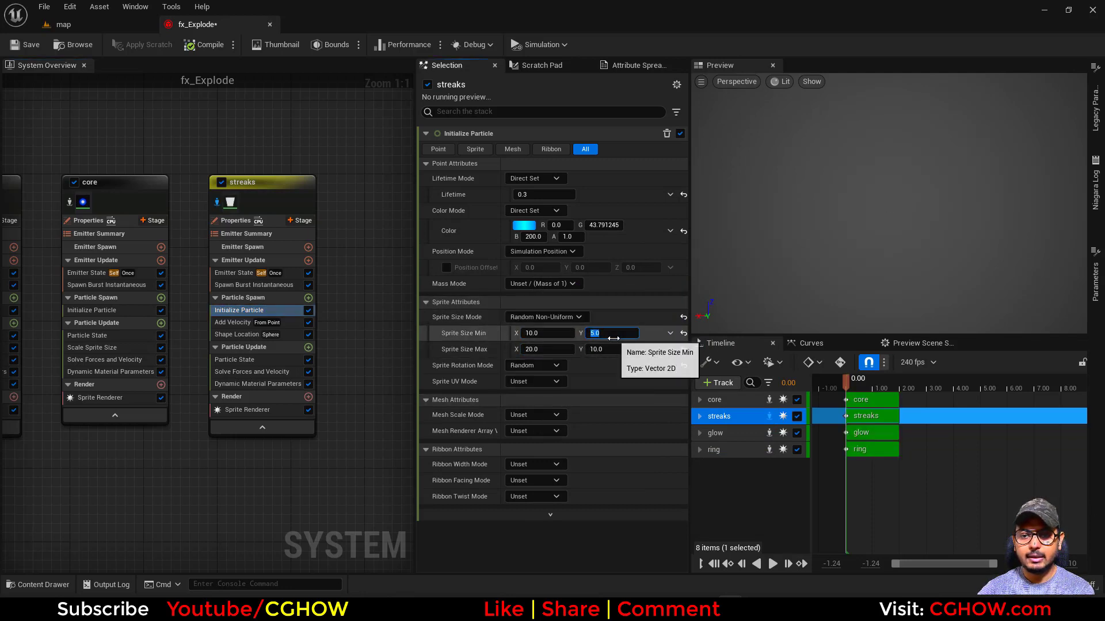
text(100)
click(612, 350)
text(200)
click(827, 383)
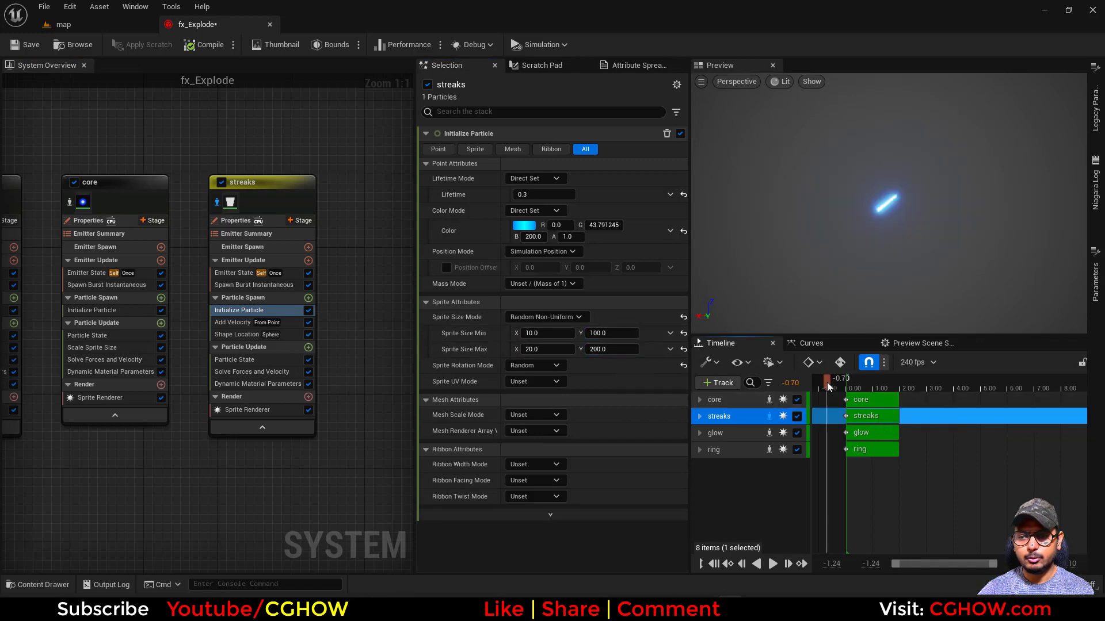
Step: Set the streaks burst spawn count to 10 and scrub the preview to check the burst
click(254, 285)
key(Return)
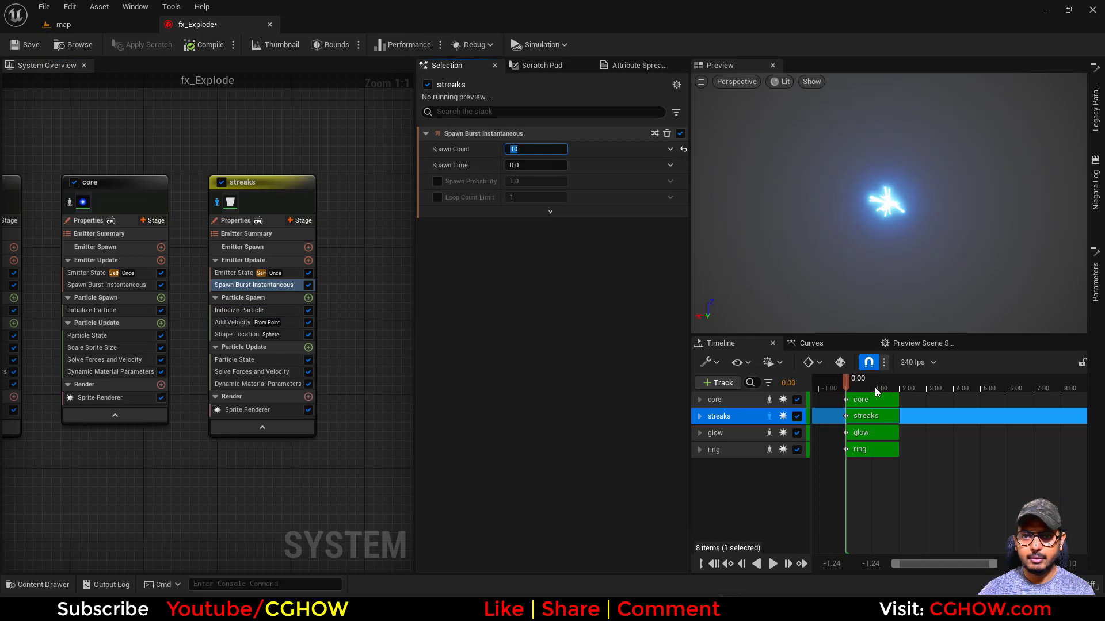
drag(868, 386, 848, 386)
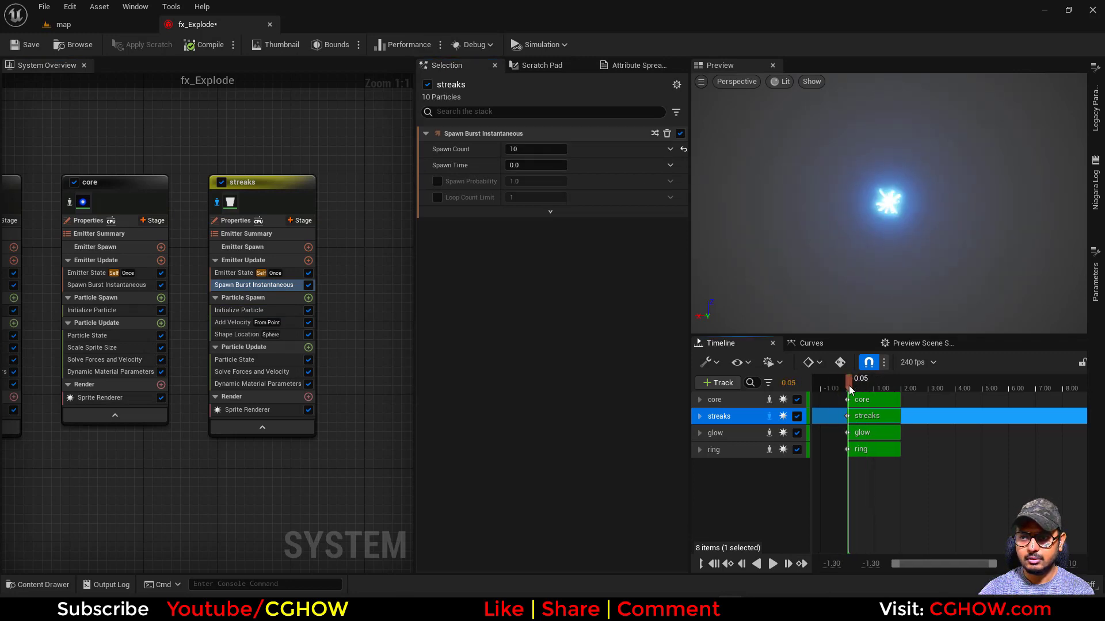
Step: Set the streaks sprite size minimum to X 1, Y about 170.51 and the maximum Y to about 1382, and scrub the preview
click(241, 311)
drag(598, 350, 679, 349)
drag(604, 333, 638, 333)
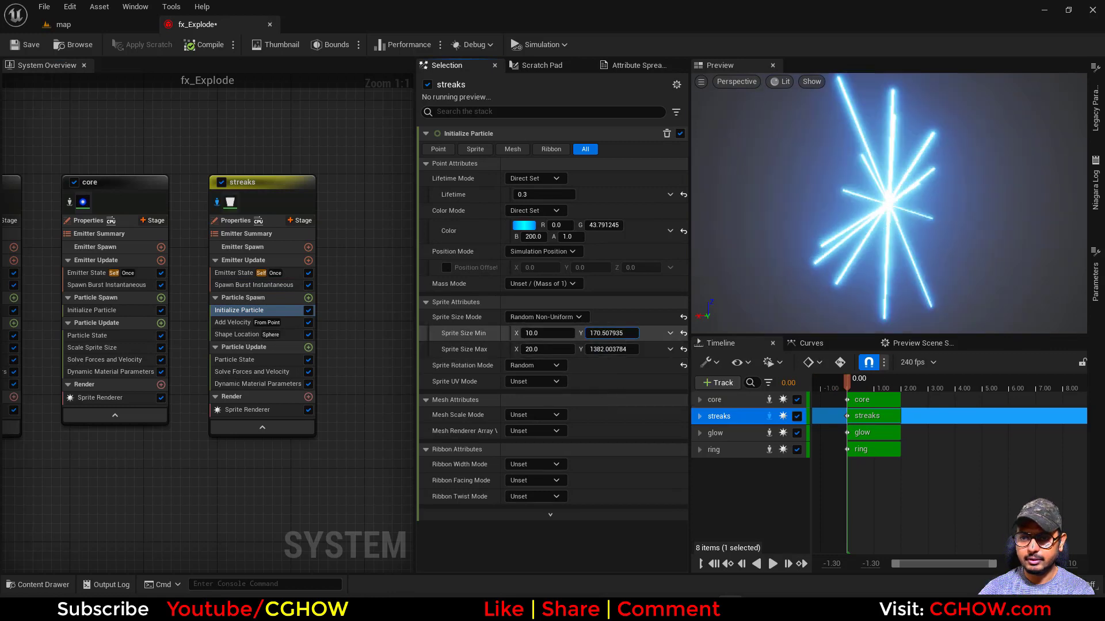
click(530, 333)
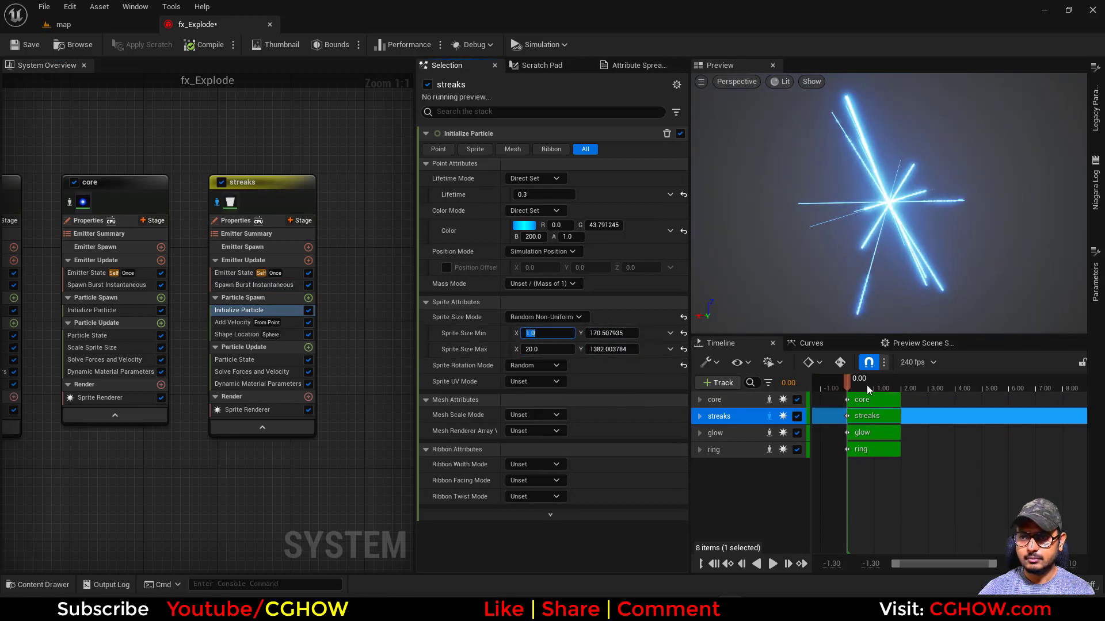
mouse_move(868, 390)
mouse_down()
mouse_move(828, 384)
mouse_move(852, 392)
mouse_up()
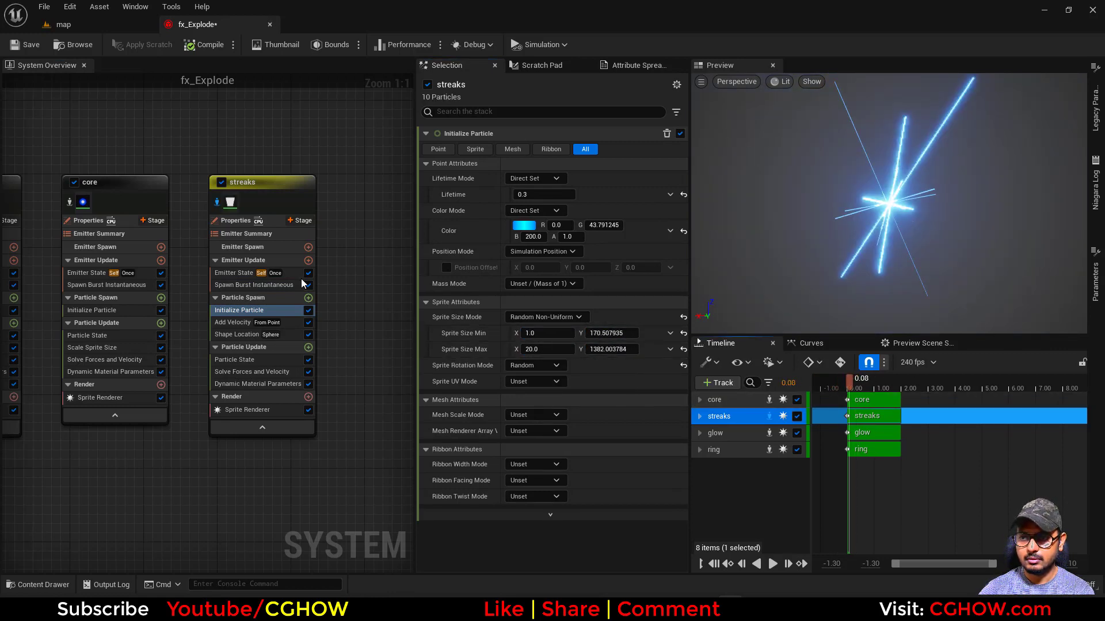
Step: Set the V value of the streaks sprite renderer's default pivot in UV space to 0 and play the effect preview
click(247, 409)
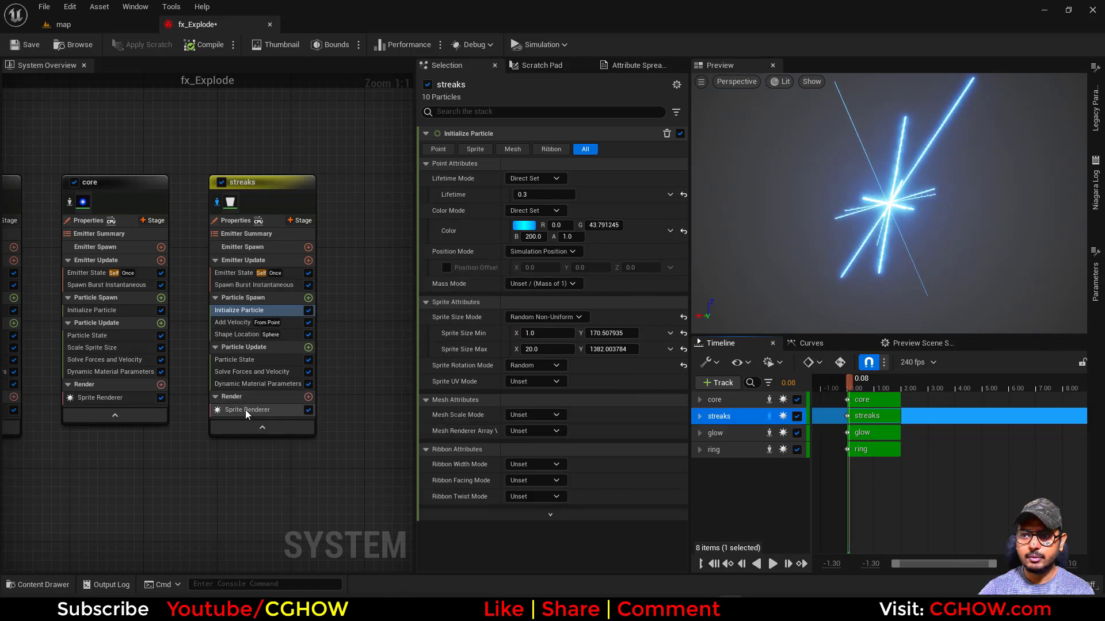
click(620, 256)
text(0)
key(Return)
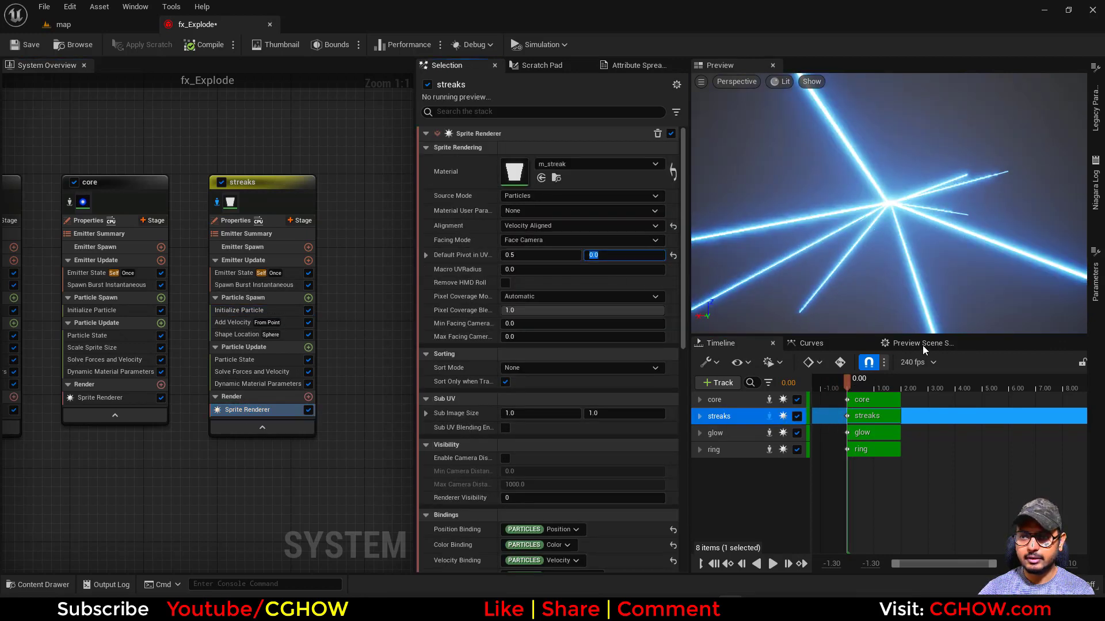
drag(871, 384, 821, 382)
click(772, 564)
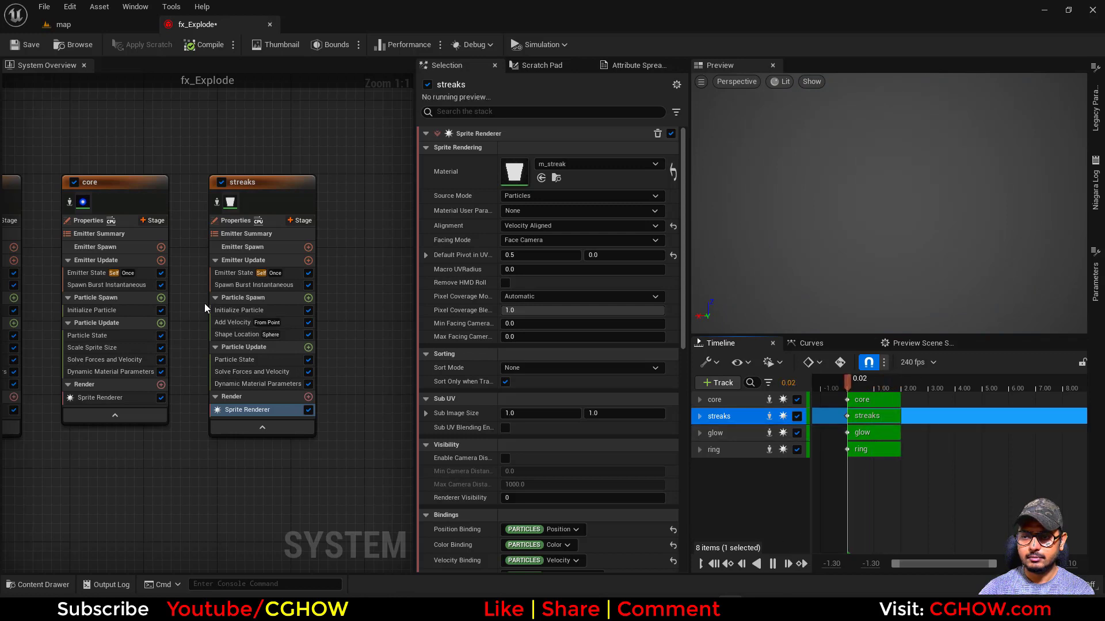
Step: Set the streaks lifetime mode to Random with a minimum of 0.3 and a maximum of 0.5
click(239, 310)
click(532, 179)
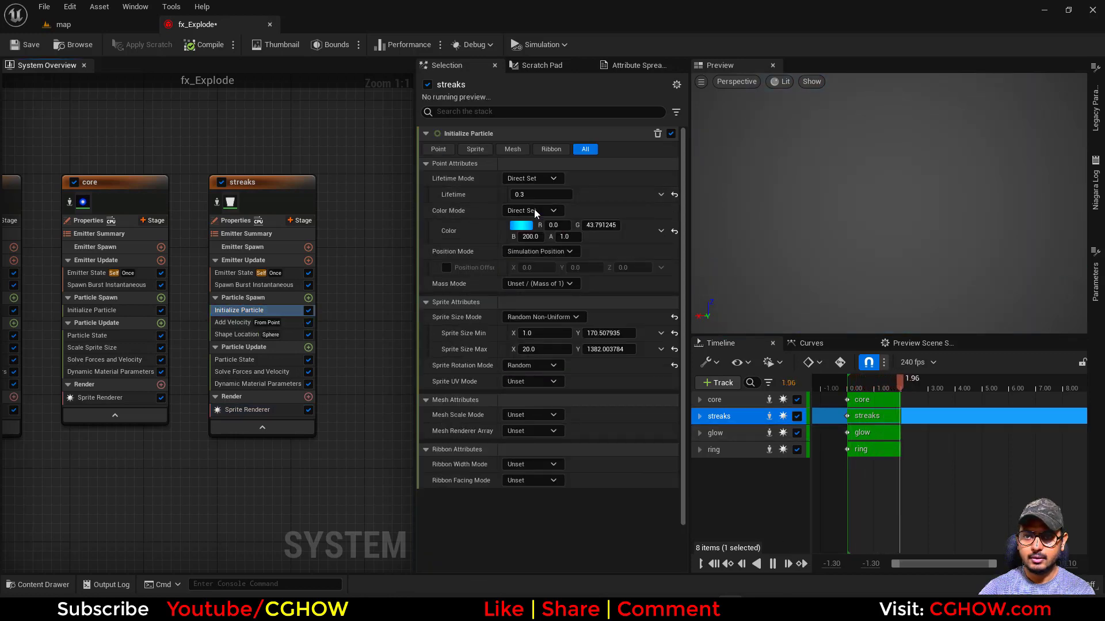
click(535, 213)
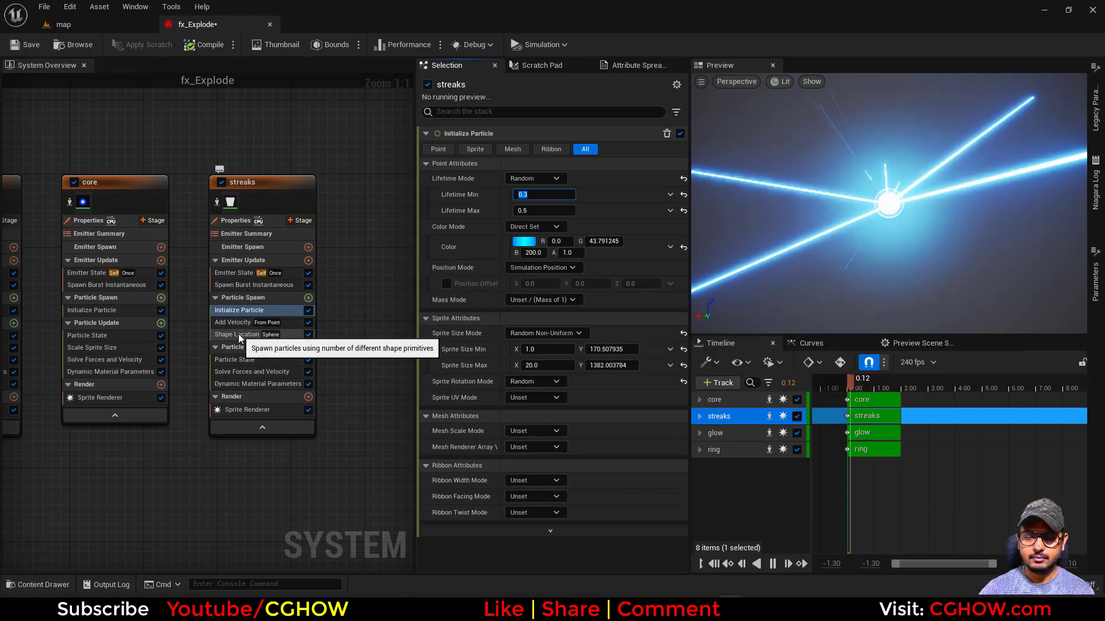
Step: Set the streaks Add Velocity module's velocity speed to about 312.12
click(252, 323)
click(535, 165)
drag(535, 165, 547, 175)
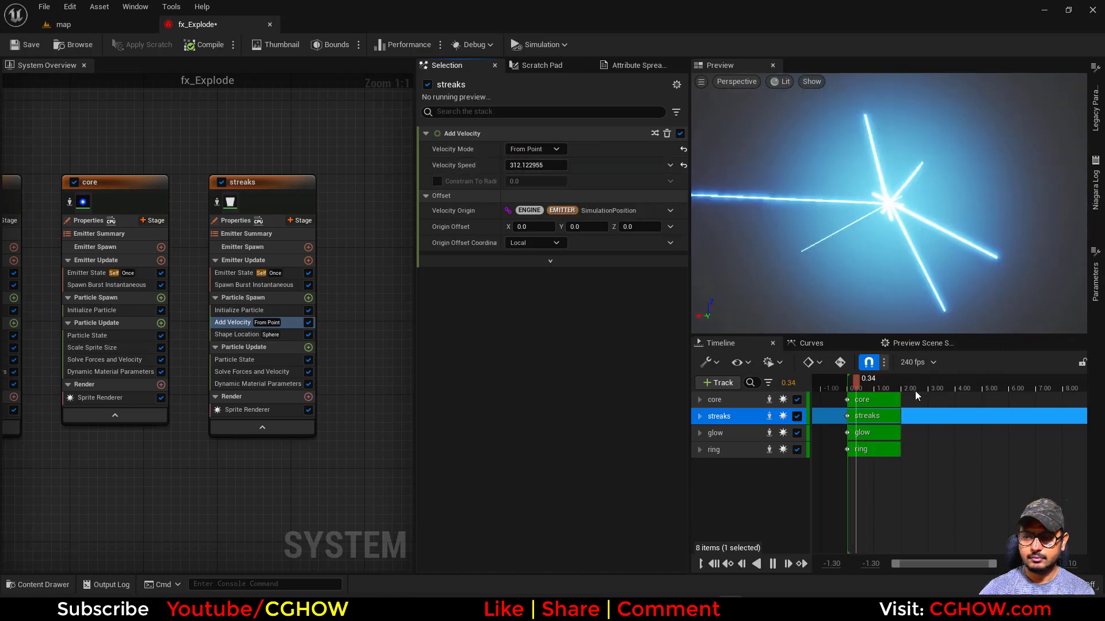
Step: Set the V value of the streaks sprite renderer's default pivot in UV space to 1 and play the effect preview
mouse_move(869, 387)
mouse_down()
mouse_move(843, 388)
mouse_move(860, 387)
mouse_up()
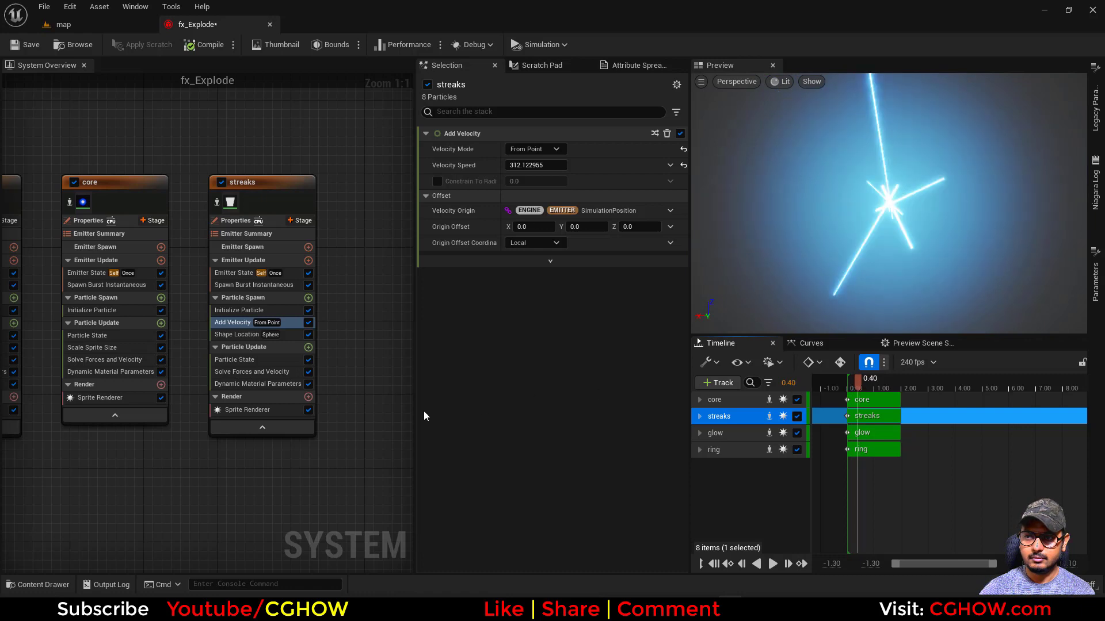
click(266, 410)
key(Return)
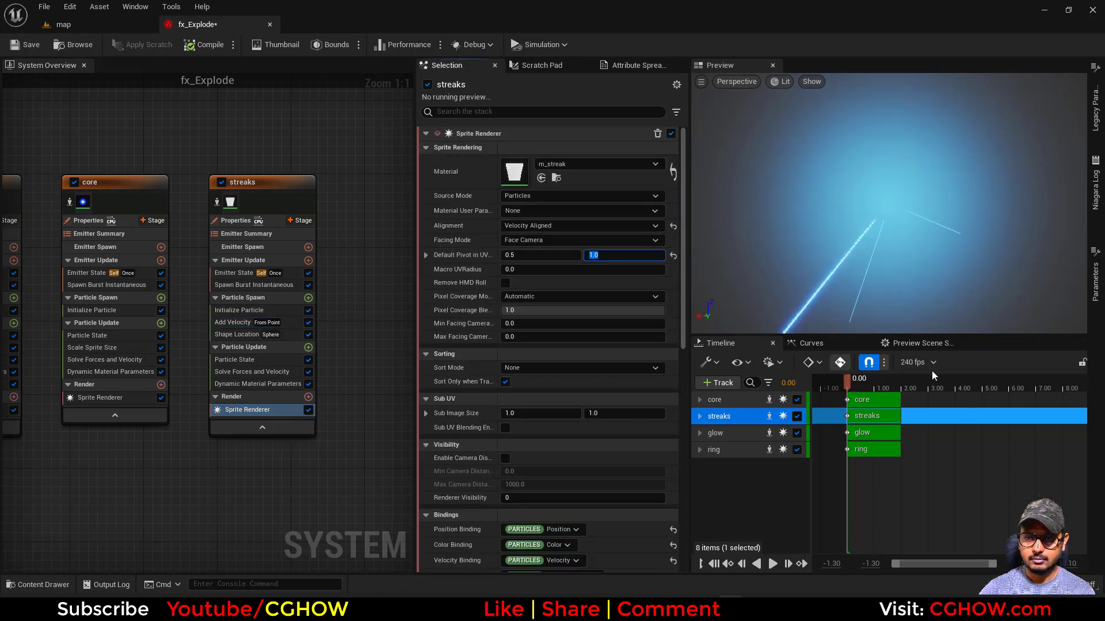
drag(874, 380, 786, 386)
click(773, 563)
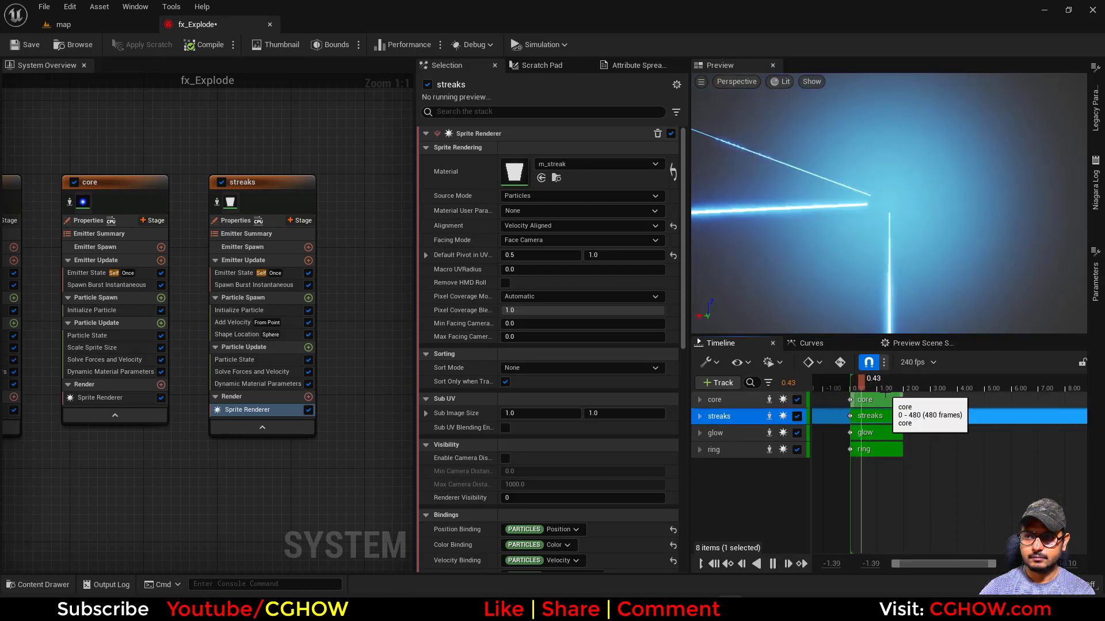
click(864, 383)
Step: Switch to the map level and play its sequence from the start to check the explosion in the shot
click(67, 30)
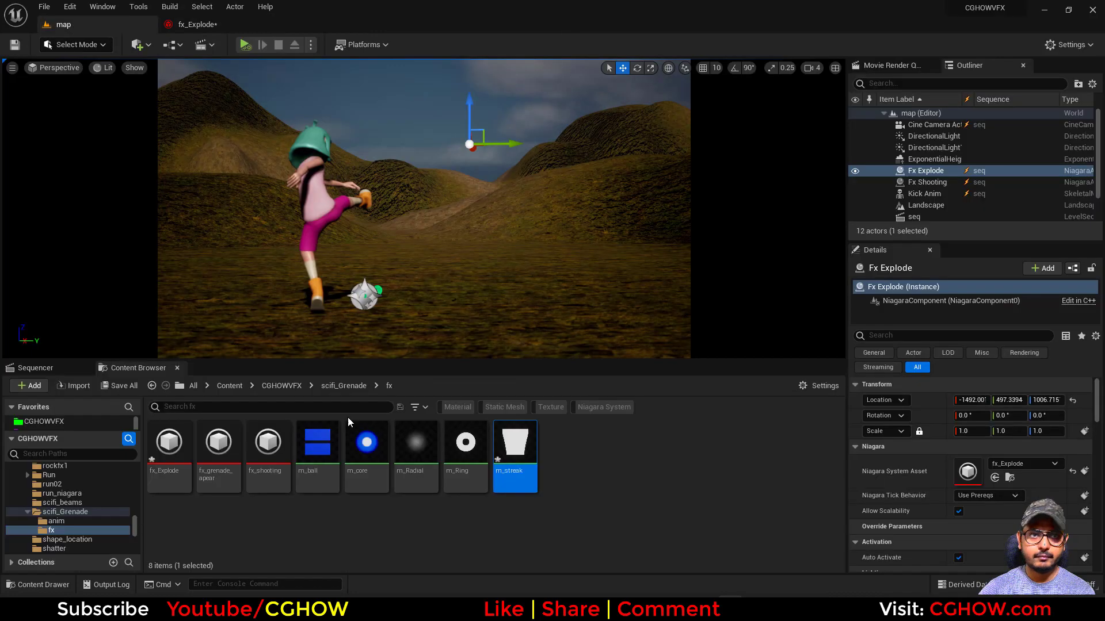
click(35, 368)
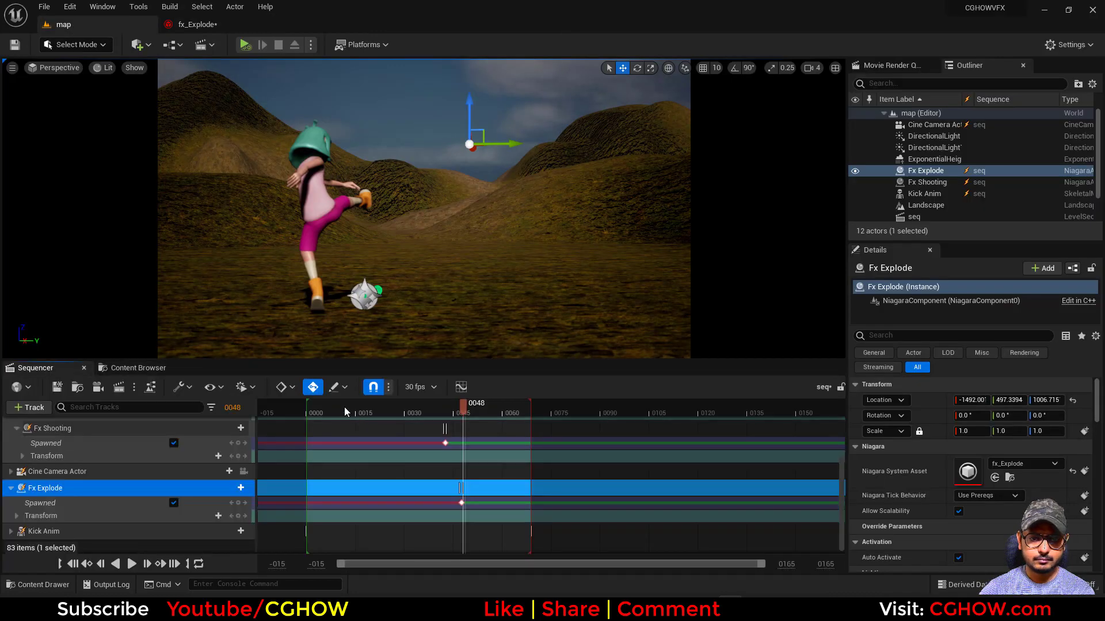
drag(344, 408, 242, 460)
click(133, 564)
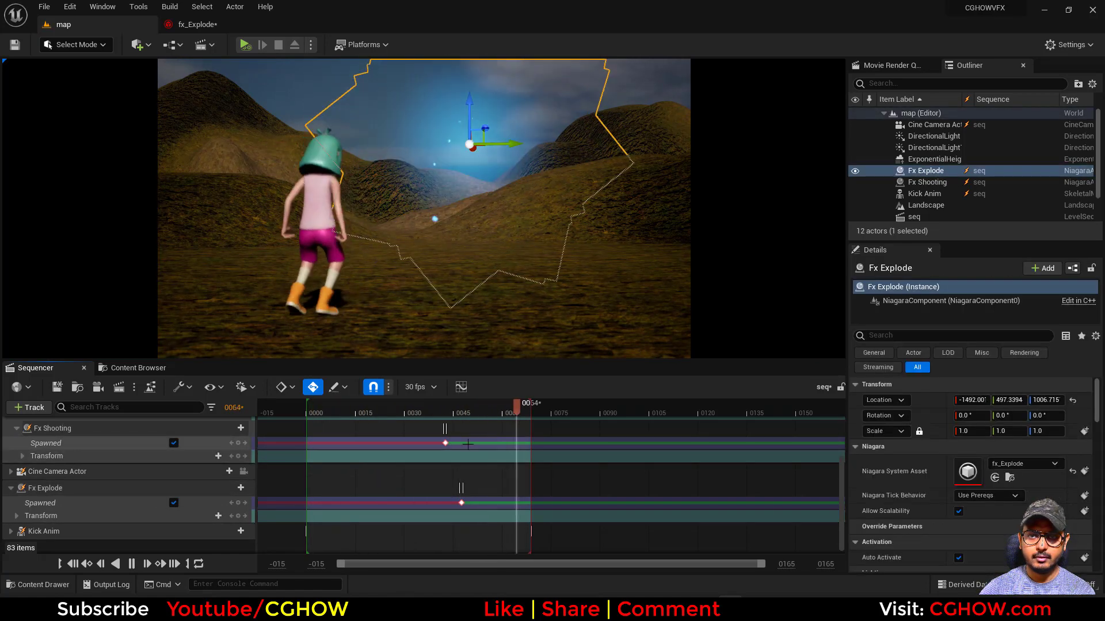
Step: Key Fx Shooting as spawned at frame 53 and as not spawned at frame 54 in the sequence
click(481, 408)
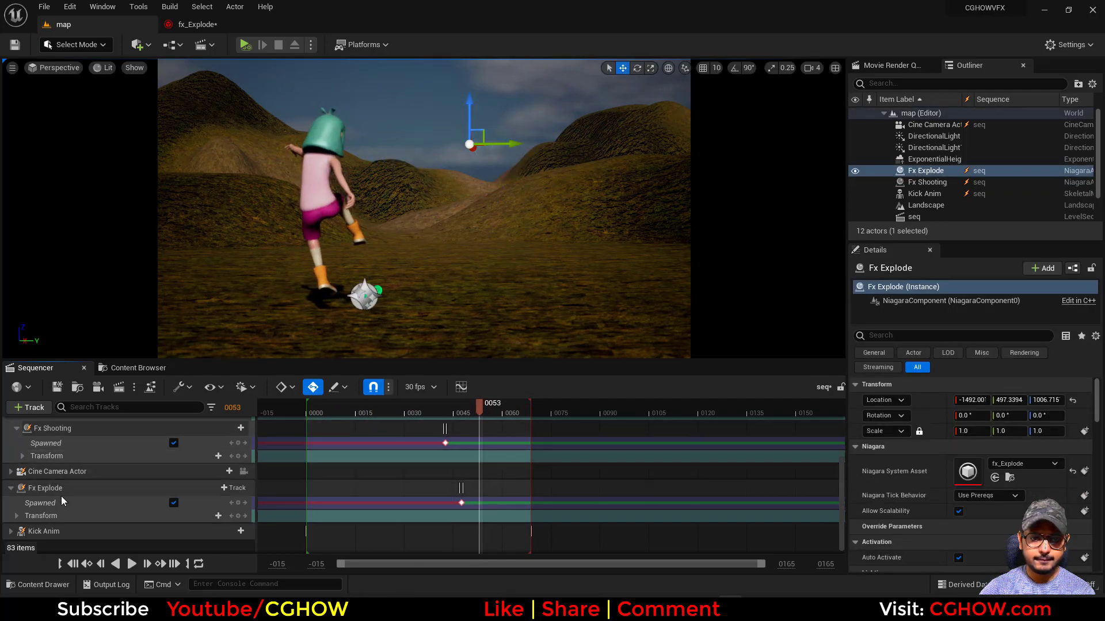
click(77, 428)
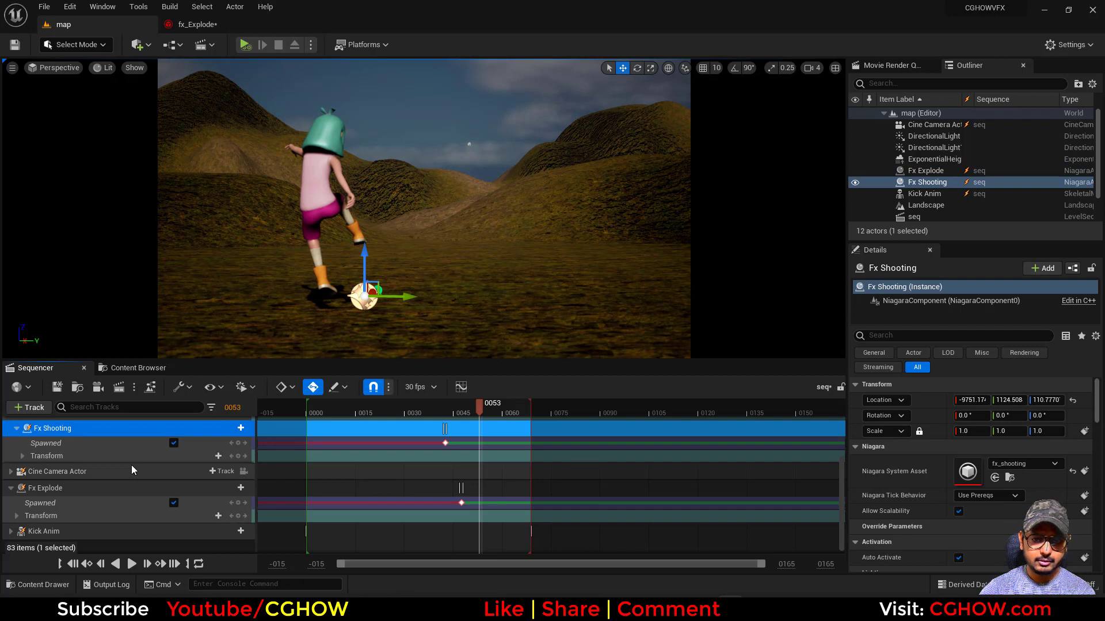
click(239, 444)
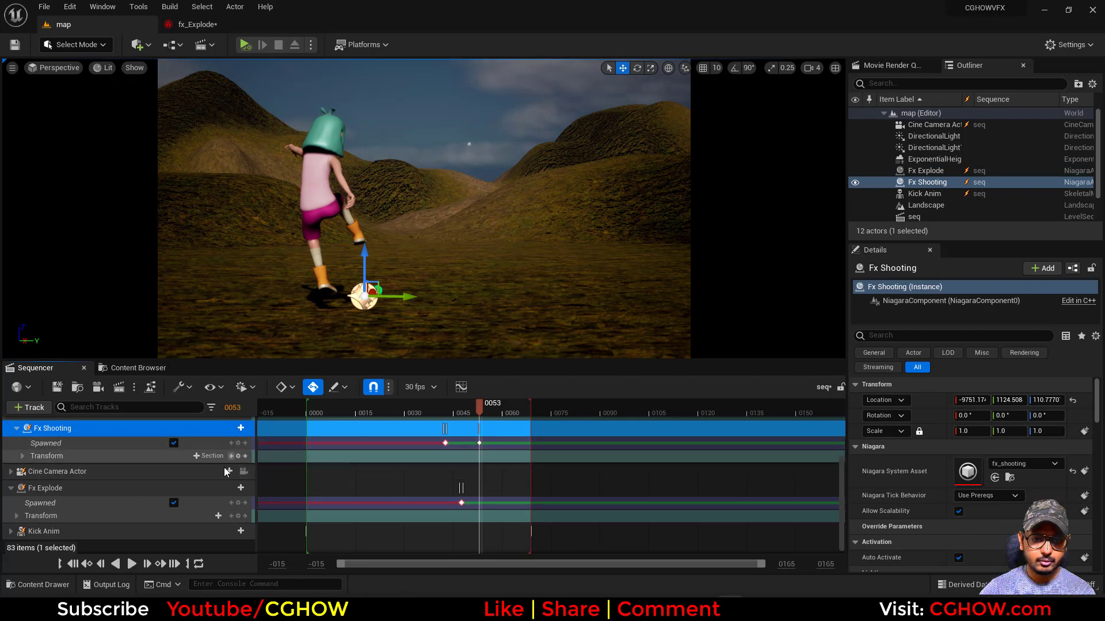
click(148, 567)
click(173, 443)
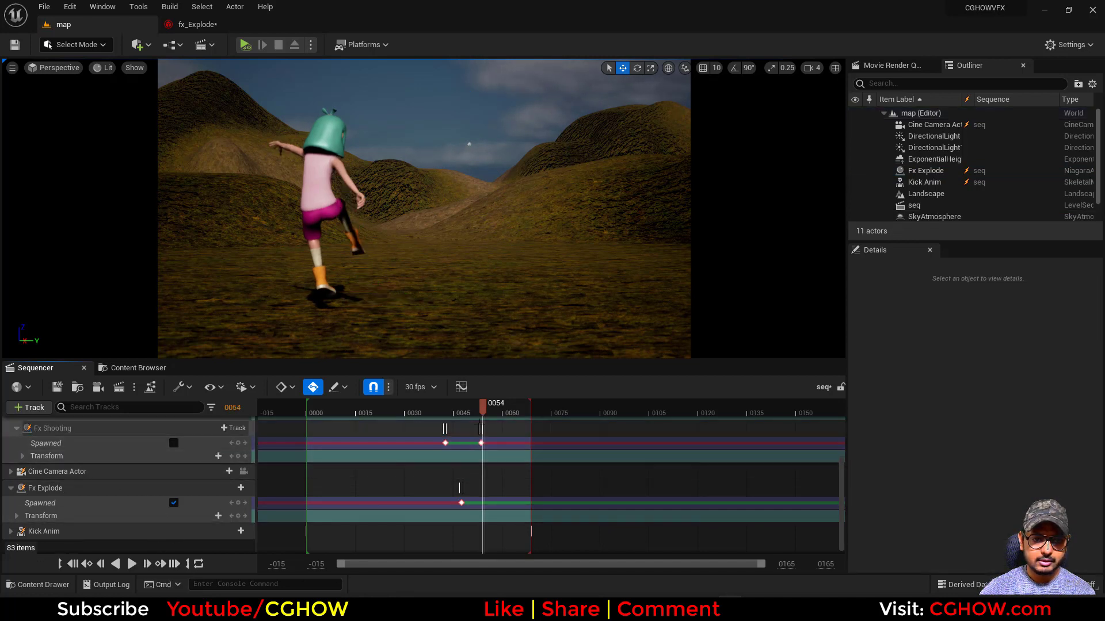
Step: Replay the sequence from the start to check the timing of the shooting and explosion effects
drag(424, 412, 287, 411)
click(132, 564)
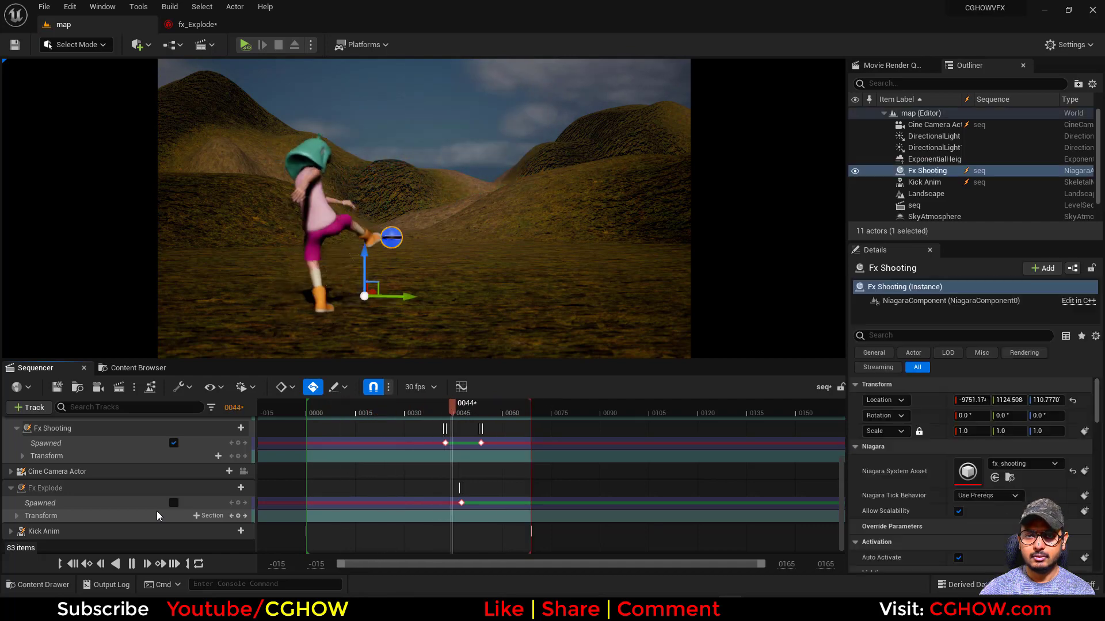
key(space)
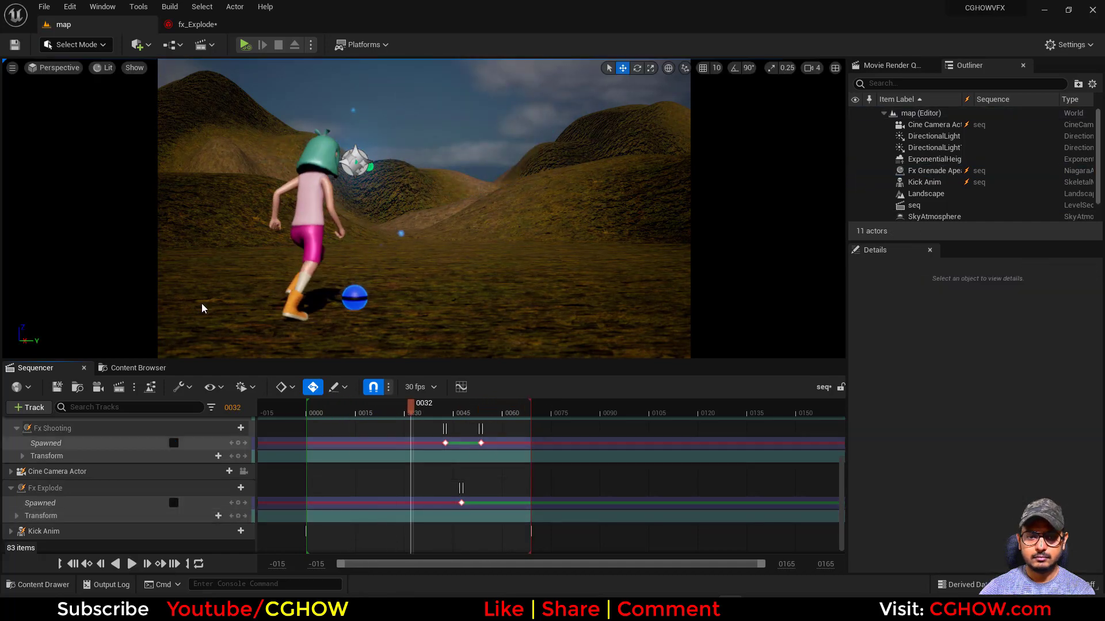
Step: In fx_Explode, set the streaks emitter's lifetime minimum to 0.1 and maximum to 0.3
click(197, 24)
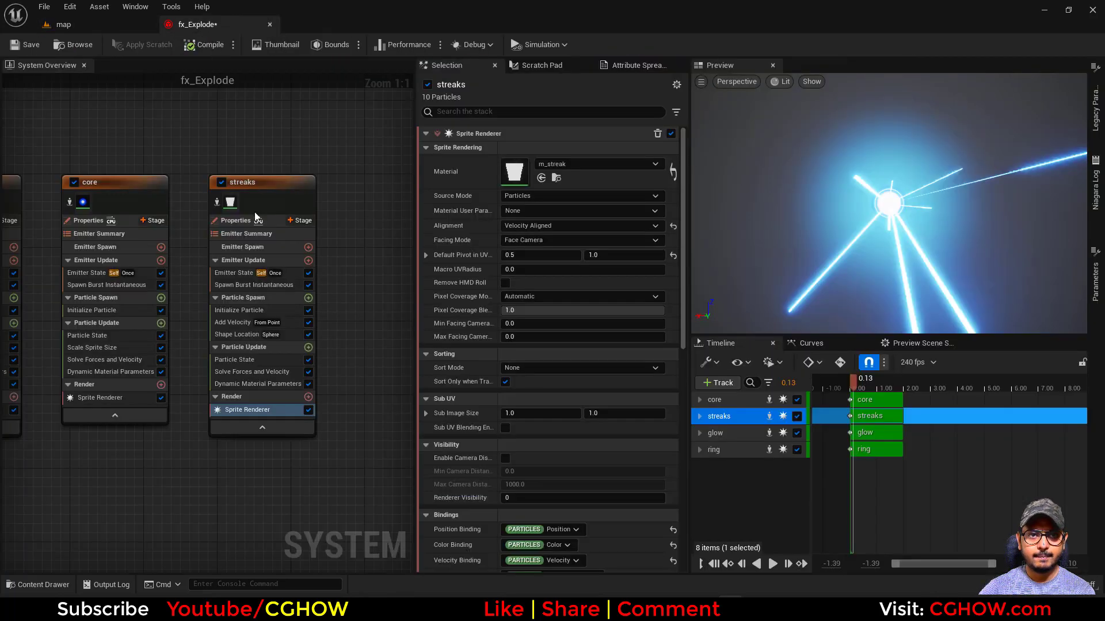
click(235, 274)
click(231, 311)
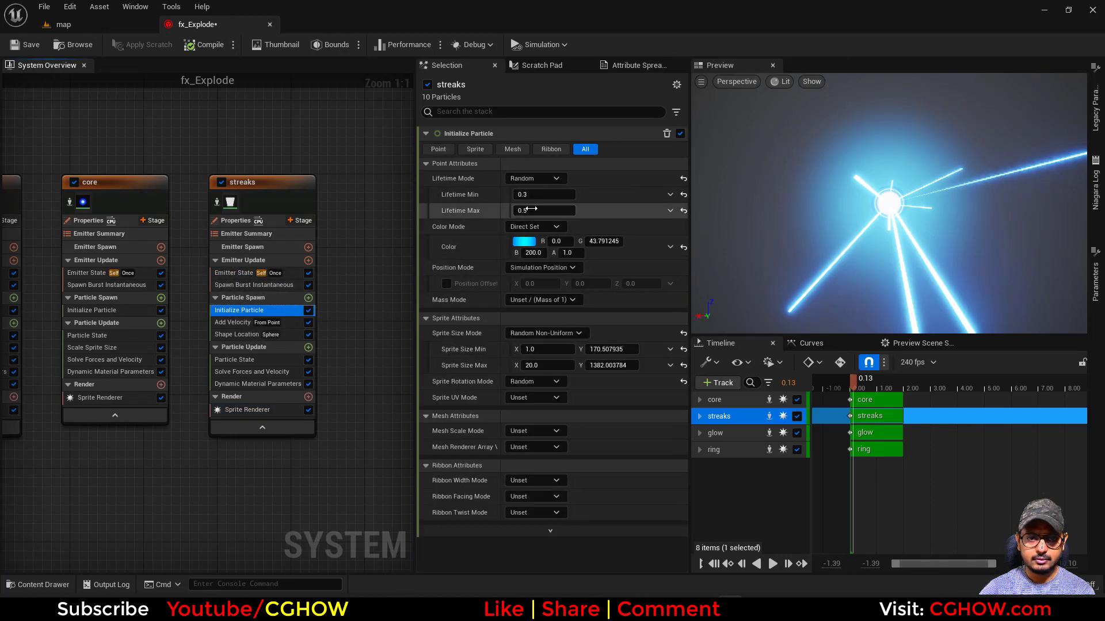
text(.3)
click(544, 196)
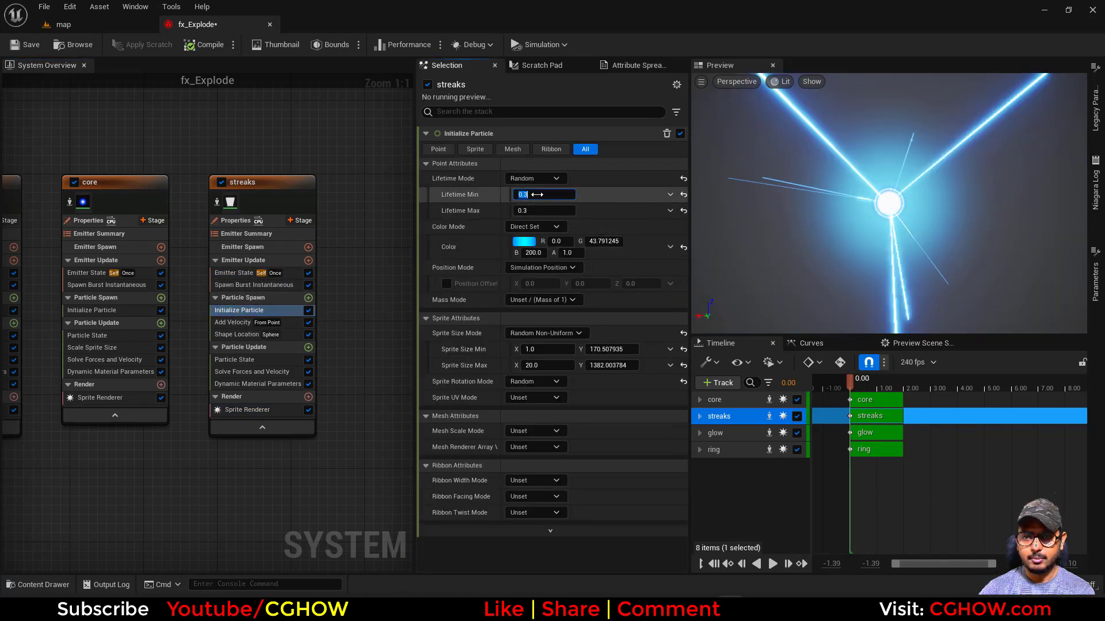
text(.1)
key(Return)
click(540, 212)
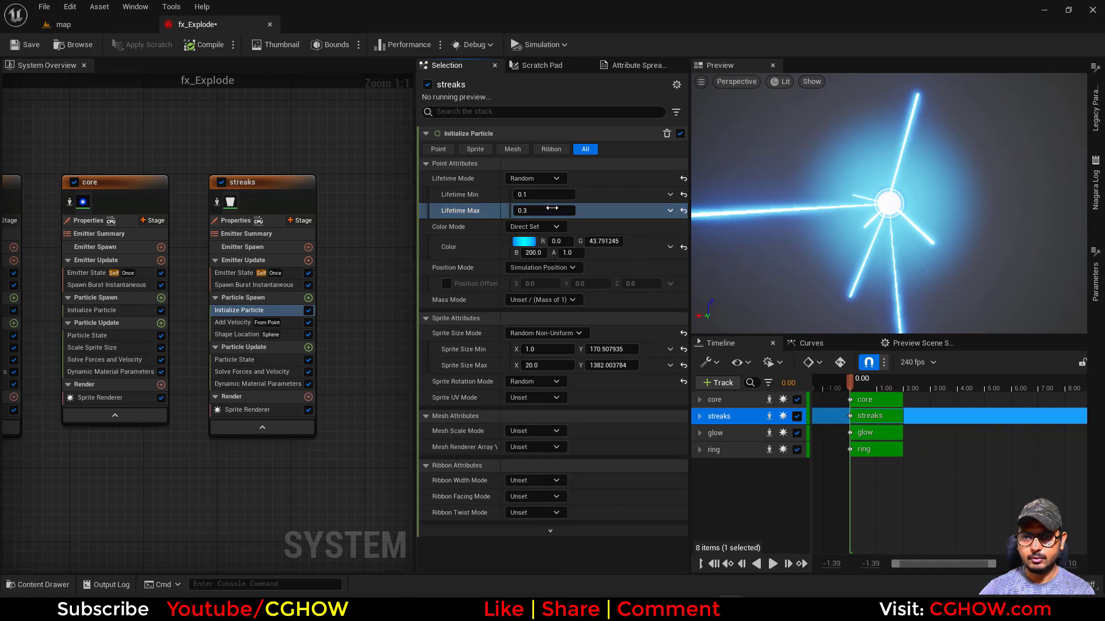
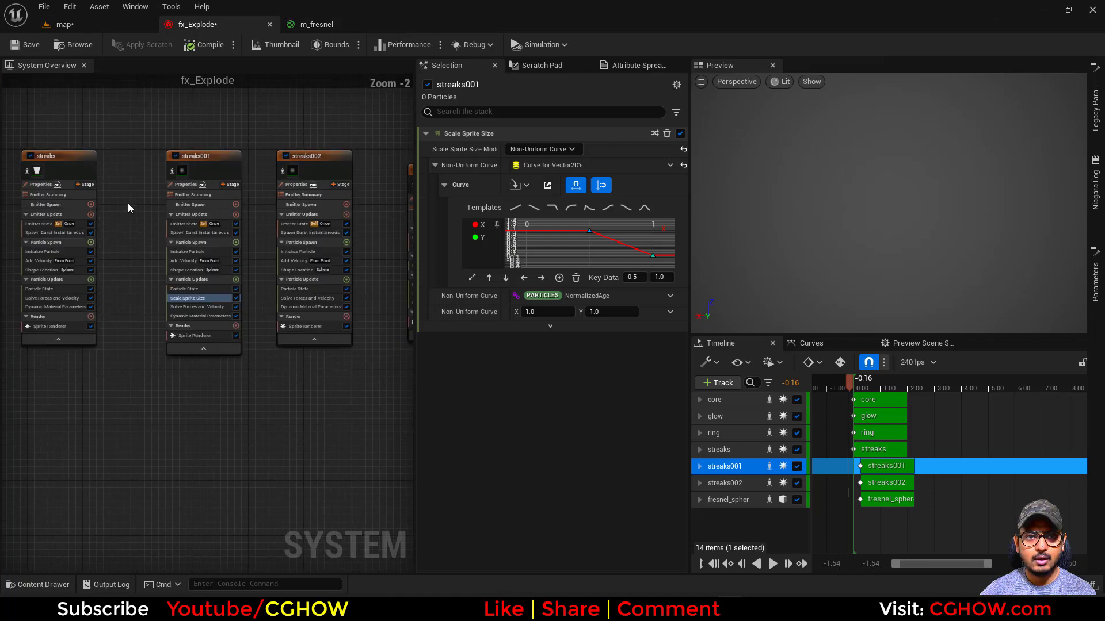
Step: Set the glow emitter's lifetime minimum to 0.2 and maximum to 0.5
right_drag(179, 144, 272, 141)
right_drag(131, 136, 208, 136)
scroll(207, 230, up, 2)
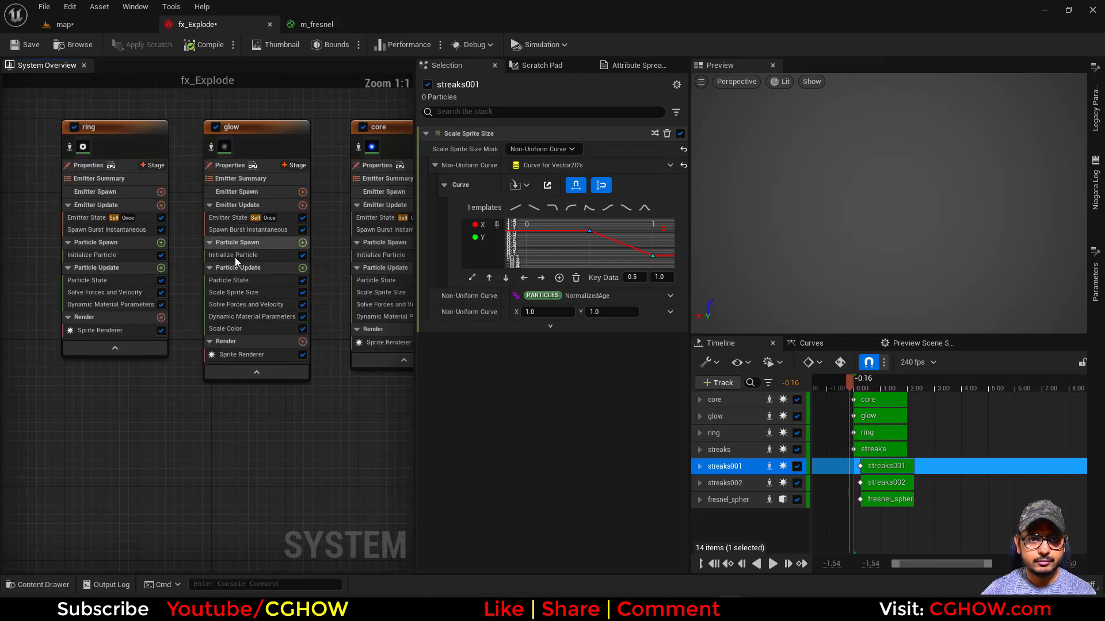
click(244, 254)
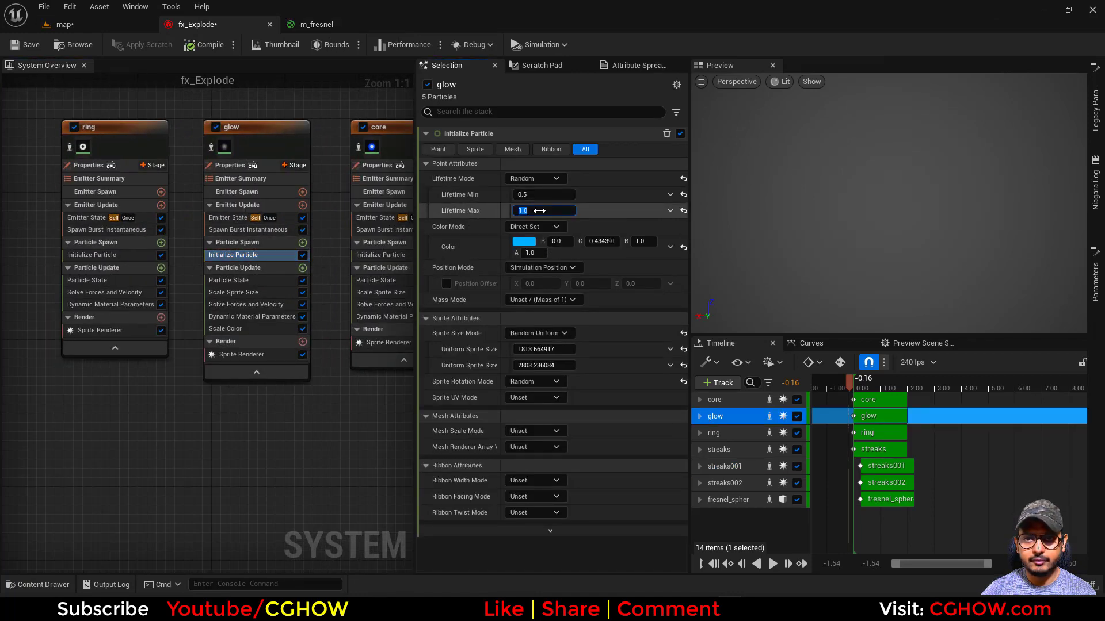
Step: Play the map sequence to check the explosion, stop at frame 38 and view the m_fresnel material graph
click(62, 24)
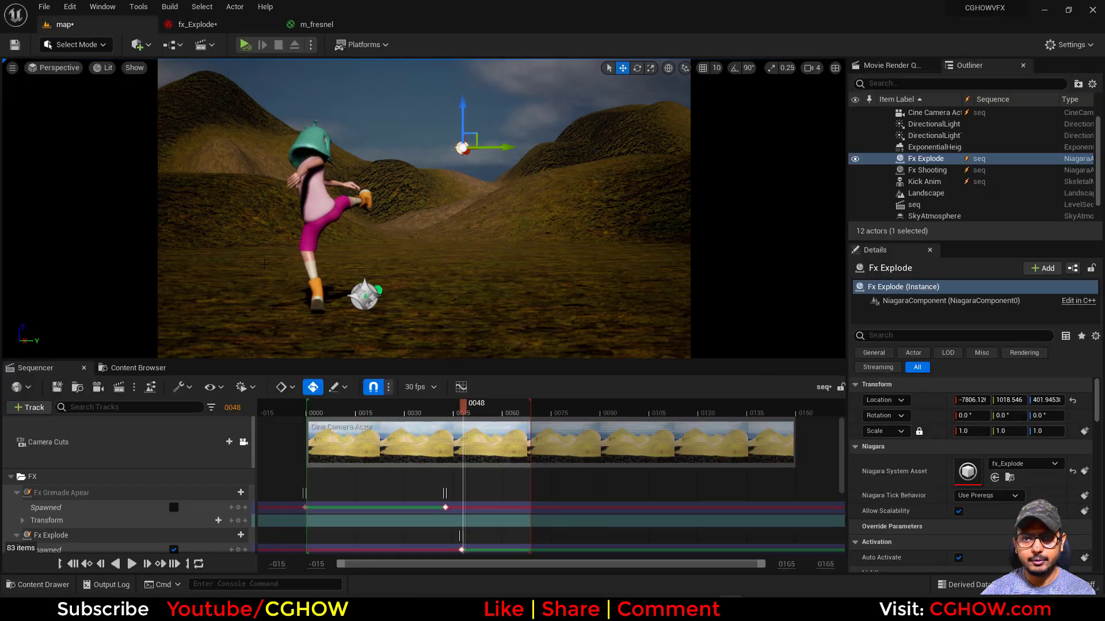
click(132, 564)
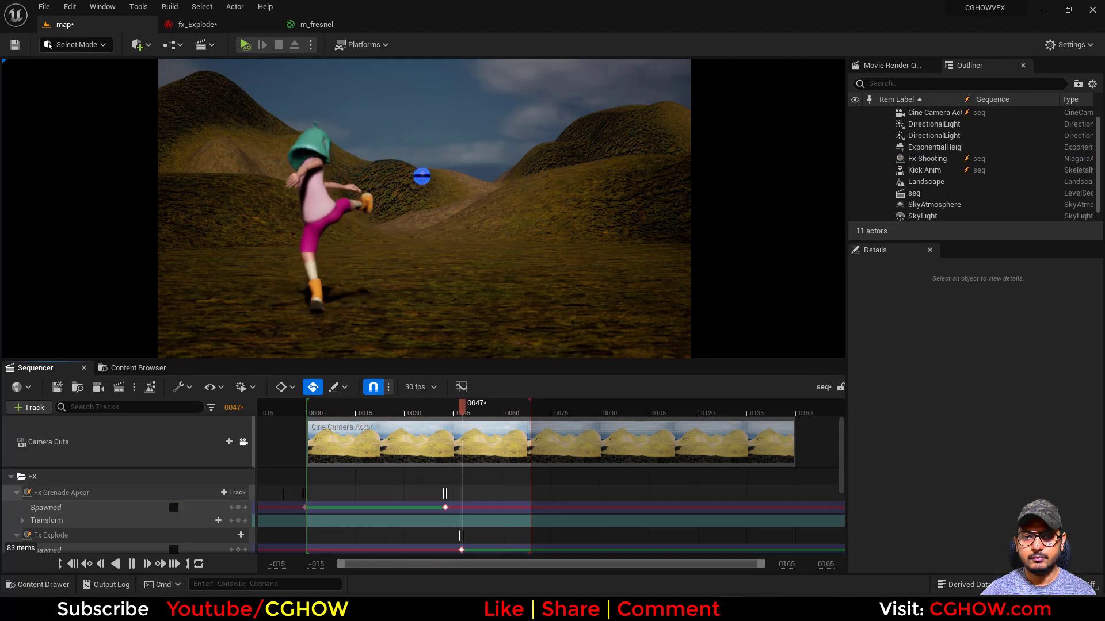
click(432, 413)
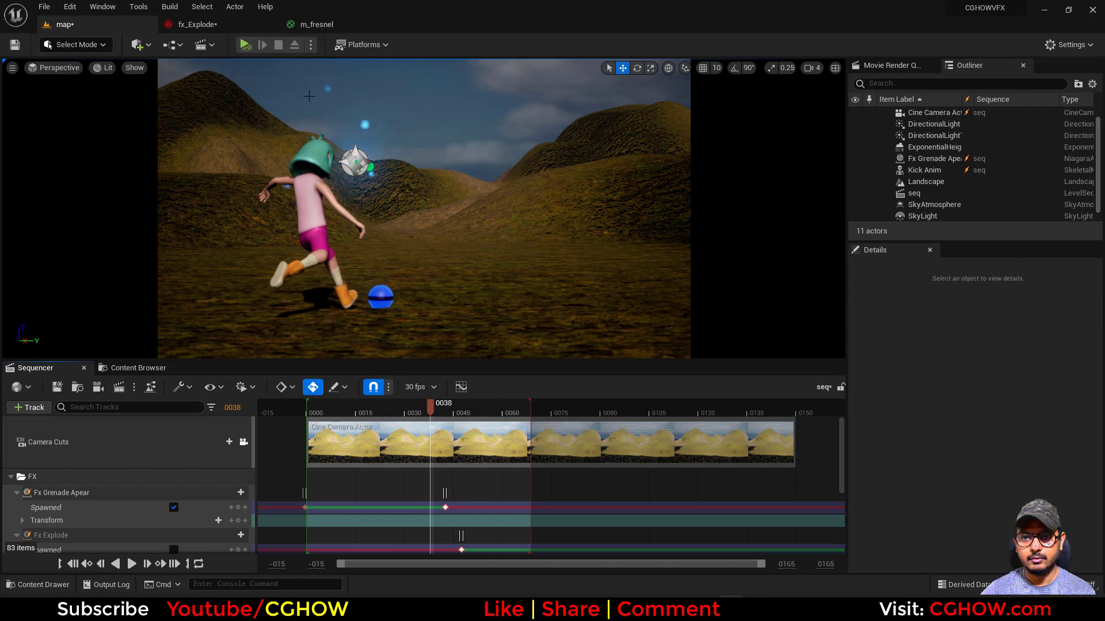
click(262, 28)
click(322, 25)
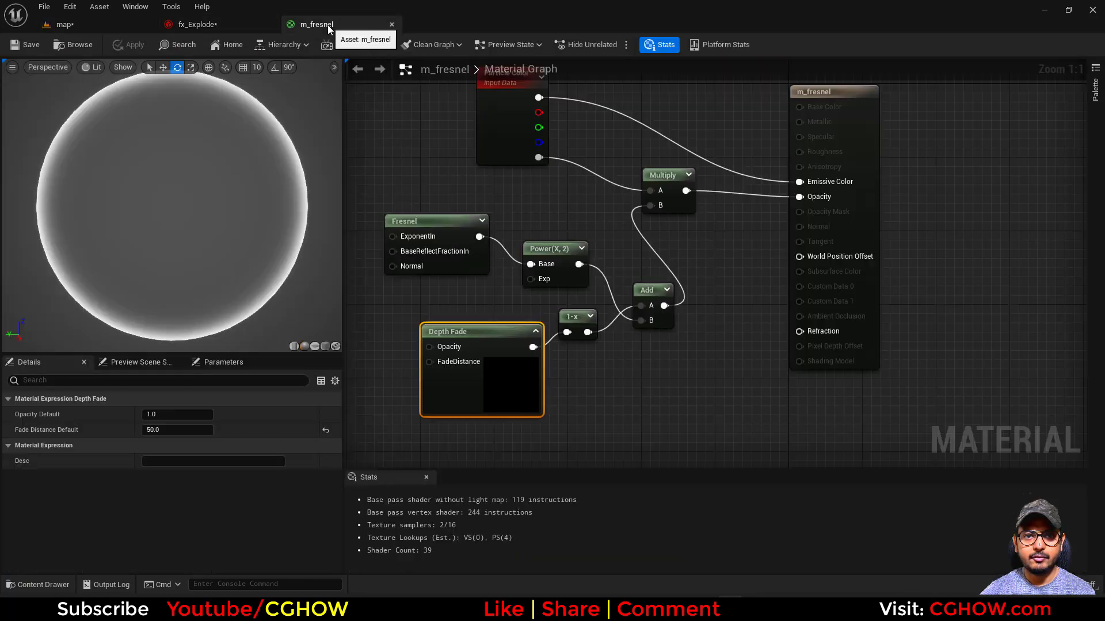
right_drag(586, 332, 516, 392)
Step: Add a Scale Color module to the Particle Update stage of the fresnel_sphere emitter in fx_Explode
click(226, 26)
right_drag(326, 418, 11, 391)
right_drag(372, 443, 94, 468)
right_drag(330, 440, 189, 442)
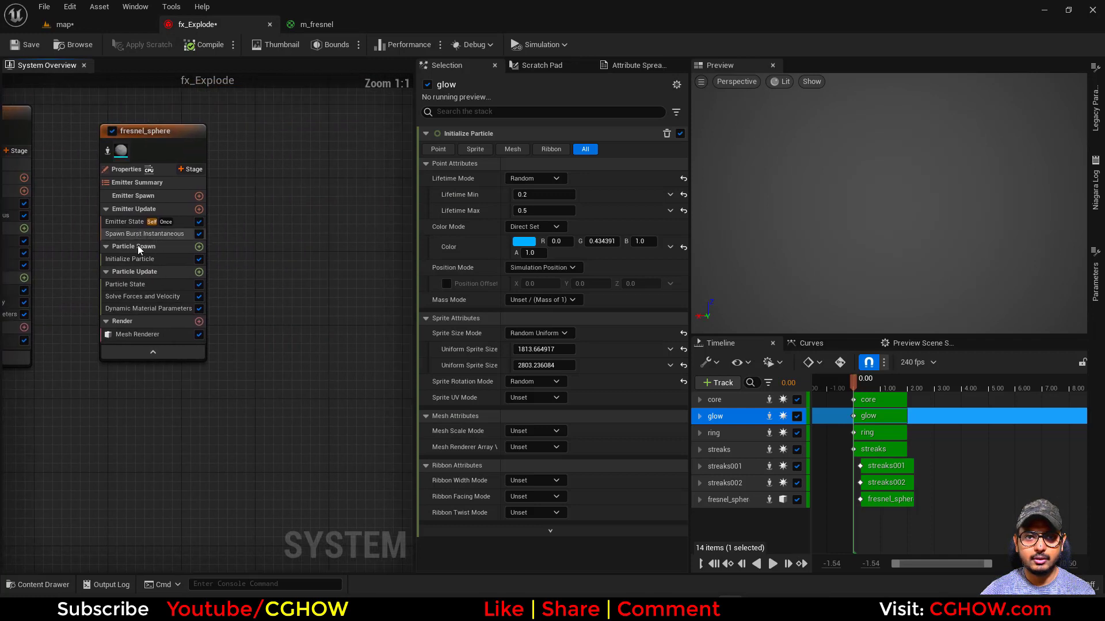
click(199, 271)
text(sc)
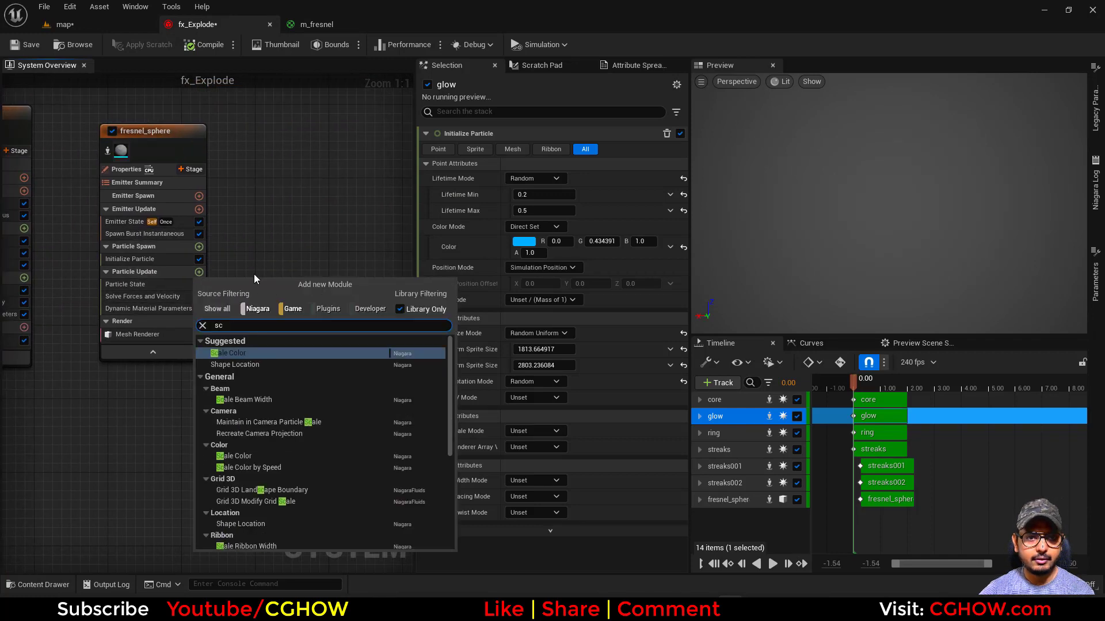
click(245, 355)
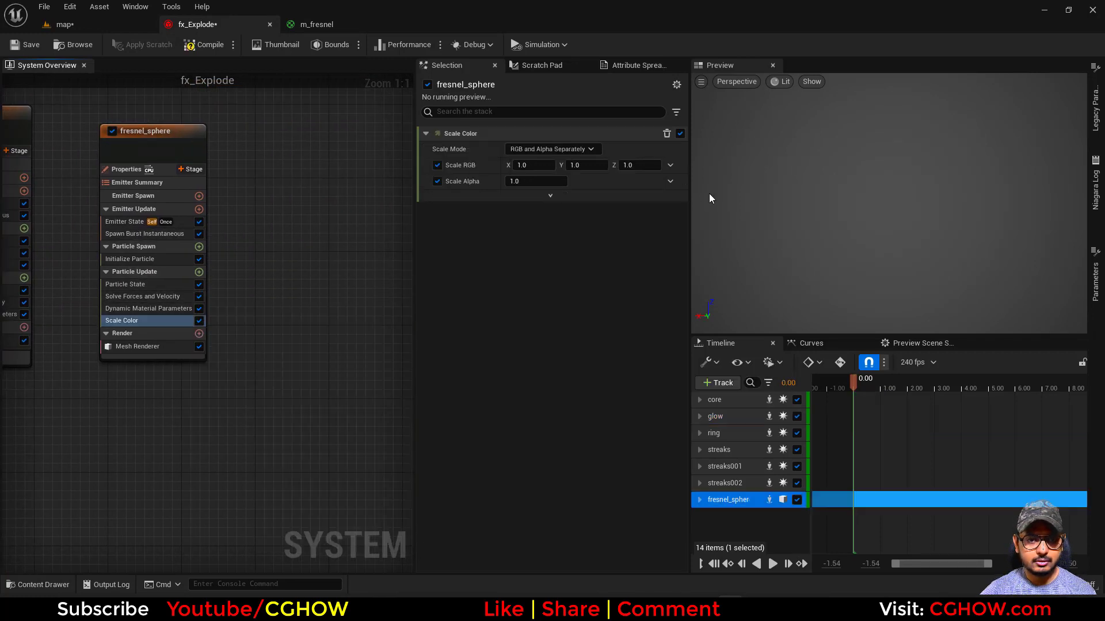
Step: Drive fresnel_sphere's Scale Alpha with a Float from Curve that holds 1 until 0.5 and falls to 0 at 1
click(669, 182)
click(473, 267)
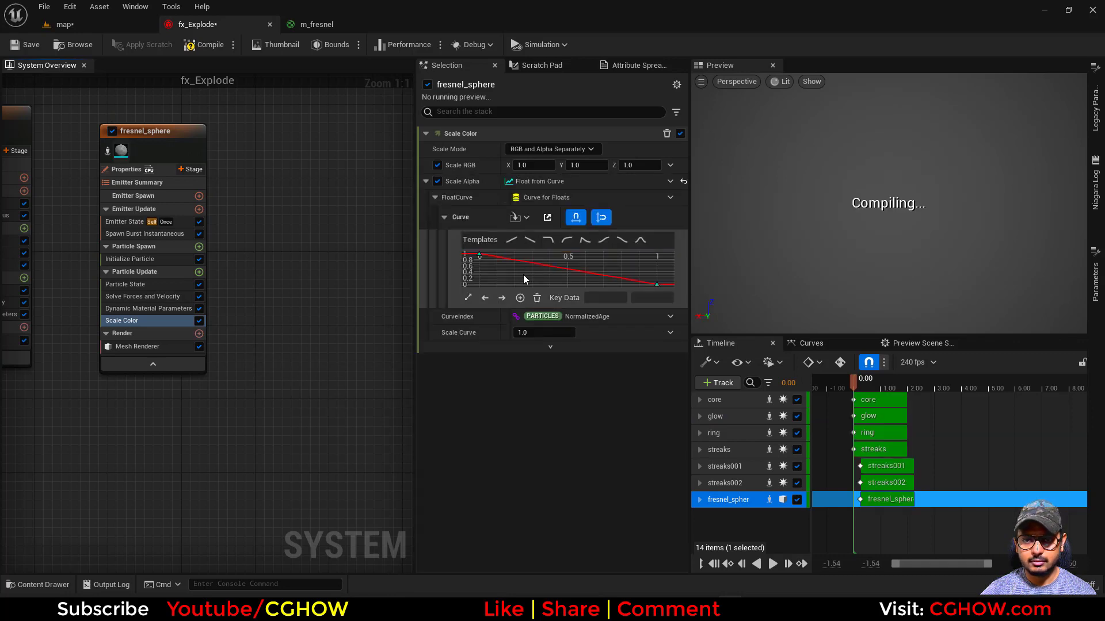
key(Return)
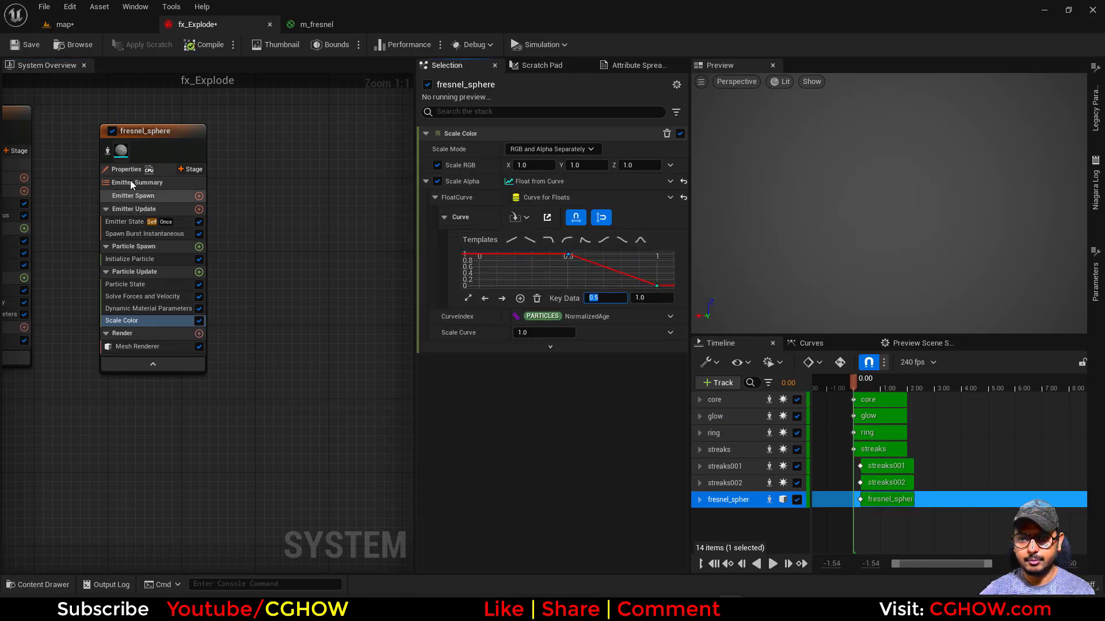
Step: Play the map sequence to check how the fresnel sphere fades in the explosion
click(68, 24)
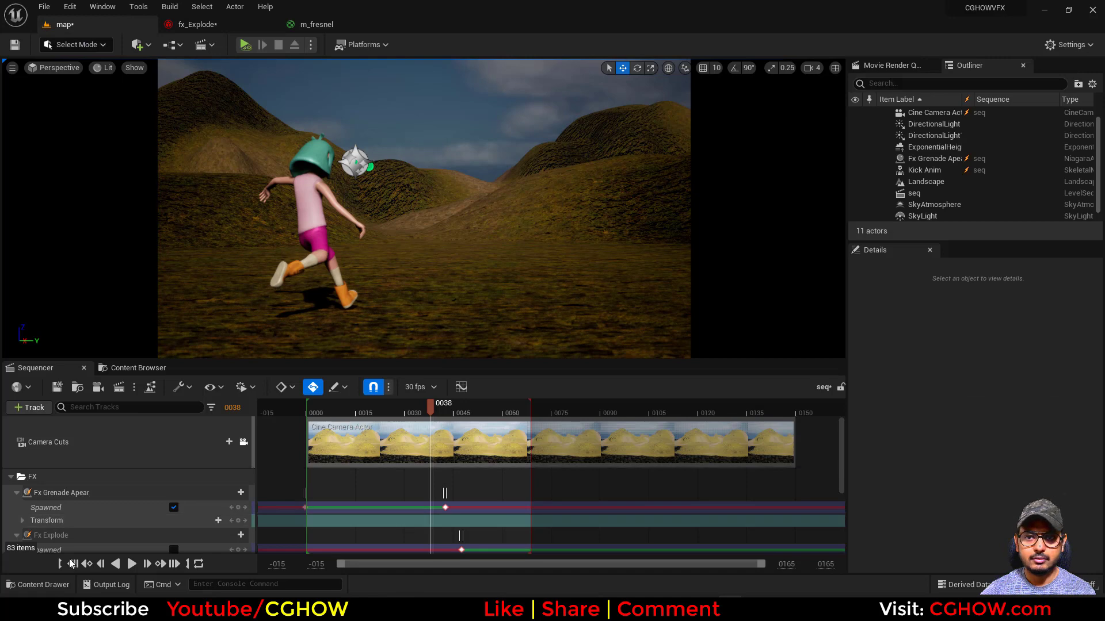
click(131, 564)
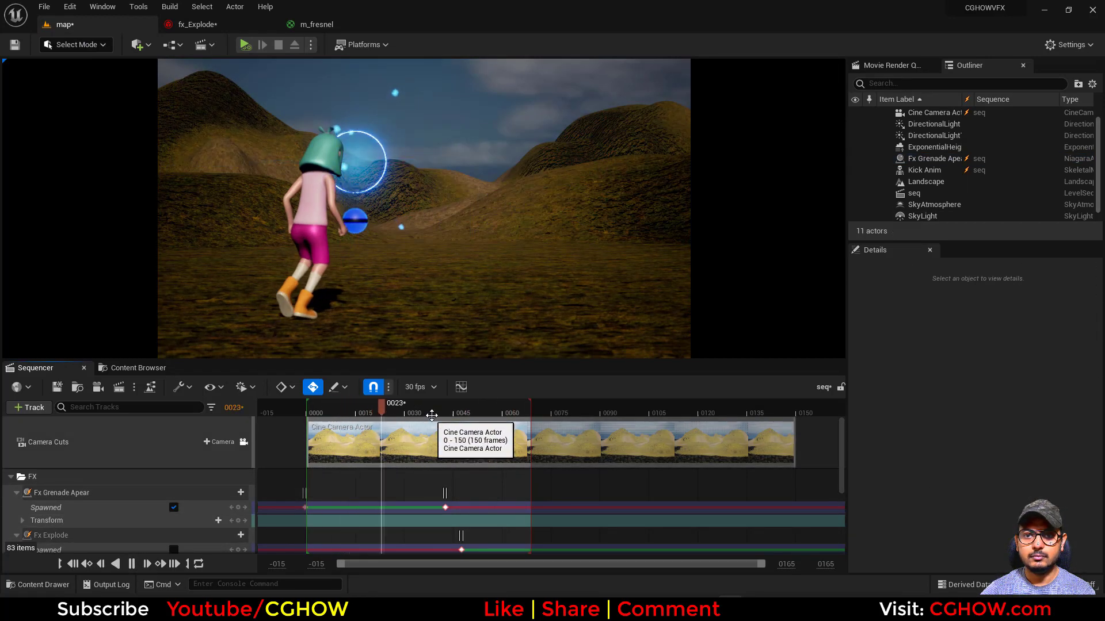
key(space)
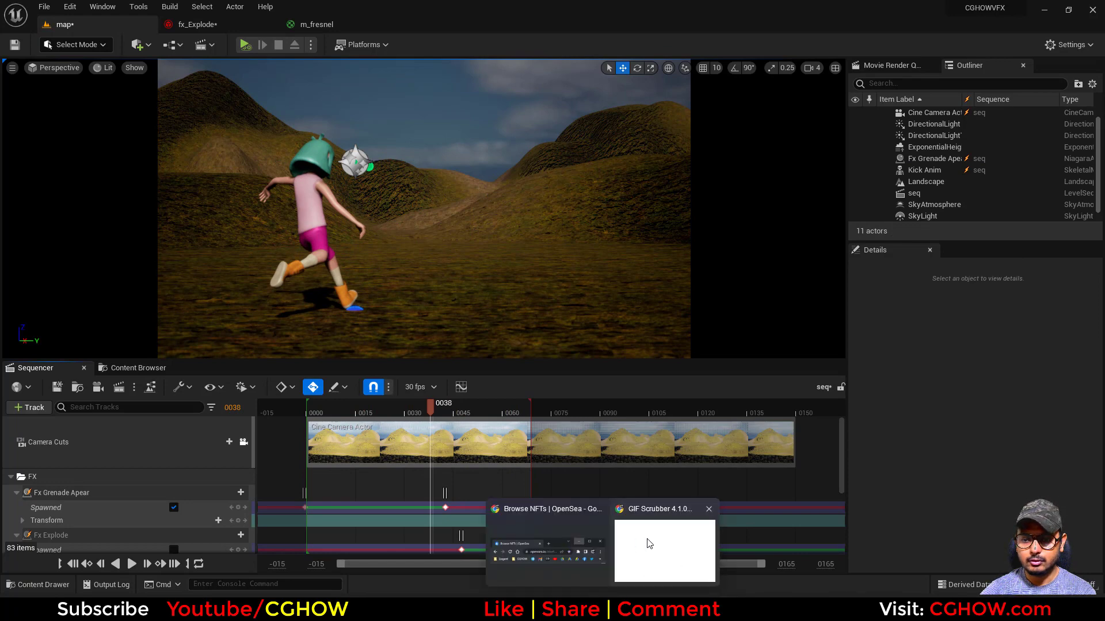
Step: Switch to the GIF Scrubber browser window and scrub the reference explosion GIF to study its blast frame
click(649, 542)
drag(570, 406, 537, 406)
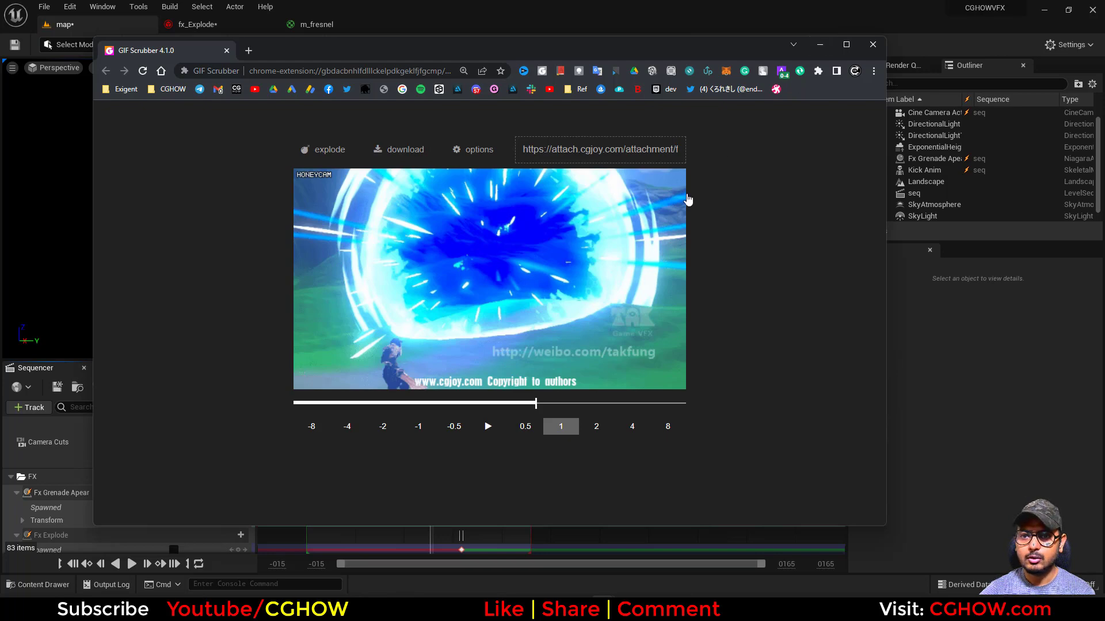
click(820, 46)
Step: Create a new material named m_swirl in the scifi_Grenade fx folder
click(138, 368)
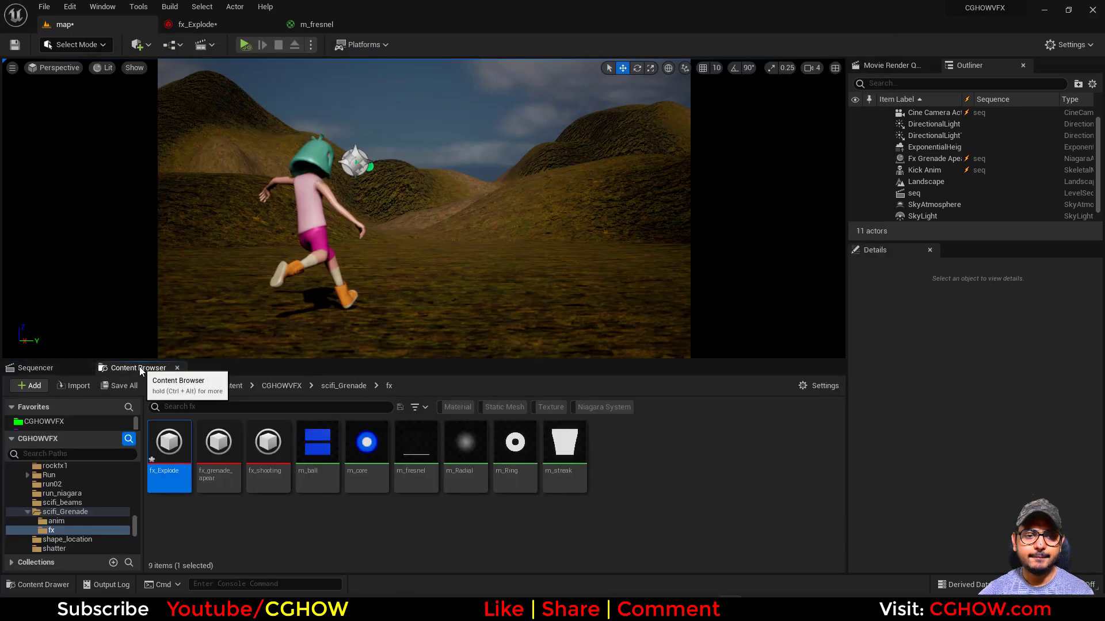
right_click(672, 460)
click(771, 202)
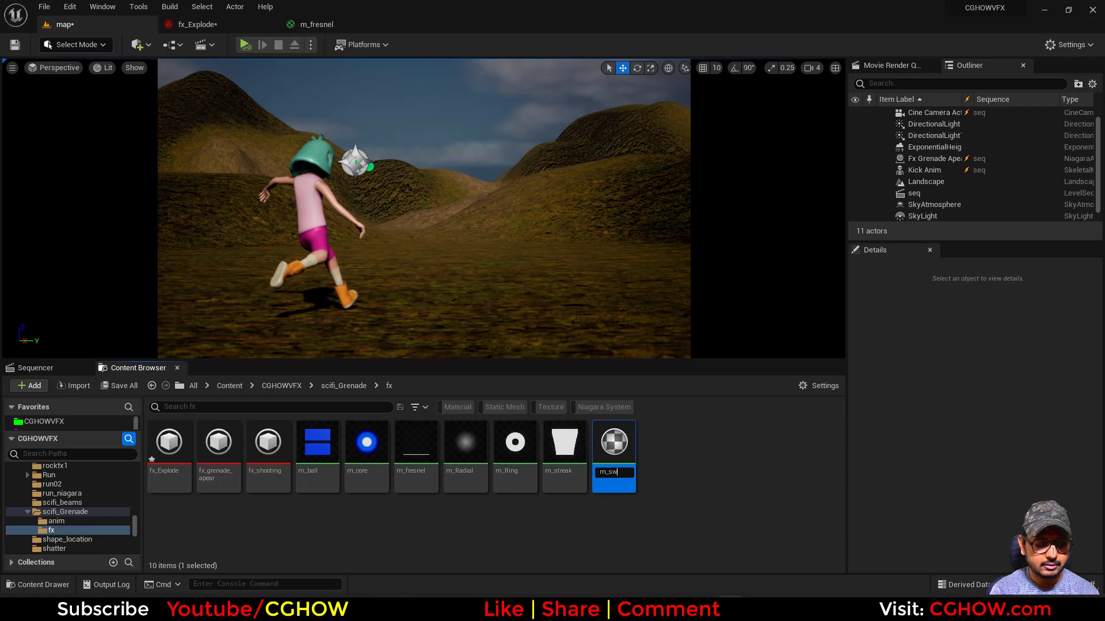
text(m_swirl)
key(Return)
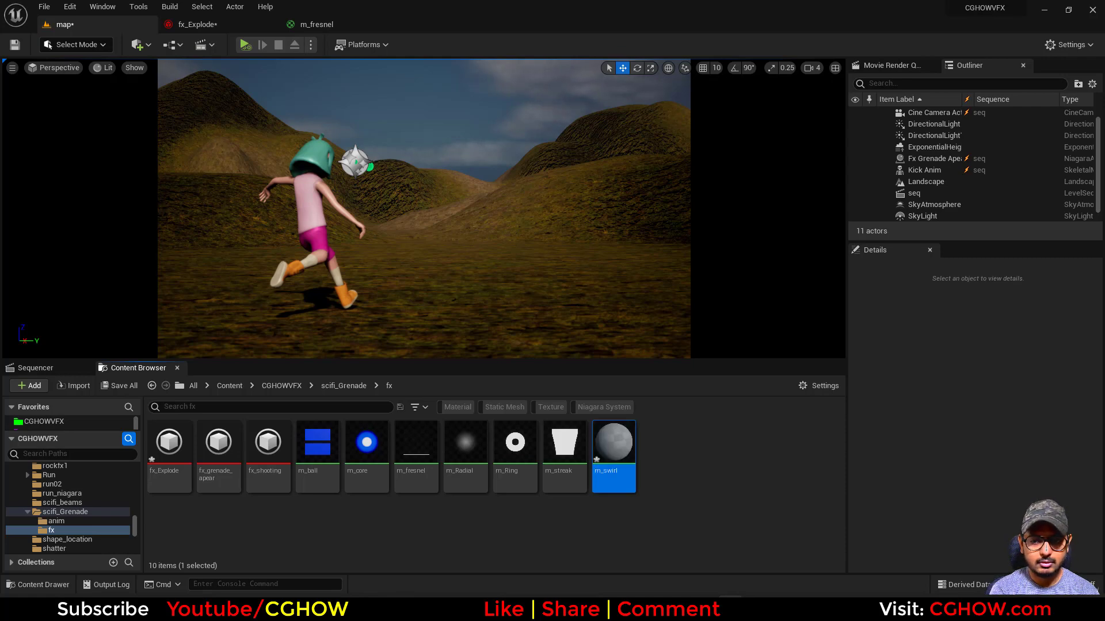
Step: Open m_swirl and add a Texture Sample node using the T_Noise_Aura_Blur_01 texture
key(Return)
right_drag(507, 310, 581, 327)
click(531, 240)
click(202, 507)
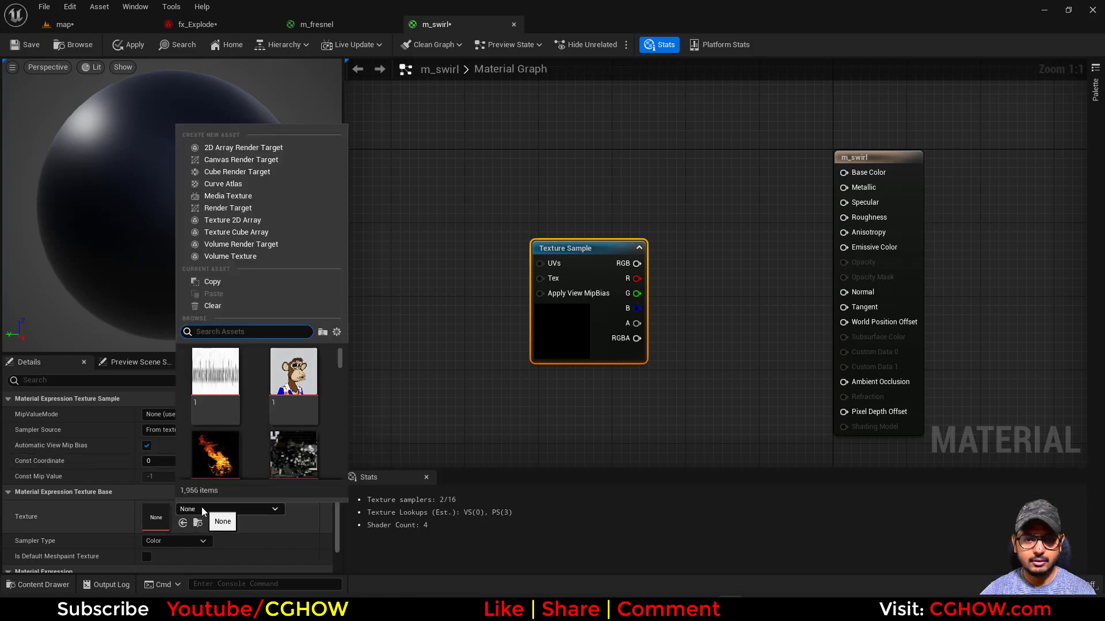
text(a)
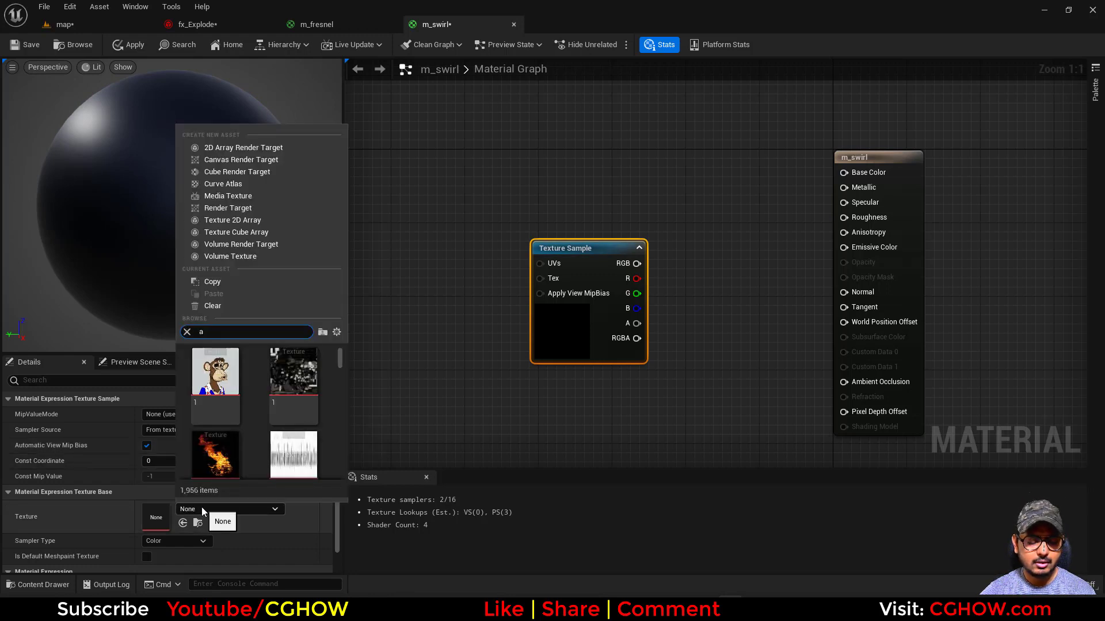
text(ura)
scroll(282, 426, down, 8)
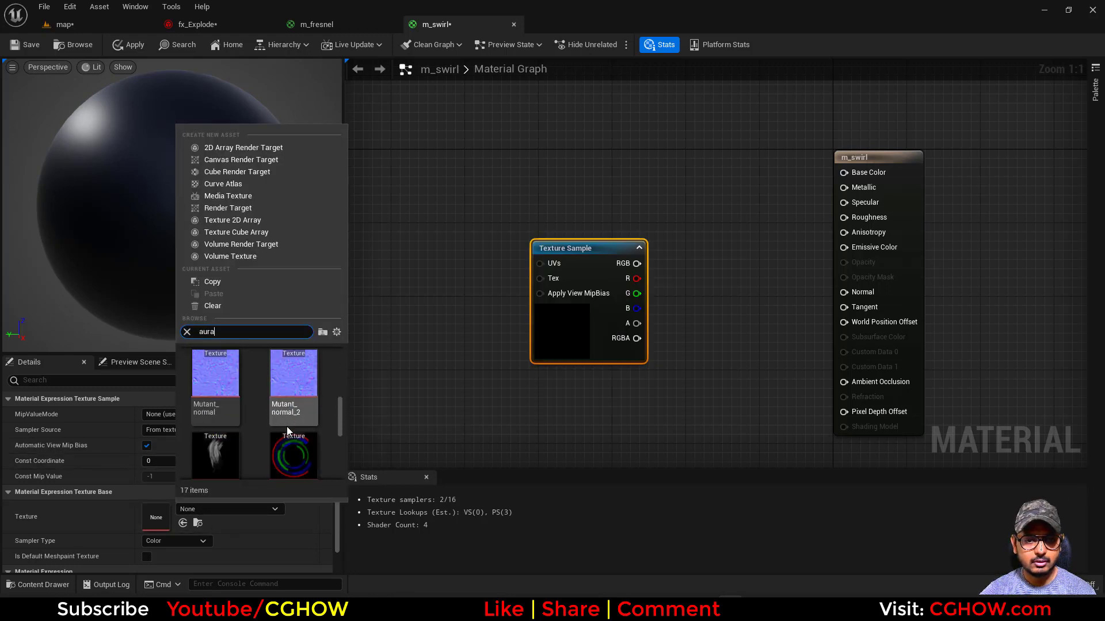
click(292, 431)
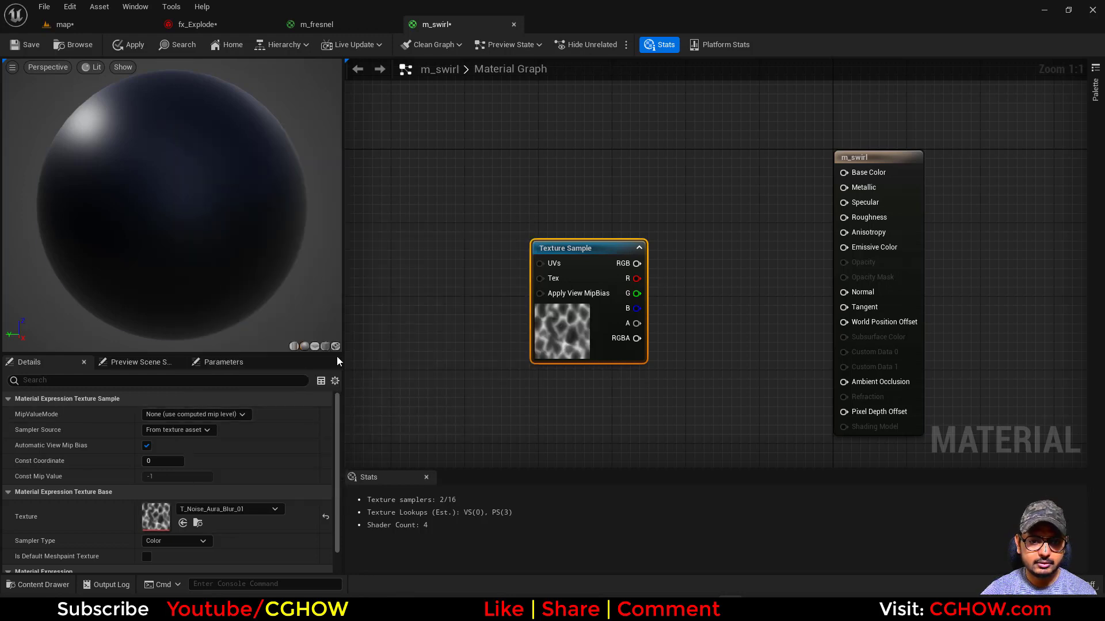
Step: Preview the material on a plane and connect the Texture Sample's R output to Emissive Color
click(315, 346)
drag(597, 329, 569, 293)
right_drag(482, 359, 548, 373)
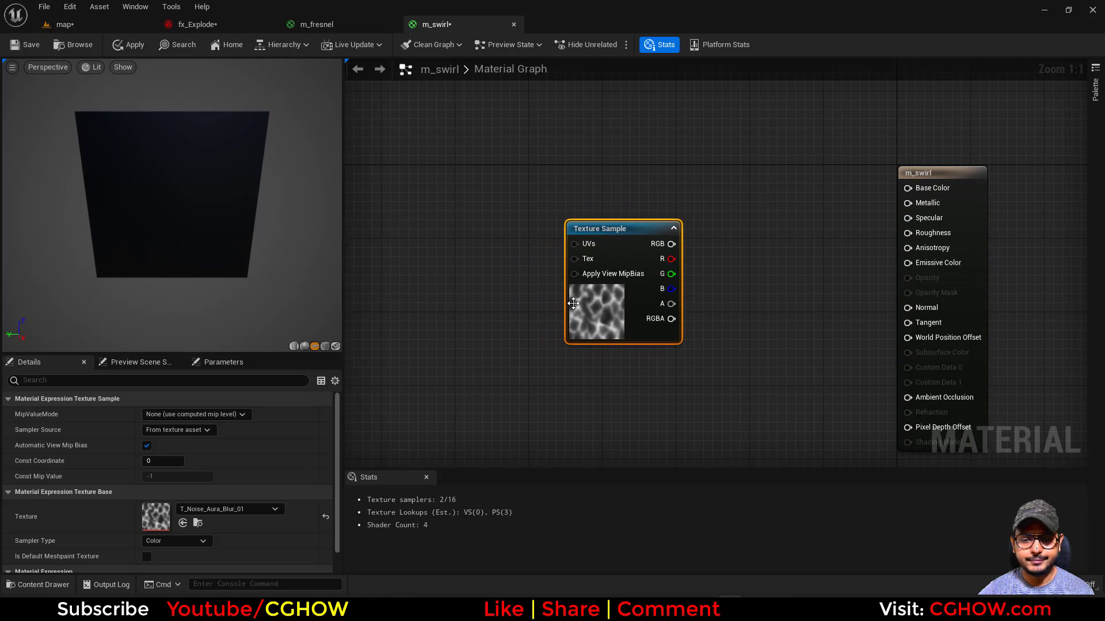
drag(671, 259, 907, 263)
right_drag(444, 272, 512, 267)
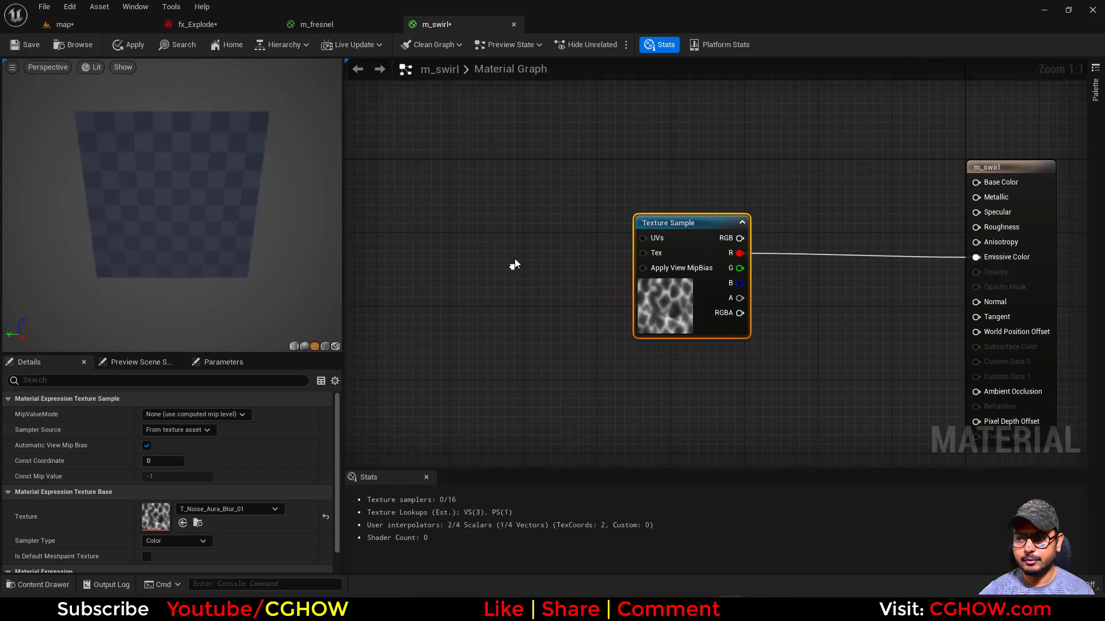
Step: Add a VectorToRadialValue node and feed its Radial Coordinates into the Texture Sample's UVs
right_click(488, 229)
text(vec)
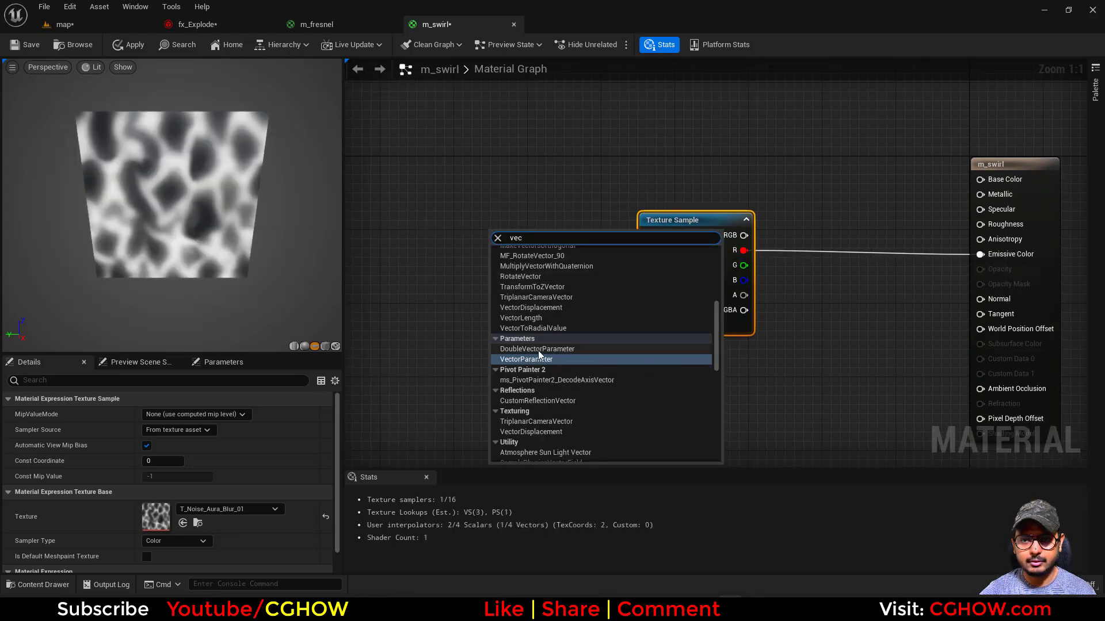
click(543, 328)
mouse_move(652, 247)
mouse_down()
mouse_move(526, 246)
mouse_move(647, 235)
mouse_up()
drag(673, 303, 624, 313)
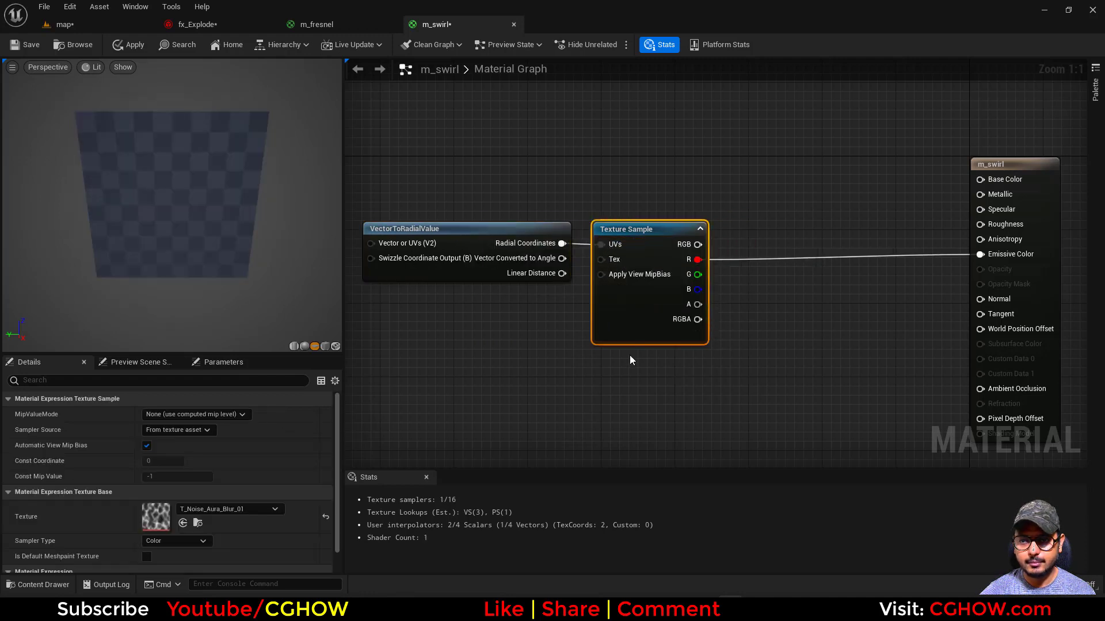
Step: Set the Texture Sample's MipValueMode to MipLevel (absolute, 0 is full resolution)
right_drag(642, 359, 548, 318)
drag(191, 250, 198, 224)
right_drag(471, 335, 487, 239)
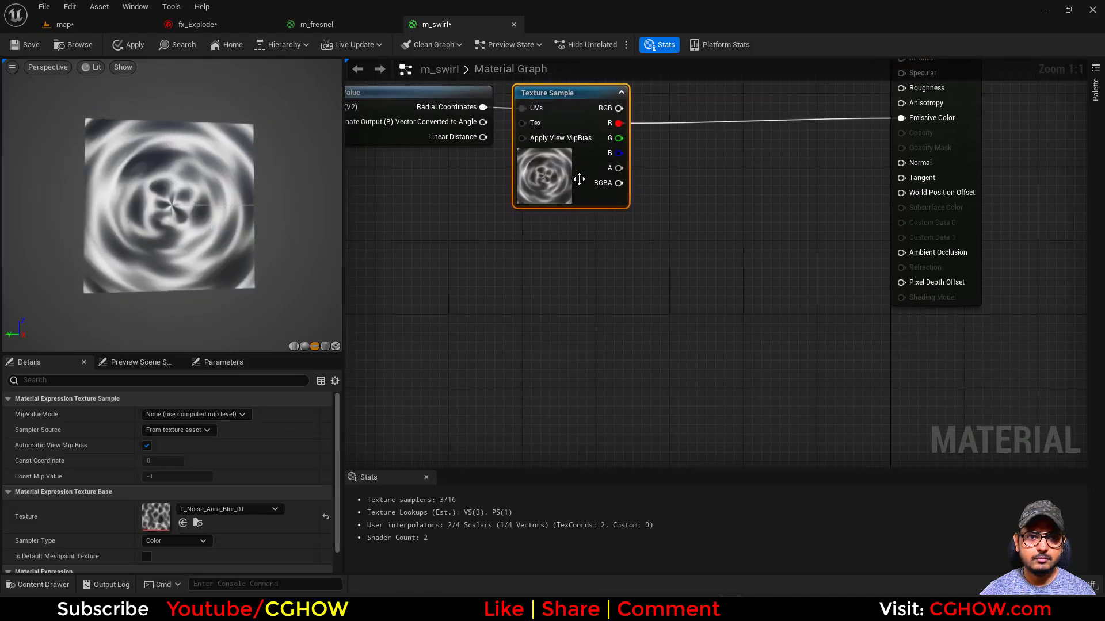
click(247, 415)
click(178, 433)
Step: Add a RadialGradientExponential node, feed it VectorToRadialValue's Linear Distance as UVs, and preview the node
right_drag(556, 313, 622, 363)
right_click(594, 320)
text(r)
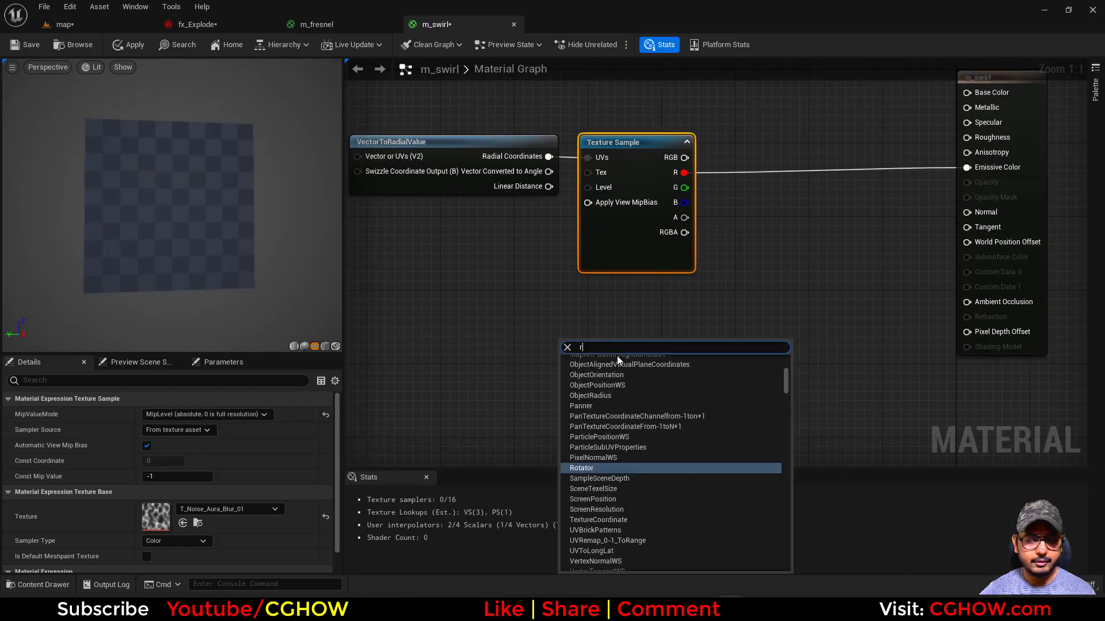
text(ad)
click(610, 461)
drag(550, 186, 568, 360)
key(space)
right_drag(736, 344, 613, 359)
drag(120, 278, 92, 290)
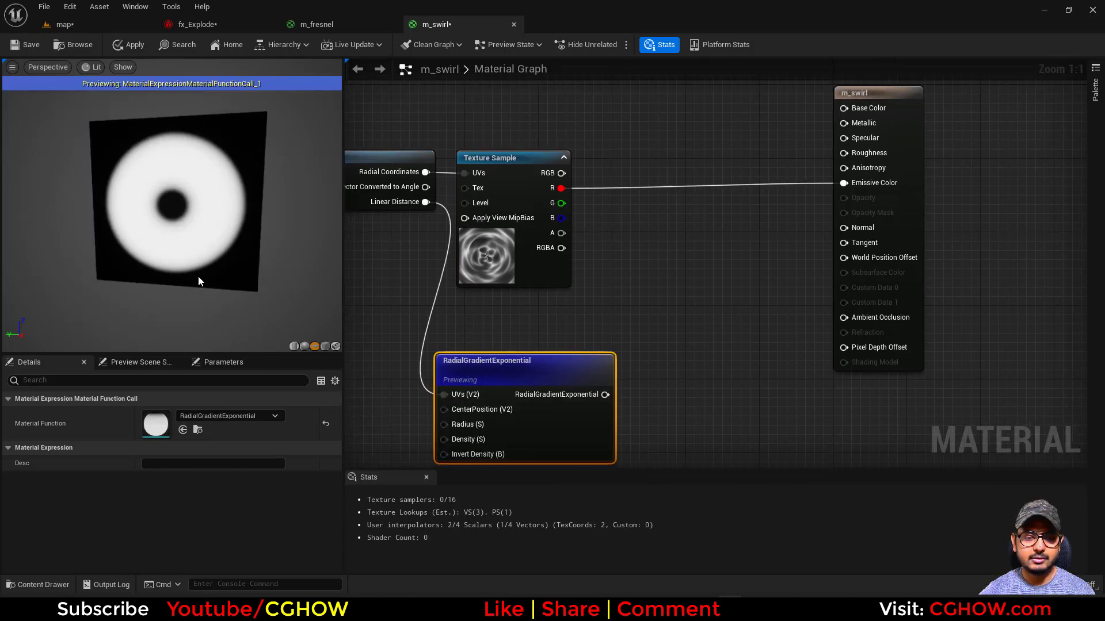
Step: Multiply the Texture Sample's R output by the RadialGradientExponential and connect the result to Emissive Color
click(609, 285)
key(m)
click(628, 255)
drag(599, 388, 634, 288)
drag(561, 188, 831, 198)
drag(699, 213, 680, 195)
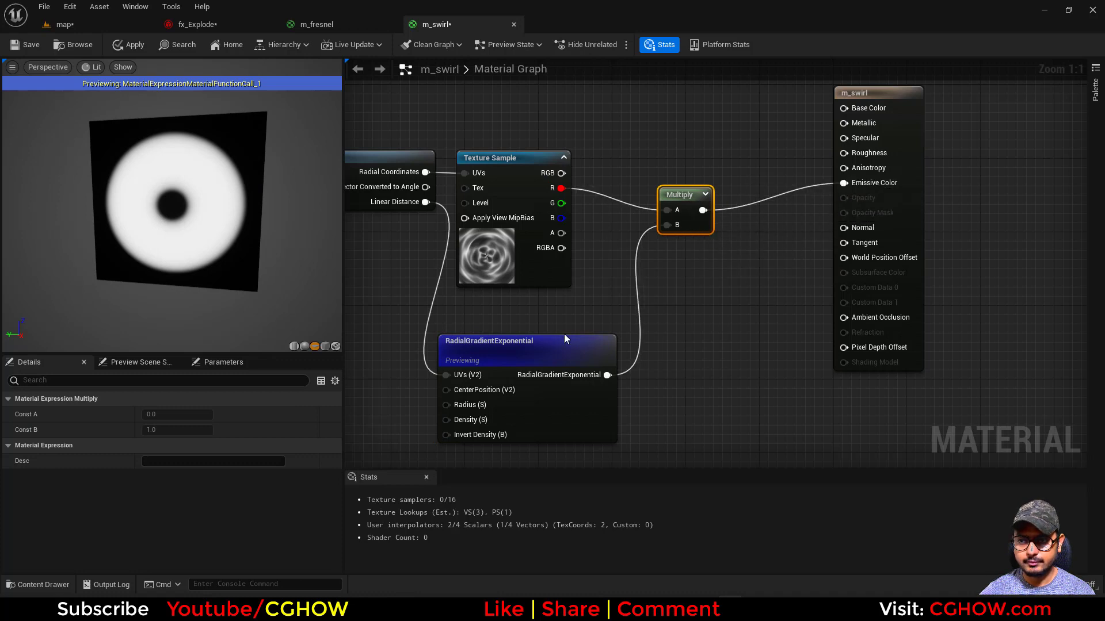
Step: Stop previewing the RadialGradientExponential node and move the m_swirl output node farther from the Multiply
click(539, 356)
key(space)
right_drag(779, 271, 762, 328)
drag(888, 235, 1008, 234)
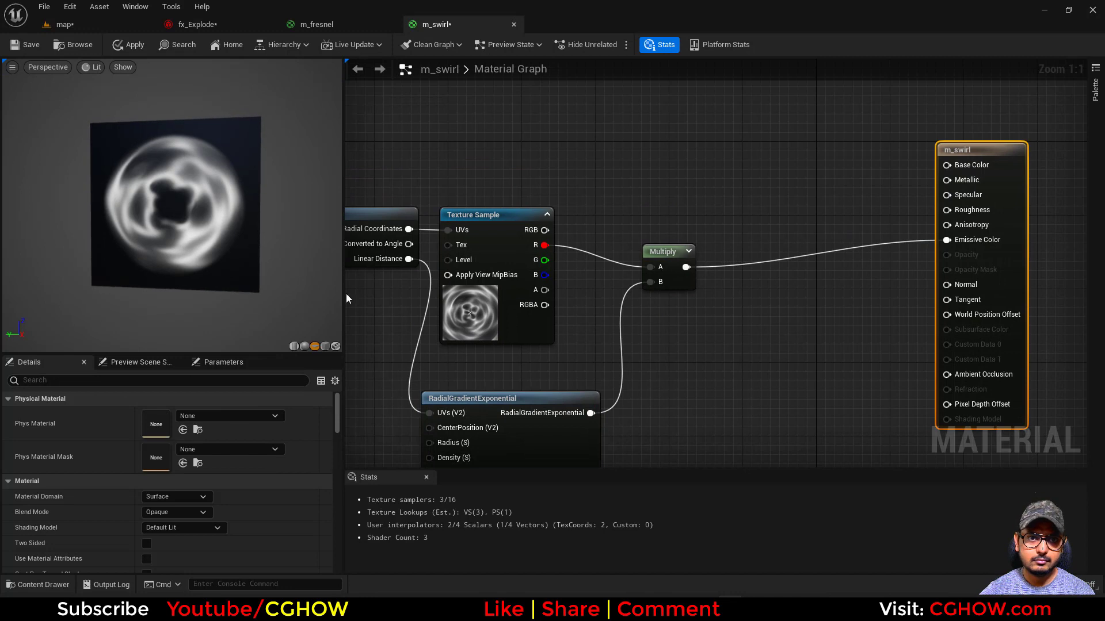
Step: Insert a Multiply node between VectorToRadialValue's Radial Coordinates and the Texture Sample's UVs
right_drag(406, 299, 571, 294)
drag(454, 253, 361, 252)
click(574, 197)
click(547, 207)
drag(480, 225, 546, 214)
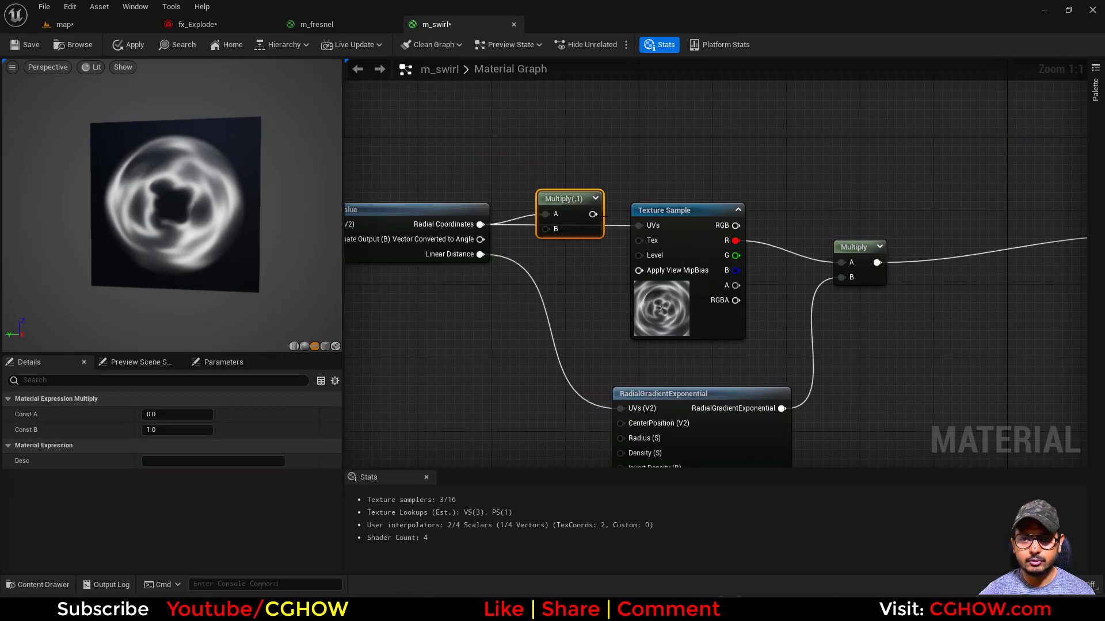
drag(630, 223, 650, 226)
Step: Add a Constant2Vector with R 1 and G 1 and connect it to input B of the UV Multiply
click(467, 151)
drag(494, 175, 546, 229)
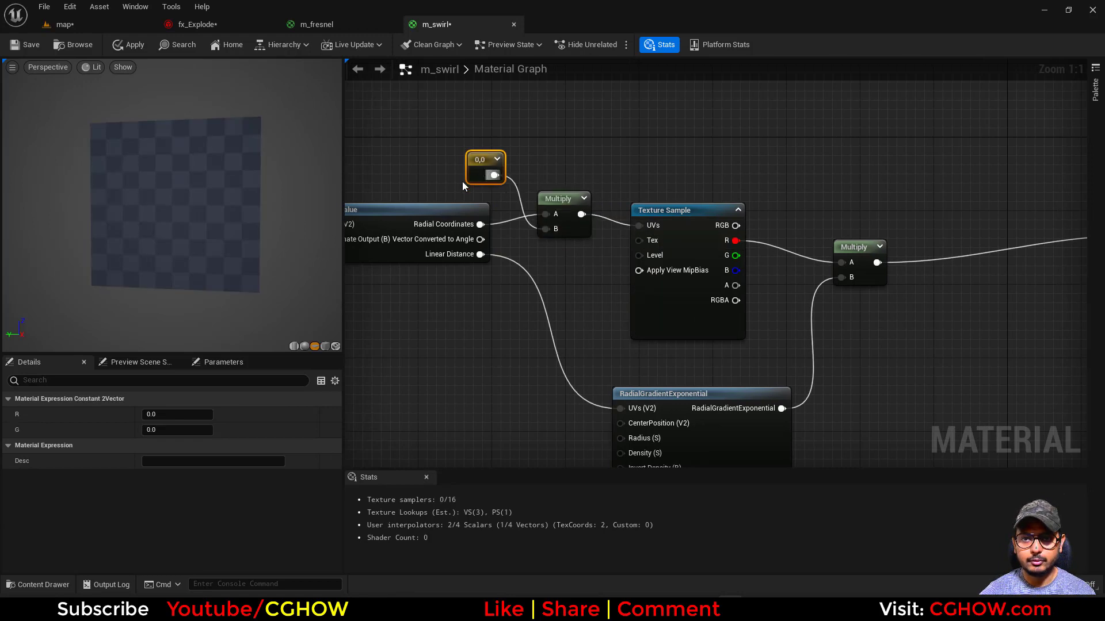
click(162, 414)
text(1)
key(Tab)
text(1)
key(Return)
right_drag(851, 347, 726, 268)
click(726, 266)
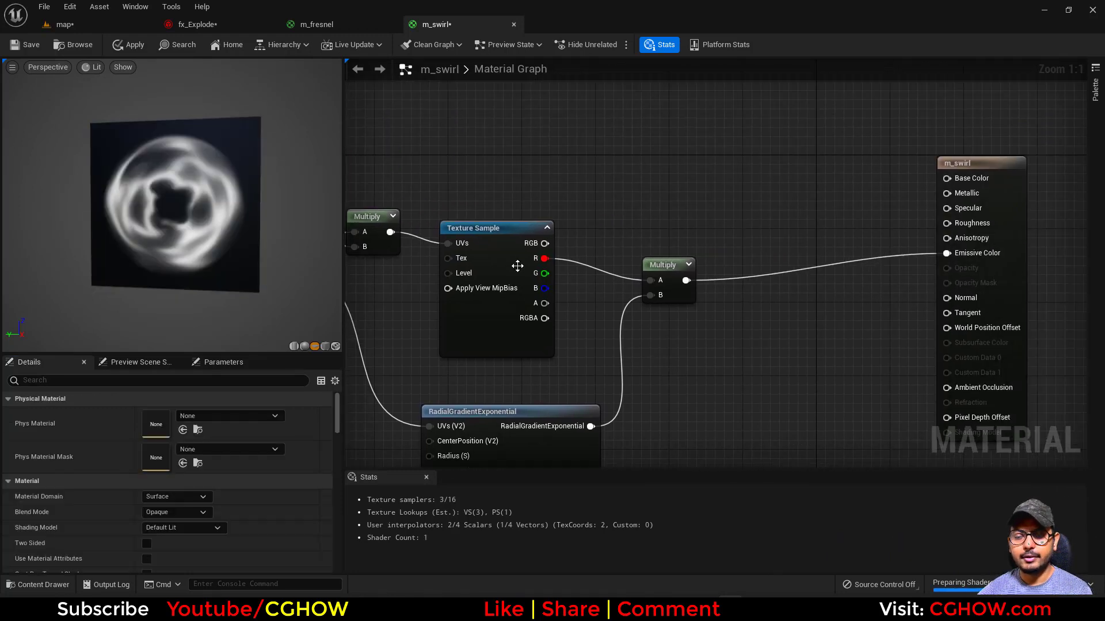
Step: Try R values of 0.2 and 0.5 in the Constant2Vector, and settle on R 0.8 and G 2
right_drag(521, 261, 794, 286)
click(564, 204)
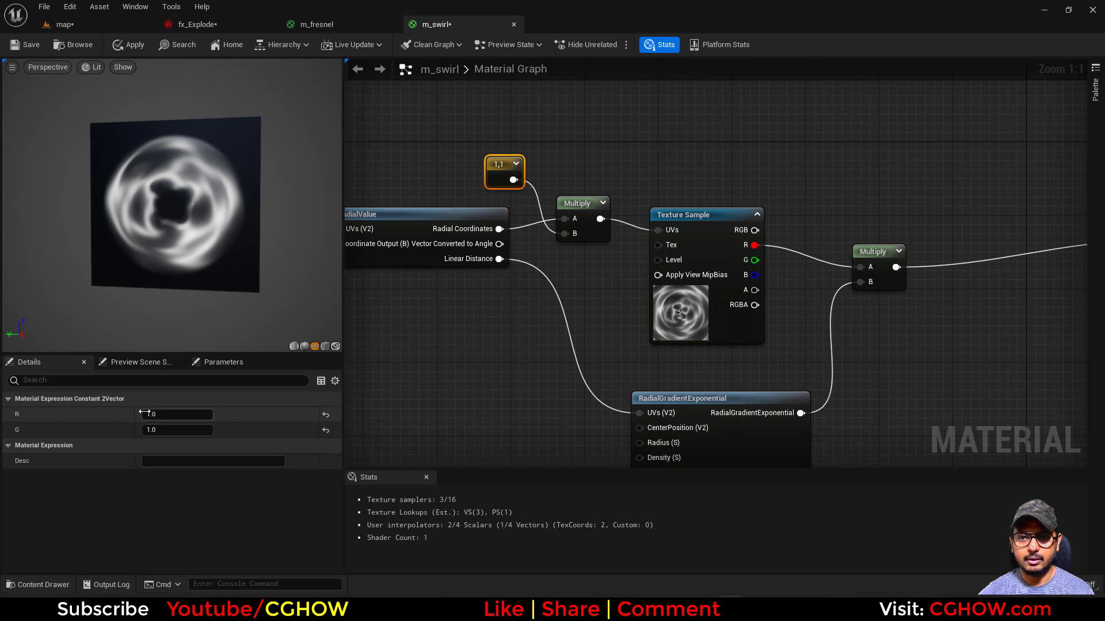
text(0.2)
key(Return)
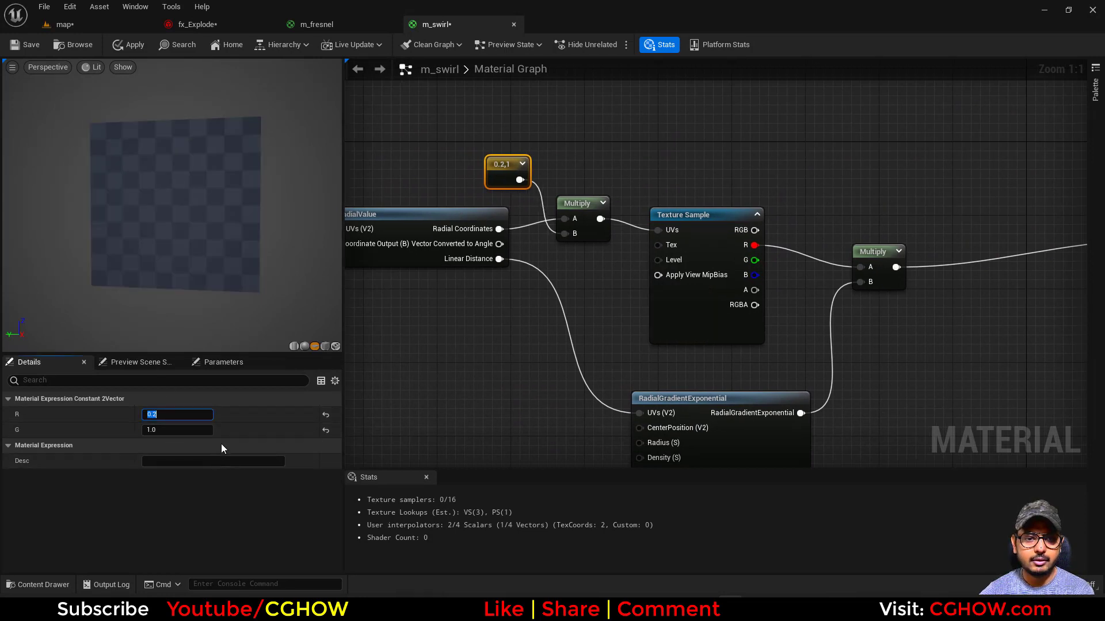
text(.5)
key(Return)
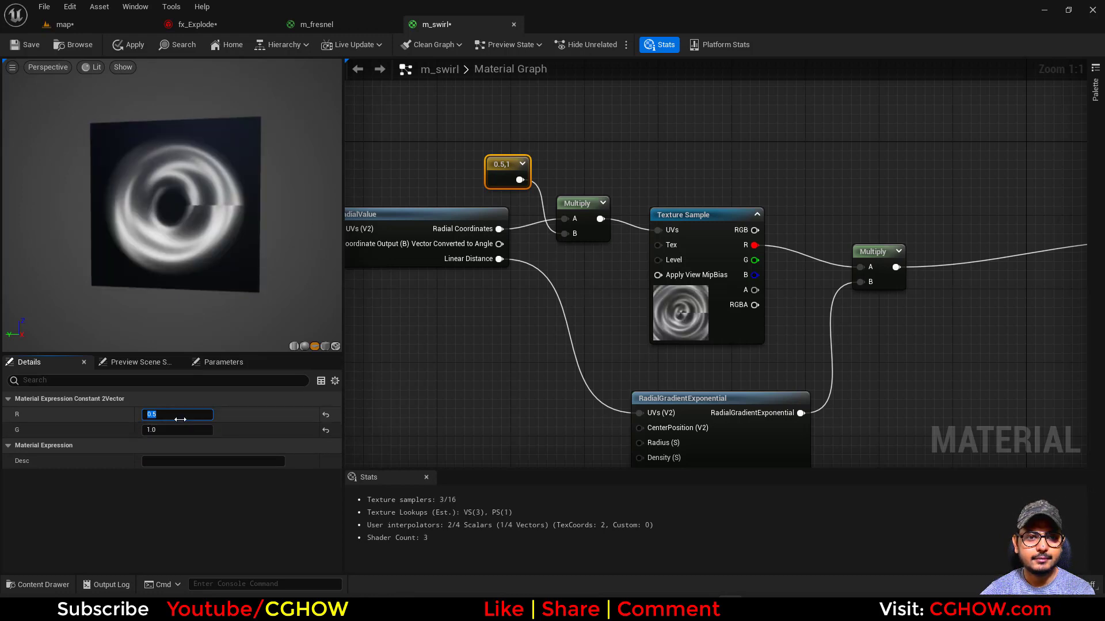
text(2)
key(Return)
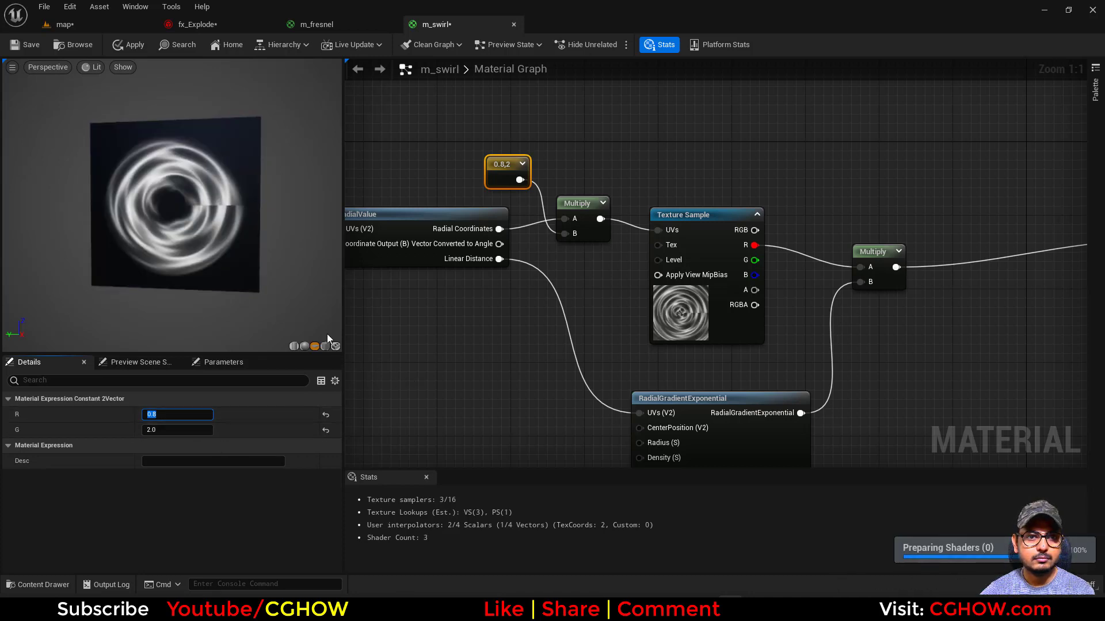
Step: Insert a Step node between the final Multiply and Emissive Color, with its Const X set to 0.1
right_drag(584, 297, 448, 282)
right_click(595, 236)
text(ste)
click(627, 305)
drag(559, 255, 820, 228)
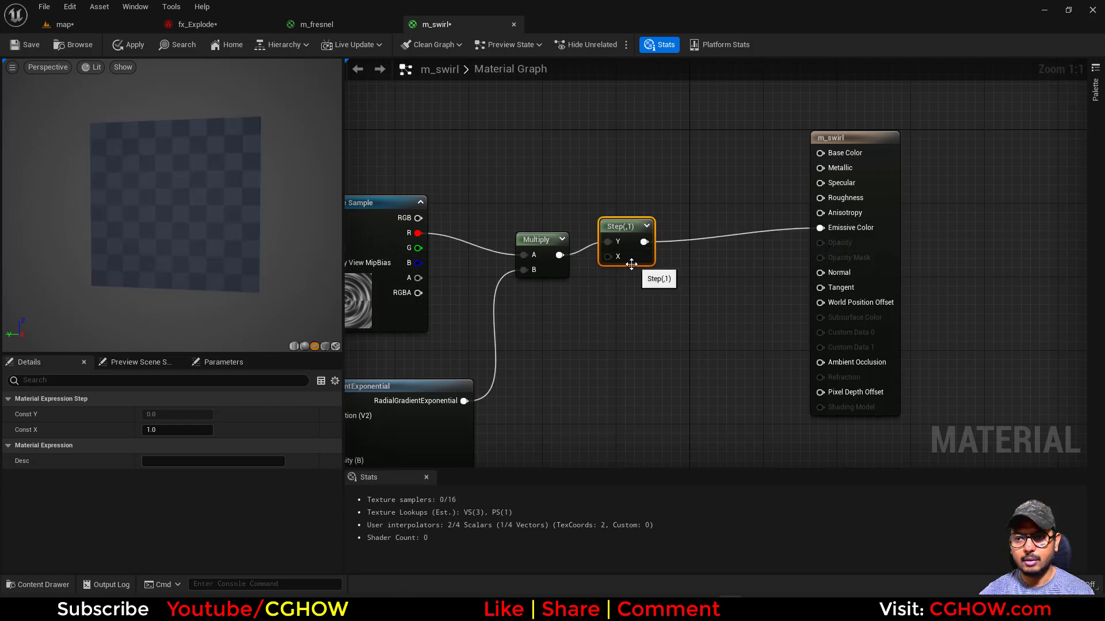
click(165, 431)
text(0.1)
key(Return)
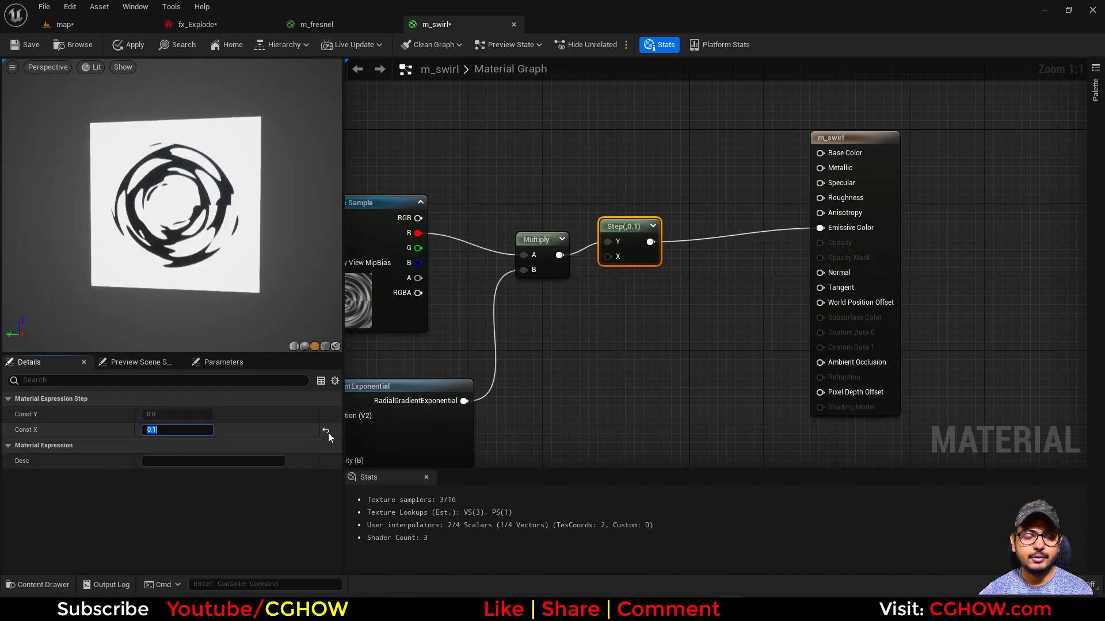
Step: Insert a One Minus (1-x) node between the Step node and Emissive Color
right_drag(668, 296, 627, 324)
click(645, 310)
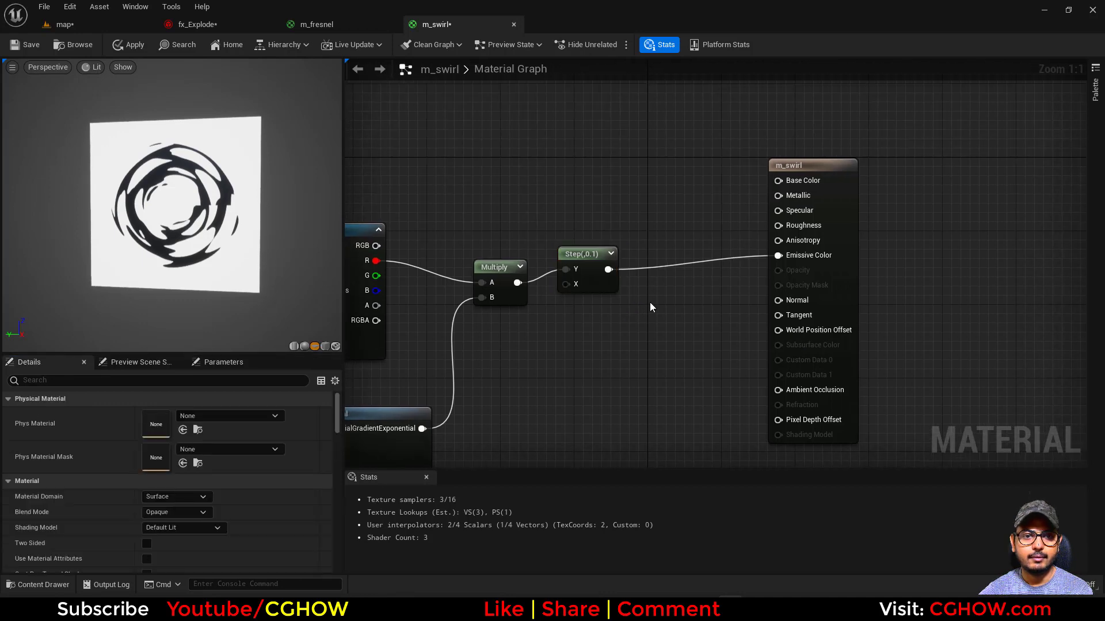
key(o)
click(643, 244)
drag(608, 270, 779, 255)
Step: Add a Particle Color node and connect its color output to Emissive Color in place of the 1-x result
right_drag(573, 316, 703, 384)
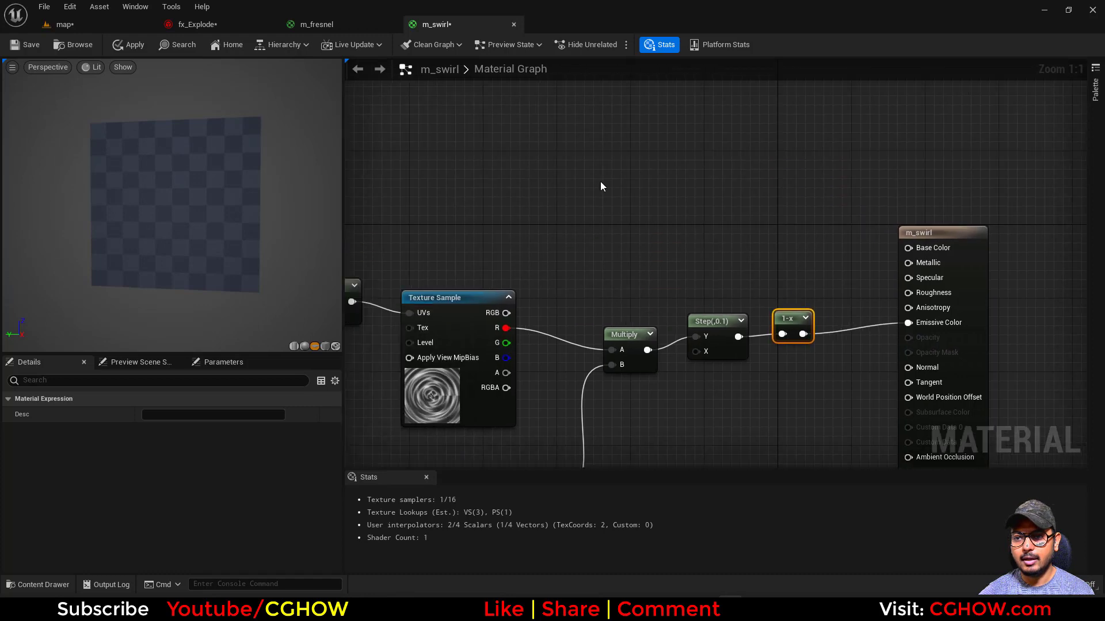
right_click(600, 184)
text(par)
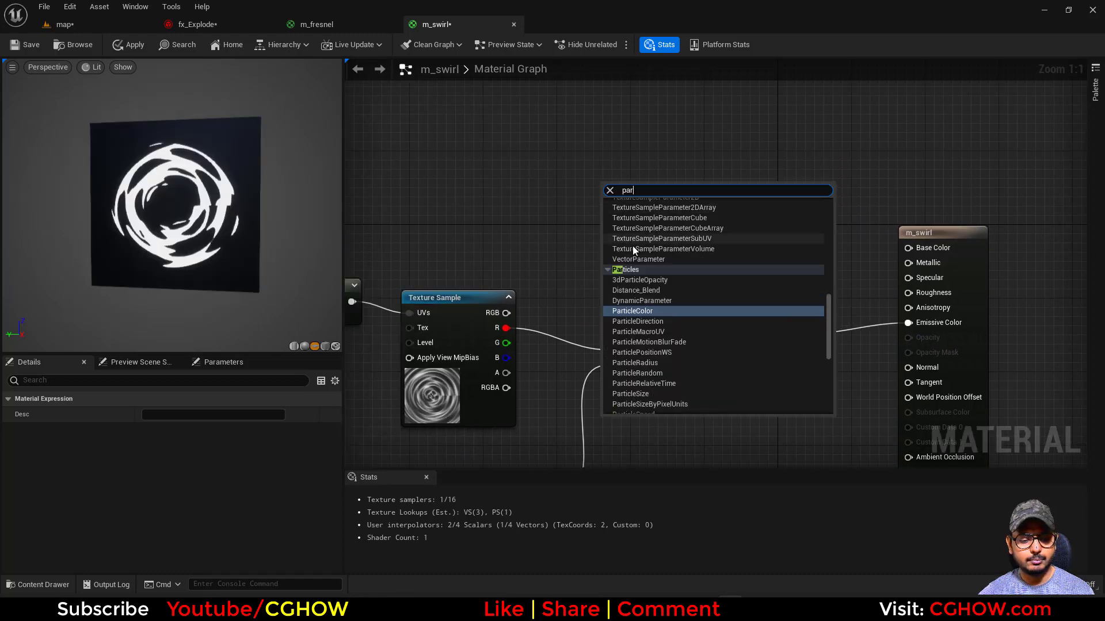
click(633, 311)
drag(662, 213, 944, 325)
Step: Try the Additive blend mode on the m_swirl material
click(943, 323)
click(155, 513)
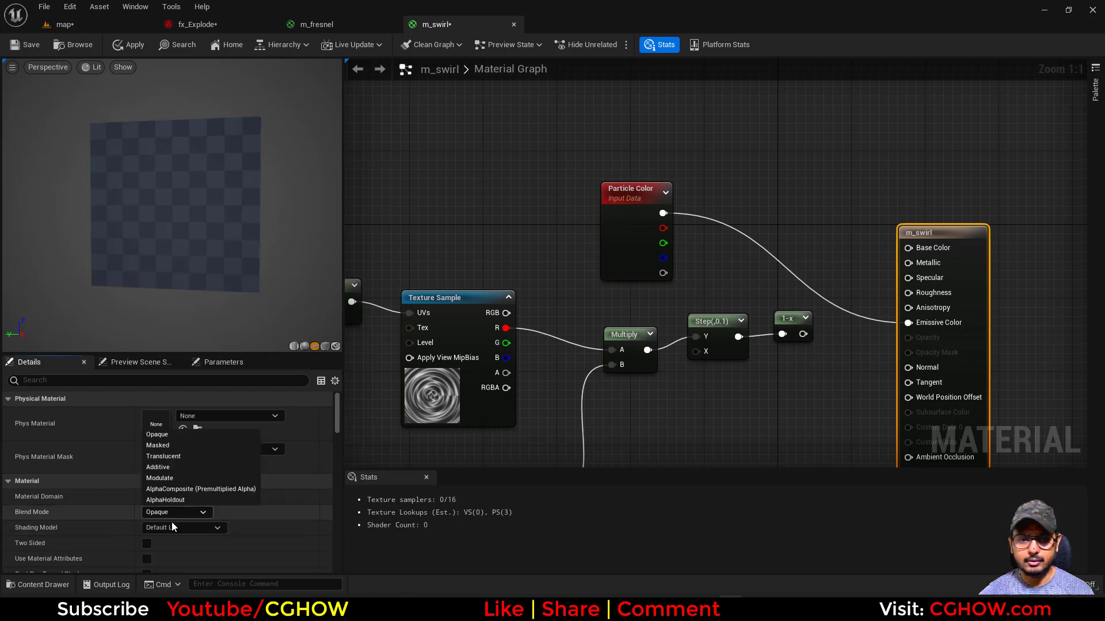
click(161, 467)
click(168, 510)
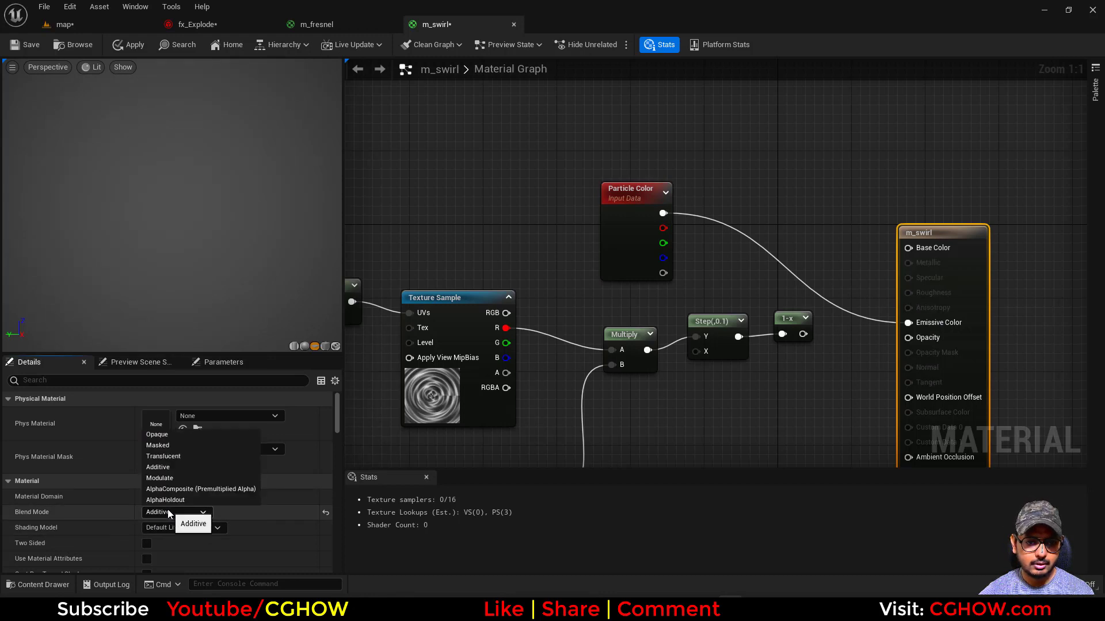
Step: Bring up the GIF Scrubber browser window to check the reference explosion frame, and return to the material editor
click(603, 609)
click(638, 518)
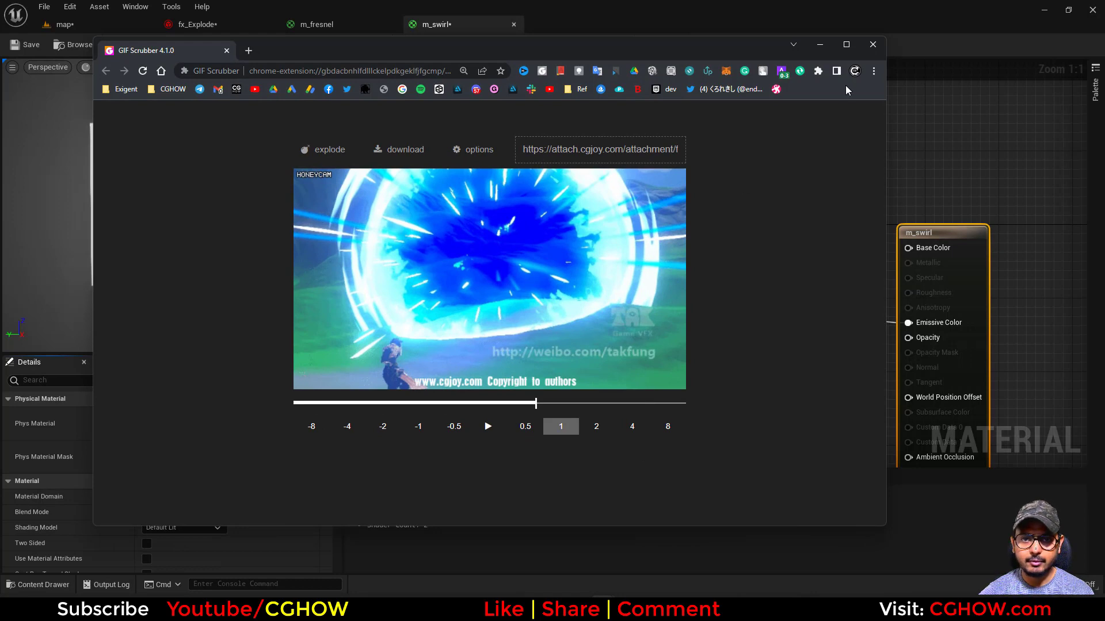
click(820, 45)
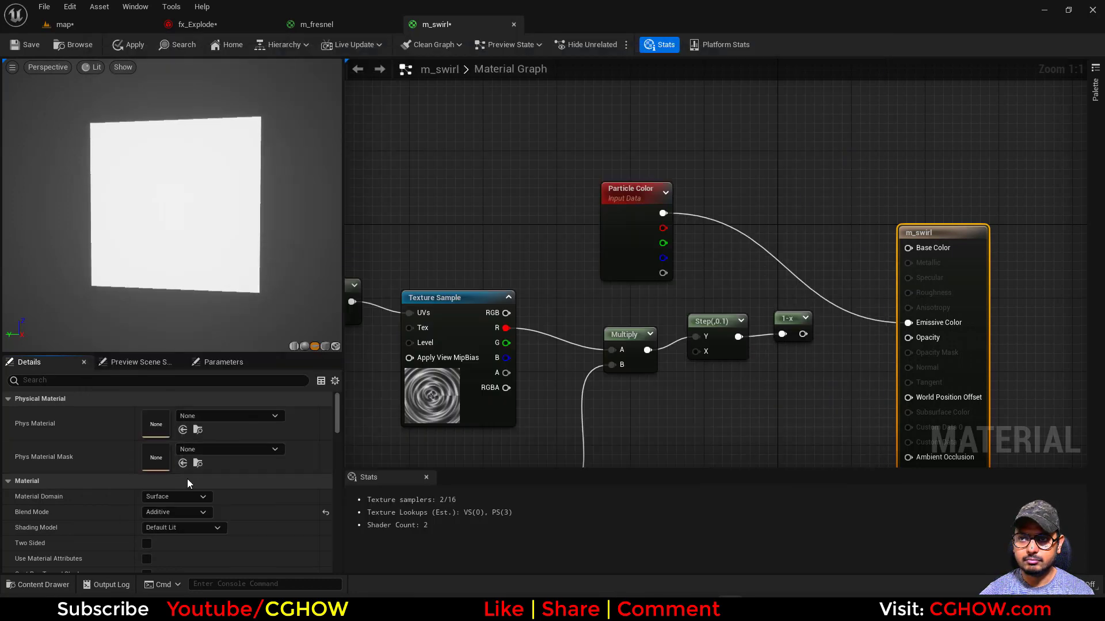
Step: Configure the m_swirl material with Translucent blend mode, Unlit shading model and Two Sided enabled
click(176, 513)
click(163, 456)
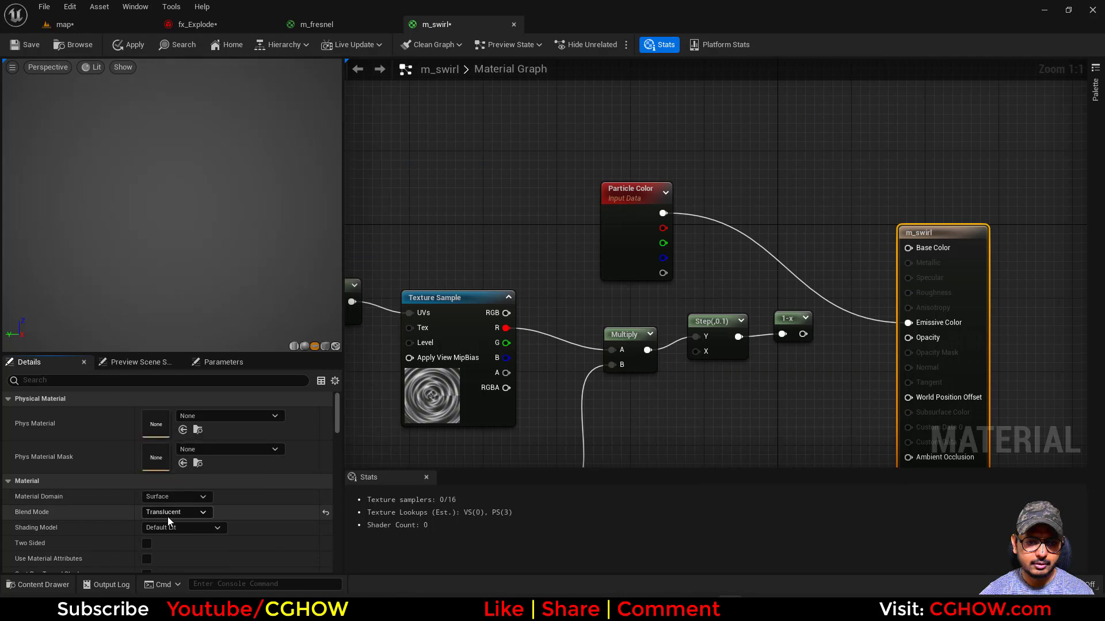
click(170, 528)
click(152, 384)
click(147, 543)
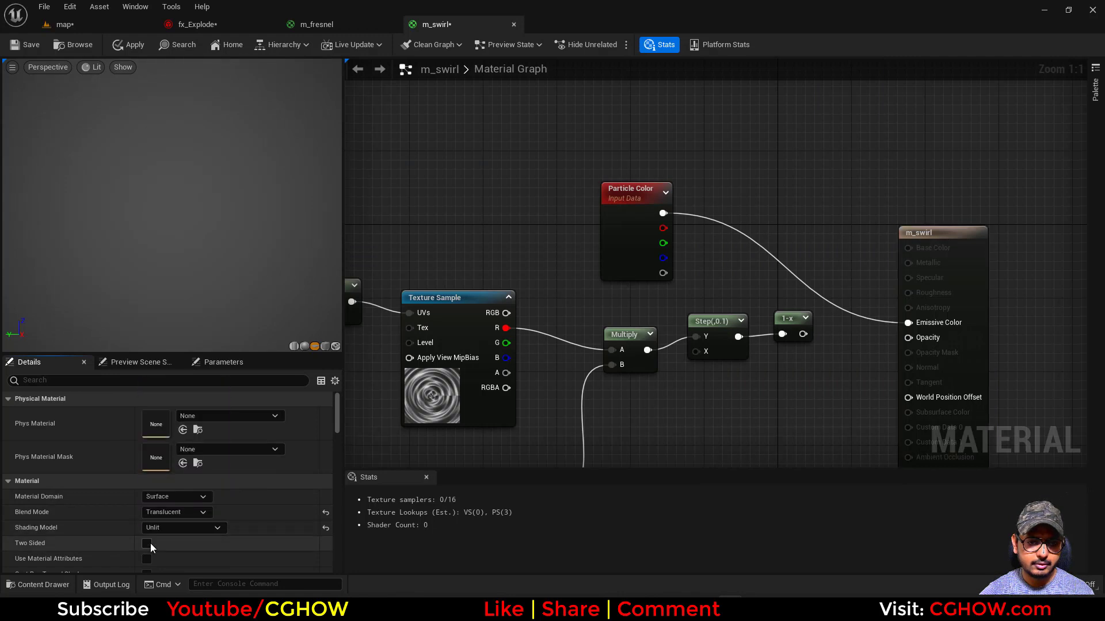
Step: Add a Dynamic Parameter node, connect its first parameter to the Step node's X input, and name that parameter step
right_drag(713, 432, 756, 320)
right_click(699, 340)
text(dyn)
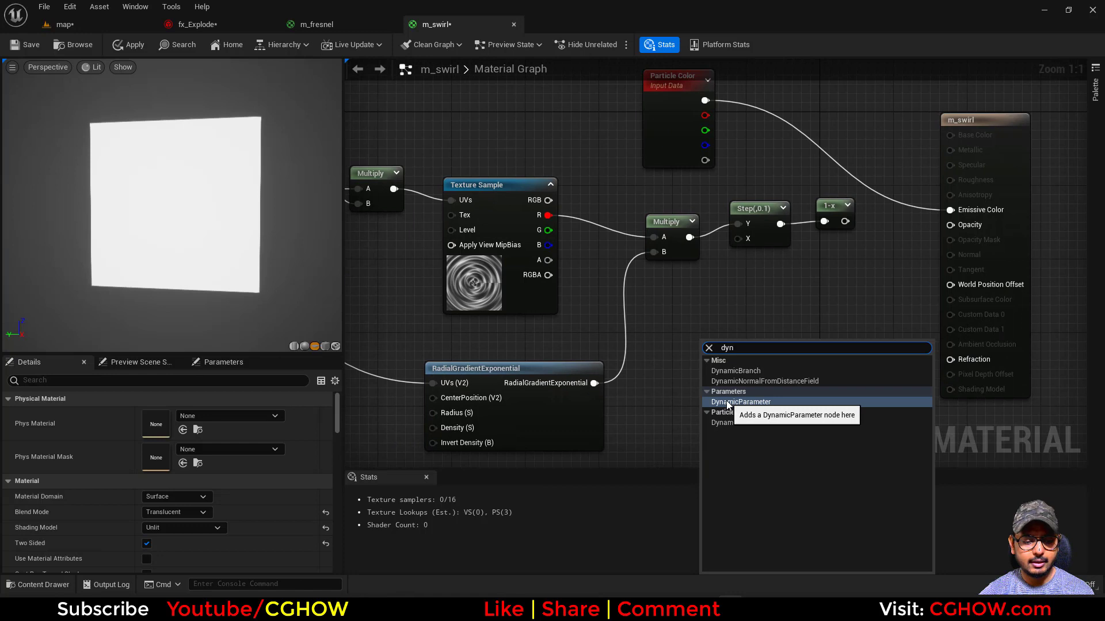
click(727, 403)
drag(784, 370, 738, 238)
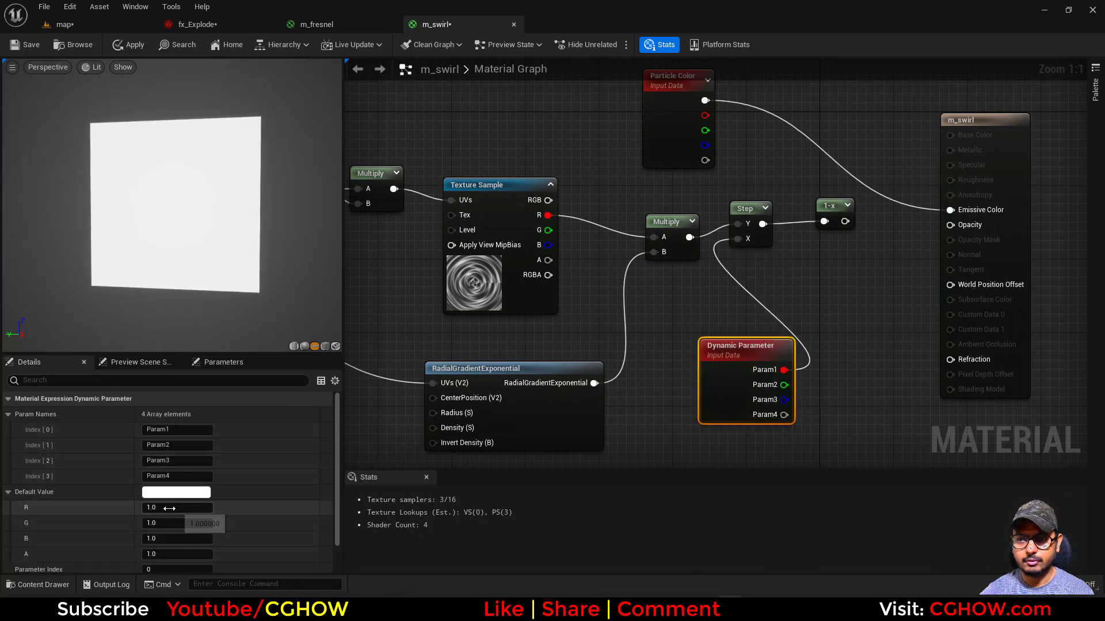
text(step)
key(Return)
Step: Multiply the 1-x output by the particle color's alpha, feed the result into Opacity, and save the m_swirl material
right_drag(1012, 198, 888, 207)
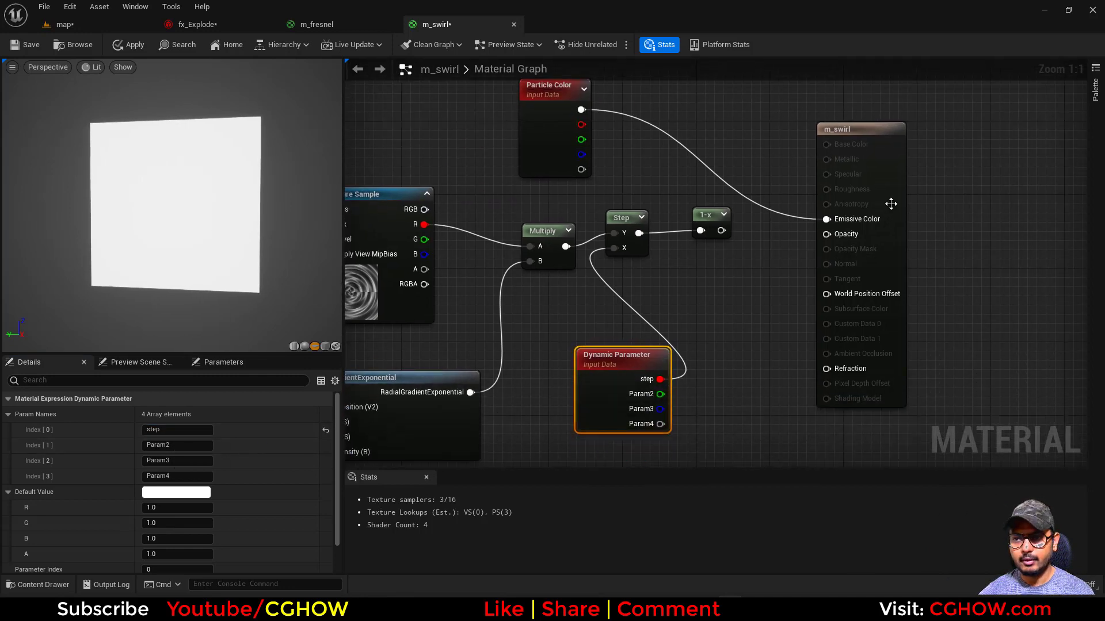
drag(888, 207, 980, 143)
right_drag(835, 226, 801, 281)
key(m)
click(747, 244)
drag(689, 286, 695, 287)
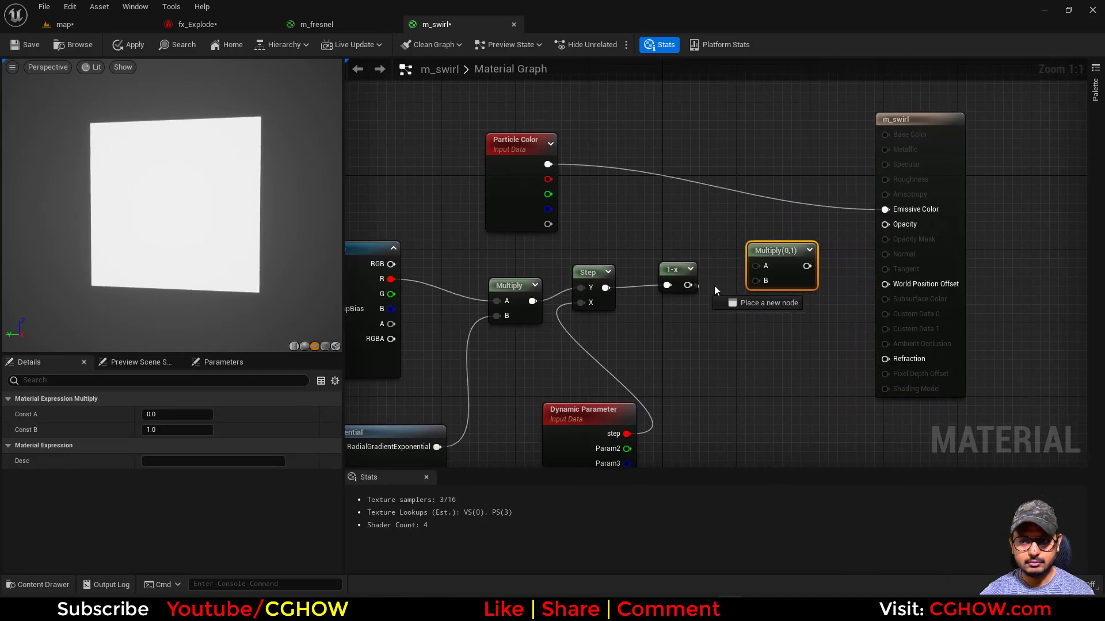
drag(765, 284, 548, 224)
drag(791, 266, 898, 227)
scroll(662, 400, down, 3)
right_drag(663, 400, 816, 283)
right_drag(529, 404, 611, 436)
key(ctrl+s)
Step: In the fx_Explode system, duplicate the glow emitter and place the copy beside fresnel_sphere
click(124, 25)
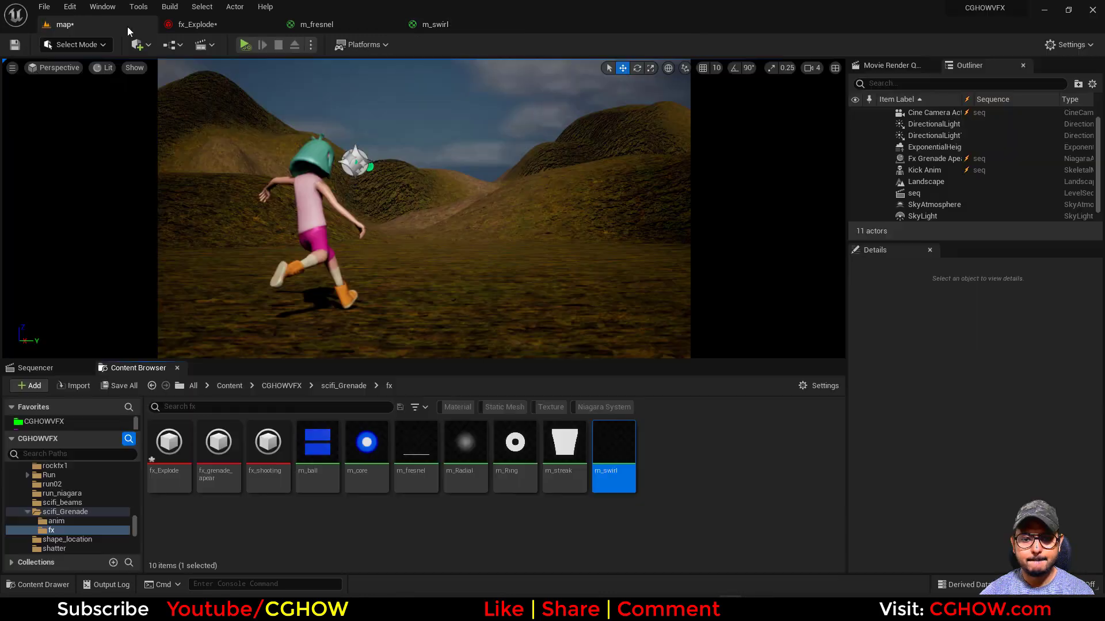
click(218, 25)
right_drag(124, 360, 171, 354)
click(213, 167)
mouse_move(293, 387)
right_down()
mouse_move(240, 419)
mouse_move(157, 396)
mouse_move(102, 397)
right_up()
click(200, 160)
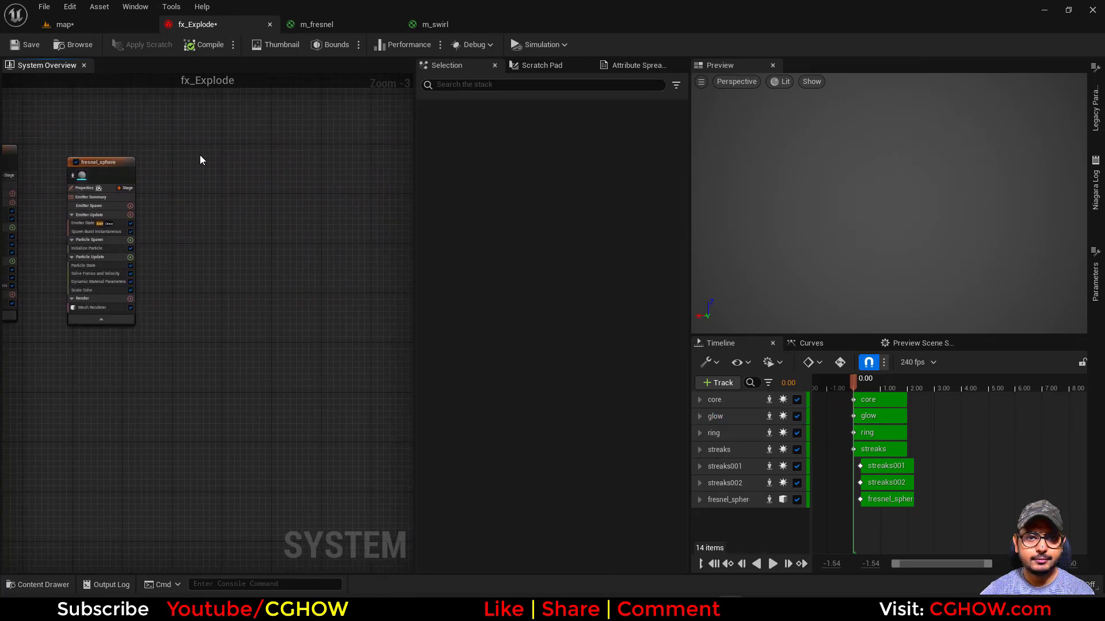
key(ctrl+v)
scroll(185, 218, up, 1)
scroll(208, 244, up, 2)
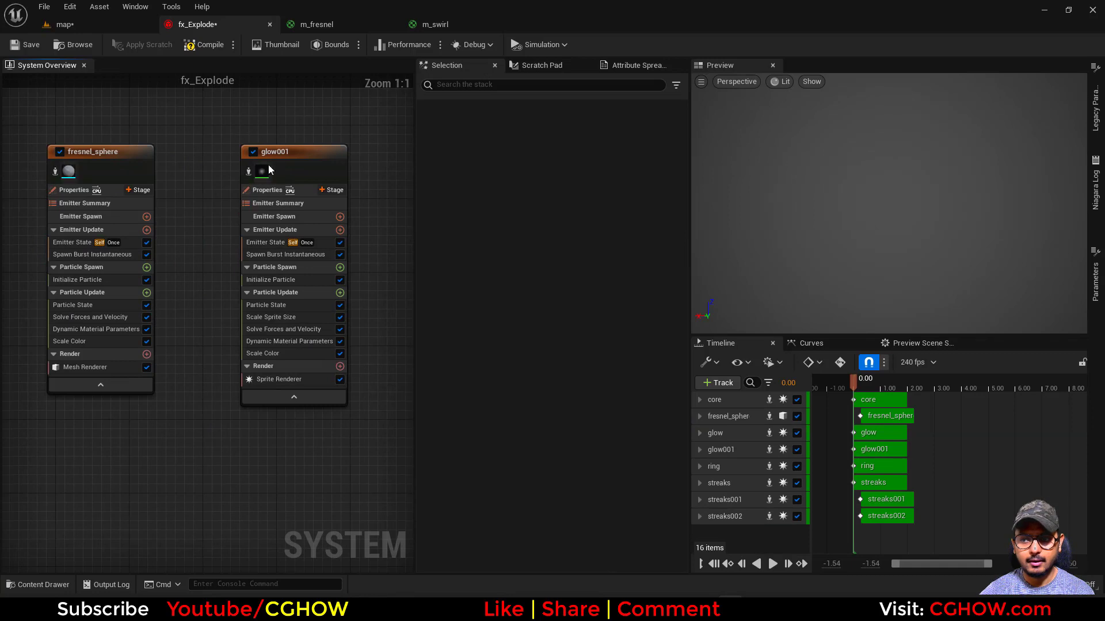
Step: Rename the duplicated glow emitter as side_swirls
double_click(279, 153)
text(si)
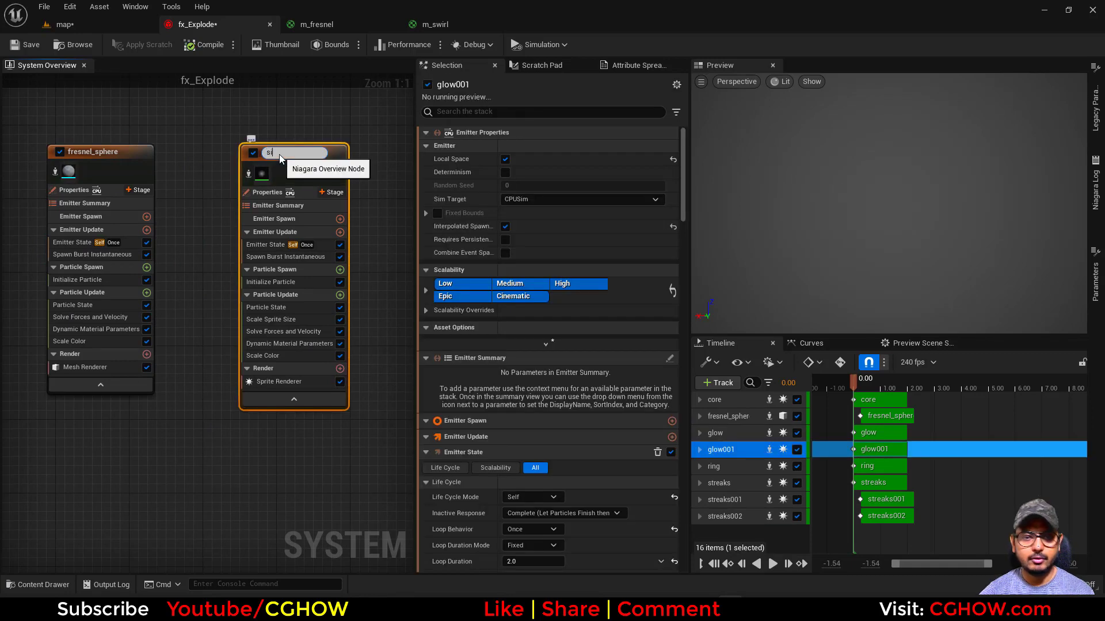
text(de_swirl)
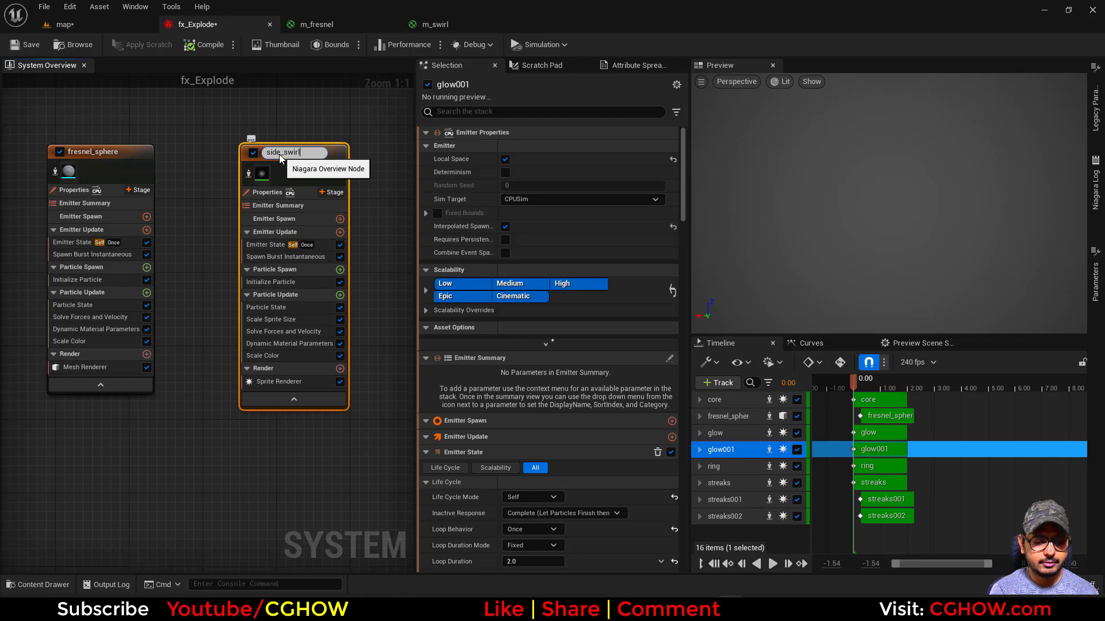
key(Return)
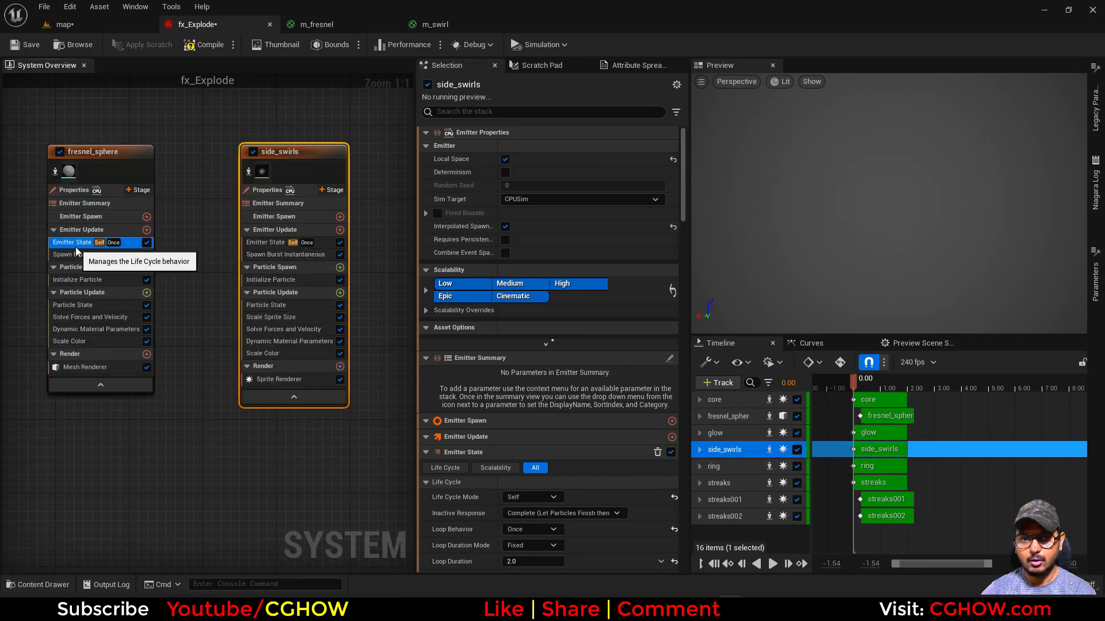
Step: Match the fresnel_sphere emitter's delay by setting the side_swirls Loop Delay to 0.25
click(104, 242)
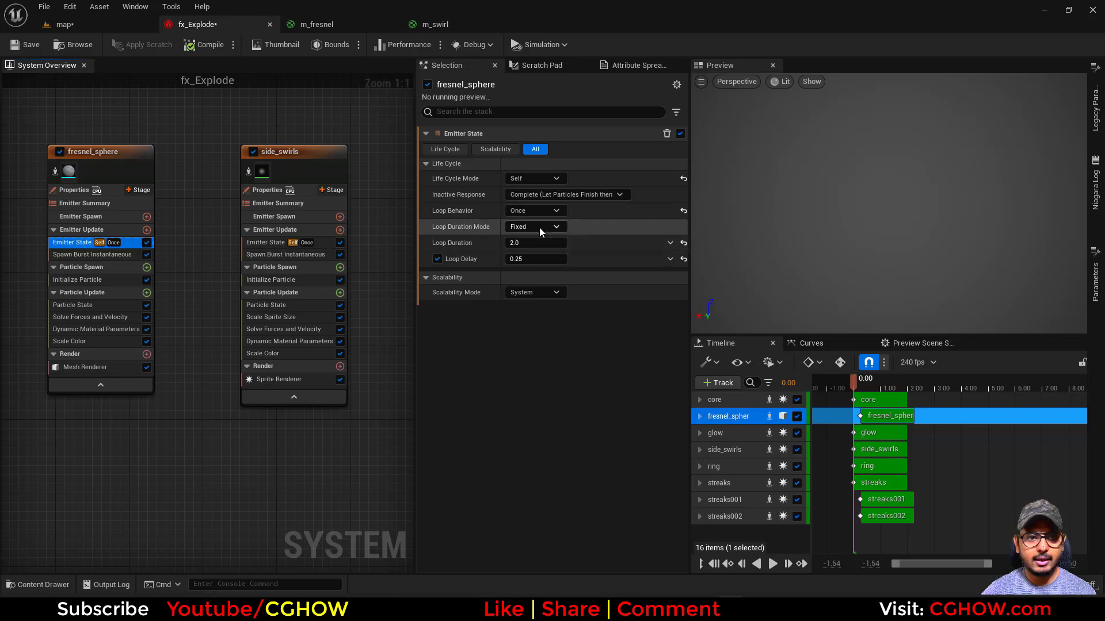
click(266, 242)
click(541, 259)
text(.25)
key(Return)
Step: Assign m_swirl as the side_swirls Sprite Renderer material and isolate that emitter in the preview
click(435, 25)
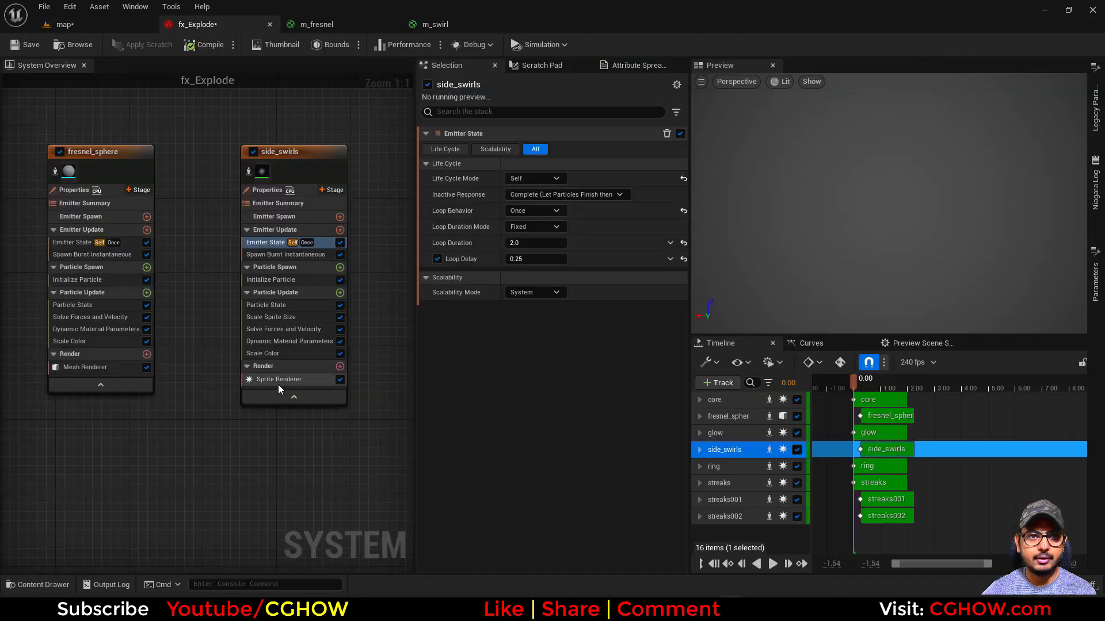
click(278, 380)
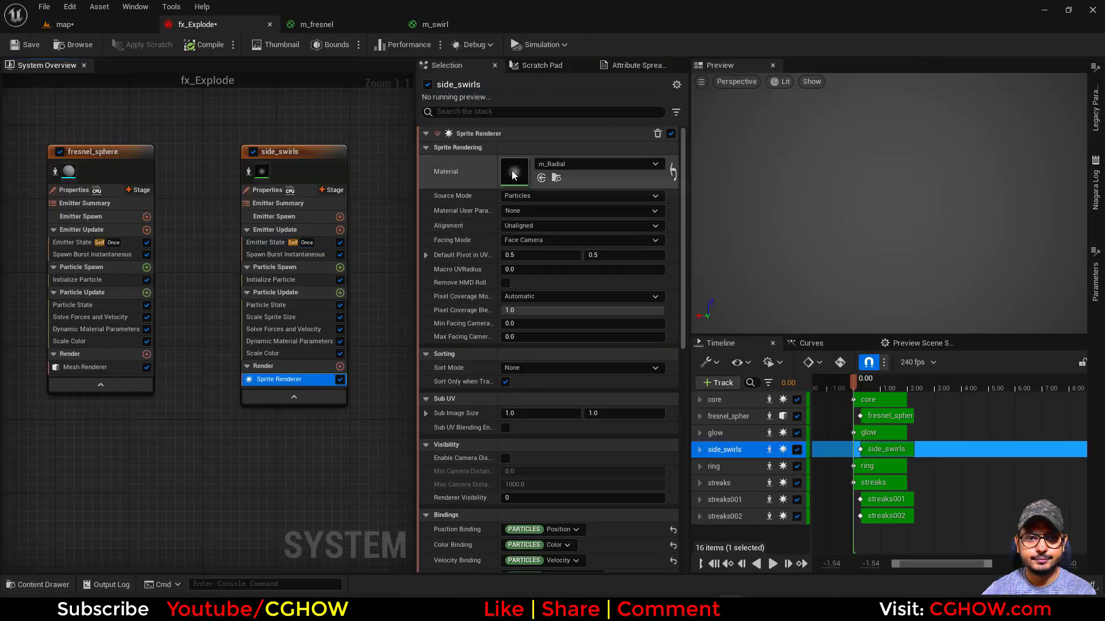
click(248, 171)
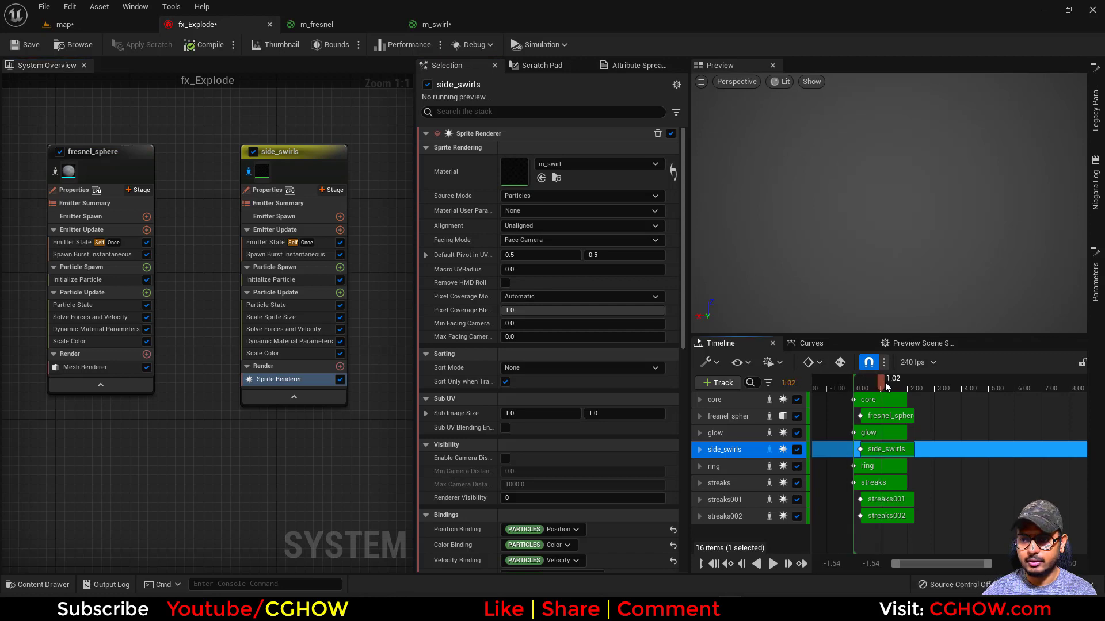
drag(885, 382, 871, 382)
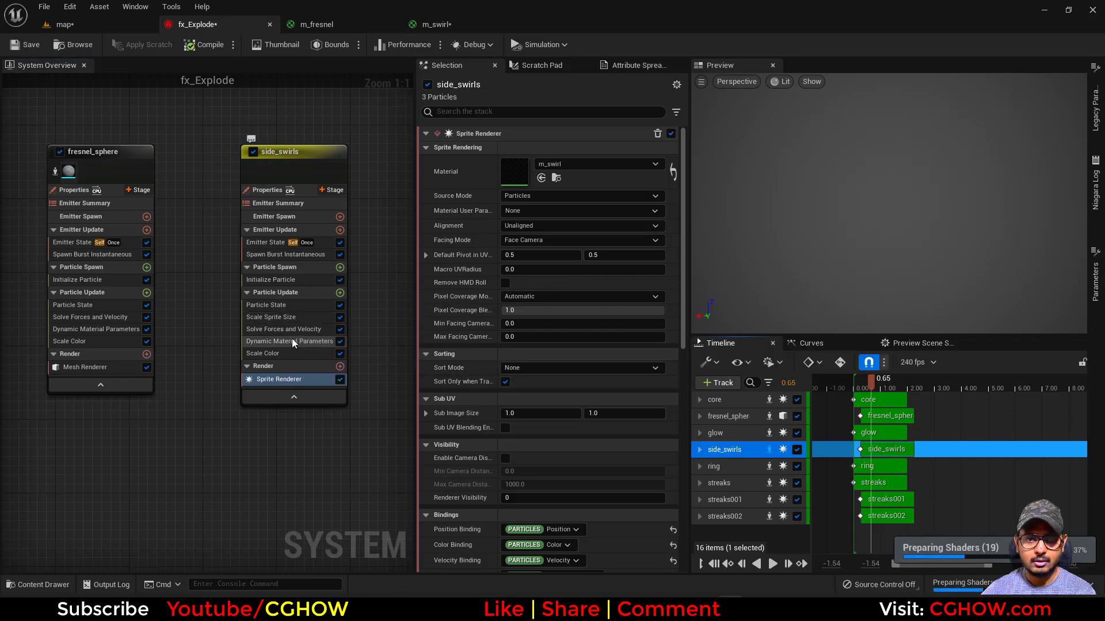
Step: In side_swirls' Dynamic Material Parameters, reset the second parameter's curve to default and set step to 0.1
click(292, 342)
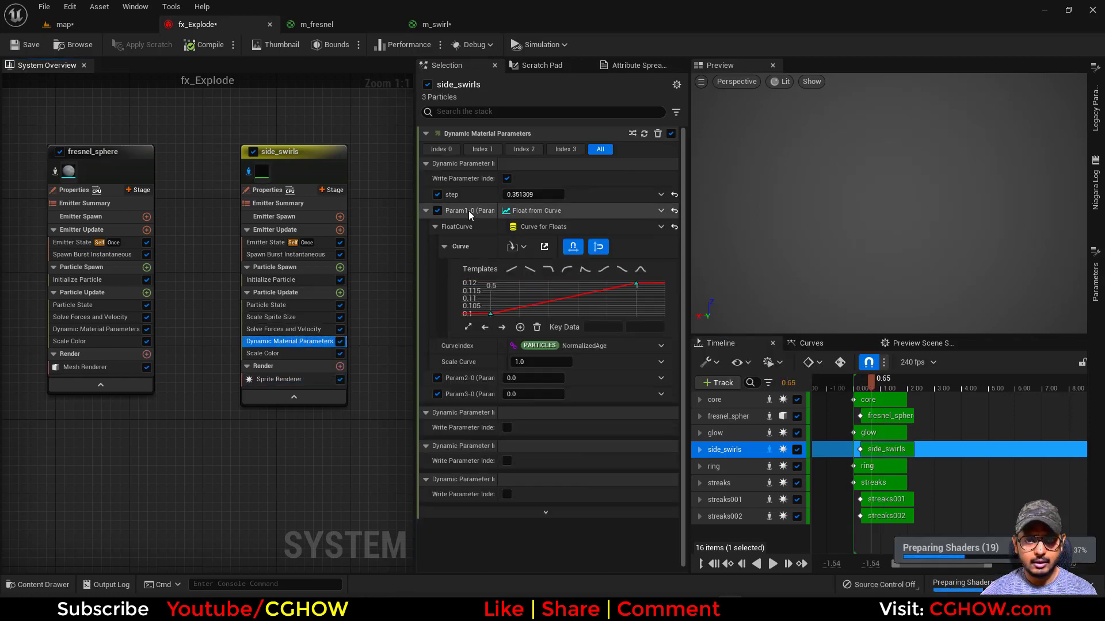
click(675, 210)
click(544, 194)
text(0.1)
key(Return)
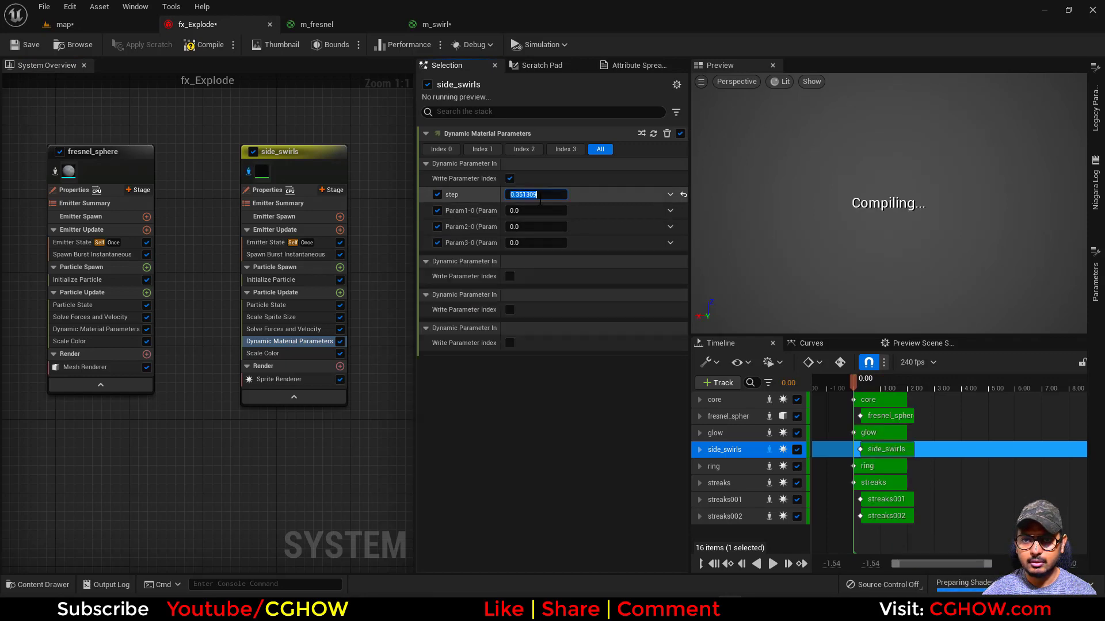
Step: Set the side_swirls initial particle color to a slightly shifted blue with brightness value 100
click(271, 280)
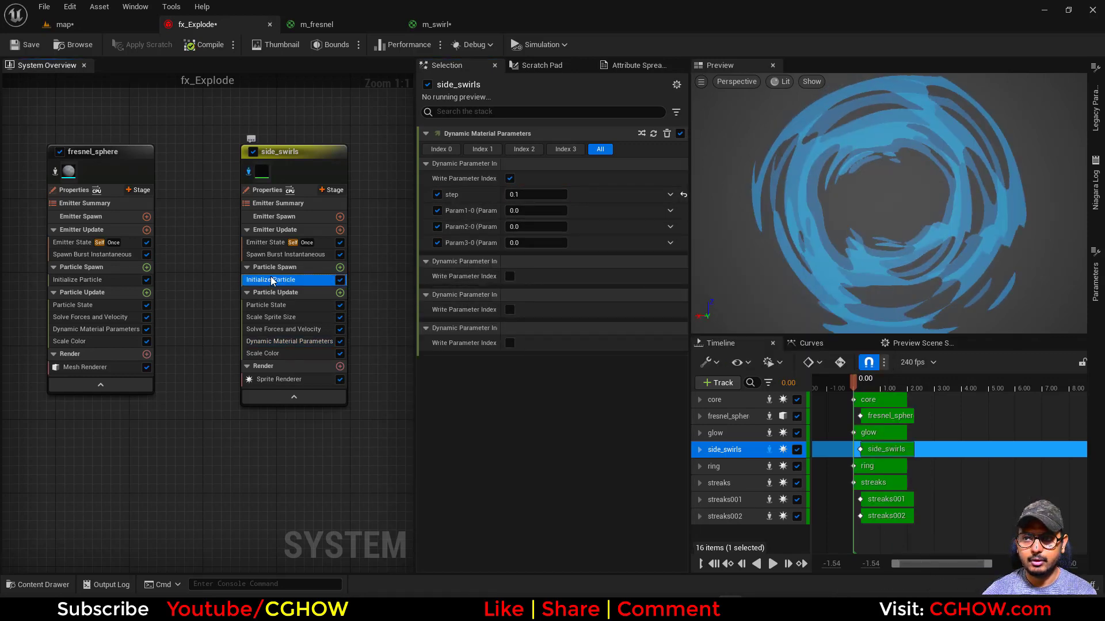
click(524, 245)
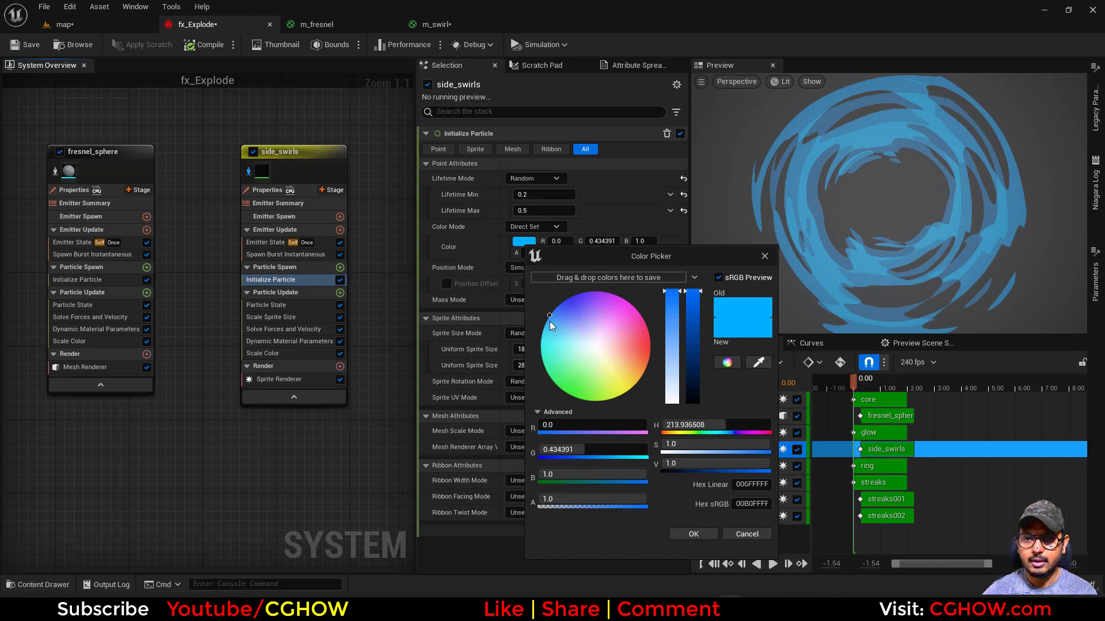
click(549, 317)
key(Return)
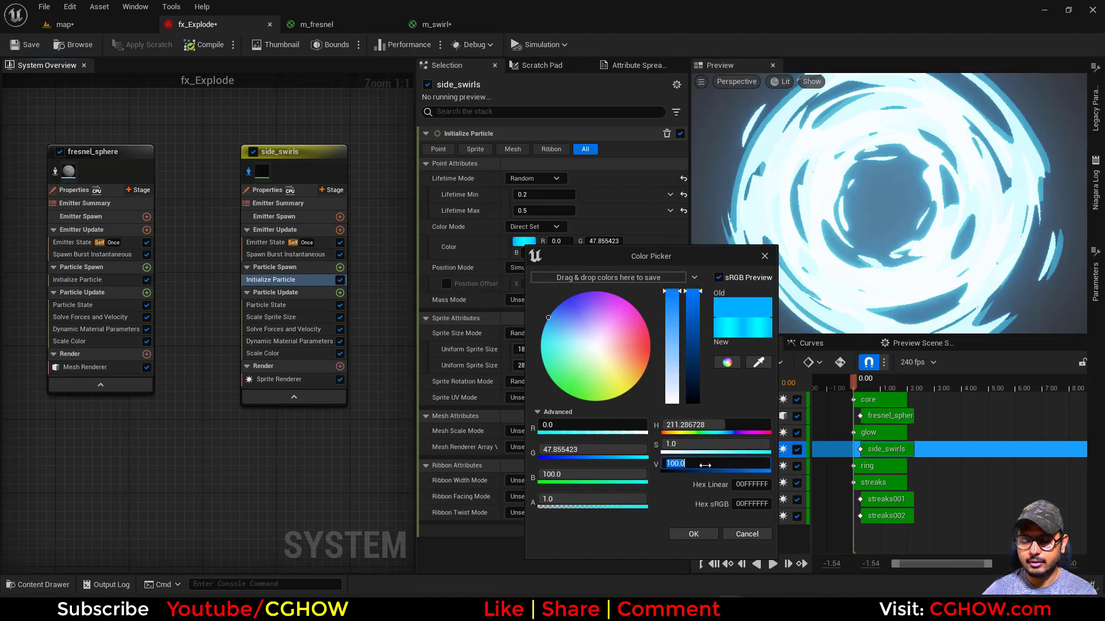
click(692, 534)
Step: Try a burst spawn count of 2 on side_swirls, restore it to 3, and scrub the timeline to check
click(286, 254)
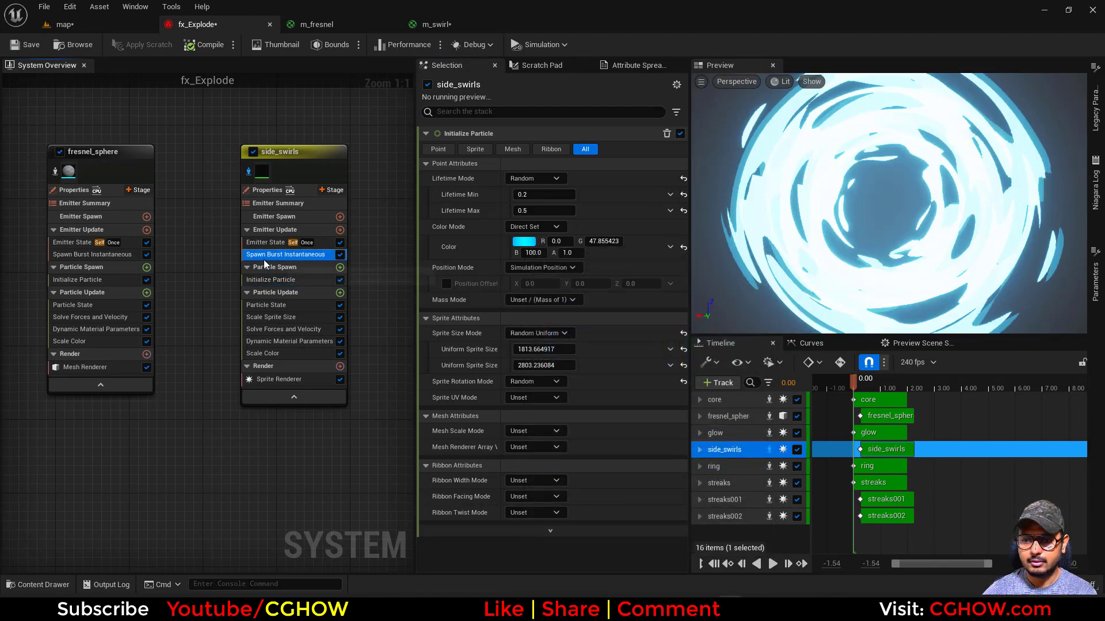
click(524, 151)
text(2)
key(Return)
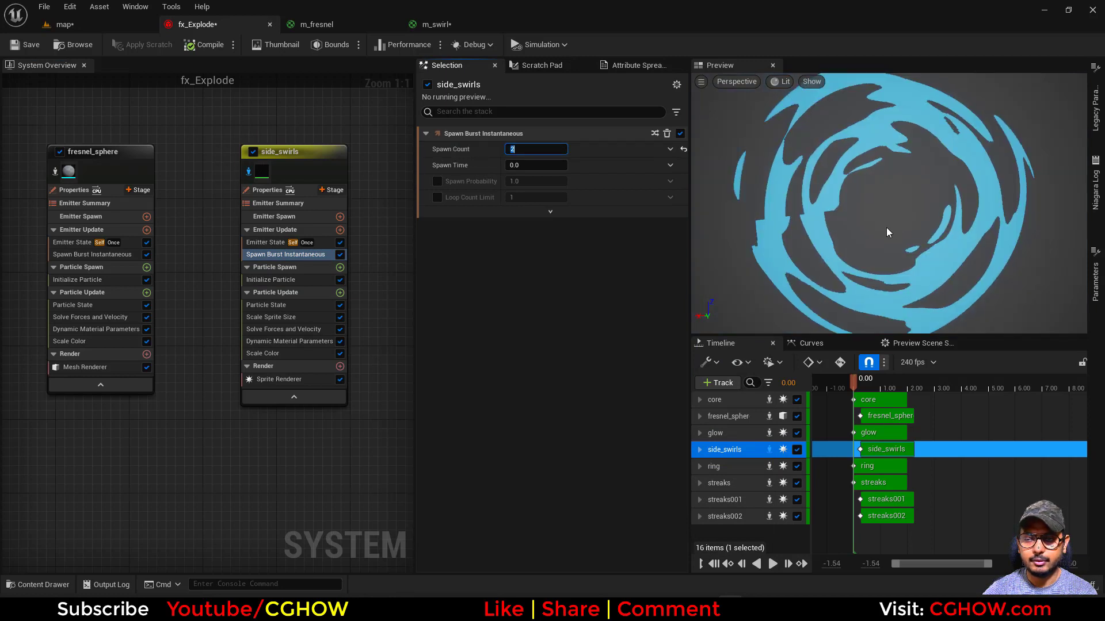
key(Return)
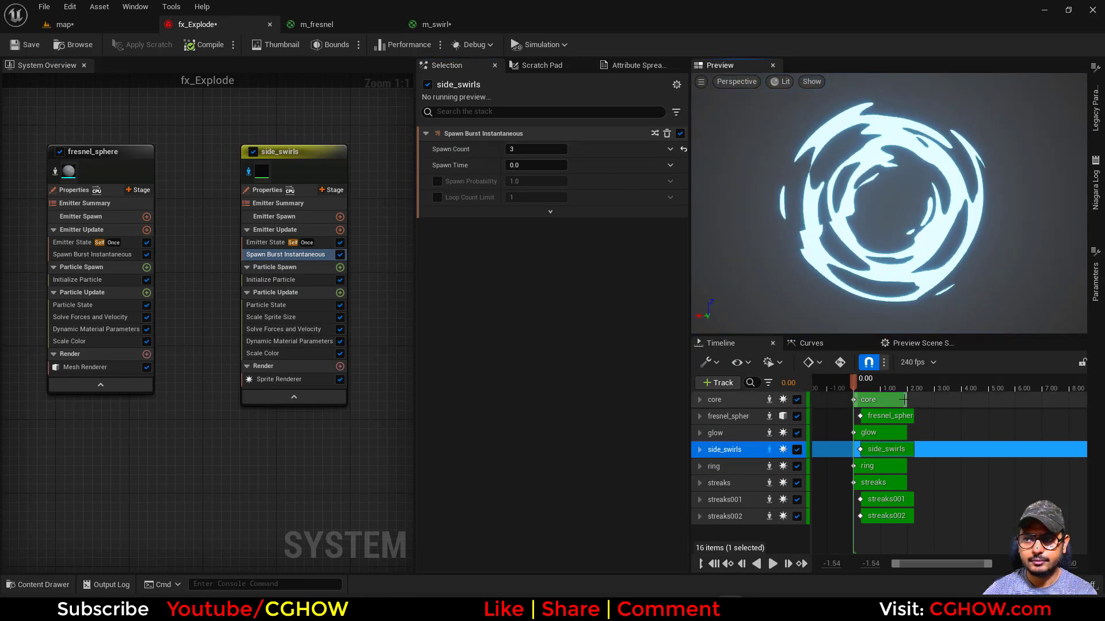
drag(858, 382, 869, 383)
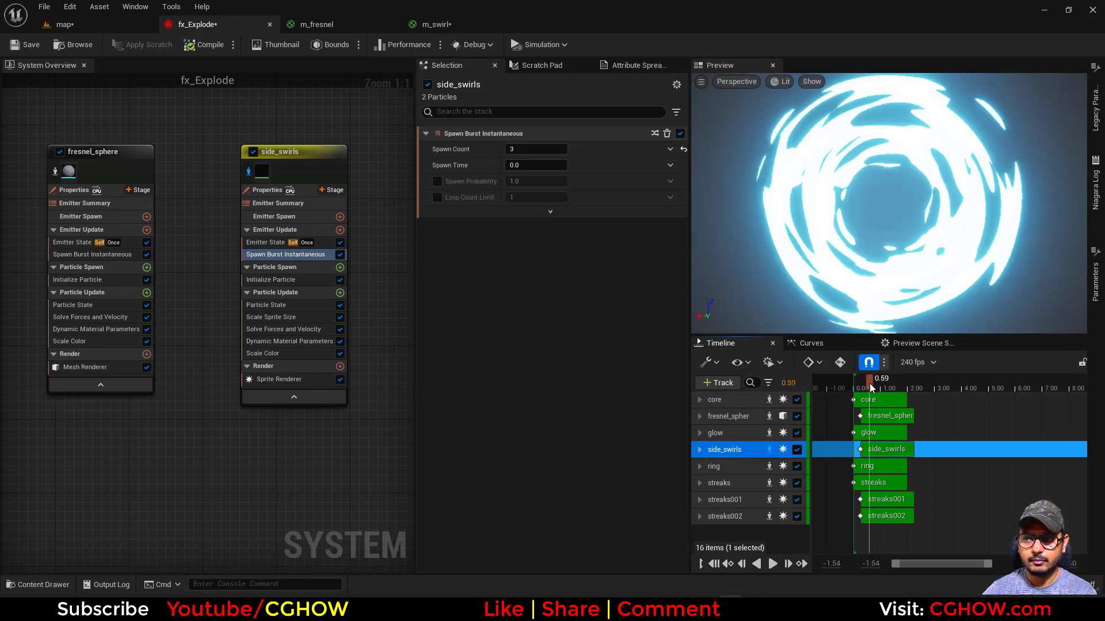
Step: In m_swirl, connect the Dynamic Parameter's second output to the Density input of RadialGradientExponential
click(465, 28)
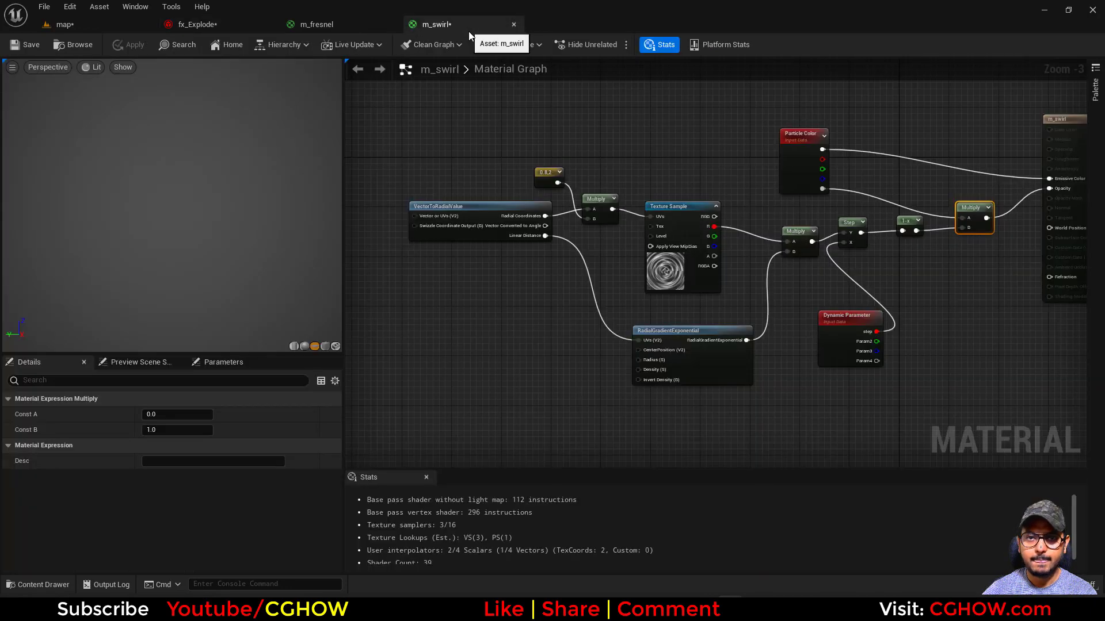
drag(726, 349, 698, 351)
scroll(713, 357, up, 3)
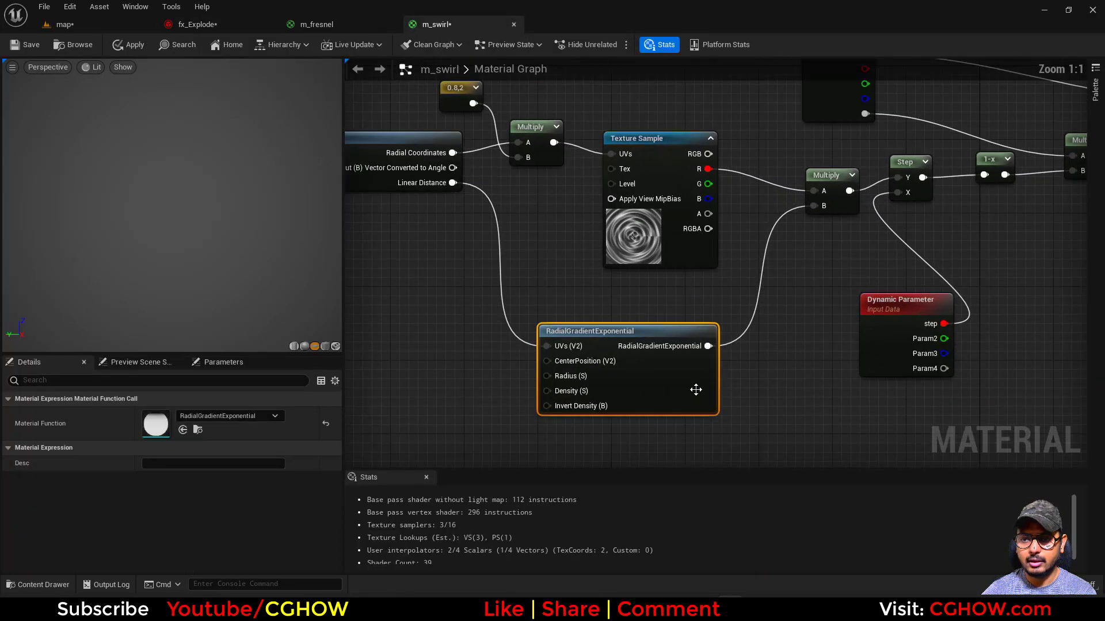
right_drag(533, 406, 631, 354)
drag(1058, 291, 682, 344)
right_drag(831, 354, 685, 352)
Step: Name the second dynamic parameter dens and save the m_swirl material
click(880, 271)
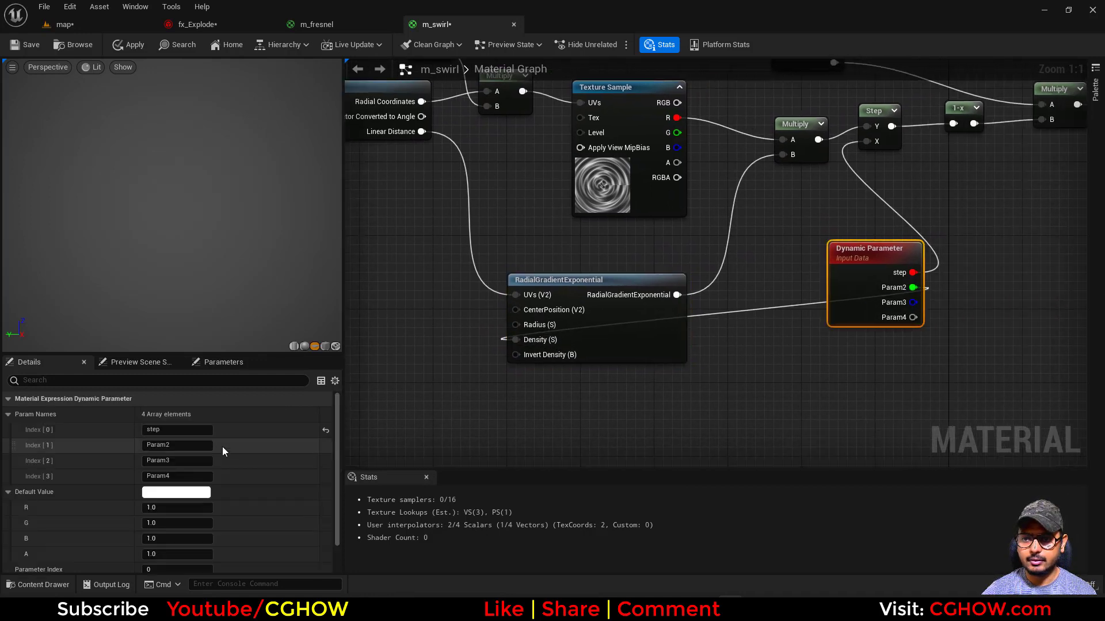
click(182, 444)
text(dens)
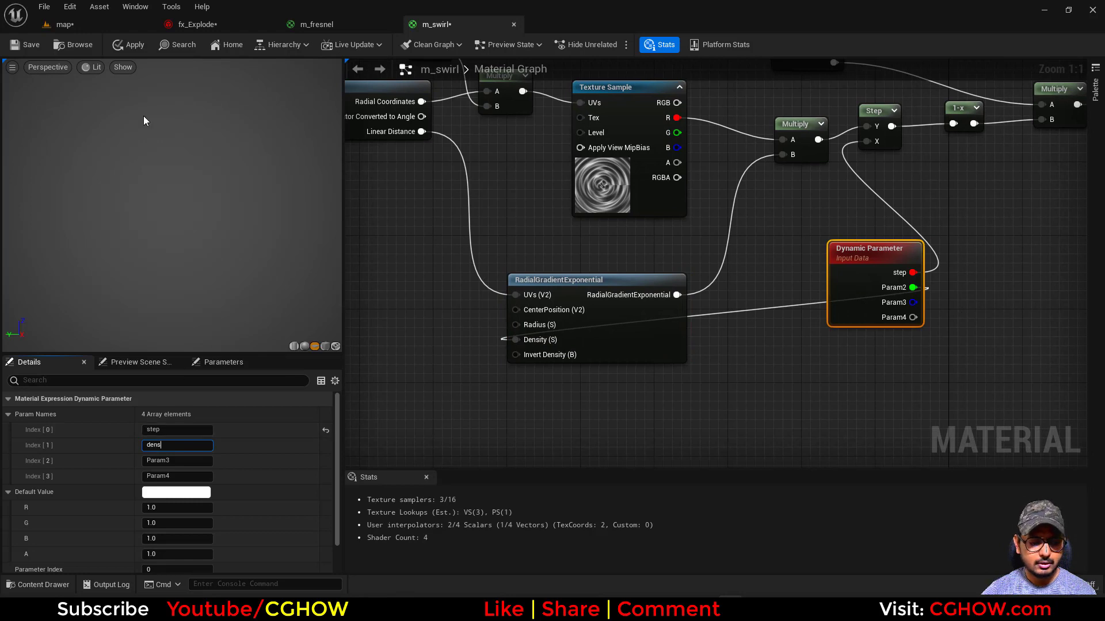
click(14, 47)
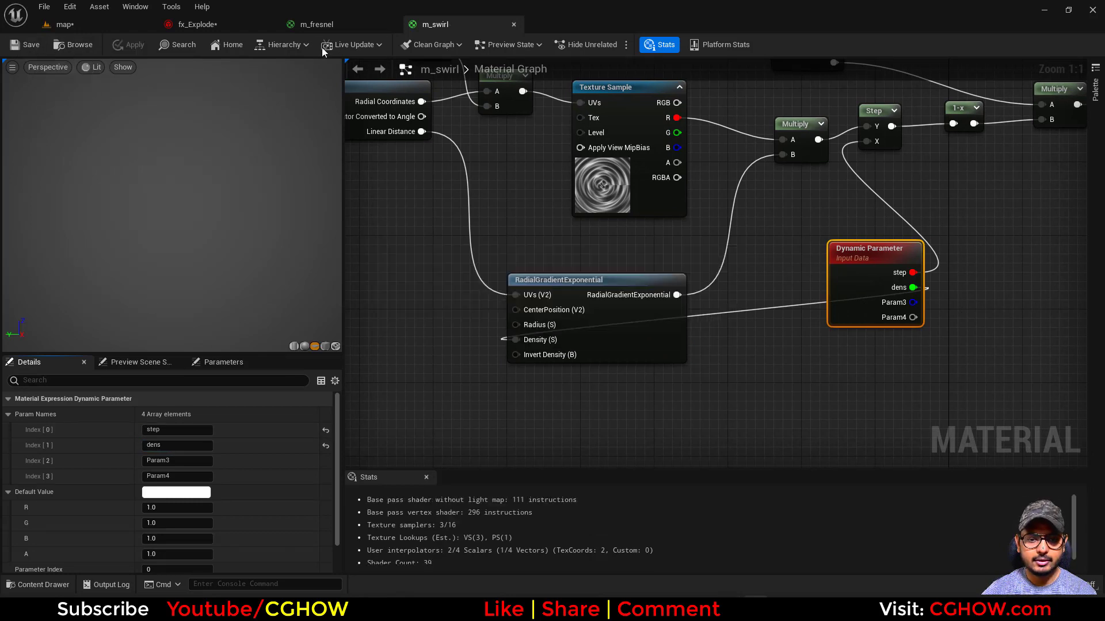
Step: In fx_Explode, set the dens value in side_swirls' Dynamic Material Parameters to about 3.07
click(222, 28)
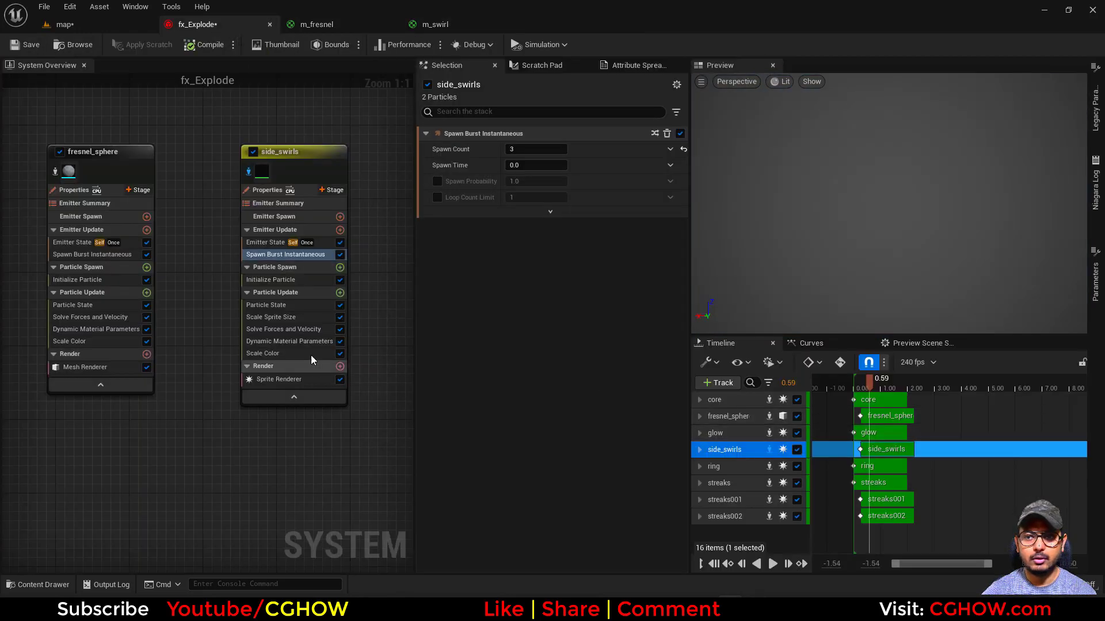
click(274, 340)
click(535, 210)
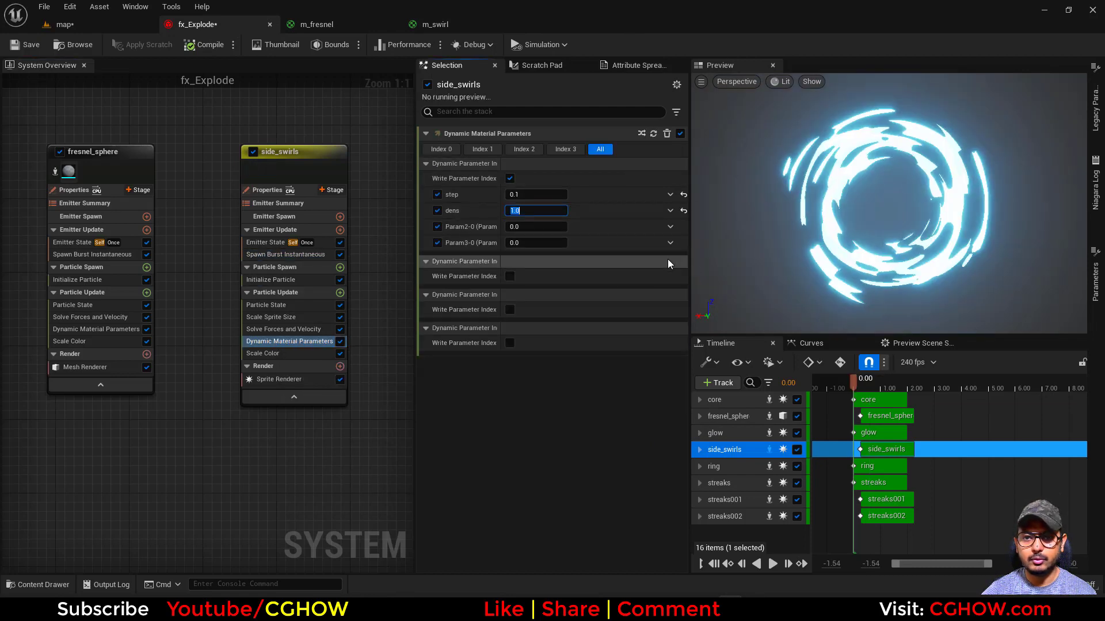
mouse_move(558, 211)
mouse_down()
mouse_move(539, 211)
mouse_move(572, 211)
mouse_up()
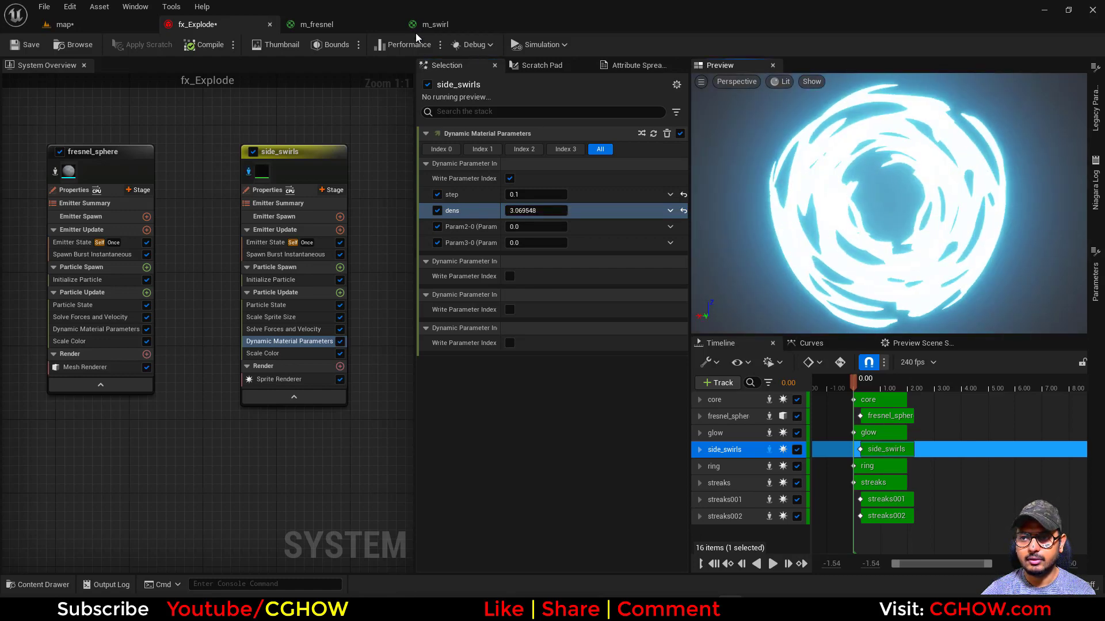
Step: In m_swirl, insert a copy of the Step node between RadialGradientExponential and the Multiply node's B input
click(435, 25)
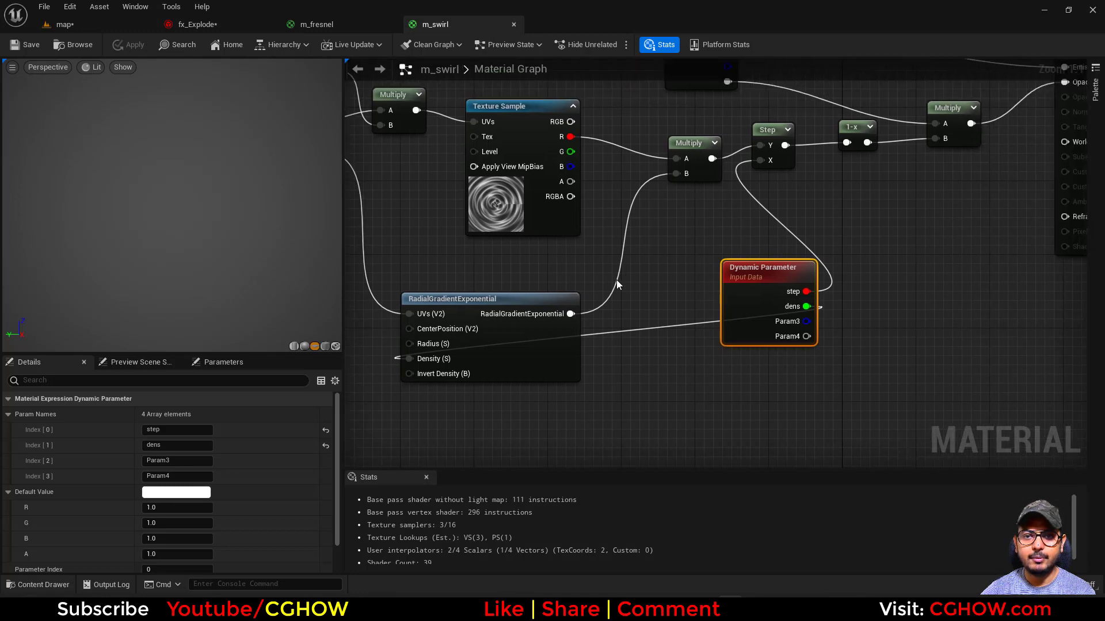
click(785, 165)
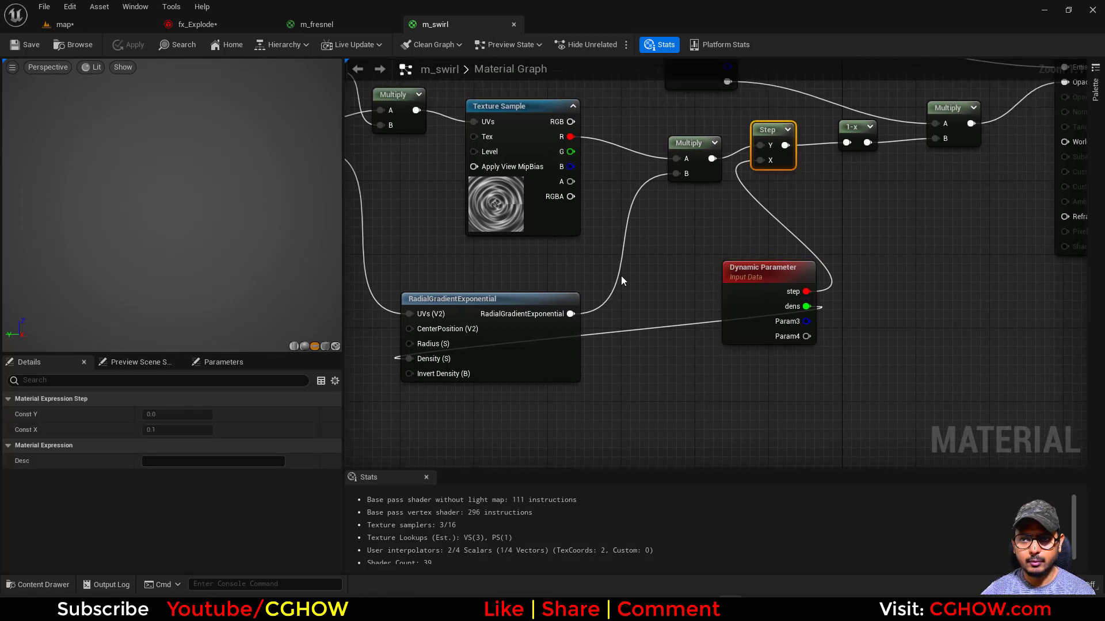
key(ctrl+v)
drag(571, 314, 676, 173)
Step: Drive the new Step node's X input with the third dynamic parameter, name it thick, and save the material
drag(636, 290, 807, 321)
click(748, 338)
click(175, 461)
text(thick)
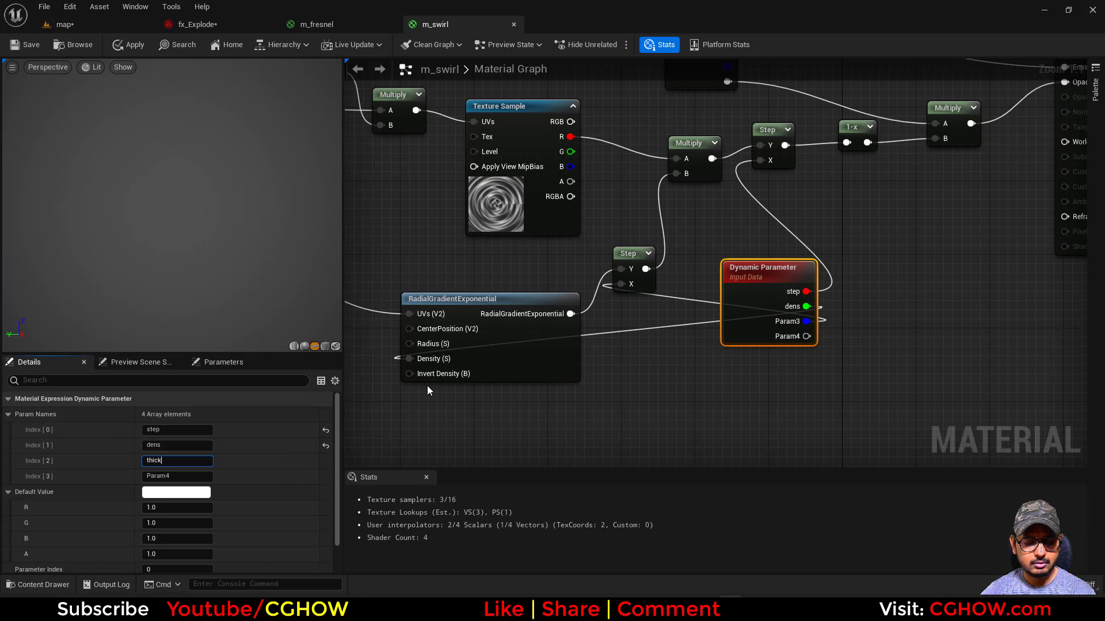
click(645, 417)
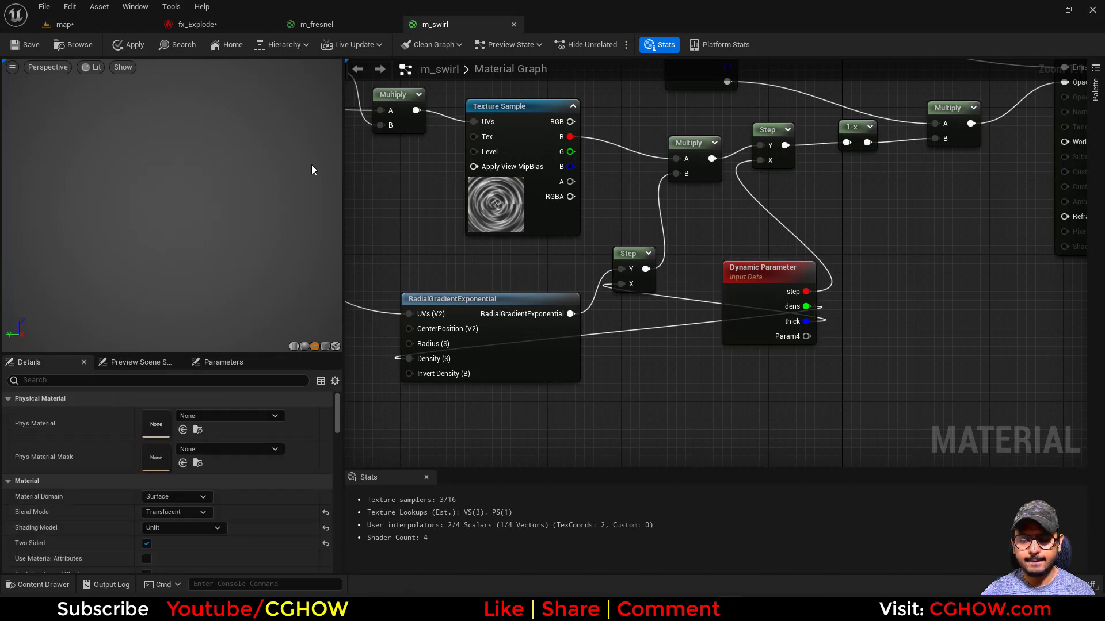
click(28, 46)
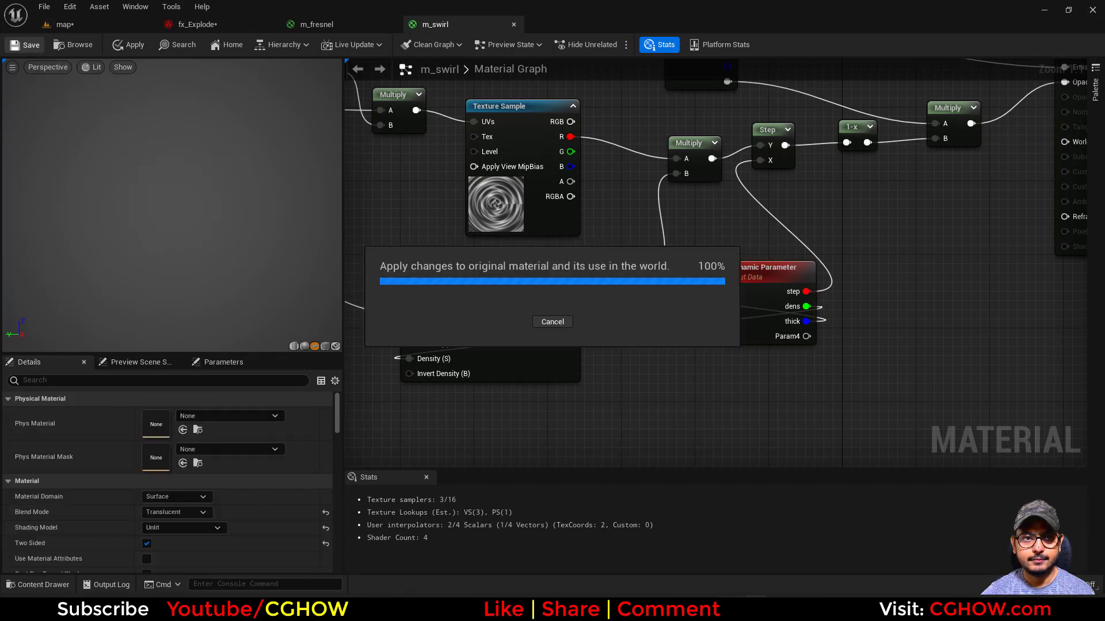
Step: In fx_Explode, refresh side_swirls' Dynamic Material Parameters and set the thick value to about 0.07
click(222, 24)
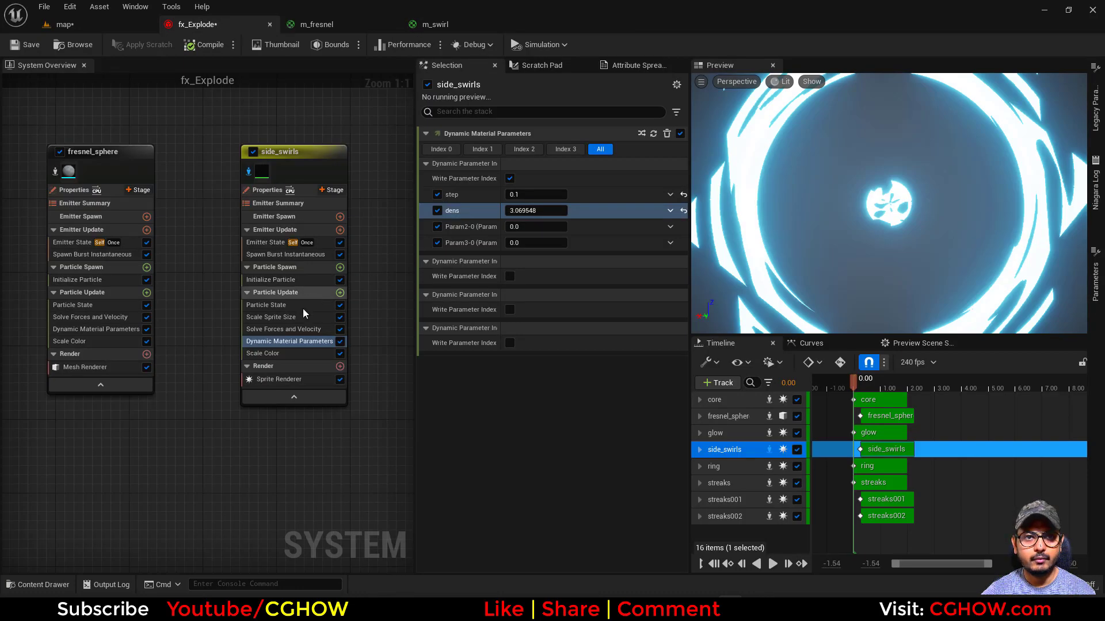
click(653, 134)
click(556, 227)
text(1)
key(Return)
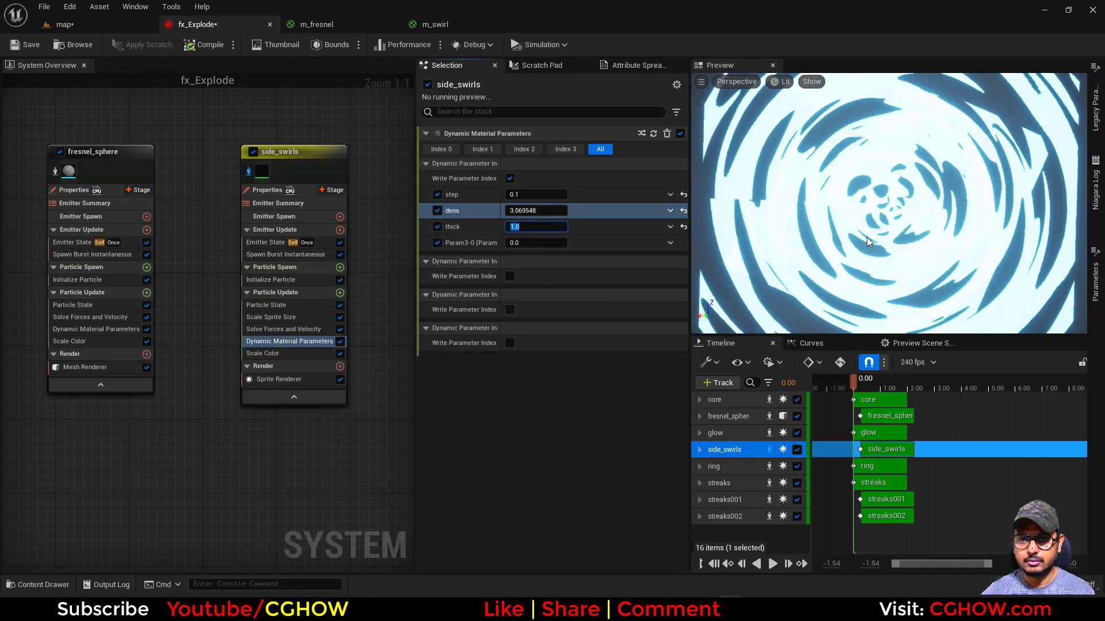
click(611, 244)
mouse_move(557, 228)
mouse_down()
mouse_move(485, 228)
mouse_move(560, 228)
mouse_up()
Step: In m_swirl, insert a 1-x node between the second Step node and the Multiply node's B input, and save the material
click(437, 26)
right_drag(639, 311, 618, 332)
click(646, 254)
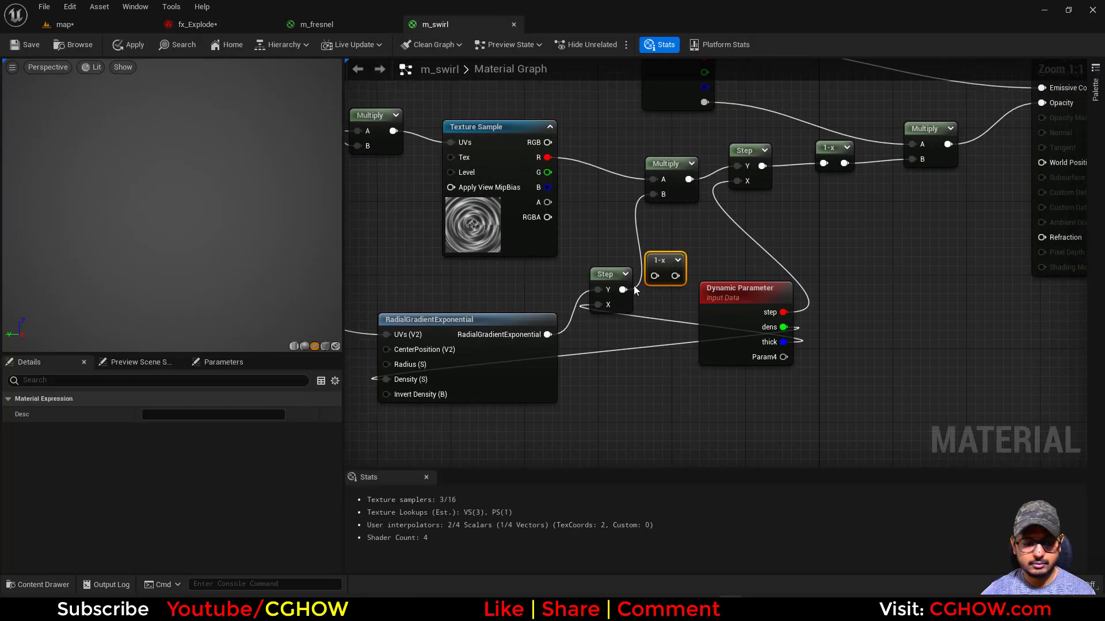
drag(654, 195, 654, 195)
click(28, 45)
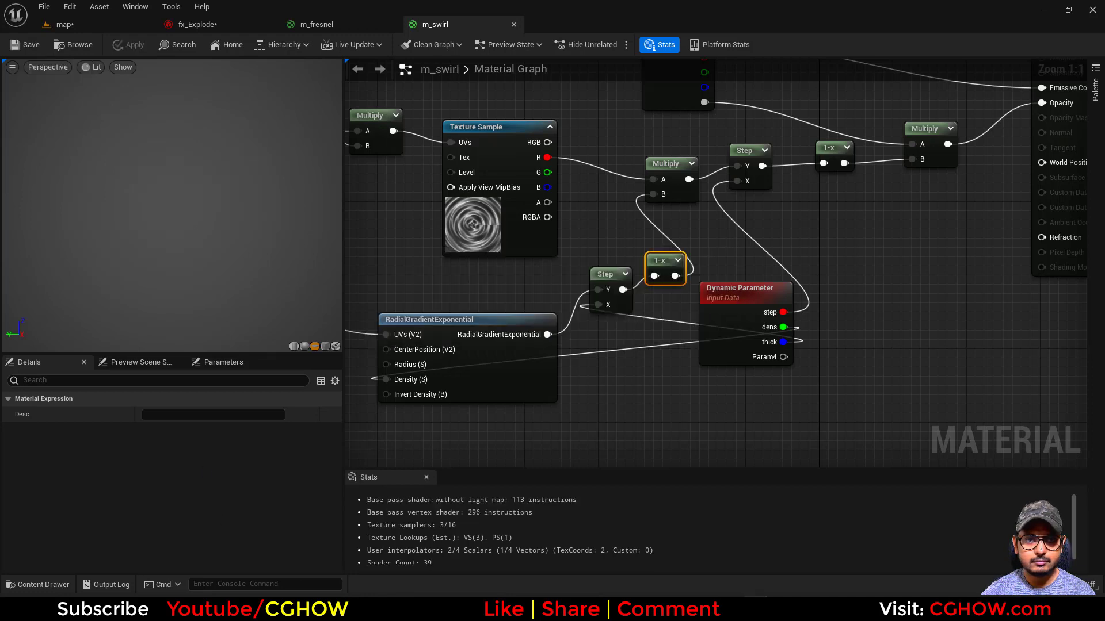
Step: In fx_Explode, set side_swirls' thick value to about 0.95 and adjust its step value
click(198, 25)
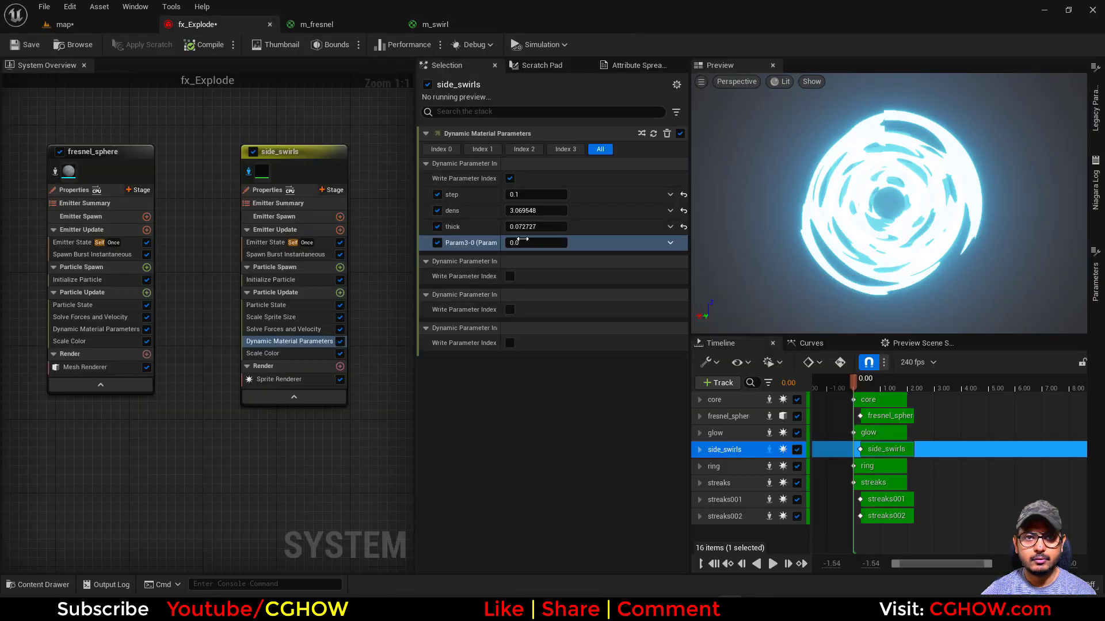
drag(536, 227, 464, 227)
key(ctrl+z)
mouse_move(536, 227)
mouse_down()
mouse_move(590, 227)
mouse_move(534, 227)
mouse_up()
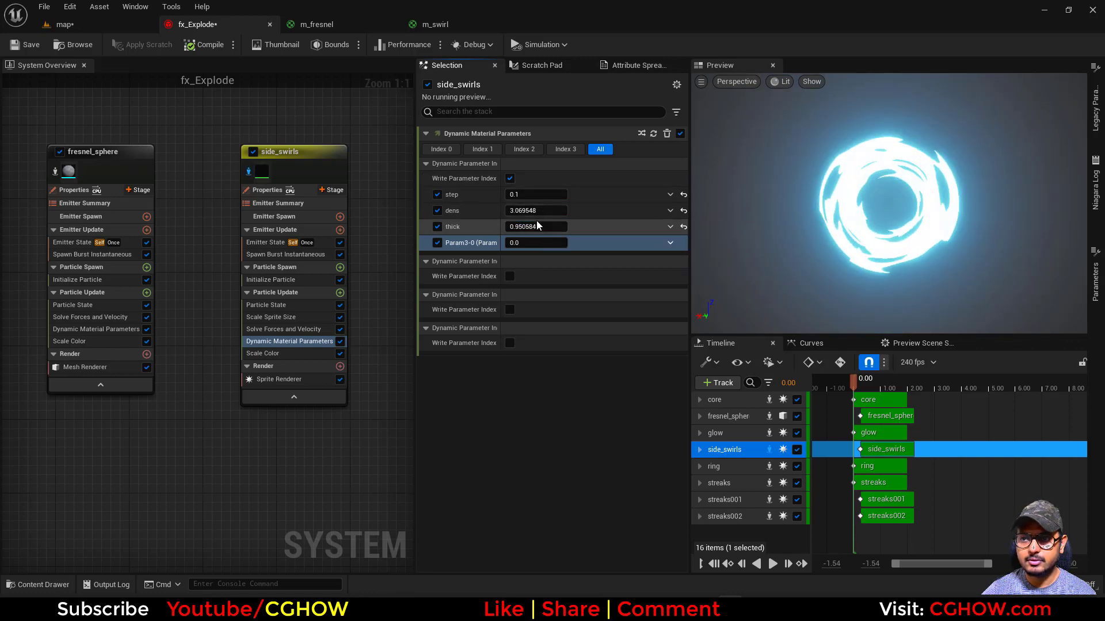
drag(536, 195, 540, 194)
drag(805, 214, 932, 214)
Step: Scrub the effect's timeline to 0.38 and remove the Scale Sprite Size module from side_swirls
click(262, 170)
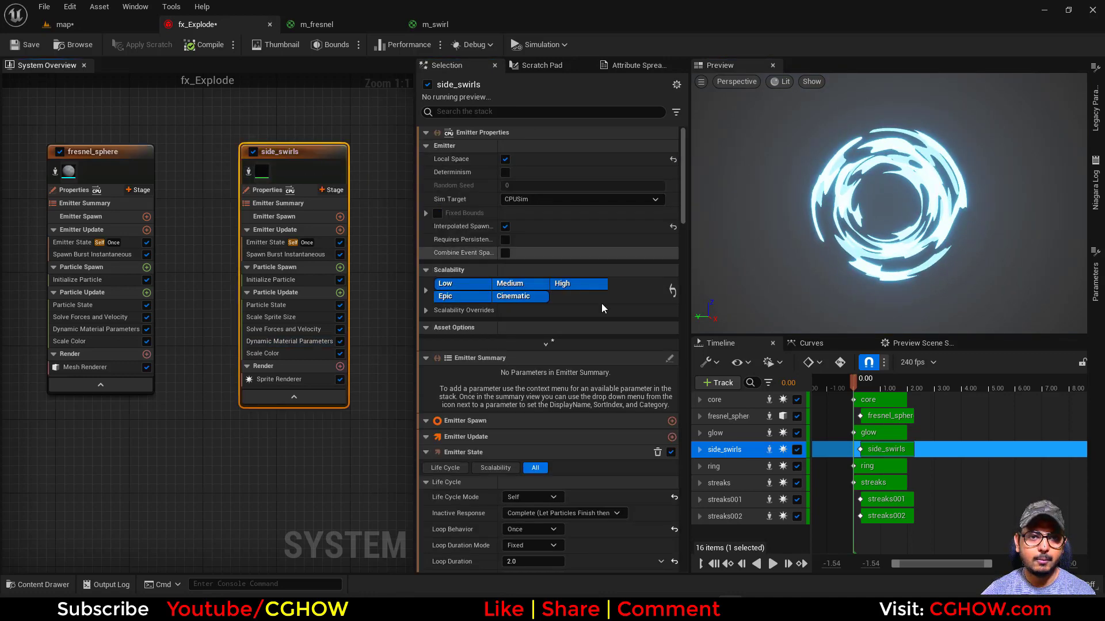
drag(854, 380, 866, 385)
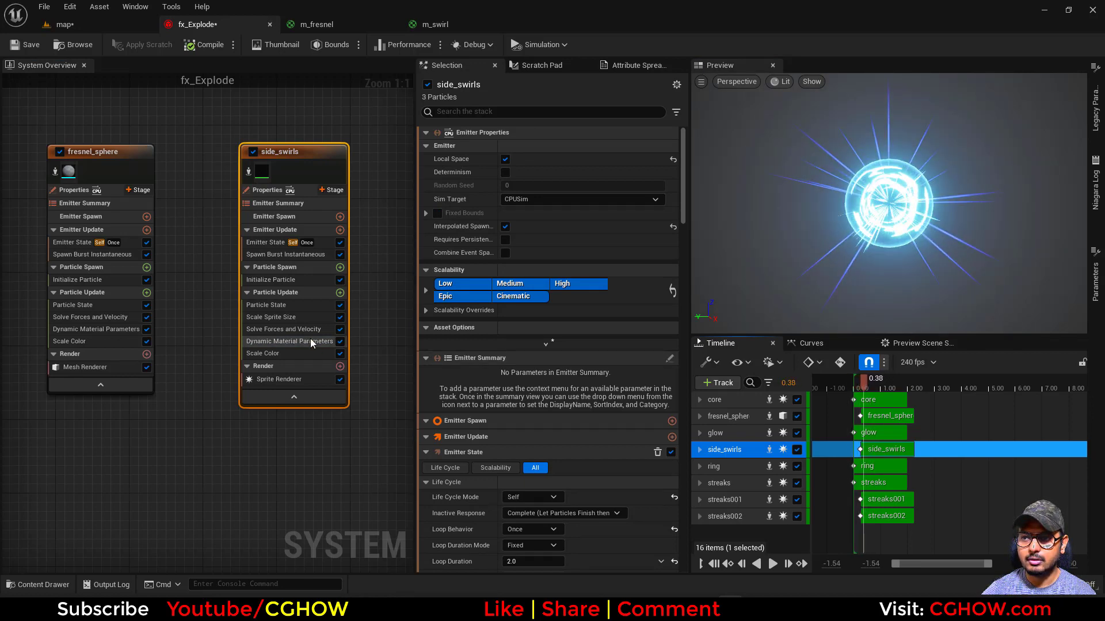
click(275, 317)
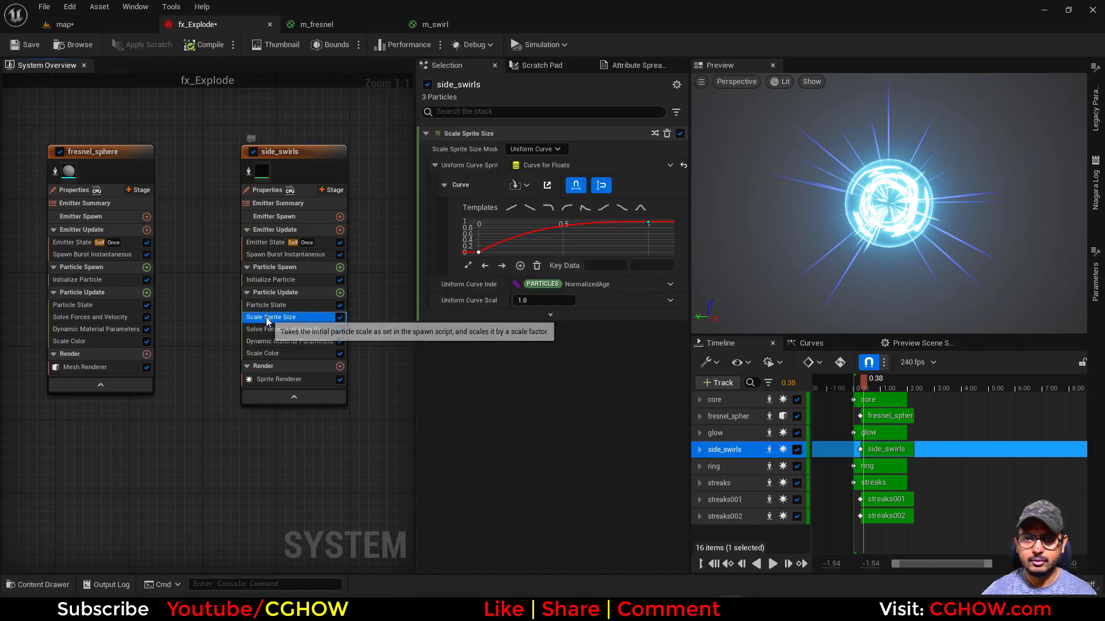
key(Delete)
Step: In side_swirls' Initialize Particle, set Lifetime Min to 0.1 and Lifetime Max to 0.2, checking the effect along the timeline
click(264, 280)
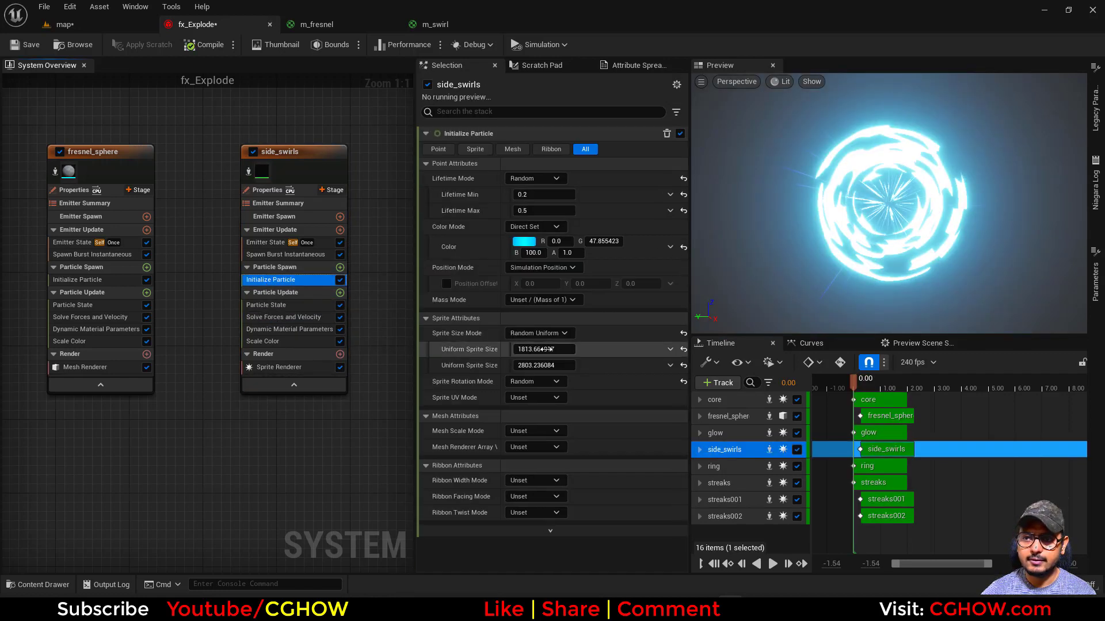
drag(854, 380, 877, 380)
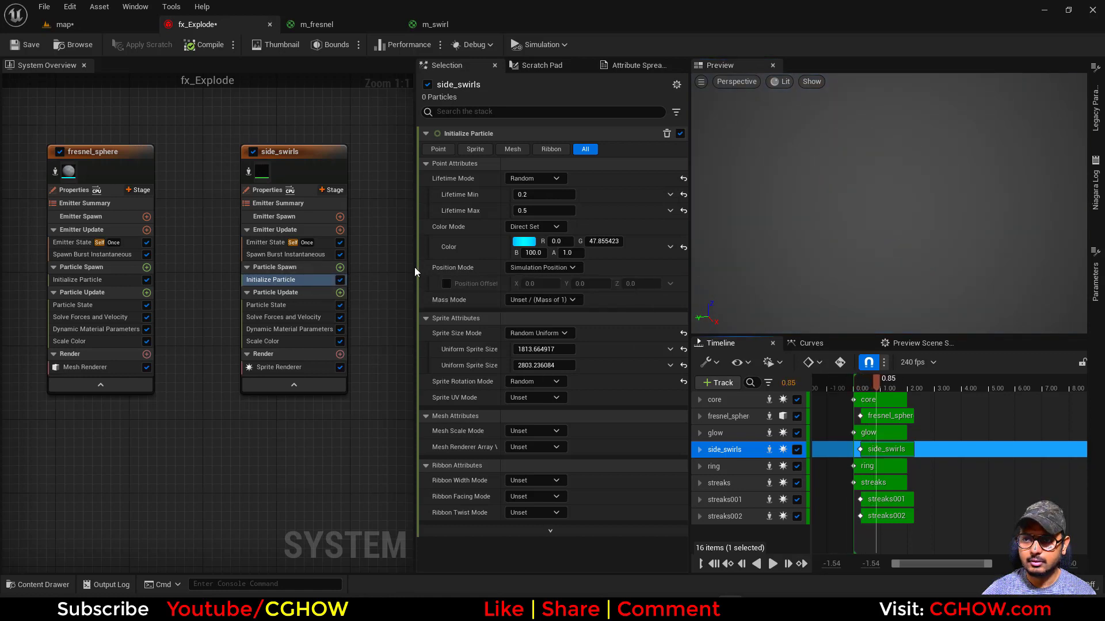
click(523, 211)
text(0.2)
key(Return)
drag(535, 194, 527, 194)
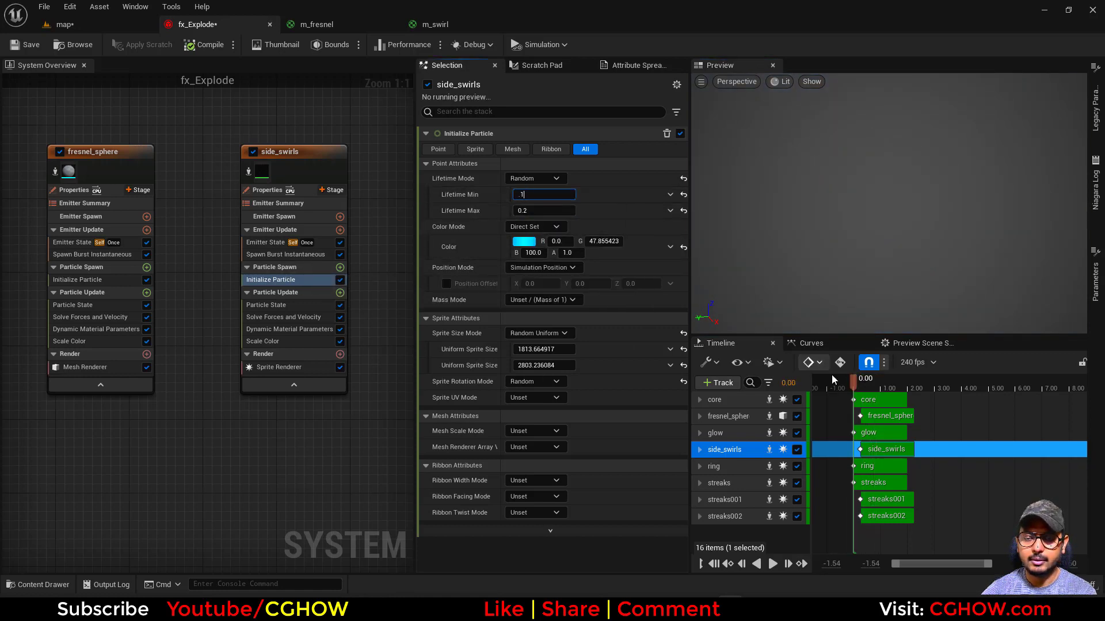
drag(854, 384, 883, 393)
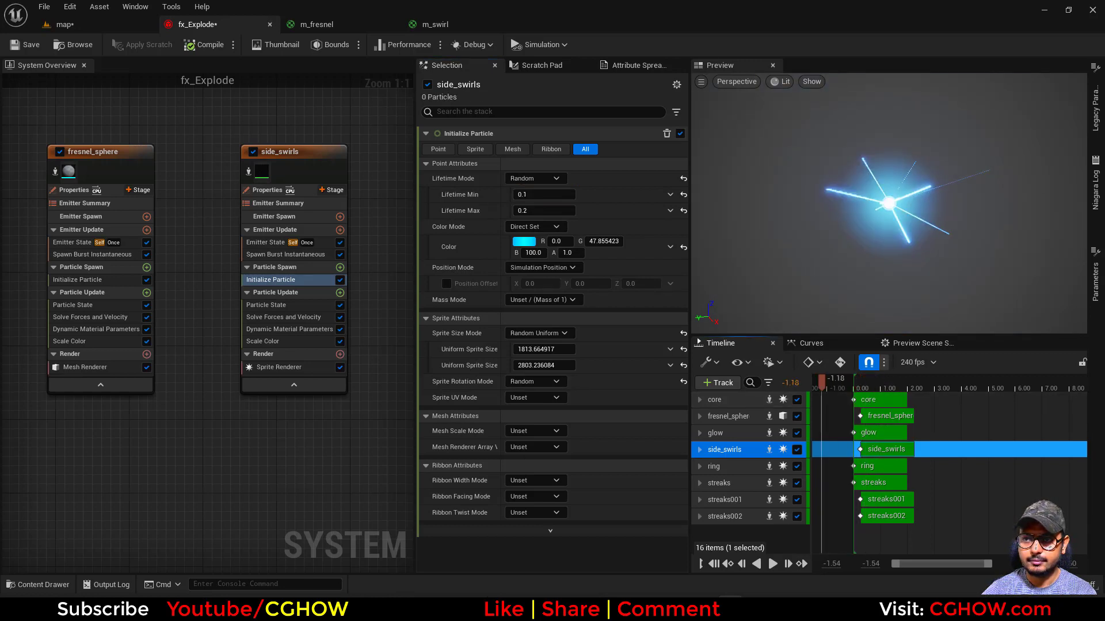
Step: Compare the effect with the reference explosion GIF and save fx_Explode
click(669, 532)
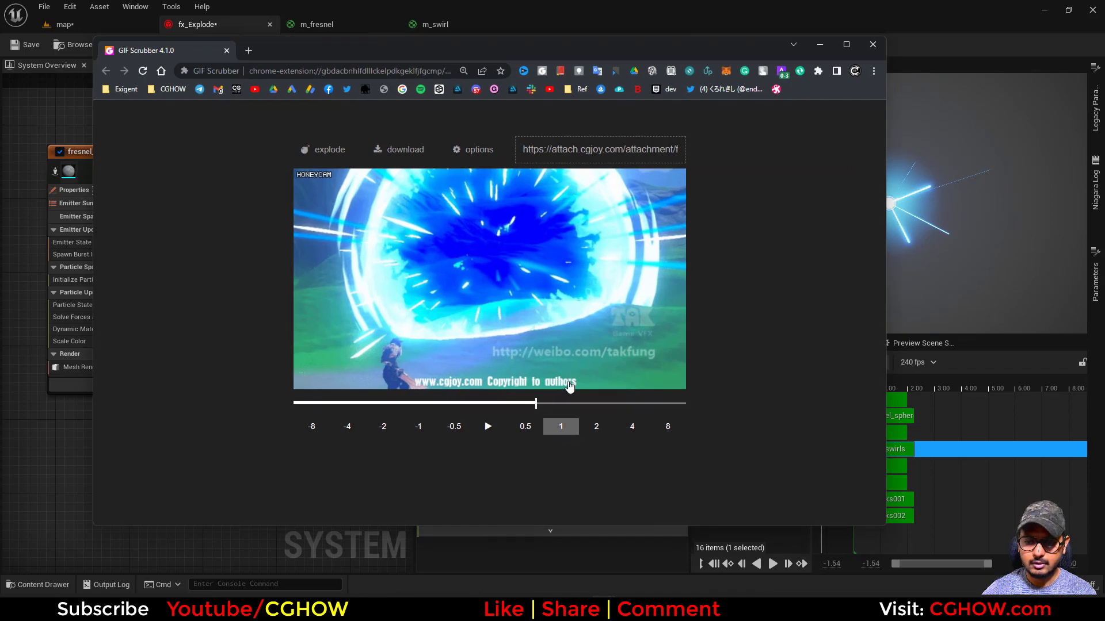
click(820, 46)
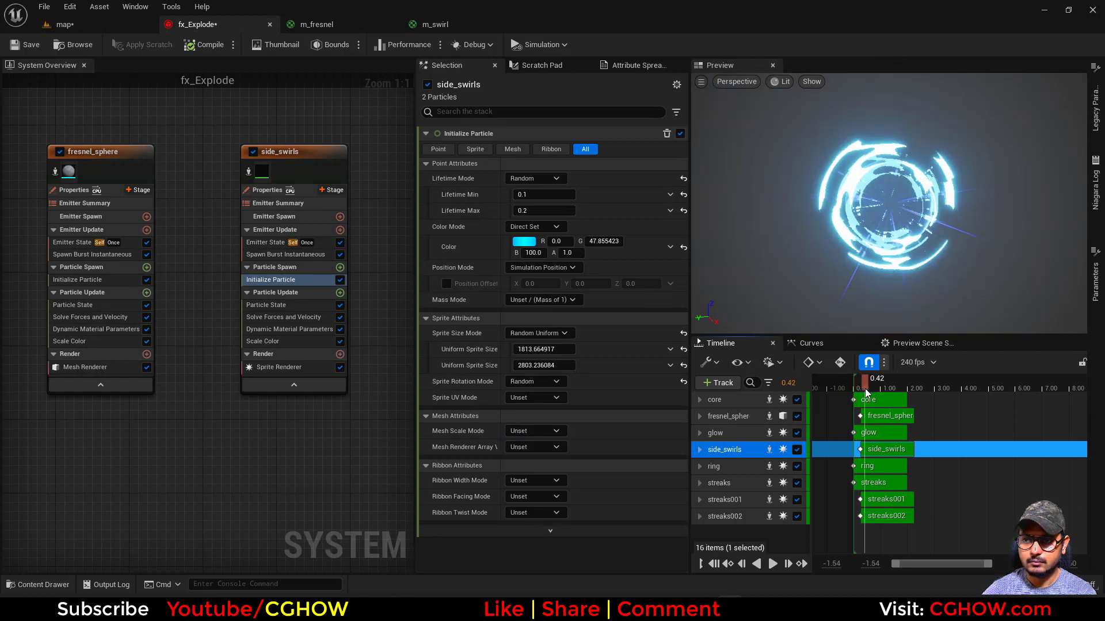
click(26, 45)
Step: Play the map's level sequence, scrub it to frame 53, and compare the explosion with the reference GIF
click(81, 25)
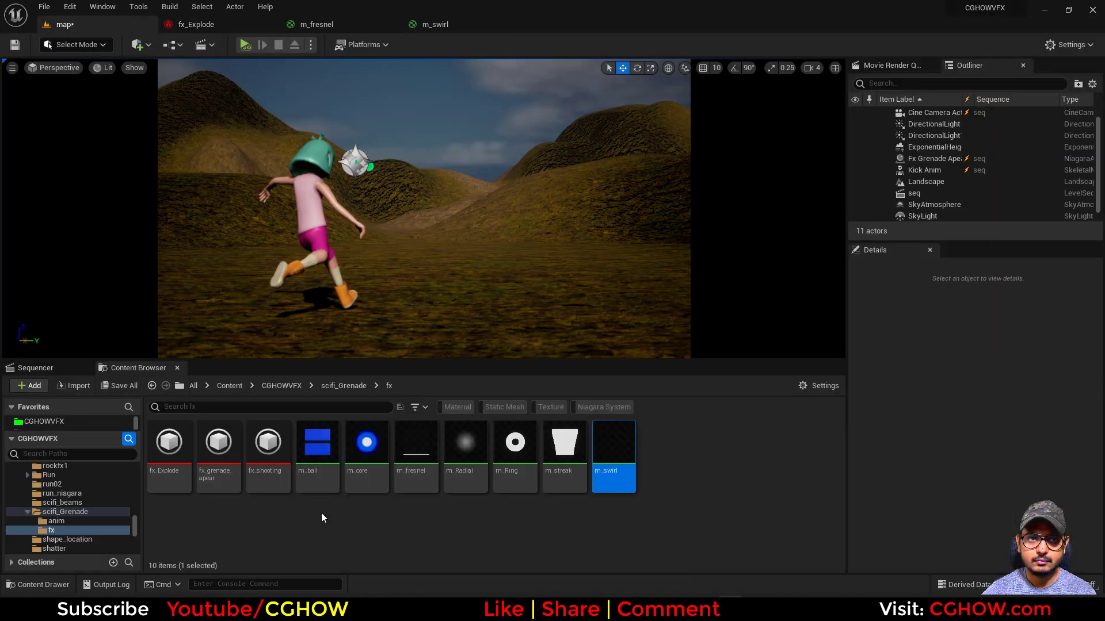
click(35, 367)
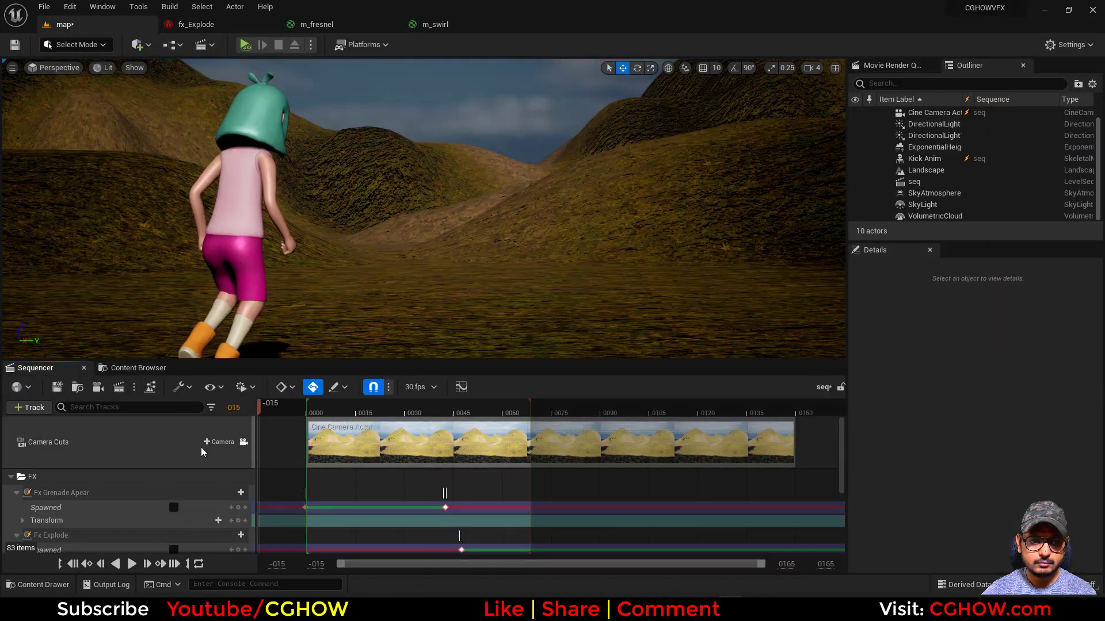
click(132, 564)
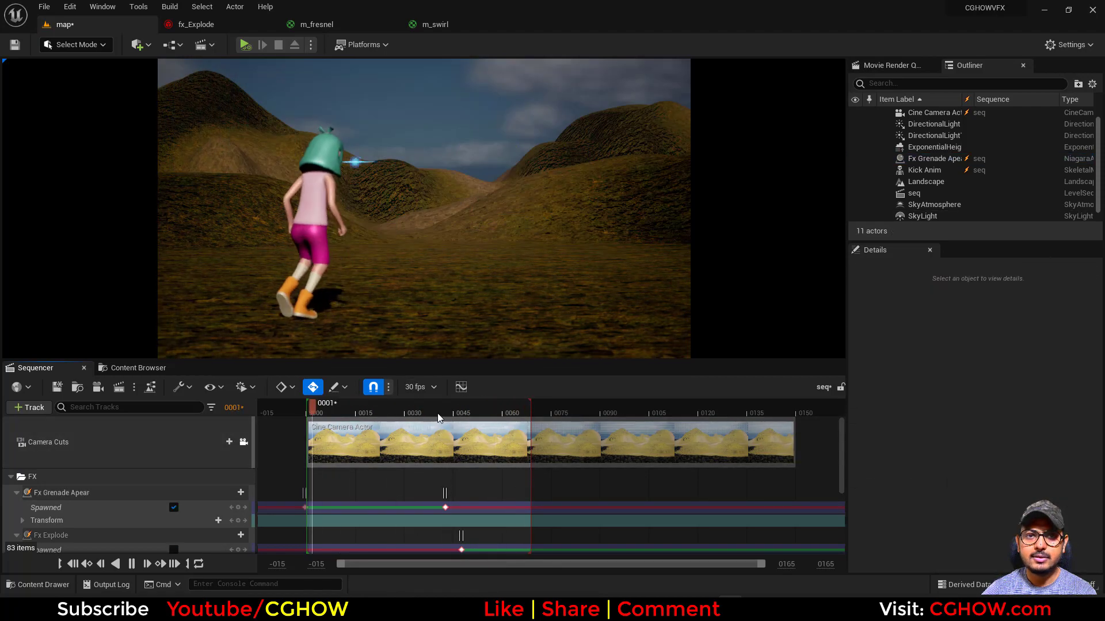
drag(382, 414, 480, 416)
mouse_move(611, 607)
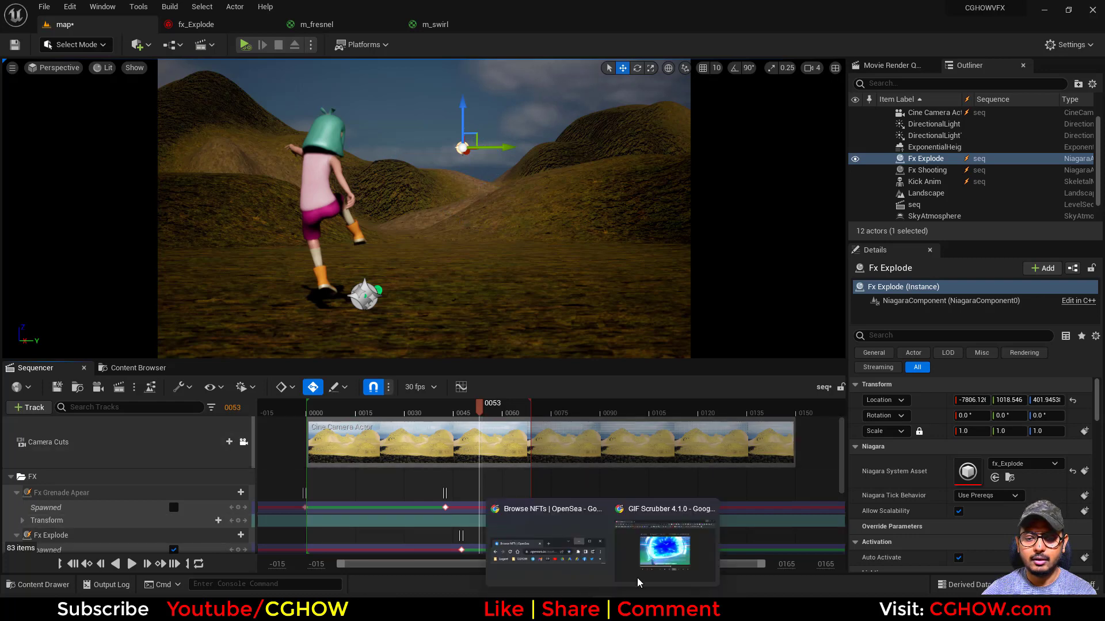
click(665, 553)
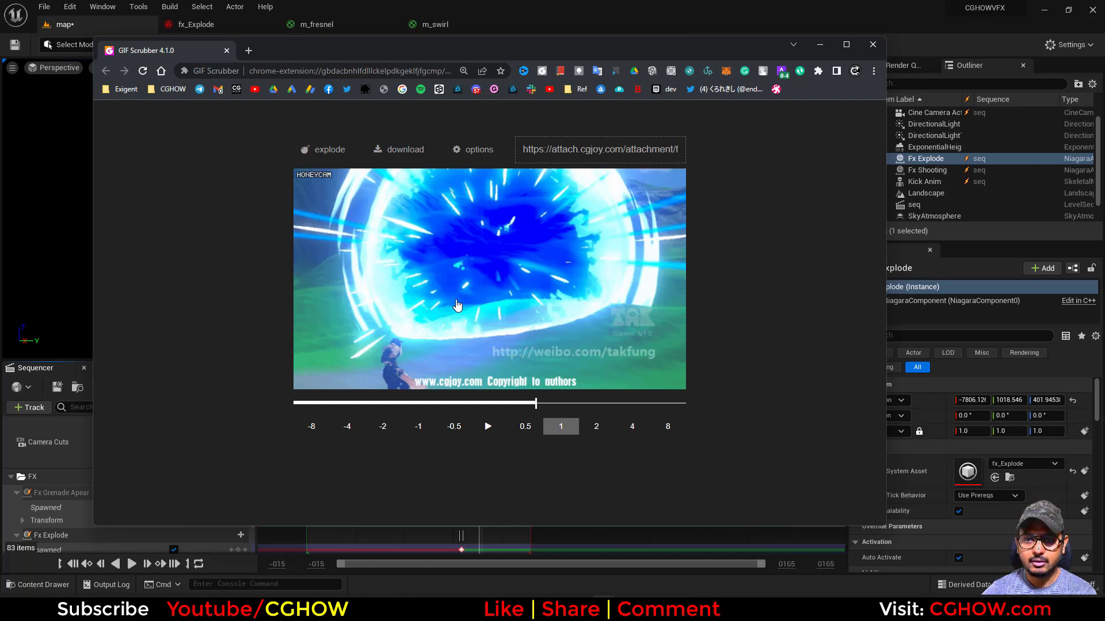
click(818, 46)
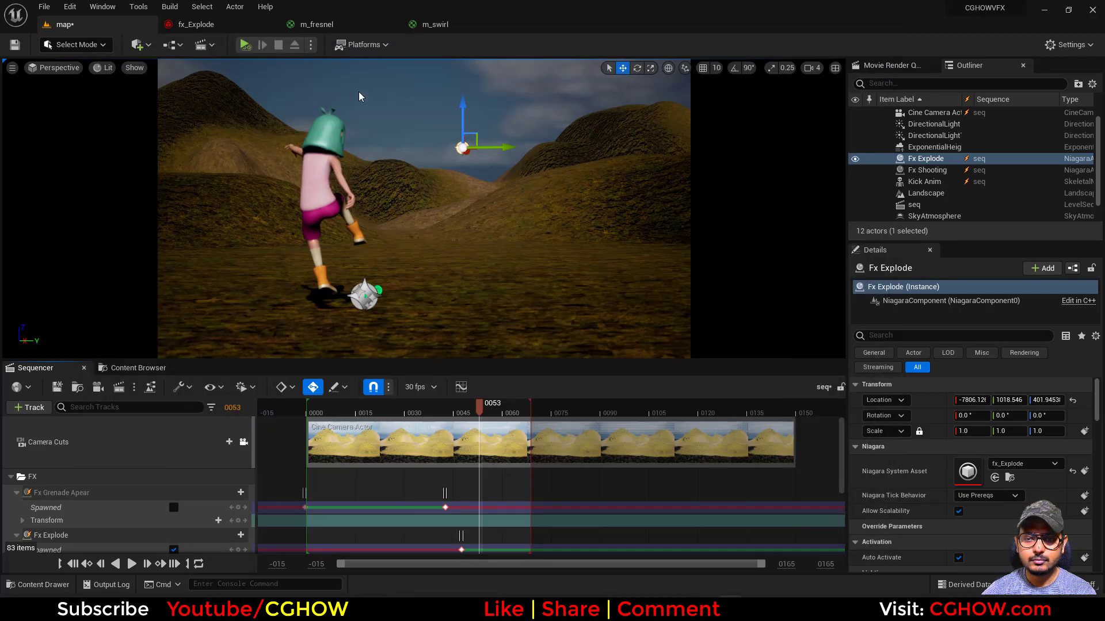
Step: Duplicate the m_fresnel material in the fx folder and open the copy for editing
click(331, 25)
click(74, 45)
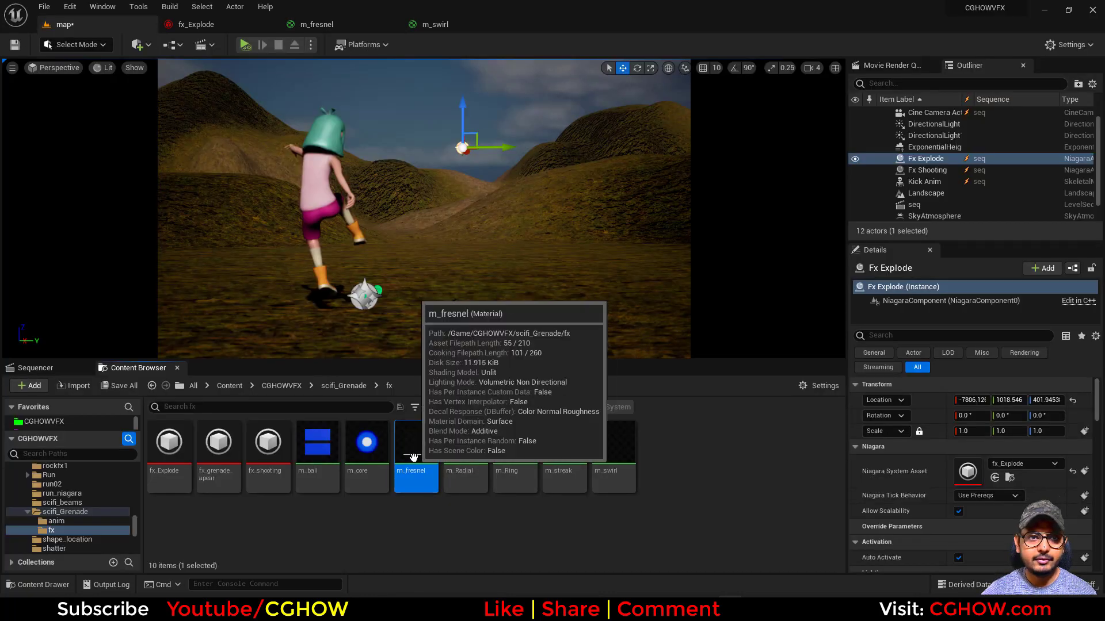
key(ctrl+d)
key(Return)
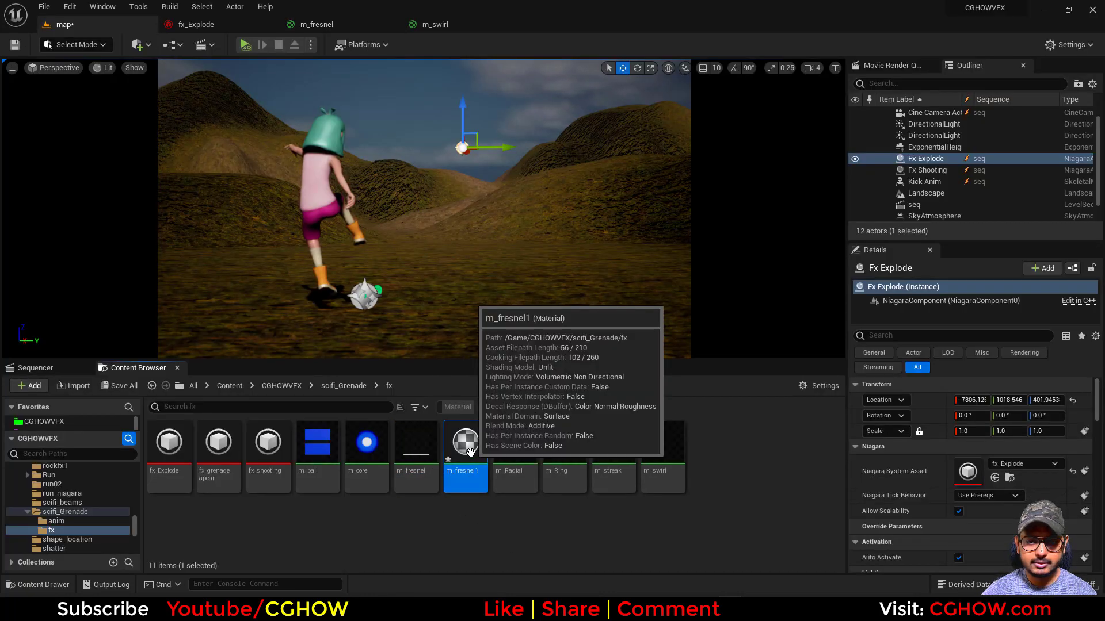
double_click(467, 459)
right_drag(437, 242, 615, 225)
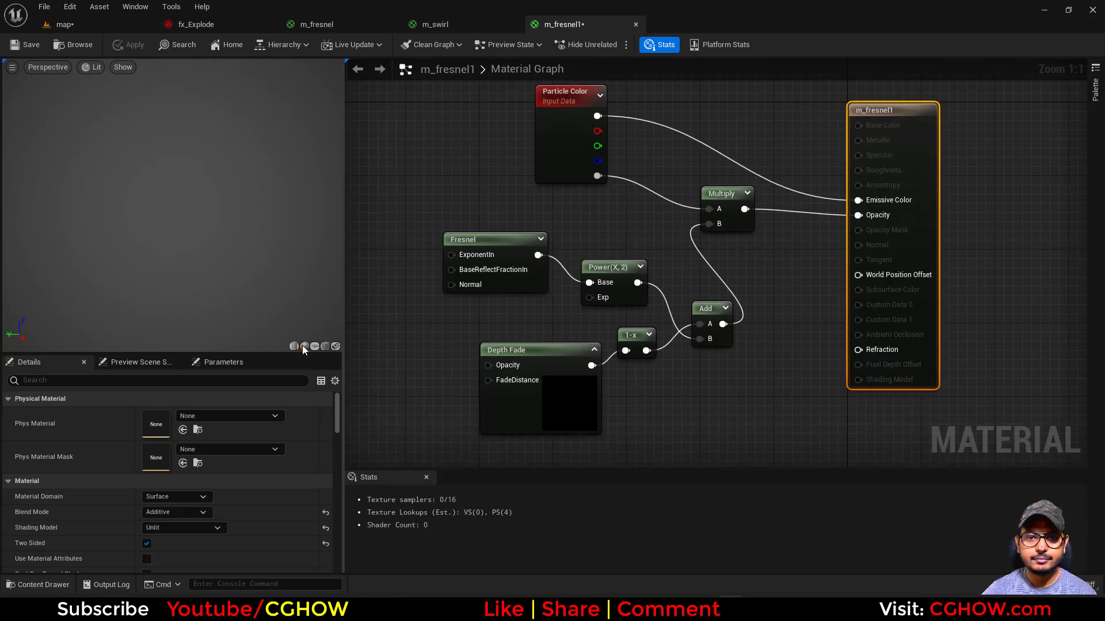
scroll(568, 381, down, 1)
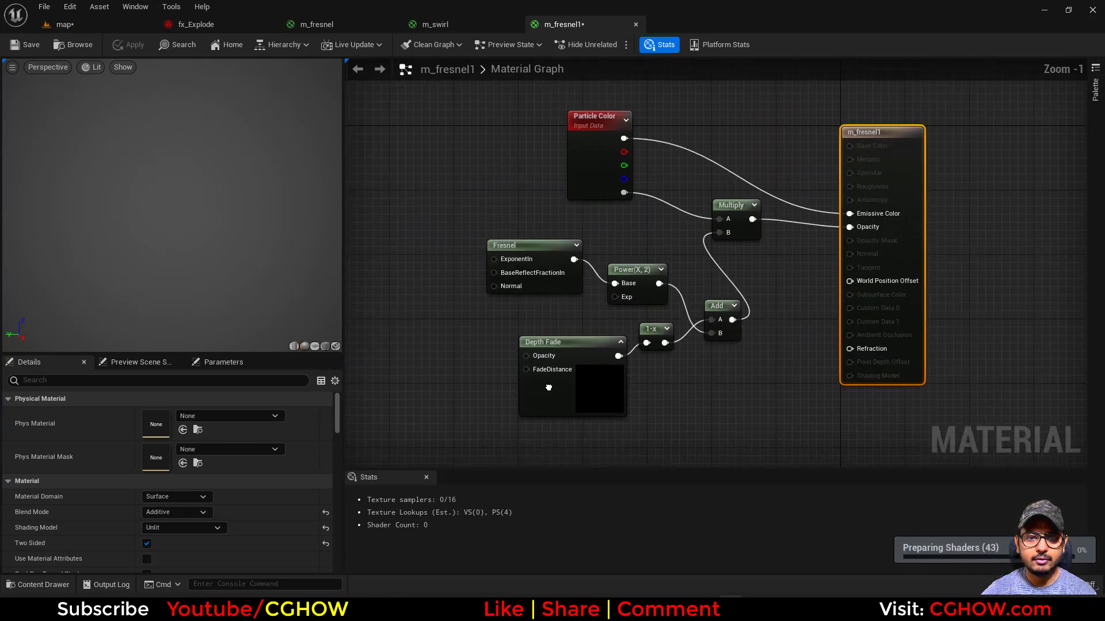
Step: Add a Texture Sample node with the swirl_noise texture to m_fresnel1, placing it near the Fresnel node
click(579, 281)
right_drag(373, 348, 536, 305)
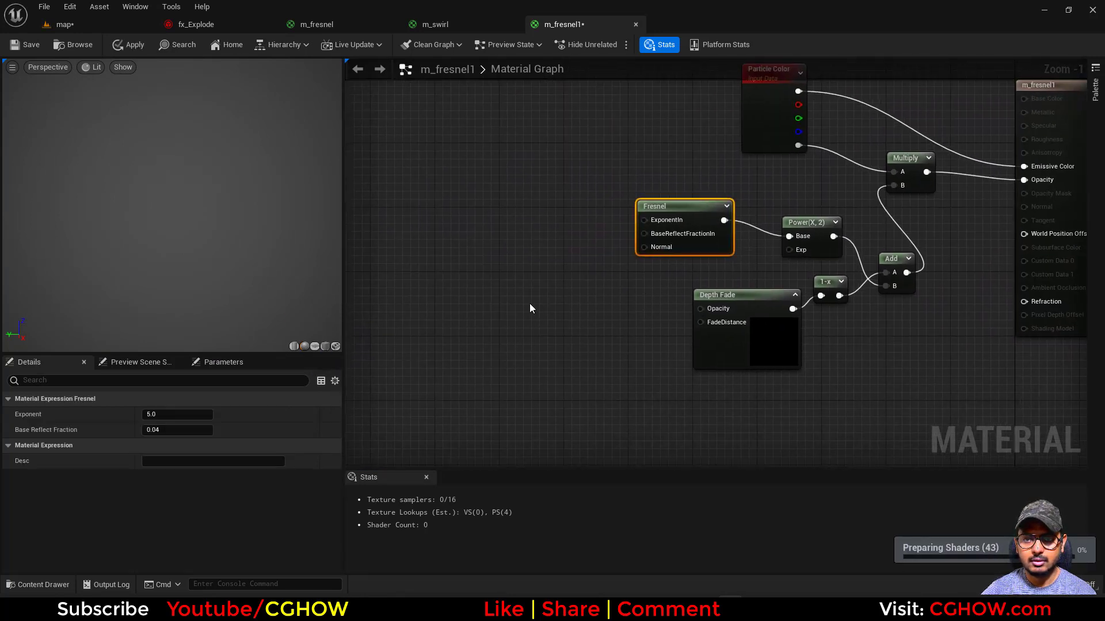
right_drag(485, 258, 478, 283)
click(436, 280)
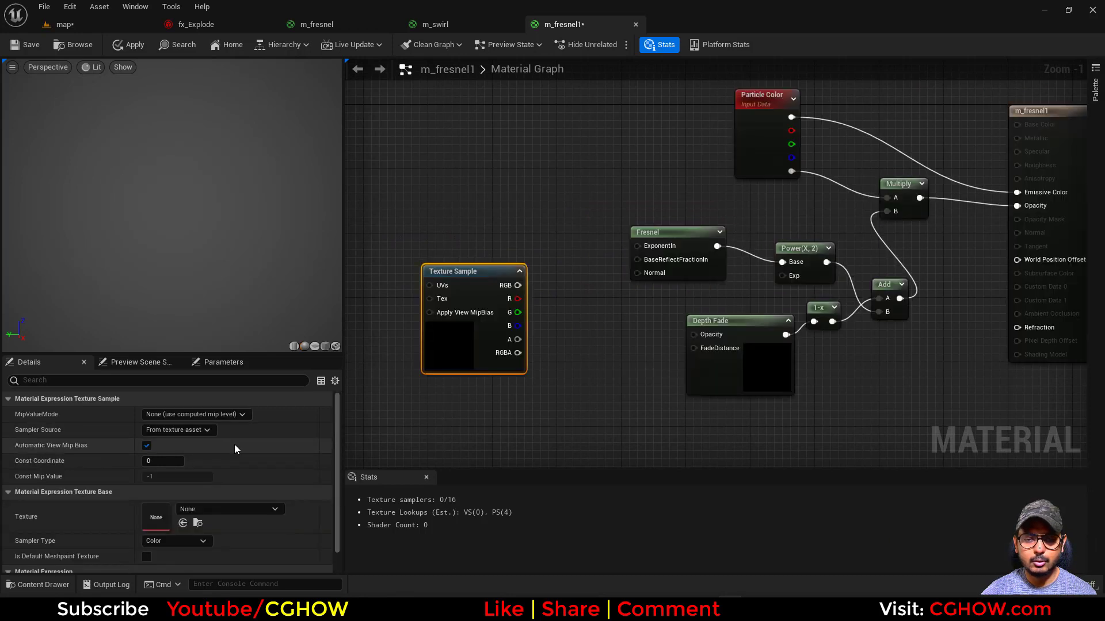
click(217, 509)
text(noise)
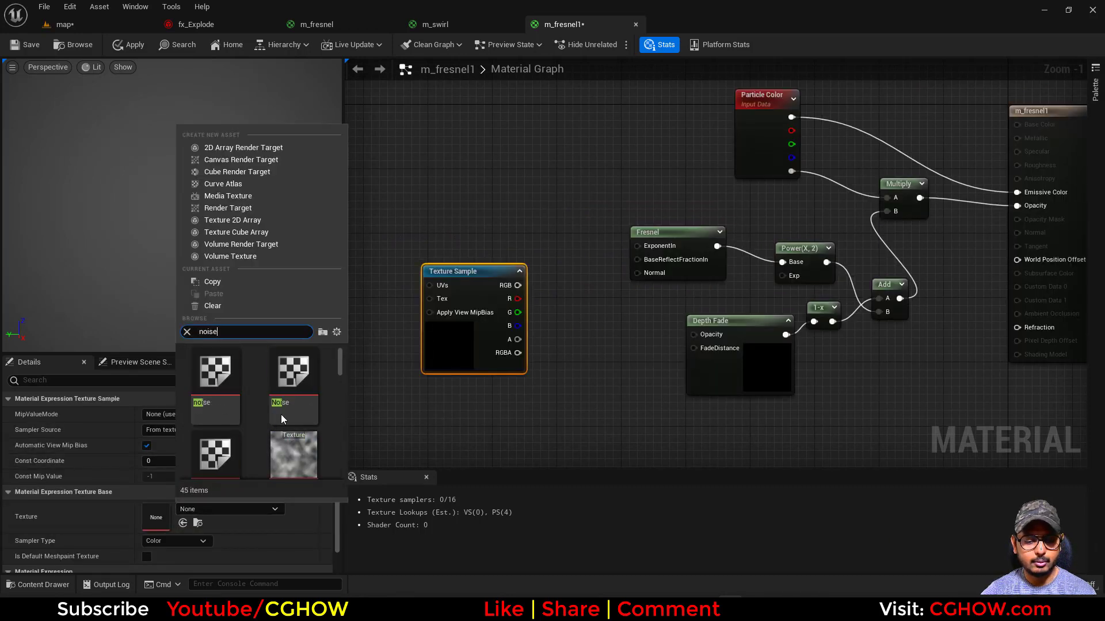
scroll(288, 424, down, 3)
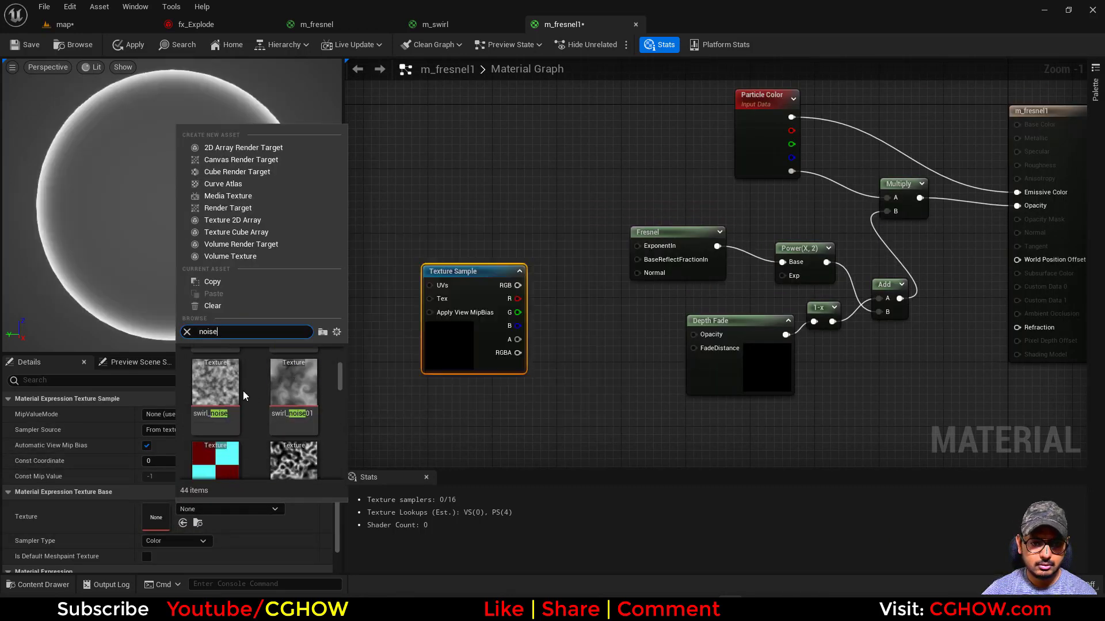
click(220, 383)
right_drag(551, 313, 534, 368)
drag(449, 403, 454, 364)
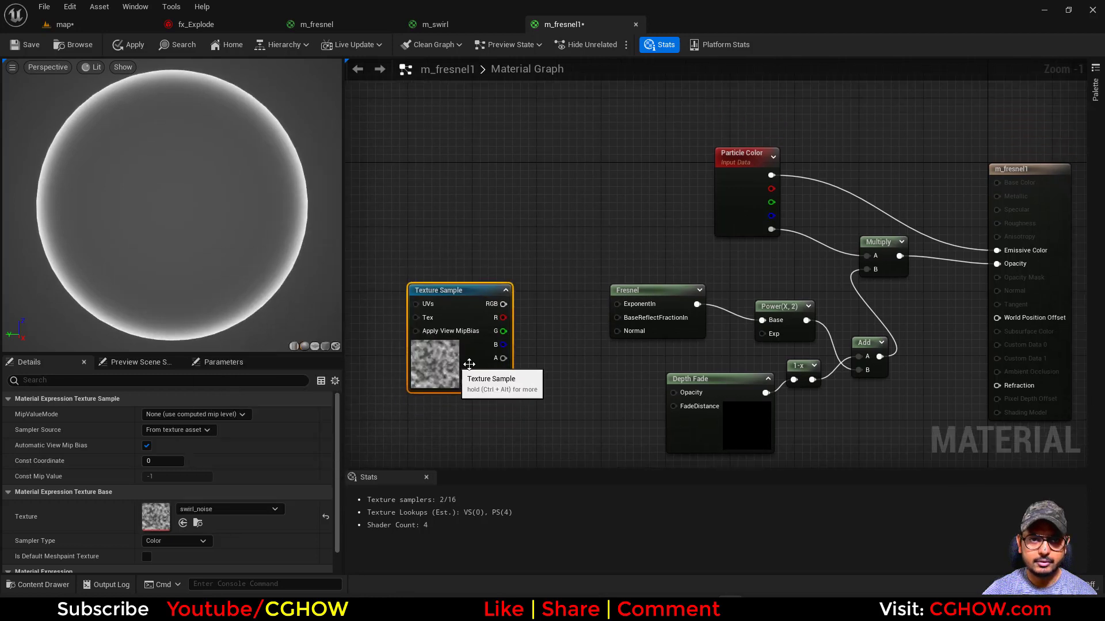
Step: Move the Fresnel node away from the Power node and turn off Two Sided for the m_fresnel1 material
drag(677, 325, 613, 293)
right_drag(613, 293, 461, 274)
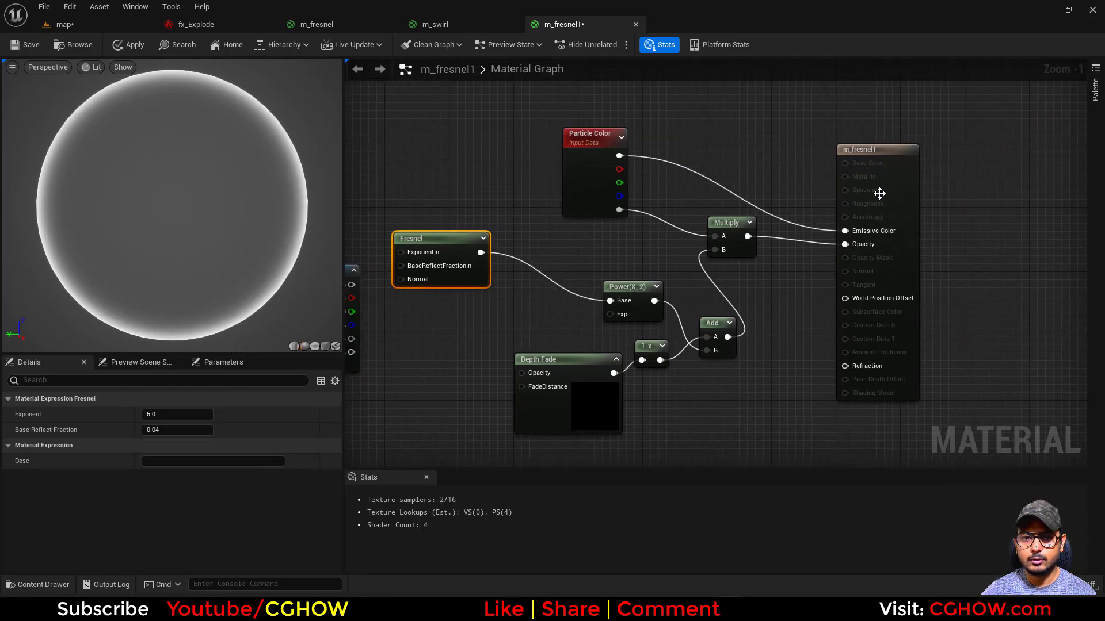
click(877, 194)
click(148, 544)
right_drag(516, 339, 626, 346)
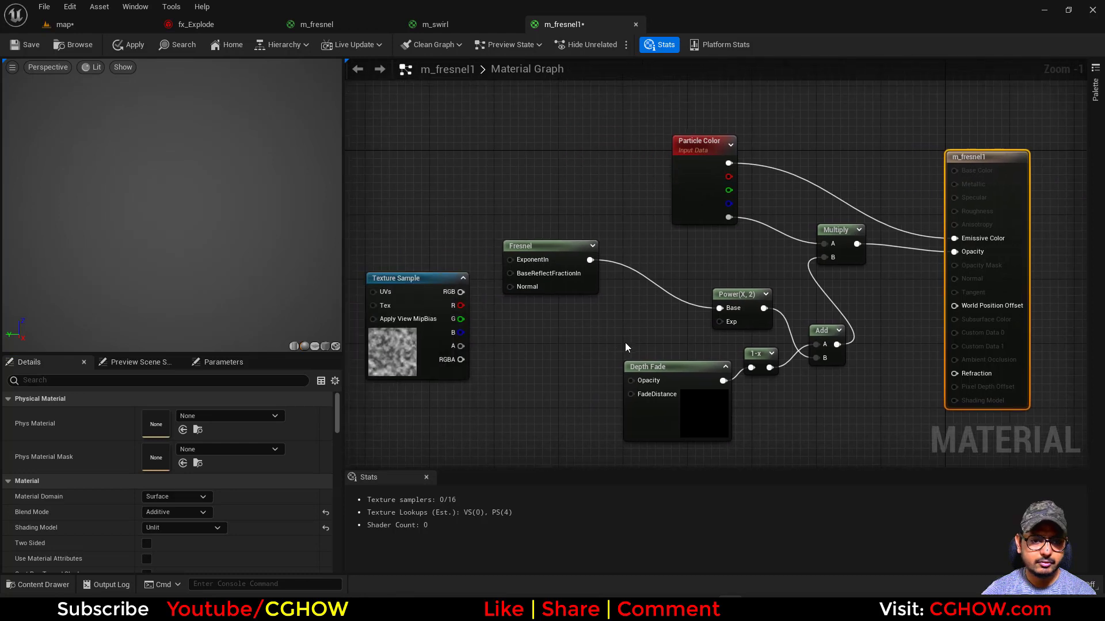
Step: Regroup the Fresnel and Power nodes and combine Power's output with the Texture Sample's R channel in a new Add node
drag(581, 290, 508, 249)
drag(736, 297, 449, 227)
drag(594, 237, 536, 230)
click(539, 271)
click(541, 269)
drag(460, 305, 548, 300)
drag(546, 219, 547, 232)
drag(552, 289, 551, 288)
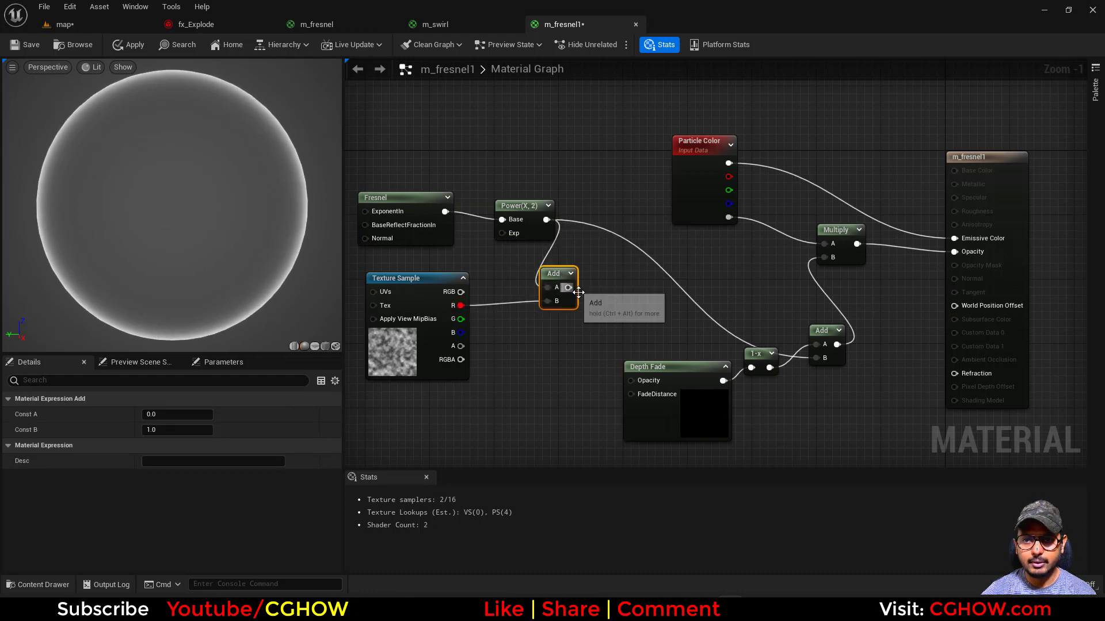
Step: Create a Multiply node and connect the new Add node's output to its A input
click(612, 270)
key(m)
click(607, 257)
drag(587, 284, 616, 278)
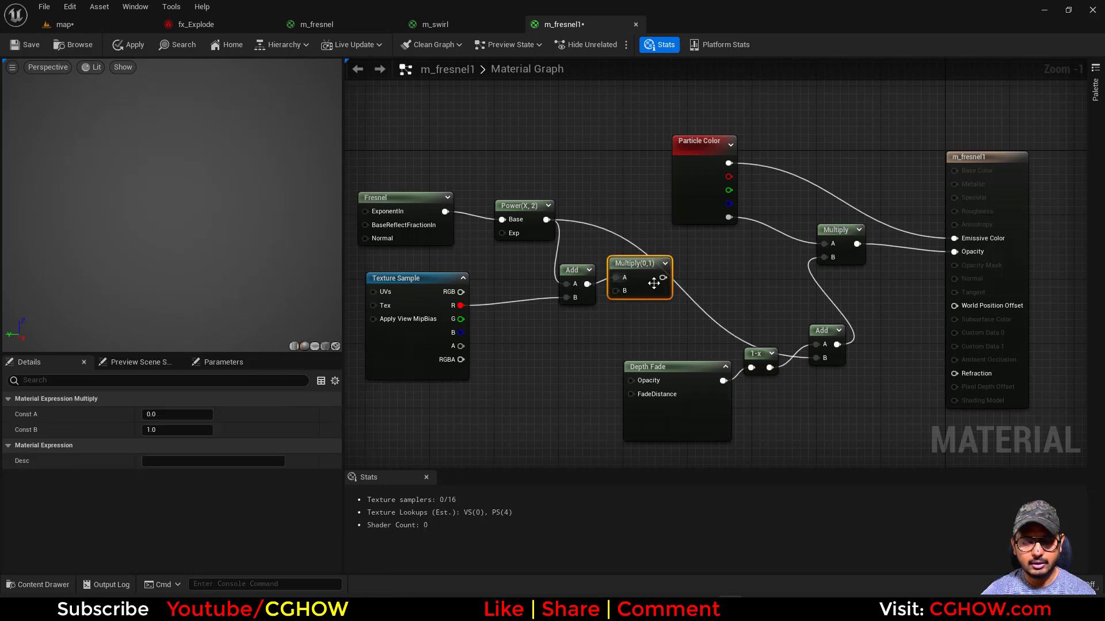
Step: Add a Floor node, feed it from the new Multiply node's output, and preview the Floor node
right_click(694, 266)
text(flo)
click(717, 346)
drag(659, 277, 703, 286)
key(space)
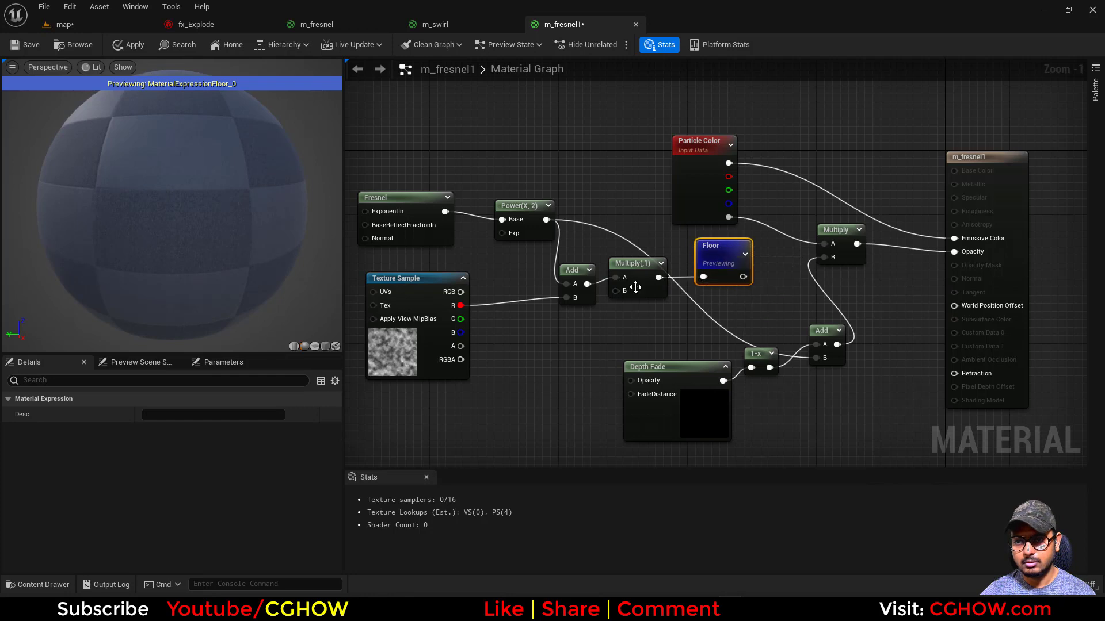
Step: Try 10 as the B constant of the Multiply node feeding Floor, and settle on 2
click(637, 286)
click(177, 430)
text(10)
key(Return)
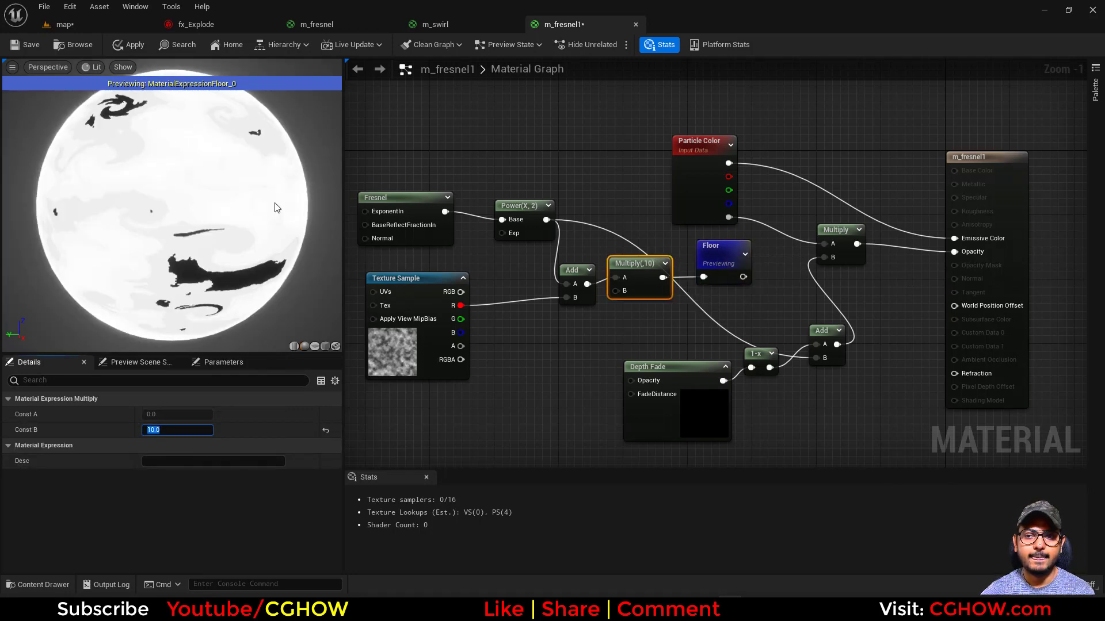
text(2)
key(Return)
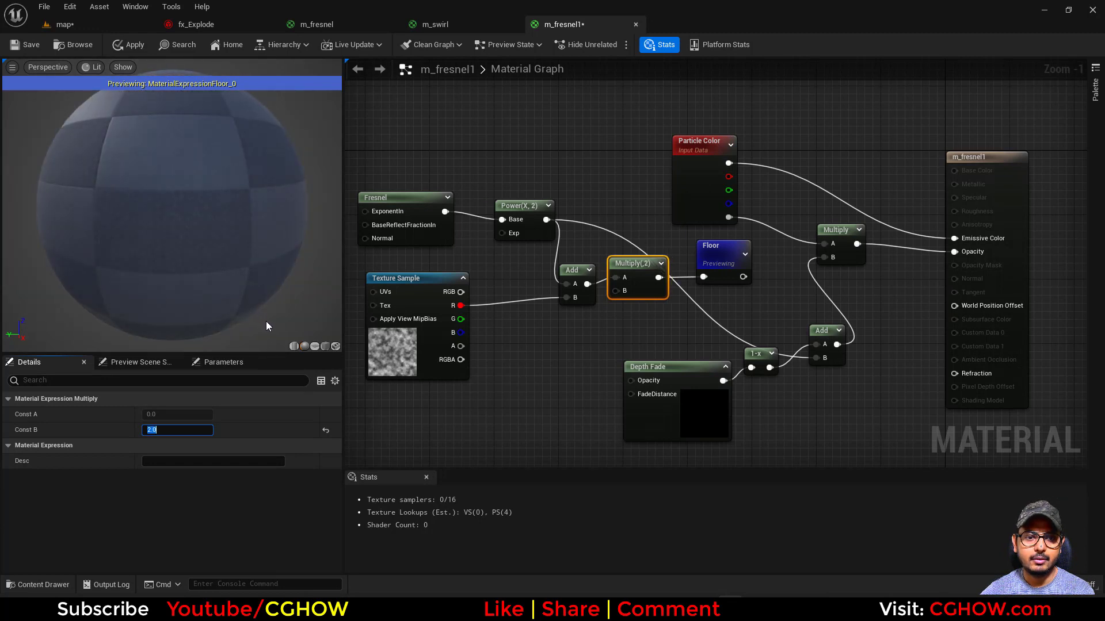
drag(227, 219, 248, 237)
Step: Search the textures for "nois" and assign T_Noise_01 to the Texture Sample
click(426, 363)
click(226, 507)
text(nois)
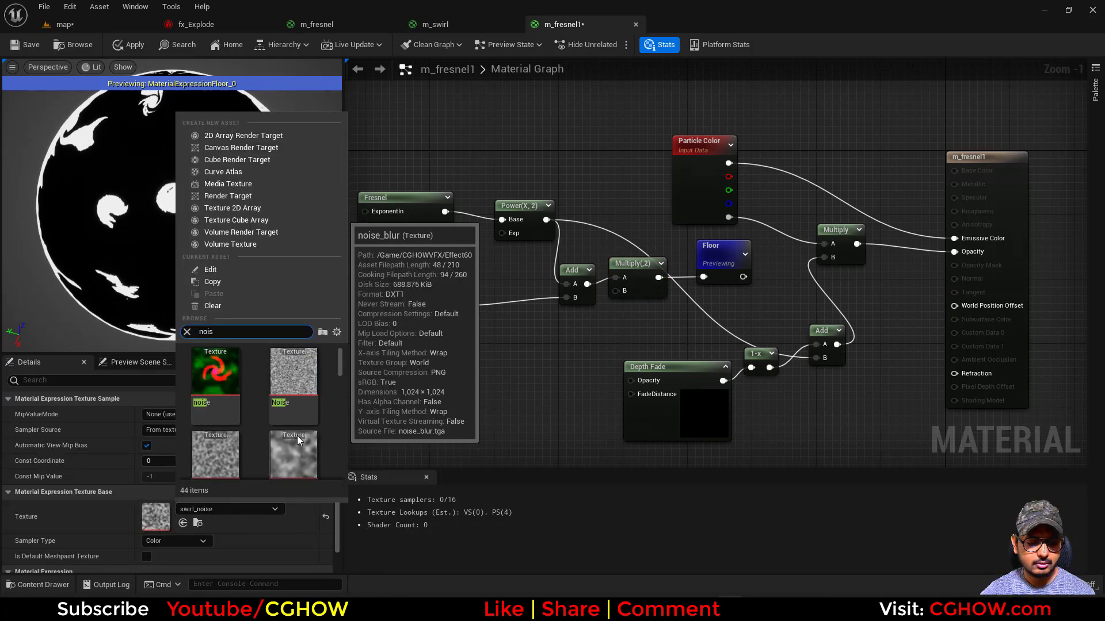
scroll(299, 429, down, 2)
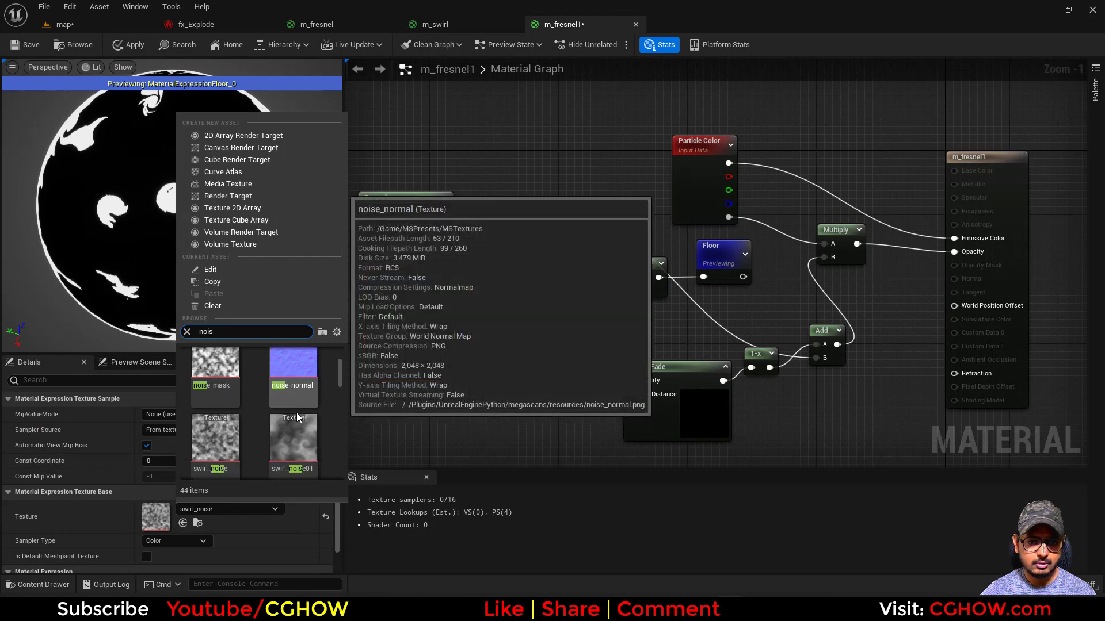
scroll(295, 413, down, 5)
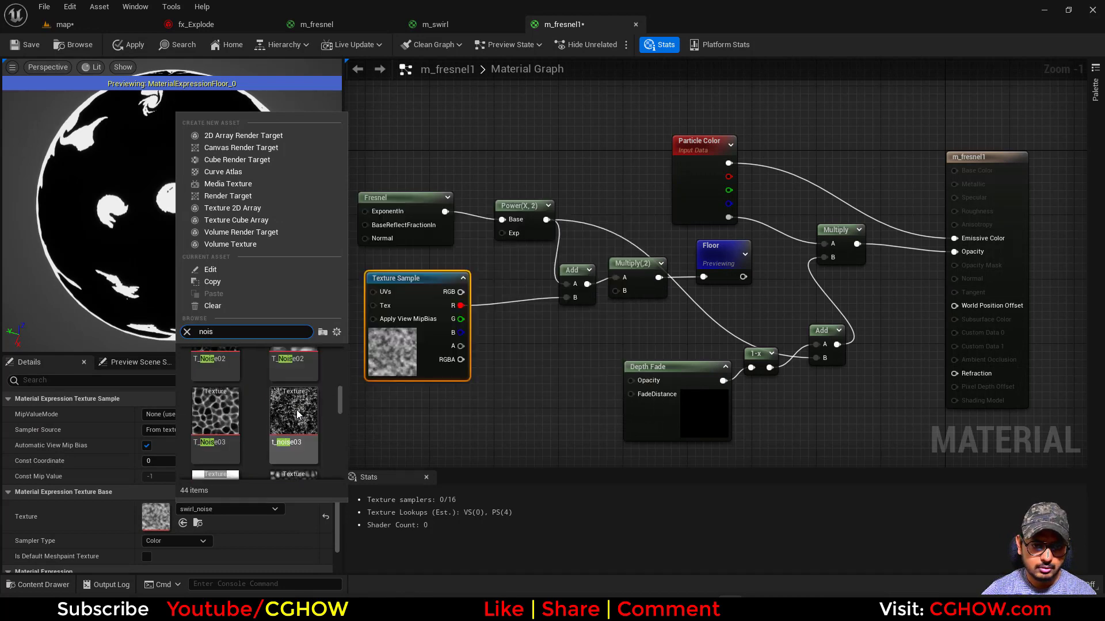
scroll(296, 413, down, 3)
click(302, 429)
double_click(302, 428)
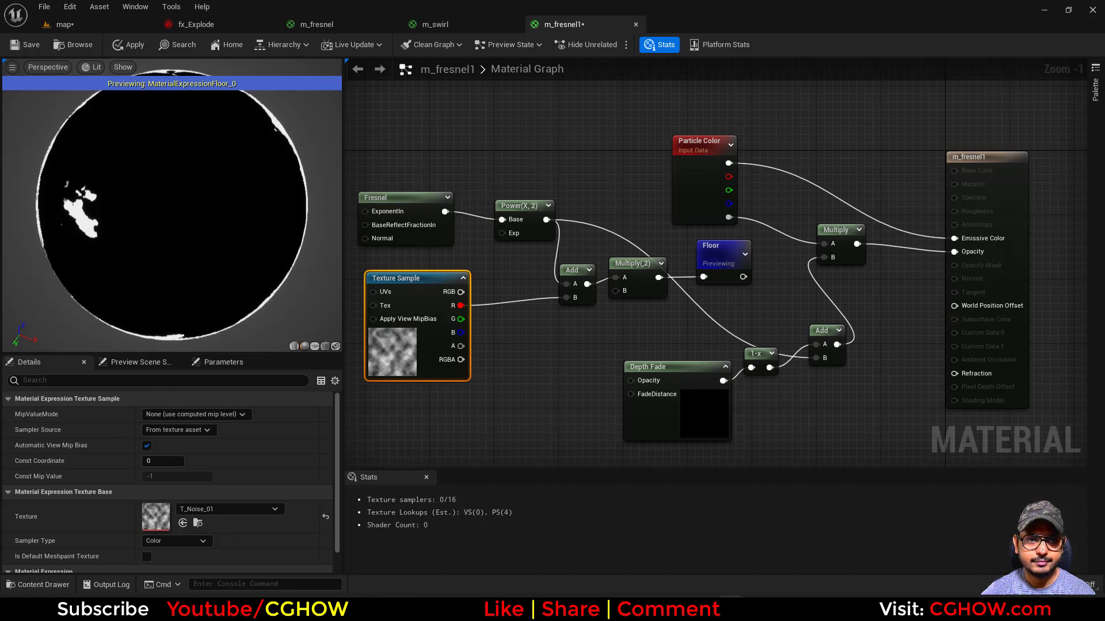
Step: Connect Fresnel's output directly to the A input of the Add node beside Texture Sample, and move Add, Multiply and Floor closer together
right_drag(629, 353, 694, 381)
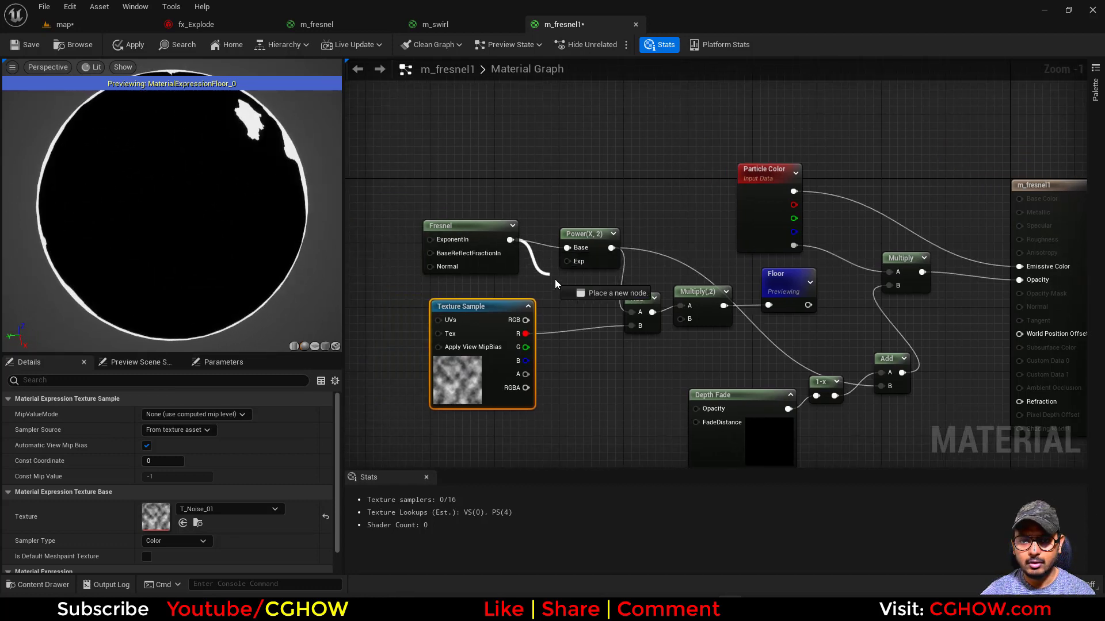
mouse_move(612, 323)
mouse_down()
mouse_move(632, 312)
mouse_move(613, 342)
mouse_up()
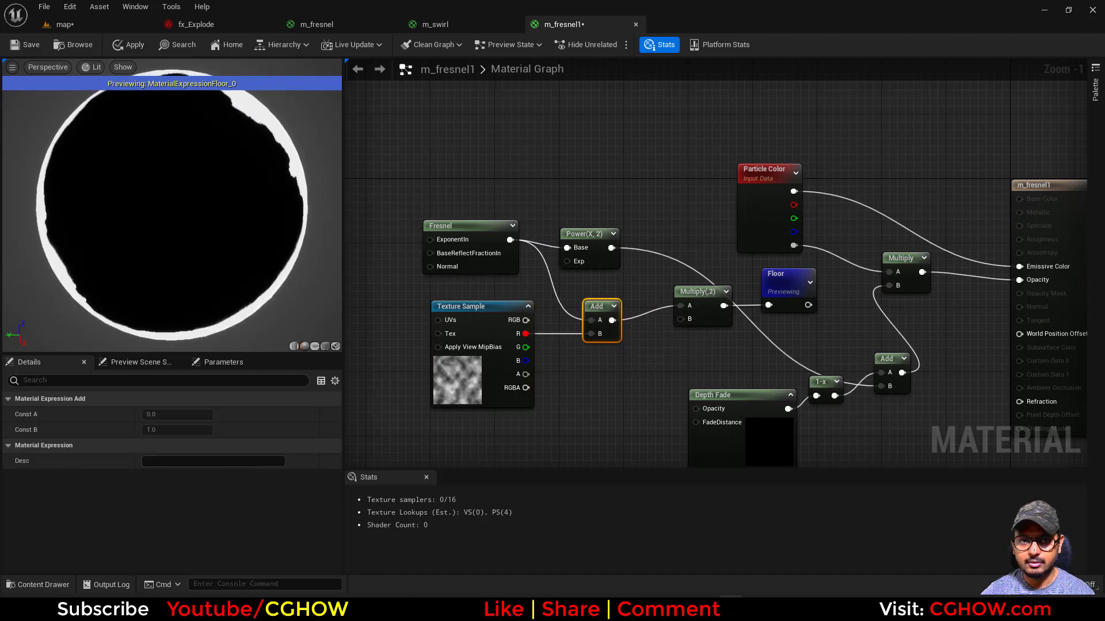
drag(699, 296, 650, 320)
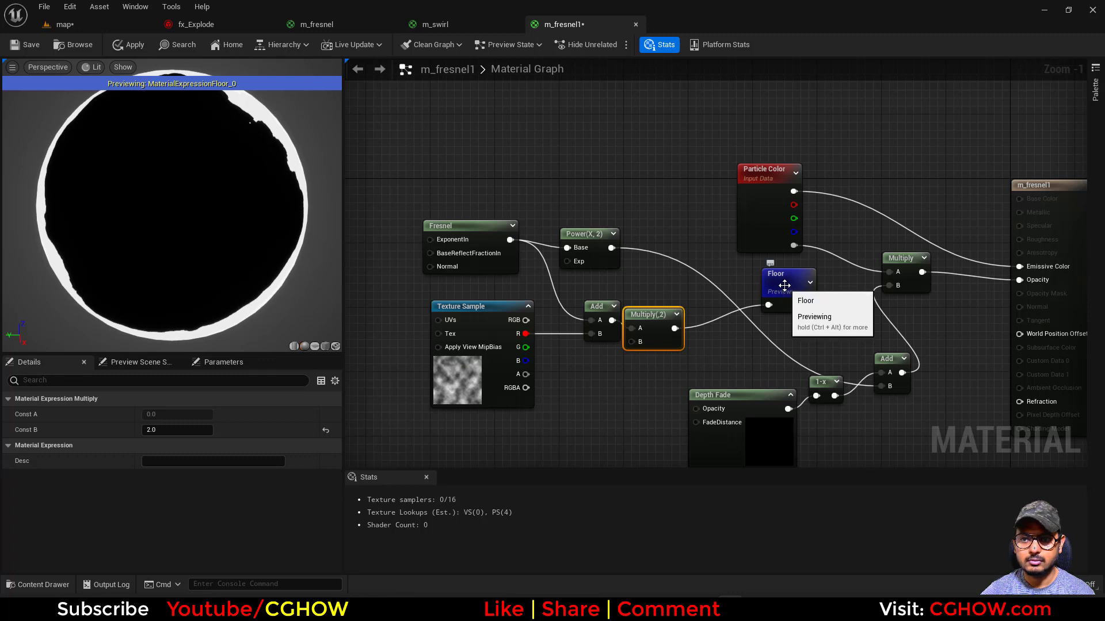
drag(773, 310, 747, 318)
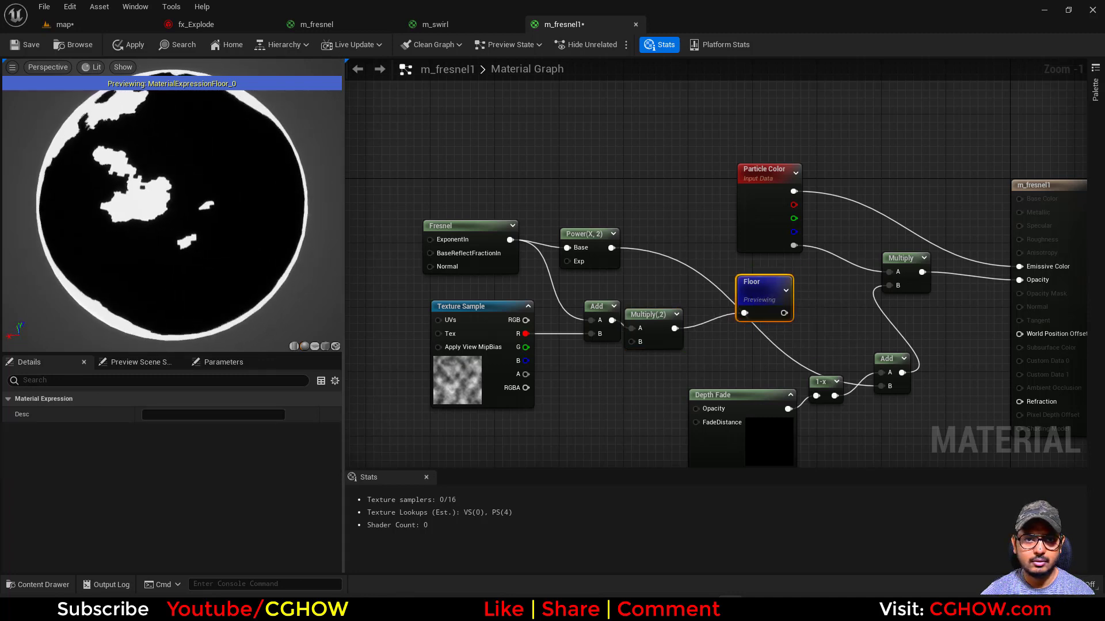
Step: Create a TexCoord node with U and V tiling of 5 and connect it to the Texture Sample's UVs
right_drag(463, 414, 518, 417)
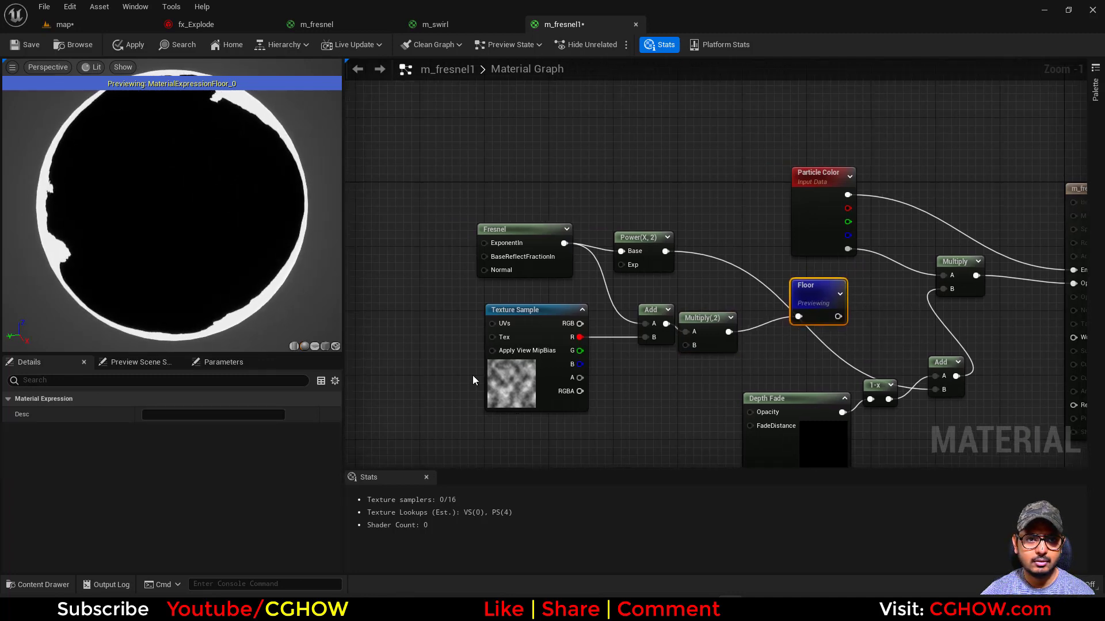
click(386, 302)
drag(438, 320, 499, 329)
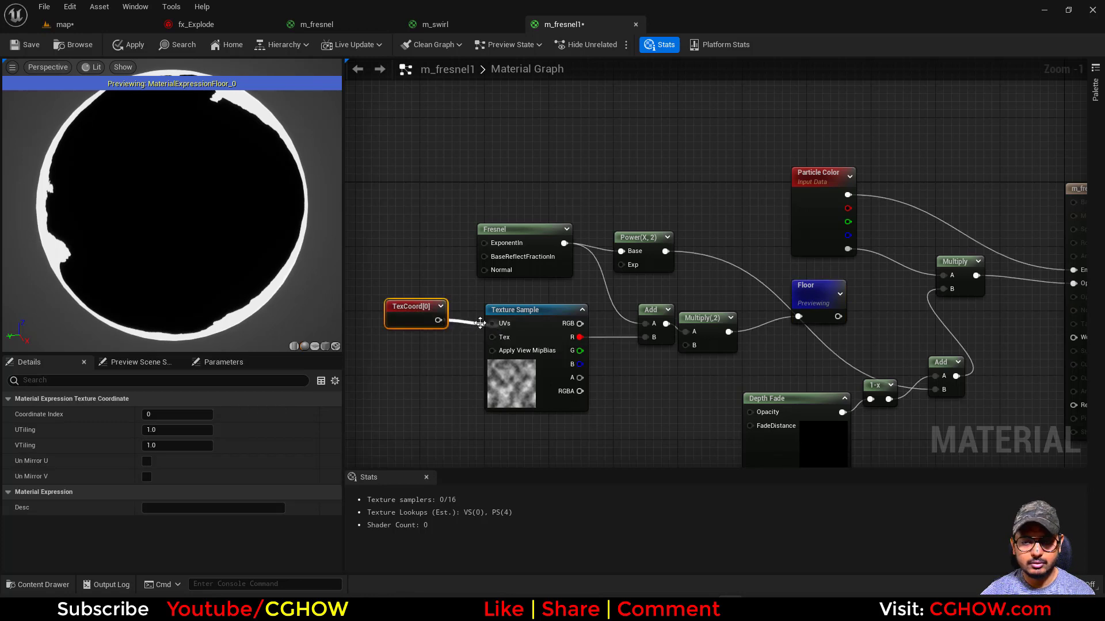
click(163, 445)
text(5)
key(Return)
click(164, 431)
text(5)
key(Return)
Step: Add a Fresnel_Function node above the graph and preview it
right_drag(587, 269, 557, 324)
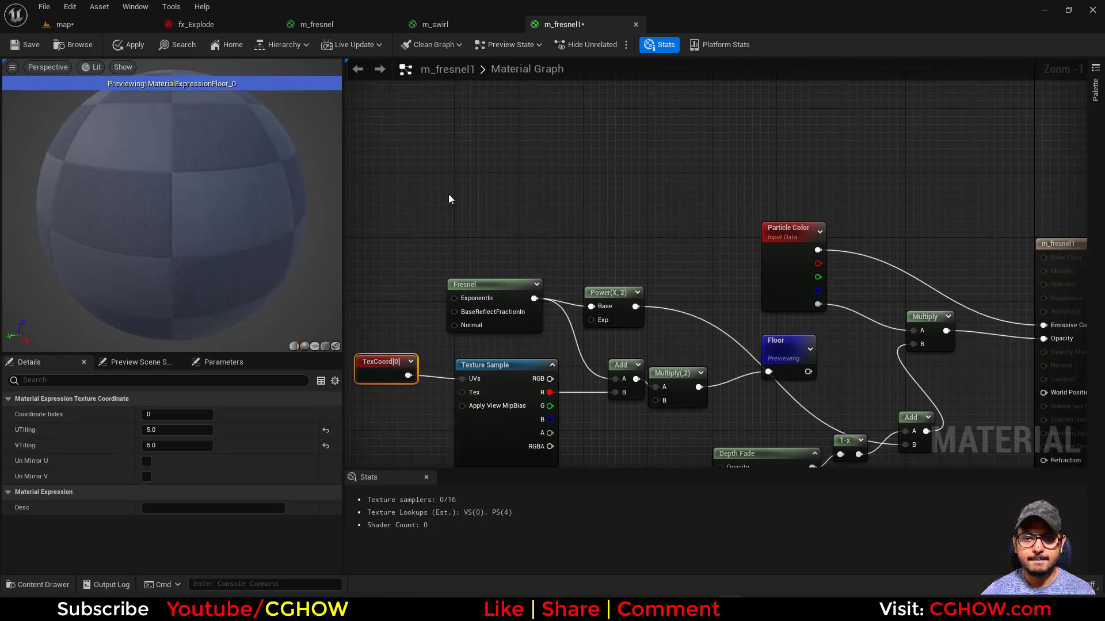
right_click(429, 164)
text(fre)
click(463, 256)
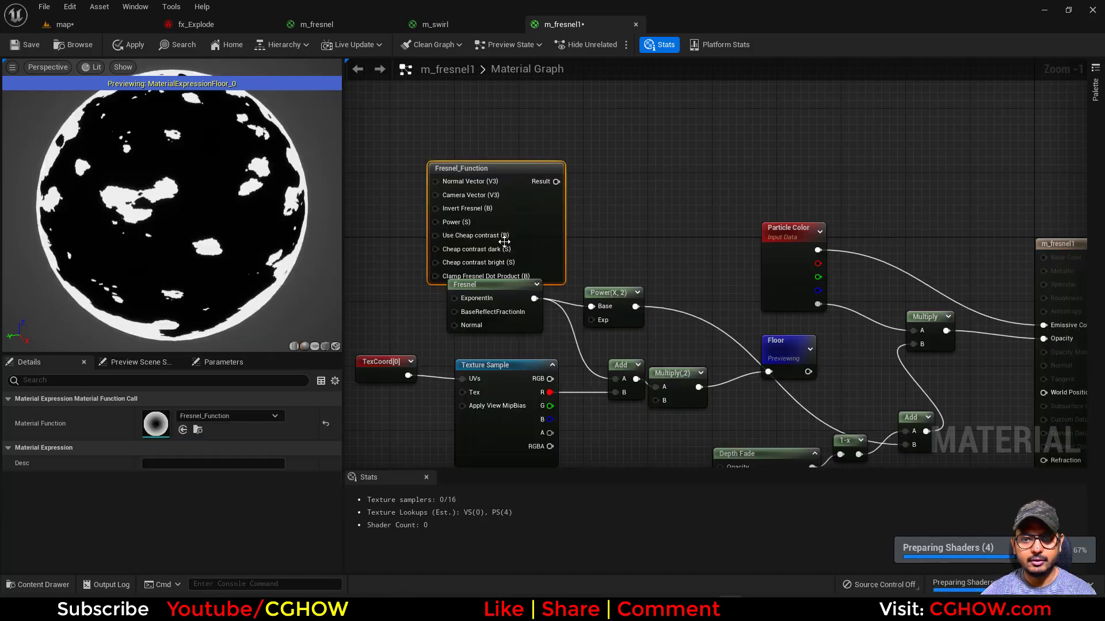
drag(523, 214, 419, 174)
key(space)
right_drag(463, 302, 490, 313)
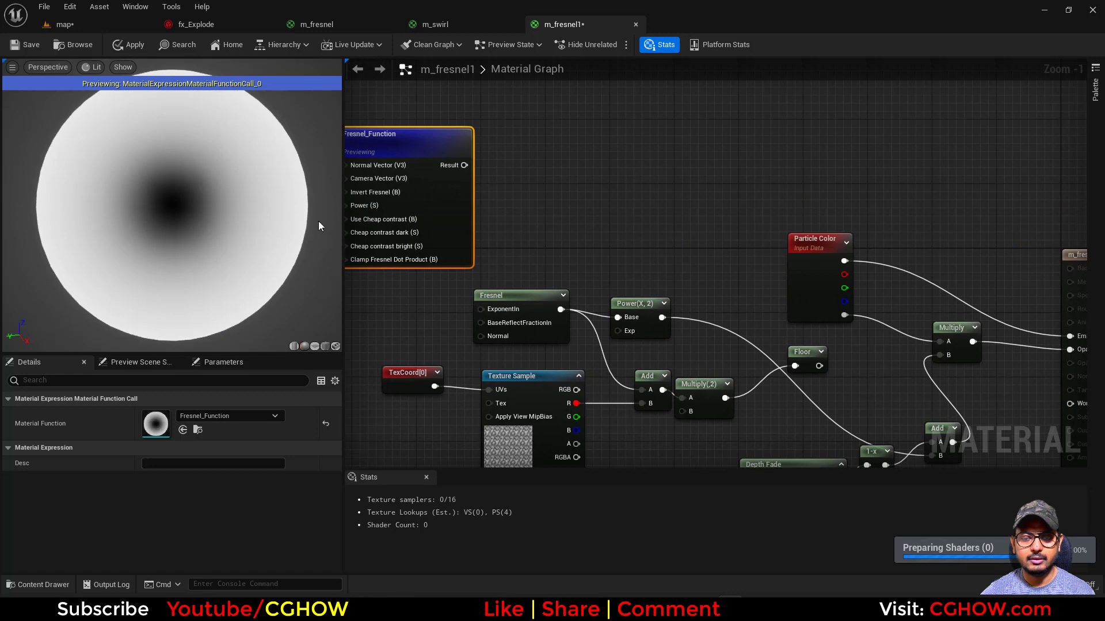
Step: Replace the Fresnel and Power nodes with Fresnel_Function, wiring its Result into the first Add node's A input, and preview Floor
right_drag(558, 278, 546, 250)
drag(513, 233, 637, 289)
key(Delete)
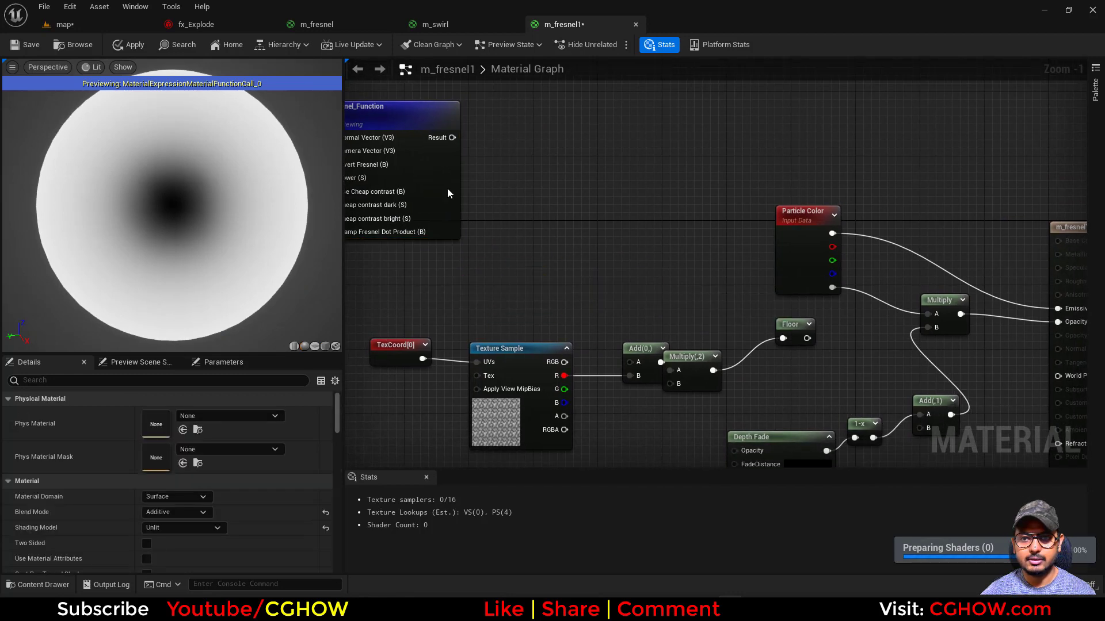
drag(443, 184, 516, 217)
drag(526, 172, 704, 370)
click(805, 341)
key(space)
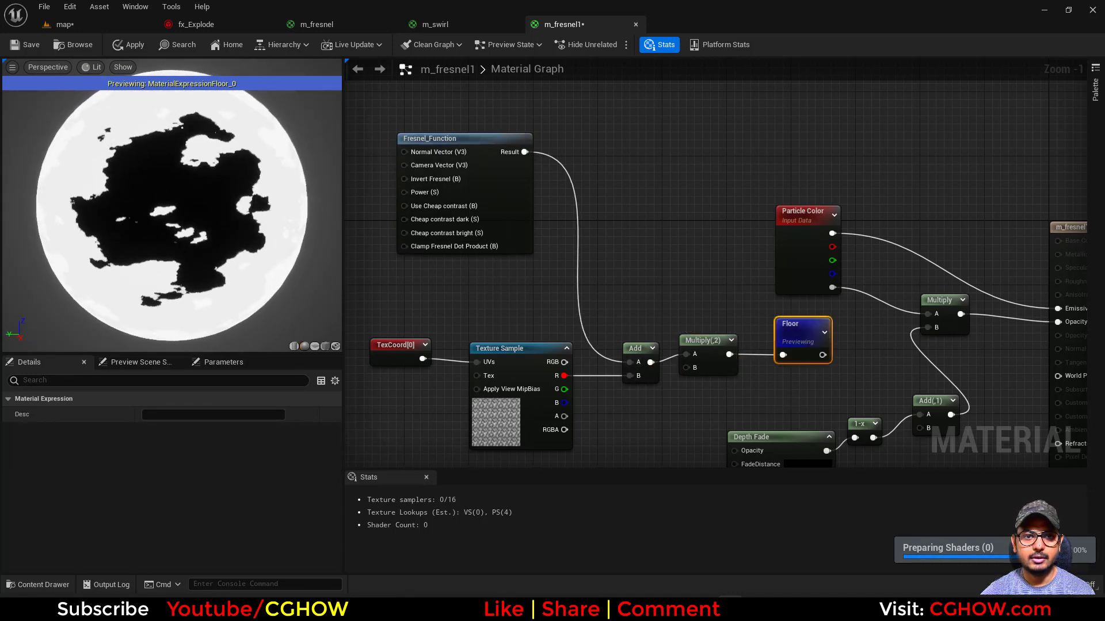
Step: Set the TexCoord node's U and V tiling to 10
right_drag(389, 356, 451, 331)
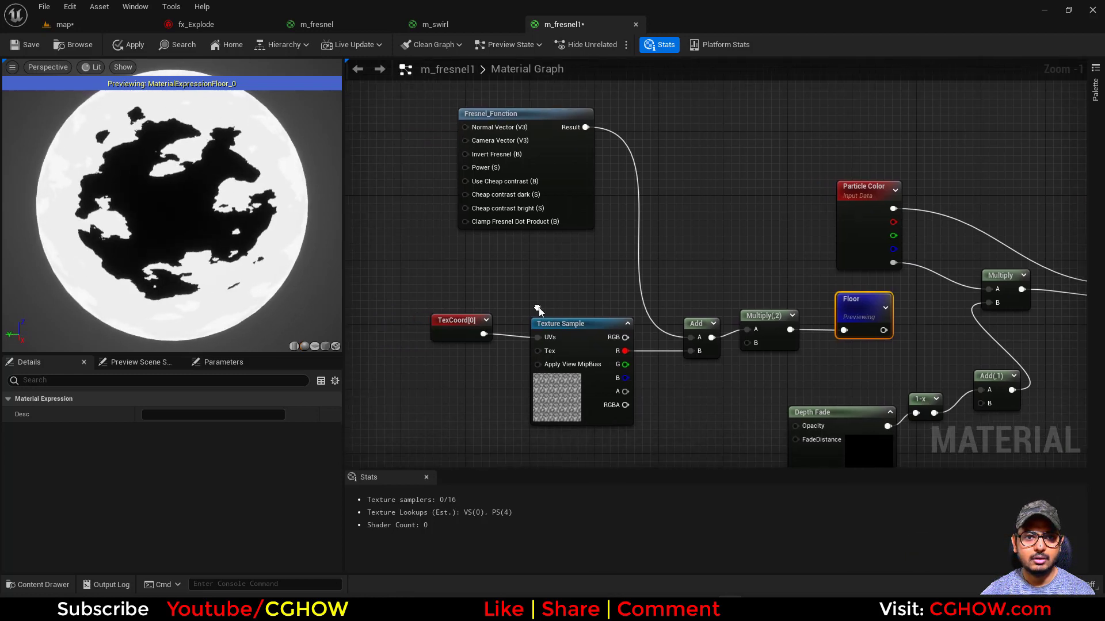
click(451, 331)
click(173, 430)
text(10)
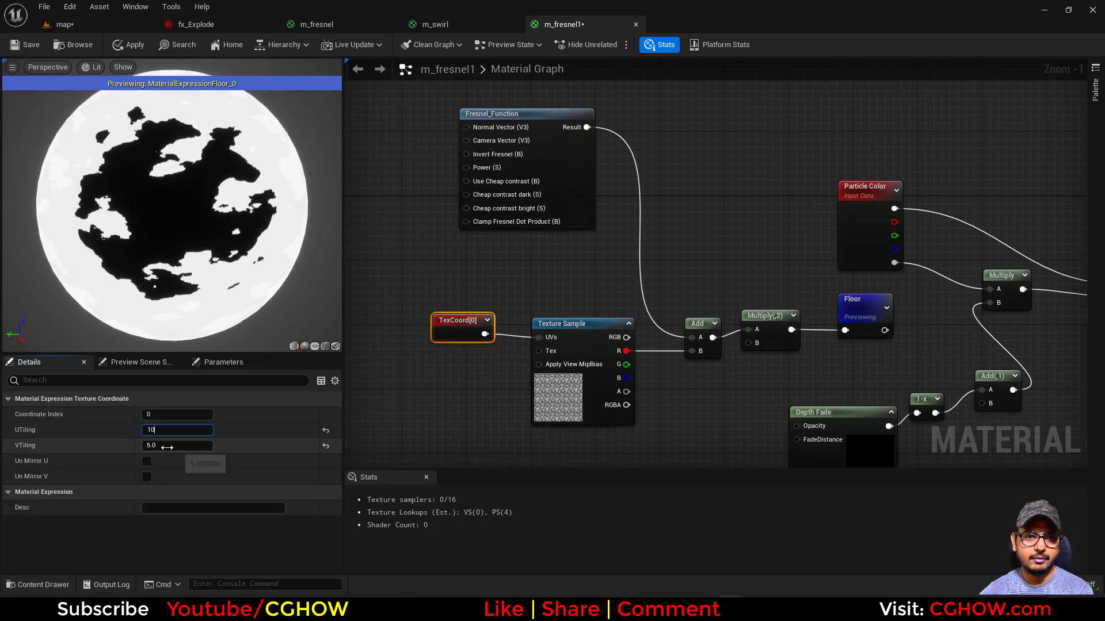
click(167, 448)
text(10)
key(Return)
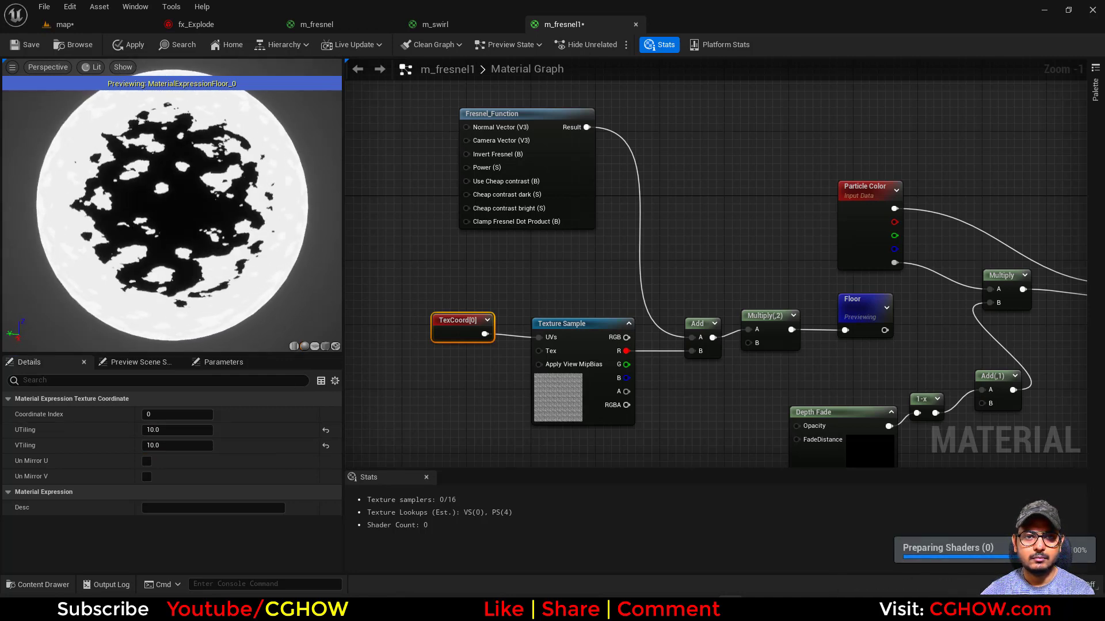
Step: Create a Dynamic Parameter node, connect its first output to Fresnel_Function's Power input, and name that parameter pow
scroll(676, 338, down, 1)
scroll(676, 338, down, 1)
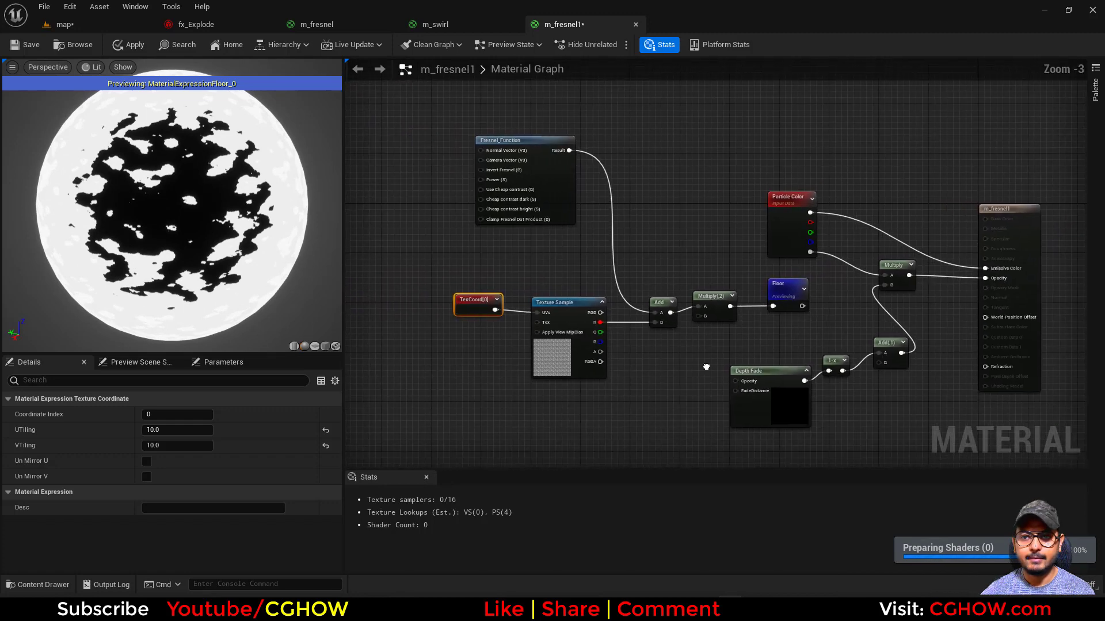
right_drag(416, 371, 460, 353)
right_click(453, 352)
text(dyn)
click(493, 415)
drag(510, 391, 483, 136)
scroll(453, 324, up, 2)
click(191, 430)
text(pow)
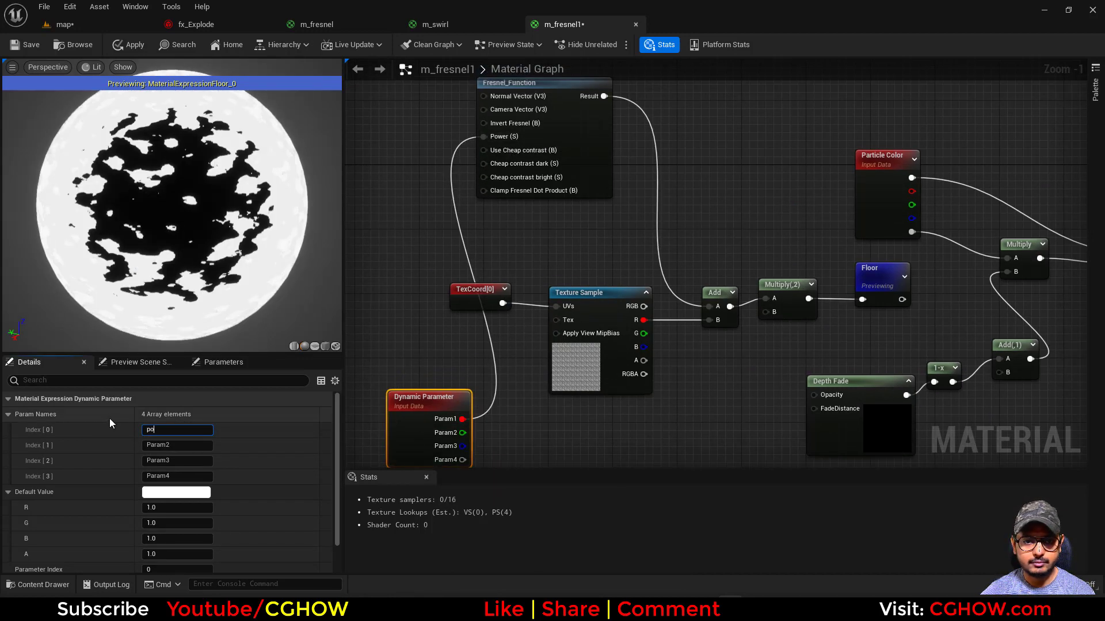
click(592, 432)
Step: Connect the Dynamic Parameter's second output to the B input of the Multiply feeding Floor, and name that parameter mult
right_drag(592, 432, 578, 379)
drag(447, 378, 751, 257)
click(414, 403)
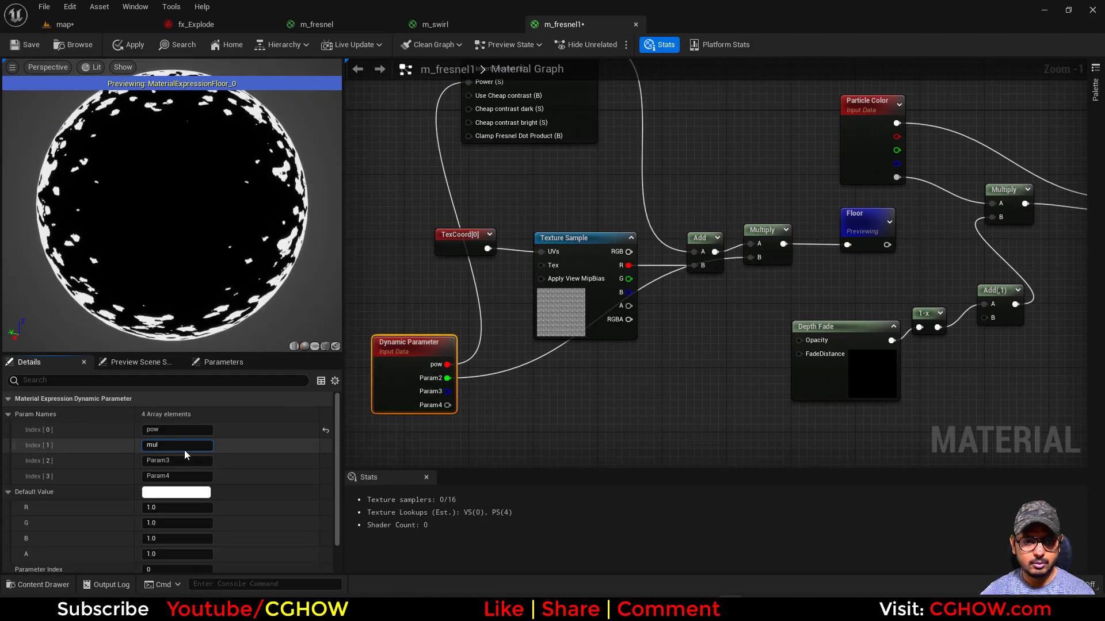
click(620, 438)
right_drag(870, 261, 699, 291)
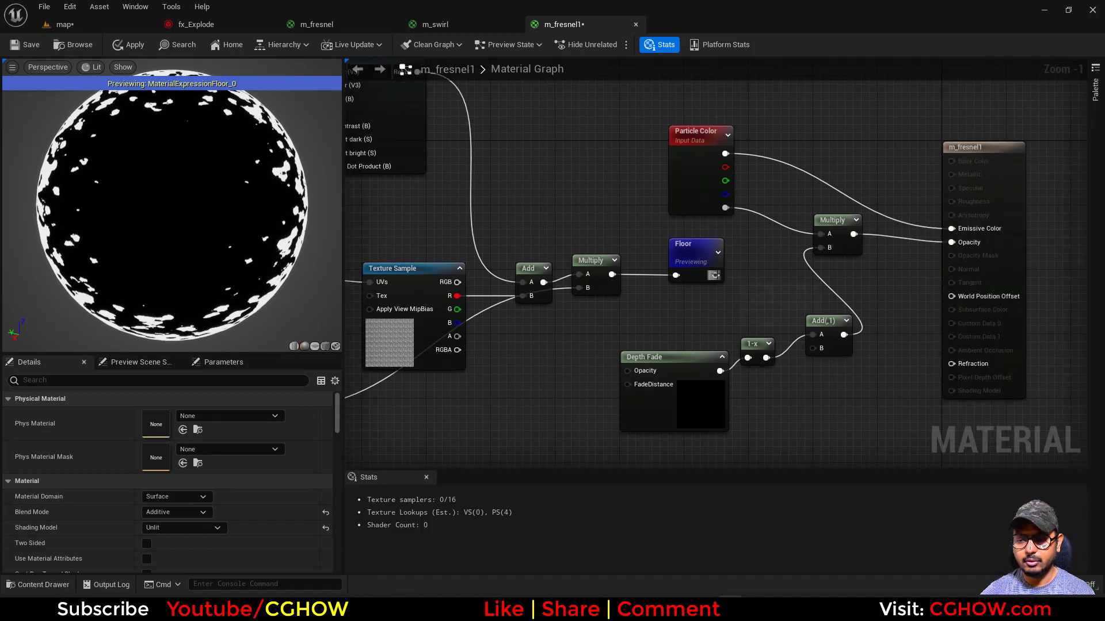
drag(814, 347, 717, 275)
text(sa)
click(751, 389)
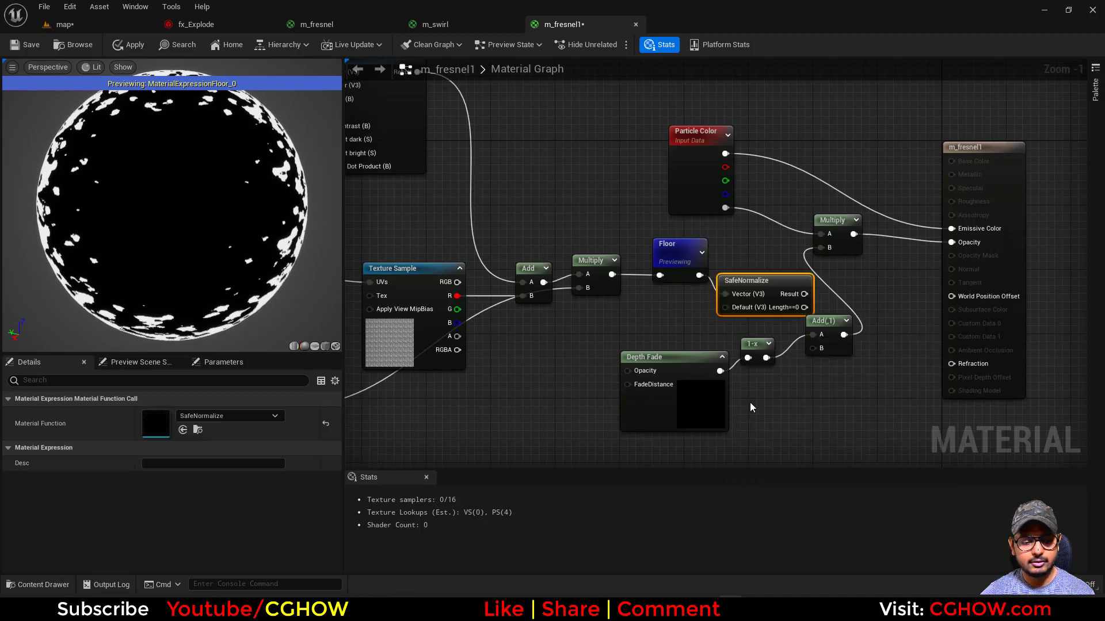
key(Delete)
Step: Route Floor's output through a new Saturate node into the B input of the Add after 1-x, and save the material
text(sat)
drag(699, 276, 812, 348)
click(737, 347)
right_drag(396, 390, 609, 357)
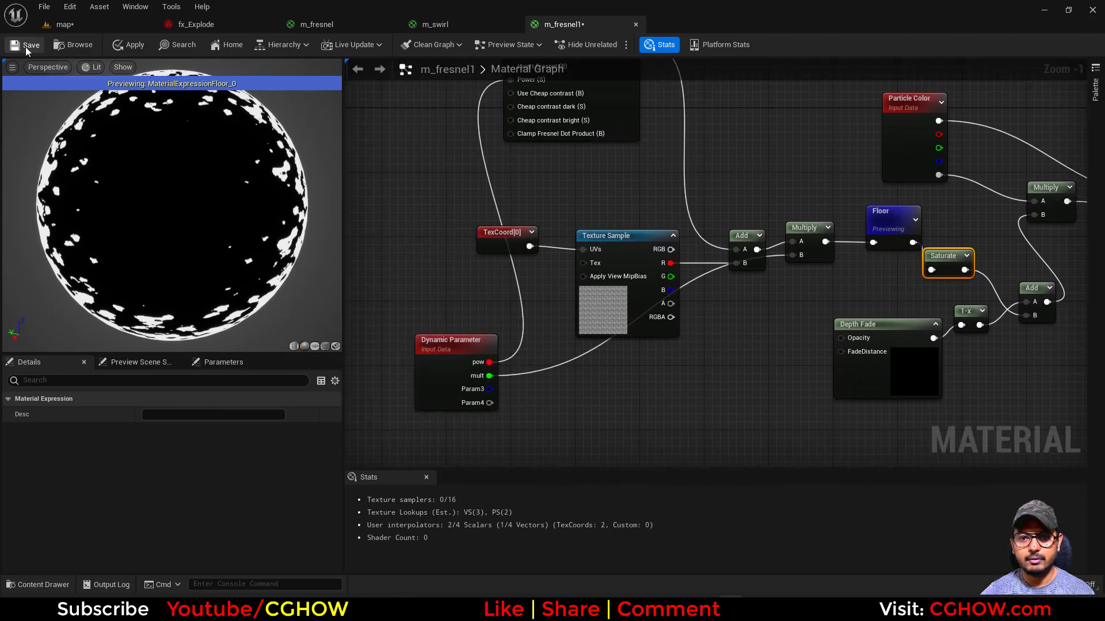
key(ctrl+s)
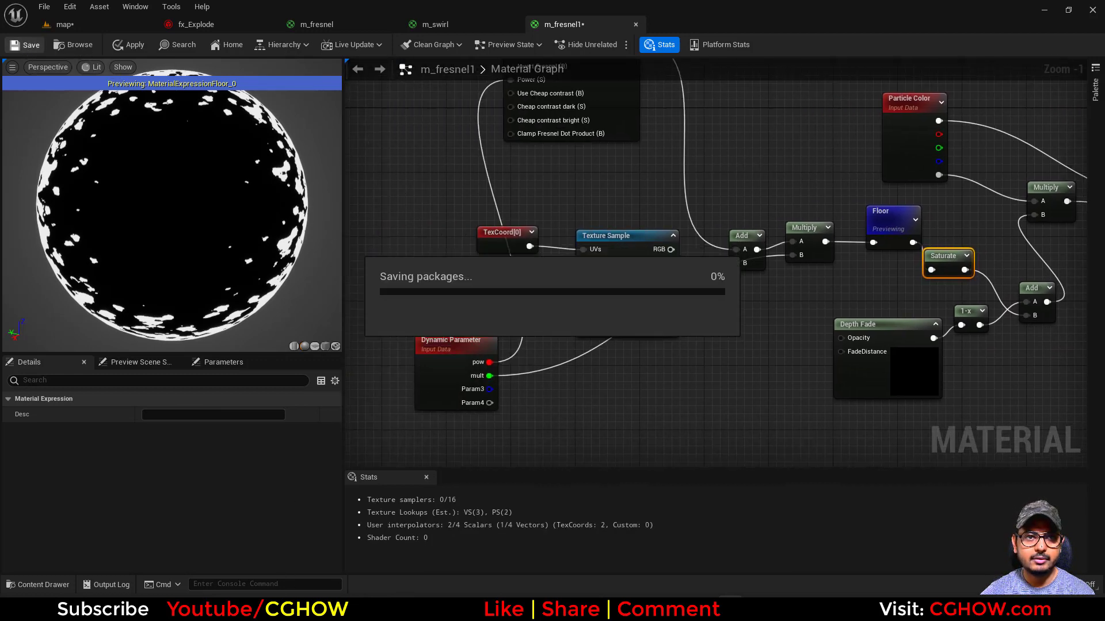
Step: Select m_fresnel1 in the Content Browser and duplicate the fresnel_sphere emitter in fx_Explode
click(75, 46)
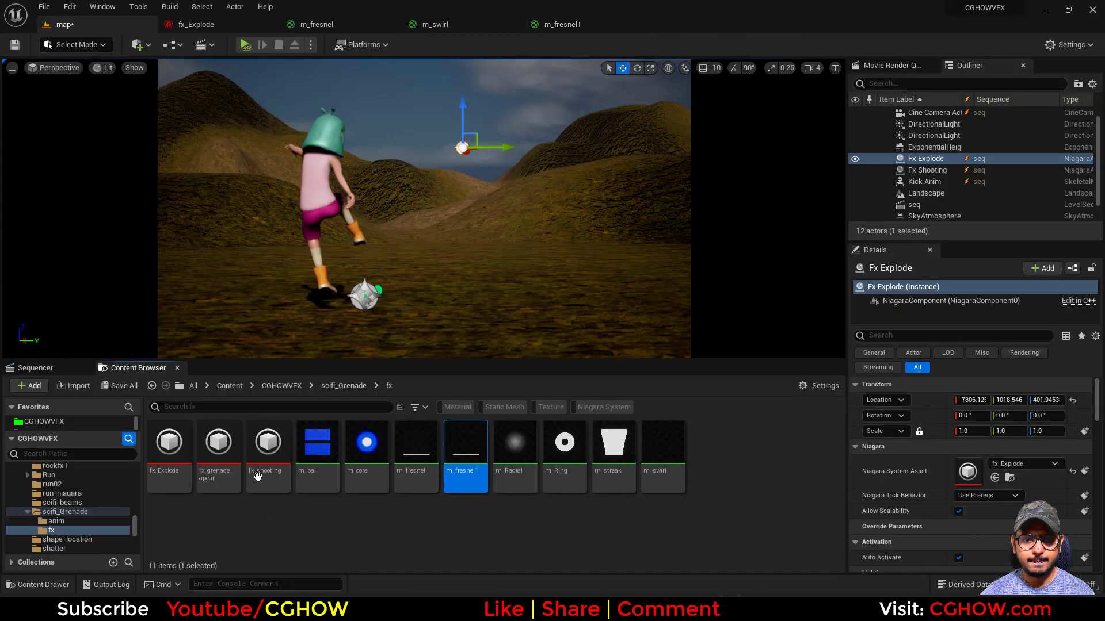
click(221, 25)
right_drag(218, 179, 427, 181)
click(337, 165)
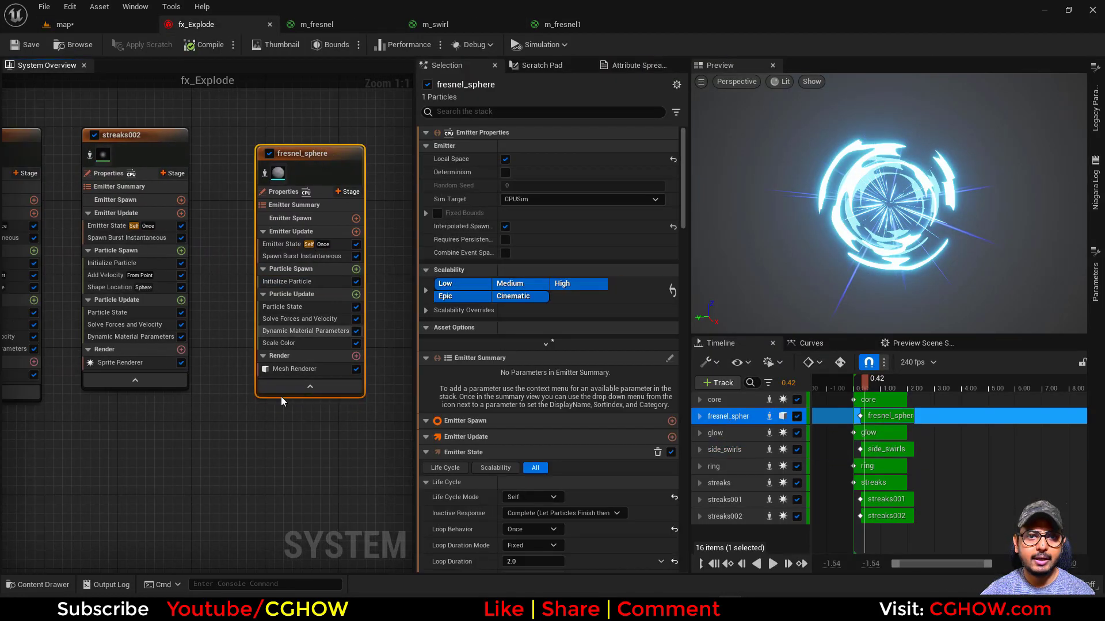
right_drag(278, 487, 184, 275)
click(184, 275)
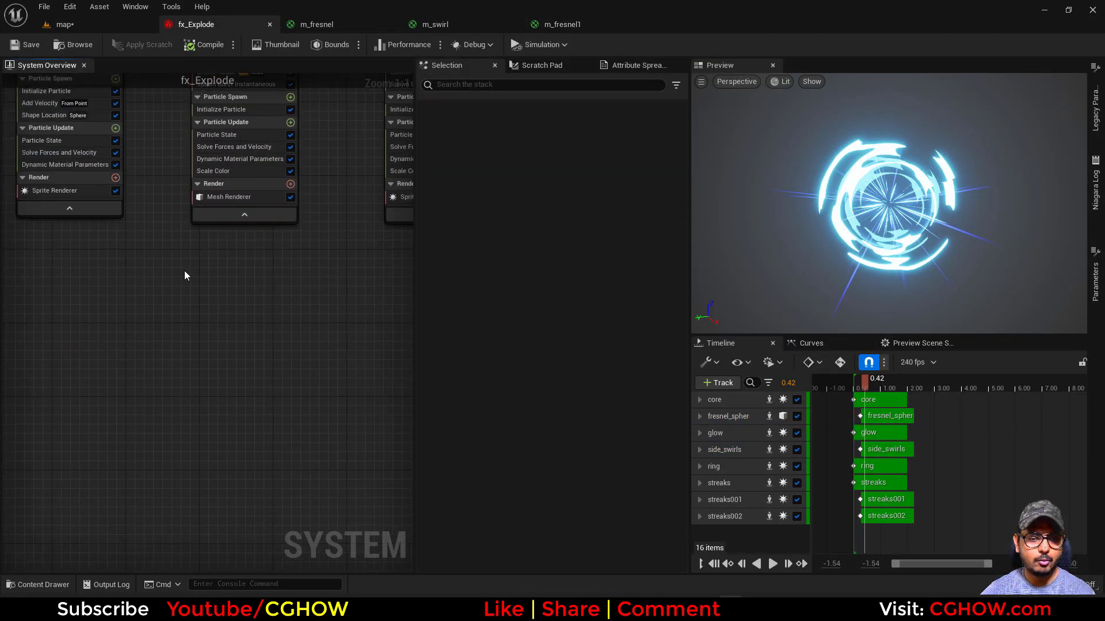
key(ctrl+v)
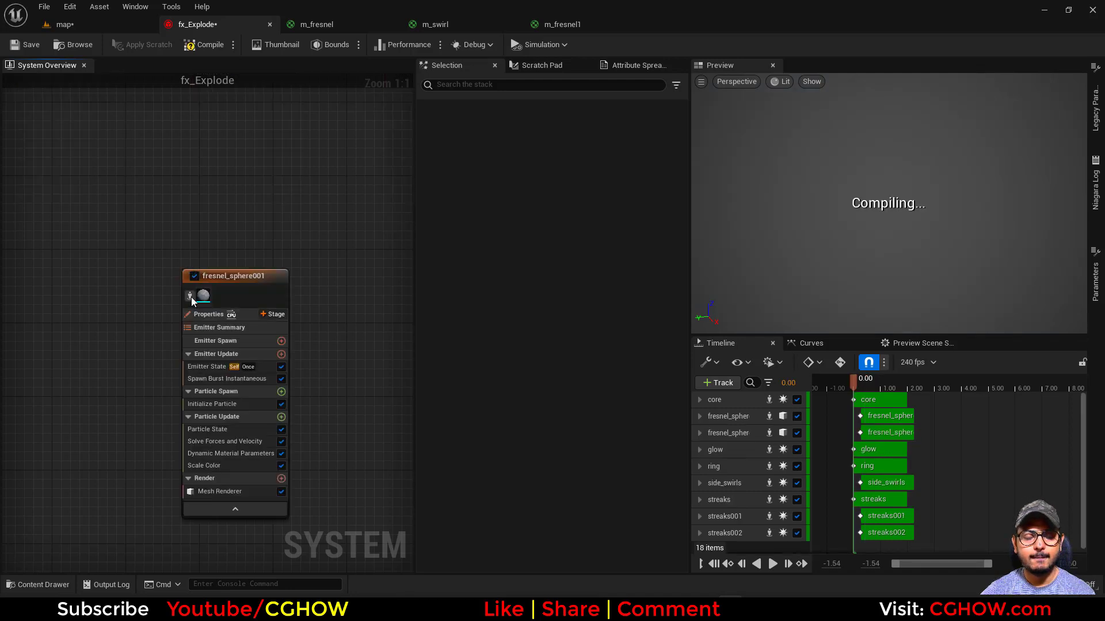
Step: Isolate the duplicated sphere emitter and assign m_fresnel1 as its Mesh Renderer's override material
click(233, 398)
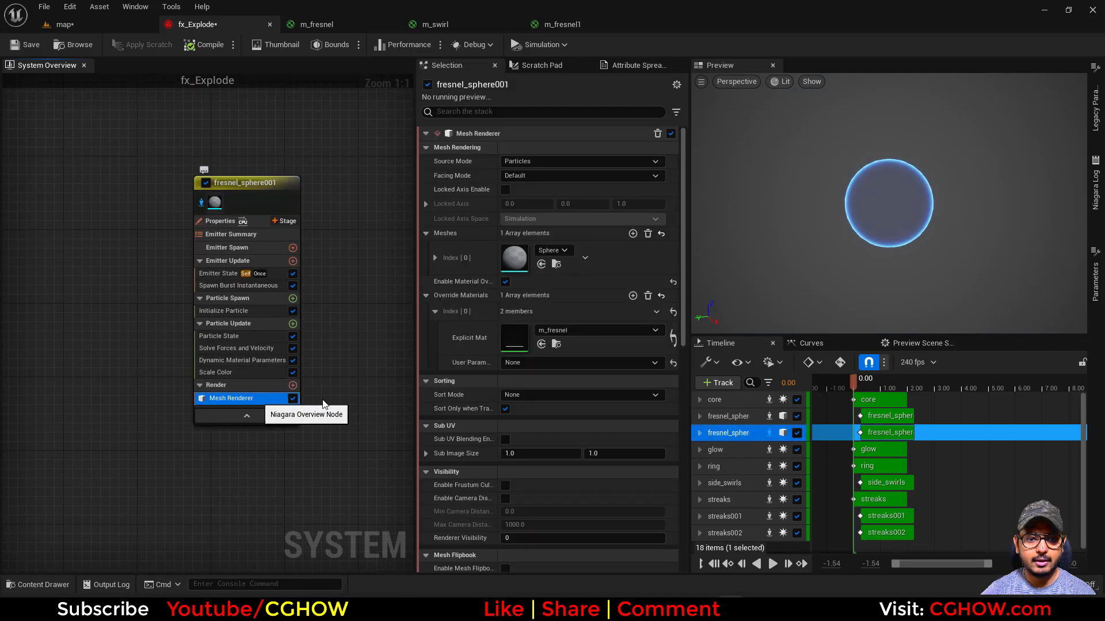
click(541, 343)
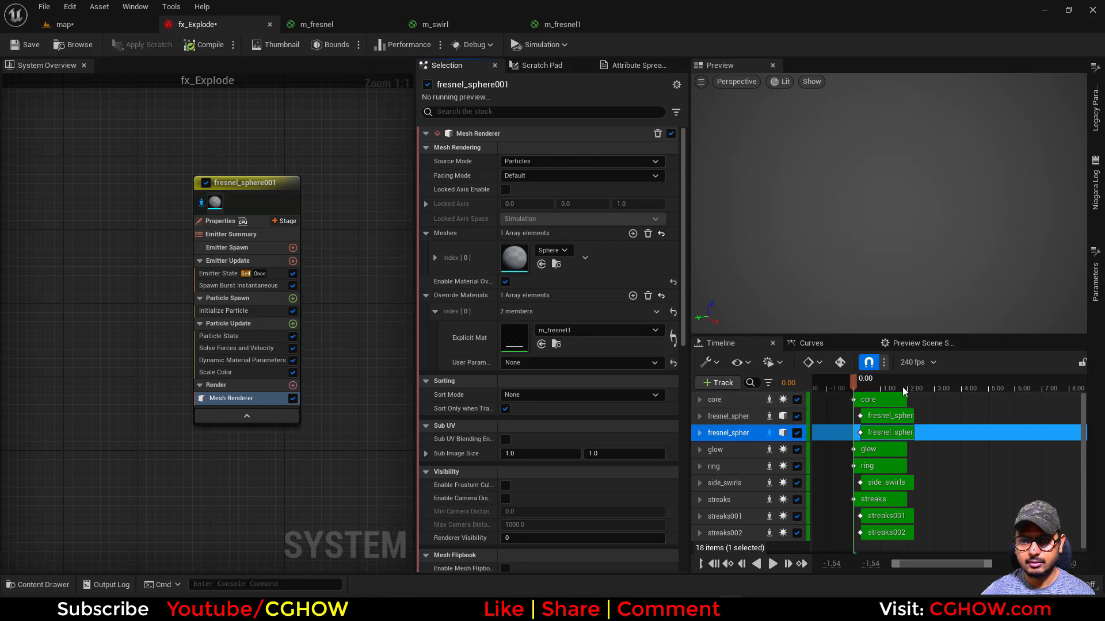
Step: In the duplicated sphere's Dynamic Material Parameters, set pow to 1 and mult to 5, reset the third parameter, and preview the sphere
click(274, 359)
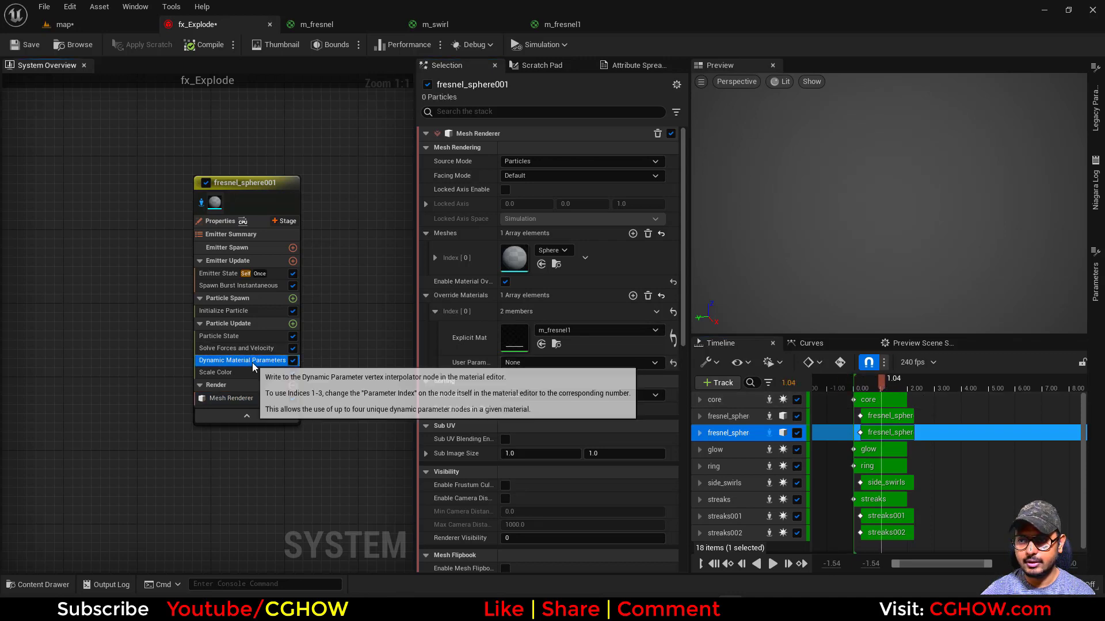
click(541, 197)
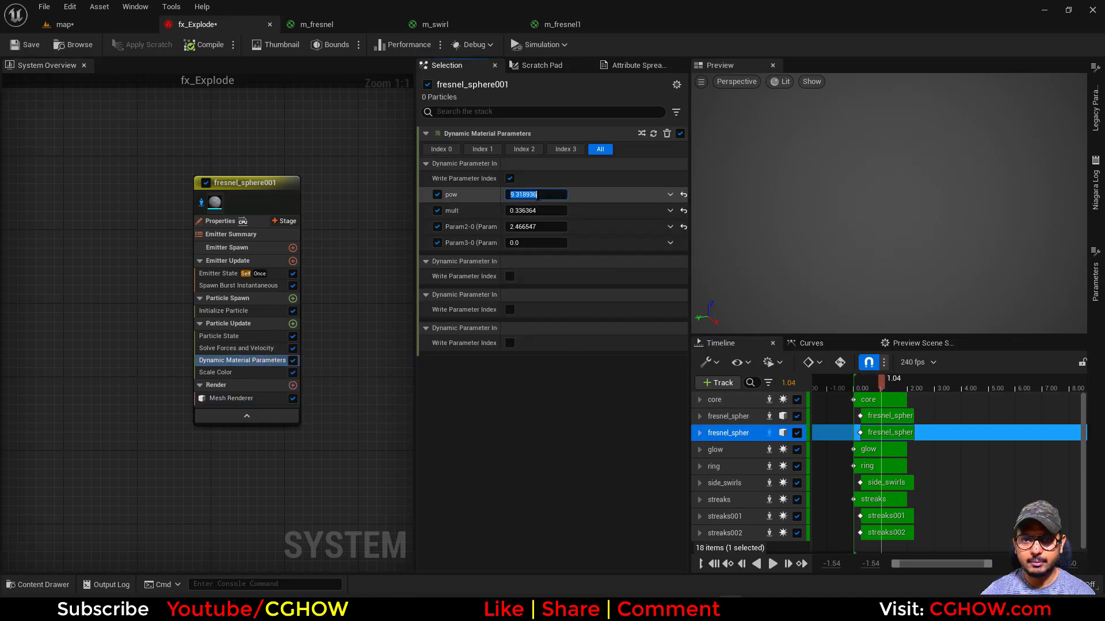
text(1)
key(Return)
click(546, 211)
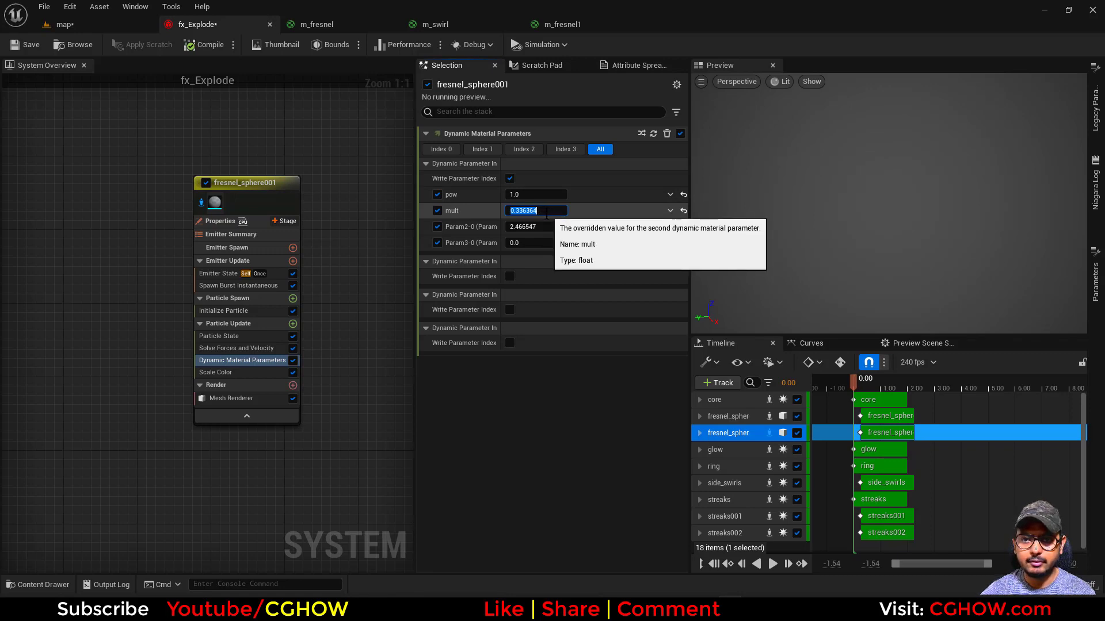
text(5)
click(684, 227)
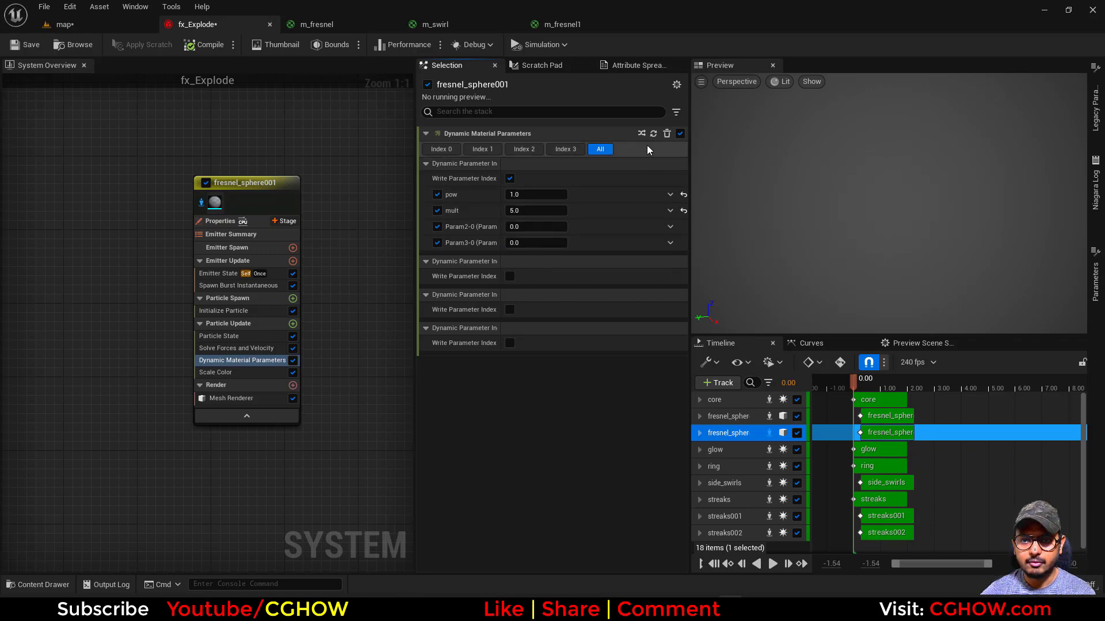
drag(835, 385, 863, 382)
scroll(789, 266, up, 5)
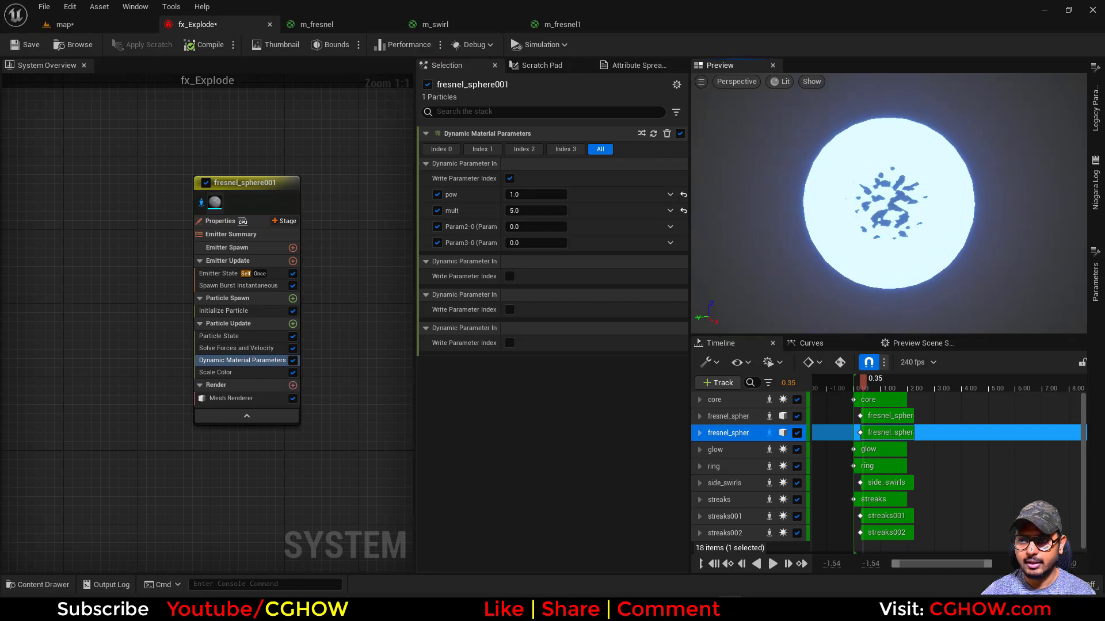
Step: Set the sphere's initial particle color to a deeper blue with value 5 (R 0, G about 0.29, B 5)
click(236, 313)
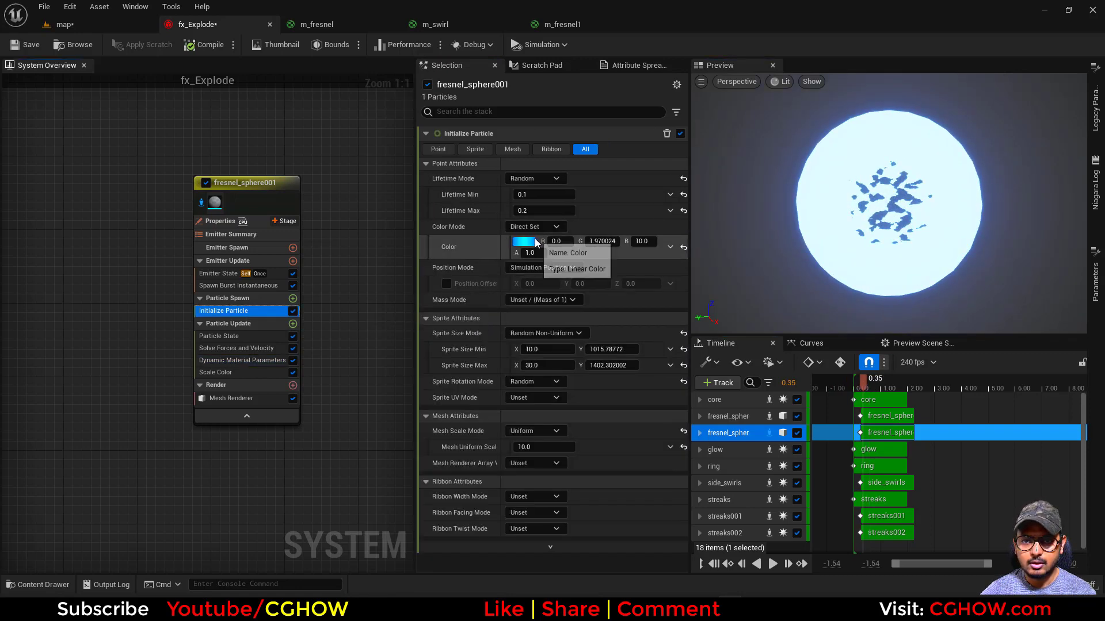
click(529, 248)
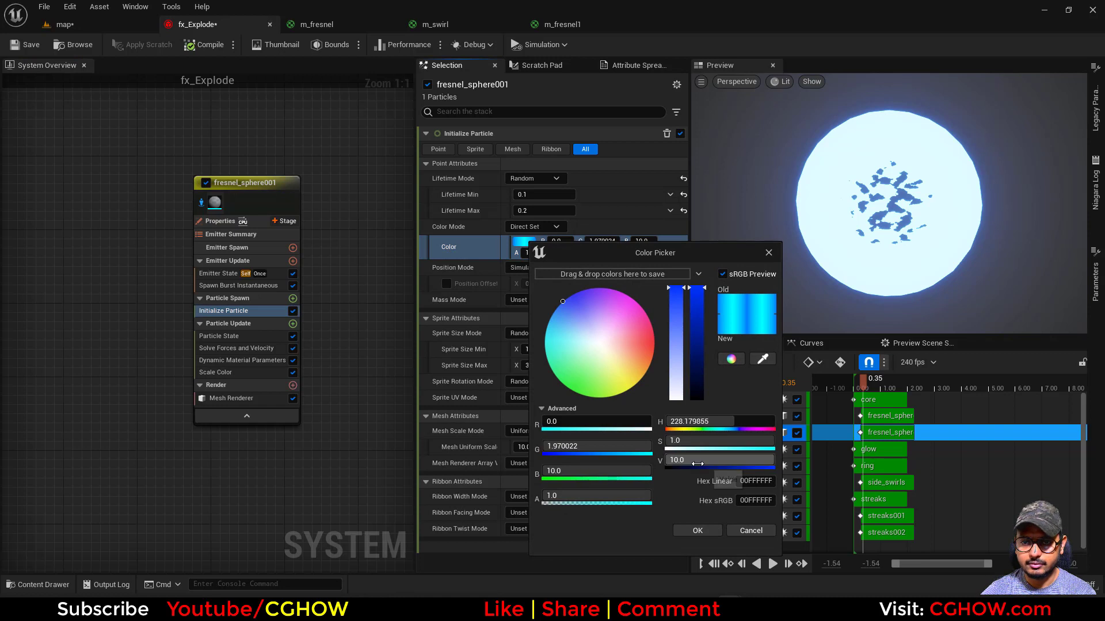
key(Return)
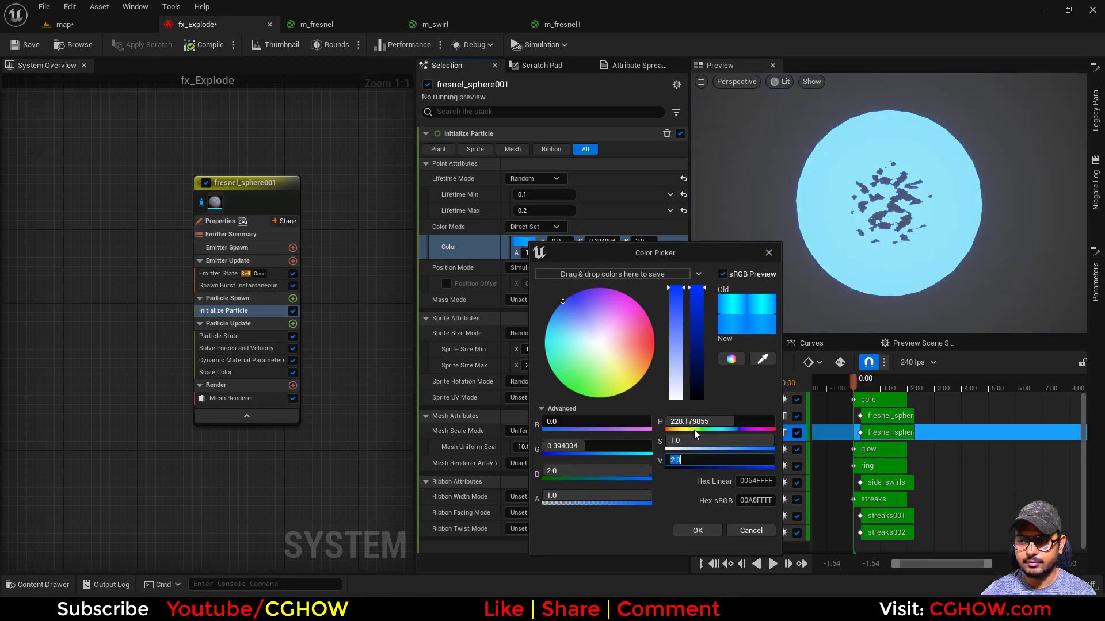
text(5)
key(Return)
click(567, 298)
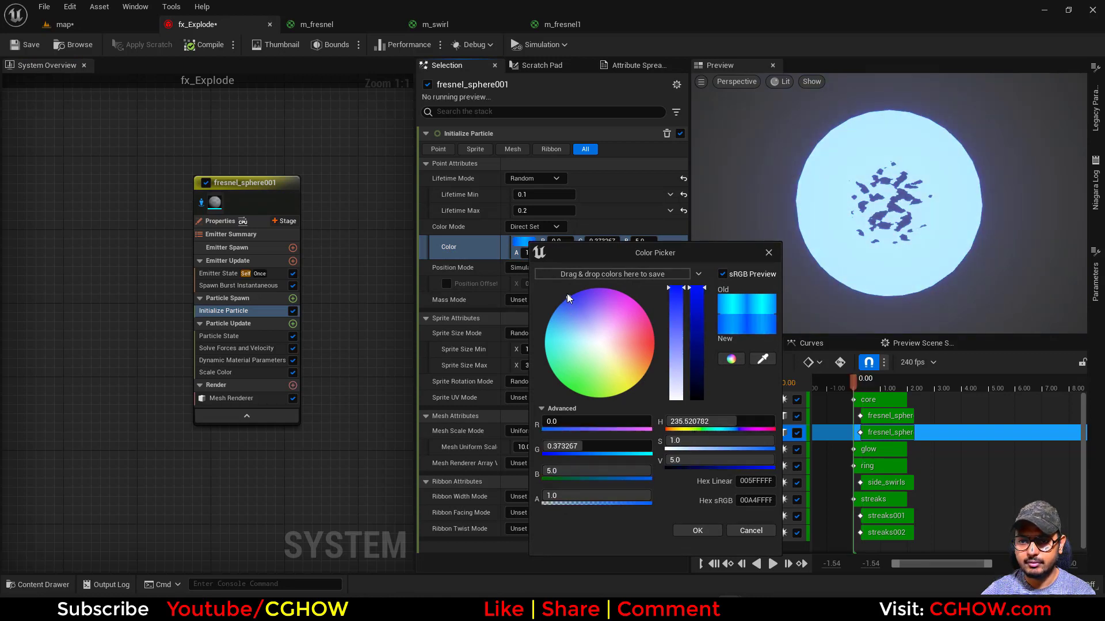
click(698, 531)
Step: Adjust the sphere's material parameters to pow about 0.83 and mult about 1.19, and compare the look with the reference GIF
click(224, 372)
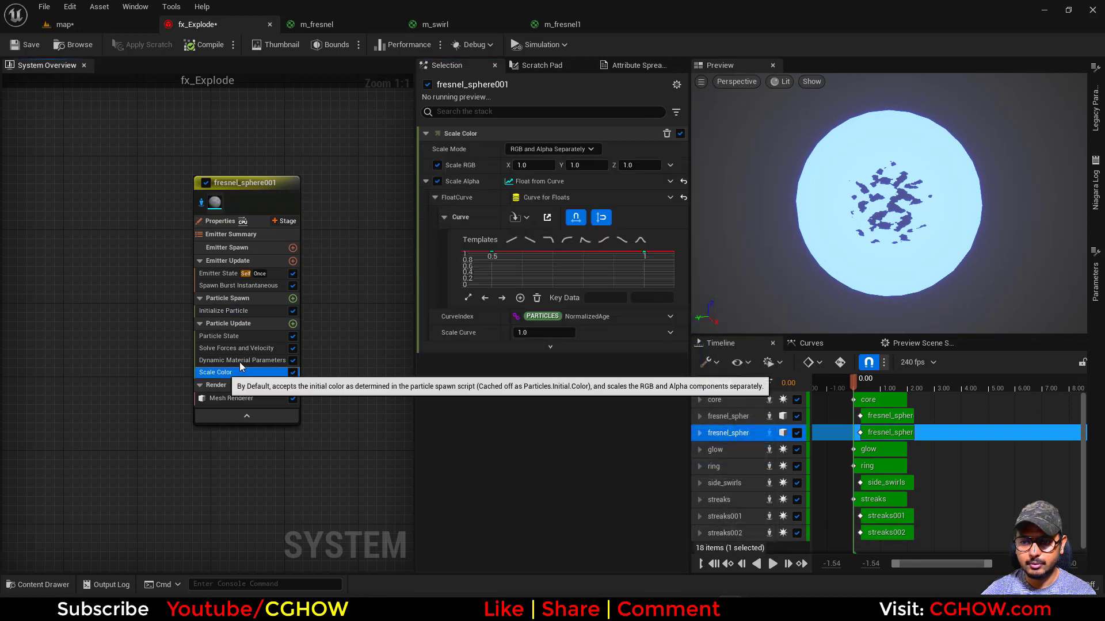
click(209, 359)
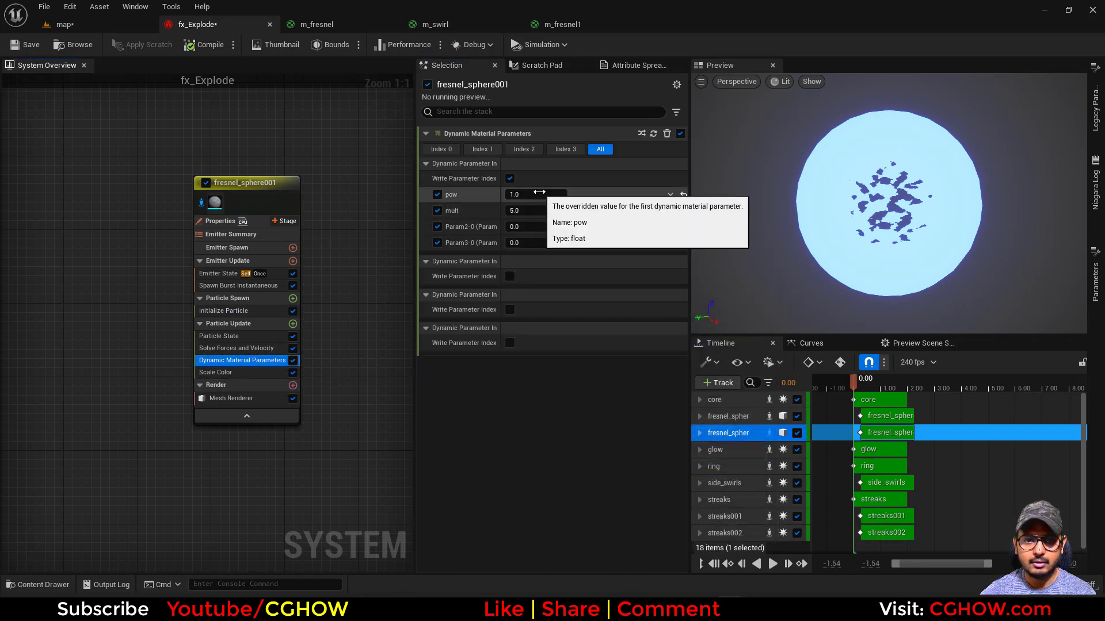
drag(536, 195, 552, 195)
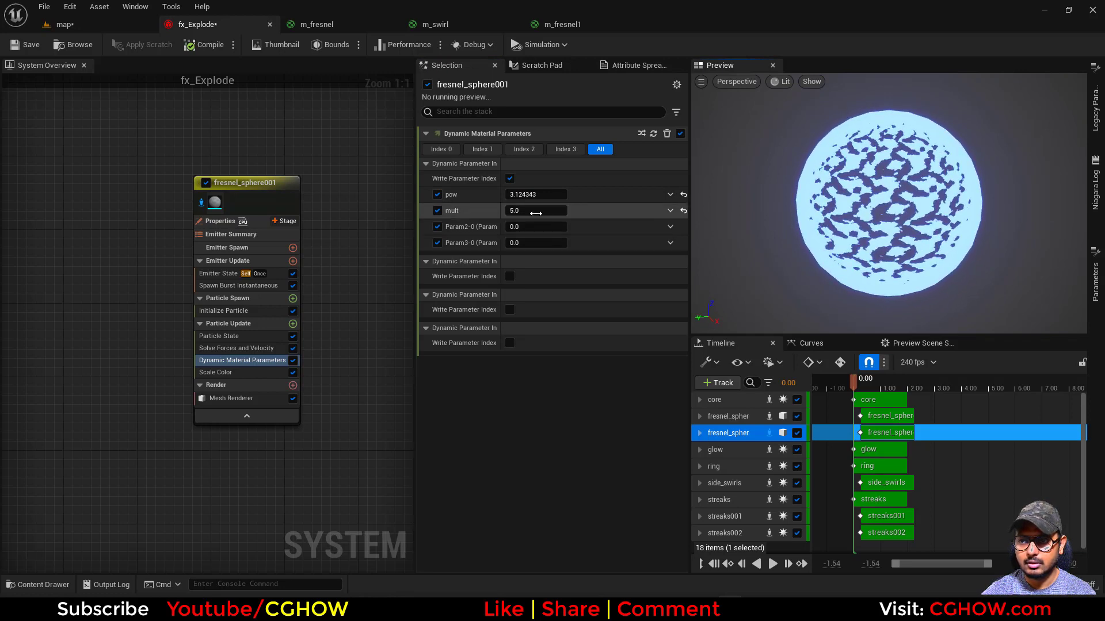
mouse_move(537, 210)
mouse_down()
mouse_move(511, 210)
mouse_move(541, 195)
mouse_move(518, 194)
mouse_move(527, 211)
mouse_move(544, 194)
mouse_up()
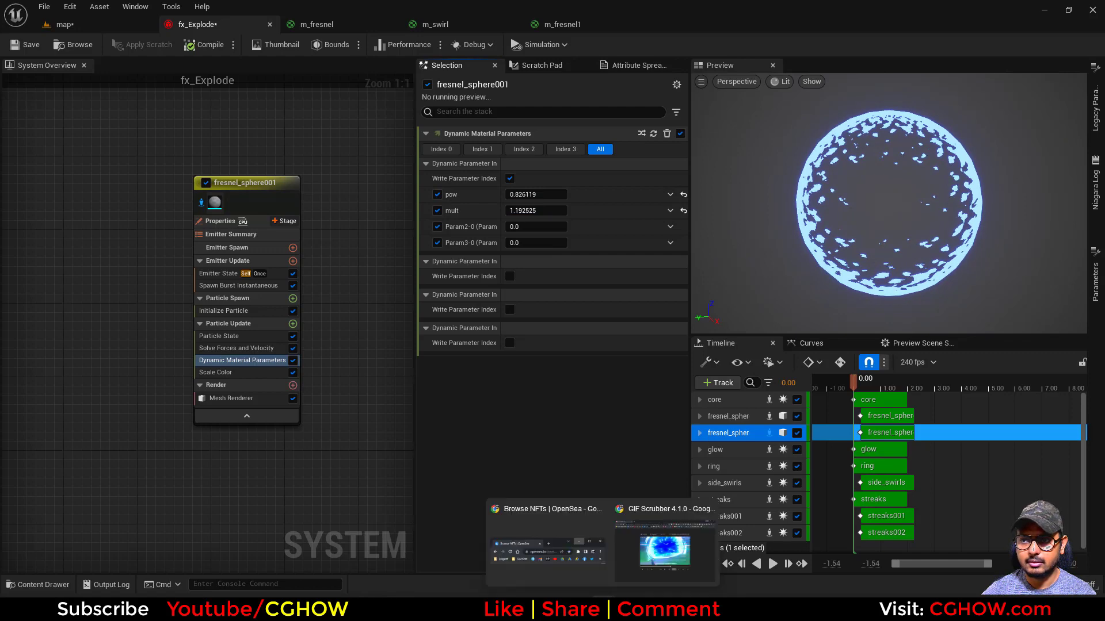
click(666, 559)
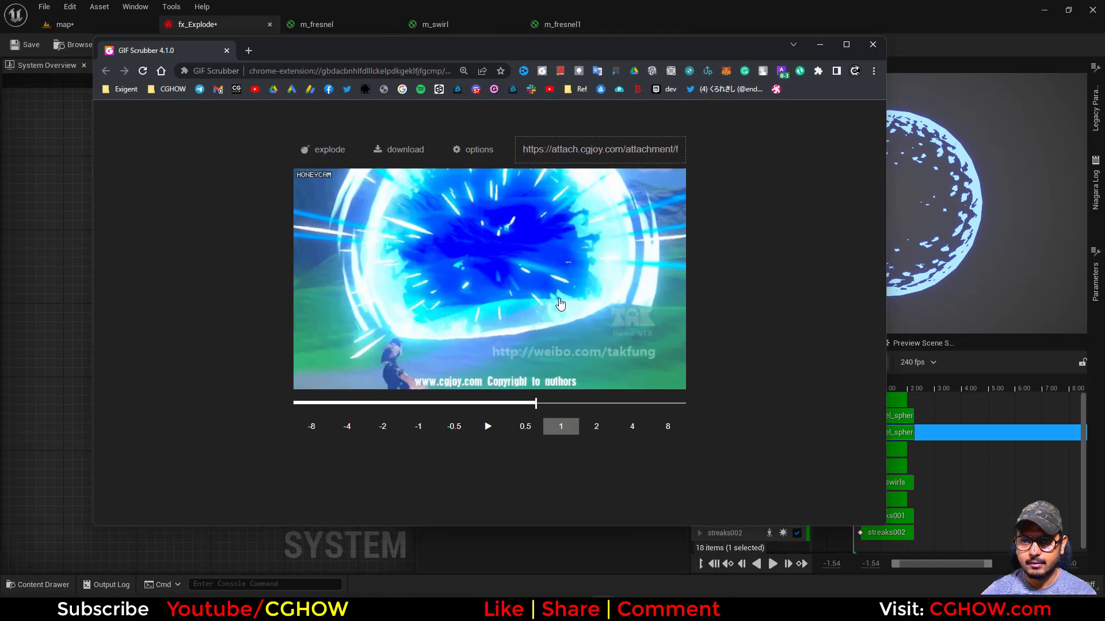
click(819, 44)
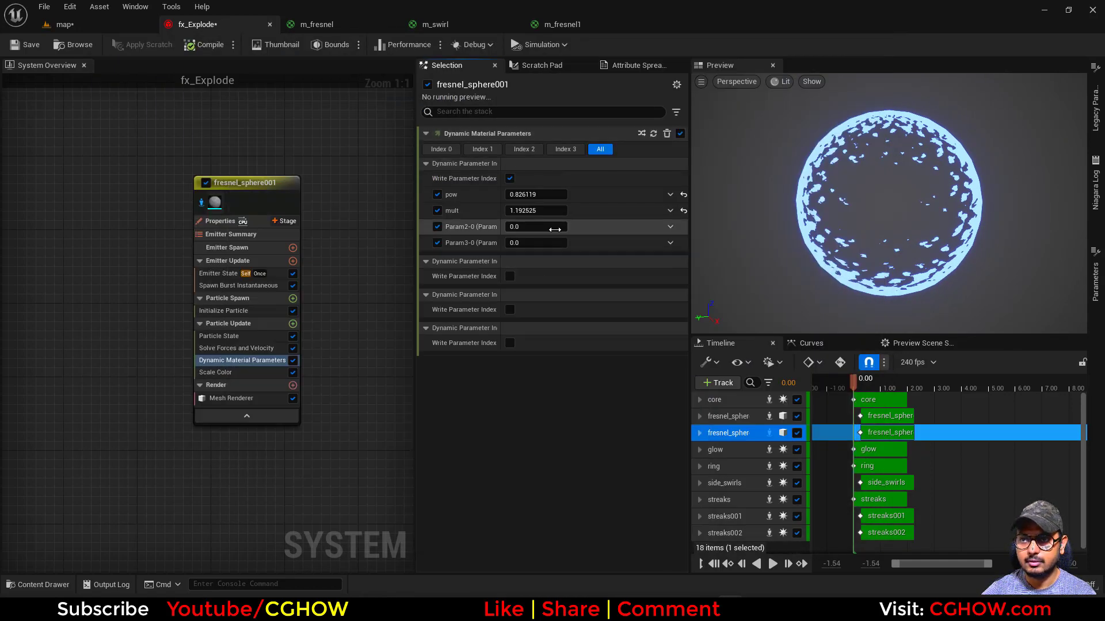
Step: In m_fresnel1, insert a Multiply node between TexCoord and the Texture Sample's UVs input
click(558, 24)
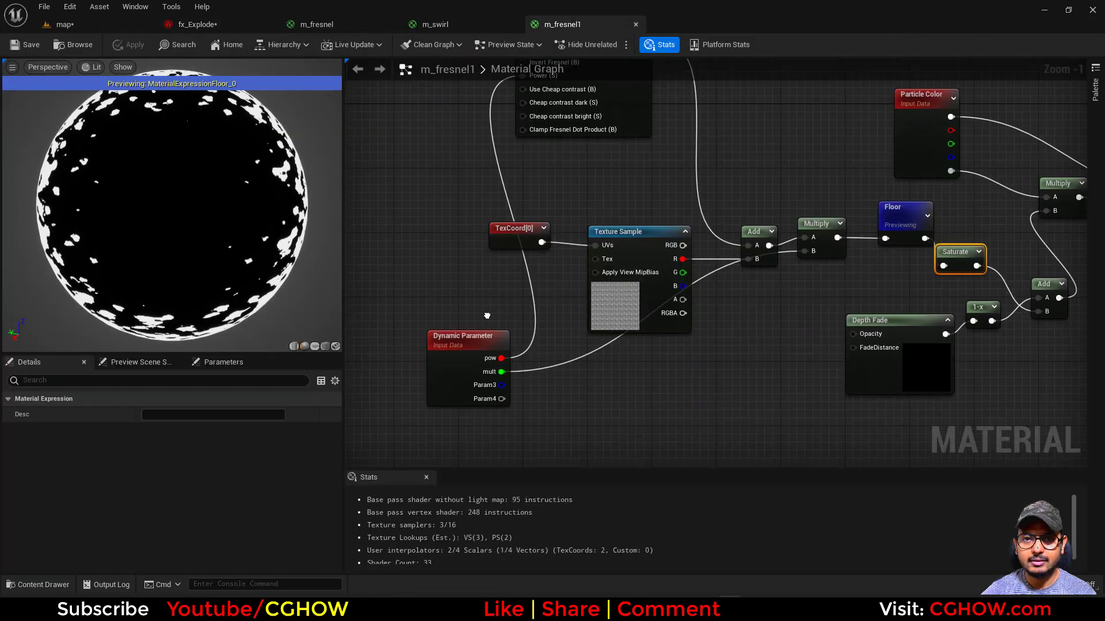
drag(534, 271, 567, 273)
key(m)
click(476, 230)
drag(635, 282, 633, 277)
right_click(491, 305)
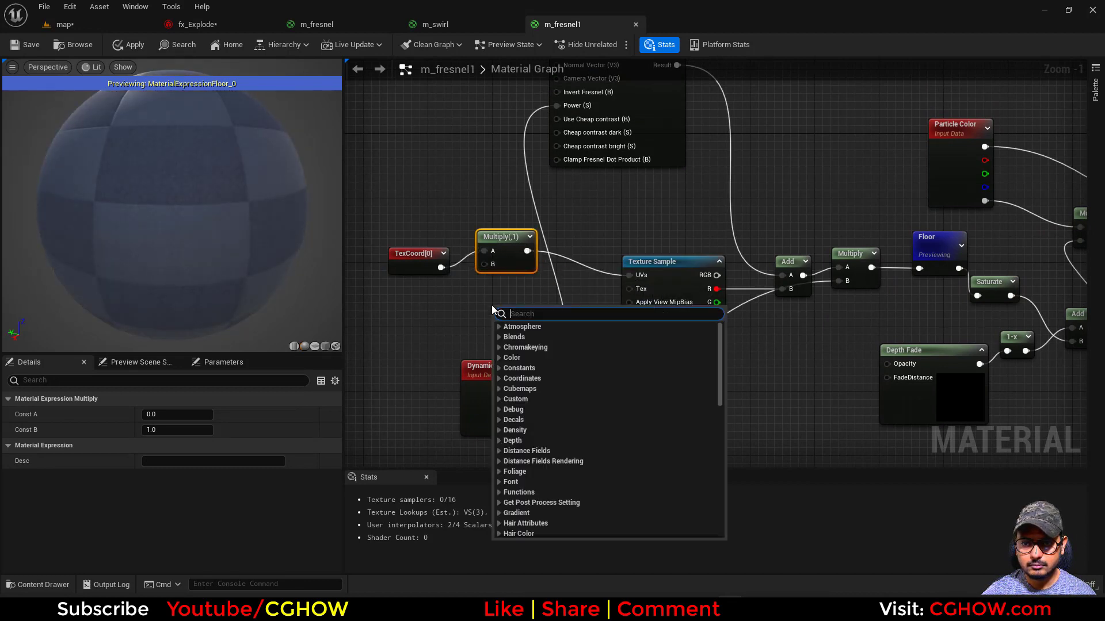
text(ti)
click(448, 357)
Step: Connect the Dynamic Parameter's third output to the new Multiply's B input, name it tile, and save the material
drag(485, 264, 537, 415)
click(516, 415)
click(179, 460)
text(ti)
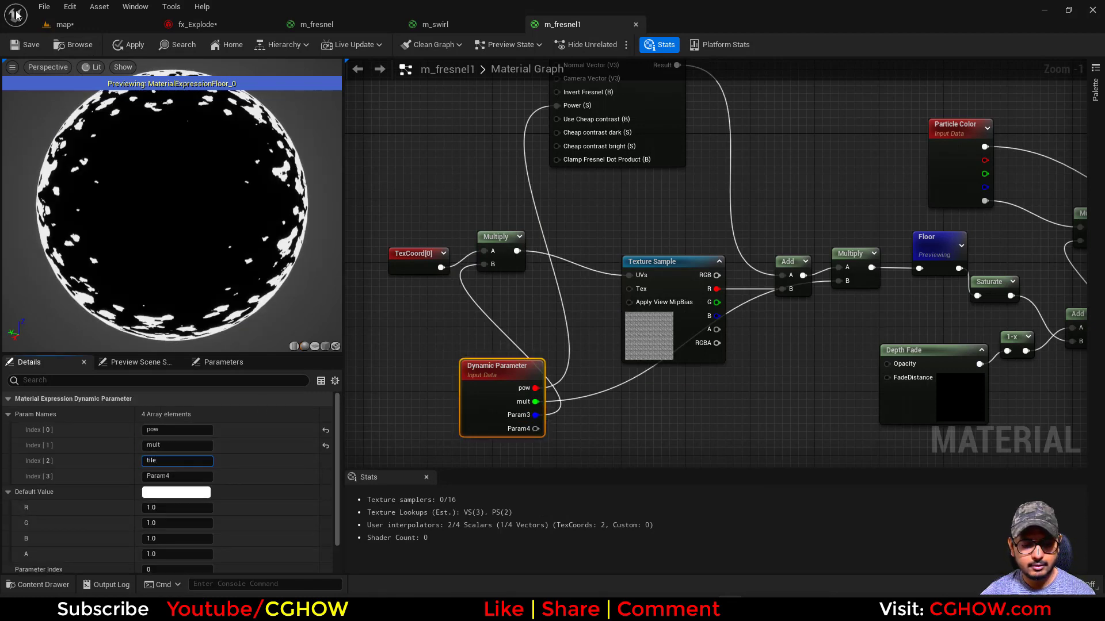
click(14, 48)
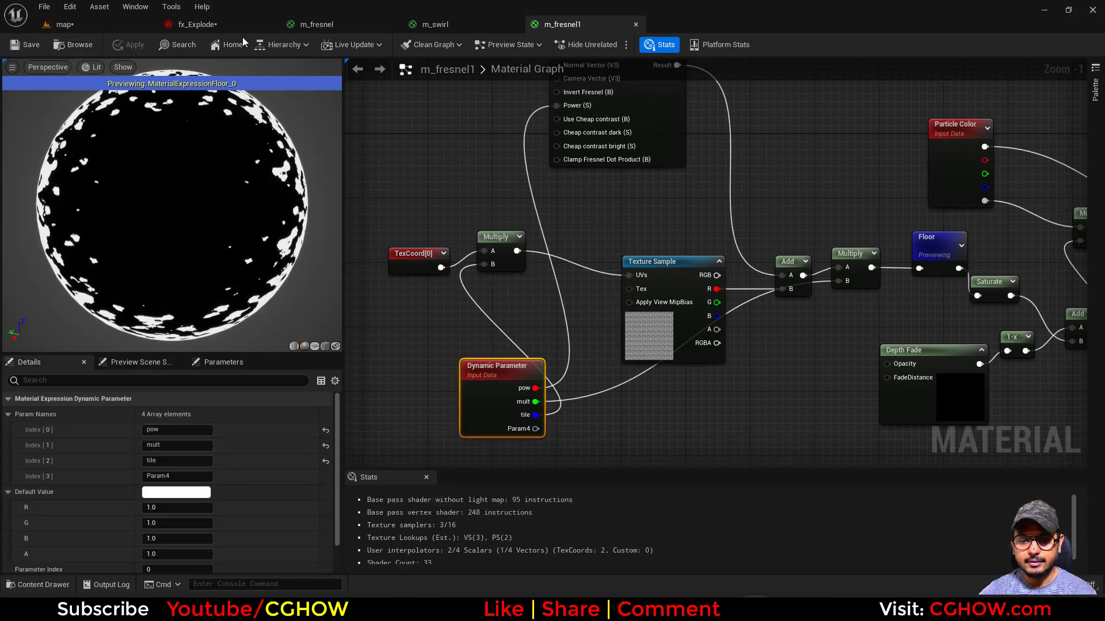
Step: Refresh the Dynamic Material Parameters in fx_Explode, set tile to about 0.44, and preview the sphere together with the other emitters
click(233, 25)
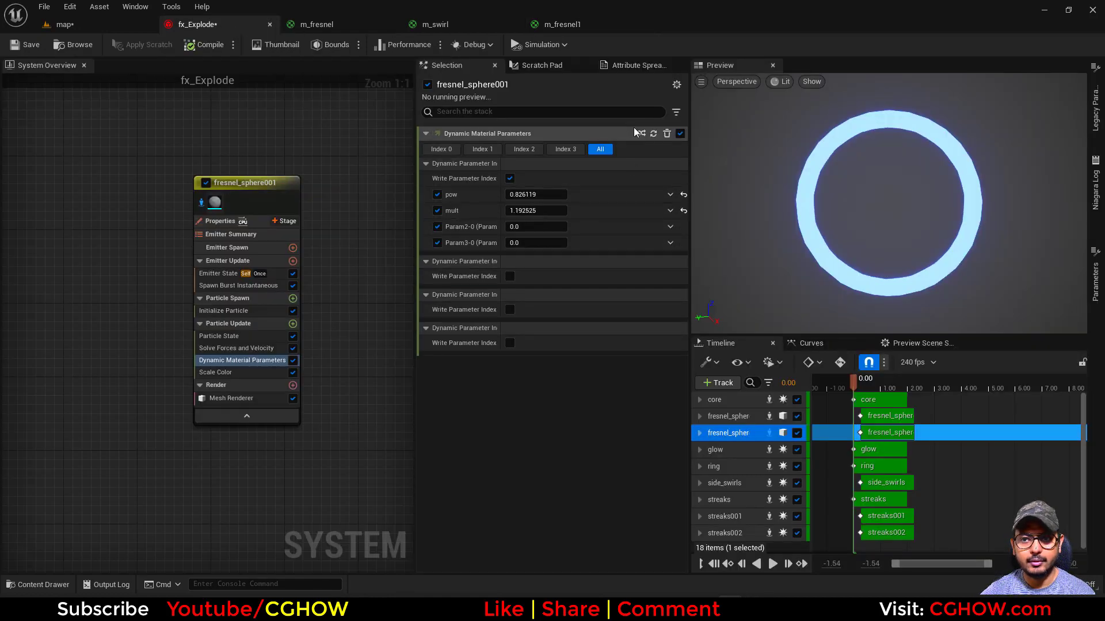
click(653, 134)
drag(540, 227, 566, 227)
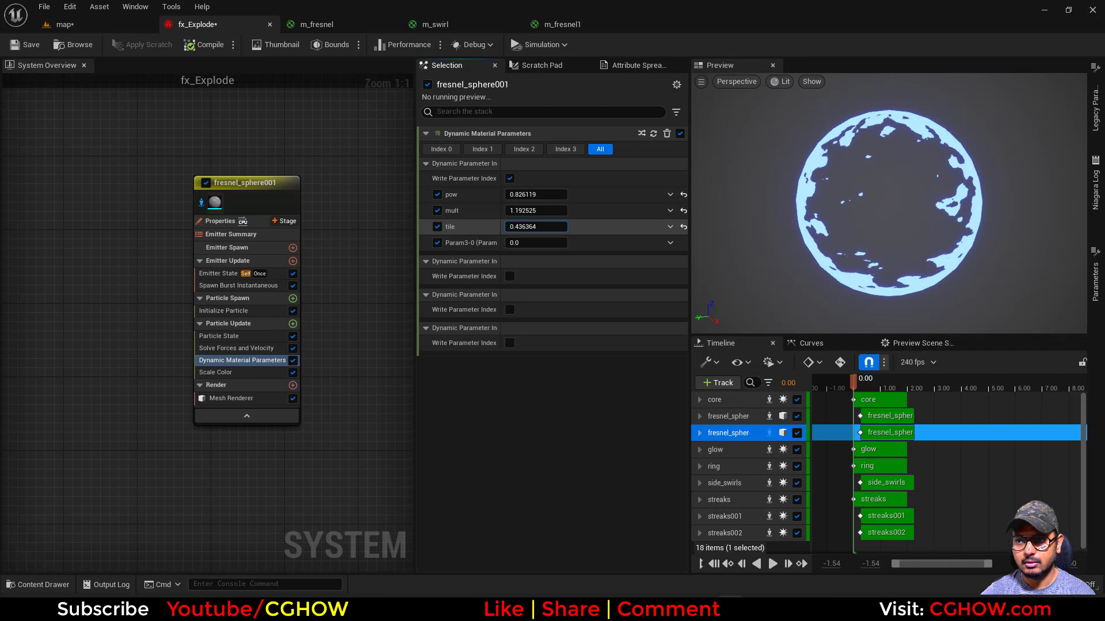
click(201, 203)
drag(860, 383, 867, 382)
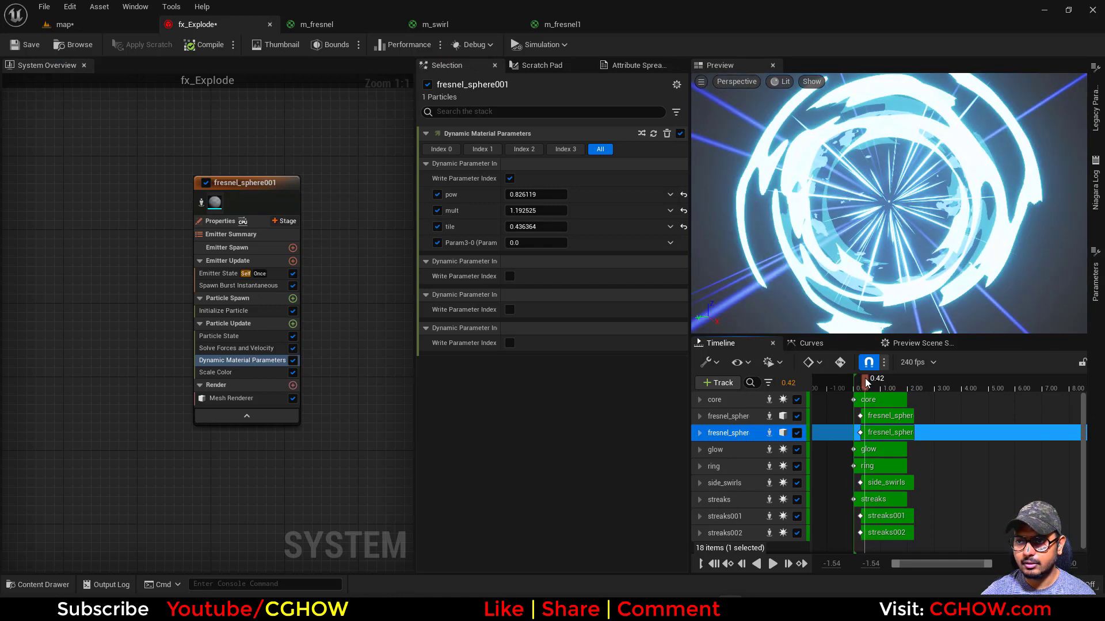
Step: Raise the value of the sphere's initial particle color to 10 and preview the explosion
click(223, 311)
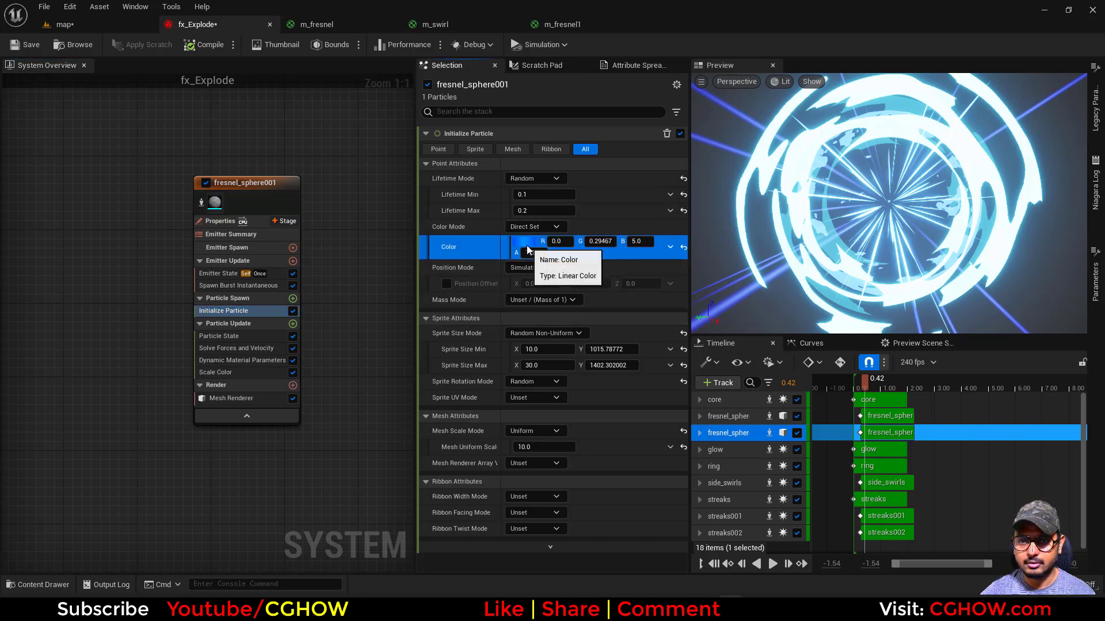
click(523, 241)
click(700, 470)
text(10)
key(Return)
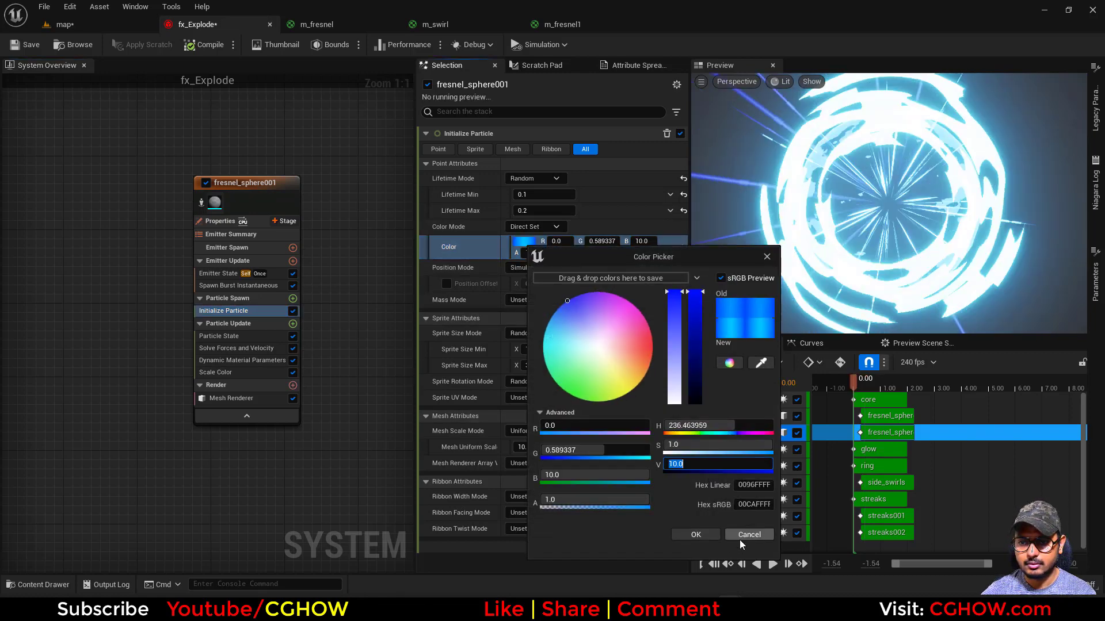
click(695, 535)
mouse_move(866, 391)
mouse_down()
mouse_move(849, 388)
mouse_move(869, 390)
mouse_up()
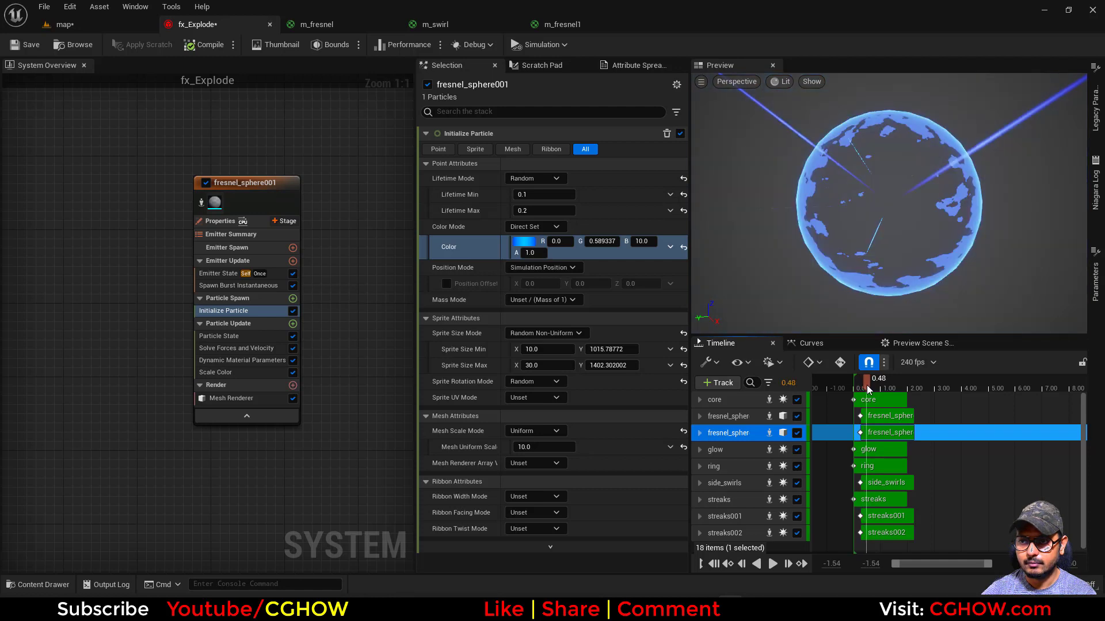
Step: Set pow to about 0.42 in the sphere's Dynamic Material Parameters, toggling emitter isolation and scrubbing the timeline to check the noise breakup
click(237, 361)
drag(533, 194, 540, 194)
click(201, 203)
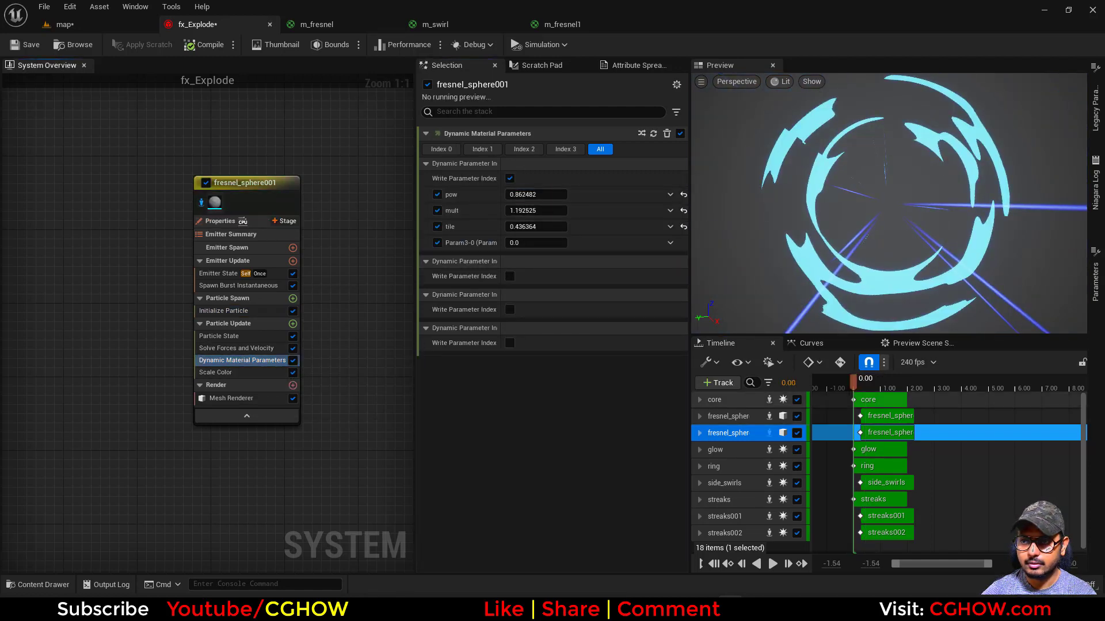
click(847, 384)
drag(871, 388, 862, 387)
drag(539, 195, 513, 196)
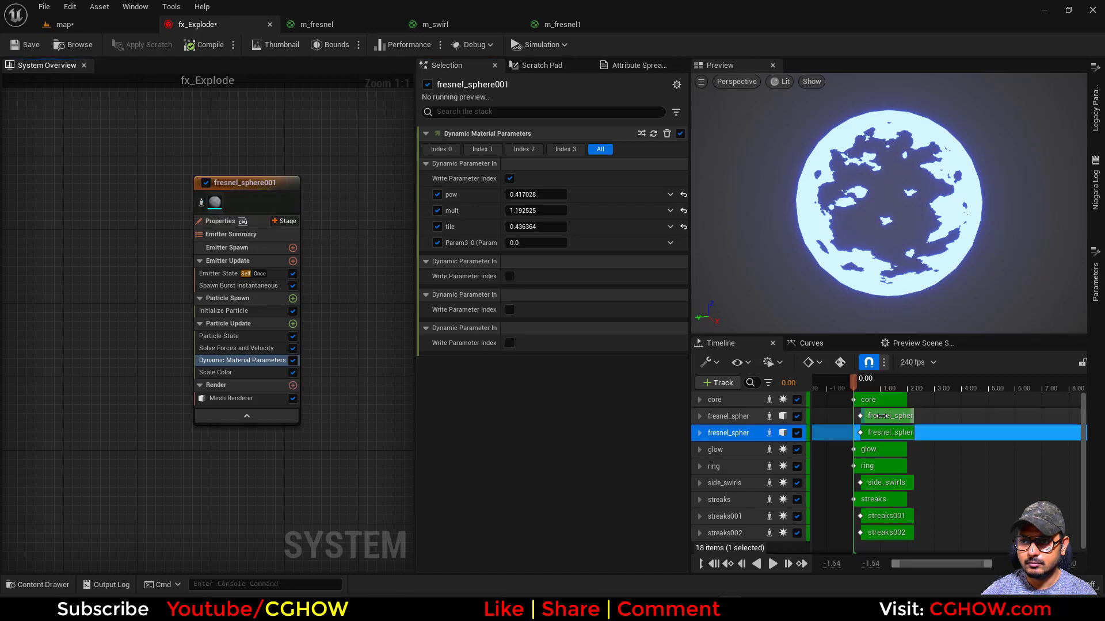
mouse_move(885, 394)
mouse_down()
mouse_move(858, 389)
mouse_move(876, 389)
mouse_up()
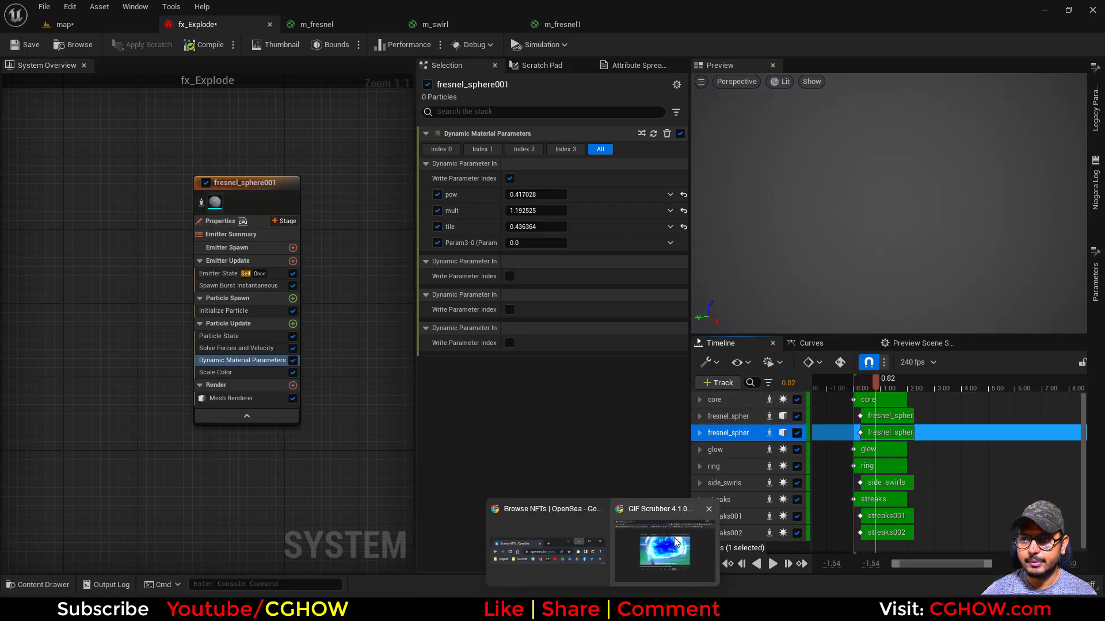
Step: Check the reference GIF, duplicate the m_Radial material, set the copy's blend mode to Translucent, and save it
click(677, 542)
mouse_move(536, 405)
mouse_down()
mouse_move(551, 404)
mouse_move(541, 404)
mouse_up()
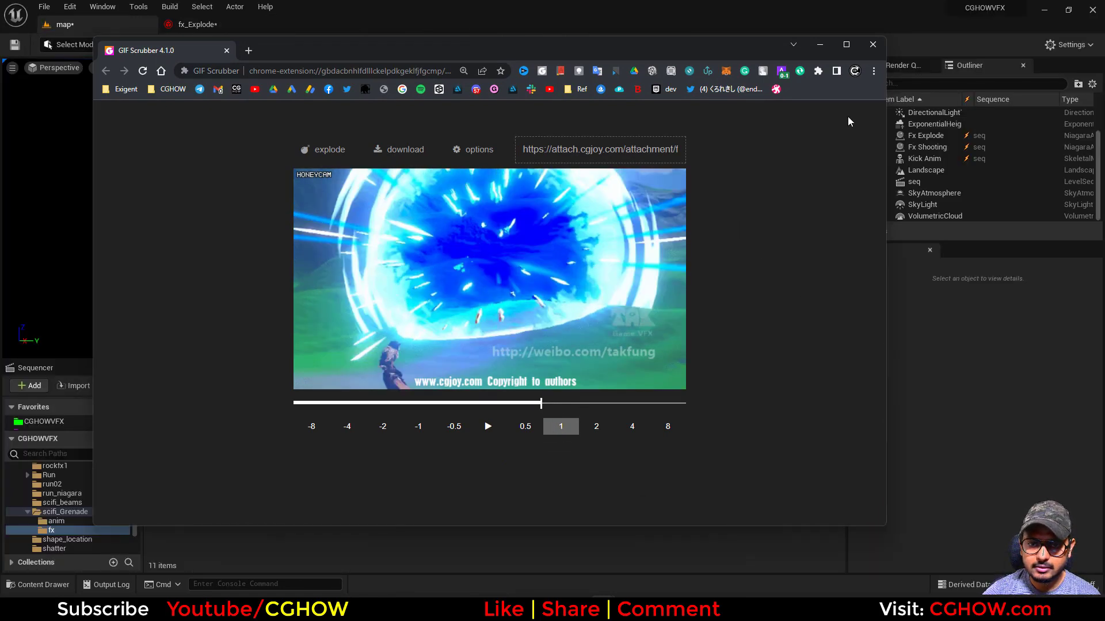
click(820, 45)
click(515, 454)
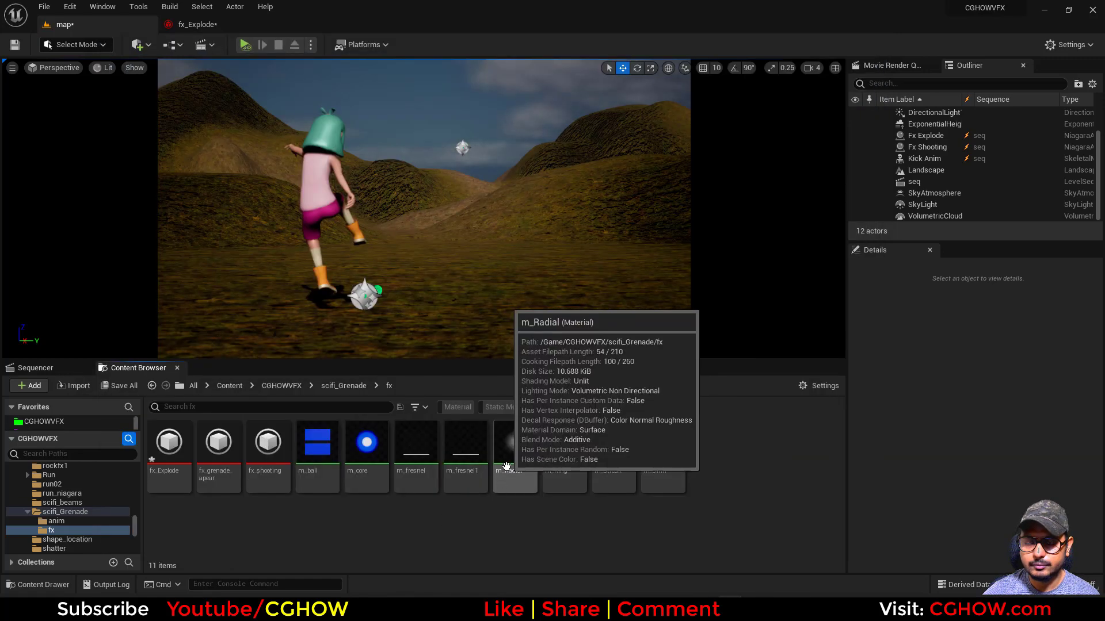
key(ctrl+d)
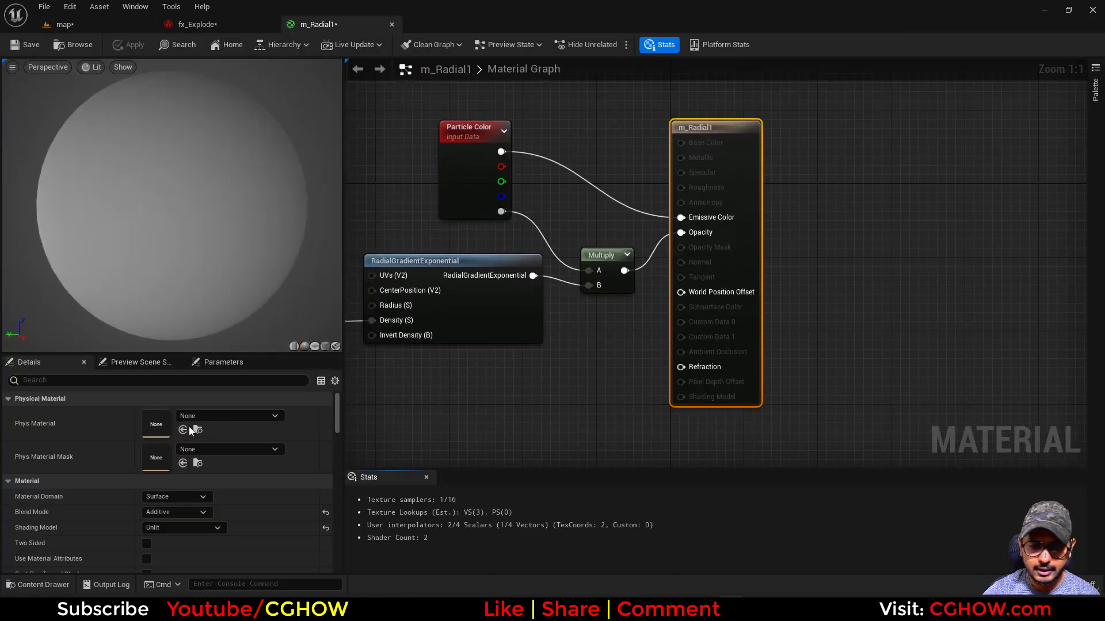
click(181, 513)
click(176, 457)
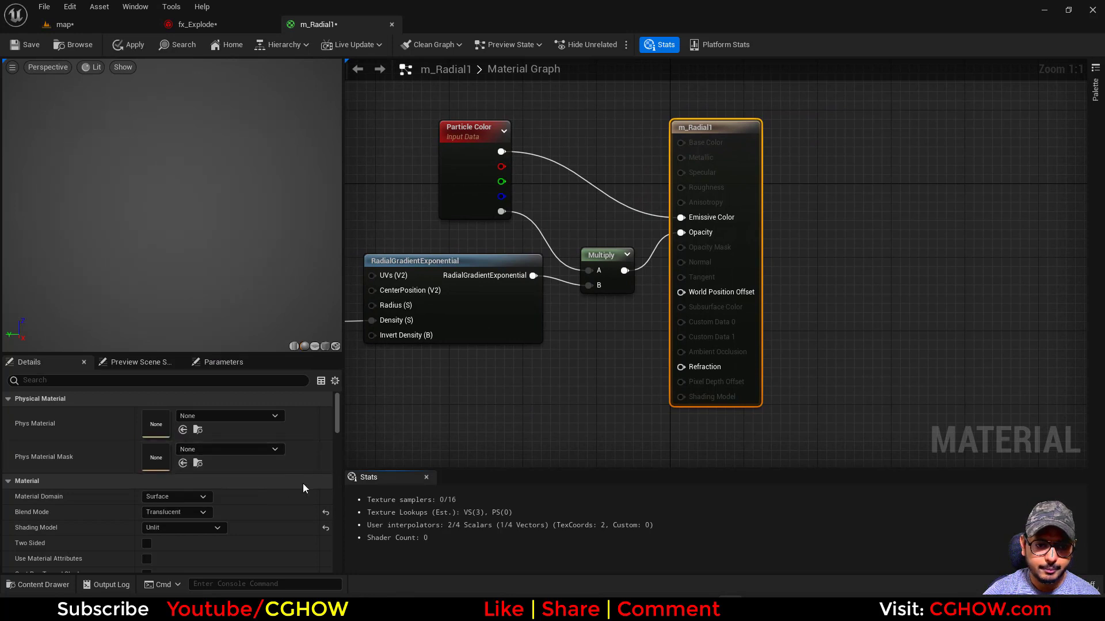
click(47, 46)
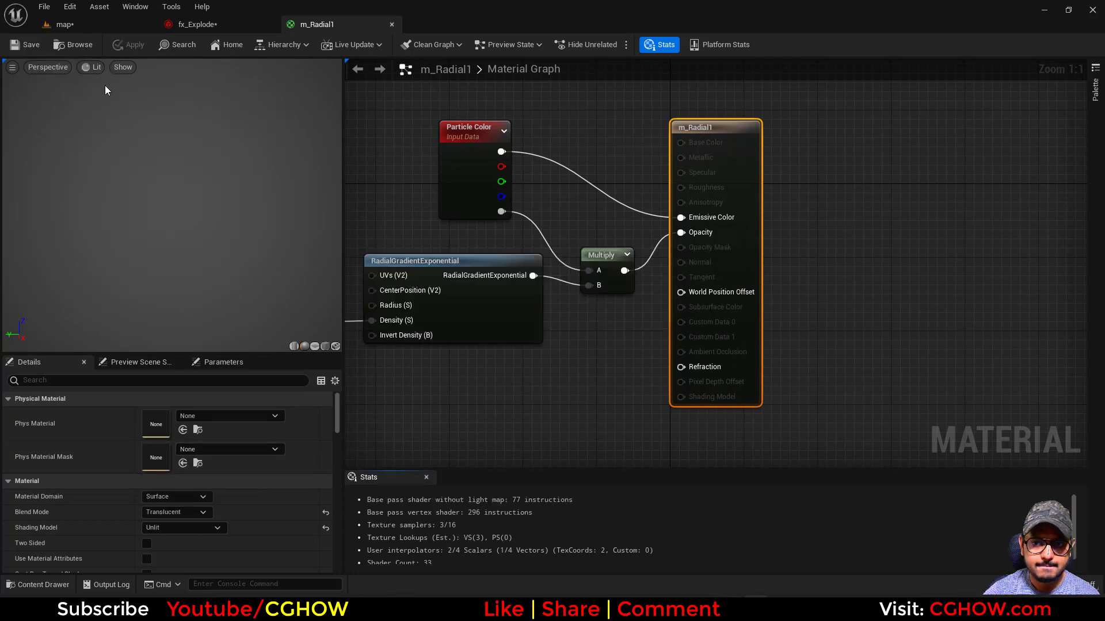
Step: Duplicate the glow emitter in the fx_Explode system and place the copy below the original
click(64, 47)
click(180, 29)
scroll(224, 288, down, 3)
right_drag(225, 295, 397, 374)
right_drag(138, 352, 285, 365)
right_drag(46, 177, 255, 155)
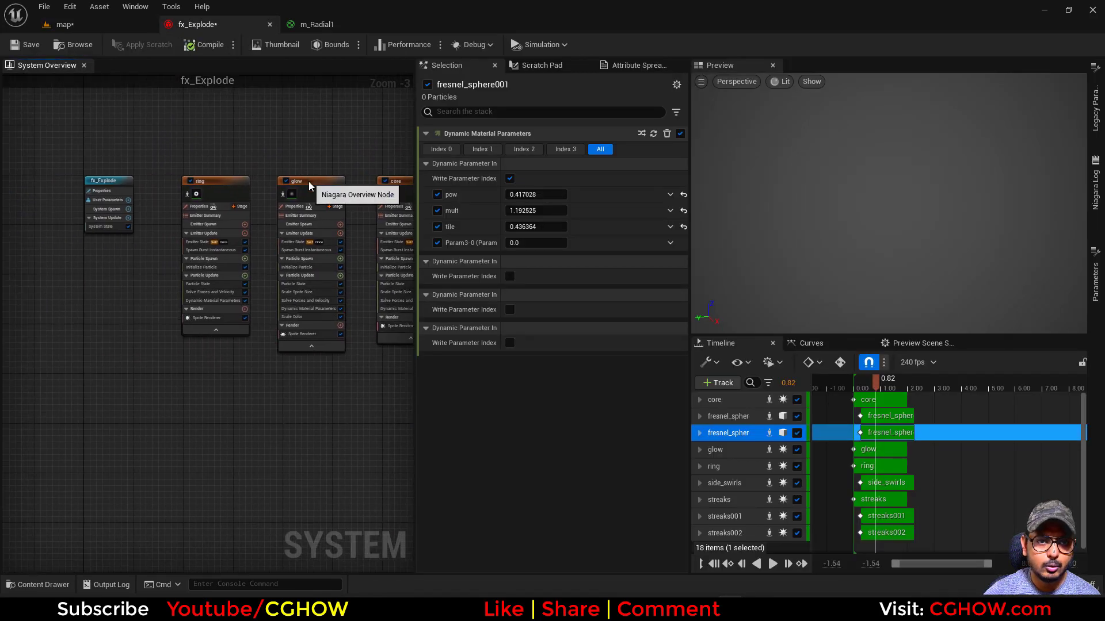
click(309, 184)
right_drag(251, 461, 193, 326)
click(192, 327)
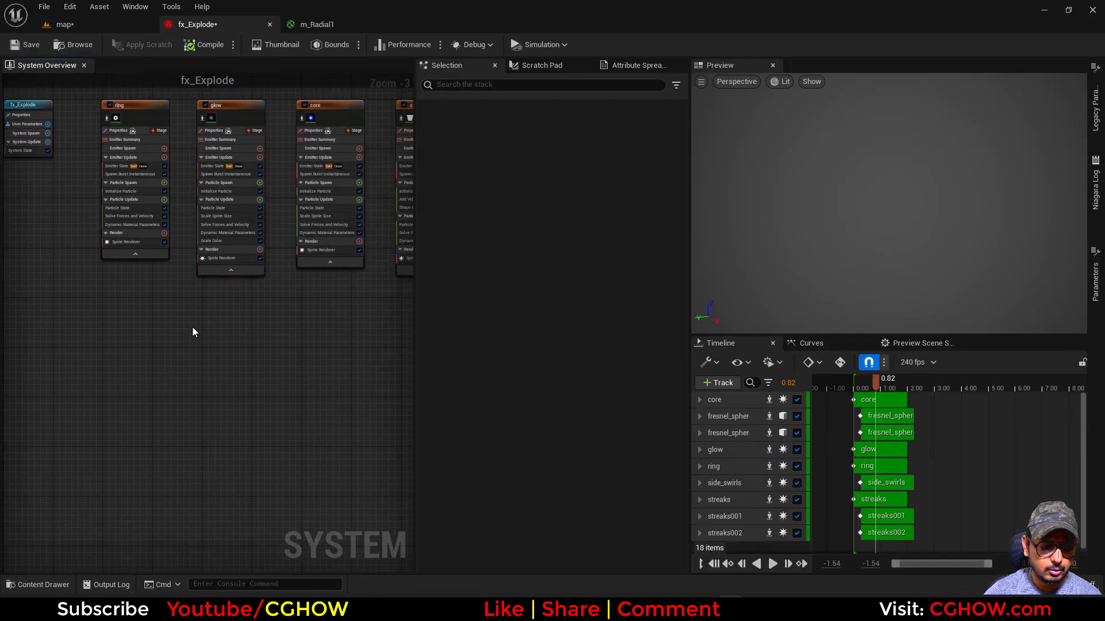
key(ctrl+v)
scroll(205, 345, up, 4)
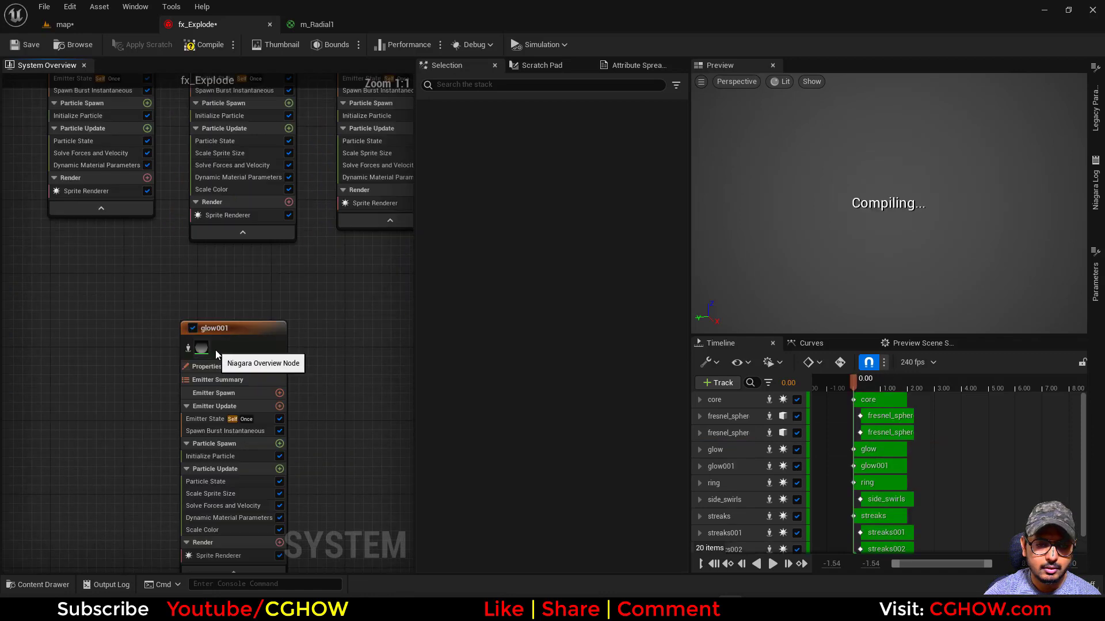
Step: Set a loop delay of 0.3 on the duplicated glow emitter and assign m_Radial1 as its sprite material
right_drag(175, 439, 176, 348)
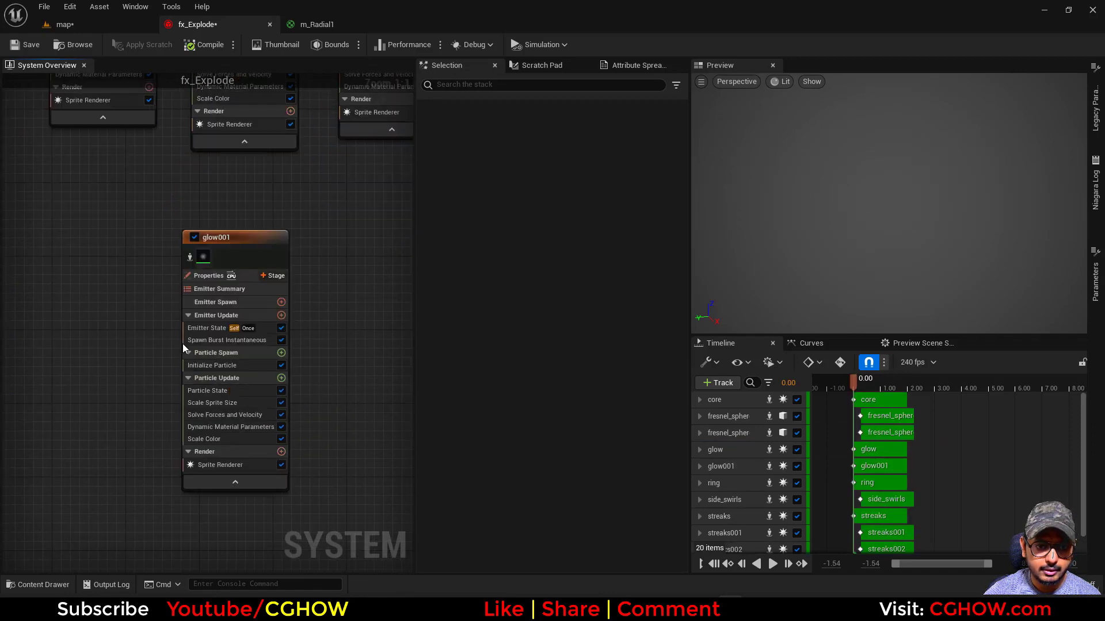
click(243, 332)
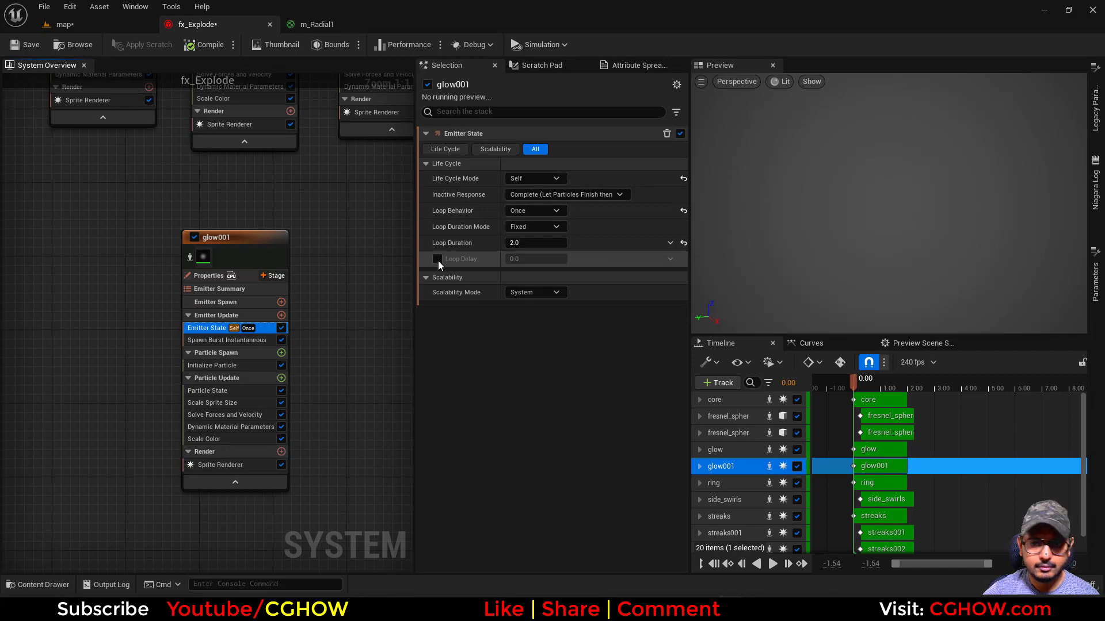
click(523, 263)
text(.2)
key(BackSpace)
text(3)
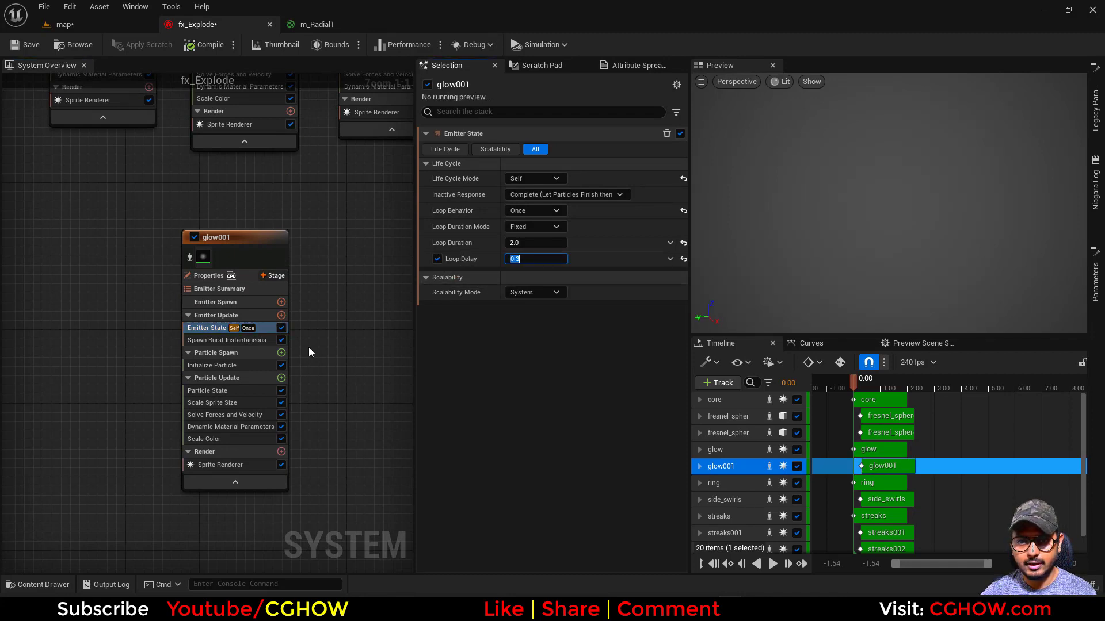
click(225, 466)
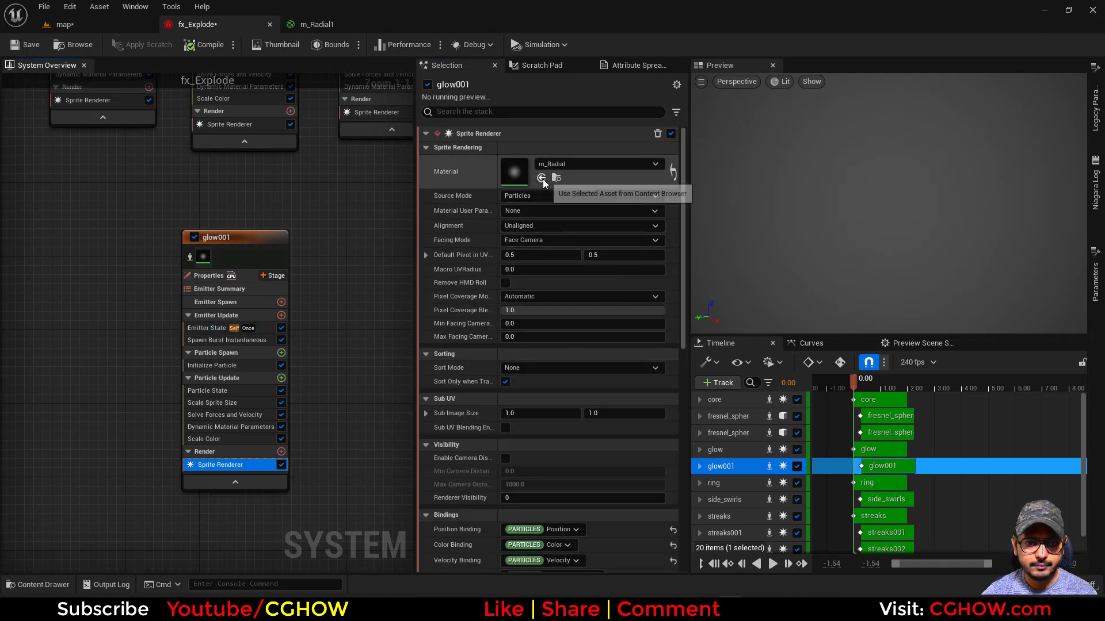
Step: Change the duplicated glow's initial particle color to dark blue with R 0, G 0.002748 and B 0.354167
click(214, 366)
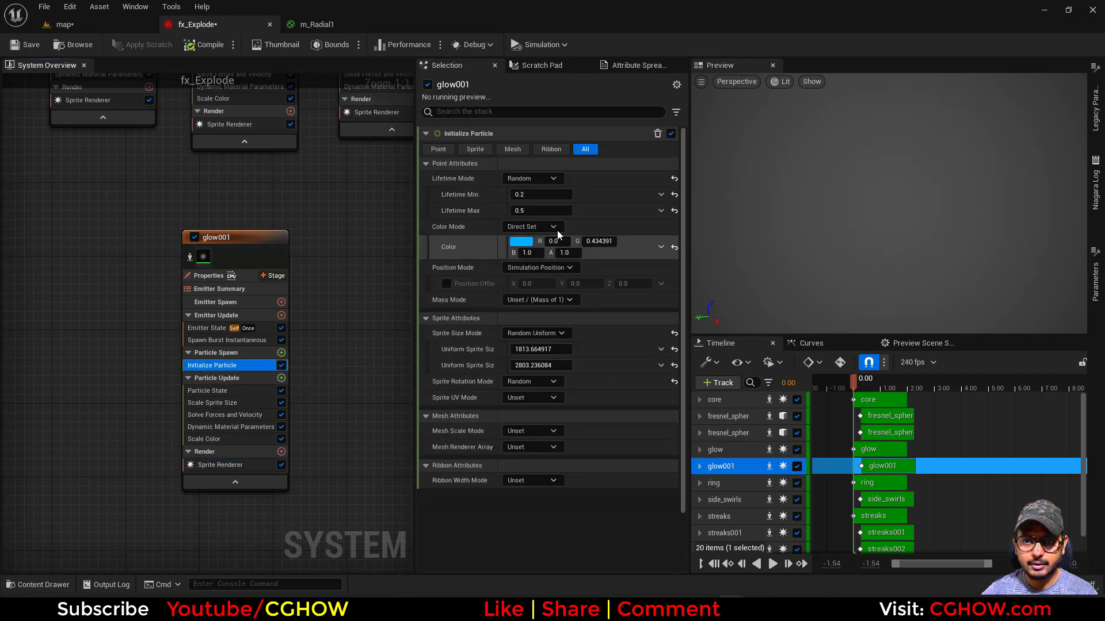
click(521, 242)
click(563, 292)
click(688, 351)
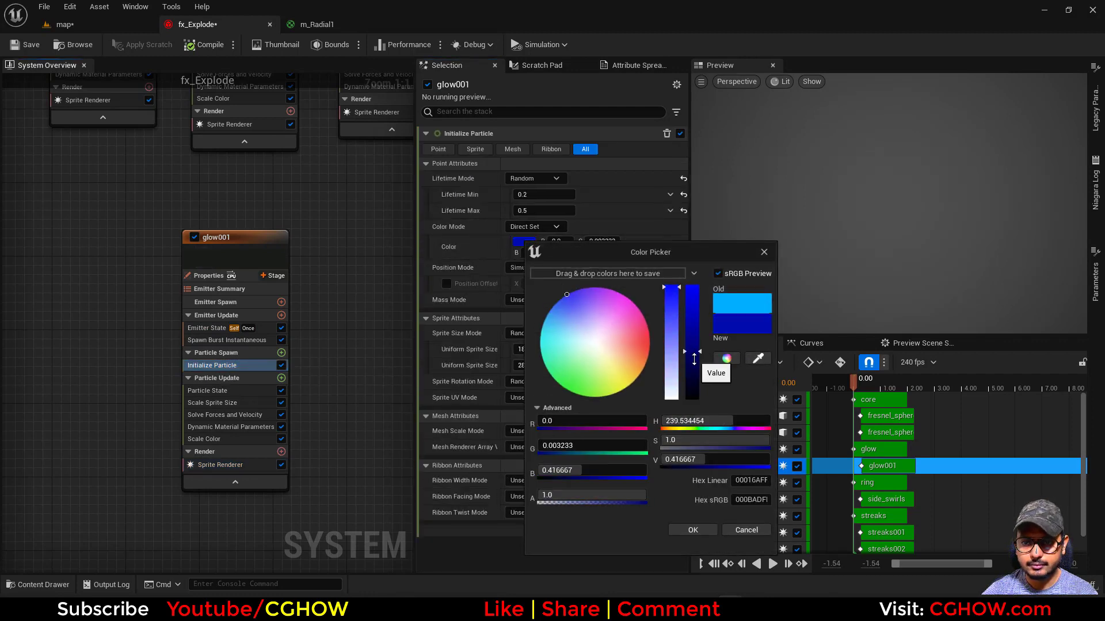
click(692, 530)
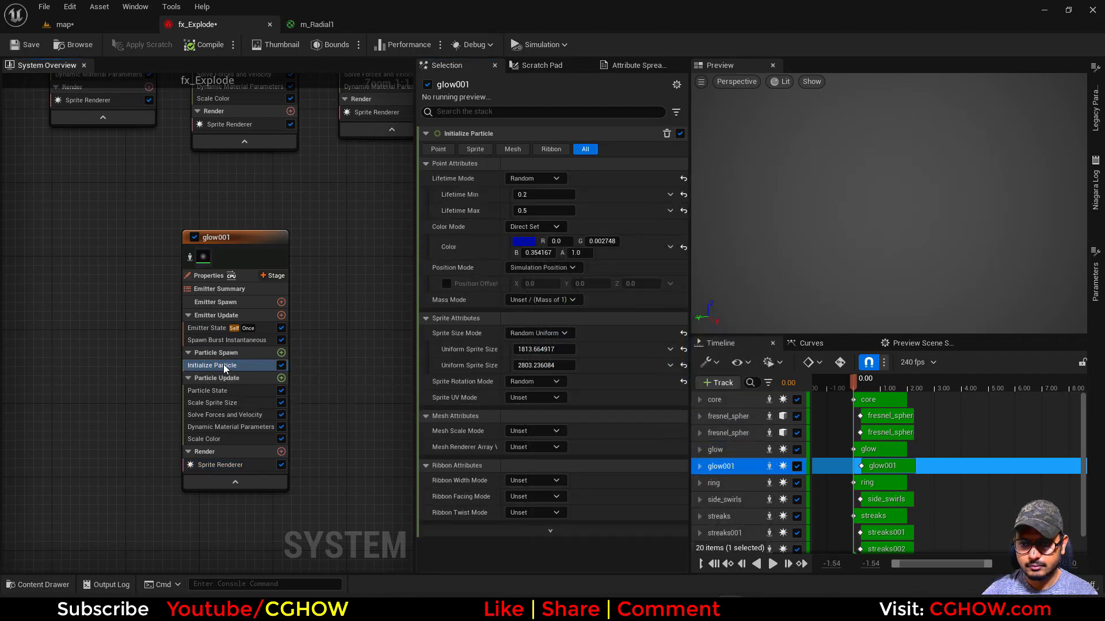
Step: Set the duplicated glow's uniform sprite size to 800 minimum and 100 maximum, and save fx_Explode
text(100)
click(540, 350)
text(800)
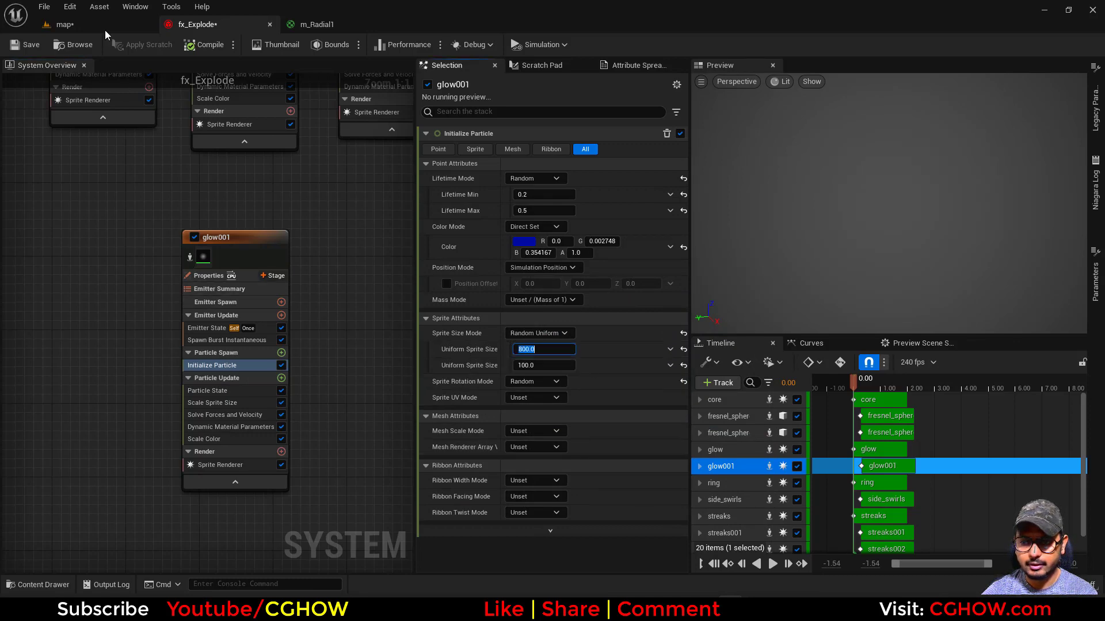
click(104, 30)
click(195, 24)
click(26, 44)
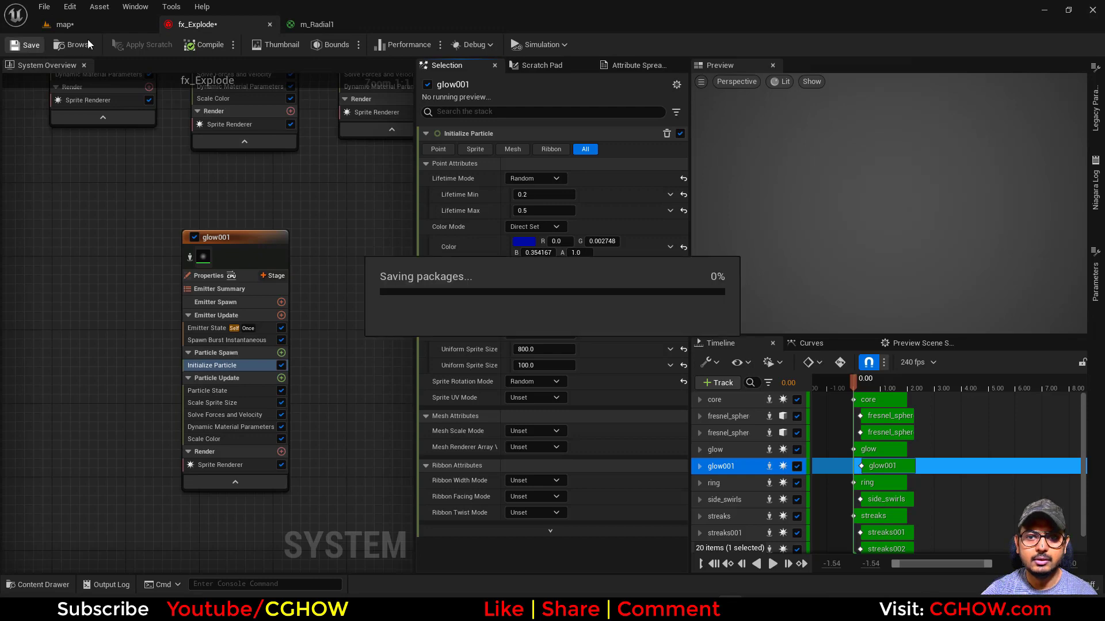
Step: Play the level sequence in the map to preview the explosion with the added glow layer
click(65, 24)
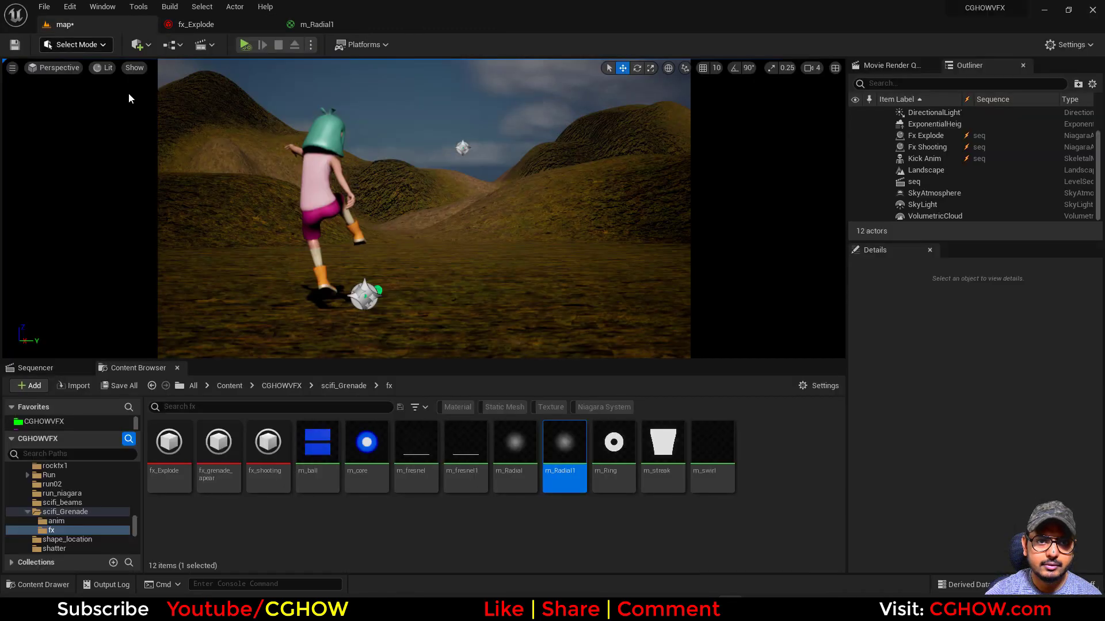
click(35, 368)
click(390, 409)
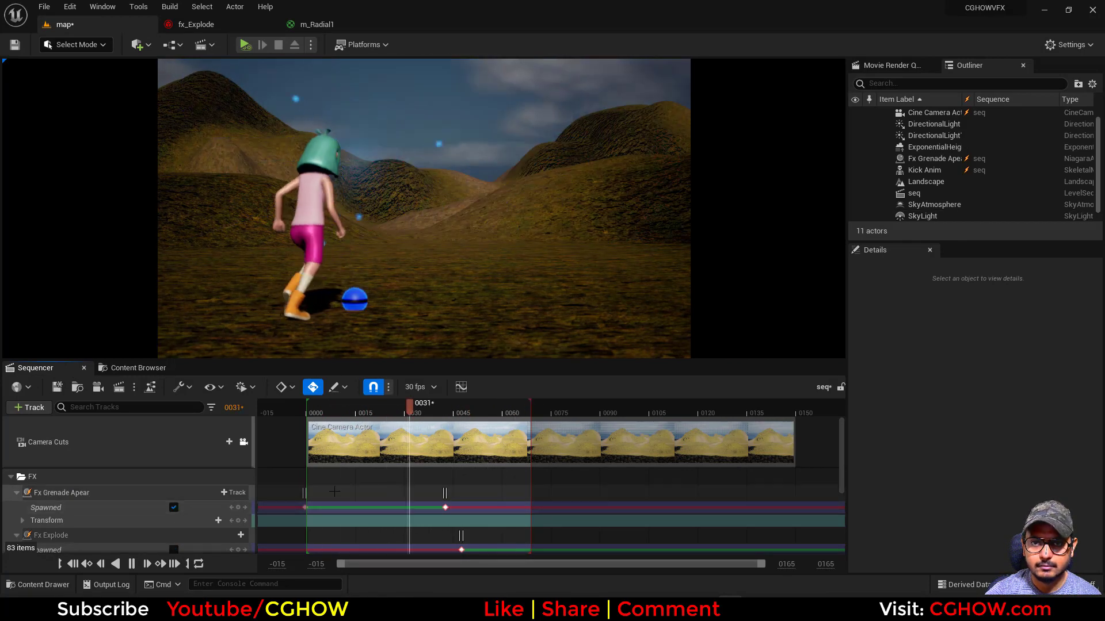
Step: Set the duplicated glow's particle lifetime to 0.5 minimum and 1 maximum, save the system, and preview it in the sequence
click(317, 24)
click(242, 25)
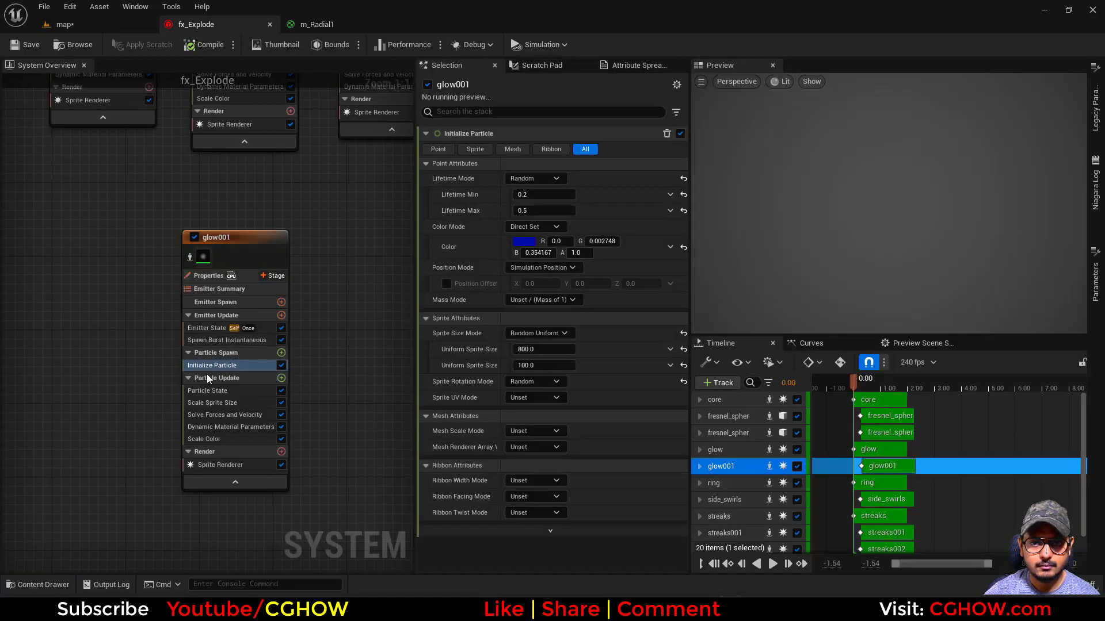
click(544, 211)
text(1)
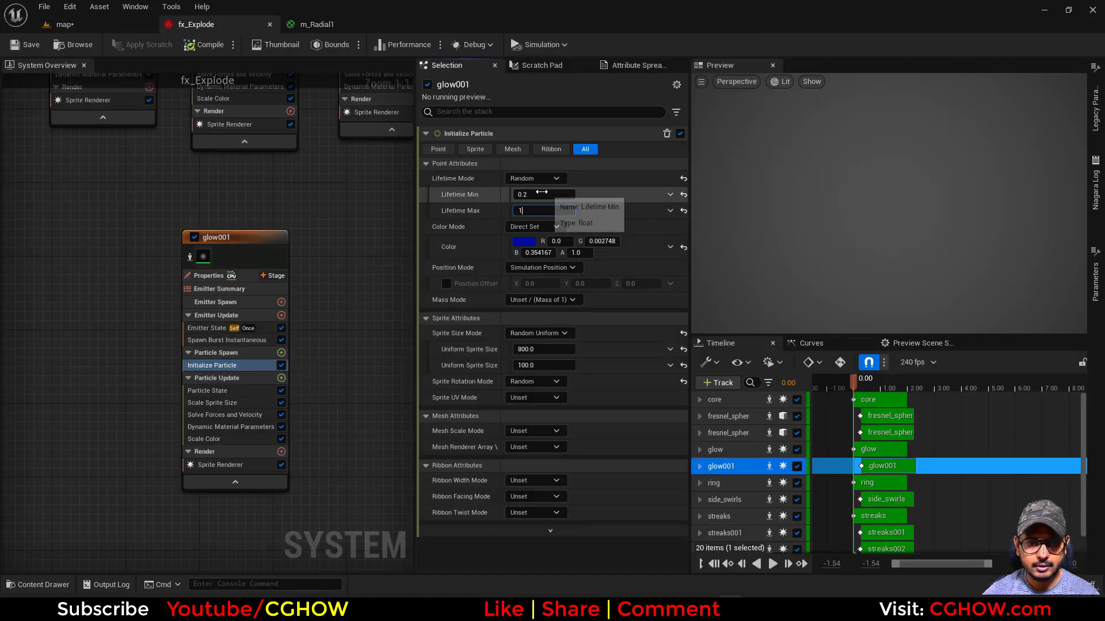
text(.5)
click(13, 46)
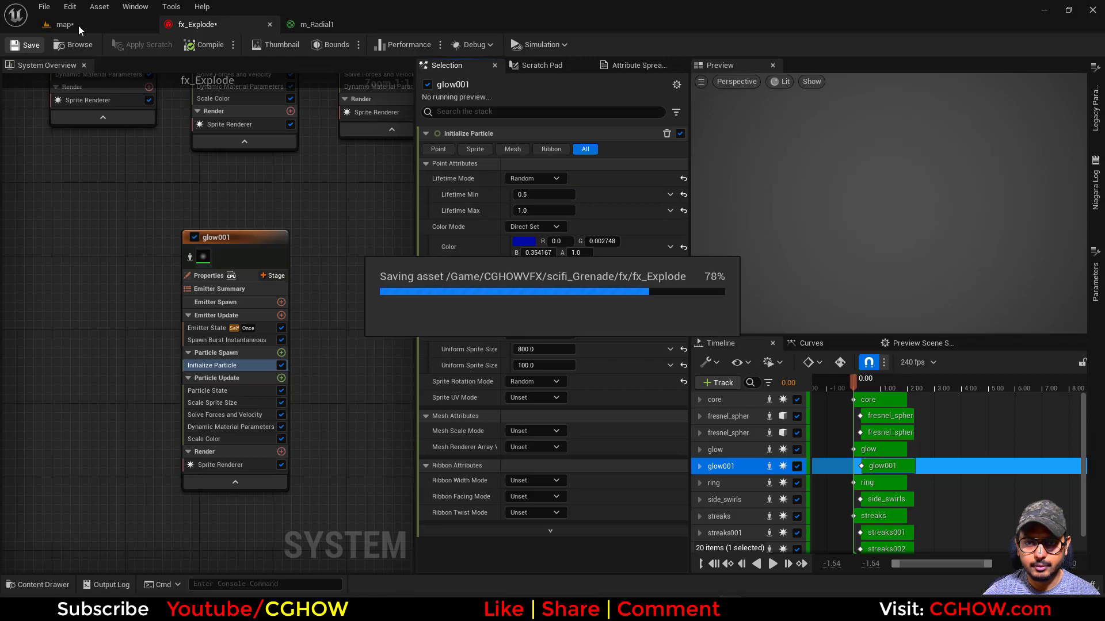
click(78, 26)
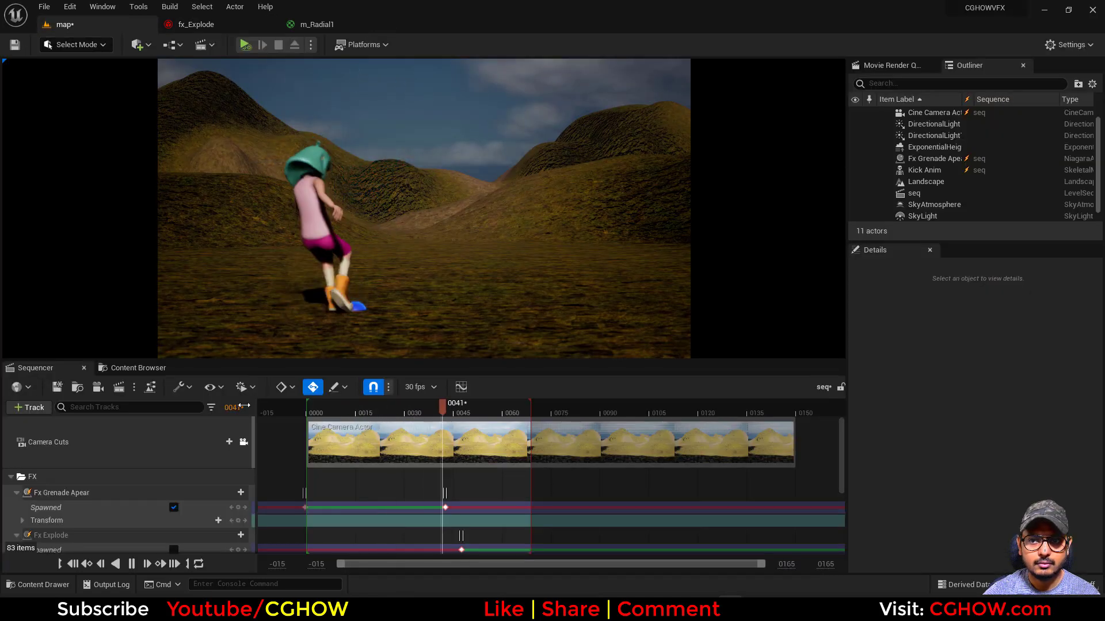
Step: Try an alpha of 10 for the duplicated glow's particle color and replay the sequence
click(244, 29)
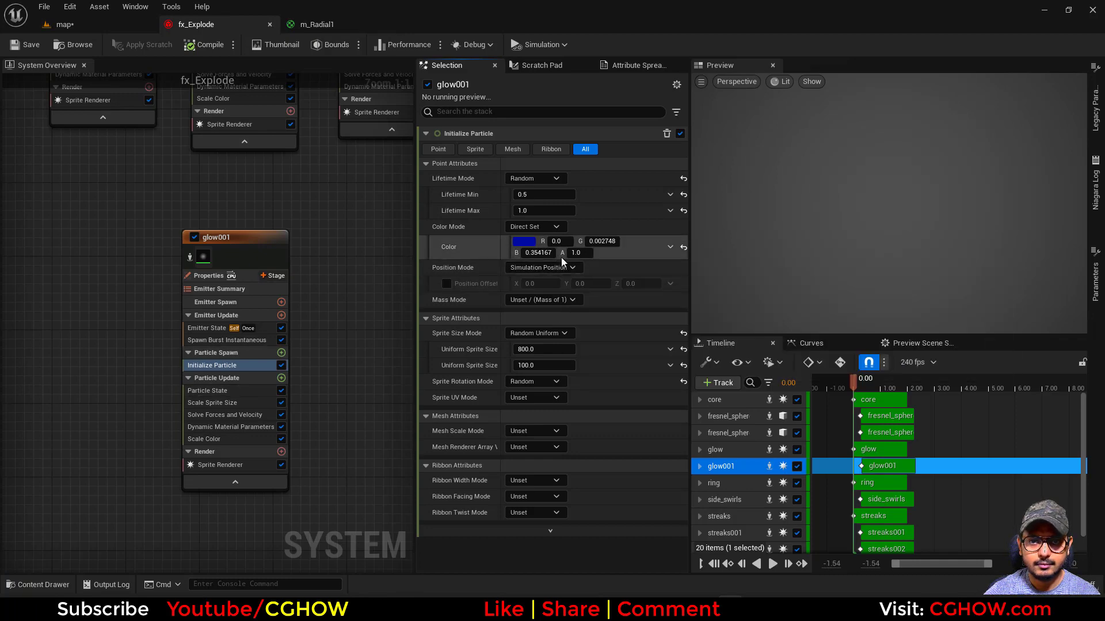
click(576, 252)
text(10)
click(98, 29)
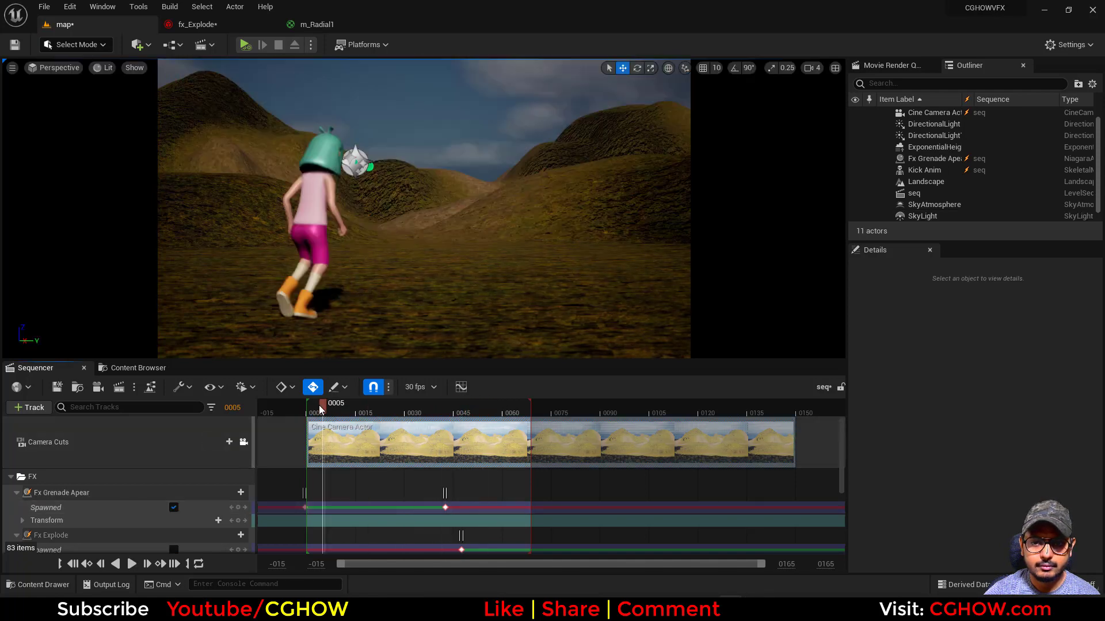
click(263, 410)
click(132, 564)
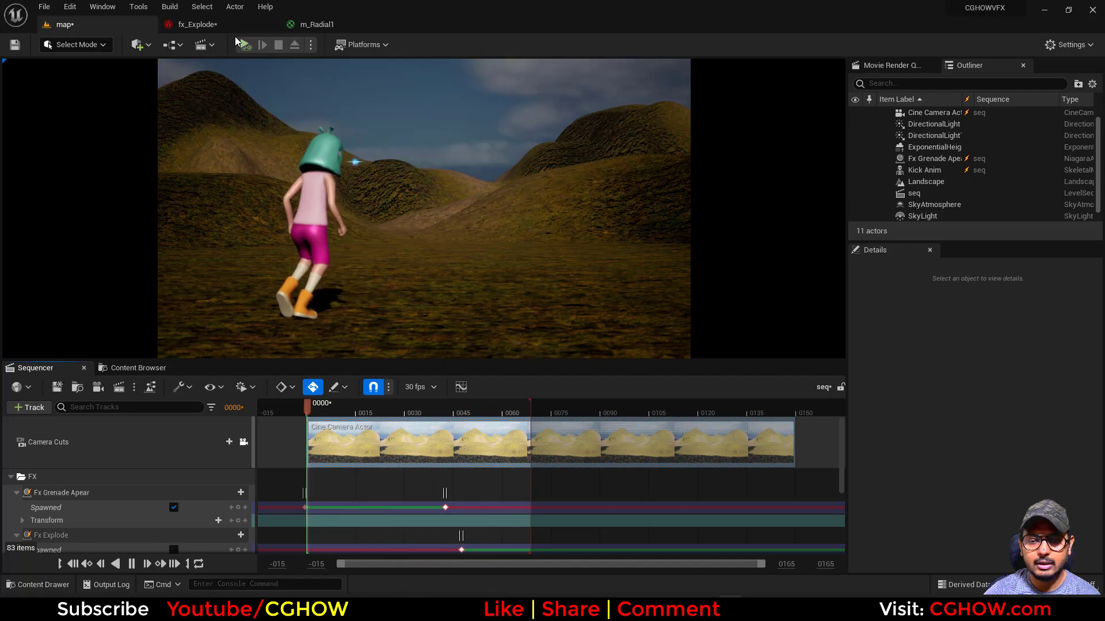
Step: Set the duplicated glow's color alpha to 6 and its maximum uniform sprite size to 600
click(196, 24)
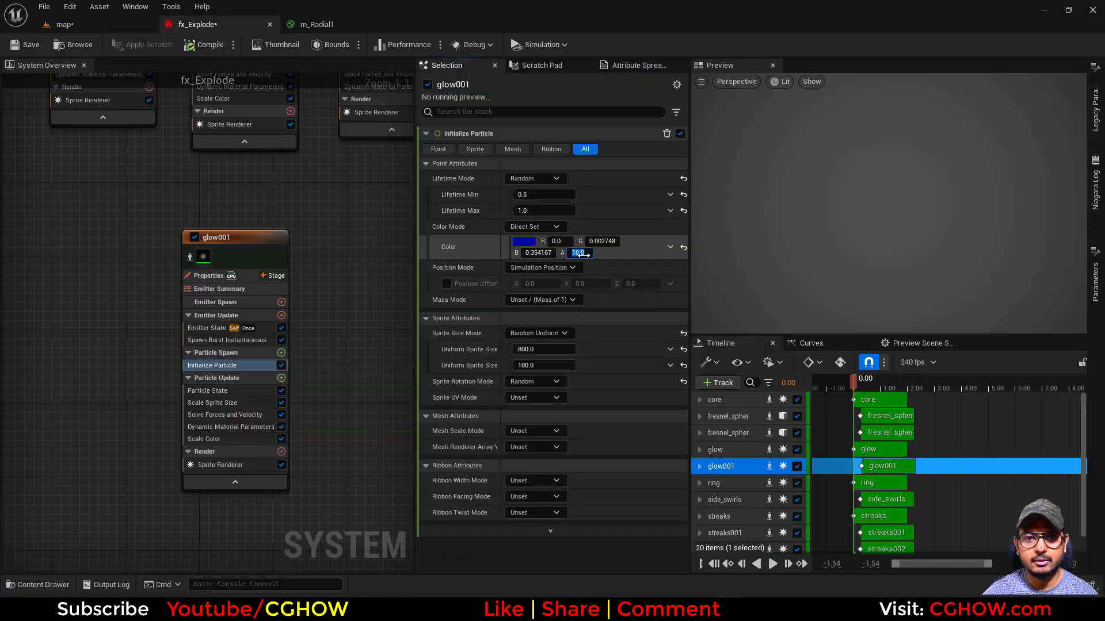
text(6)
key(Return)
click(547, 363)
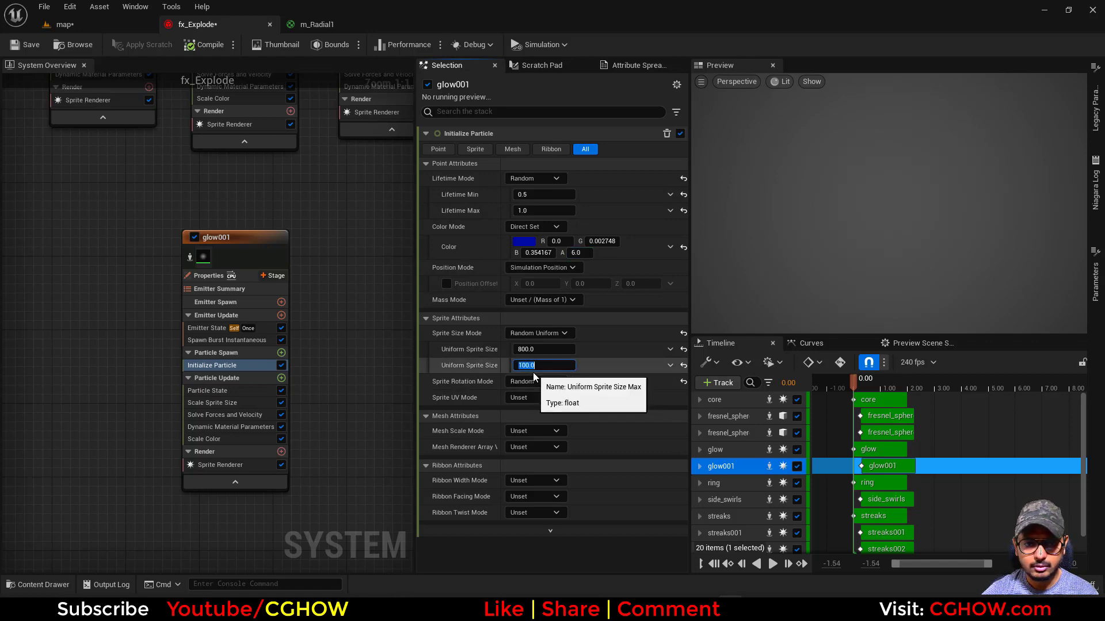
text(600)
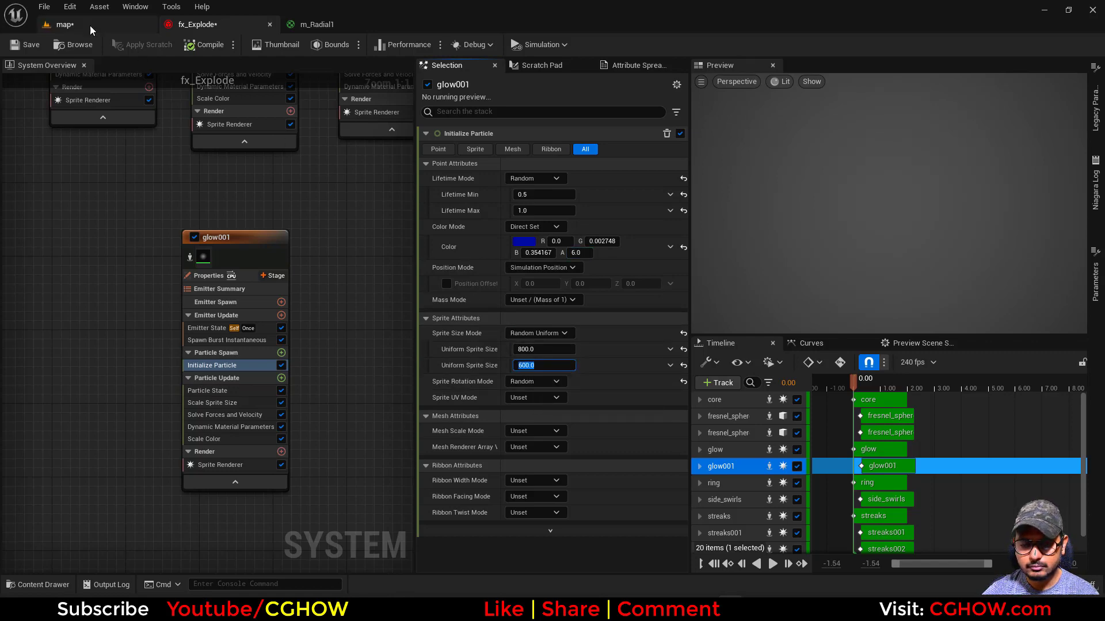
Step: Replay the explosion in the level sequence and compare the blue glow with the reference GIF
click(92, 25)
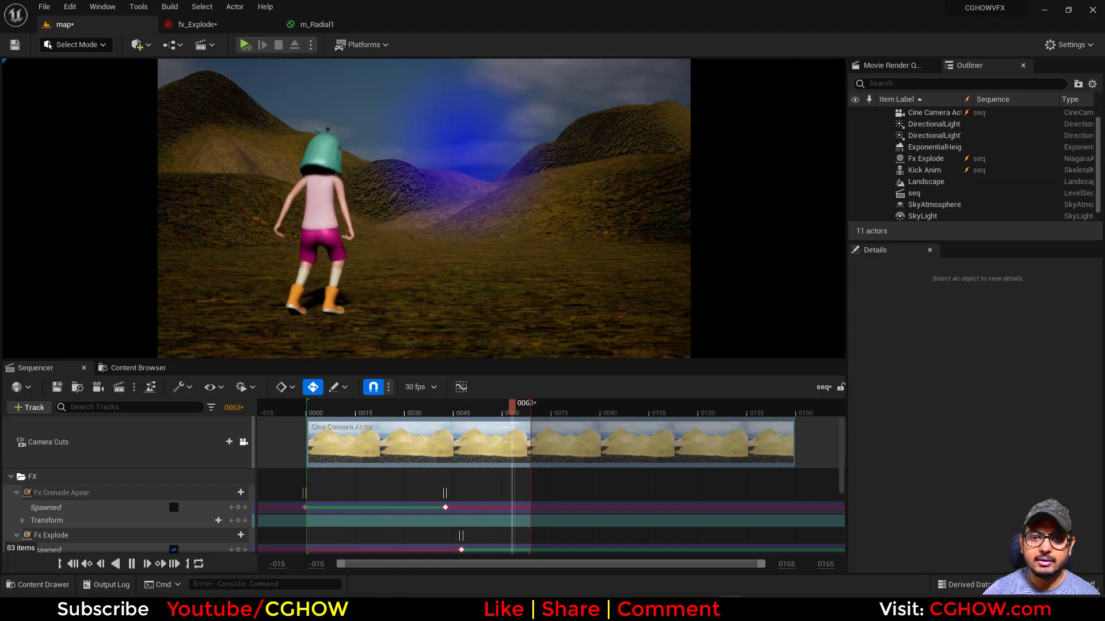
mouse_move(637, 584)
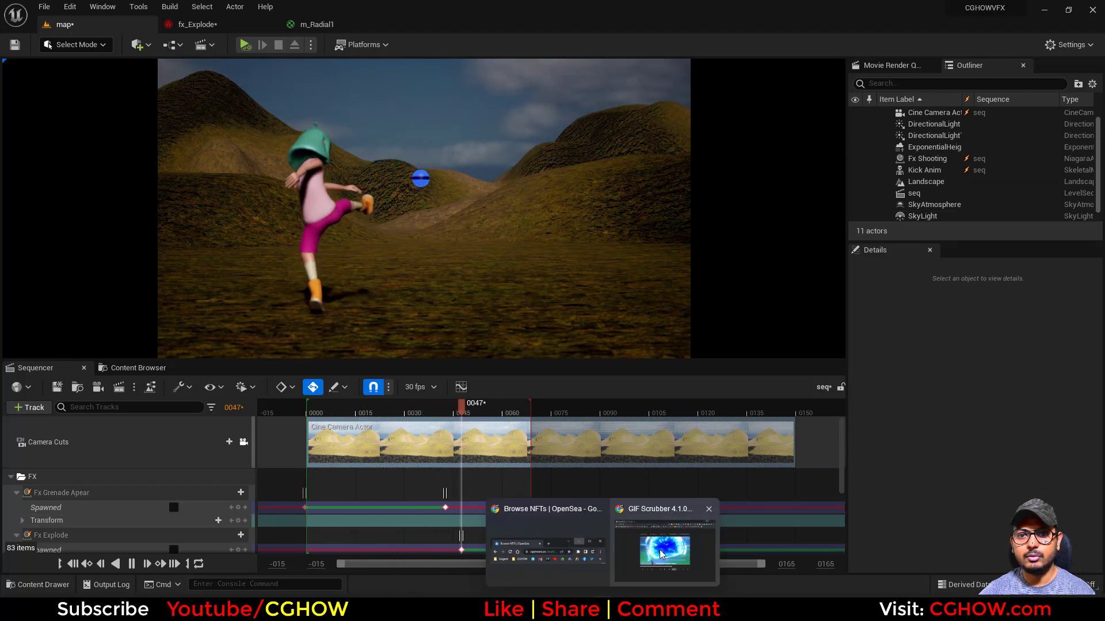
click(635, 552)
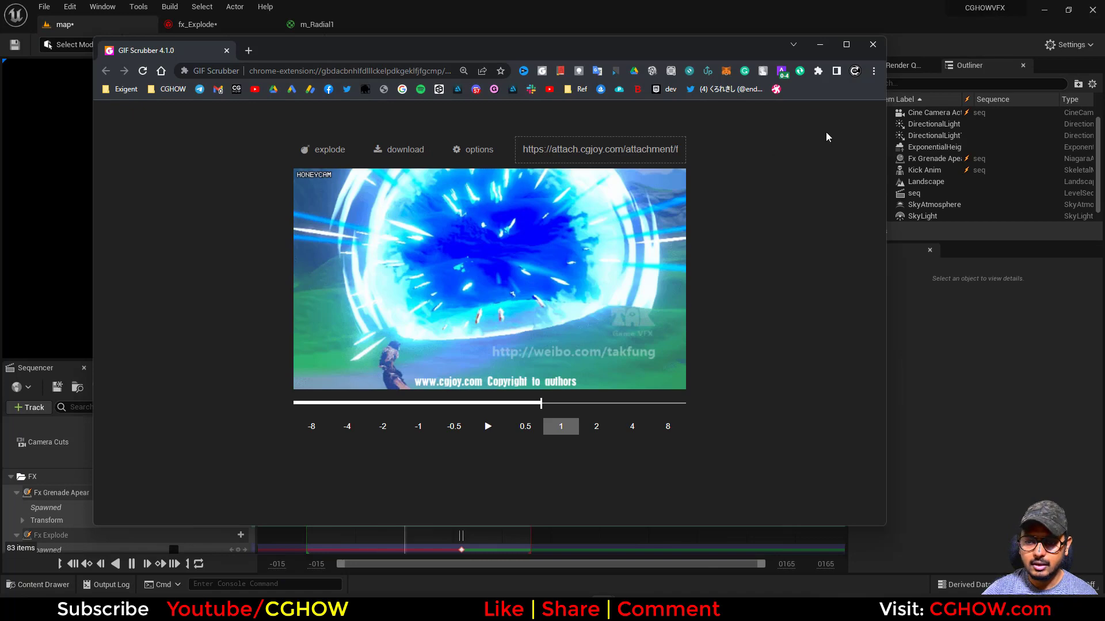
click(872, 45)
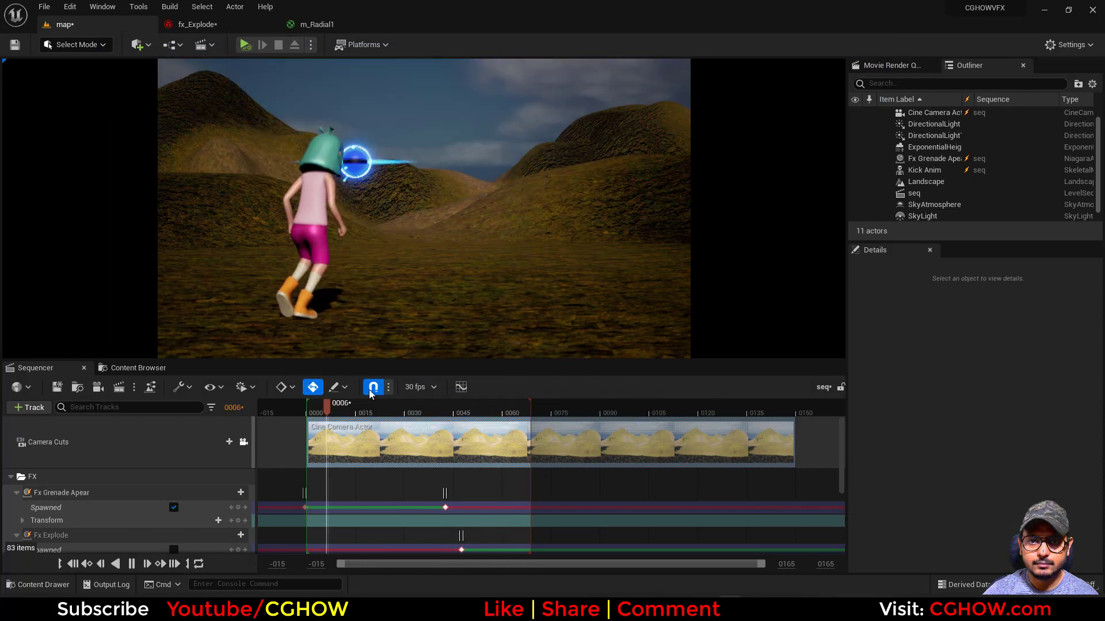
click(401, 409)
Step: Add a PostProcessVolume to the level and enable its Infinite Extent (Unbound) option
click(150, 46)
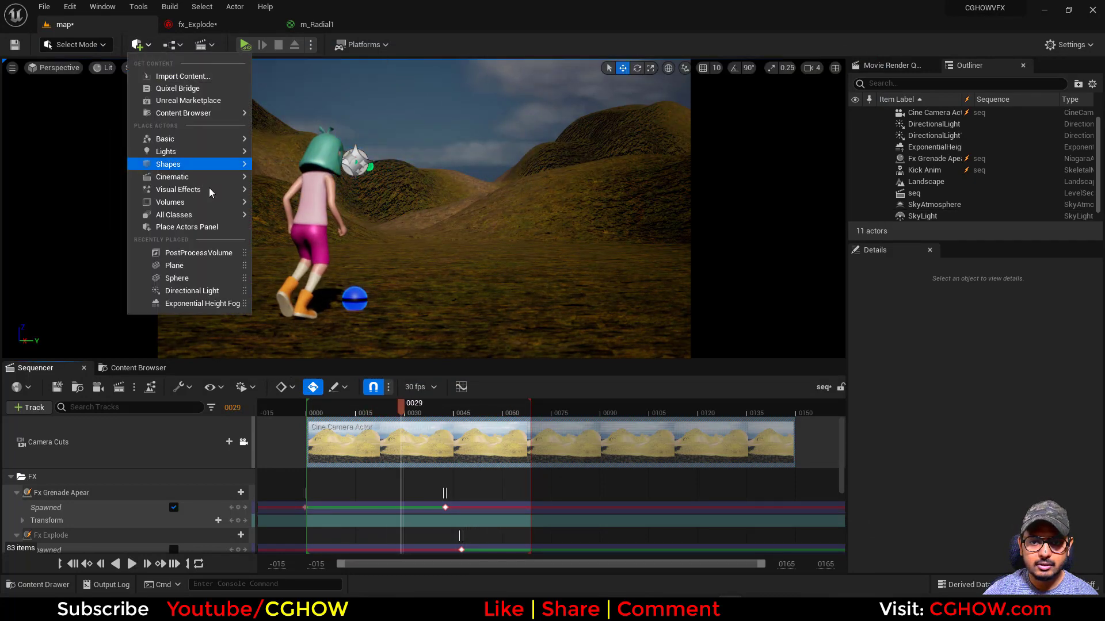
mouse_move(225, 192)
click(335, 195)
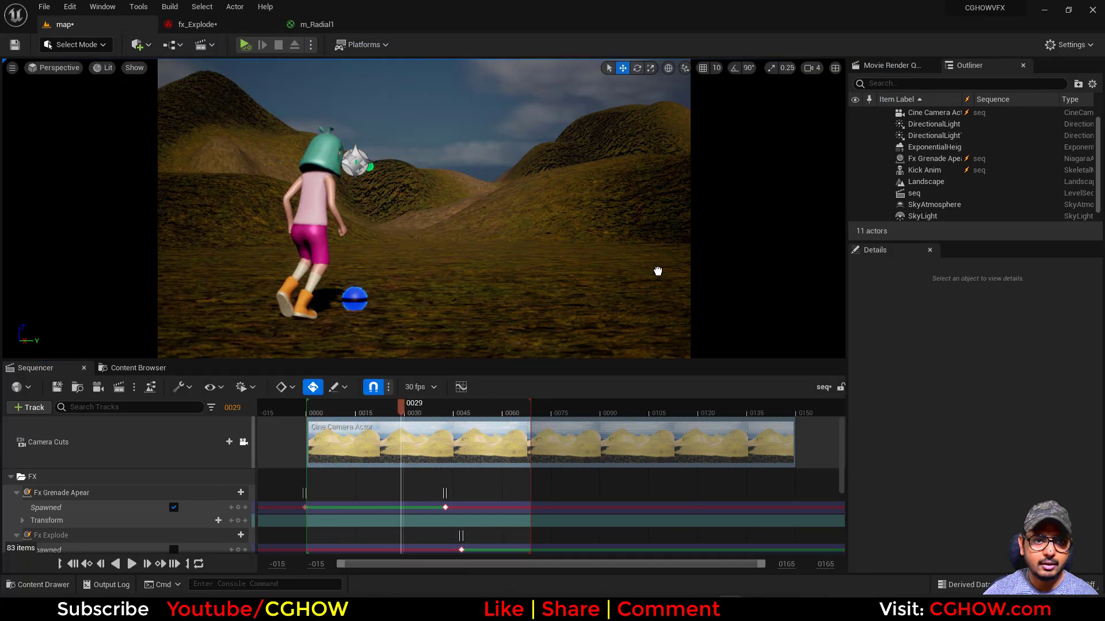
scroll(1036, 475, down, 5)
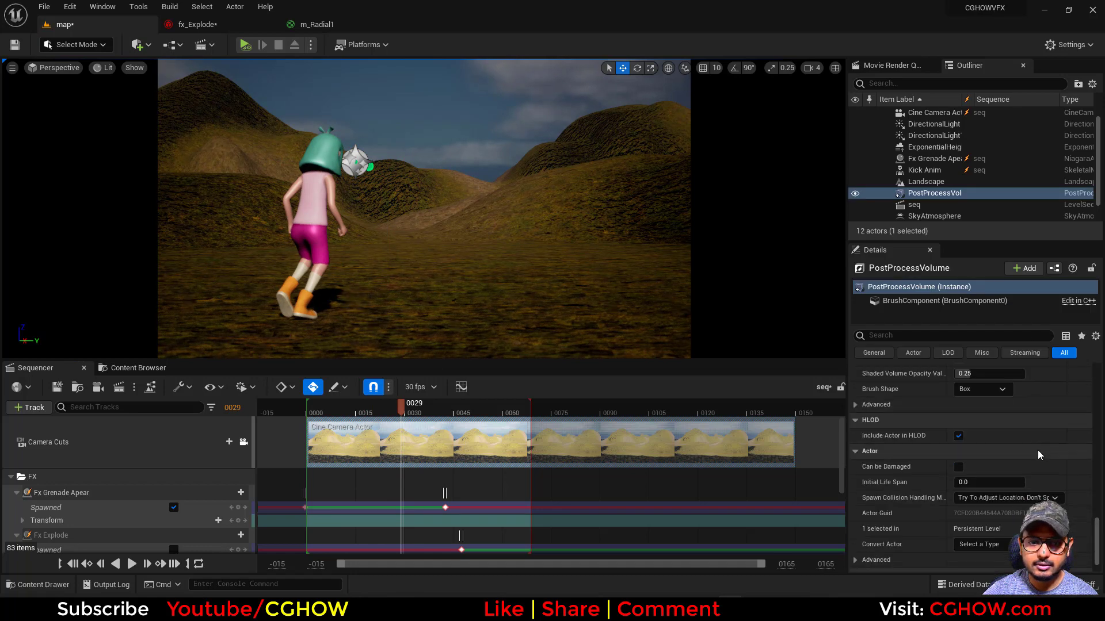
scroll(981, 500, up, 5)
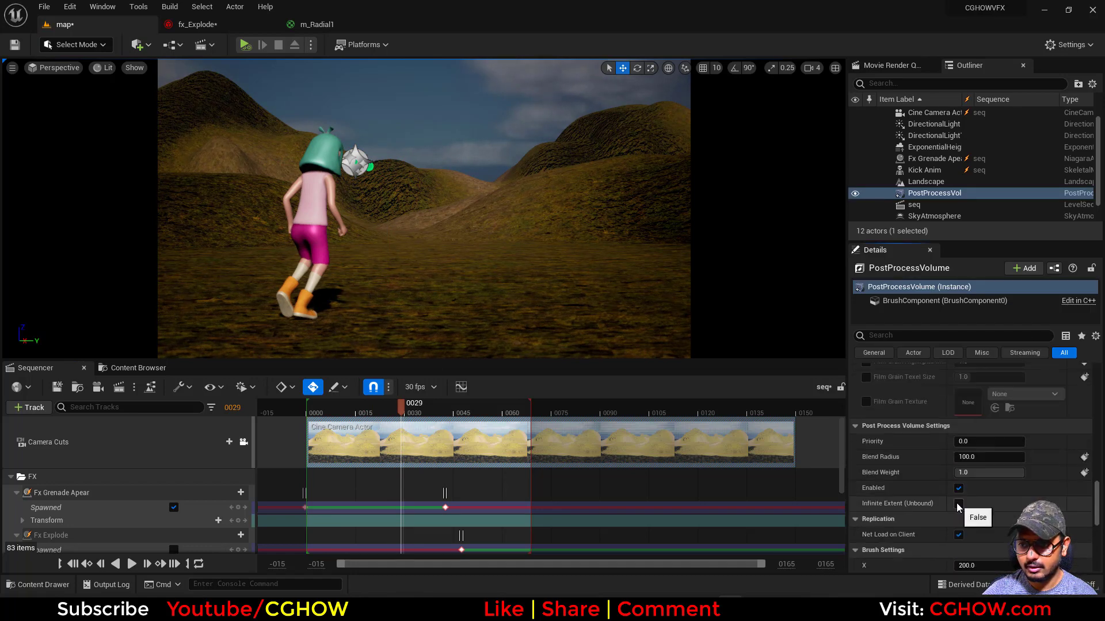
drag(1099, 497, 1098, 373)
Step: Raise the PostProcessVolume's vignette intensity to about 0.752 under the lens image effects
scroll(855, 497, down, 3)
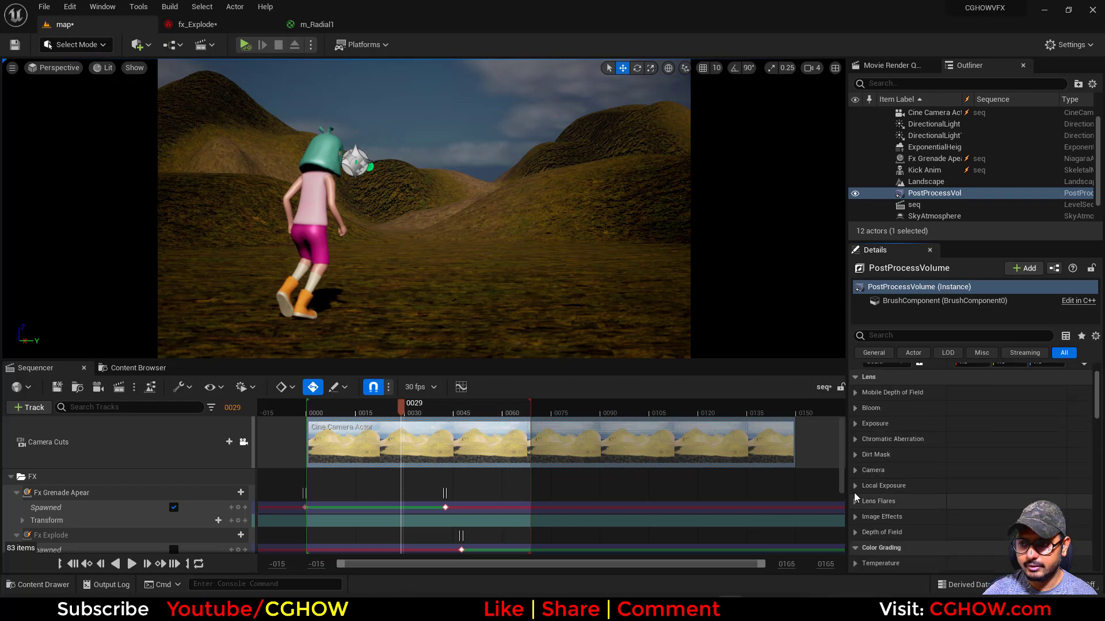
click(855, 445)
drag(962, 459, 1010, 459)
Step: Enable the PostProcessVolume's bloom method, intensity, threshold and convolution scatter overrides, with Standard method and intensity about 1.763
scroll(894, 492, up, 3)
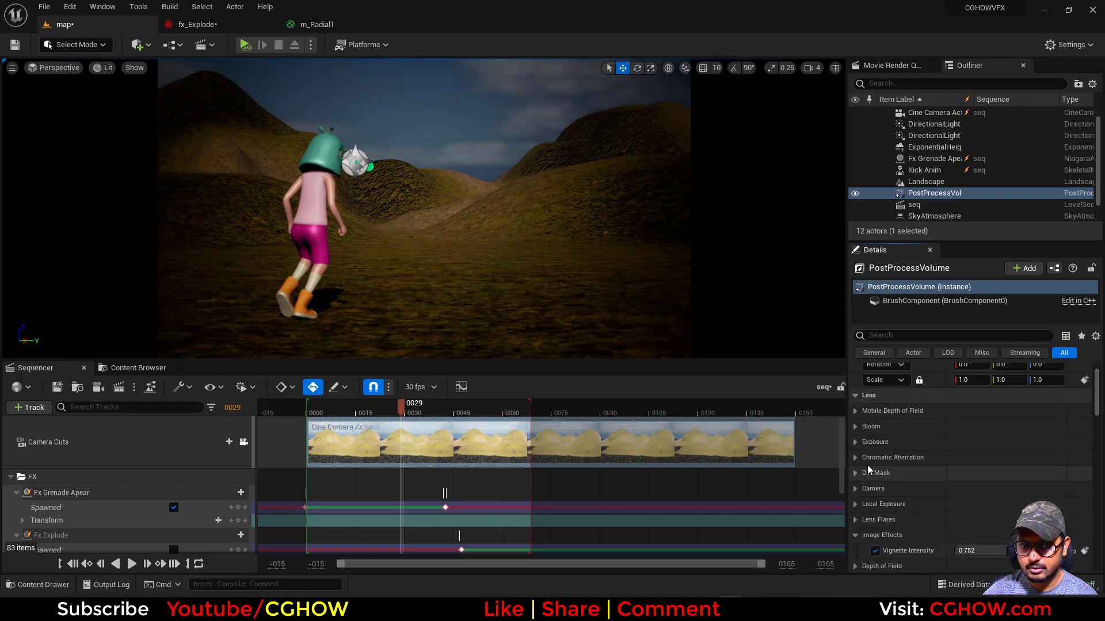
click(855, 428)
click(875, 442)
click(875, 458)
click(875, 473)
click(875, 489)
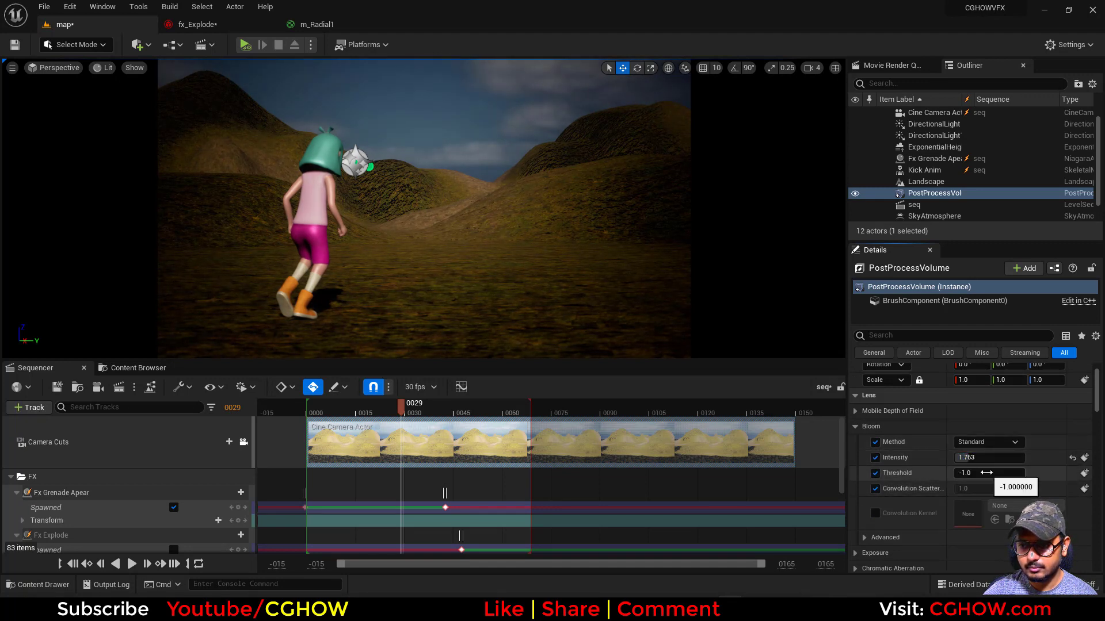
Step: Replay the level sequence from its first frame and review the shot with the new bloom
click(117, 564)
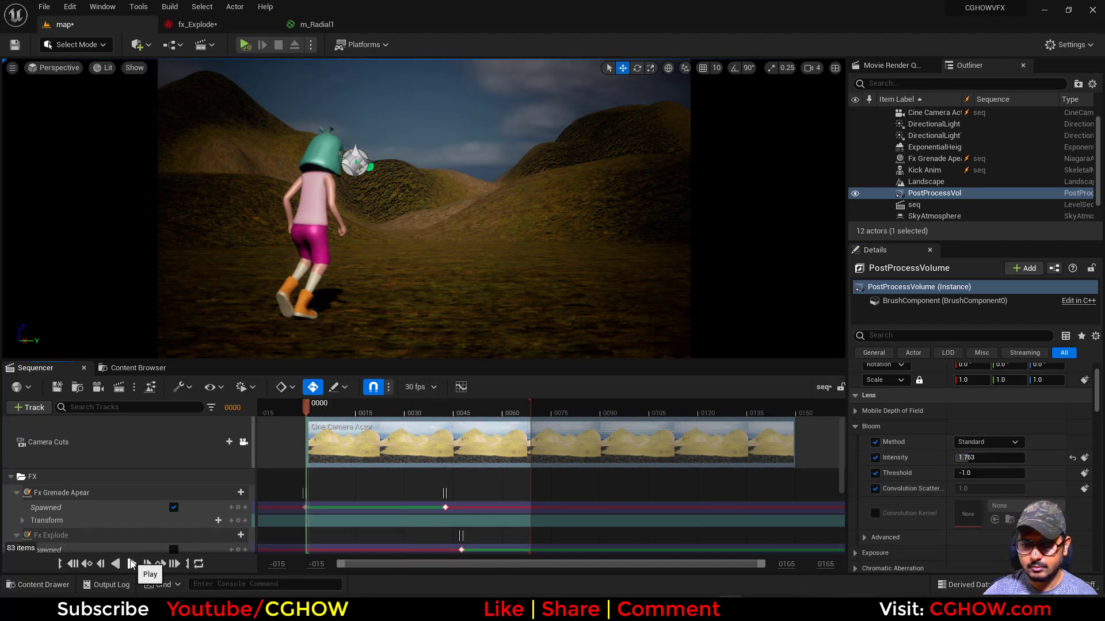
click(131, 564)
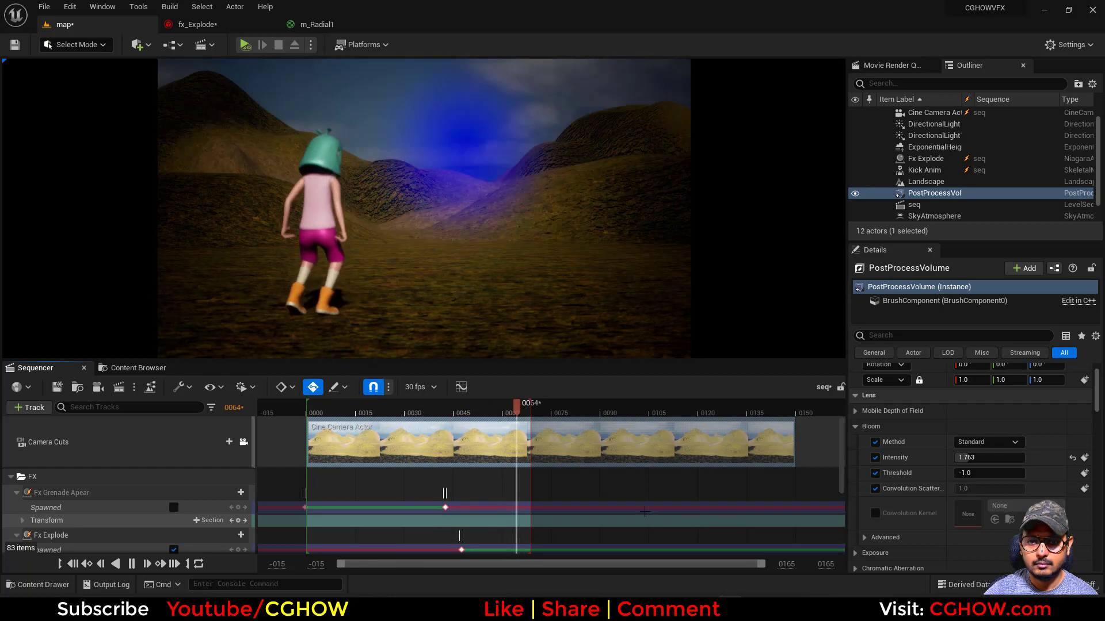
scroll(462, 522, down, 2)
scroll(462, 521, down, 2)
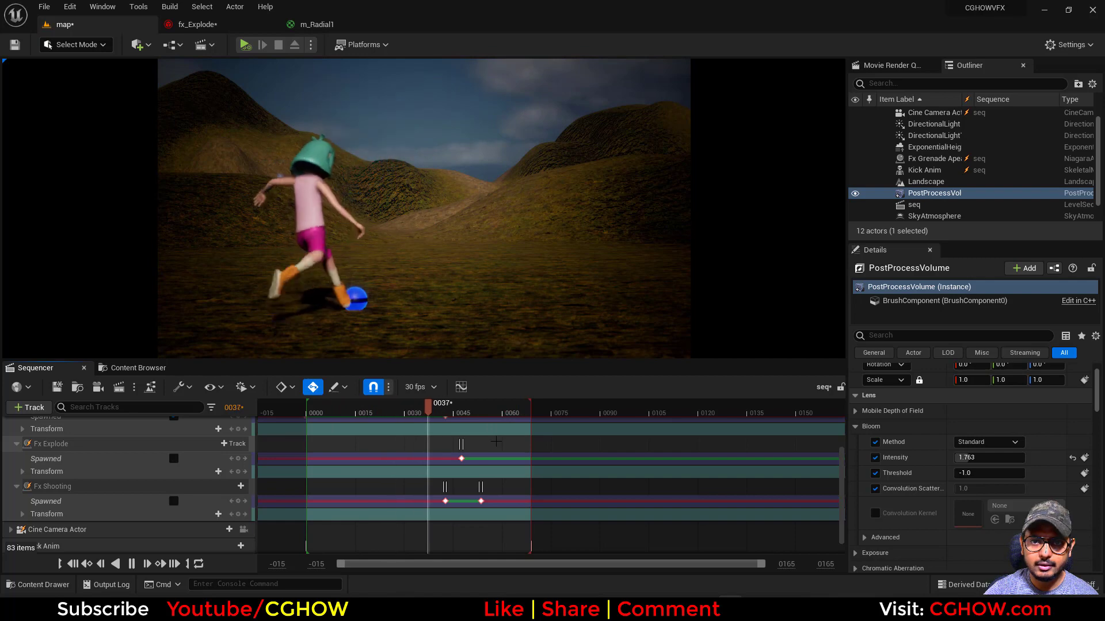
Step: Strengthen the Gravity Force on fx_shooting's ball emitter to about -1287 in Z and return to the level sequence
click(213, 26)
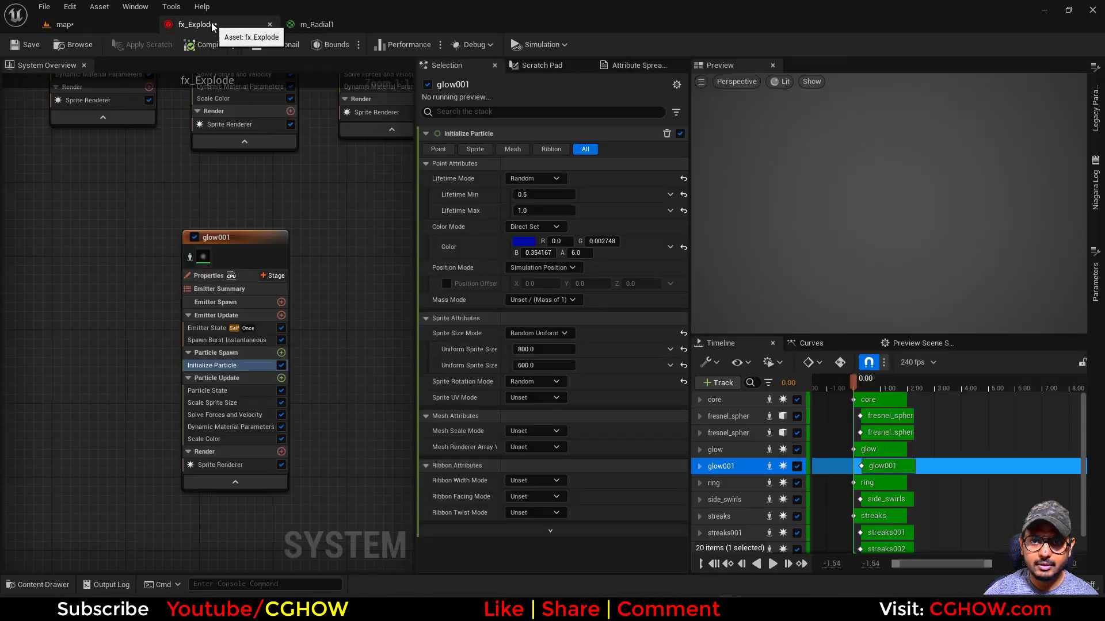
click(65, 24)
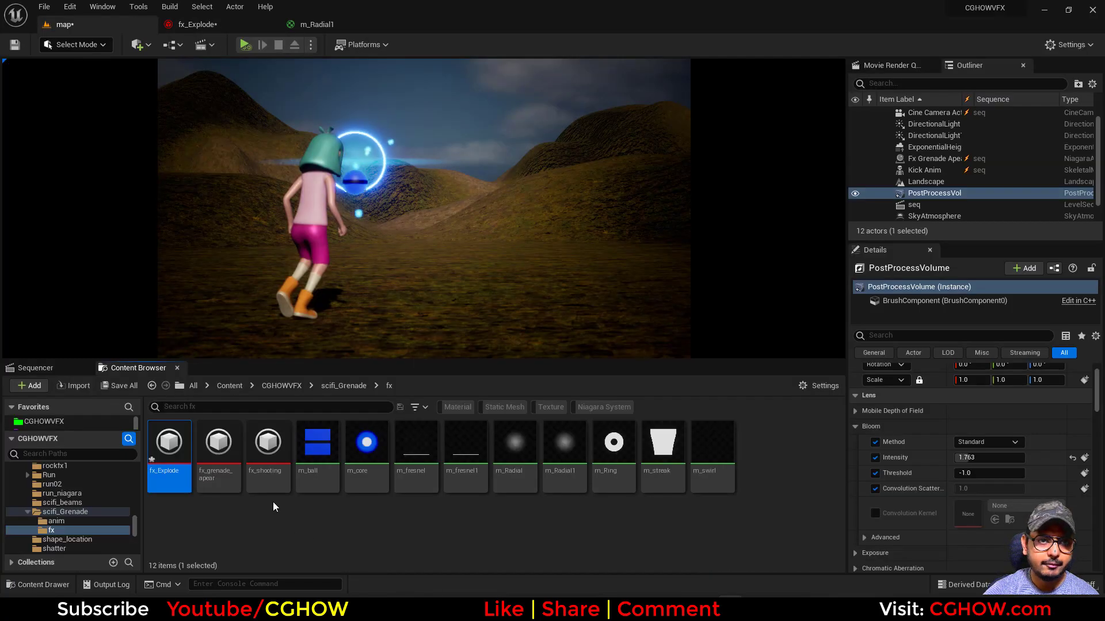
double_click(268, 484)
scroll(158, 362, up, 2)
click(152, 326)
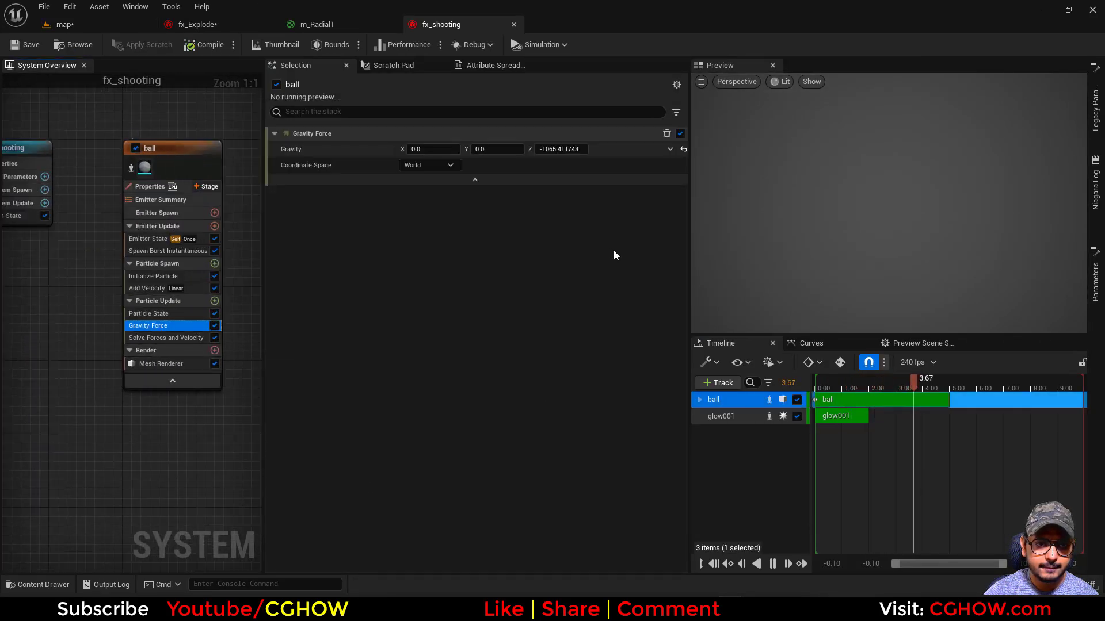
drag(574, 153, 561, 153)
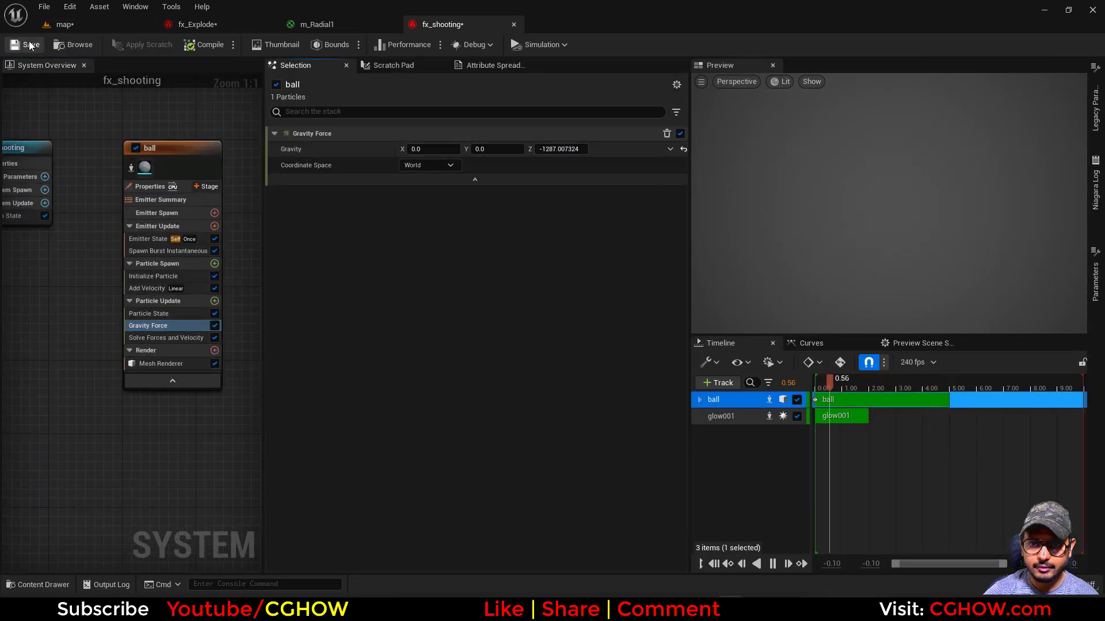
click(59, 26)
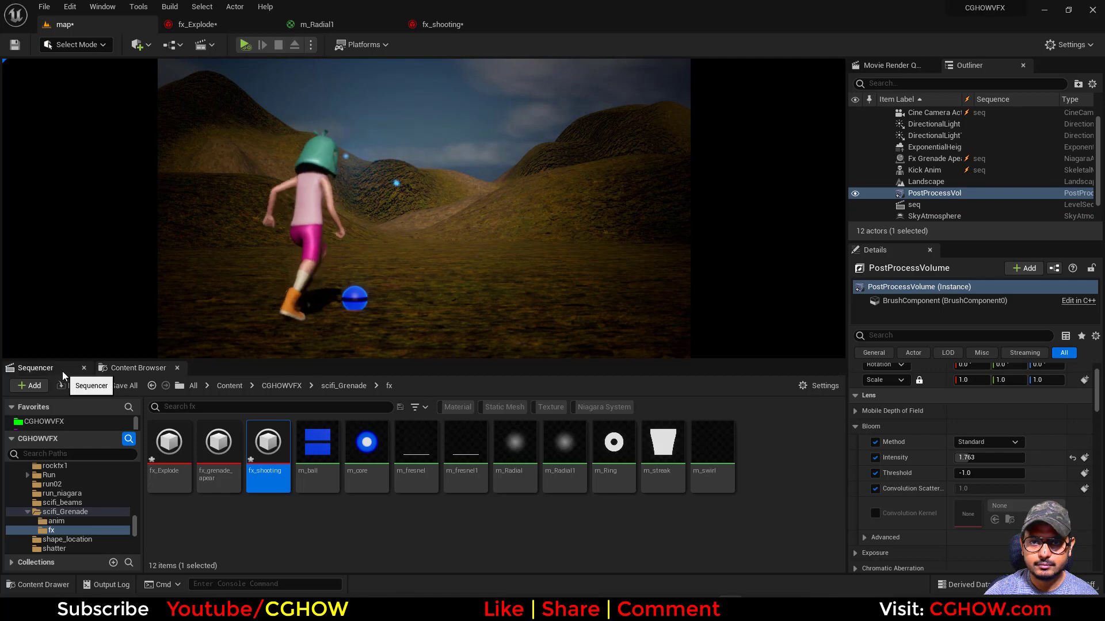
click(62, 371)
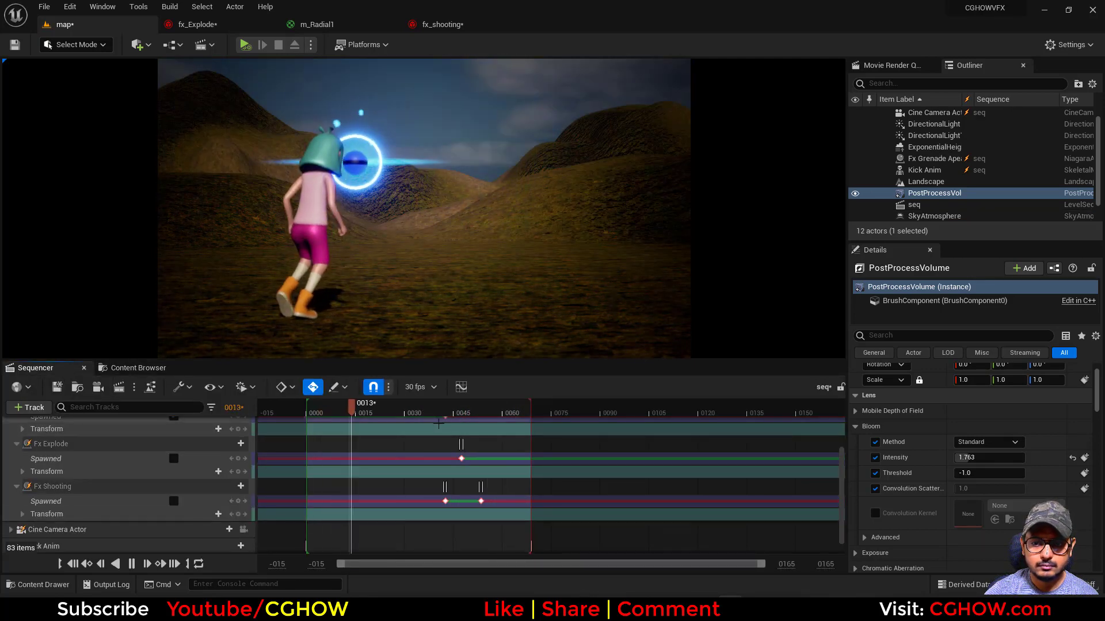
Step: Isolate the streaks and streaks001 emitters of fx_Explode one after the other and scrub the timeline to examine each
click(202, 24)
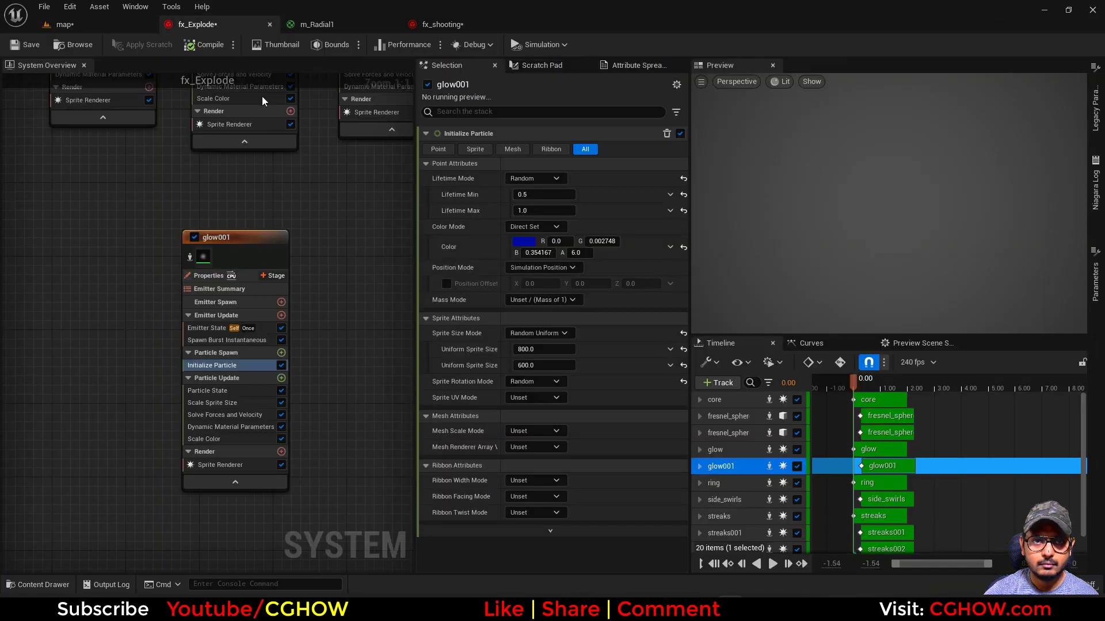
scroll(197, 264, up, 3)
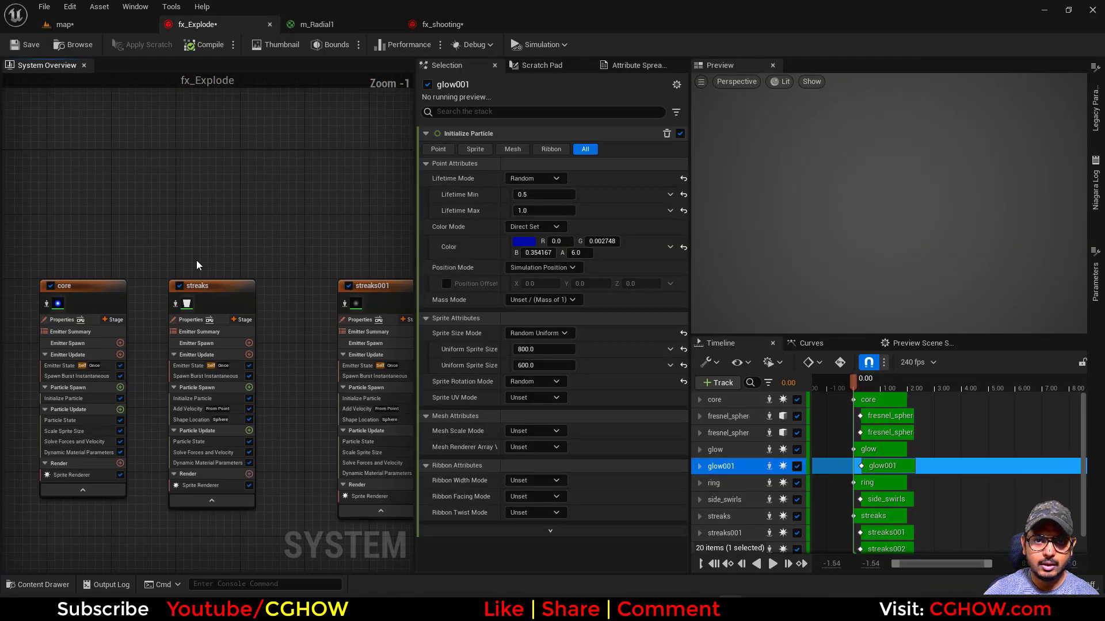
click(258, 224)
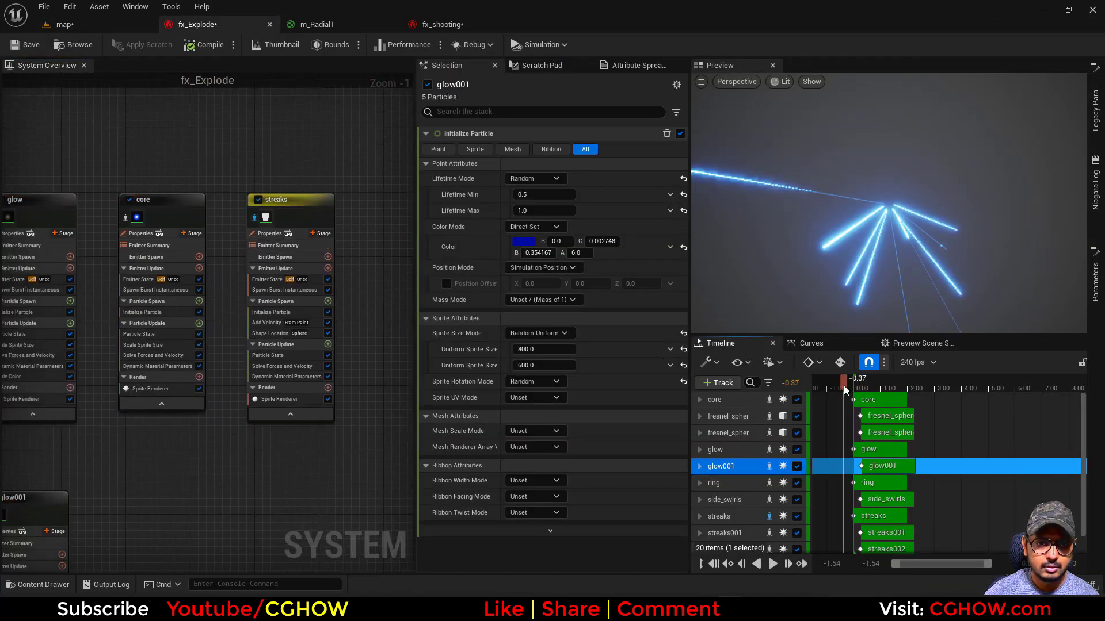
right_drag(338, 137, 97, 125)
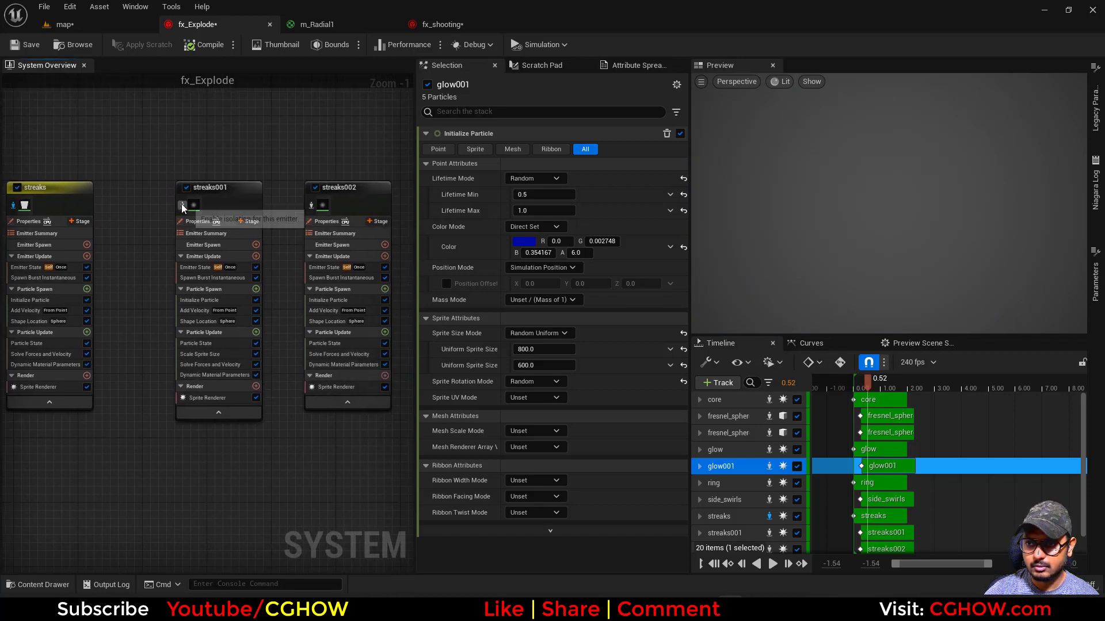
click(181, 206)
drag(826, 384, 875, 394)
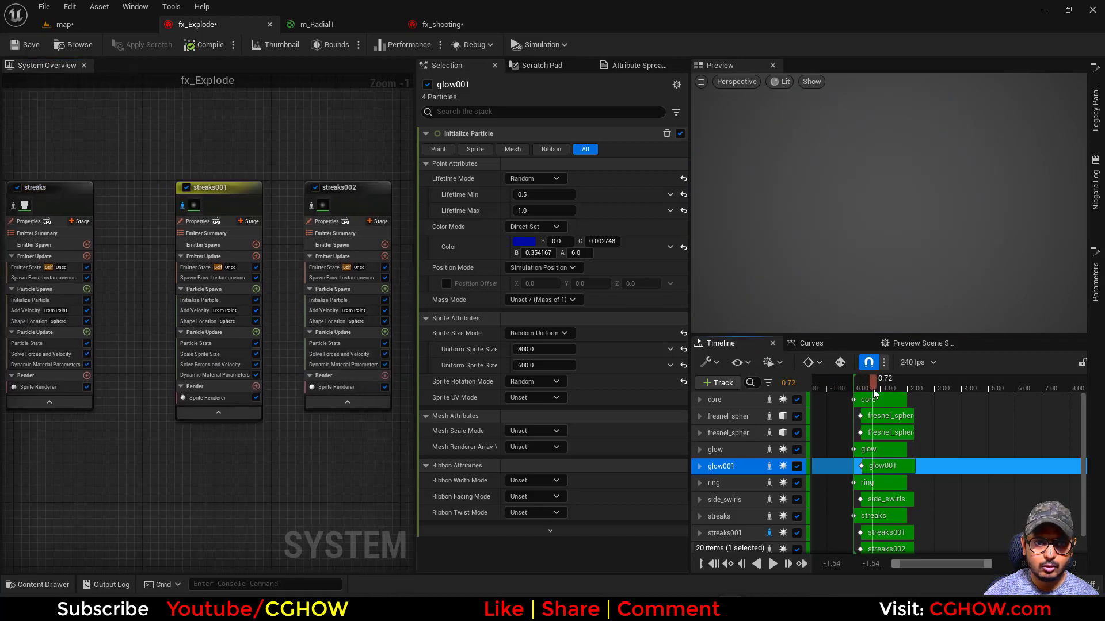
Step: Duplicate the streaks001 emitter in the empty area below the original and preview the copy
click(253, 206)
right_drag(207, 564, 187, 334)
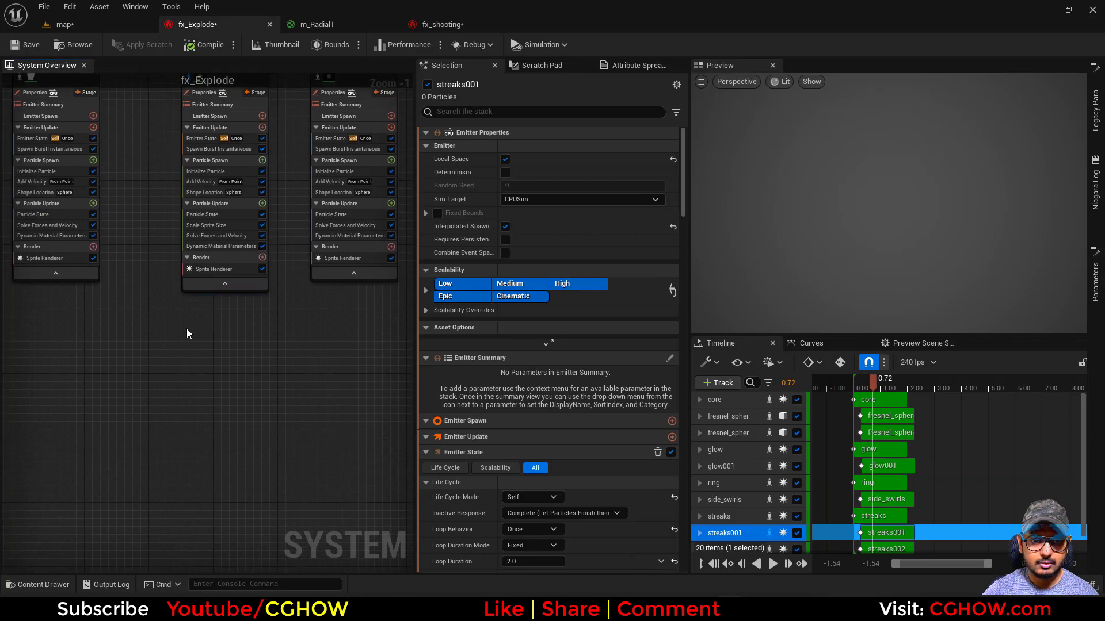
click(187, 333)
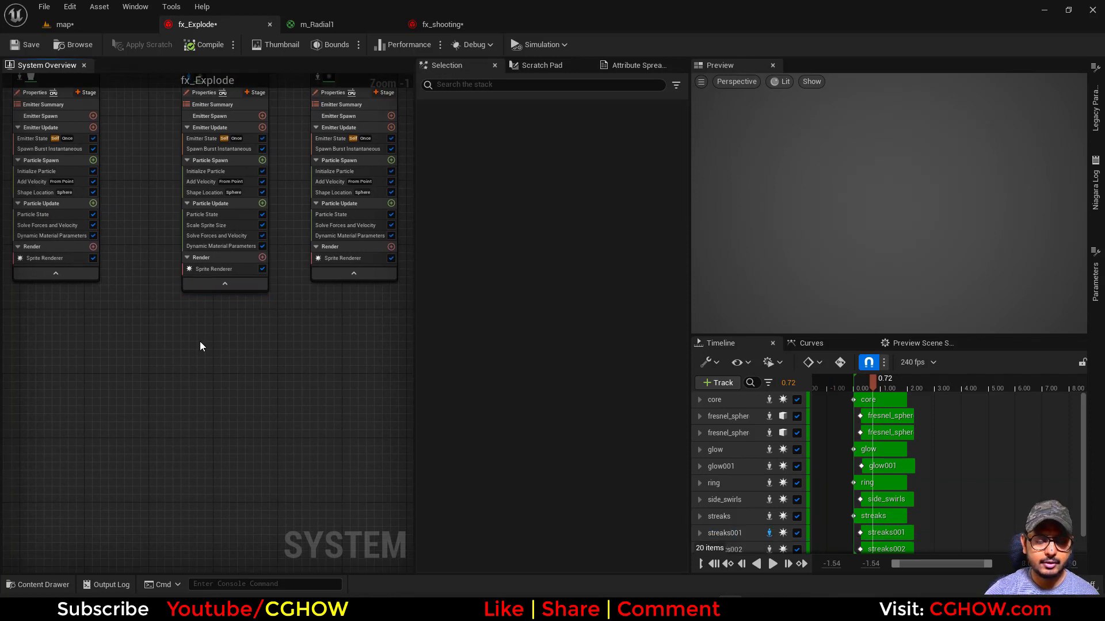
key(ctrl+v)
right_drag(149, 389, 154, 296)
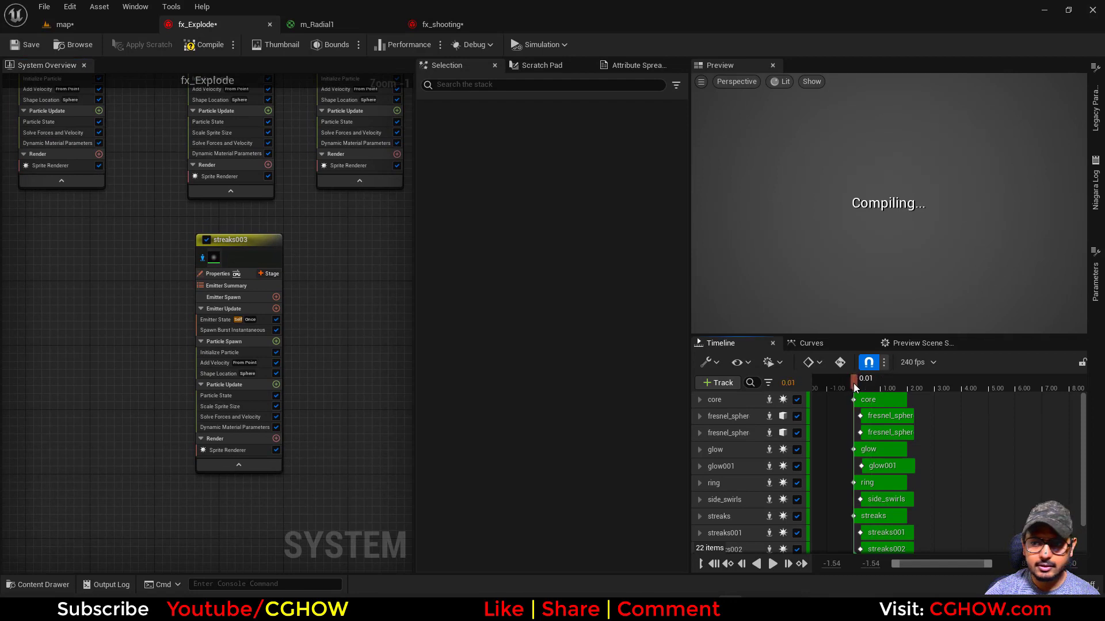
drag(865, 393, 866, 394)
scroll(174, 391, up, 1)
right_drag(240, 470, 201, 463)
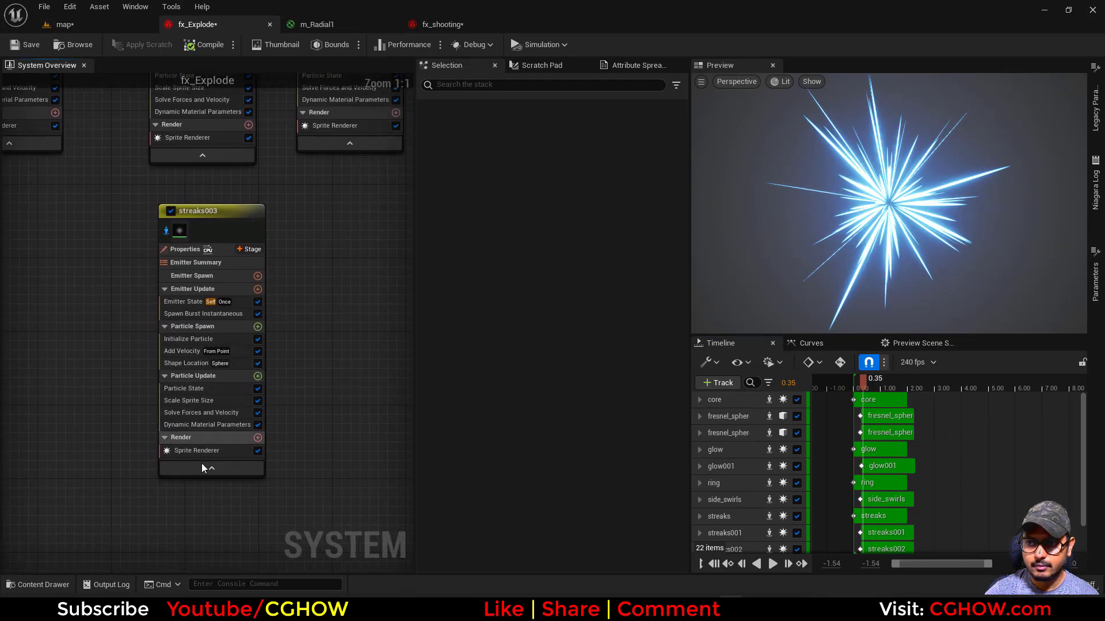
Step: Reset the copied streaks emitter's sprite alignment, and give its sprites random rotation and random uniform sizes from 6 to 12
click(220, 450)
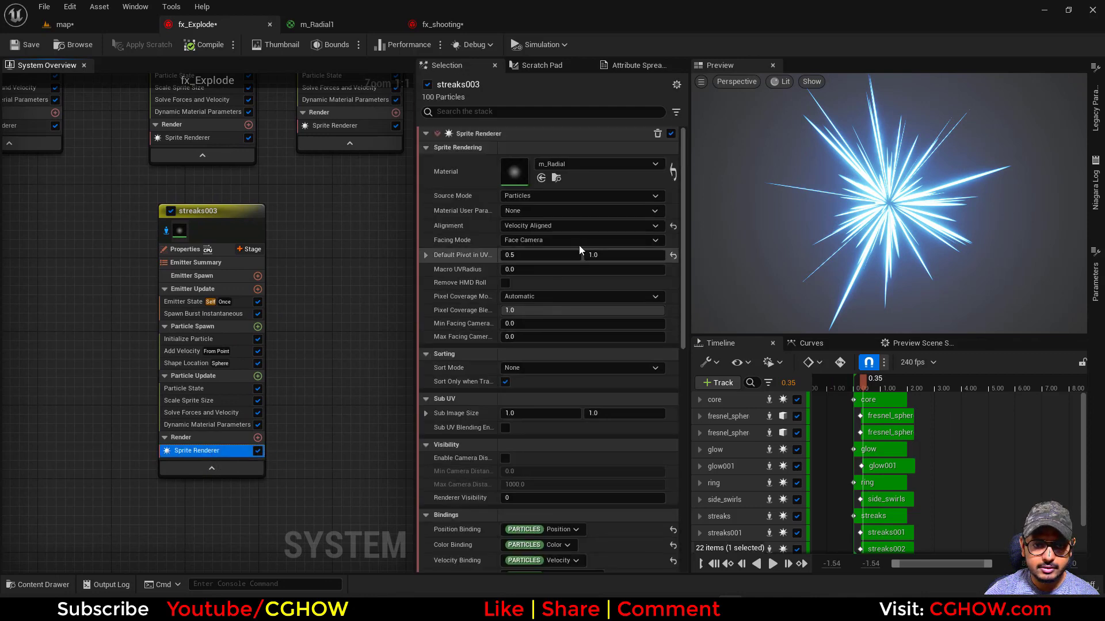
click(672, 227)
click(188, 338)
click(532, 381)
click(562, 384)
click(540, 365)
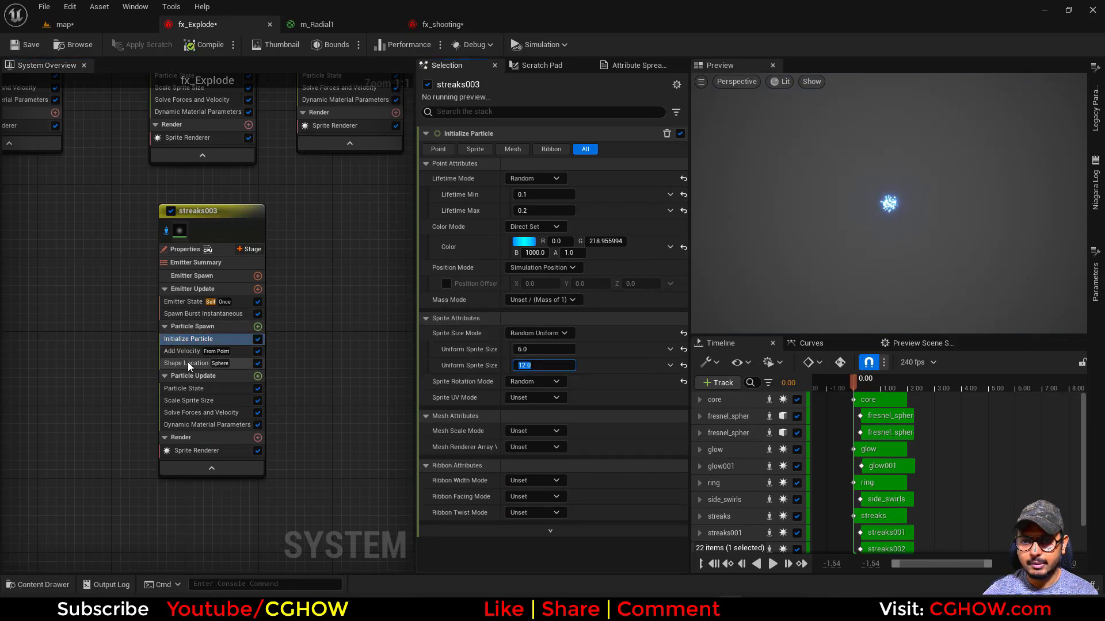
Step: Set the copied streaks emitter's random particle lifetime to 1.0 minimum and 2.0 maximum
click(556, 210)
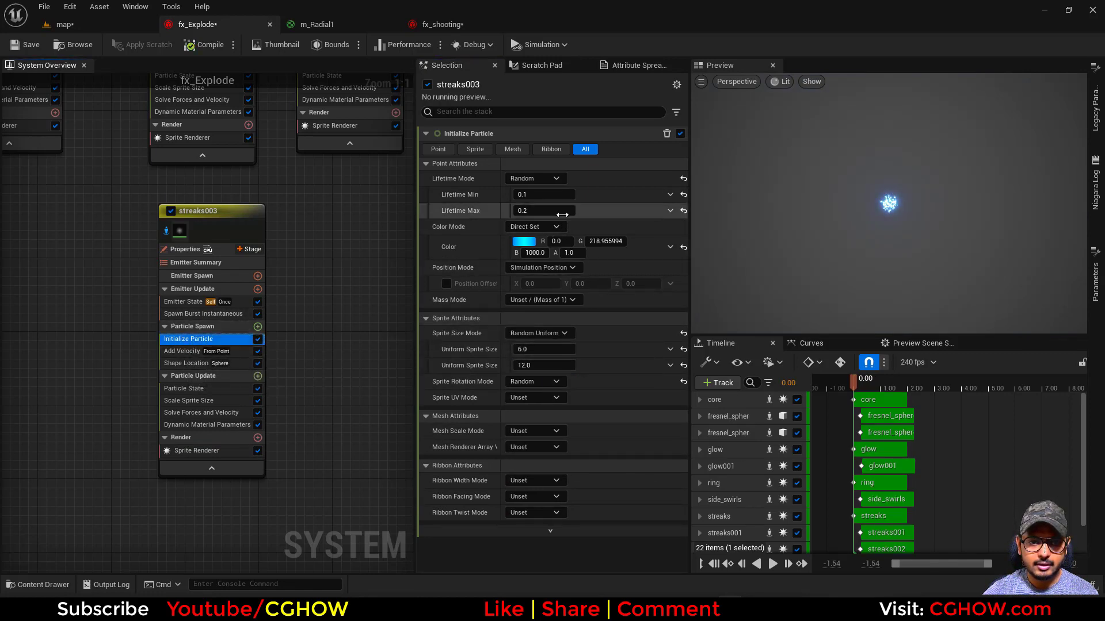
text(2)
key(Return)
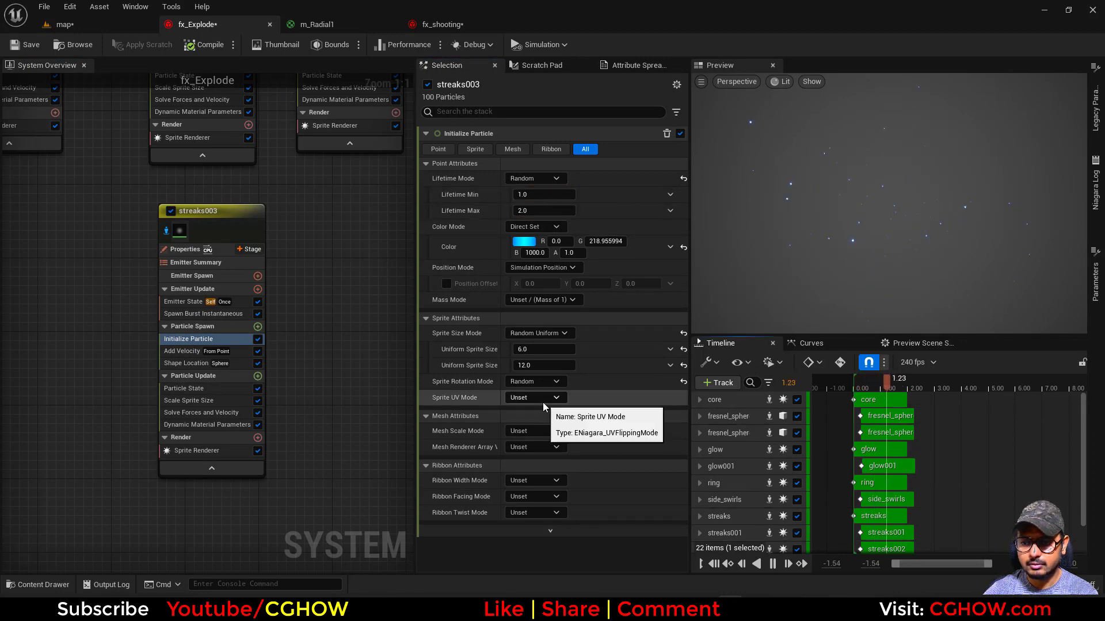
Step: Add a Drag module to Particle Update, driven by Float from Curve with a Smooth Ramp Up curve scaled by 5
click(257, 377)
text(d)
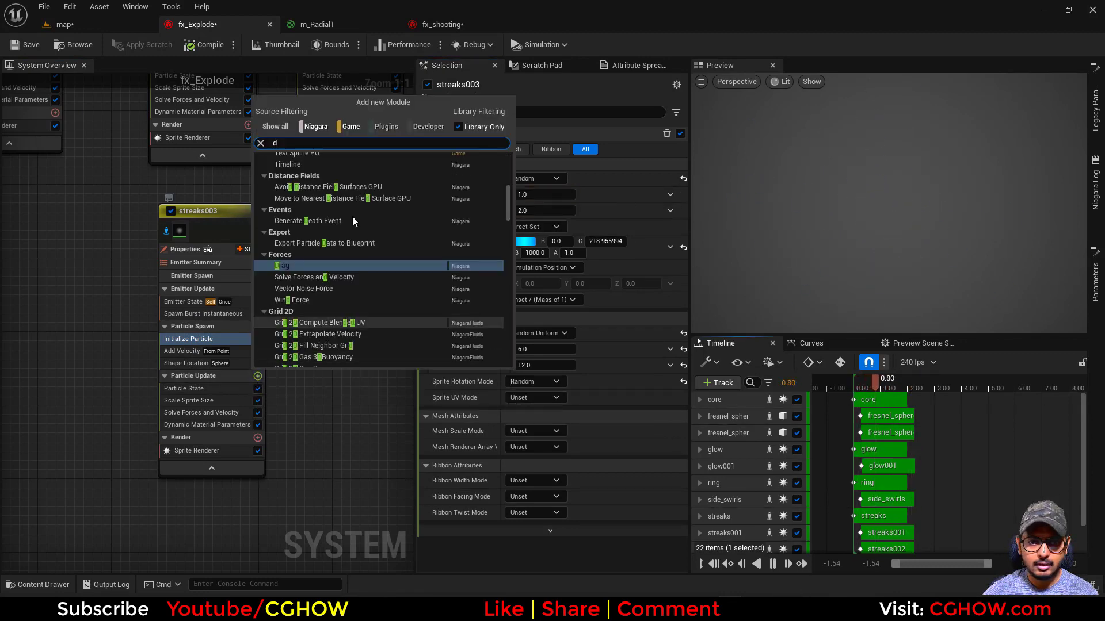
click(293, 266)
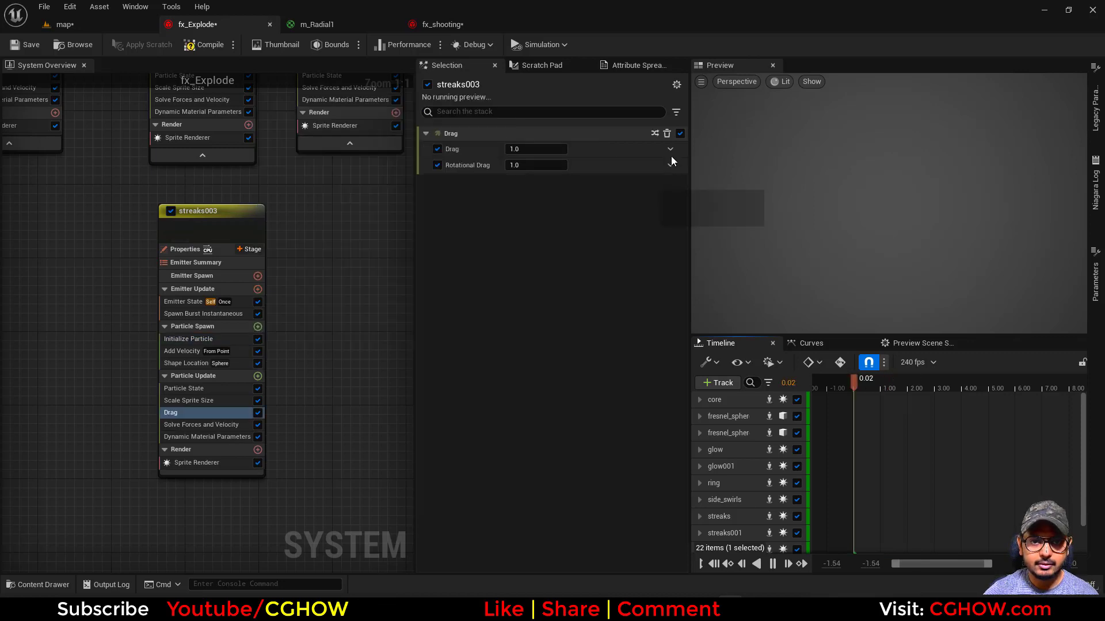
click(671, 151)
click(473, 236)
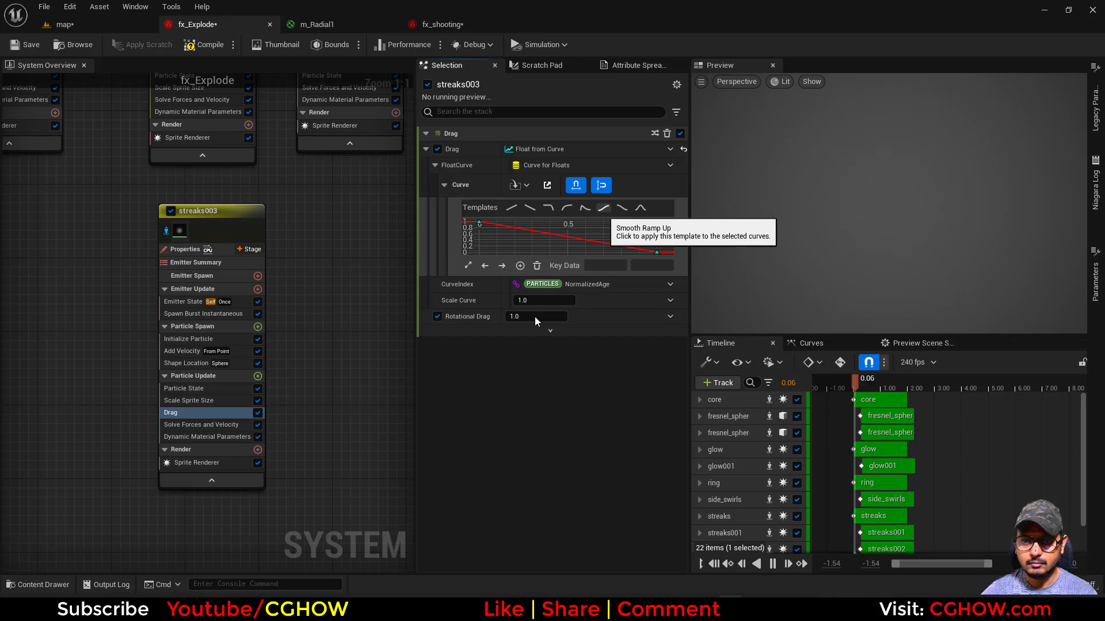
click(605, 208)
key(Return)
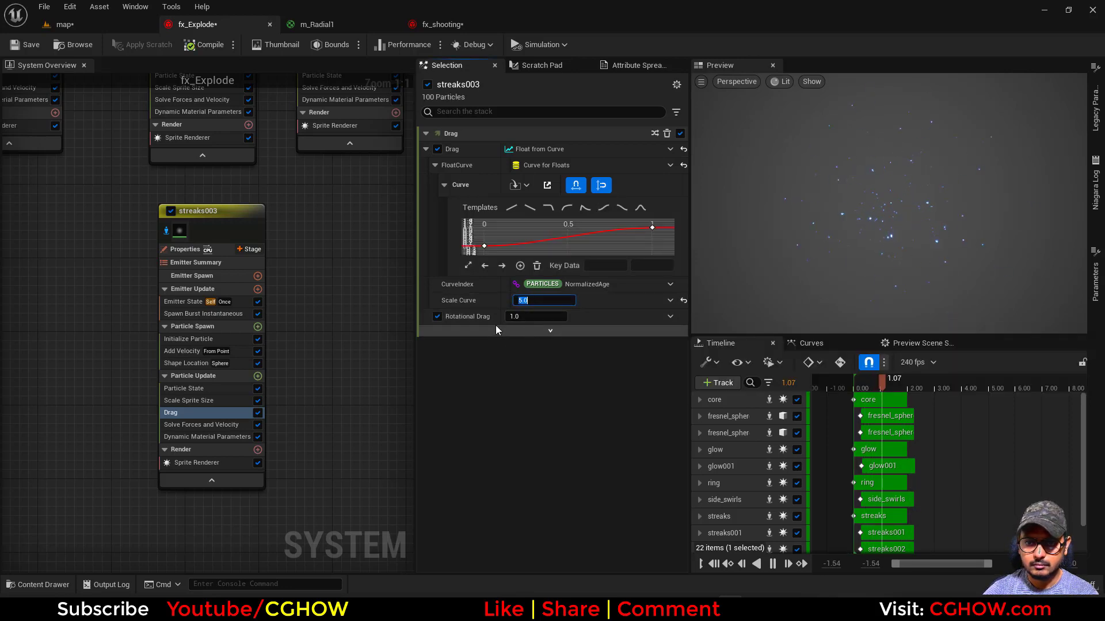
Step: Add a Curl Noise Force to Particle Update with strength 500 and an enabled pan noise field of 0.2, 0.5, 1.0
click(257, 377)
text(cu)
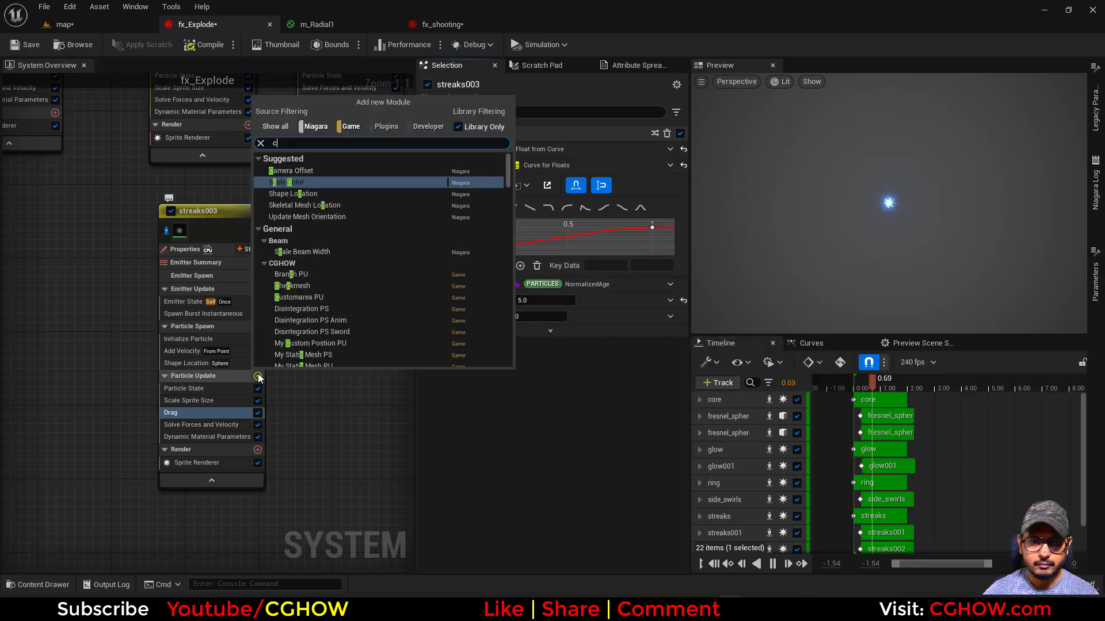
click(306, 199)
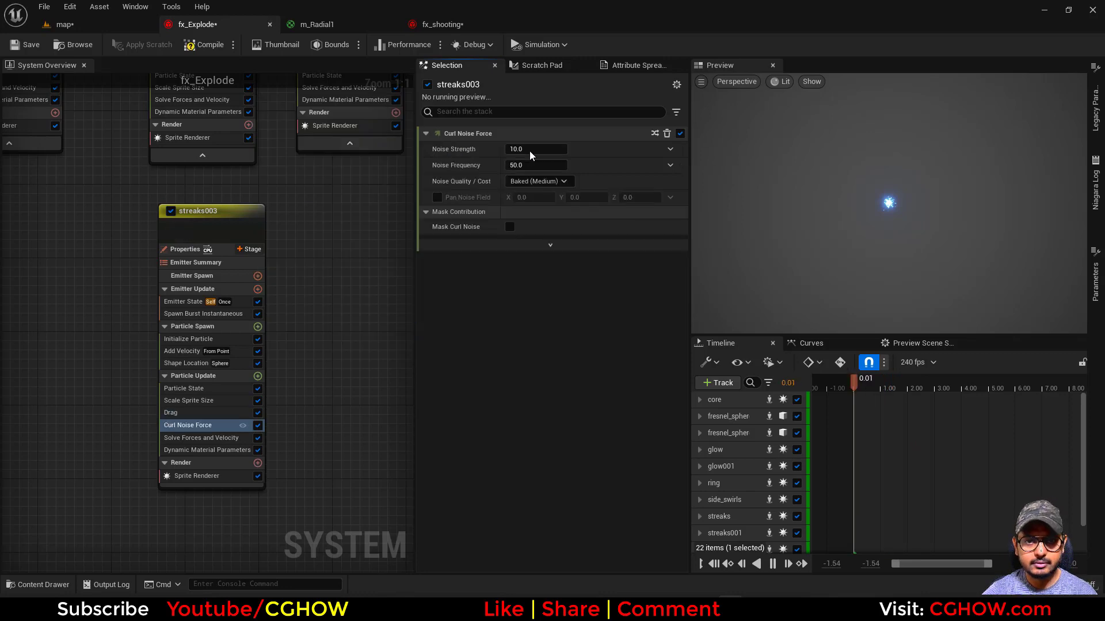
click(531, 149)
text(500)
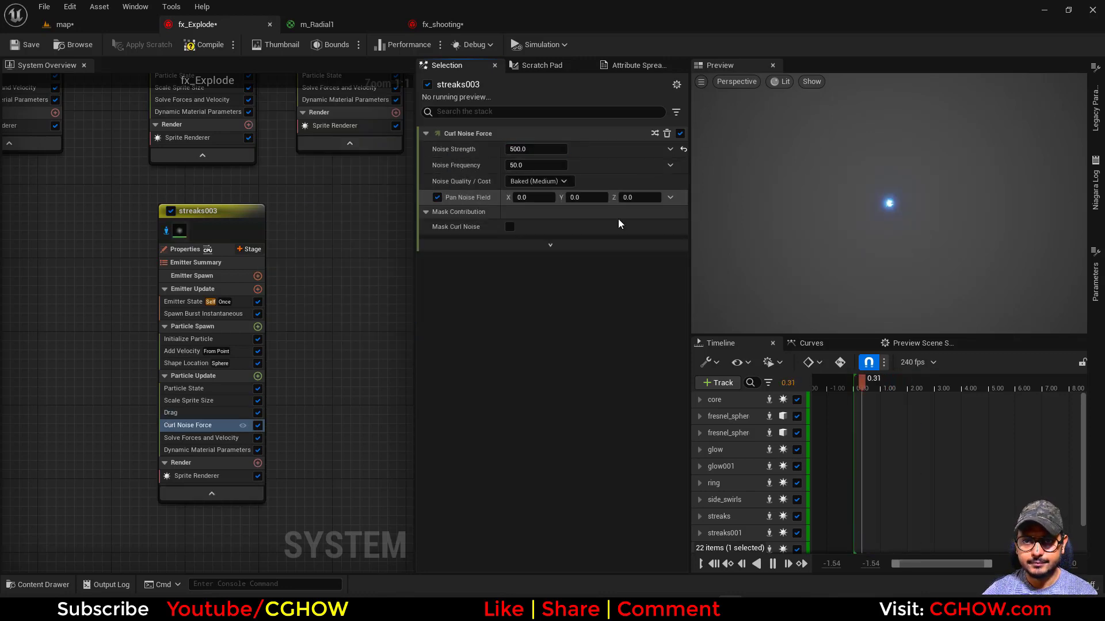
click(584, 198)
text(.5)
click(540, 199)
text(.2)
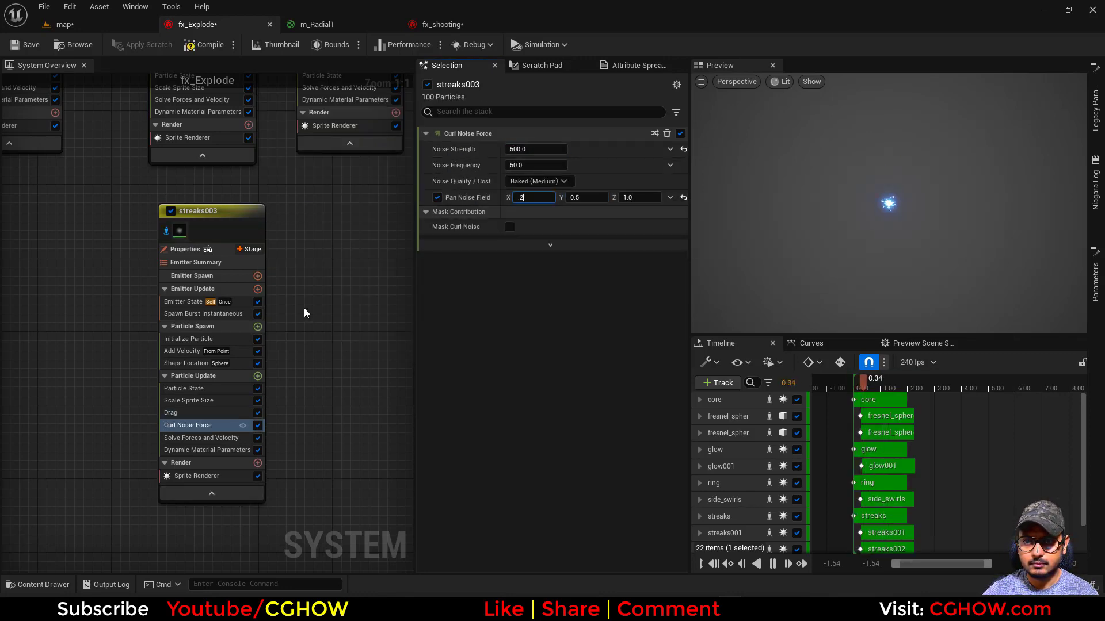
Step: Raise the copied streaks emitter's maximum uniform sprite size to 20
click(203, 343)
click(544, 365)
text(20.0)
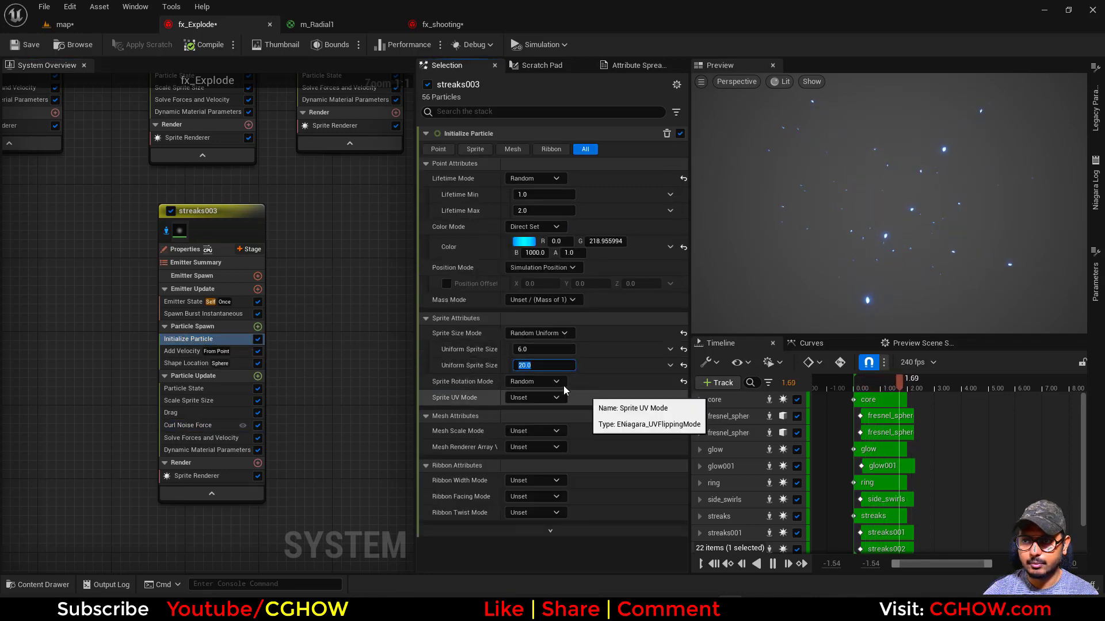
Step: Raise the Curl Noise Force strength to about 2223 and set its noise frequency to 10
click(207, 425)
drag(527, 151, 544, 192)
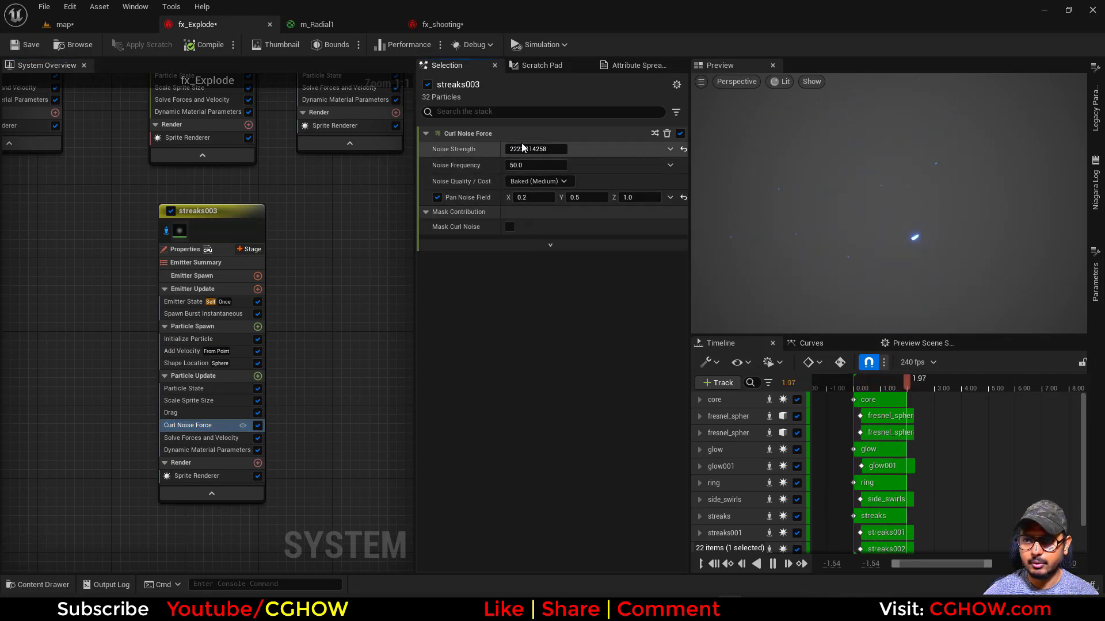
click(525, 165)
text(10)
key(Return)
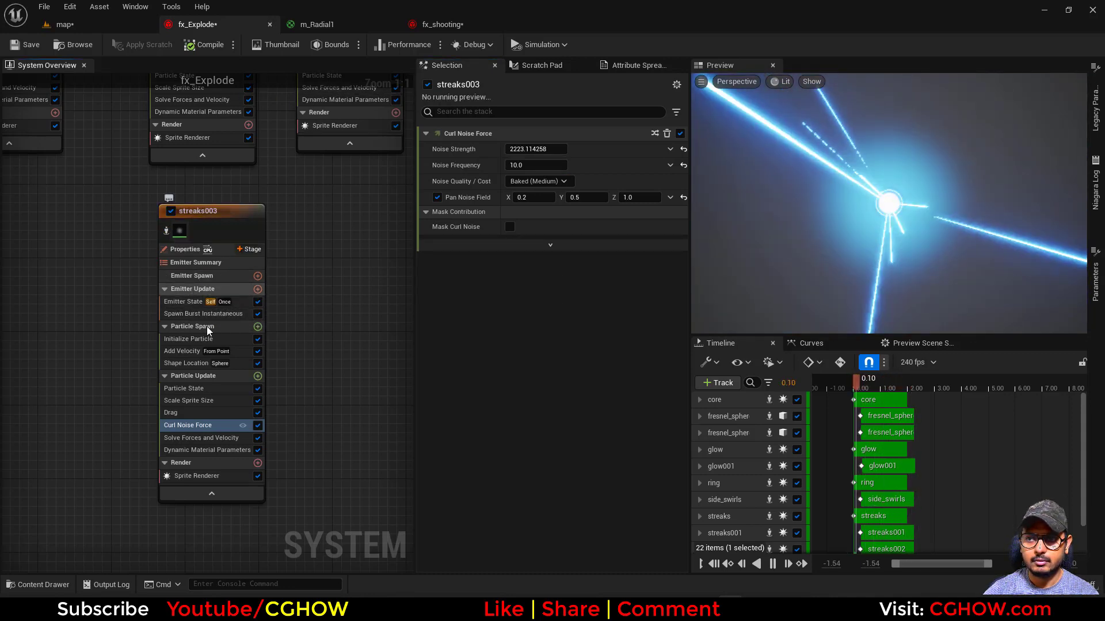
Step: Set the copied streaks emitter's loop delay to 0.25 in its Emitter State
click(185, 301)
click(536, 259)
text(0.25)
key(Return)
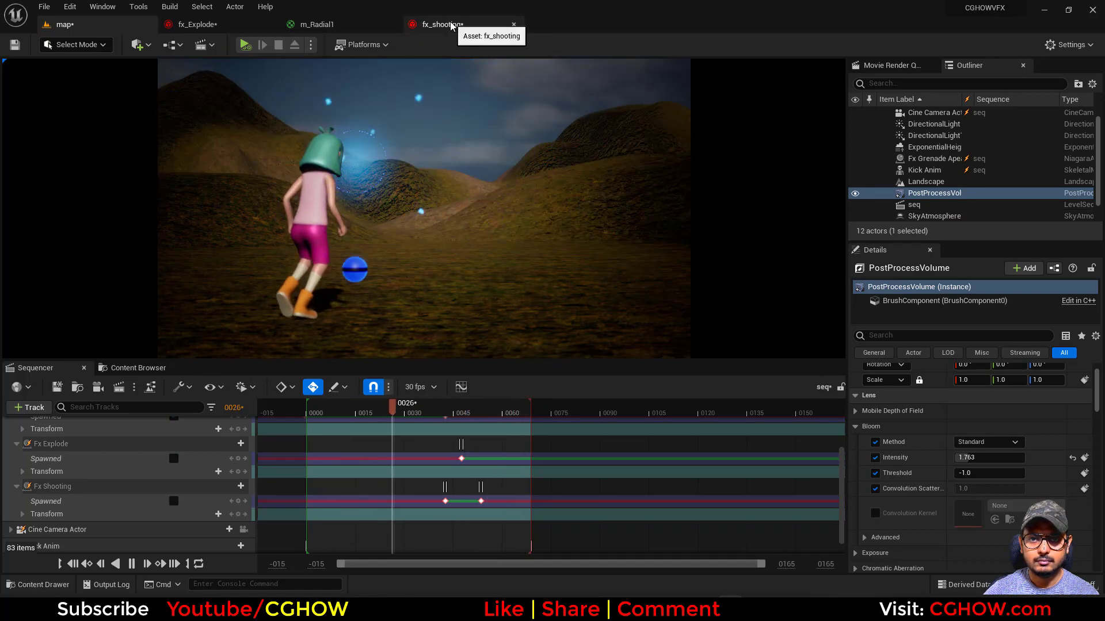
Step: Extend the sequence's playback end to about frame 84 and replay the shot in the level
click(449, 22)
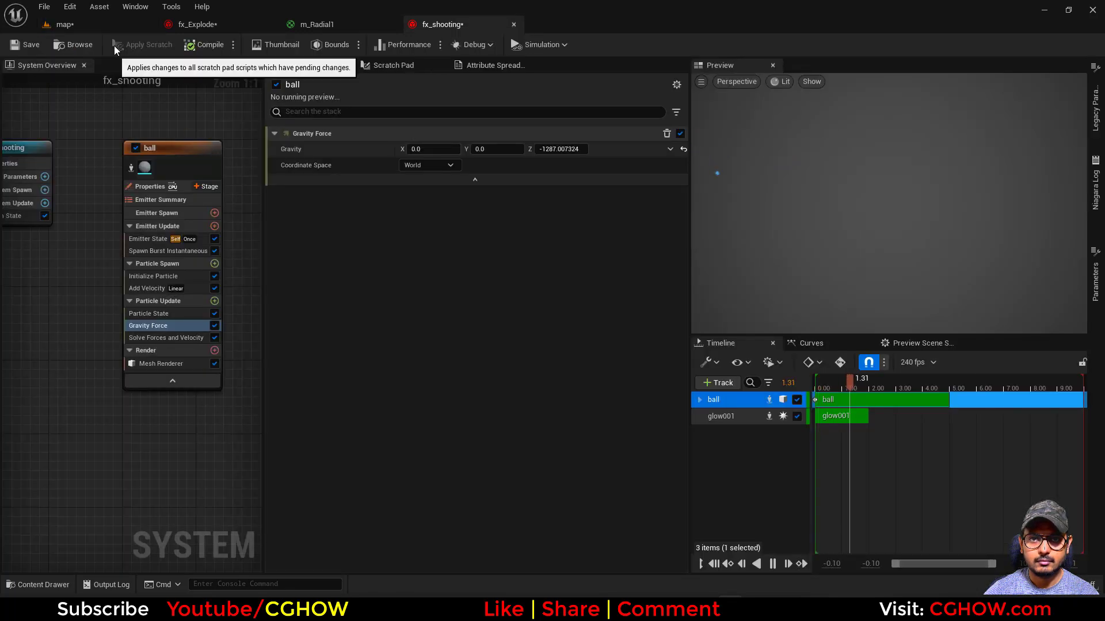
click(106, 24)
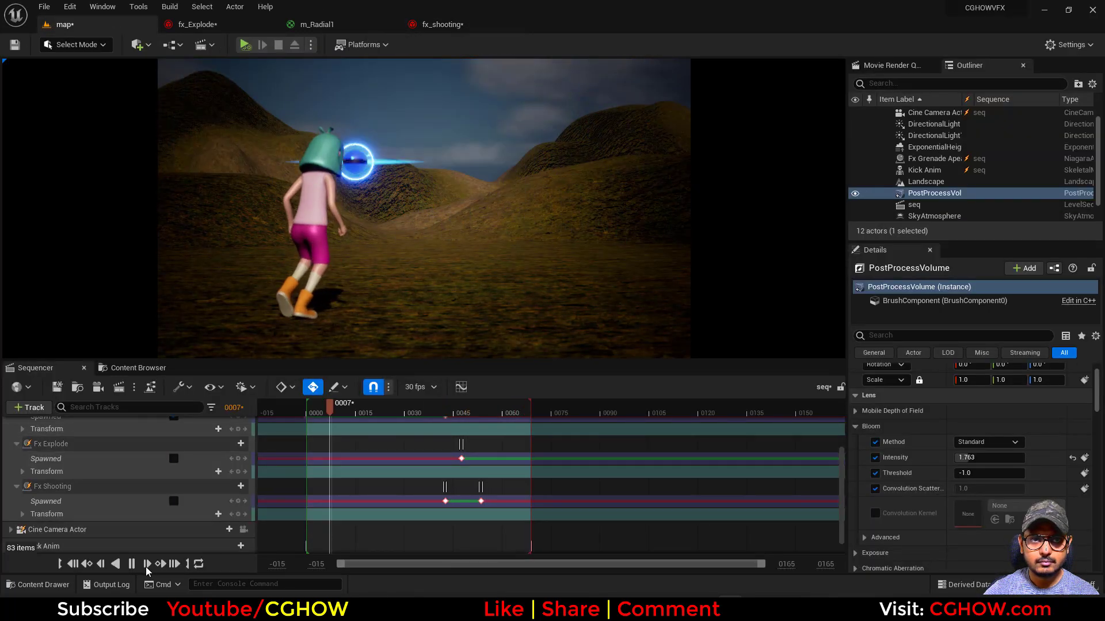
click(131, 563)
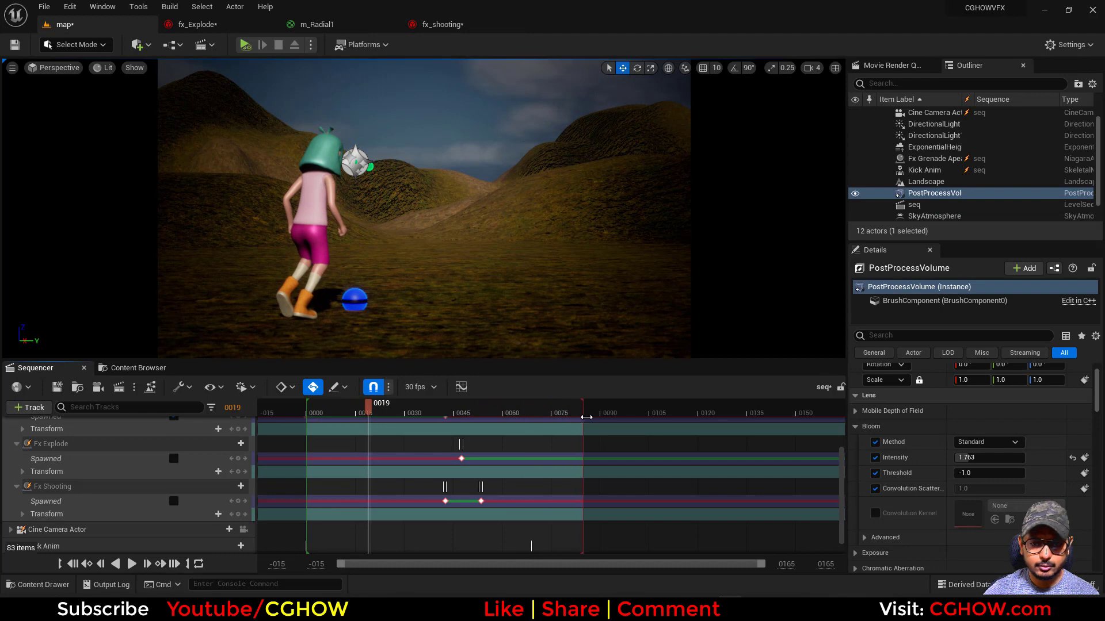
click(131, 563)
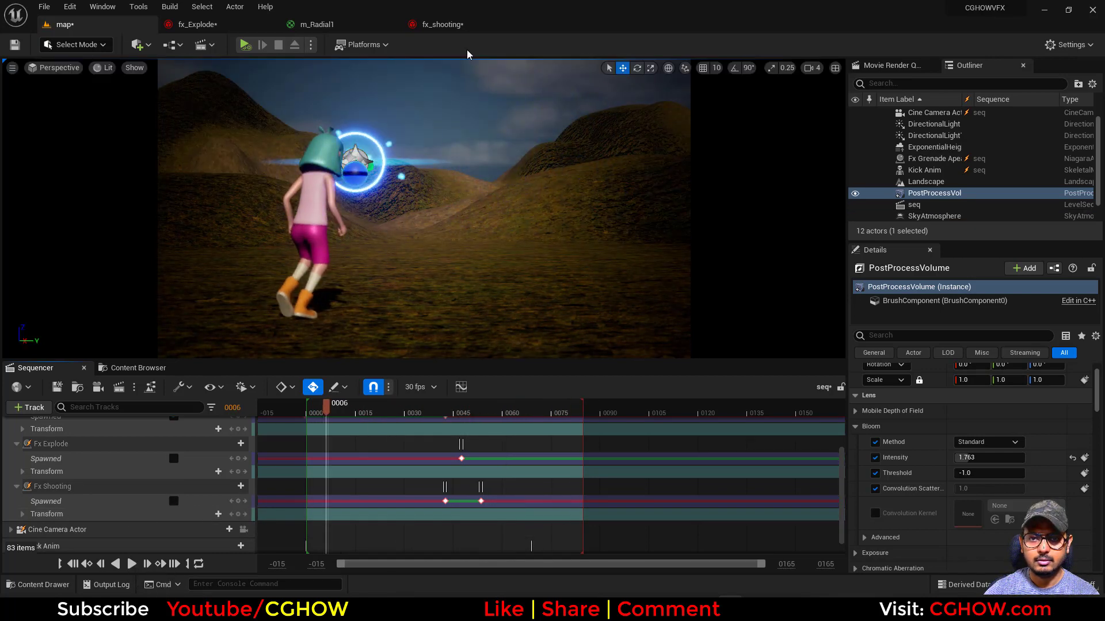
Step: Add a second Scale Sprite Size module to streaks003's Particle Update in fx_Explode, using the smooth ramp-down curve template
click(456, 25)
click(236, 23)
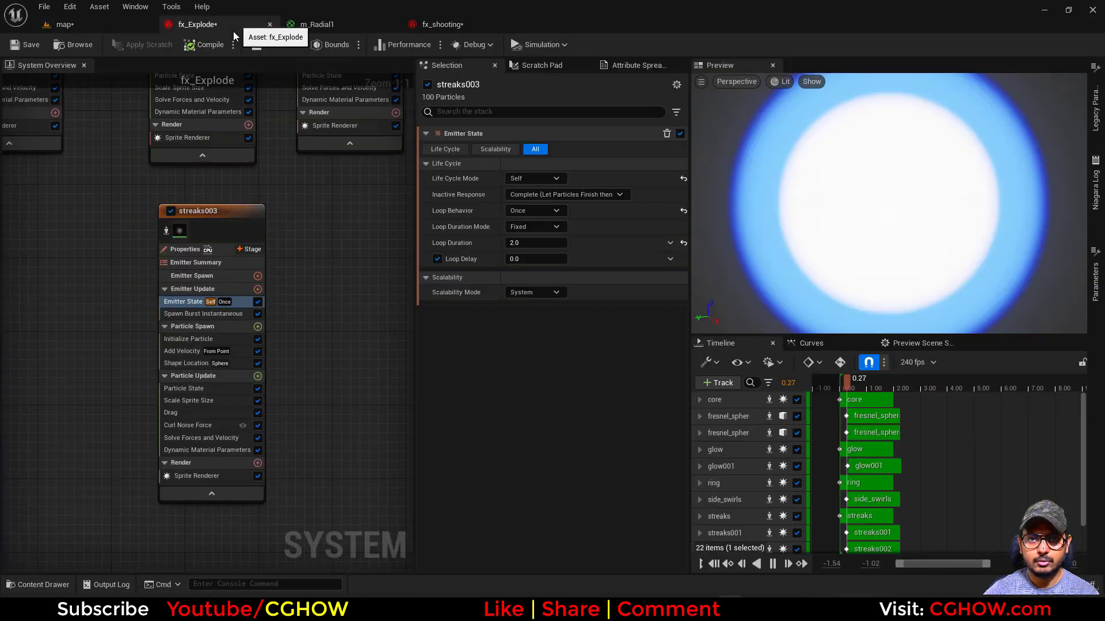
click(258, 377)
text(s)
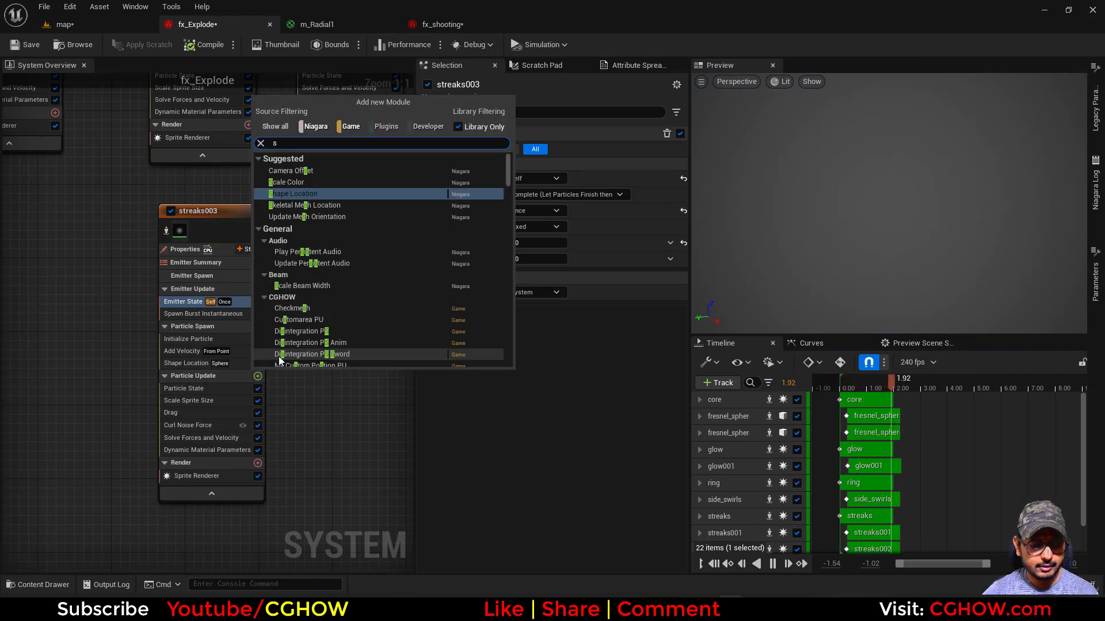
text(i)
click(304, 286)
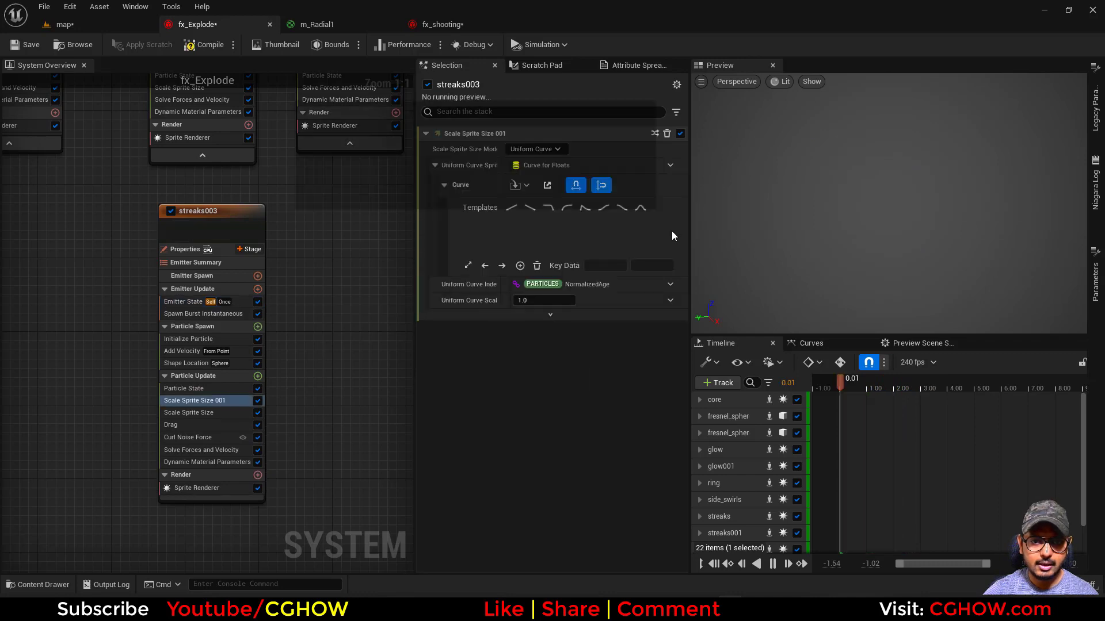
click(618, 208)
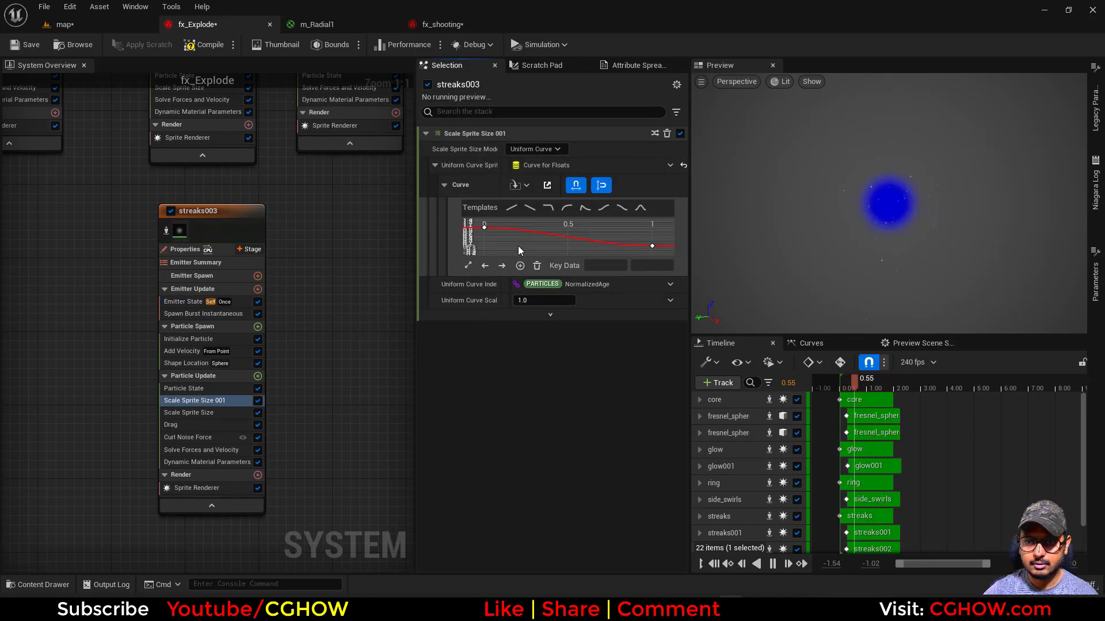
Step: Set the minimum uniform sprite size of streaks003 to 1 in Initialize Particle
click(188, 339)
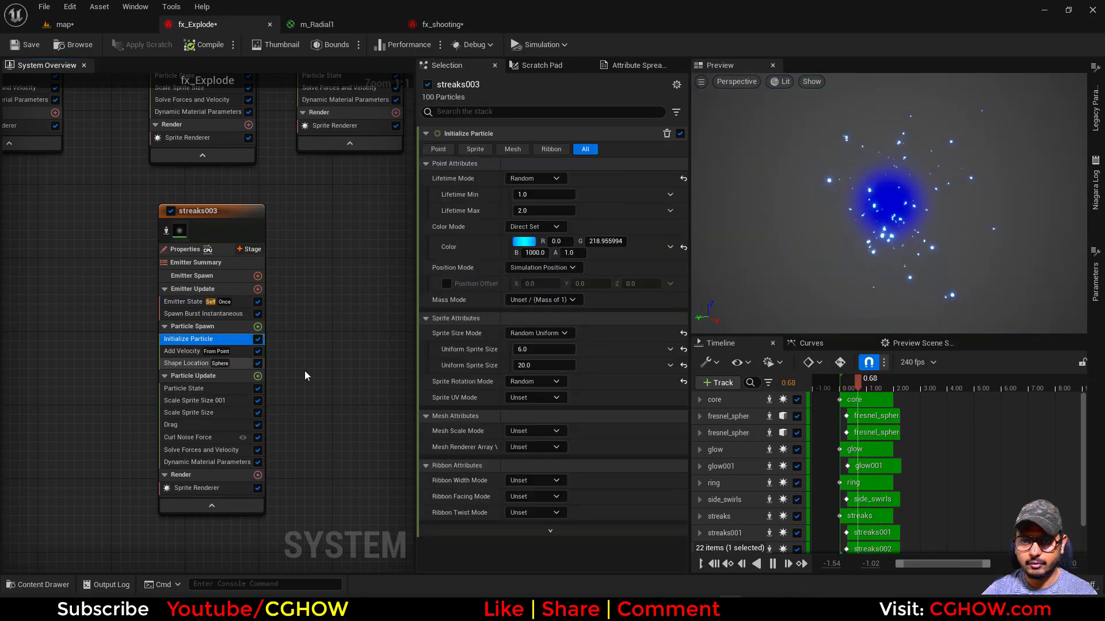
click(544, 349)
text(1)
key(Return)
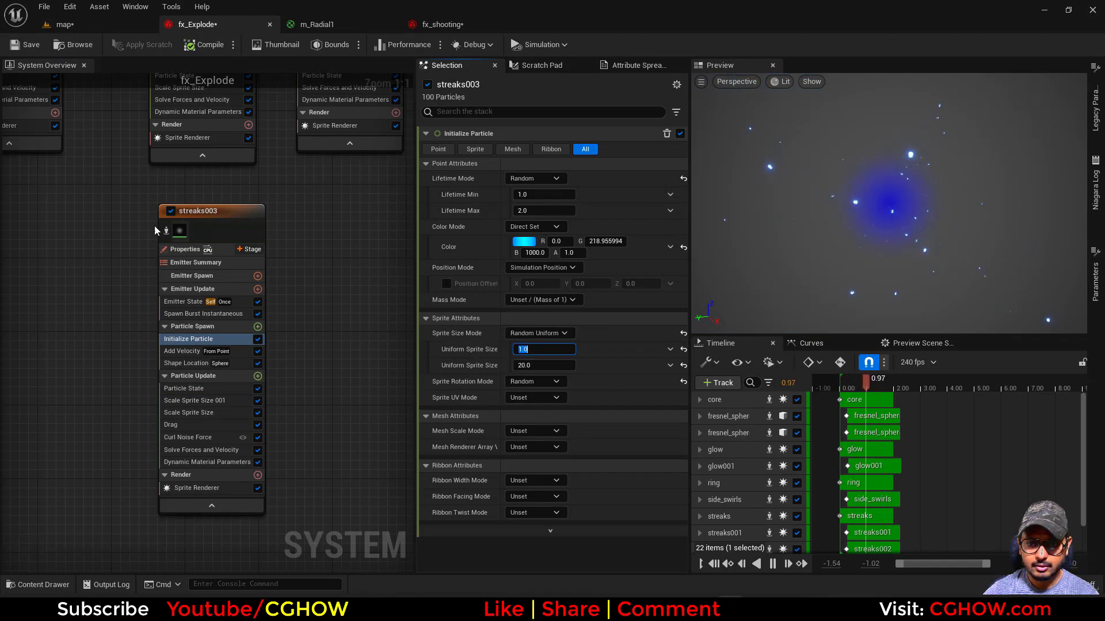
Step: Set streaks003's instantaneous burst spawn count to 60 and replay the sequence in the level
click(194, 319)
click(535, 149)
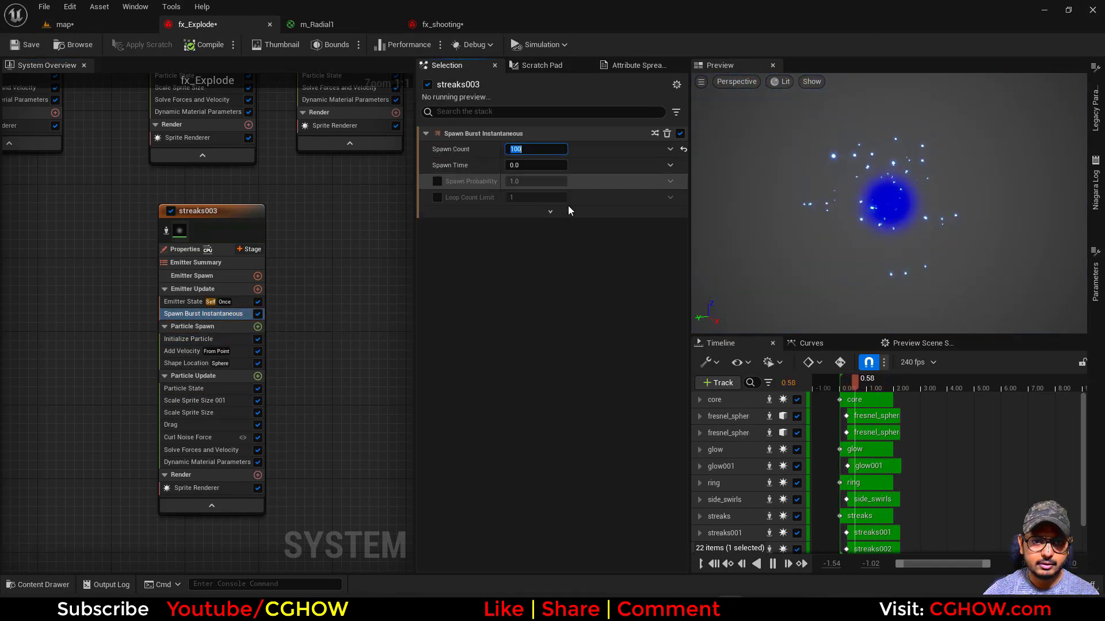
text(6)
key(Return)
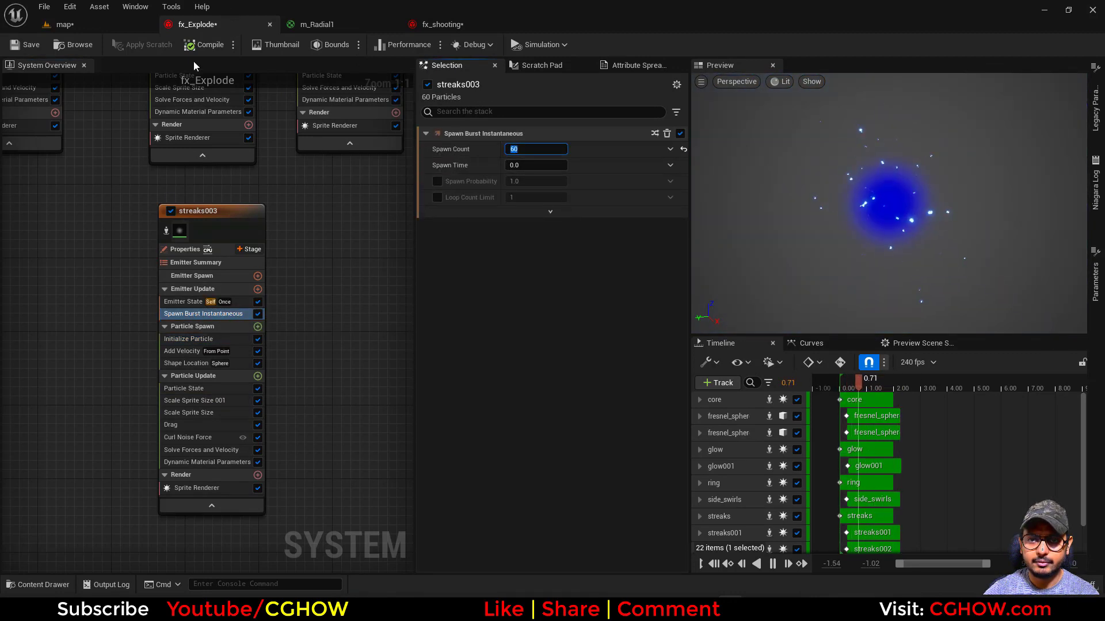
click(63, 24)
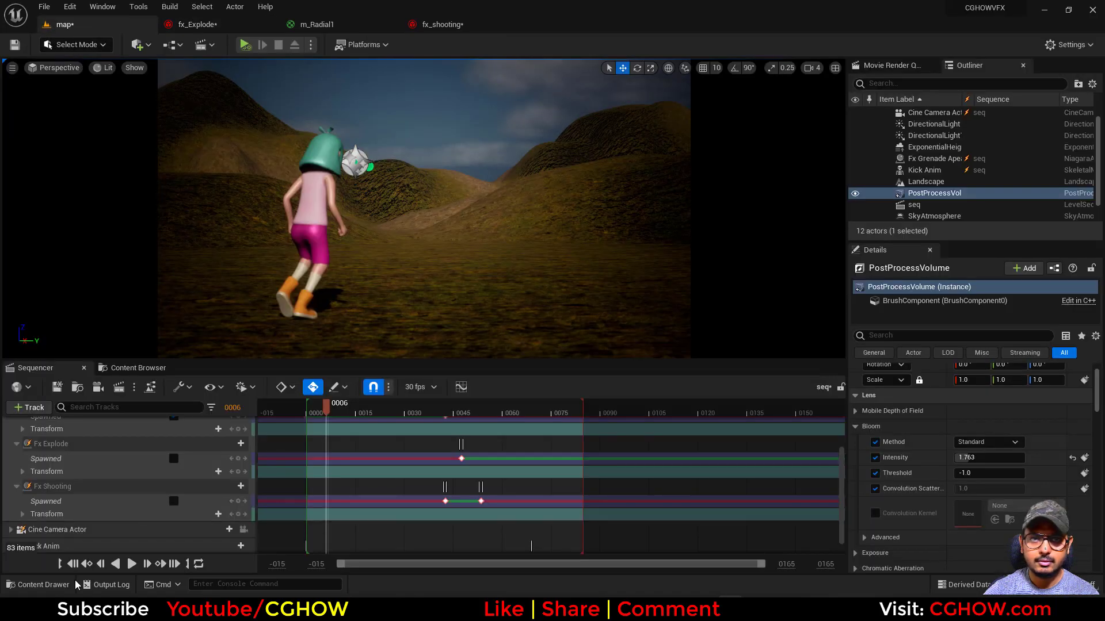
click(132, 564)
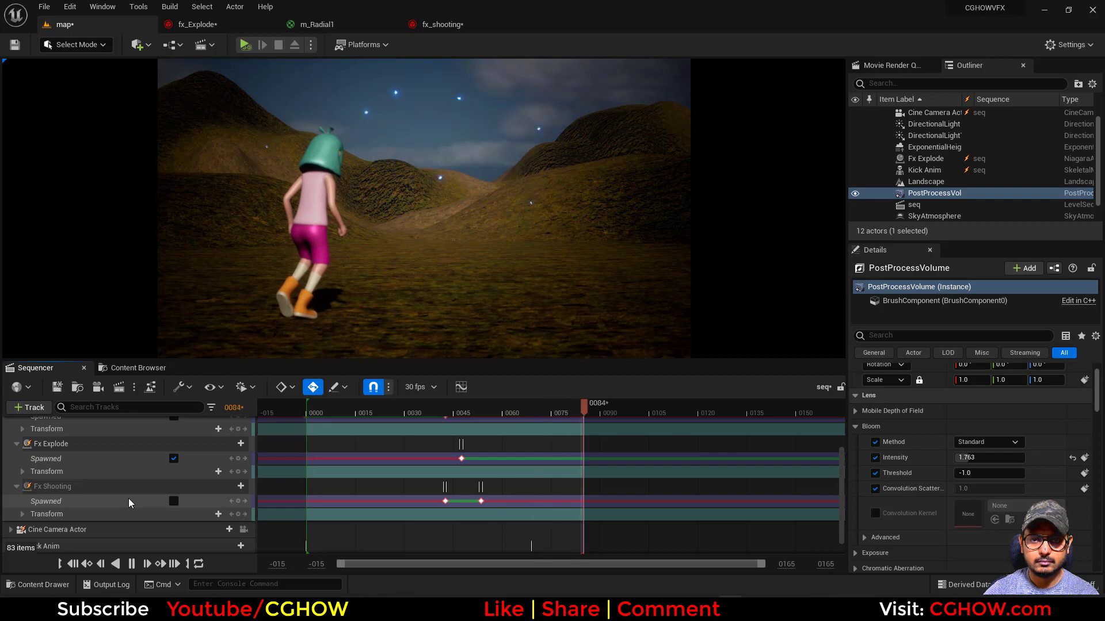
Step: Lower the Curl Noise Force strength of streaks003 to 1000 in fx_Explode
click(450, 26)
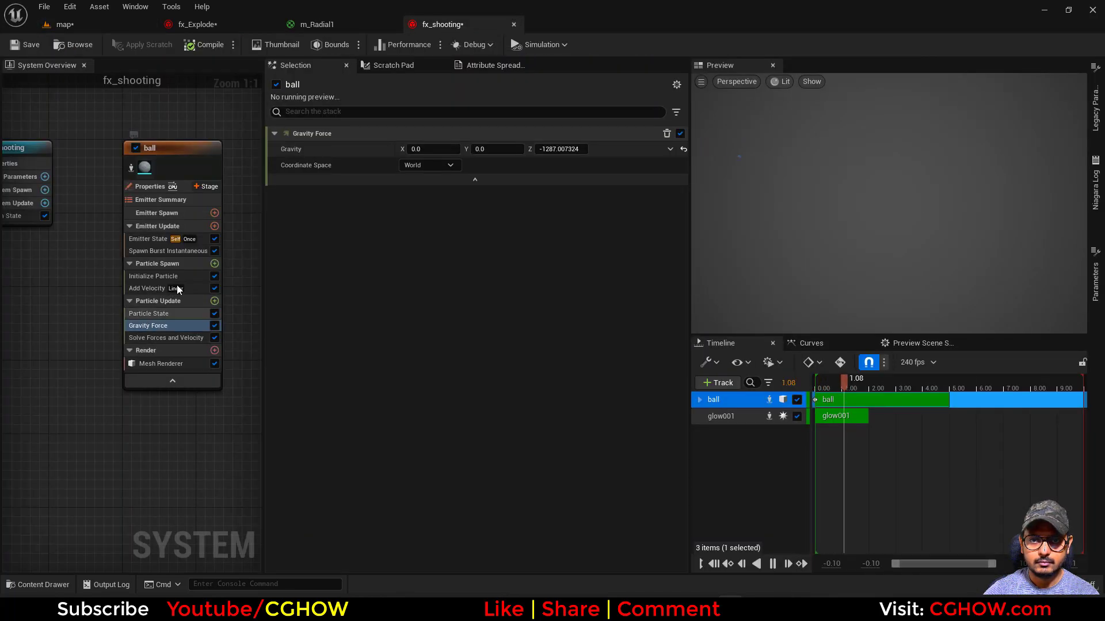
click(201, 24)
click(186, 437)
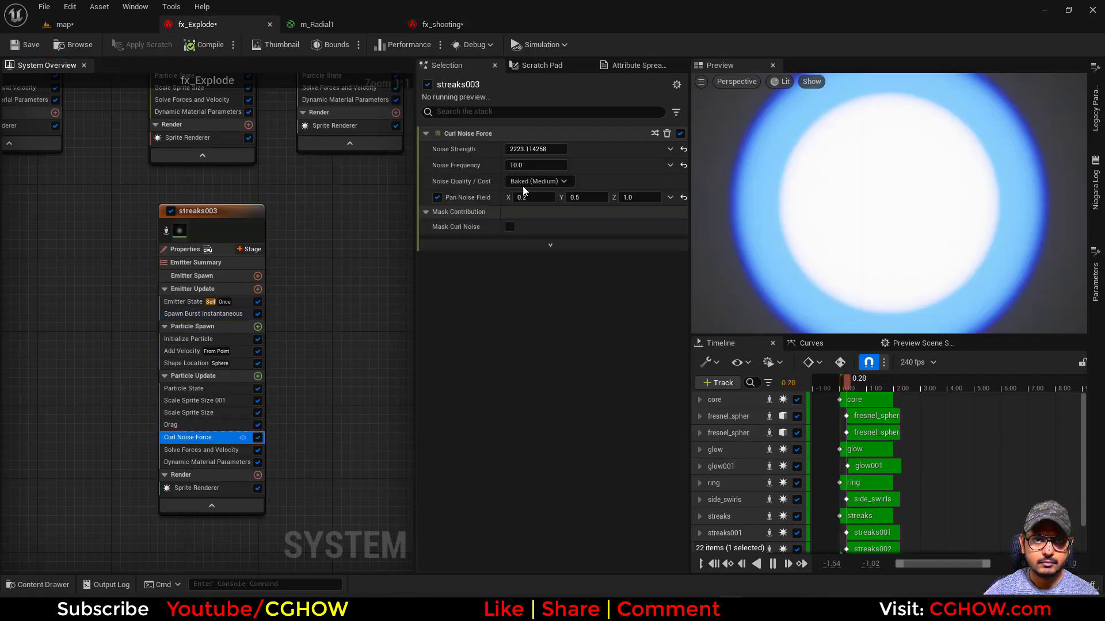
click(536, 149)
text(1000.0)
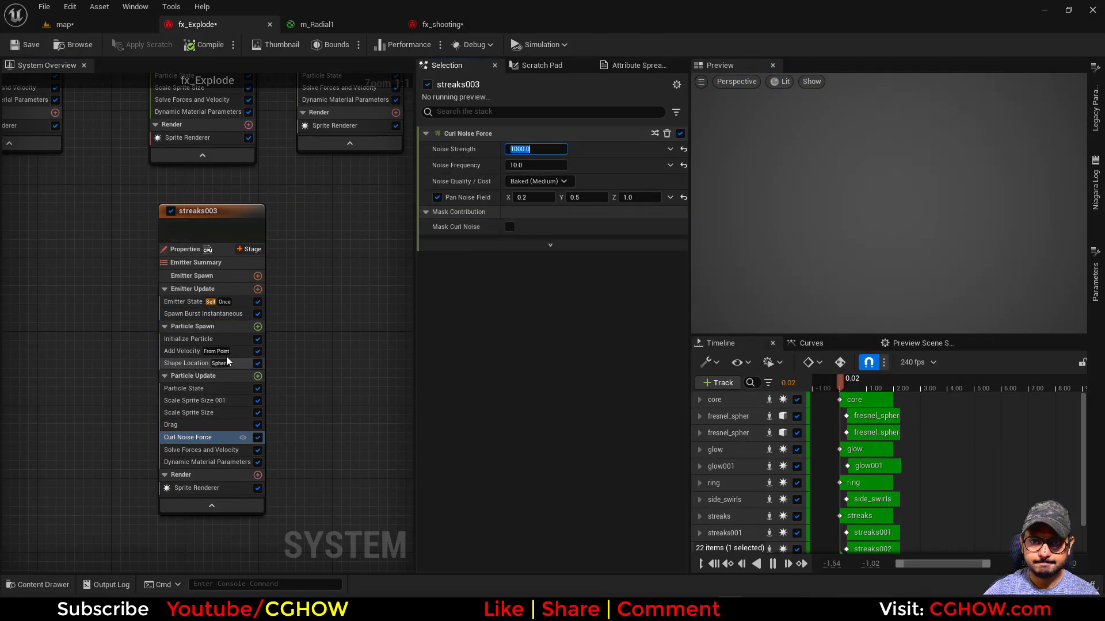
Step: Set streaks003's maximum uniform sprite size to 10 and review the effect in the level
click(188, 339)
click(544, 366)
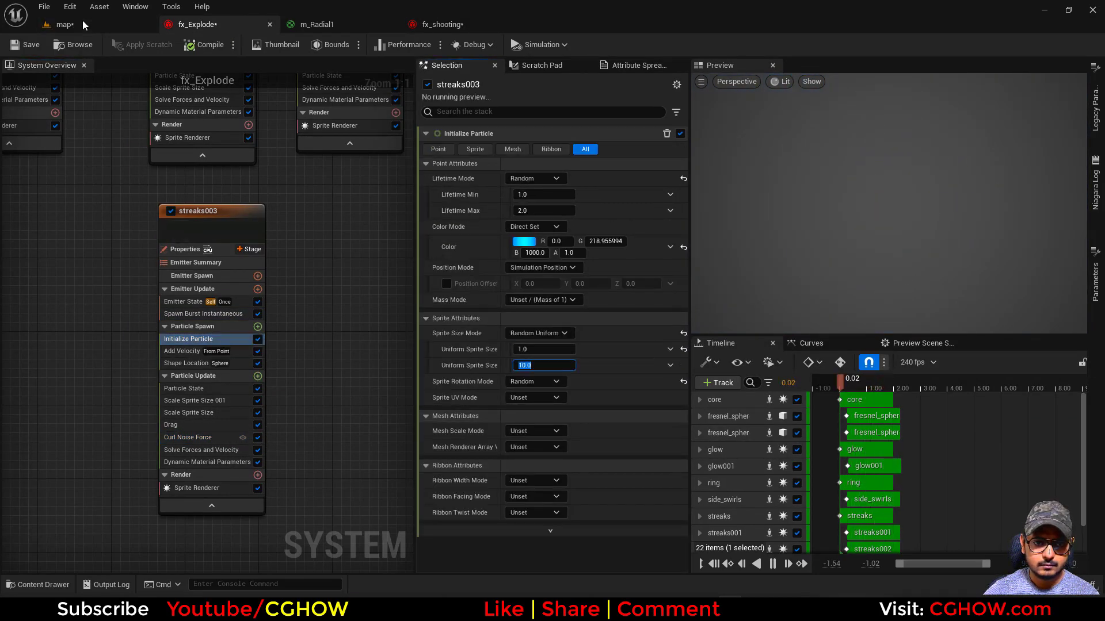
click(65, 25)
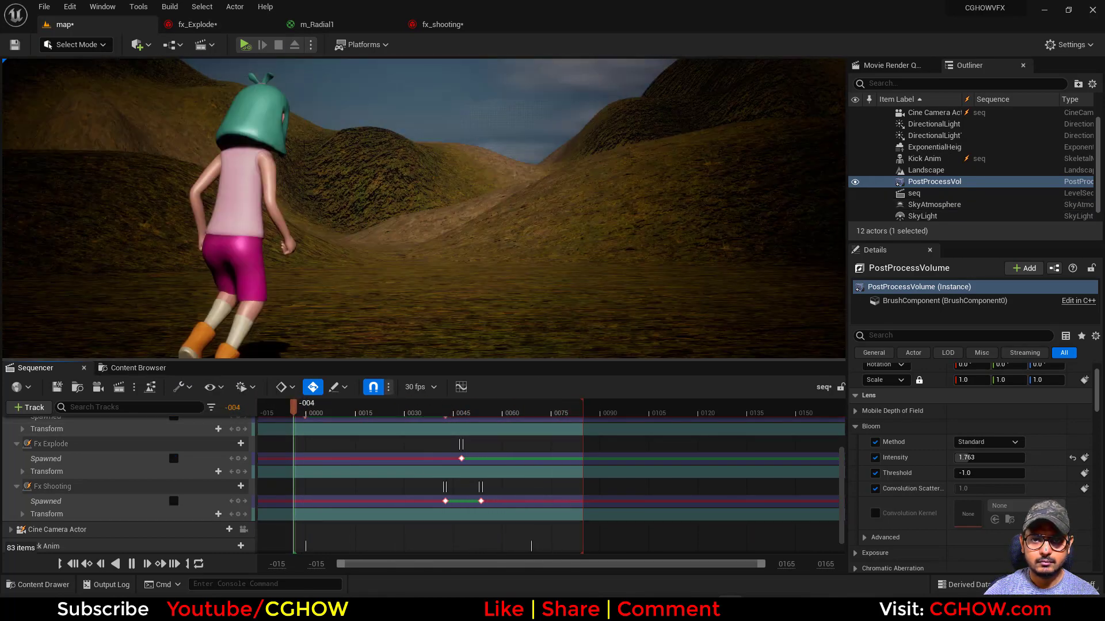
Step: Set the maximum particle lifetime of the glow001 emitter in fx_Explode to 0.6
click(237, 25)
right_drag(232, 454, 382, 427)
scroll(276, 391, down, 2)
right_drag(259, 397, 352, 297)
scroll(257, 394, up, 2)
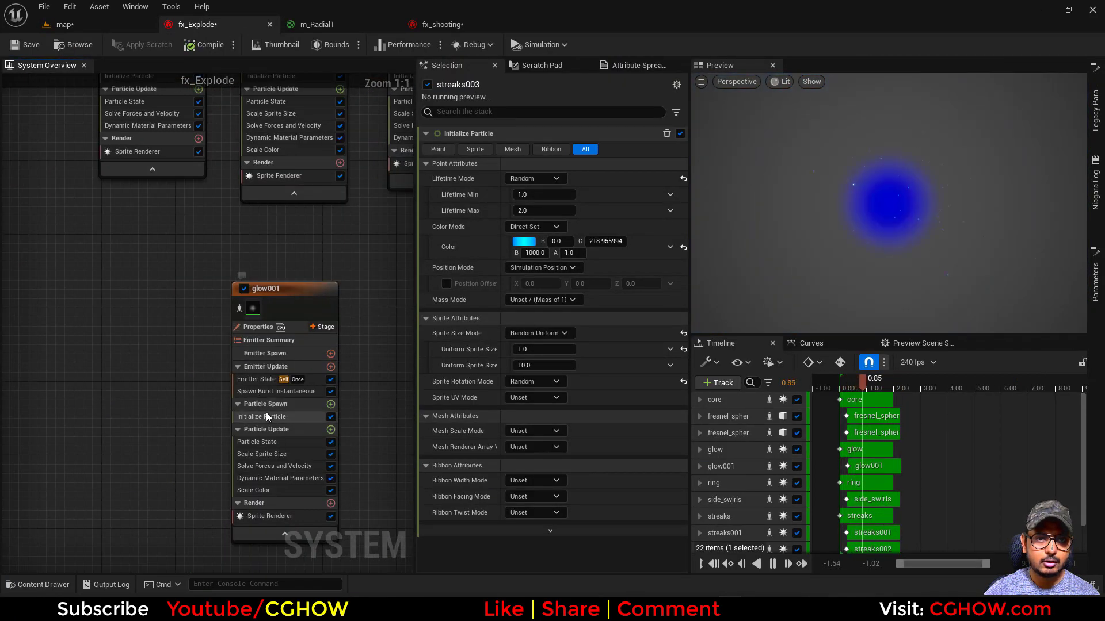
click(275, 417)
click(552, 212)
text(.6)
key(Return)
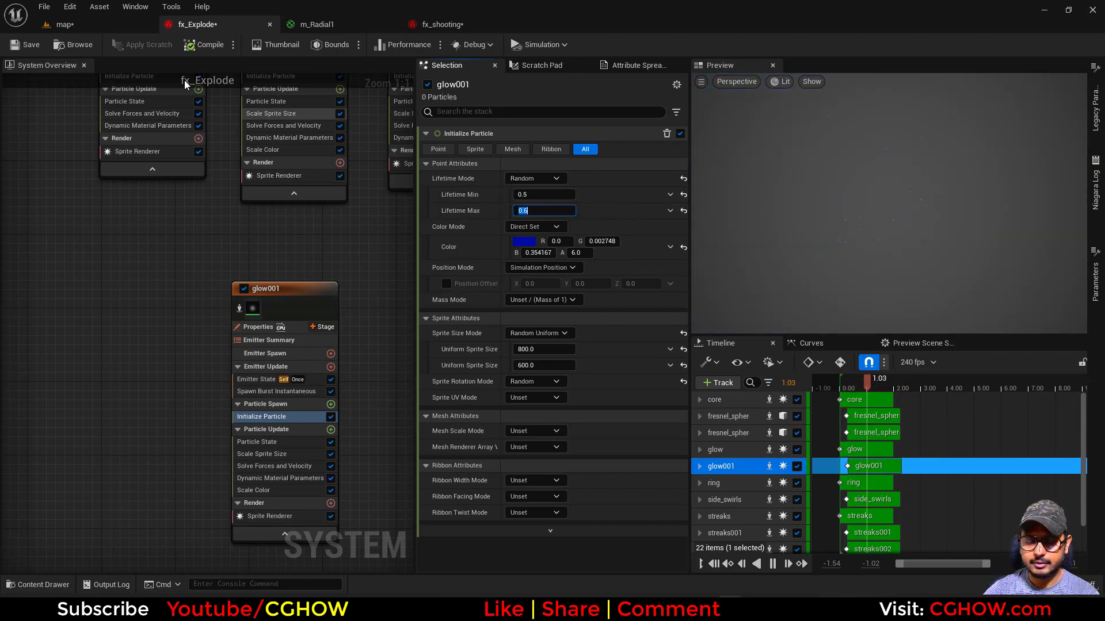
Step: Adjust the sequence's playback start to just before frame 0 and replay the grenade shot in the level
click(98, 26)
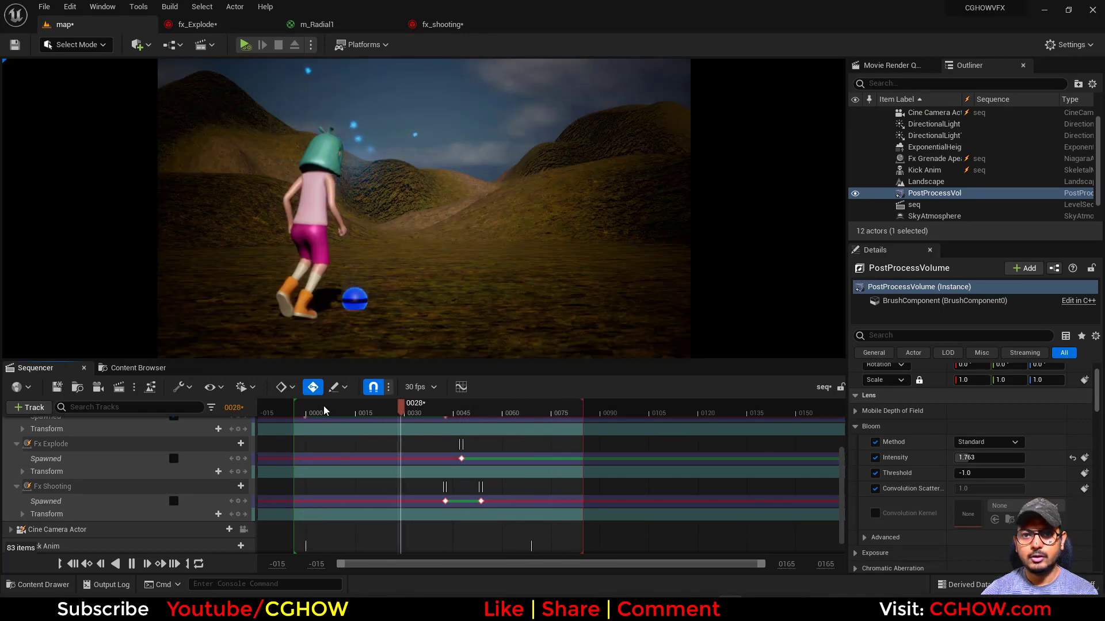
click(324, 407)
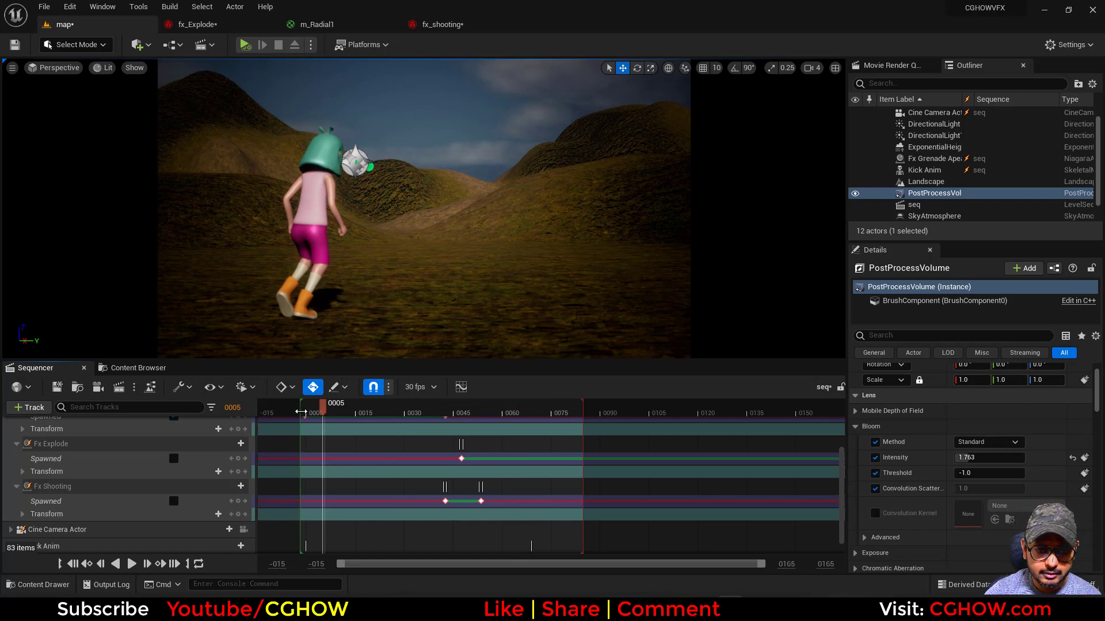
click(131, 564)
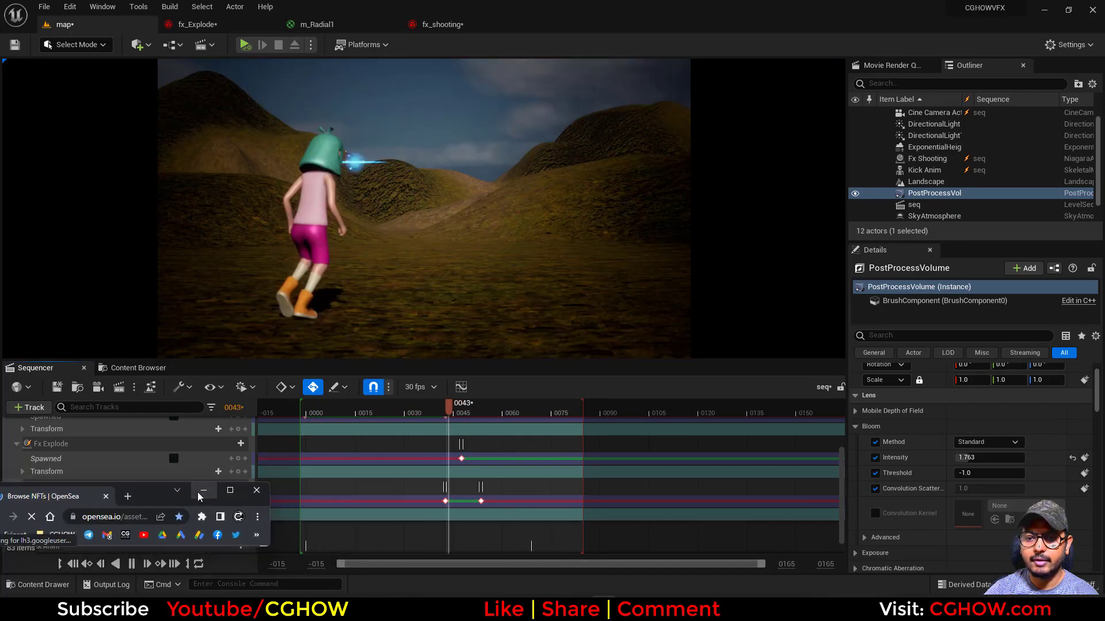
click(202, 492)
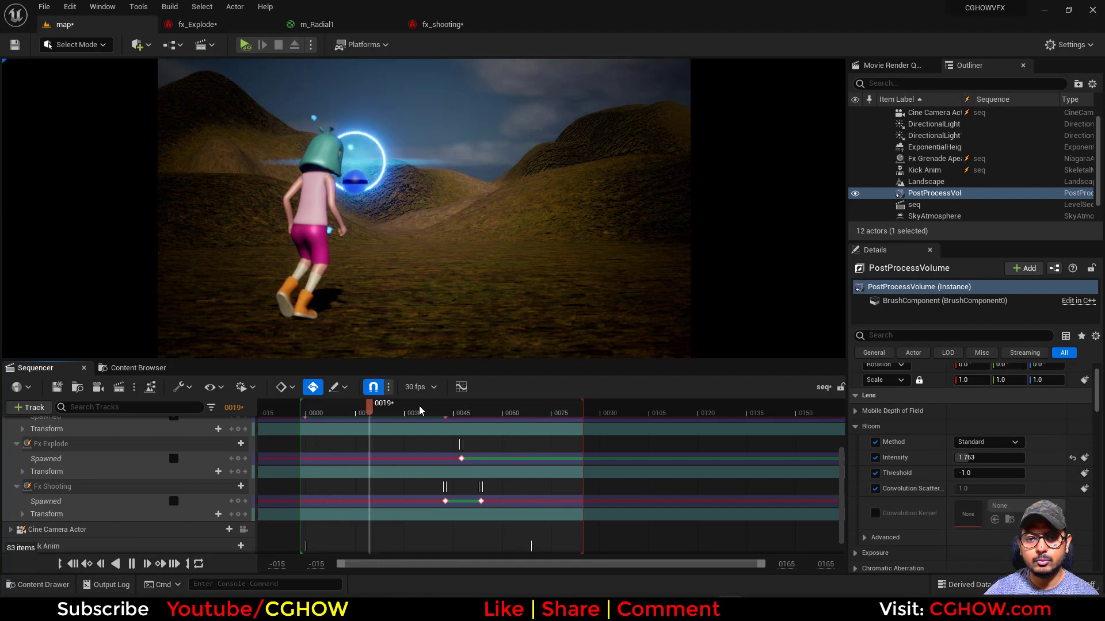